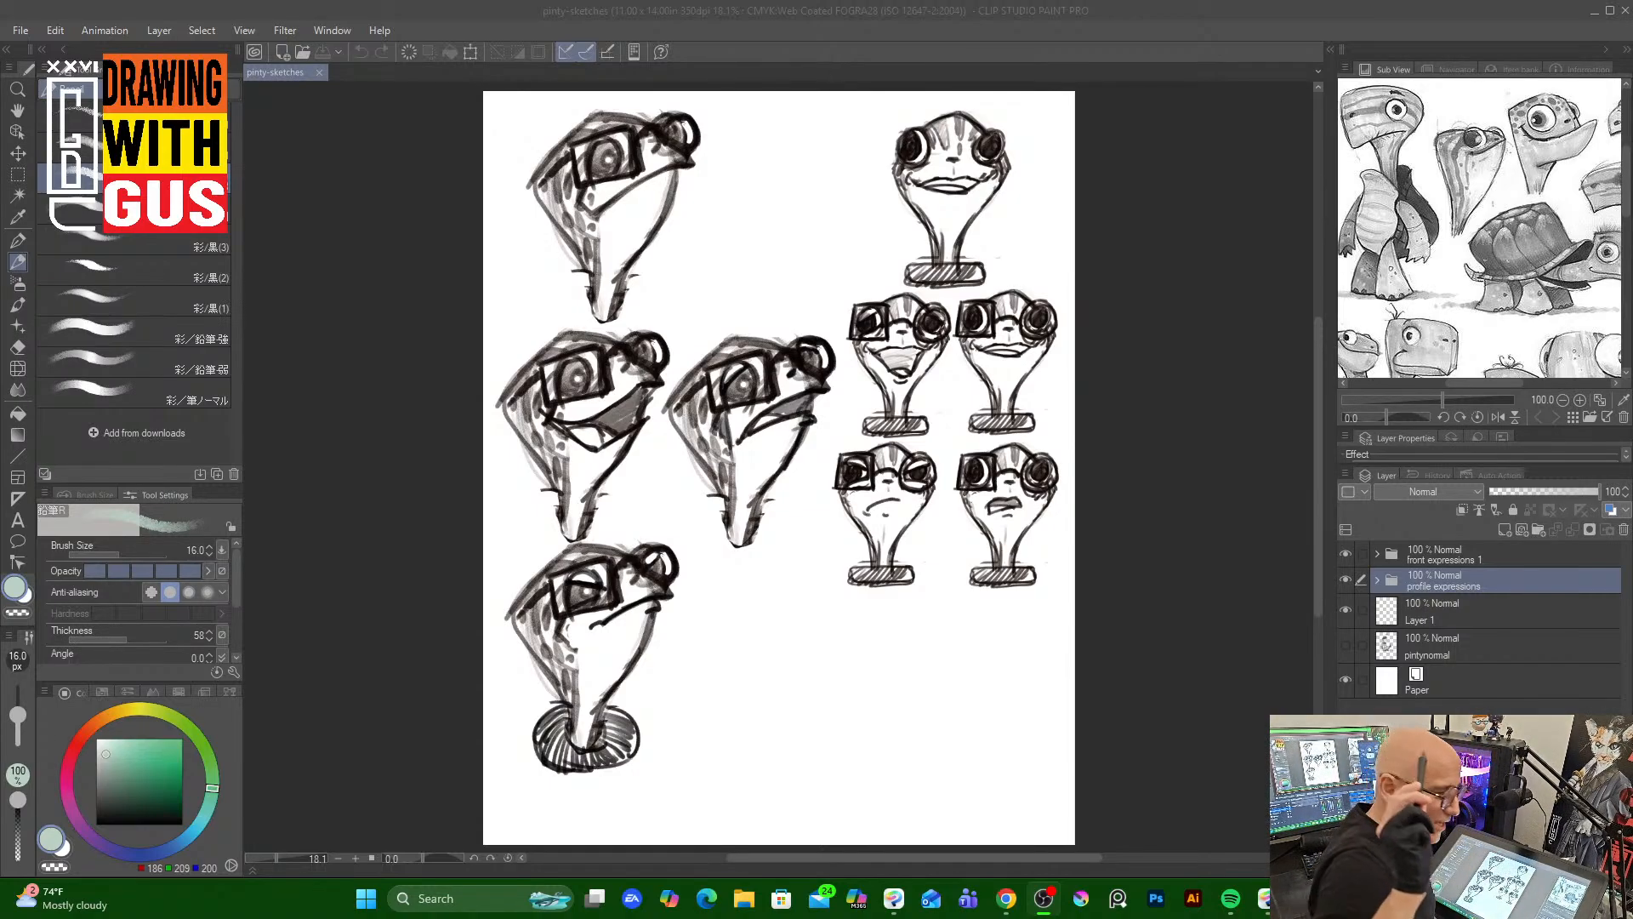
Toggle the visibility of the front and profile expression folders to compare the sketch layers
click(1345, 581)
click(1347, 554)
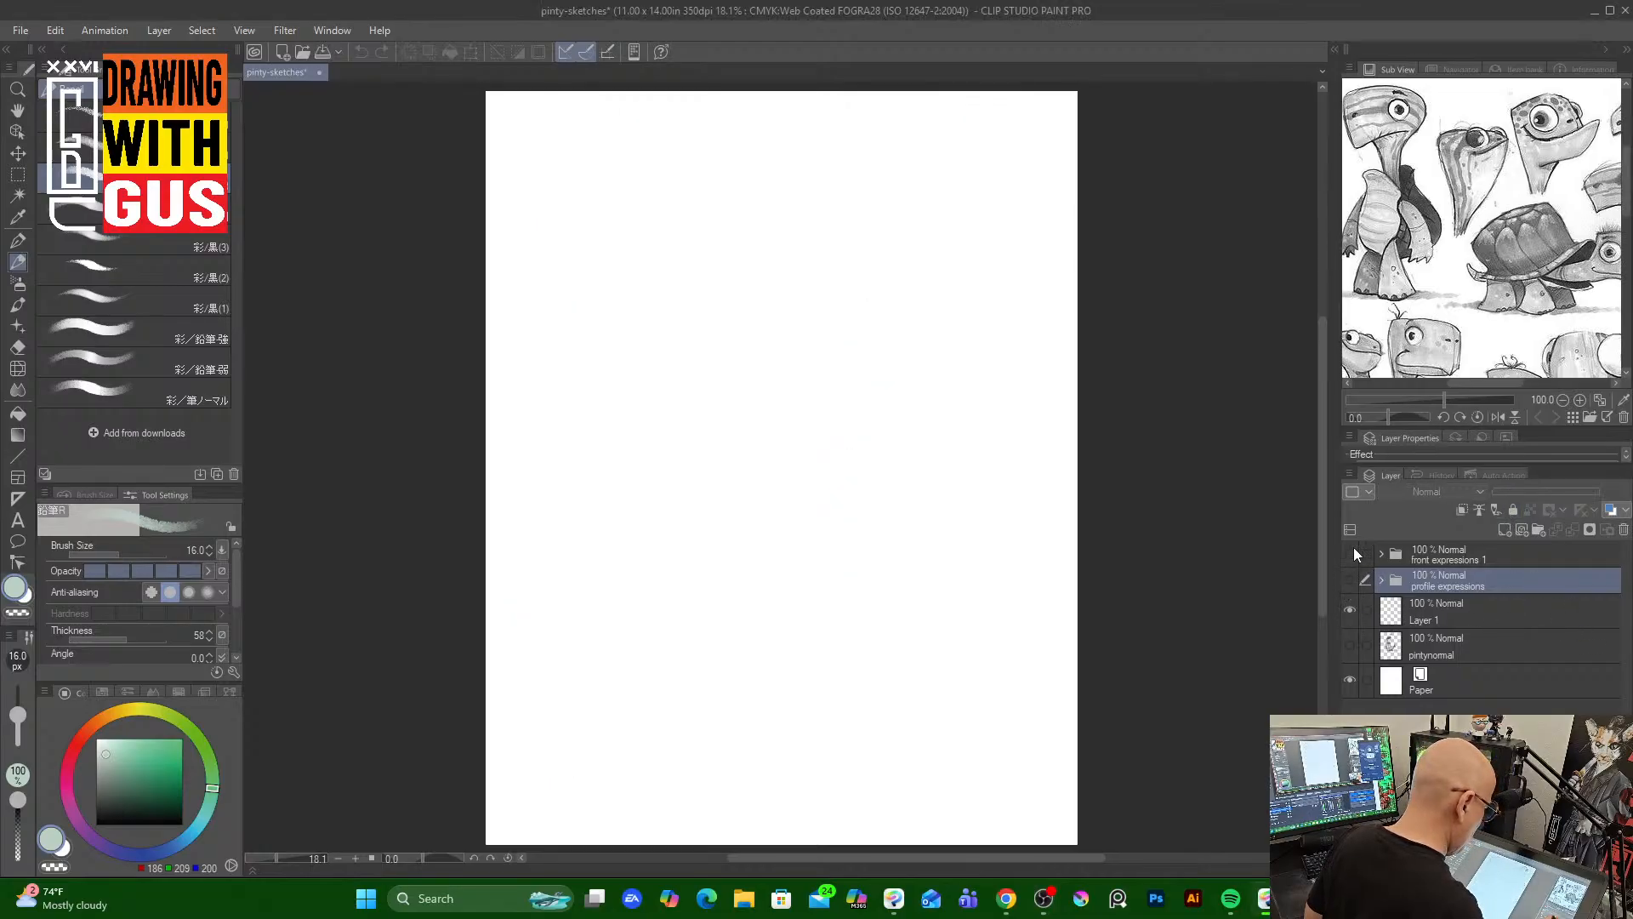
click(1350, 554)
click(1350, 580)
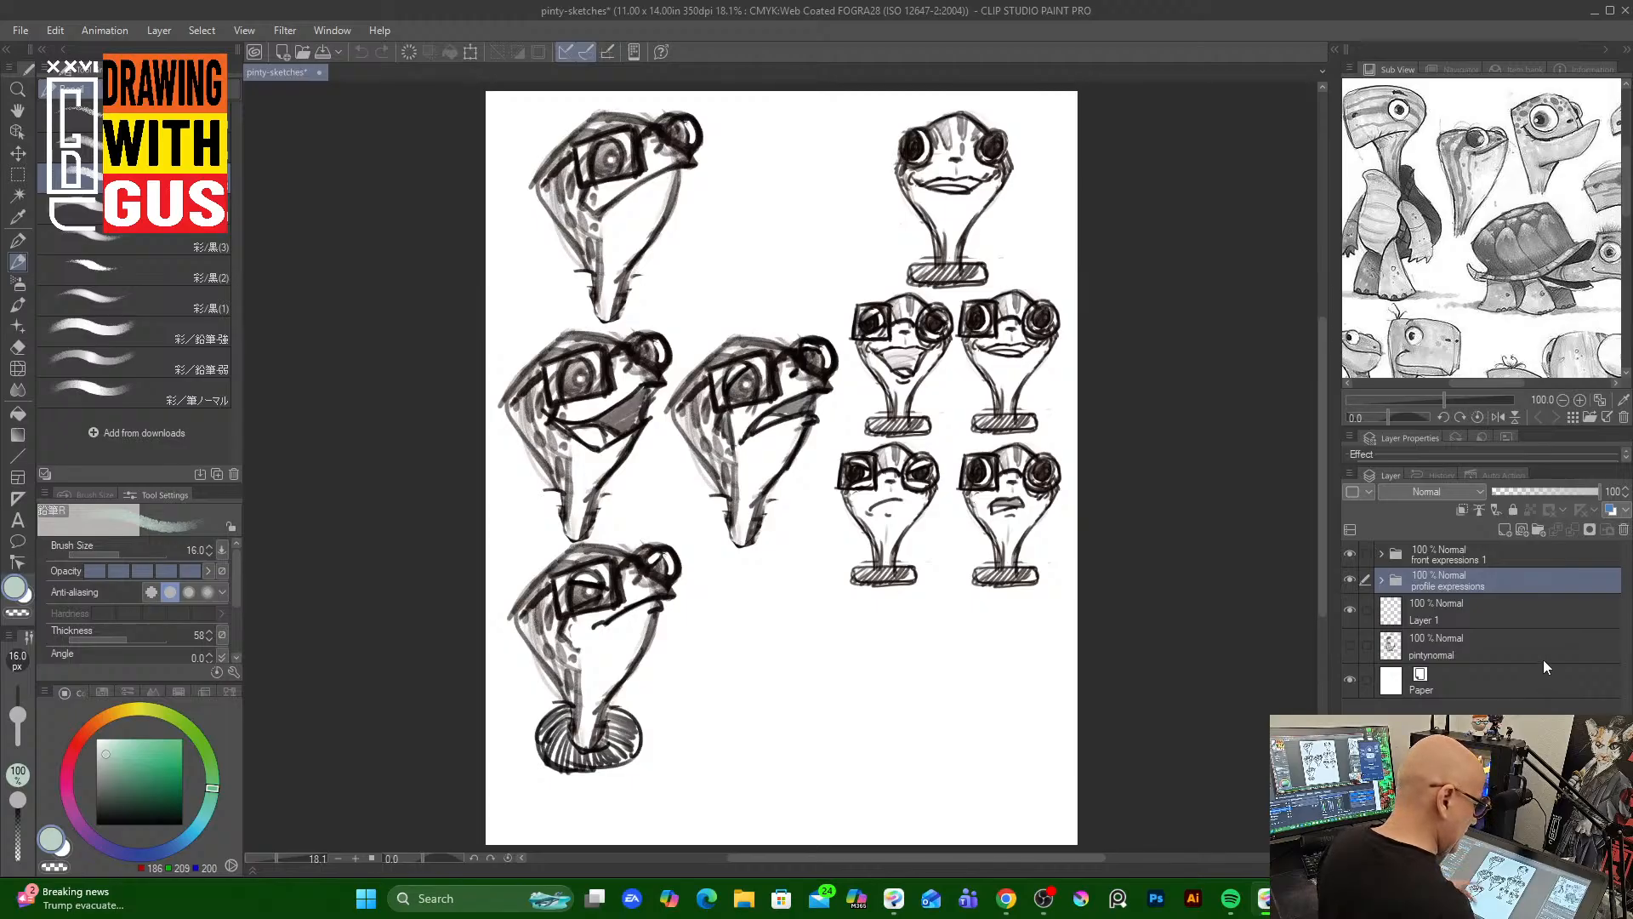
click(1350, 580)
click(1350, 554)
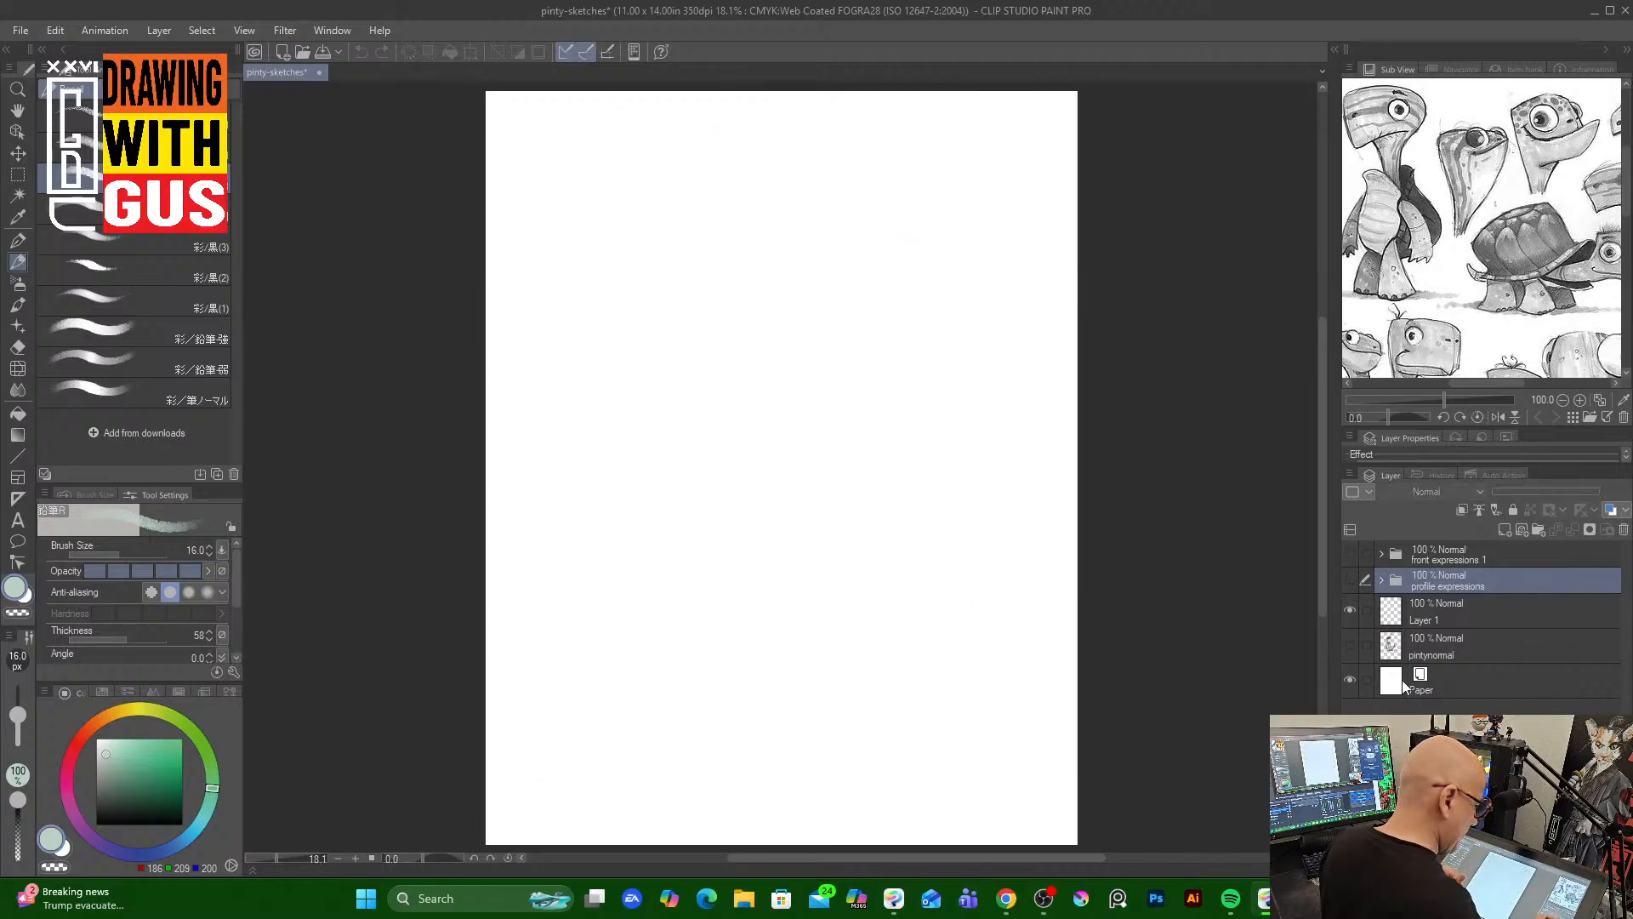
Toggle the pintynormal and Layer 1 layers on and off, then show both expression folders again
click(1349, 645)
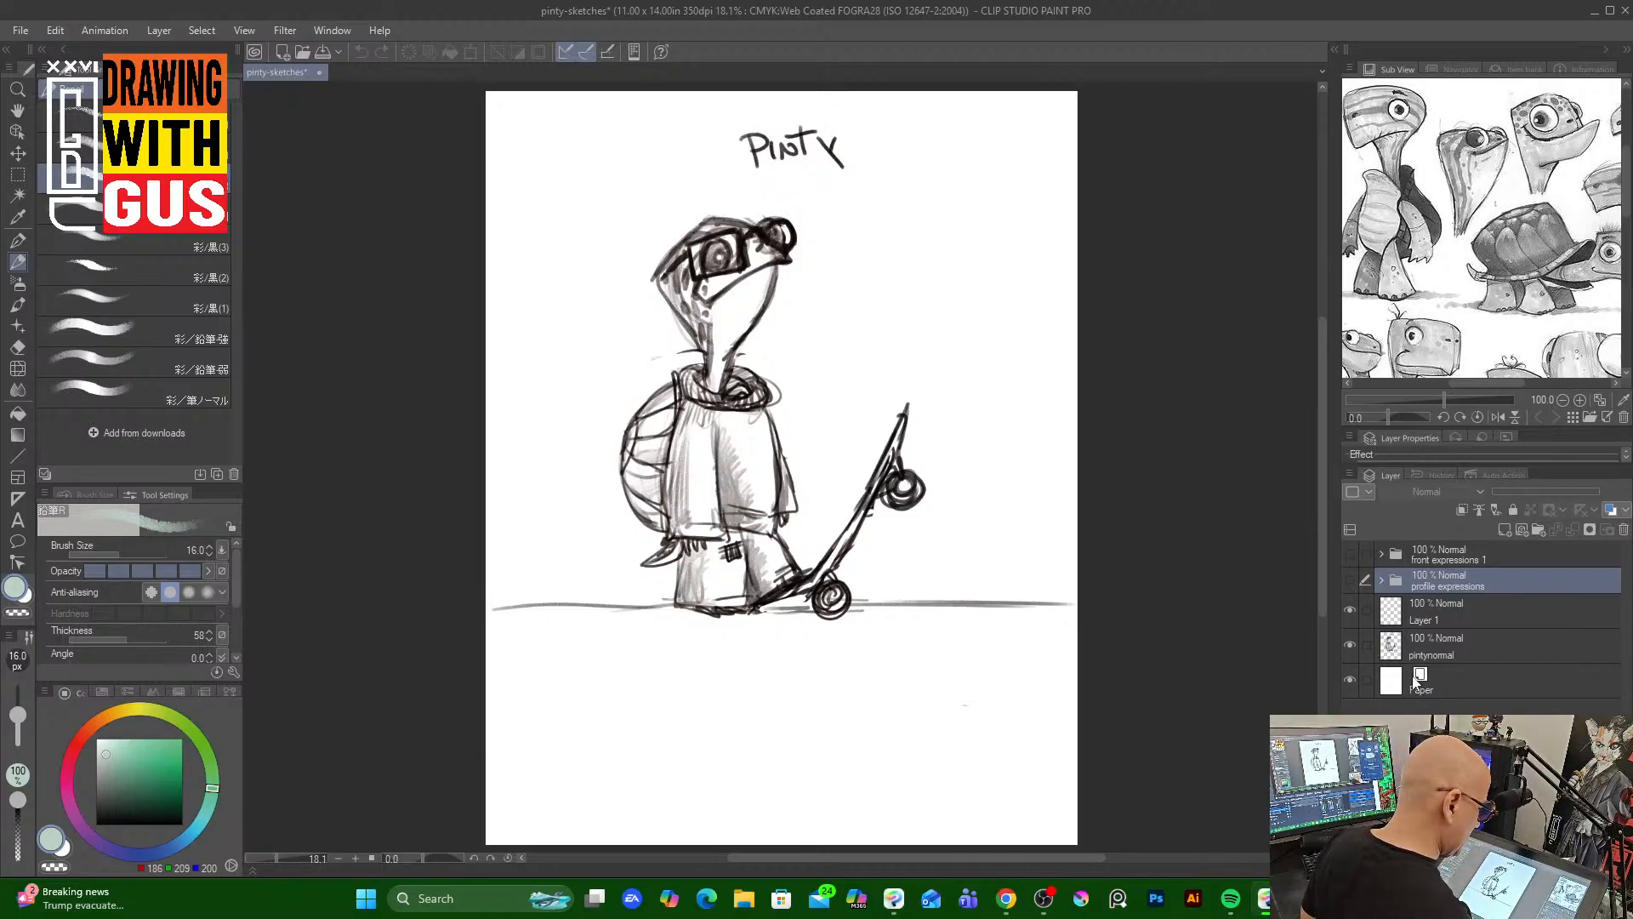
click(1349, 609)
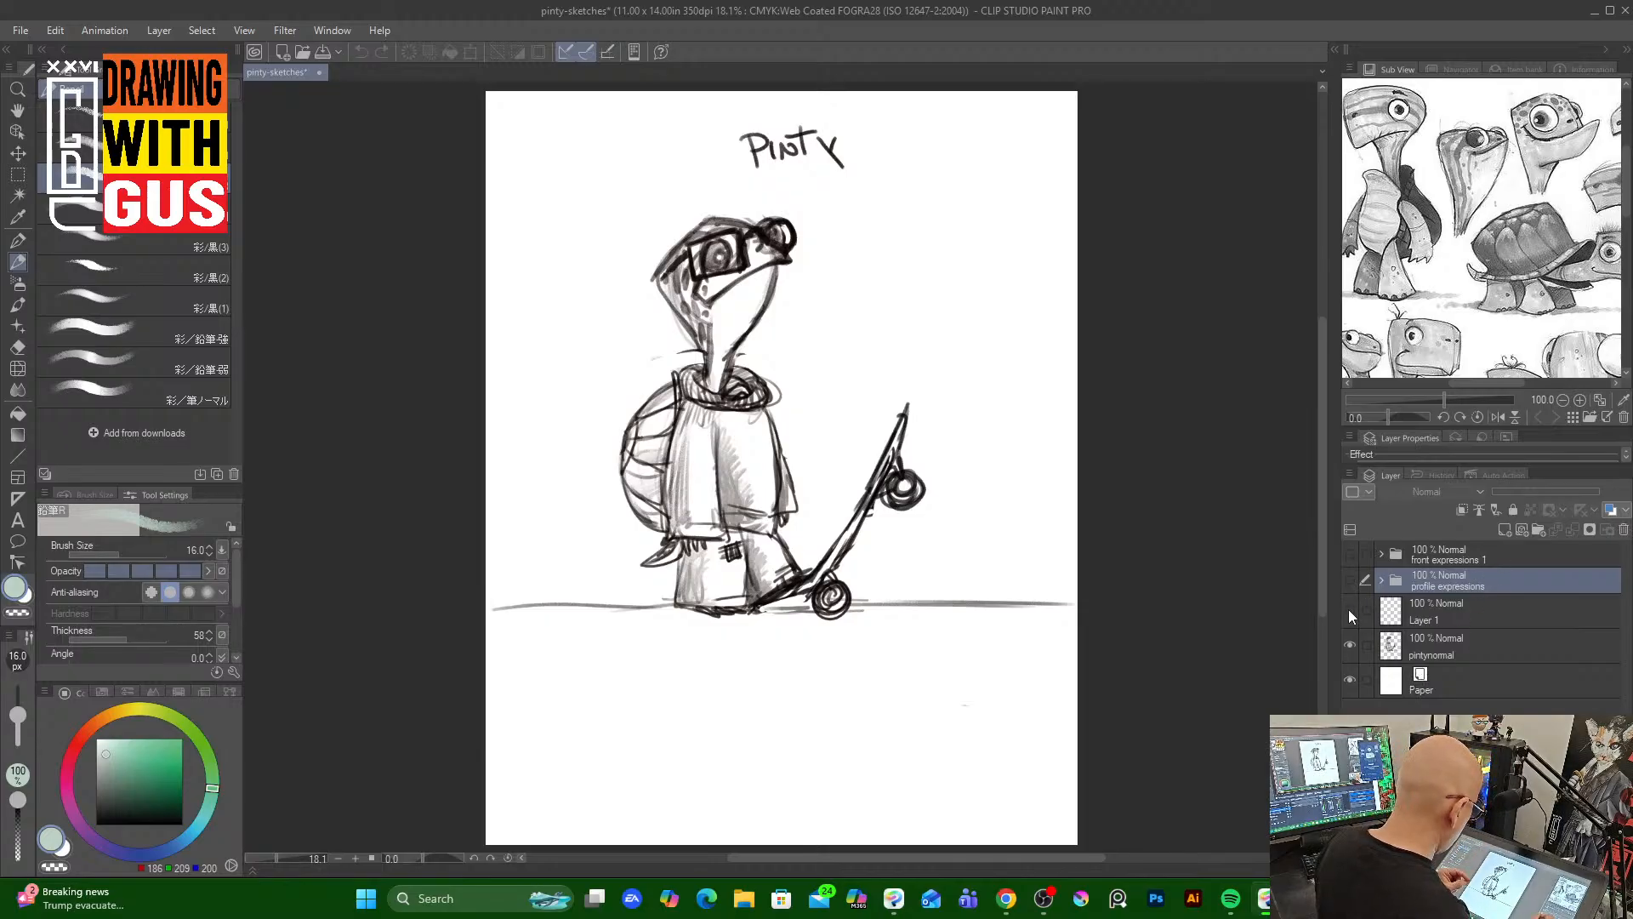
click(1349, 610)
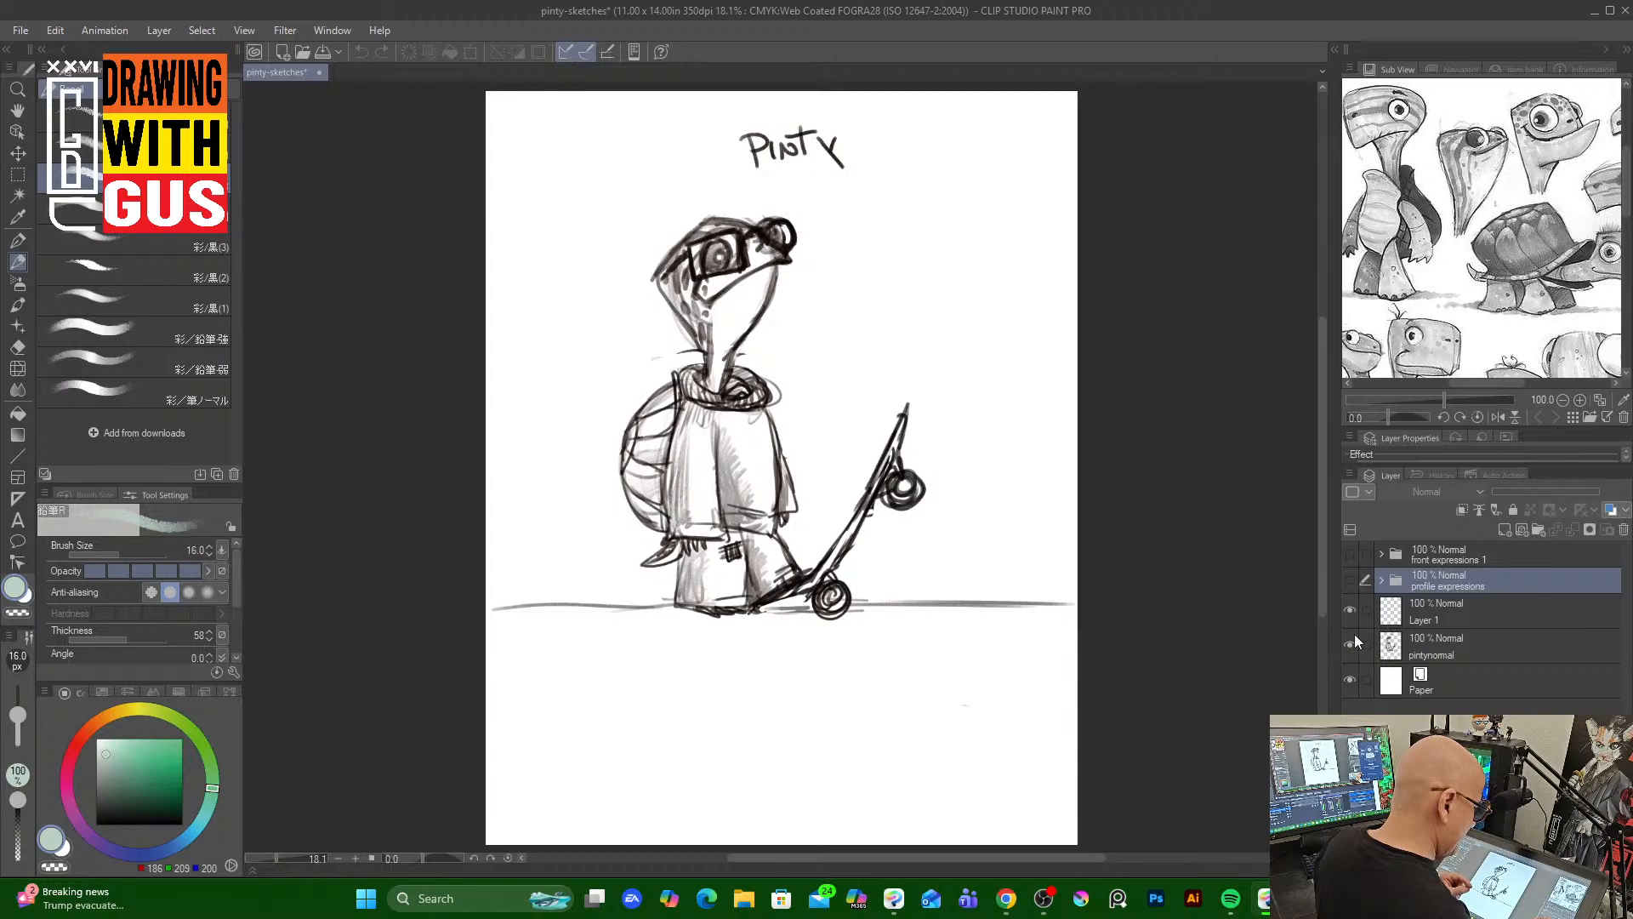
click(1350, 645)
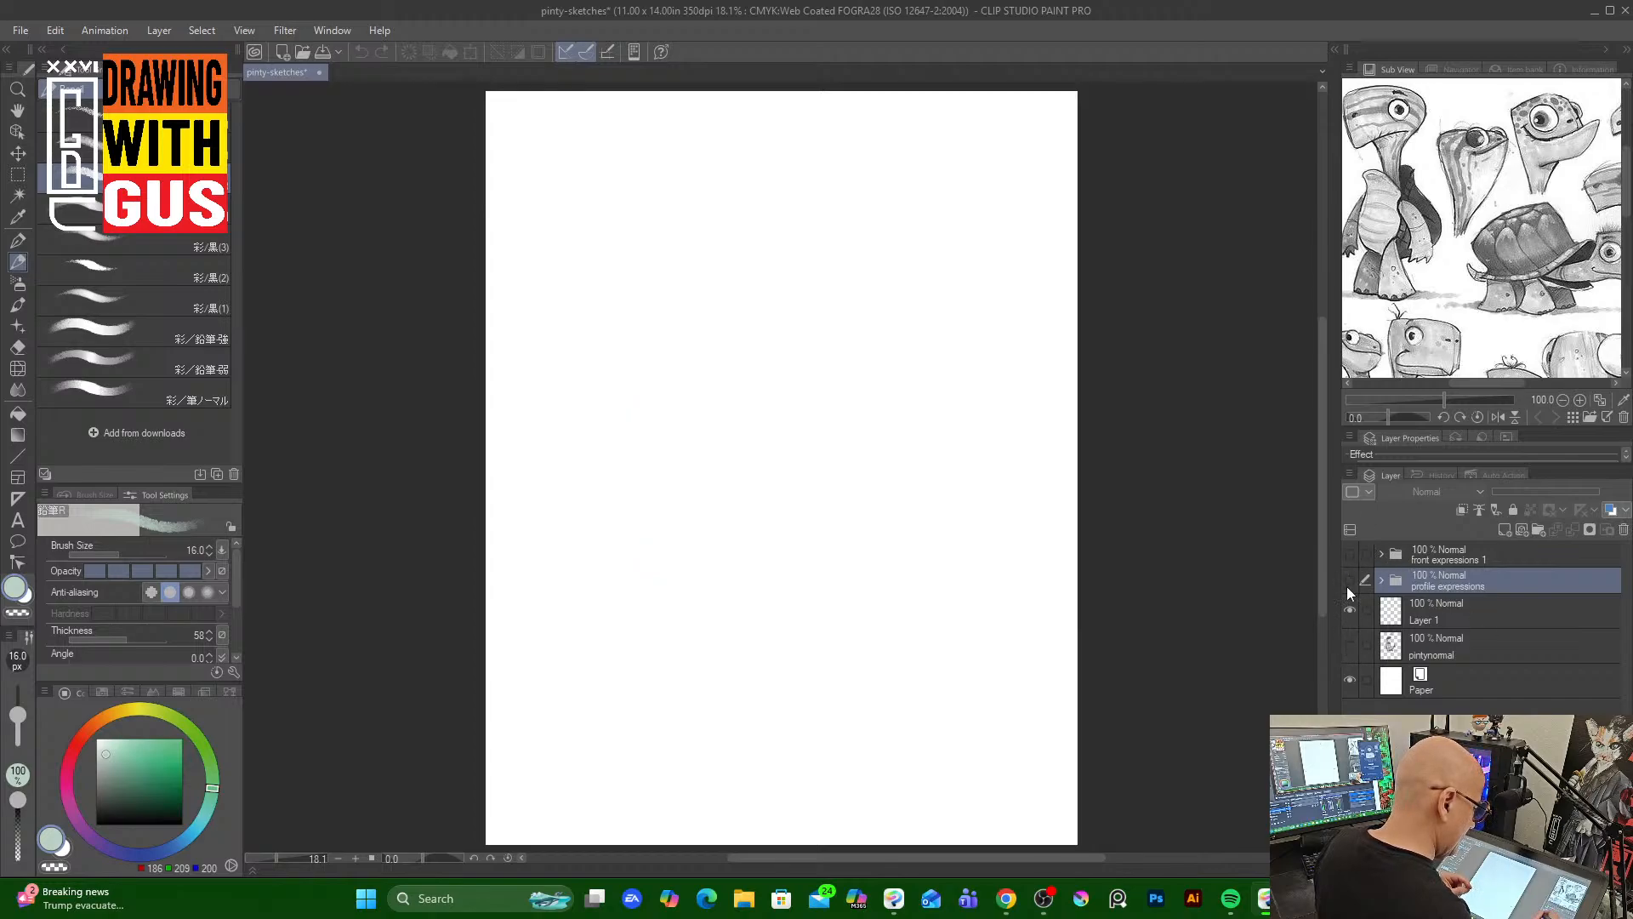
click(1349, 579)
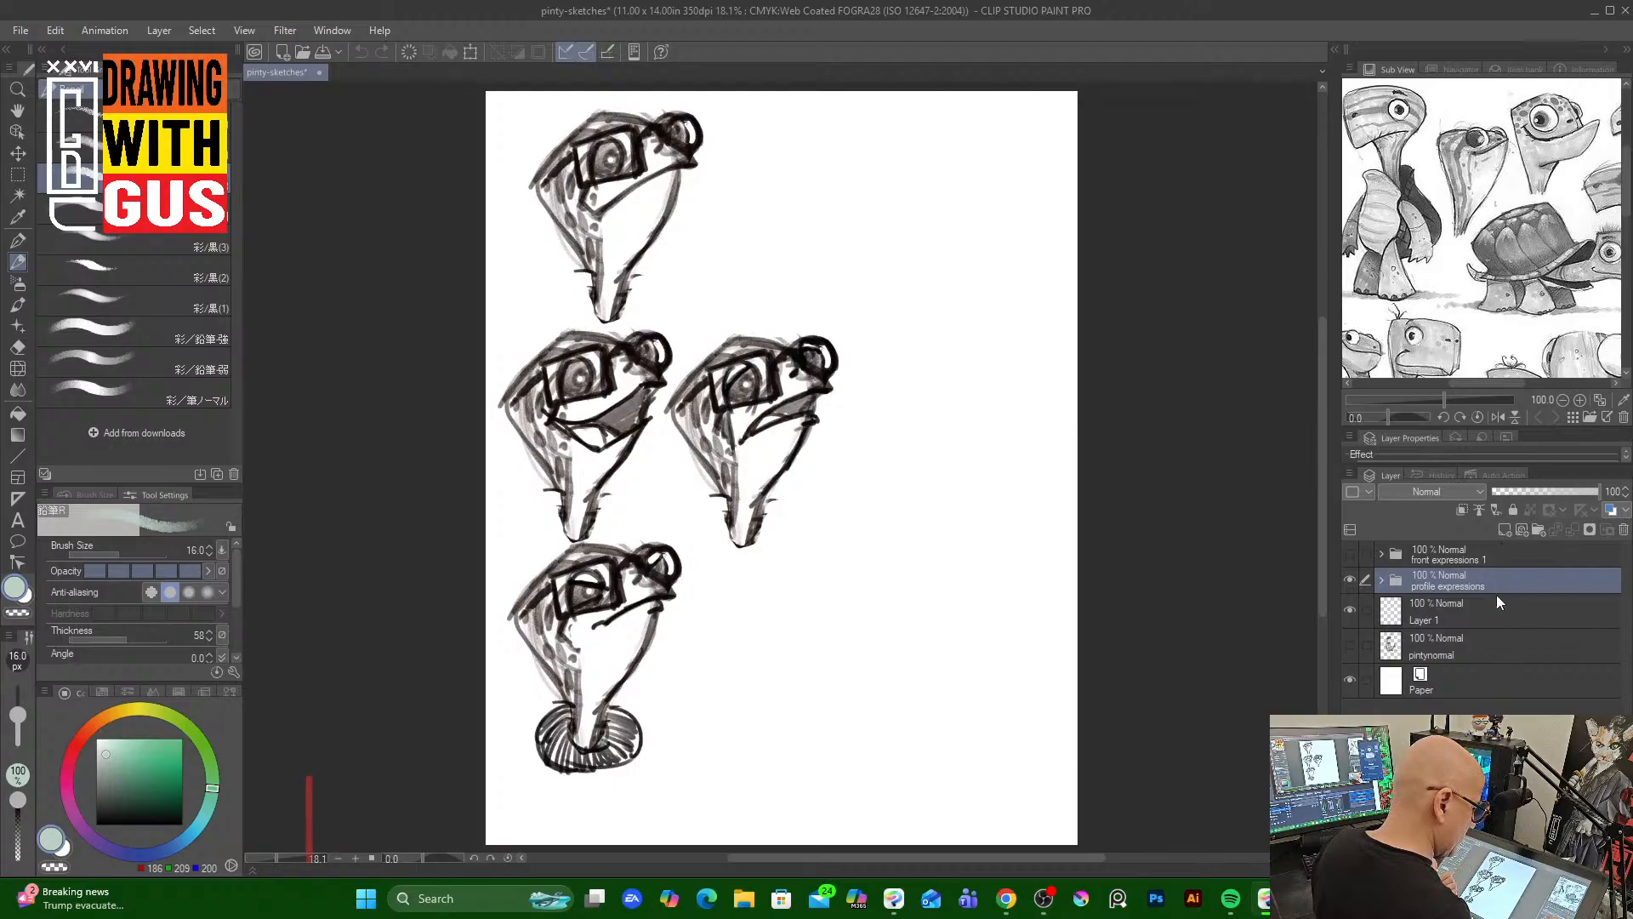
click(1351, 553)
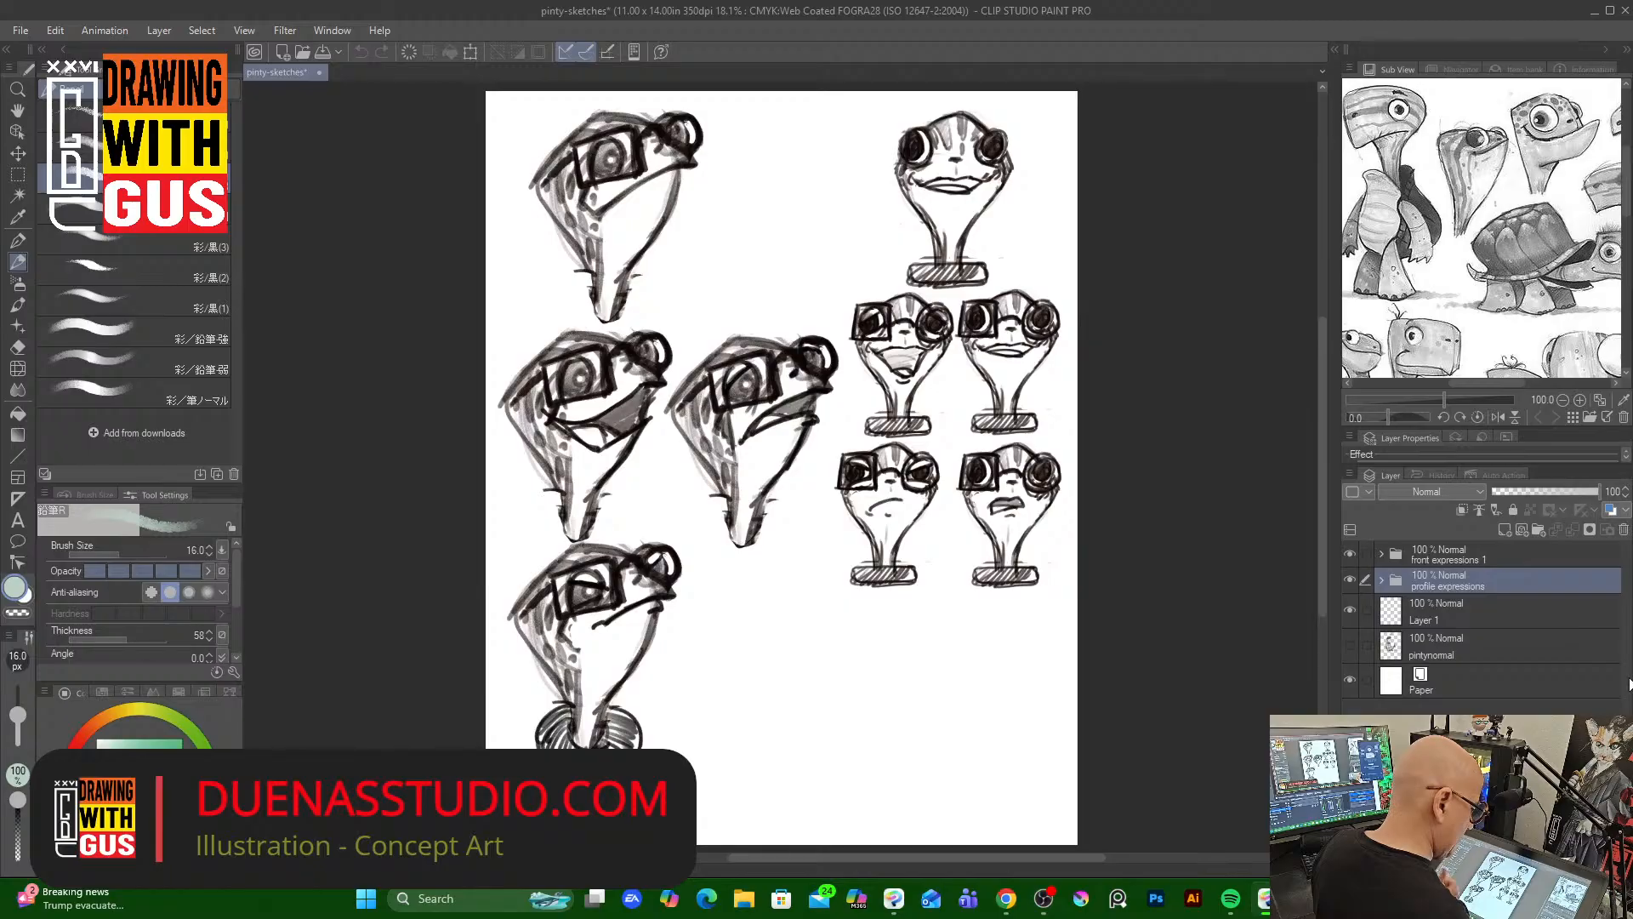
Expand and collapse the profile expressions and front expressions folders to inspect their layers
click(1380, 579)
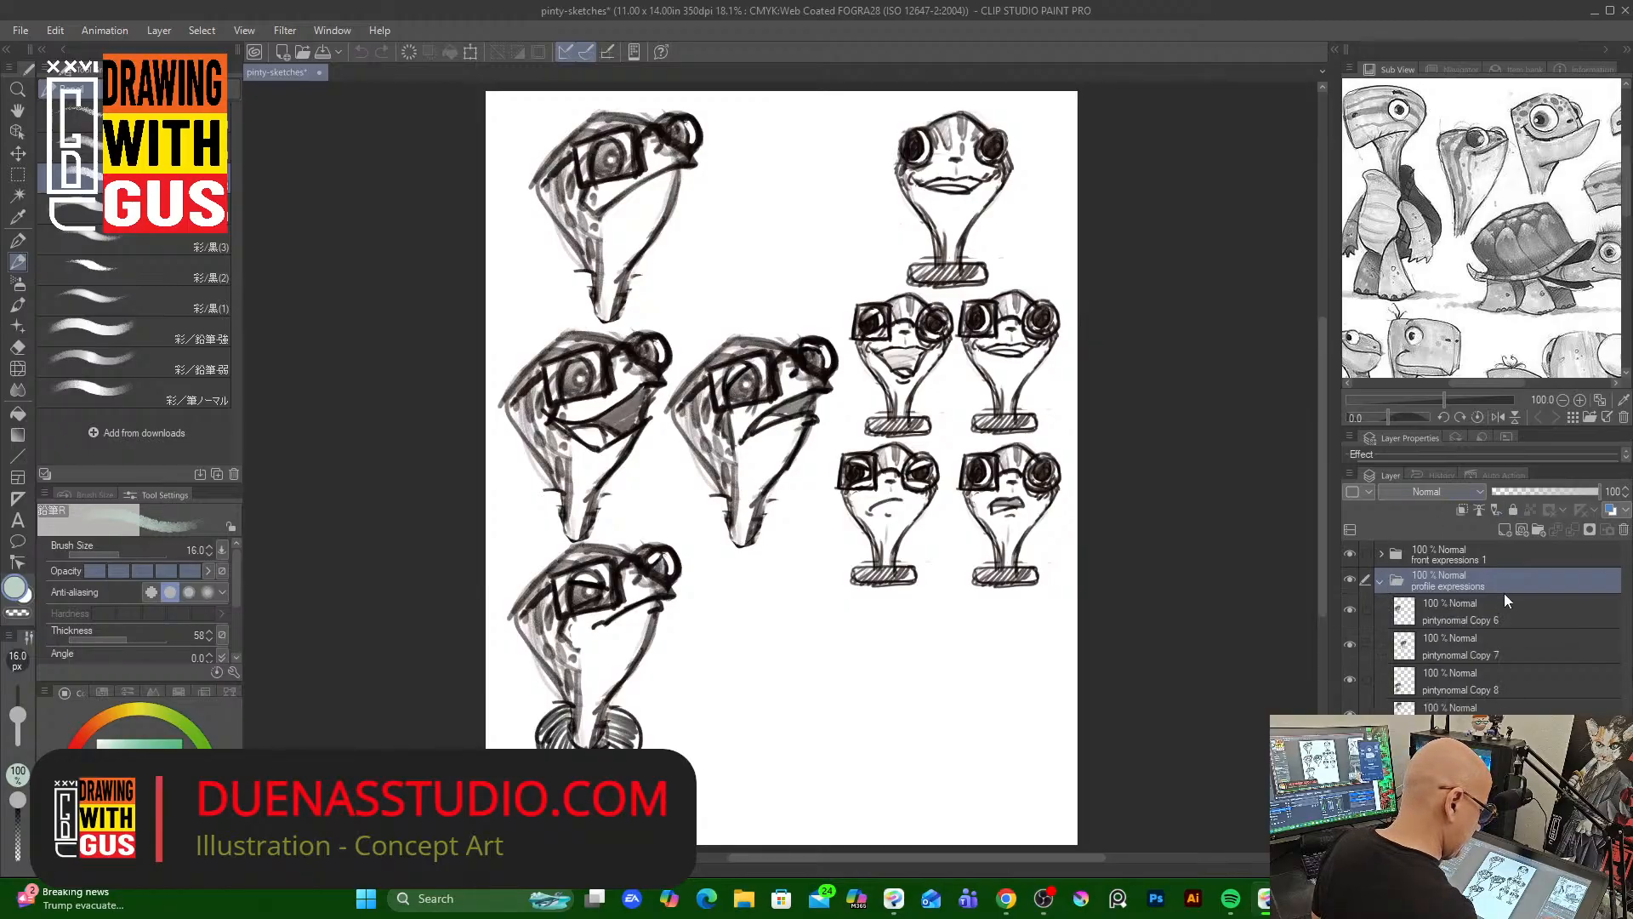
click(1380, 580)
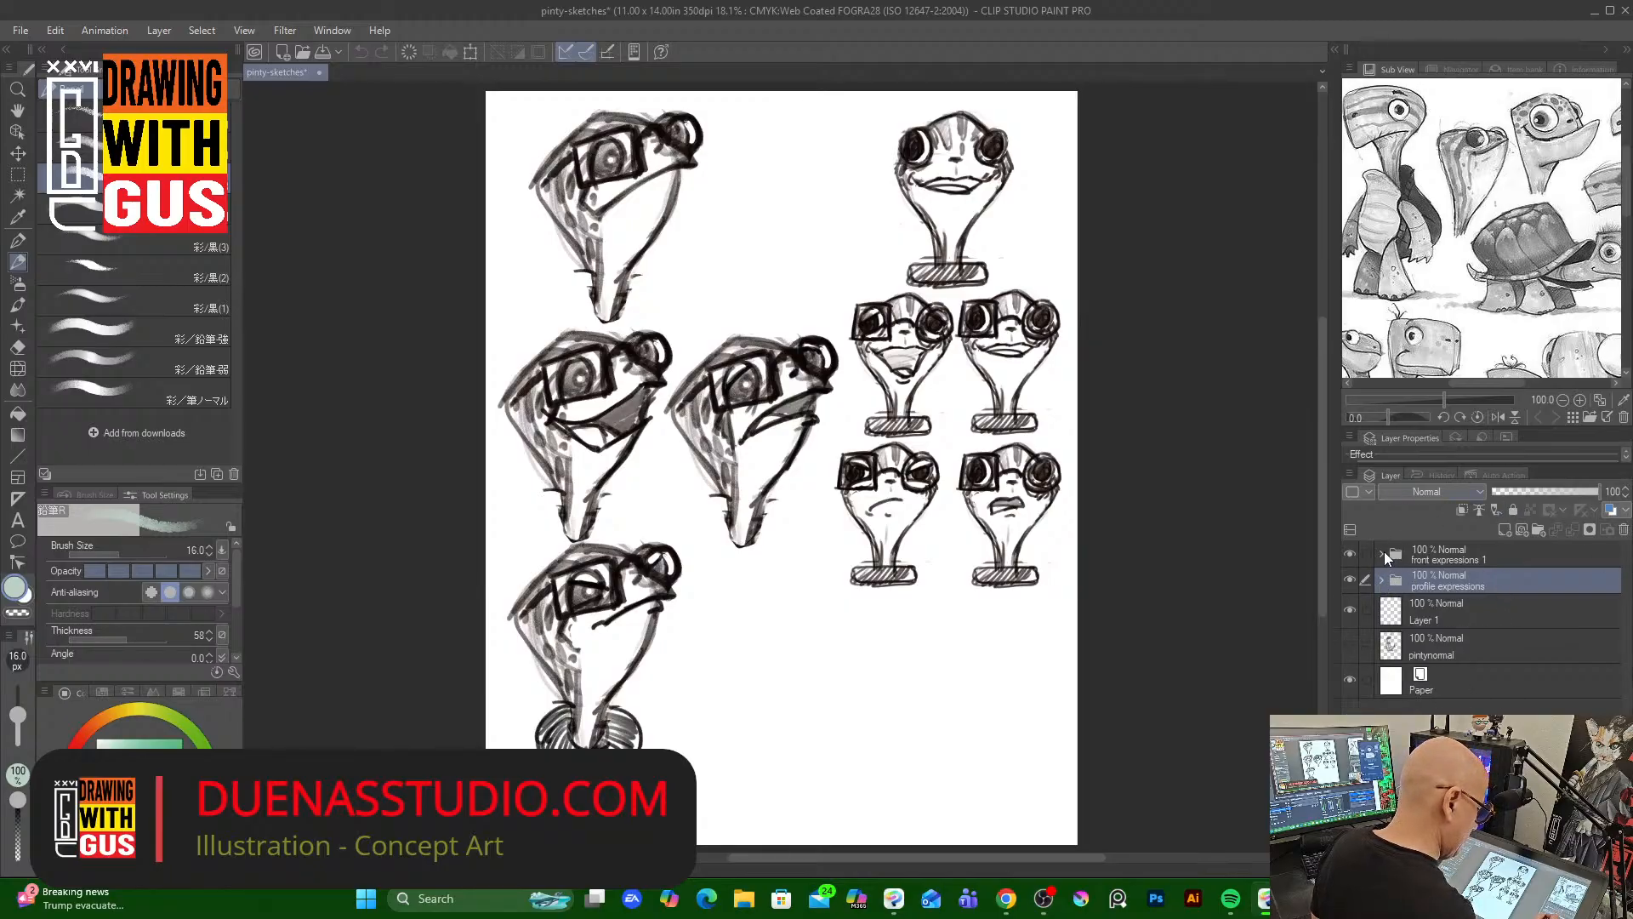
click(1383, 554)
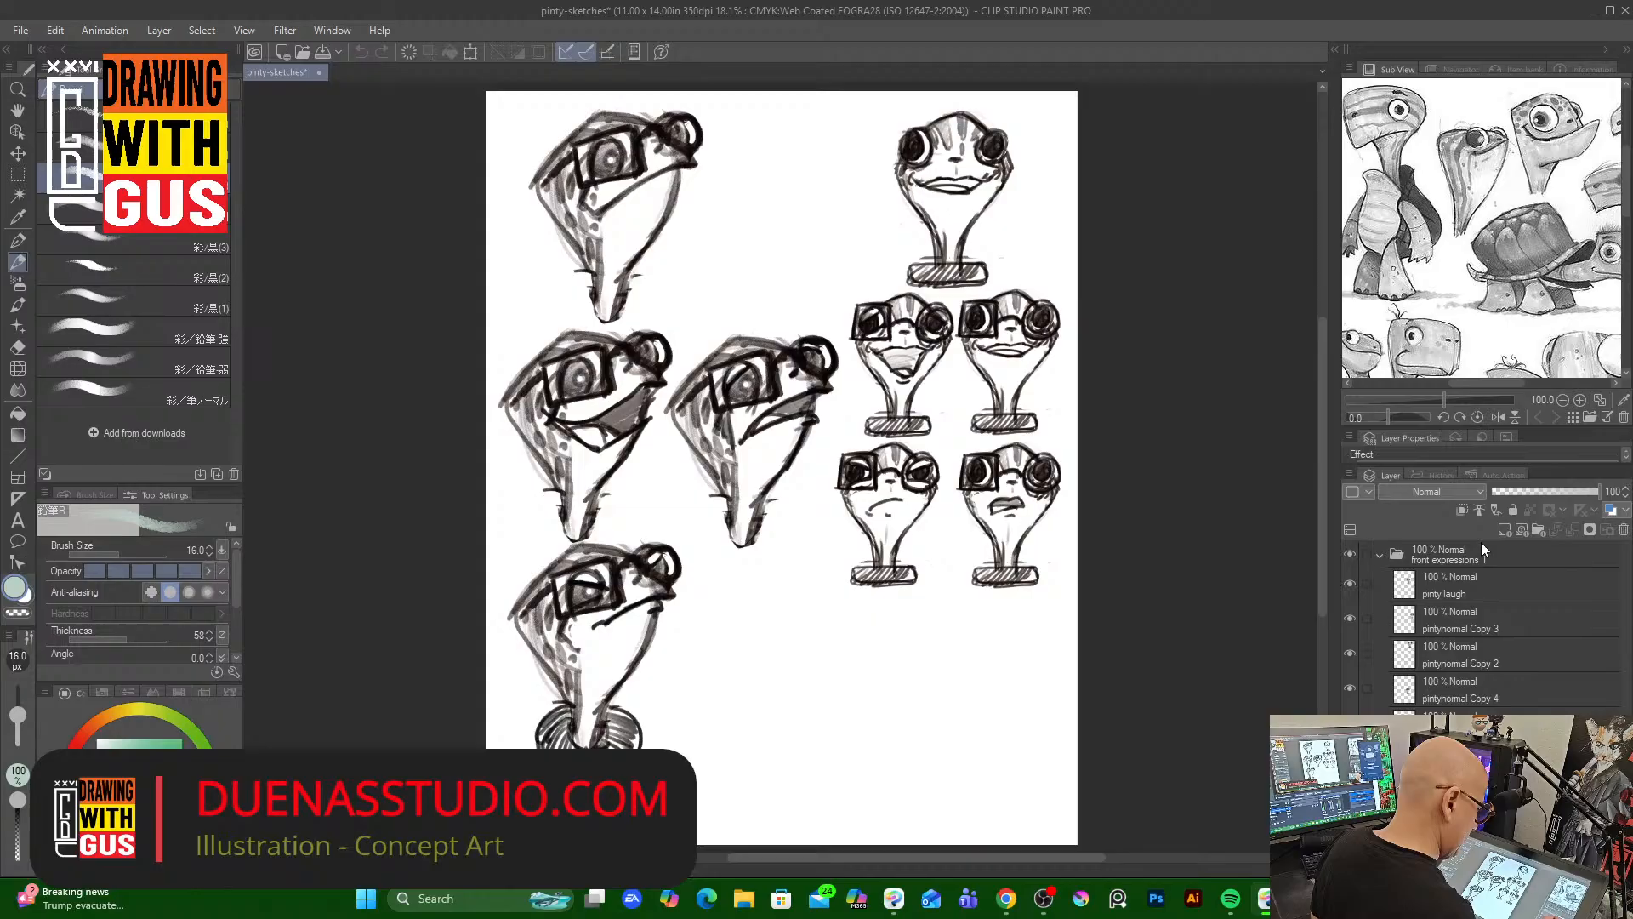
click(1380, 557)
Open the recent file pinty-sketches2.jpg
click(21, 32)
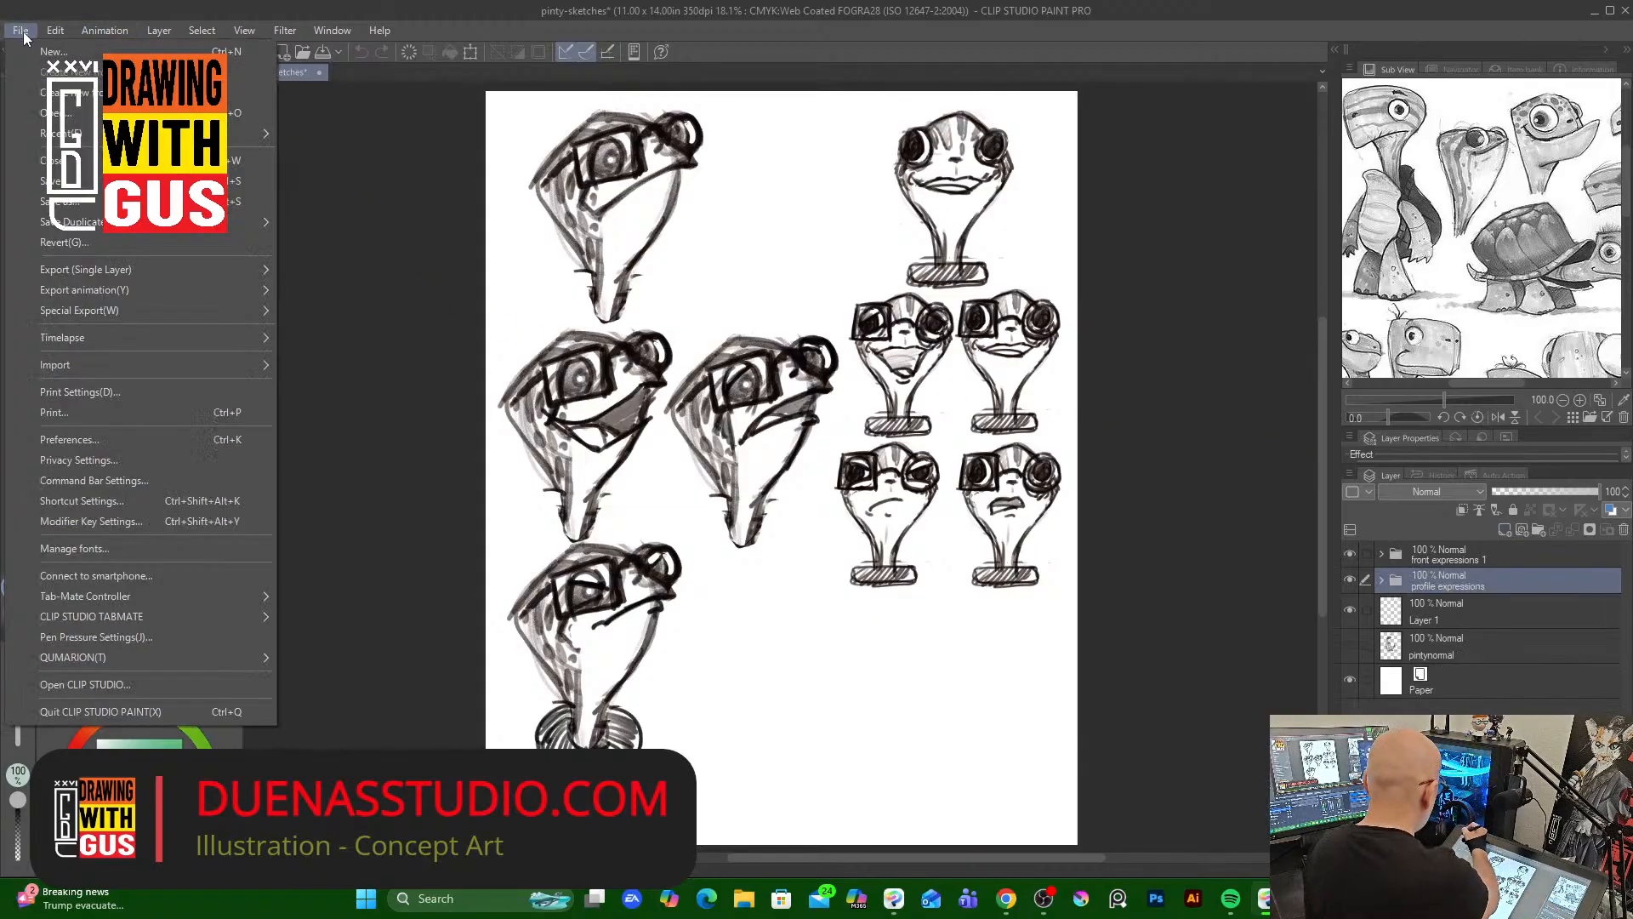
mouse_move(59, 134)
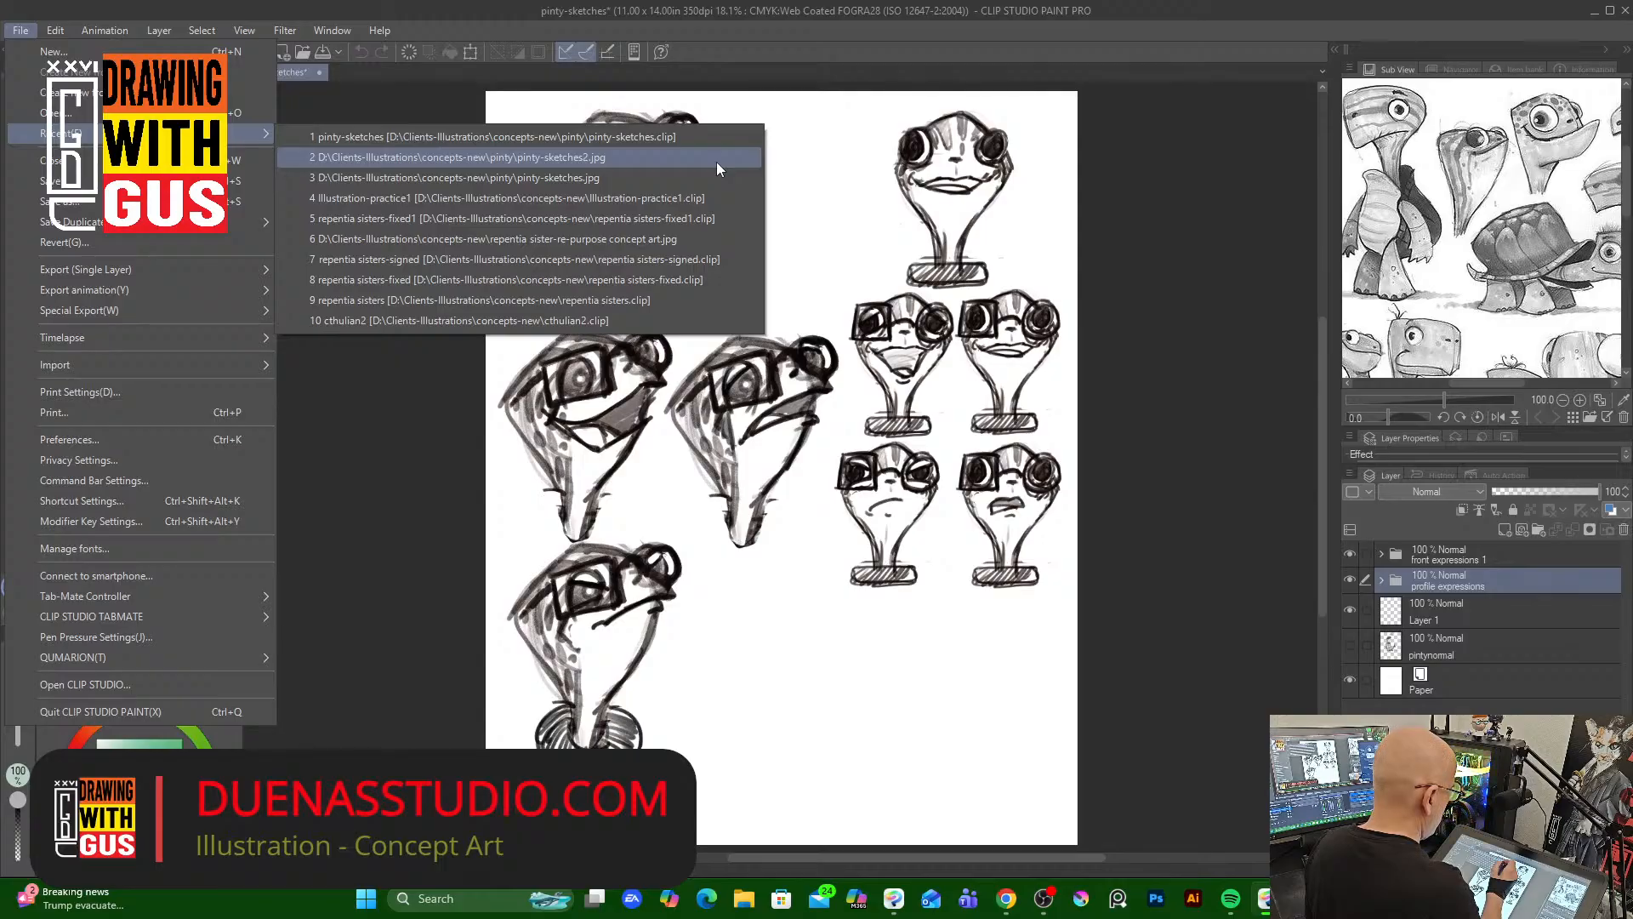
click(633, 157)
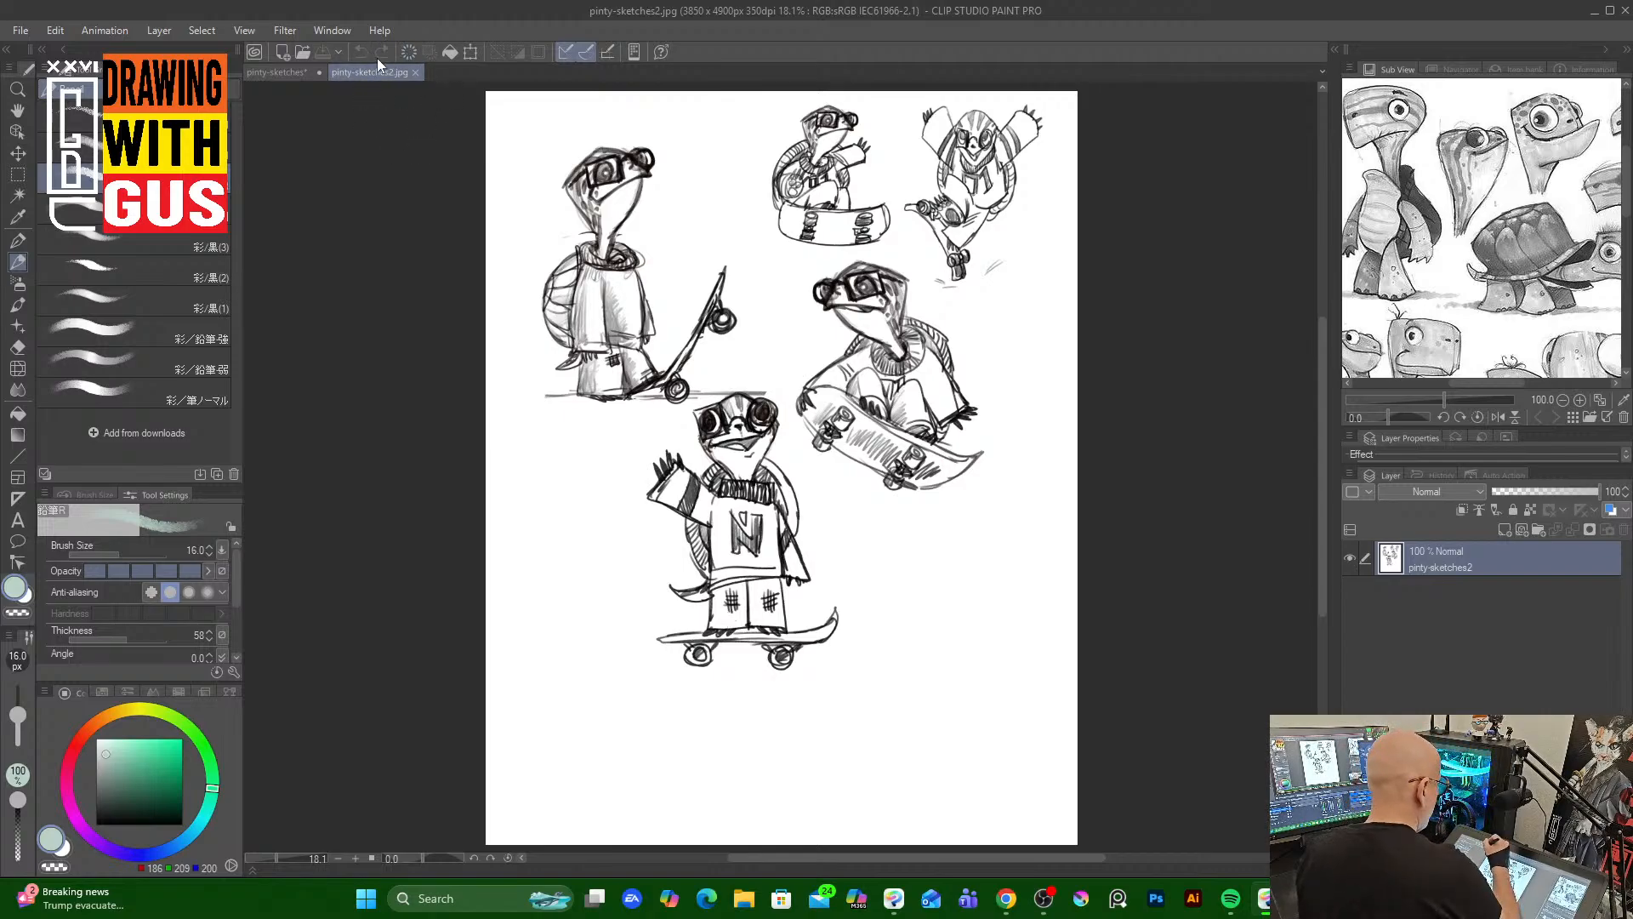
click(288, 70)
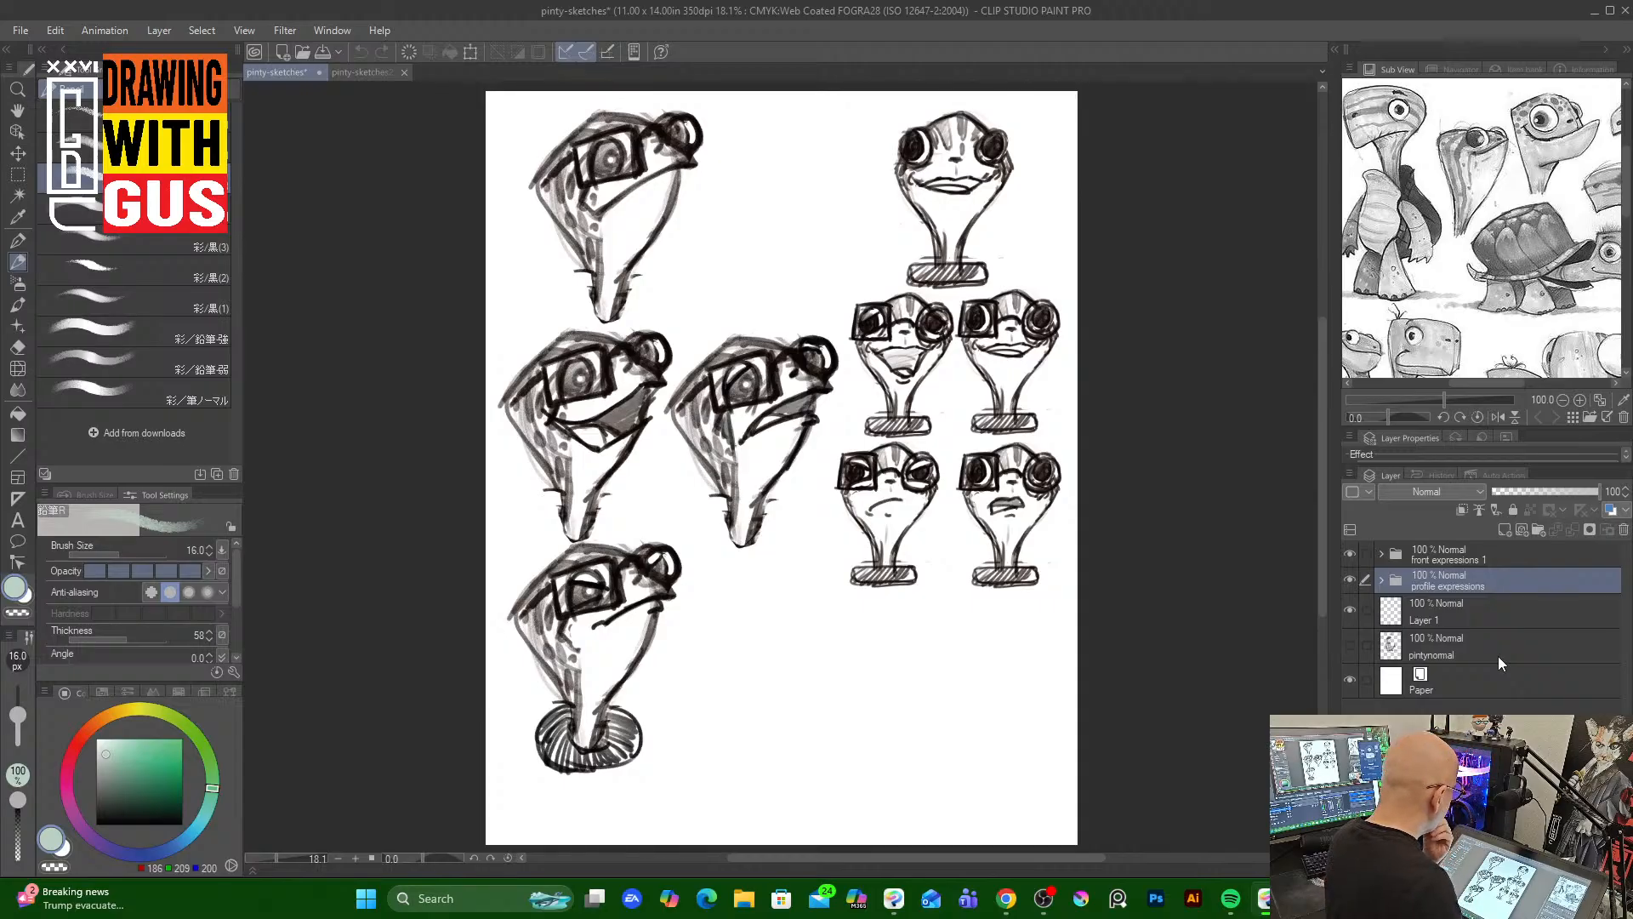
click(21, 30)
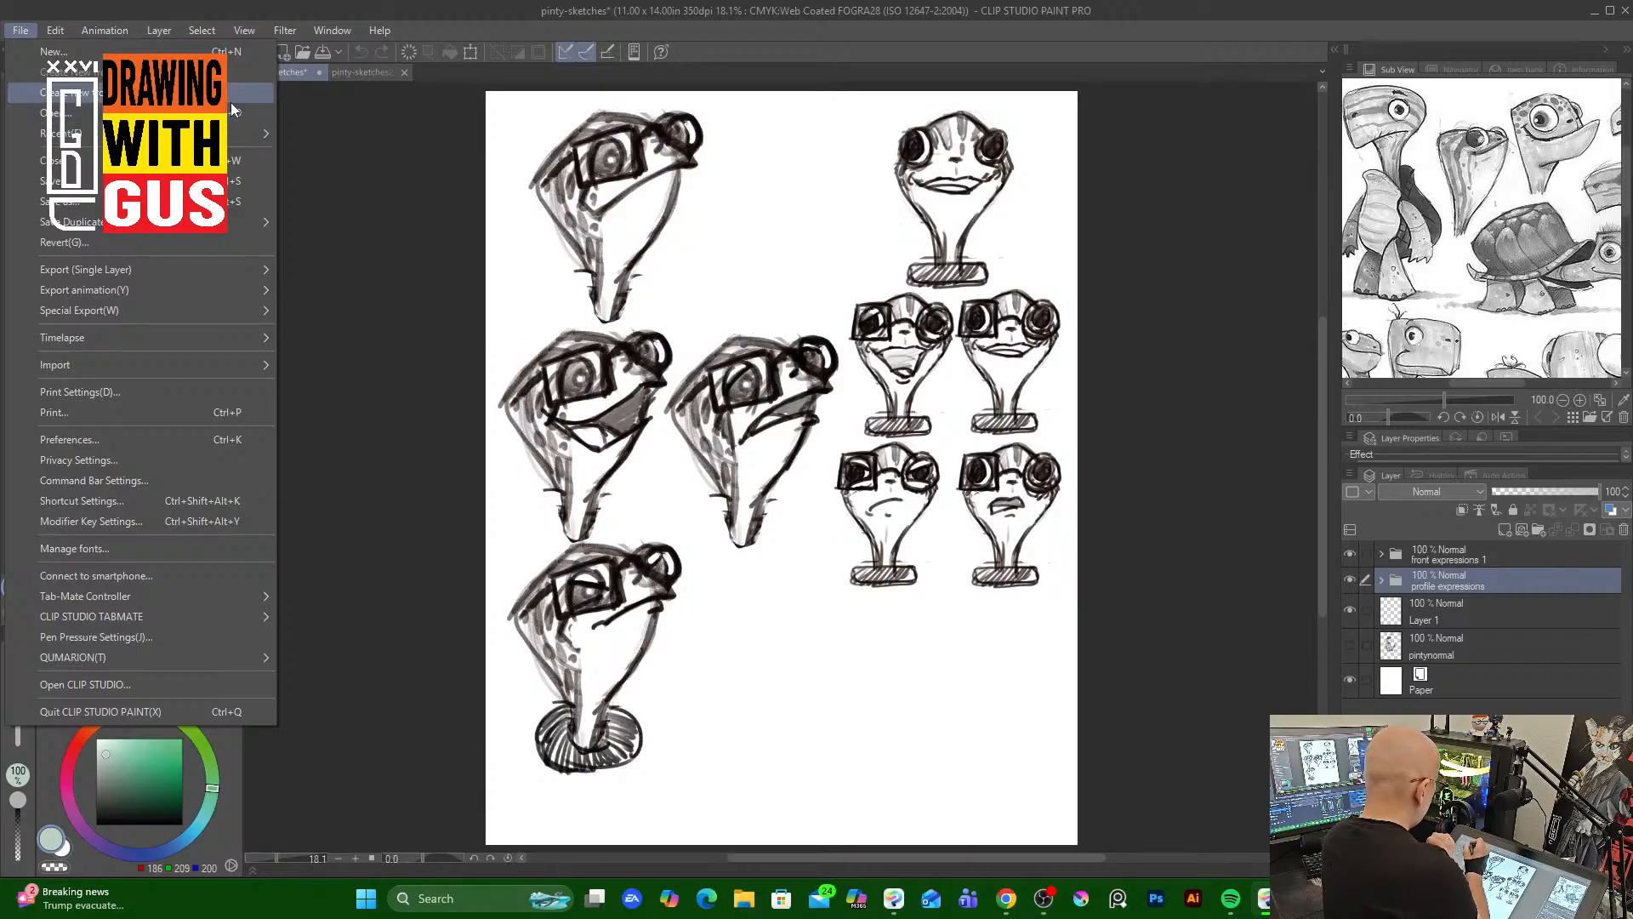
mouse_move(249, 135)
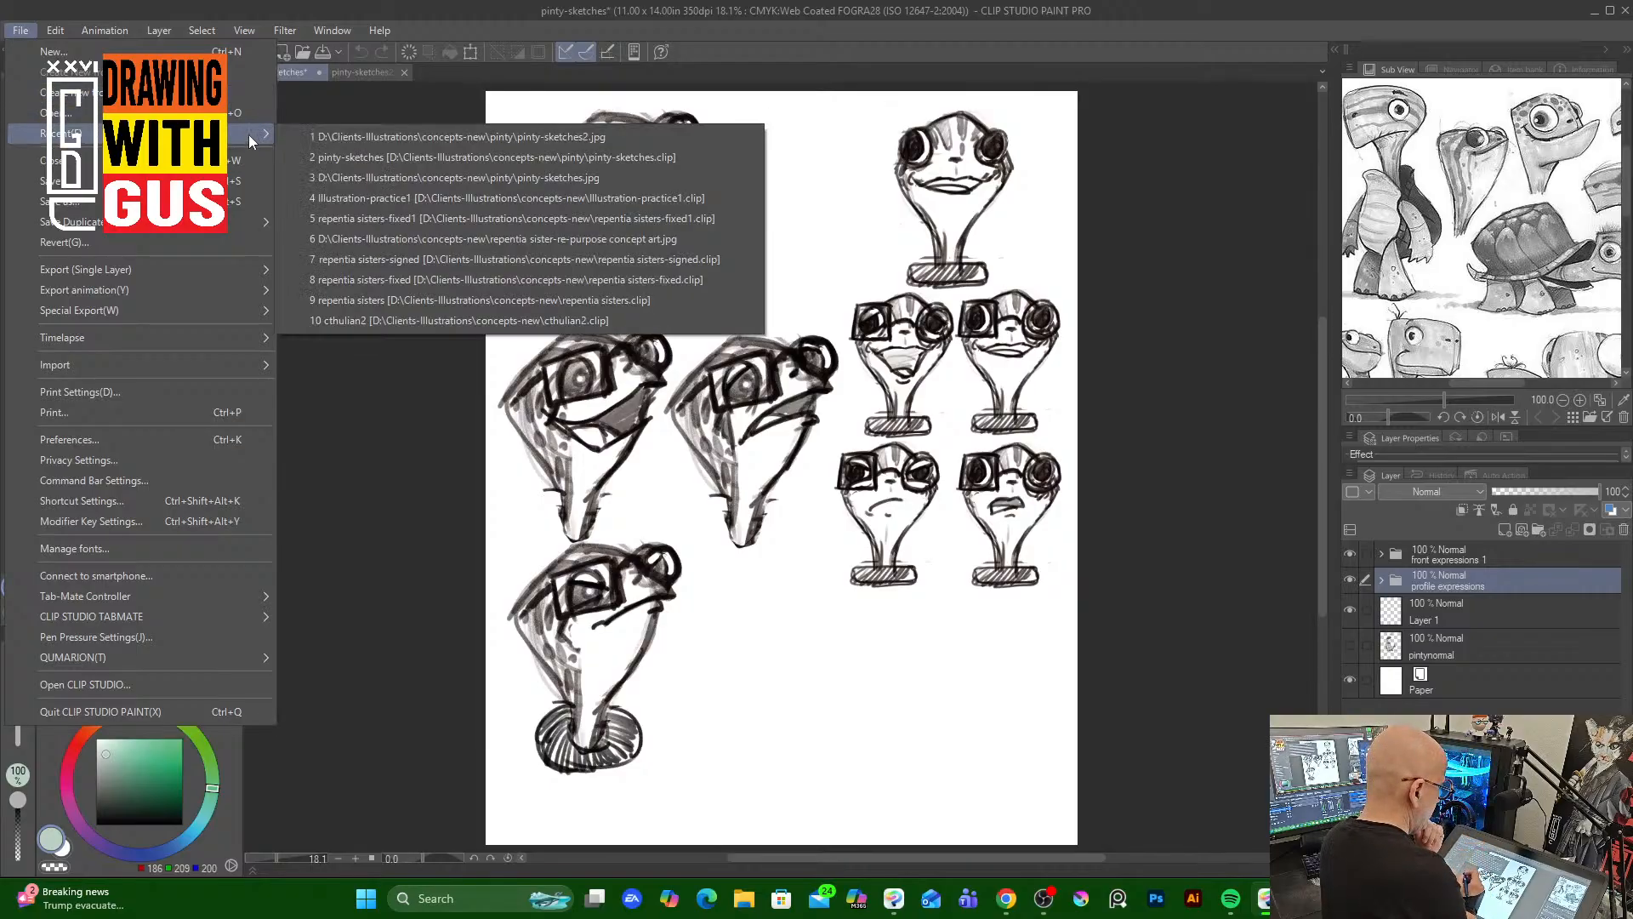
click(701, 198)
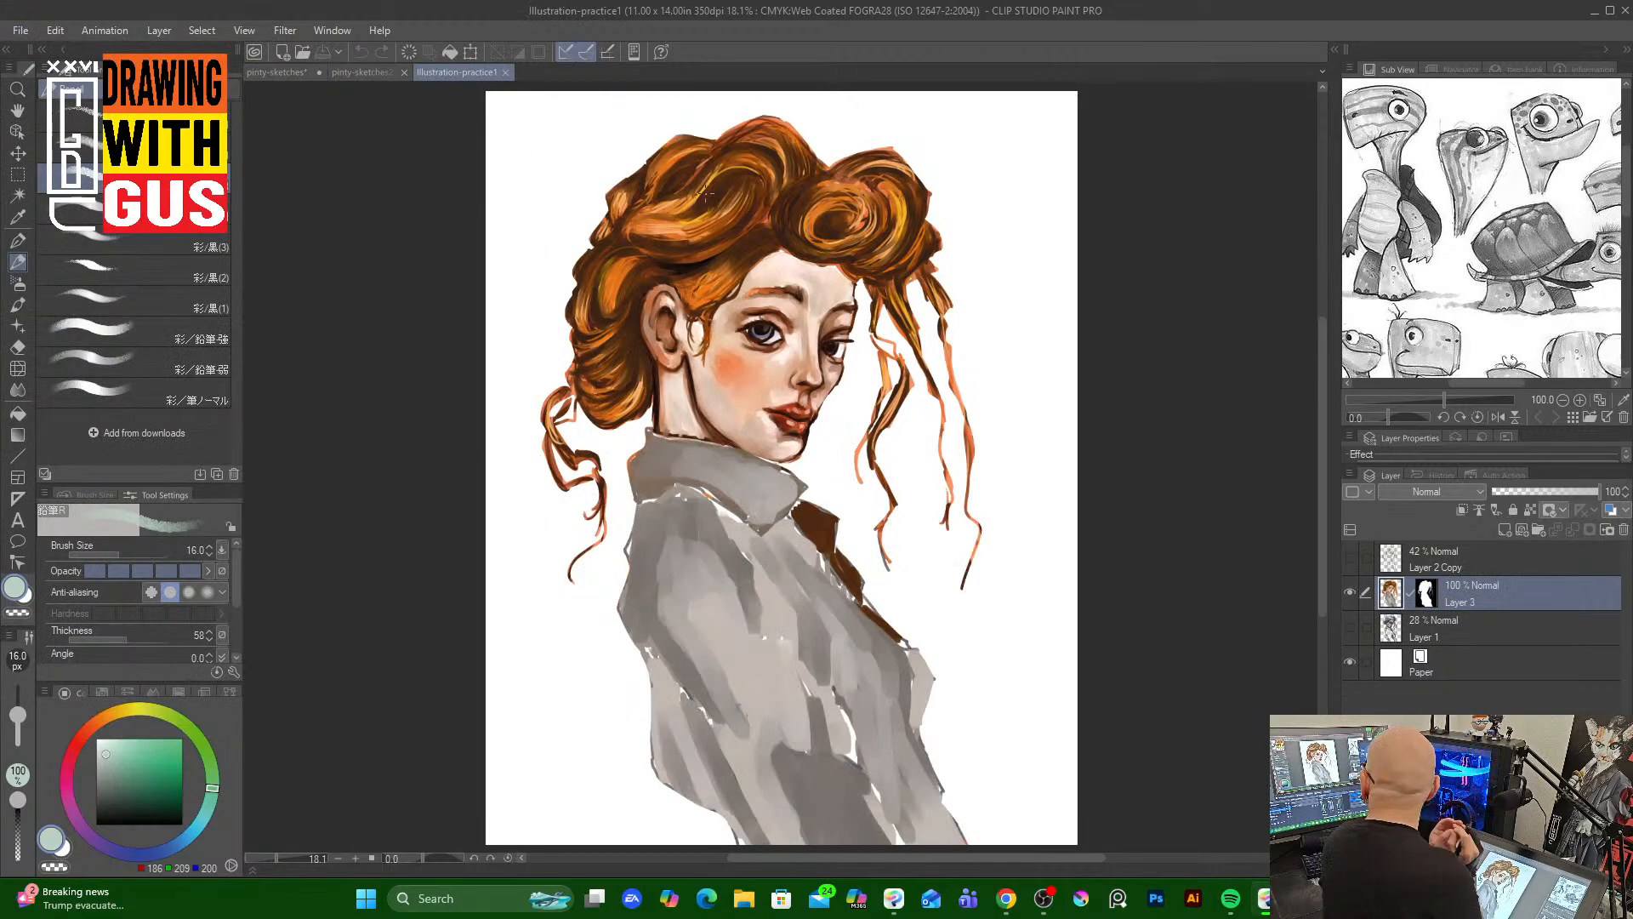
click(505, 72)
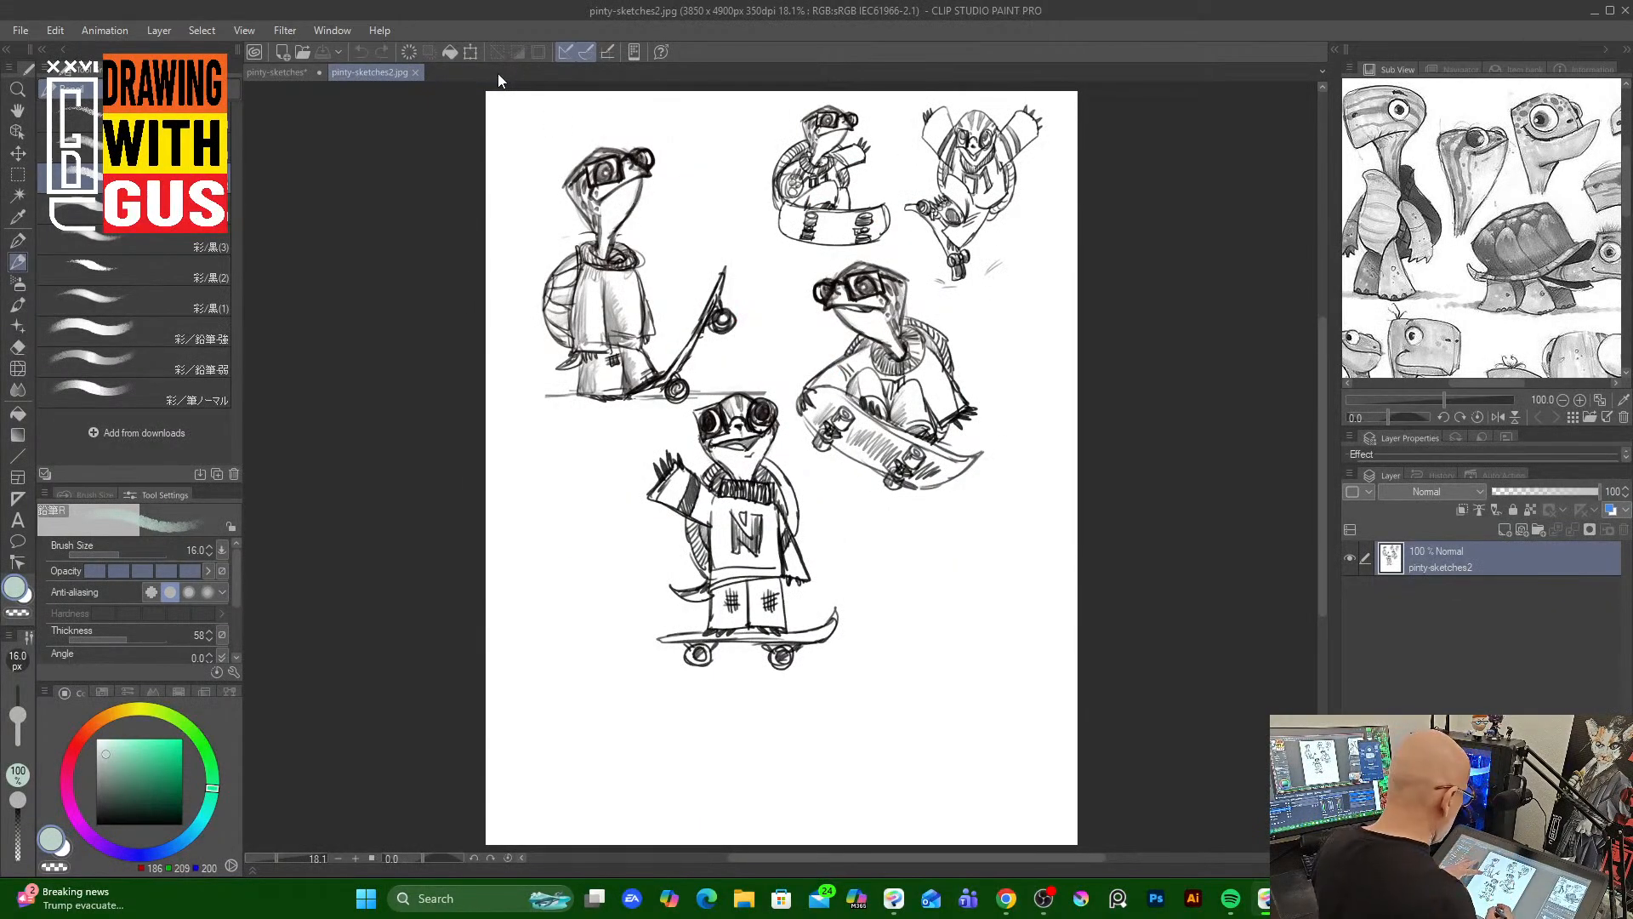
Return to the pinty-sketches document and show only the pintynormal pose layer, hiding both expression folders
click(303, 75)
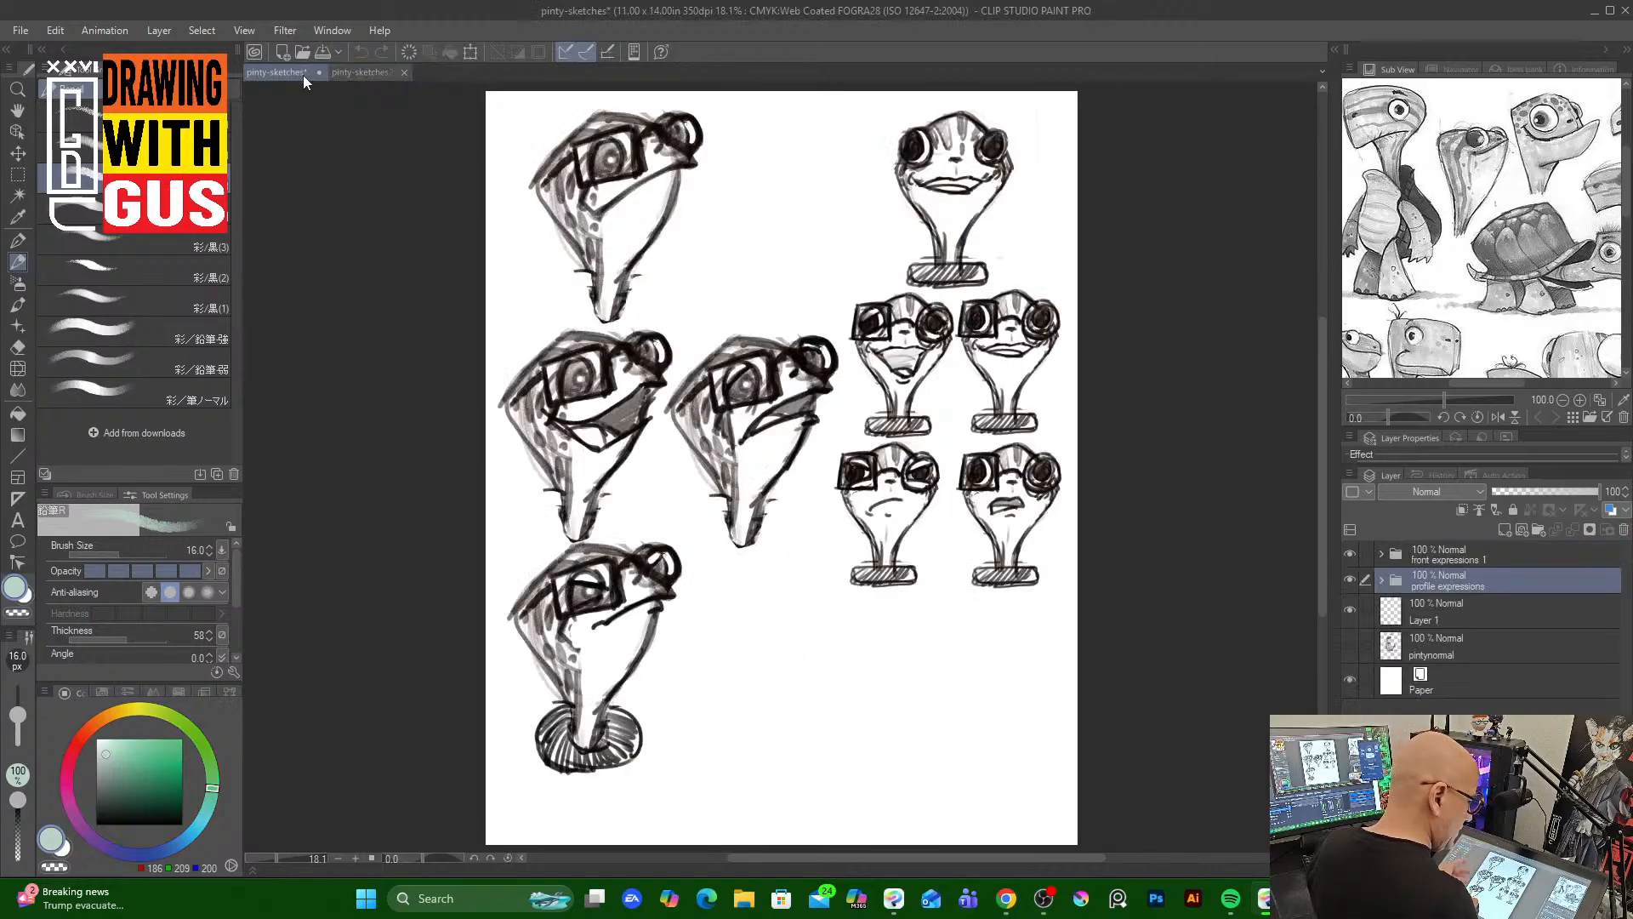
click(1349, 646)
click(1349, 554)
click(1350, 579)
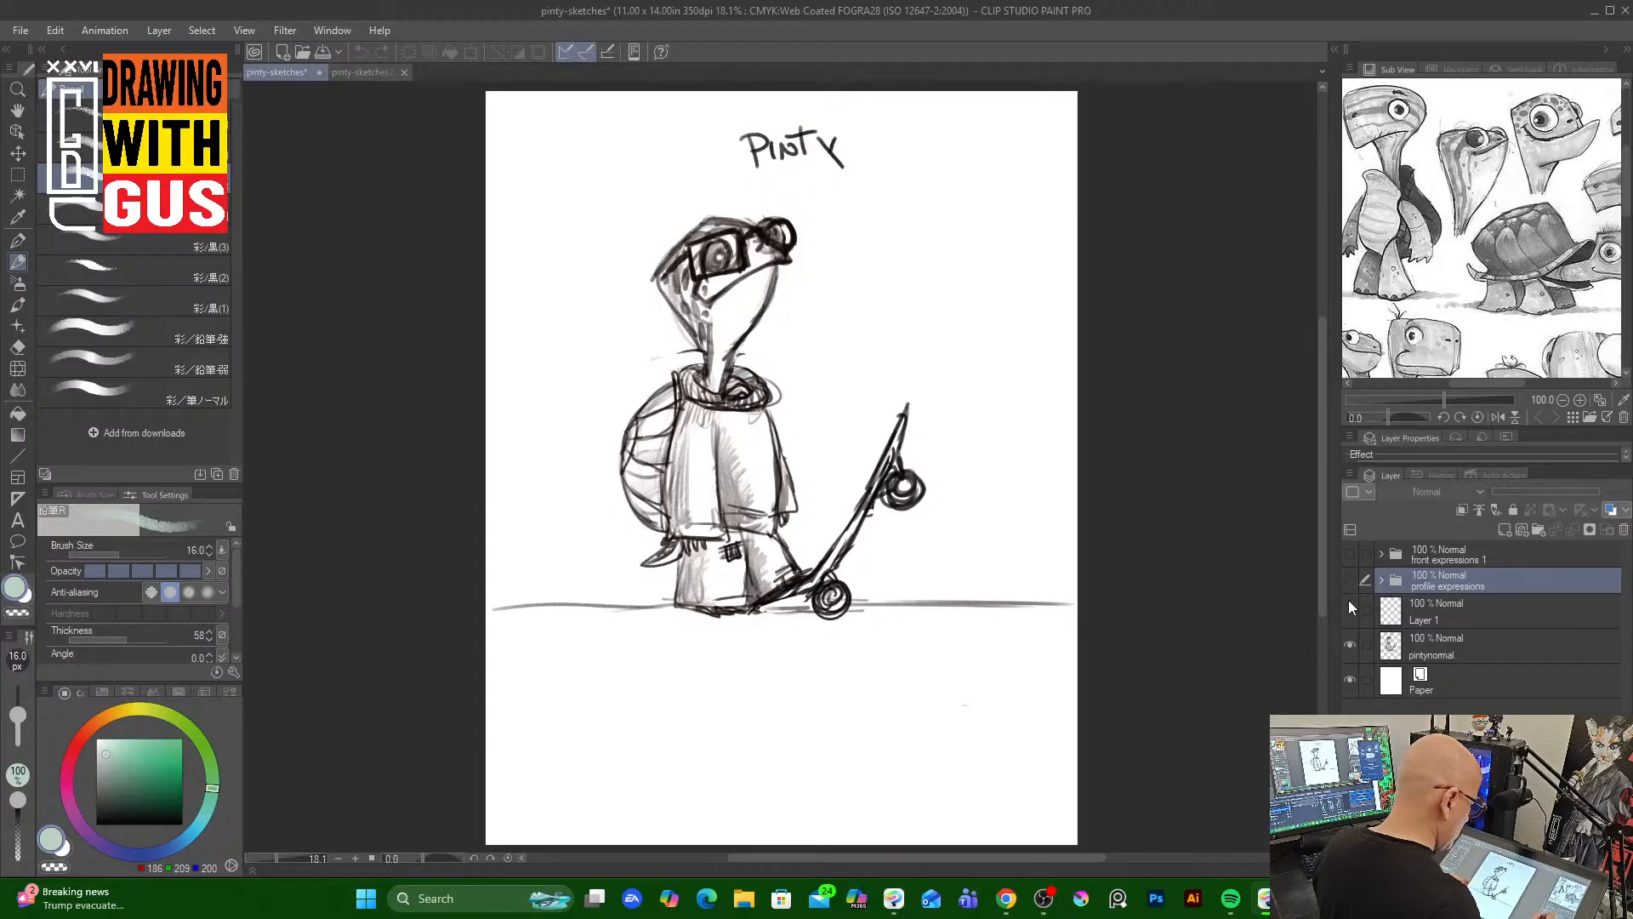
Save the document as a new Clip Studio file named pinty-poses
click(20, 31)
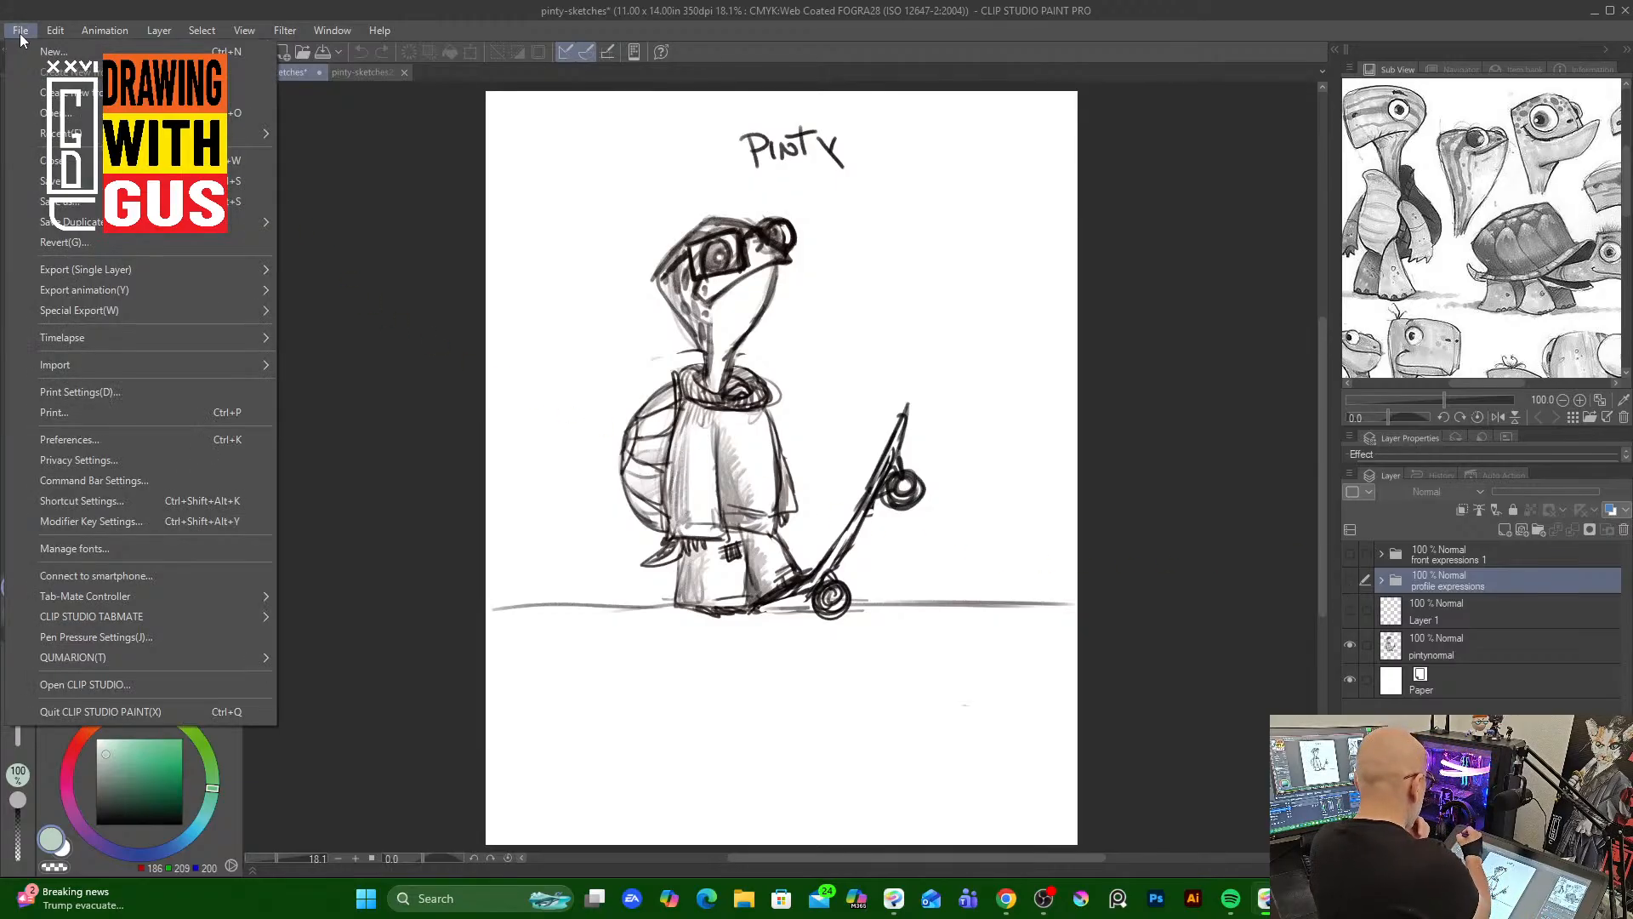
click(76, 202)
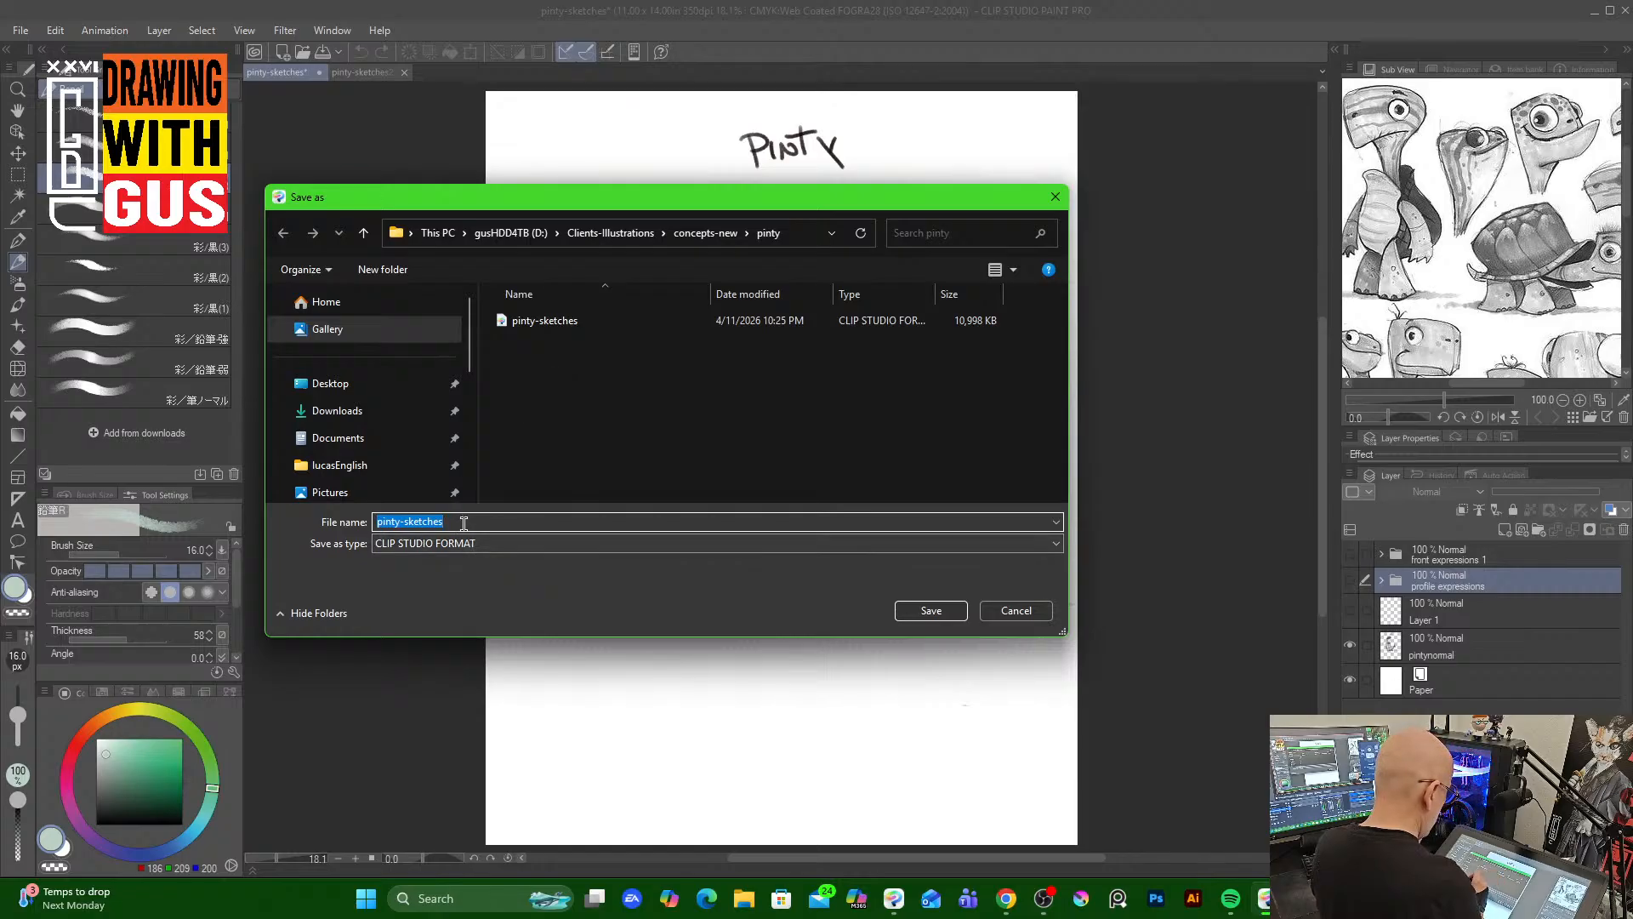
text(p)
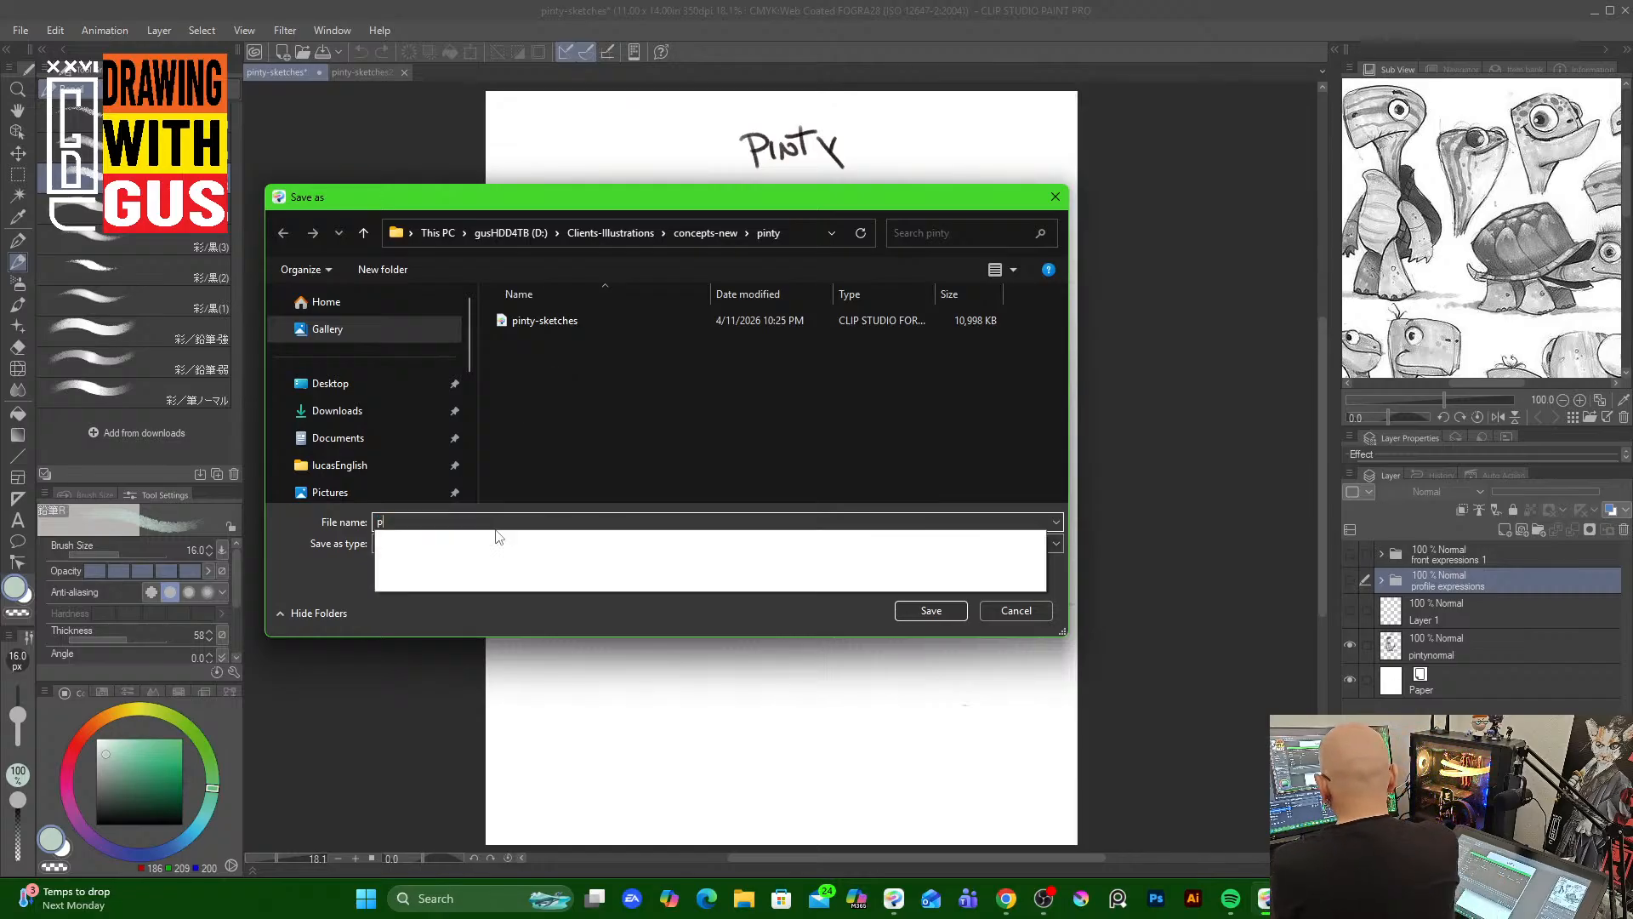
text(inty-)
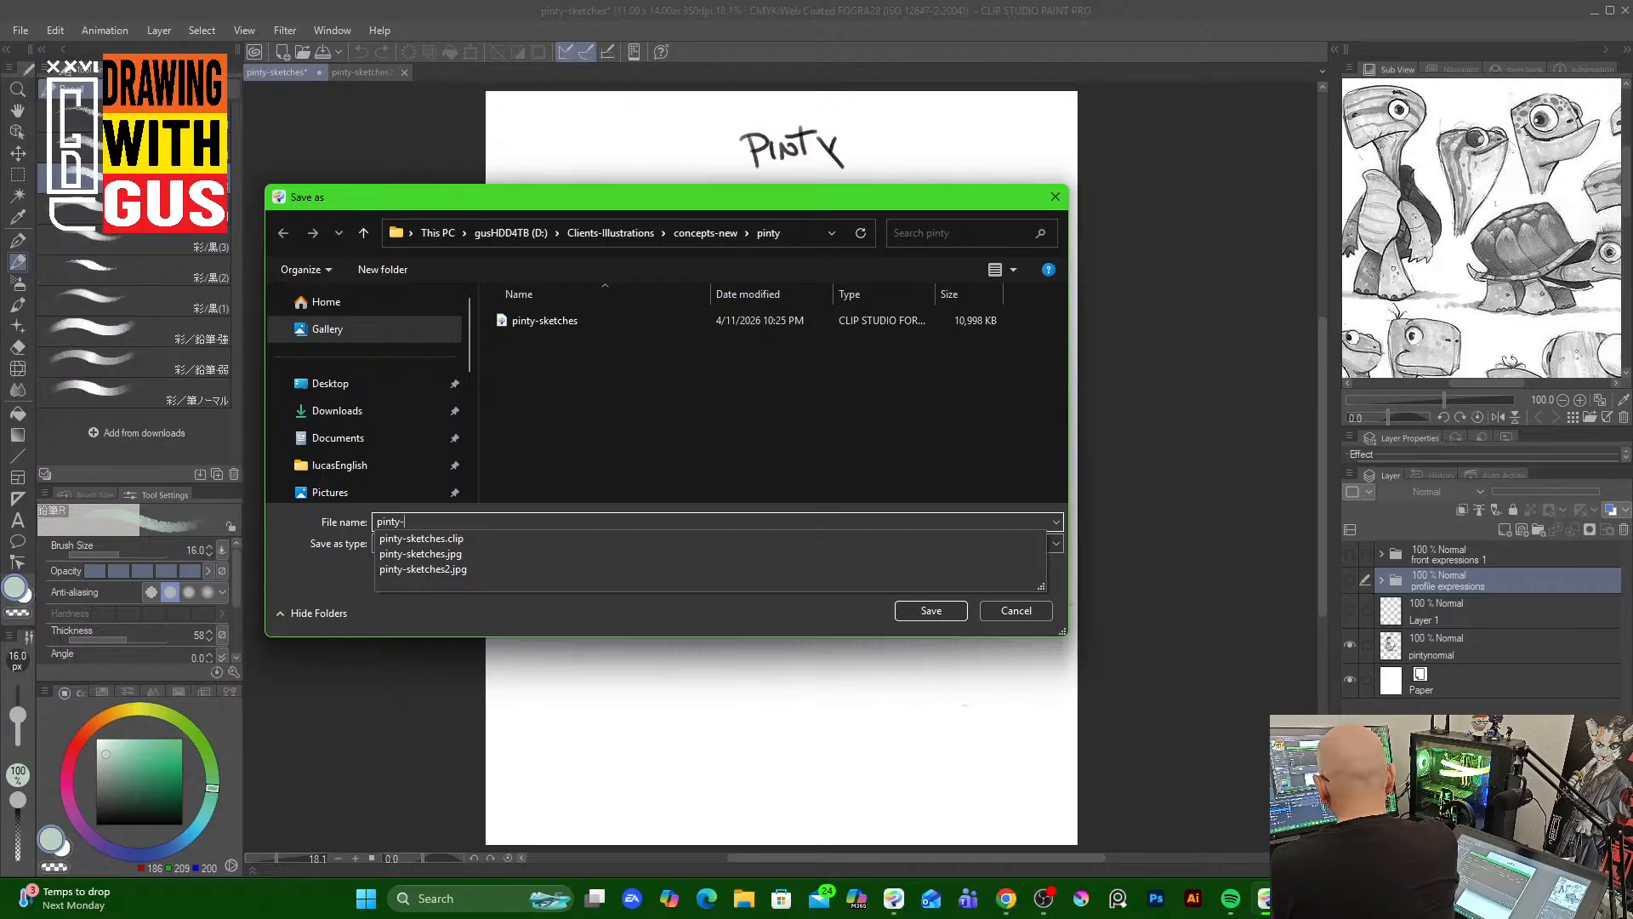
text(poses)
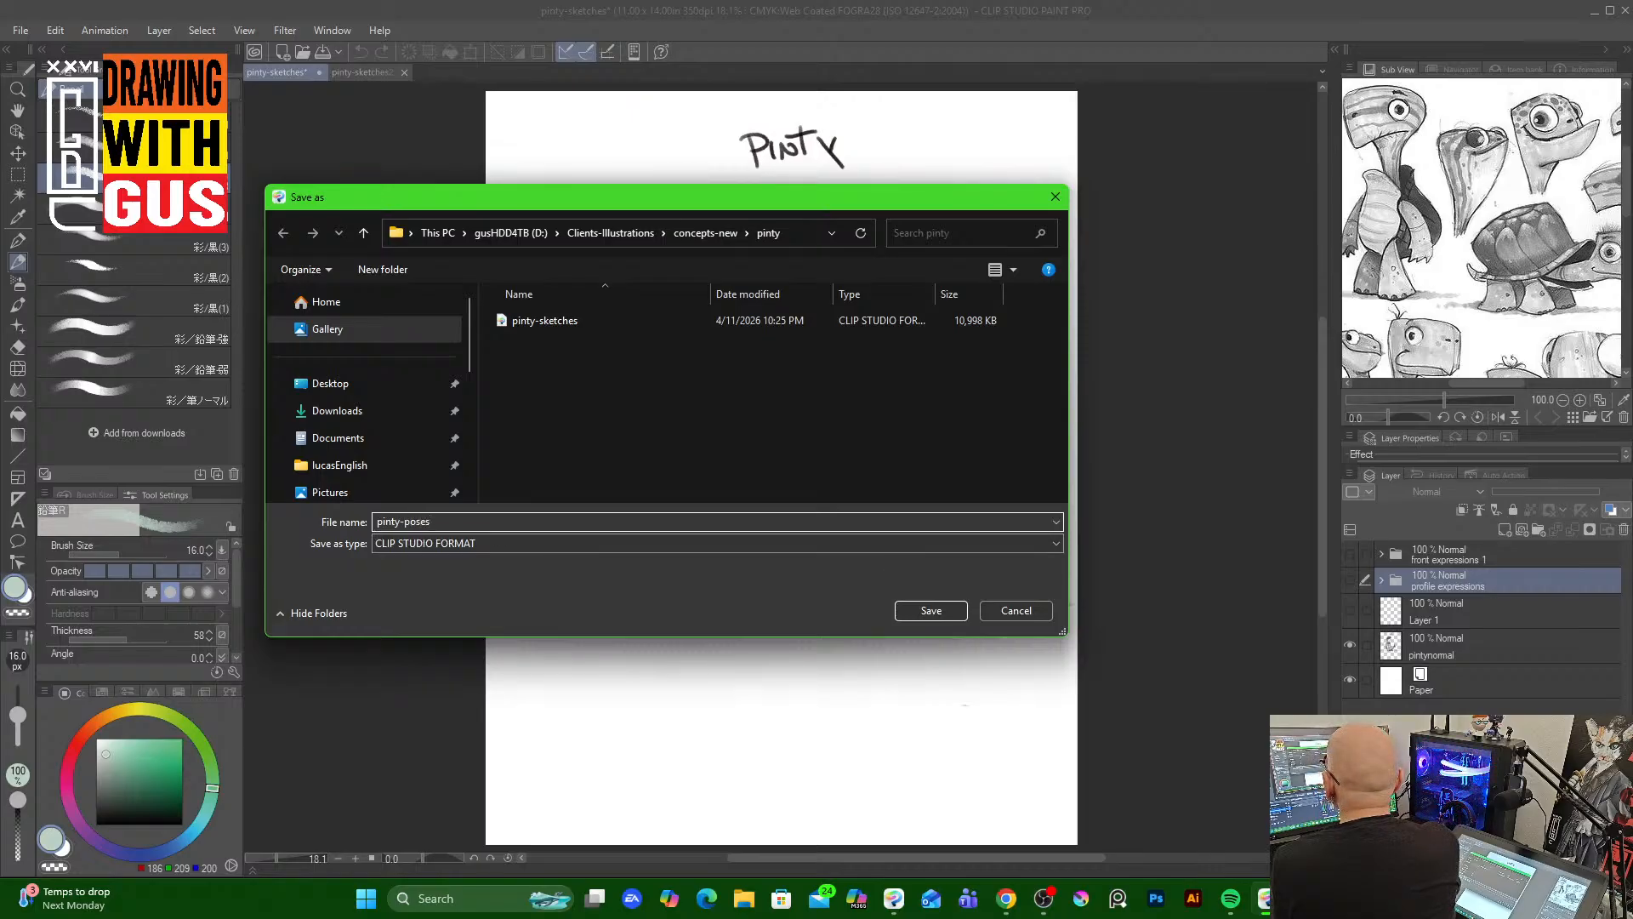
key(Return)
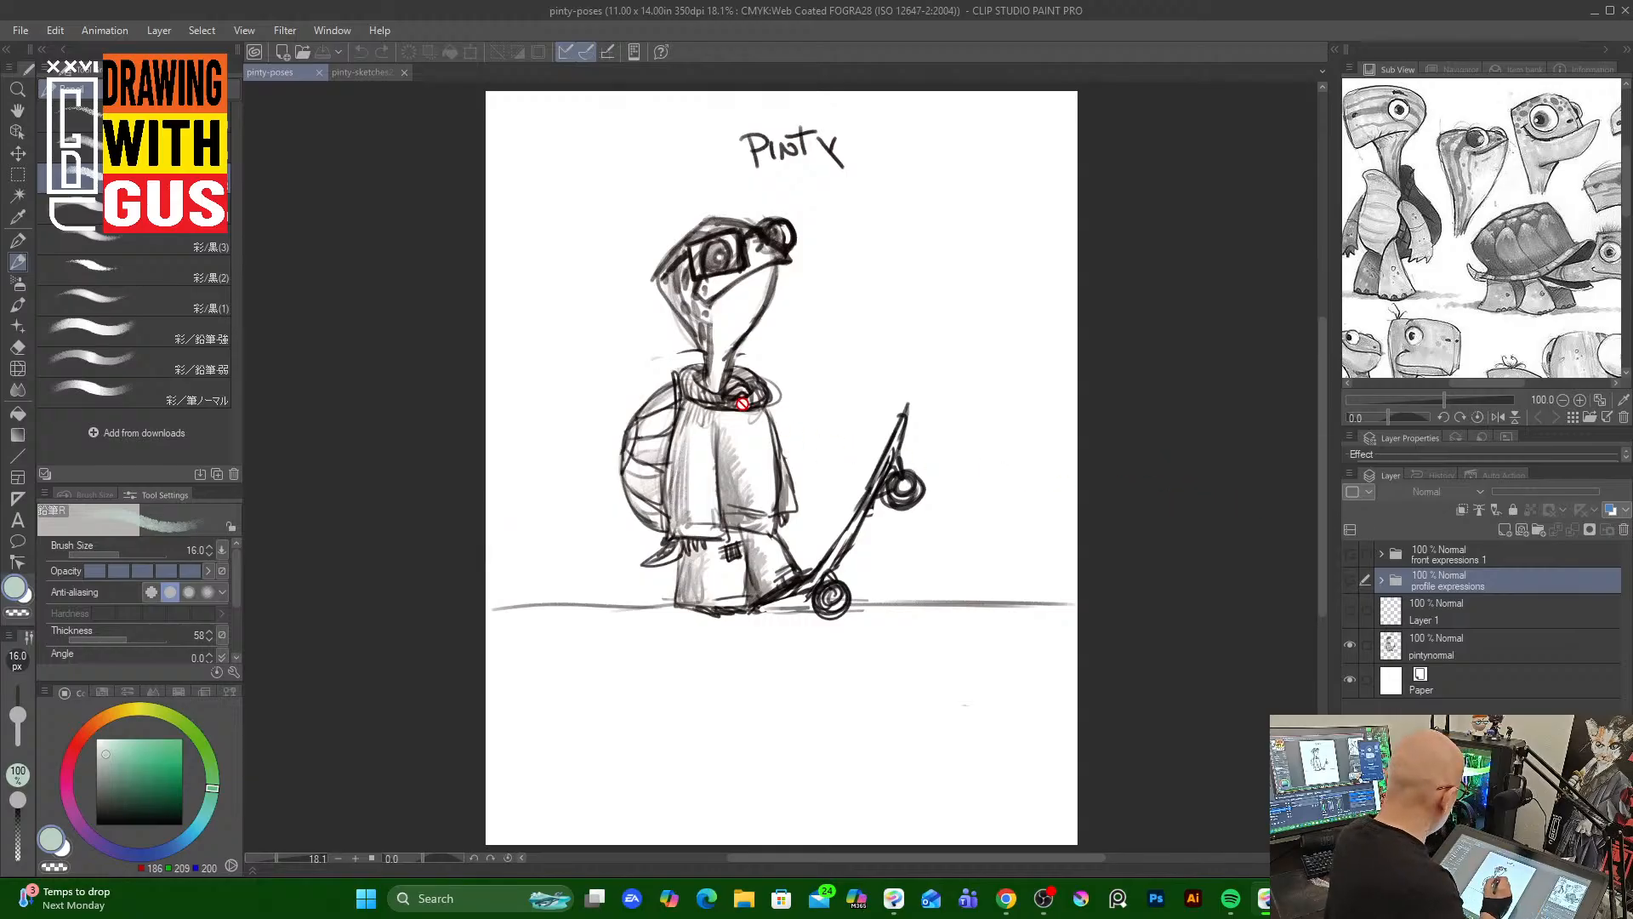
Switch to the pinty-sketches2.jpg document and close it
click(374, 74)
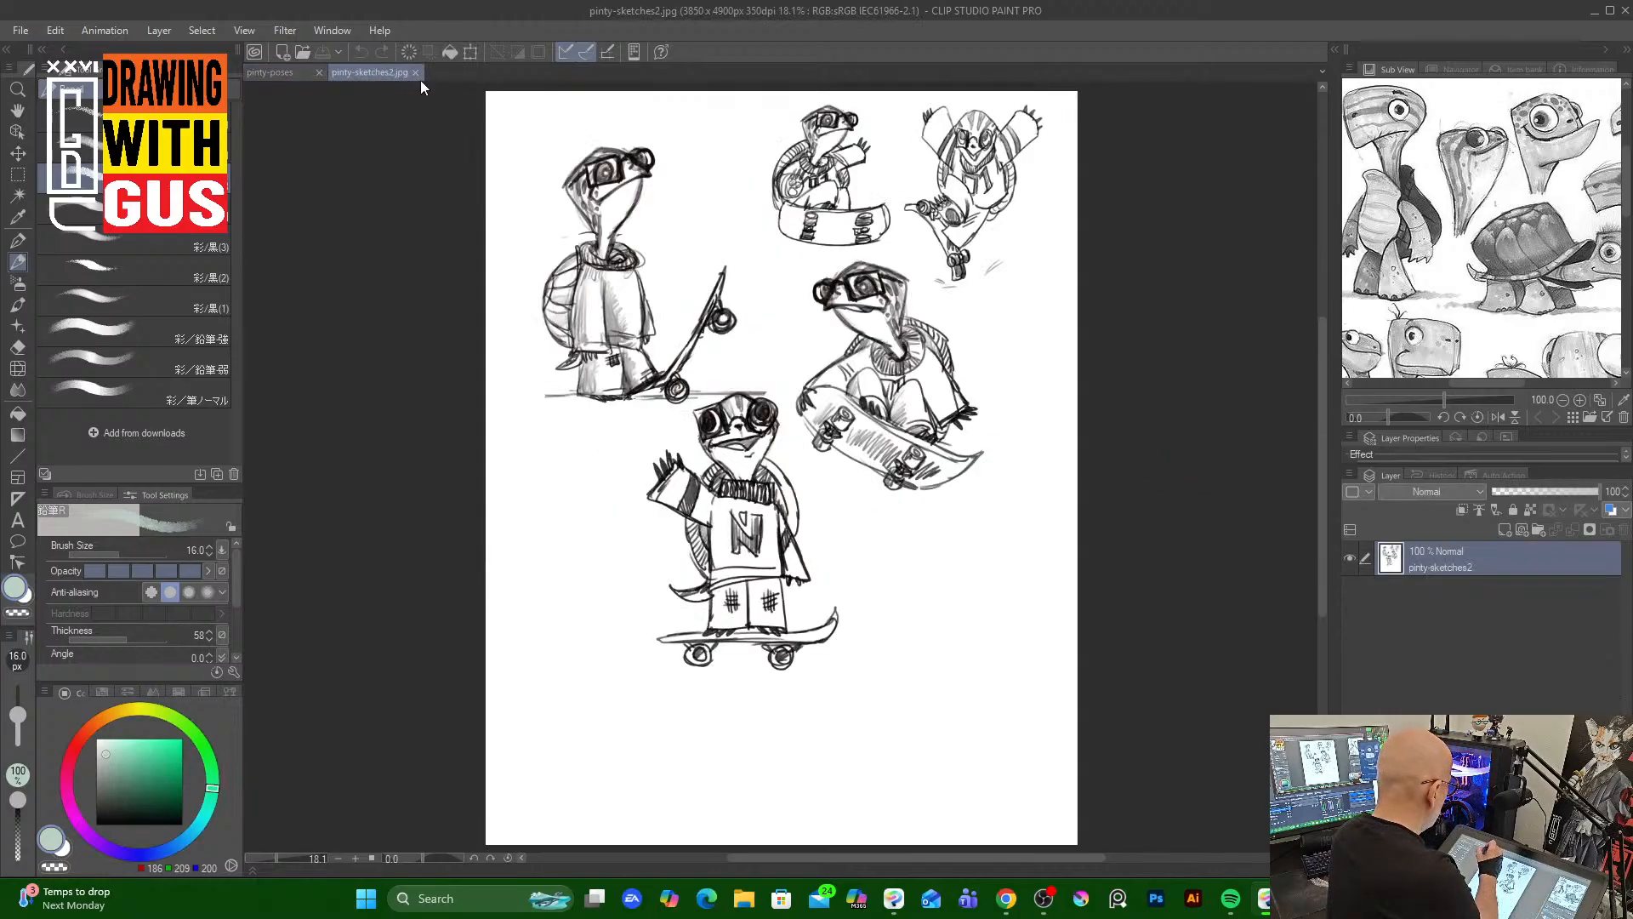
click(414, 73)
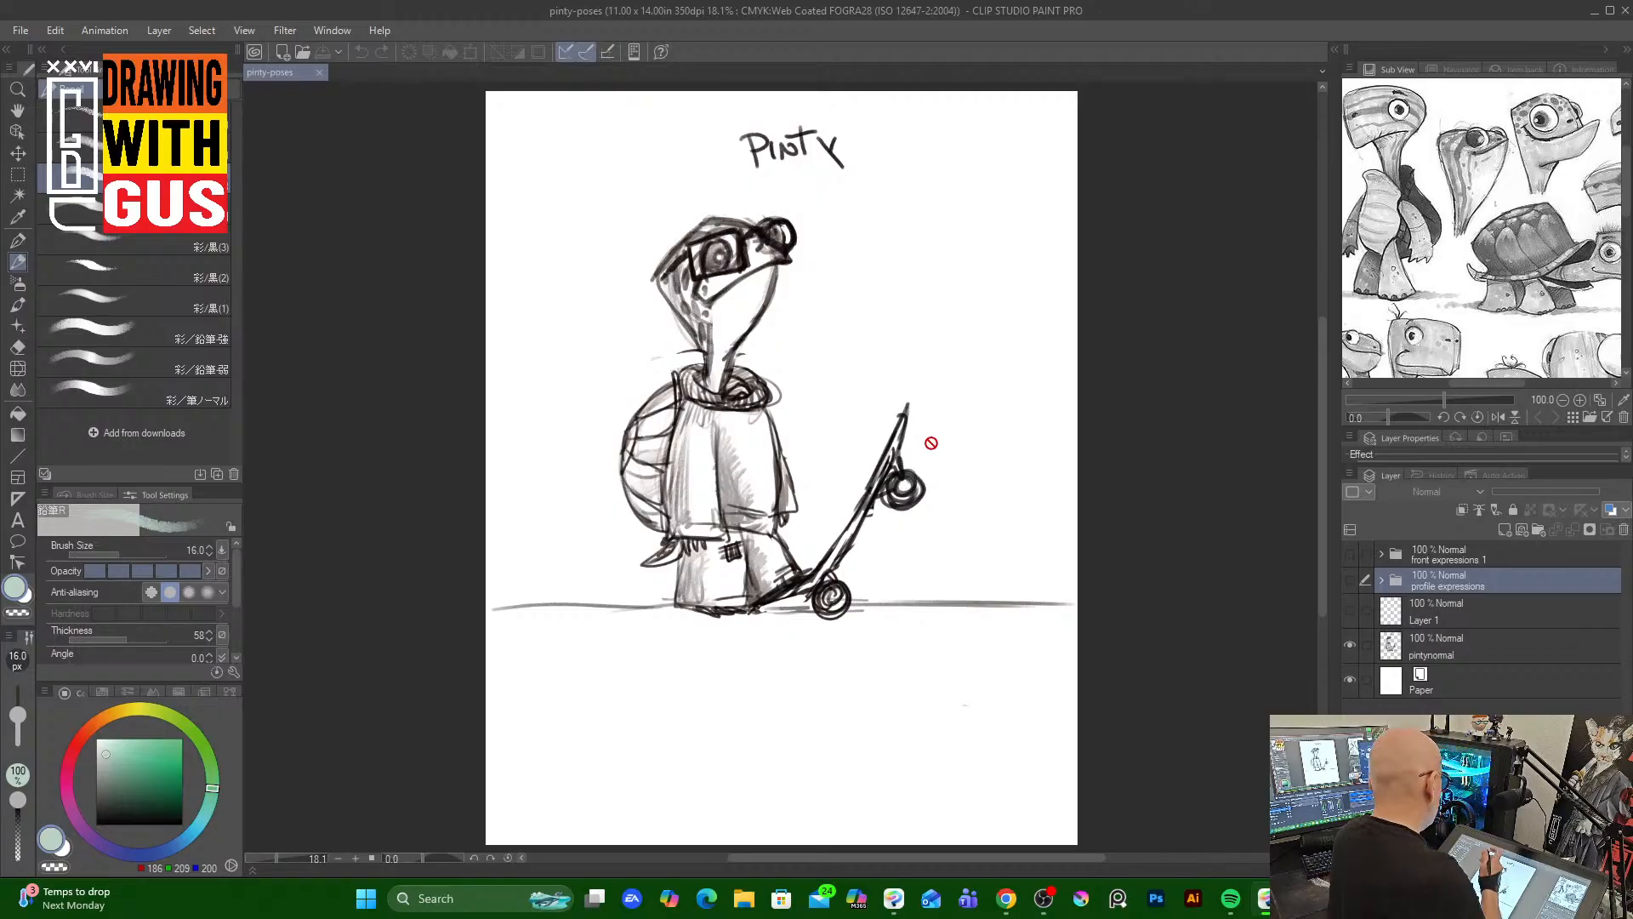
Save the document as a new Clip Studio file named pinty-color palette
click(19, 31)
click(95, 209)
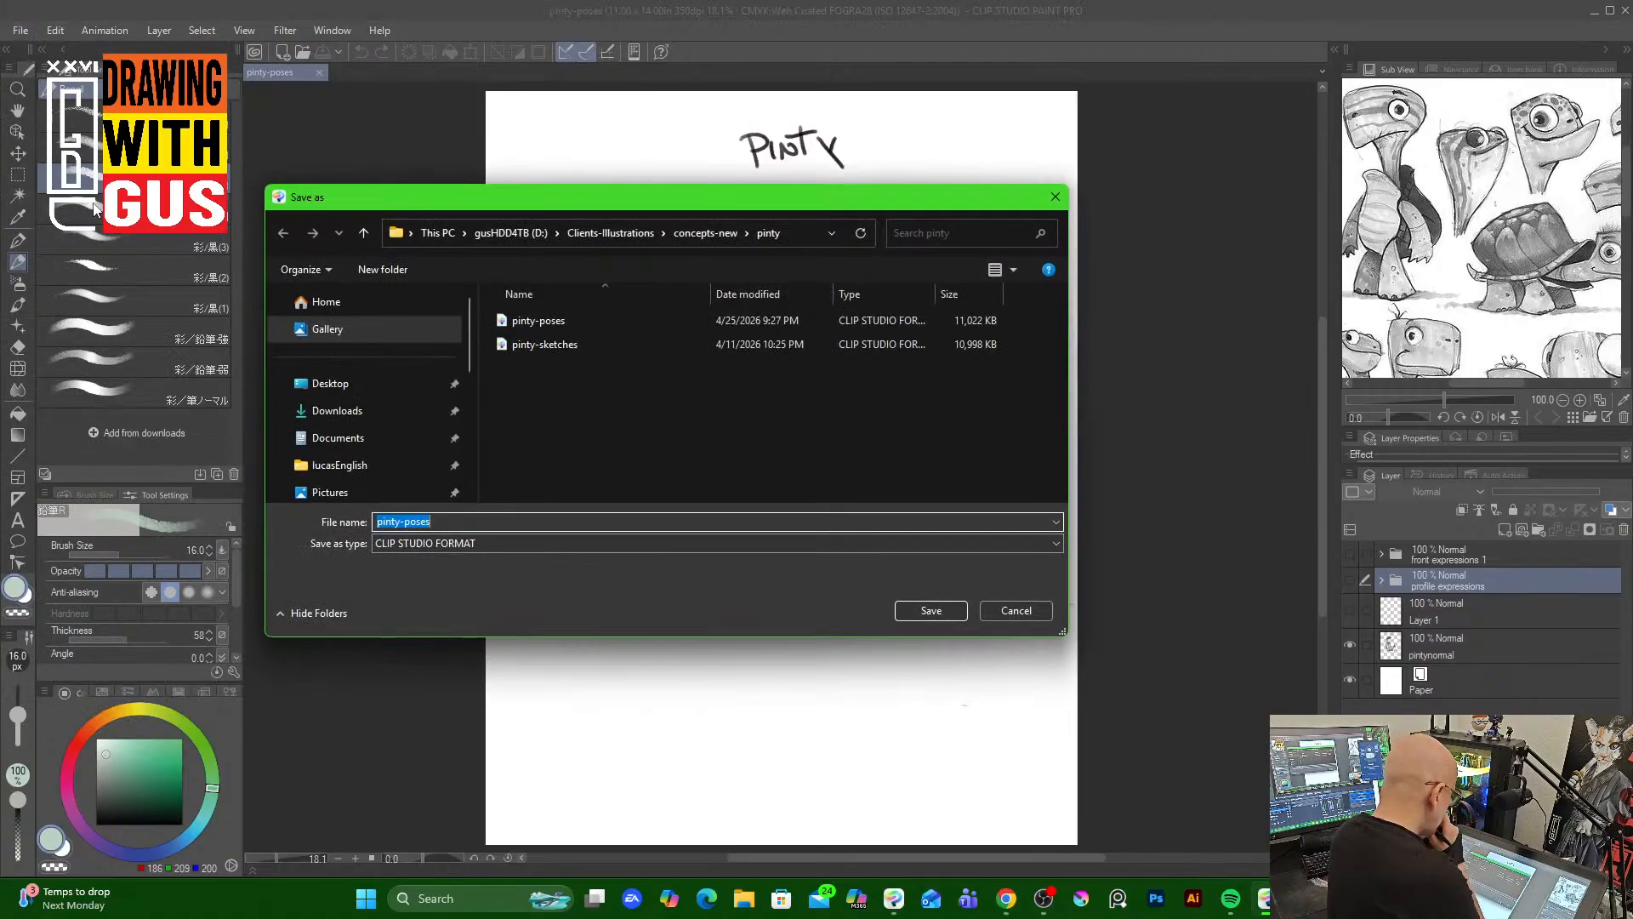
click(431, 521)
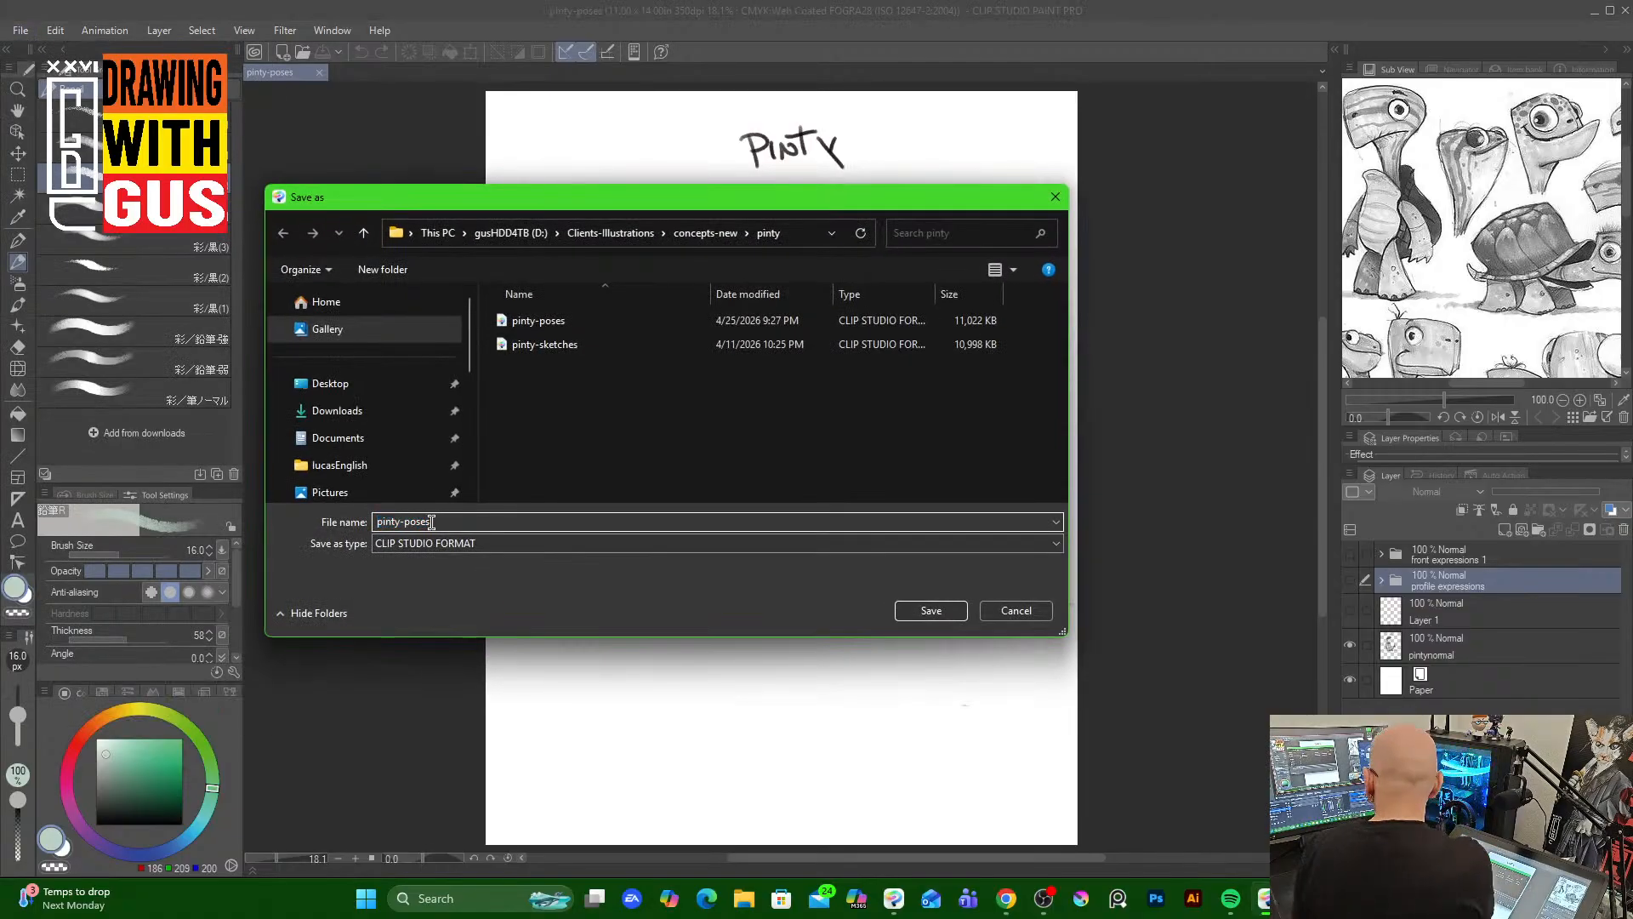
key(BackSpace)
key(BackSpace)
key(BackSpace)
key(BackSpace)
key(BackSpace)
key(BackSpace)
key(BackSpace)
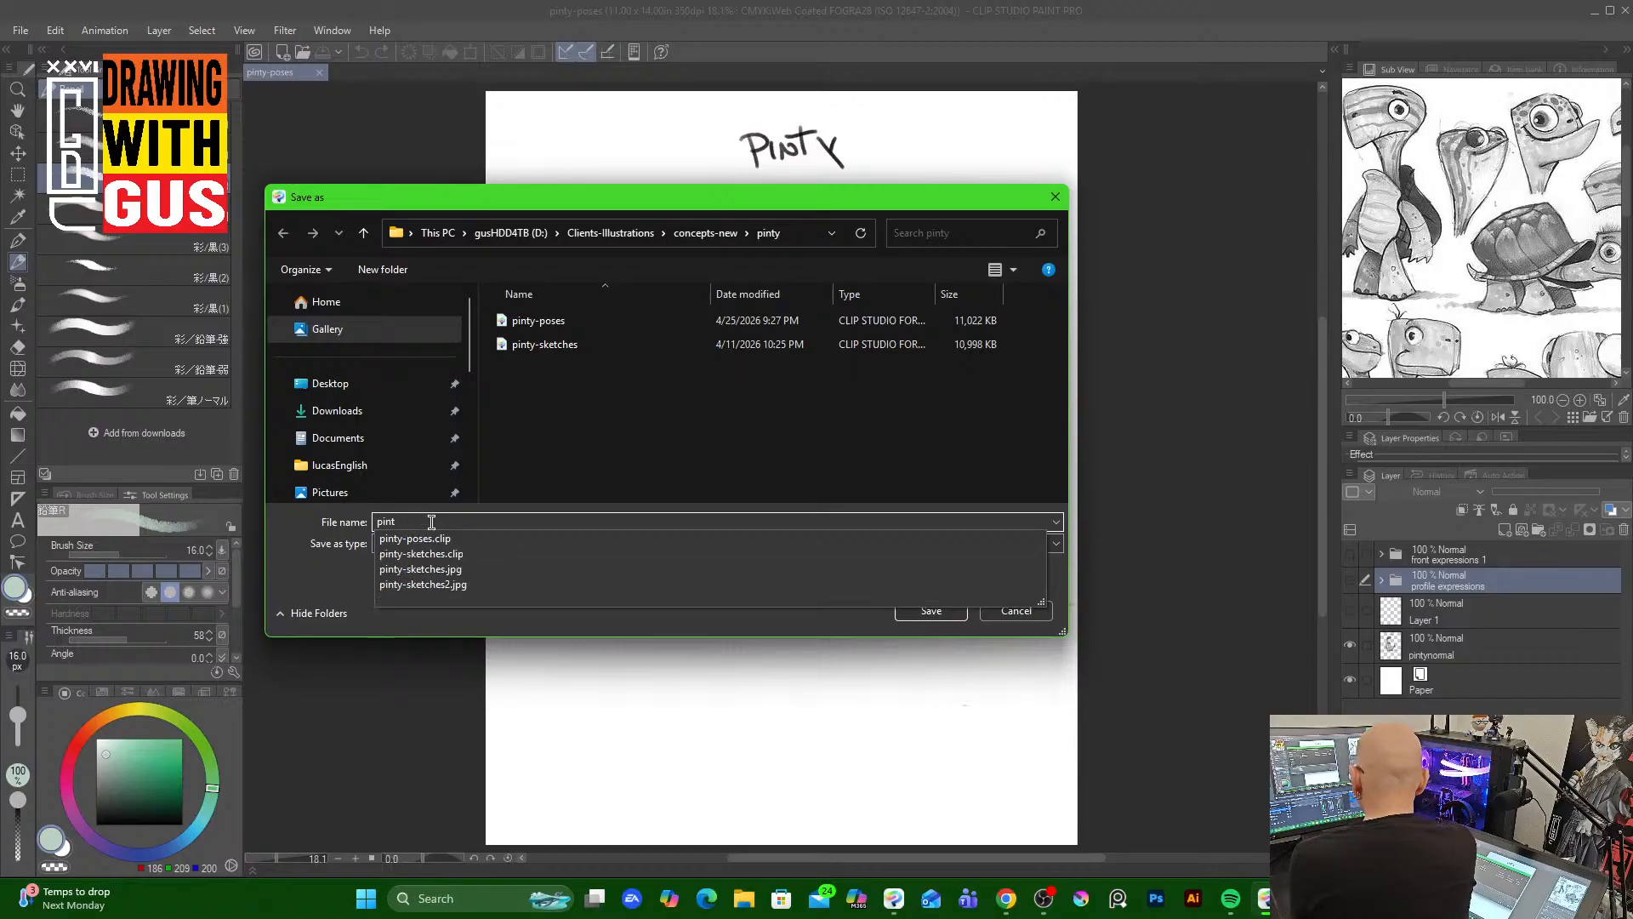
text(y-co)
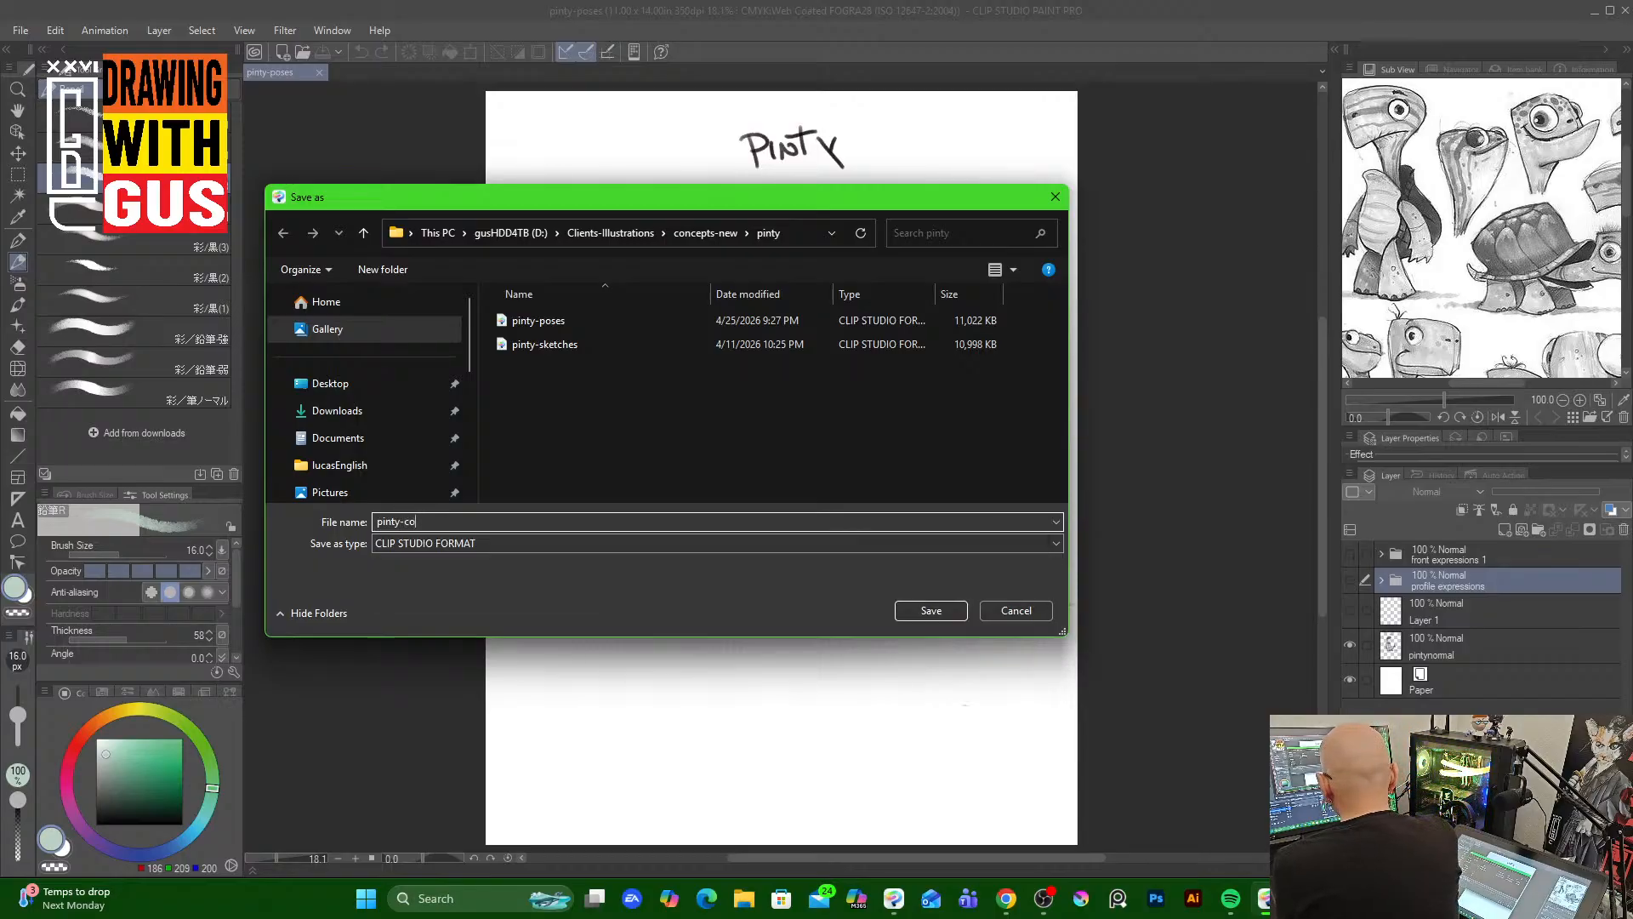
text(lor palette)
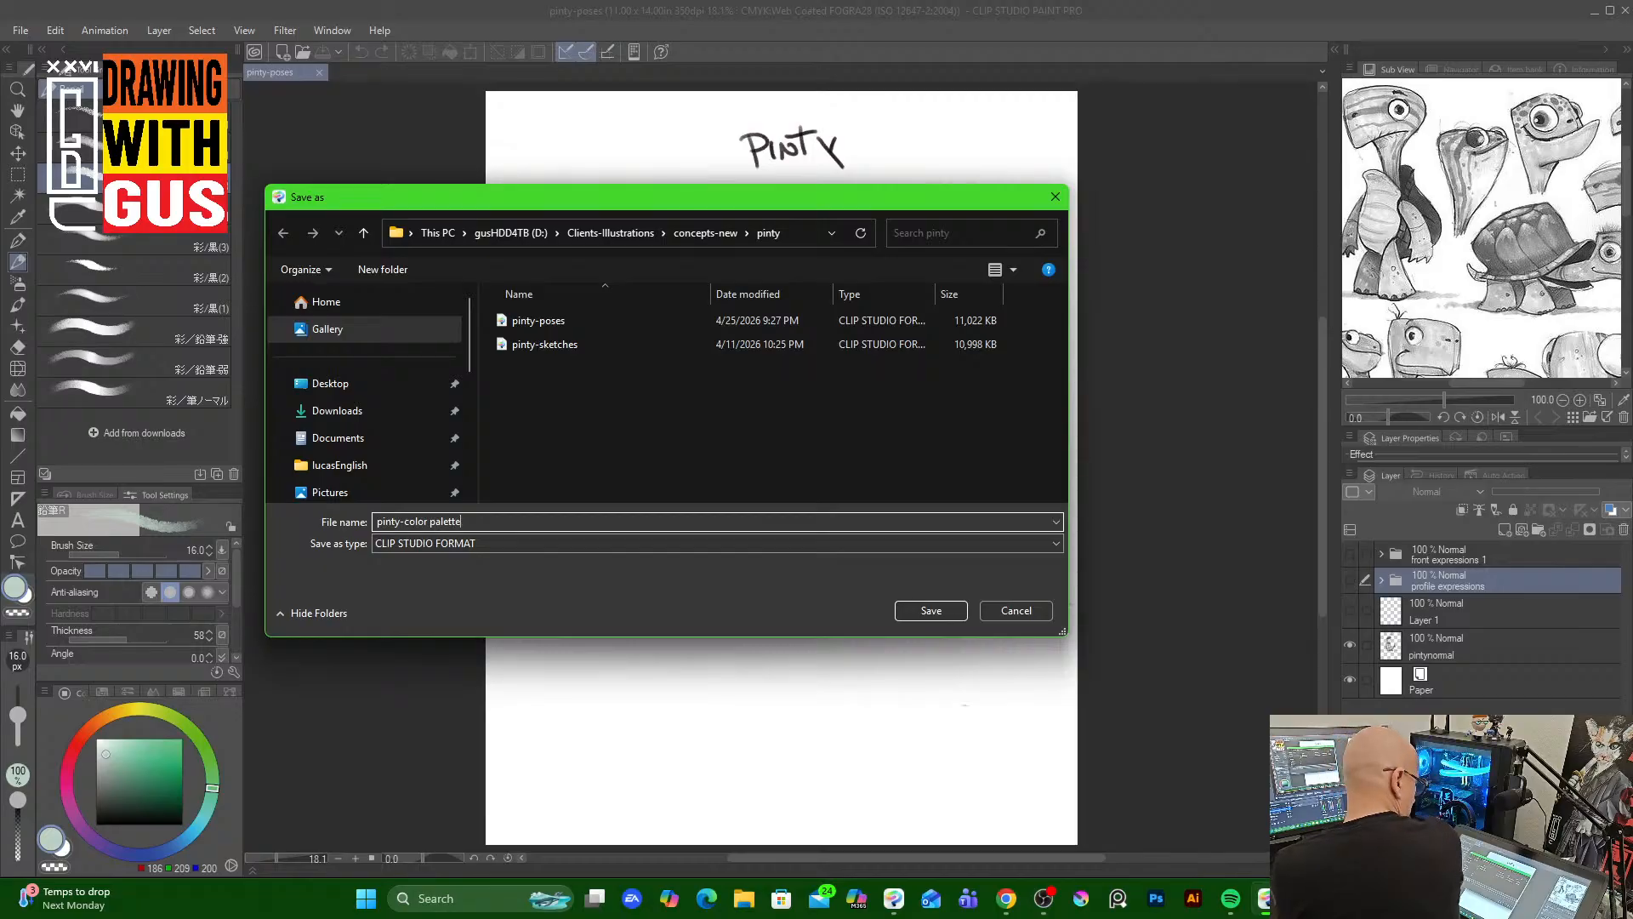
click(944, 613)
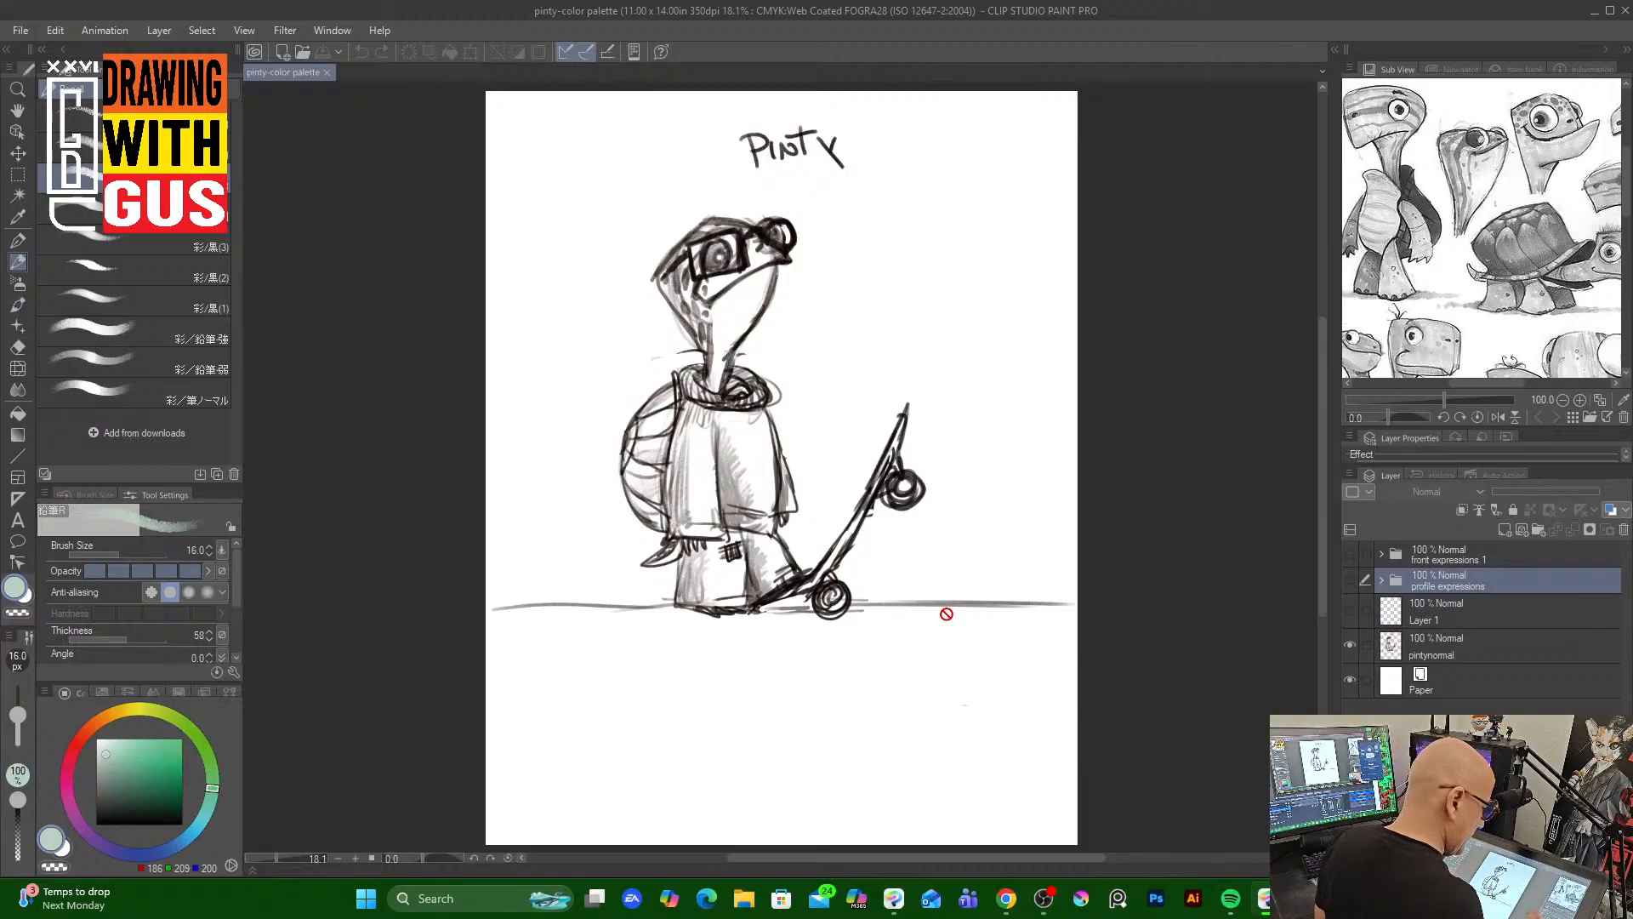
Lower the pintynormal layer's opacity to 28% and add a new layer above it
click(1500, 642)
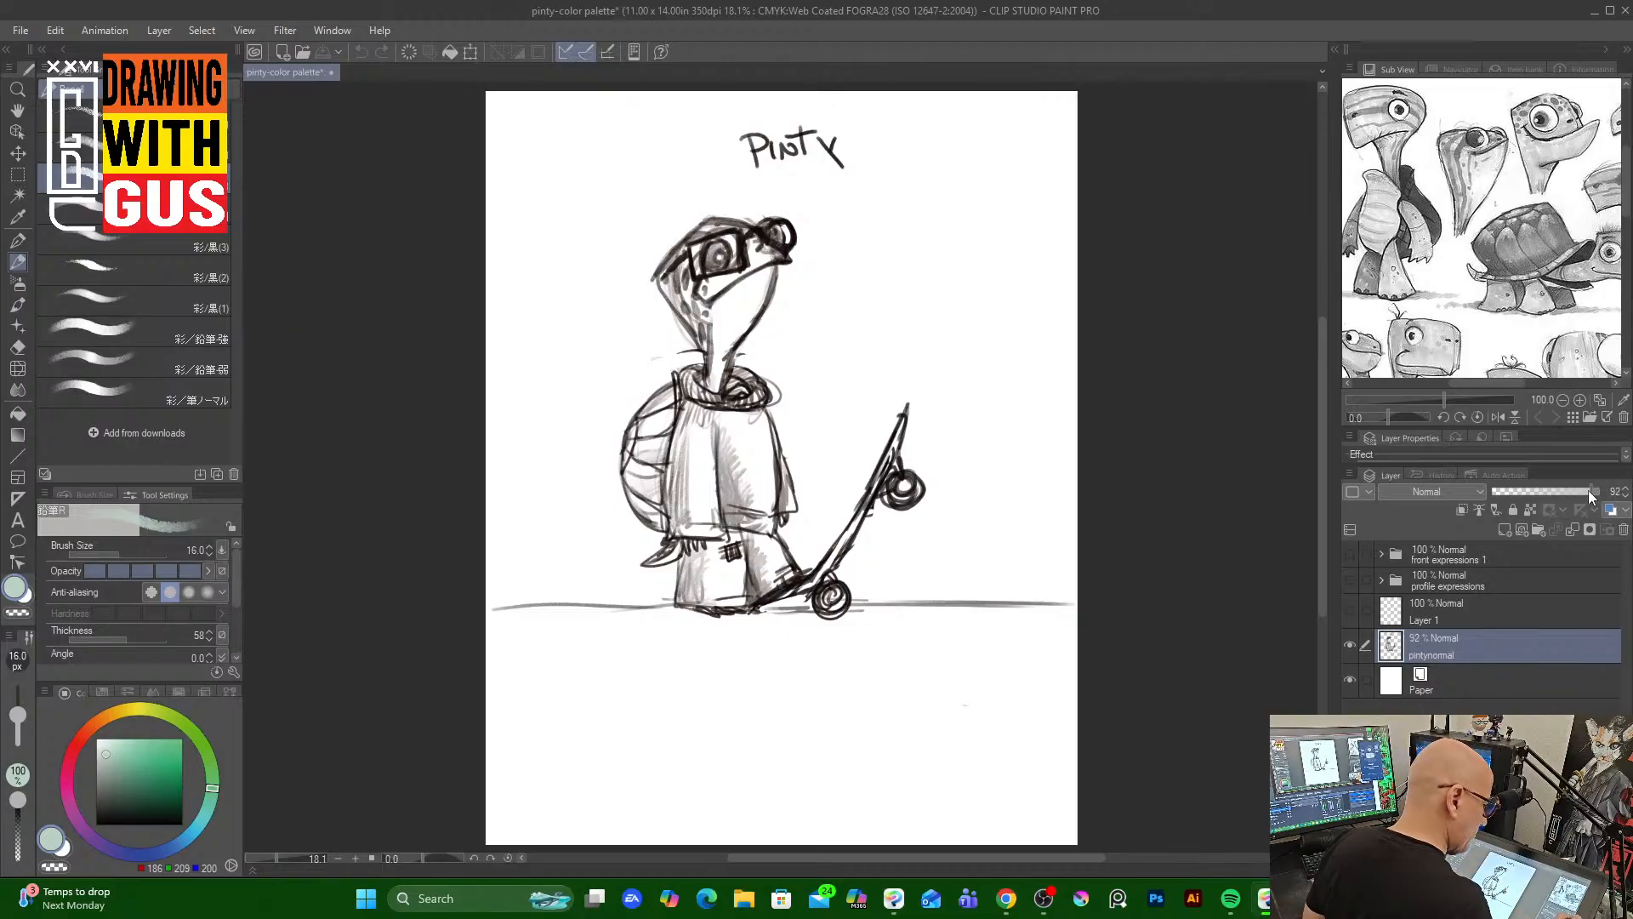
drag(1589, 490, 1522, 492)
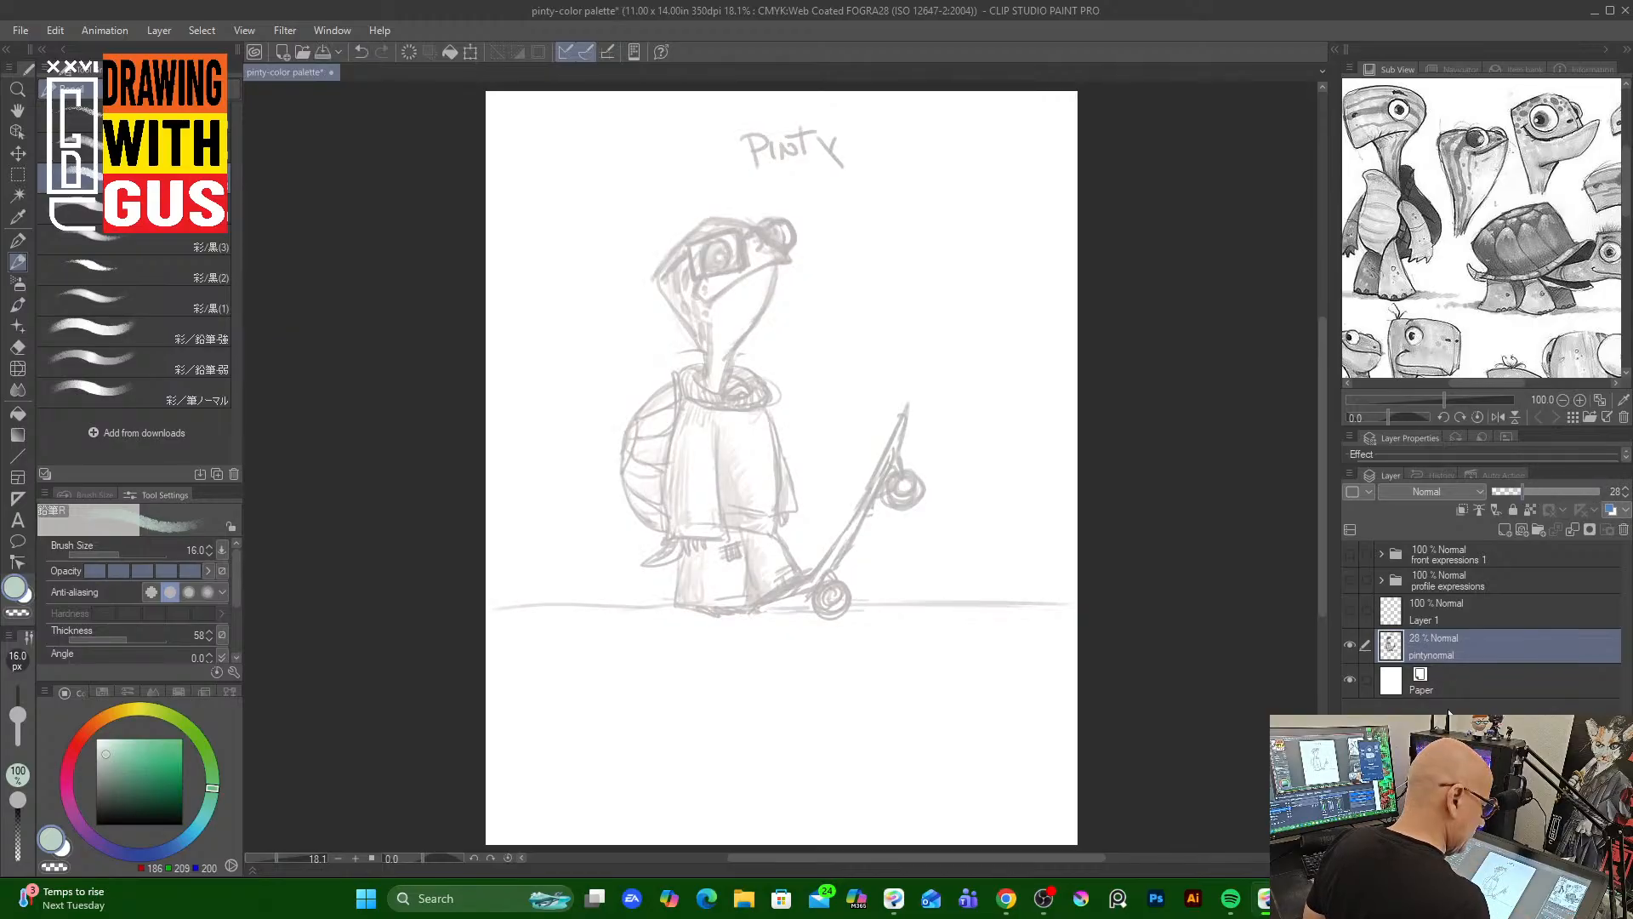
click(1503, 529)
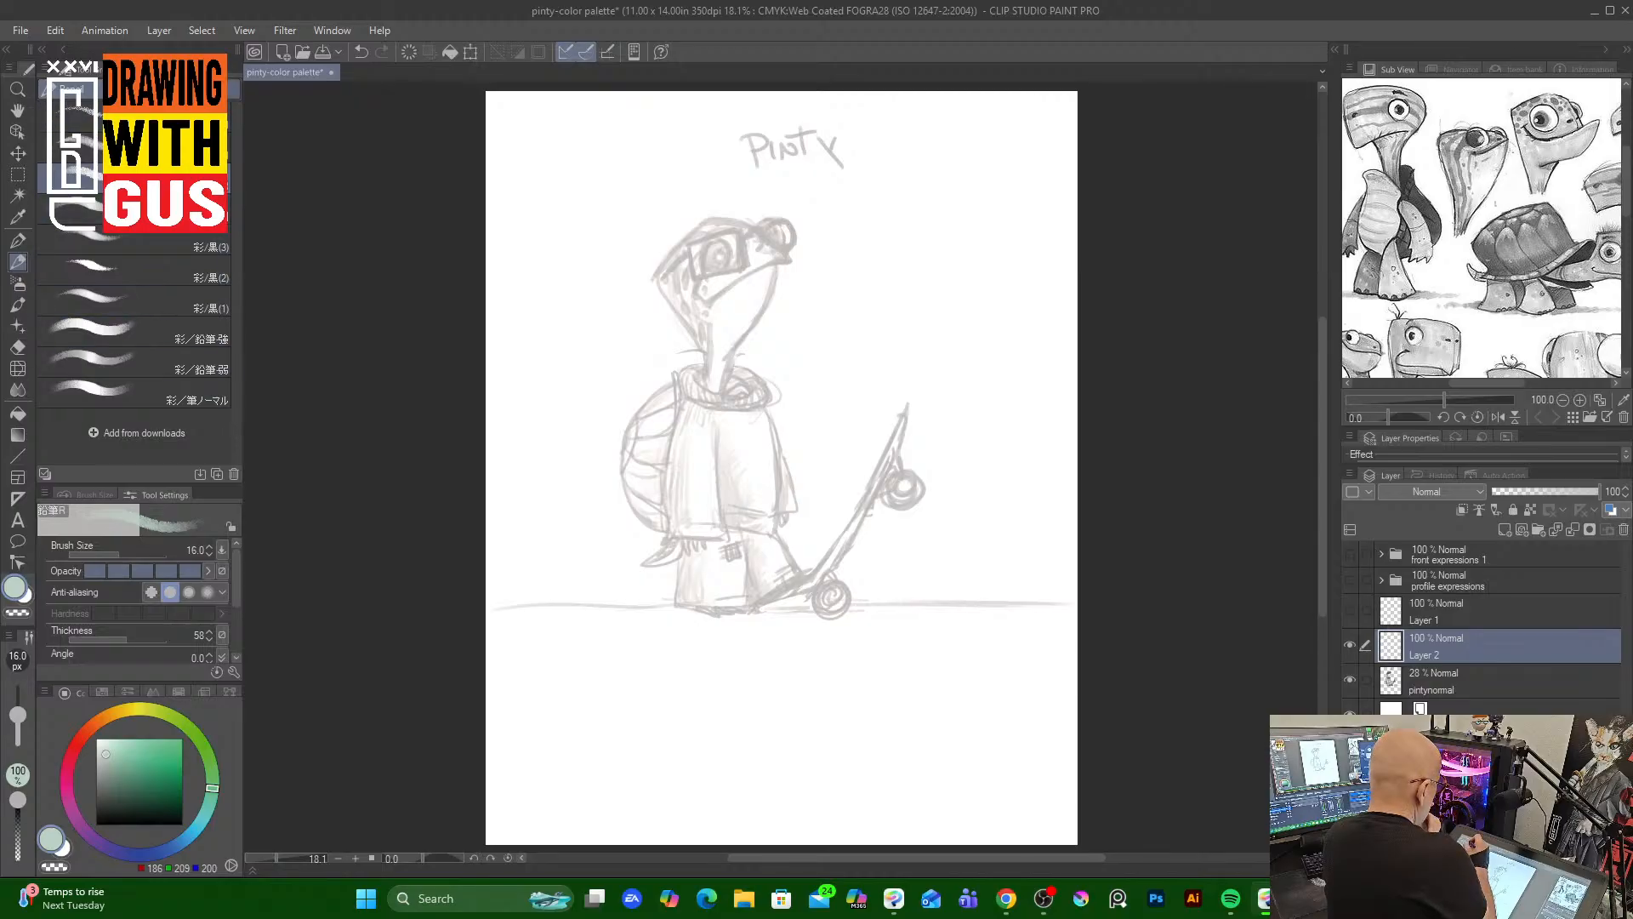
Switch to the 彩／鉛筆-強 pencil brush for coloring over the faded sketch
click(189, 88)
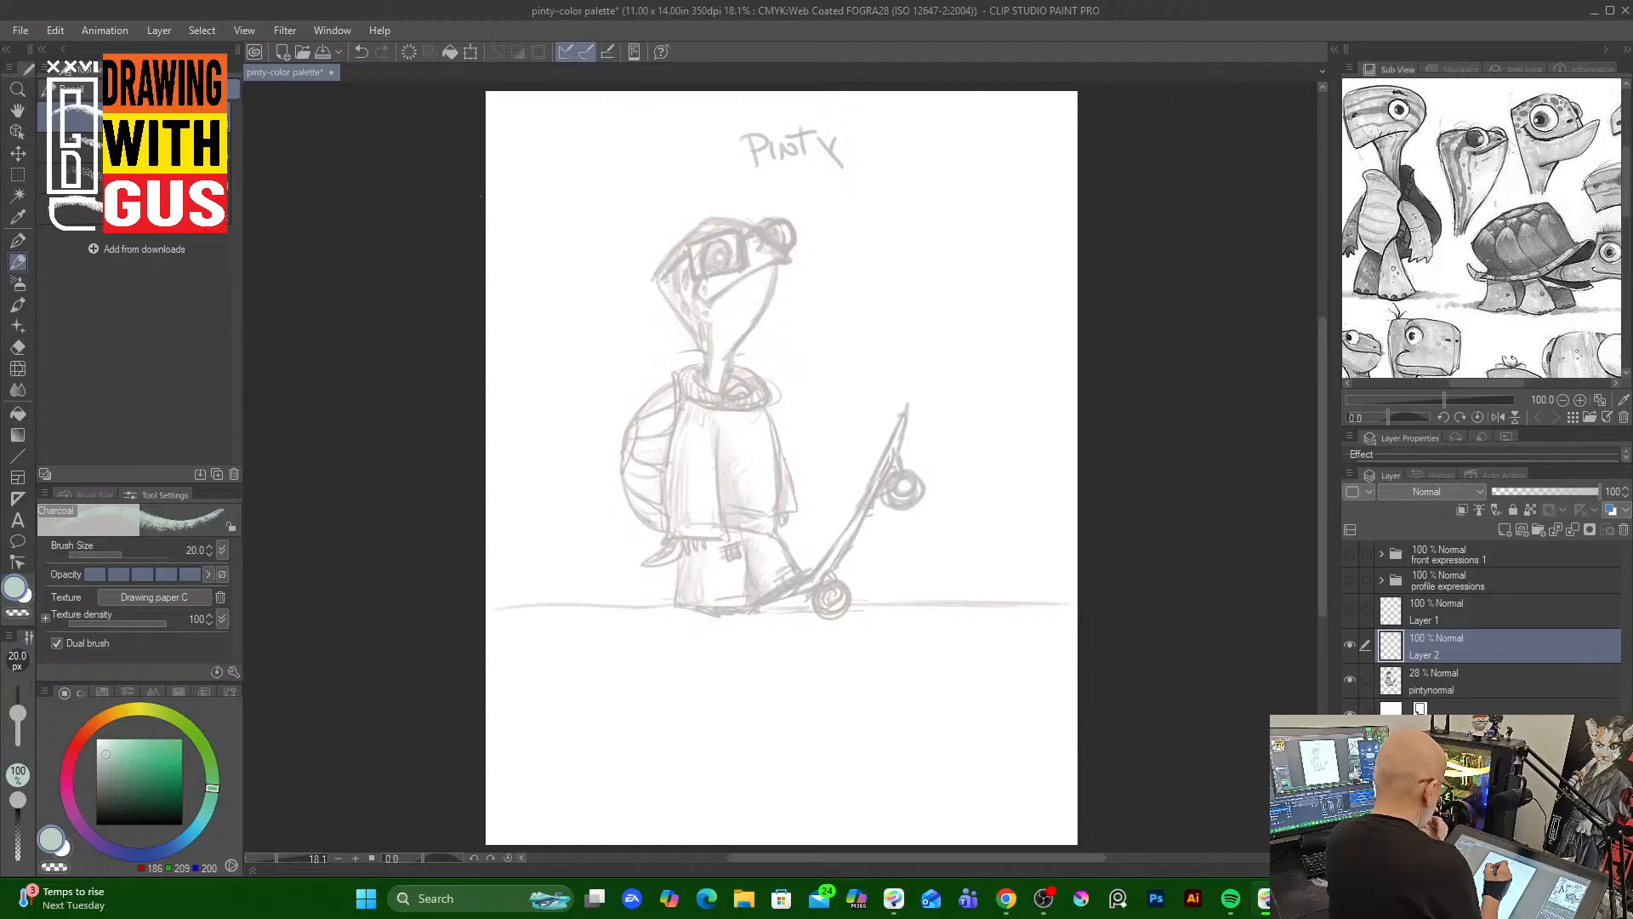
click(73, 89)
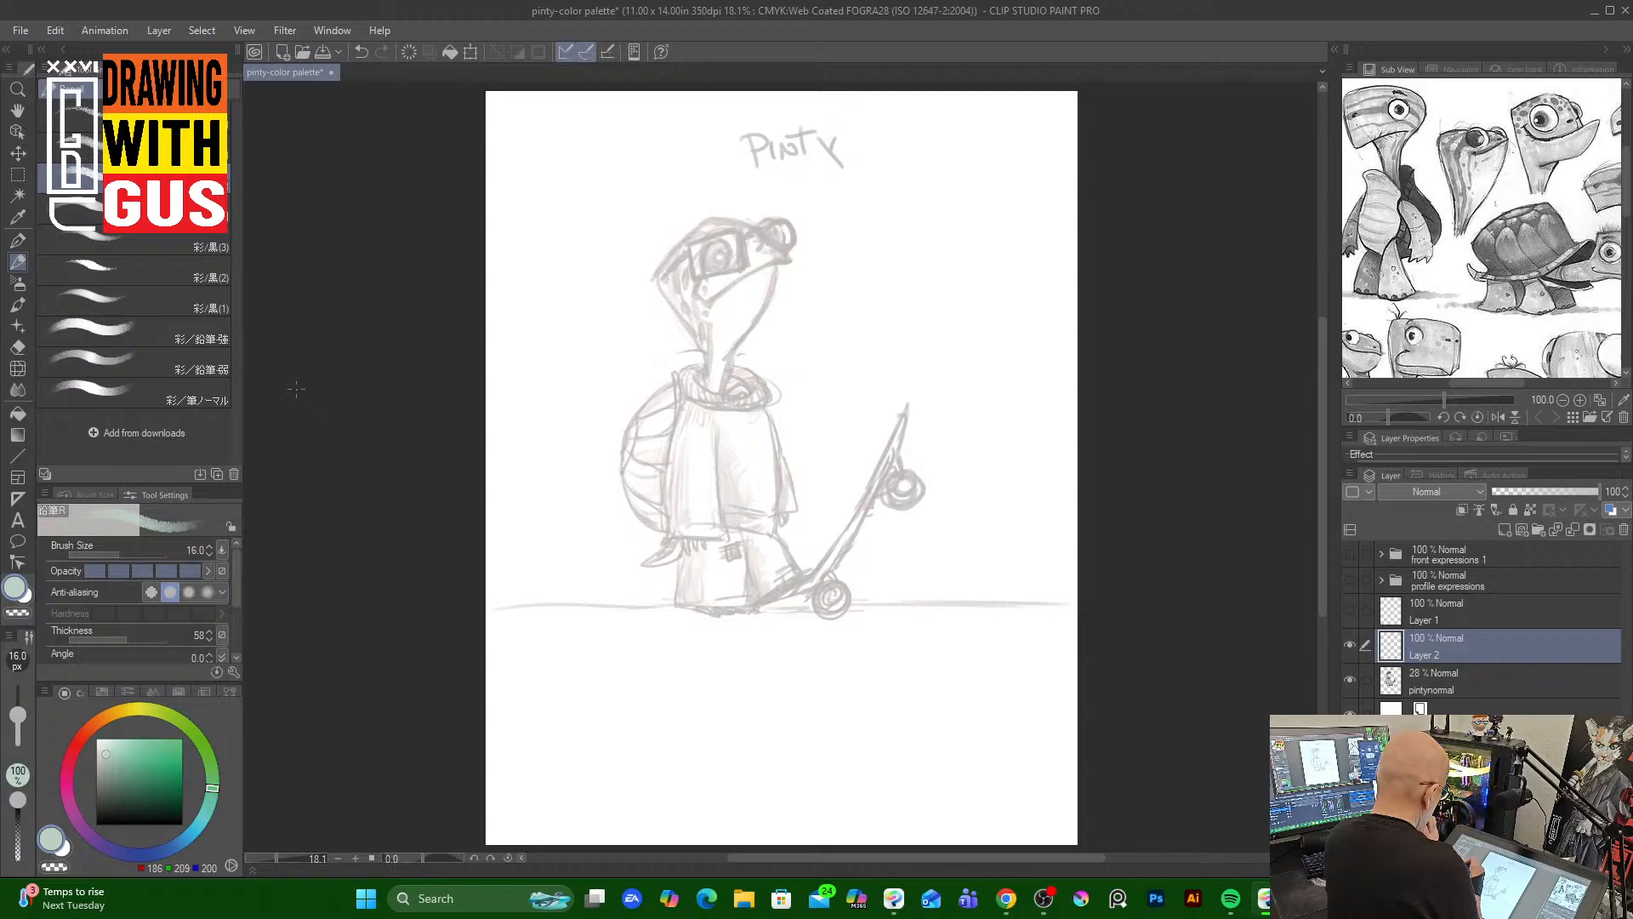
click(188, 331)
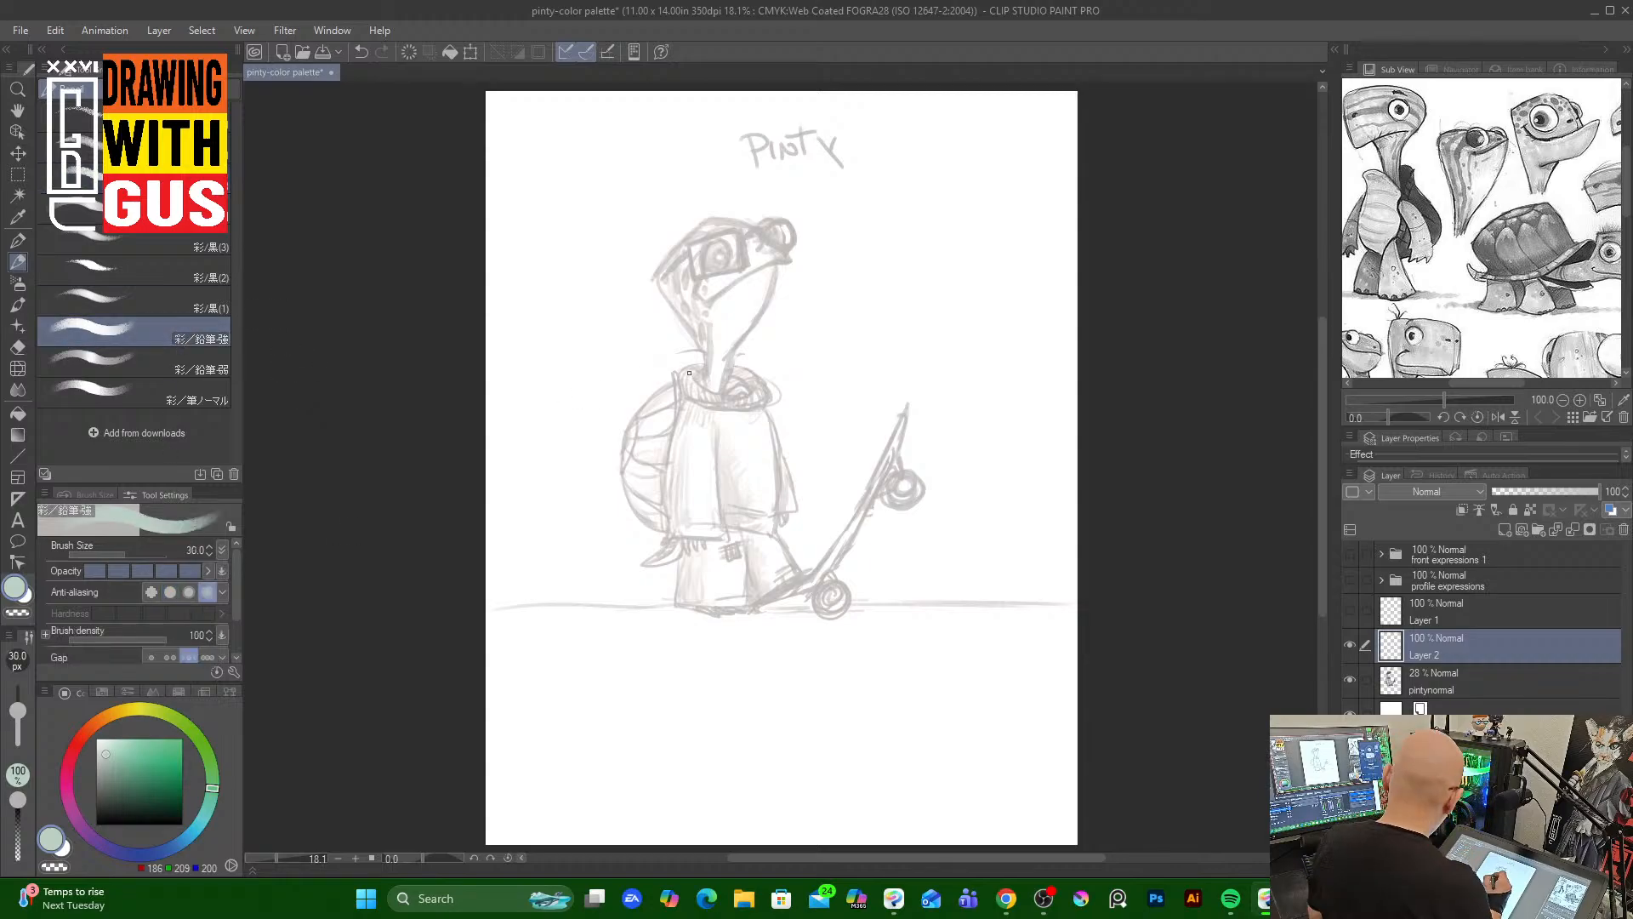
key(^)
key(^)
key(^)
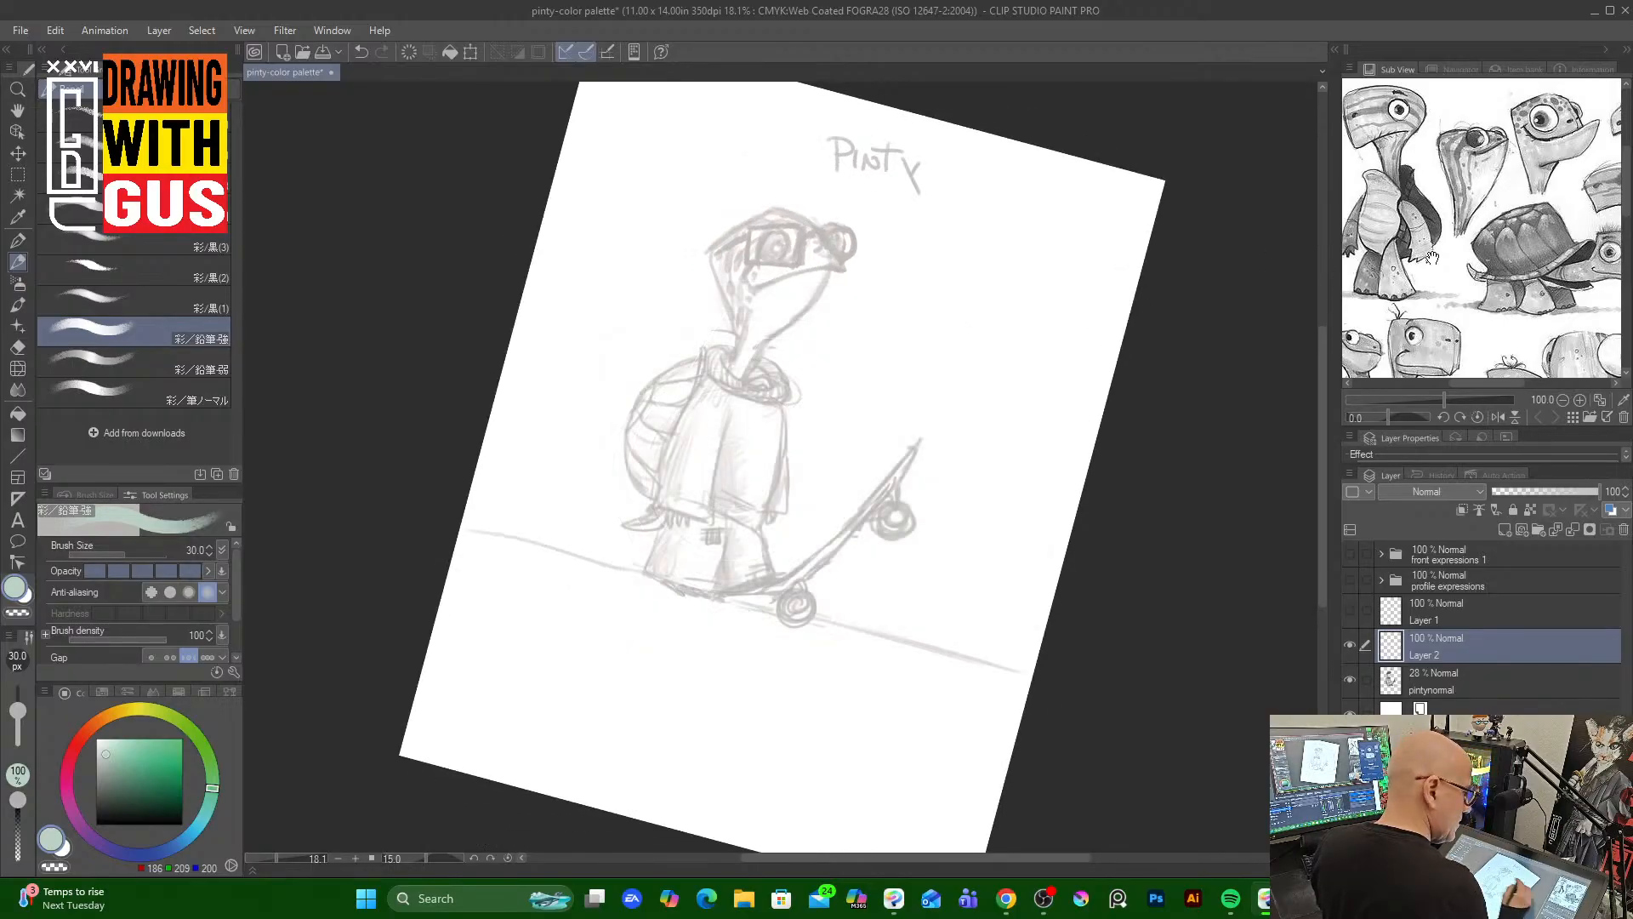
click(1444, 418)
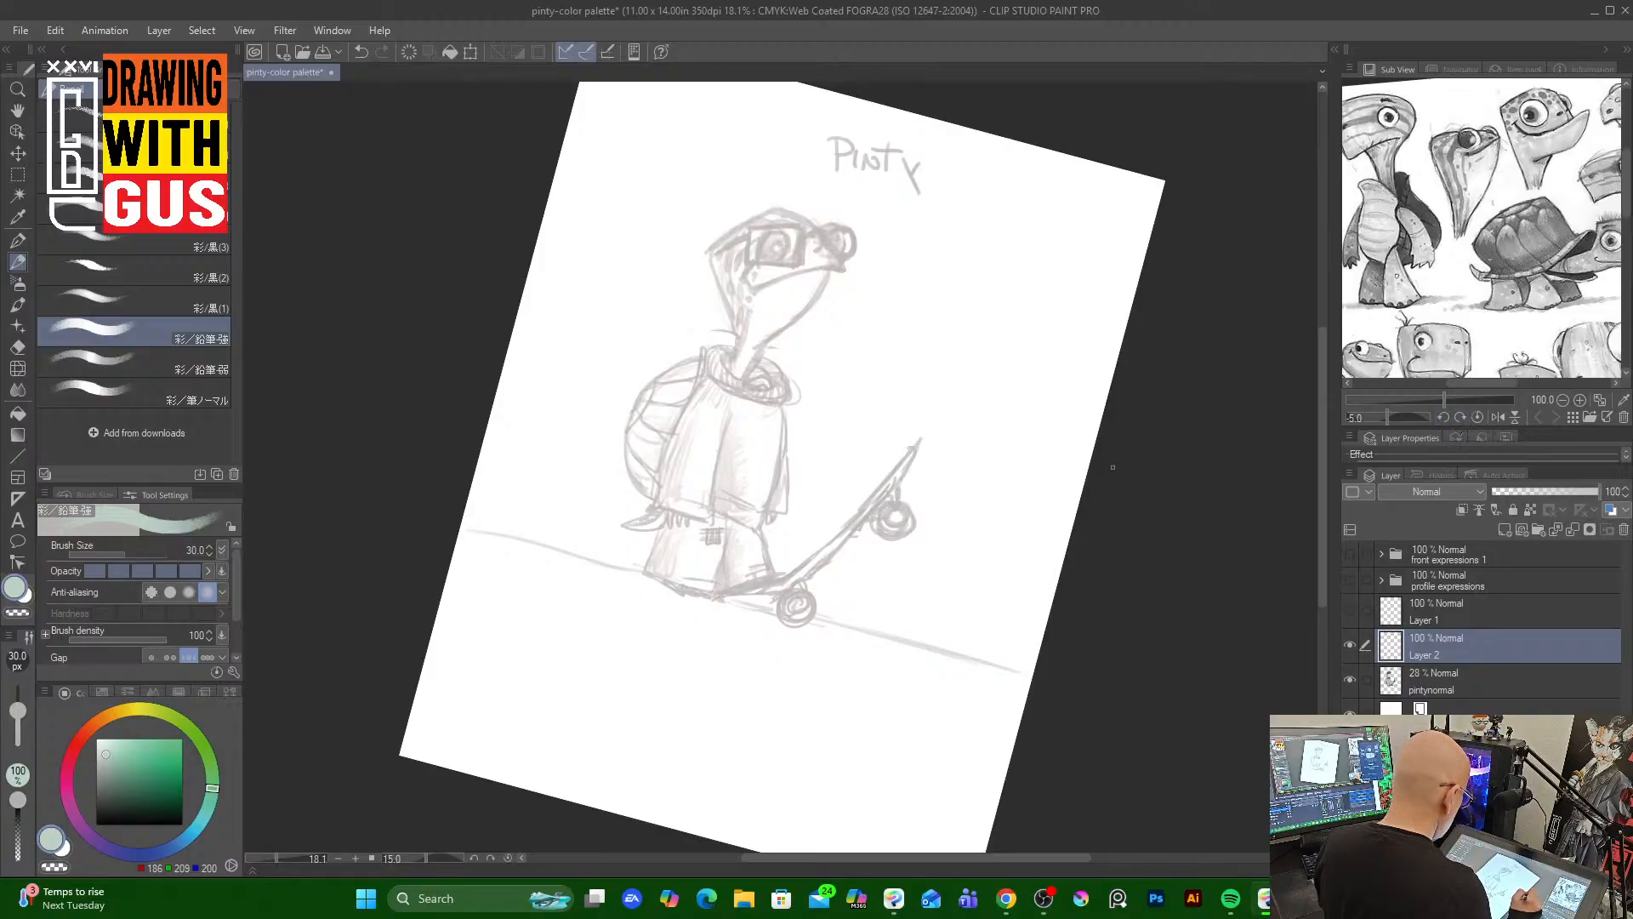
scroll(1113, 464, down, 1)
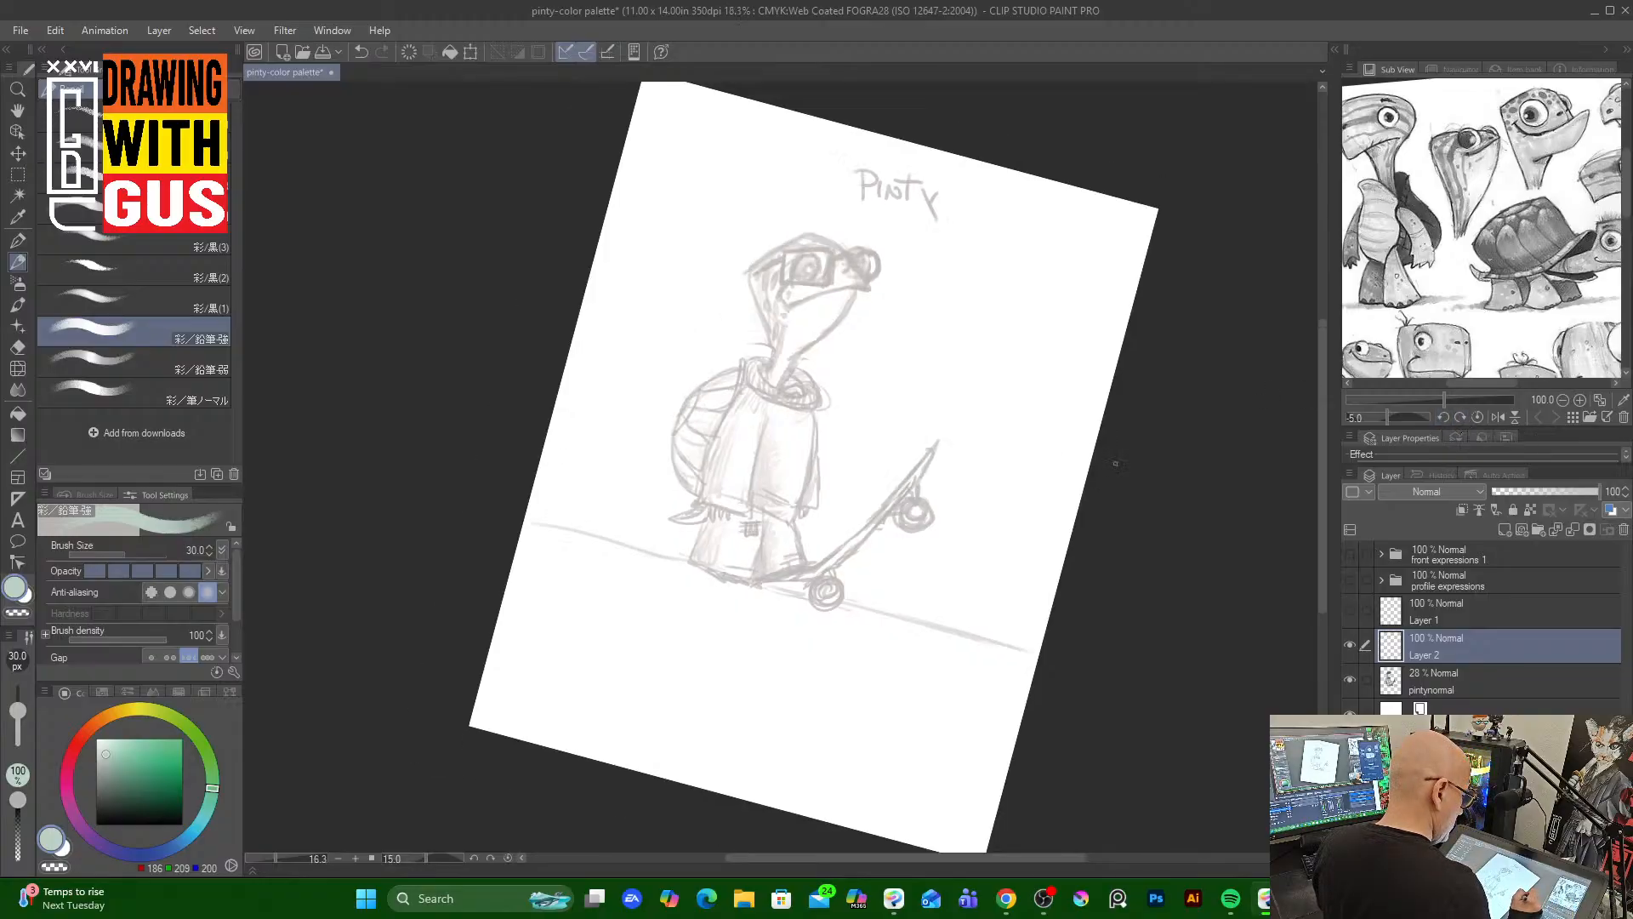
scroll(1115, 456, down, 1)
scroll(1115, 456, up, 2)
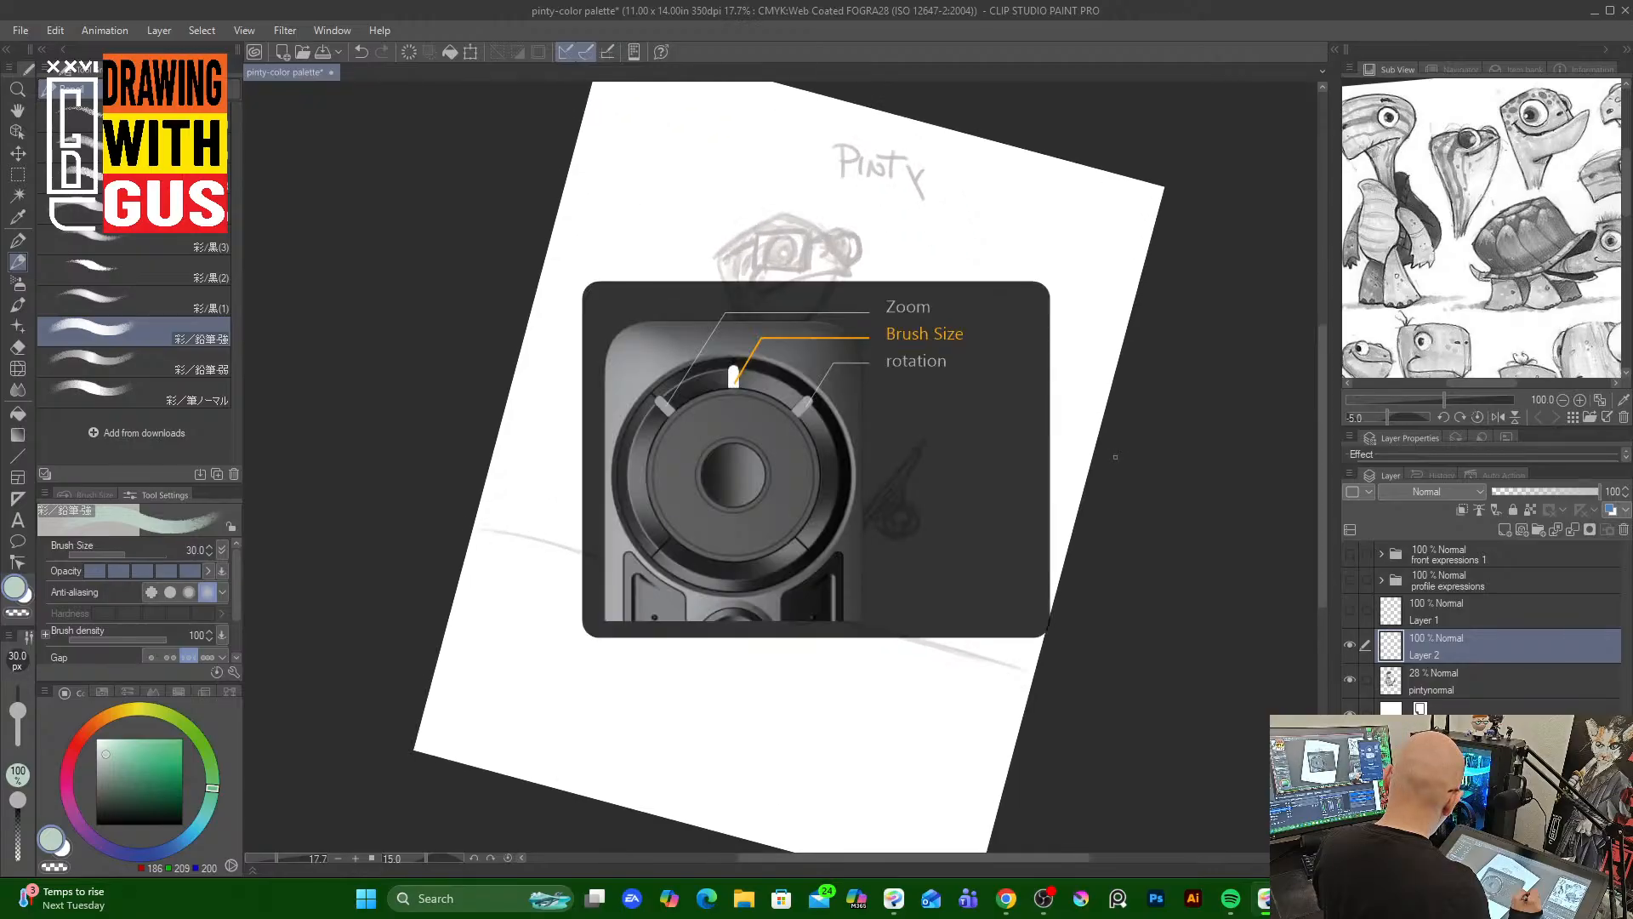
key(minus)
key(minus)
key(minus)
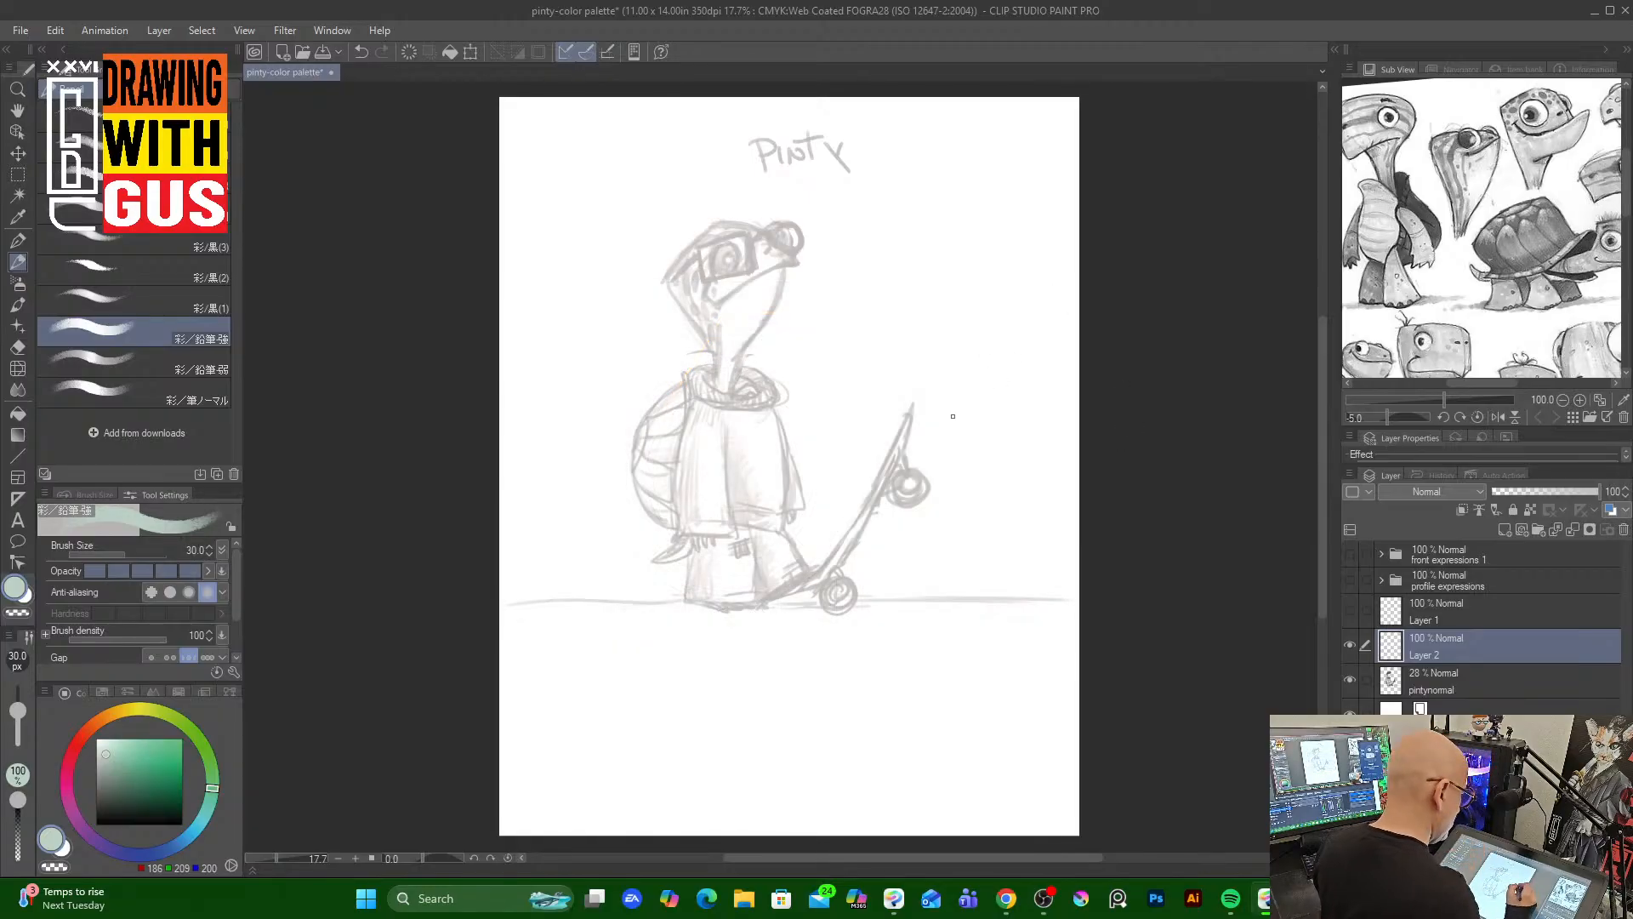
scroll(915, 447, up, 3)
drag(1323, 513, 1320, 429)
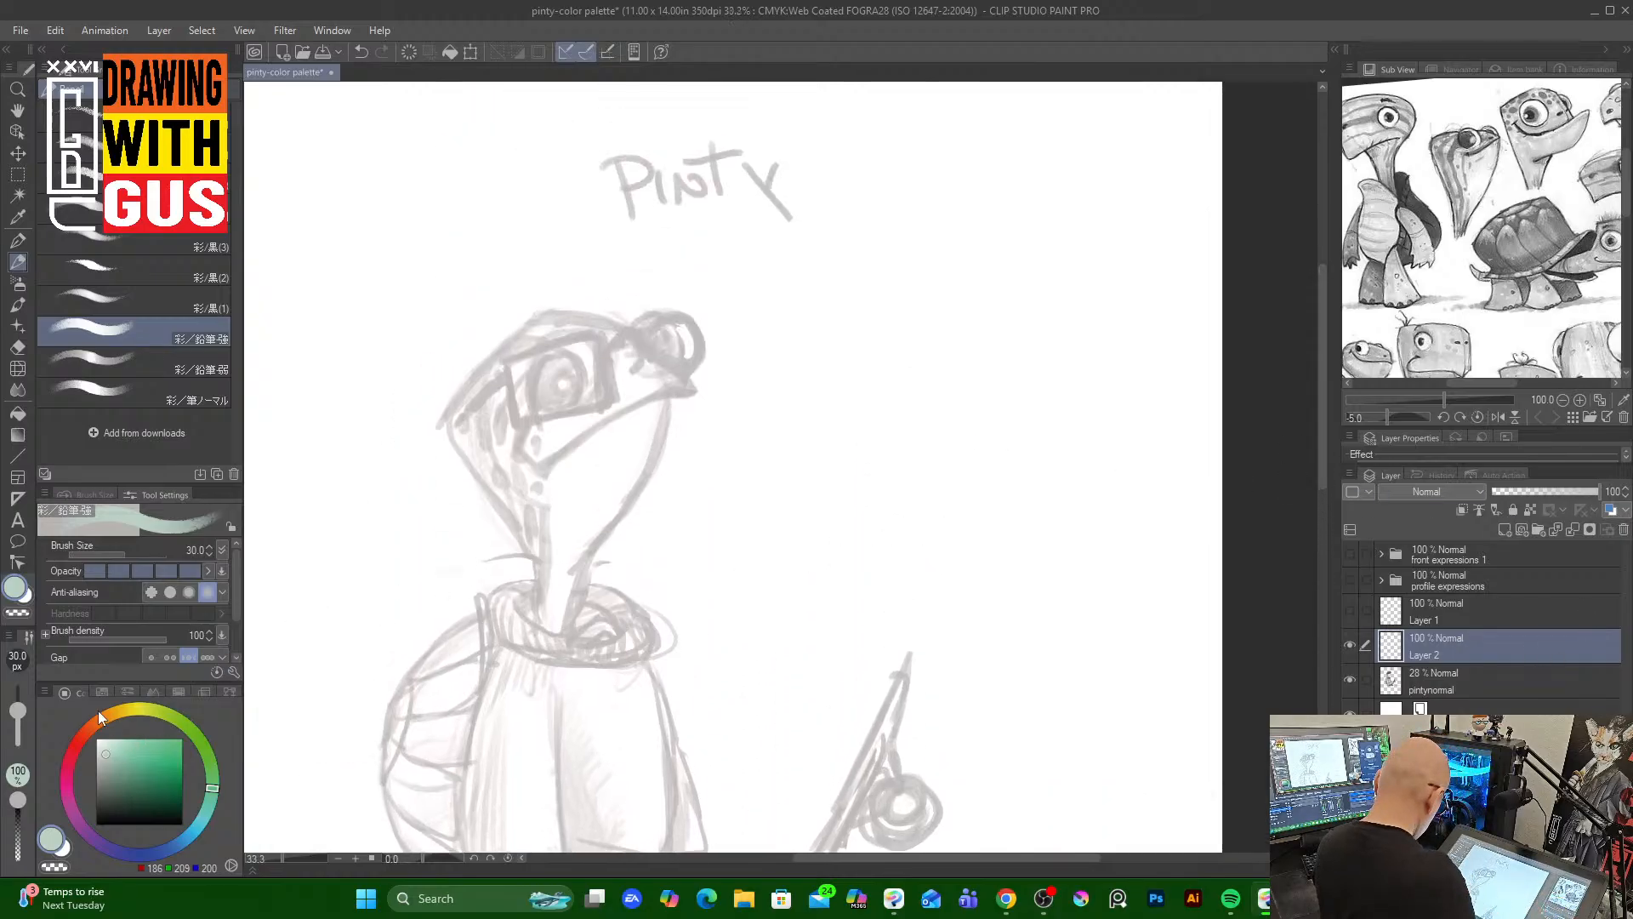
Pick a brown color and try test strokes beside the head while setting the brush size to 15 px
click(98, 717)
click(165, 787)
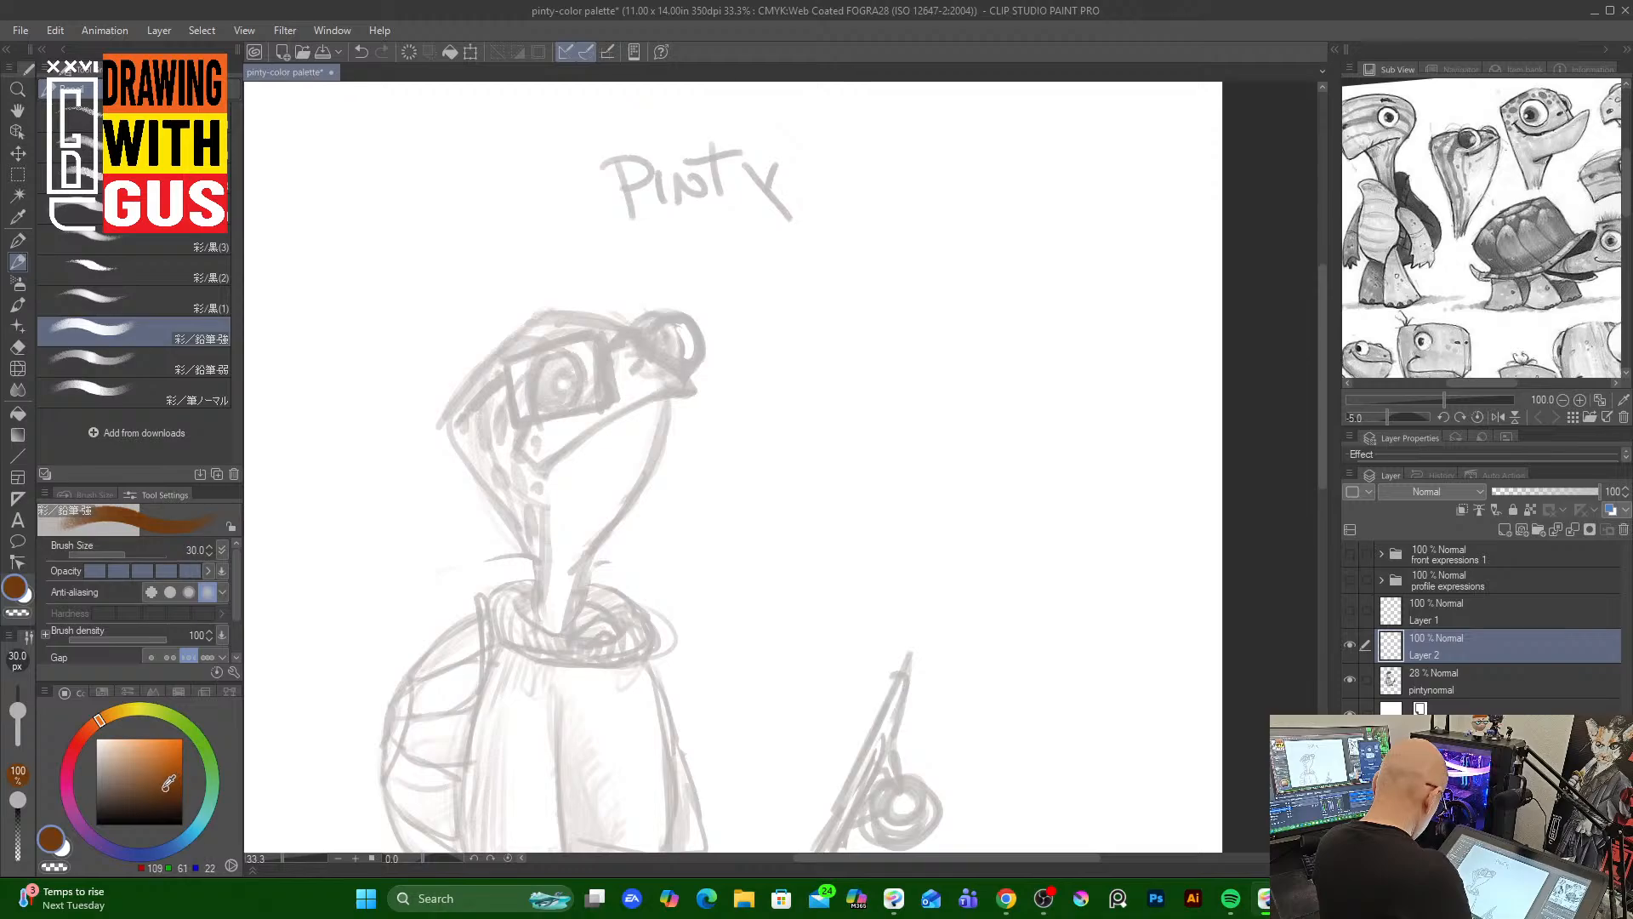
drag(827, 361, 775, 527)
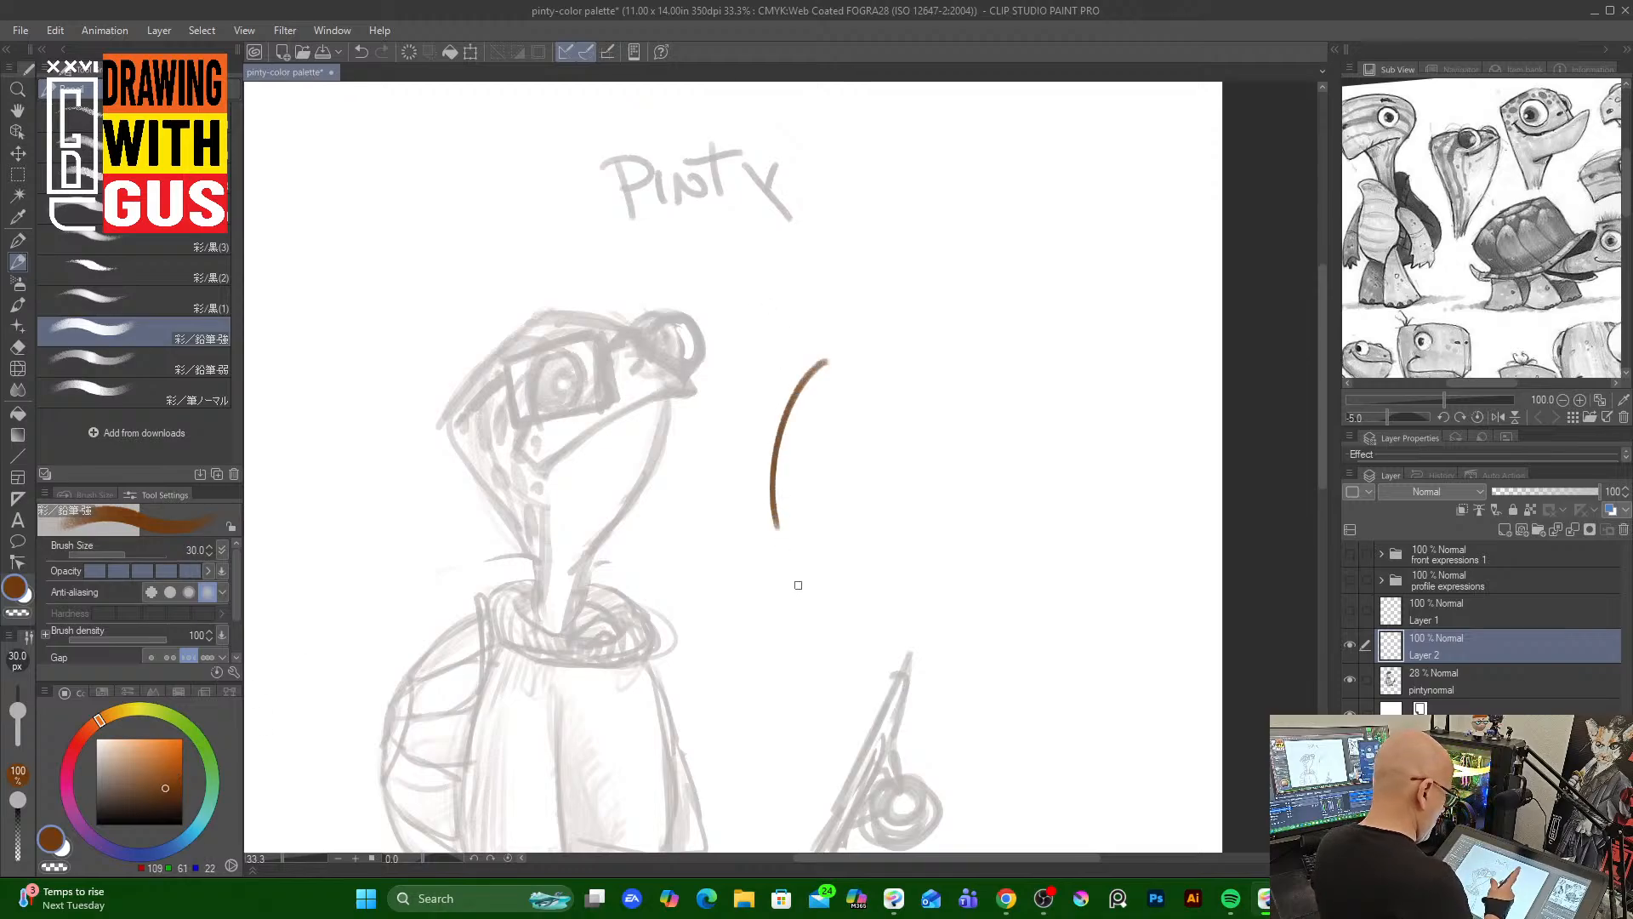
drag(824, 357, 773, 474)
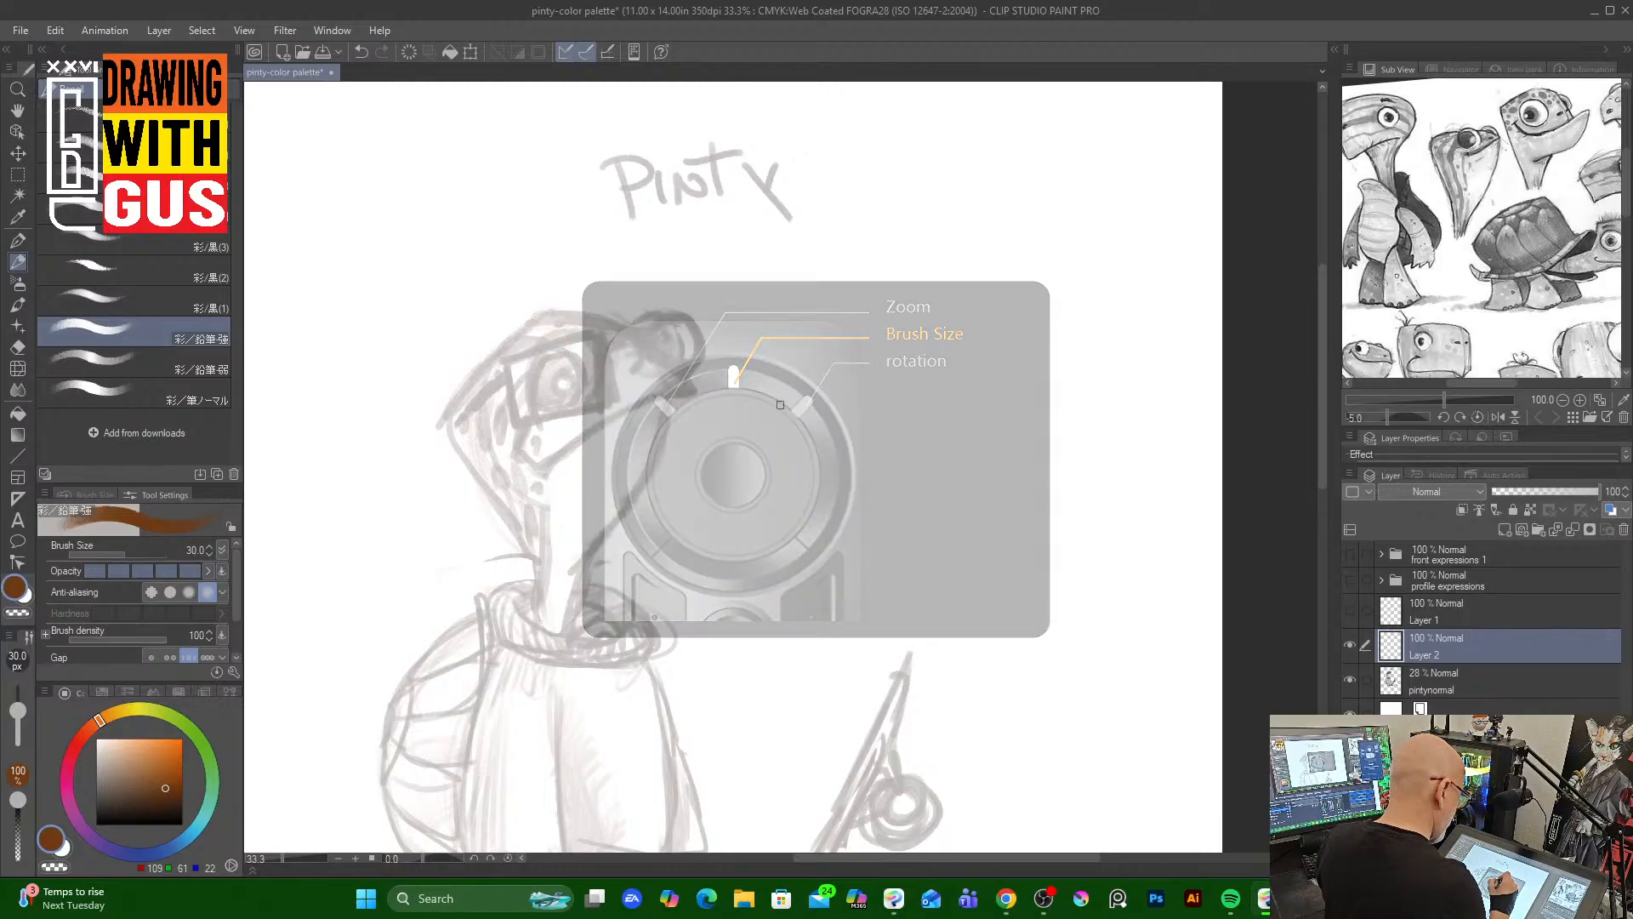
key([)
key([)
key([)
key(])
drag(797, 390, 748, 474)
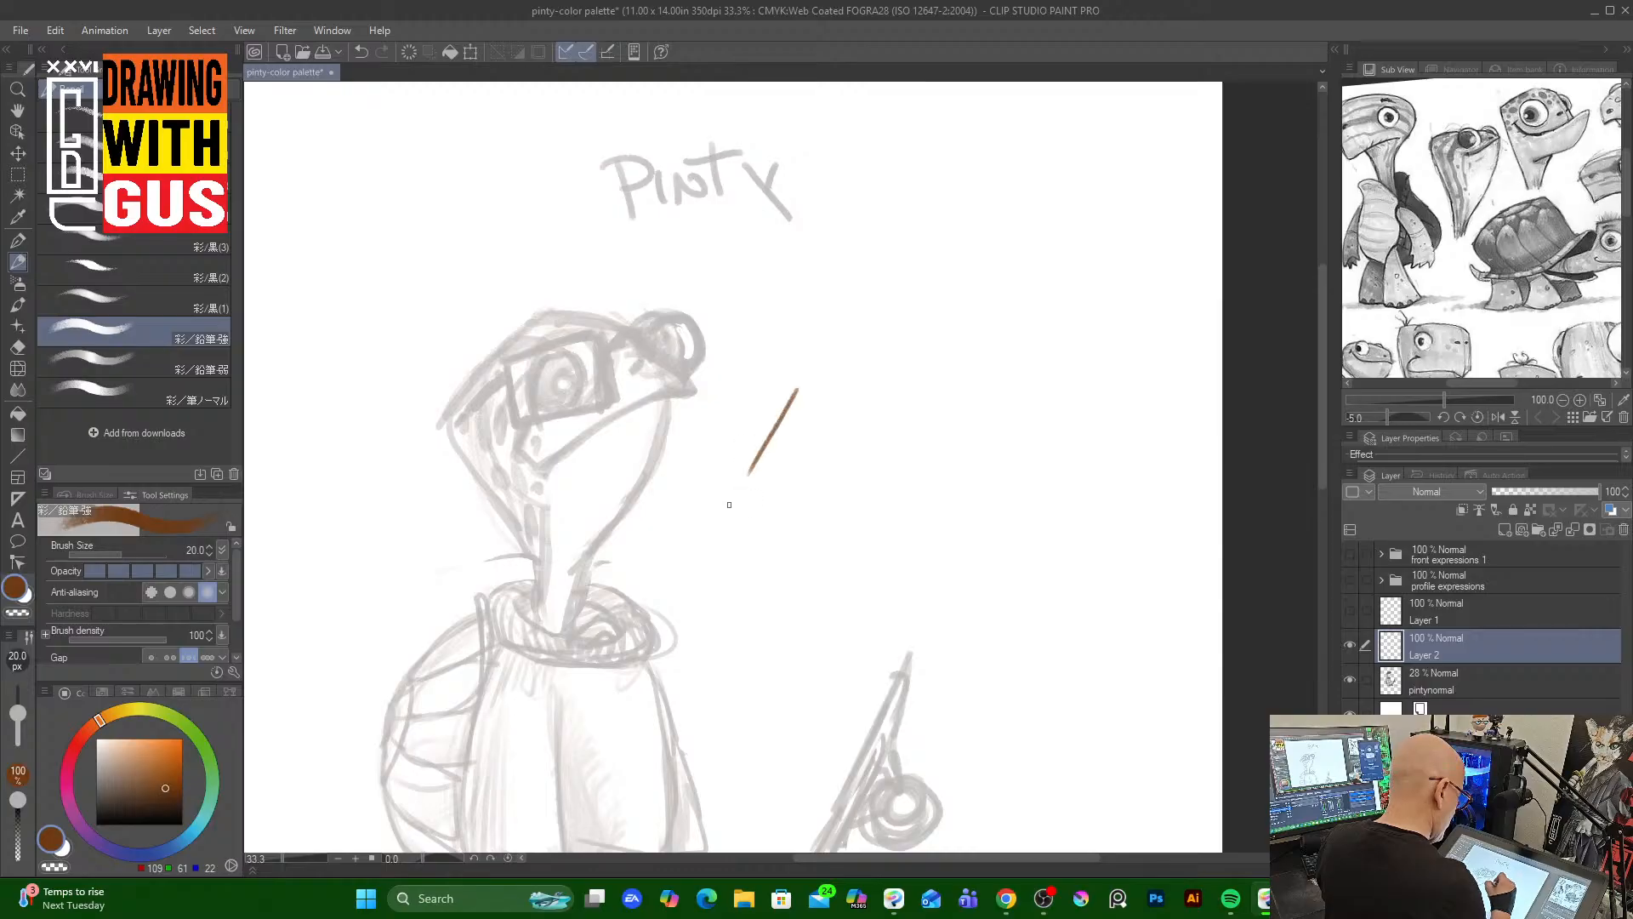
key([)
key([)
key([)
key([)
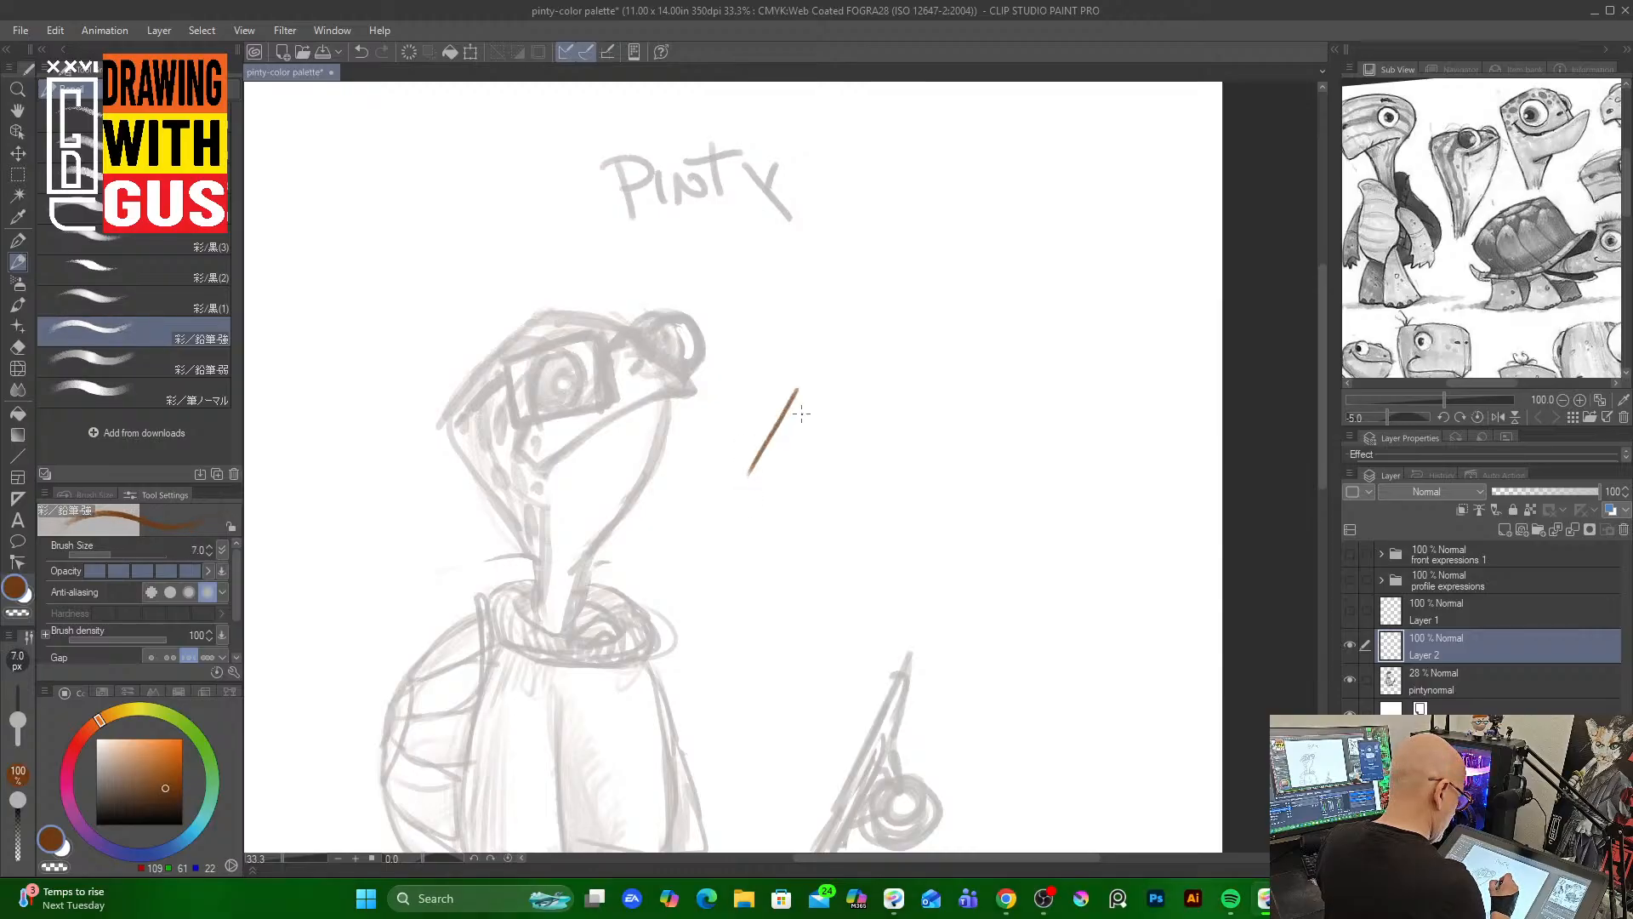
key(])
key(])
drag(808, 406, 757, 508)
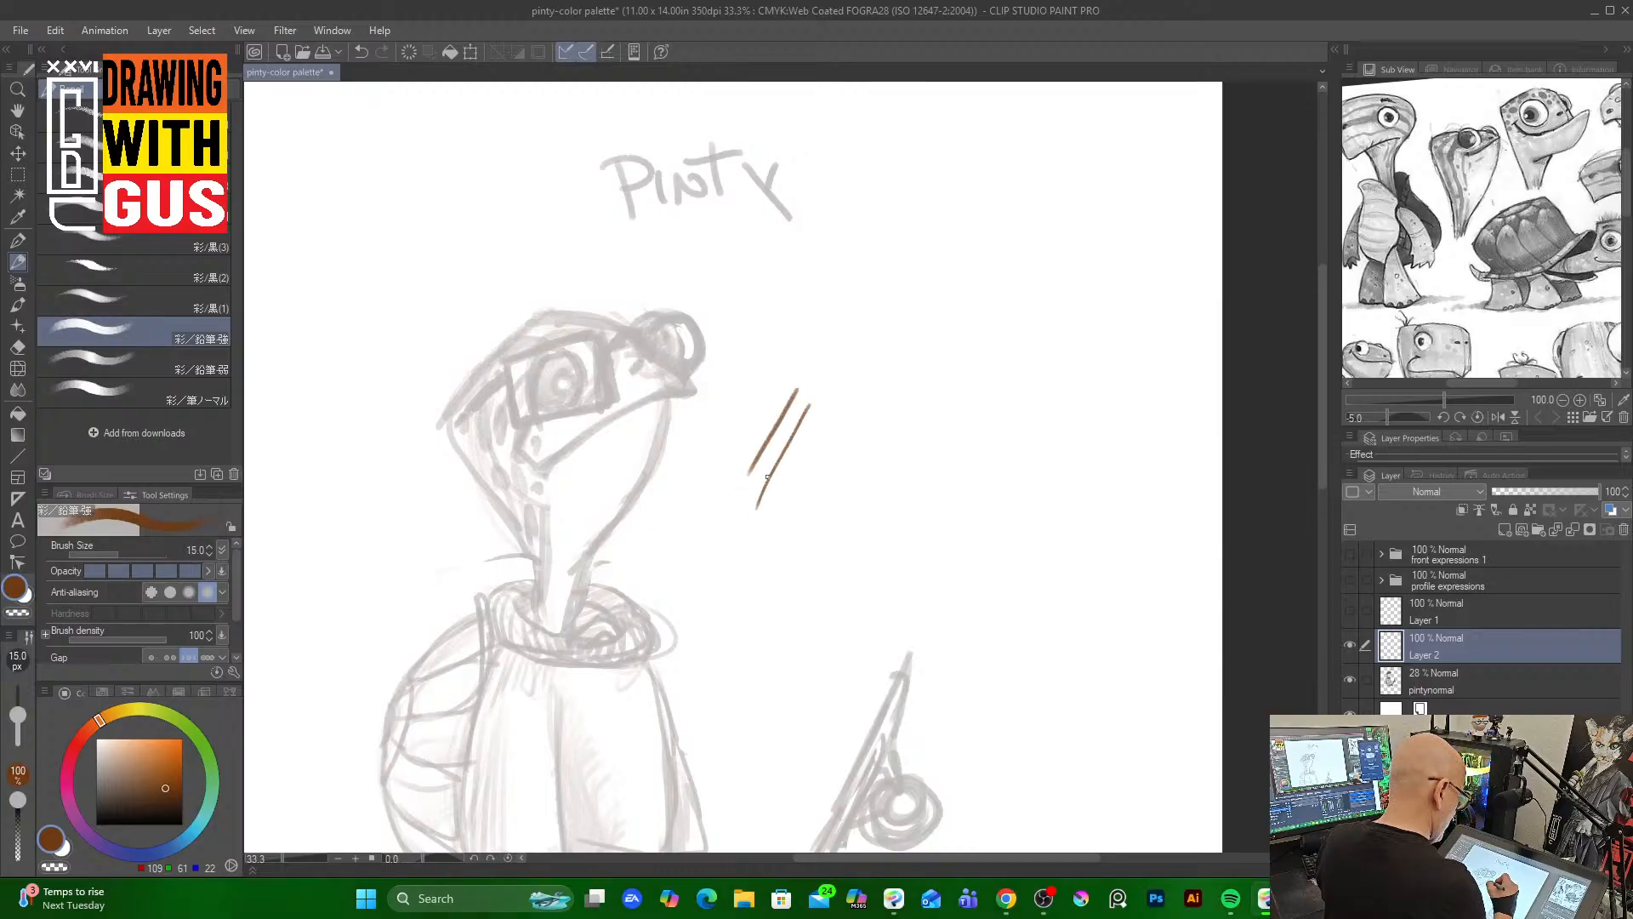
drag(804, 374, 767, 465)
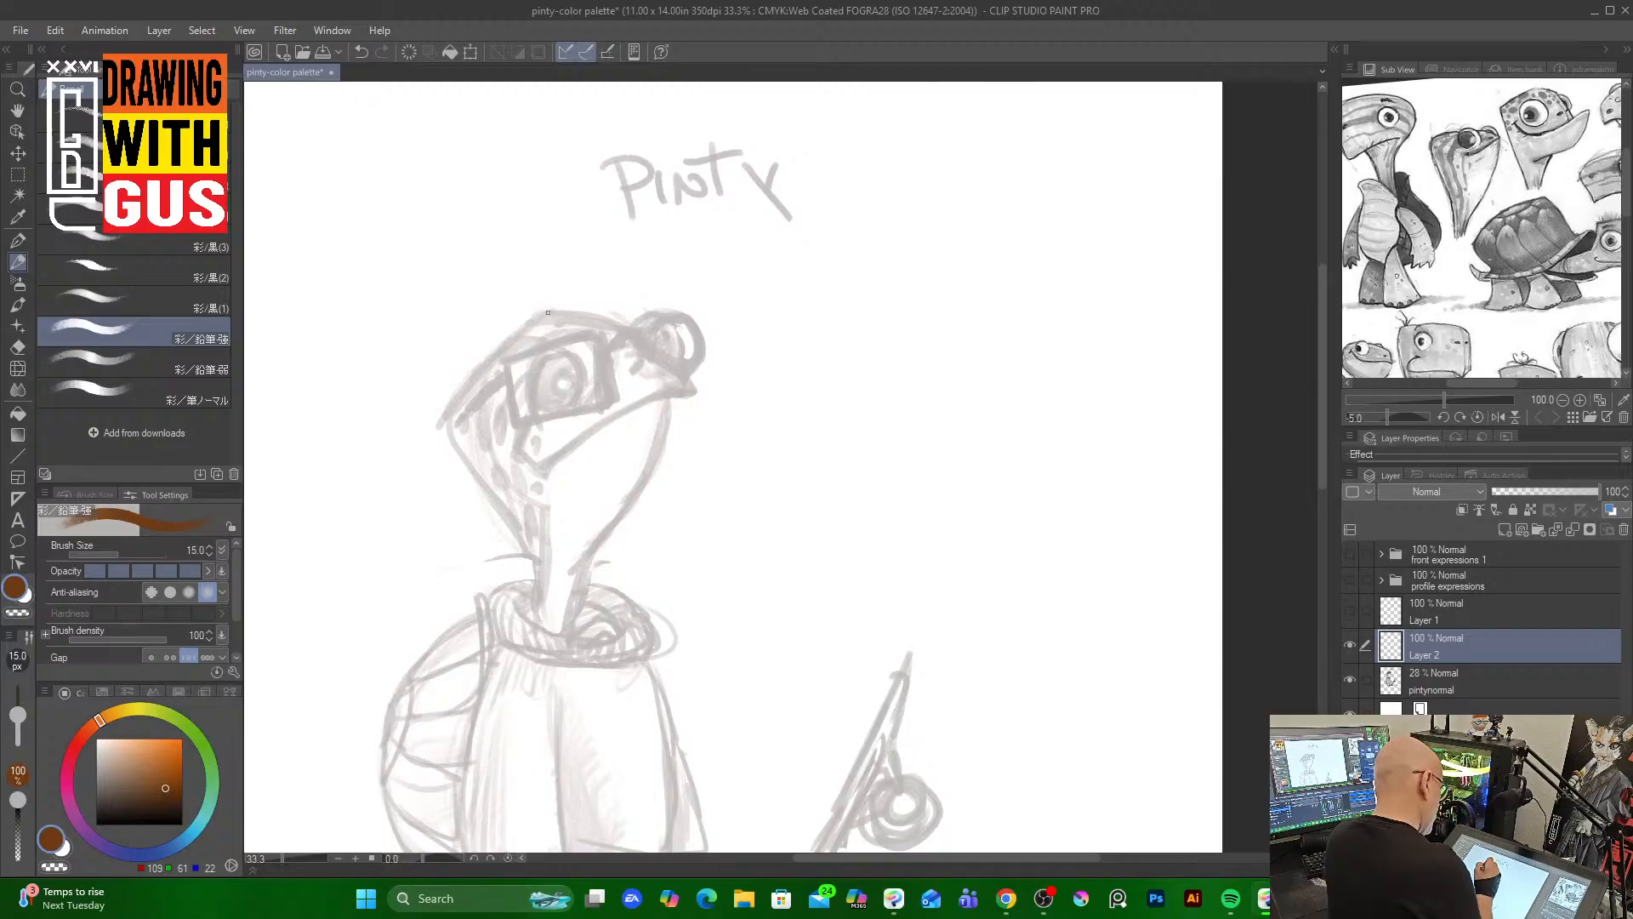
mouse_move(543, 315)
mouse_down()
mouse_move(448, 414)
mouse_move(482, 497)
mouse_move(455, 458)
mouse_move(517, 543)
mouse_up()
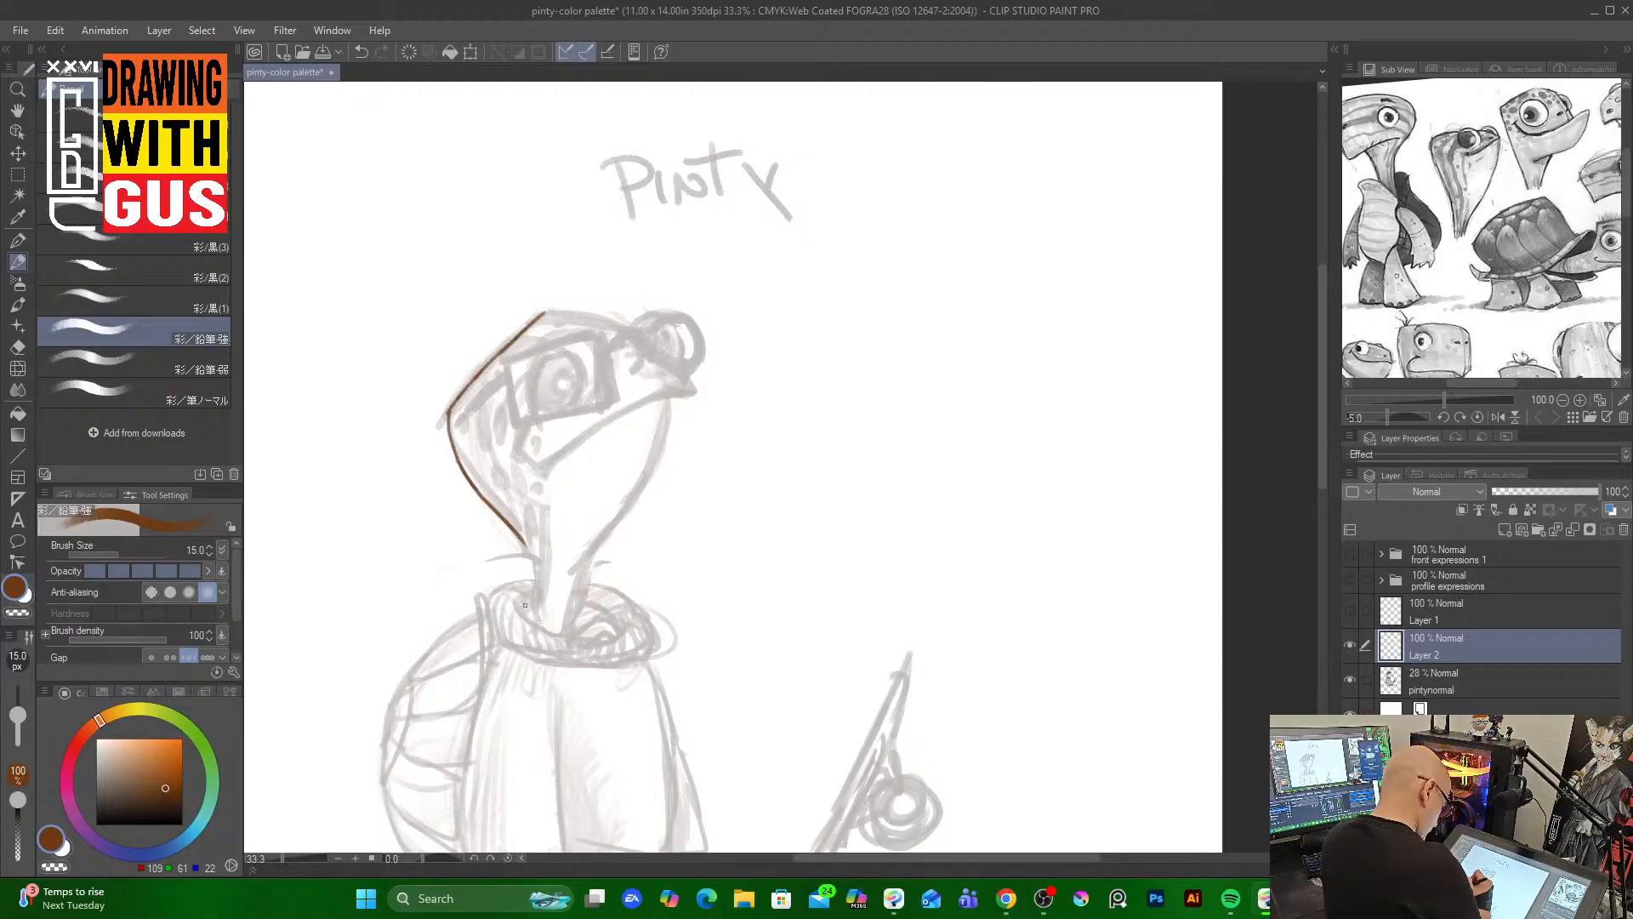
right_click(555, 297)
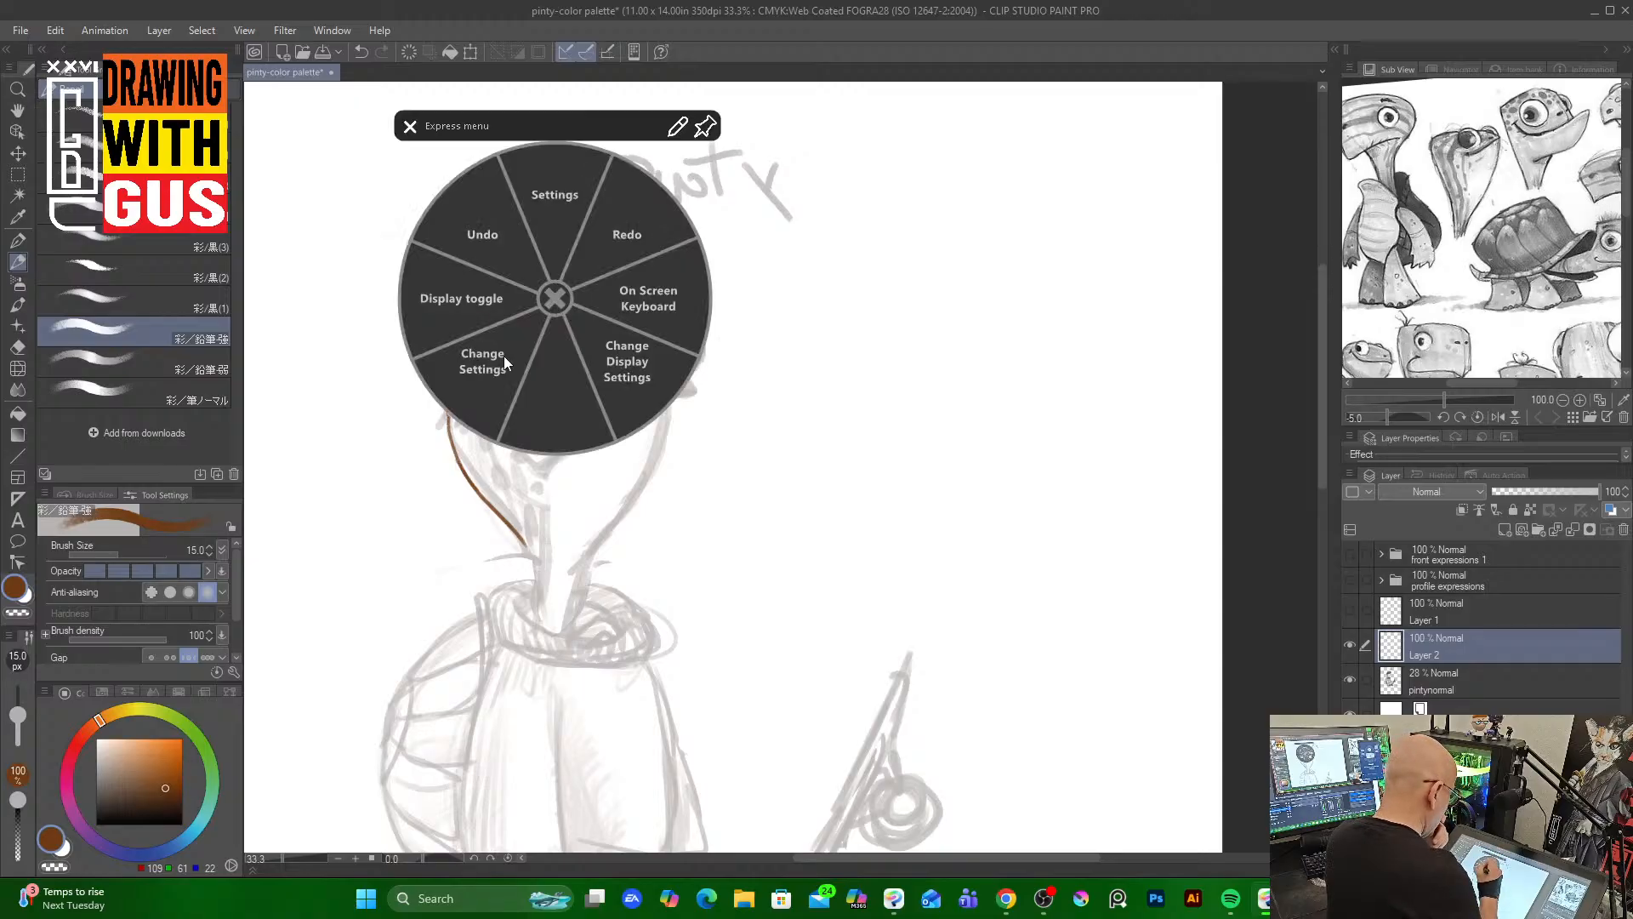
click(411, 129)
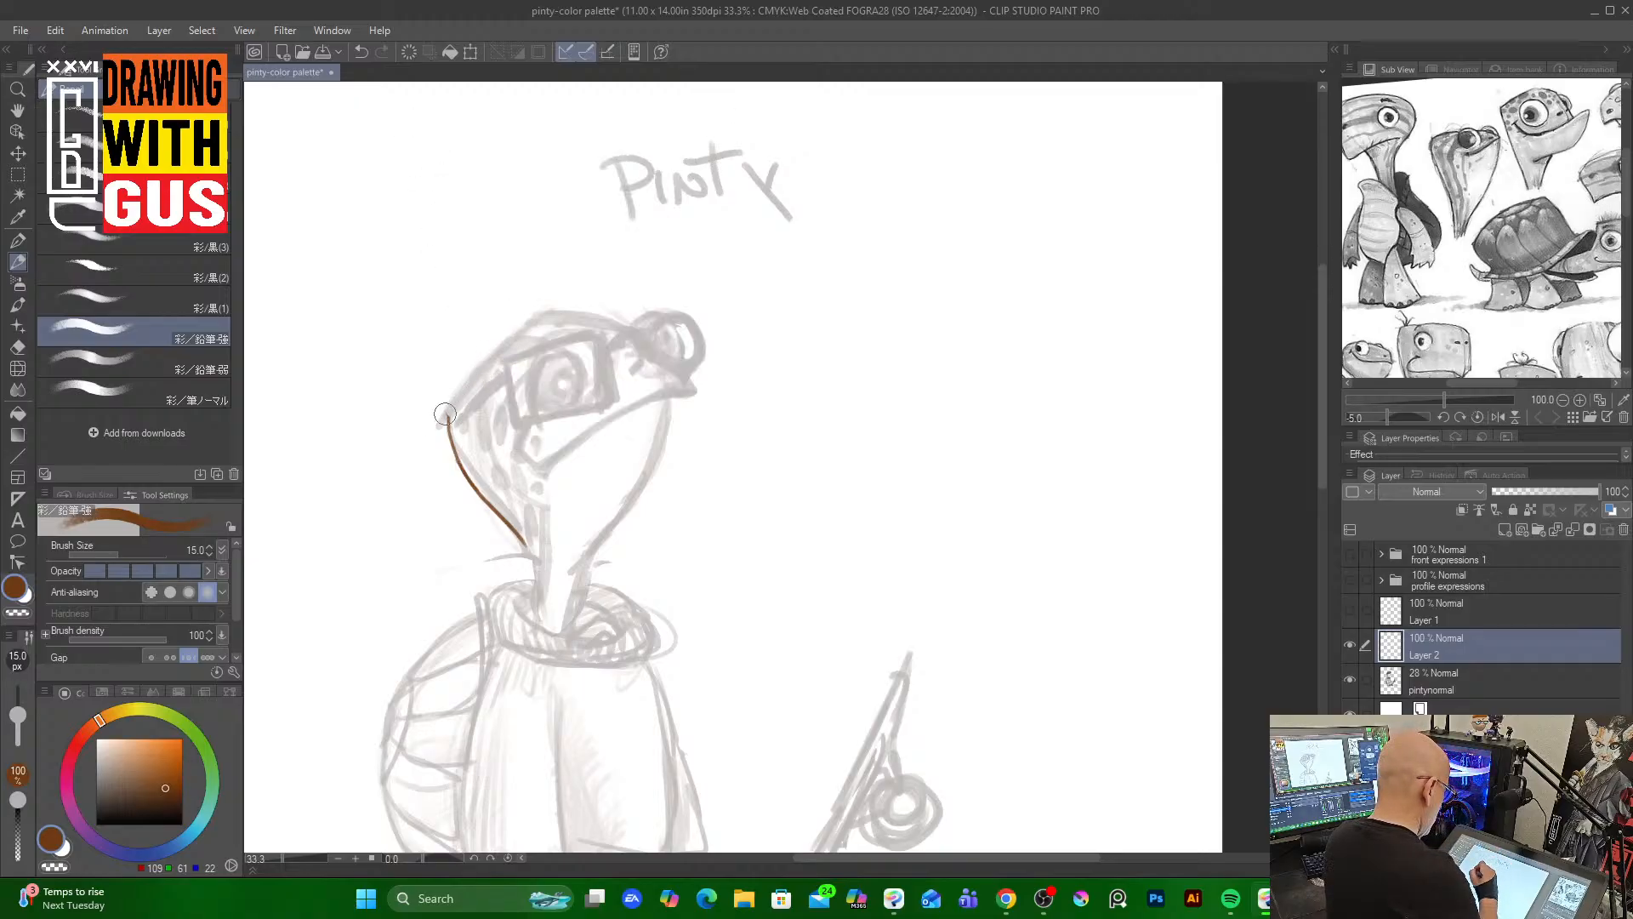
mouse_move(446, 414)
mouse_down()
mouse_move(498, 562)
mouse_move(538, 563)
mouse_up()
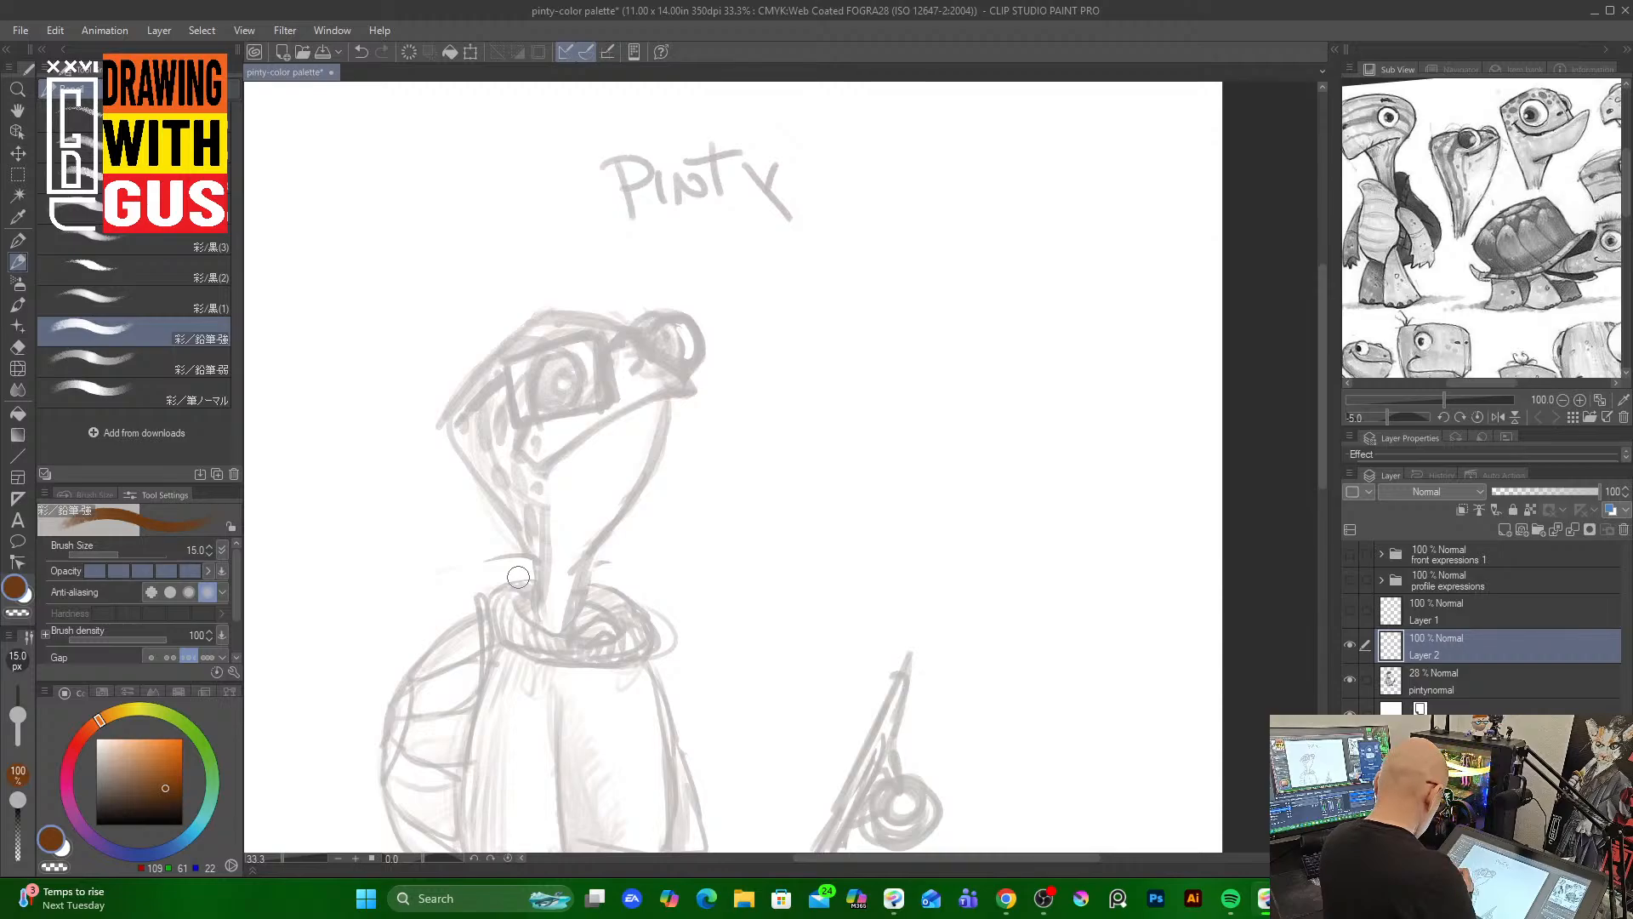
click(167, 713)
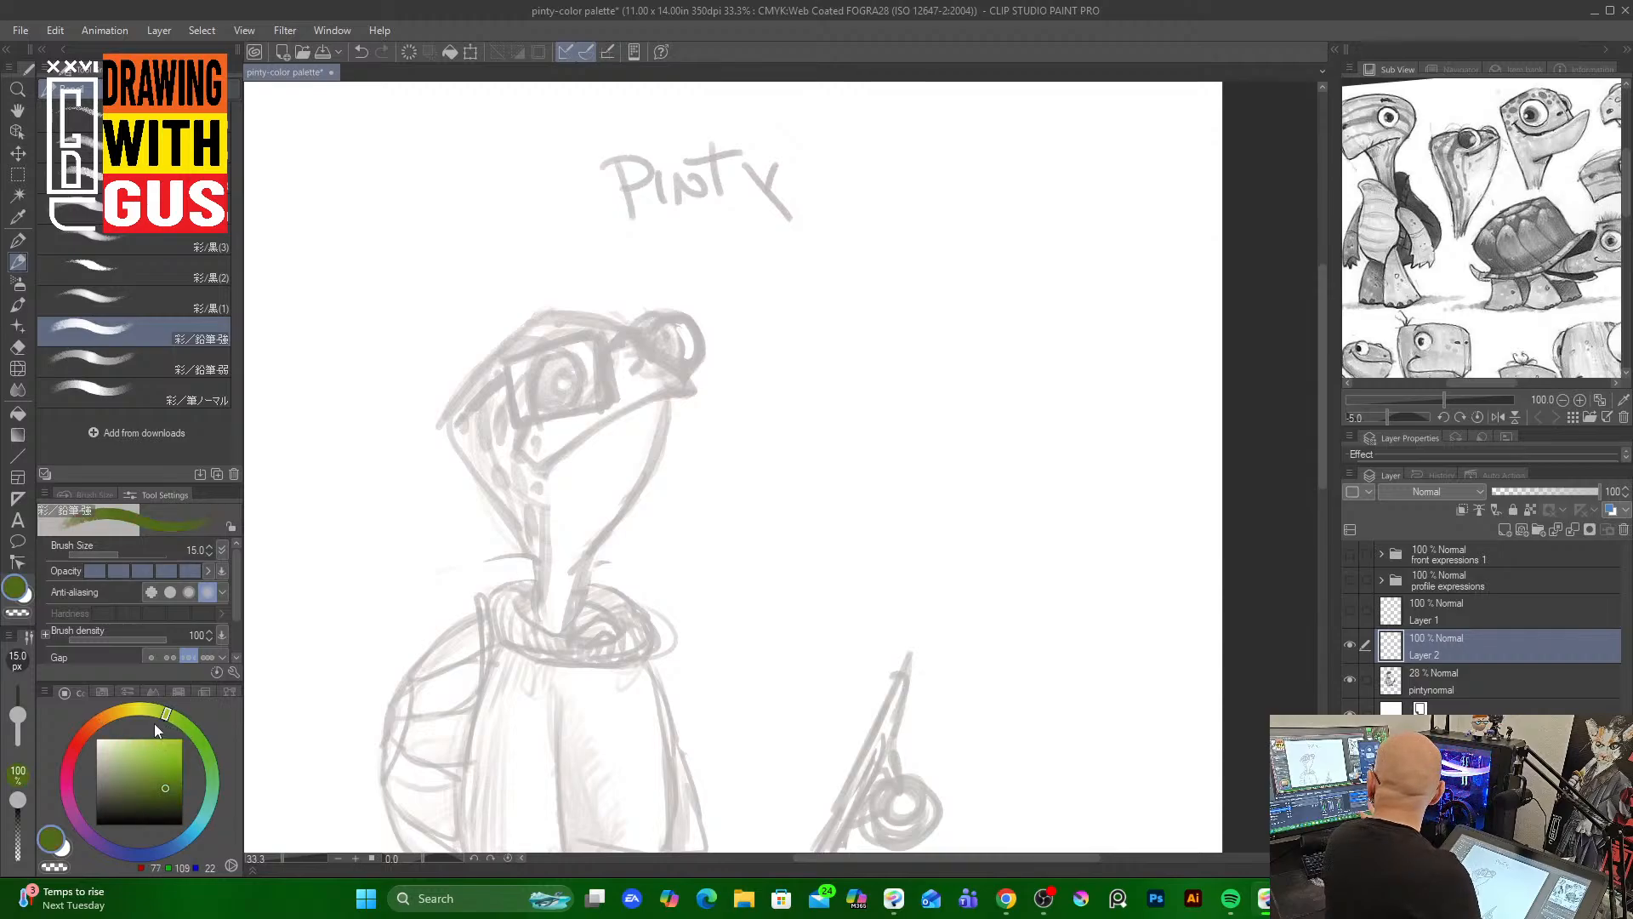
click(154, 791)
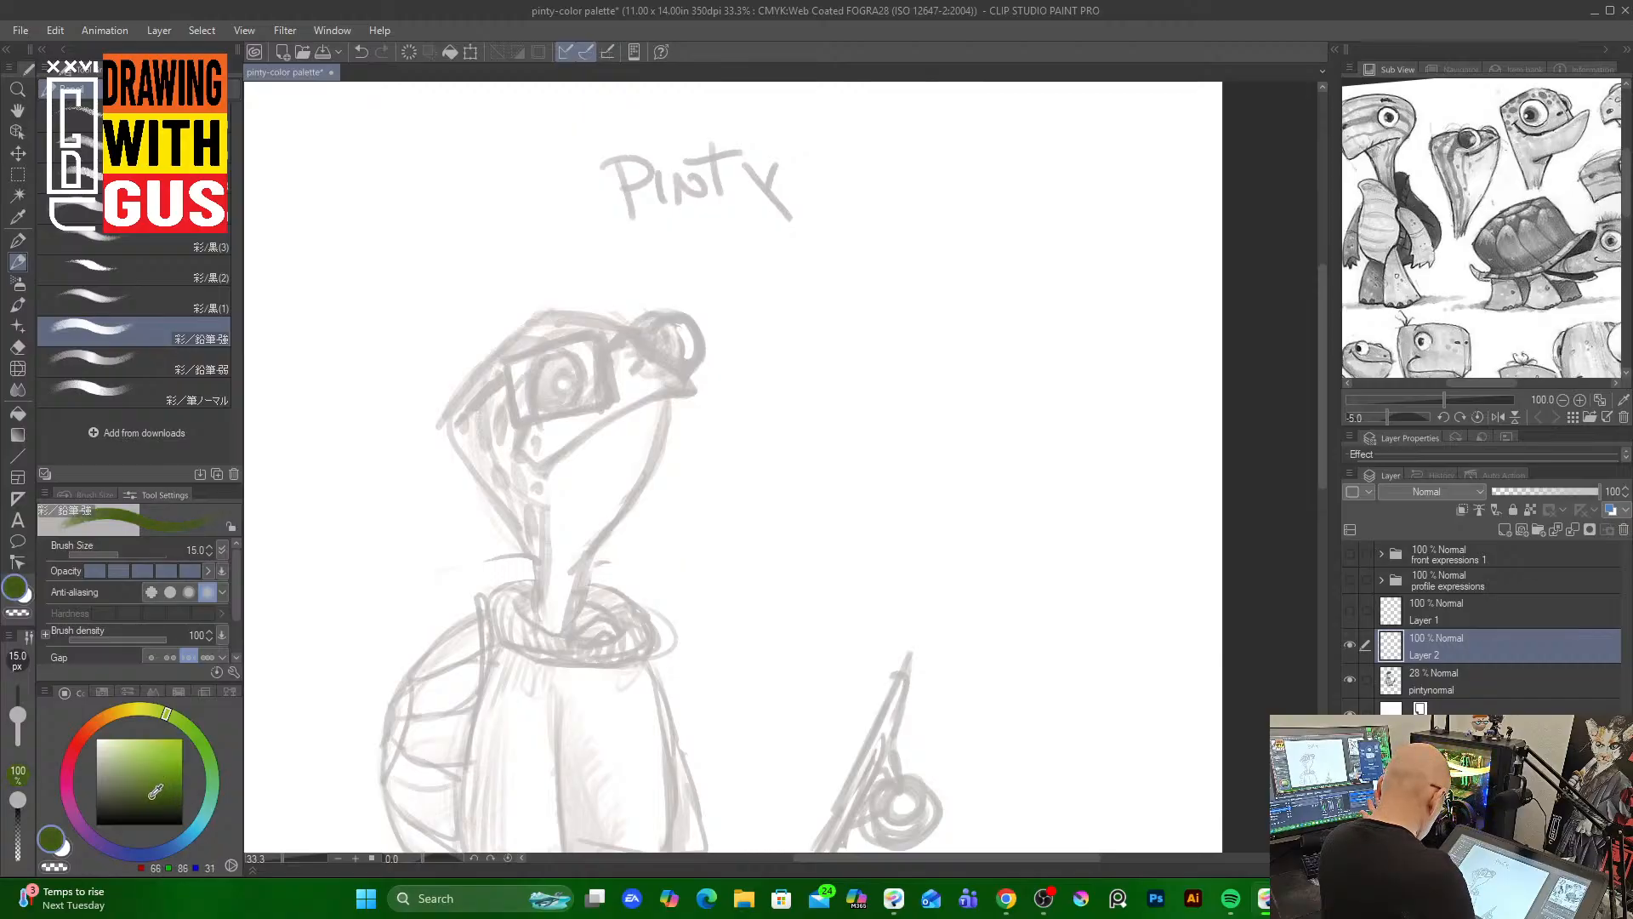
drag(141, 788, 136, 783)
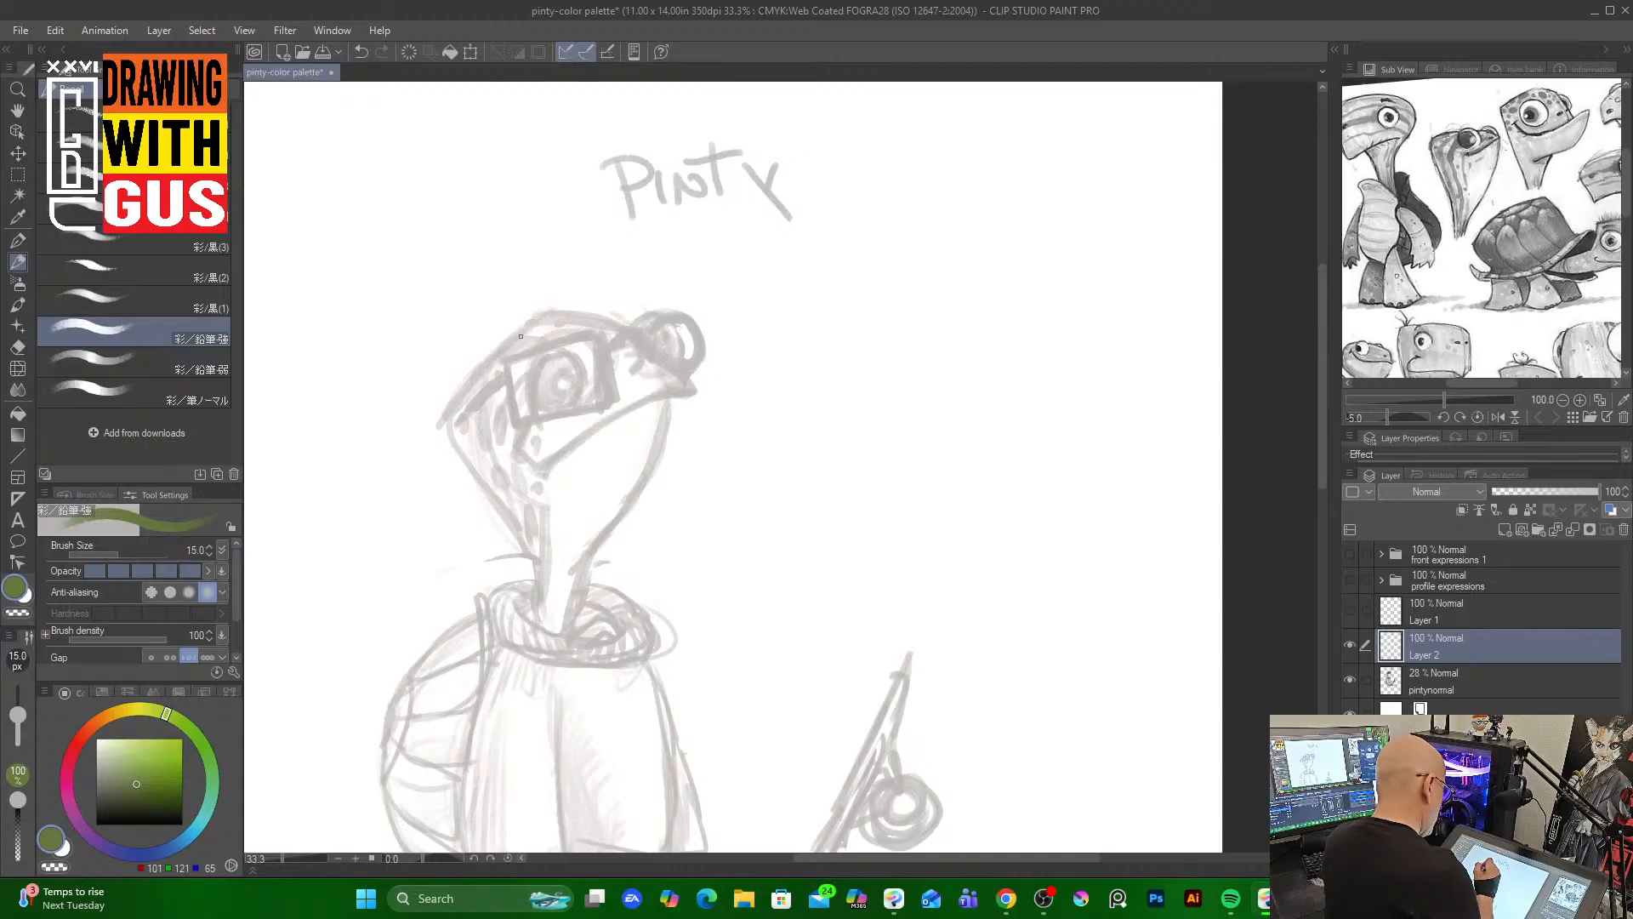
drag(536, 318, 470, 387)
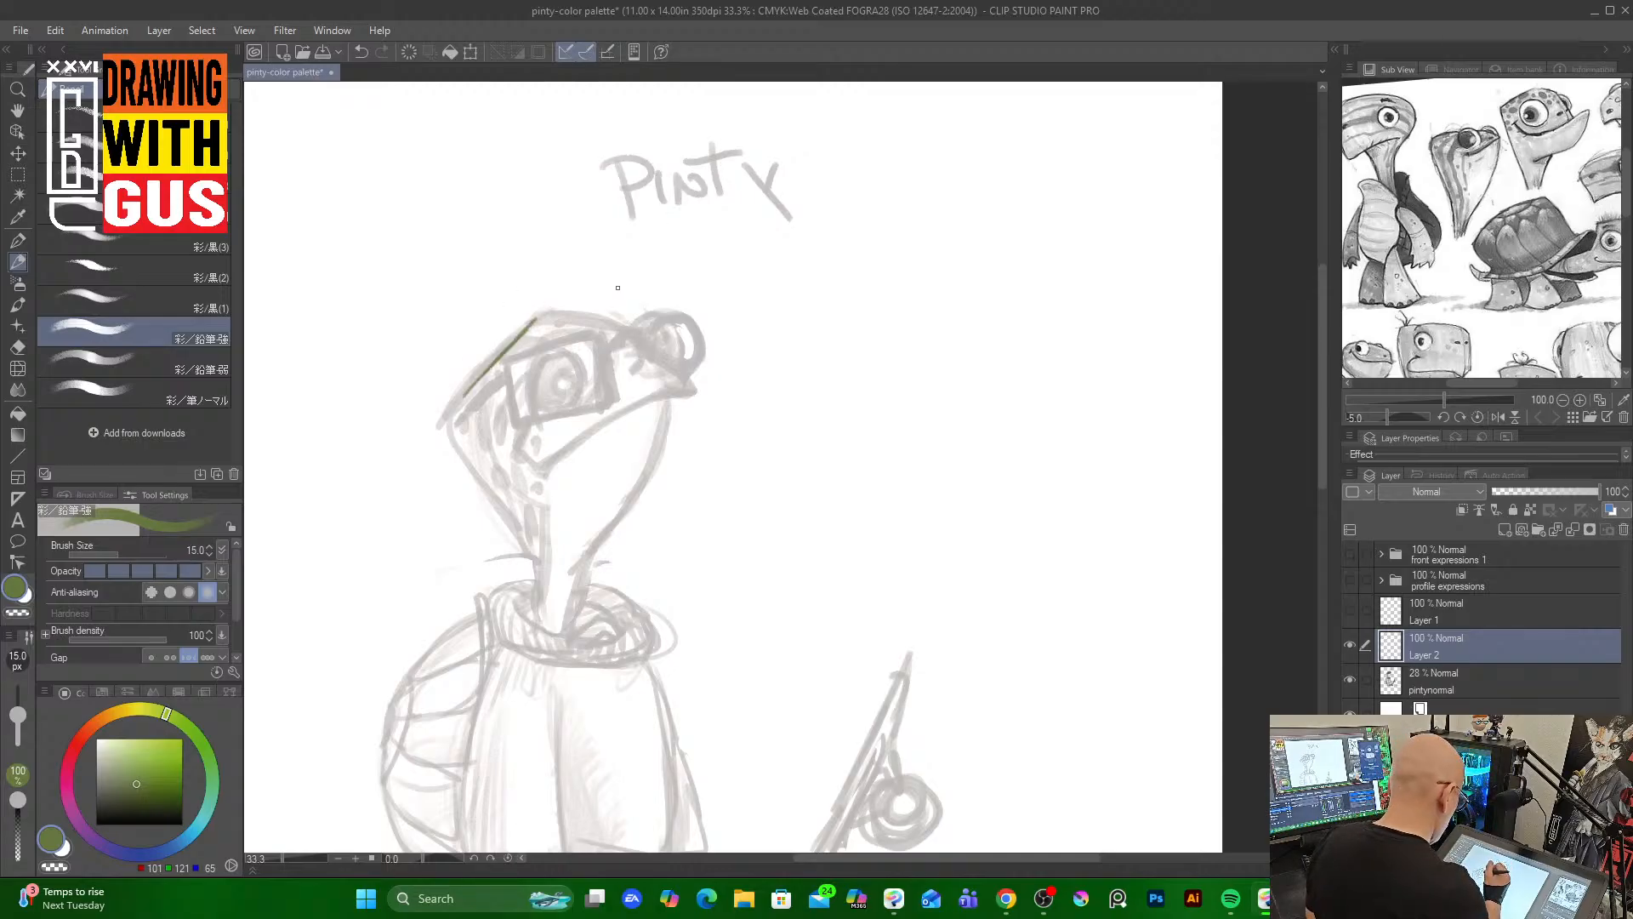
key(ctrl+z)
key(ctrl+z)
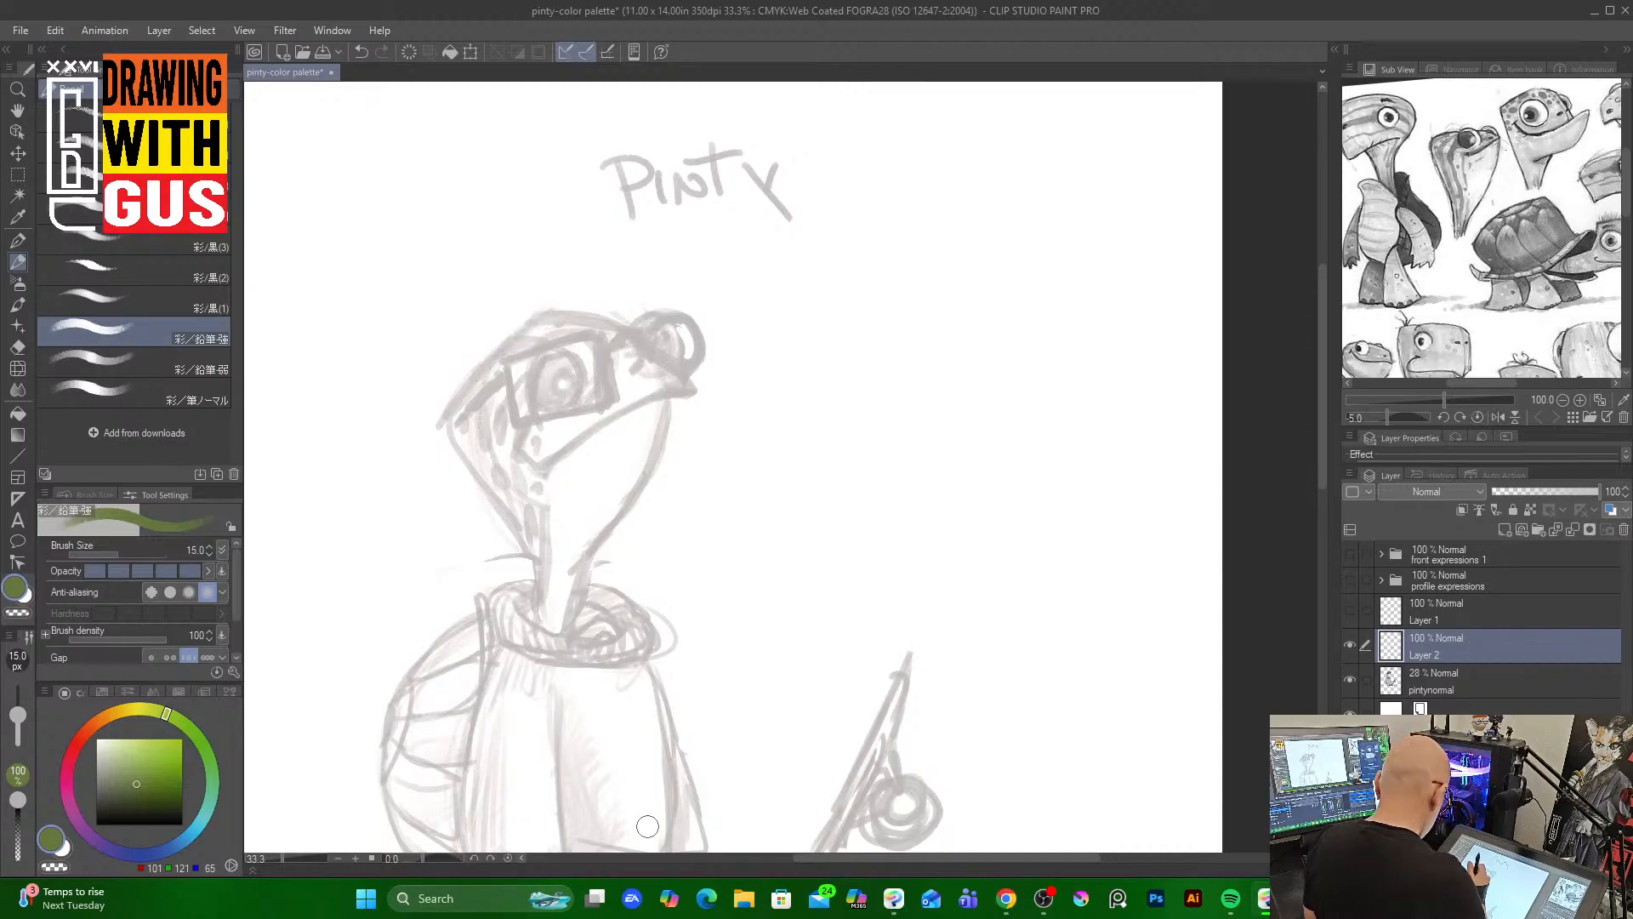
Pick a dark green and draw a stroke along the top of Pinty's head
click(120, 789)
drag(487, 367, 443, 430)
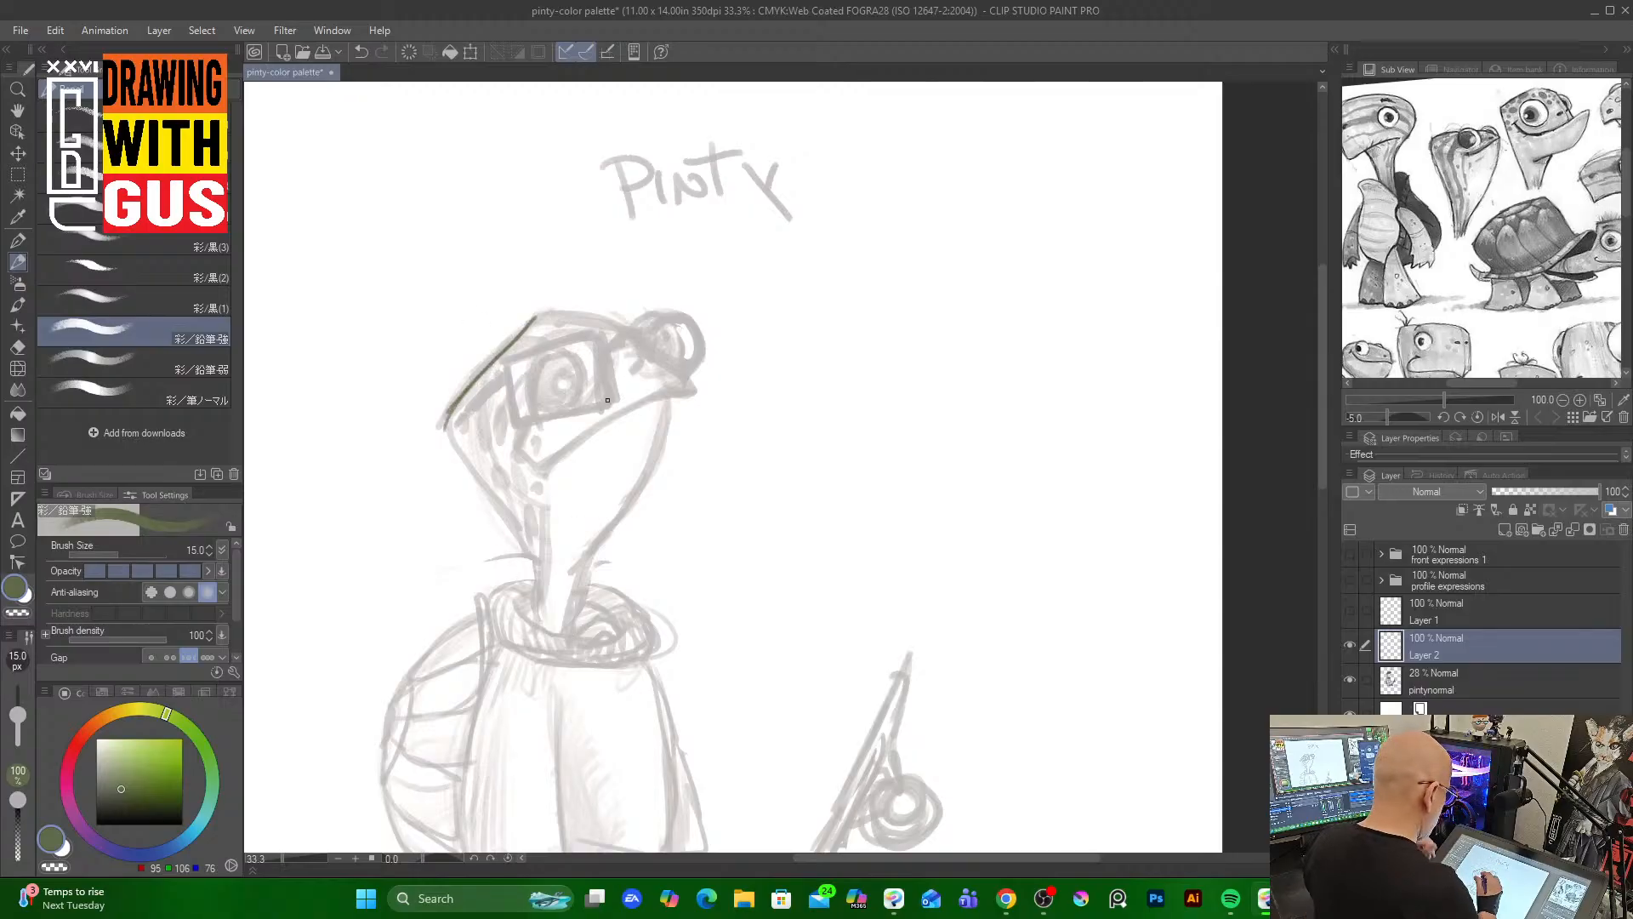
Outline Pinty's head, snout and neck in dark green over the faded sketch
drag(530, 320, 637, 322)
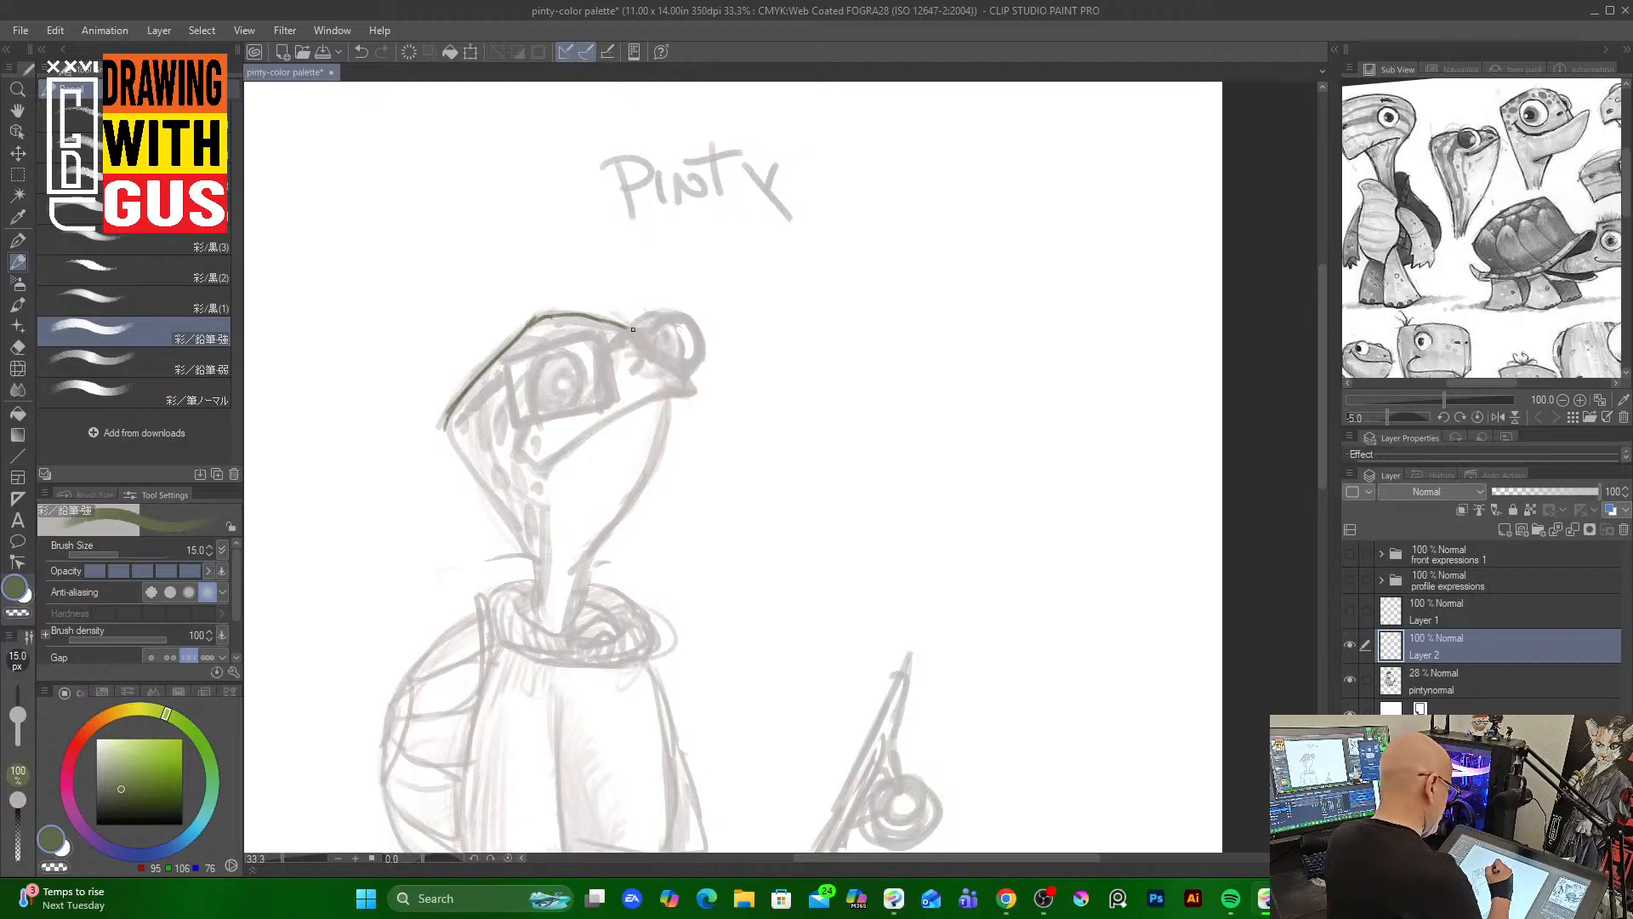
mouse_move(633, 329)
mouse_down()
mouse_move(697, 391)
mouse_move(549, 461)
mouse_move(515, 454)
mouse_up()
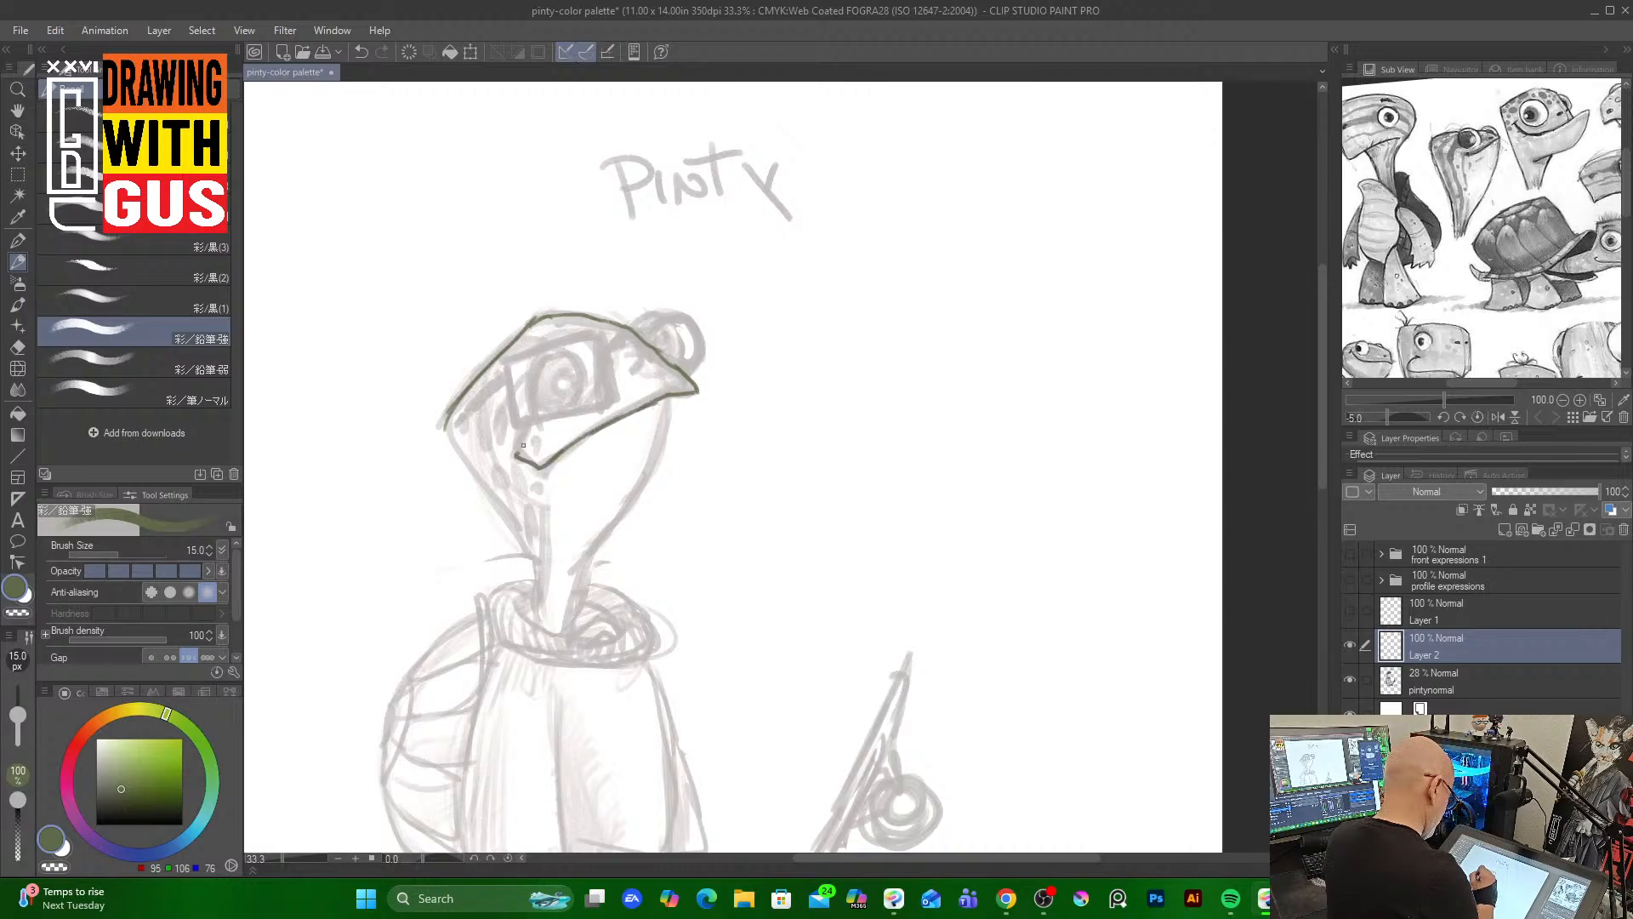
mouse_move(674, 398)
mouse_down()
mouse_move(667, 457)
mouse_move(672, 421)
mouse_move(591, 562)
mouse_up()
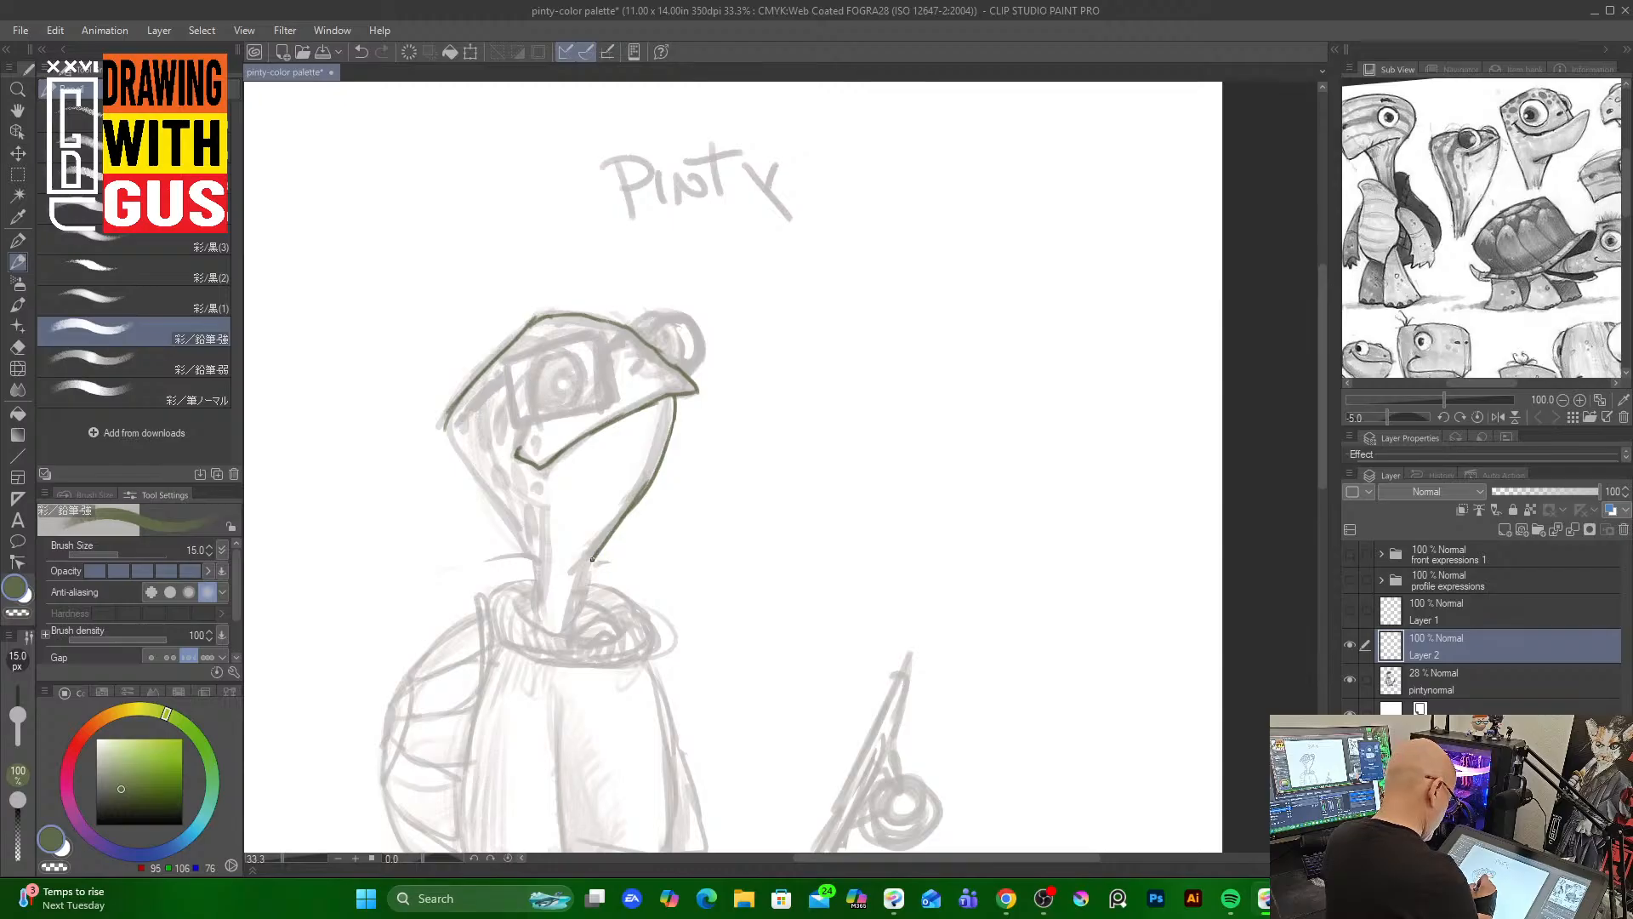
drag(594, 557, 575, 626)
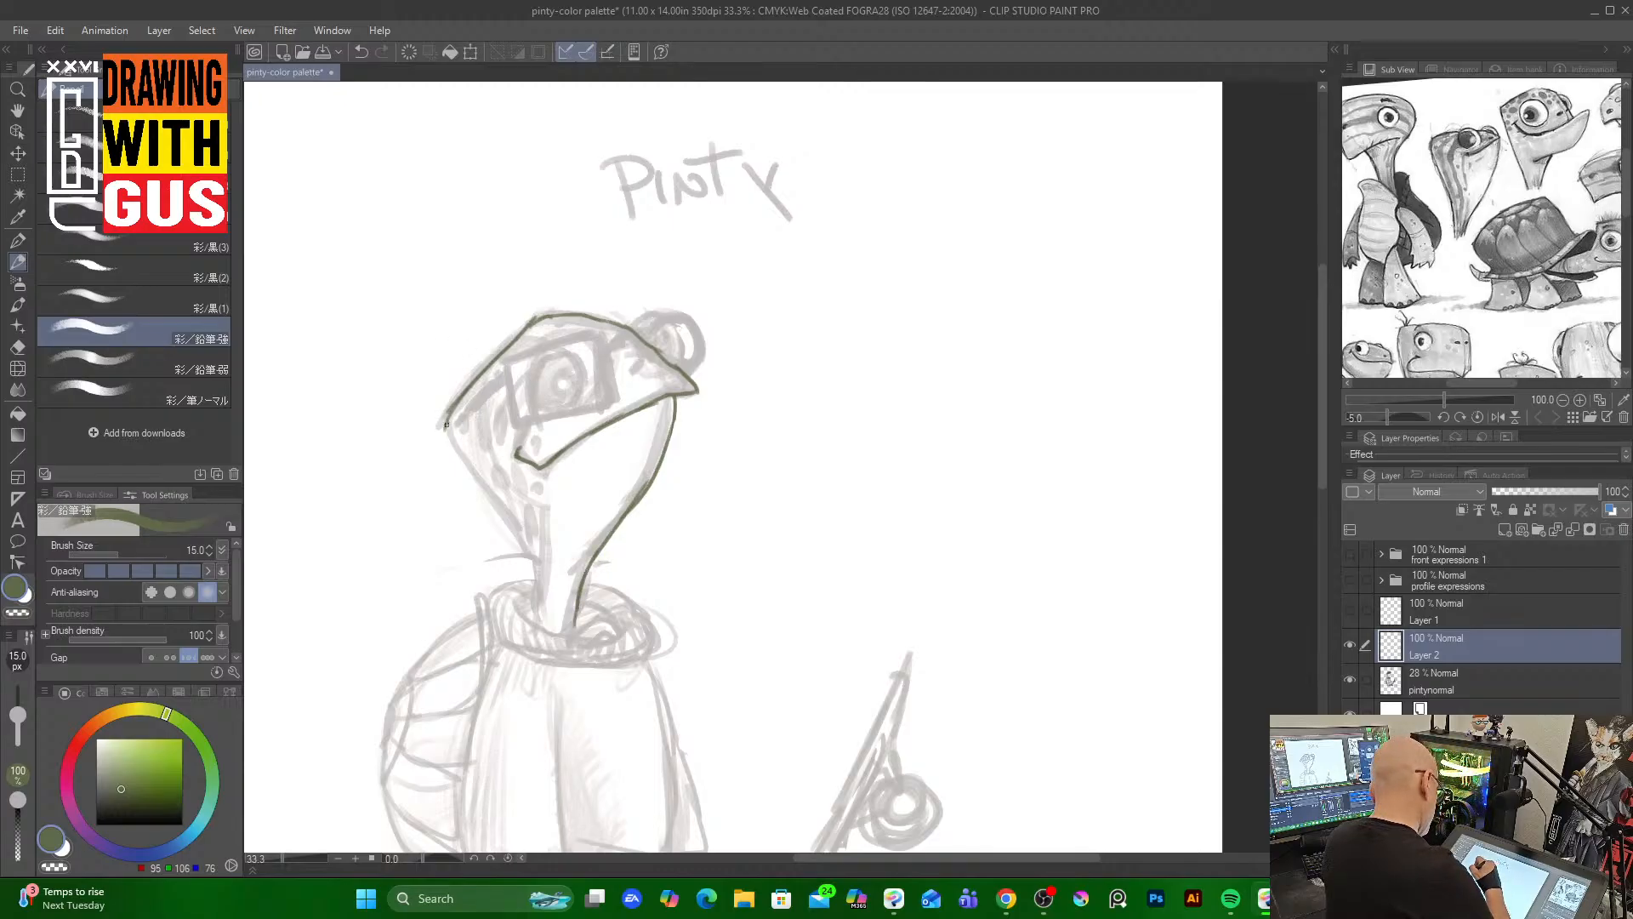
mouse_move(445, 424)
mouse_down()
mouse_move(530, 563)
mouse_move(523, 545)
mouse_move(539, 584)
mouse_up()
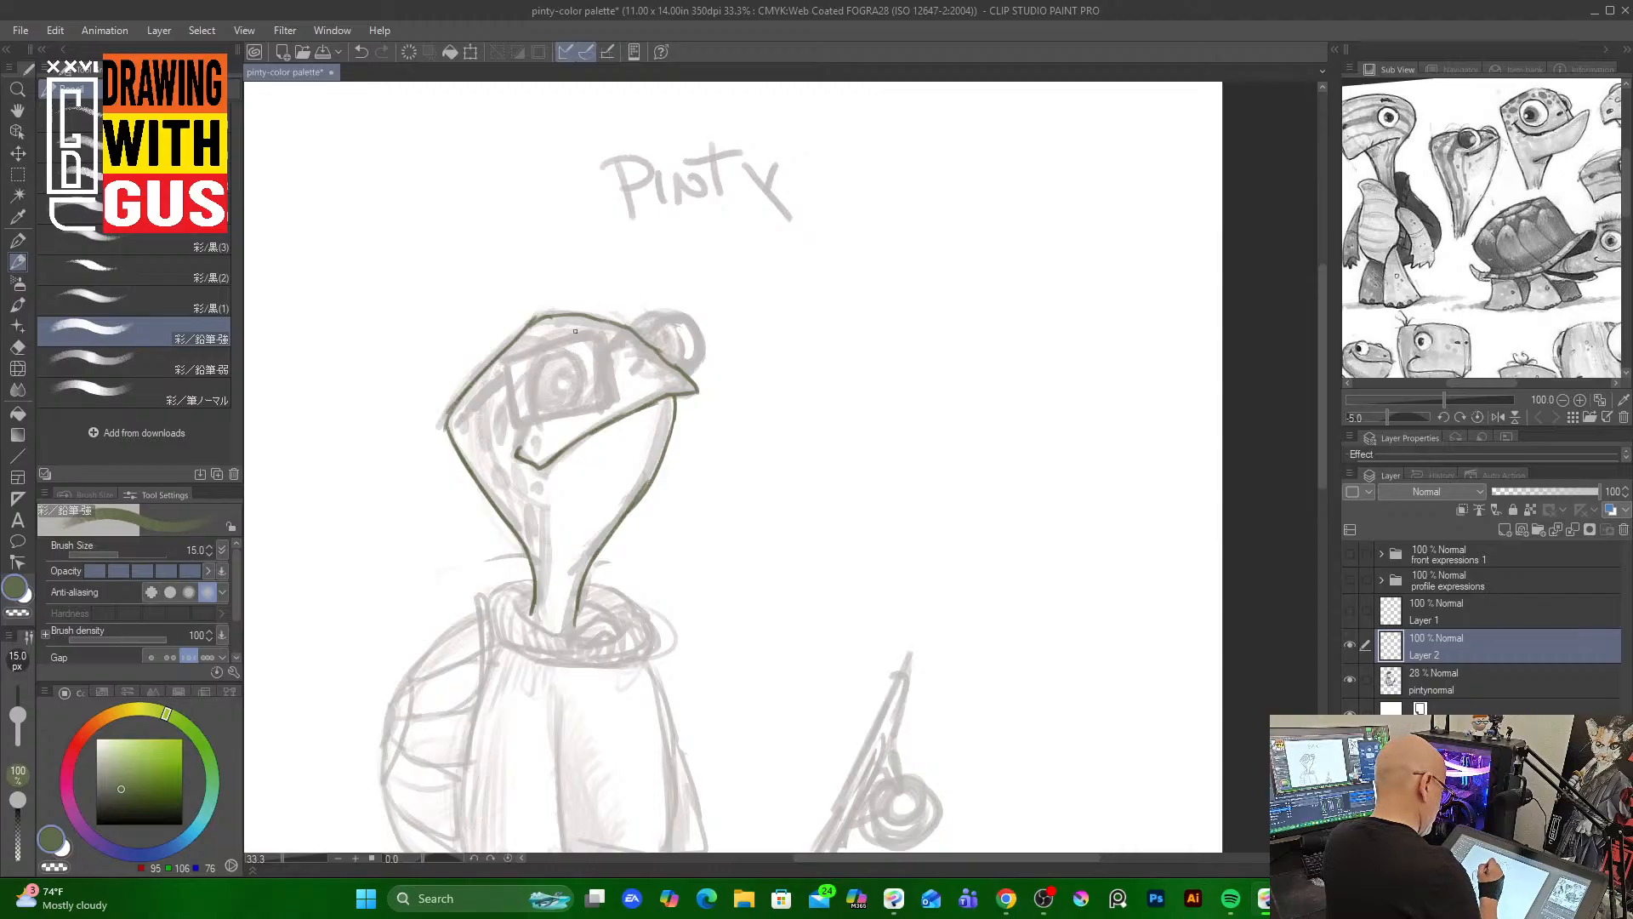
Try drawing Pinty's near eye with several strokes, then undo them
mouse_move(562, 336)
mouse_down()
mouse_move(526, 391)
mouse_move(546, 419)
mouse_up()
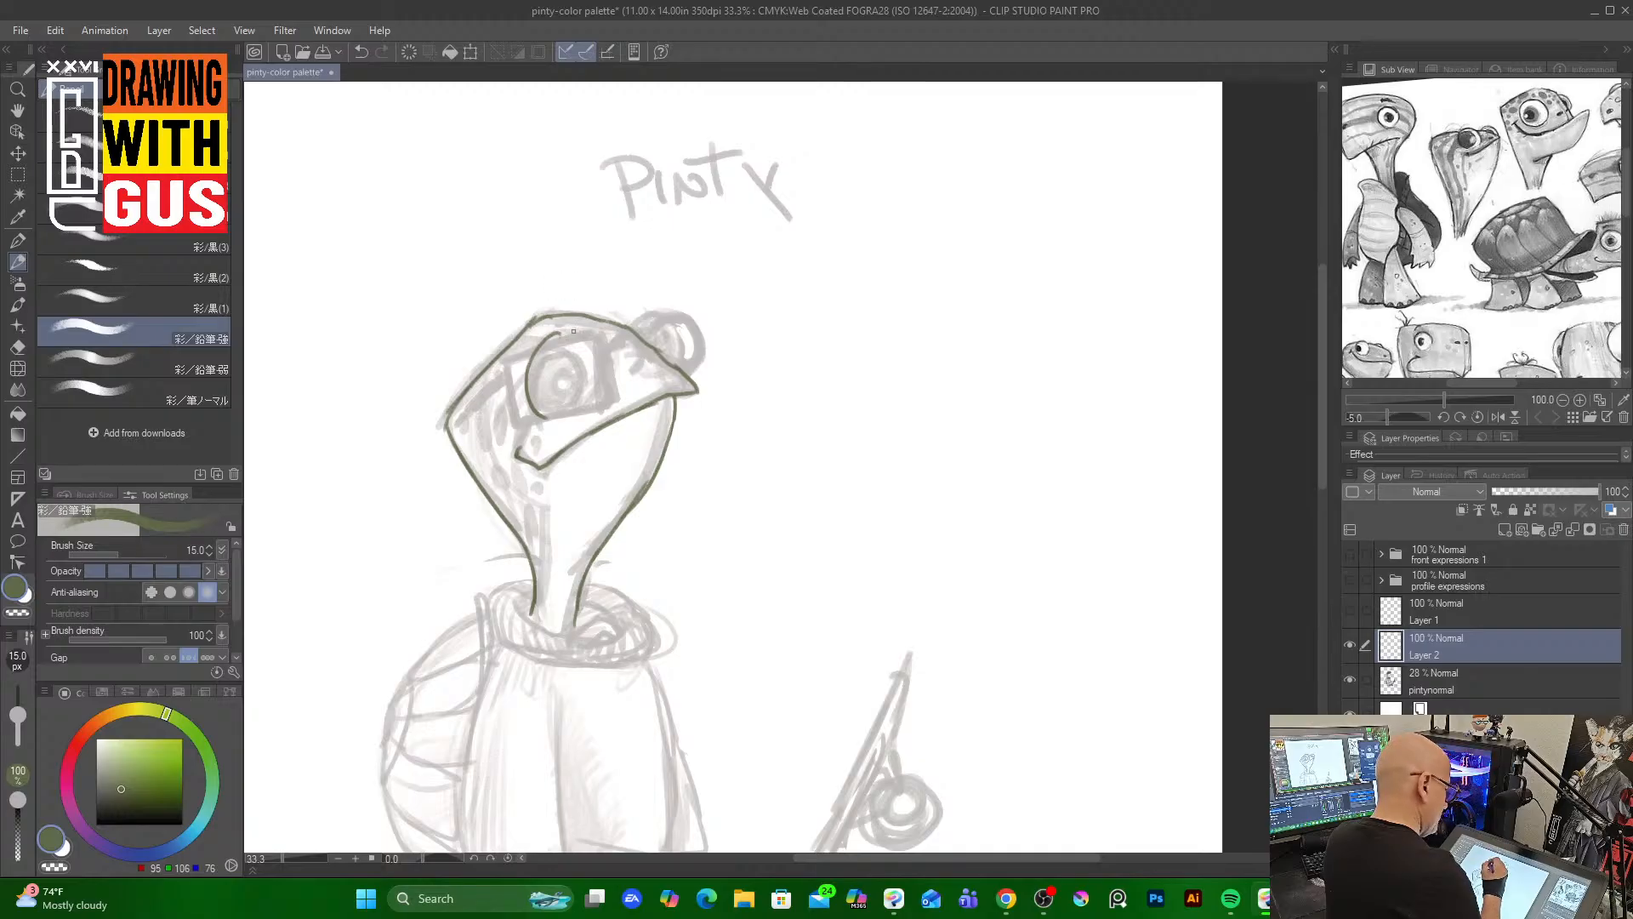
mouse_move(547, 339)
mouse_down()
mouse_move(585, 340)
mouse_move(602, 361)
mouse_move(596, 402)
mouse_move(542, 419)
mouse_move(579, 415)
mouse_move(604, 384)
mouse_move(597, 407)
mouse_up()
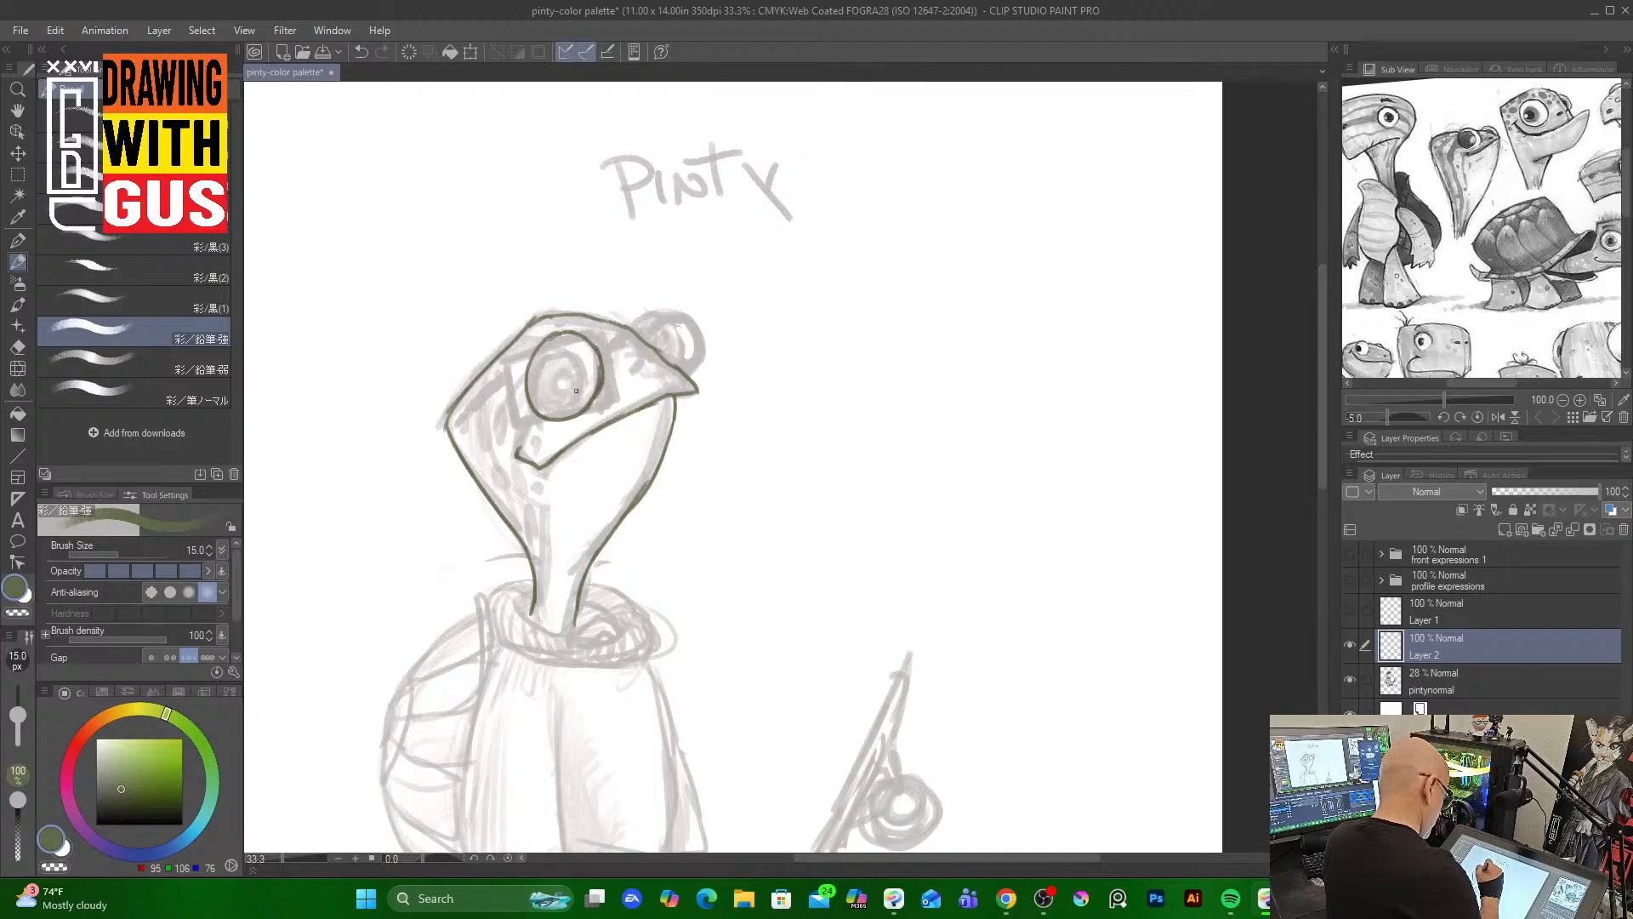
mouse_move(553, 342)
mouse_down()
mouse_move(581, 372)
mouse_move(568, 414)
mouse_up()
drag(546, 348, 578, 374)
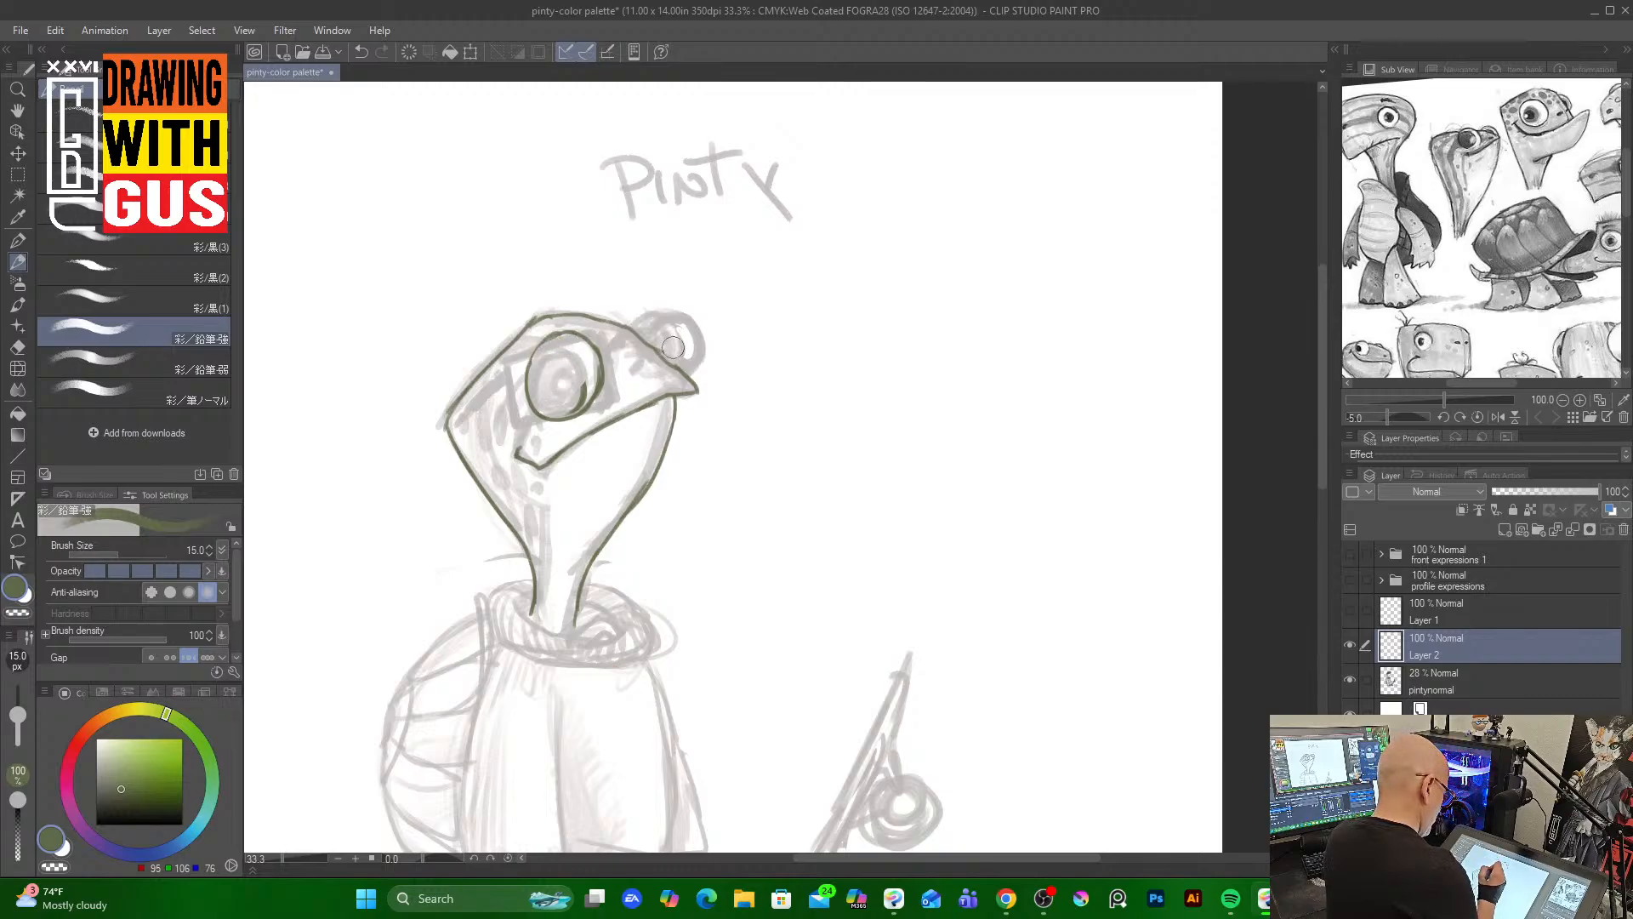
key(ctrl+z)
key(ctrl+z)
key(ctrl+z)
key(ctrl+z)
key(ctrl+z)
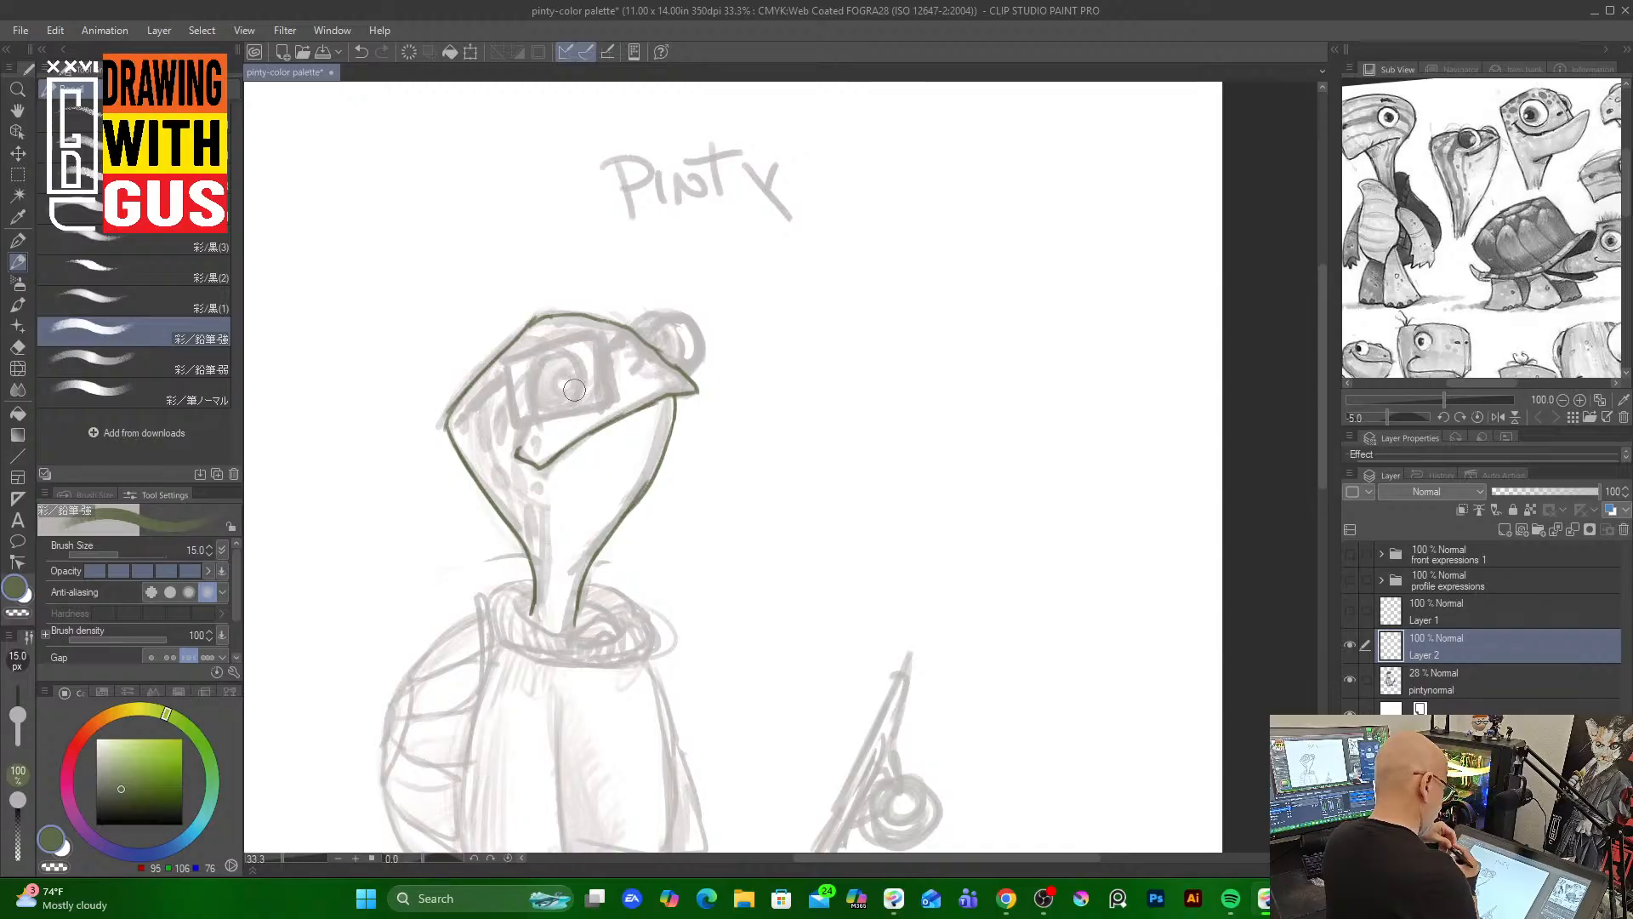
Draw both eyes with pupils and a smile line at the mouth corner in dark green
mouse_move(557, 339)
mouse_down()
mouse_move(530, 391)
mouse_move(548, 416)
mouse_move(567, 335)
mouse_move(548, 340)
mouse_move(605, 356)
mouse_move(604, 391)
mouse_move(575, 404)
mouse_move(597, 387)
mouse_up()
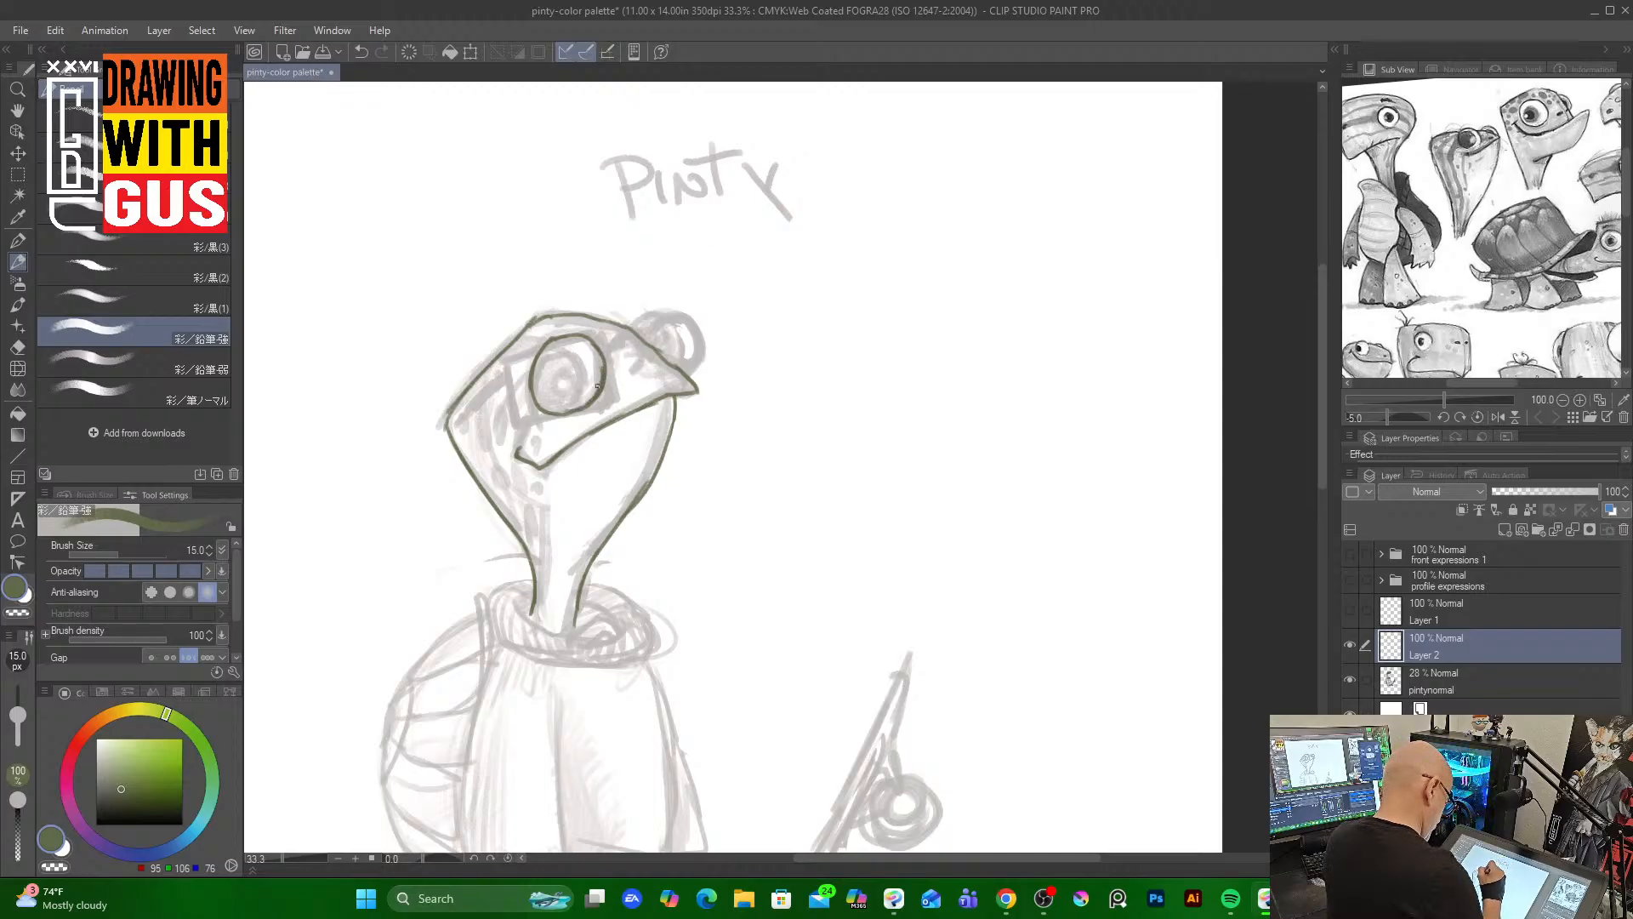
mouse_move(633, 328)
mouse_down()
mouse_move(678, 362)
mouse_move(661, 317)
mouse_move(640, 340)
mouse_move(656, 317)
mouse_move(654, 340)
mouse_move(676, 333)
mouse_move(651, 319)
mouse_move(670, 361)
mouse_up()
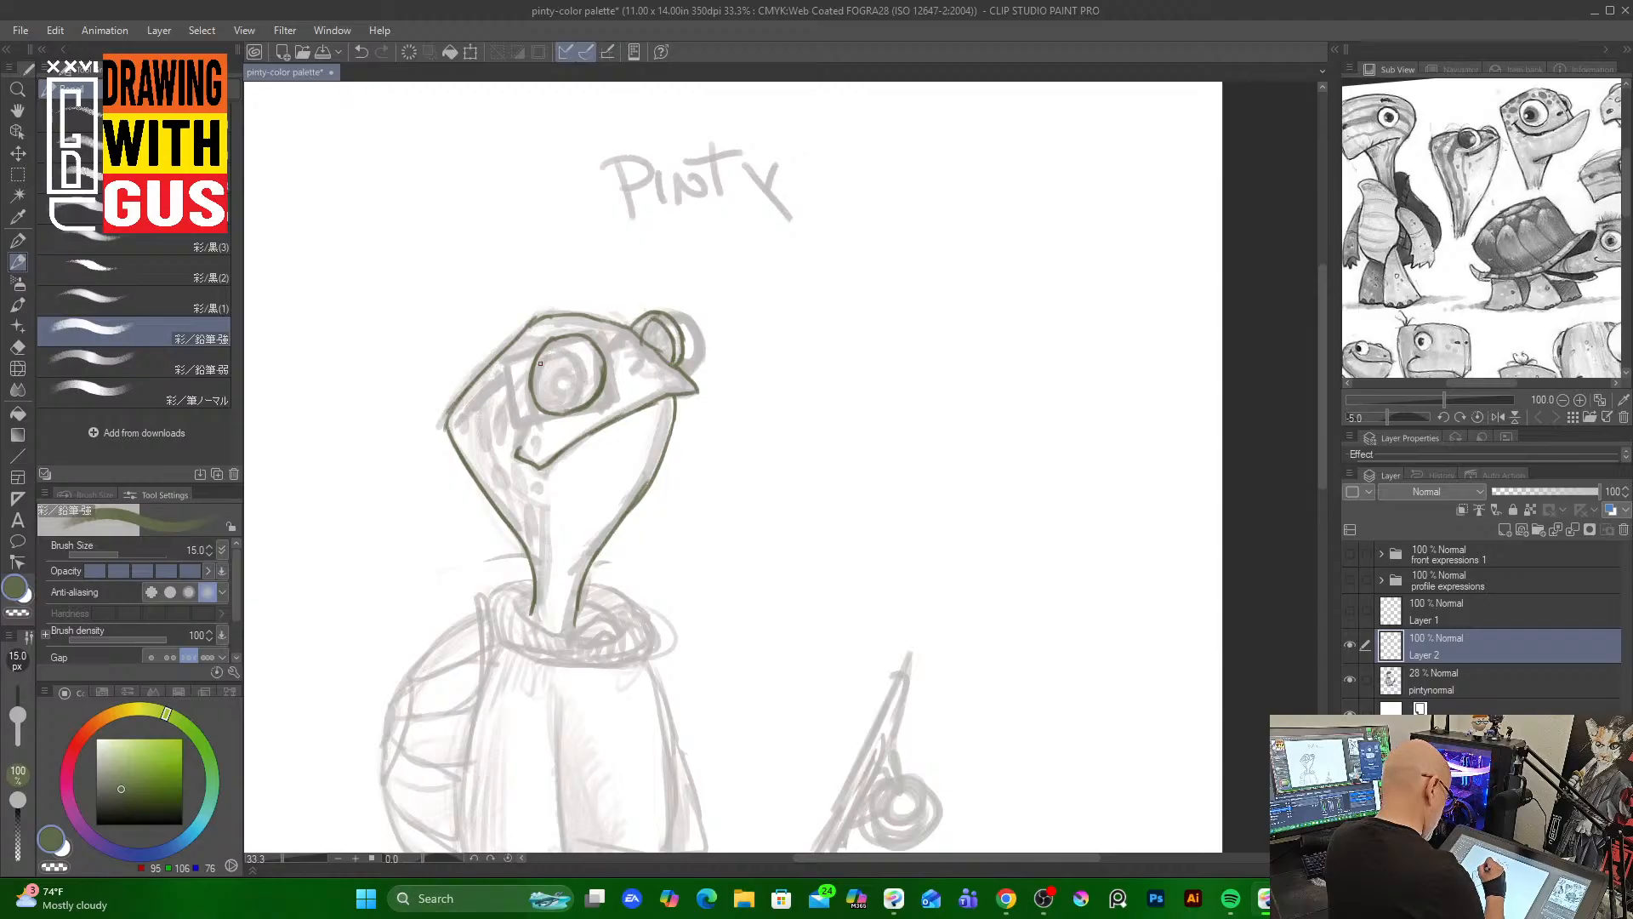
mouse_move(540, 363)
mouse_down()
mouse_move(577, 355)
mouse_move(586, 394)
mouse_move(567, 407)
mouse_move(536, 364)
mouse_move(550, 410)
mouse_move(593, 336)
mouse_move(557, 372)
mouse_up()
drag(665, 337, 638, 372)
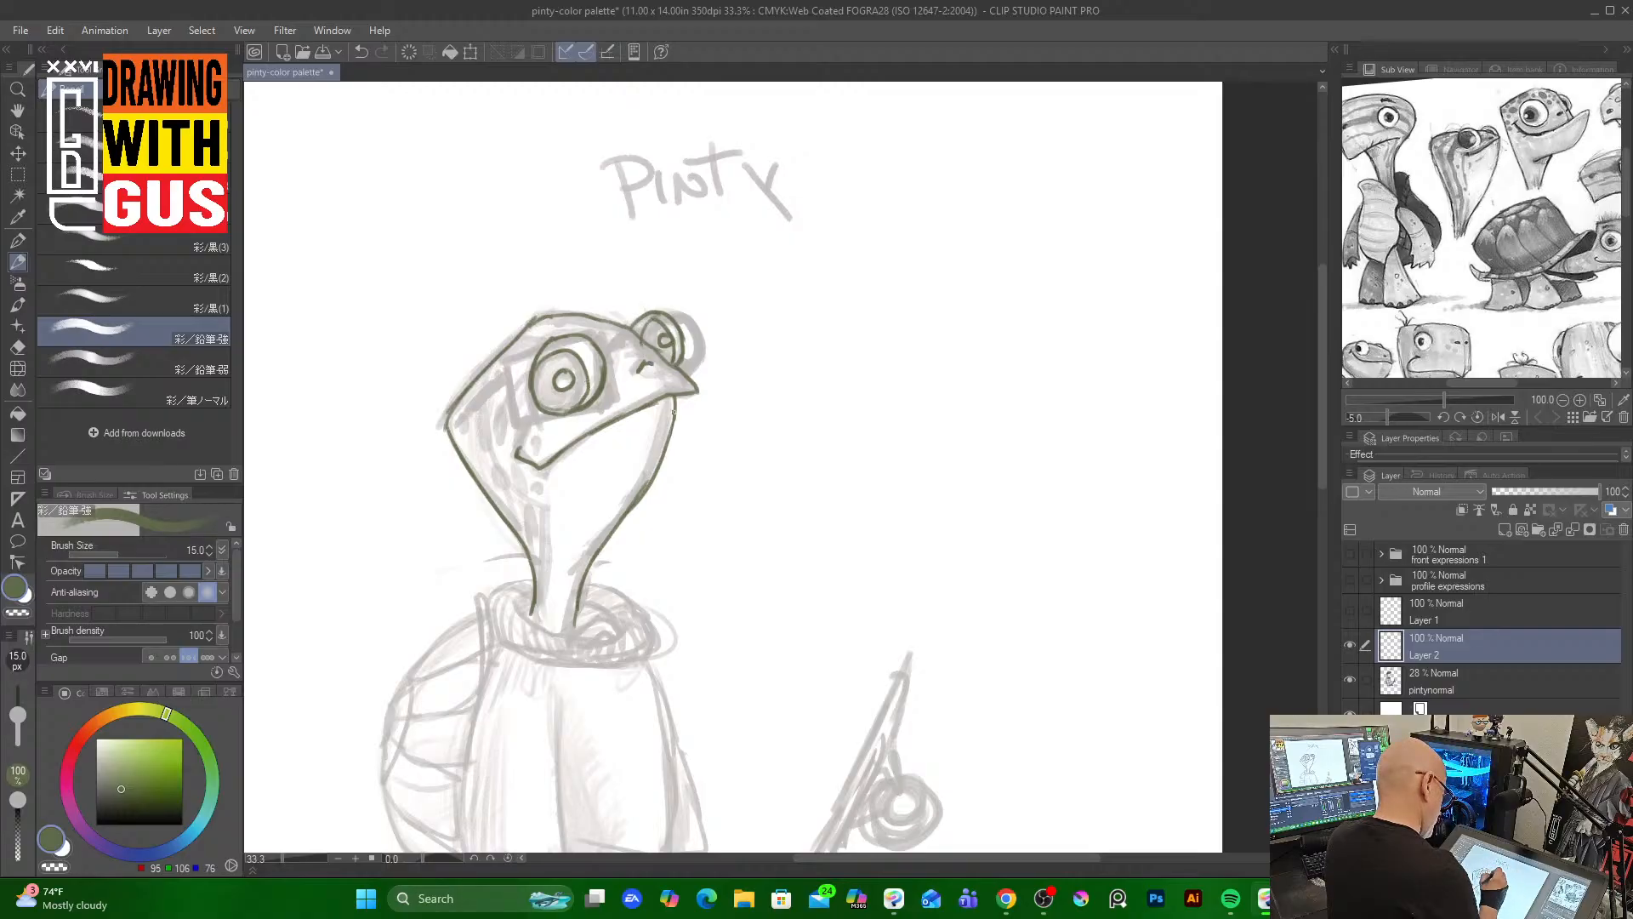
drag(515, 457, 520, 470)
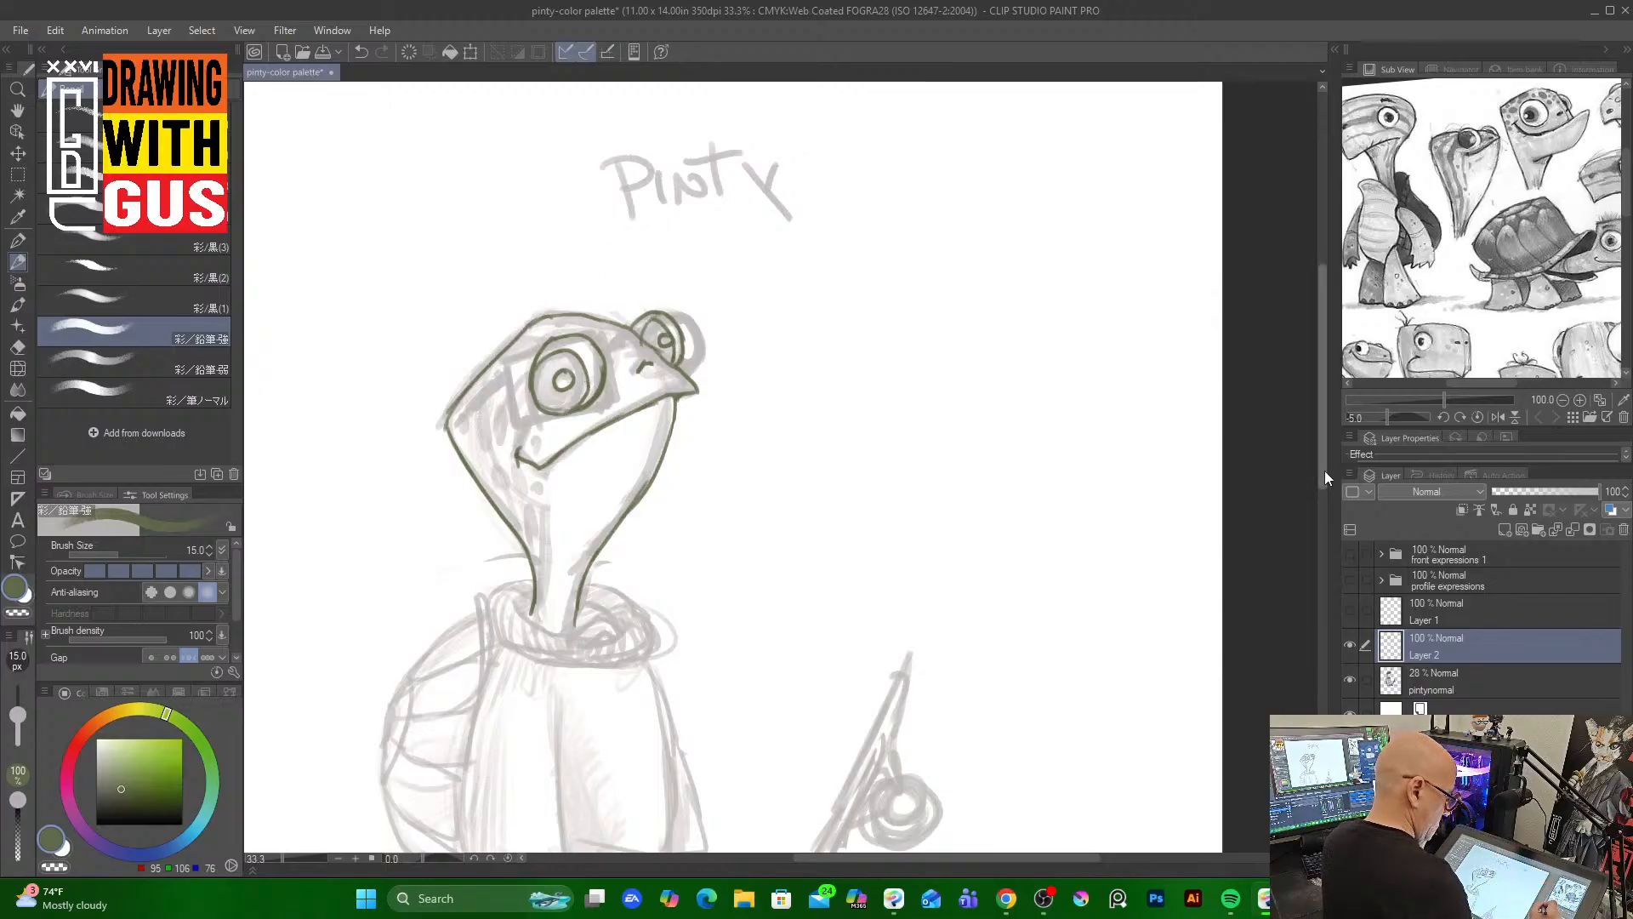
Pick a brown and outline the sweater's turtleneck collar
drag(1325, 472, 1314, 536)
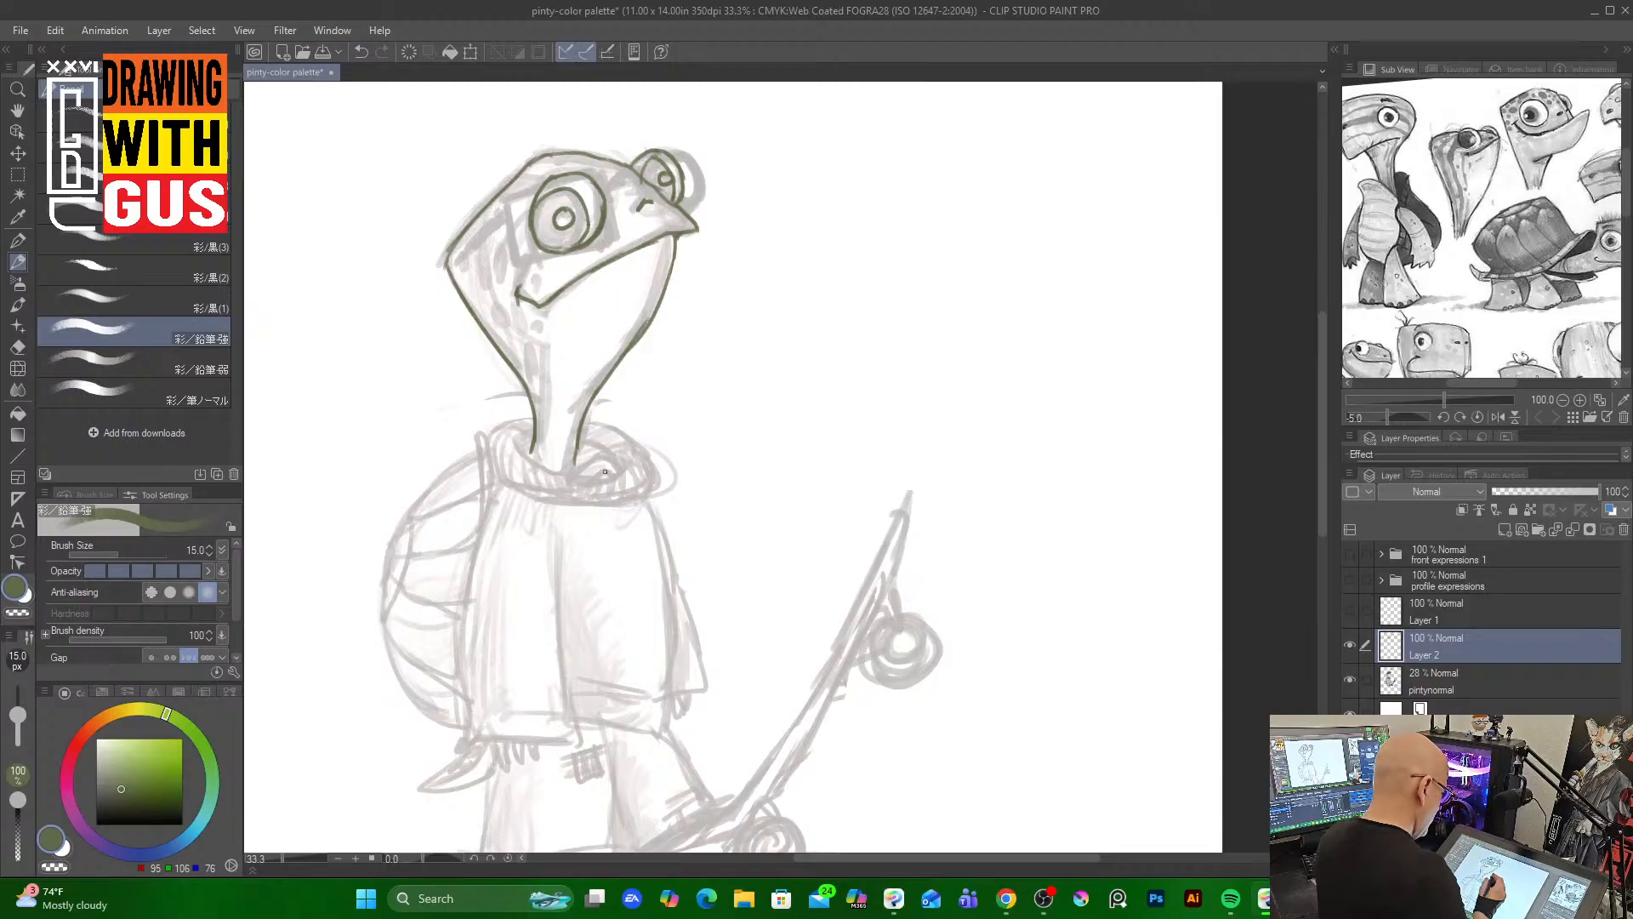
click(106, 719)
click(155, 770)
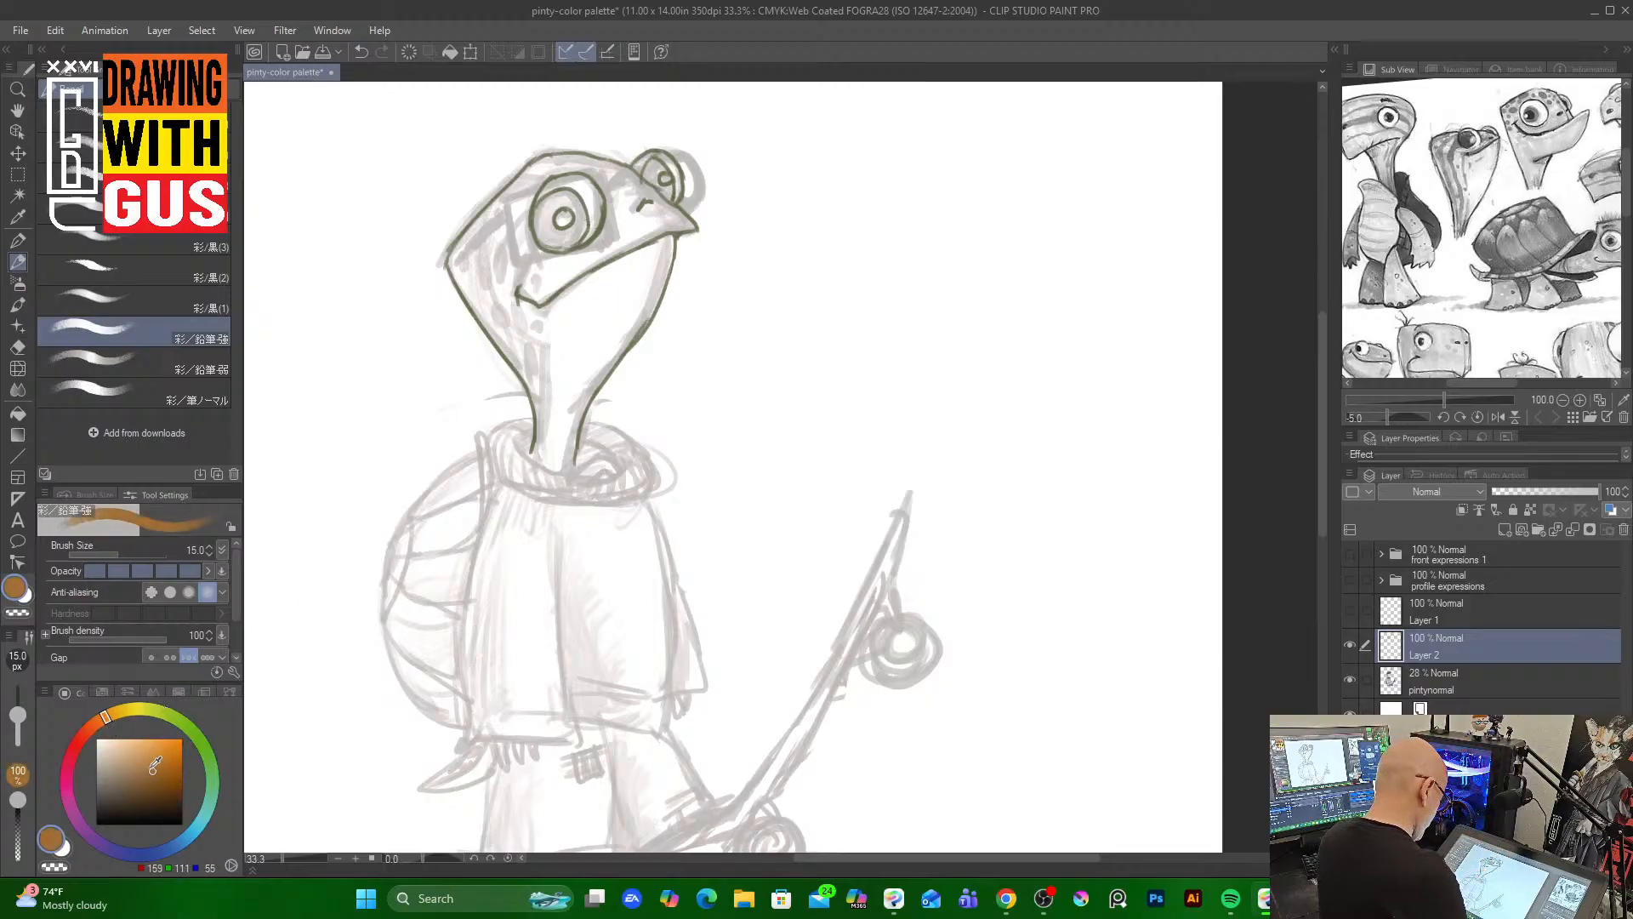
click(145, 779)
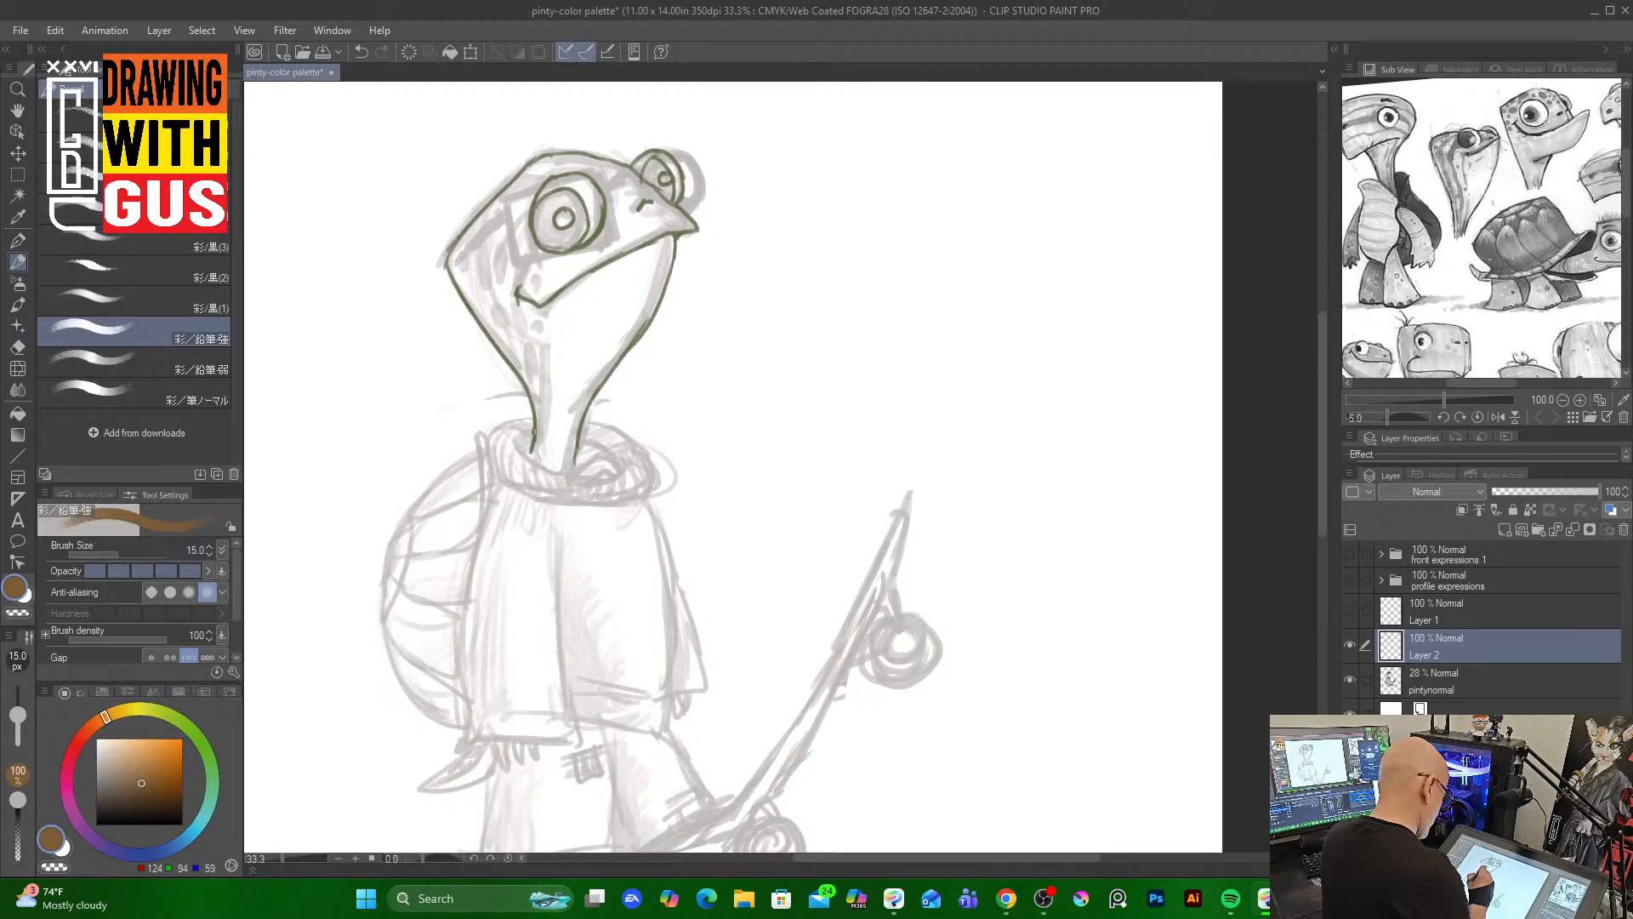
mouse_move(534, 431)
mouse_down()
mouse_move(518, 436)
mouse_move(536, 458)
mouse_move(612, 468)
mouse_up()
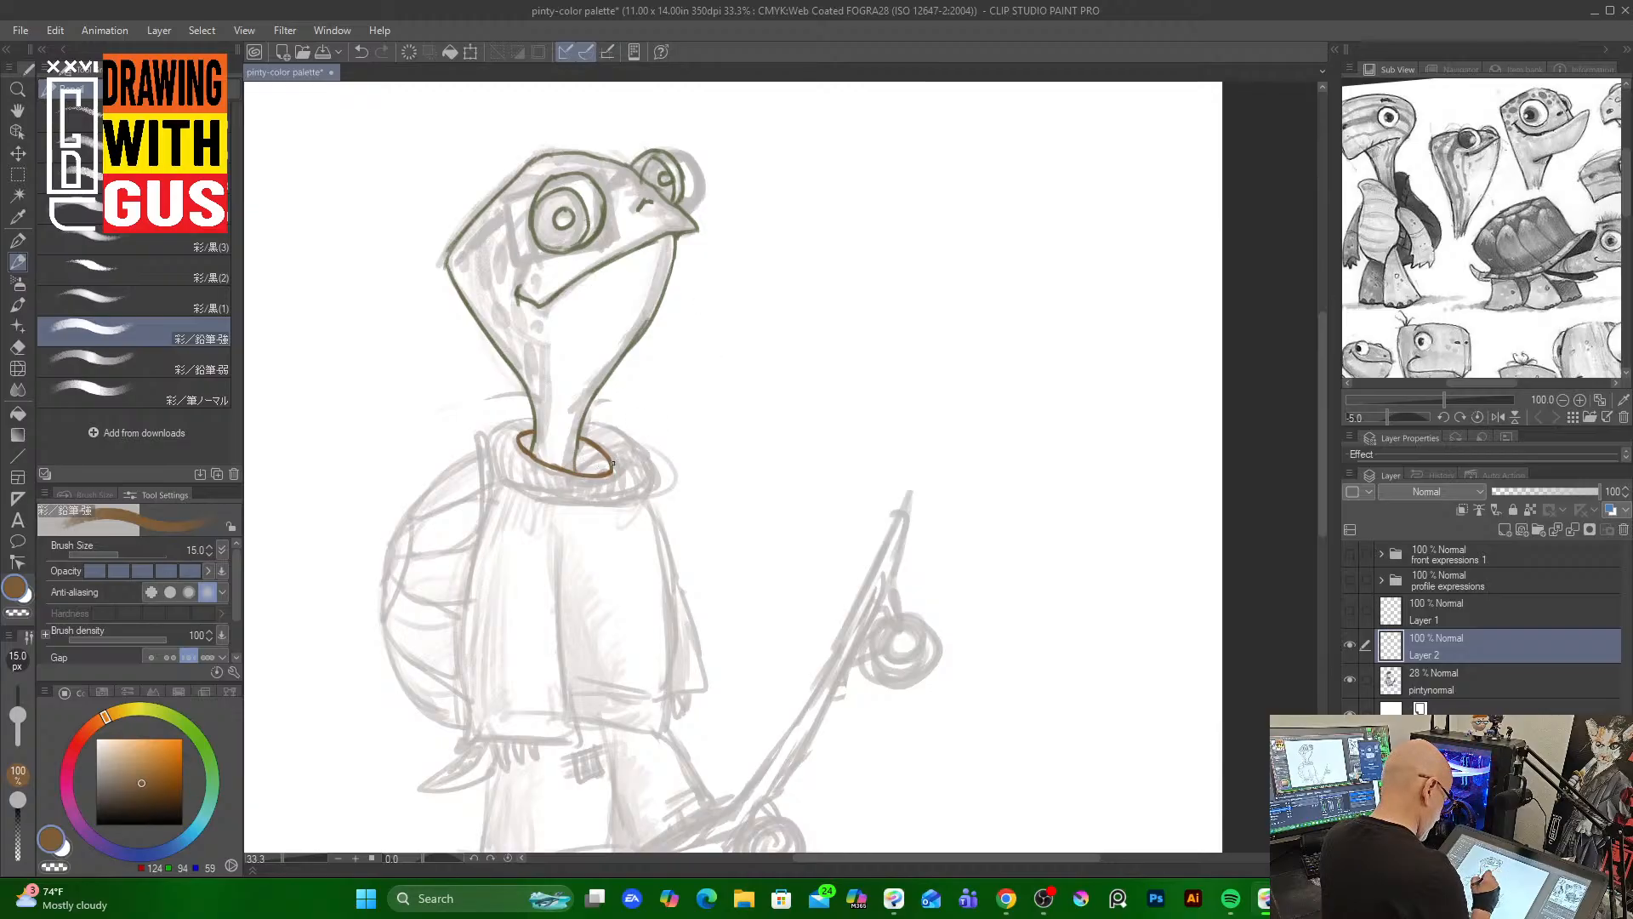
mouse_move(529, 418)
mouse_down()
mouse_move(520, 479)
mouse_move(492, 470)
mouse_move(565, 503)
mouse_move(532, 491)
mouse_move(654, 492)
mouse_up()
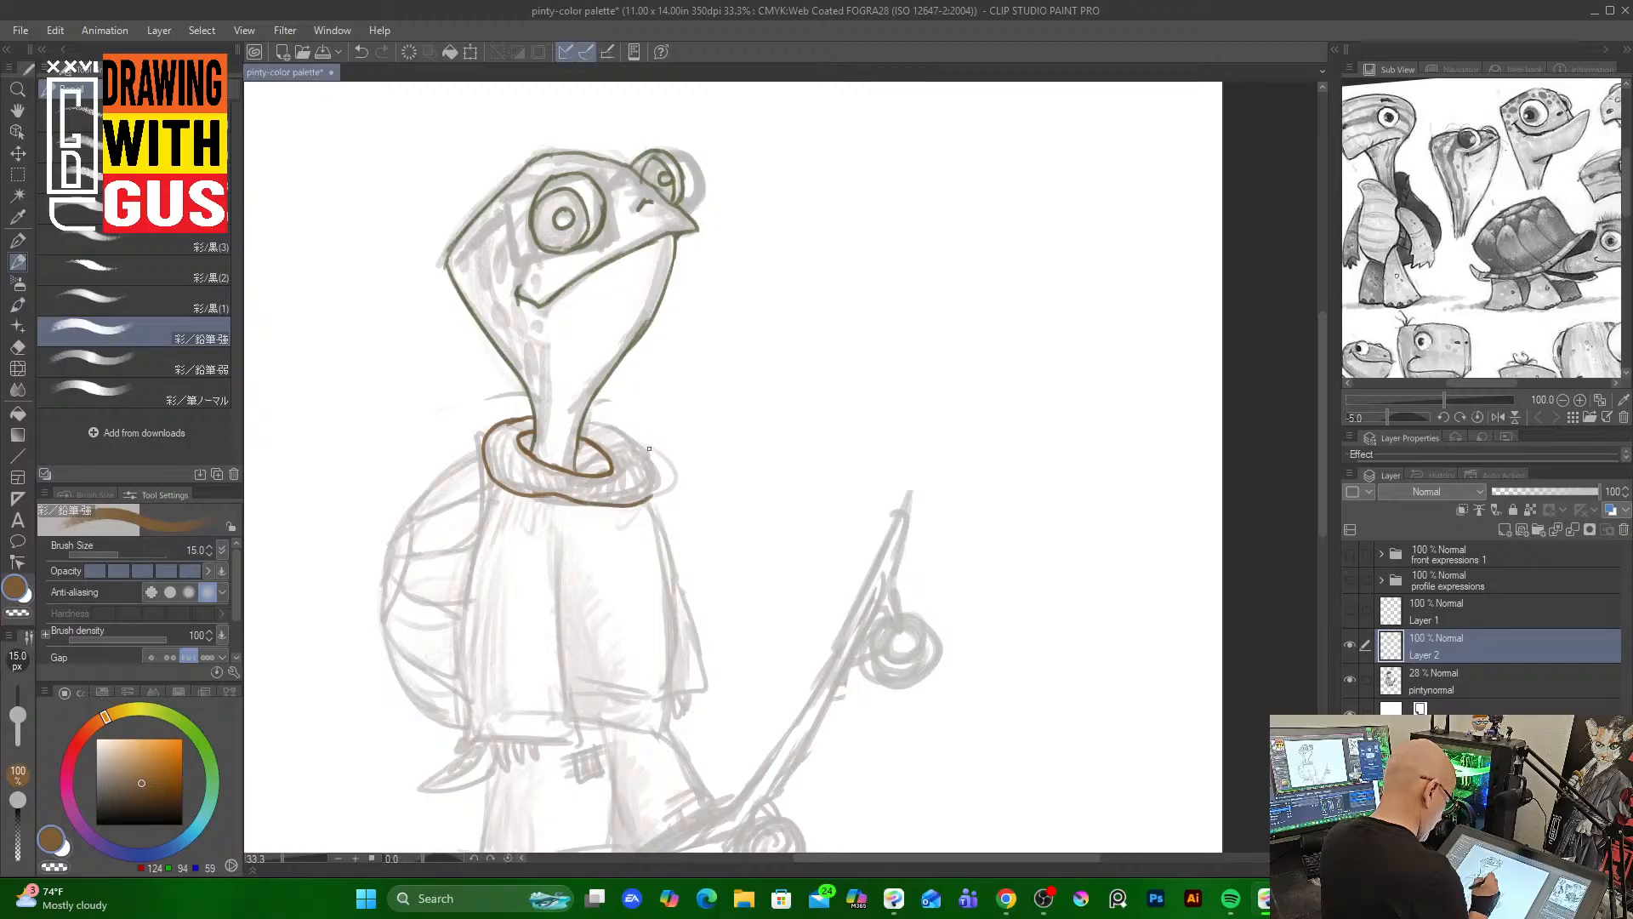
mouse_move(587, 423)
mouse_down()
mouse_move(651, 455)
mouse_move(648, 495)
mouse_up()
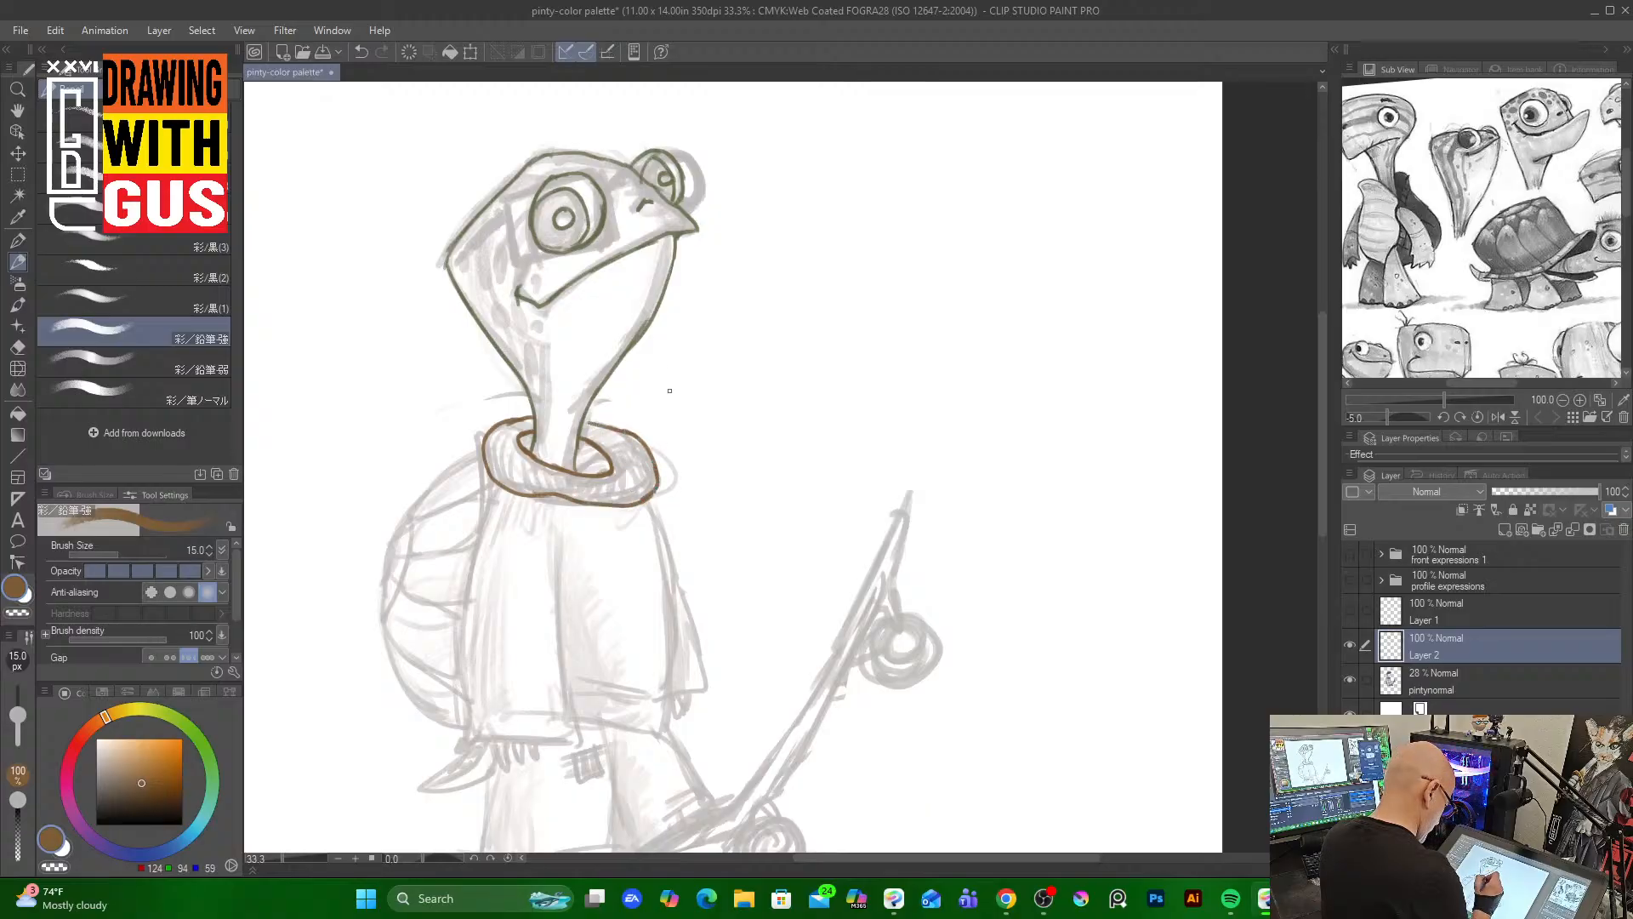
Add short ribbing strokes around the turtleneck collar
drag(513, 440, 500, 484)
mouse_move(516, 451)
mouse_down()
mouse_move(508, 483)
mouse_move(529, 487)
mouse_up()
drag(537, 473, 552, 495)
drag(559, 474, 568, 499)
drag(576, 476, 588, 502)
drag(600, 477, 606, 500)
drag(617, 476, 621, 497)
mouse_move(631, 471)
mouse_down()
mouse_move(627, 493)
mouse_move(614, 446)
mouse_up()
mouse_move(504, 441)
mouse_down()
mouse_move(490, 466)
mouse_move(491, 451)
mouse_up()
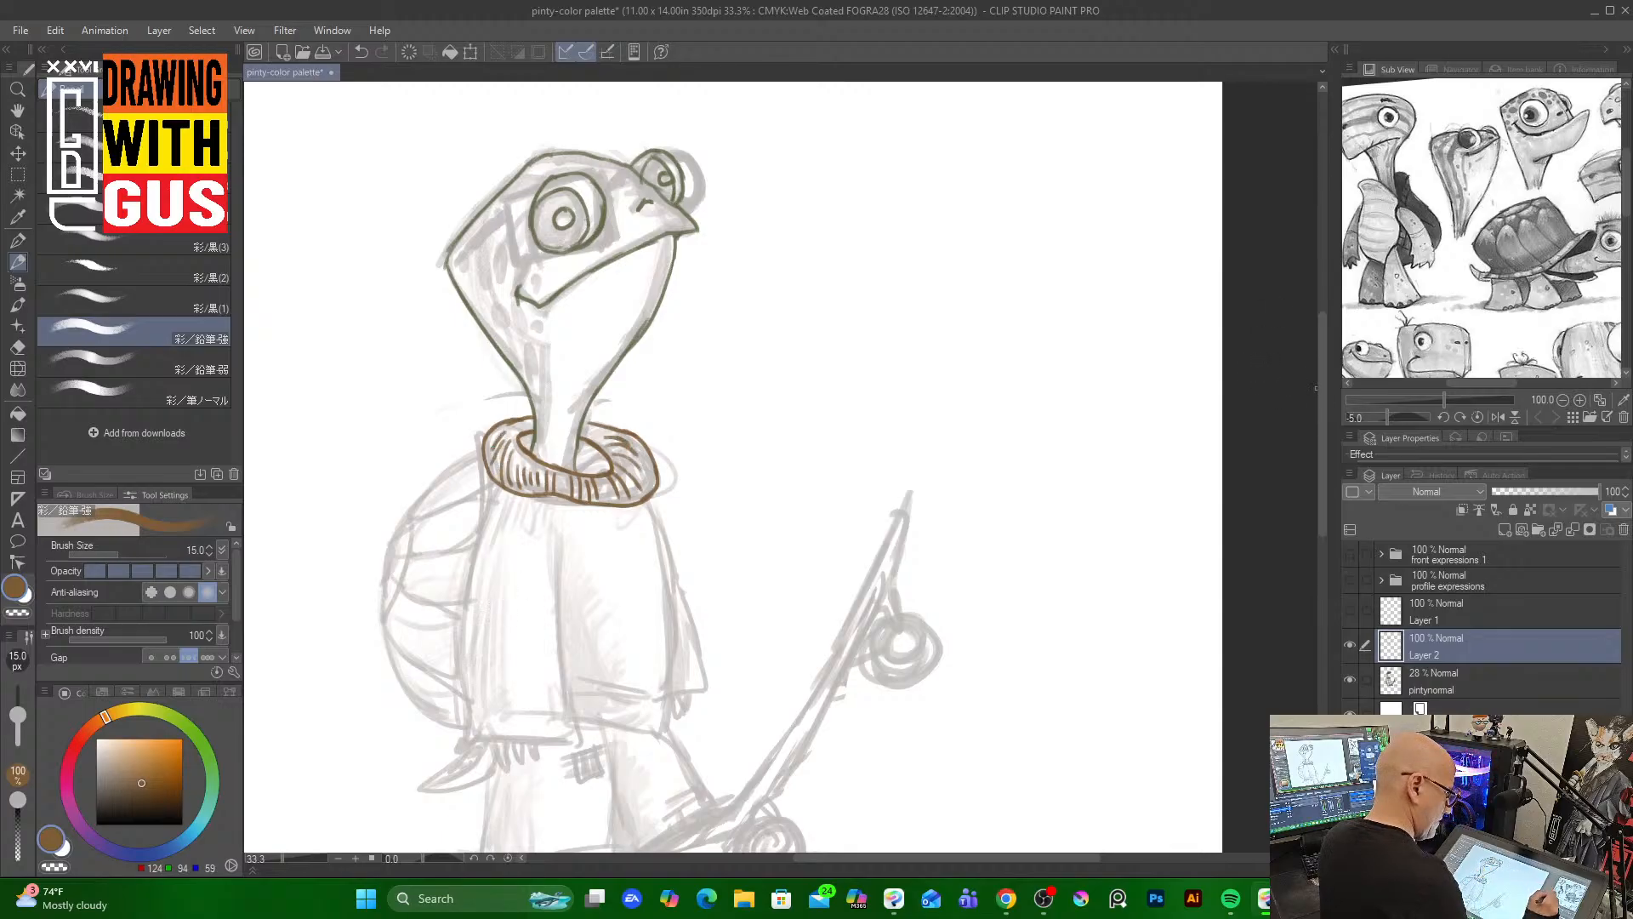
Outline the sweater's body and hem in brown
drag(1321, 393, 1322, 451)
mouse_move(495, 288)
mouse_down()
mouse_move(461, 377)
mouse_move(464, 506)
mouse_move(464, 492)
mouse_move(470, 525)
mouse_move(578, 516)
mouse_up()
drag(559, 336, 574, 519)
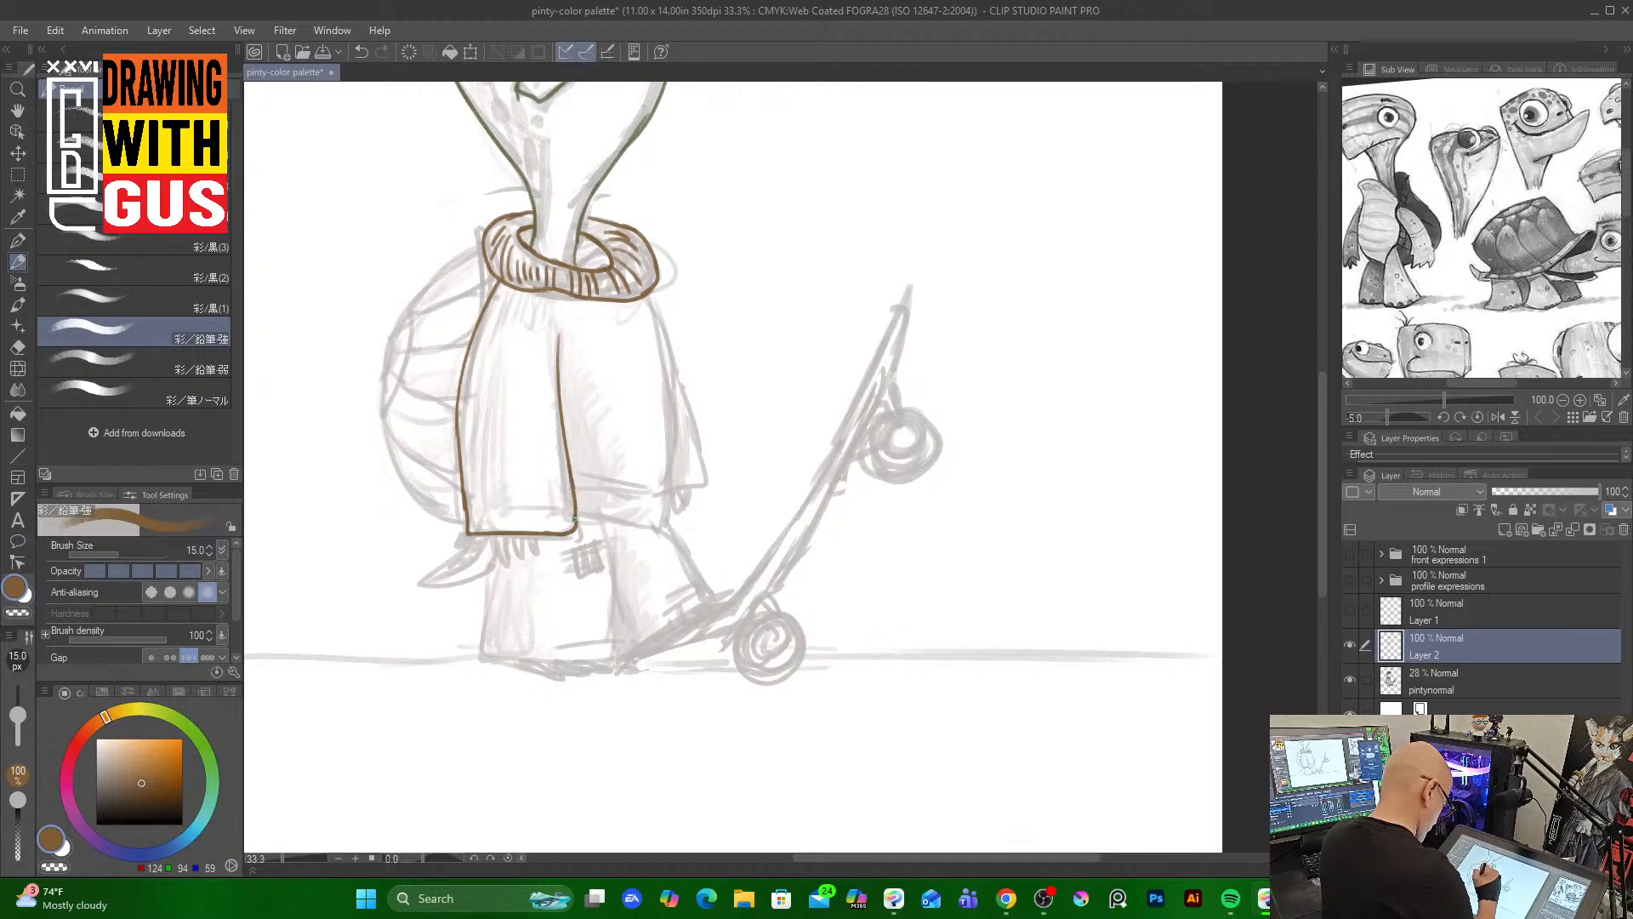
drag(653, 309, 671, 467)
drag(670, 403, 665, 527)
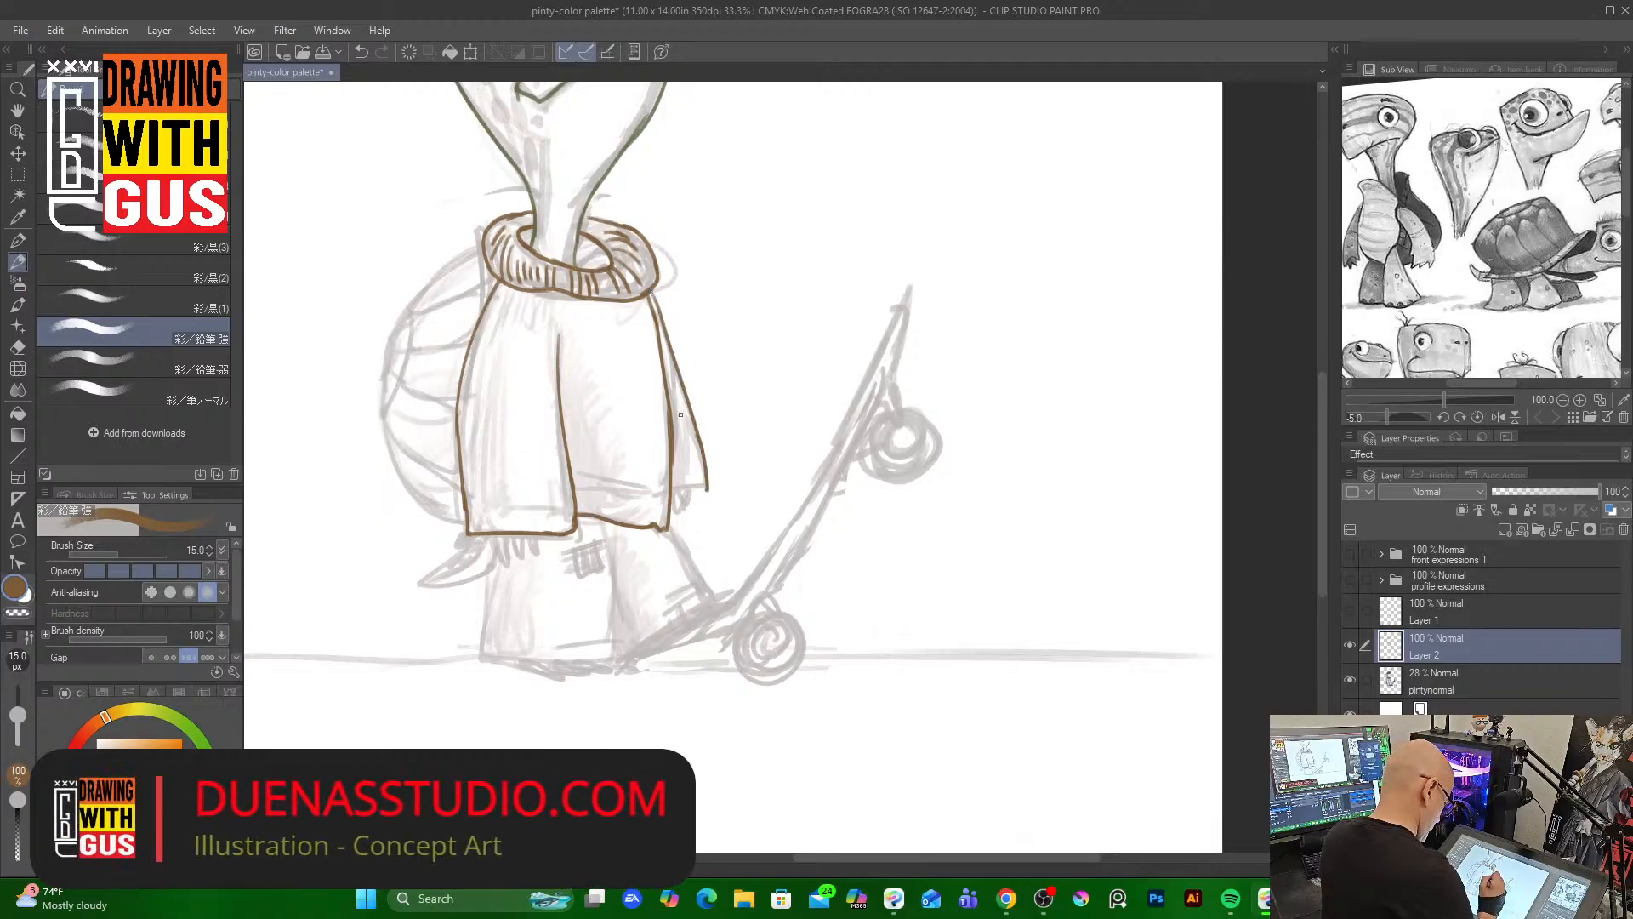
mouse_move(671, 515)
mouse_down()
mouse_move(704, 473)
mouse_move(682, 514)
mouse_up()
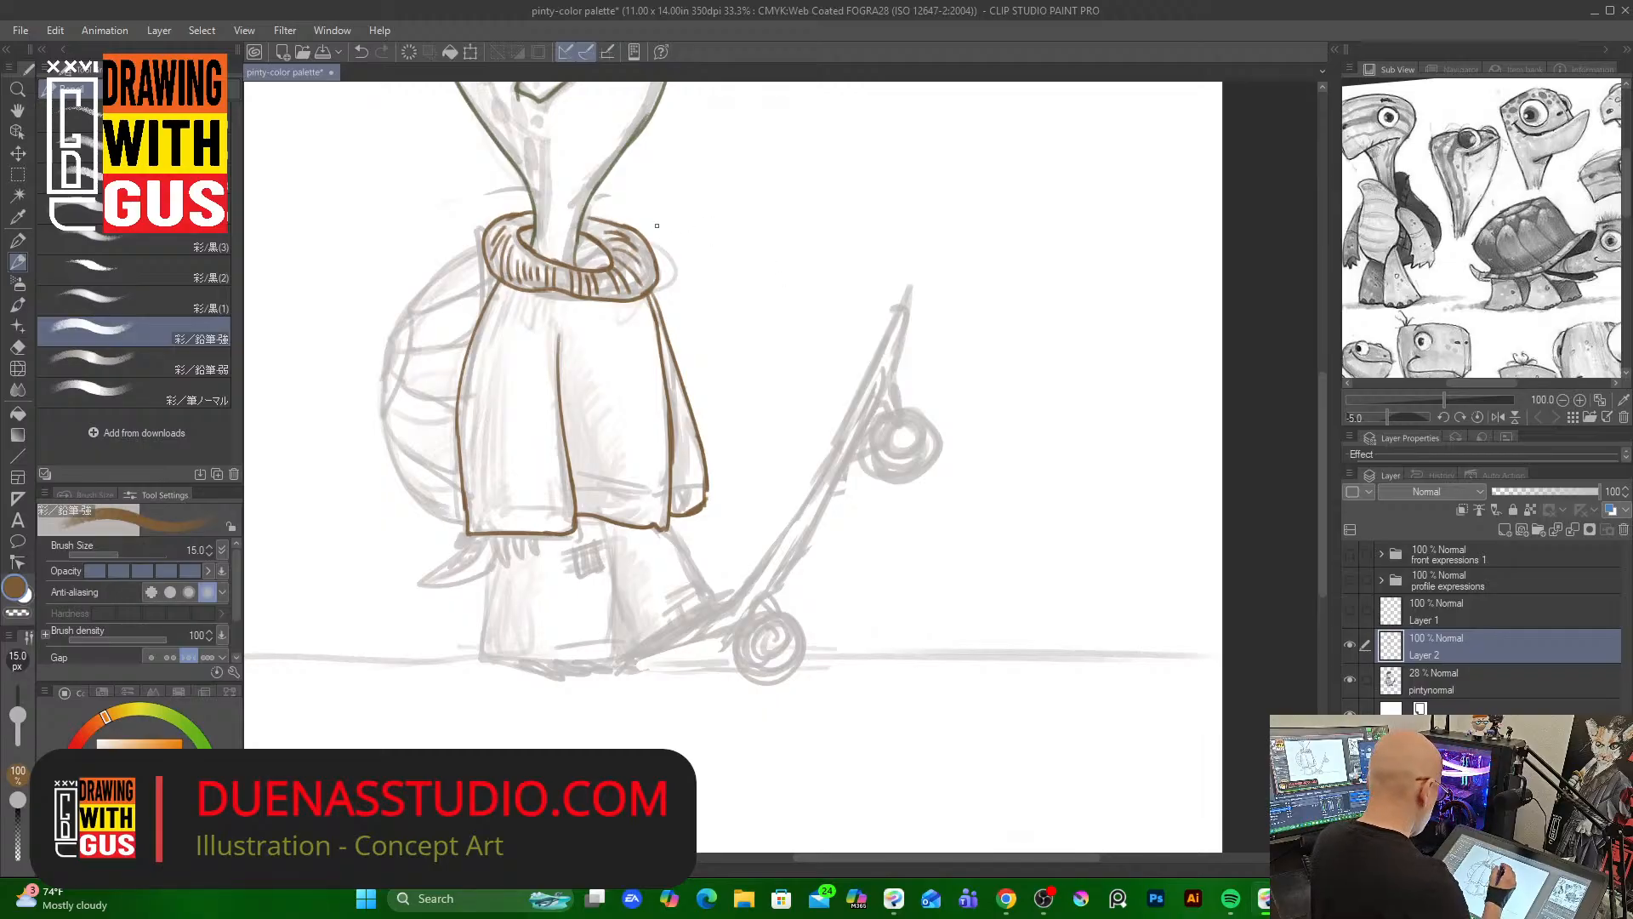
Pick a dark color and draw the claws poking out below the sweater hem
alt+click(637, 132)
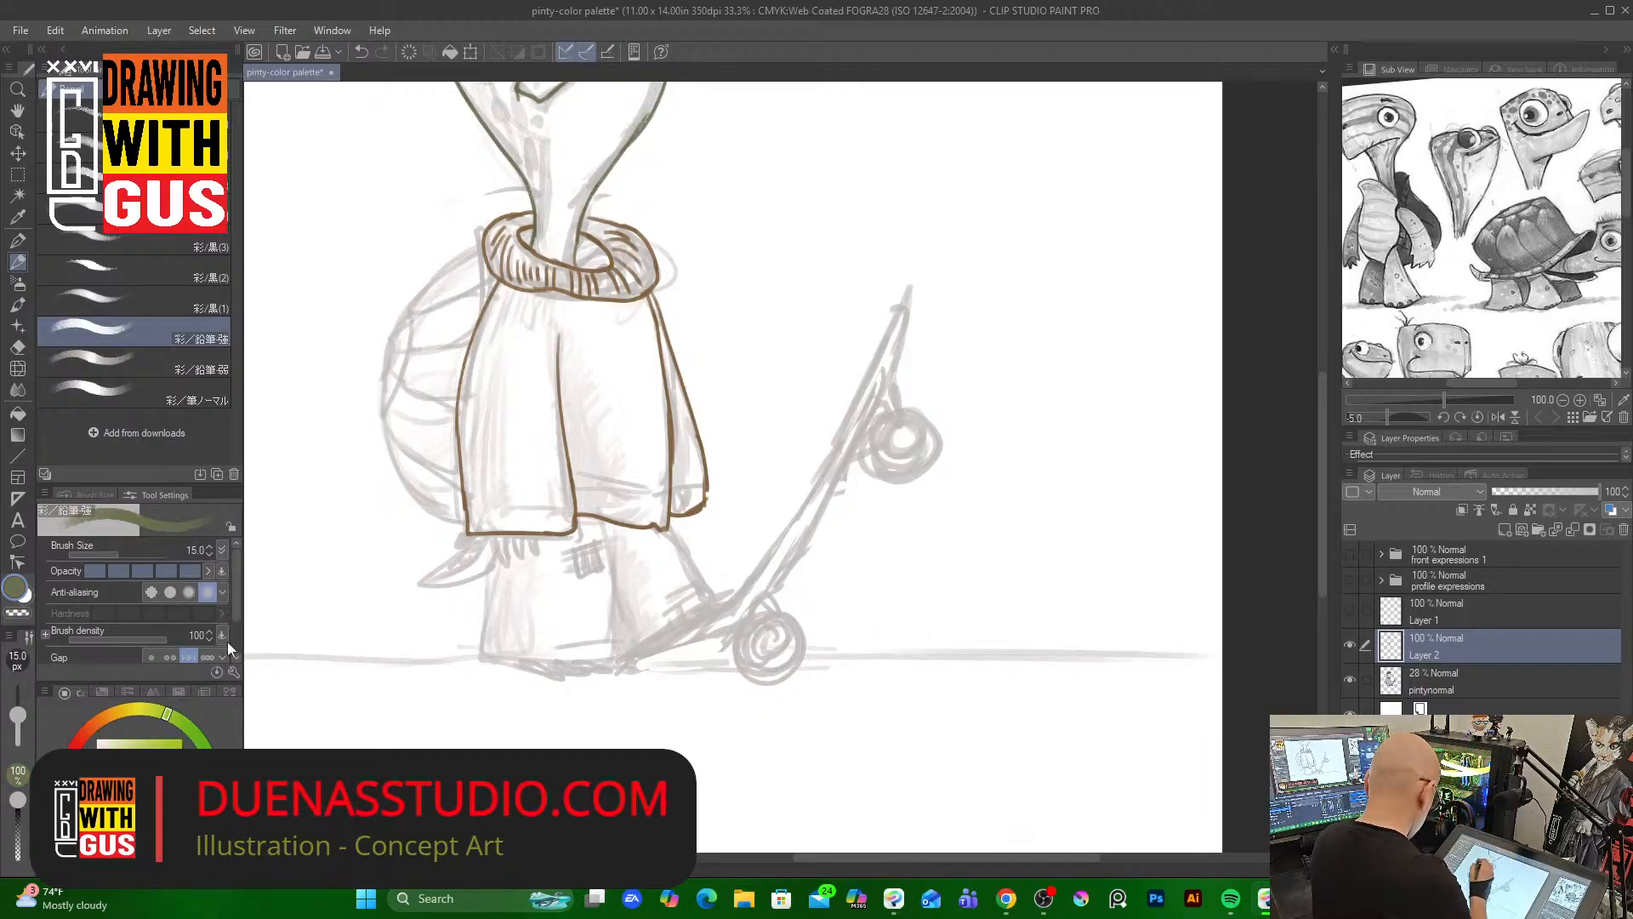
click(136, 796)
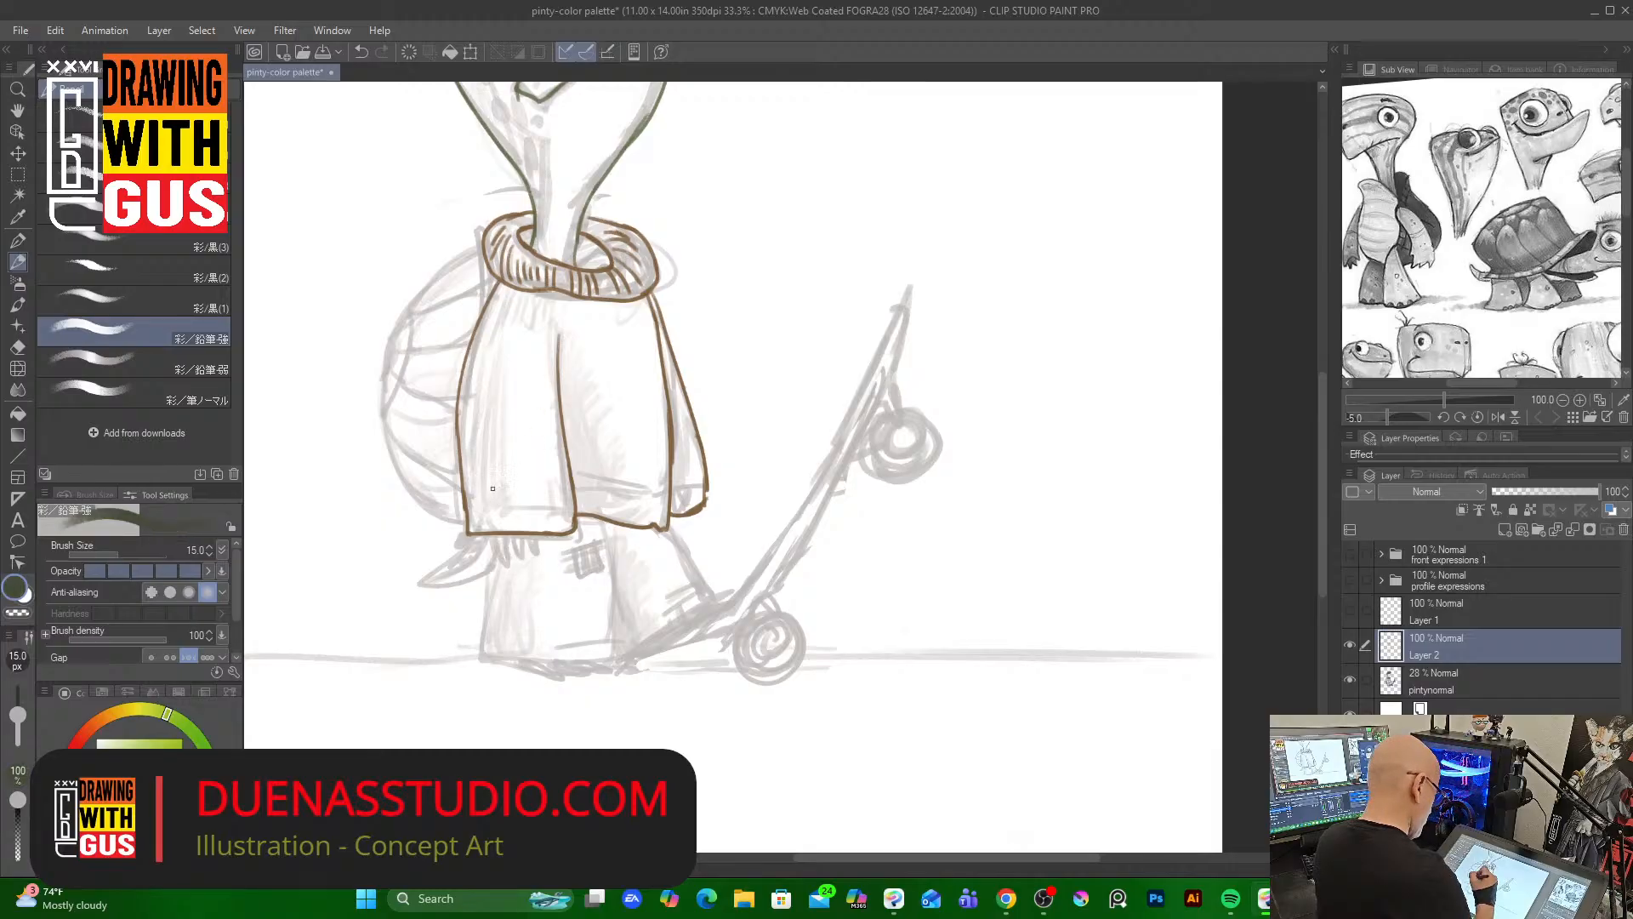
drag(496, 534, 513, 563)
mouse_move(521, 532)
mouse_down()
mouse_move(517, 561)
mouse_move(533, 558)
mouse_up()
mouse_move(687, 513)
mouse_down()
mouse_move(681, 539)
mouse_move(669, 527)
mouse_up()
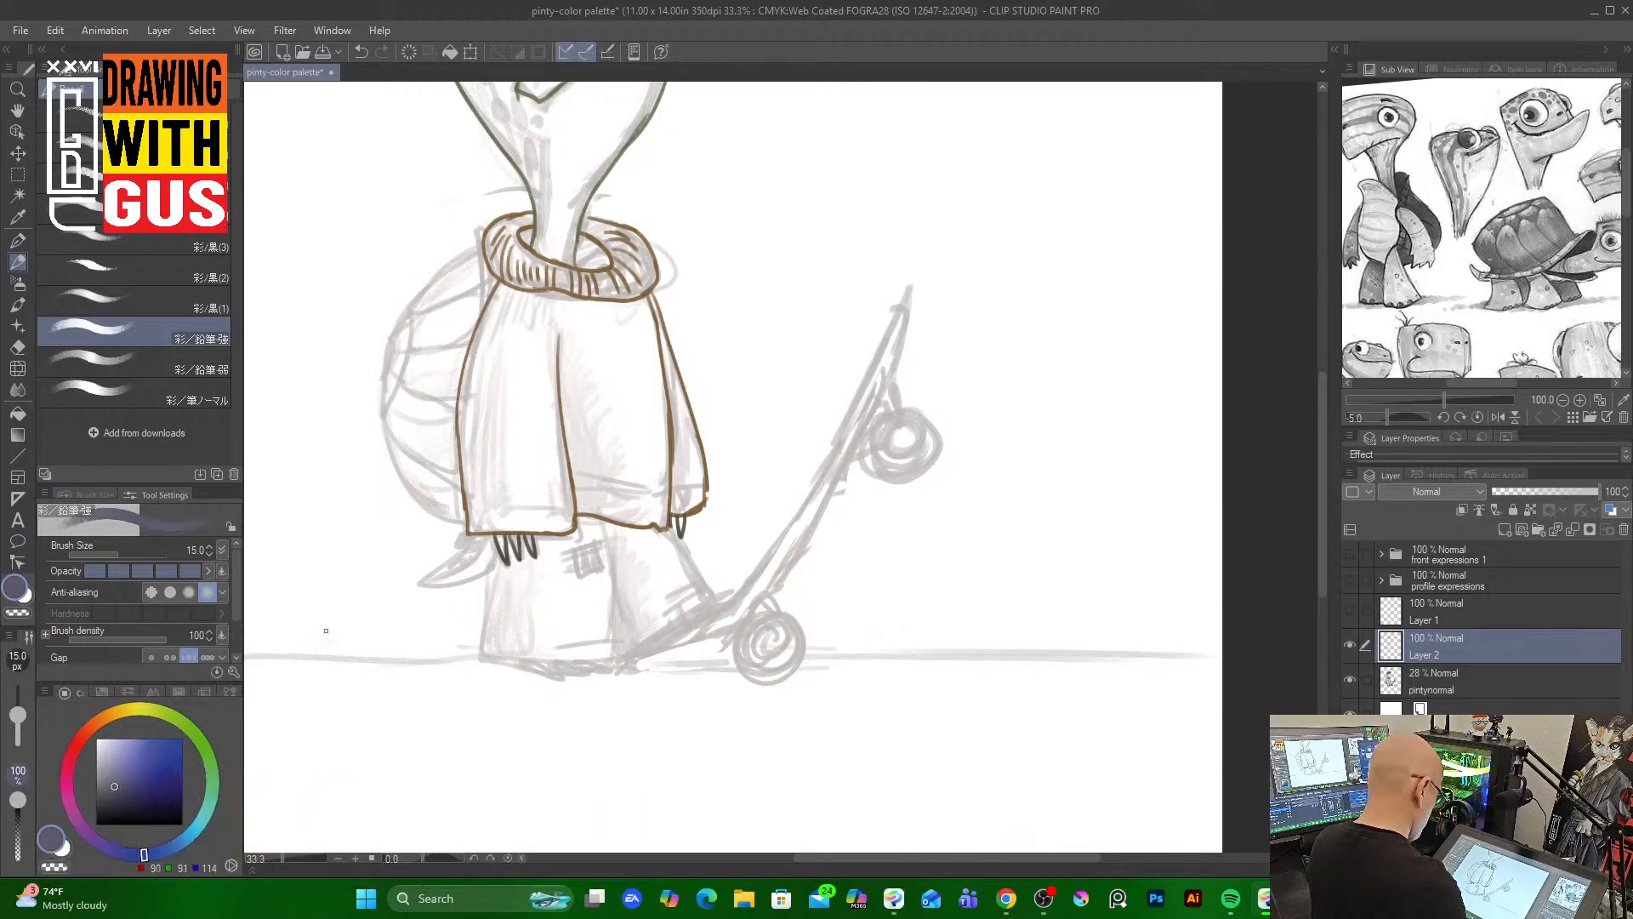
Outline the pants in dark blue and add hatch marks for patches
mouse_move(494, 535)
mouse_down()
mouse_move(484, 656)
mouse_move(614, 657)
mouse_move(590, 657)
mouse_move(612, 657)
mouse_move(613, 633)
mouse_move(566, 644)
mouse_move(606, 633)
mouse_up()
mouse_move(608, 529)
mouse_down()
mouse_move(615, 661)
mouse_move(716, 599)
mouse_up()
mouse_move(665, 527)
mouse_down()
mouse_move(713, 603)
mouse_move(695, 594)
mouse_move(706, 588)
mouse_up()
drag(676, 592, 695, 584)
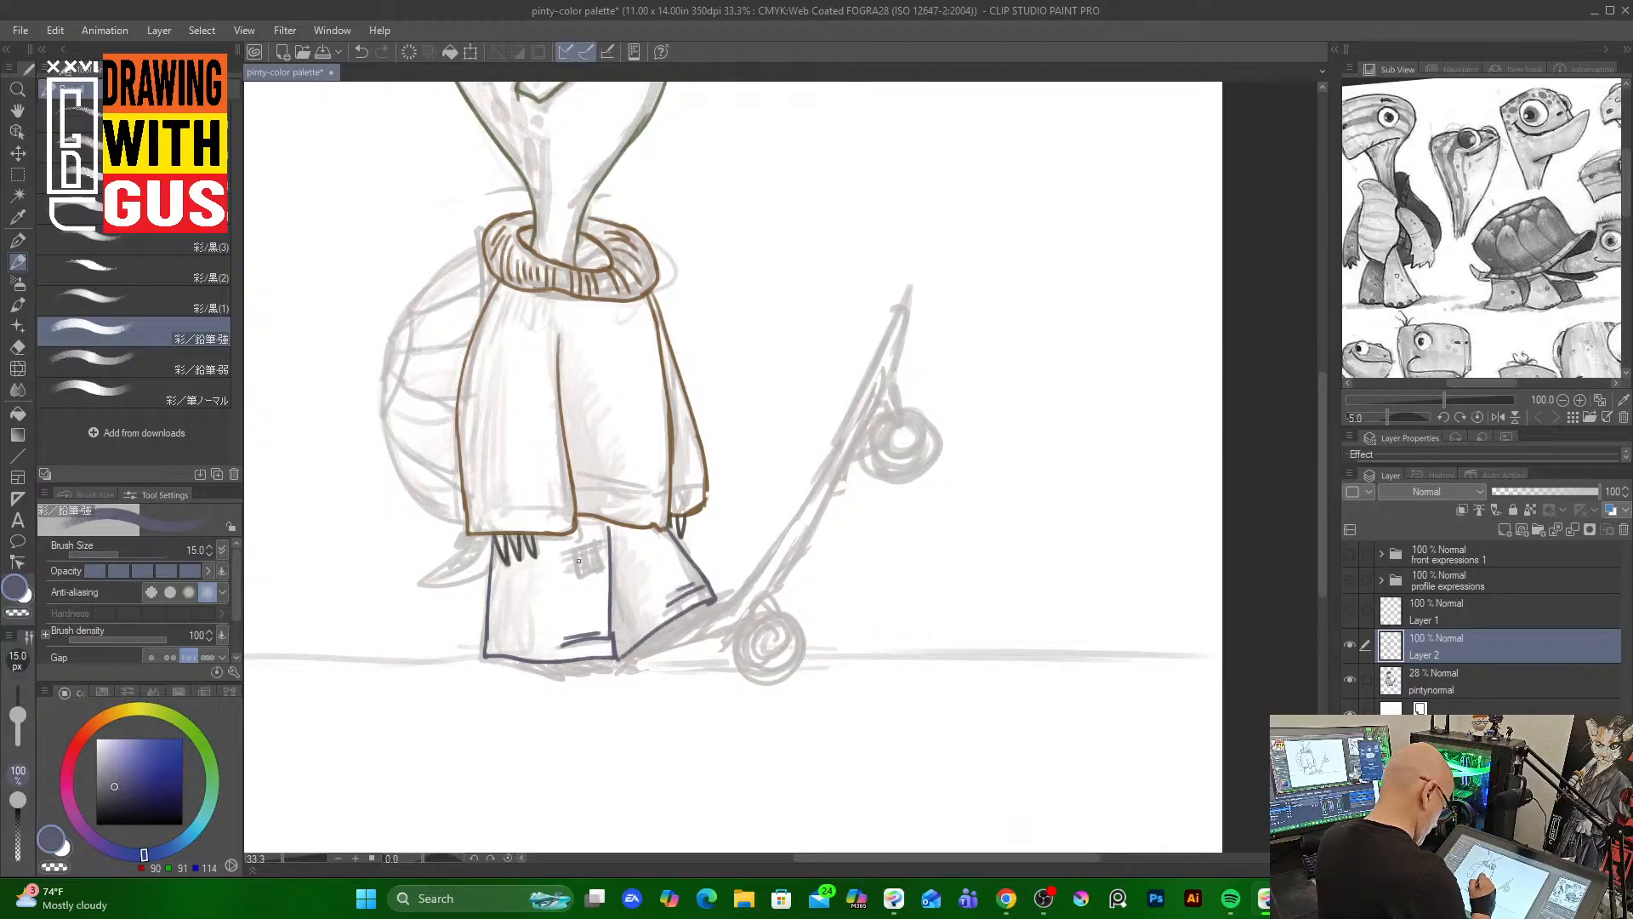
drag(575, 549, 587, 582)
mouse_move(598, 539)
mouse_down()
mouse_move(593, 575)
mouse_move(575, 563)
mouse_move(602, 553)
mouse_move(675, 585)
mouse_up()
drag(676, 571, 663, 583)
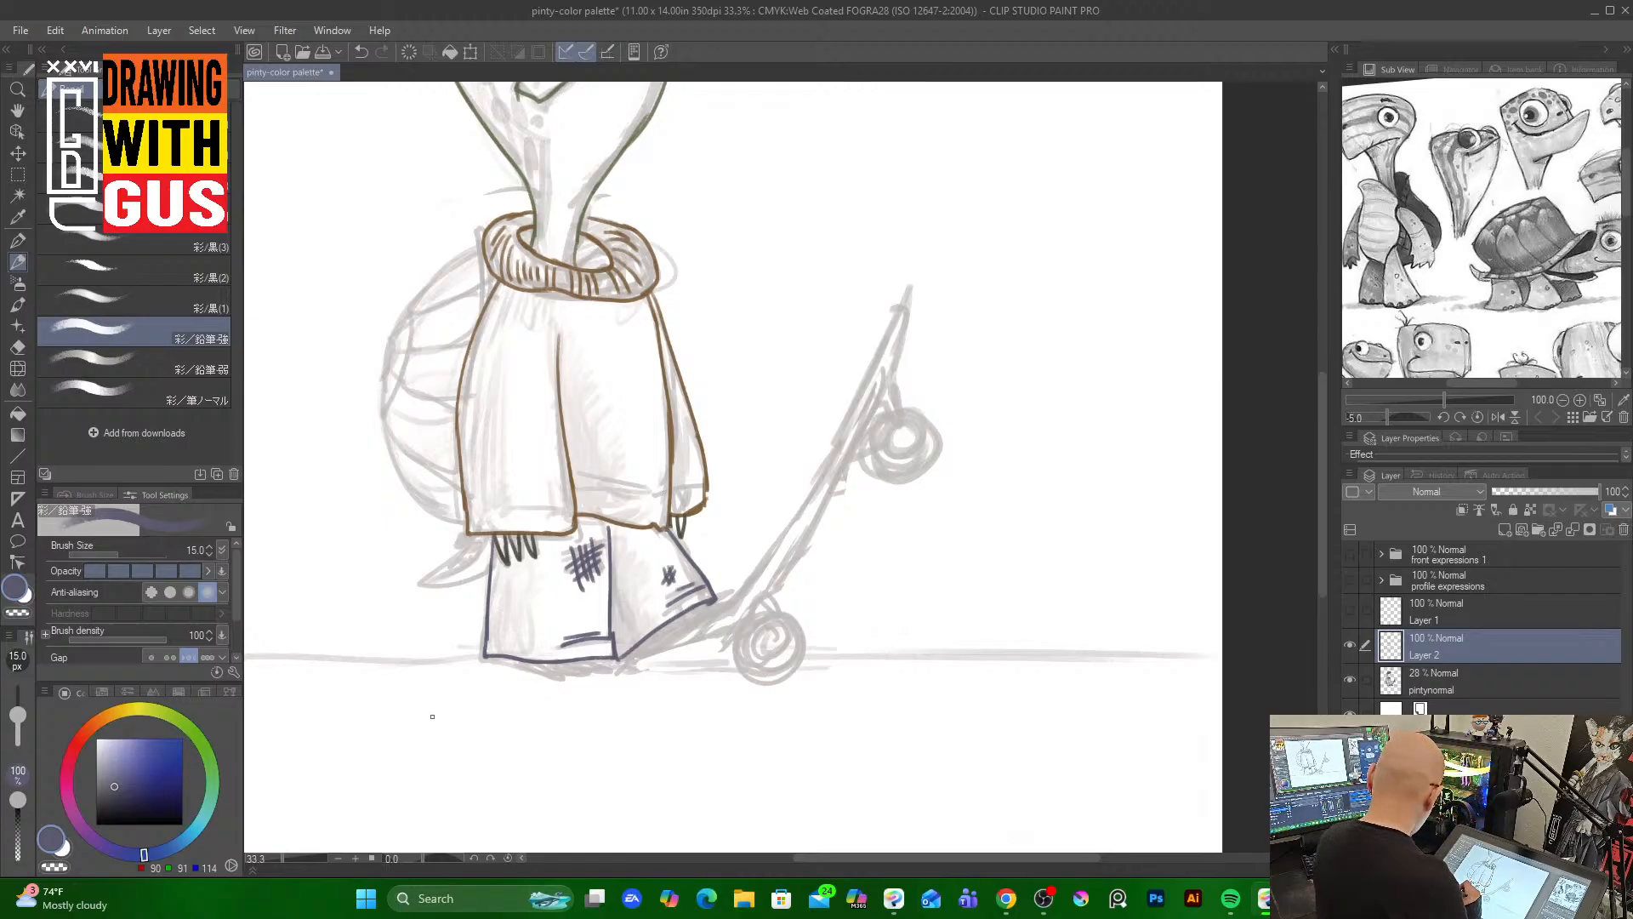
Pick a dark brown and outline the turtle shell behind the sweater
click(107, 717)
drag(163, 786, 149, 793)
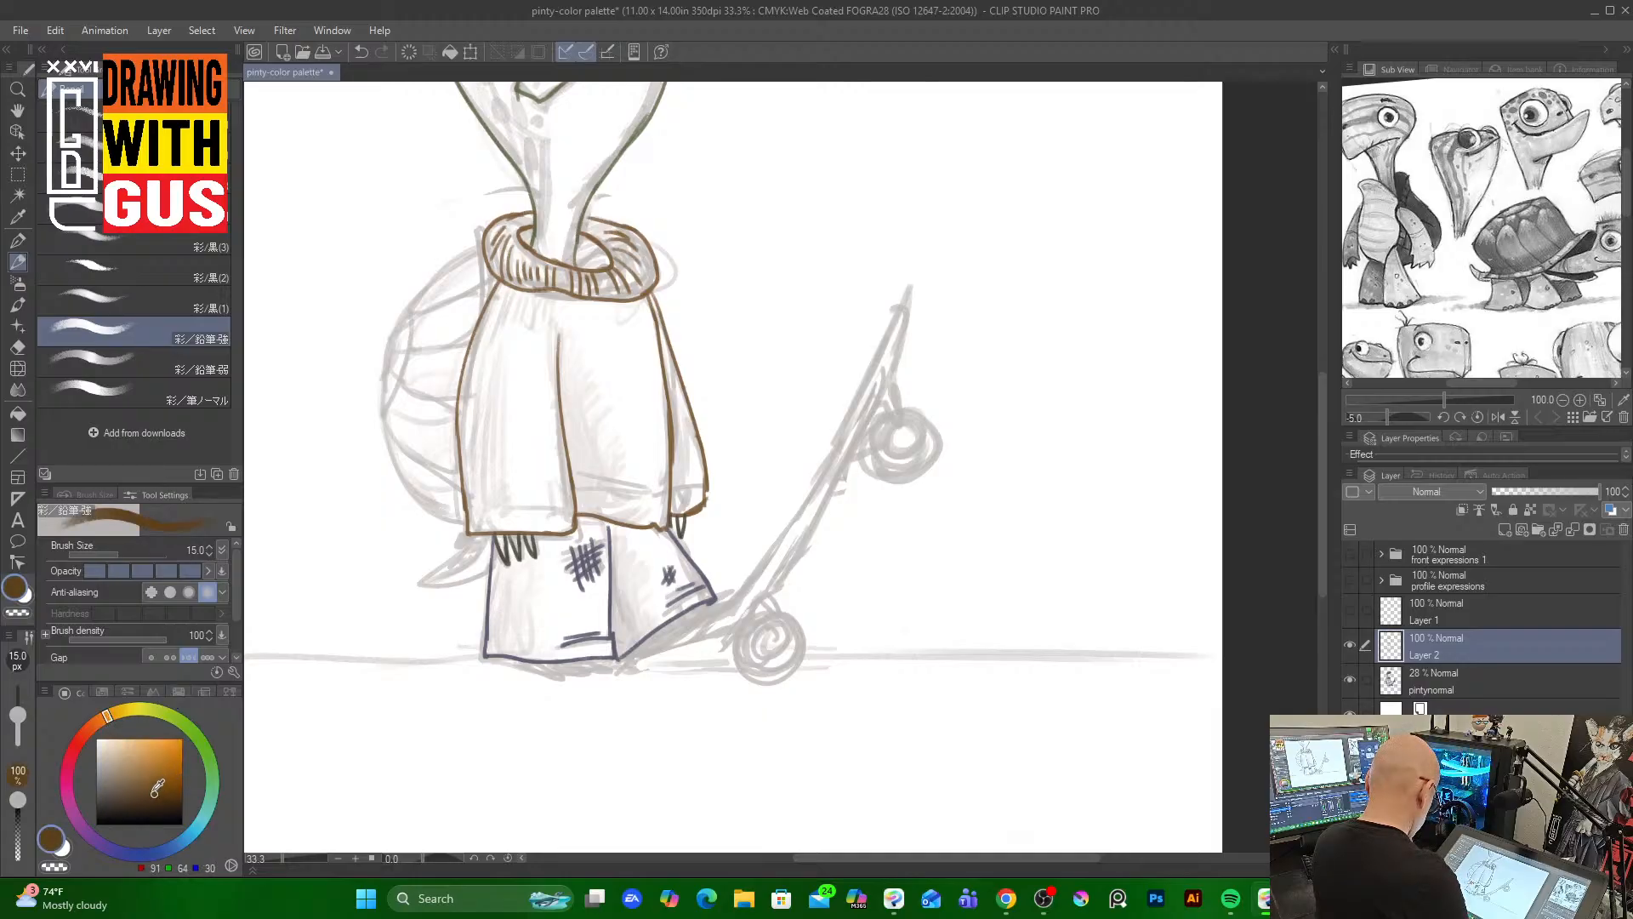
mouse_move(487, 227)
mouse_down()
mouse_move(485, 312)
mouse_move(448, 270)
mouse_move(384, 361)
mouse_move(398, 481)
mouse_move(466, 529)
mouse_up()
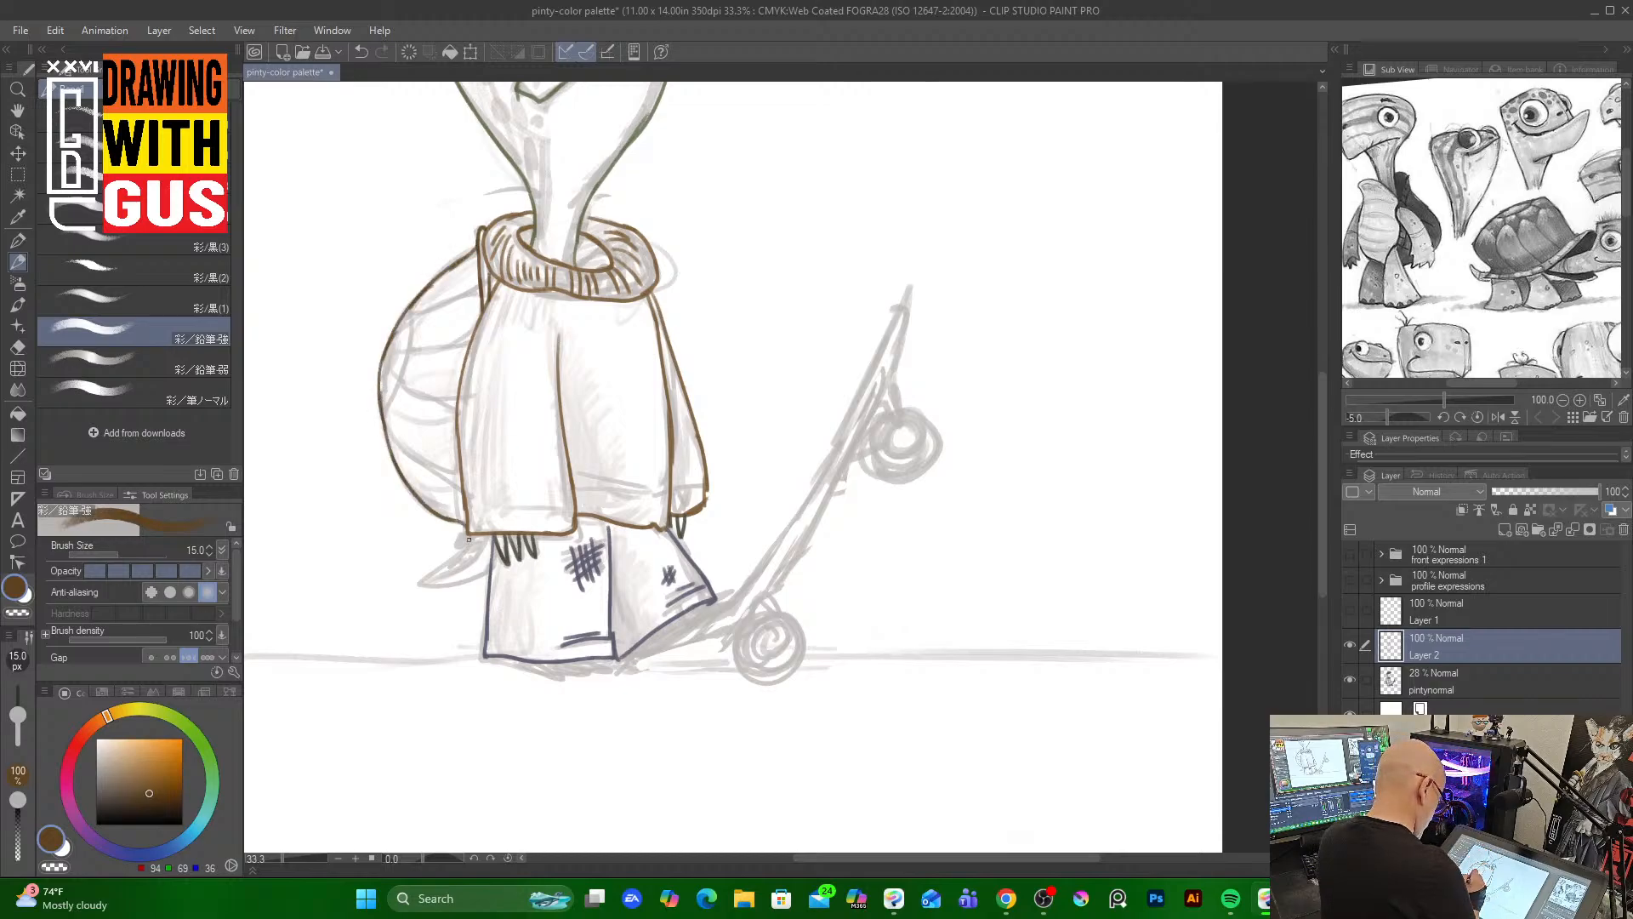
Sample the head's green and draw the tail below the shell
alt+click(627, 148)
mouse_move(470, 536)
mouse_down()
mouse_move(418, 586)
mouse_move(476, 585)
mouse_up()
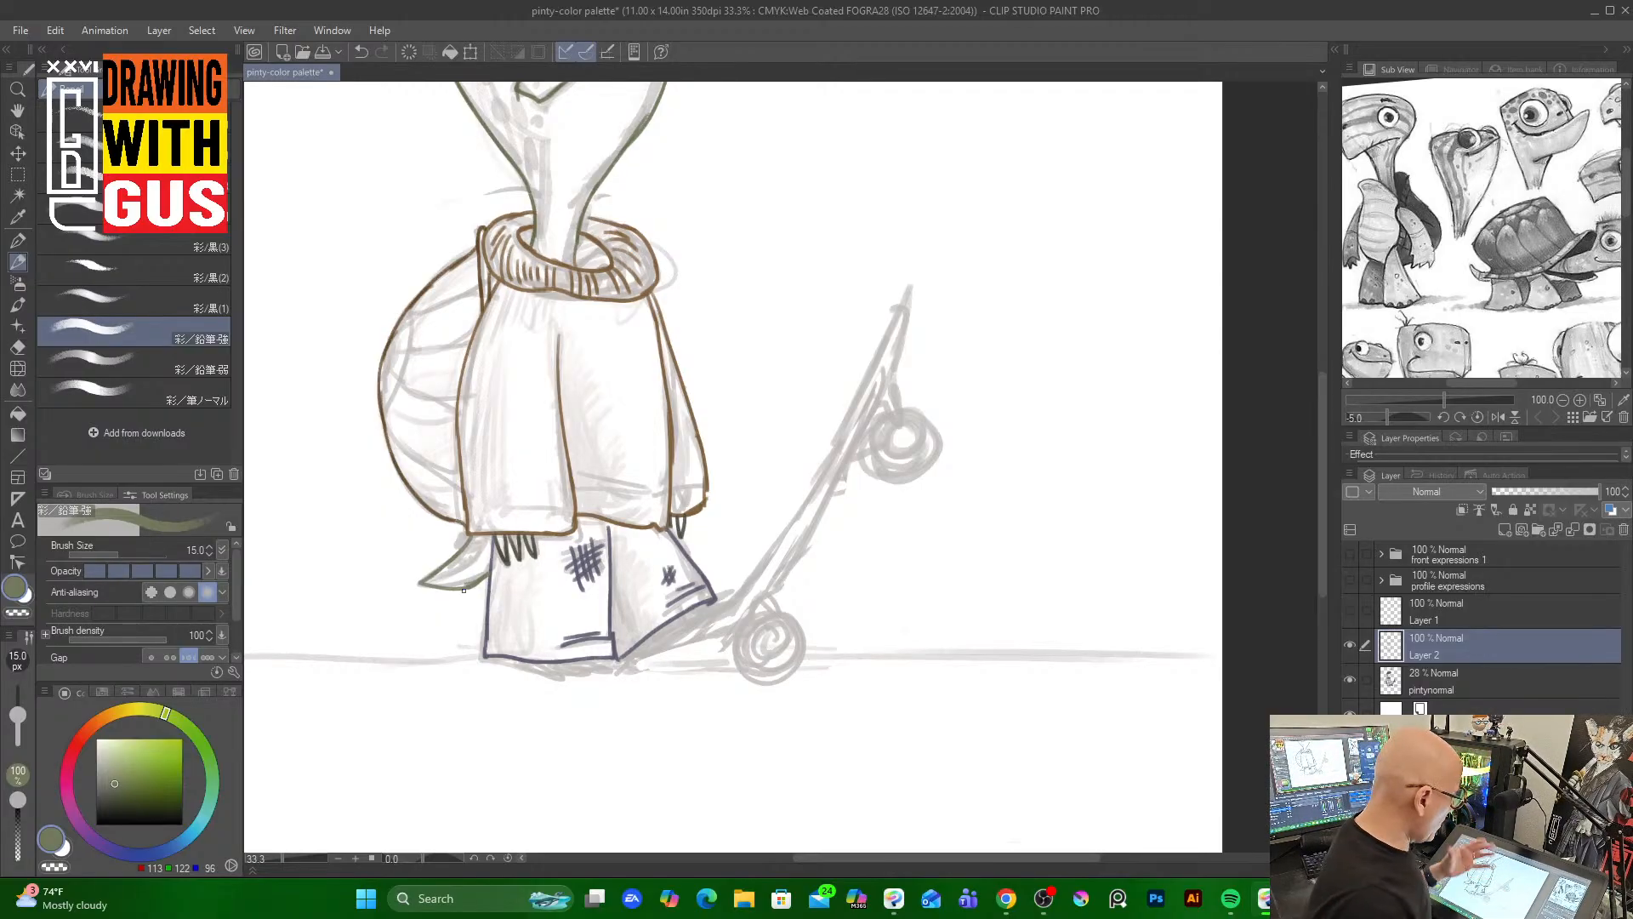
Draw the curved segment lines across the shell
drag(1323, 527, 1318, 469)
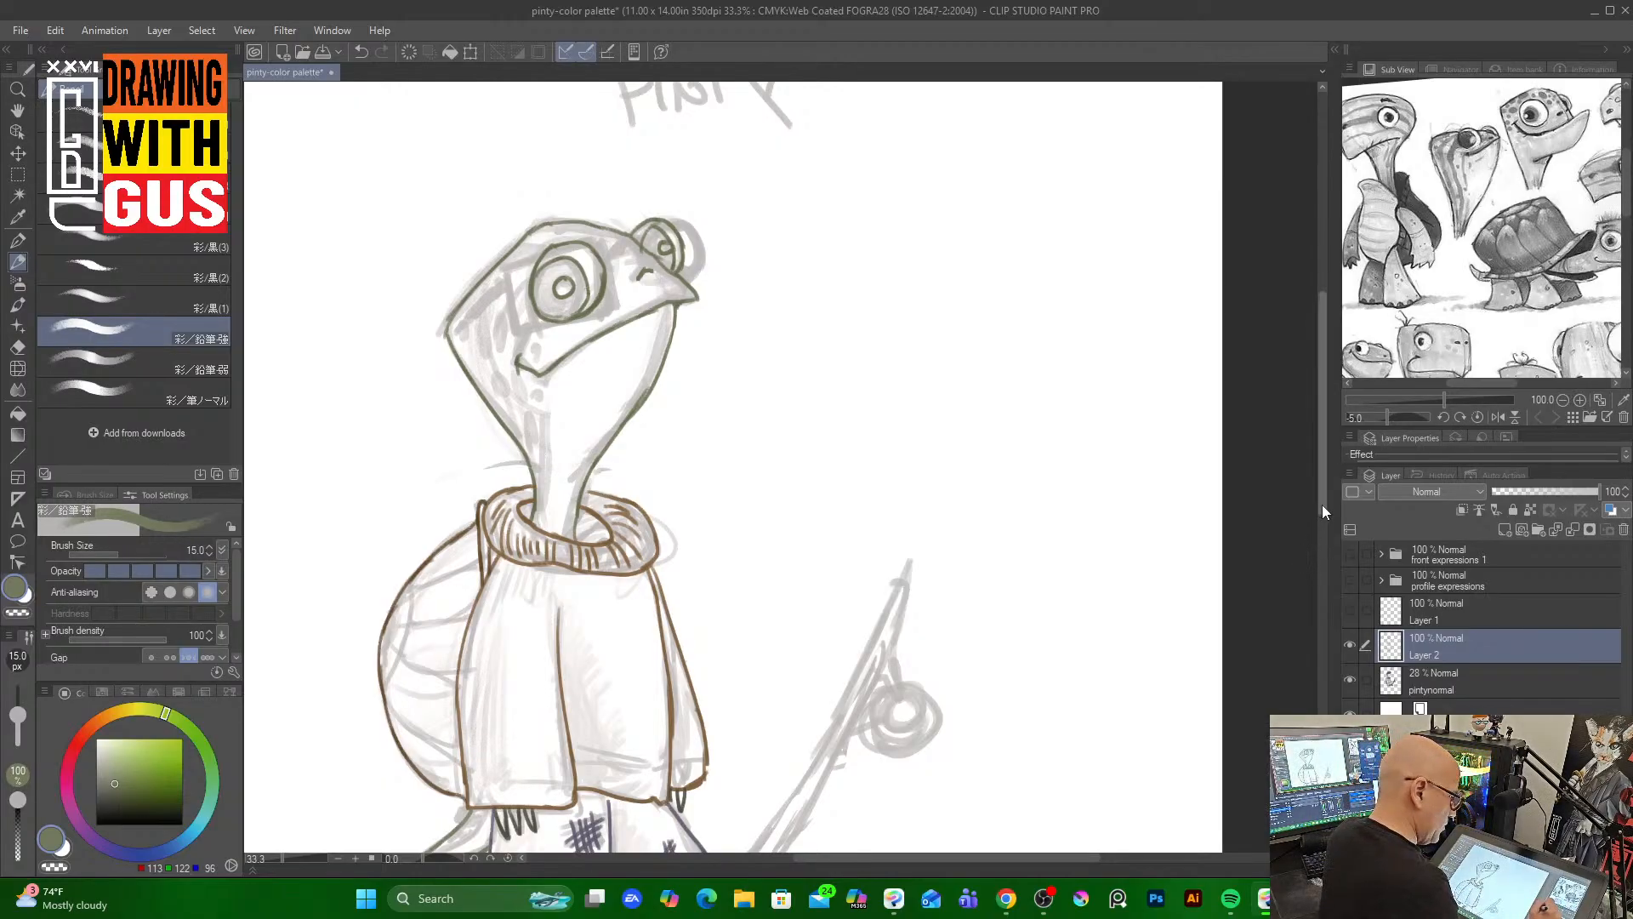
drag(1321, 504, 1310, 620)
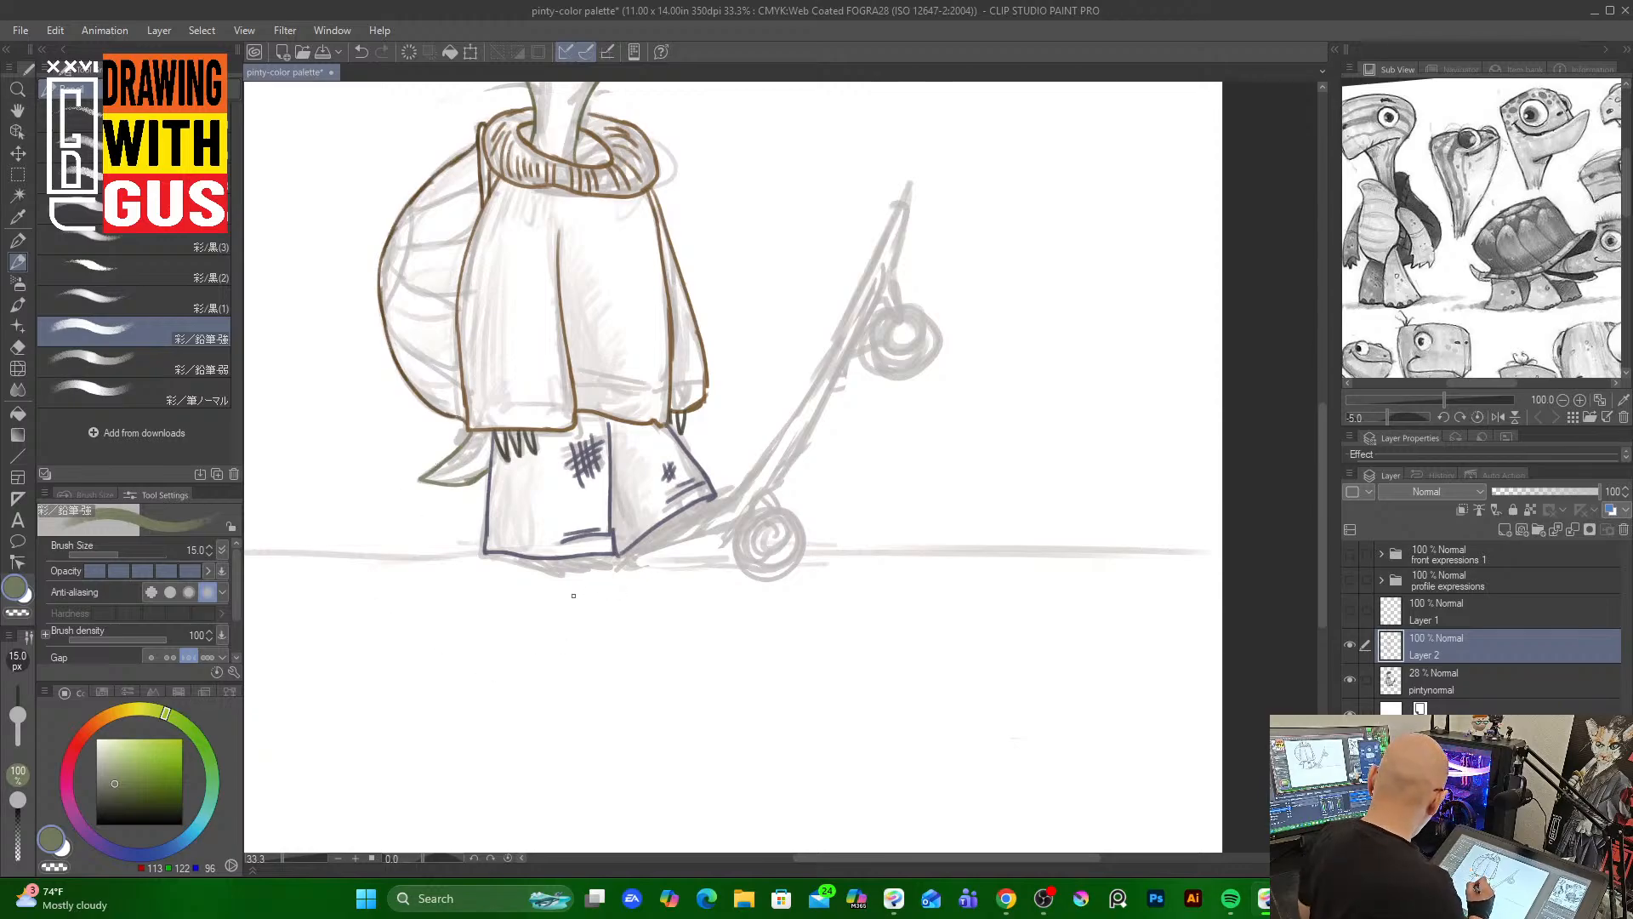
drag(412, 205, 384, 300)
mouse_move(393, 230)
mouse_down()
mouse_move(378, 276)
mouse_move(445, 300)
mouse_move(459, 367)
mouse_up()
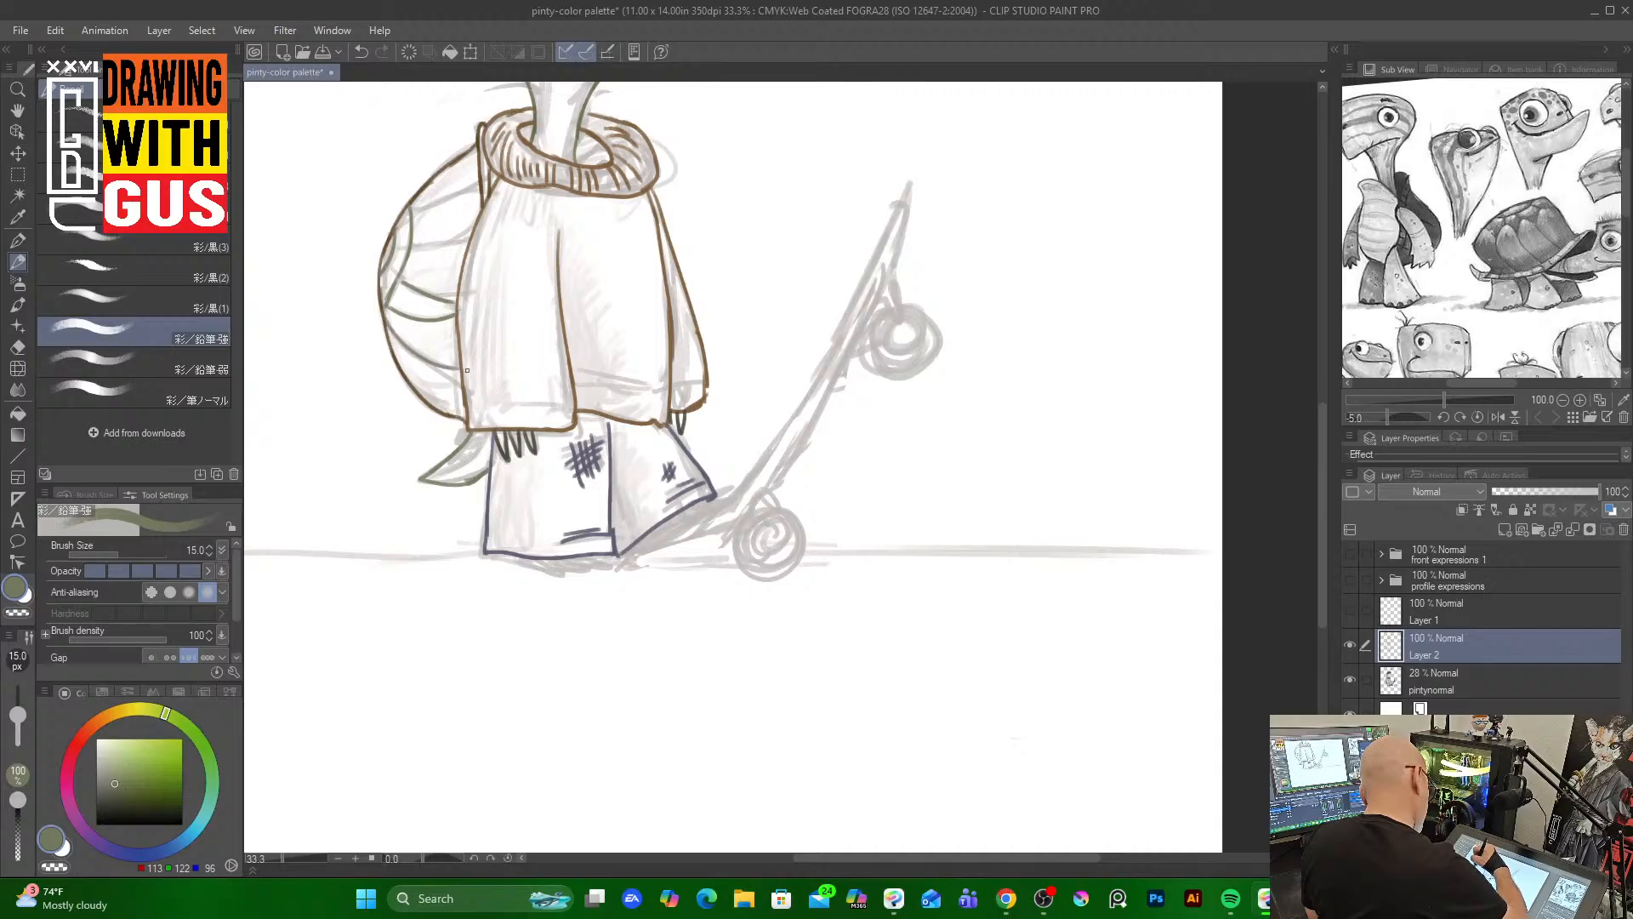
mouse_move(410, 252)
mouse_down()
mouse_move(461, 241)
mouse_move(425, 209)
mouse_move(482, 187)
mouse_up()
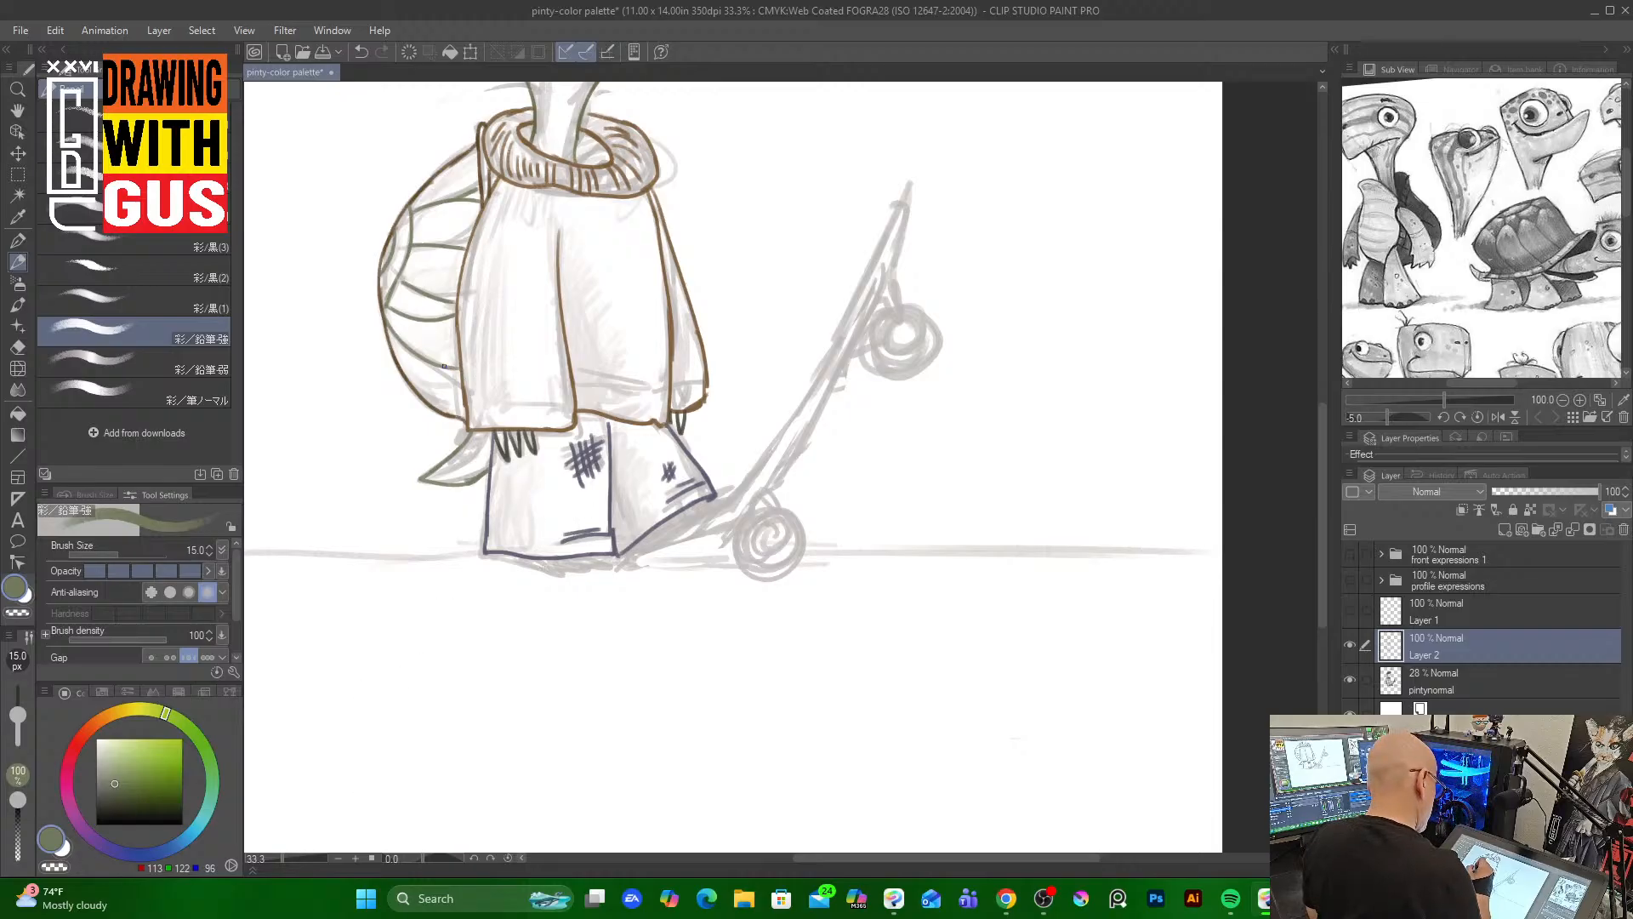
Sample the shell's muted green and draw the foot outline beneath the pants near the skateboard
alt+click(457, 375)
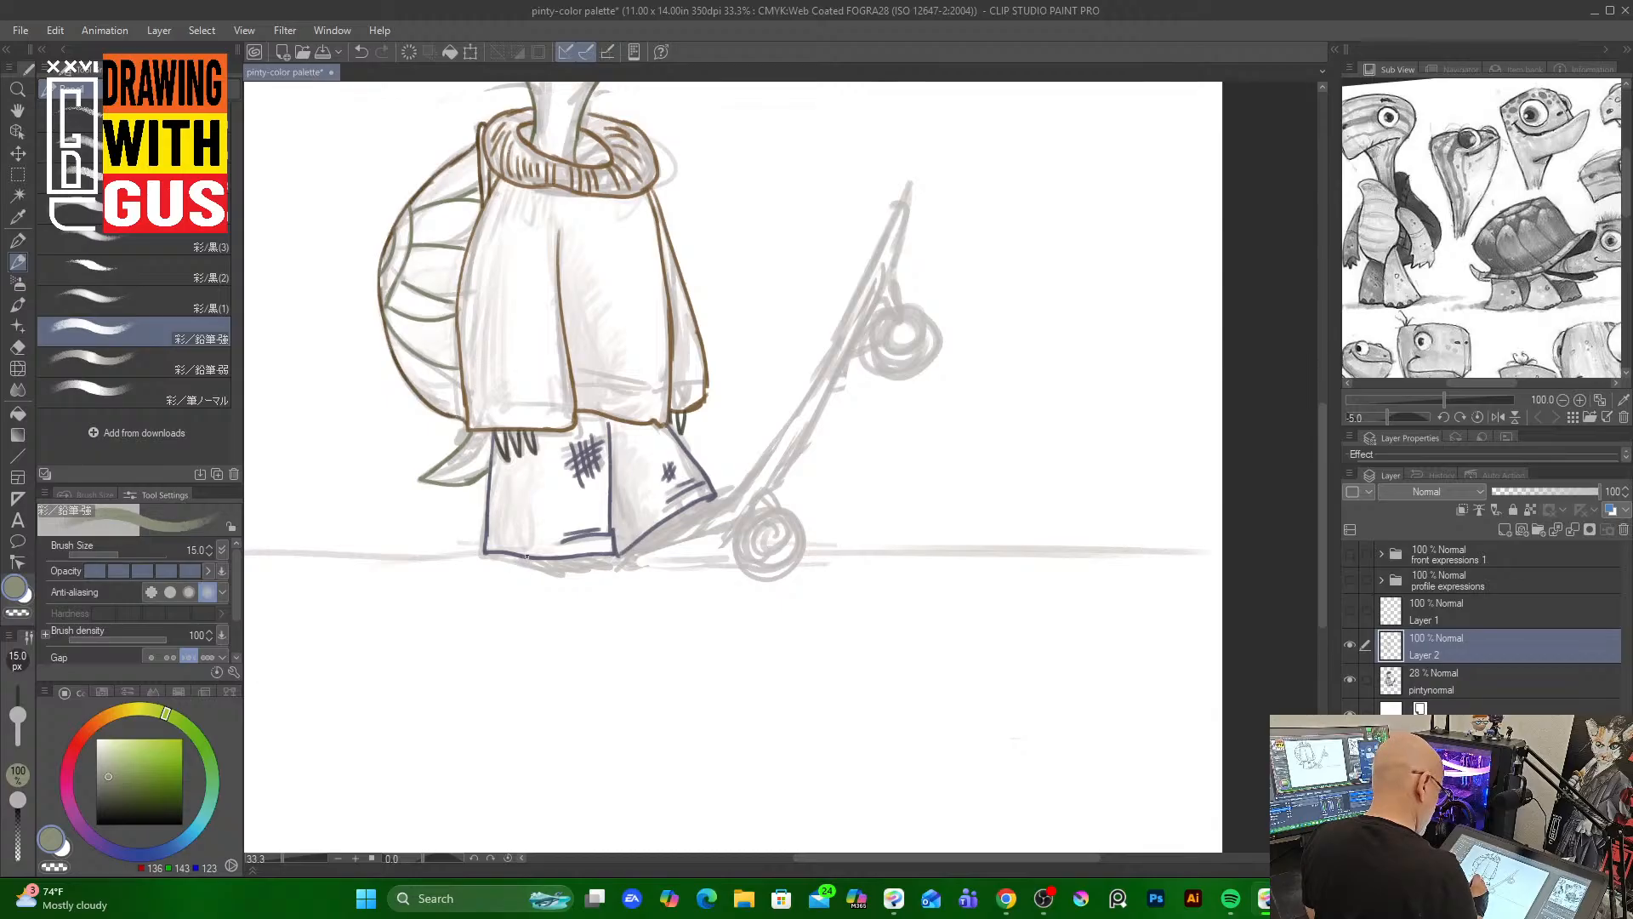
mouse_move(525, 557)
mouse_down()
mouse_move(611, 573)
mouse_move(591, 558)
mouse_move(653, 543)
mouse_move(635, 550)
mouse_move(732, 489)
mouse_up()
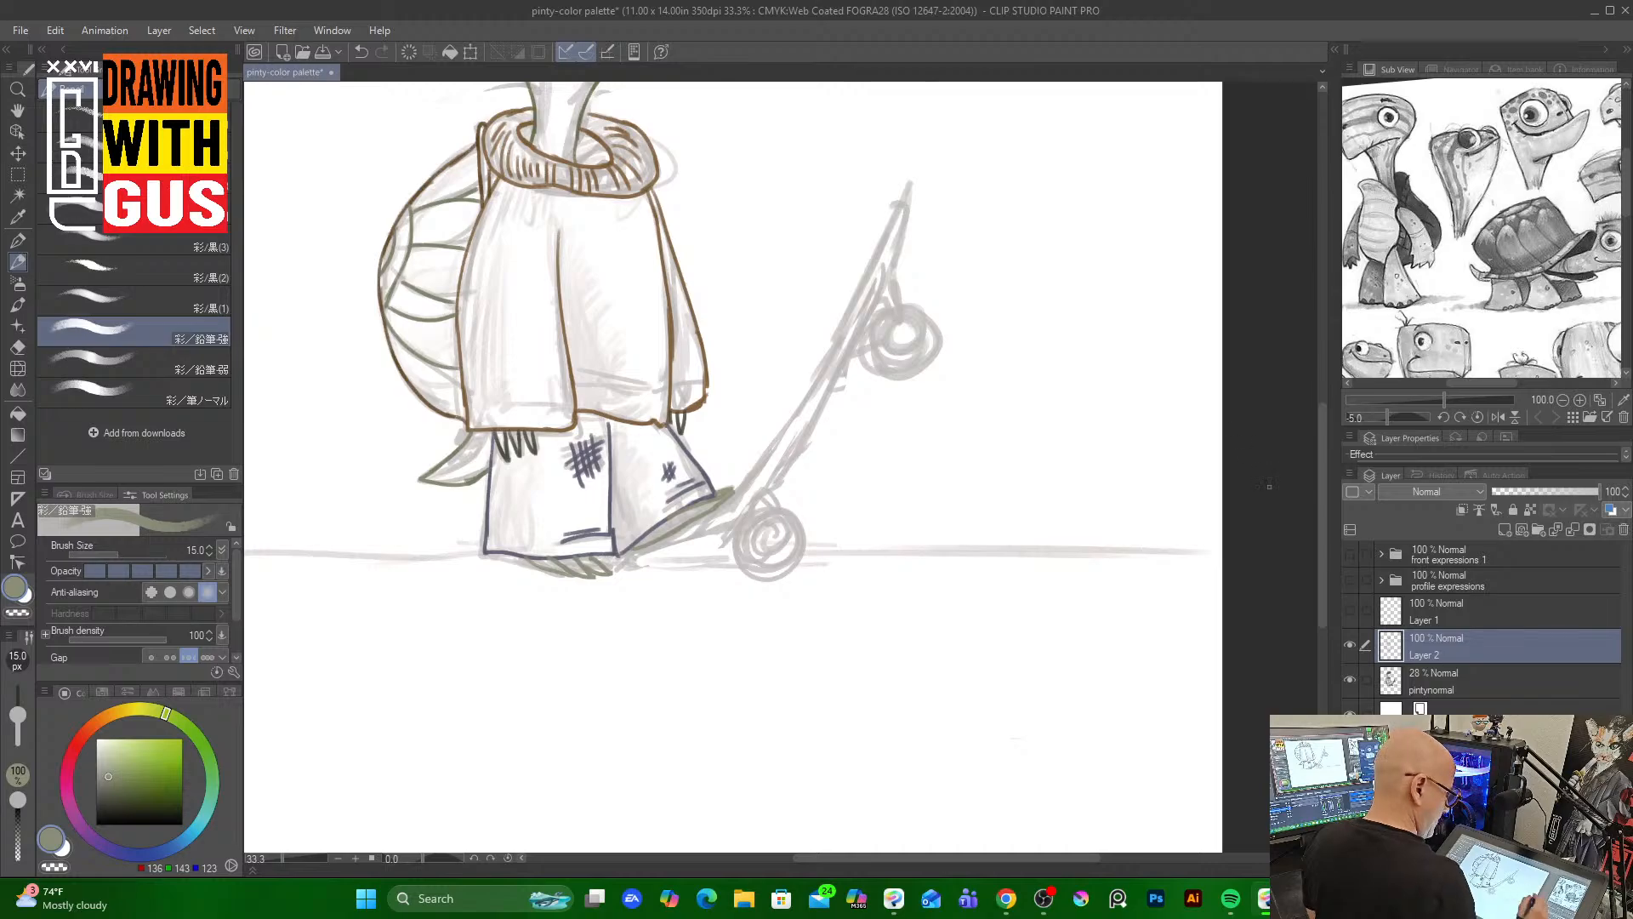
drag(1320, 570, 1290, 479)
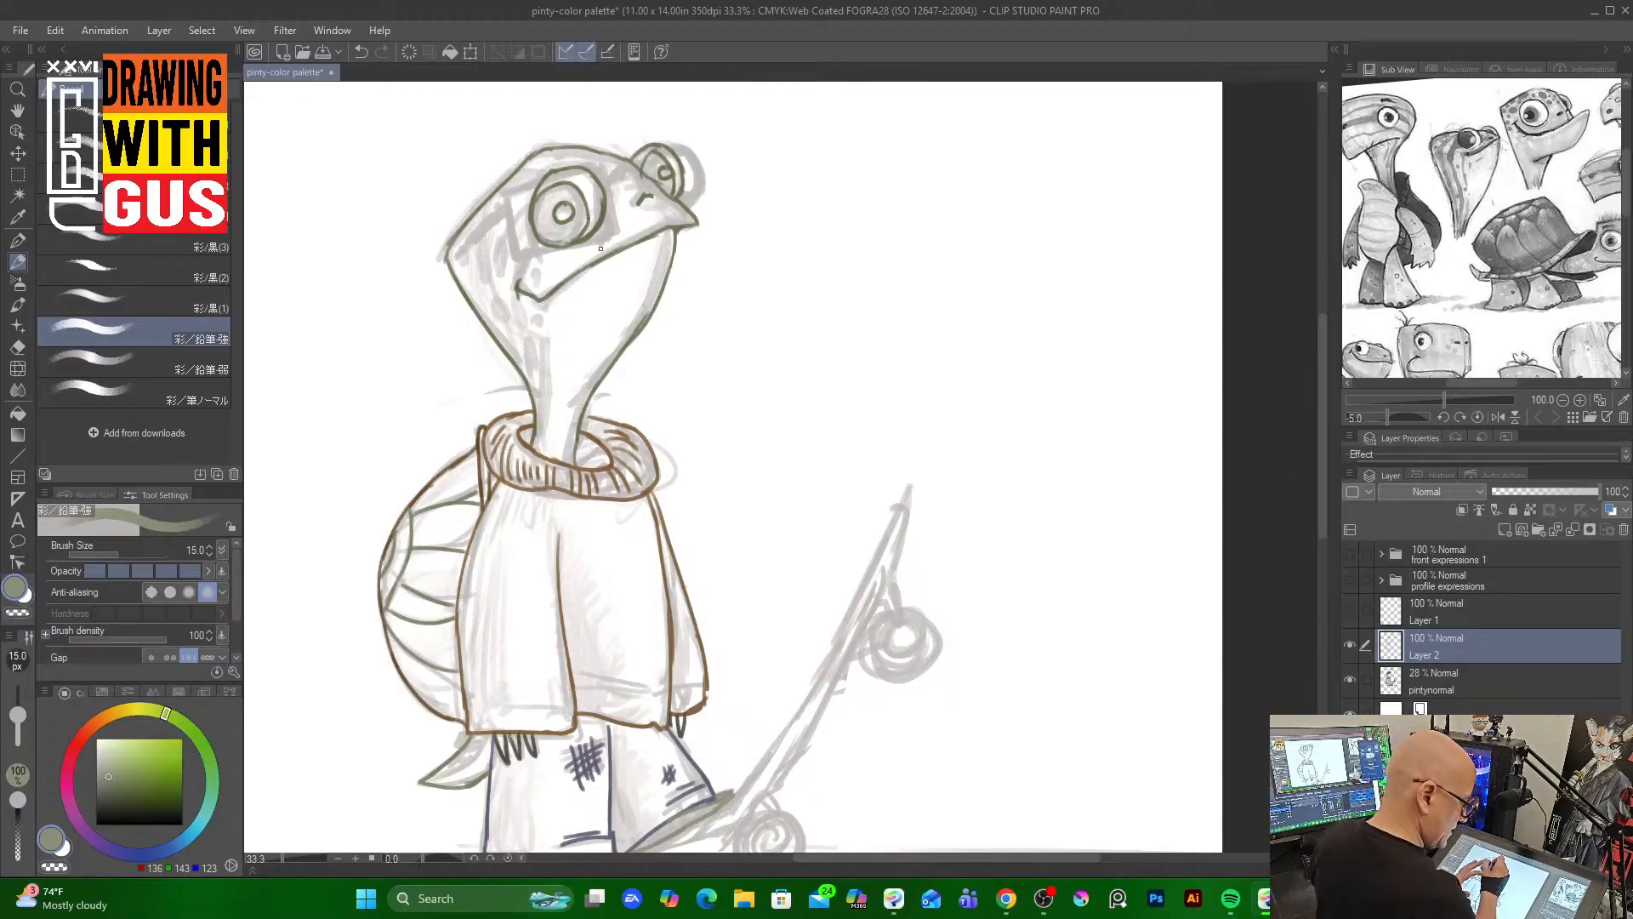
Duplicate the line-art layer and rename the copy "pinty lineart no glasses"
right_click(1452, 647)
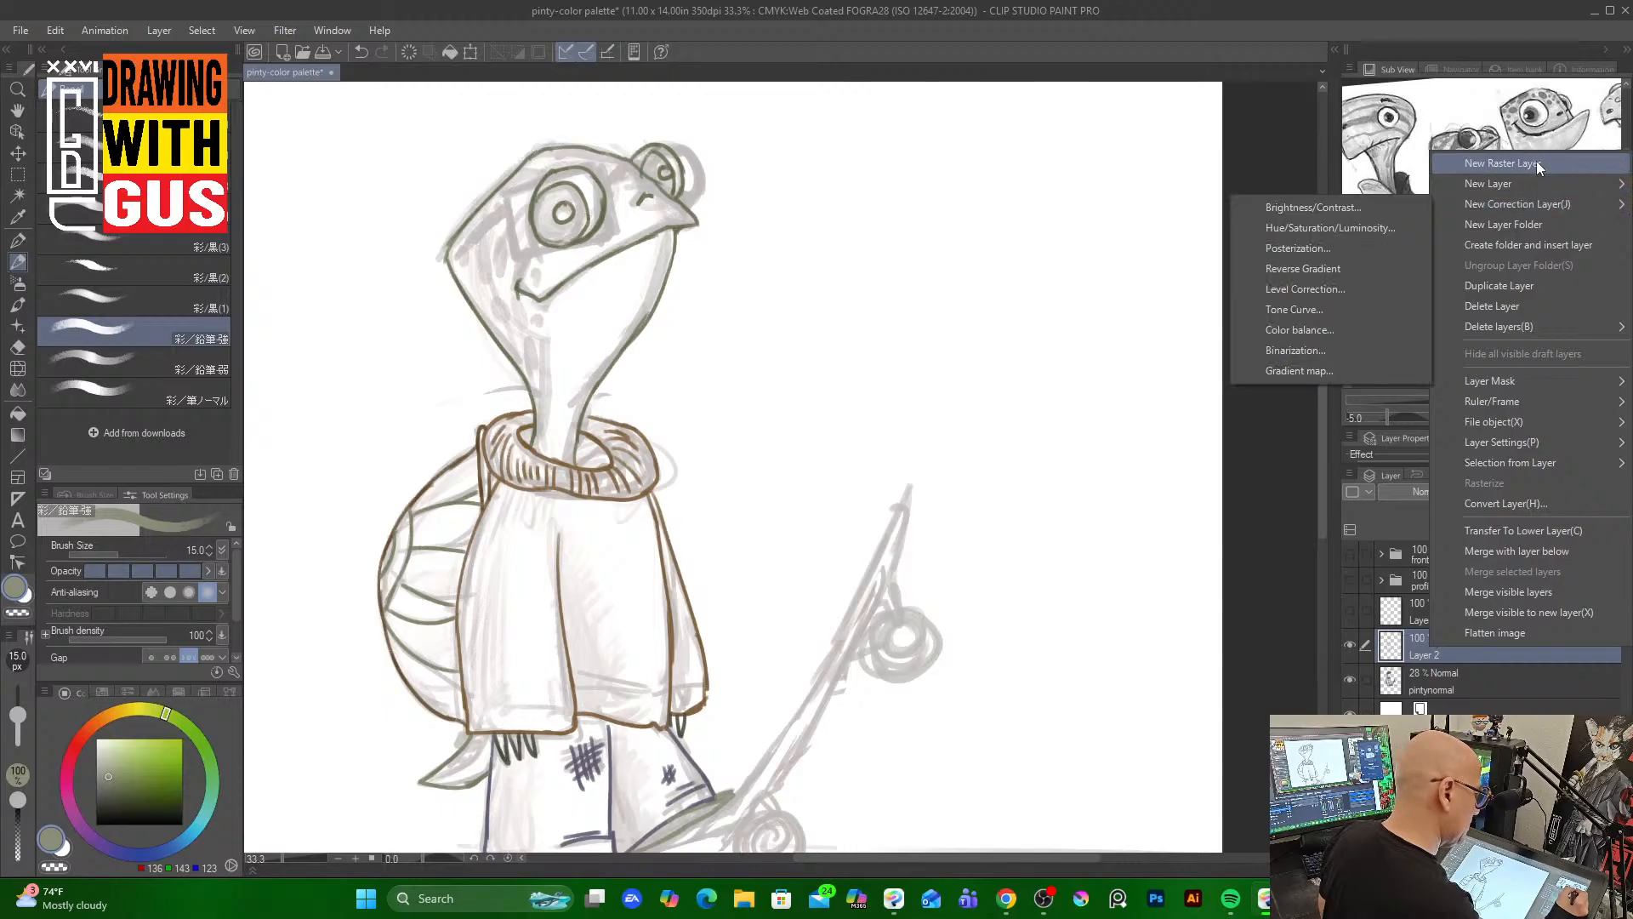
click(1534, 286)
double_click(1453, 648)
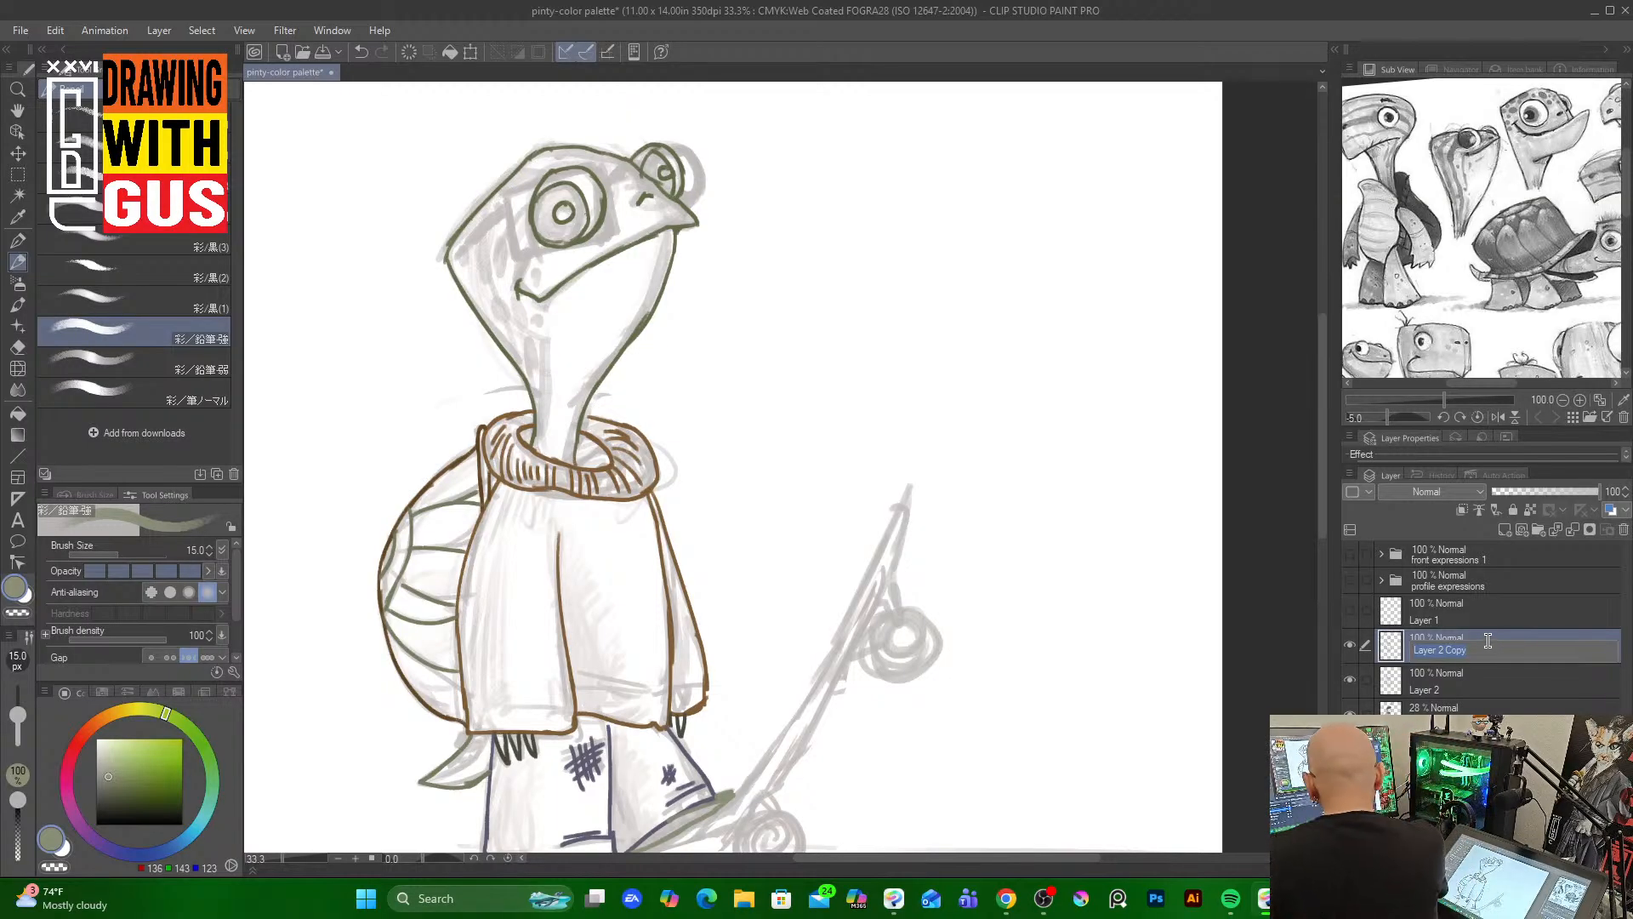
text(pinty linear)
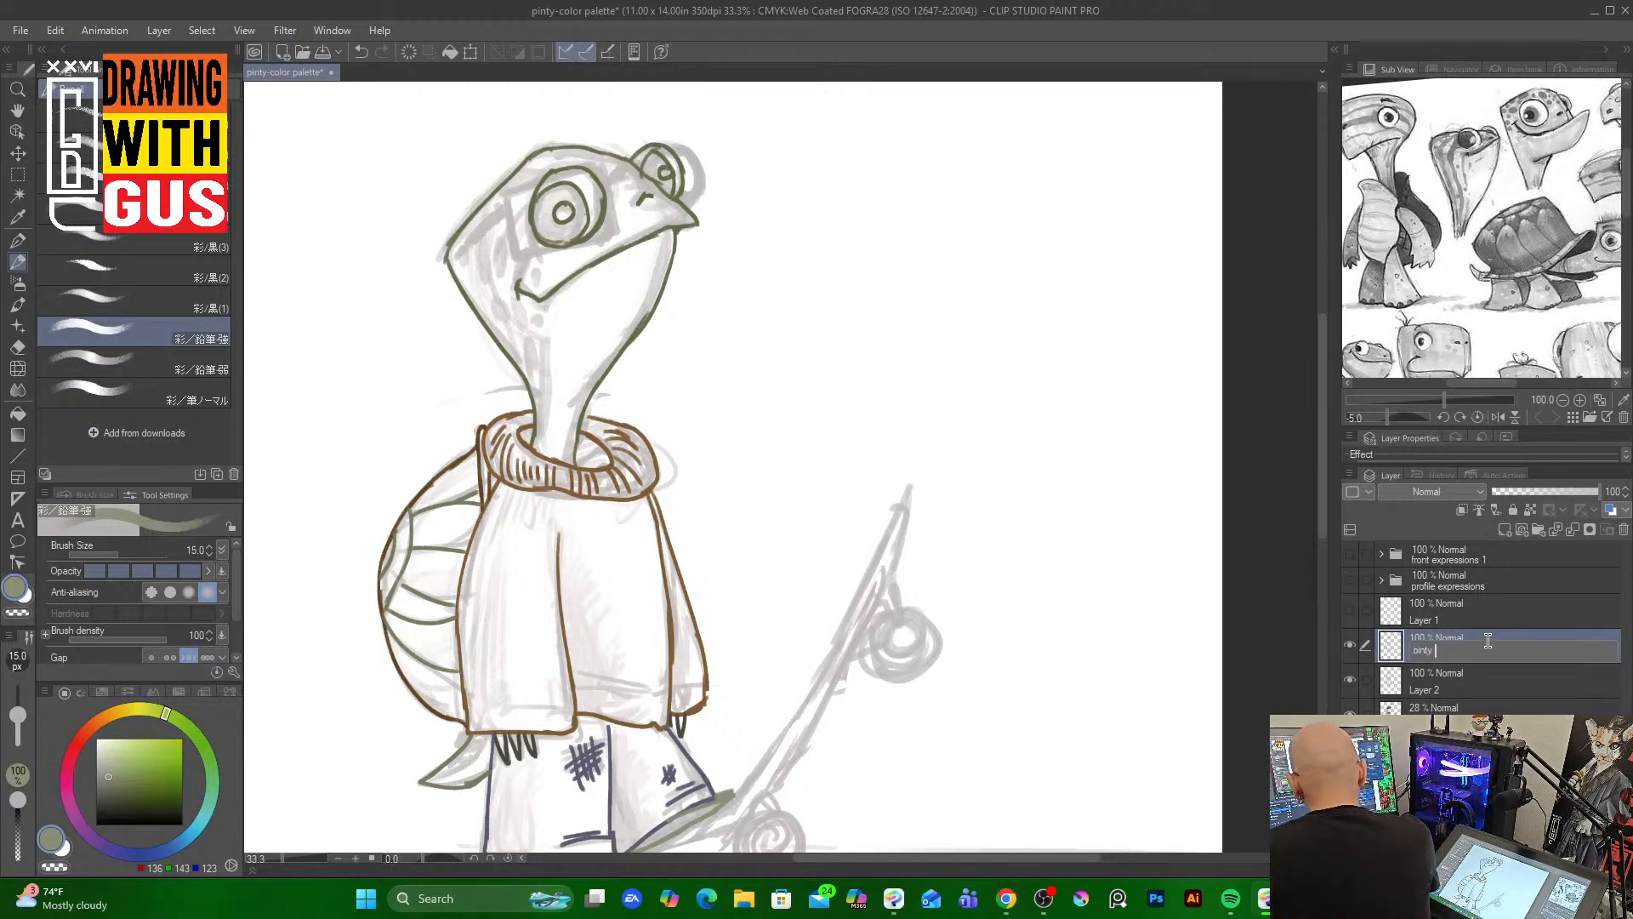
text(t n)
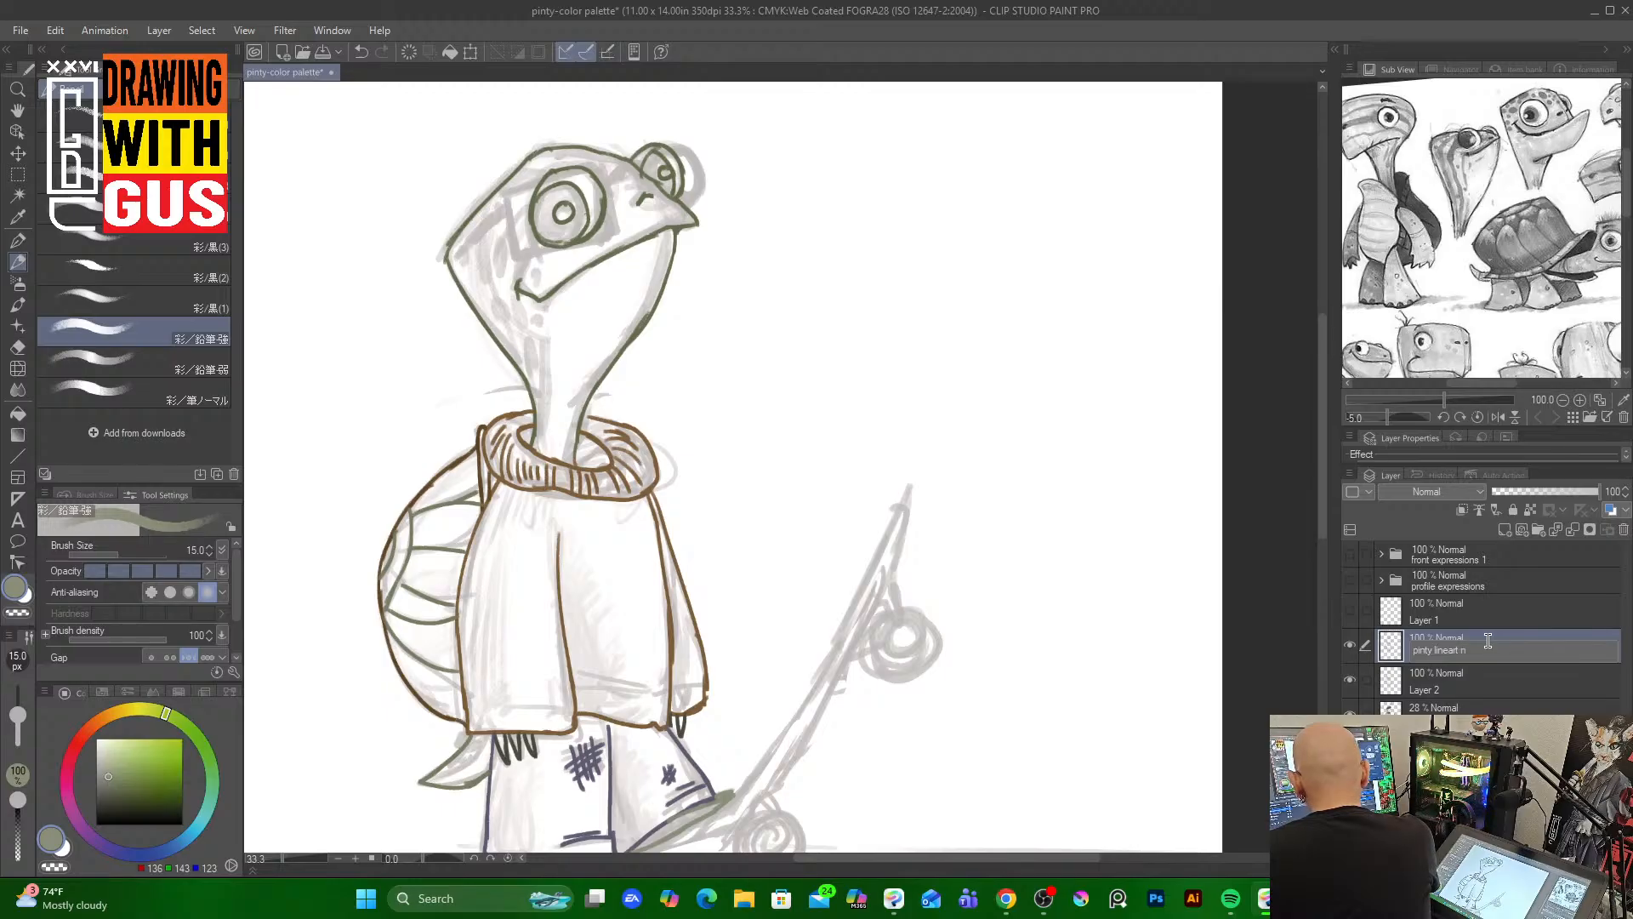
text(o)
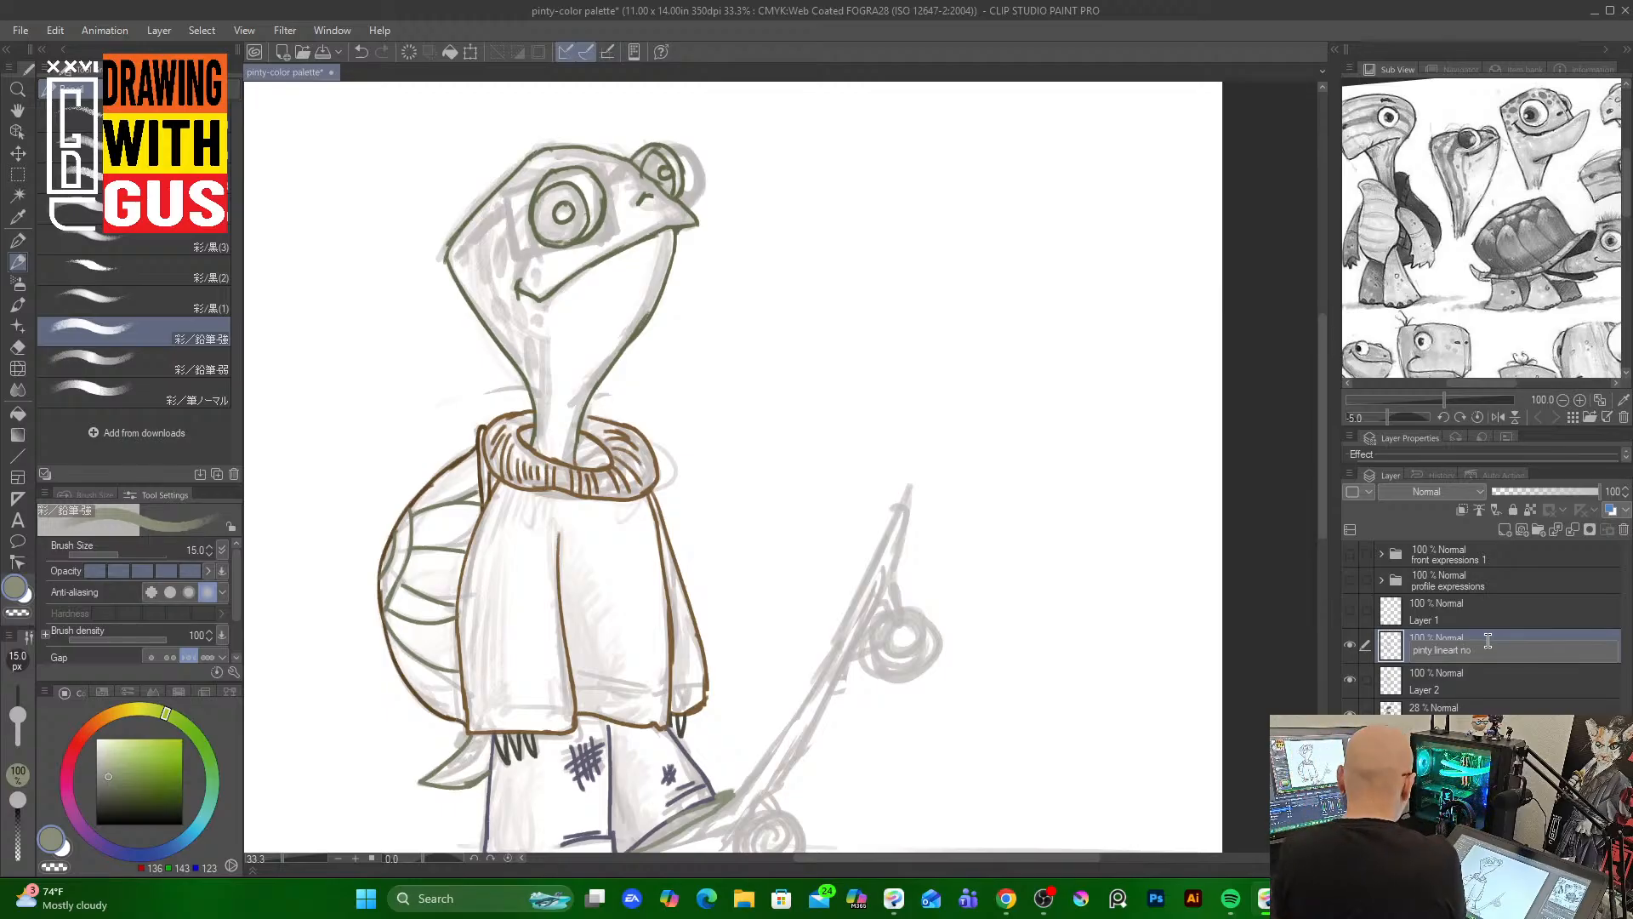
text( glasses)
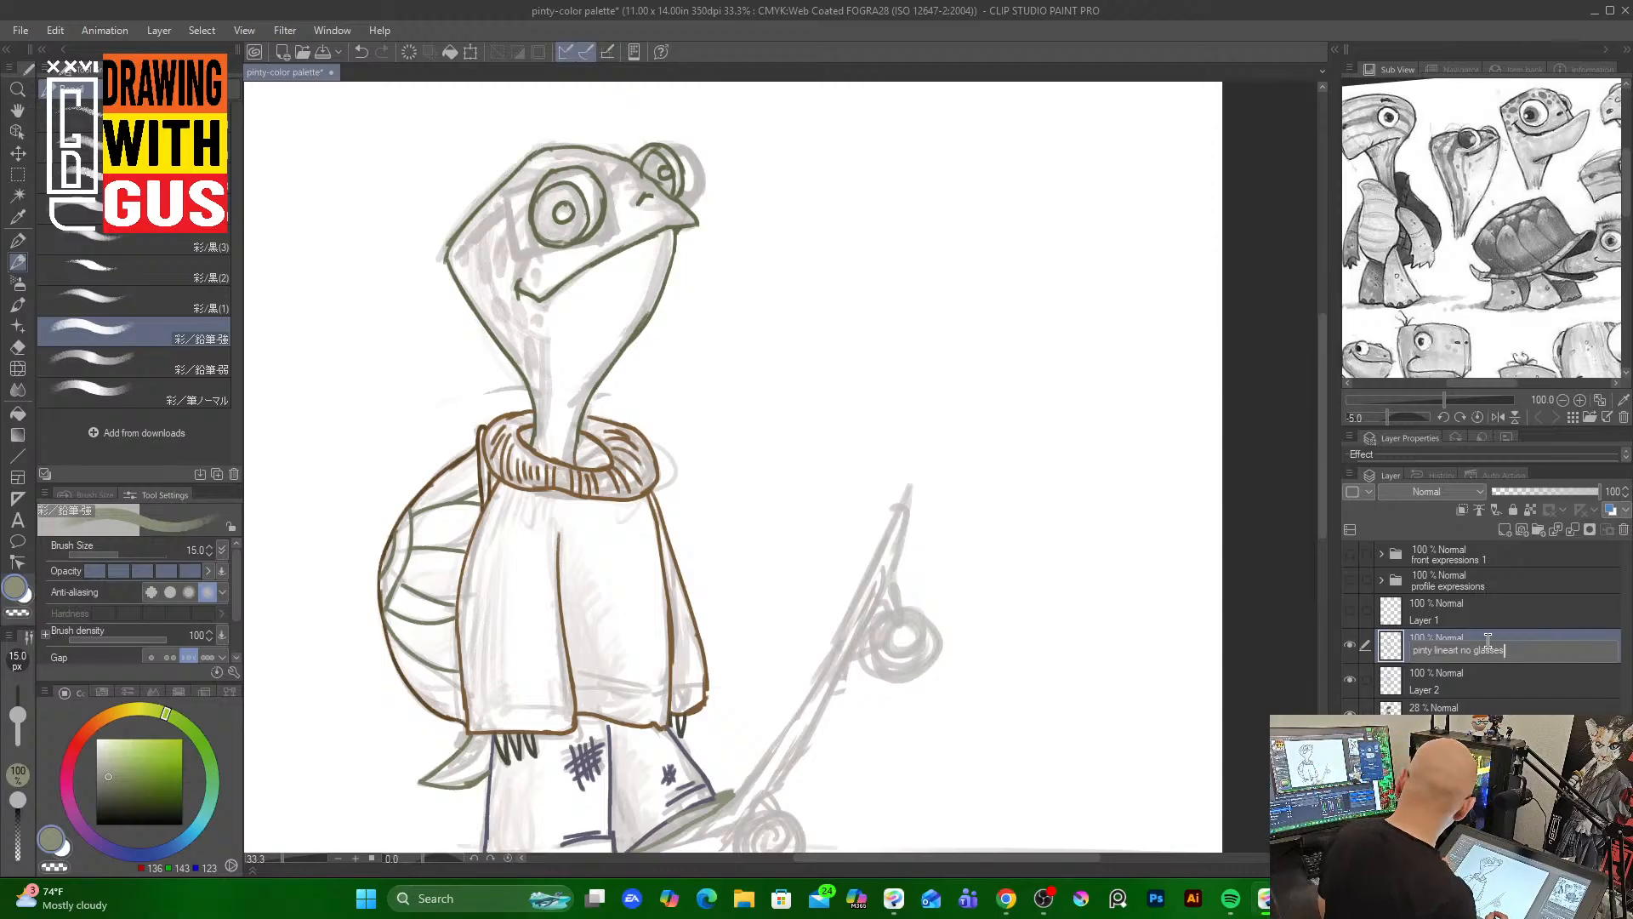
key(Return)
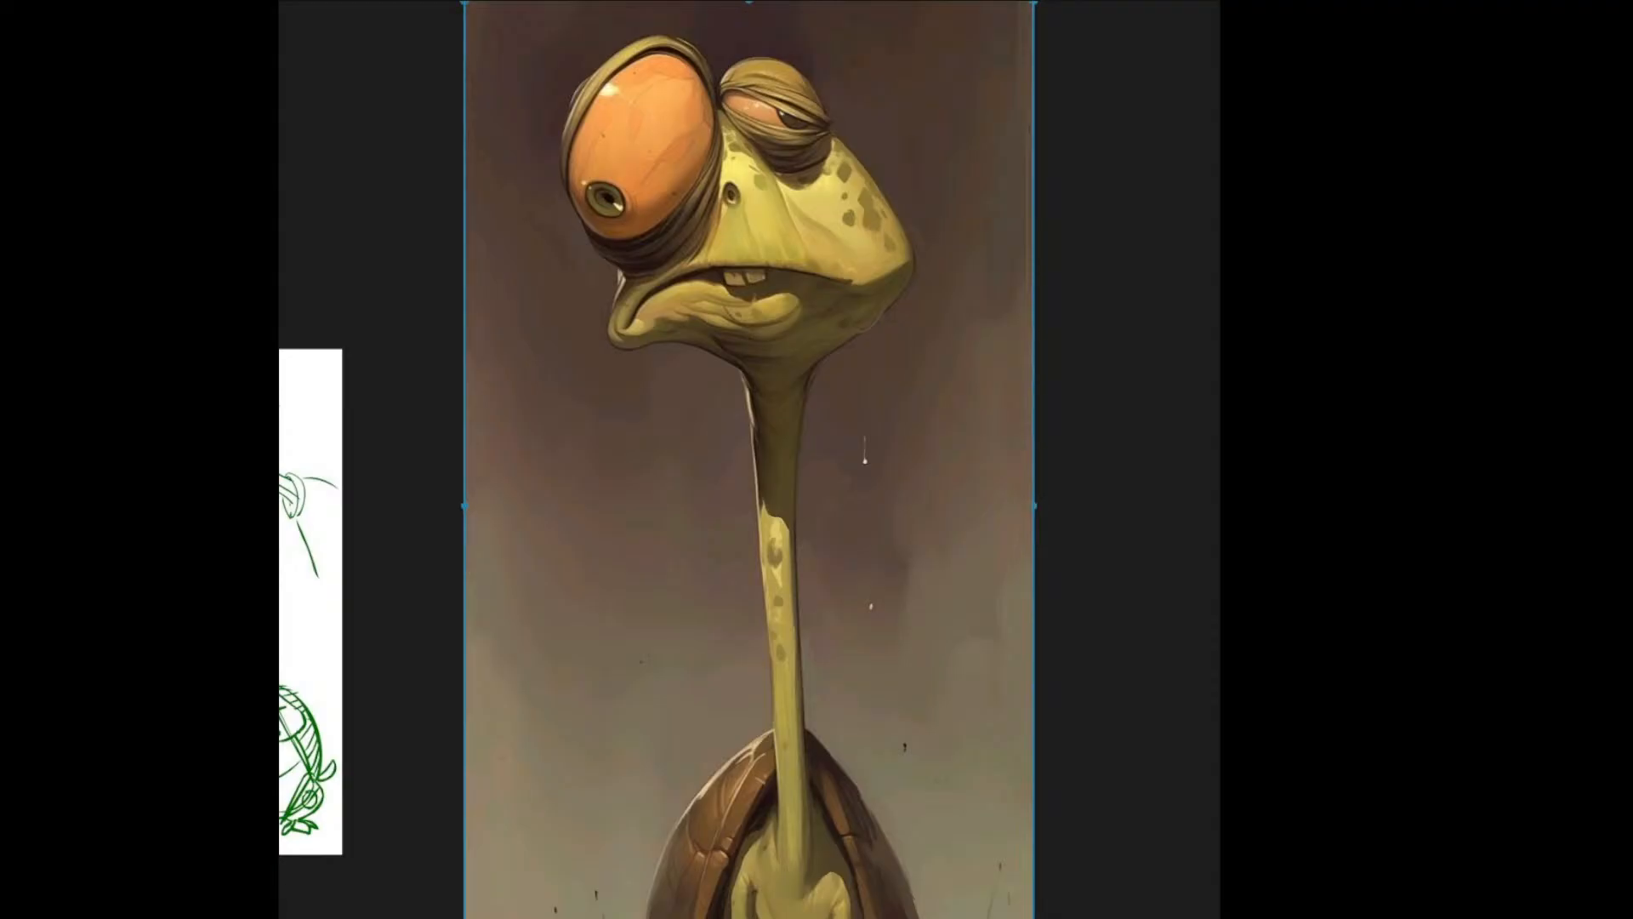
Switch to the reference board and browse the turtle character reference images
scroll(685, 650, down, 6)
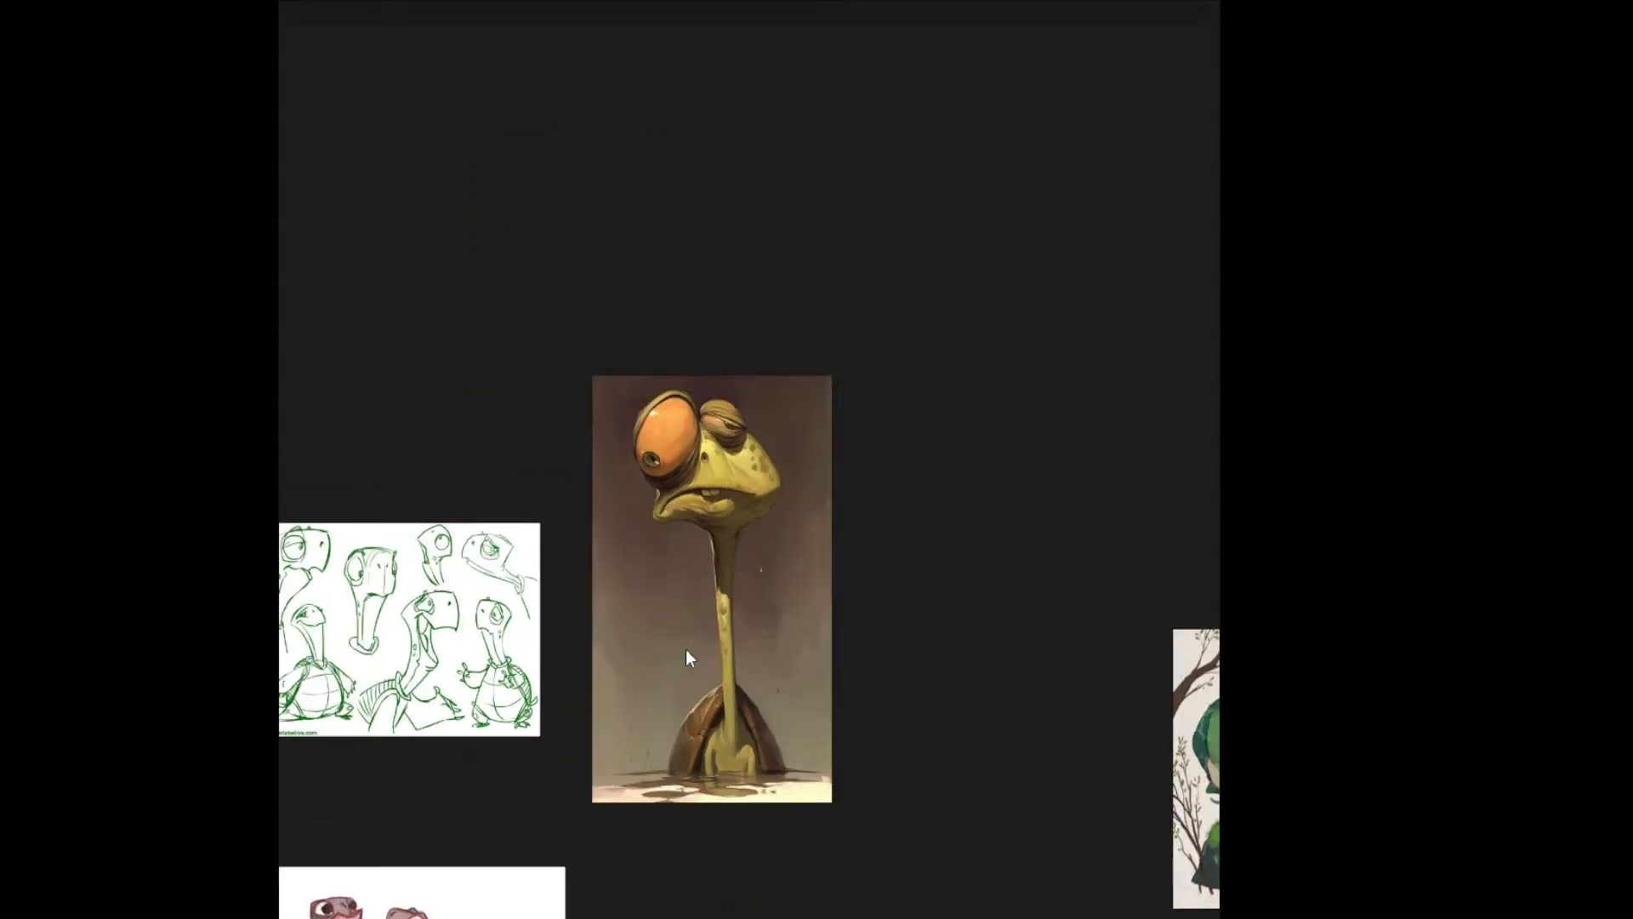
double_click(491, 655)
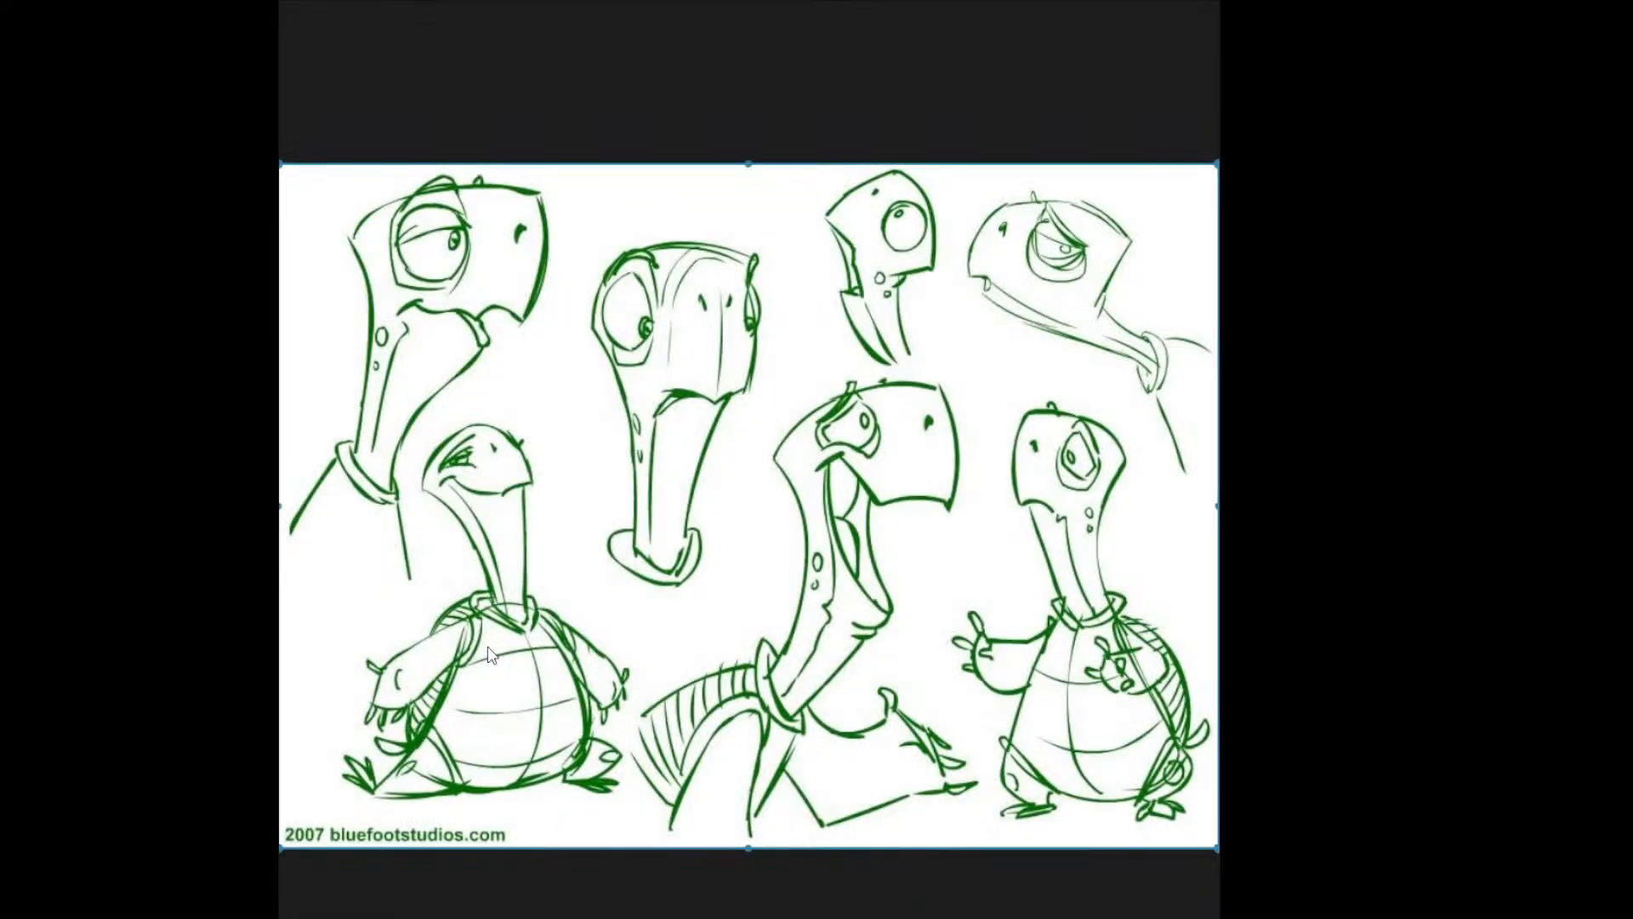
double_click(781, 617)
double_click(747, 776)
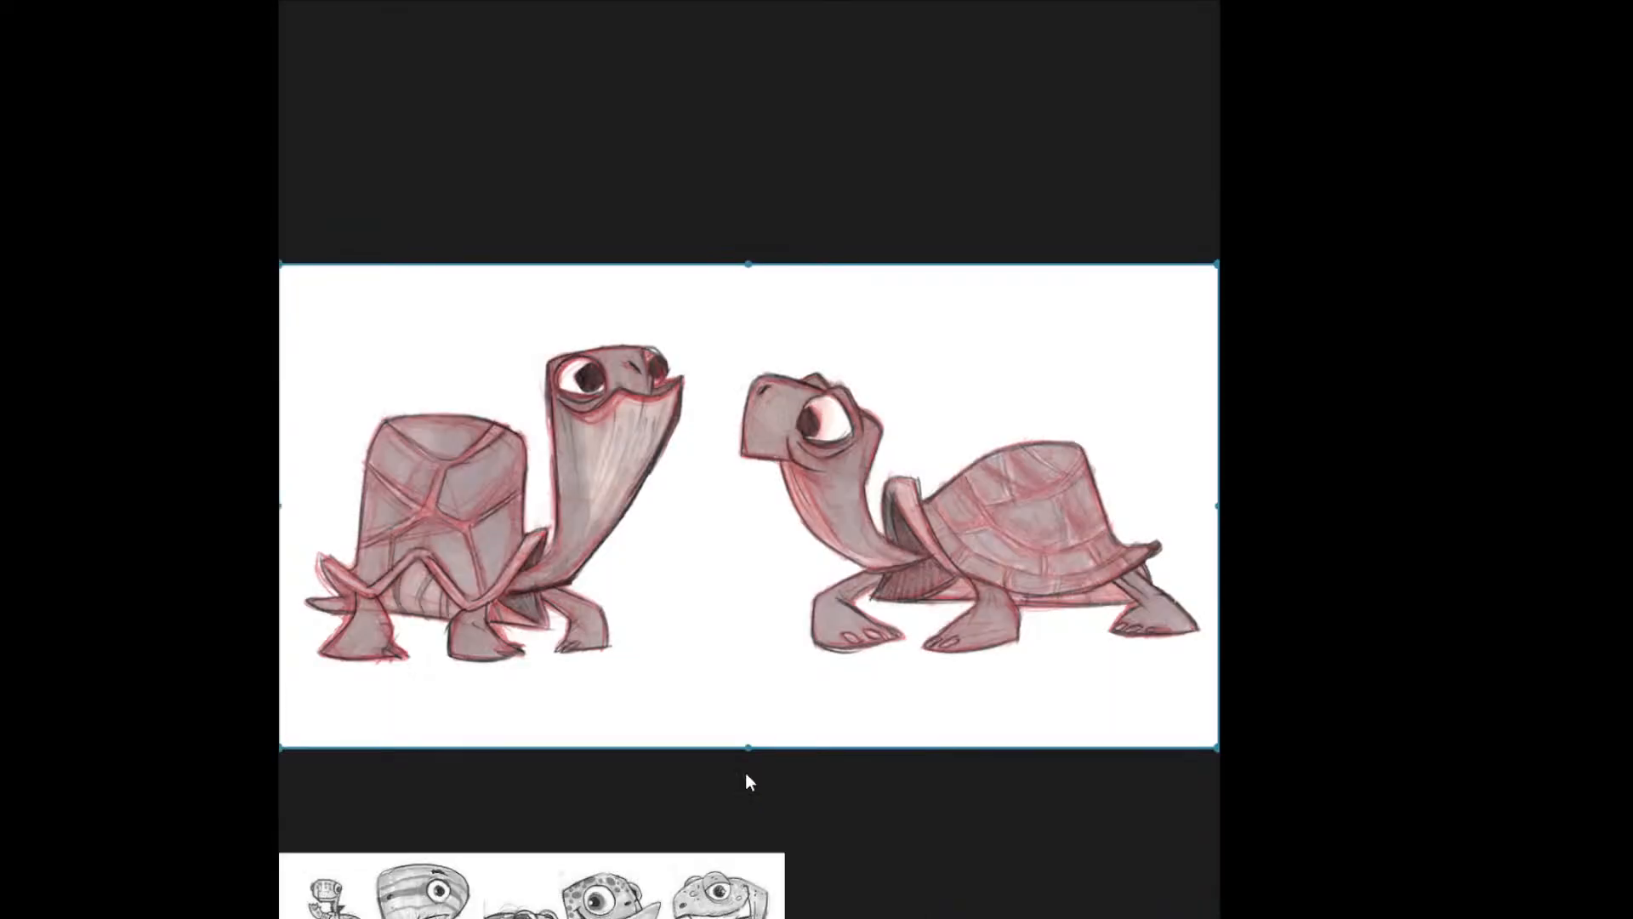
scroll(748, 624, down, 8)
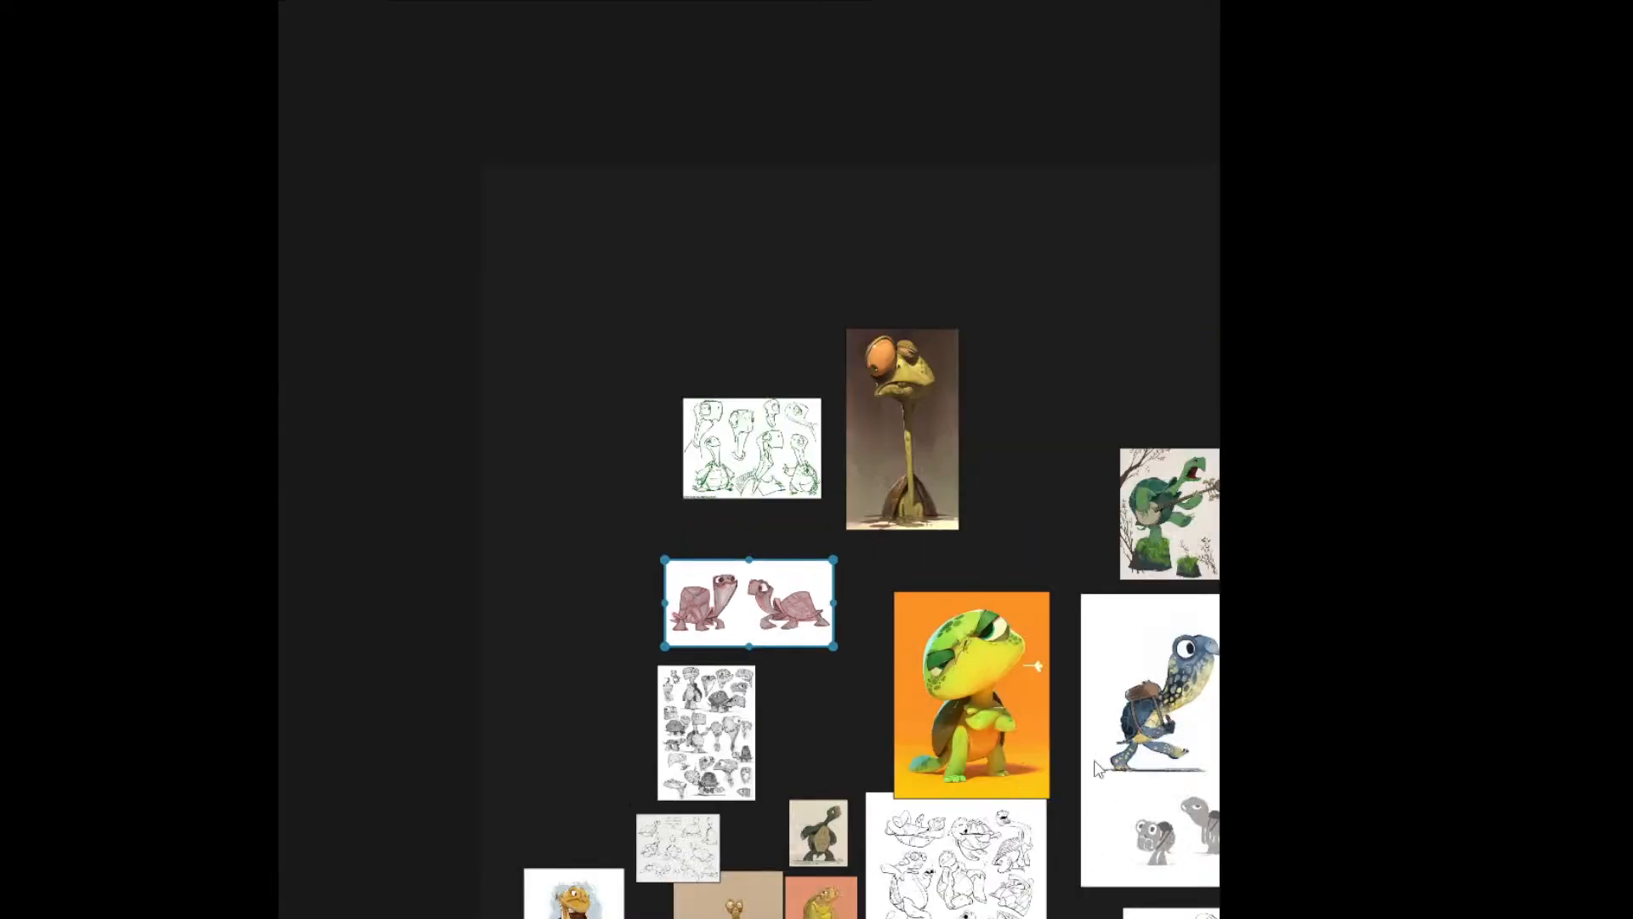
double_click(799, 833)
double_click(730, 606)
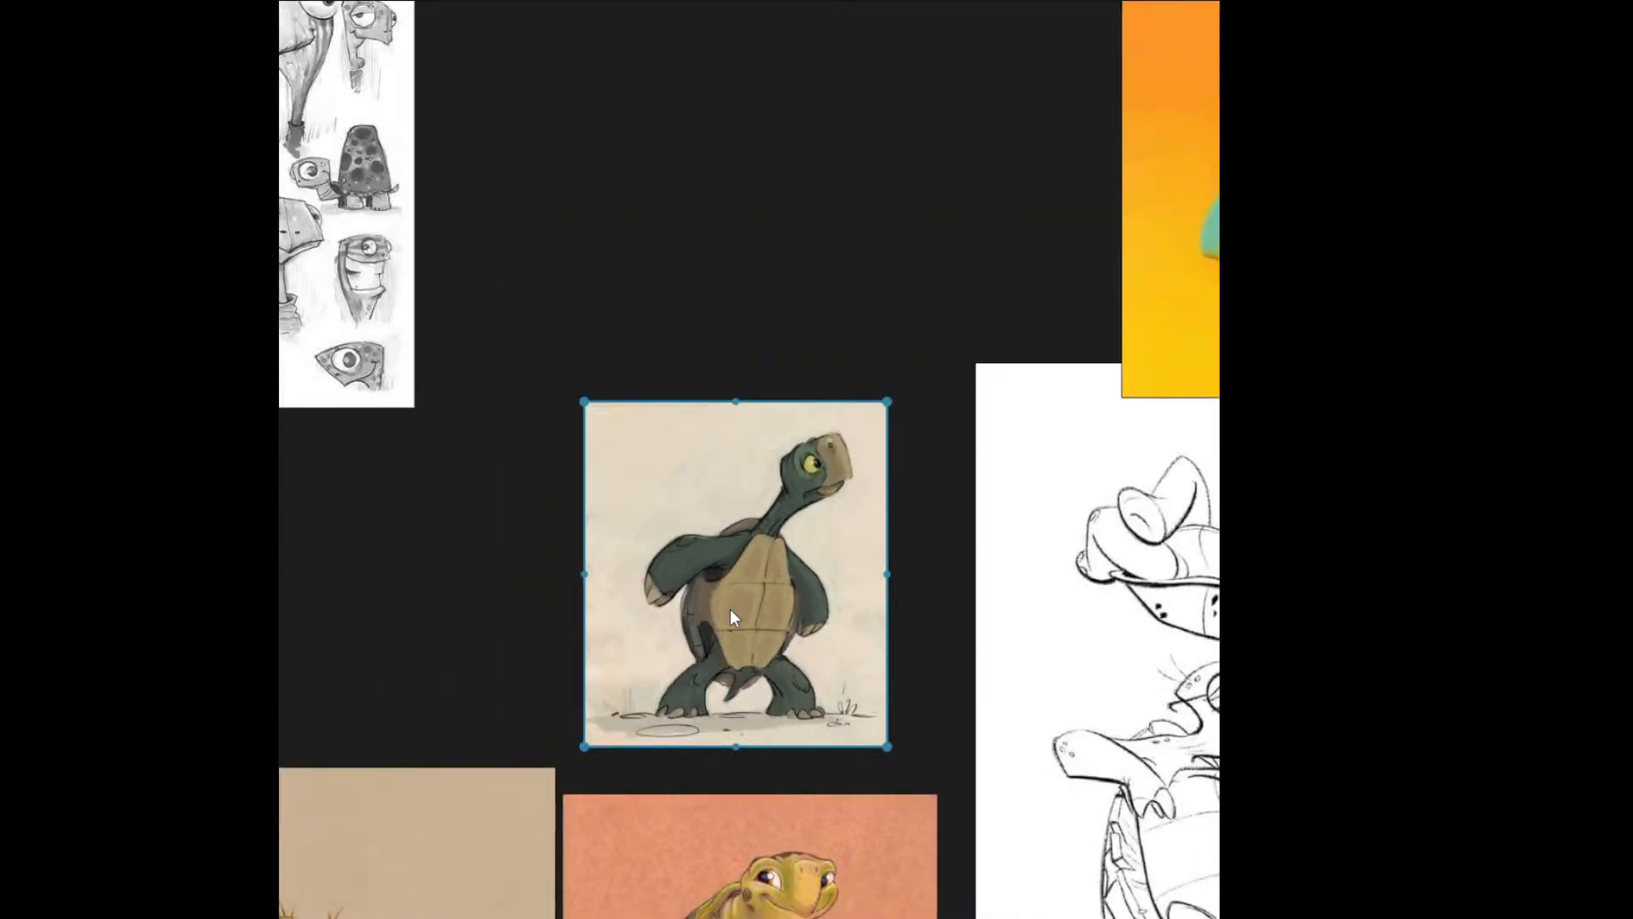
scroll(1150, 531, down, 3)
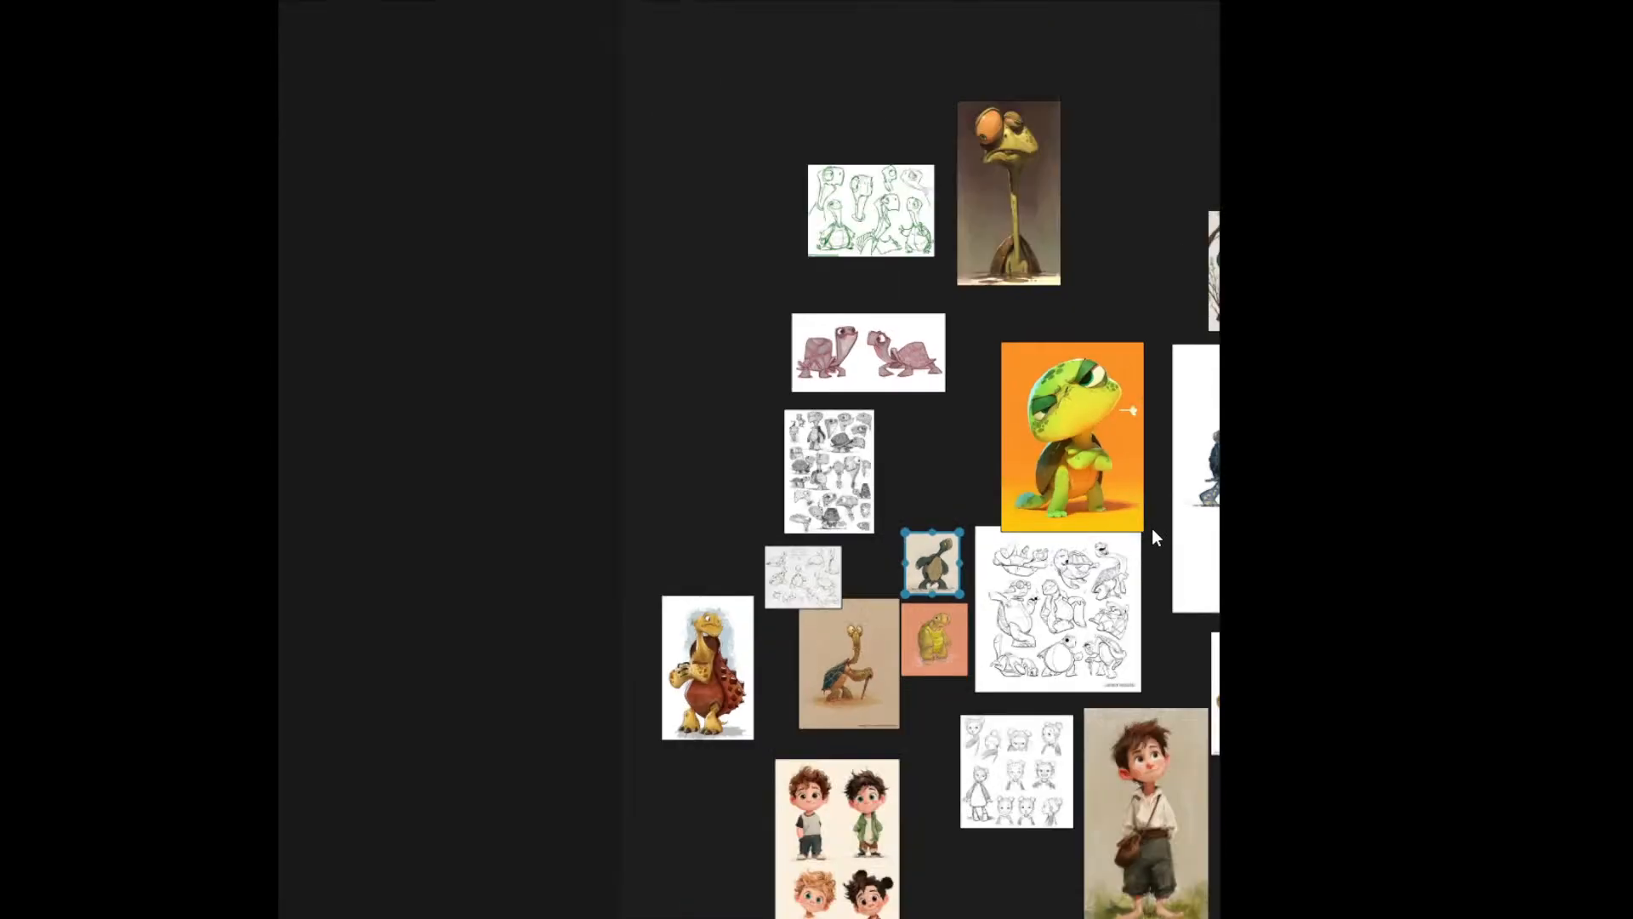
double_click(1197, 470)
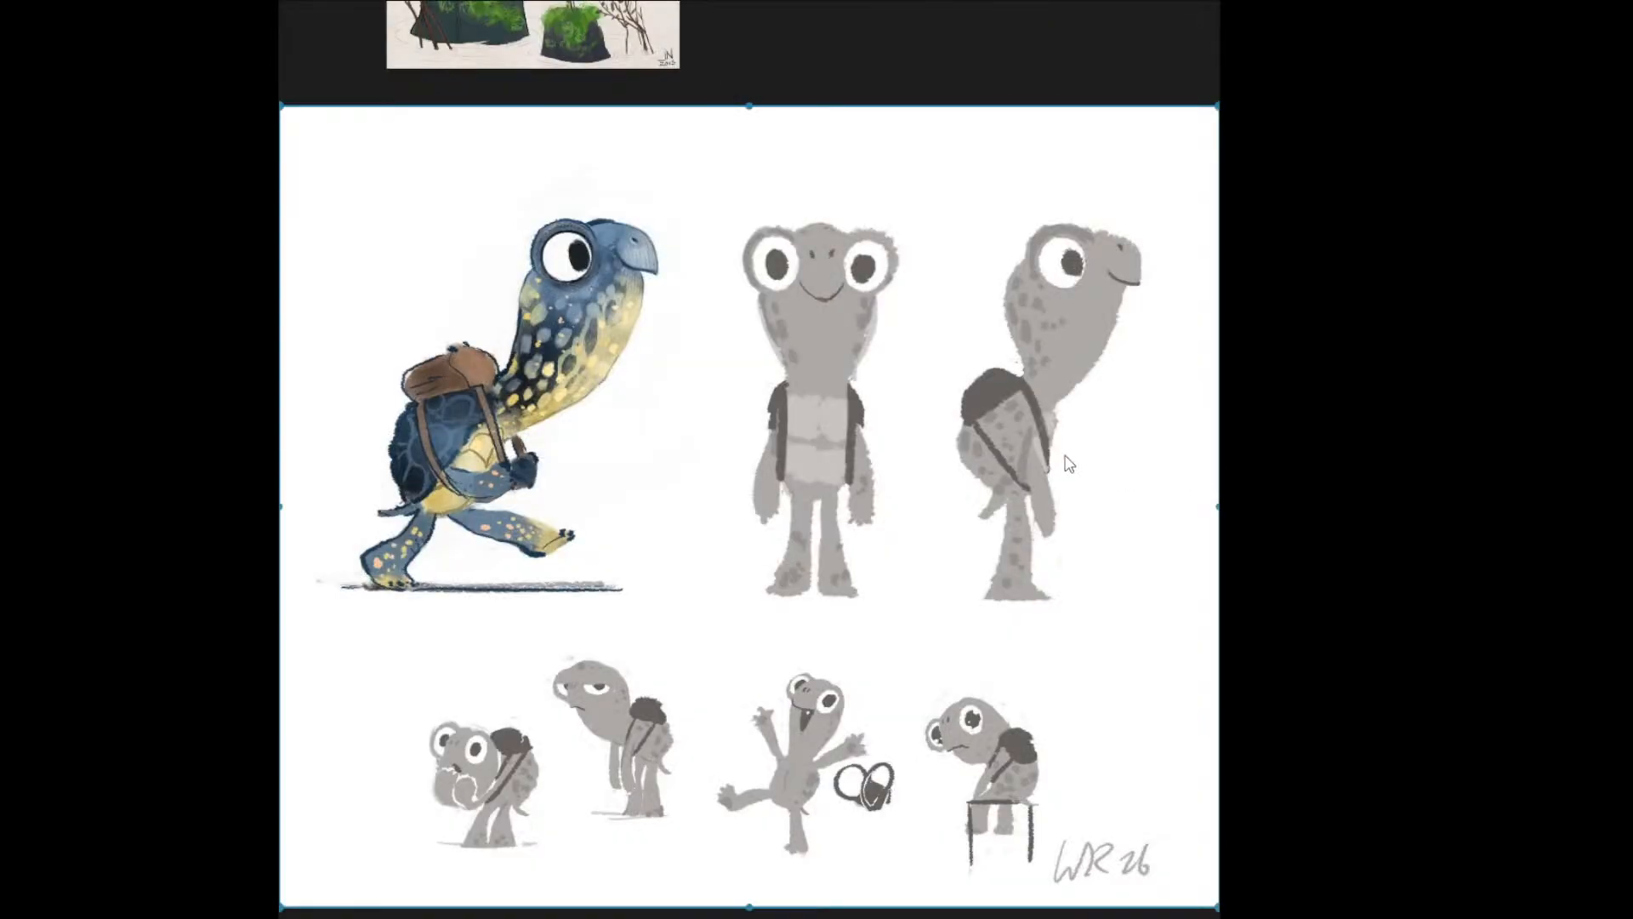
double_click(802, 634)
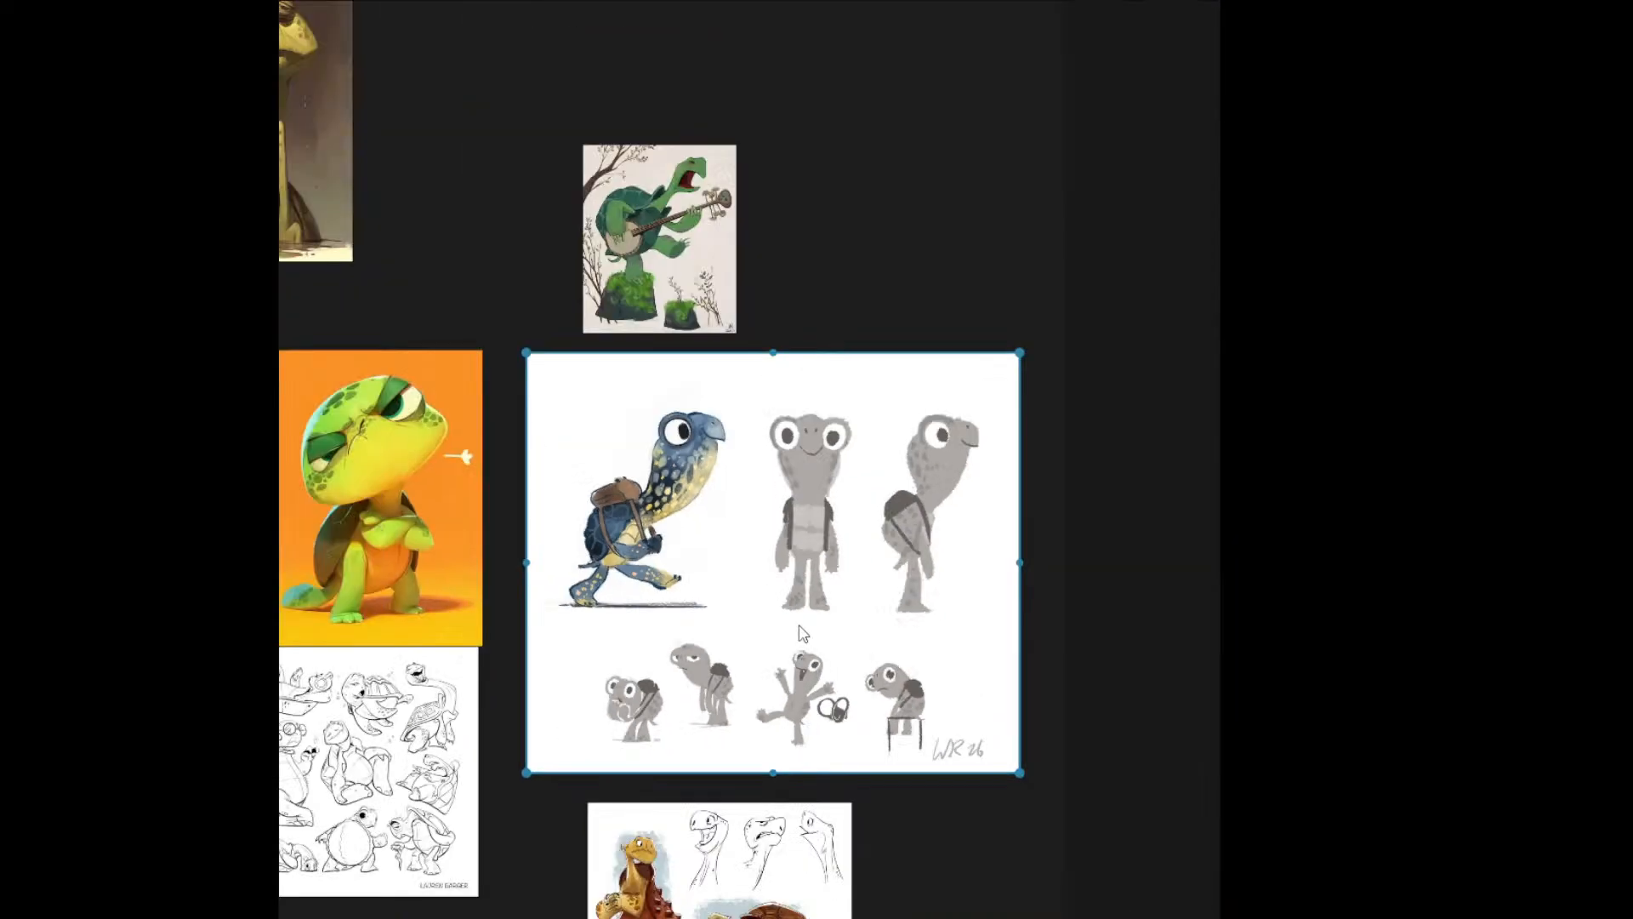
scroll(802, 633, up, 3)
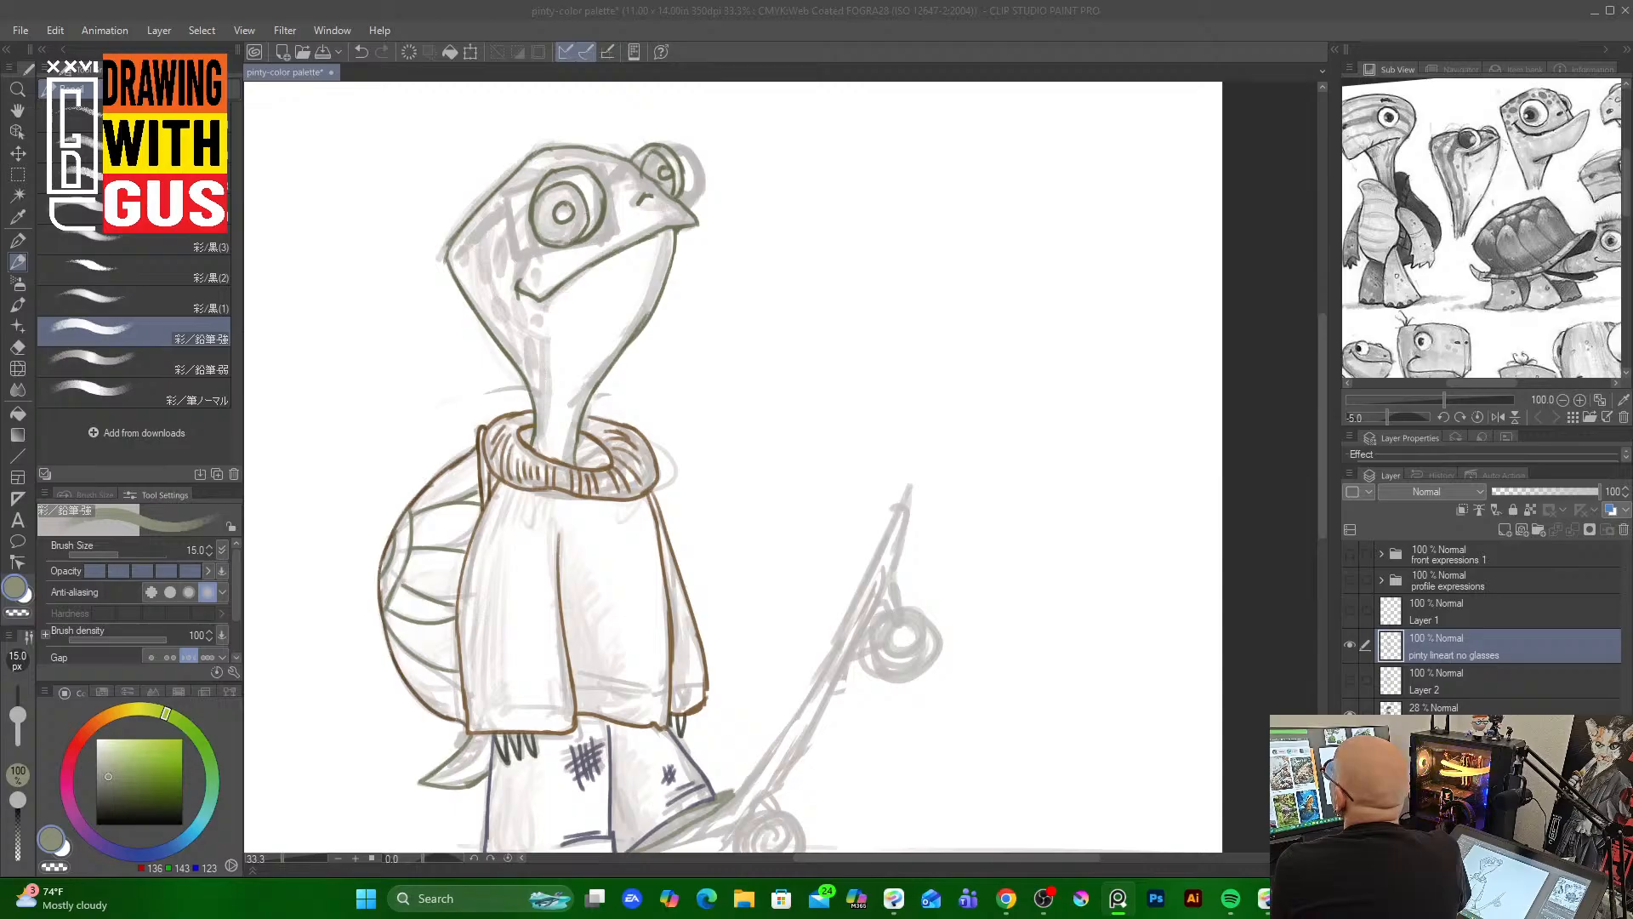
key(alt+Tab)
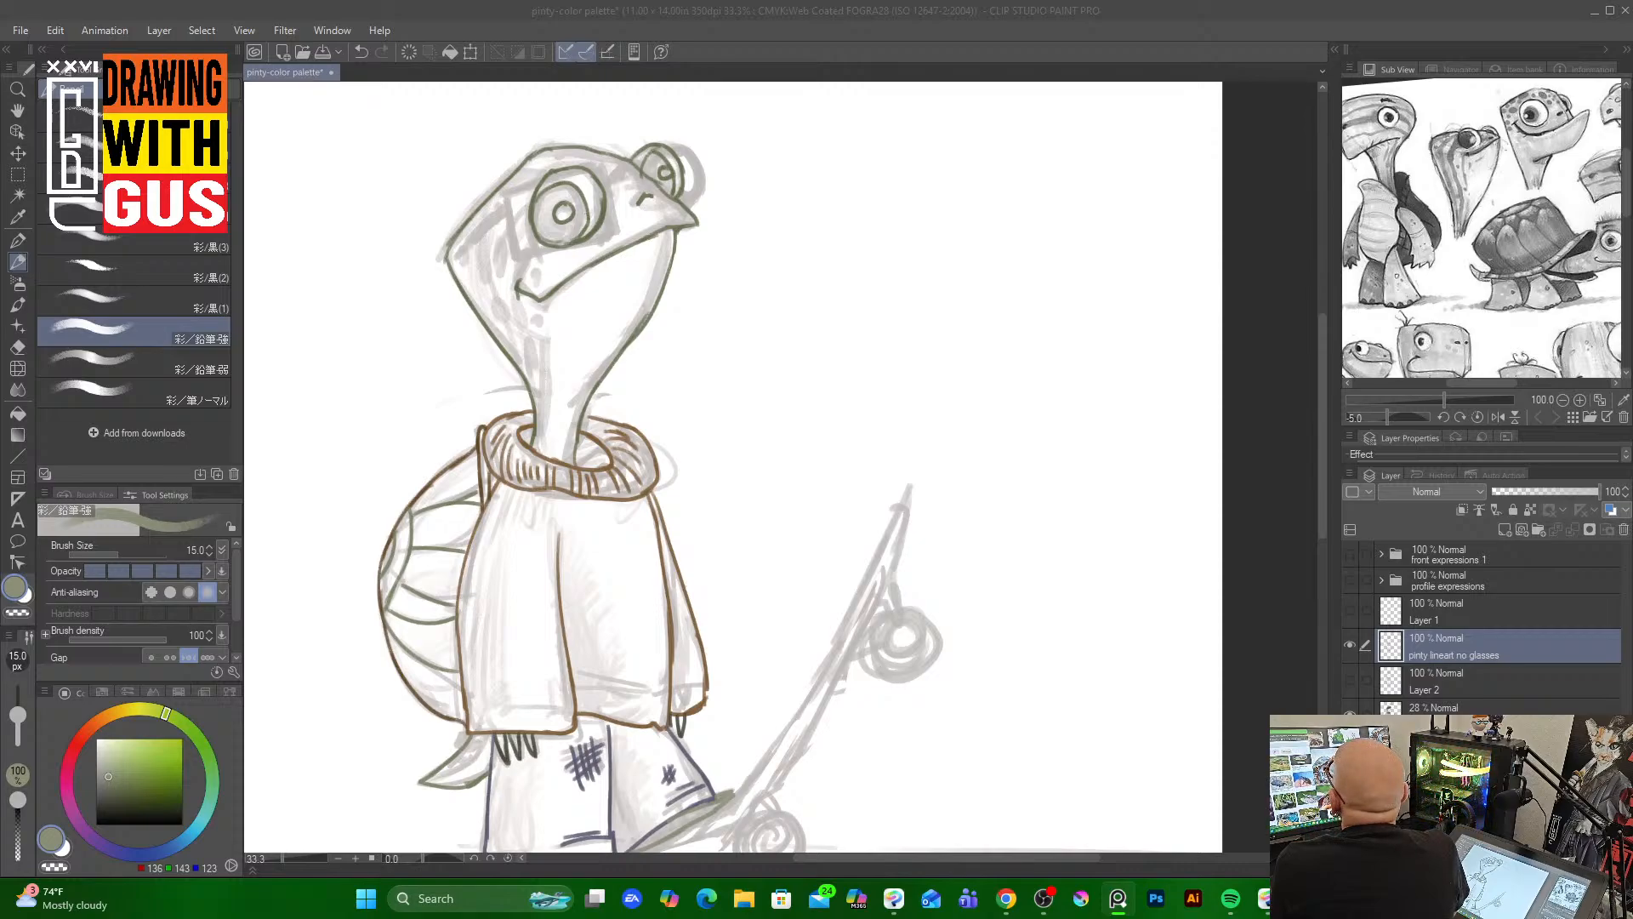
key(alt+Tab)
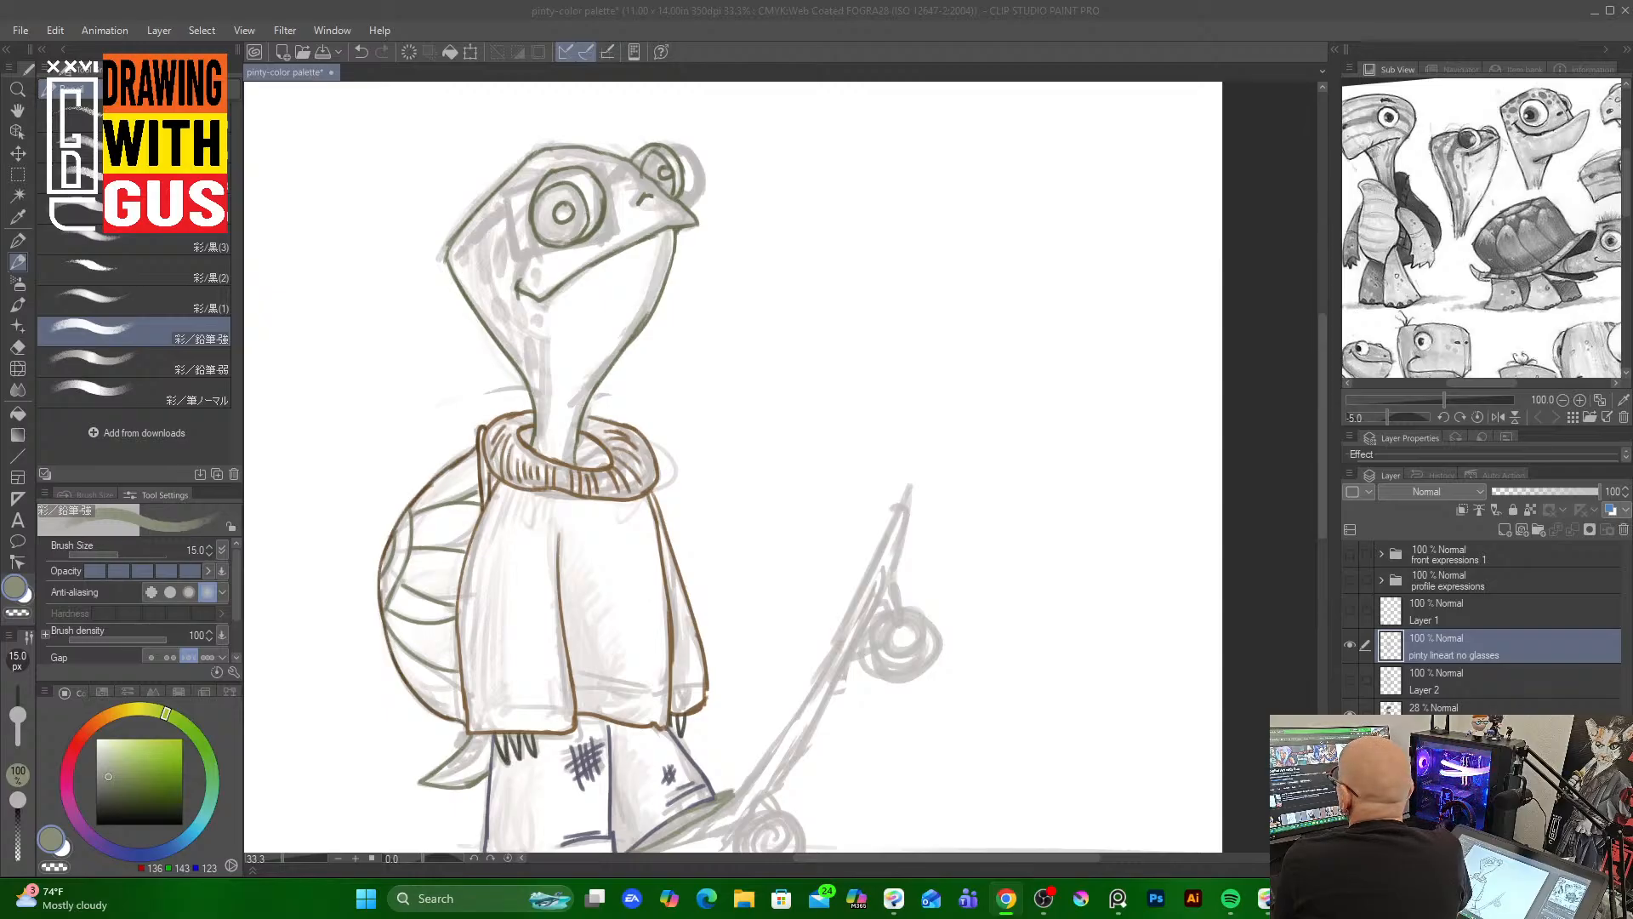
key(alt+Tab)
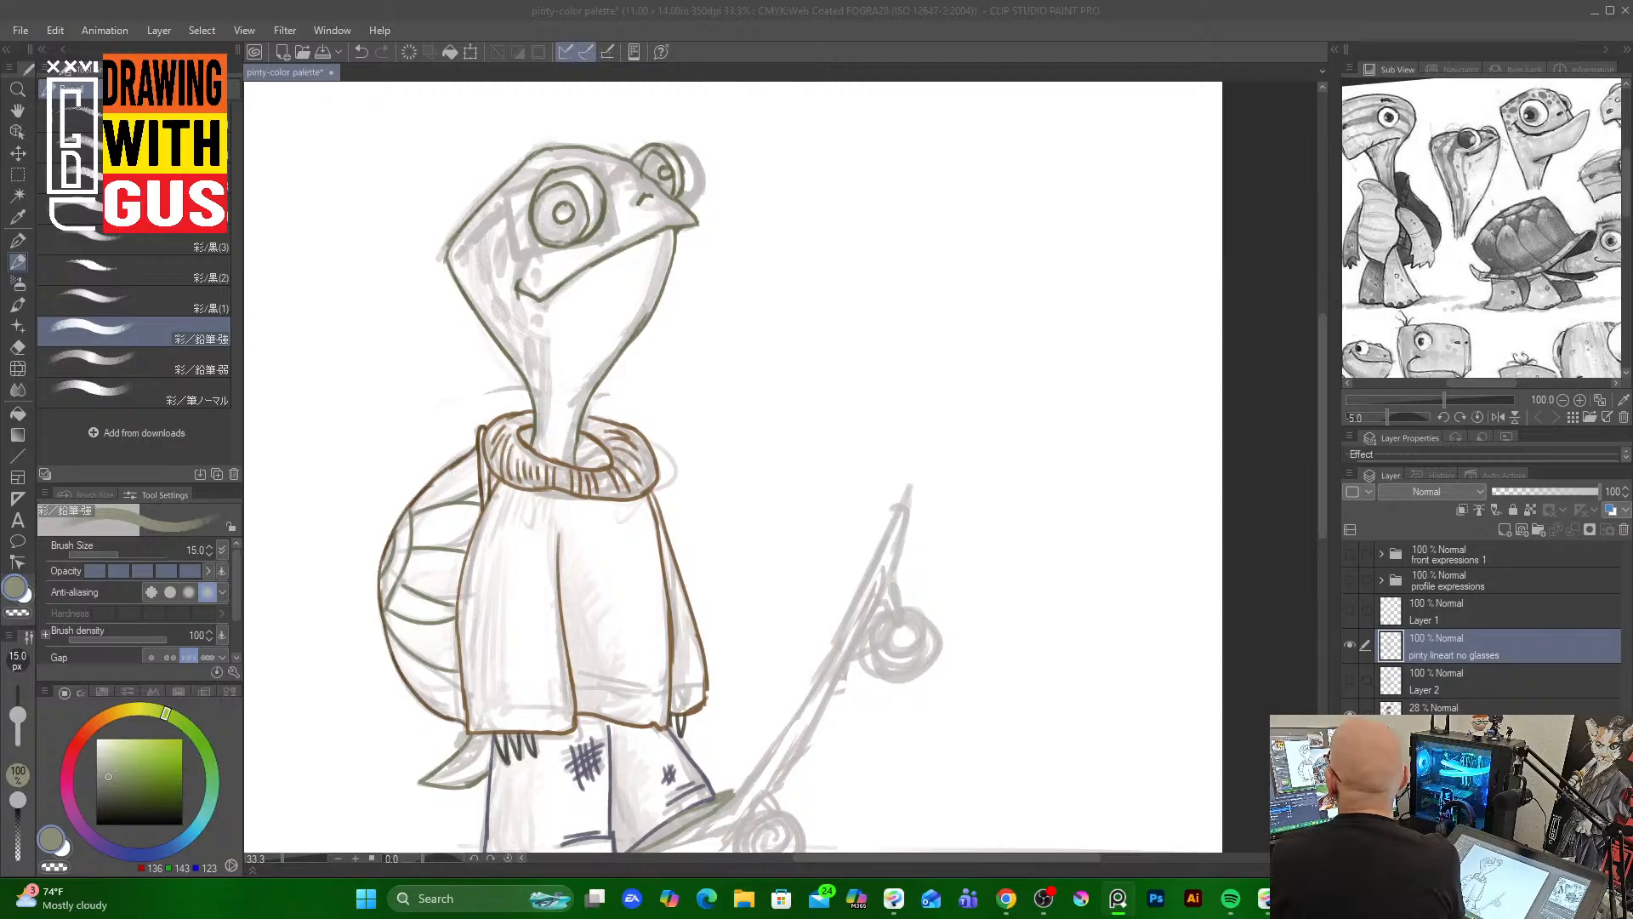
key(alt+Tab)
key(alt+Tab)
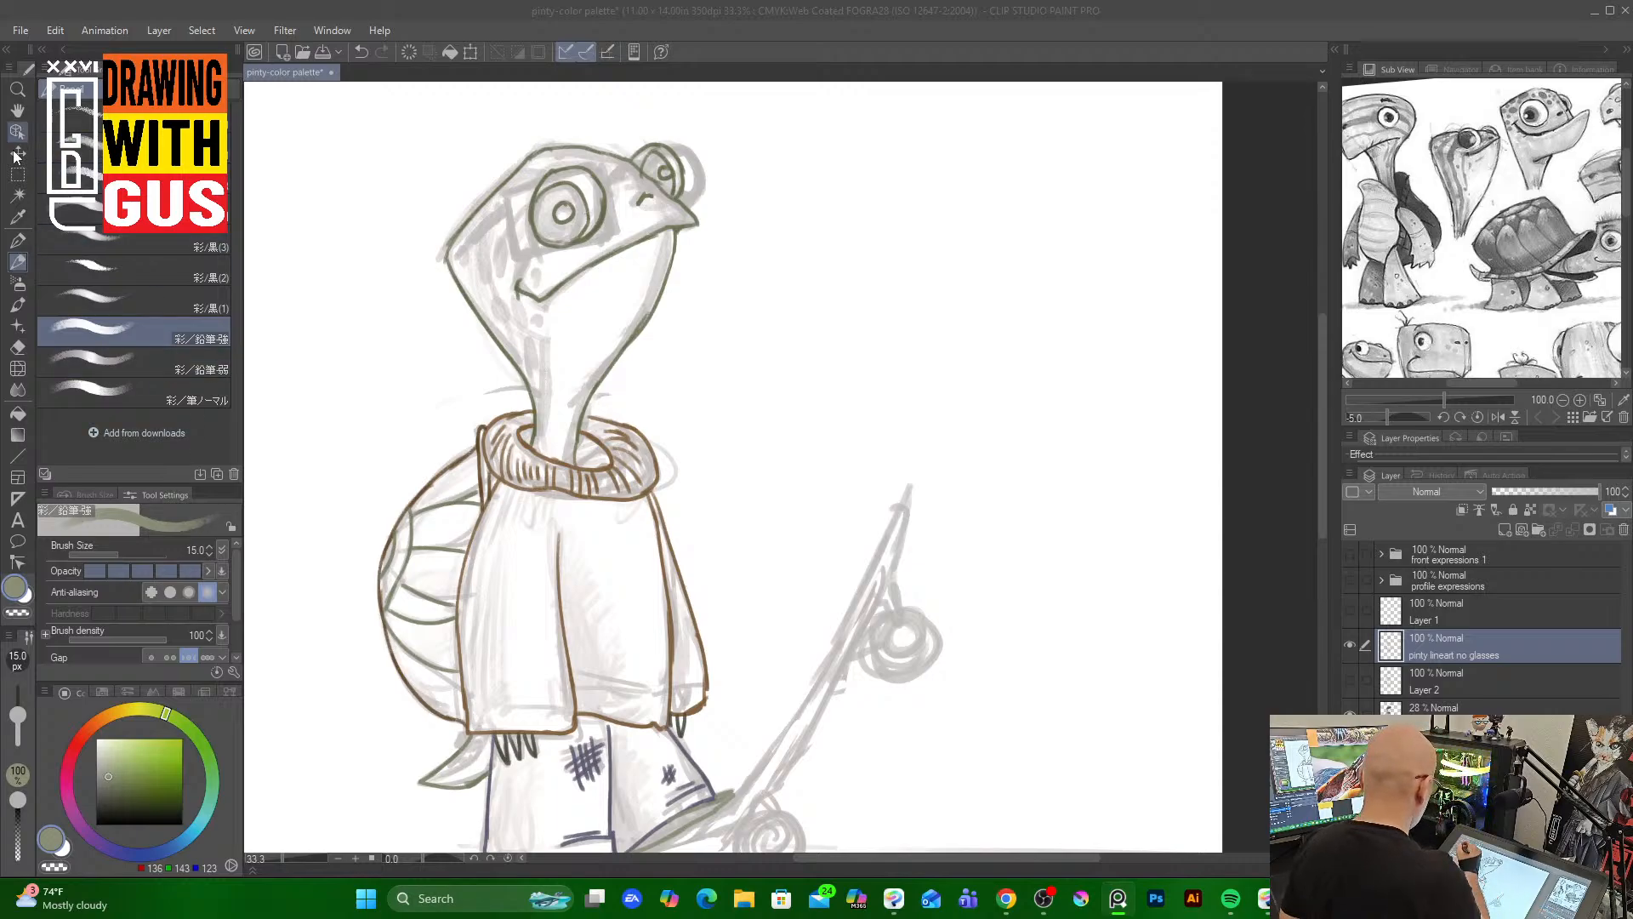
click(18, 195)
click(394, 228)
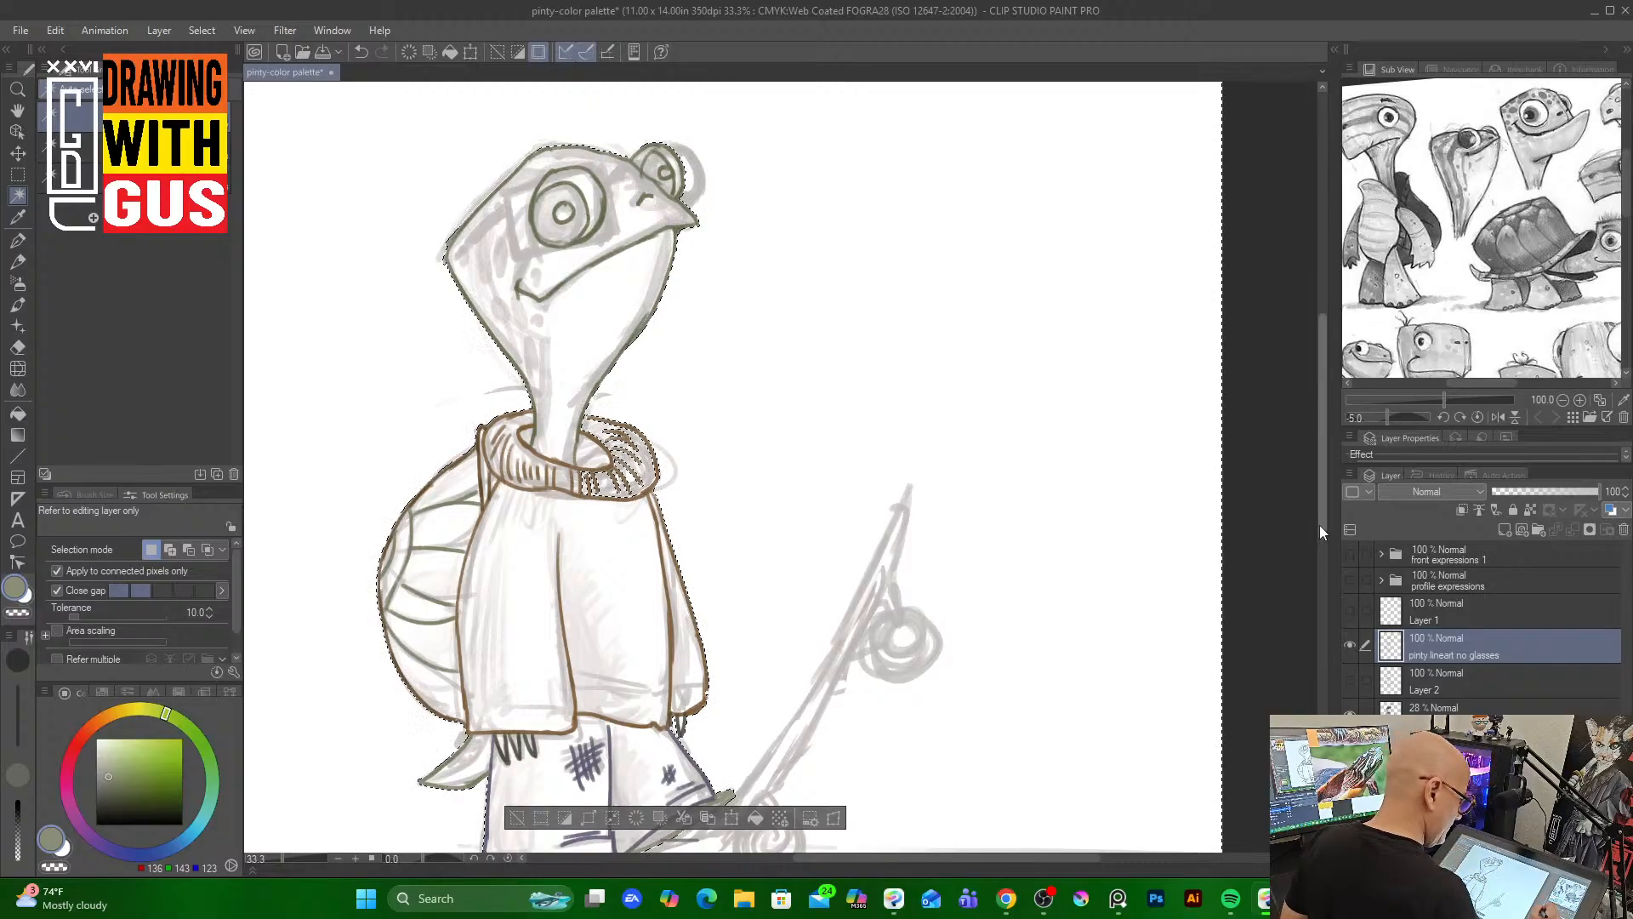
drag(1319, 524, 1310, 559)
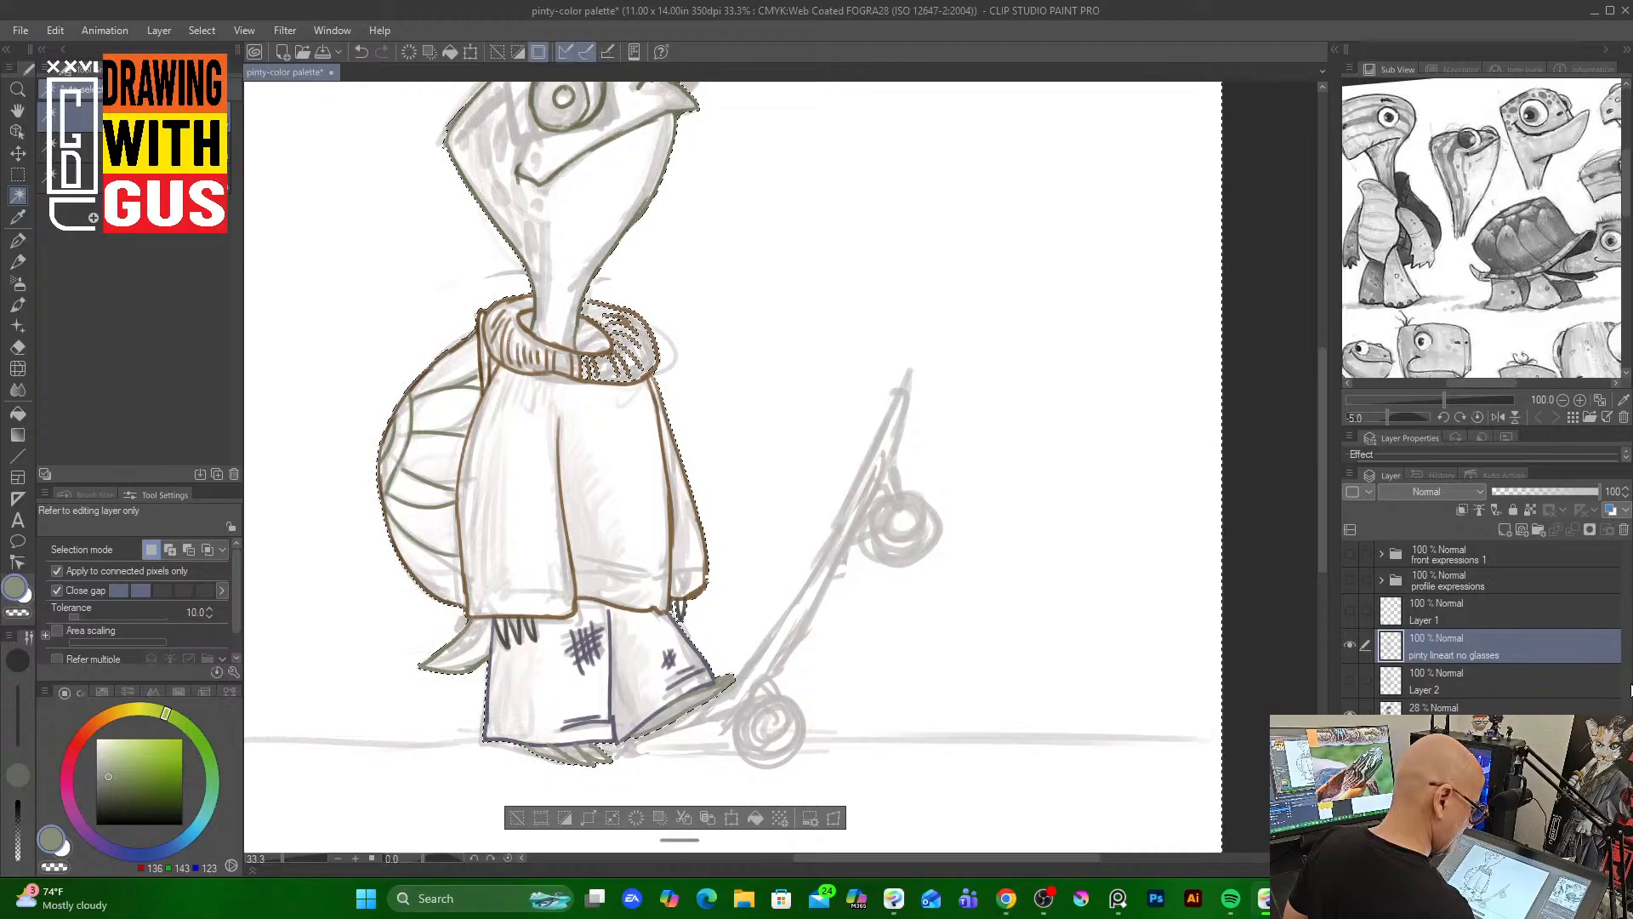
click(1351, 645)
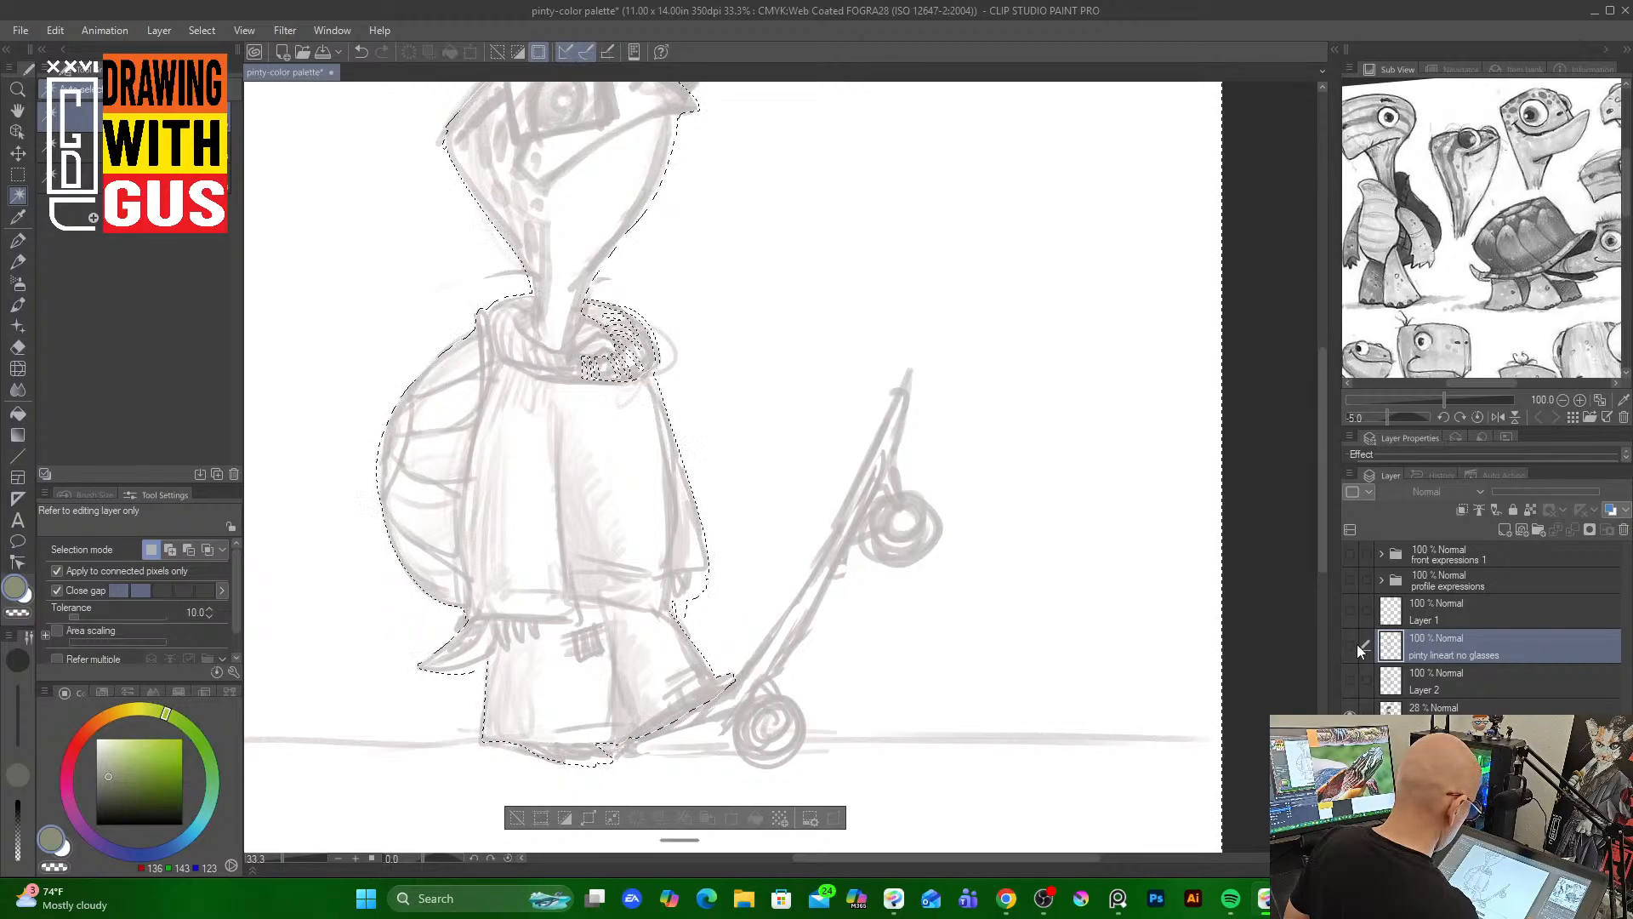
click(1350, 644)
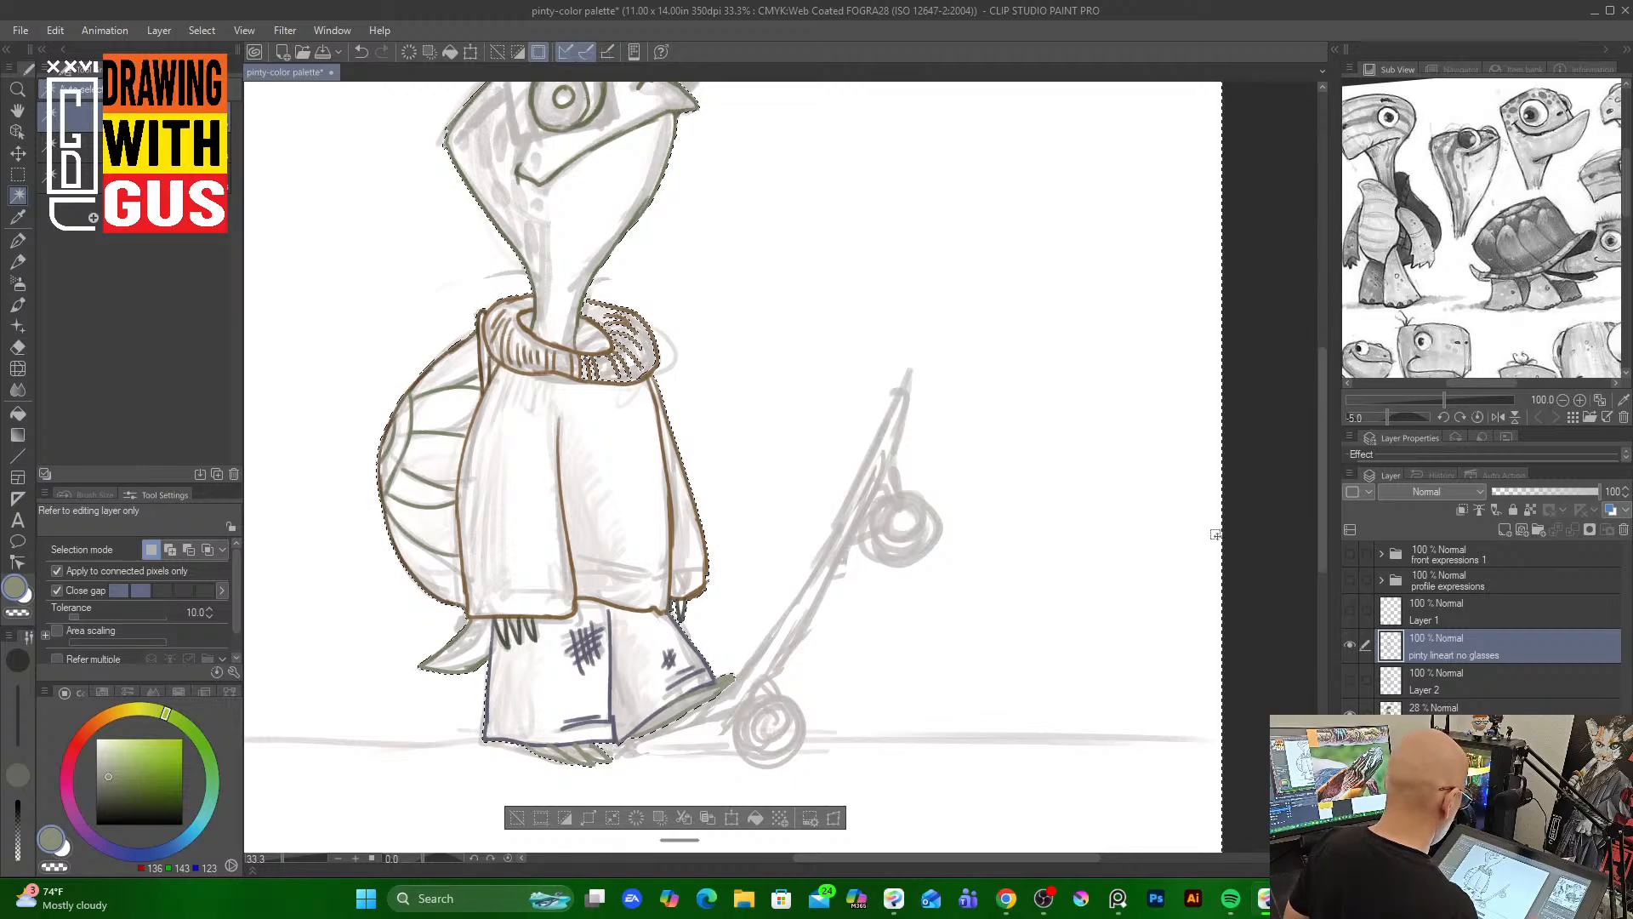
key(ctrl+d)
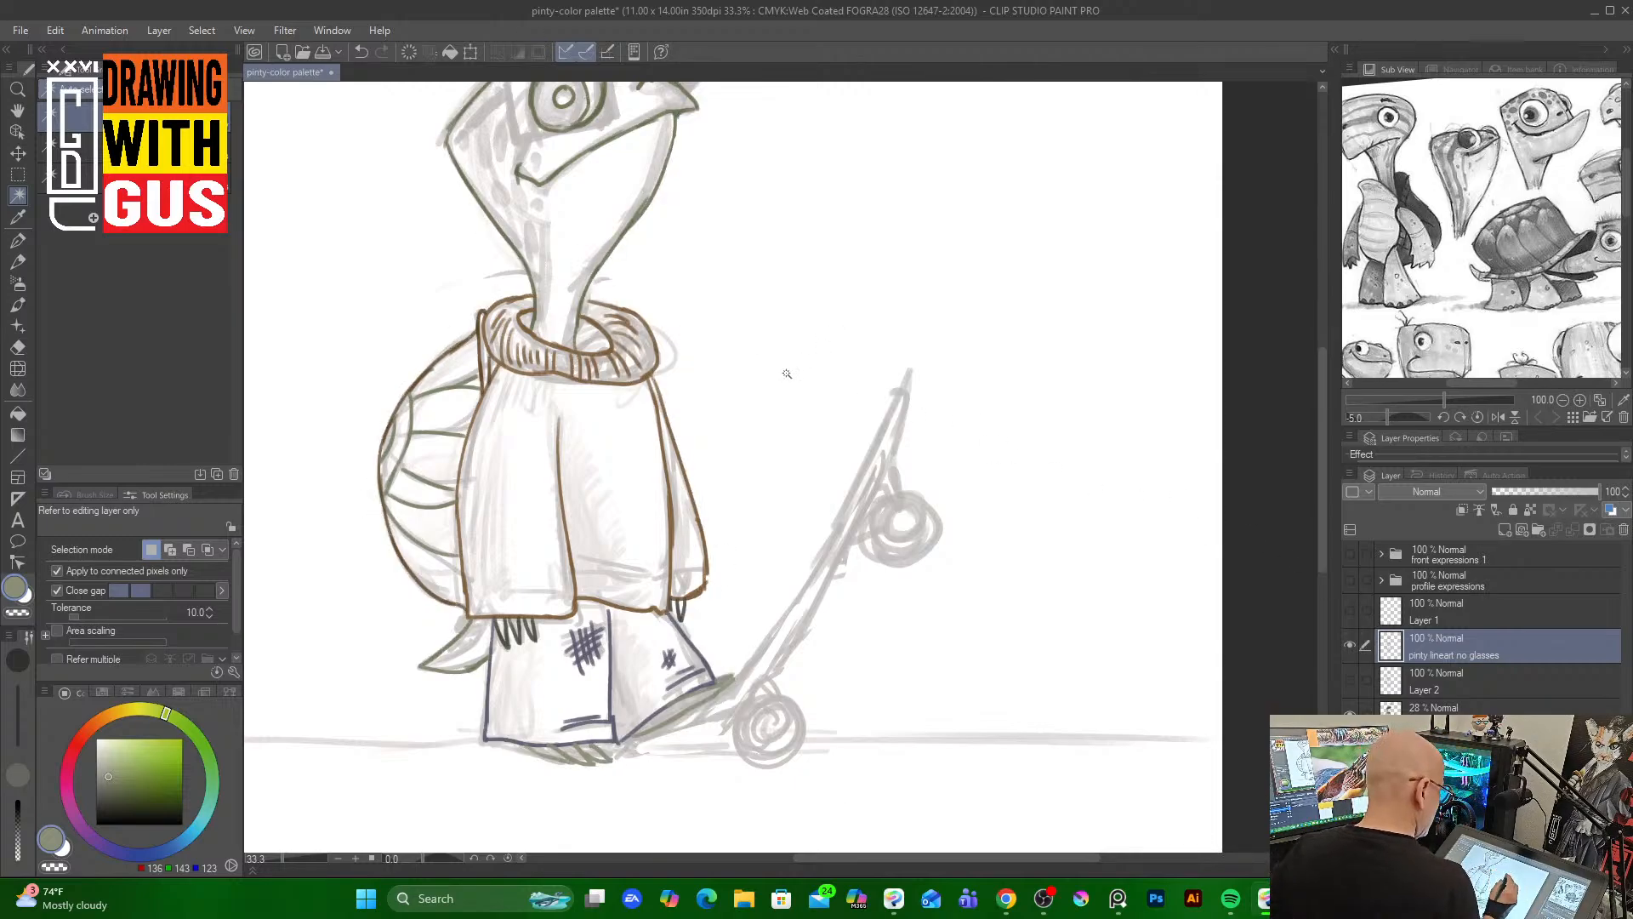
Select the empty area around the character on the line-art layer and add a new layer beneath it
click(18, 260)
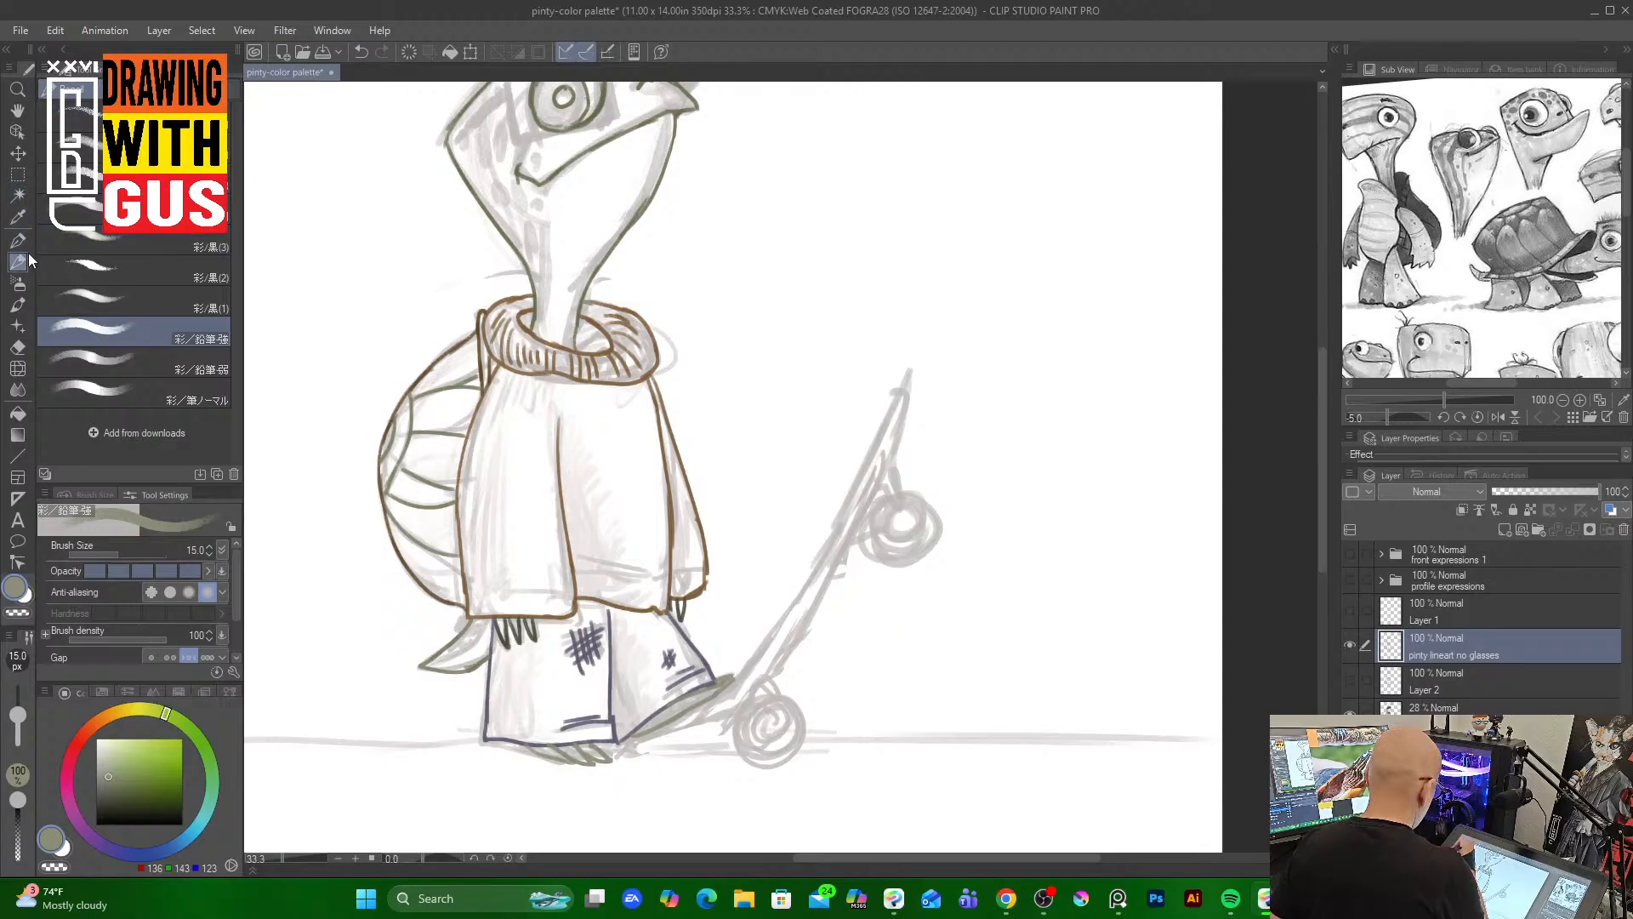
click(17, 195)
click(729, 314)
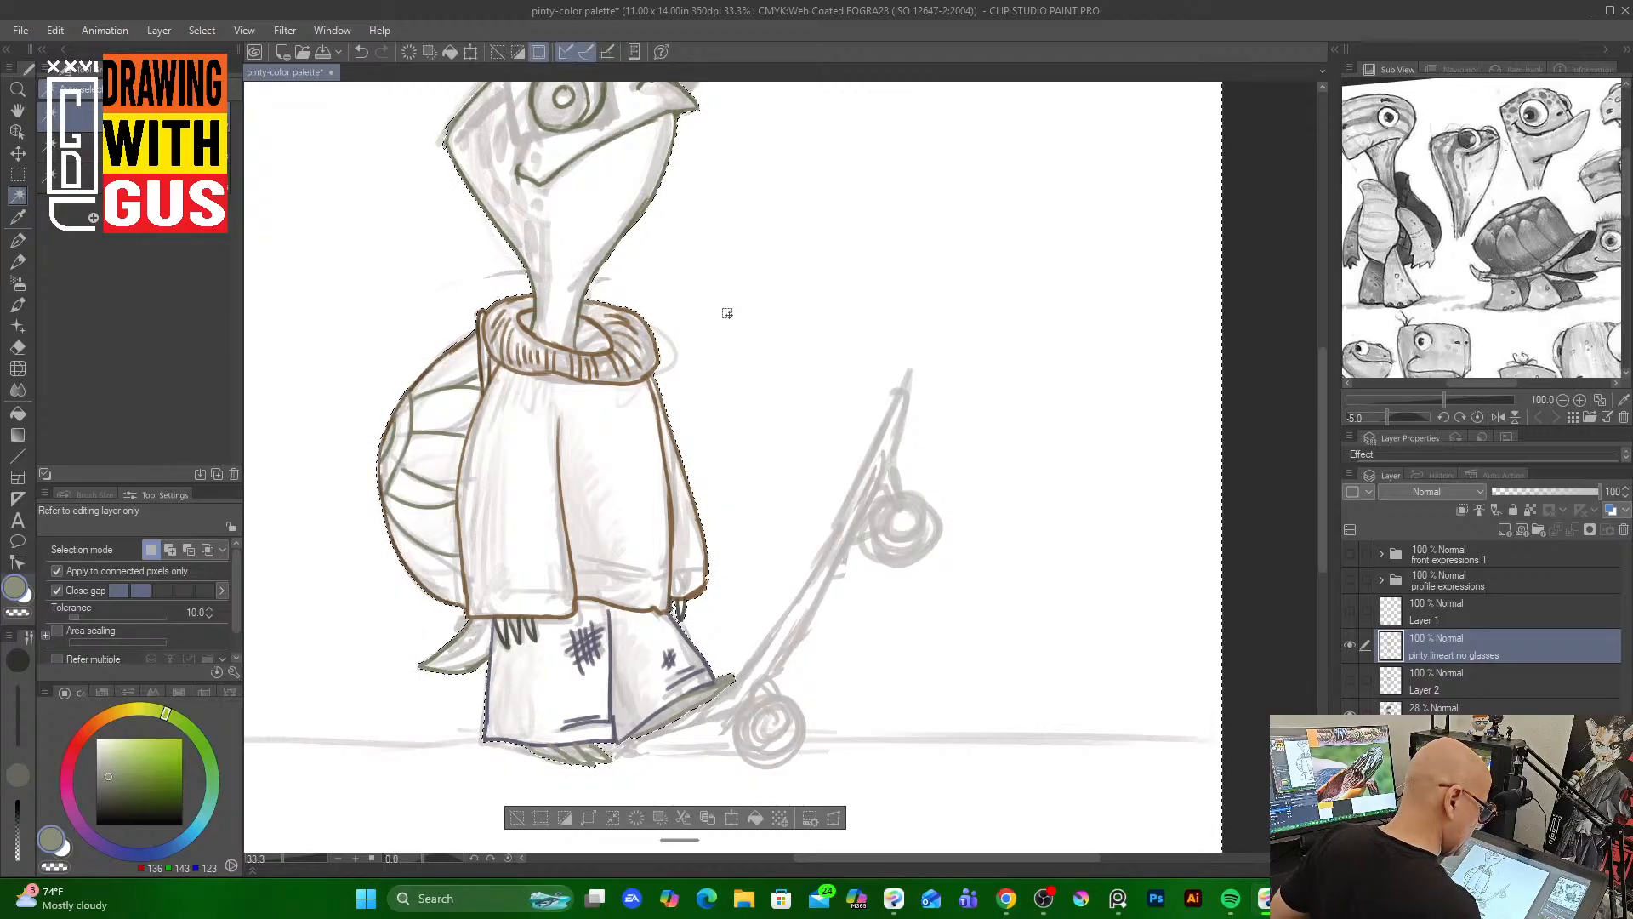
click(1503, 528)
drag(1492, 645, 1534, 696)
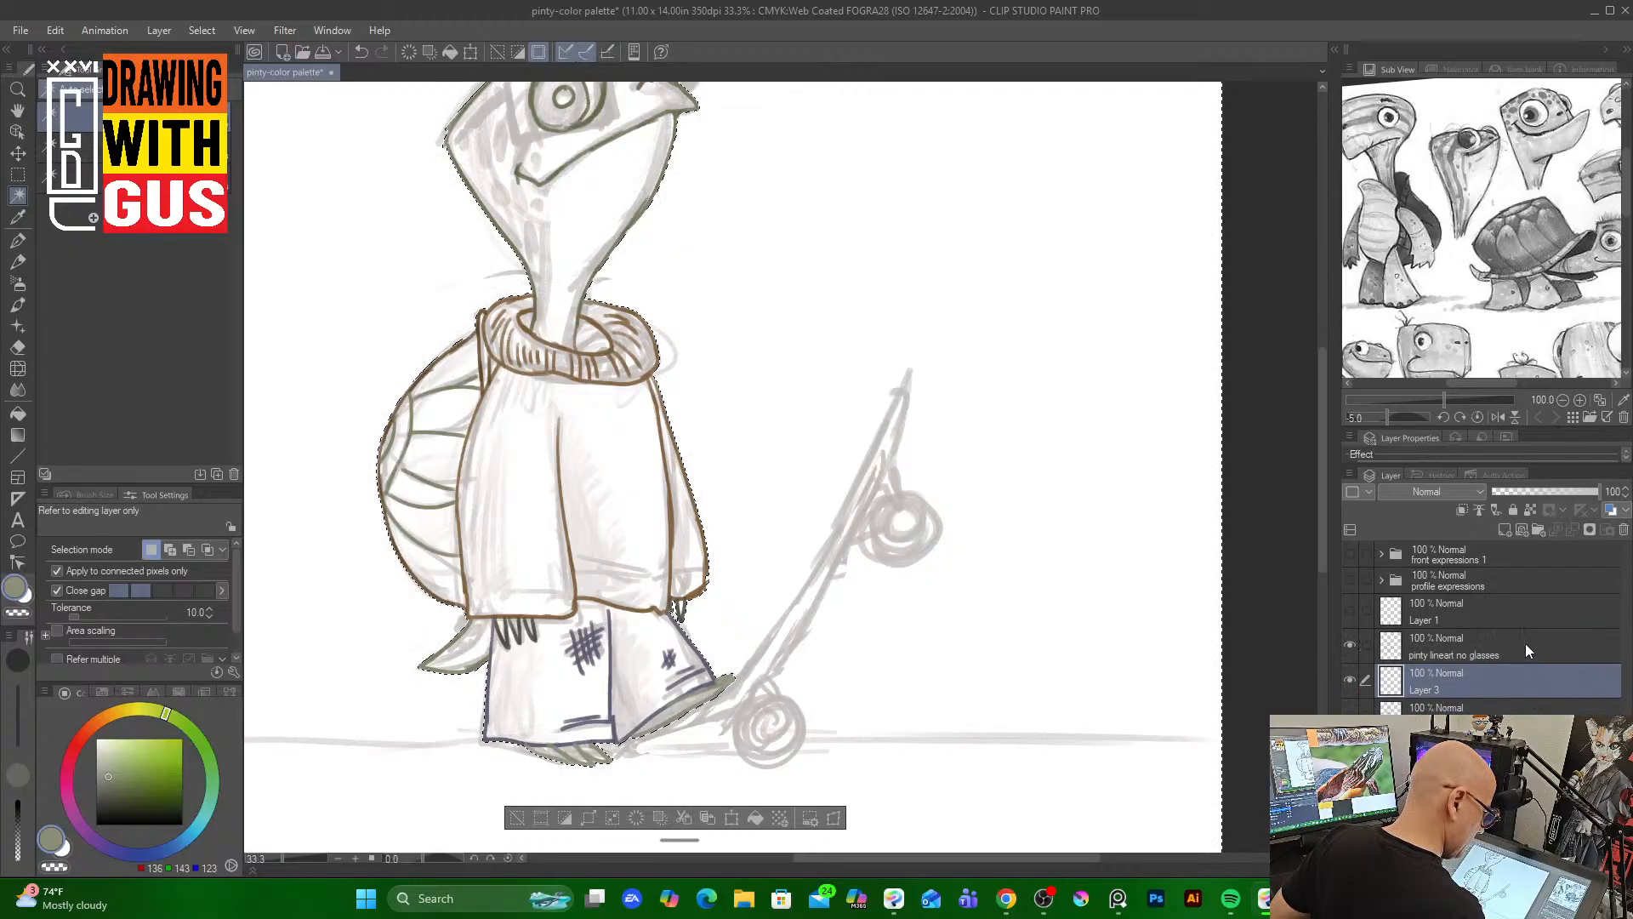
click(1524, 643)
click(1518, 682)
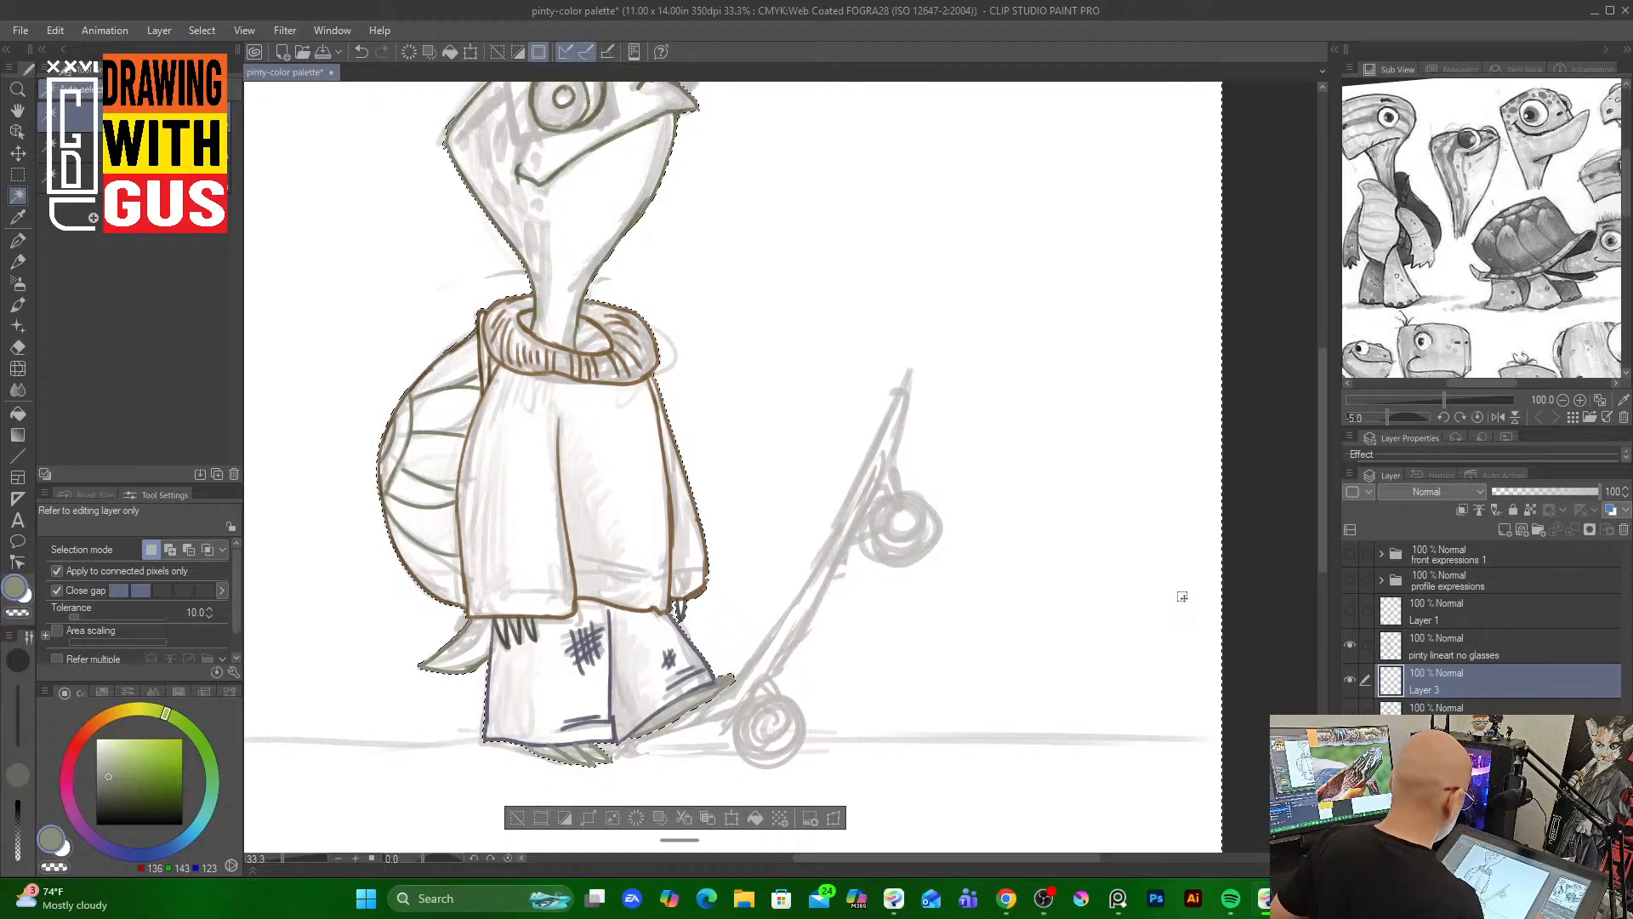
Invert the selection and fill the character's silhouette with pale green on the new layer
click(197, 33)
mouse_move(244, 32)
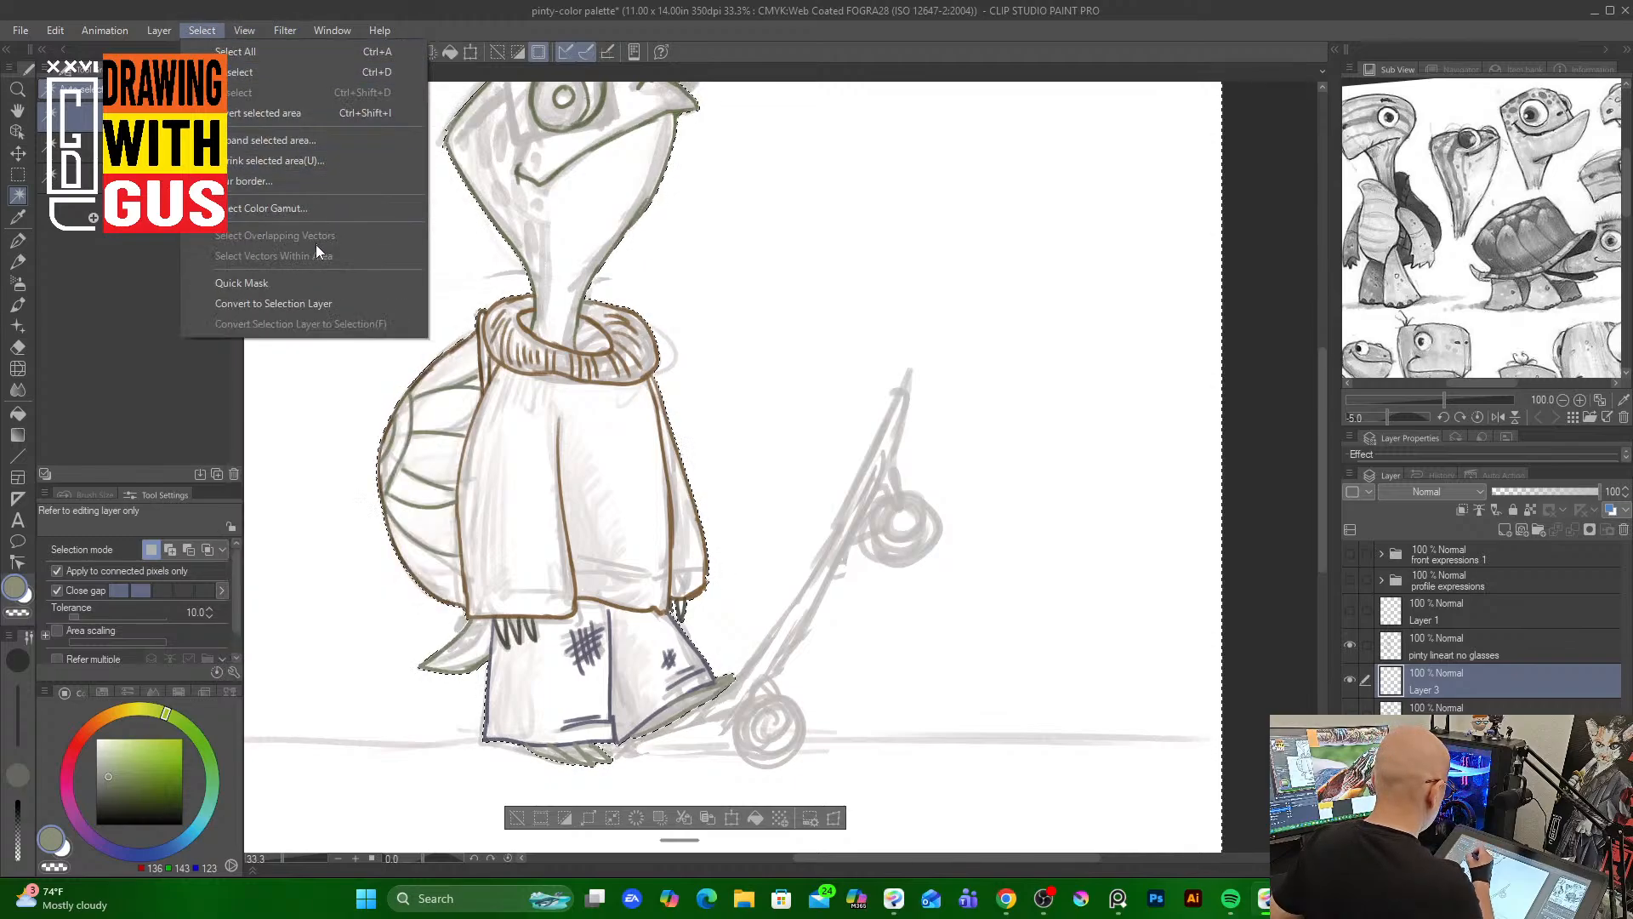
click(313, 114)
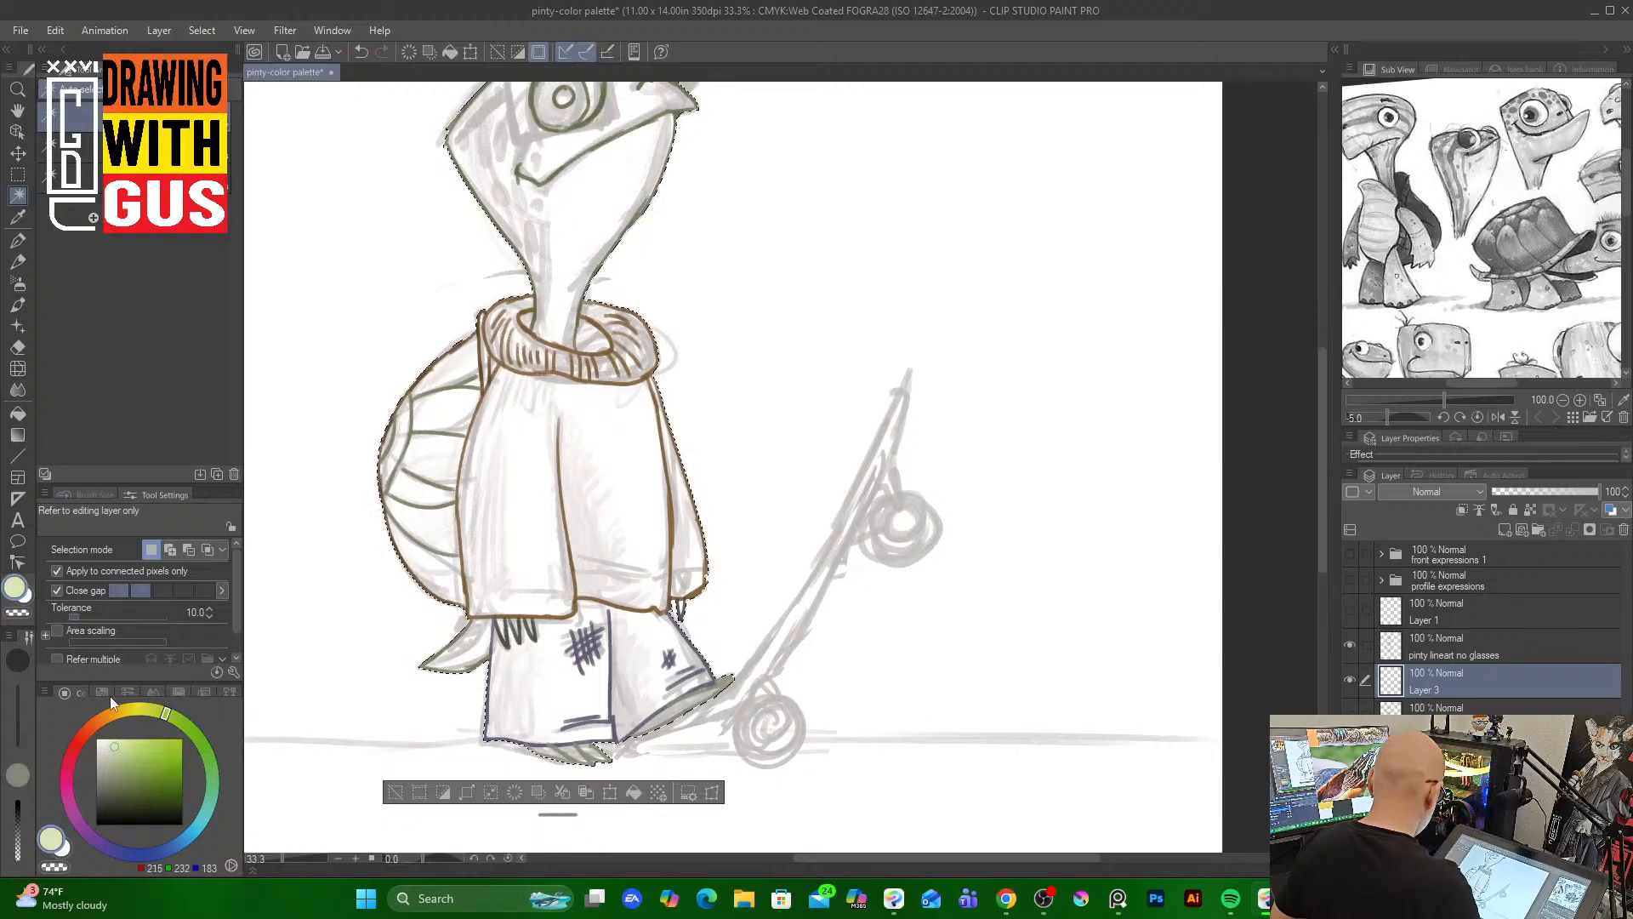
click(17, 413)
click(611, 474)
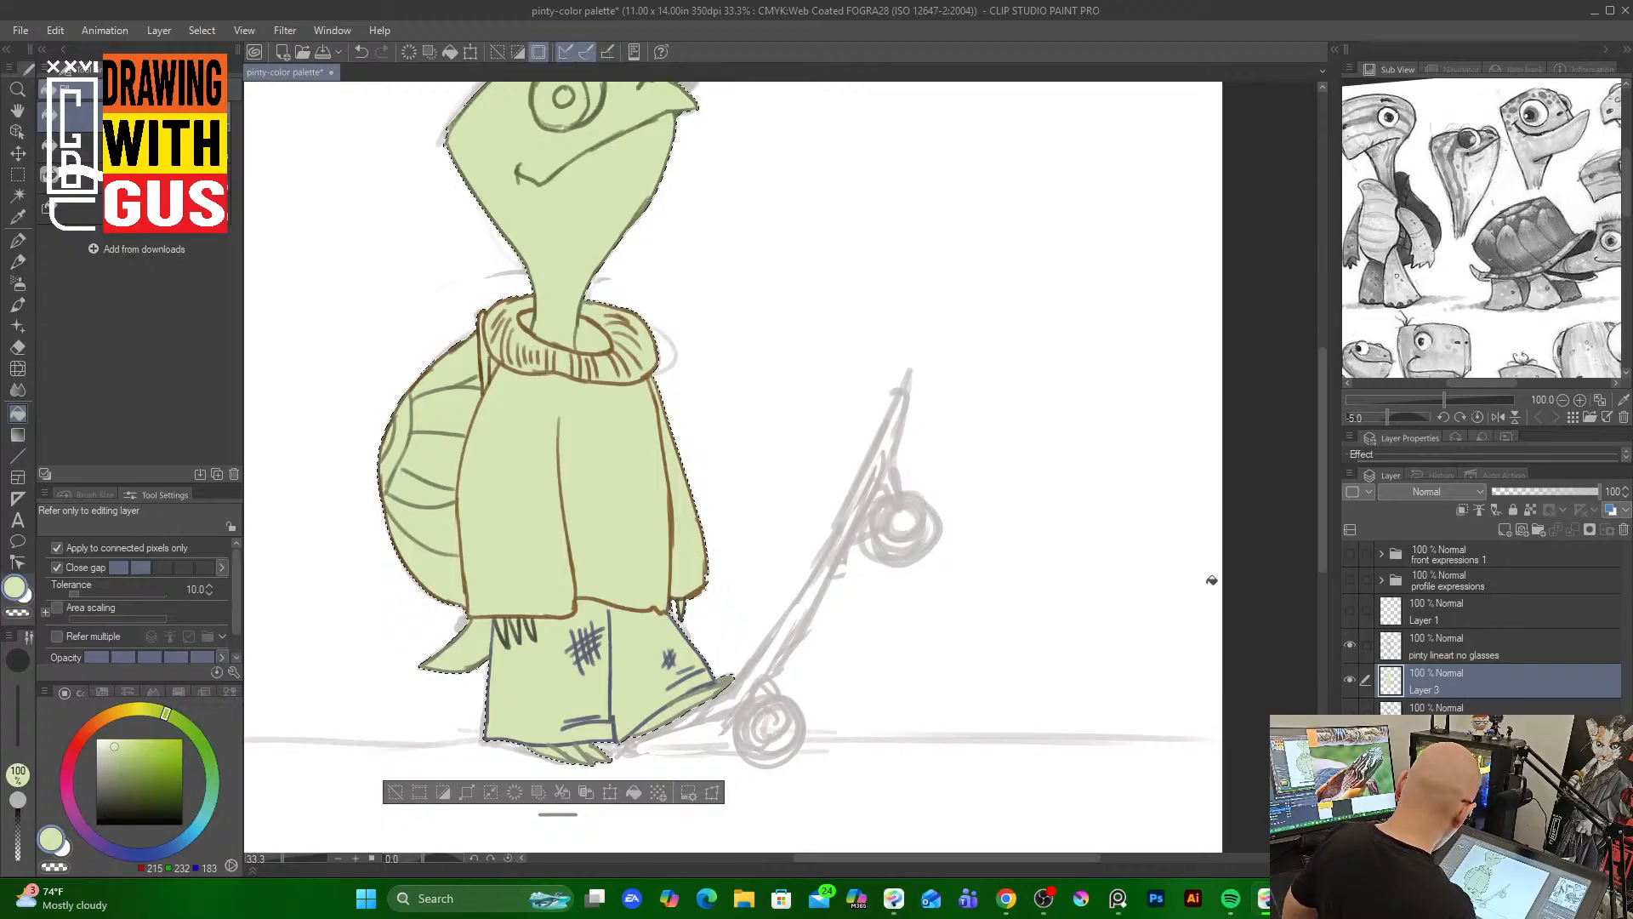
Refill the character's silhouette with a pale cream color on the fill layer
click(109, 736)
click(105, 739)
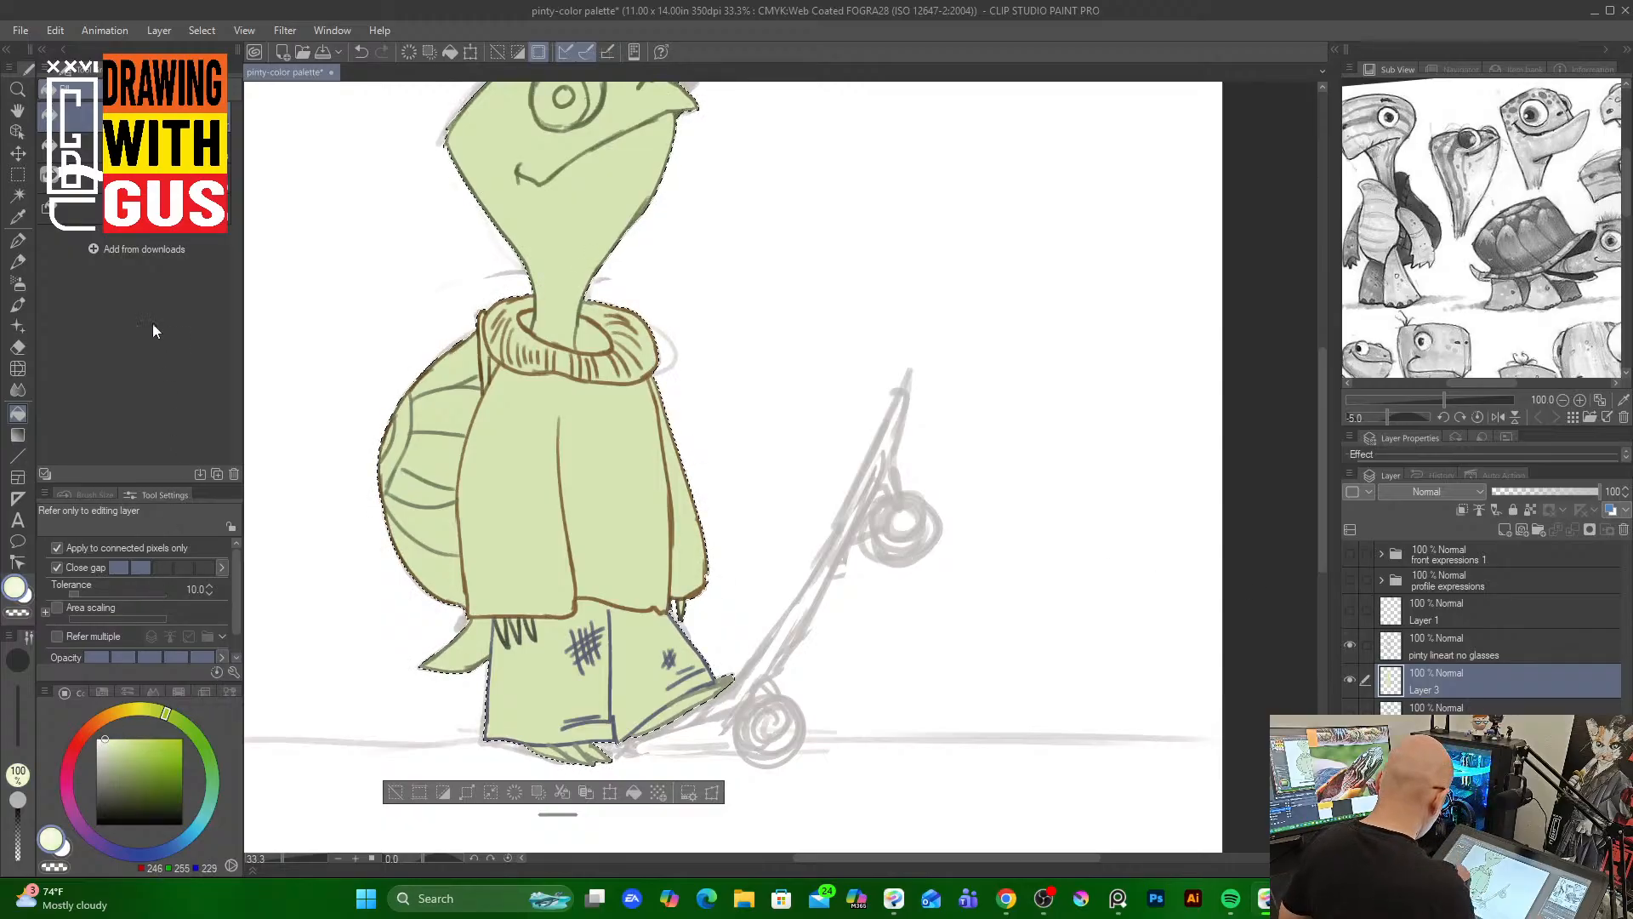
click(610, 427)
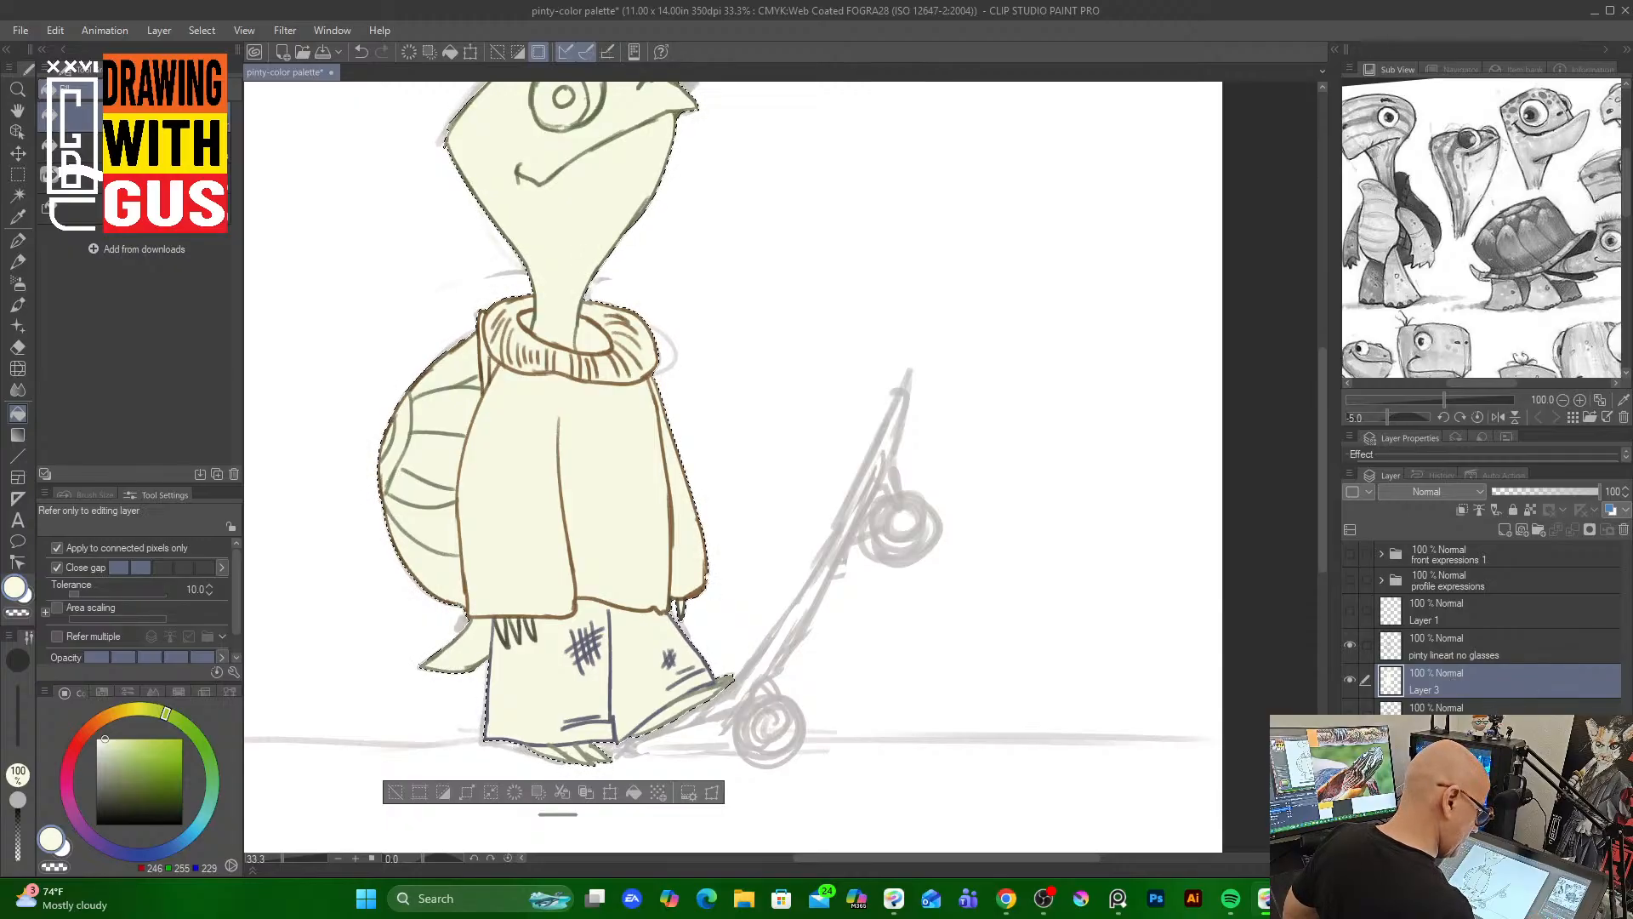
Hide the skateboard sketch layer, add a new empty layer low in the stack, and clear the selection
click(1350, 749)
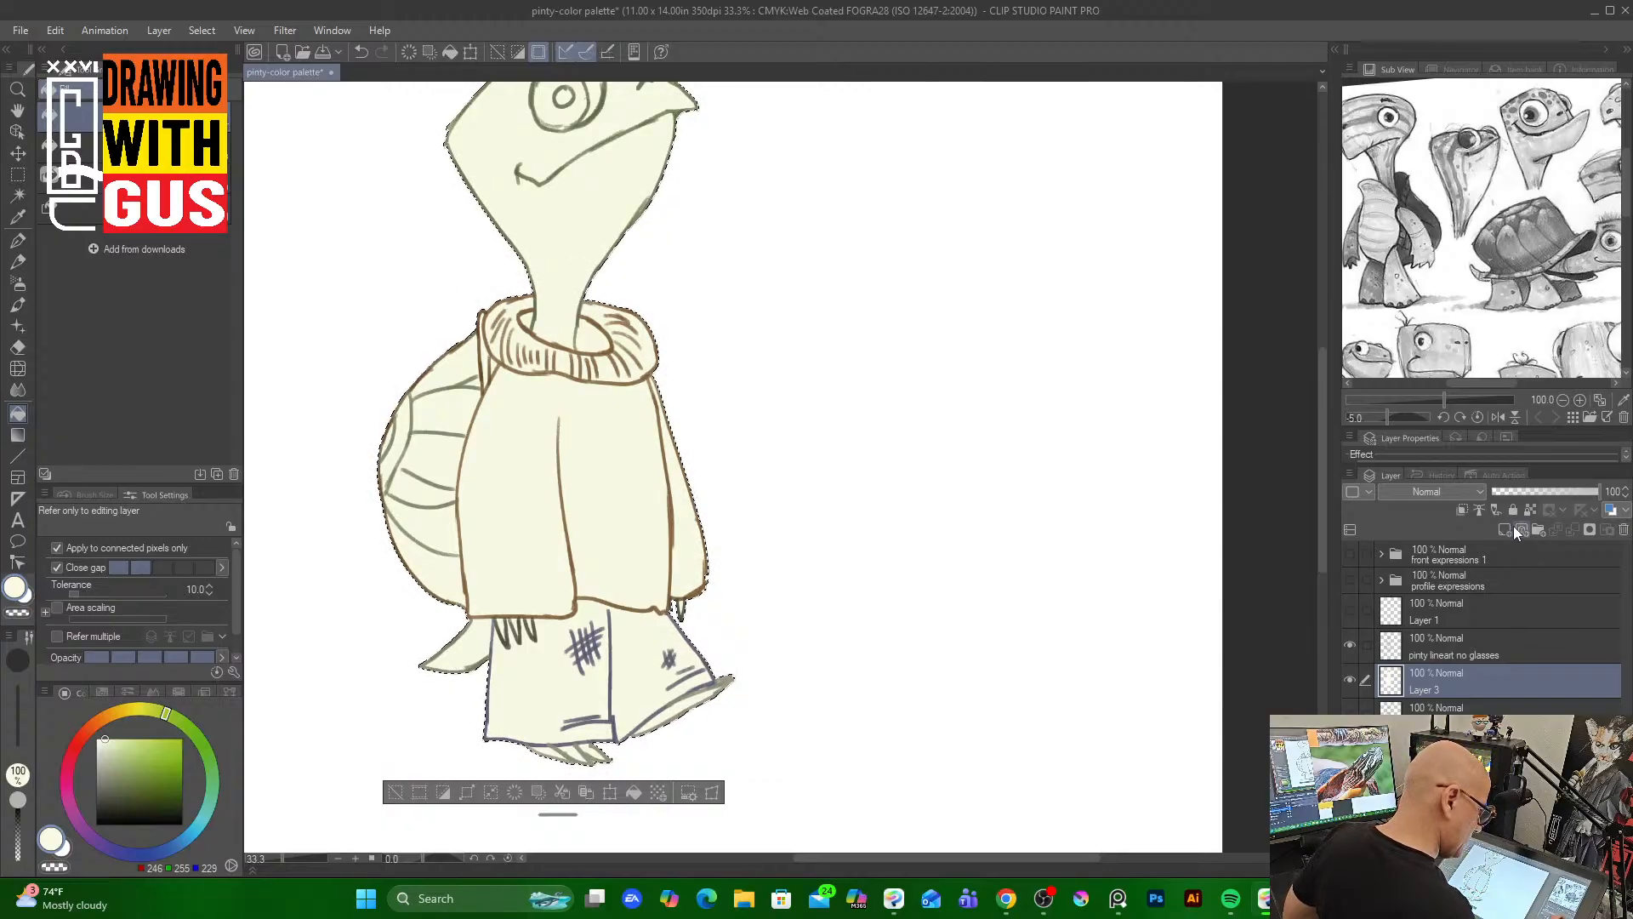
click(1492, 708)
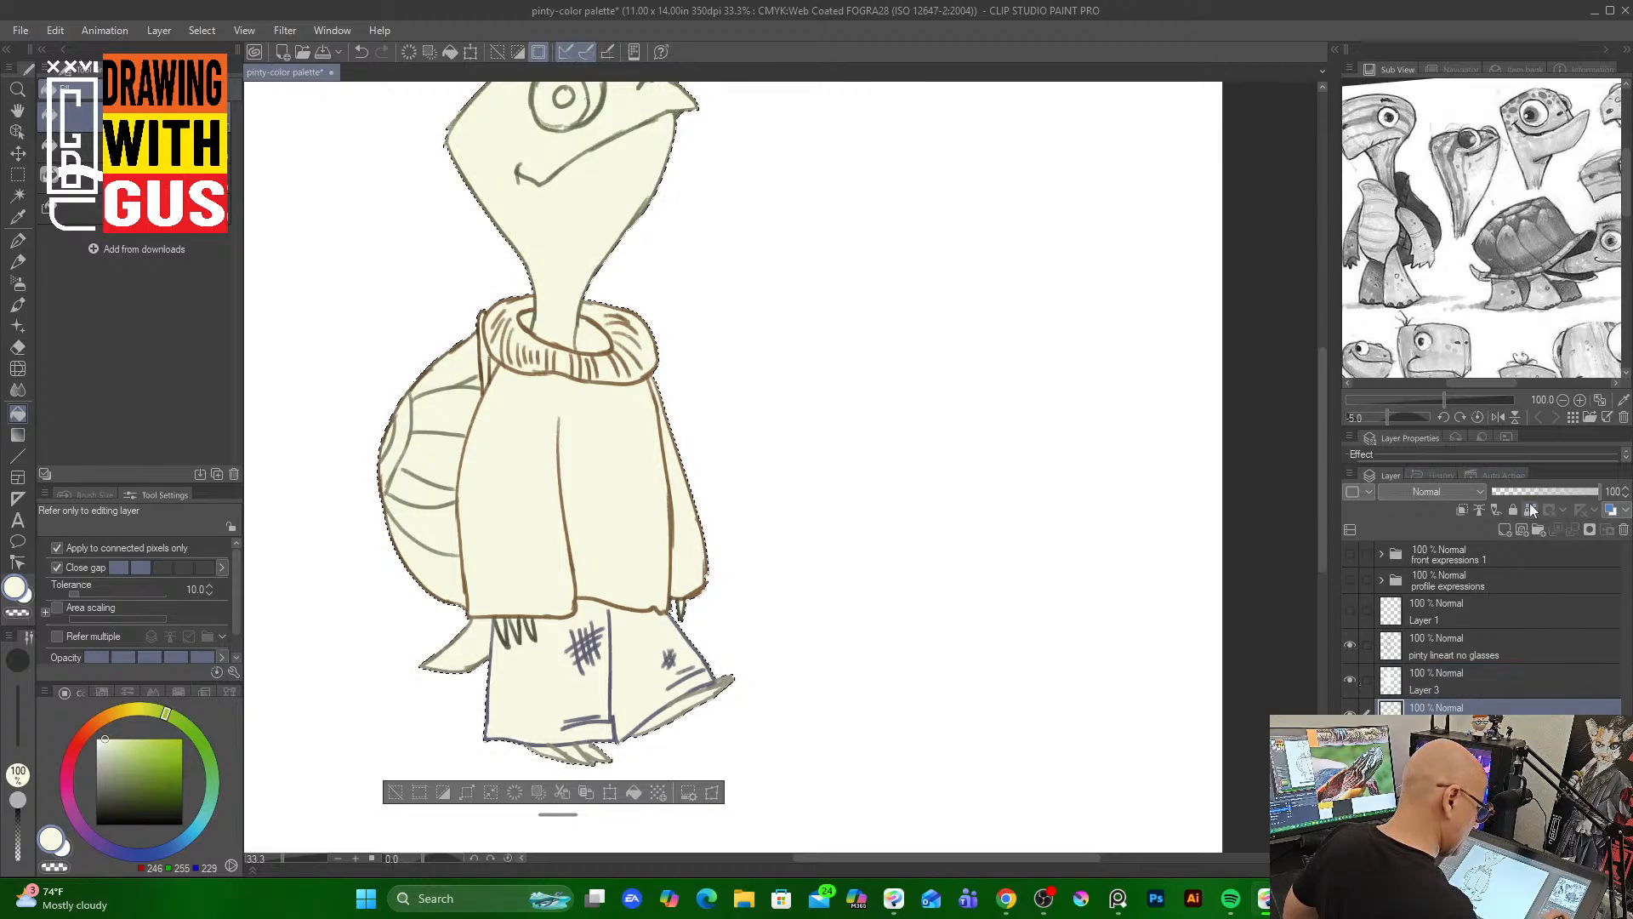
click(1462, 508)
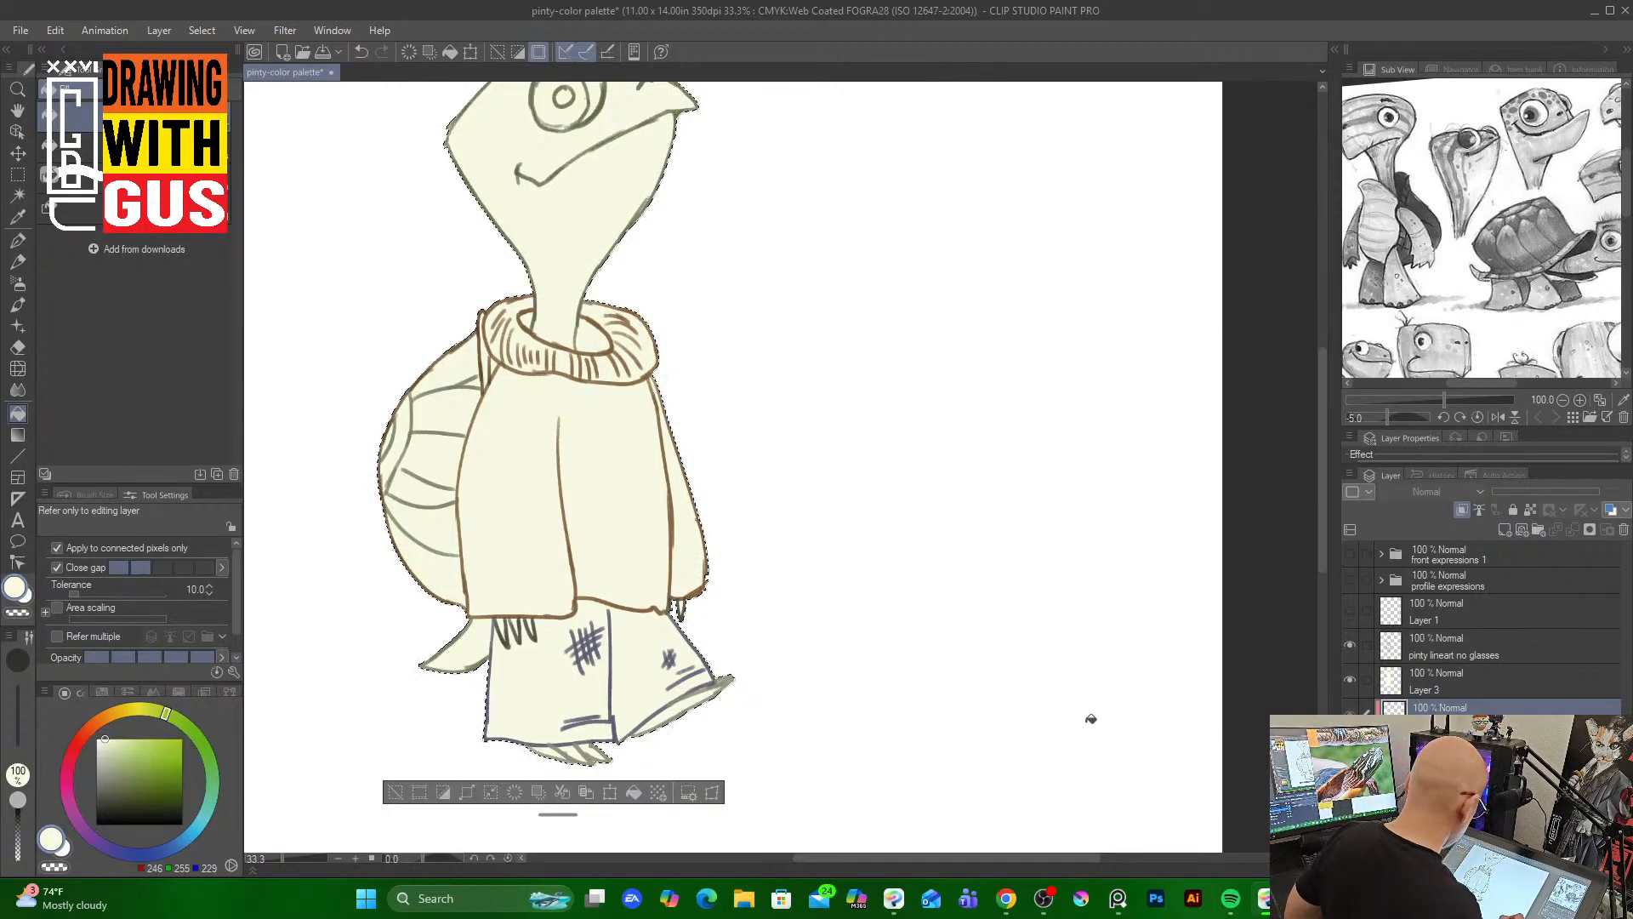
key(ctrl+d)
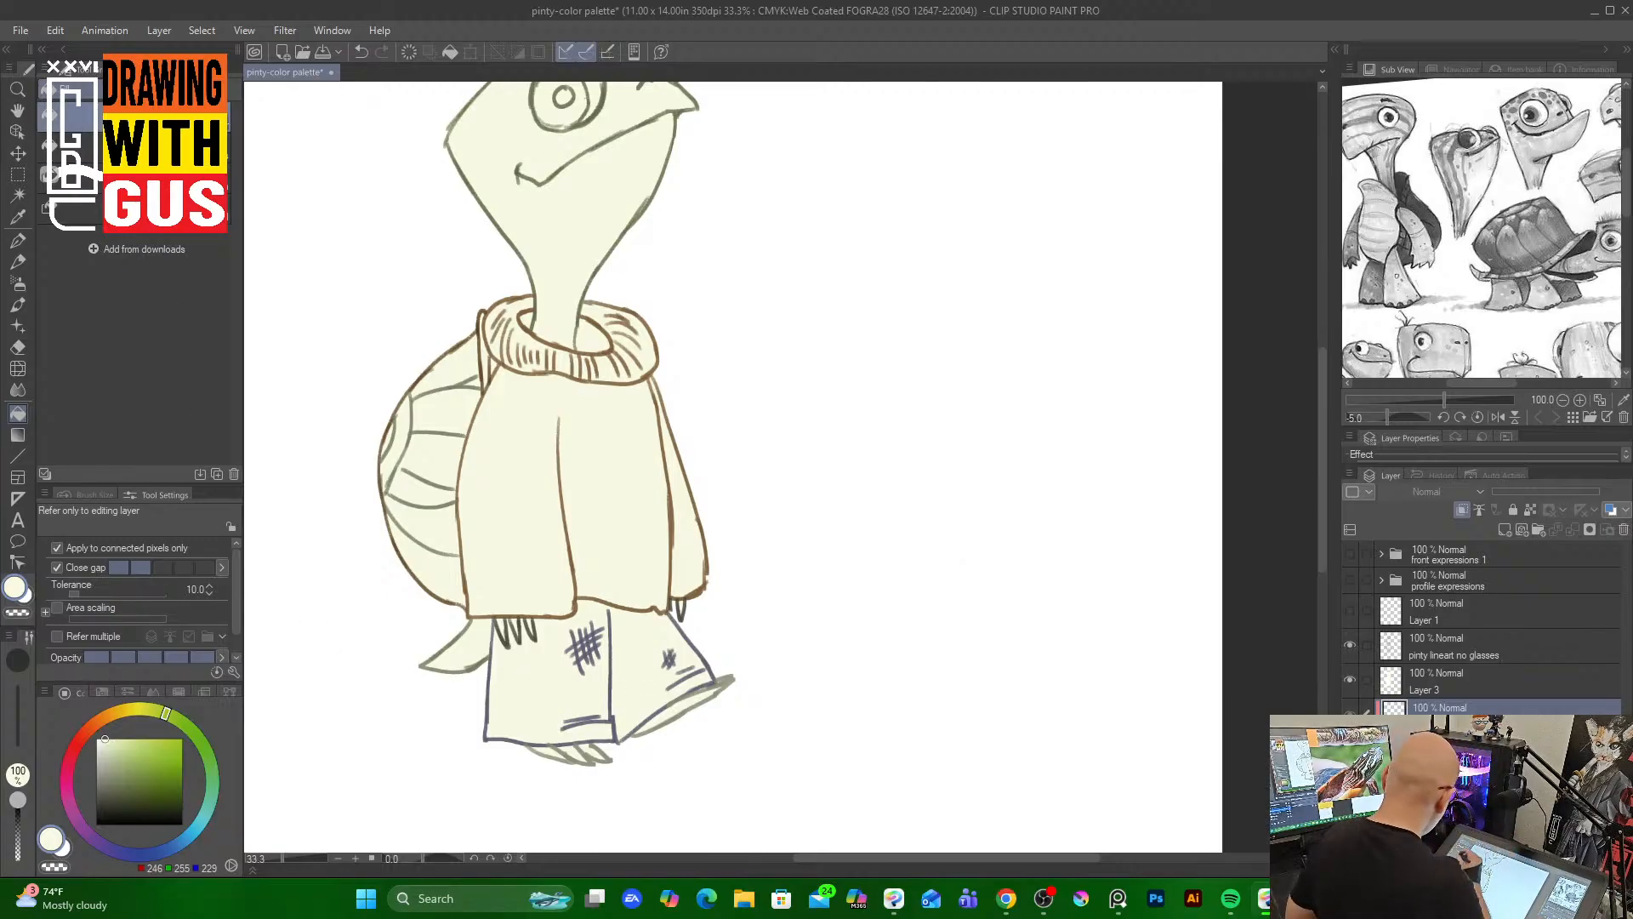
Choose the Wet wash watercolor brush and set its size to 100
click(19, 306)
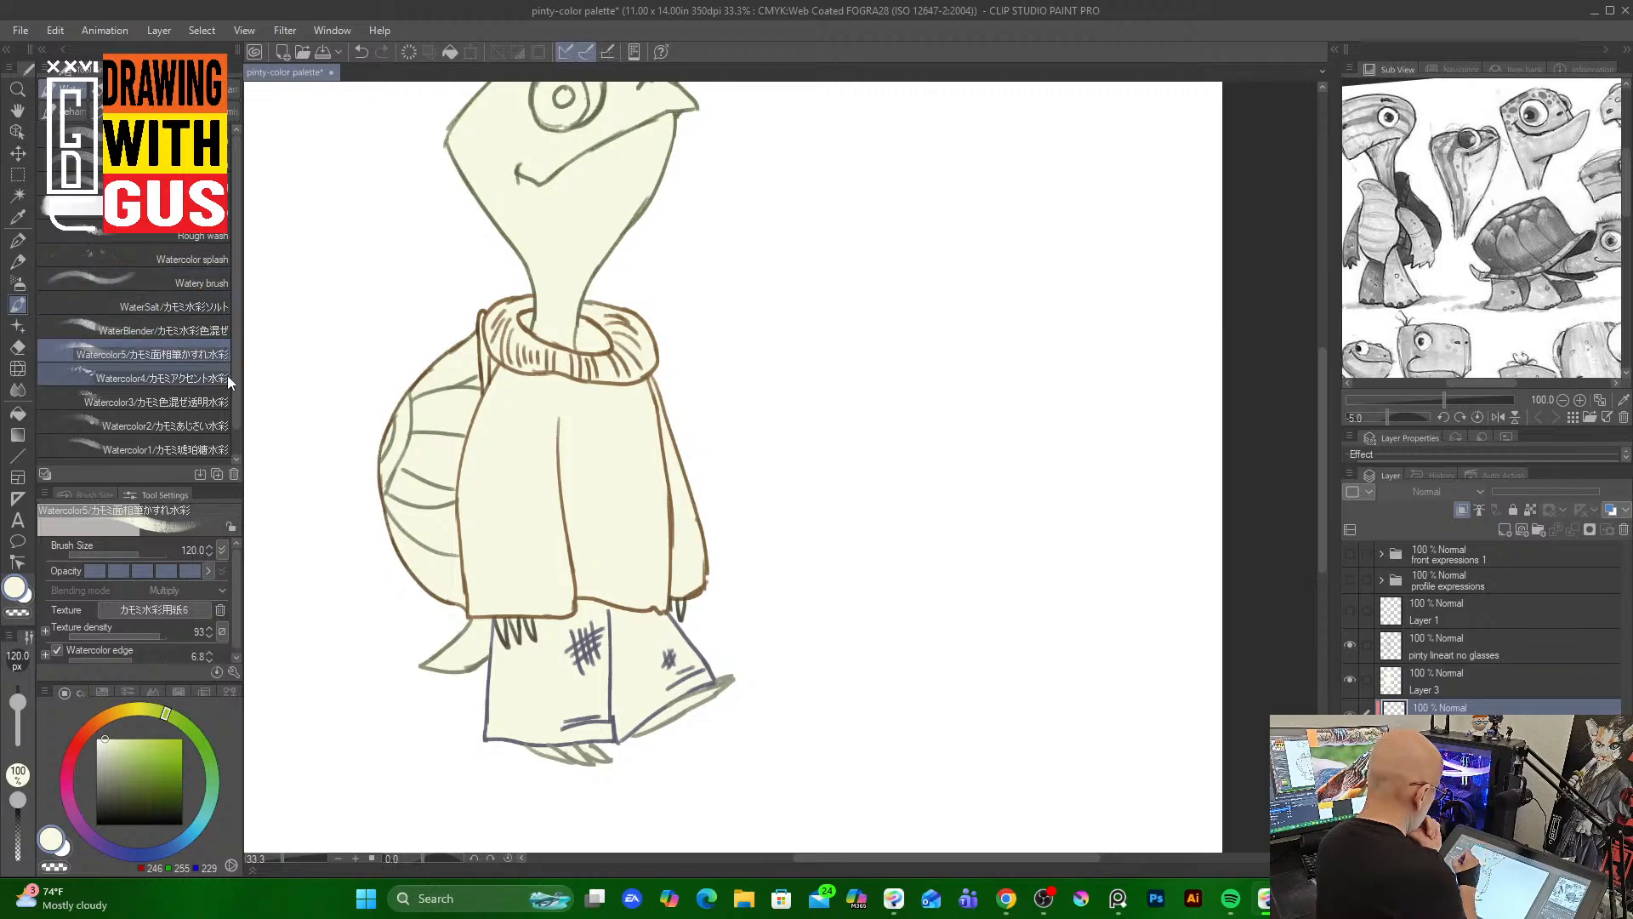
scroll(236, 410, down, 1)
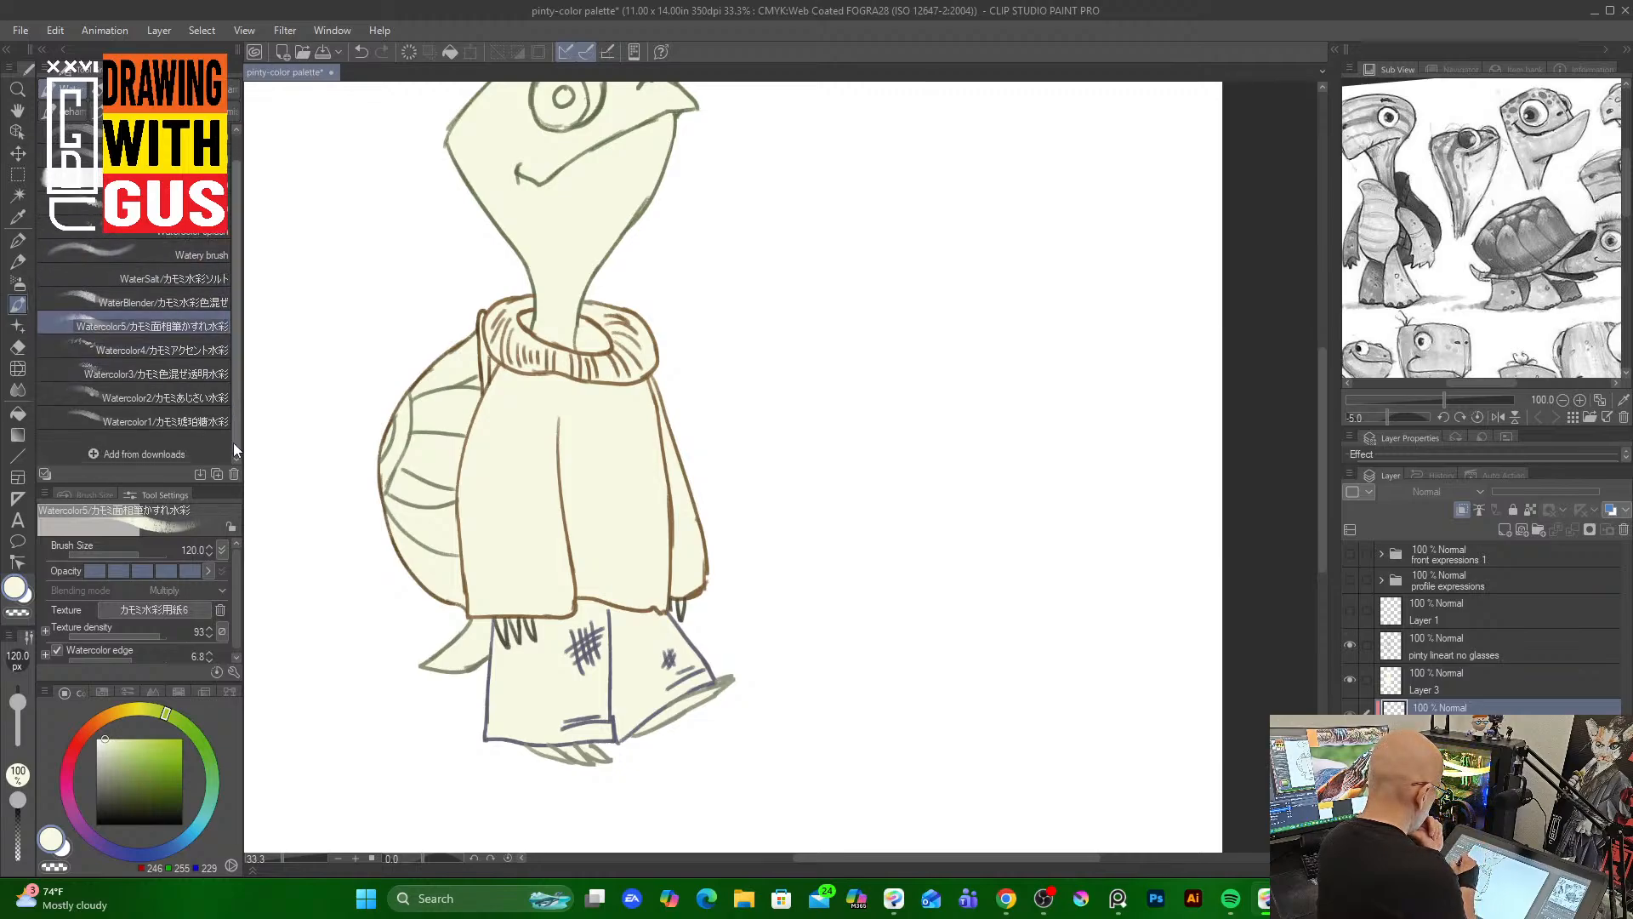
scroll(233, 441, up, 1)
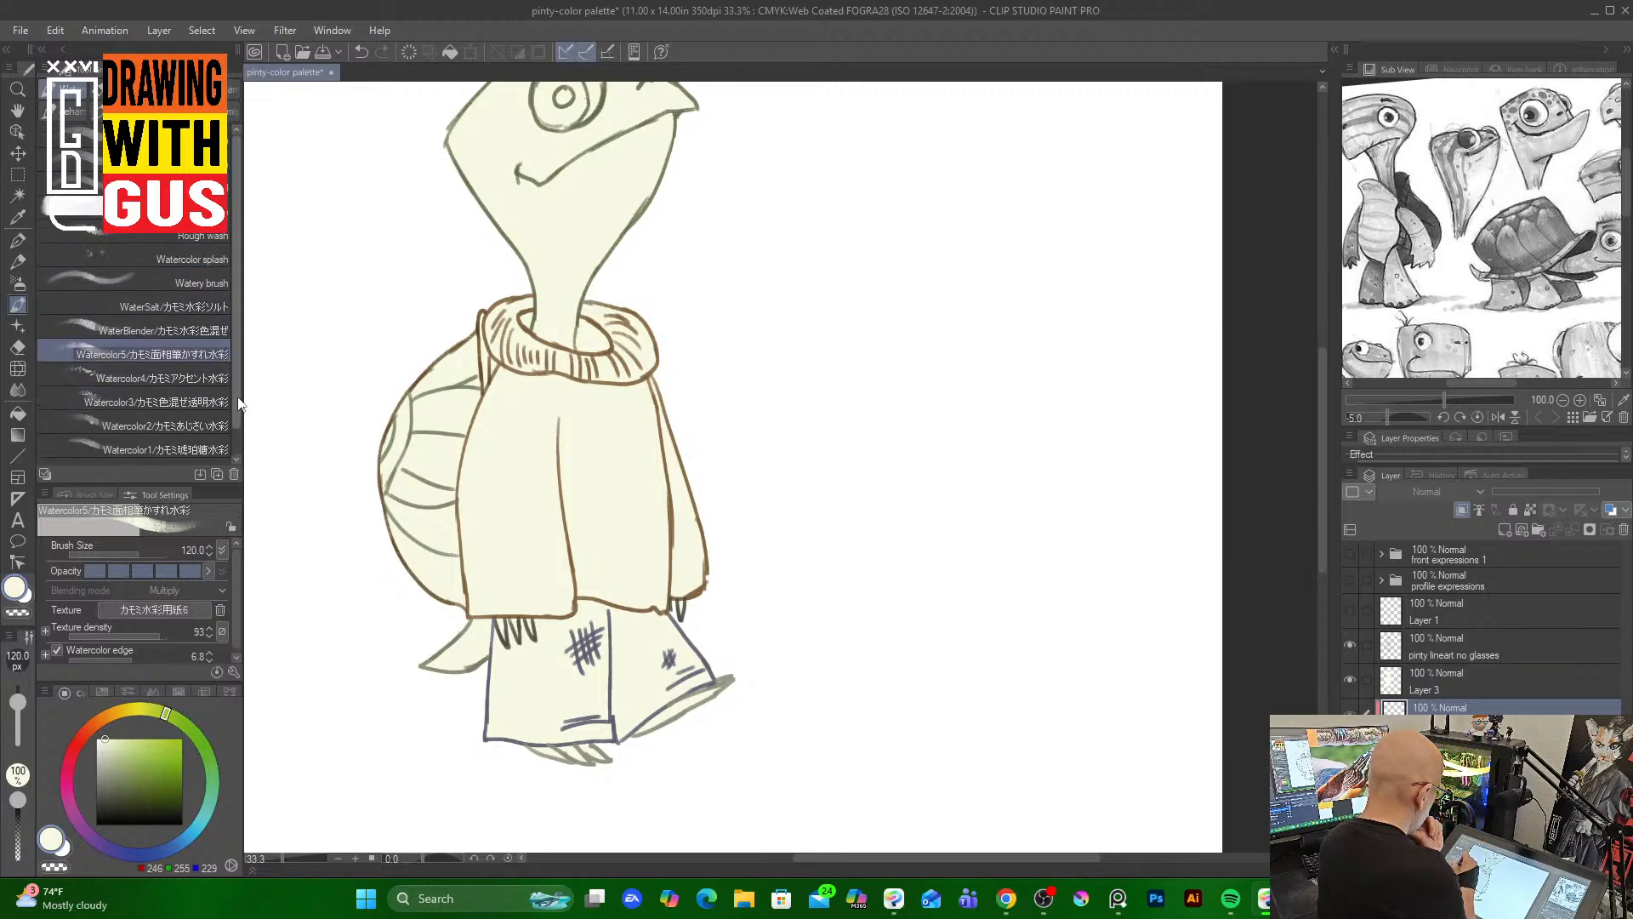
click(217, 237)
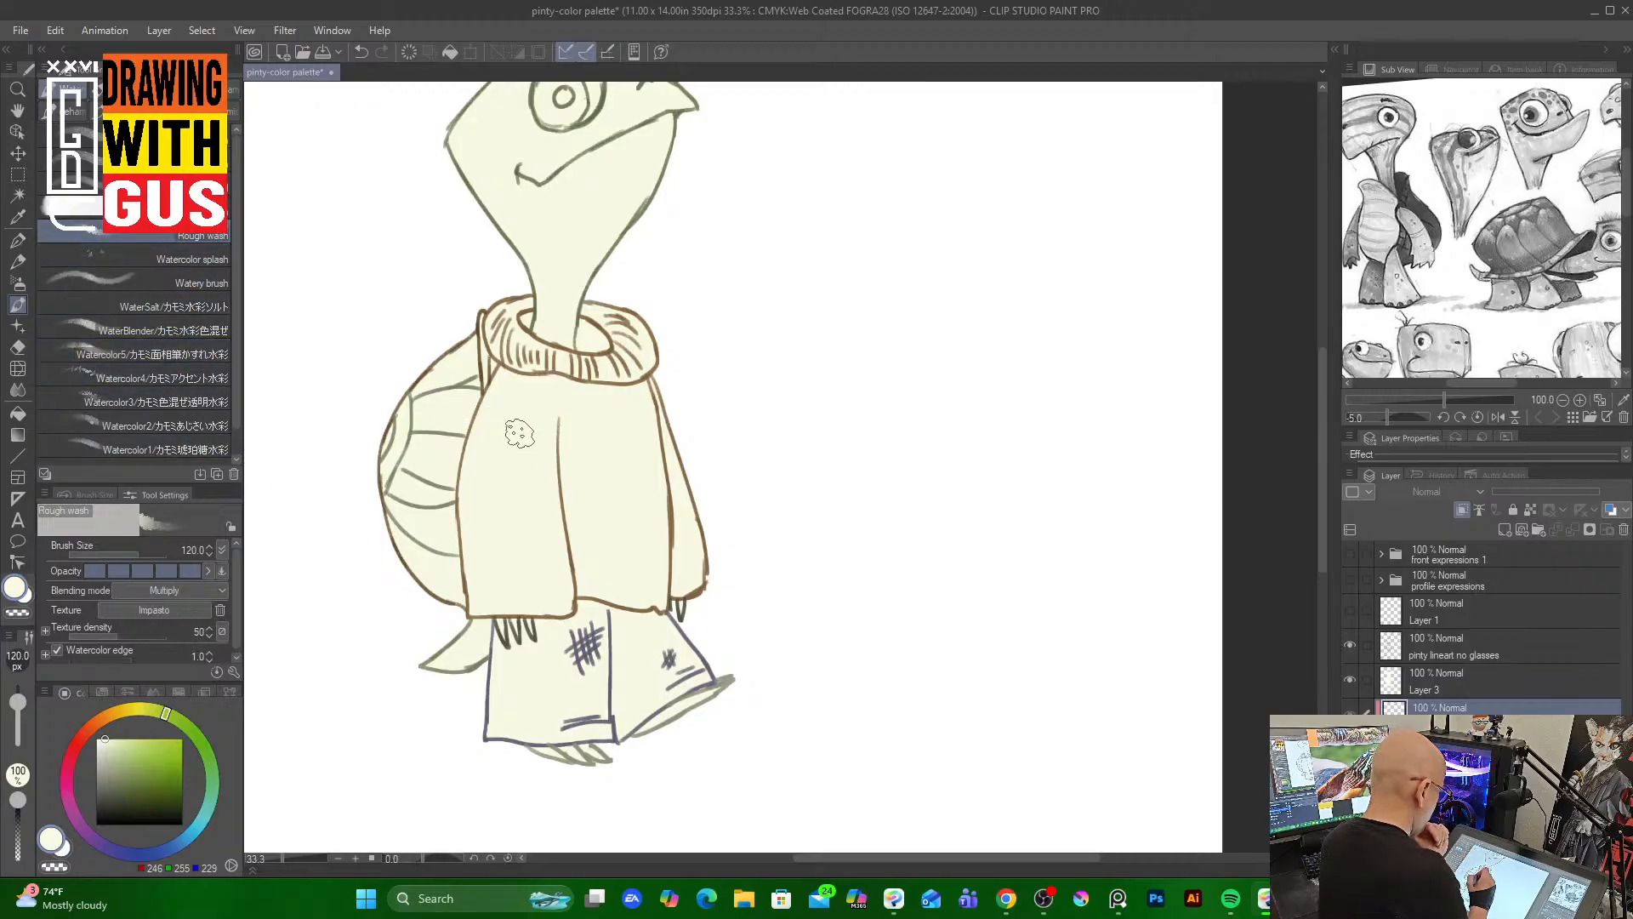
click(202, 210)
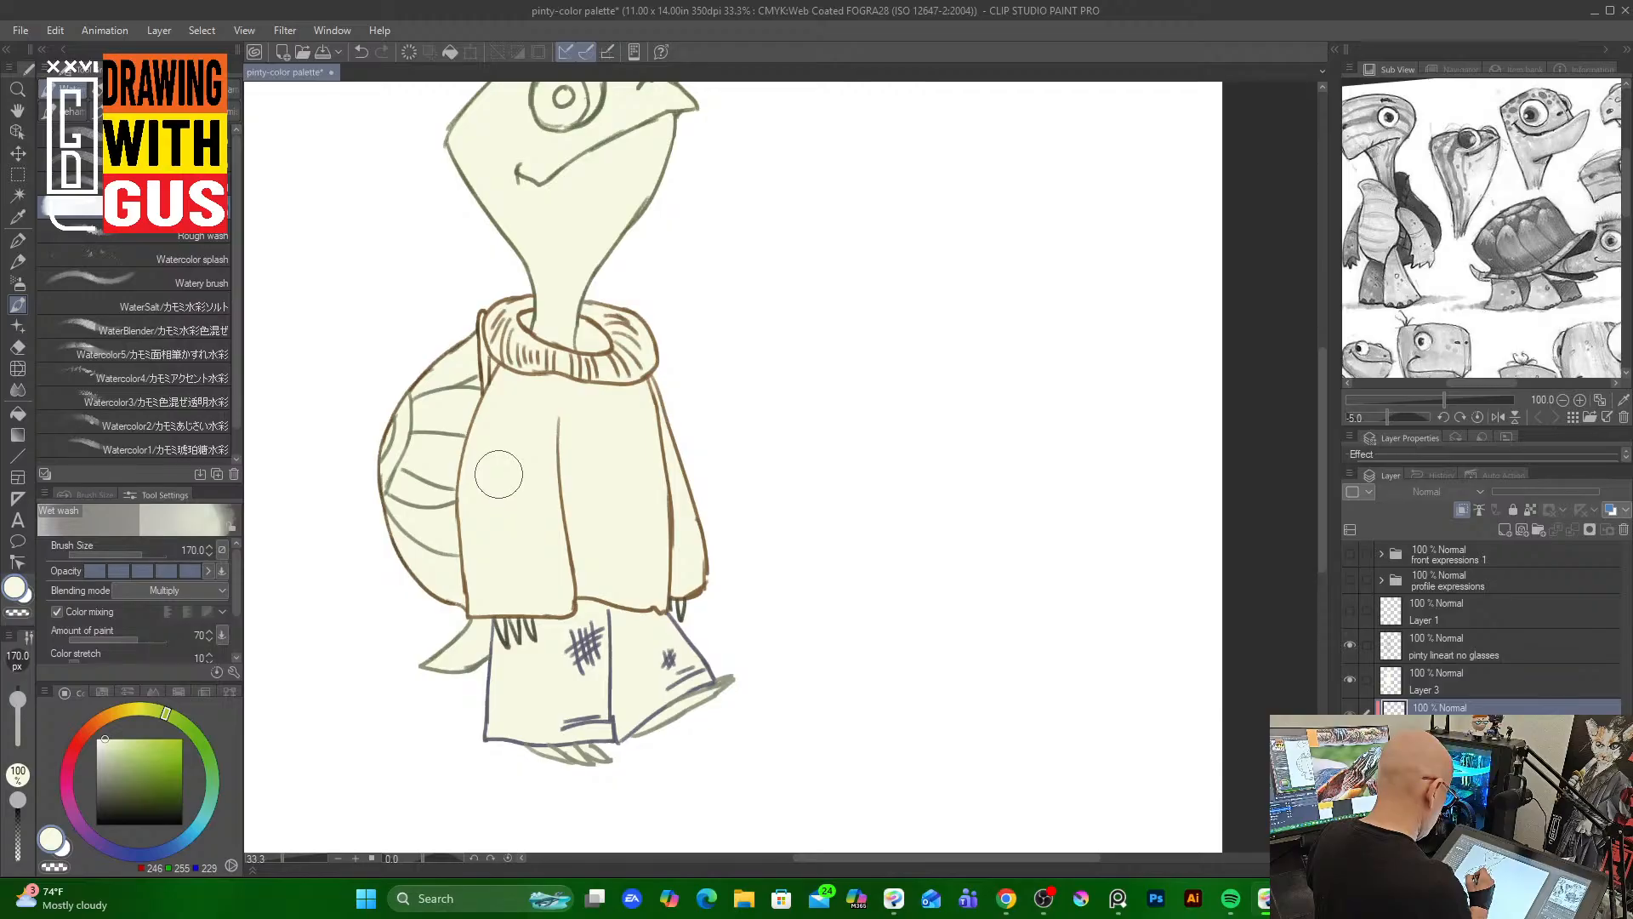
key(bracketleft)
key(bracketleft)
key(bracketleft)
key(bracketleft)
key(bracketright)
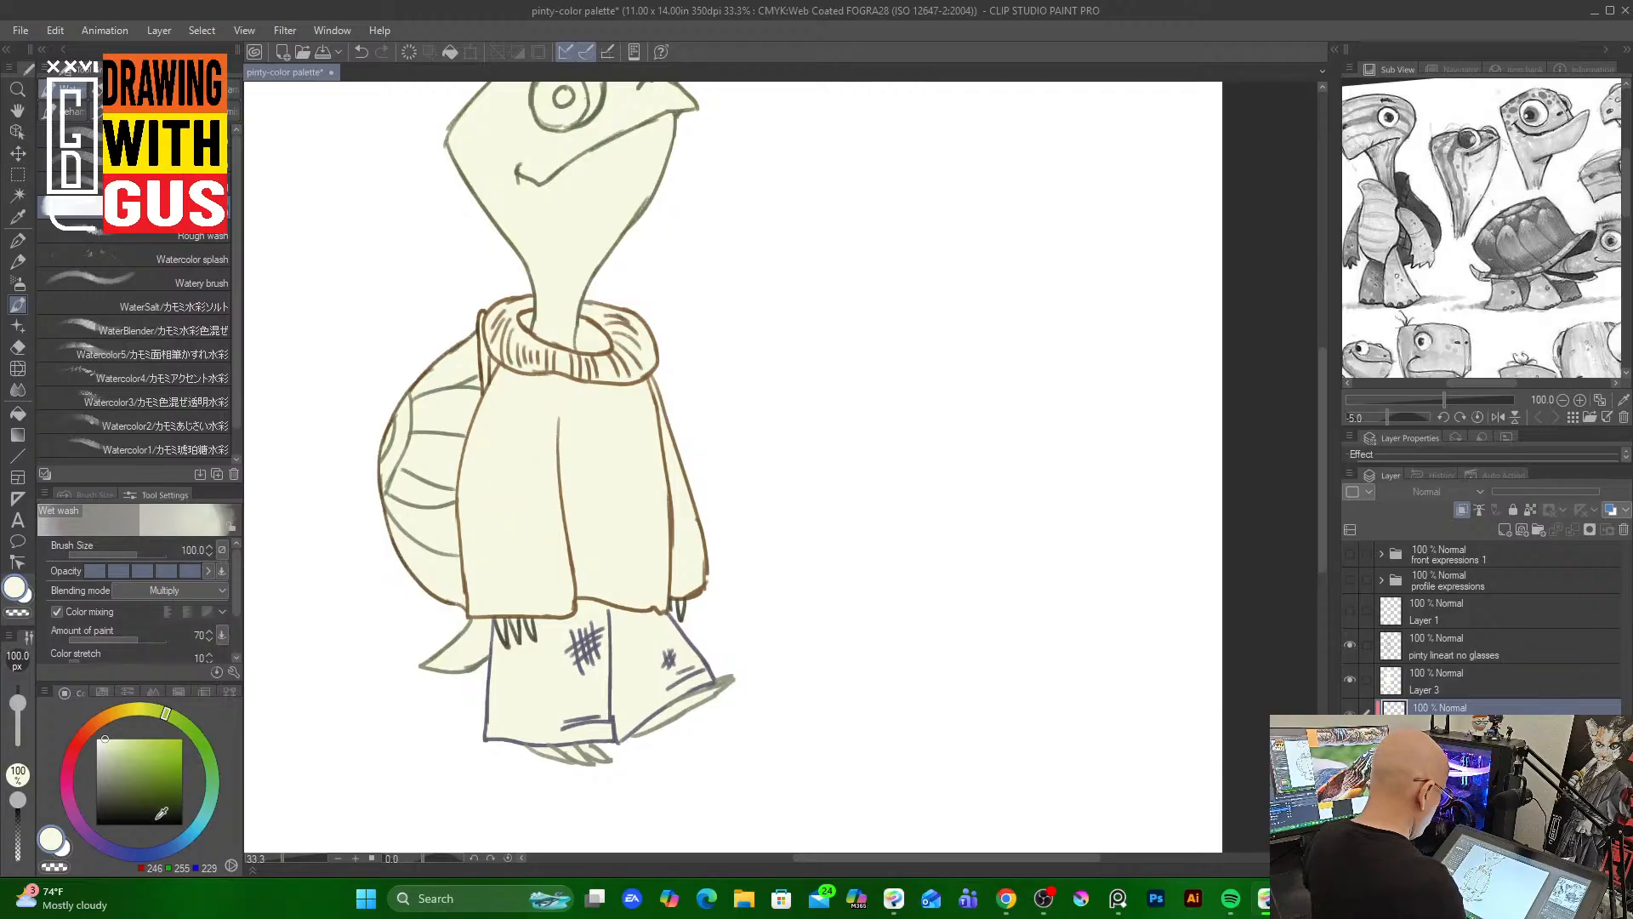
On Layer 3, select the area around the character, invert the selection, and turn it into a layer mask
click(1481, 685)
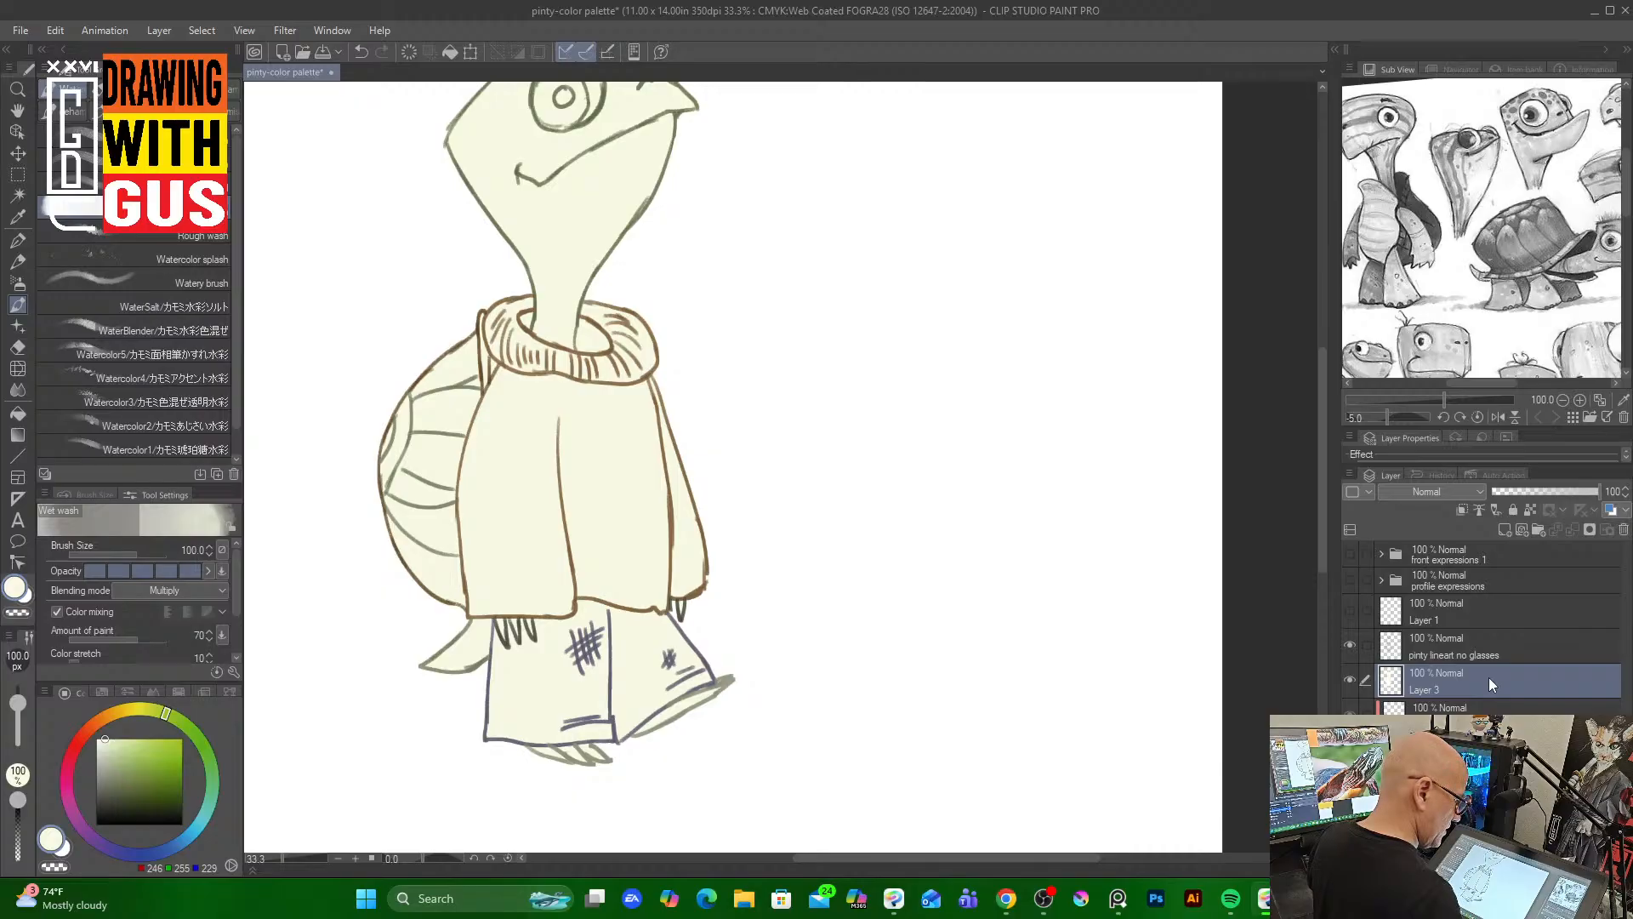
click(18, 195)
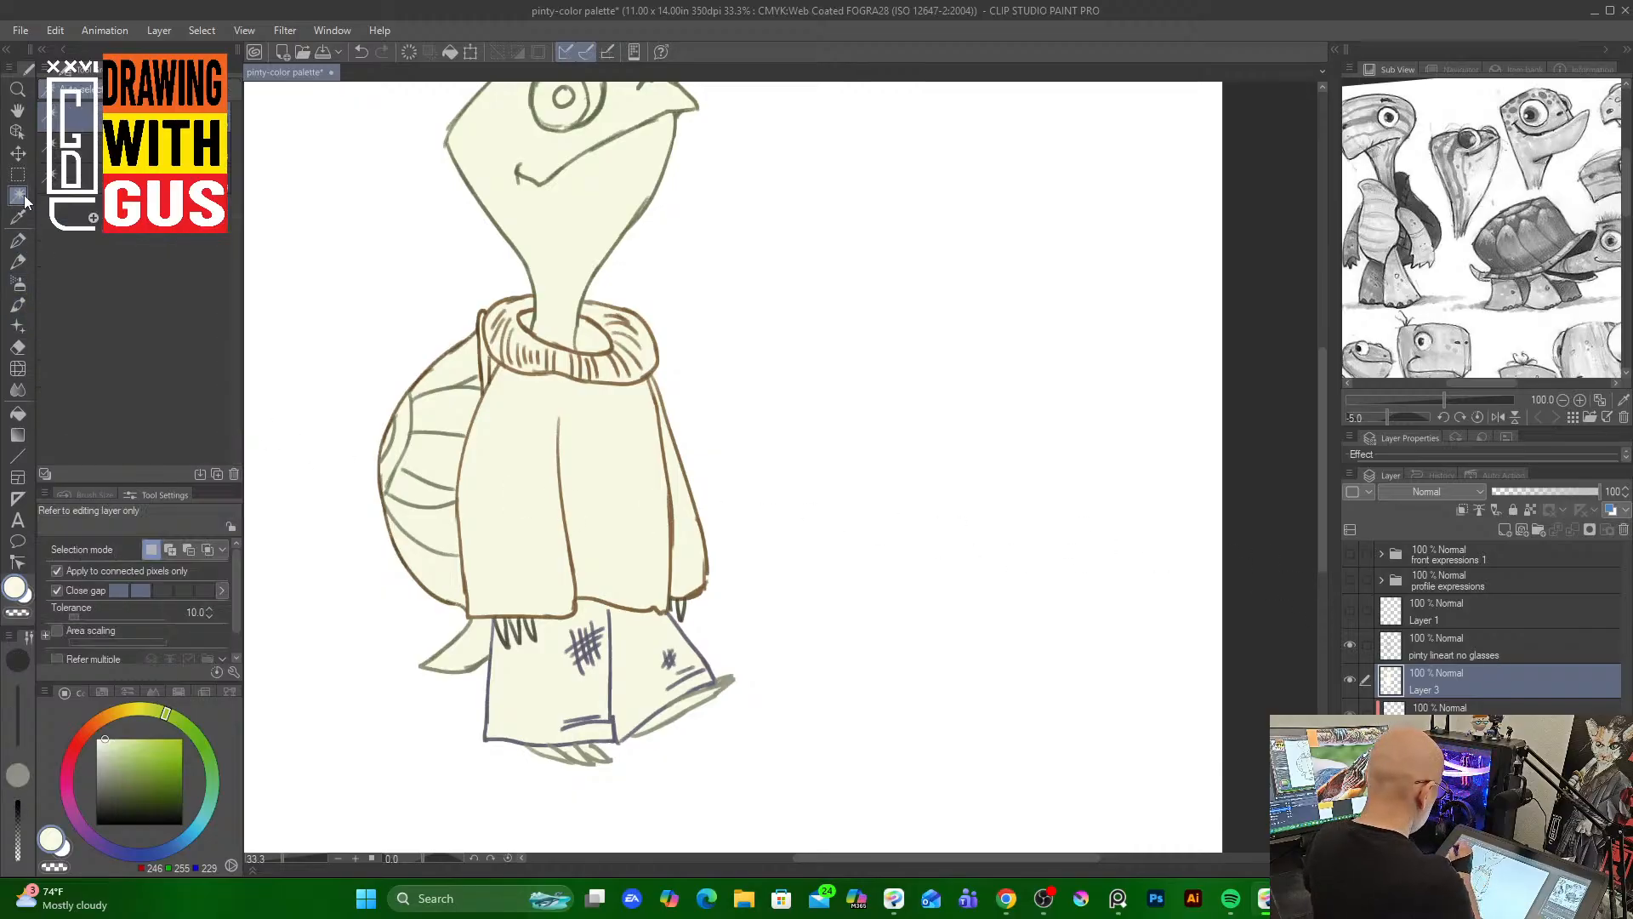
click(407, 280)
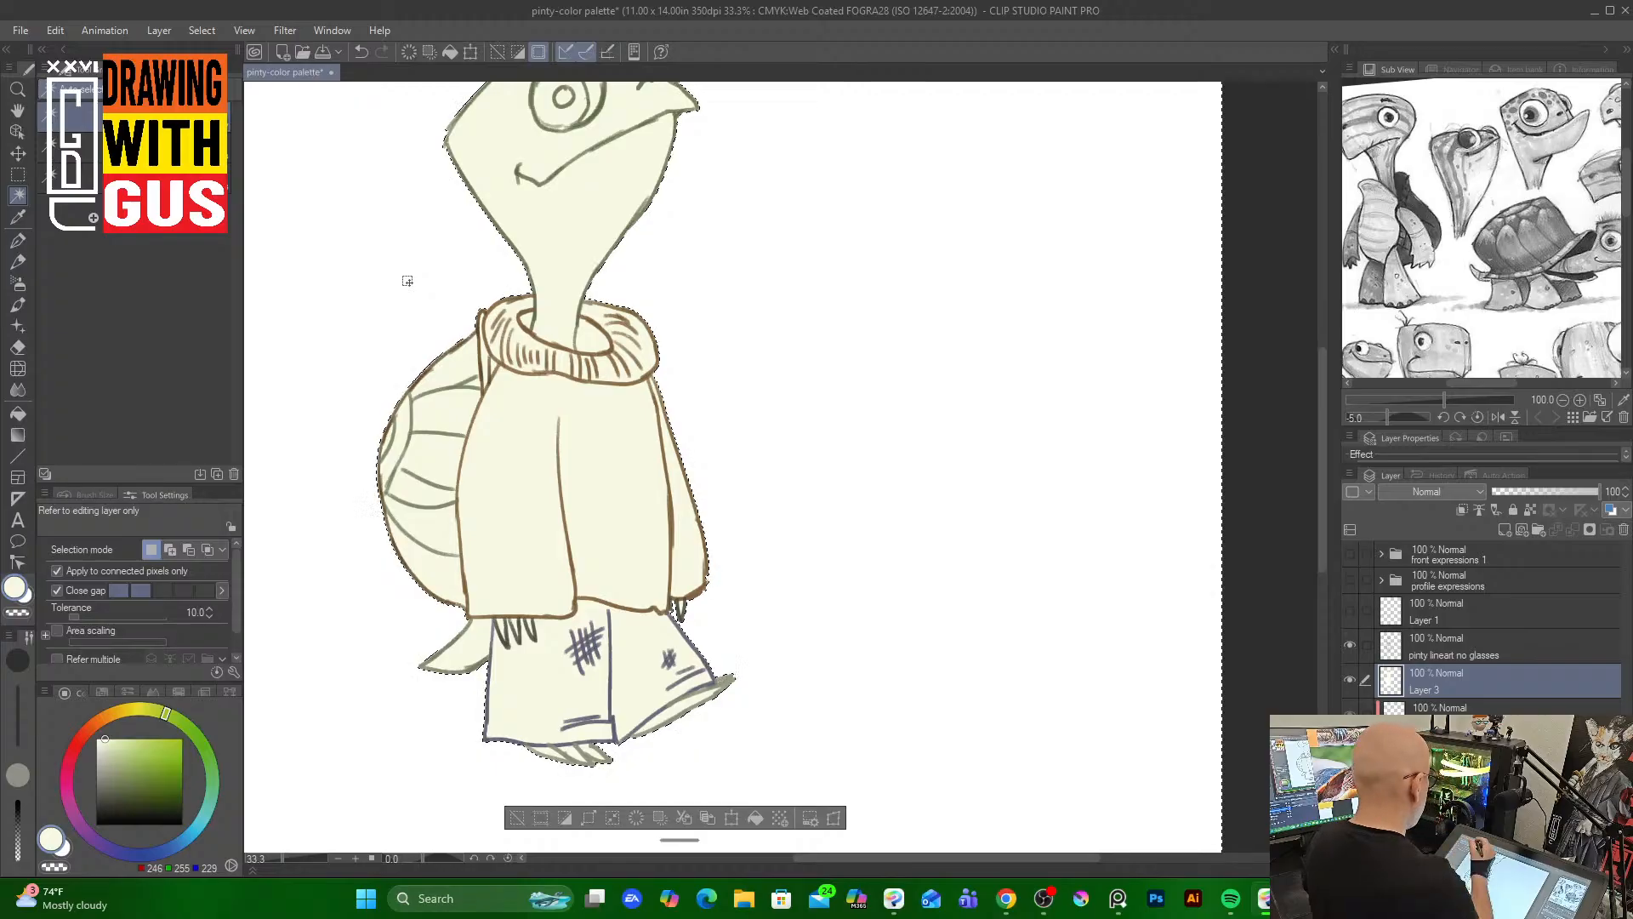
click(202, 31)
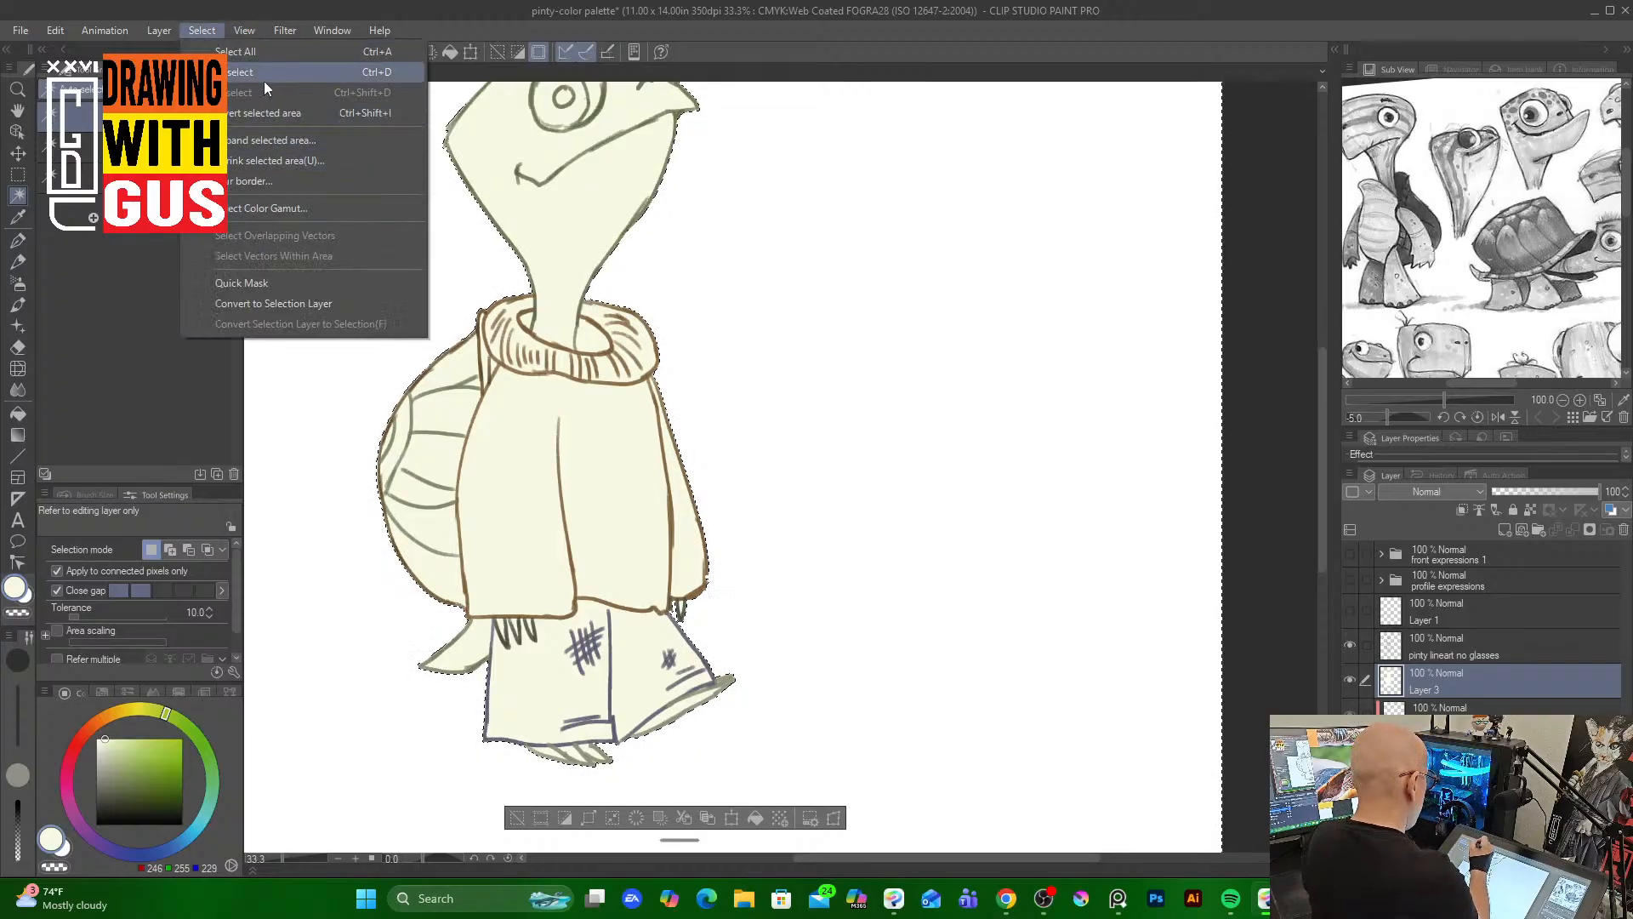
click(282, 112)
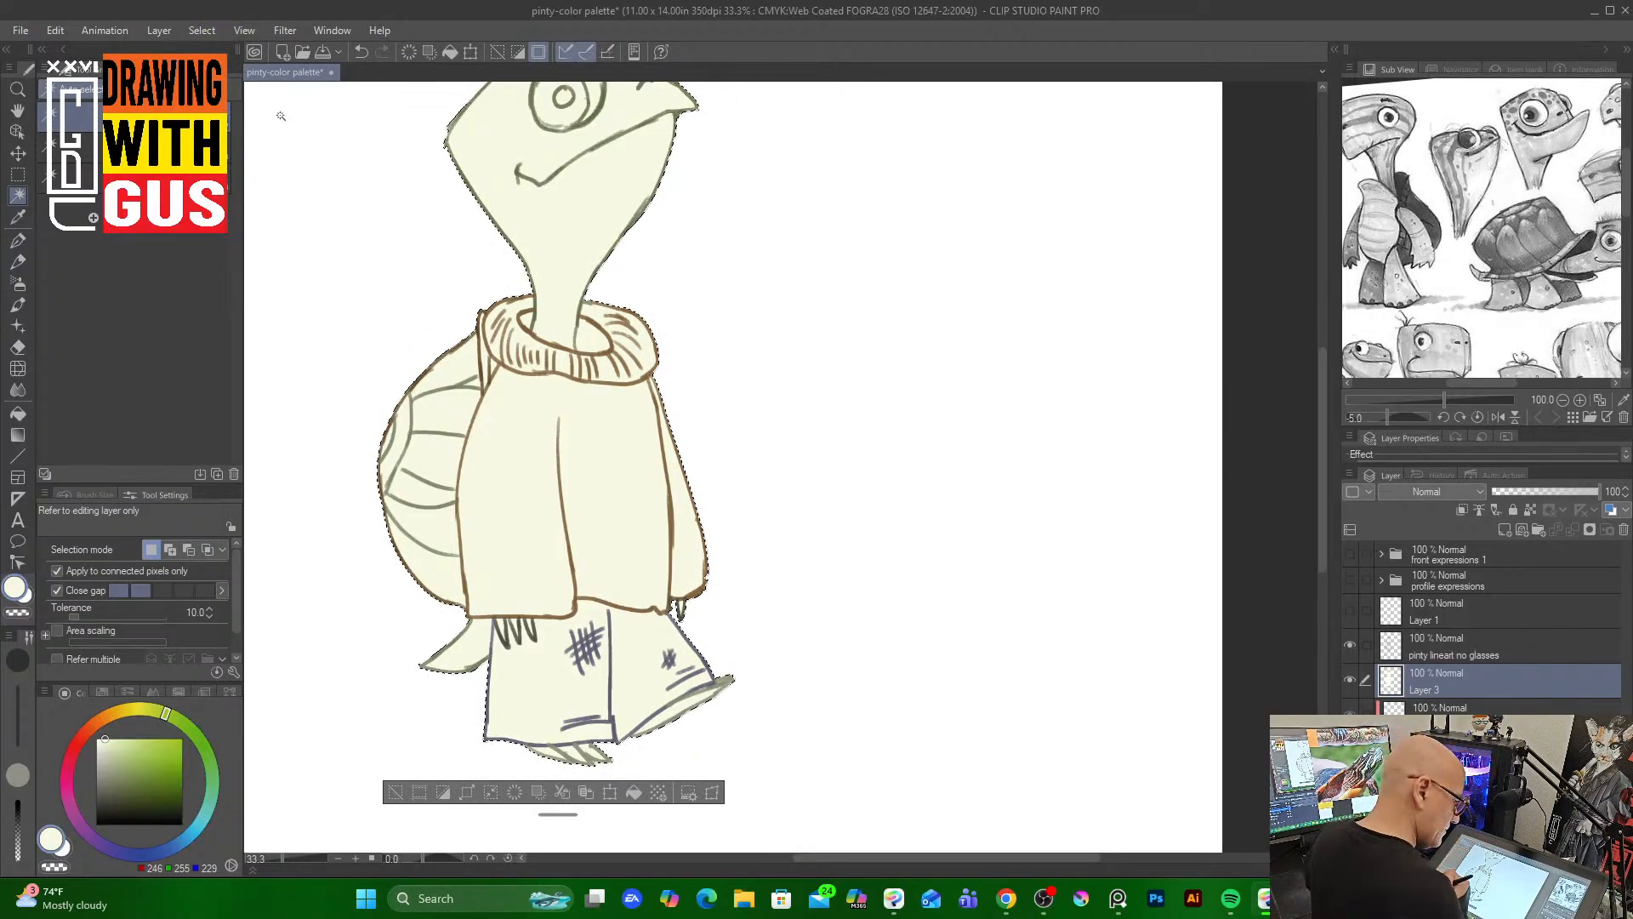
click(1589, 528)
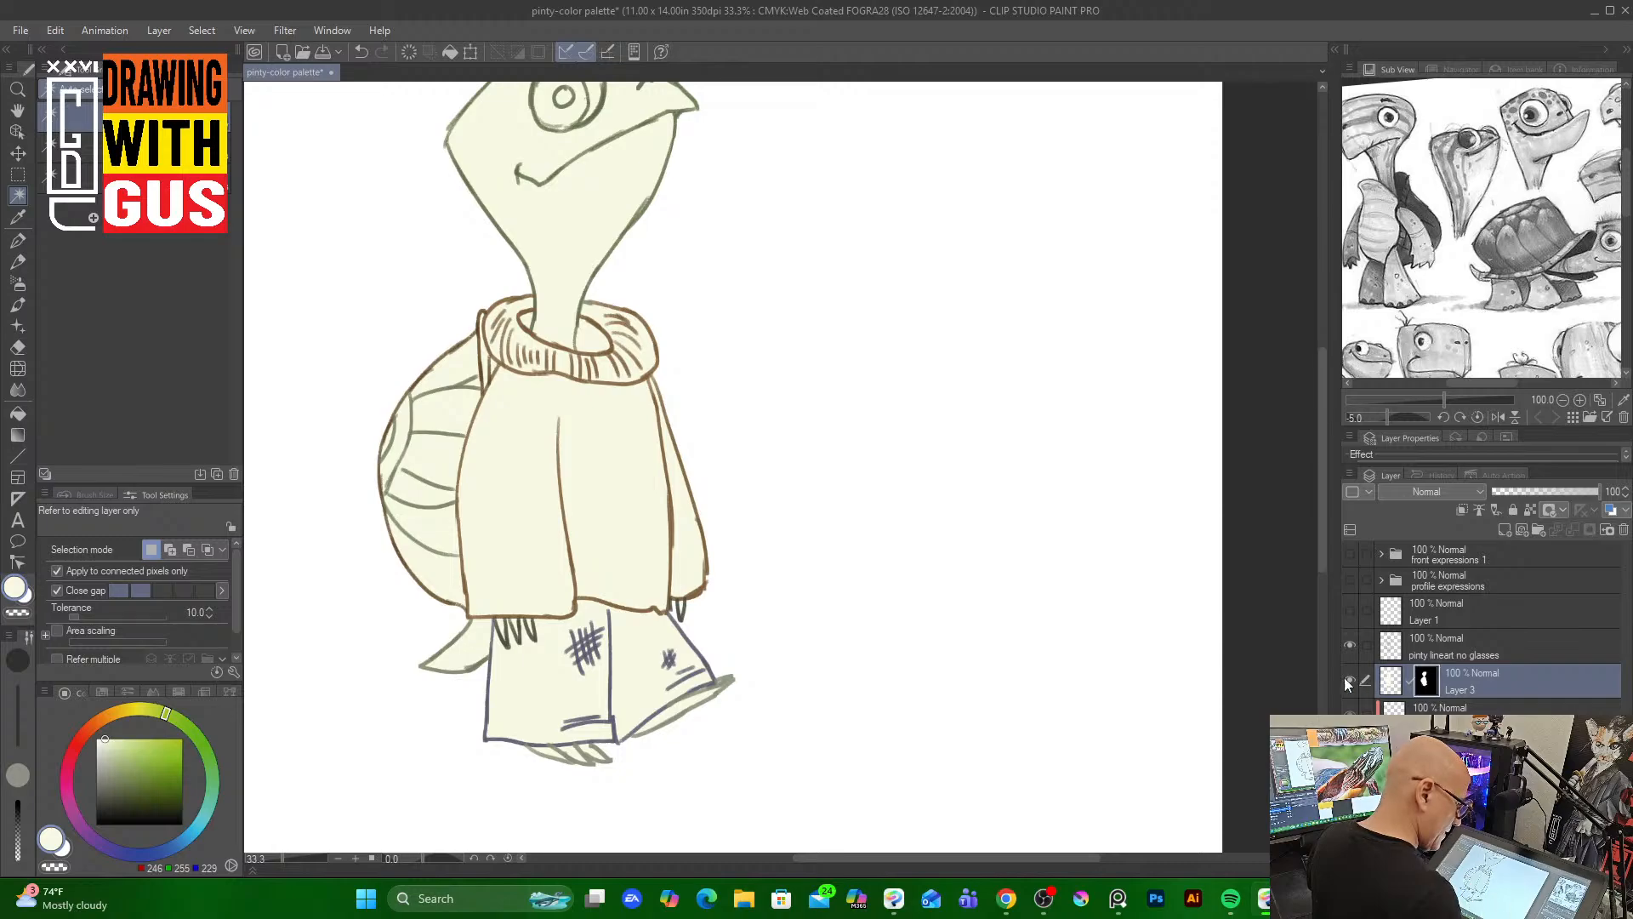
Refill the masked silhouette on Layer 3 with a lighter off-white cream
click(18, 414)
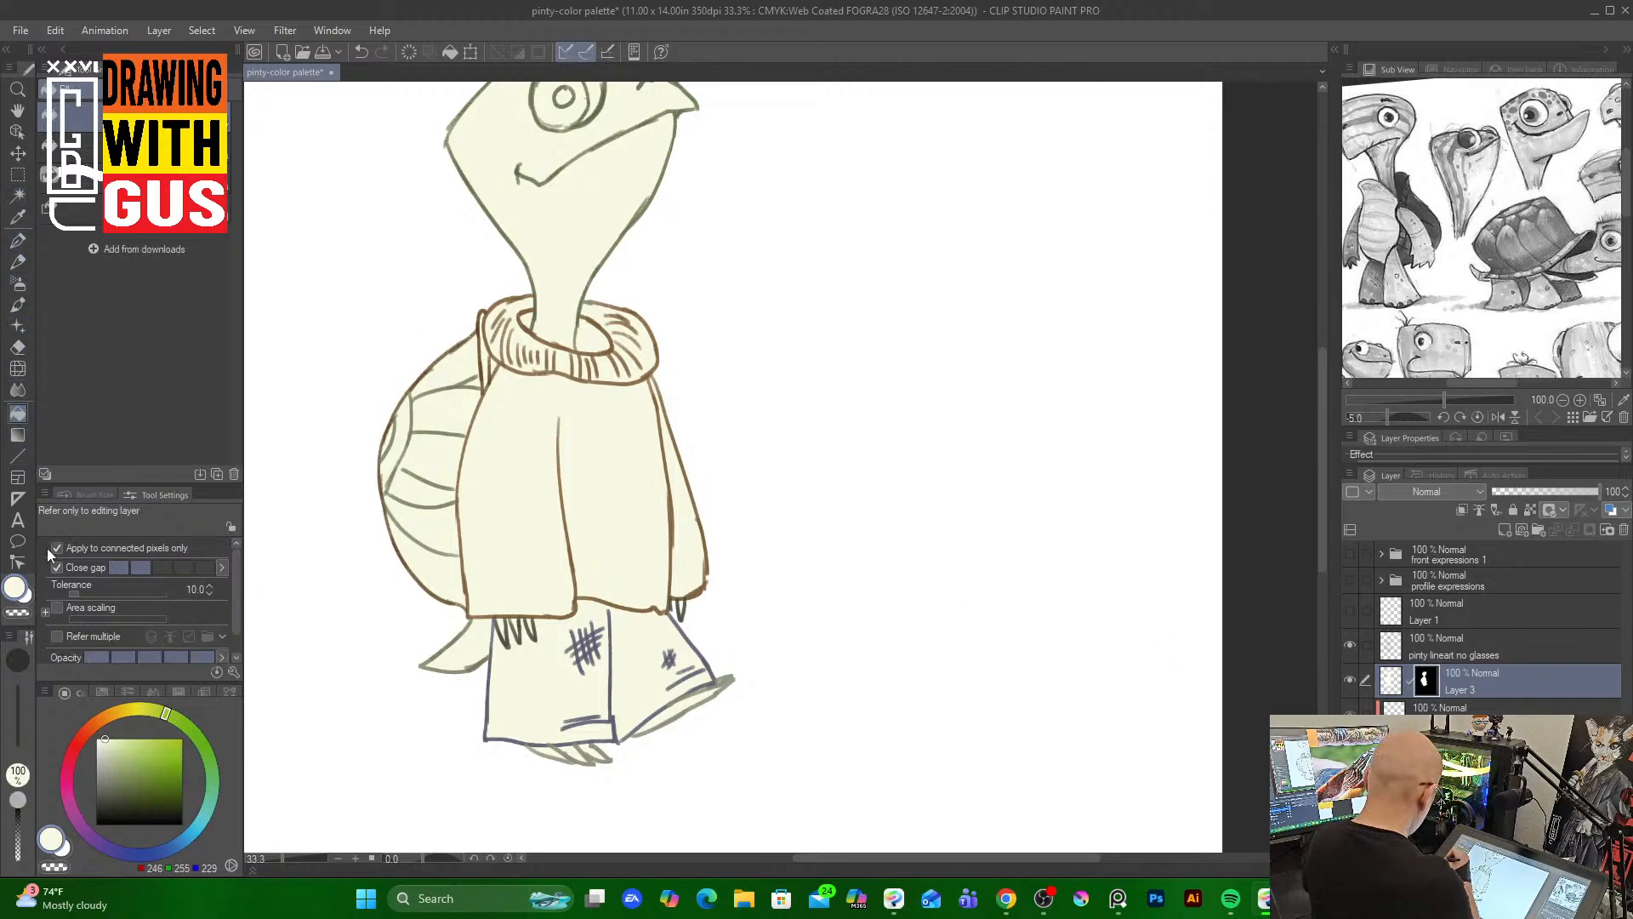
click(99, 739)
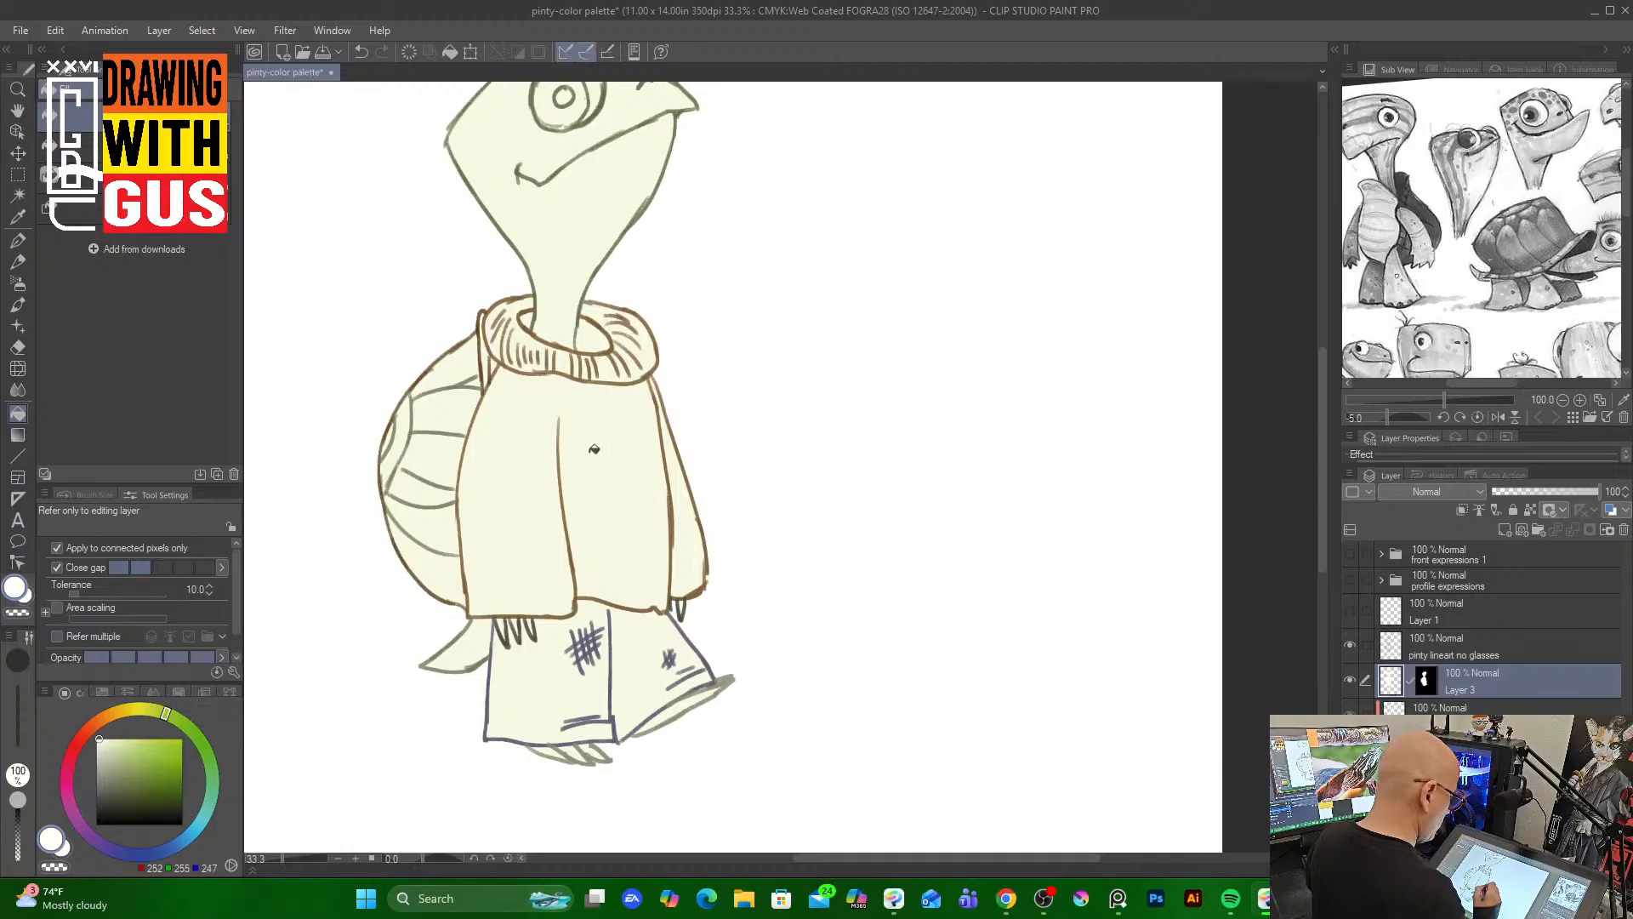
click(604, 513)
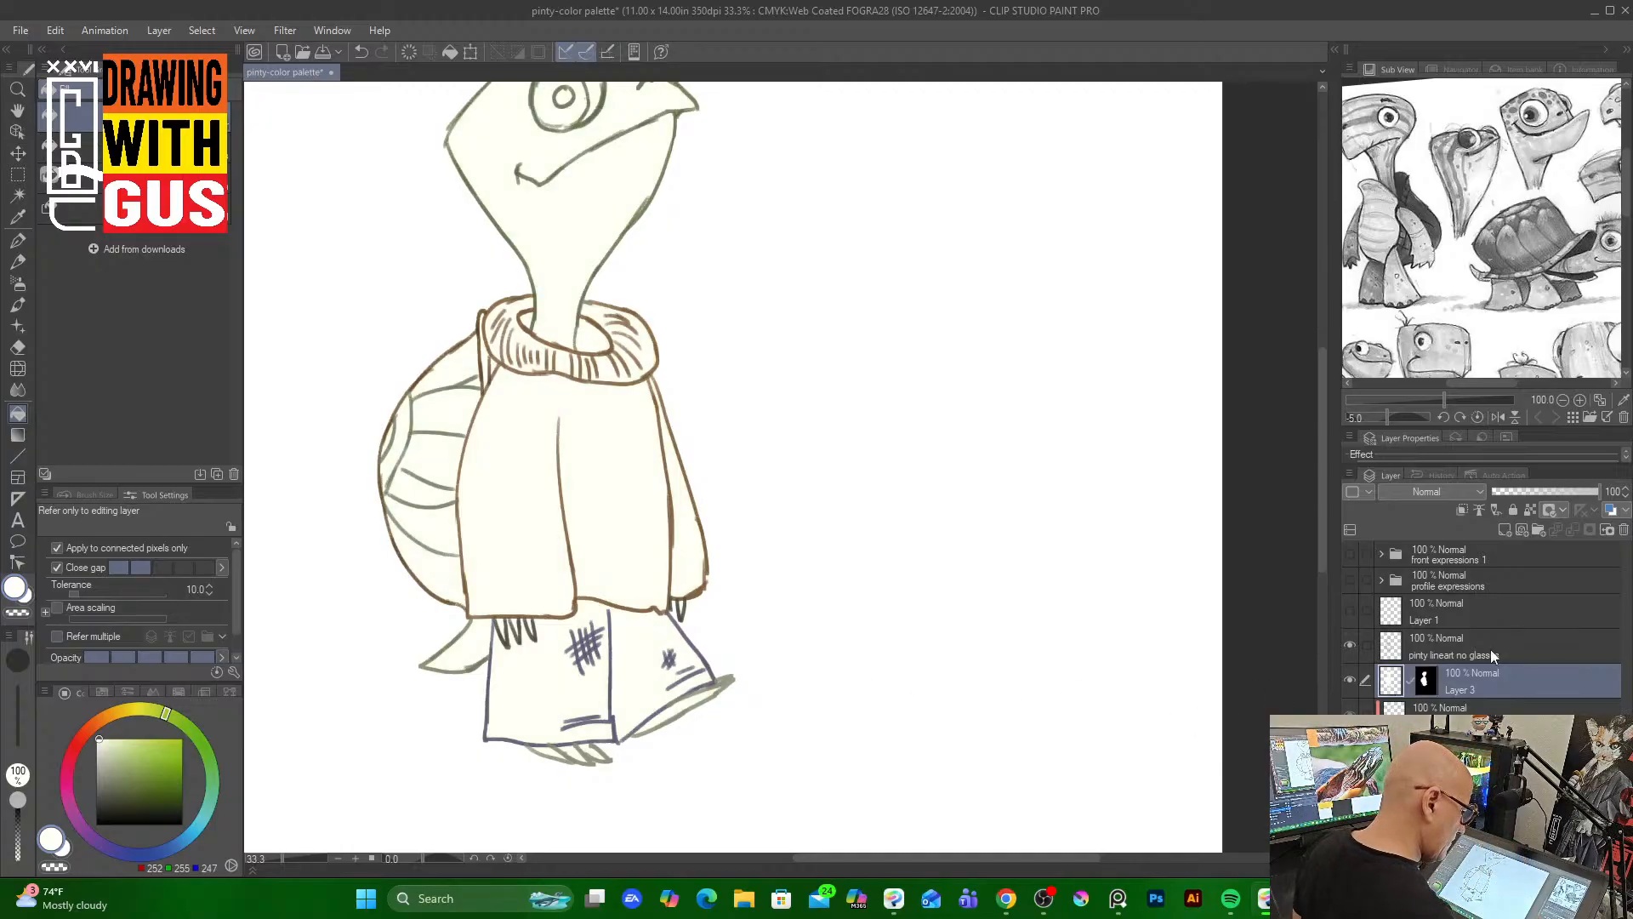
Pick a dark olive green and paint a wet wash on the turtle's neck on a new layer
click(1488, 707)
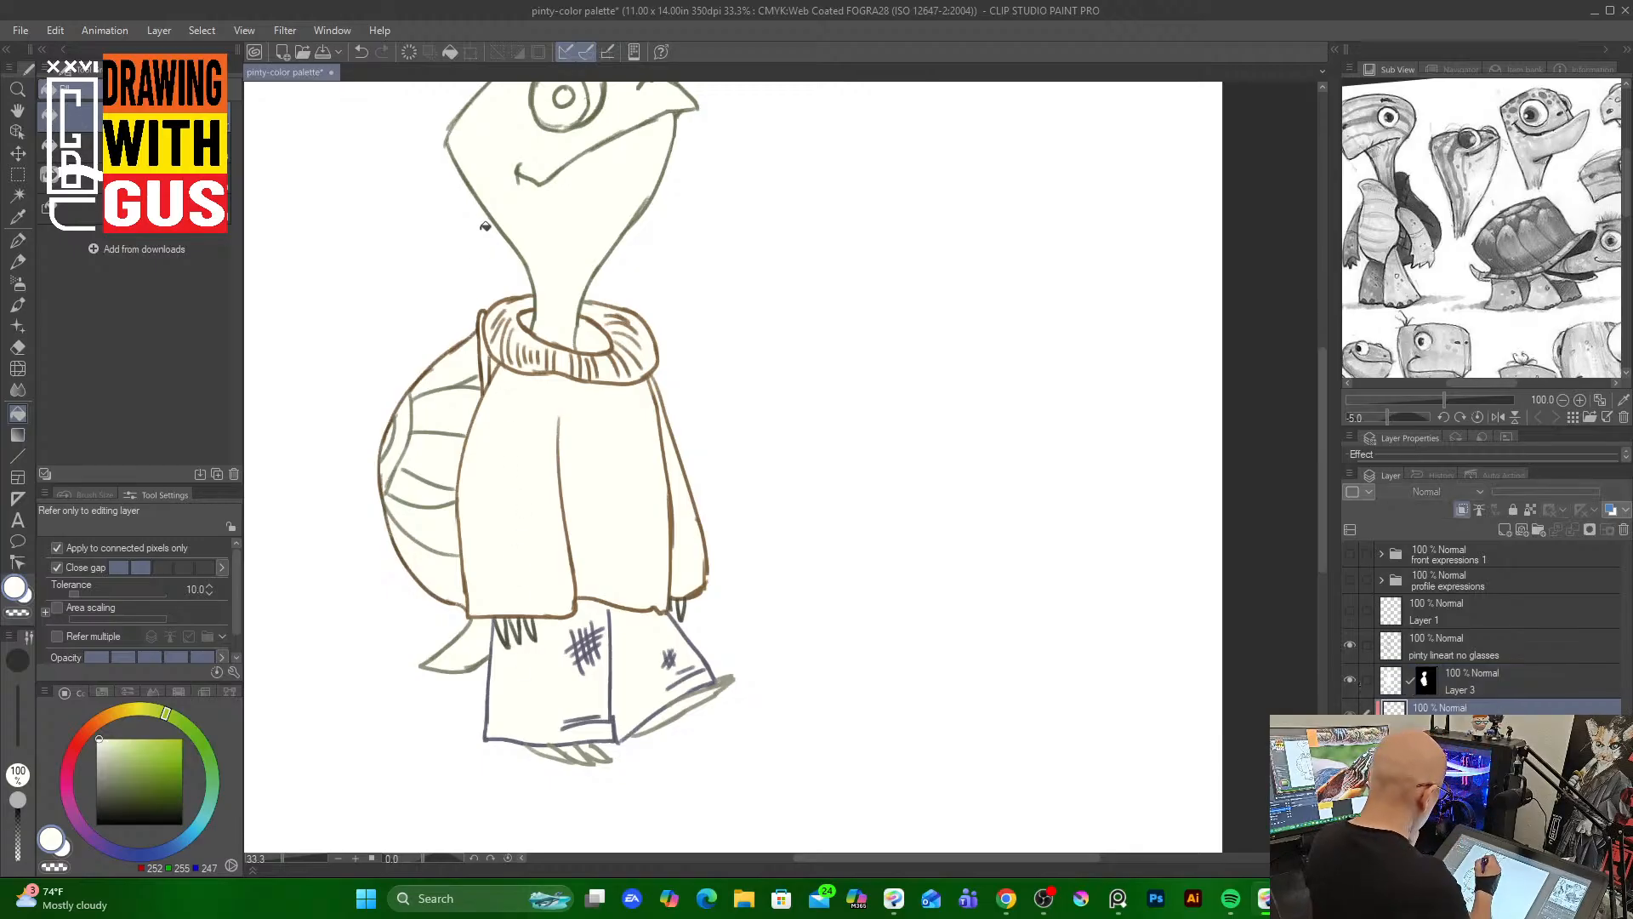
click(18, 303)
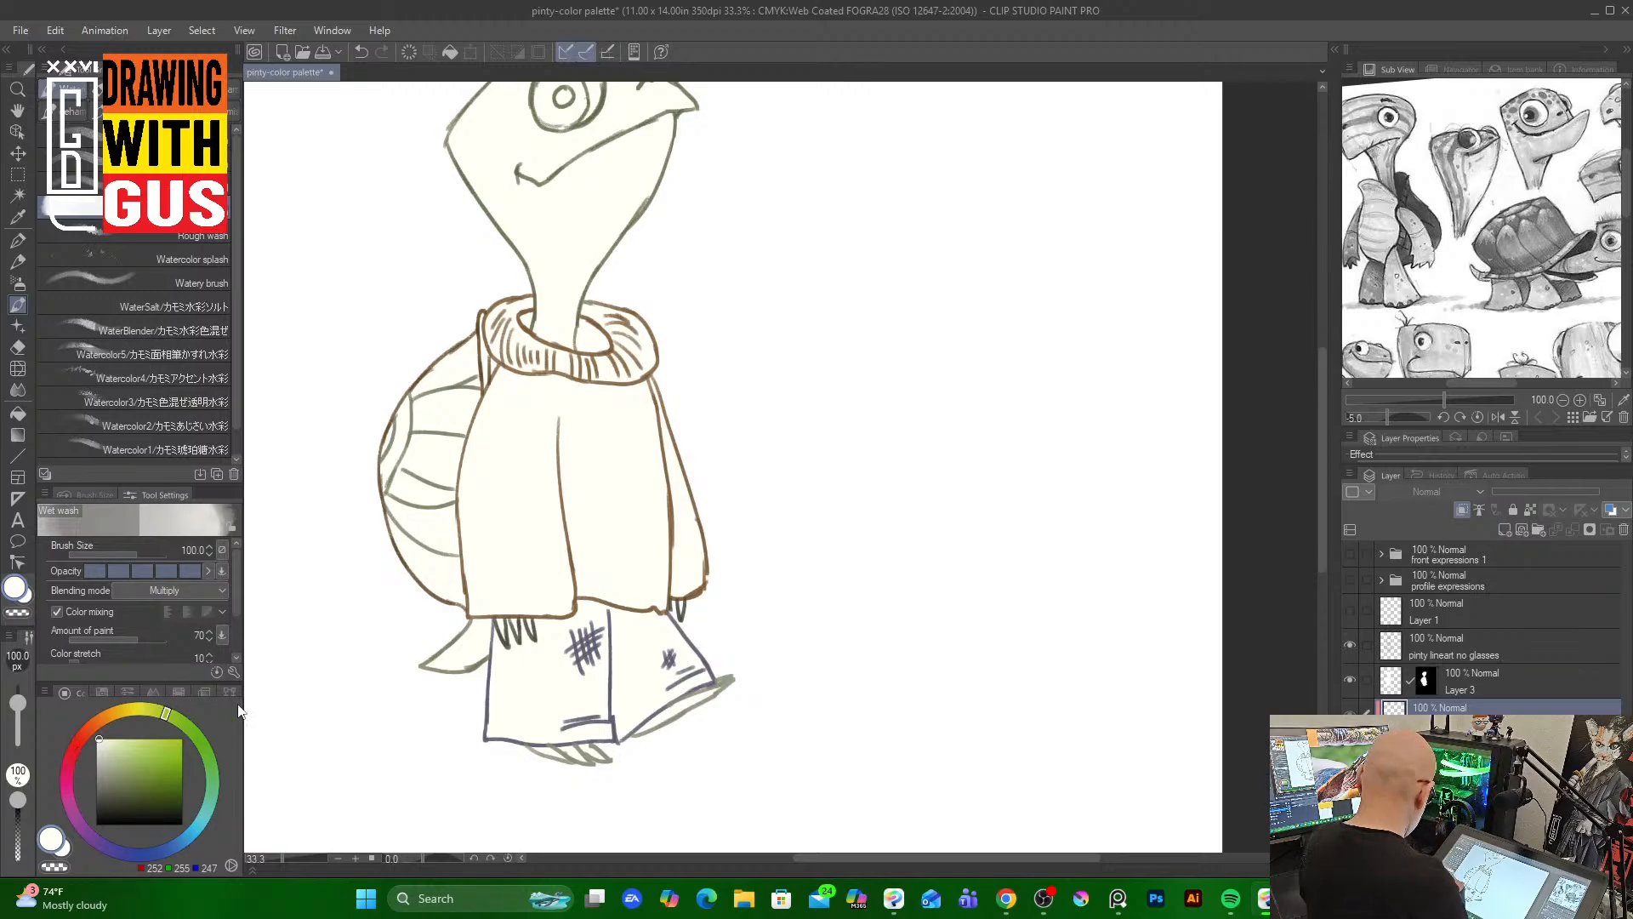
click(120, 774)
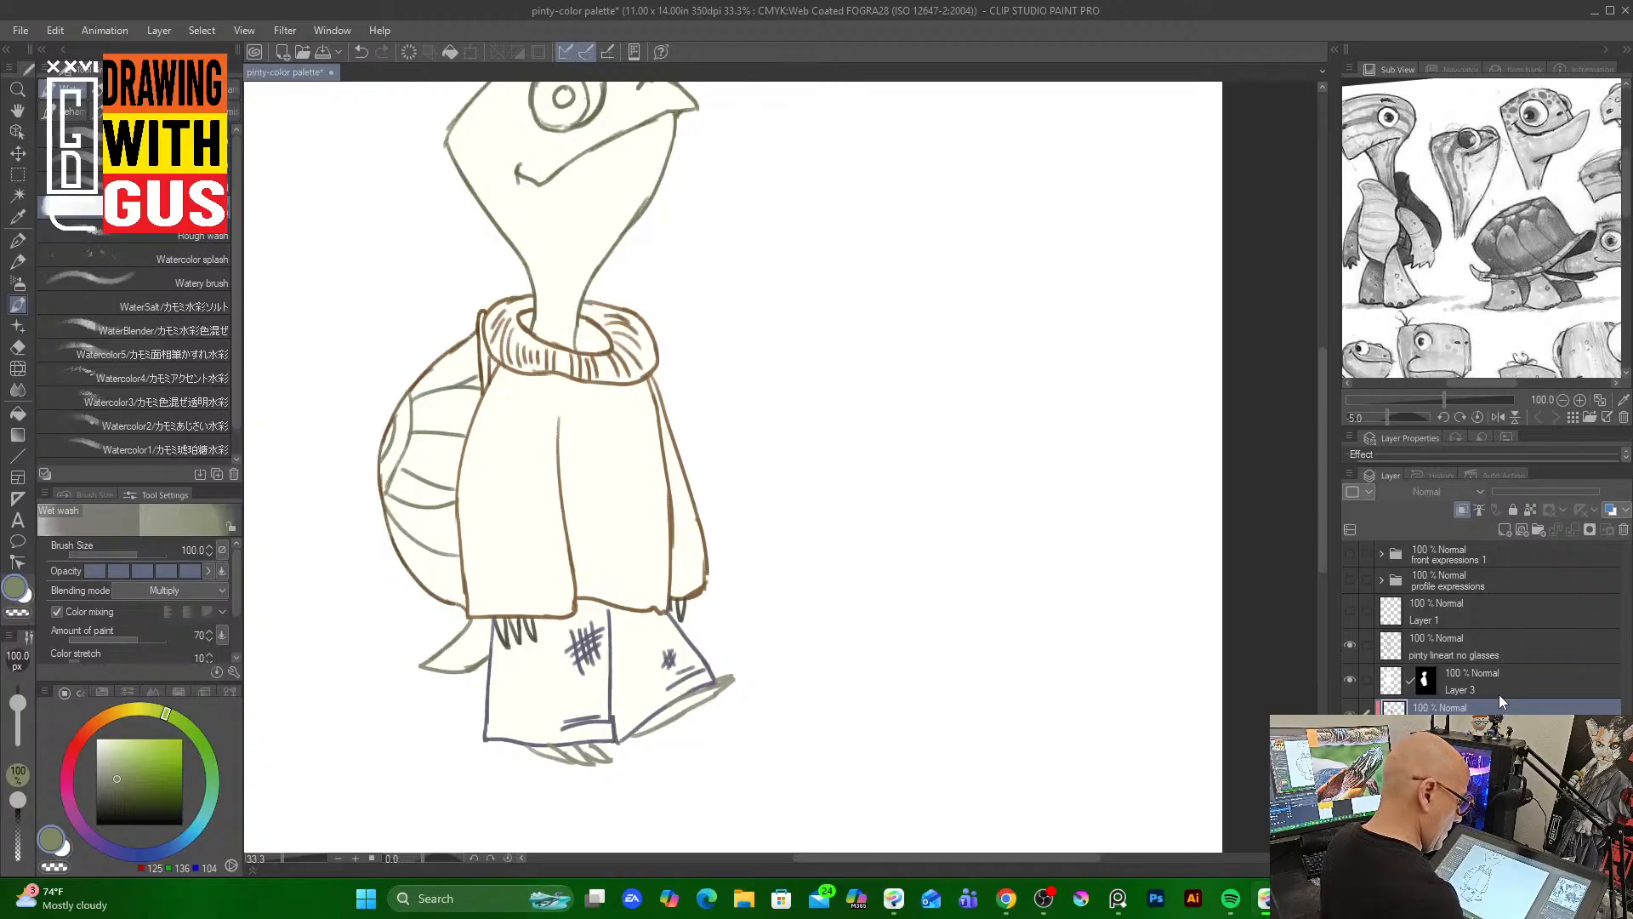
click(1463, 511)
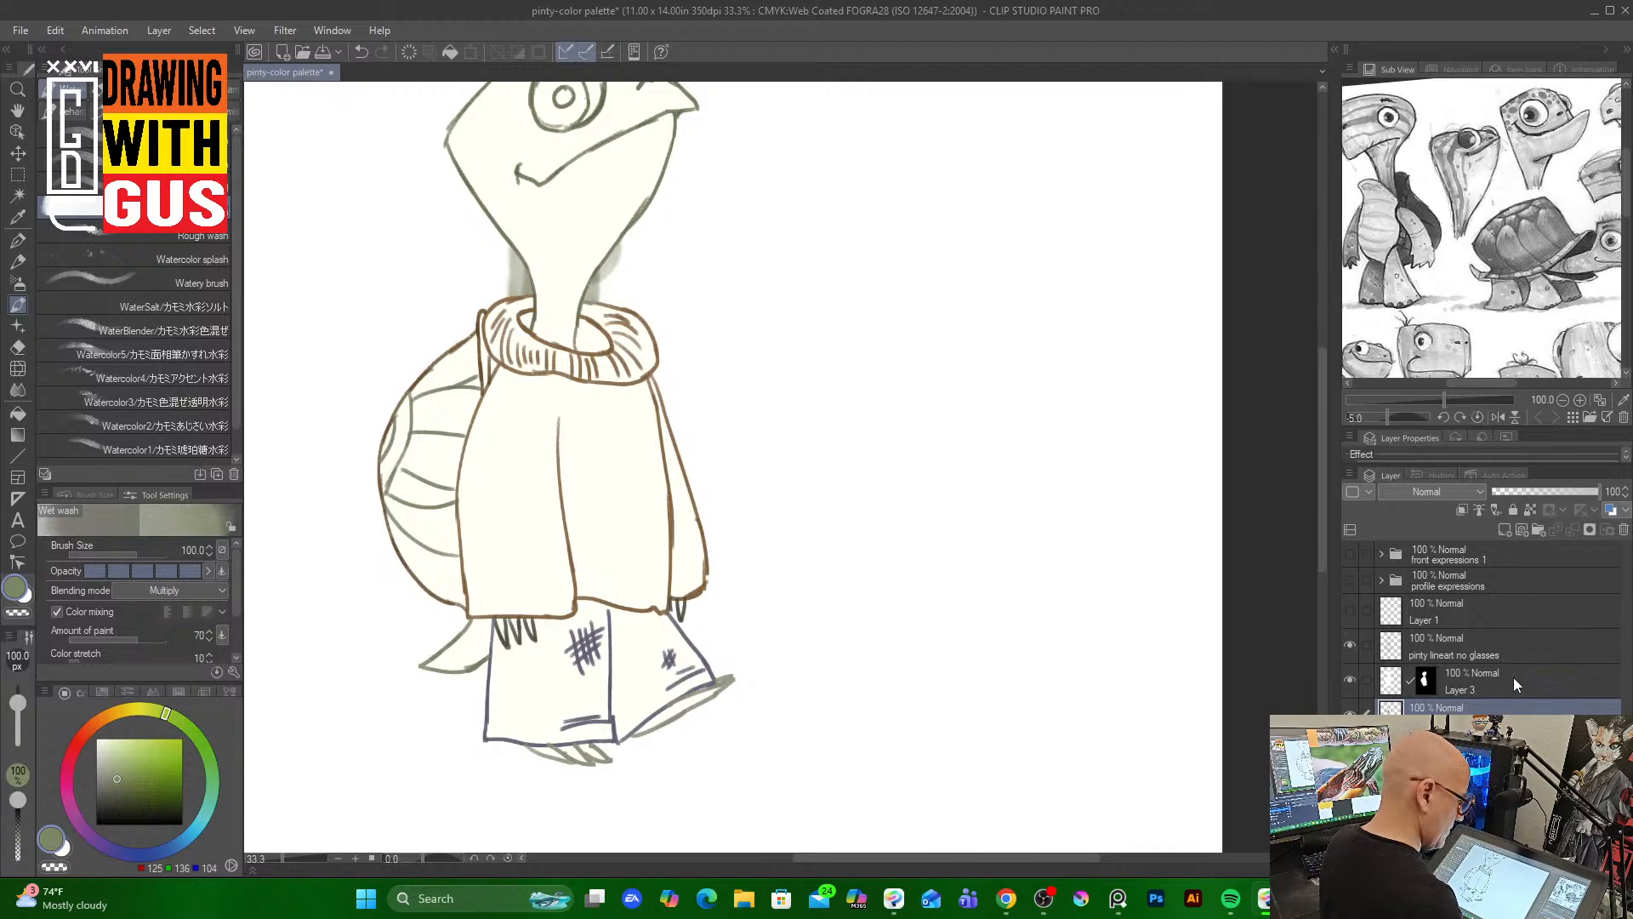
drag(1513, 681, 1509, 733)
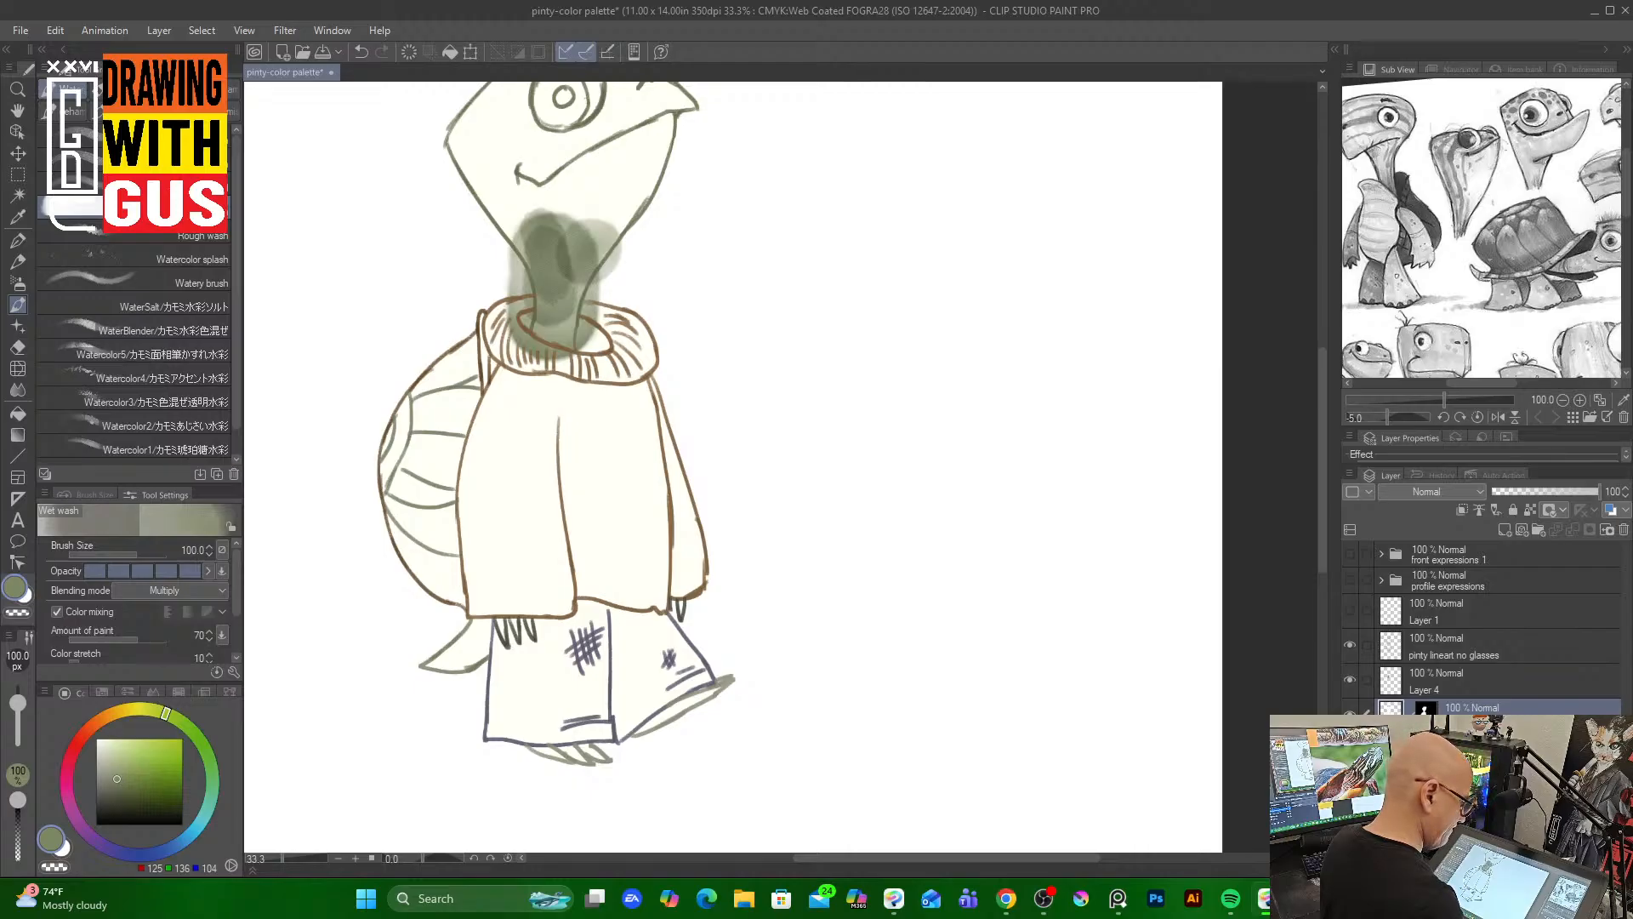
Remove the olive wash from the neck on Layer 4
click(1467, 684)
click(1462, 509)
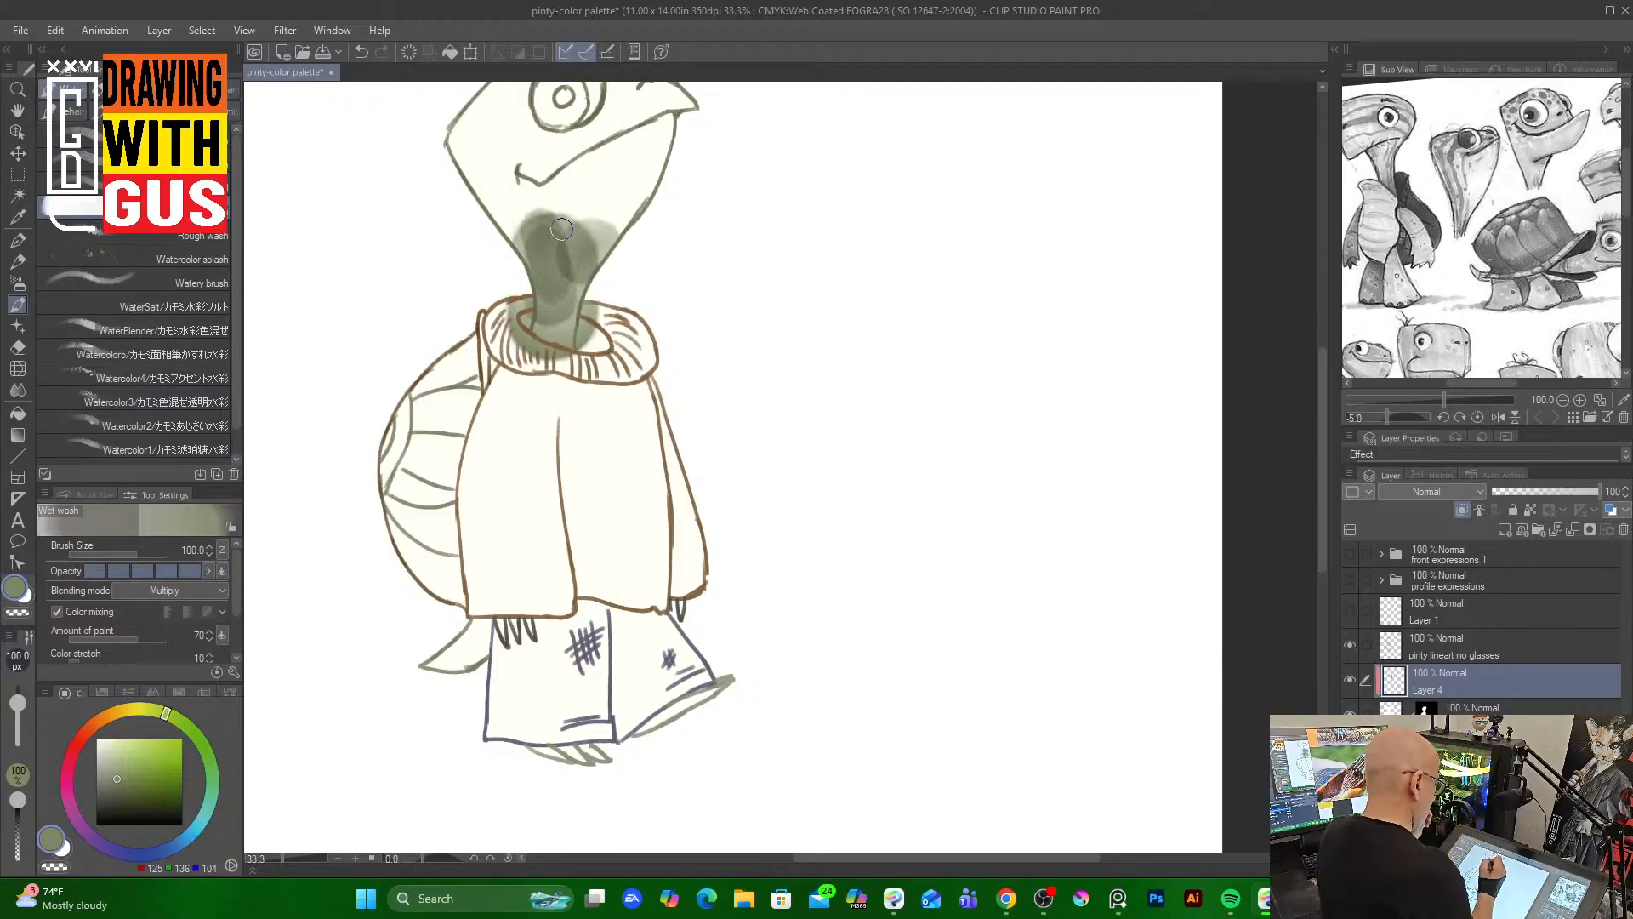
mouse_move(568, 216)
mouse_down()
mouse_move(485, 253)
mouse_move(621, 205)
mouse_move(535, 285)
mouse_move(491, 359)
mouse_move(586, 299)
mouse_move(532, 378)
mouse_up()
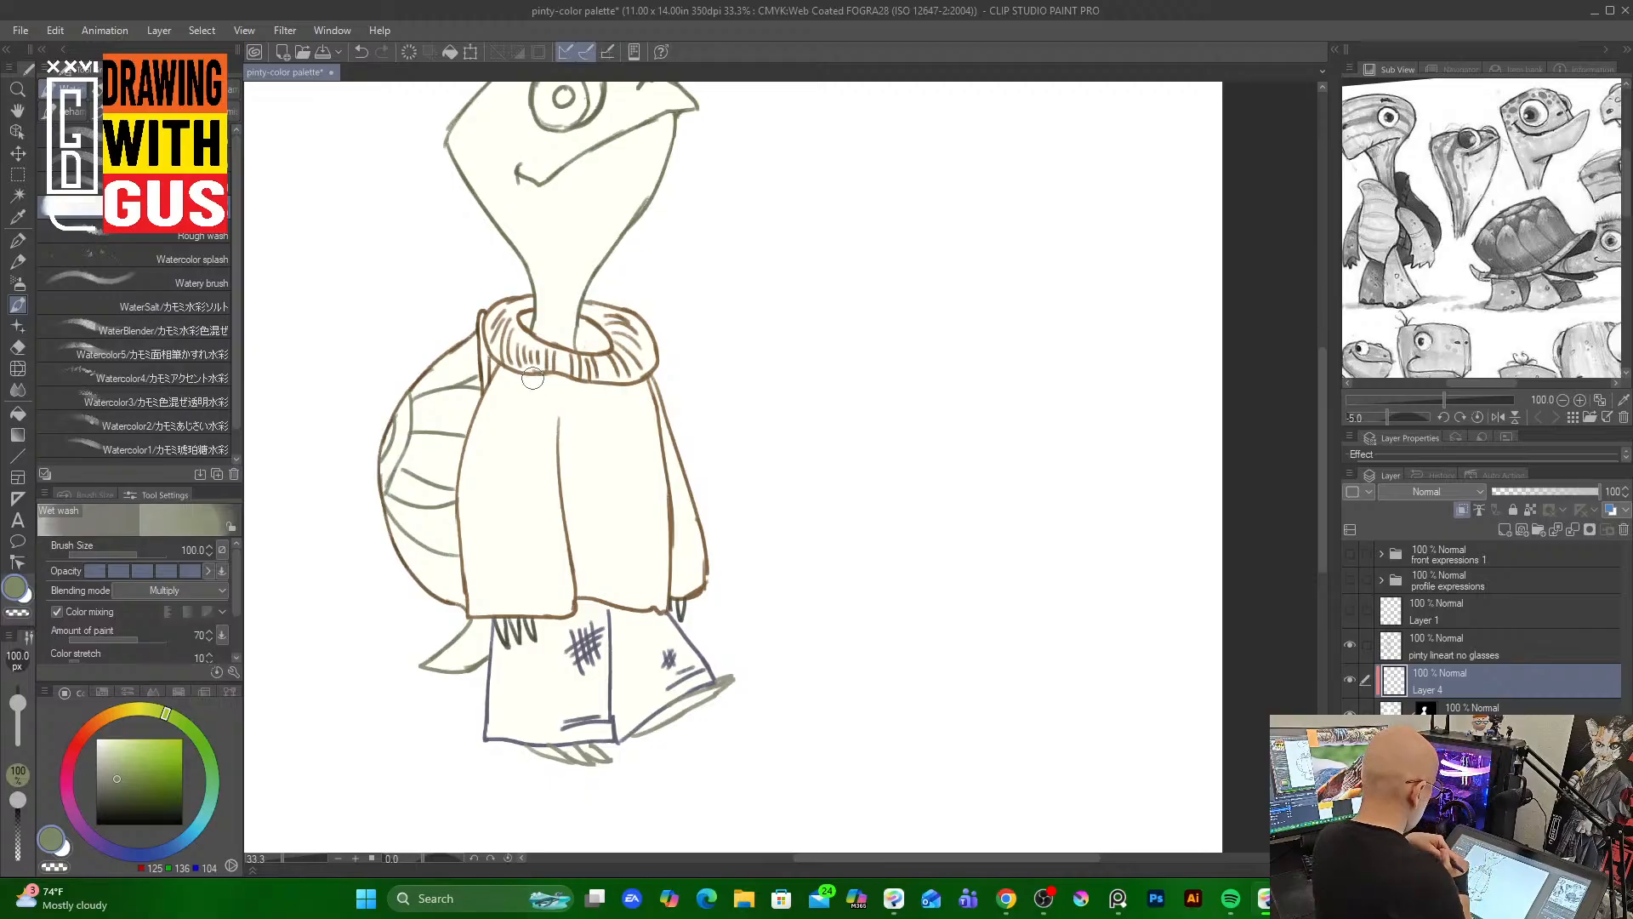
Switch to the Rough wash brush and shade the neck with olive green watercolor
click(219, 236)
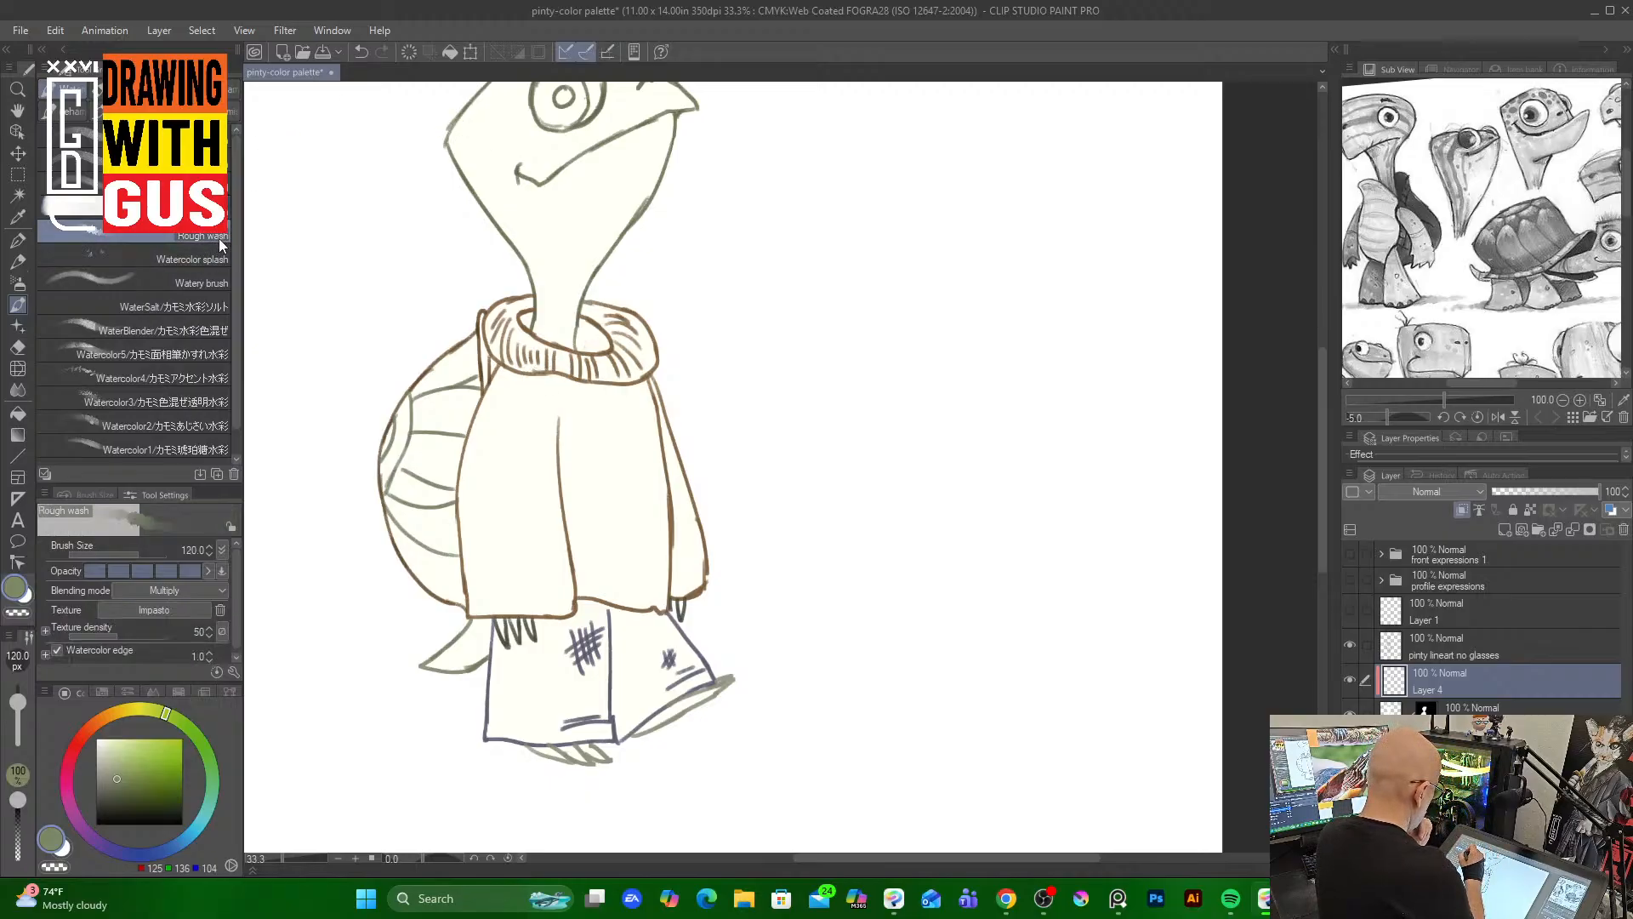
mouse_move(547, 281)
mouse_down()
mouse_move(547, 328)
mouse_move(543, 256)
mouse_move(568, 294)
mouse_move(569, 262)
mouse_move(542, 277)
mouse_move(624, 213)
mouse_move(589, 245)
mouse_move(569, 293)
mouse_move(619, 221)
mouse_move(566, 332)
mouse_move(558, 289)
mouse_move(545, 328)
mouse_move(545, 195)
mouse_move(508, 107)
mouse_move(492, 177)
mouse_move(473, 151)
mouse_move(523, 247)
mouse_move(494, 185)
mouse_move(539, 219)
mouse_move(542, 256)
mouse_move(532, 201)
mouse_move(546, 251)
mouse_move(601, 200)
mouse_move(583, 200)
mouse_move(572, 253)
mouse_move(585, 217)
mouse_move(613, 215)
mouse_move(635, 184)
mouse_move(591, 248)
mouse_move(650, 170)
mouse_move(582, 264)
mouse_move(582, 170)
mouse_move(557, 242)
mouse_move(610, 159)
mouse_move(558, 317)
mouse_move(492, 147)
mouse_move(489, 295)
mouse_up()
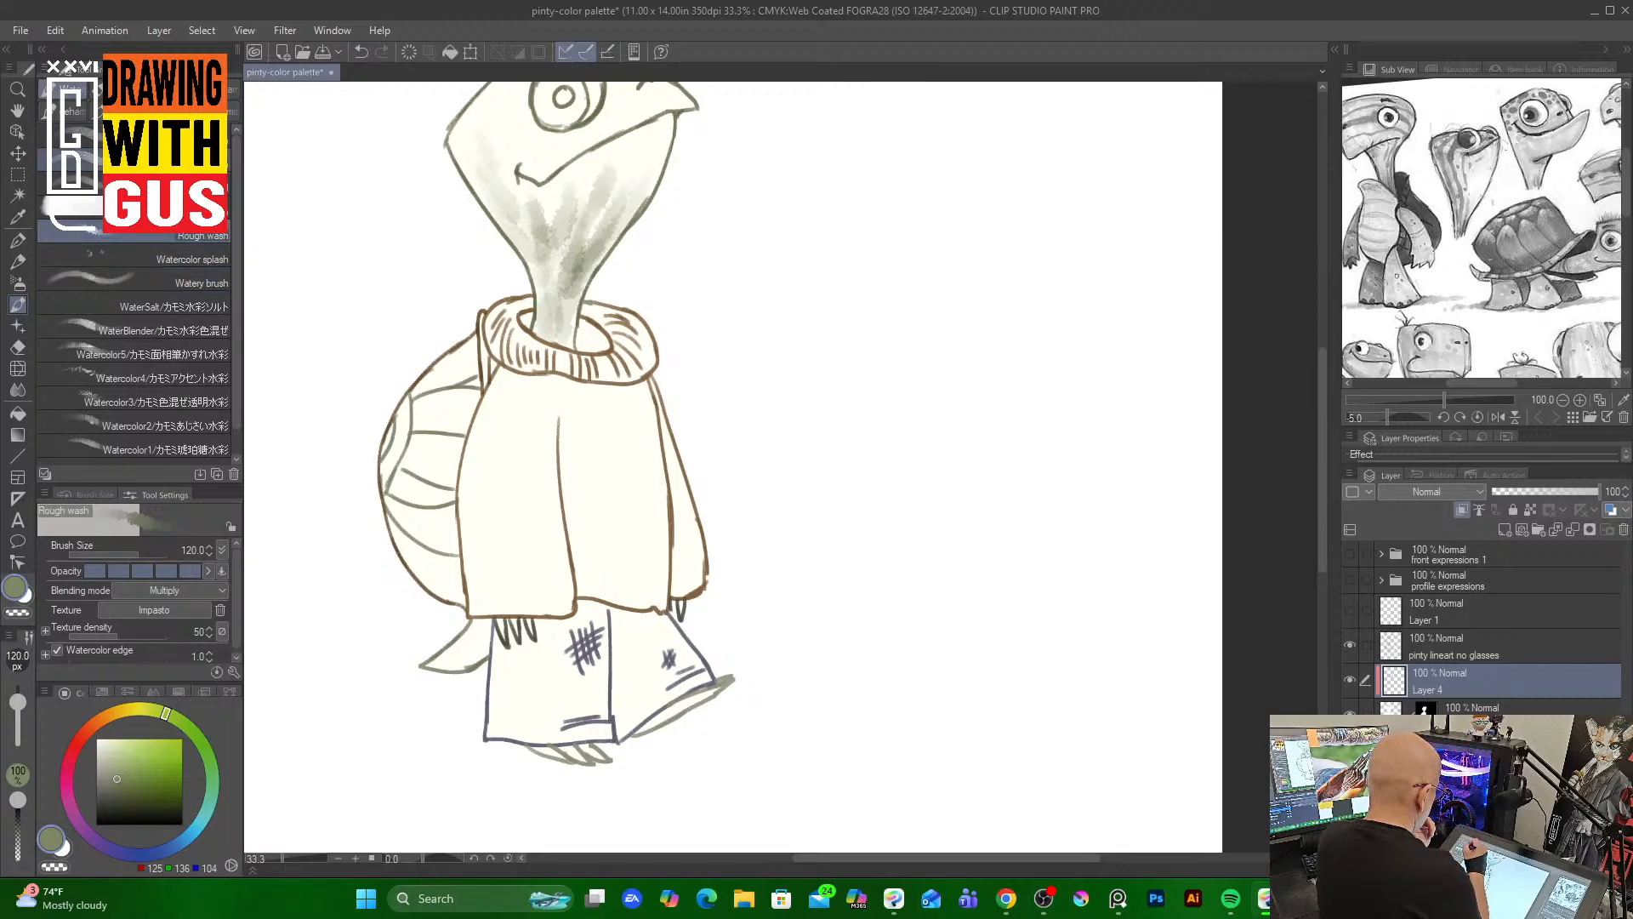
Switch to the Round watercolor brush at size 60 and paint more shading strokes over the neck and face
click(170, 160)
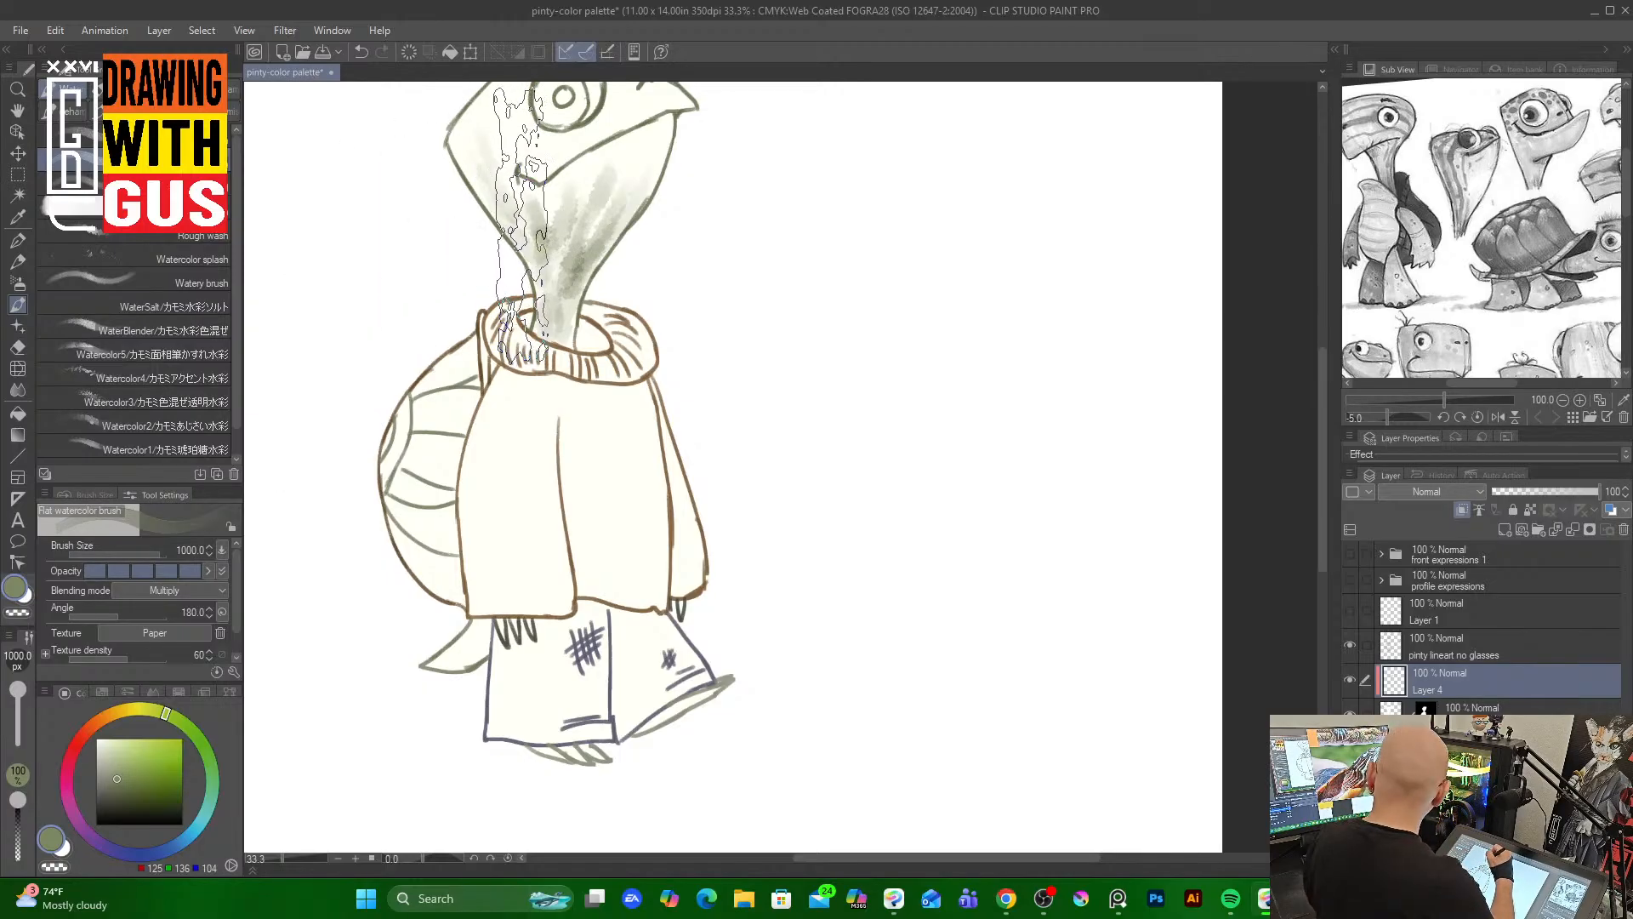
click(85, 136)
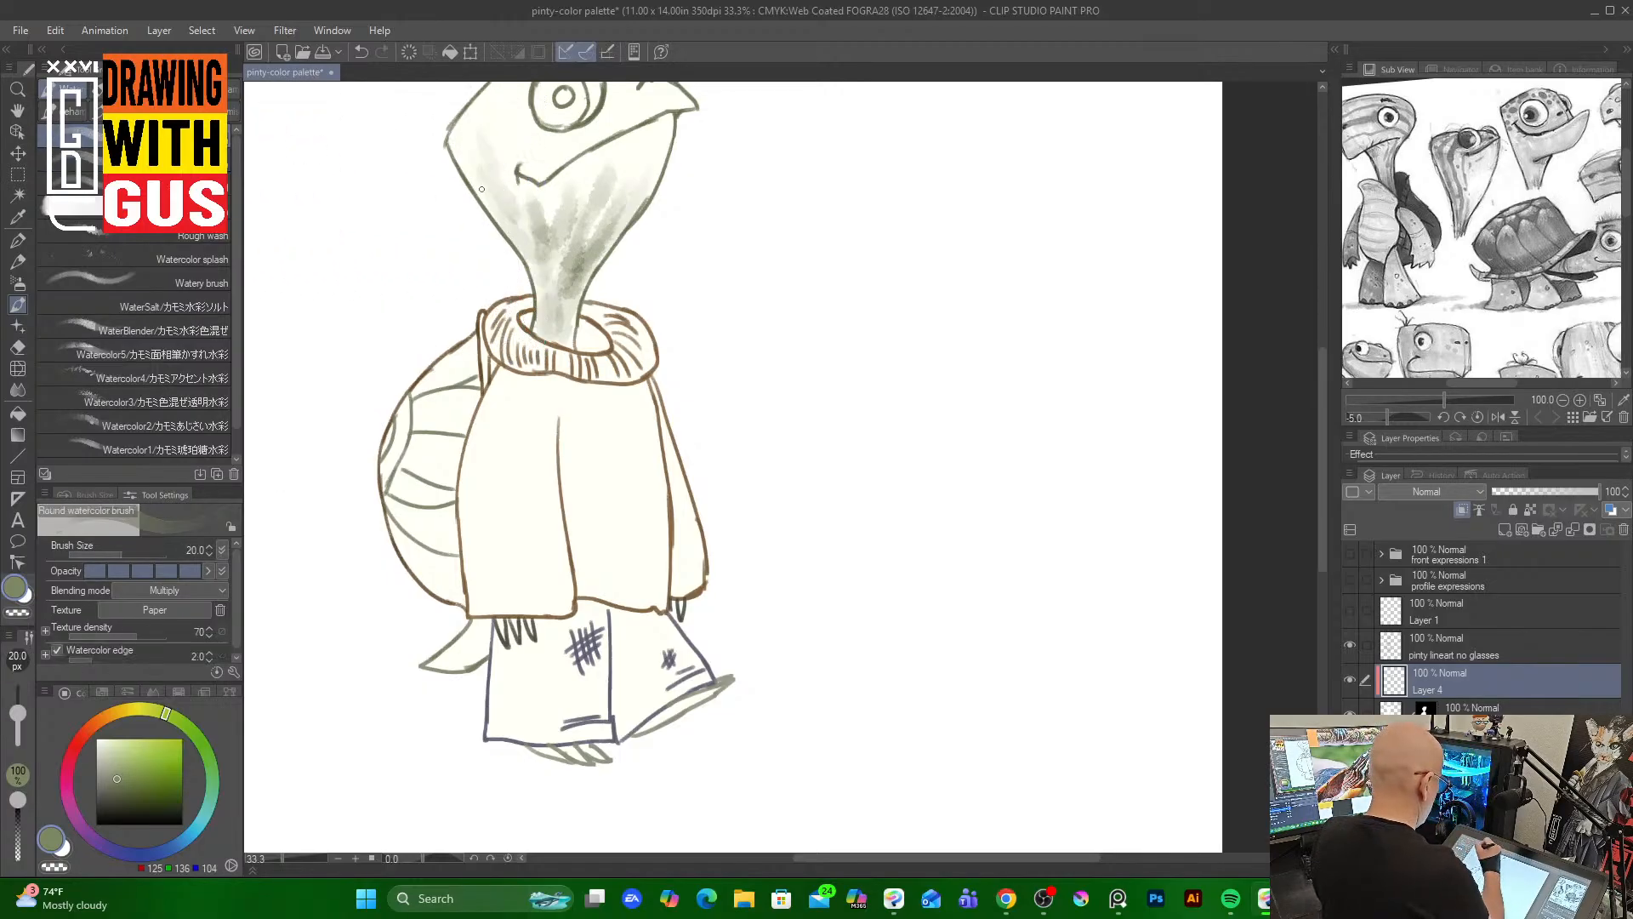
key(])
key(])
key(])
key(])
key(])
key(])
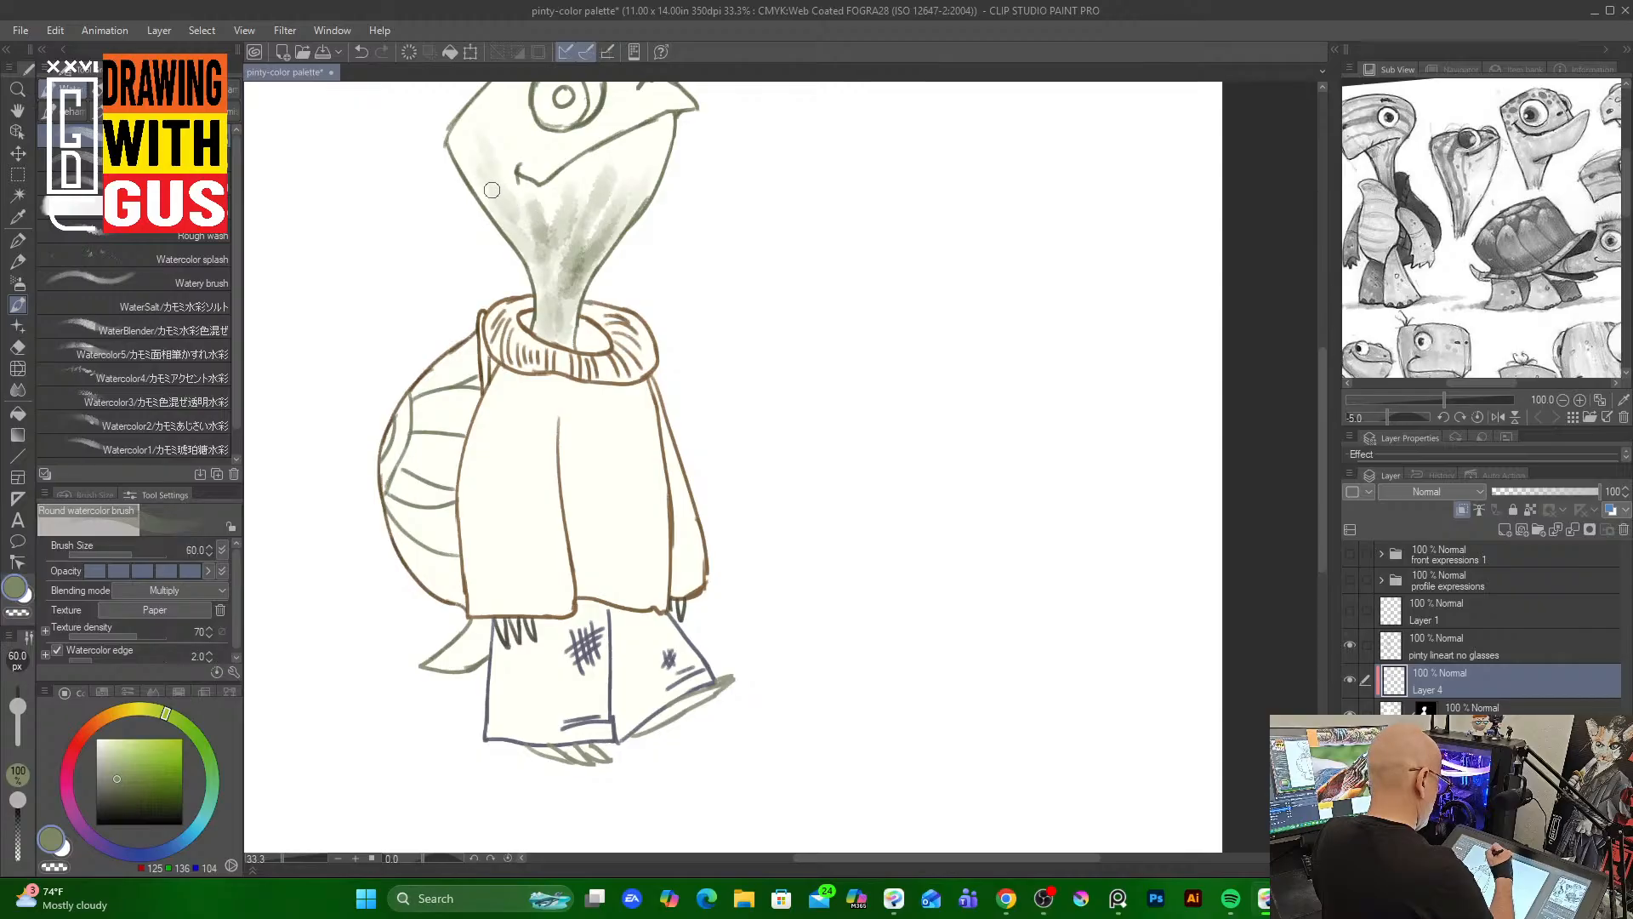
mouse_move(491, 190)
mouse_down()
mouse_move(526, 248)
mouse_move(494, 186)
mouse_move(519, 222)
mouse_move(510, 185)
mouse_move(556, 276)
mouse_move(552, 333)
mouse_up()
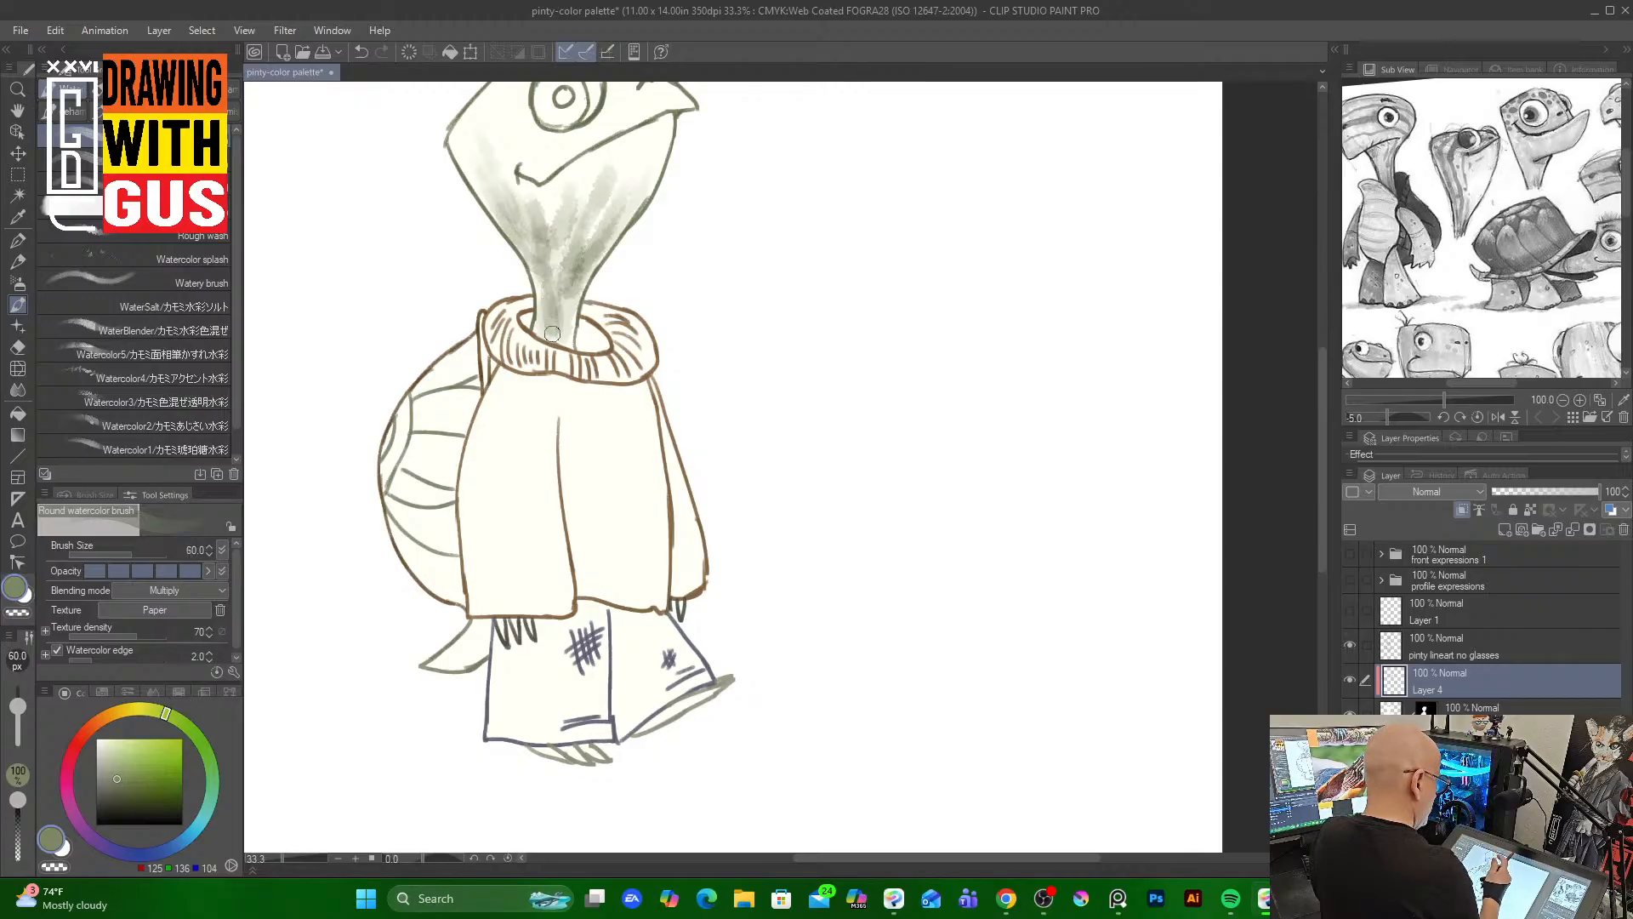
mouse_move(633, 151)
mouse_down()
mouse_move(499, 269)
mouse_move(662, 153)
mouse_move(560, 256)
mouse_move(535, 351)
mouse_move(600, 291)
mouse_up()
mouse_move(600, 179)
mouse_down()
mouse_move(516, 255)
mouse_move(505, 170)
mouse_move(474, 160)
mouse_move(613, 236)
mouse_up()
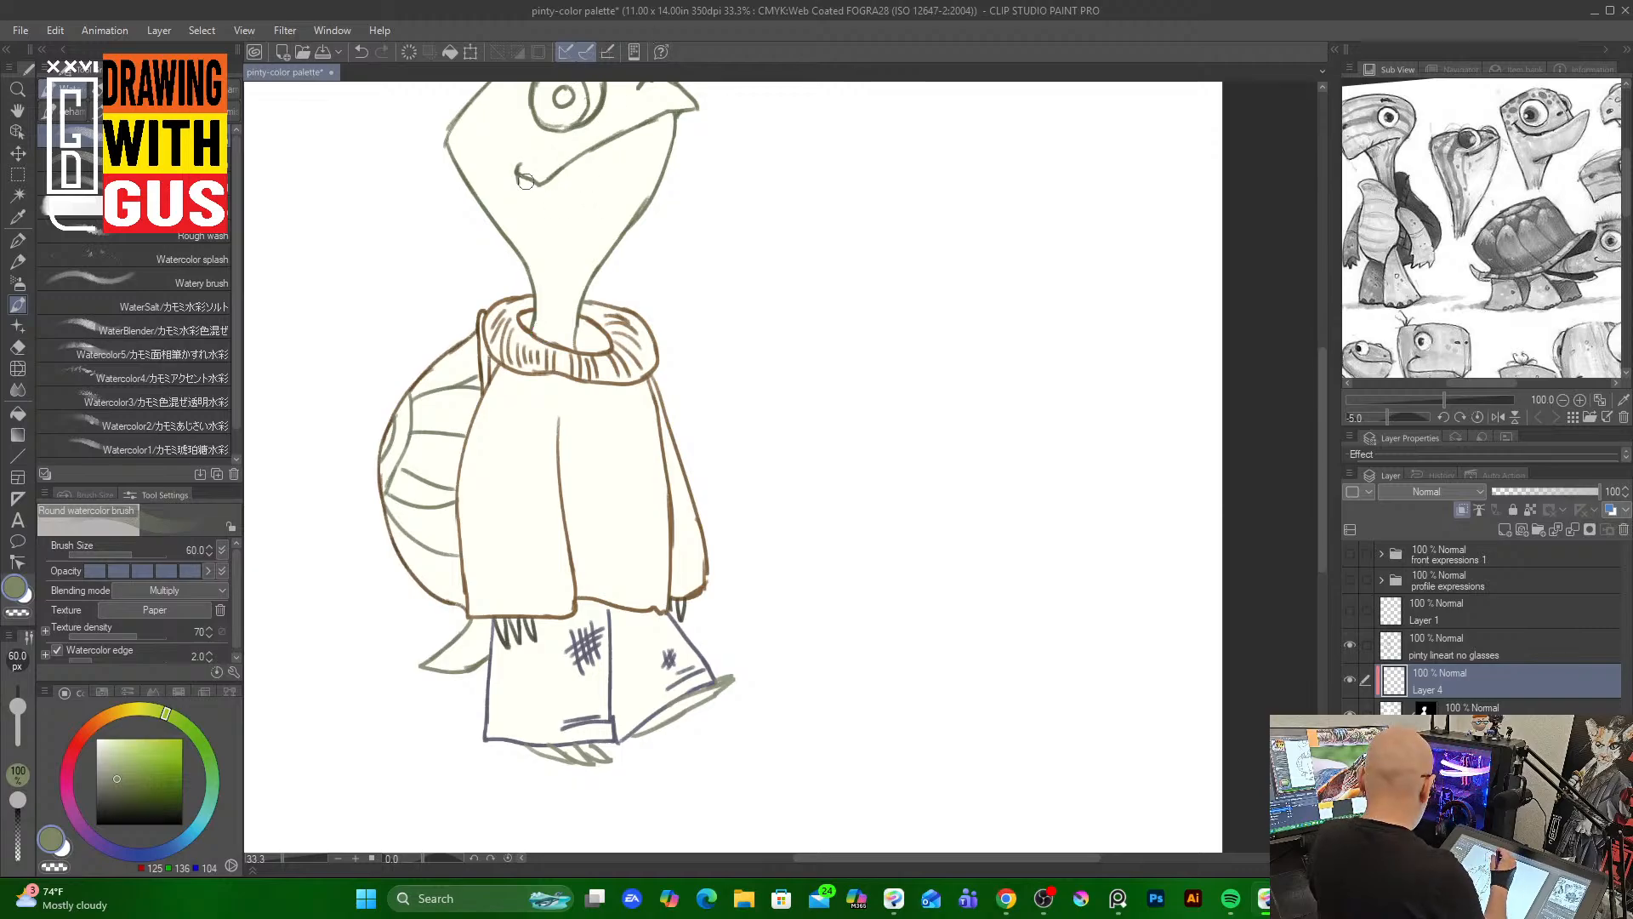
Pick a pale grey-green and paint watercolor strokes down the turtle's neck with the Round watercolor brush
click(105, 787)
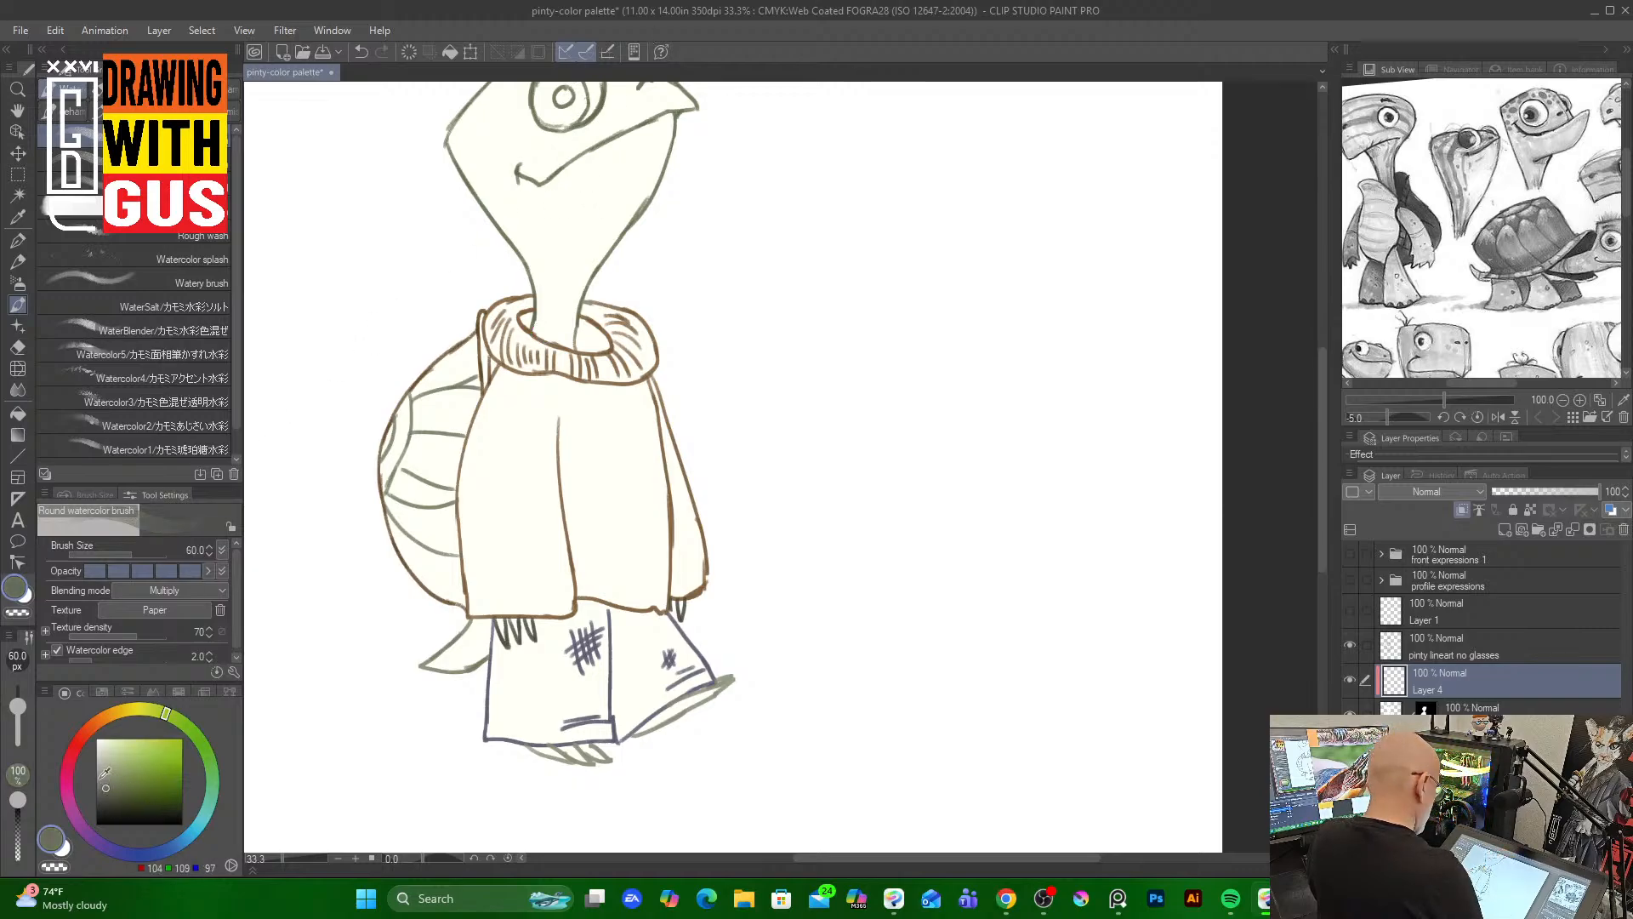
mouse_move(586, 194)
mouse_down()
mouse_move(563, 291)
mouse_move(599, 173)
mouse_move(568, 286)
mouse_move(602, 189)
mouse_move(577, 276)
mouse_move(631, 205)
mouse_move(588, 198)
mouse_move(566, 237)
mouse_move(561, 338)
mouse_up()
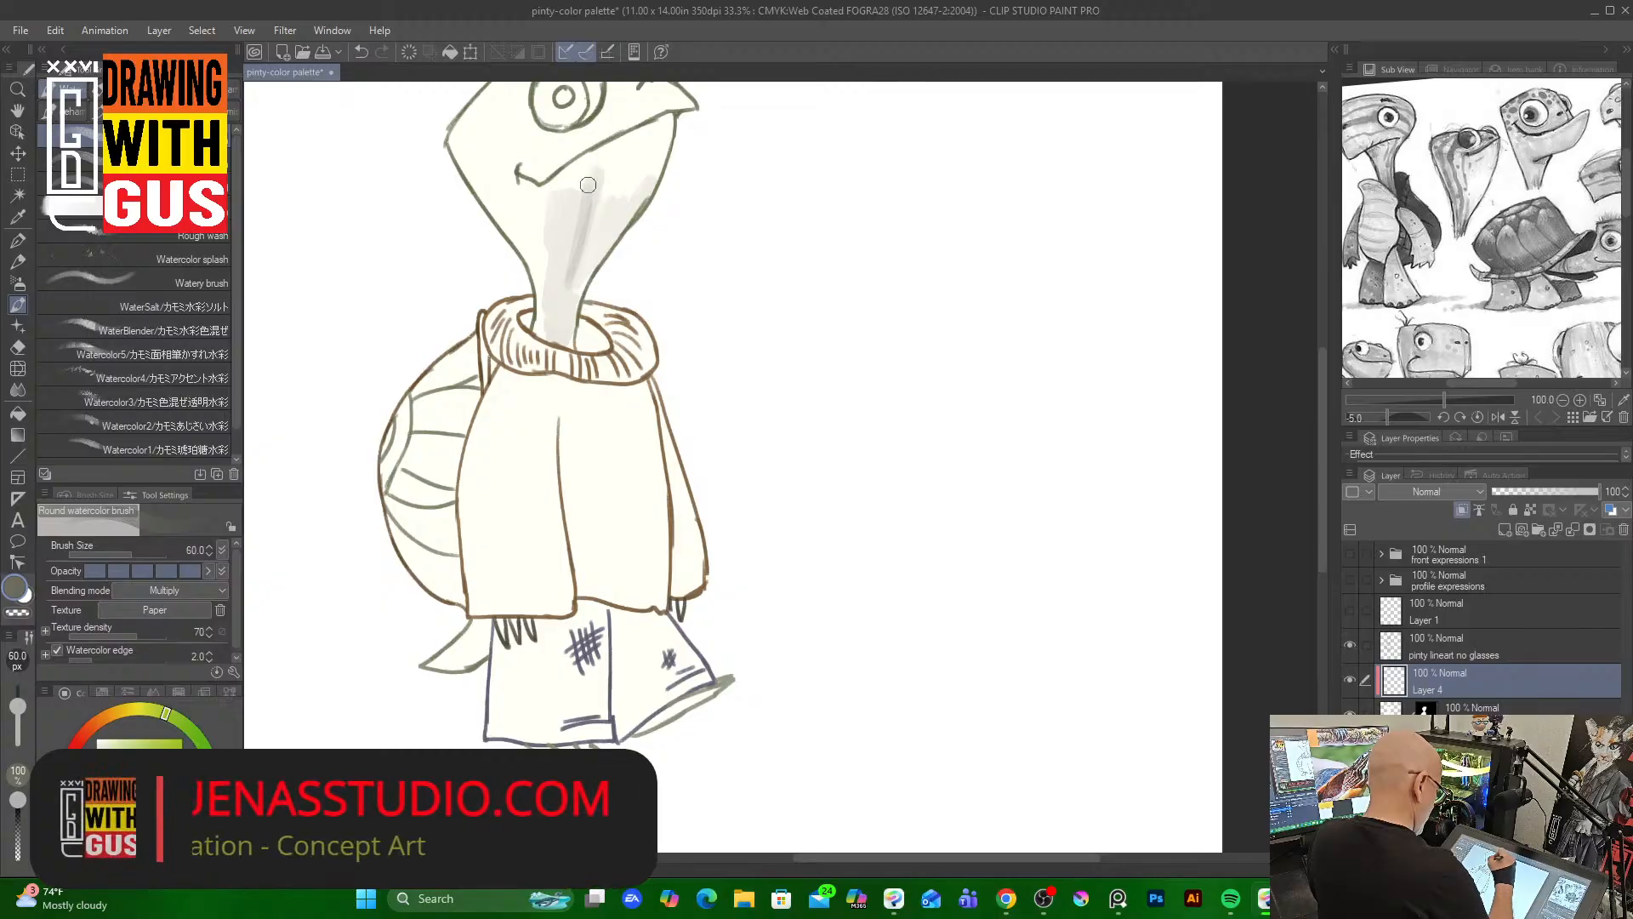
mouse_move(633, 192)
mouse_down()
mouse_move(602, 214)
mouse_move(623, 163)
mouse_move(595, 208)
mouse_move(558, 177)
mouse_move(507, 194)
mouse_move(459, 150)
mouse_move(517, 207)
mouse_move(535, 178)
mouse_move(524, 210)
mouse_up()
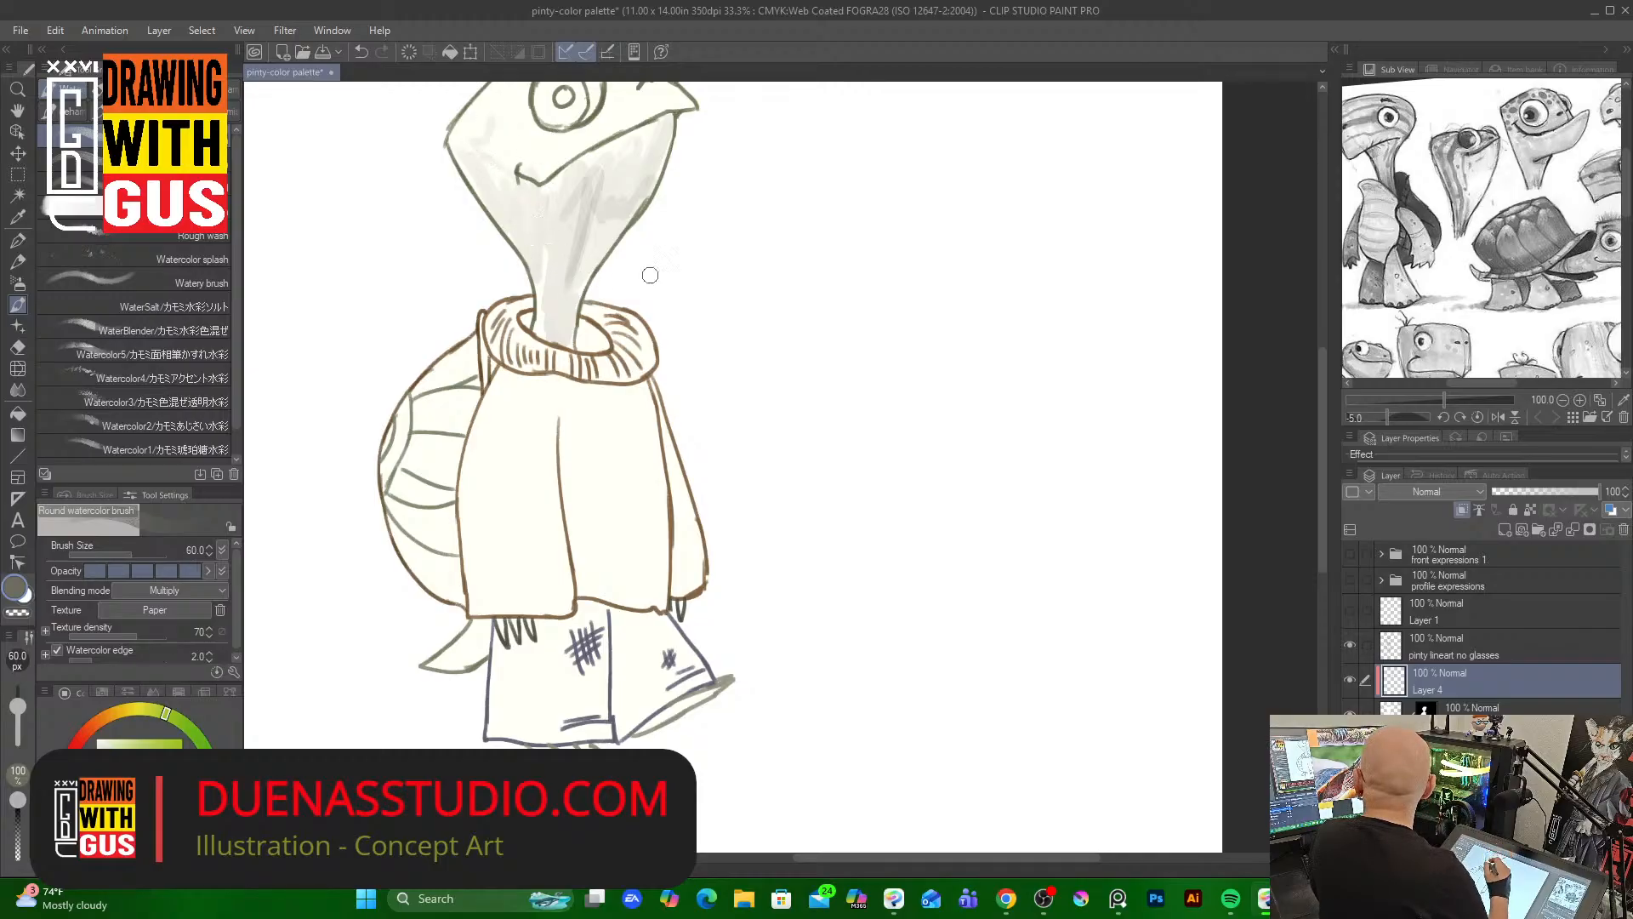
scroll(1319, 396, up, 1)
scroll(1324, 398, up, 3)
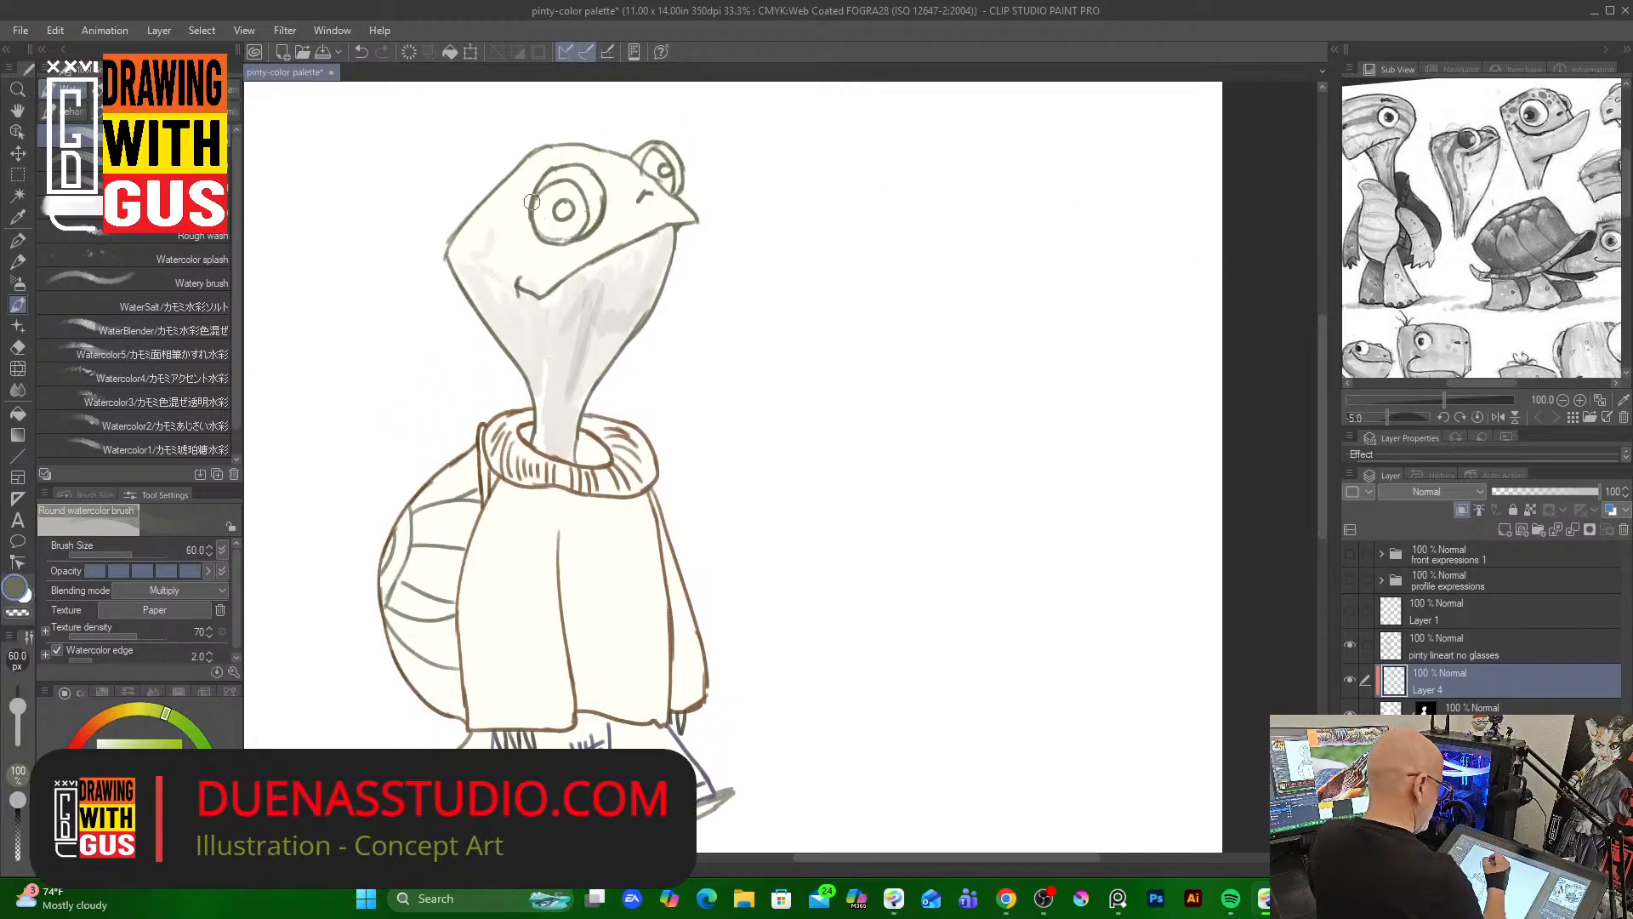
Add more grey-green watercolor shading strokes across the face, around the eye and down the neck
mouse_move(532, 201)
mouse_down()
mouse_move(588, 245)
mouse_move(548, 239)
mouse_move(581, 237)
mouse_move(574, 251)
mouse_move(601, 187)
mouse_up()
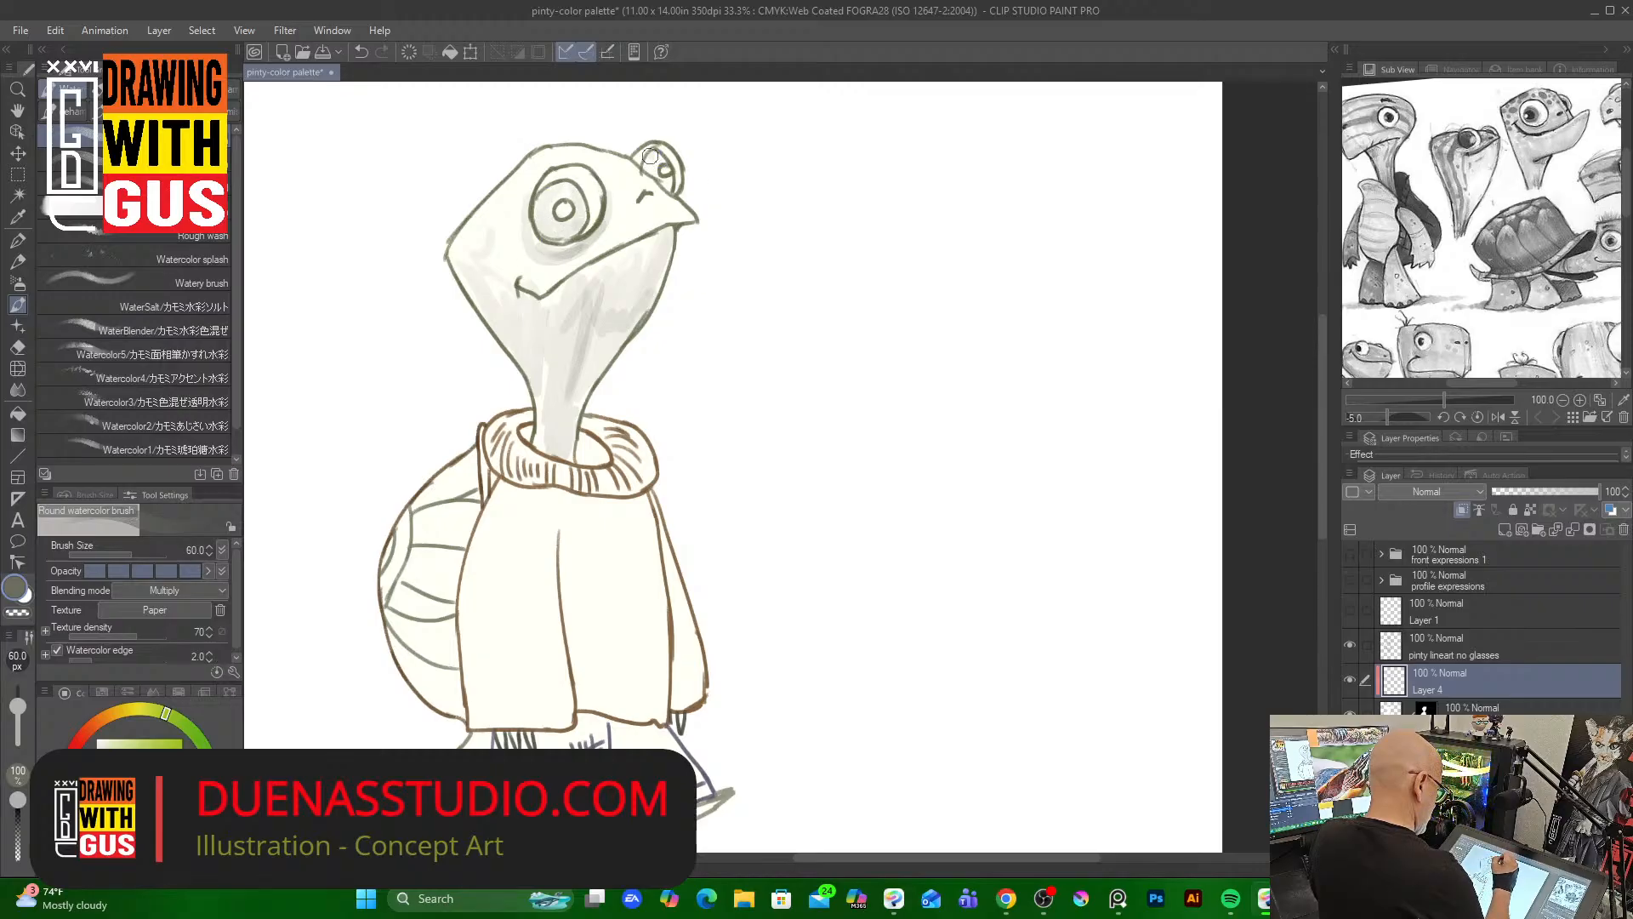
drag(651, 156, 669, 217)
mouse_move(630, 173)
mouse_down()
mouse_move(653, 187)
mouse_move(558, 276)
mouse_up()
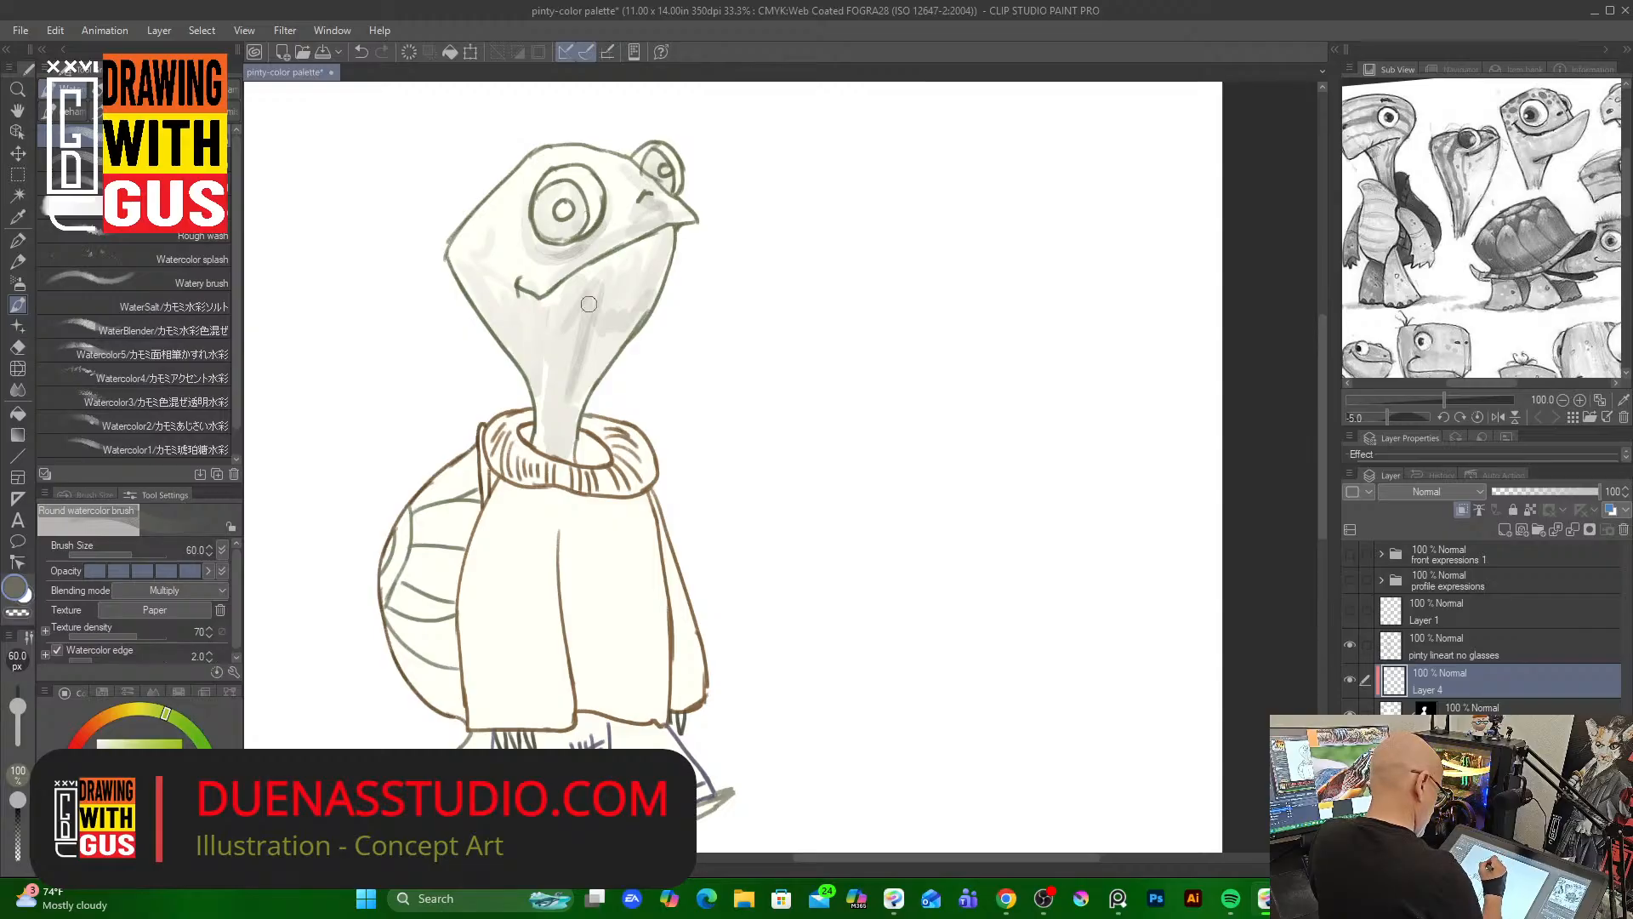
mouse_move(585, 442)
mouse_down()
mouse_move(595, 451)
mouse_move(579, 431)
mouse_up()
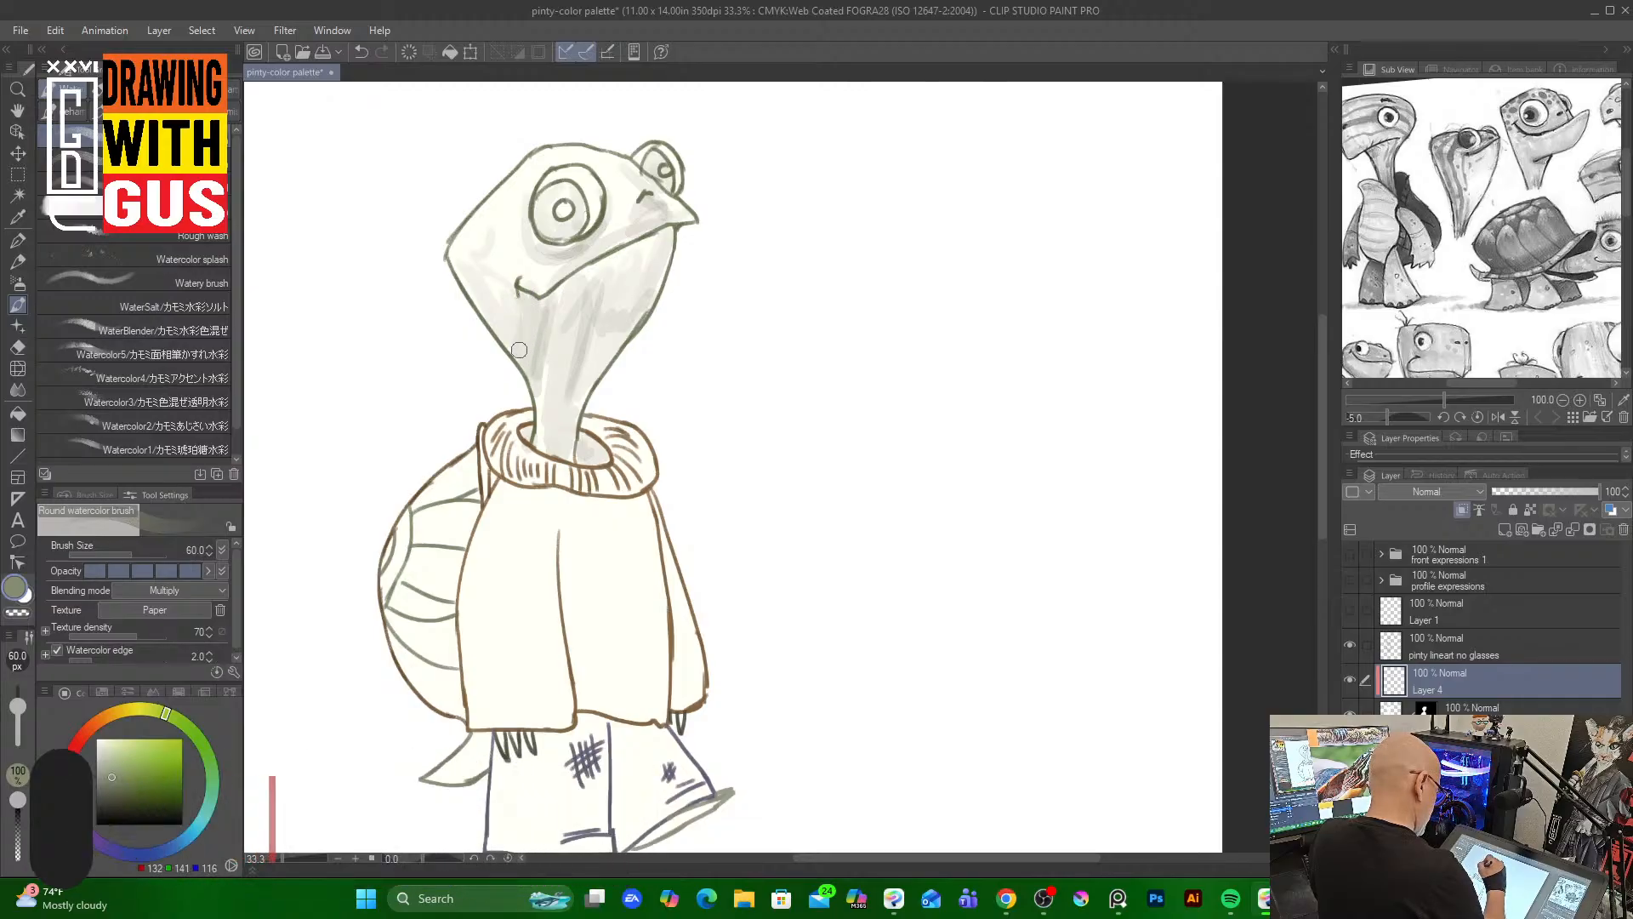
mouse_move(523, 301)
mouse_down()
mouse_move(523, 356)
mouse_move(543, 298)
mouse_move(627, 237)
mouse_move(592, 236)
mouse_up()
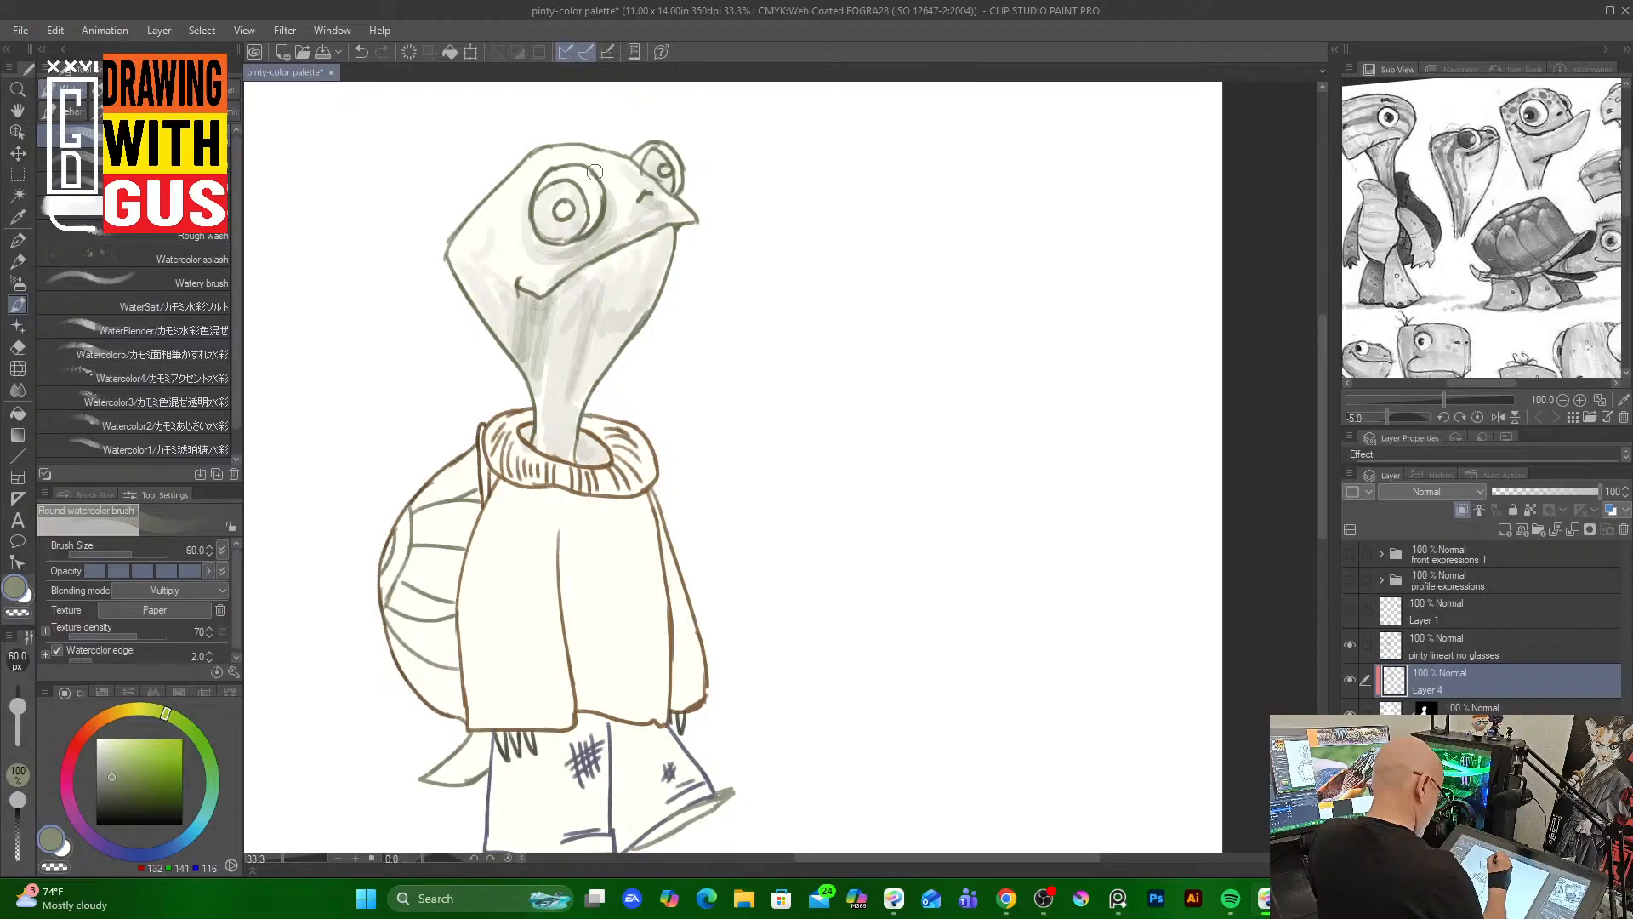
mouse_move(594, 172)
mouse_down()
mouse_move(601, 201)
mouse_move(525, 272)
mouse_up()
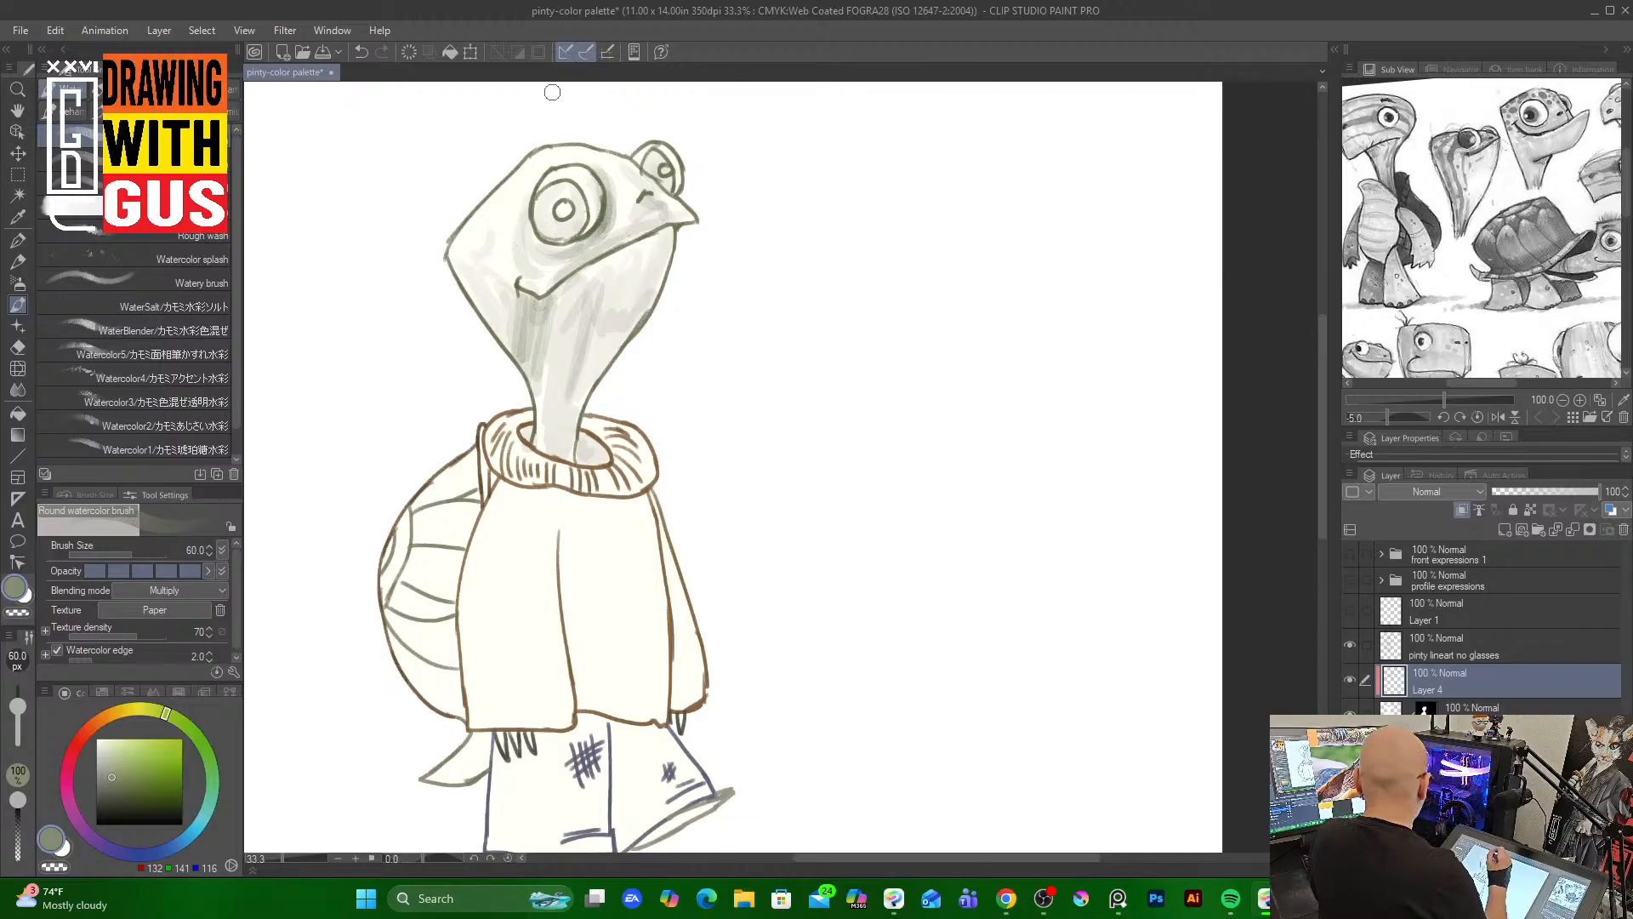
mouse_move(538, 183)
mouse_down()
mouse_move(551, 227)
mouse_move(534, 176)
mouse_move(573, 223)
mouse_move(537, 246)
mouse_move(573, 178)
mouse_move(561, 251)
mouse_up()
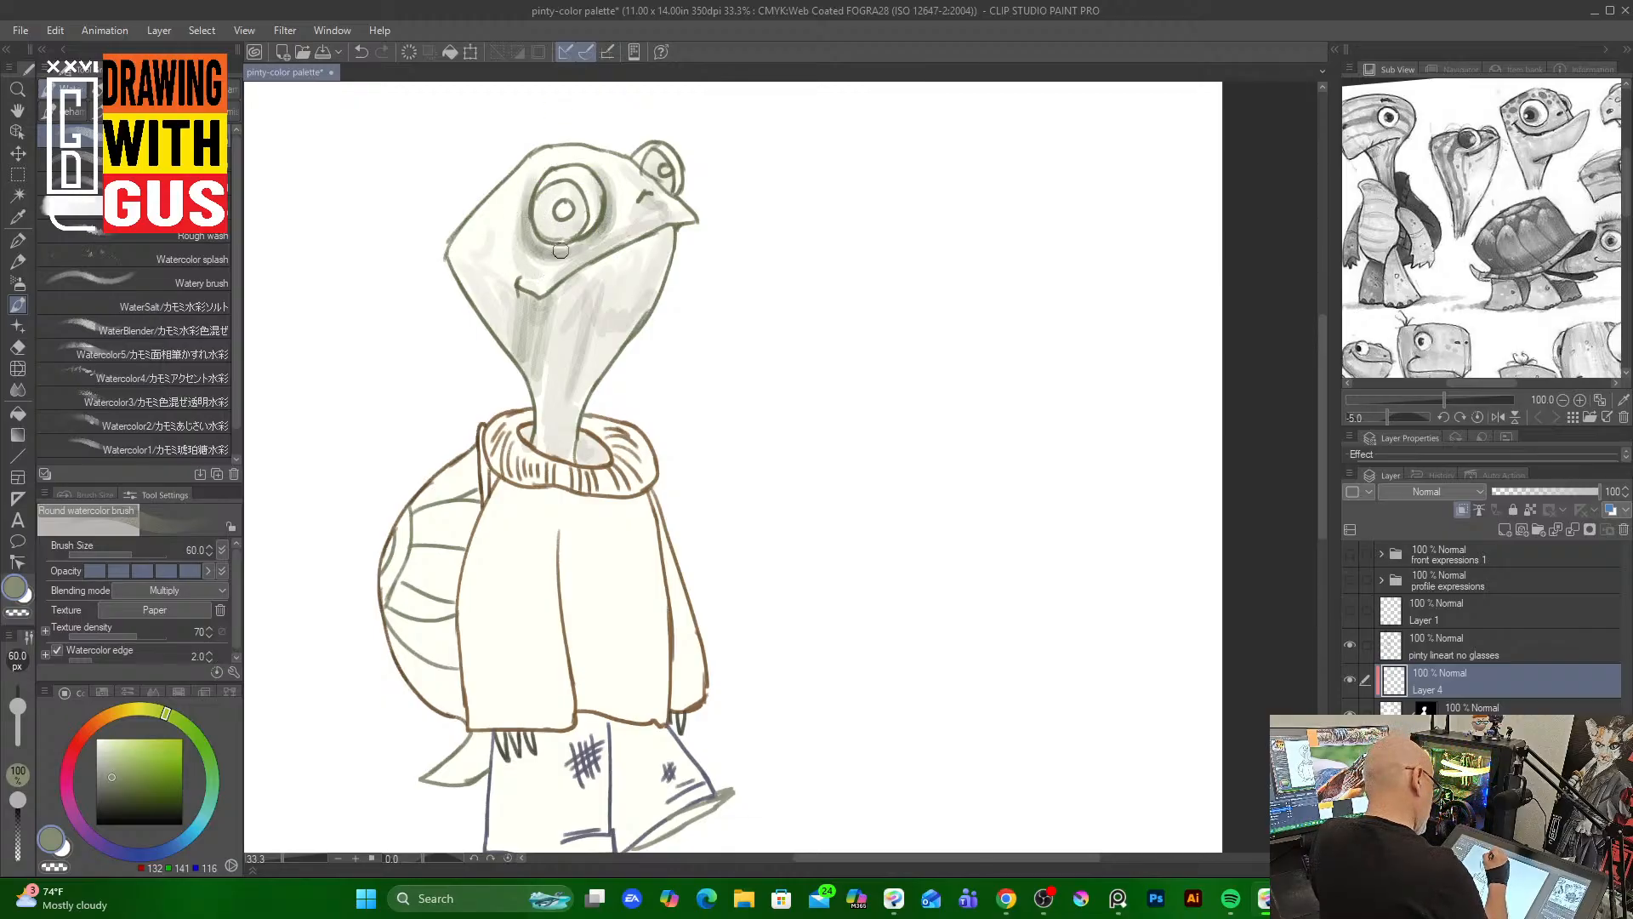
mouse_move(638, 165)
mouse_down()
mouse_move(665, 211)
mouse_move(631, 125)
mouse_move(635, 187)
mouse_move(665, 180)
mouse_move(680, 201)
mouse_move(653, 203)
mouse_move(638, 232)
mouse_move(686, 217)
mouse_move(592, 261)
mouse_move(663, 230)
mouse_move(606, 283)
mouse_move(576, 389)
mouse_move(622, 329)
mouse_move(582, 387)
mouse_move(568, 455)
mouse_move(567, 406)
mouse_move(563, 448)
mouse_up()
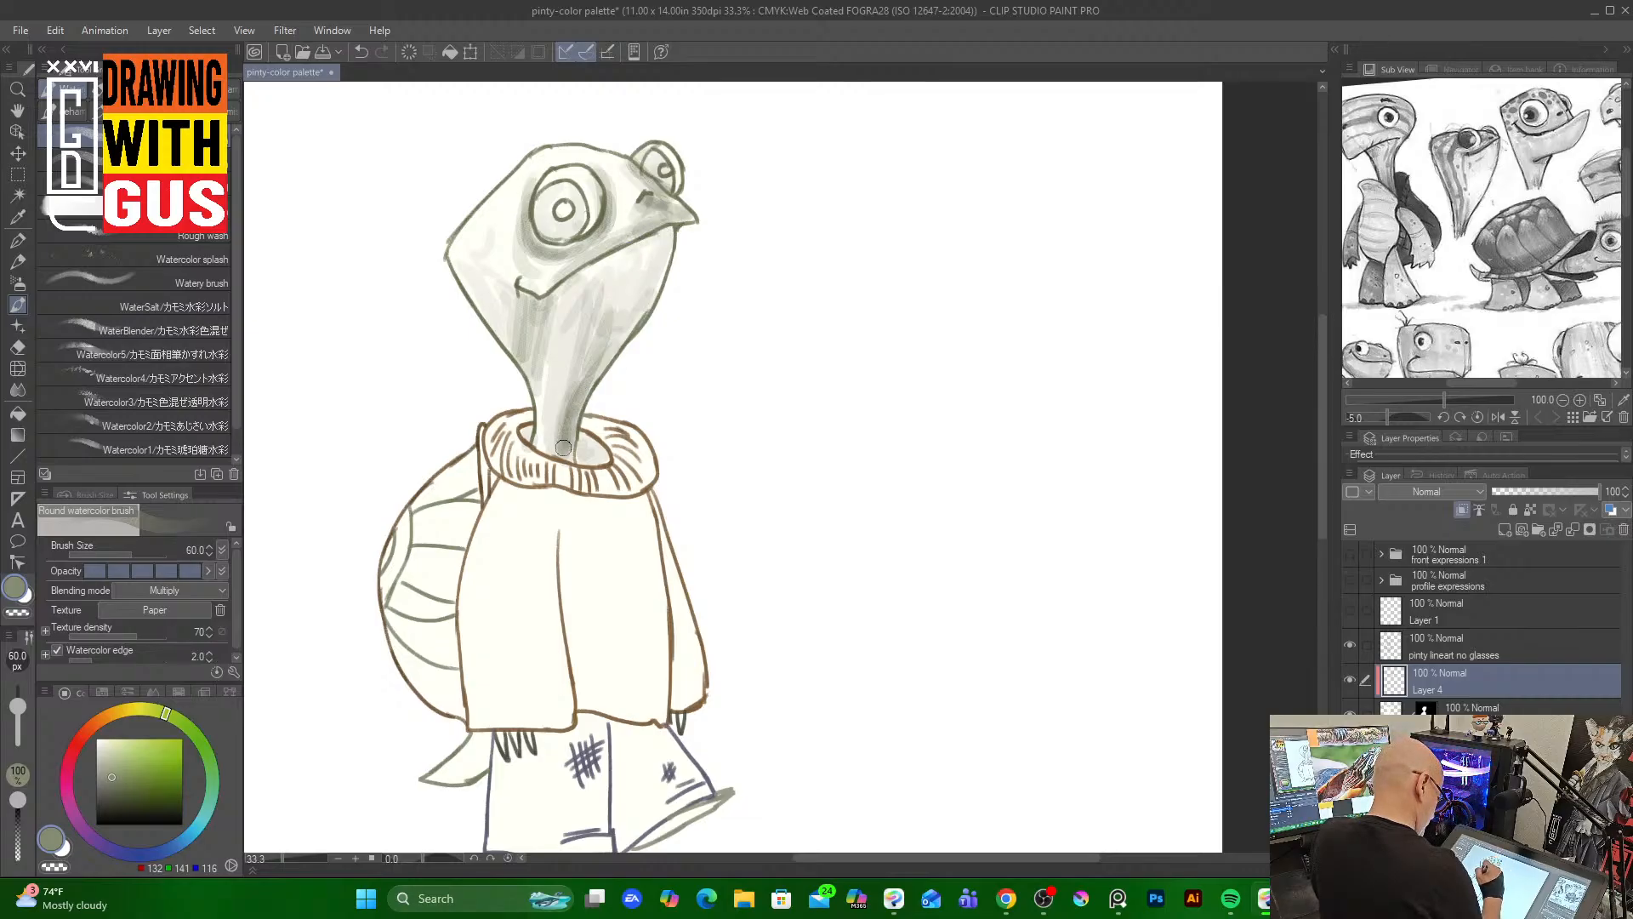
drag(458, 257, 507, 337)
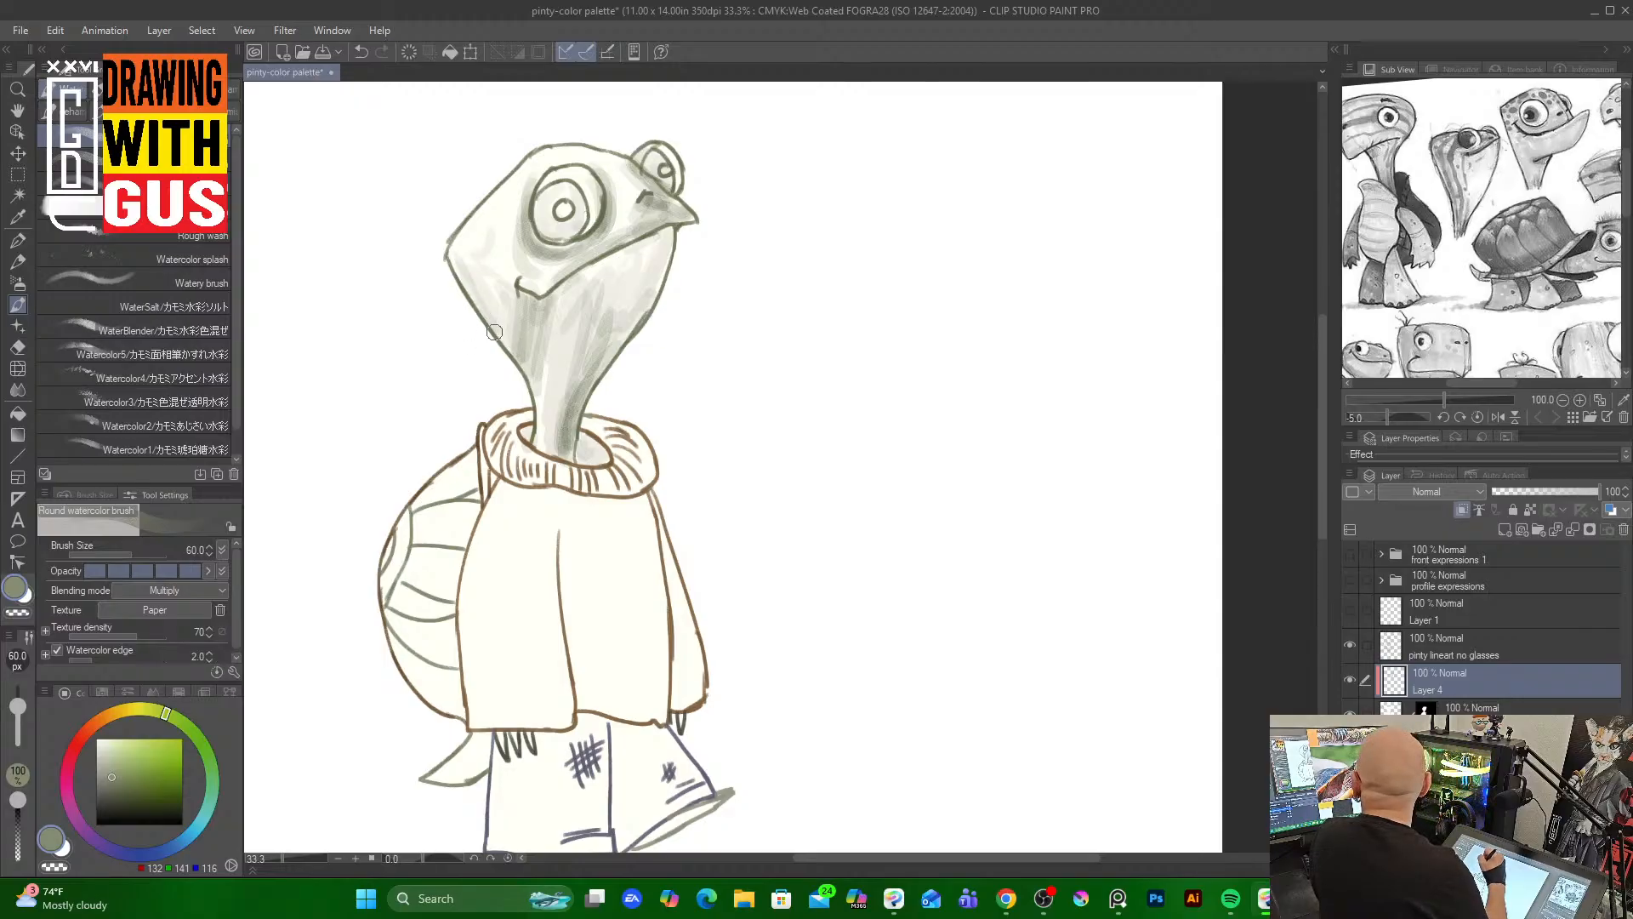
Pick a brown-orange, switch to the Rough wash brush at size 50, and paint streaks on the side of the face
click(105, 717)
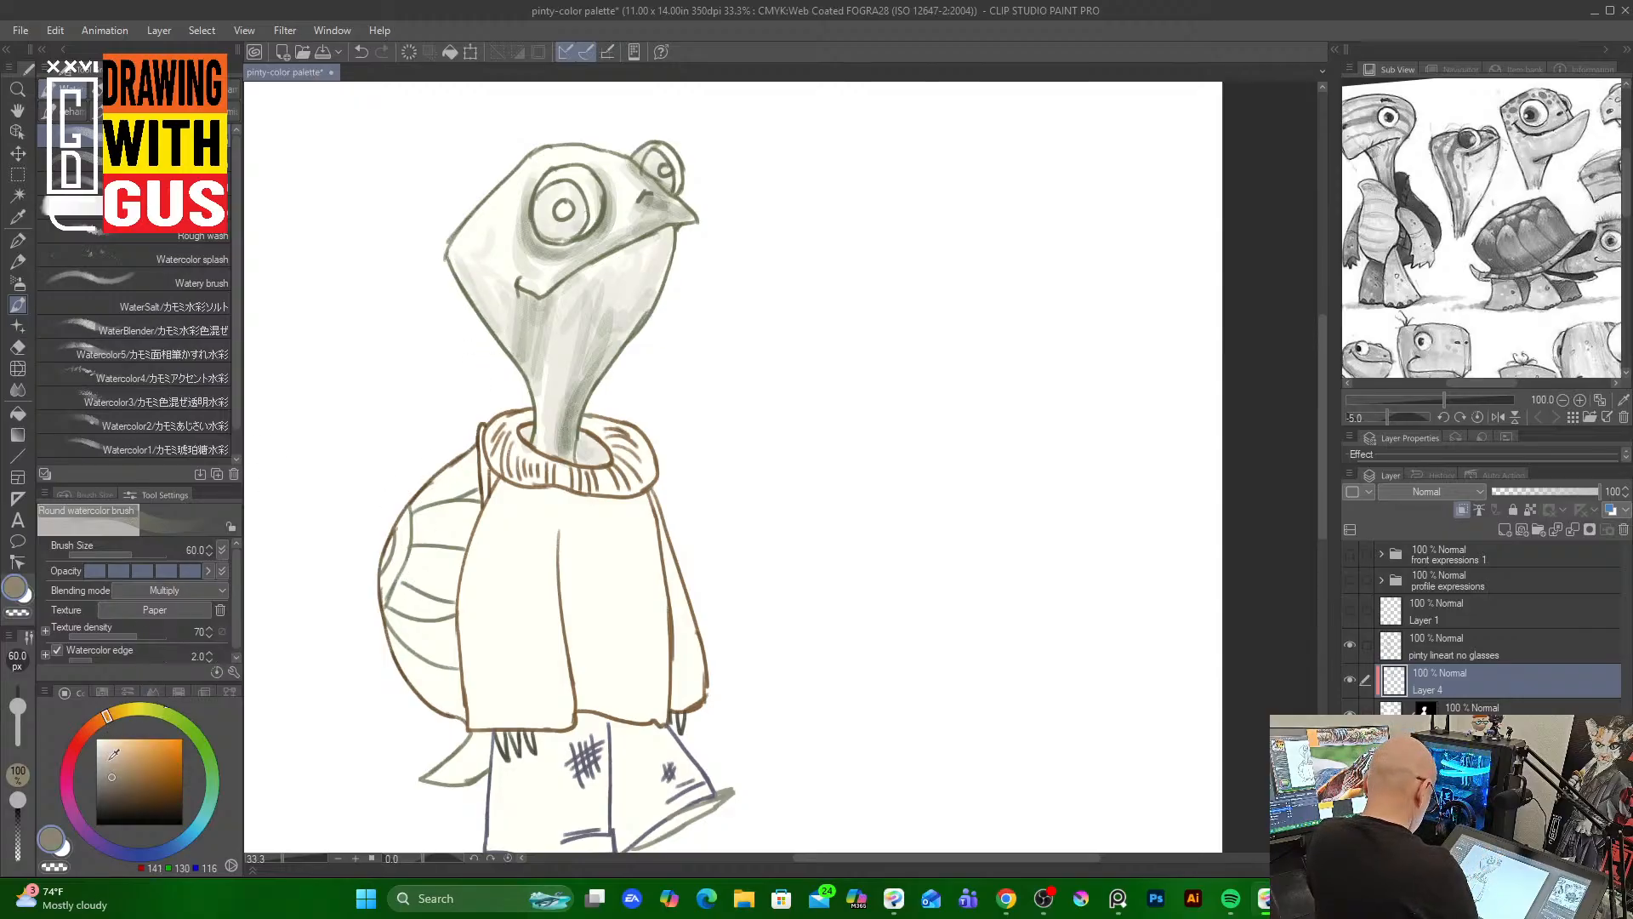
click(144, 751)
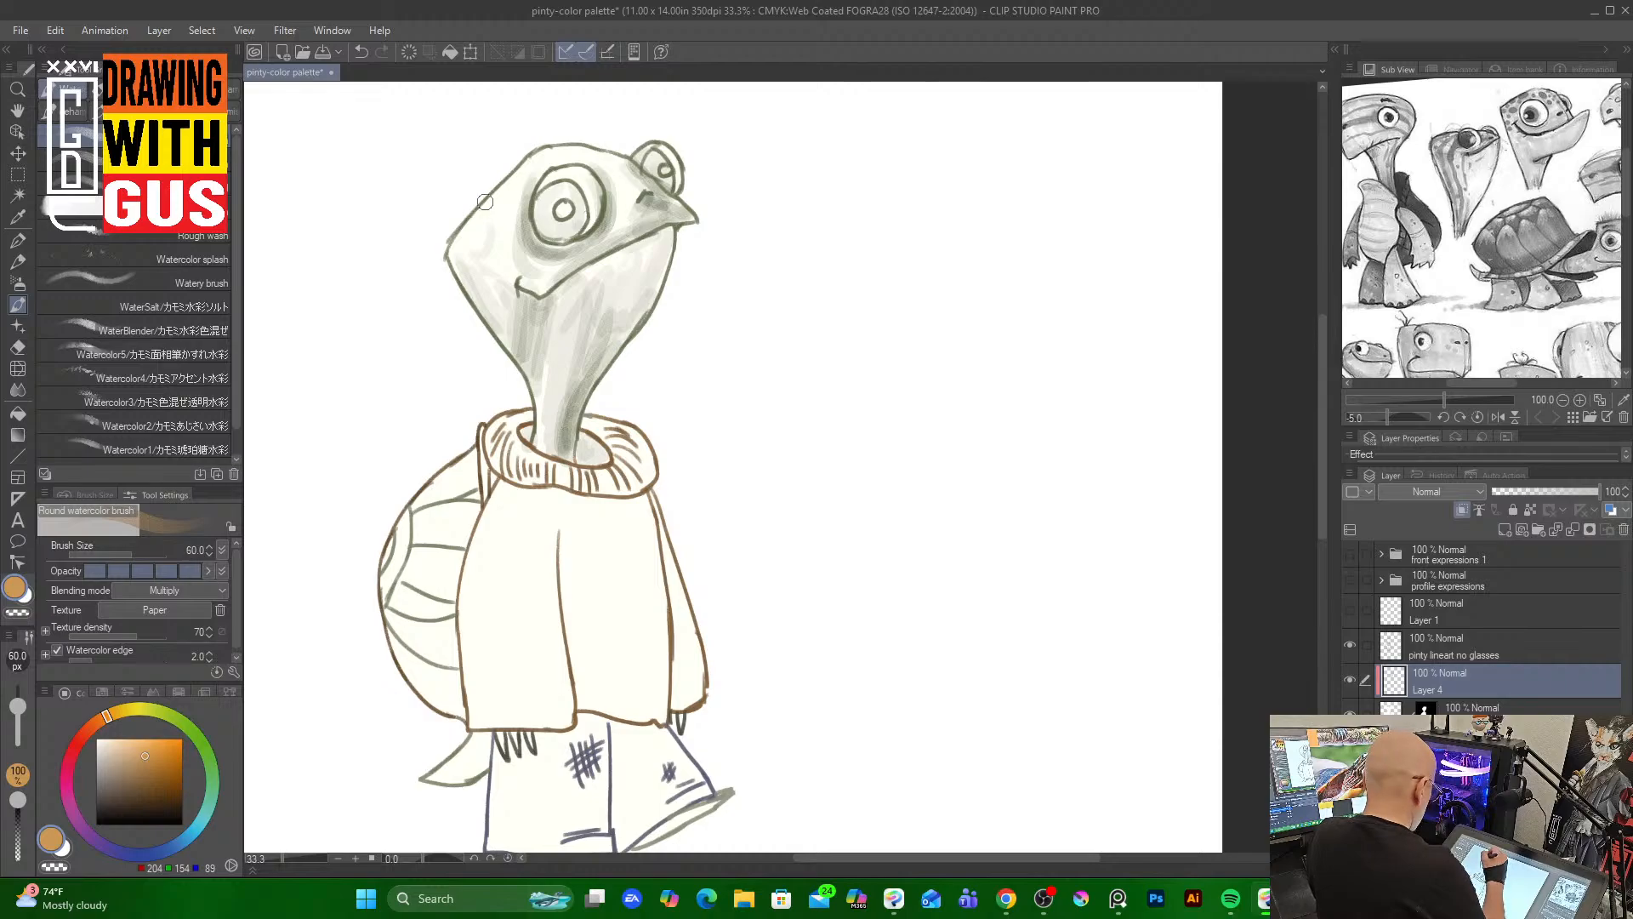
click(204, 235)
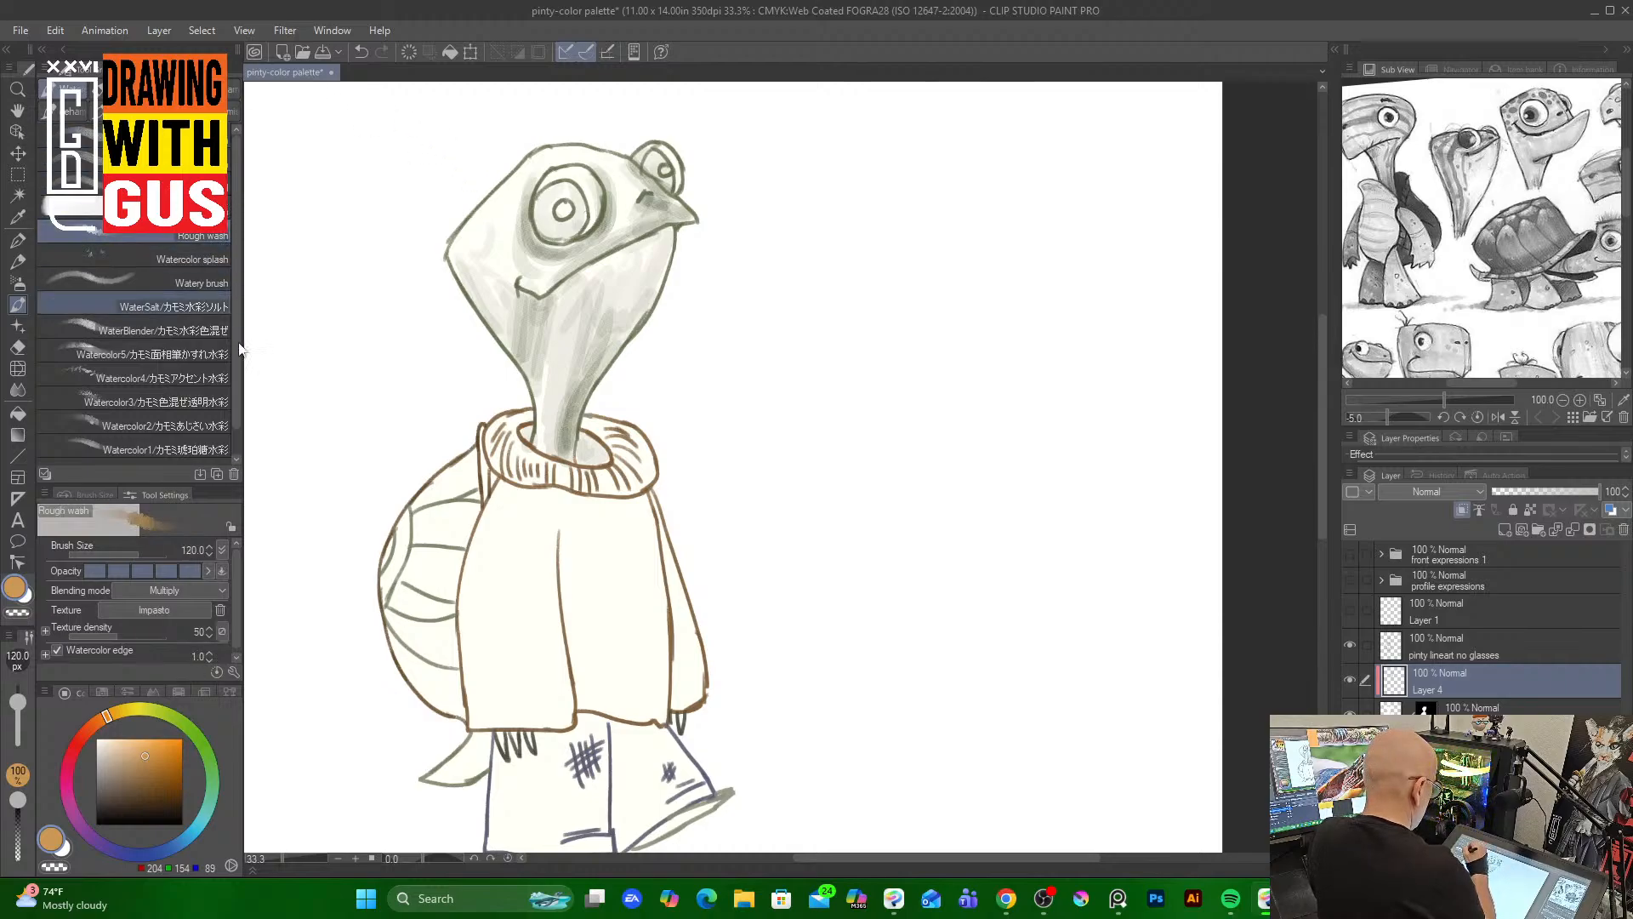
key(bracketleft)
key(bracketleft)
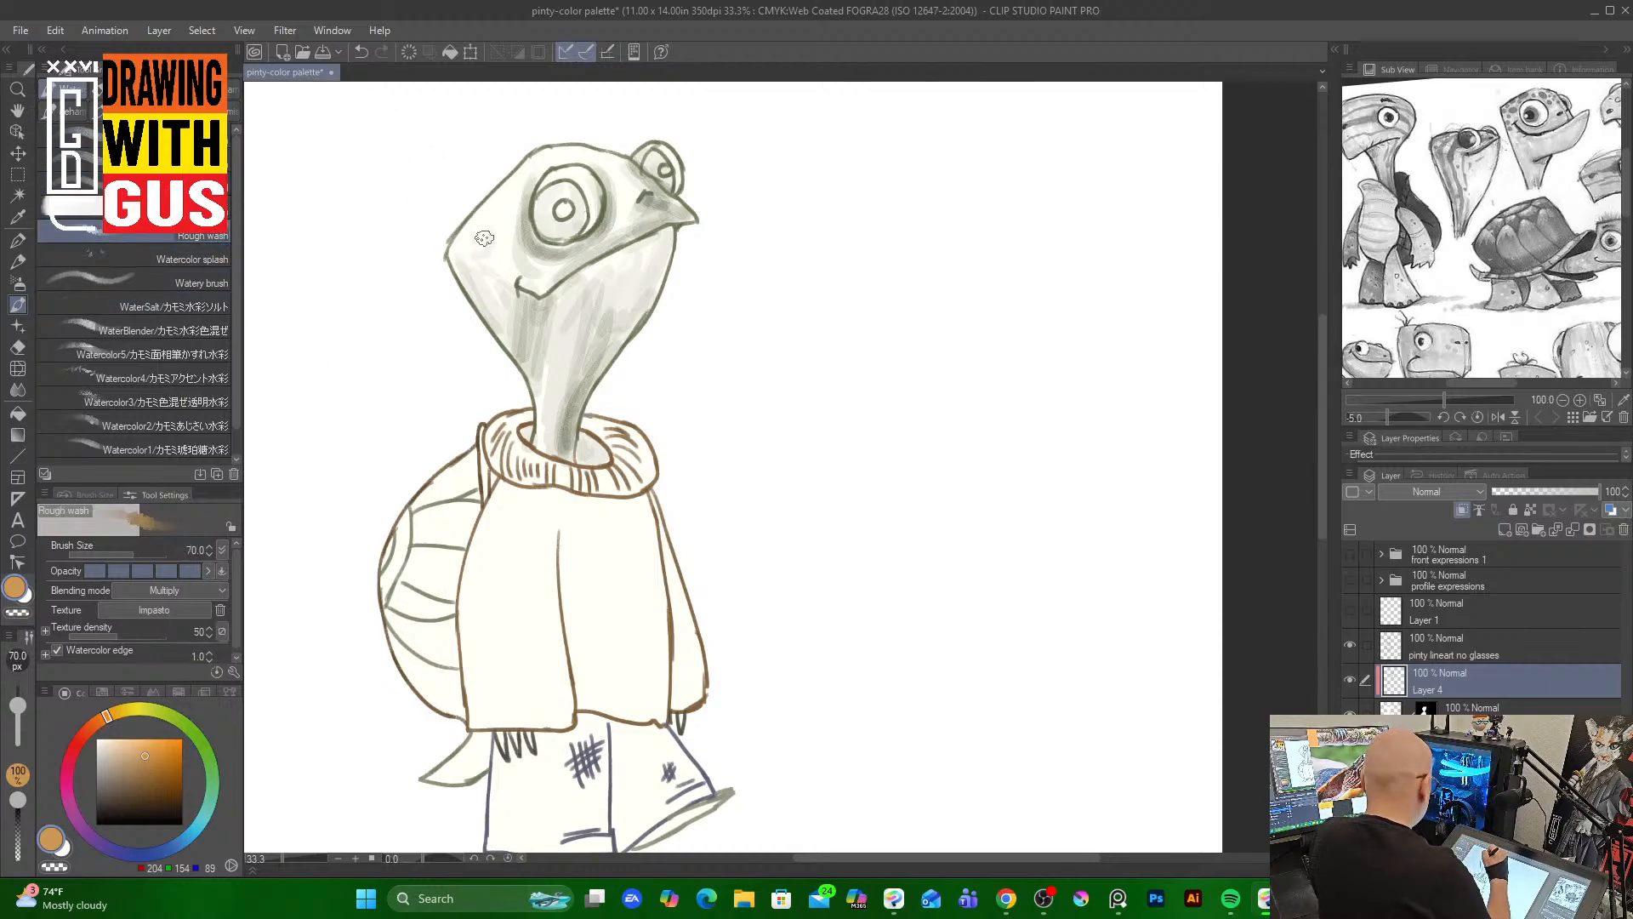
key(bracketleft)
key(bracketleft)
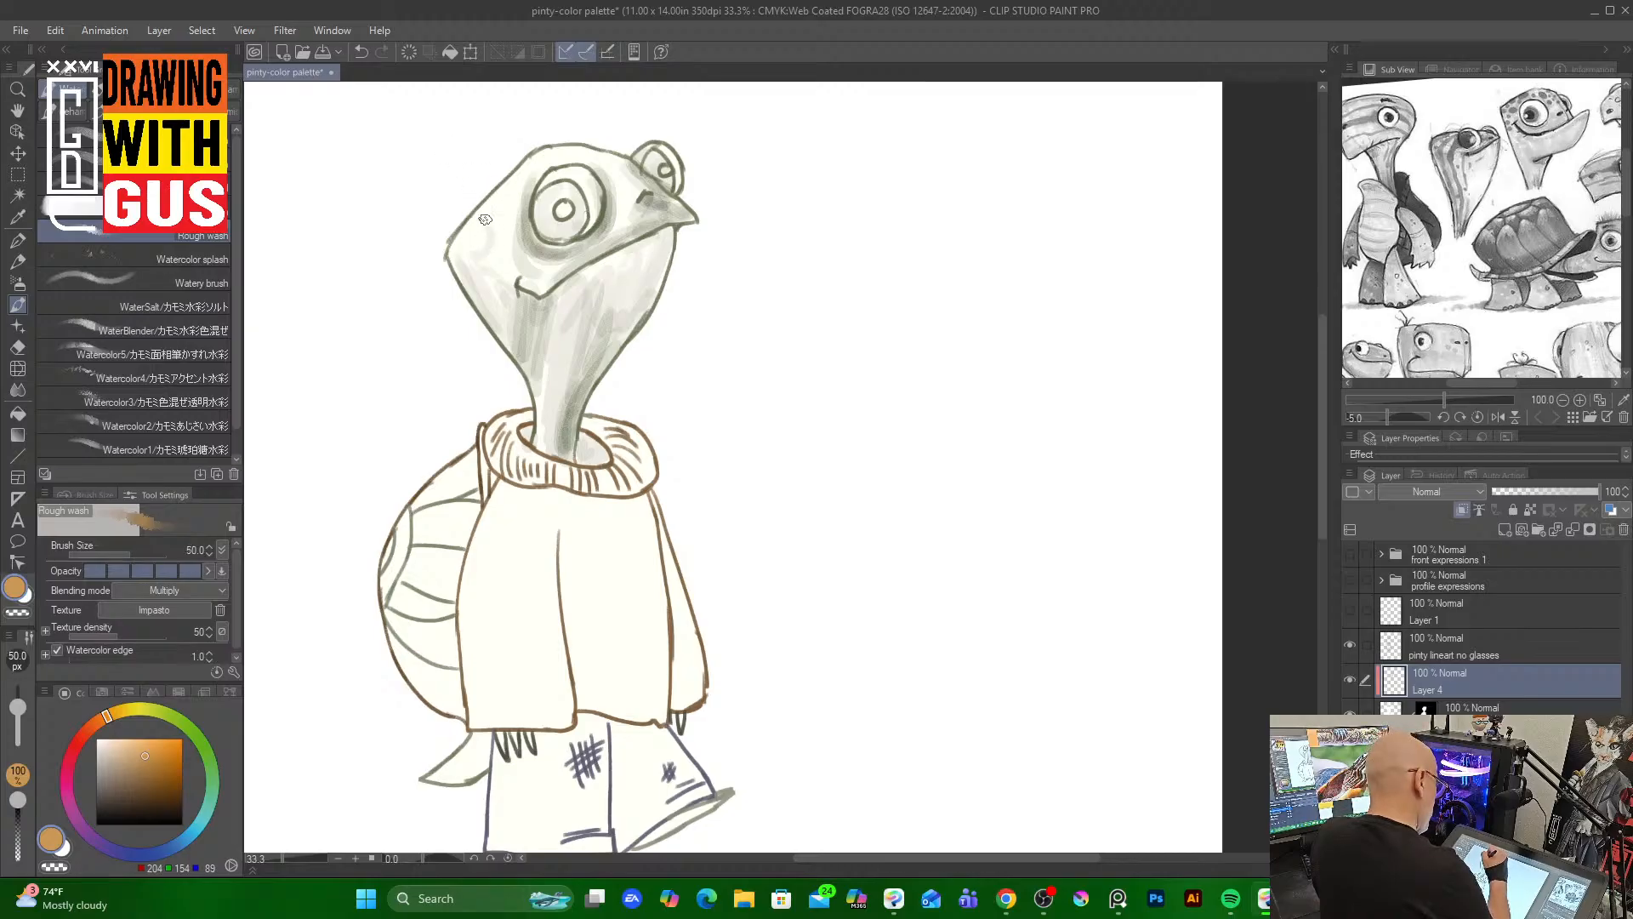
click(489, 238)
drag(489, 244, 481, 300)
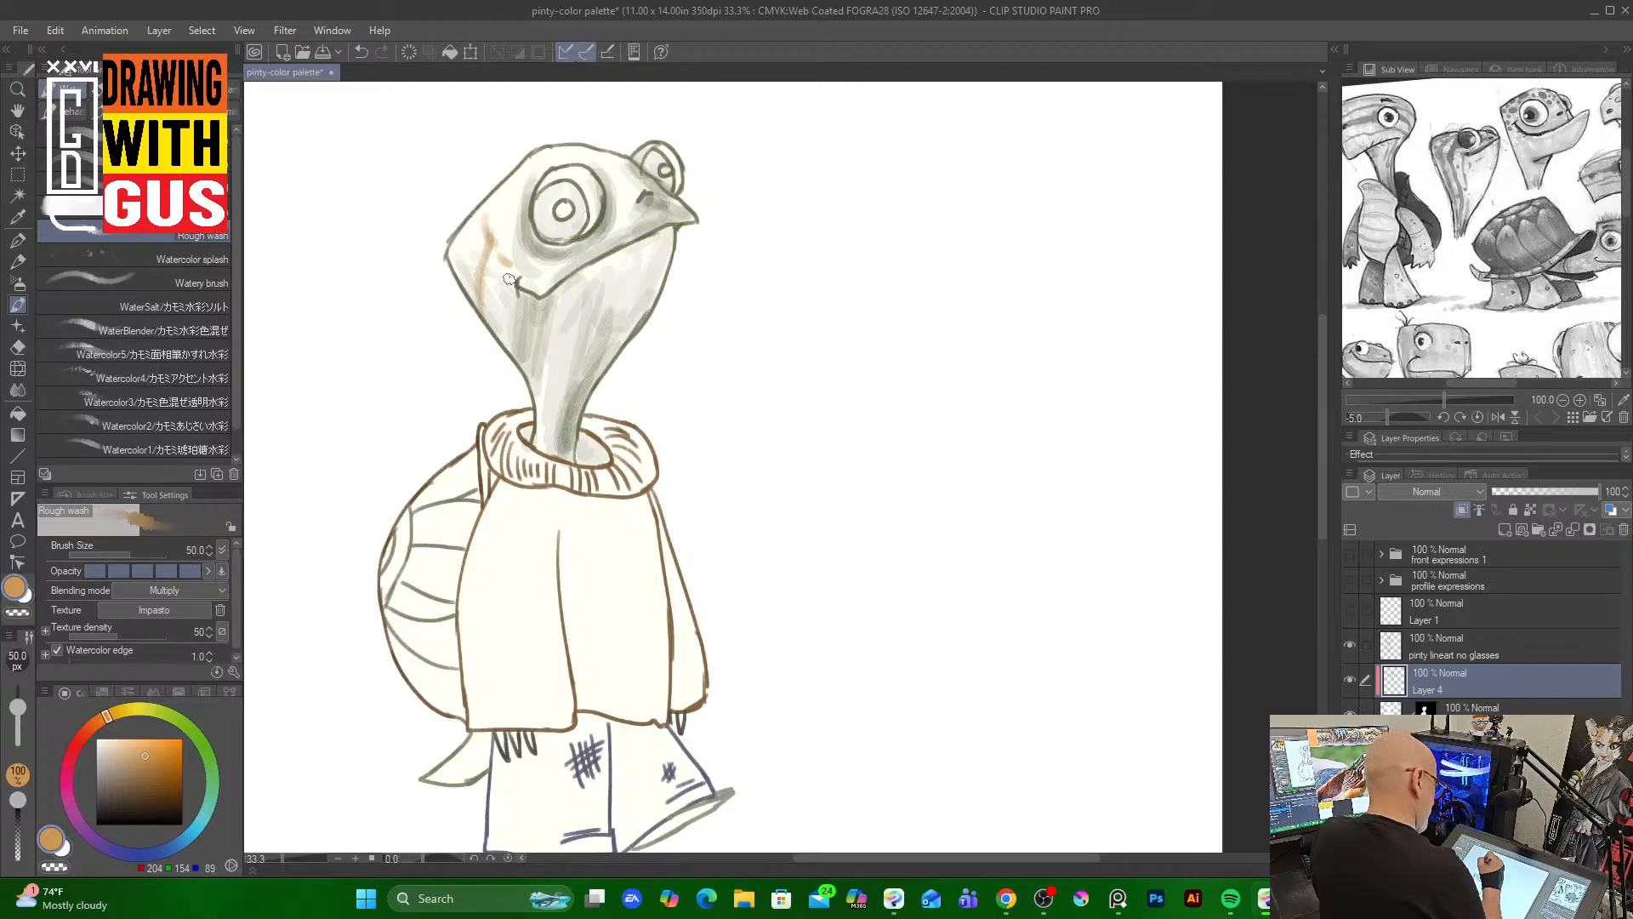
mouse_move(508, 279)
mouse_down()
mouse_move(512, 368)
mouse_move(492, 307)
mouse_up()
Pick a brighter orange and add orange watercolor streaks on the face and down the neck
click(160, 737)
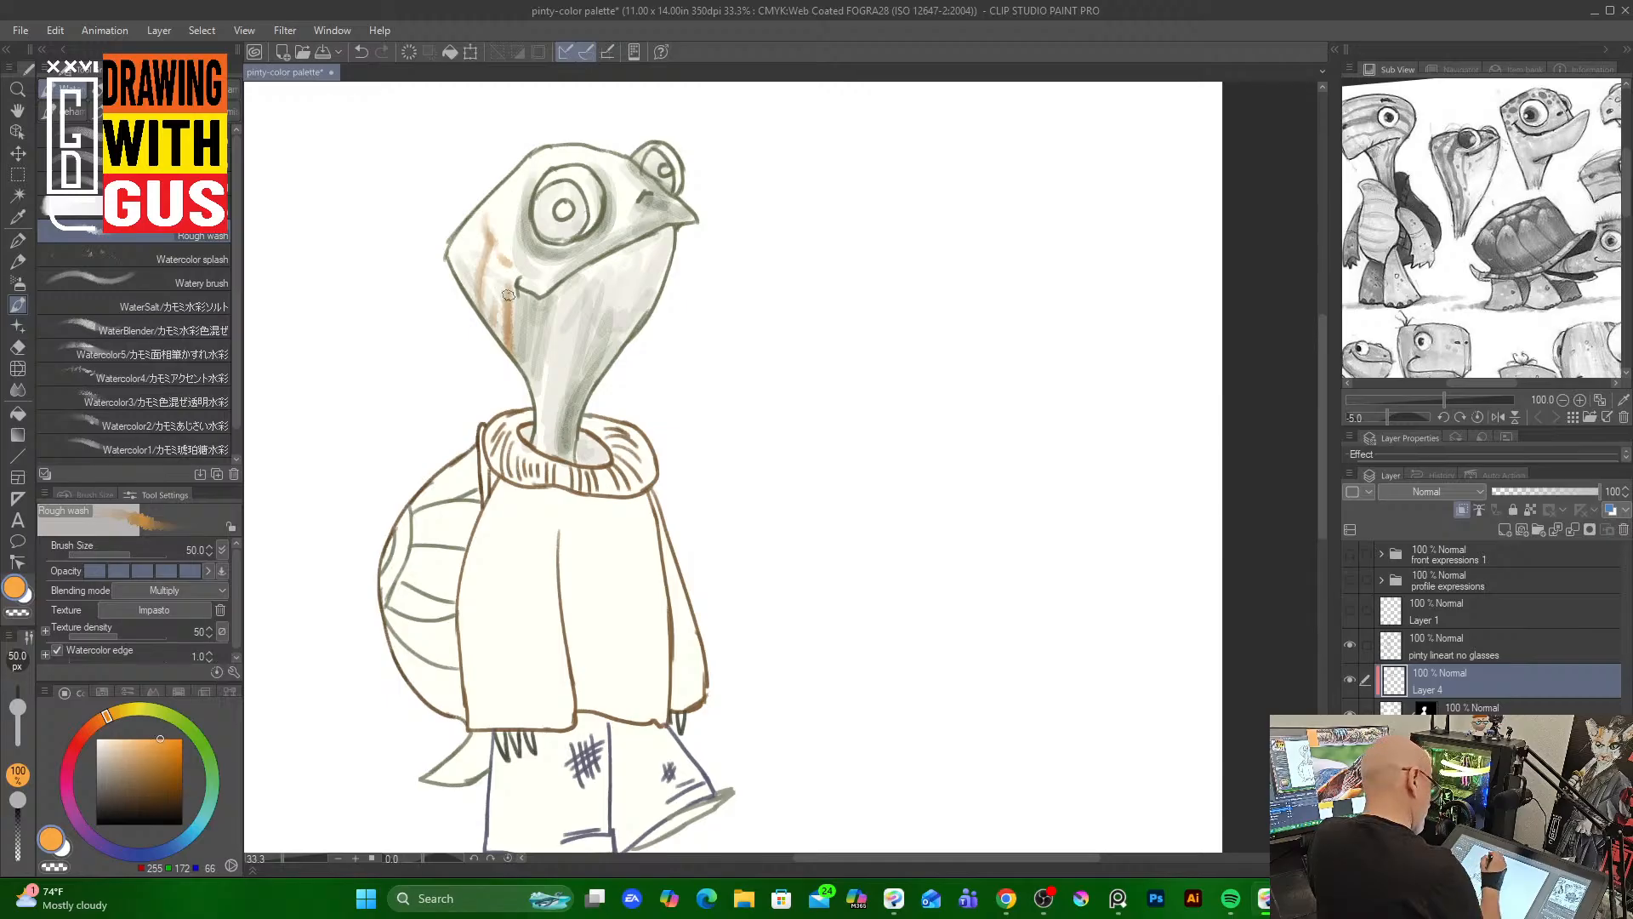
mouse_move(505, 302)
mouse_down()
mouse_move(494, 327)
mouse_move(489, 255)
mouse_move(478, 284)
mouse_up()
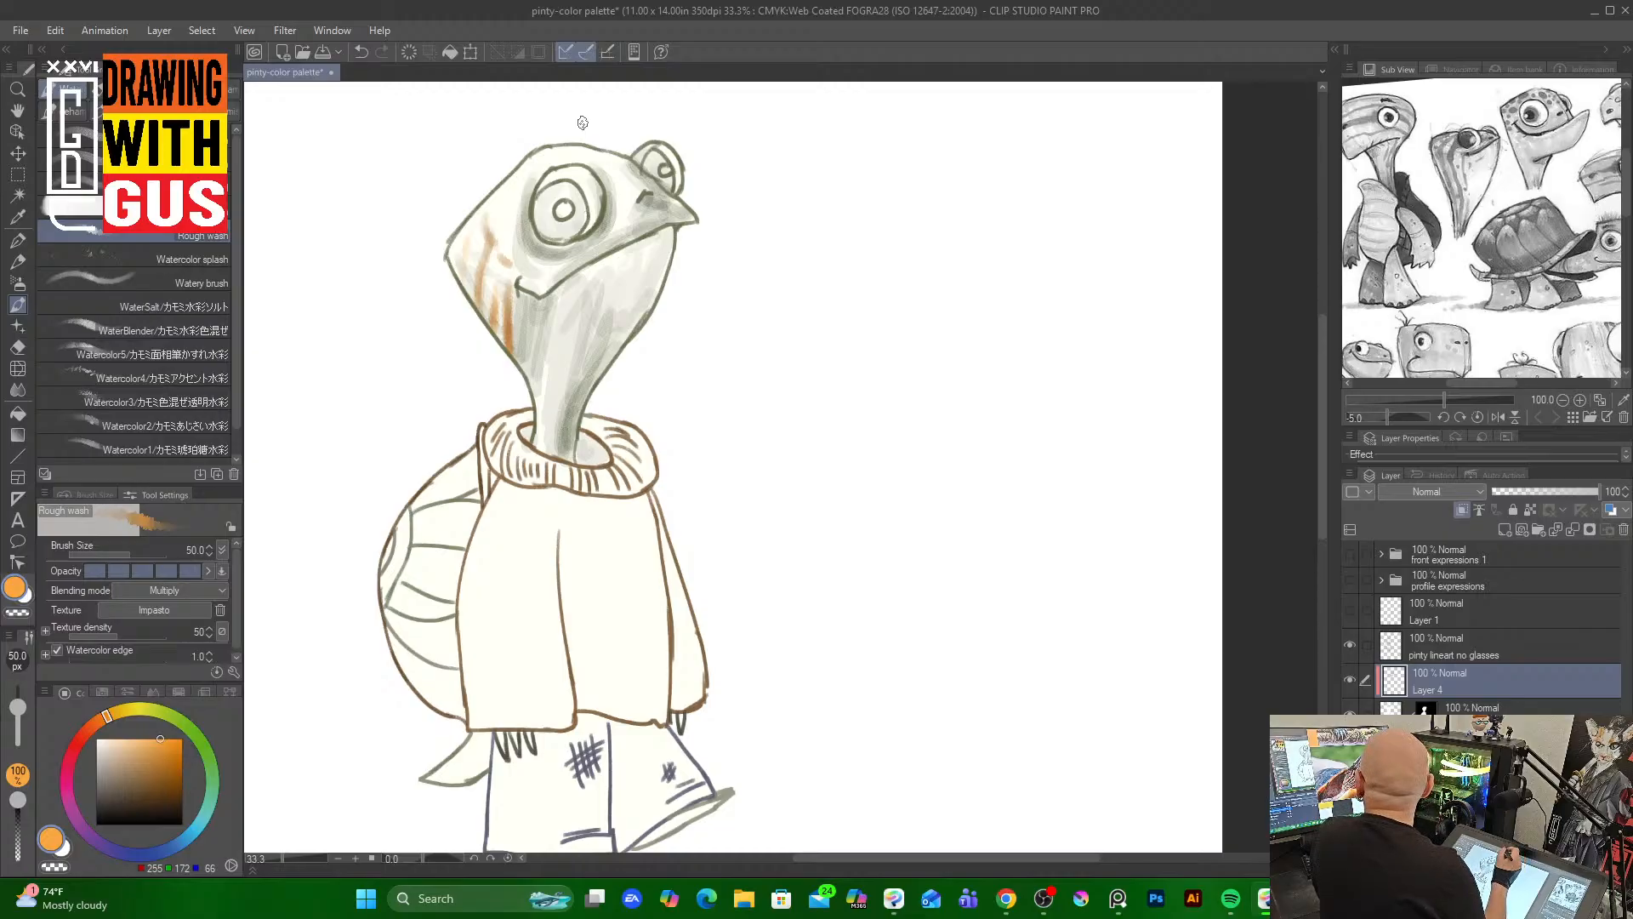
mouse_move(496, 199)
mouse_down()
mouse_move(498, 223)
mouse_move(510, 180)
mouse_move(501, 220)
mouse_up()
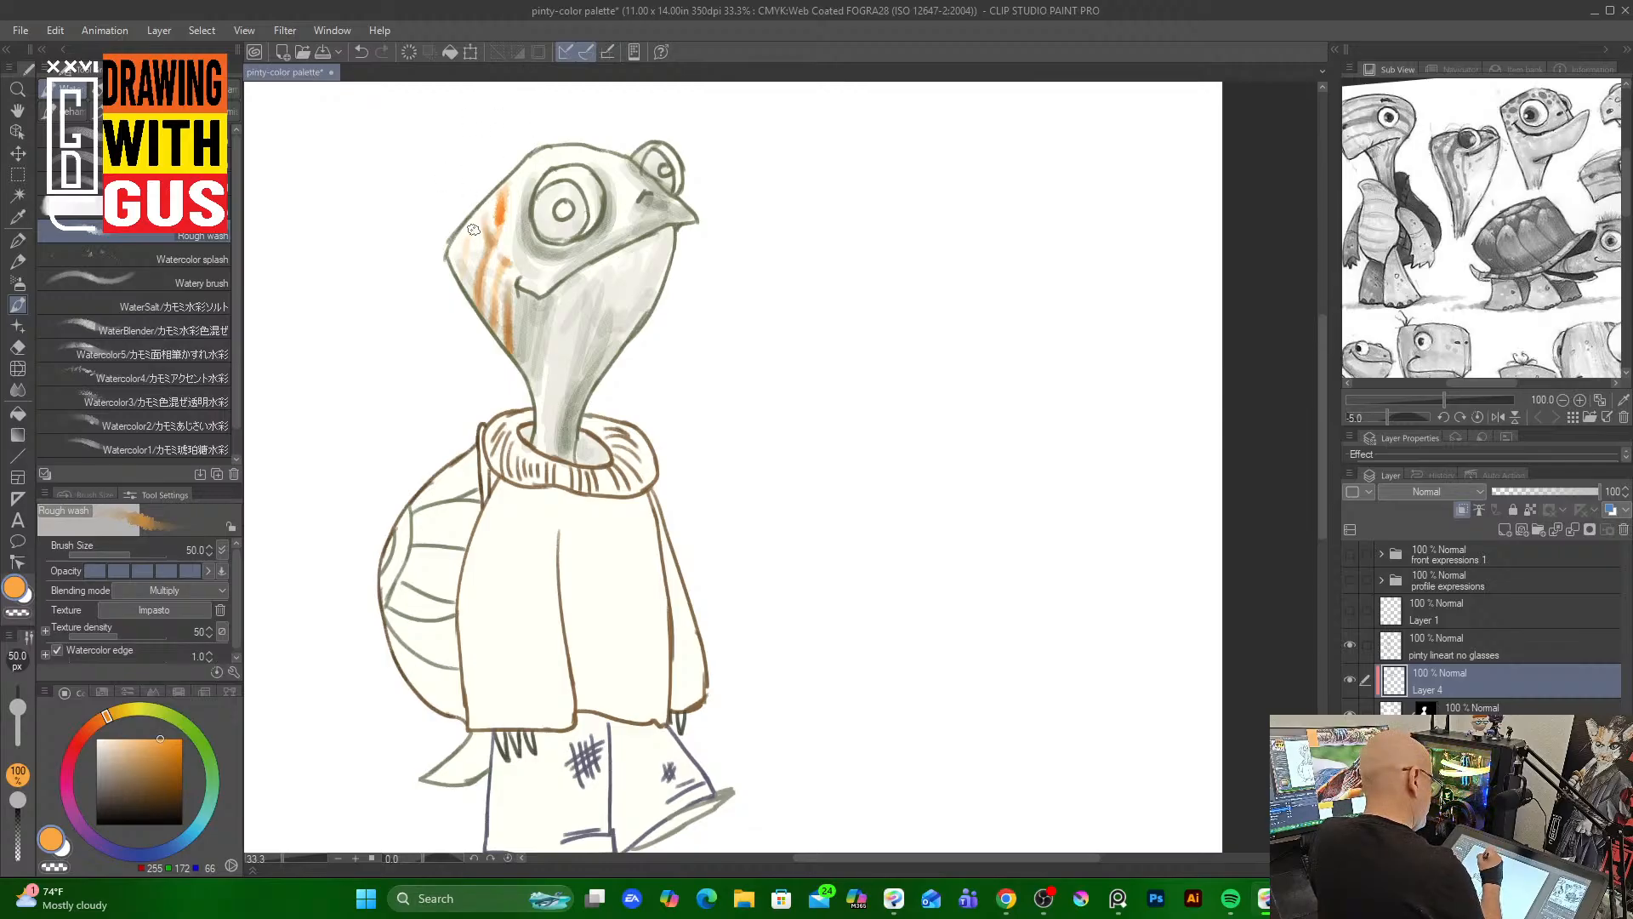
drag(473, 230, 464, 263)
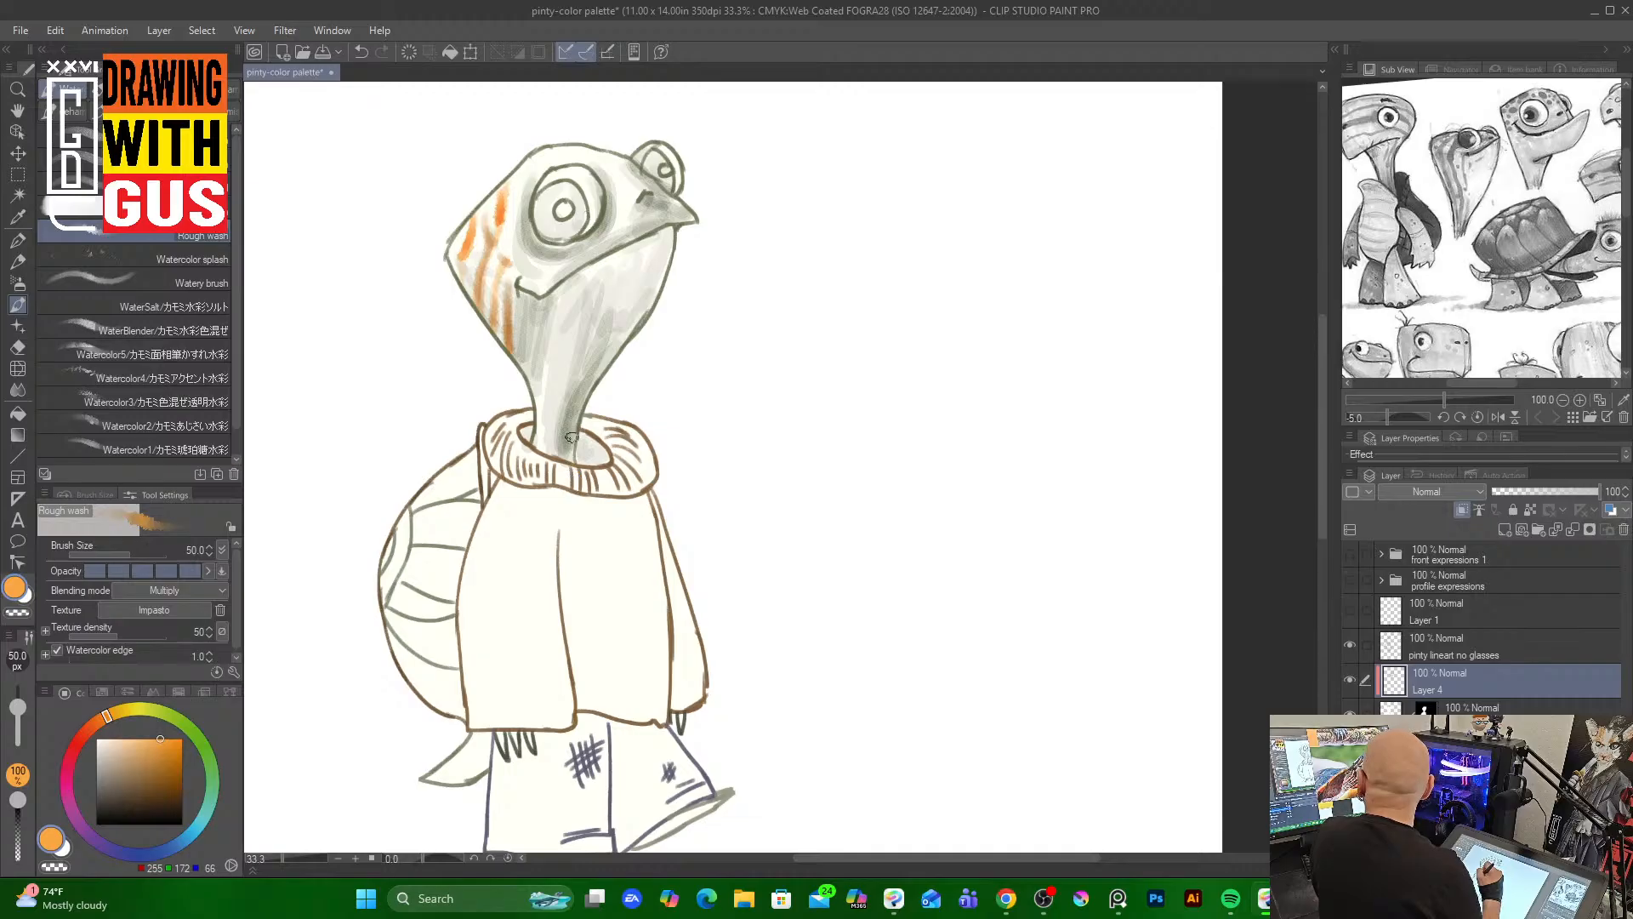
mouse_move(528, 350)
mouse_down()
mouse_move(537, 457)
mouse_move(536, 417)
mouse_up()
drag(527, 358, 543, 423)
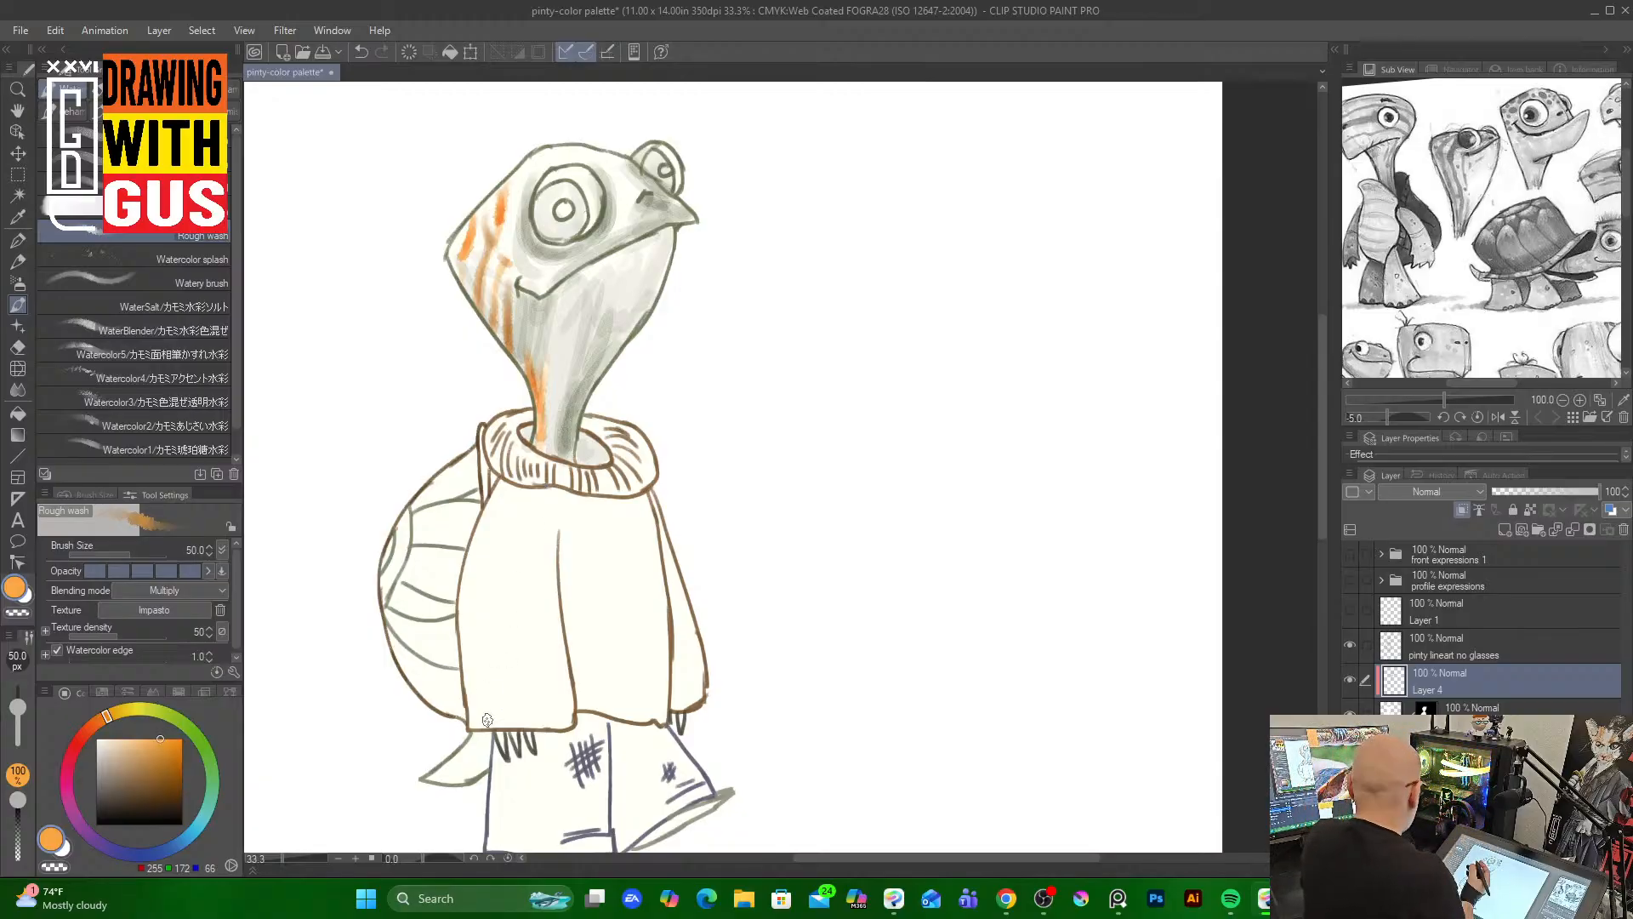
drag(530, 364, 527, 328)
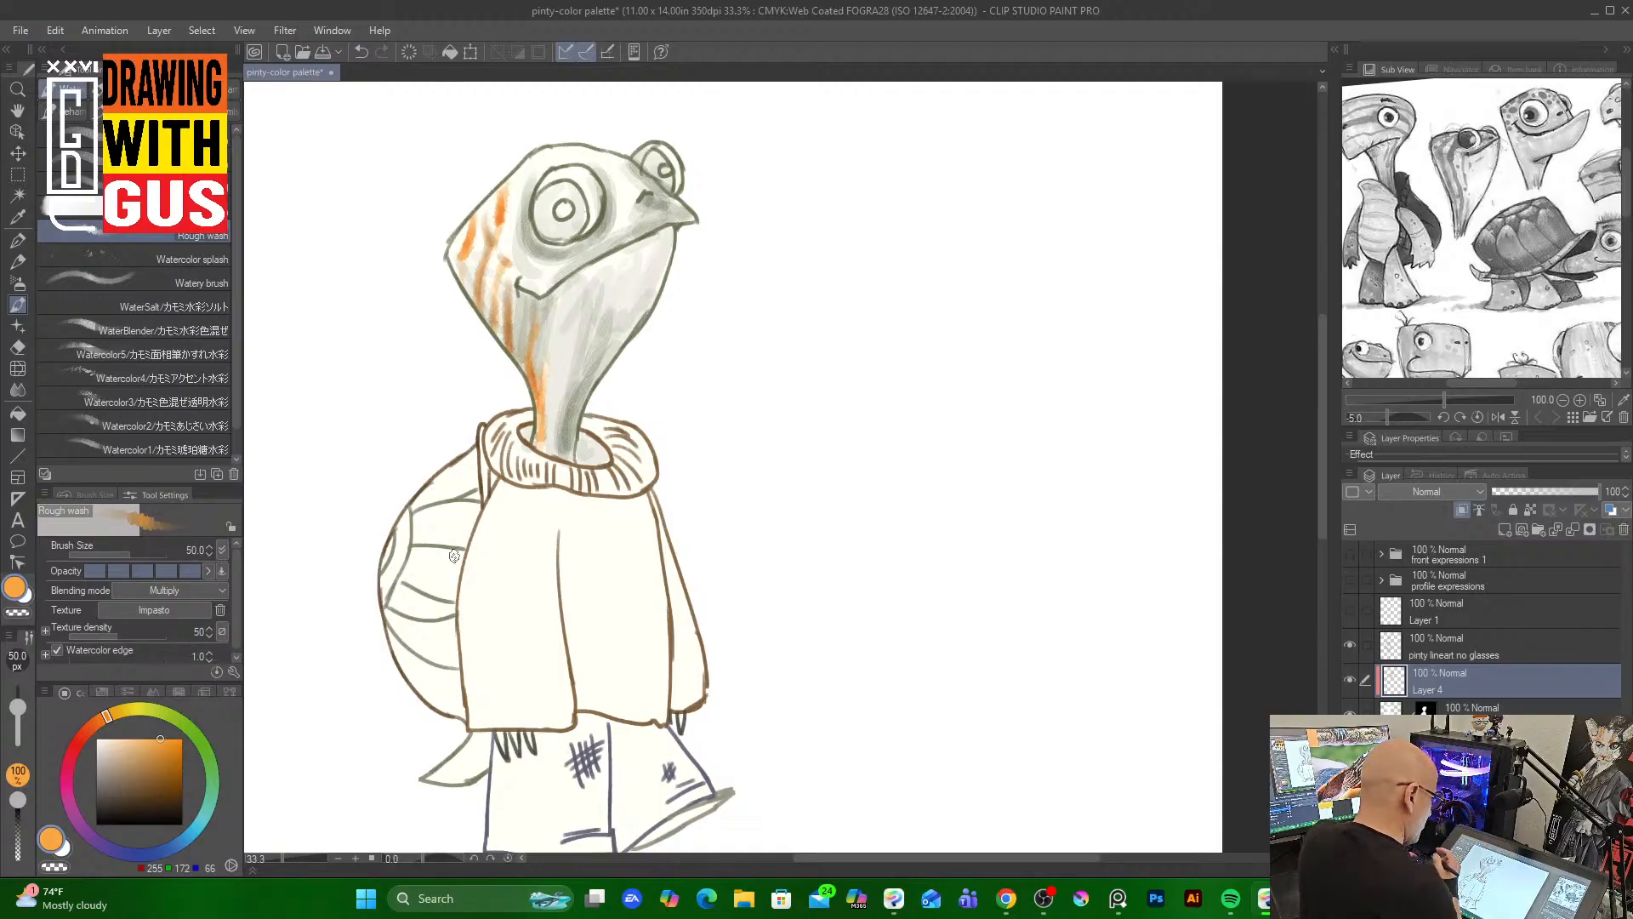
mouse_move(549, 349)
mouse_down()
mouse_move(539, 448)
mouse_move(558, 450)
mouse_up()
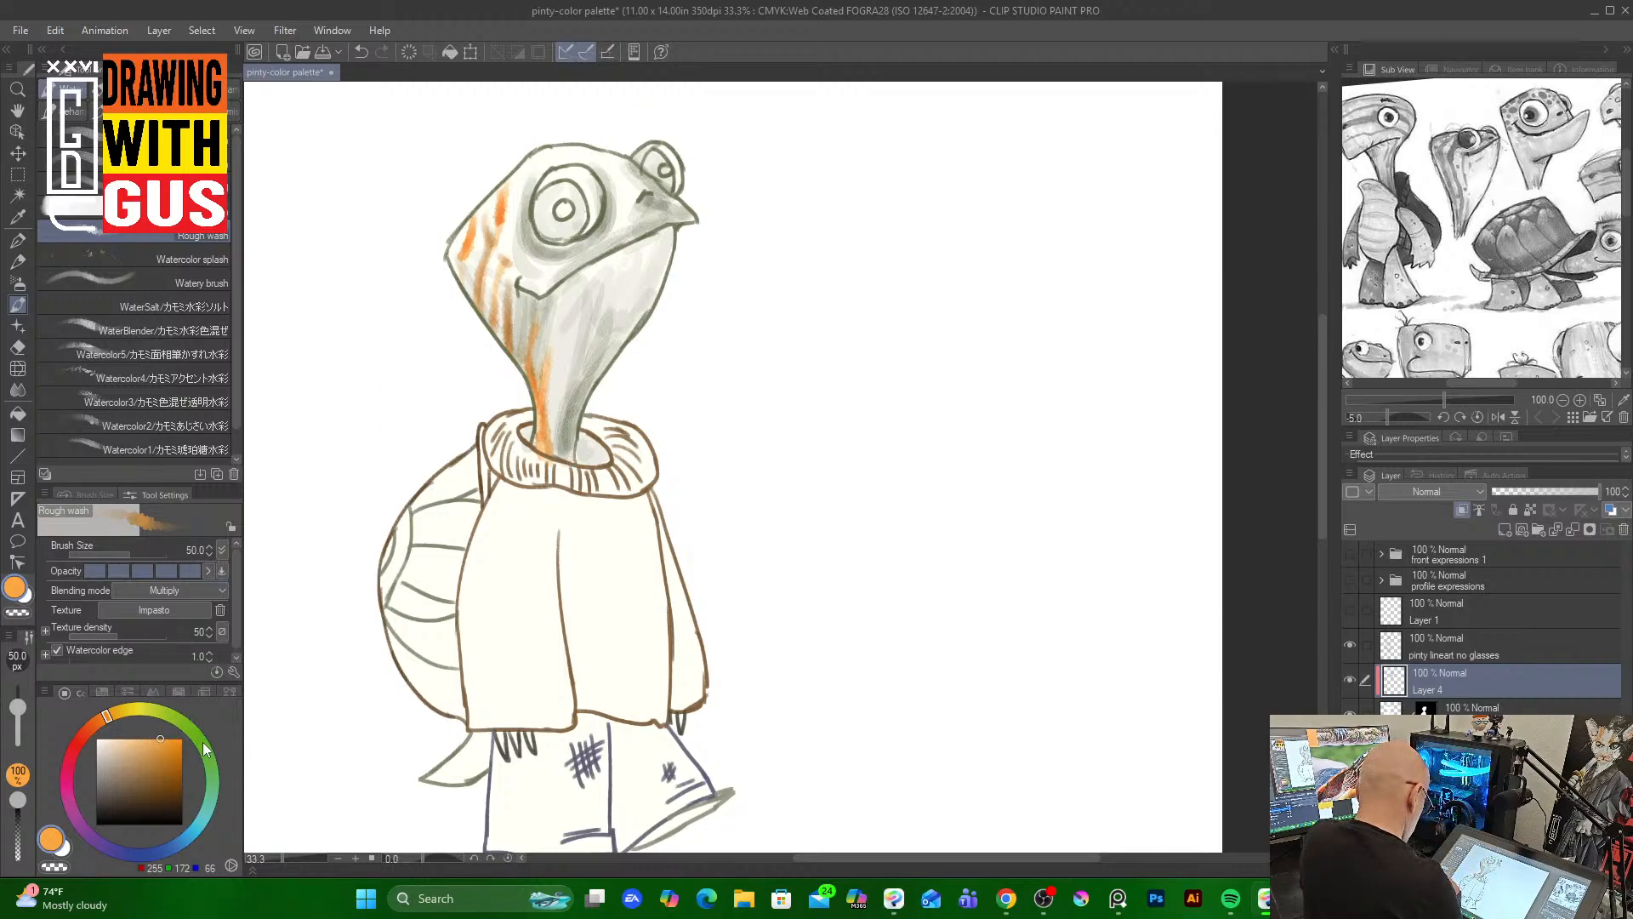
Pick a pale yellow-green and paint green streaks down the front of the neck
click(171, 717)
click(125, 747)
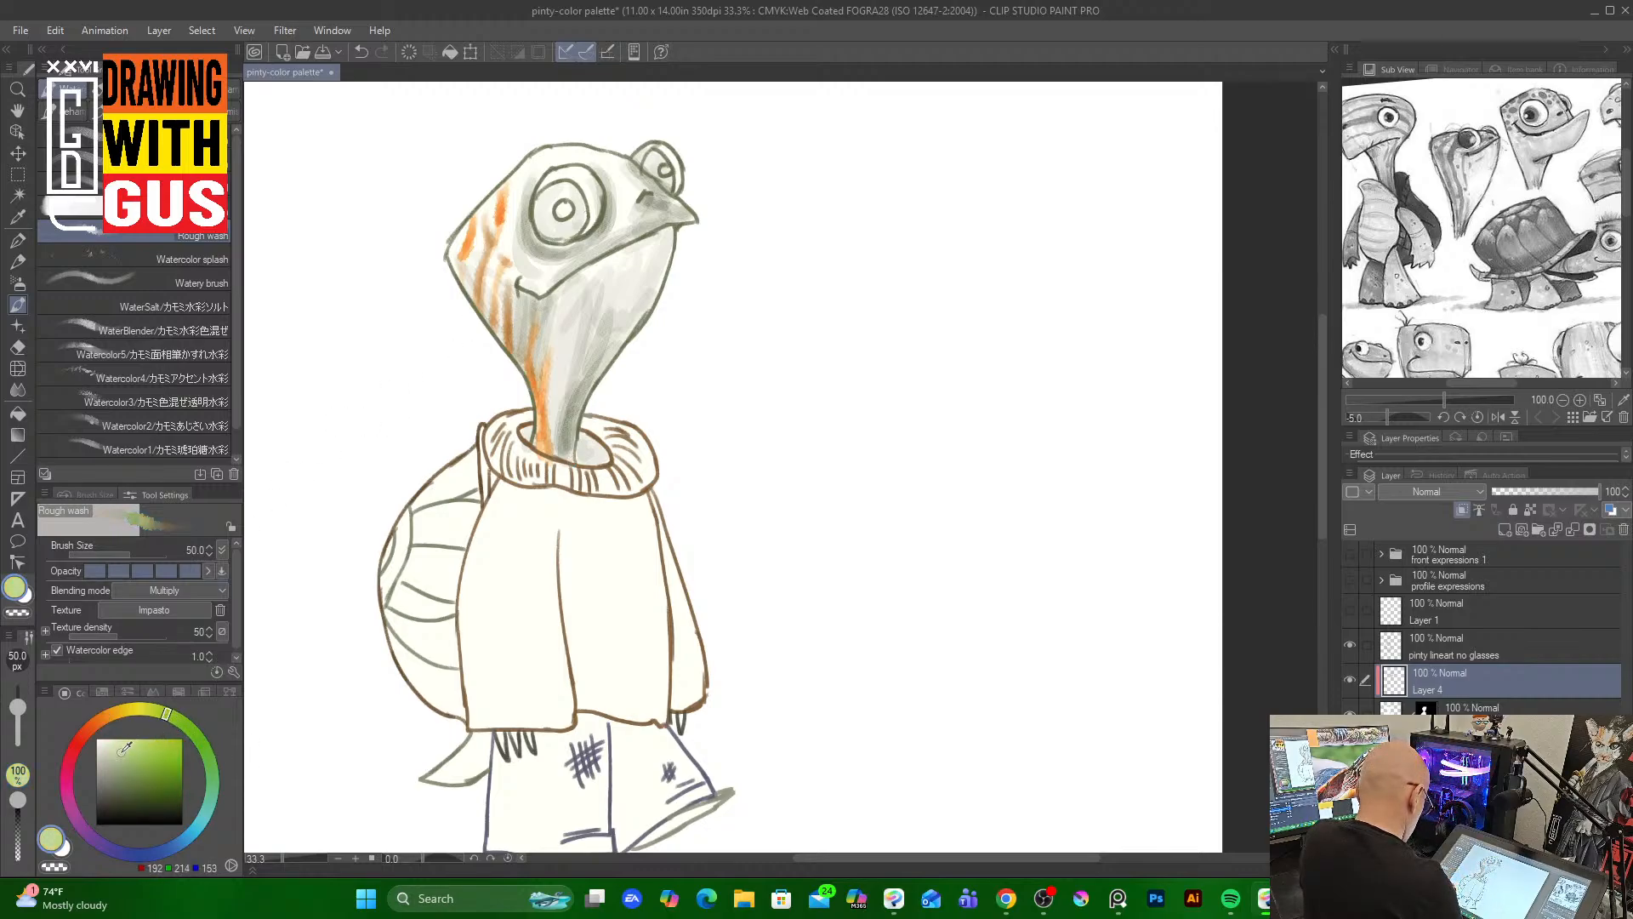
drag(125, 746, 123, 735)
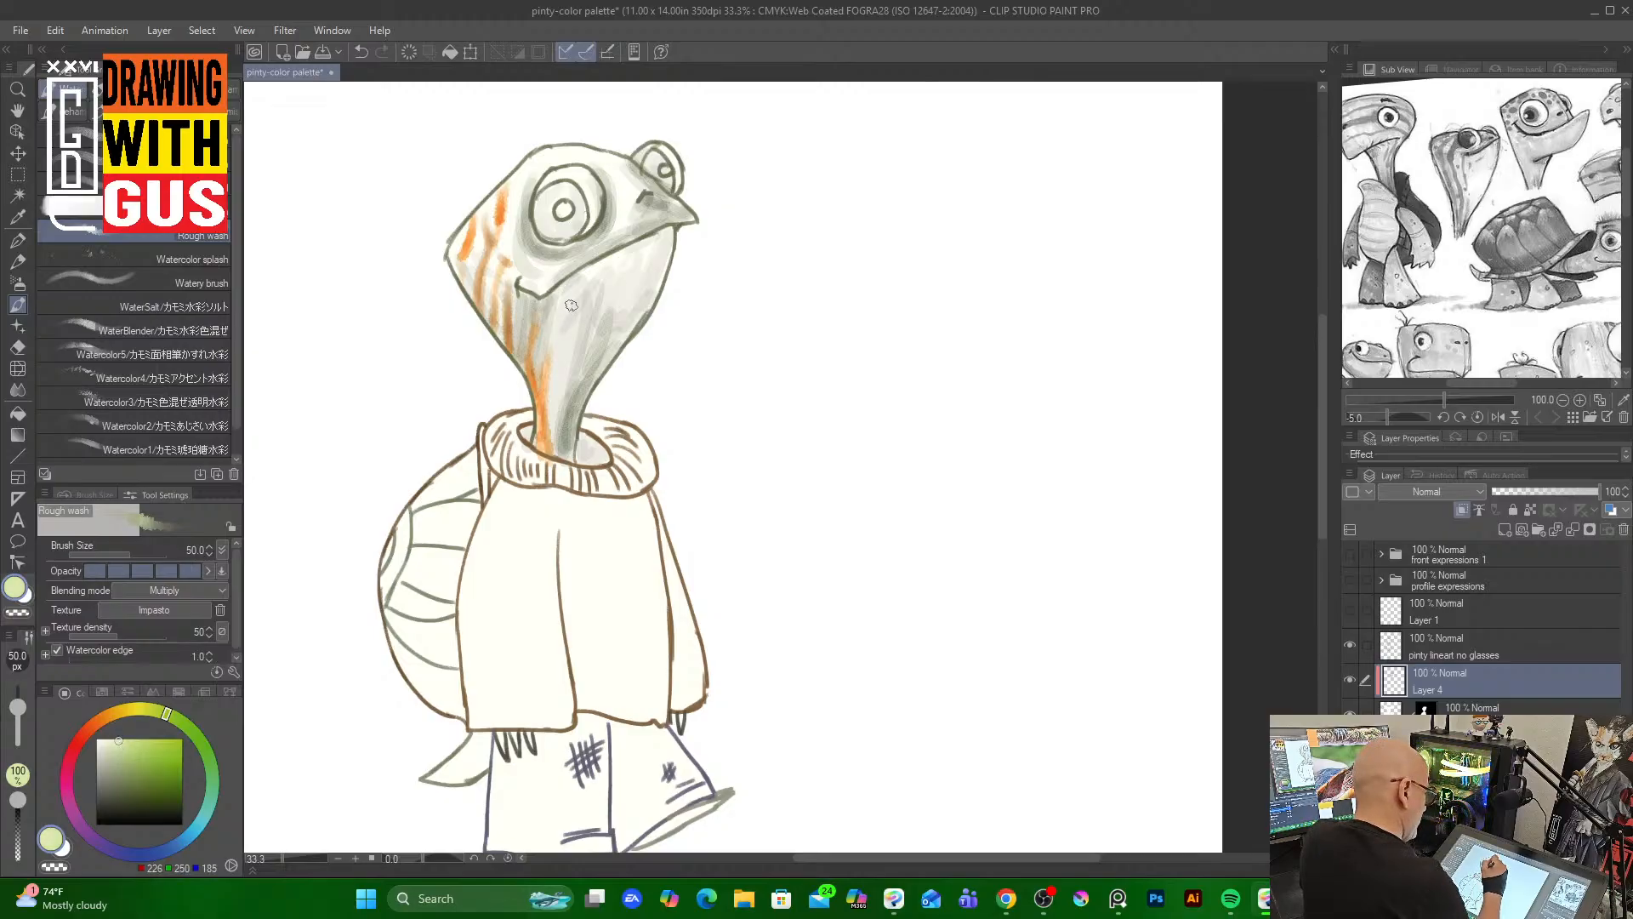
drag(578, 314, 551, 449)
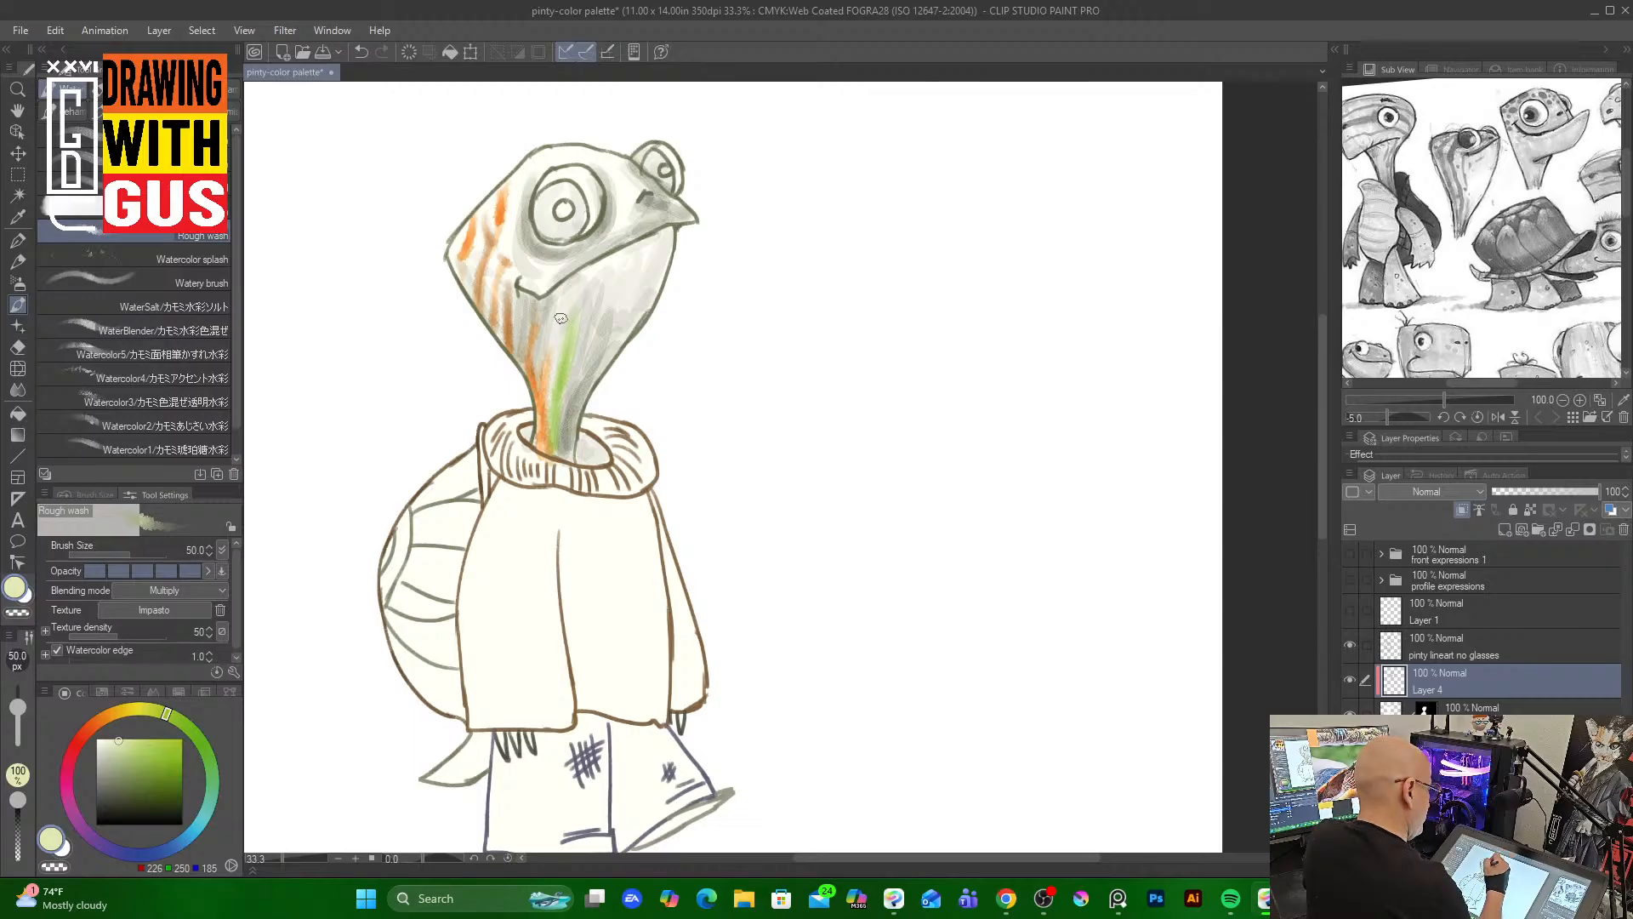
drag(569, 290, 559, 400)
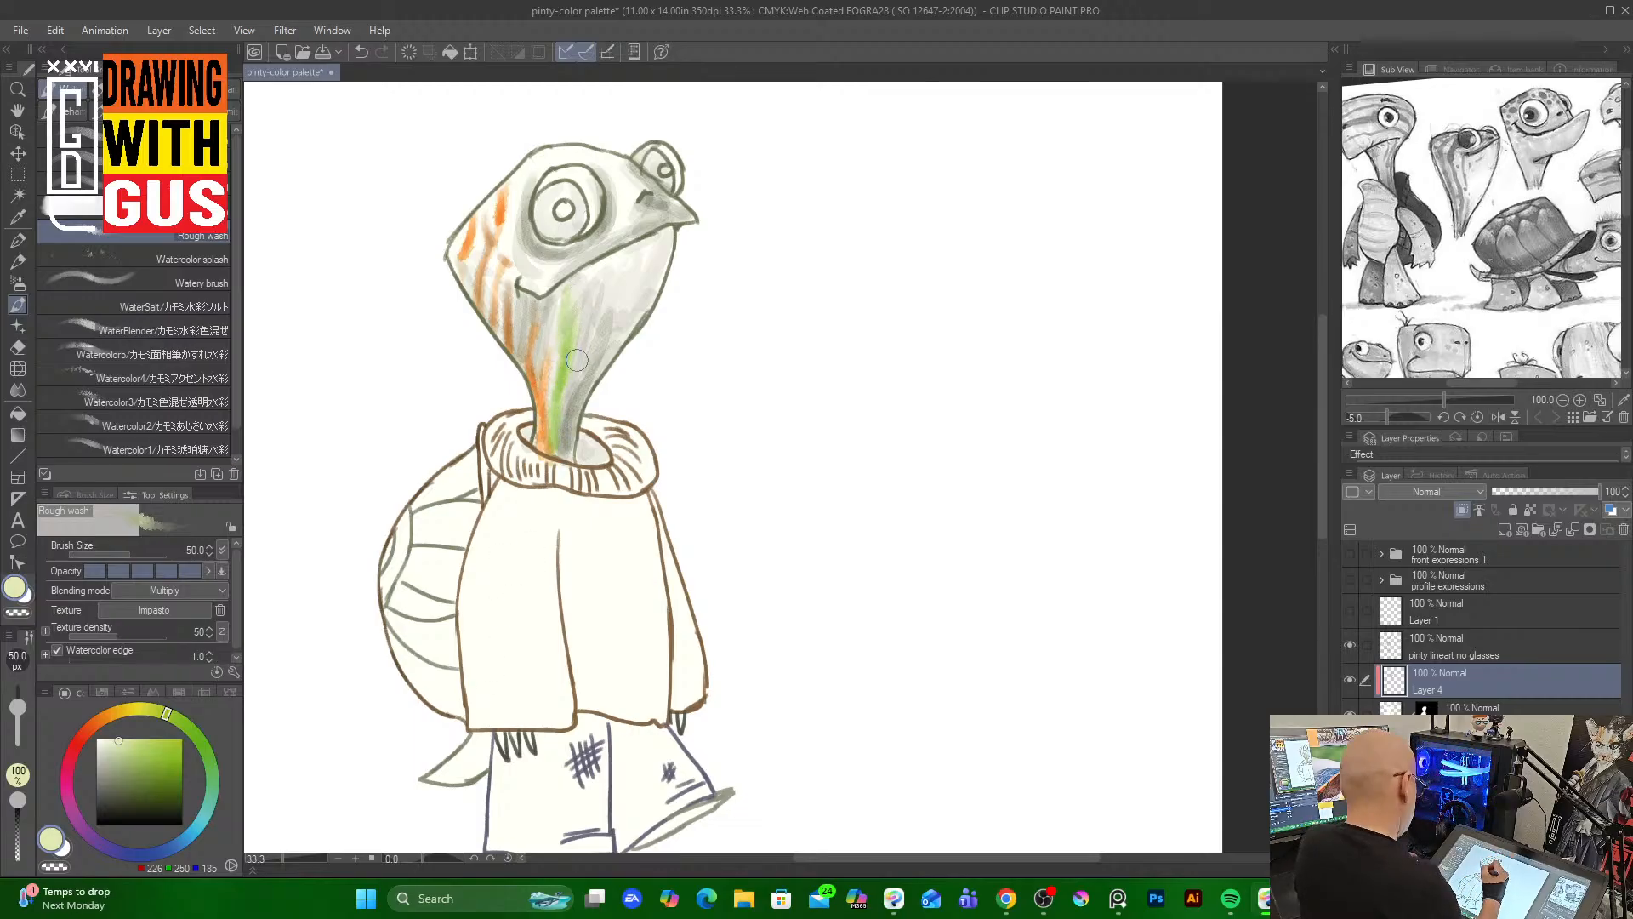
Select all and delete everything painted on Layer 4
key(ctrl+a)
key(Delete)
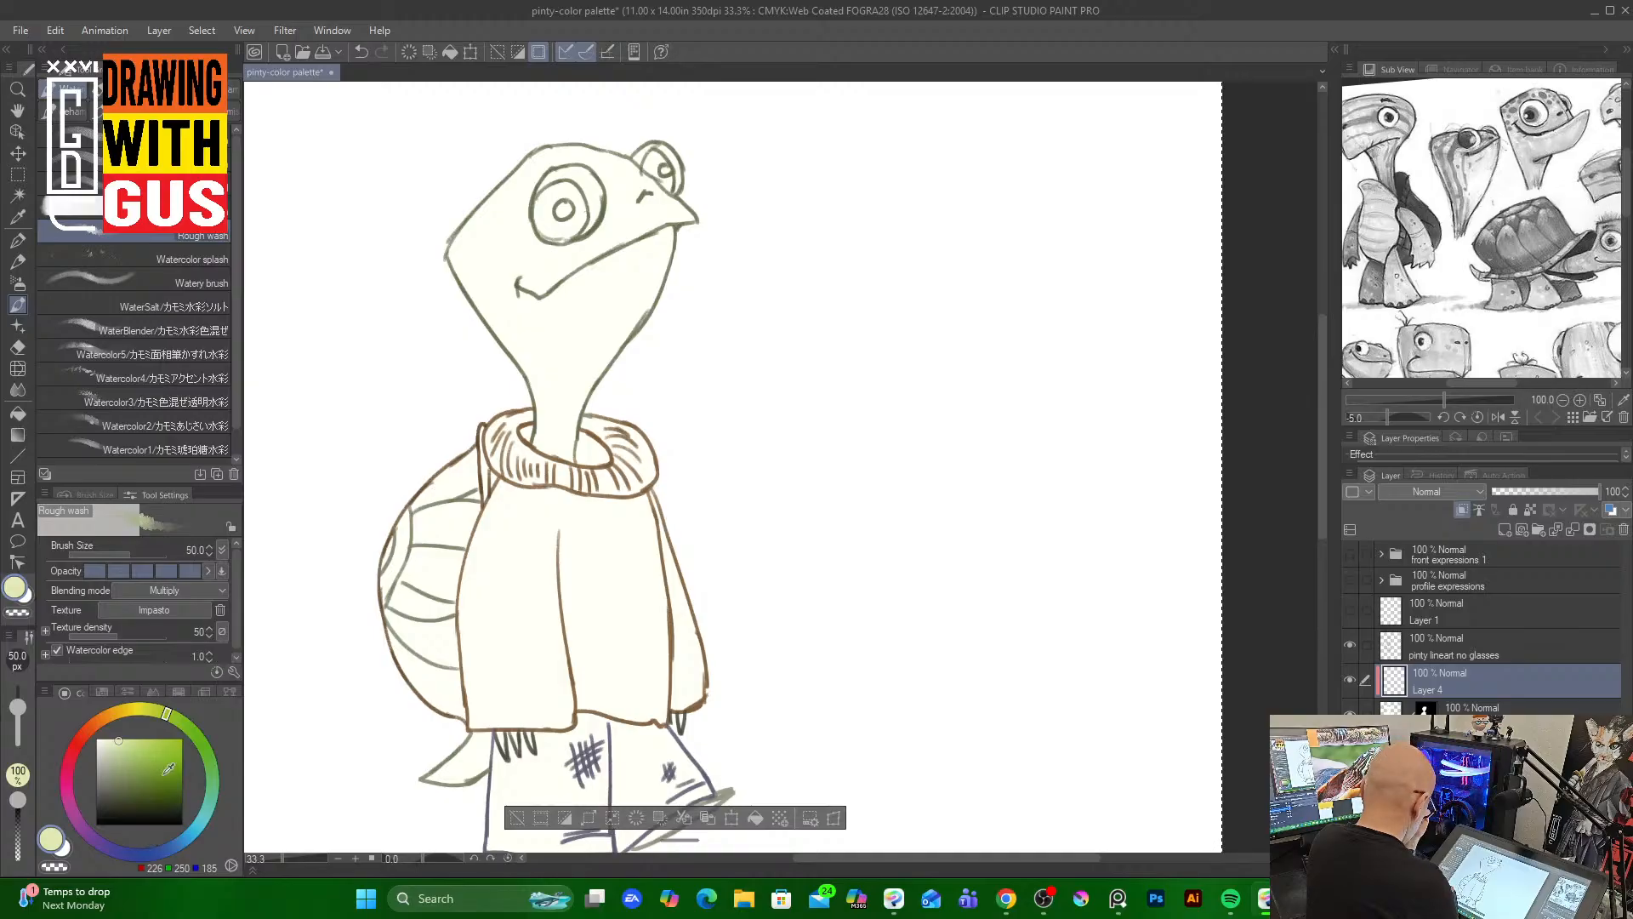
Try painting pale green strokes on the neck with the Watercolor5 brush, then undo them
click(153, 354)
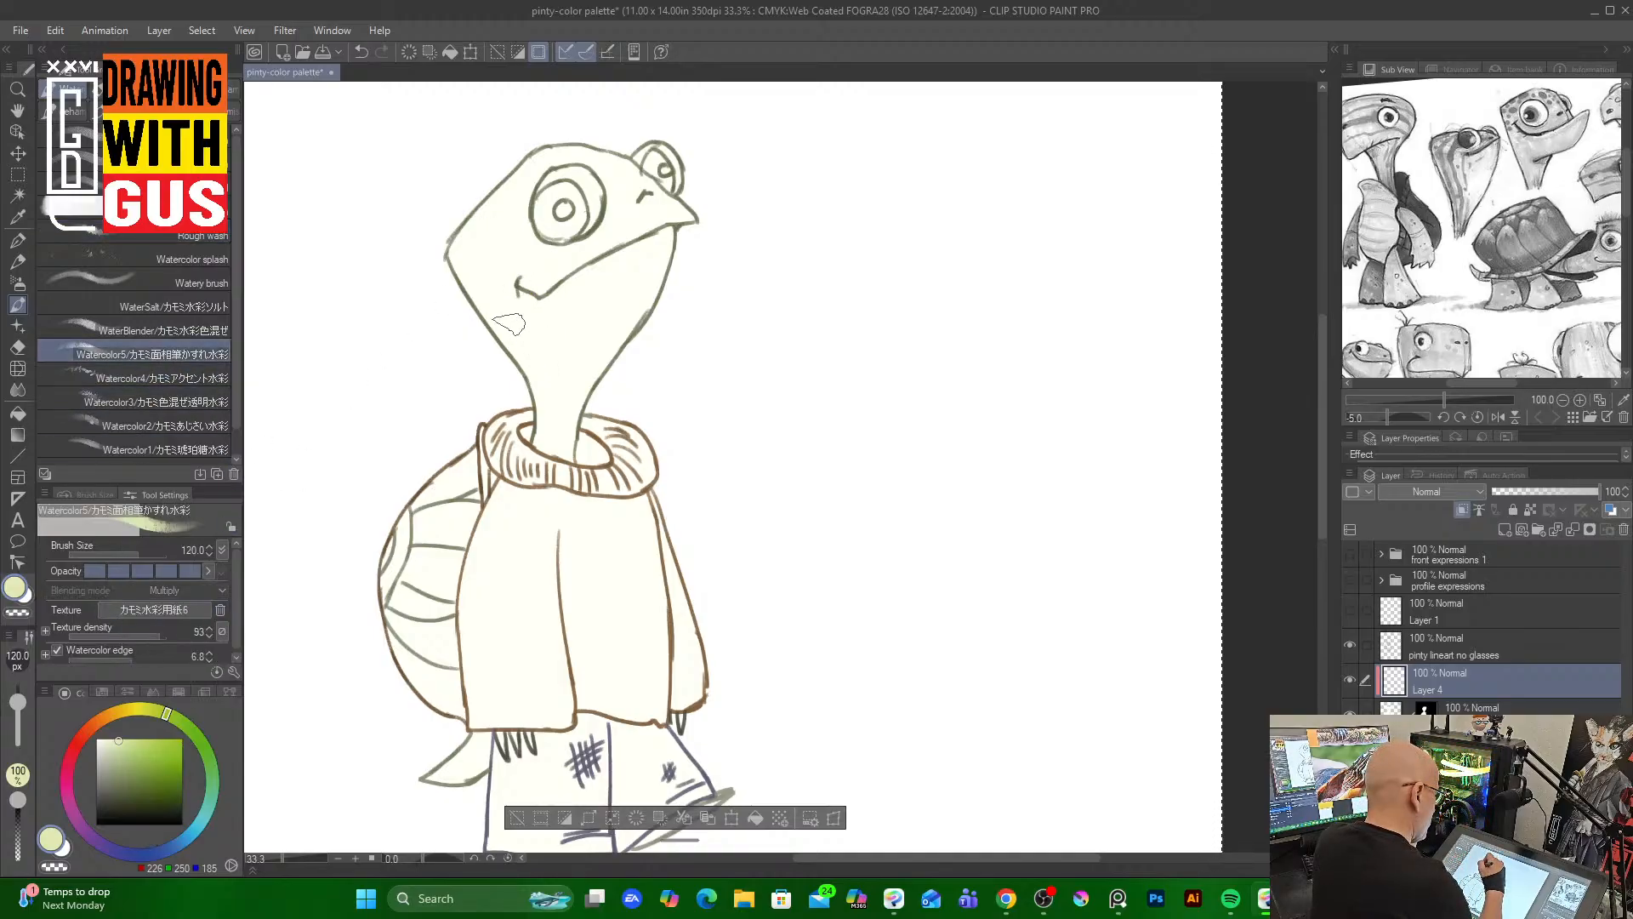
mouse_move(510, 322)
mouse_down()
mouse_move(541, 394)
mouse_move(544, 324)
mouse_move(542, 432)
mouse_up()
mouse_move(557, 357)
mouse_down()
mouse_move(545, 449)
mouse_move(542, 408)
mouse_move(557, 441)
mouse_up()
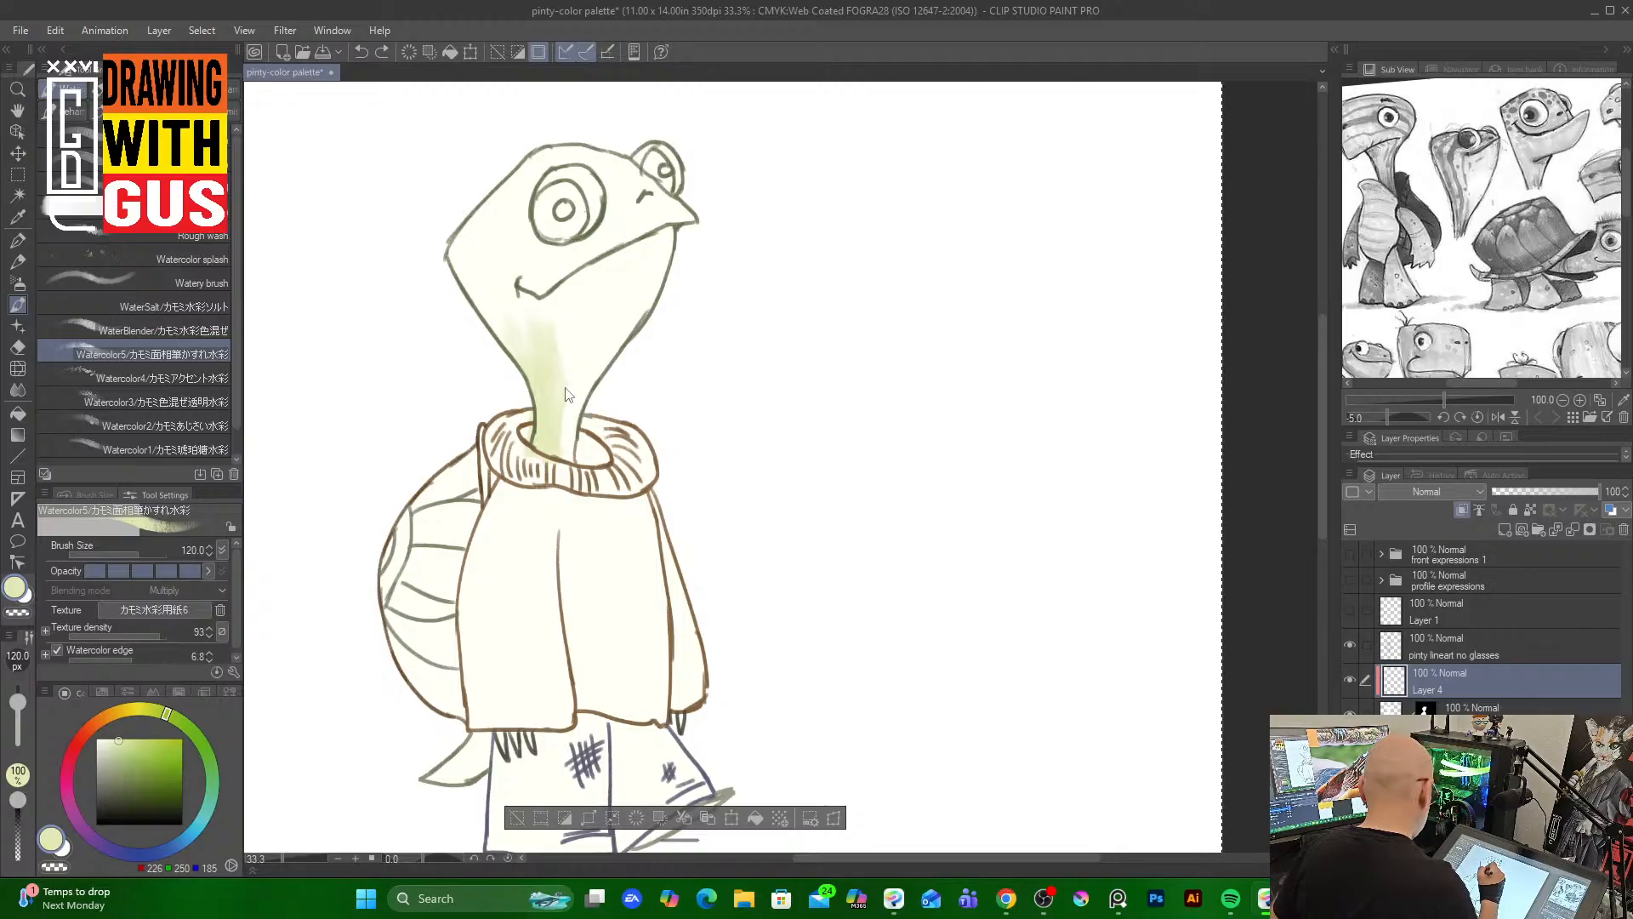
key(ctrl+z)
key(ctrl+z)
key(ctrl+z)
key(ctrl+z)
key(ctrl+z)
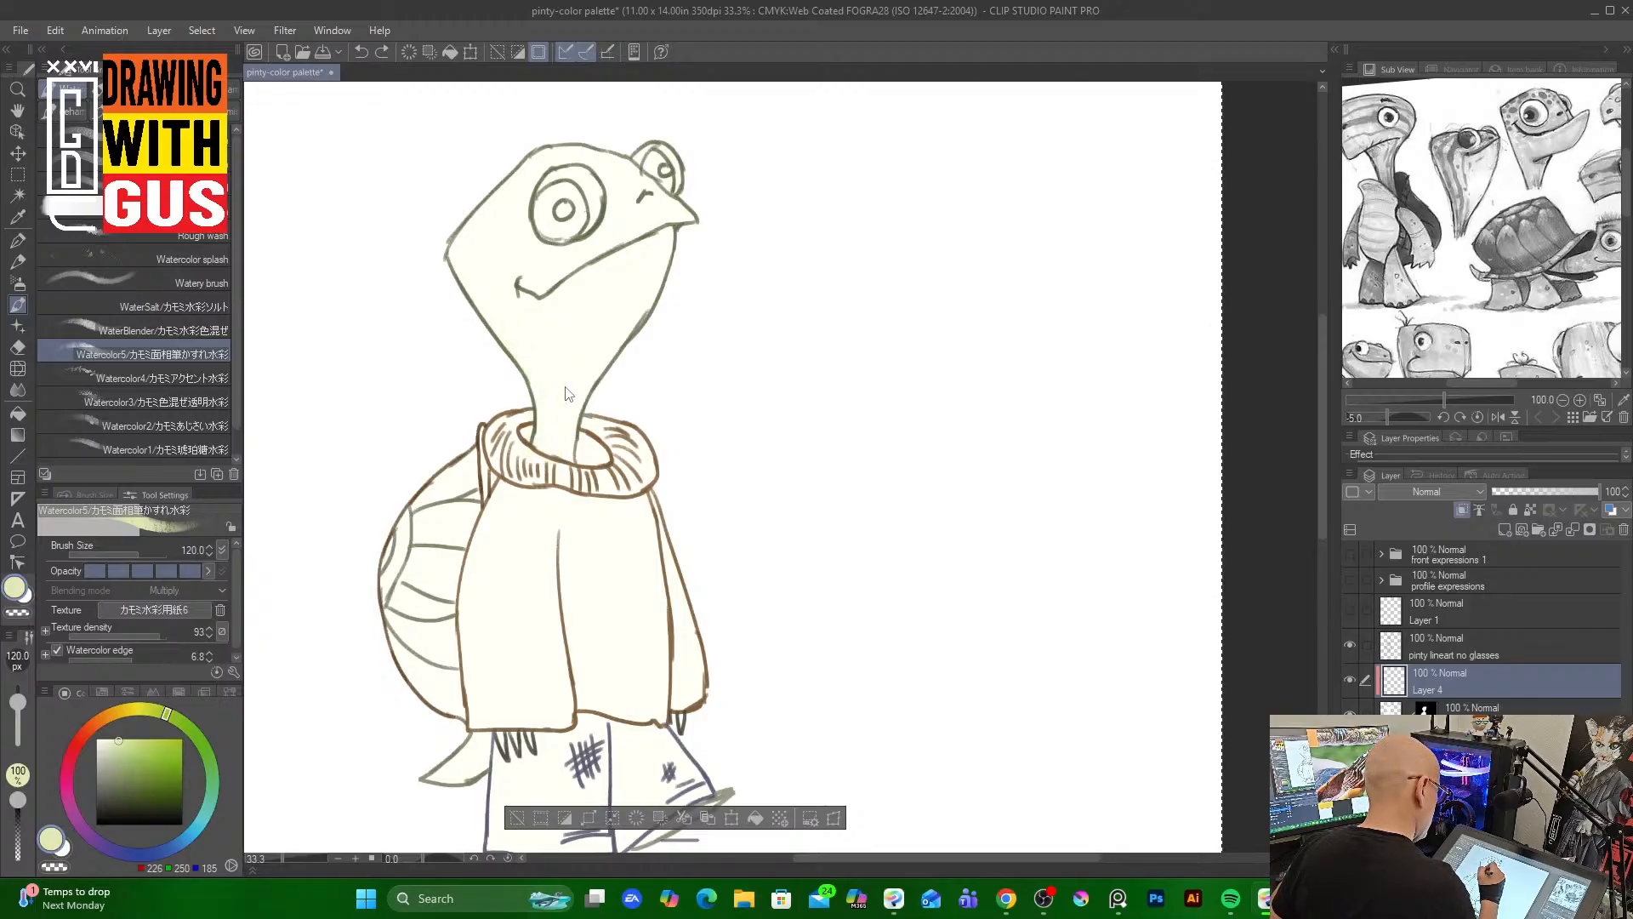
Pick an orange, reduce the brush size to 70, and paint orange watercolor streaks from the cheek down the neck
click(104, 719)
click(168, 735)
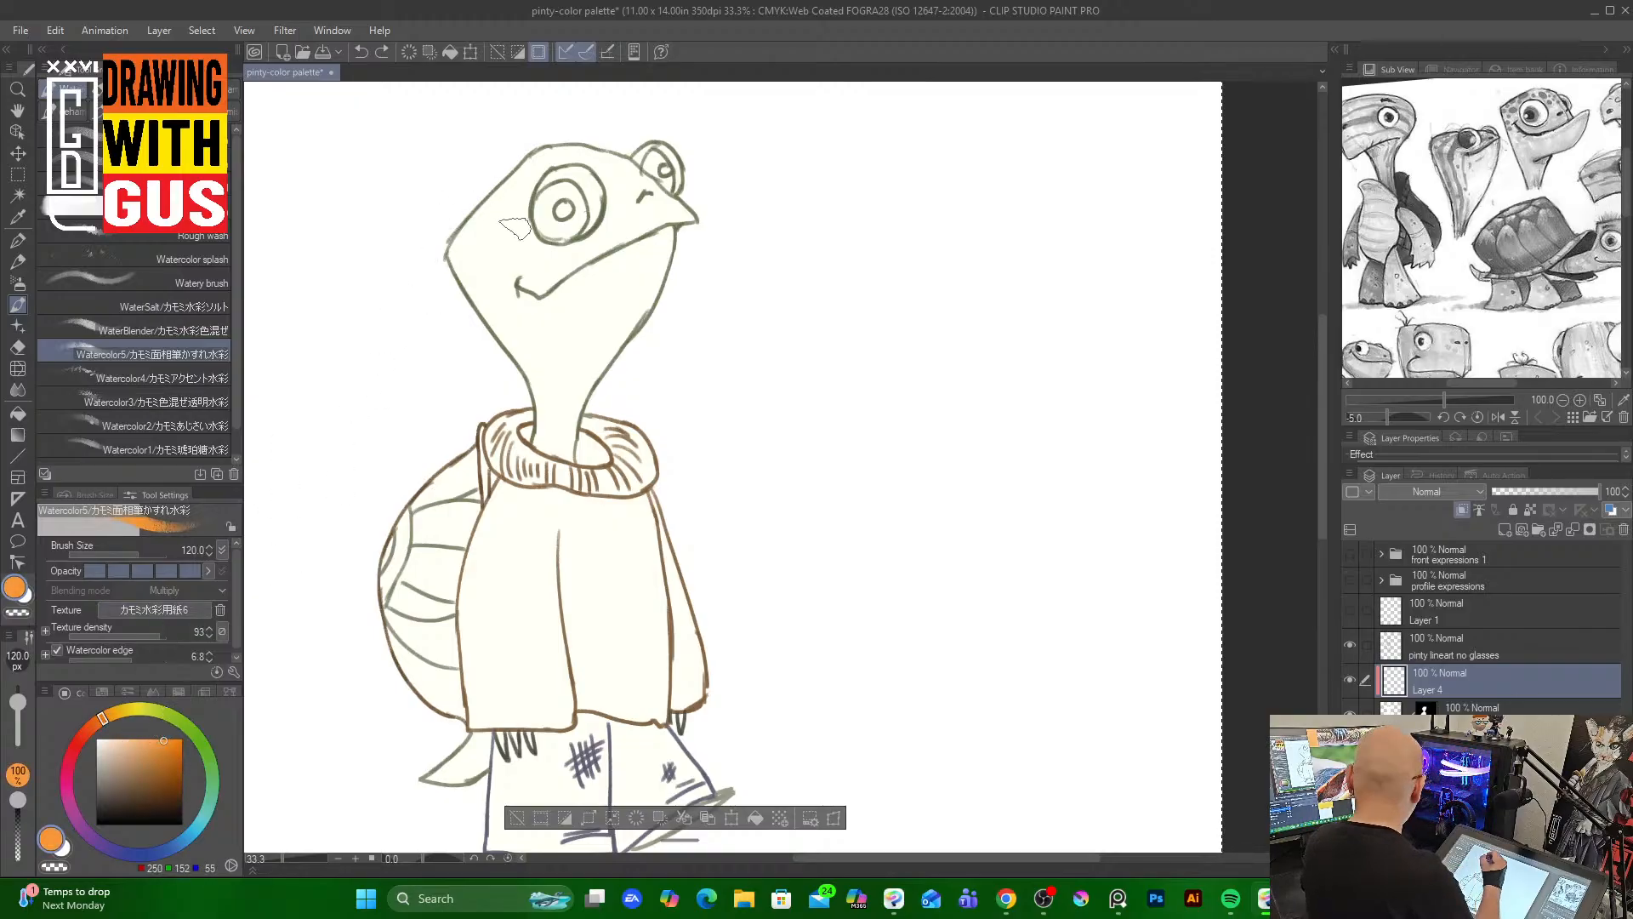
key(bracketleft)
key(bracketleft)
key(bracketleft)
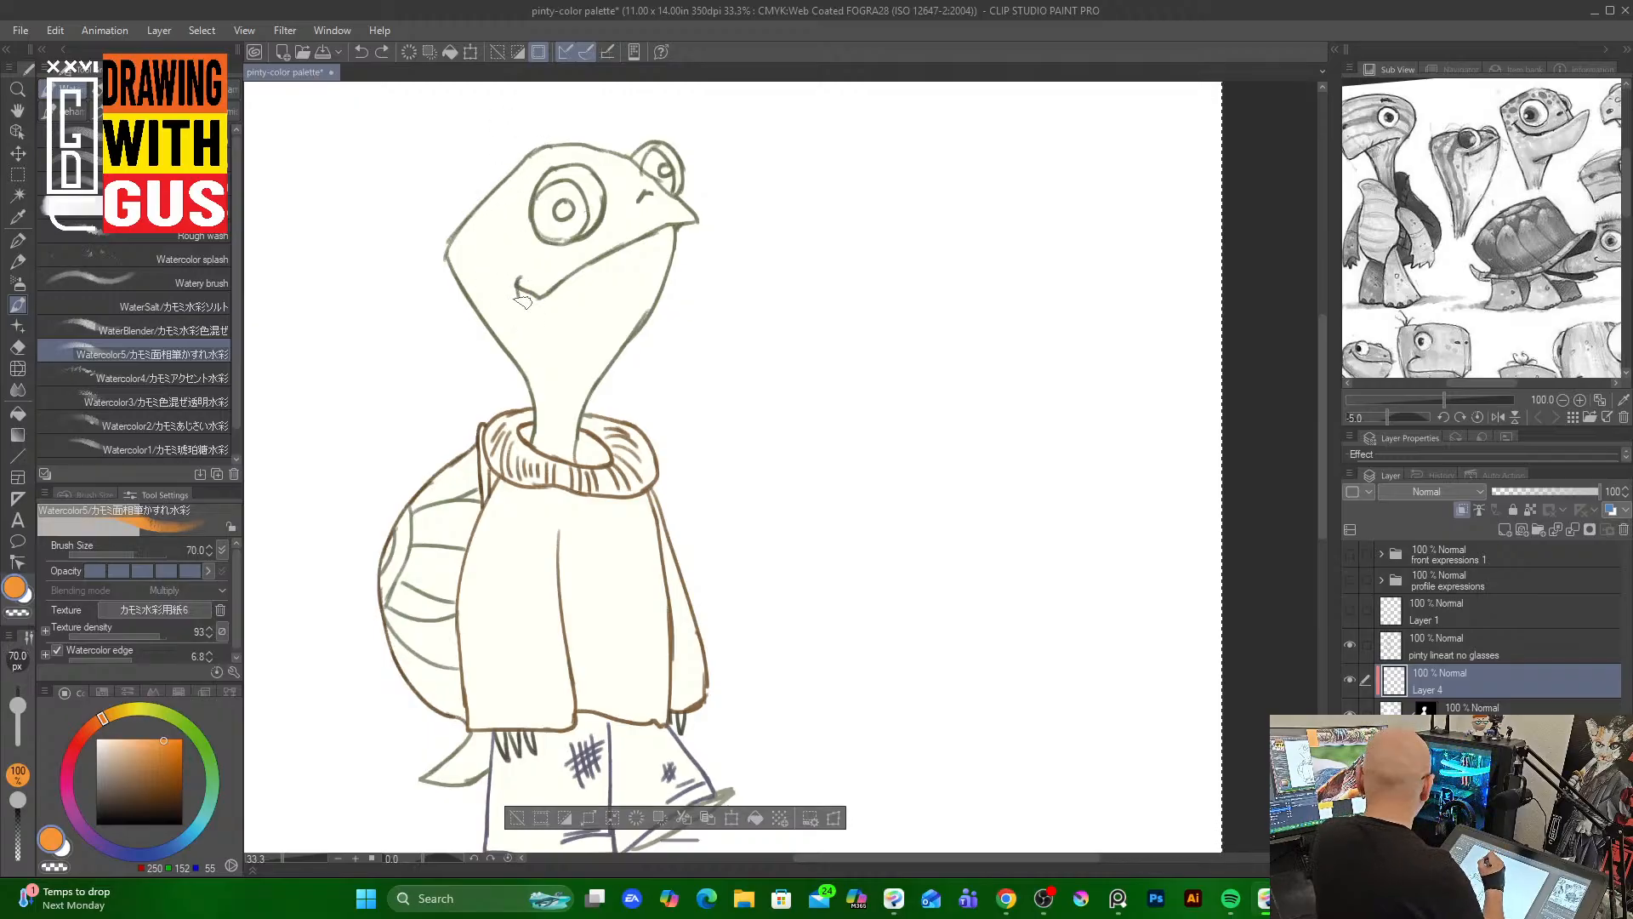
drag(533, 307, 543, 444)
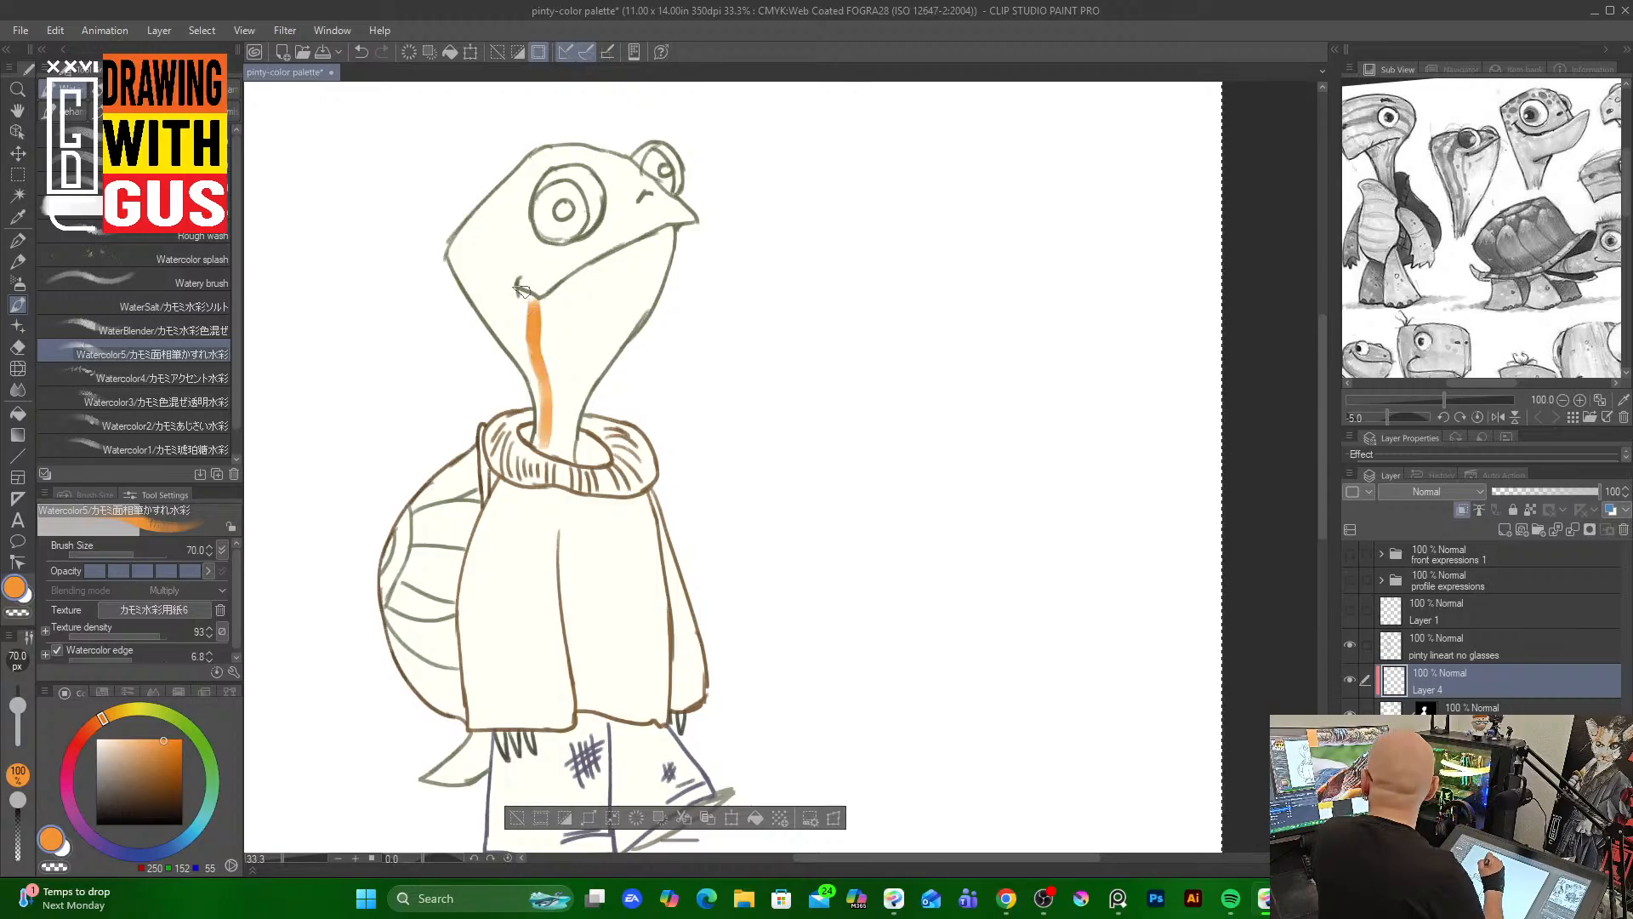
mouse_move(508, 225)
mouse_down()
mouse_move(555, 252)
mouse_move(490, 284)
mouse_move(516, 255)
mouse_move(479, 315)
mouse_move(514, 257)
mouse_up()
mouse_move(497, 326)
mouse_down()
mouse_move(509, 308)
mouse_move(498, 345)
mouse_move(503, 305)
mouse_up()
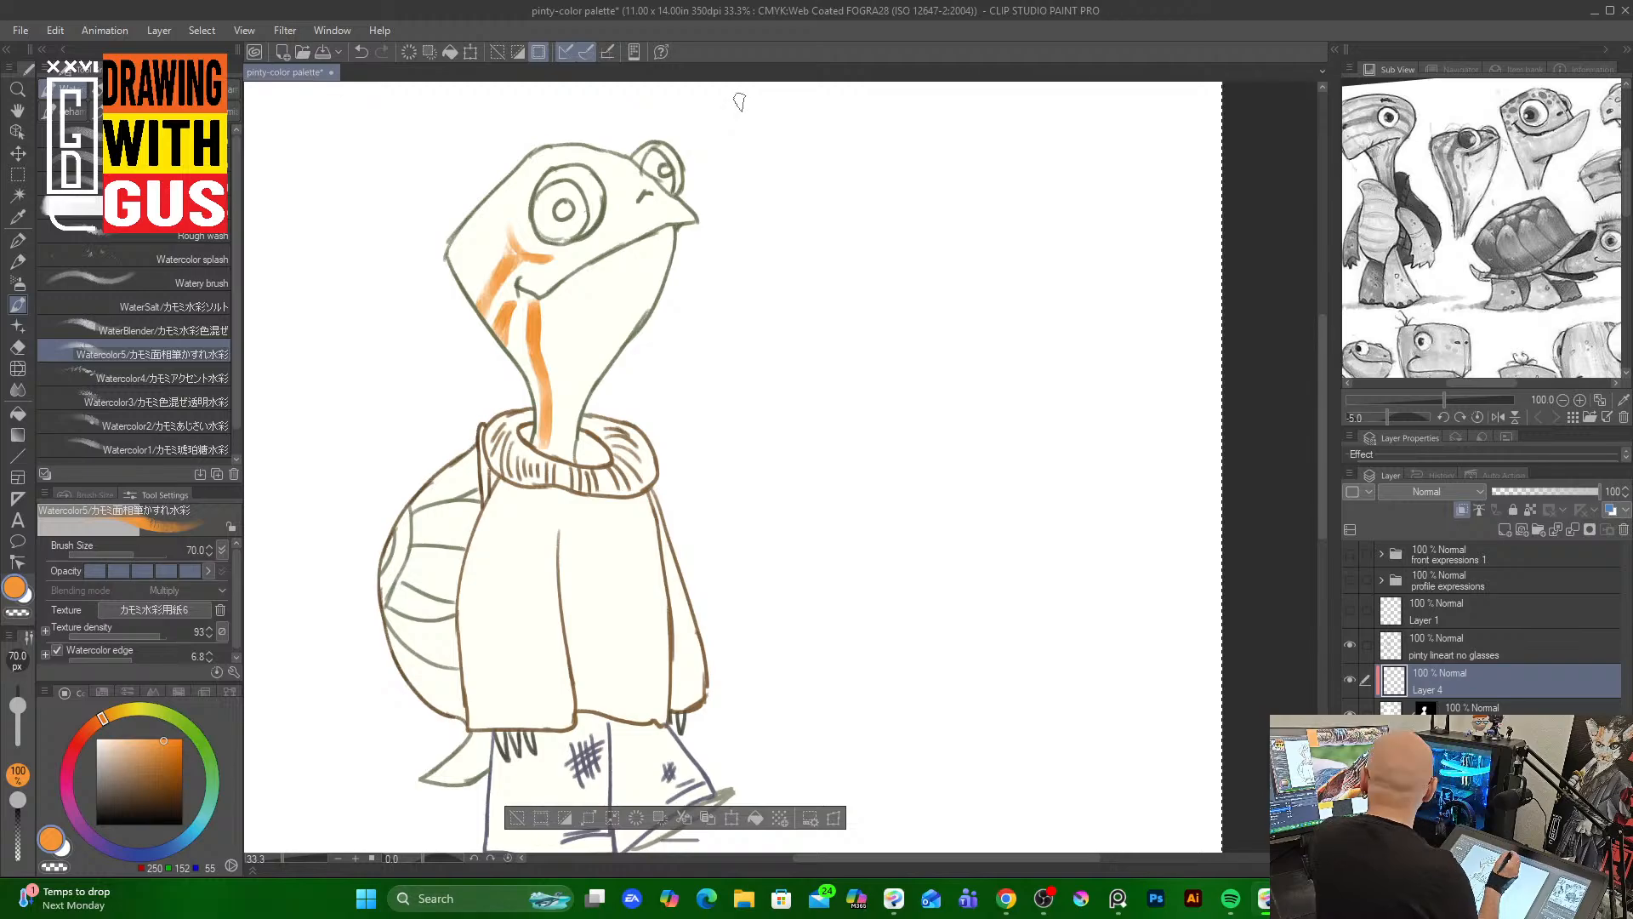
drag(504, 315, 555, 459)
Save the file and add more orange streaks on the neck and the side of the head
key(ctrl+s)
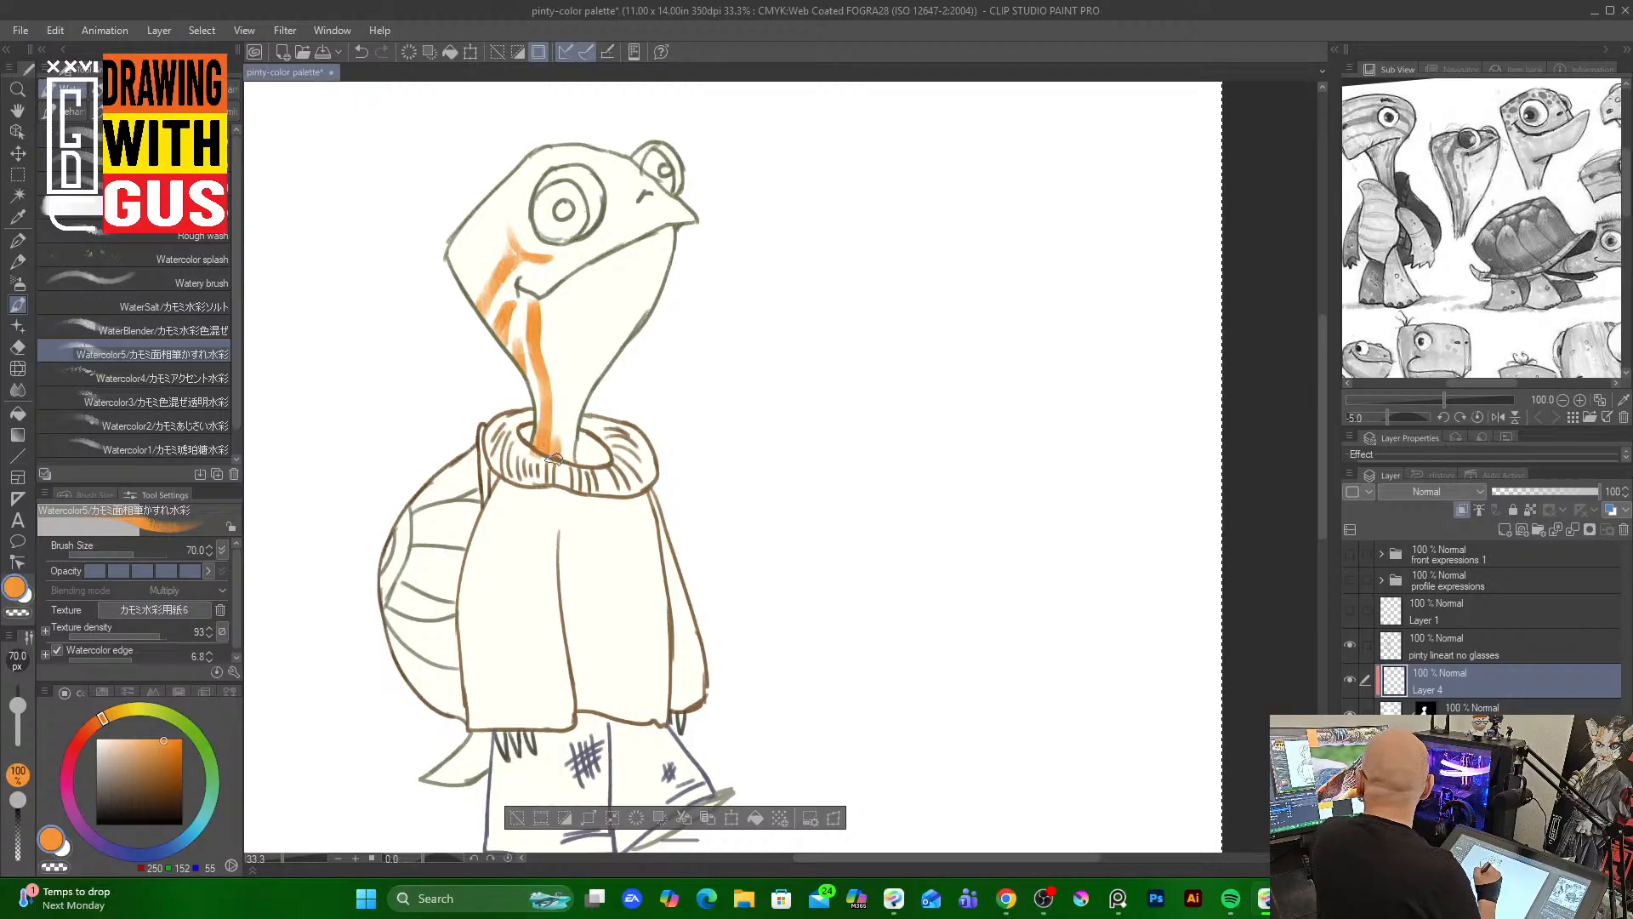
mouse_move(578, 383)
mouse_down()
mouse_move(562, 466)
mouse_move(558, 412)
mouse_move(575, 397)
mouse_up()
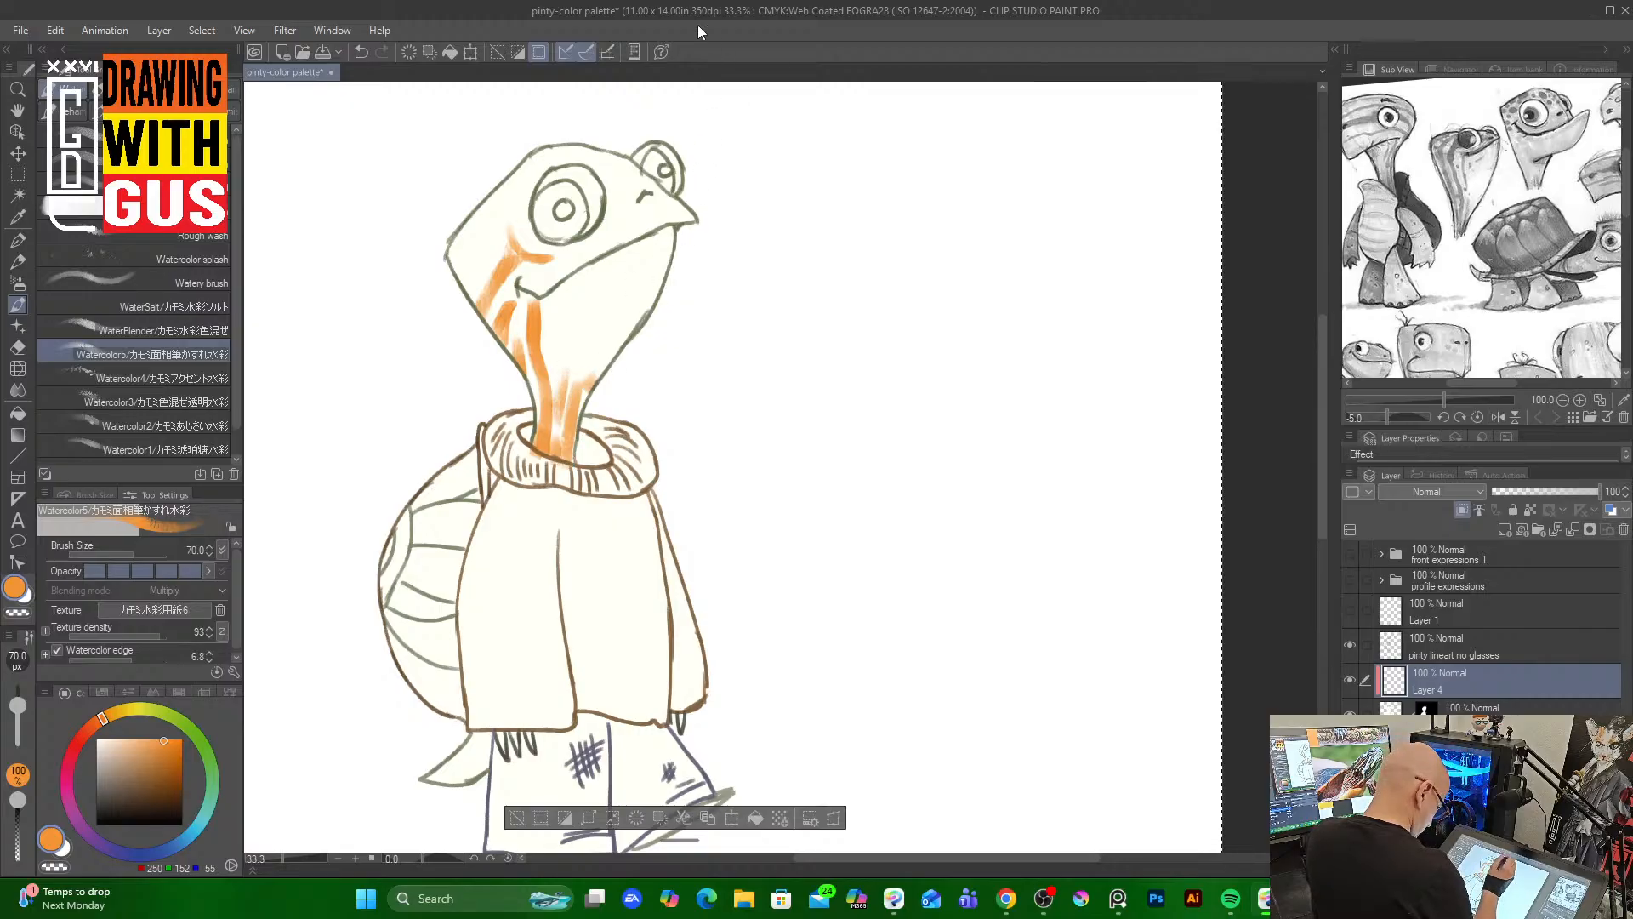
mouse_move(467, 290)
mouse_down()
mouse_move(510, 196)
mouse_move(502, 178)
mouse_move(509, 194)
mouse_move(524, 166)
mouse_move(478, 256)
mouse_up()
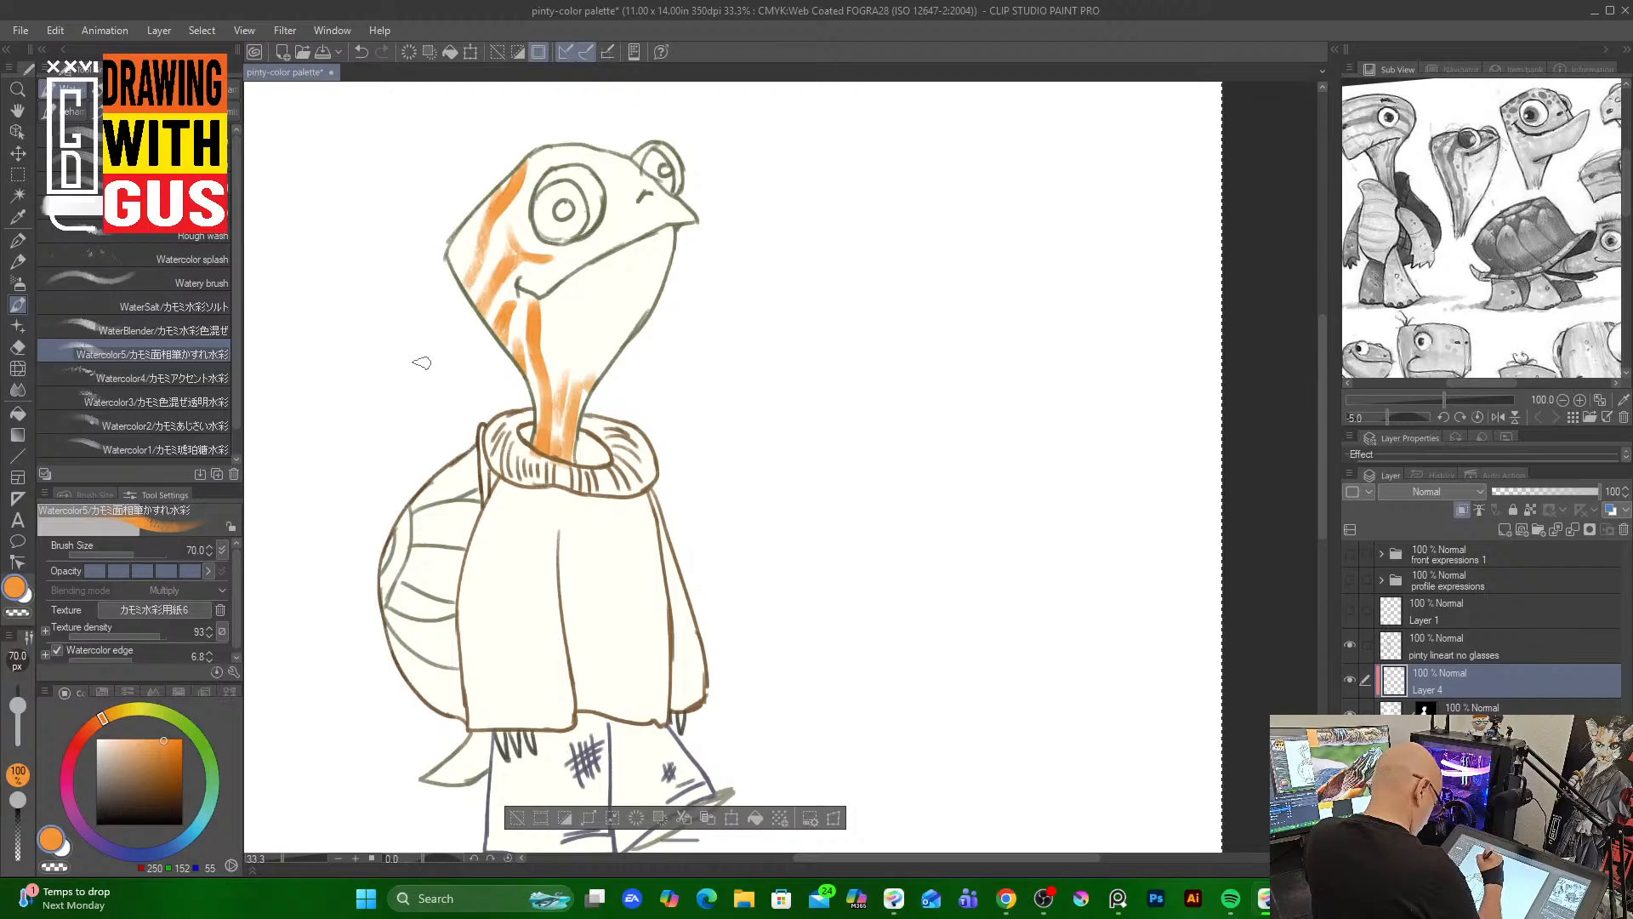
Pick a deeper red-orange, set the brush size to 40, and add a streak along the top of the head
drag(102, 717, 101, 743)
click(179, 742)
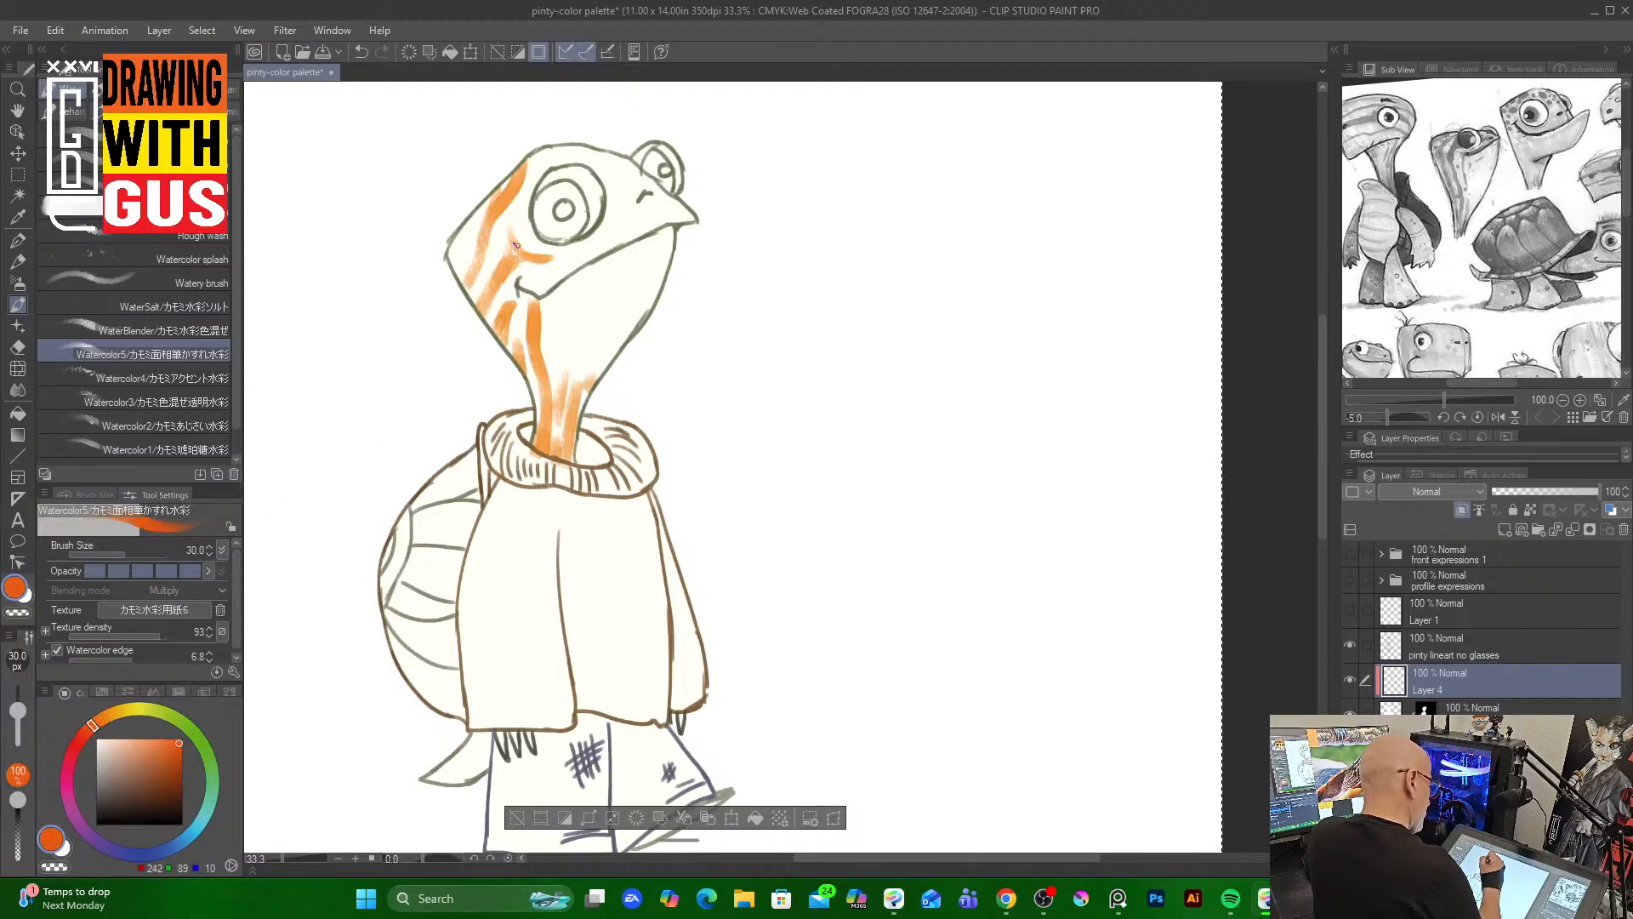
key(bracketright)
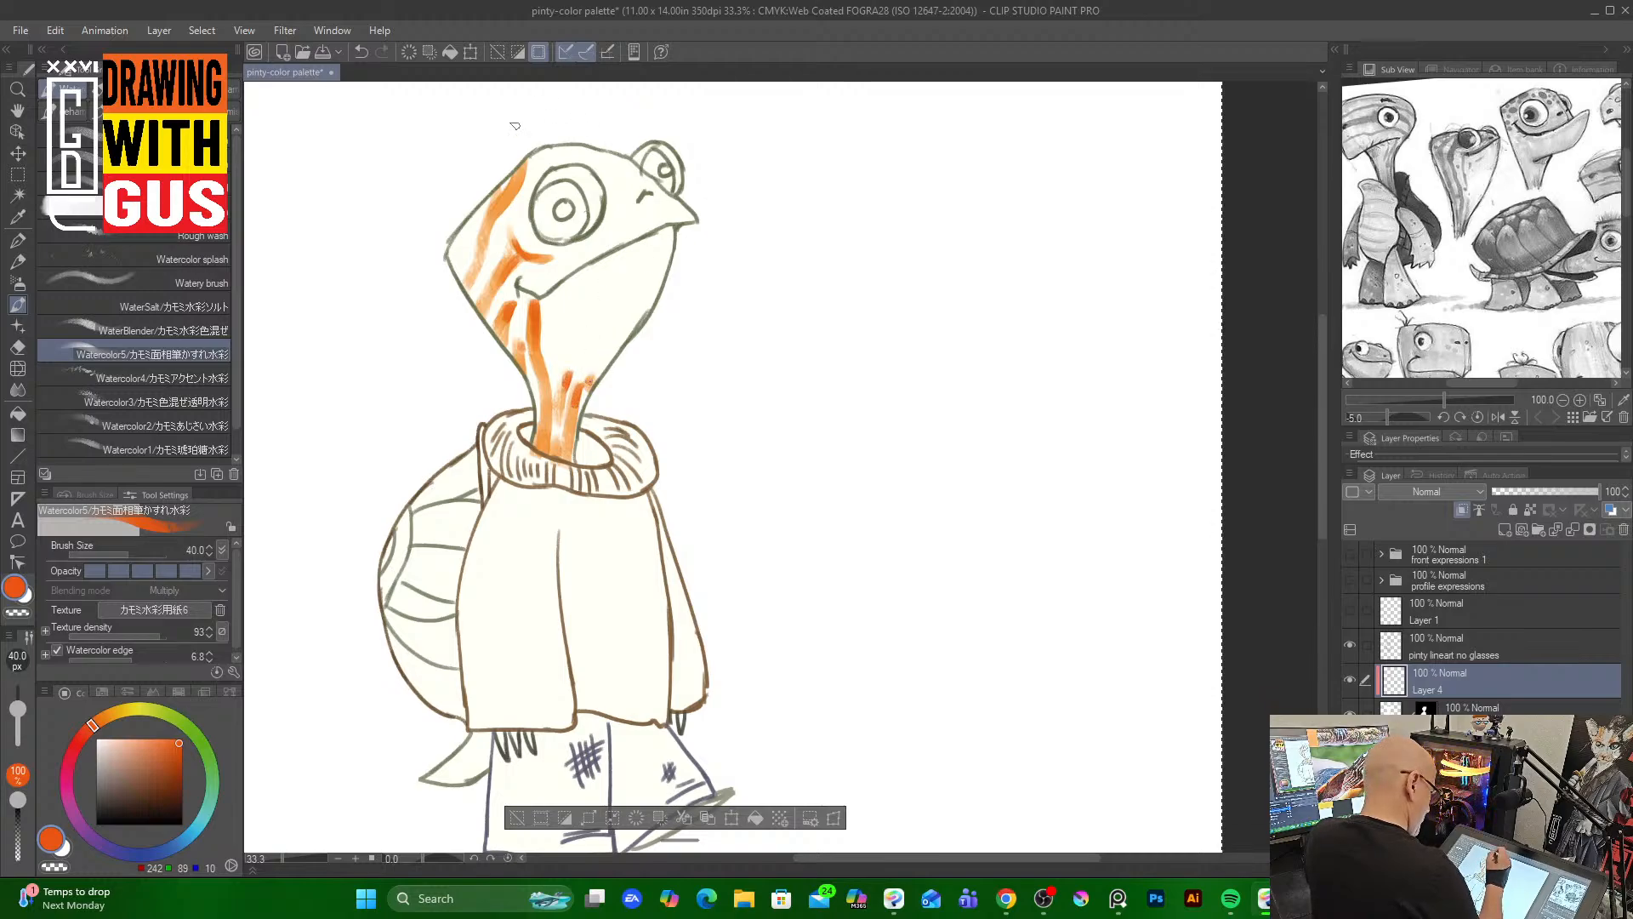
drag(526, 162, 511, 196)
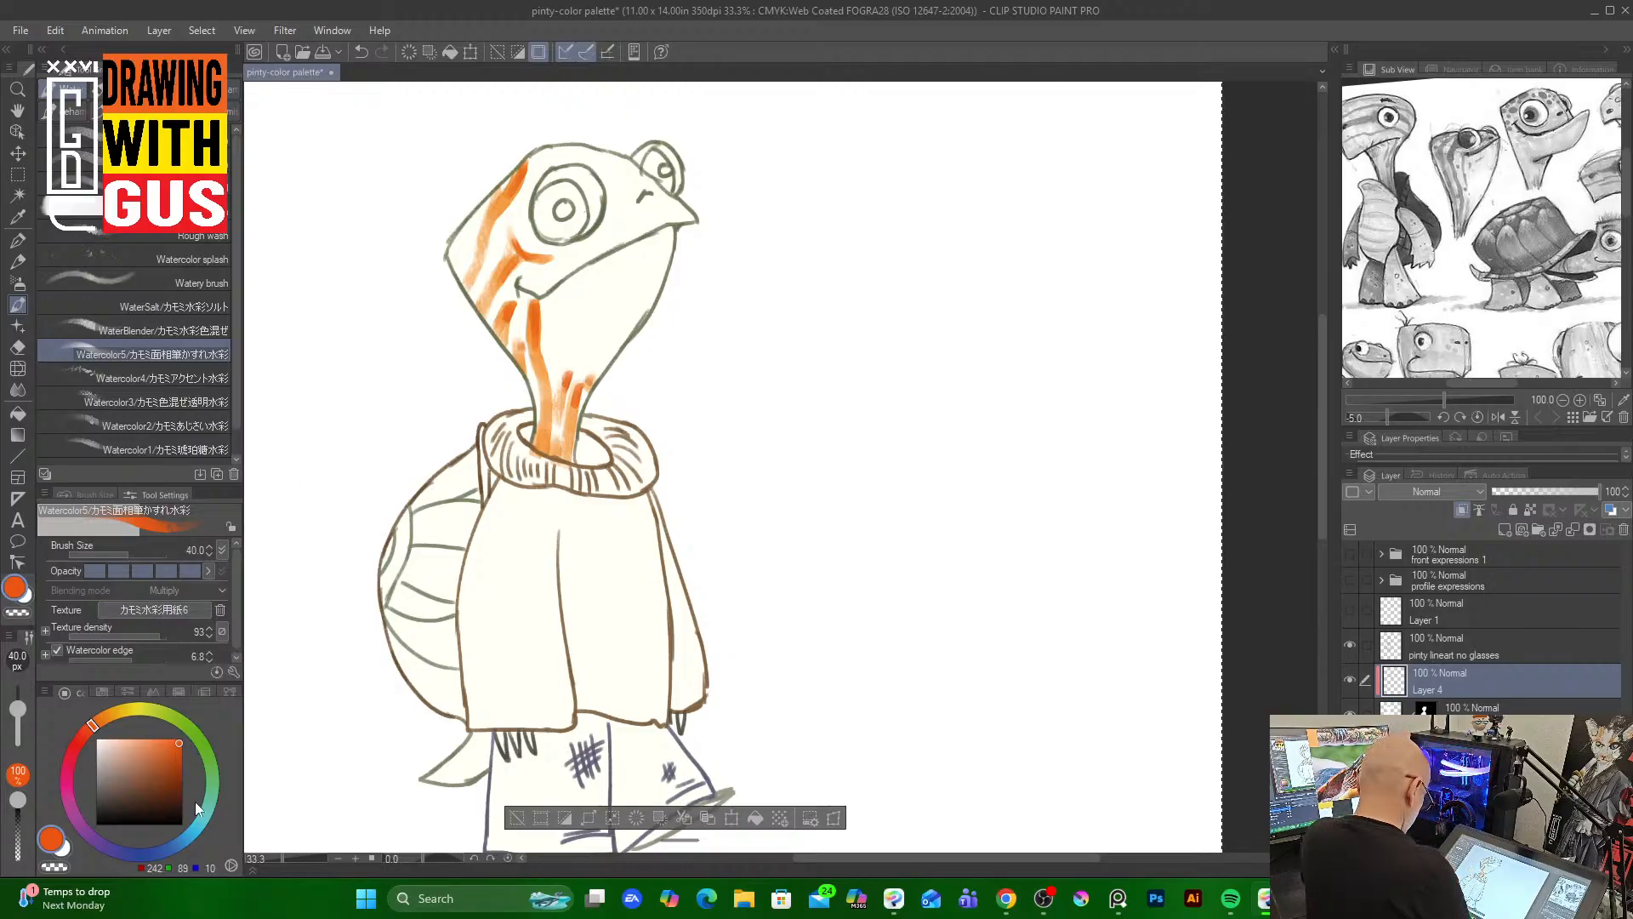
Pick a pale mint green and paint green watercolor patches around the eyes, beak, cheek and down the neck
click(211, 760)
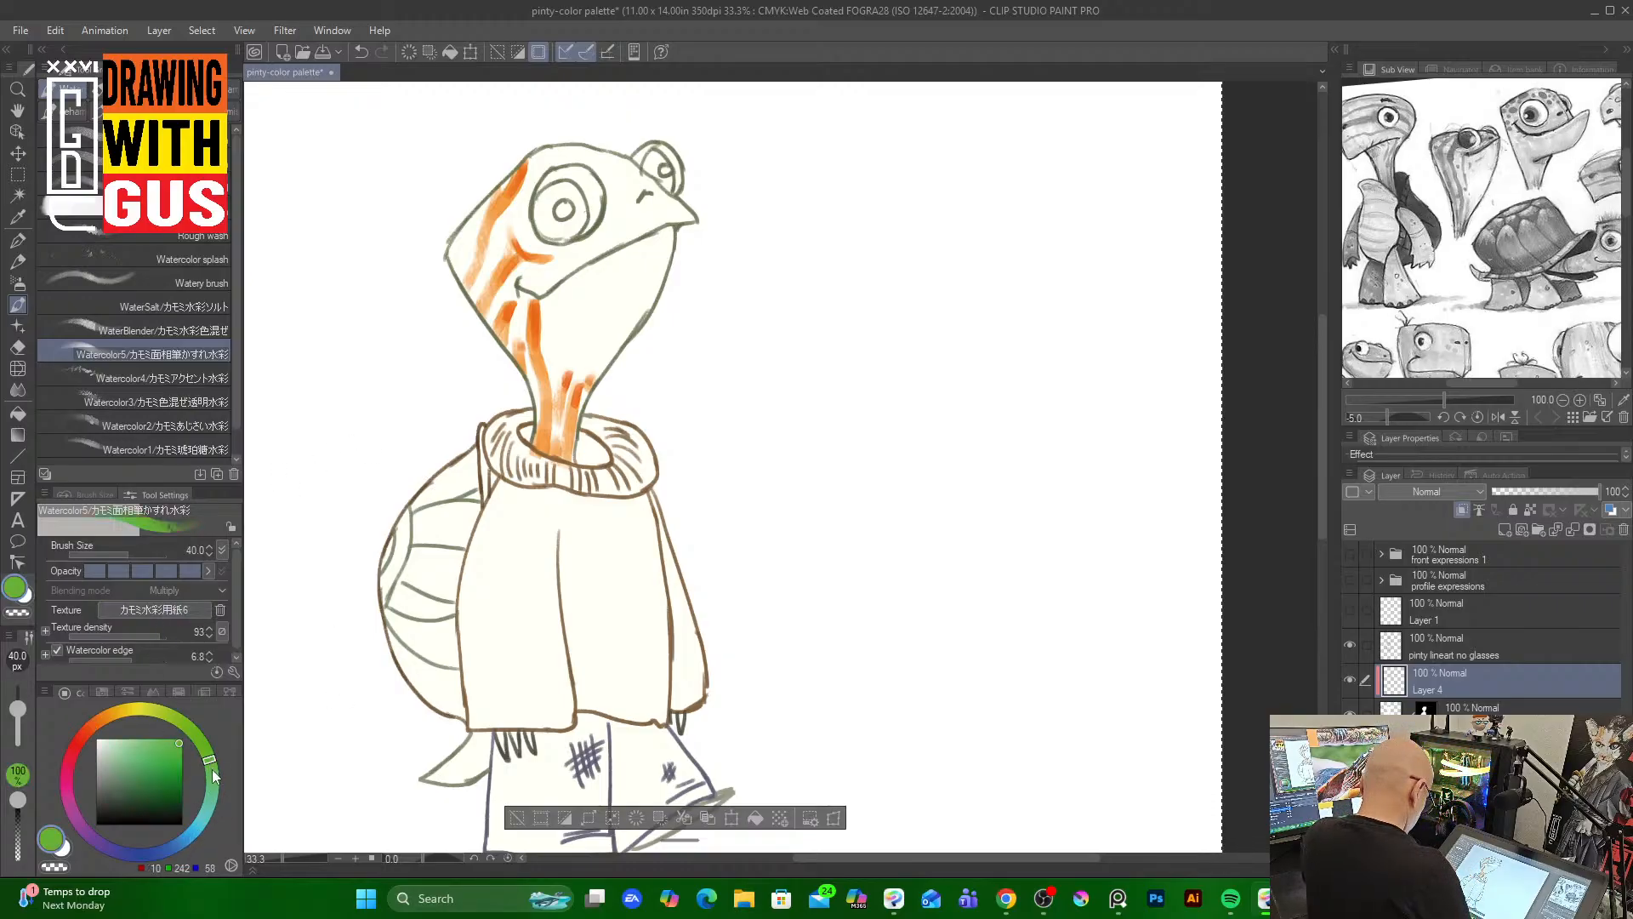
click(122, 736)
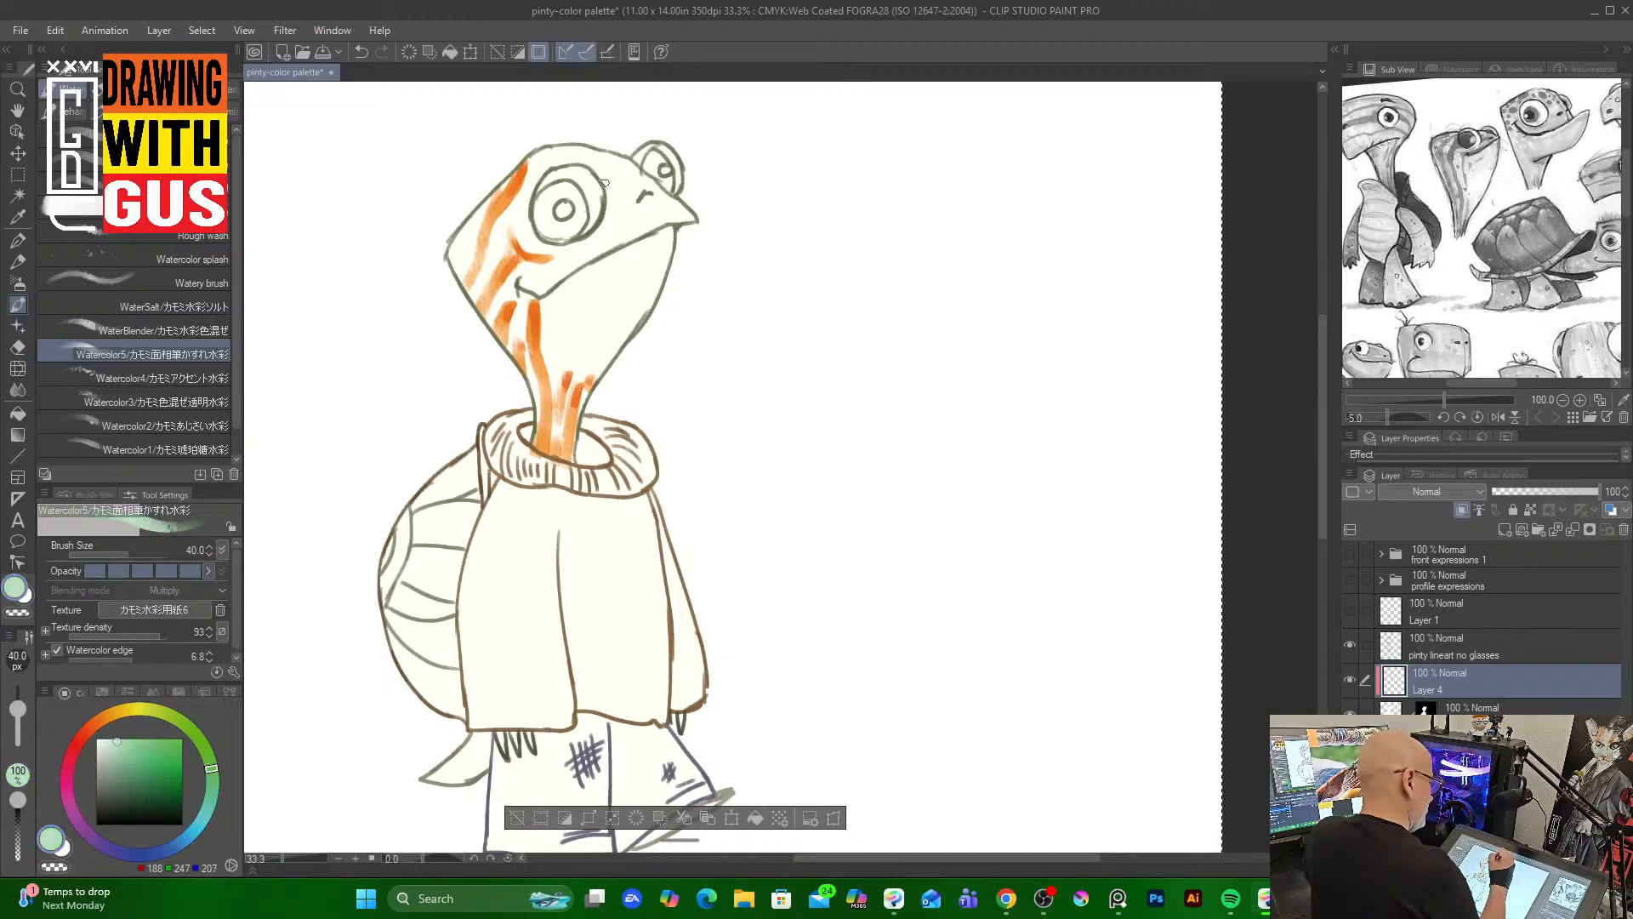
drag(604, 183, 630, 161)
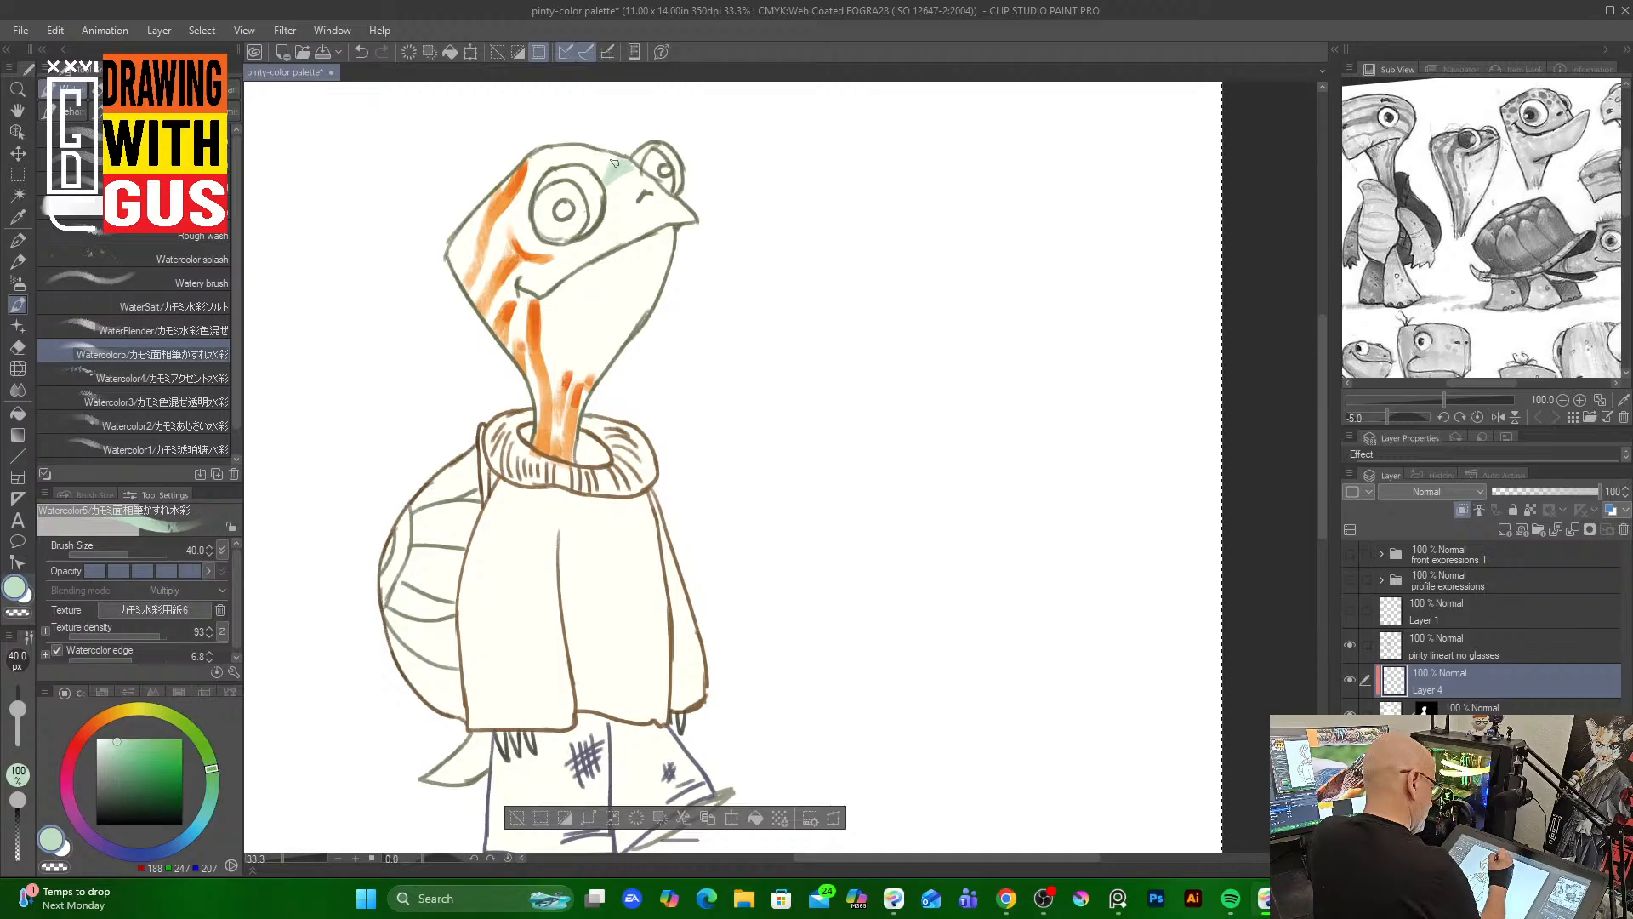
mouse_move(531, 204)
mouse_down()
mouse_move(571, 249)
mouse_move(608, 191)
mouse_move(614, 213)
mouse_move(578, 257)
mouse_move(602, 236)
mouse_move(557, 260)
mouse_up()
drag(661, 181, 673, 194)
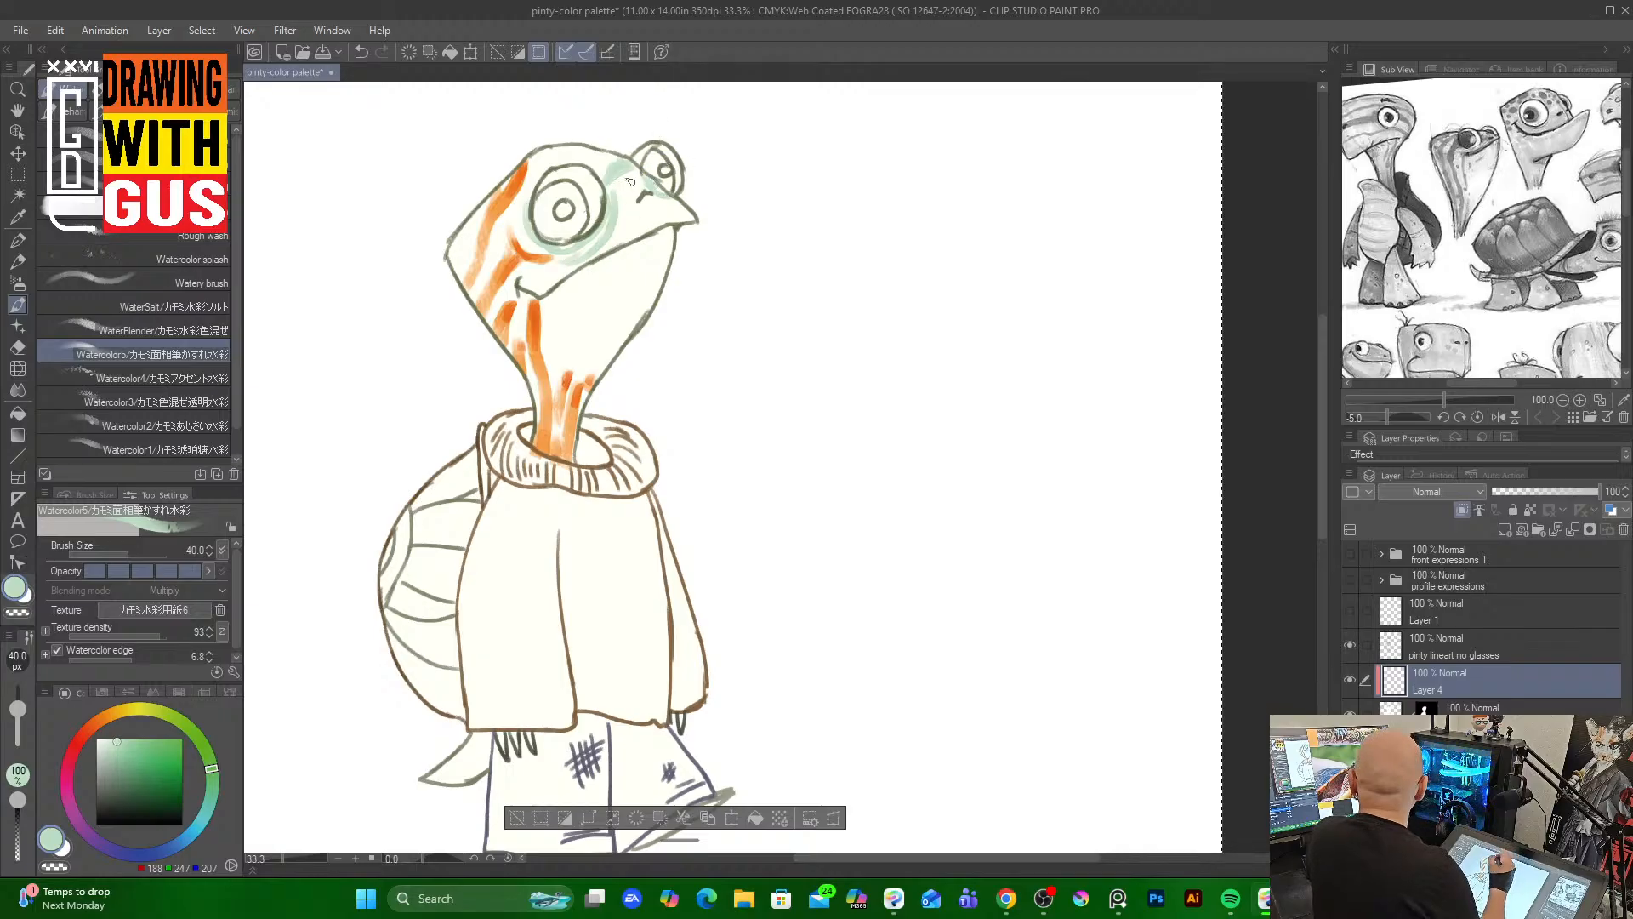
mouse_move(648, 207)
mouse_down()
mouse_move(591, 256)
mouse_move(648, 205)
mouse_move(618, 244)
mouse_move(670, 205)
mouse_move(655, 205)
mouse_move(688, 220)
mouse_up()
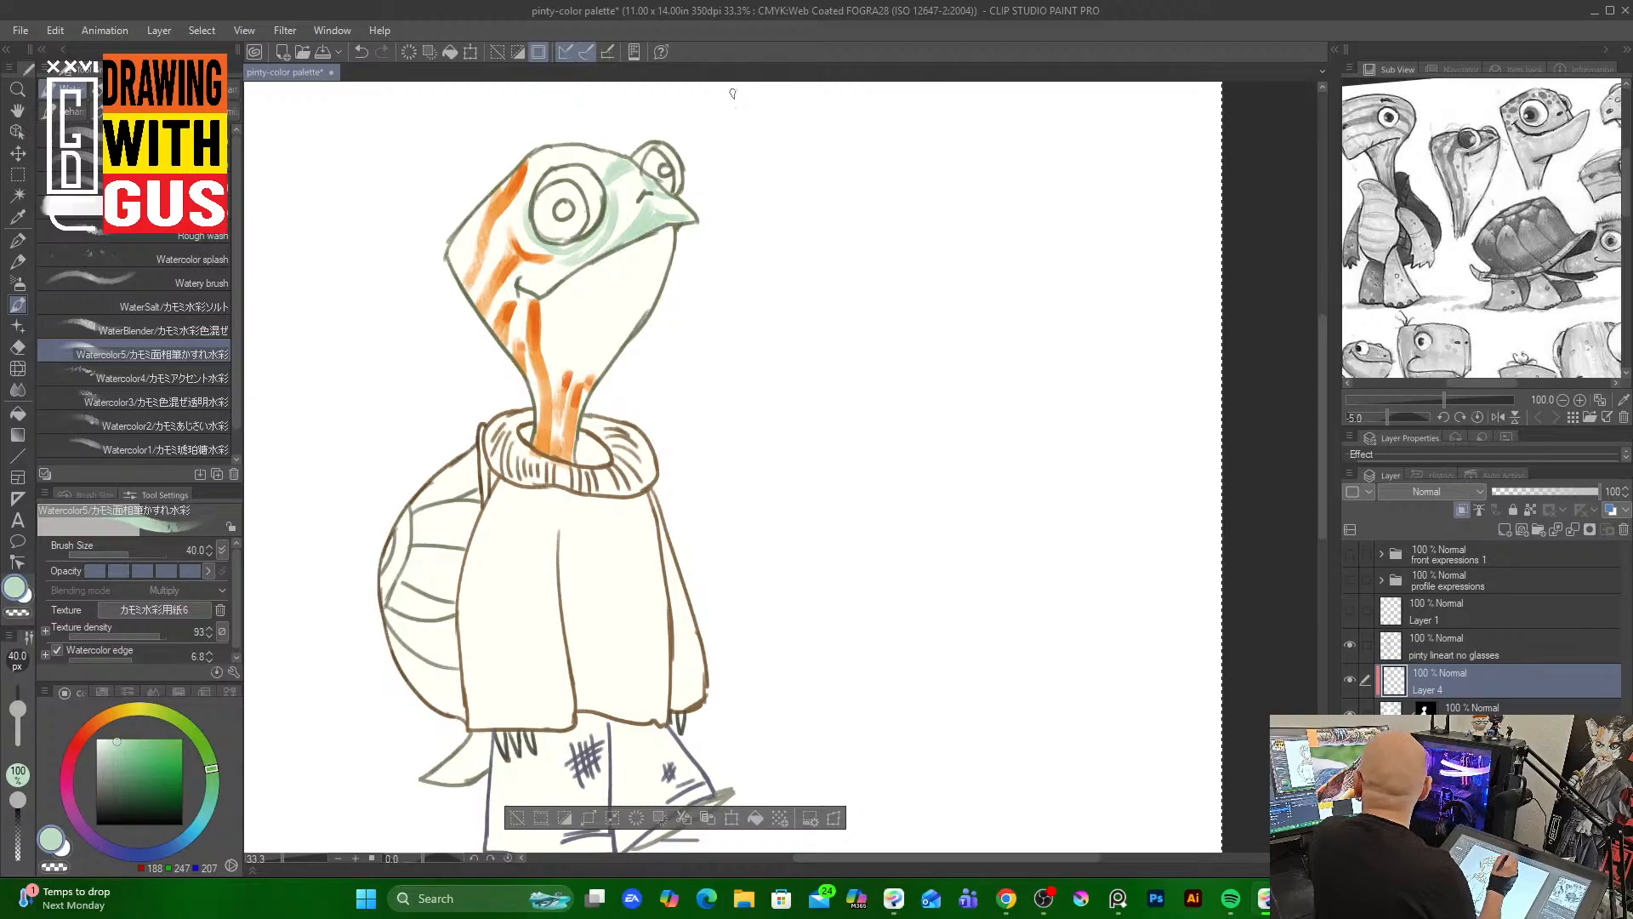
mouse_move(610, 272)
mouse_down()
mouse_move(578, 349)
mouse_move(592, 295)
mouse_move(557, 365)
mouse_up()
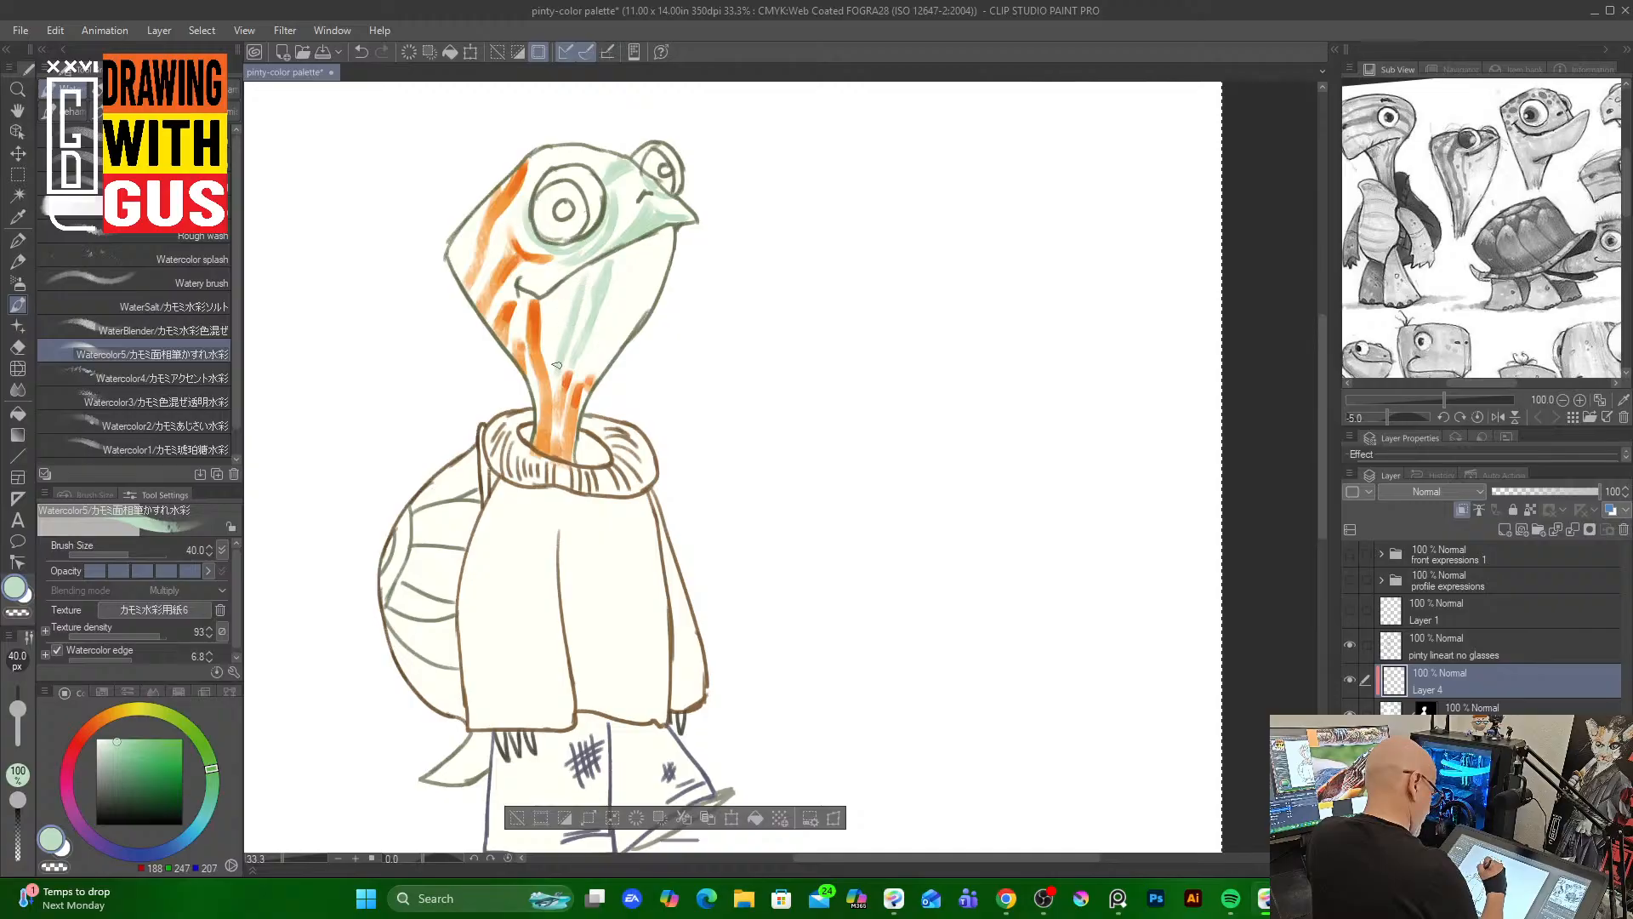
drag(581, 278, 555, 358)
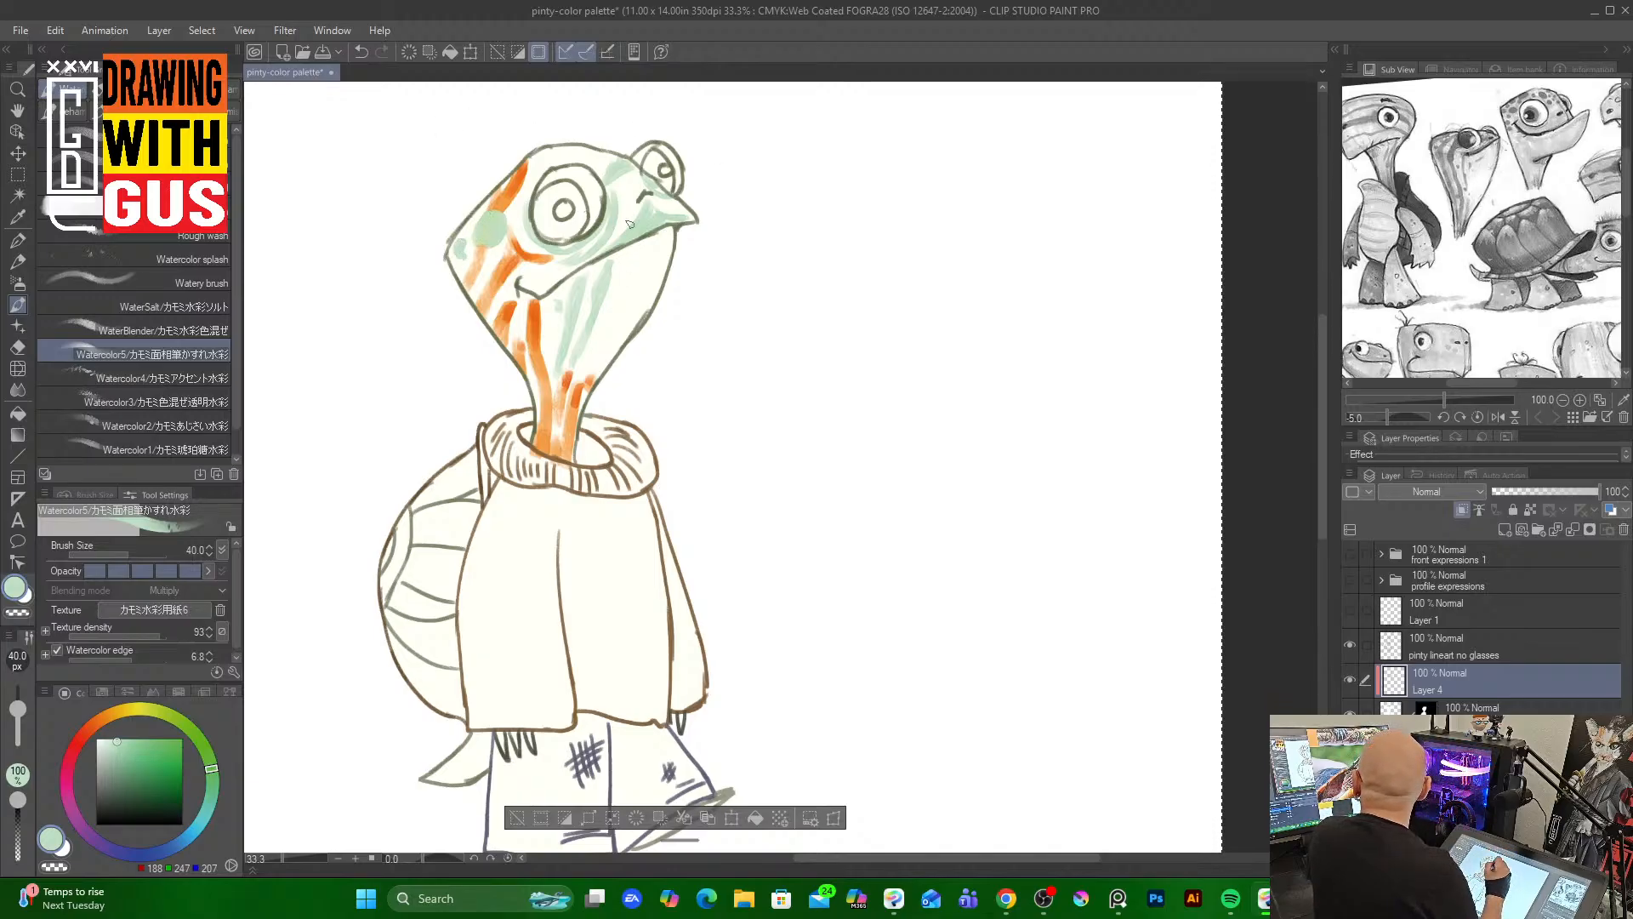
mouse_move(631, 252)
mouse_down()
mouse_move(603, 346)
mouse_move(630, 255)
mouse_move(625, 293)
mouse_move(669, 244)
mouse_move(653, 299)
mouse_up()
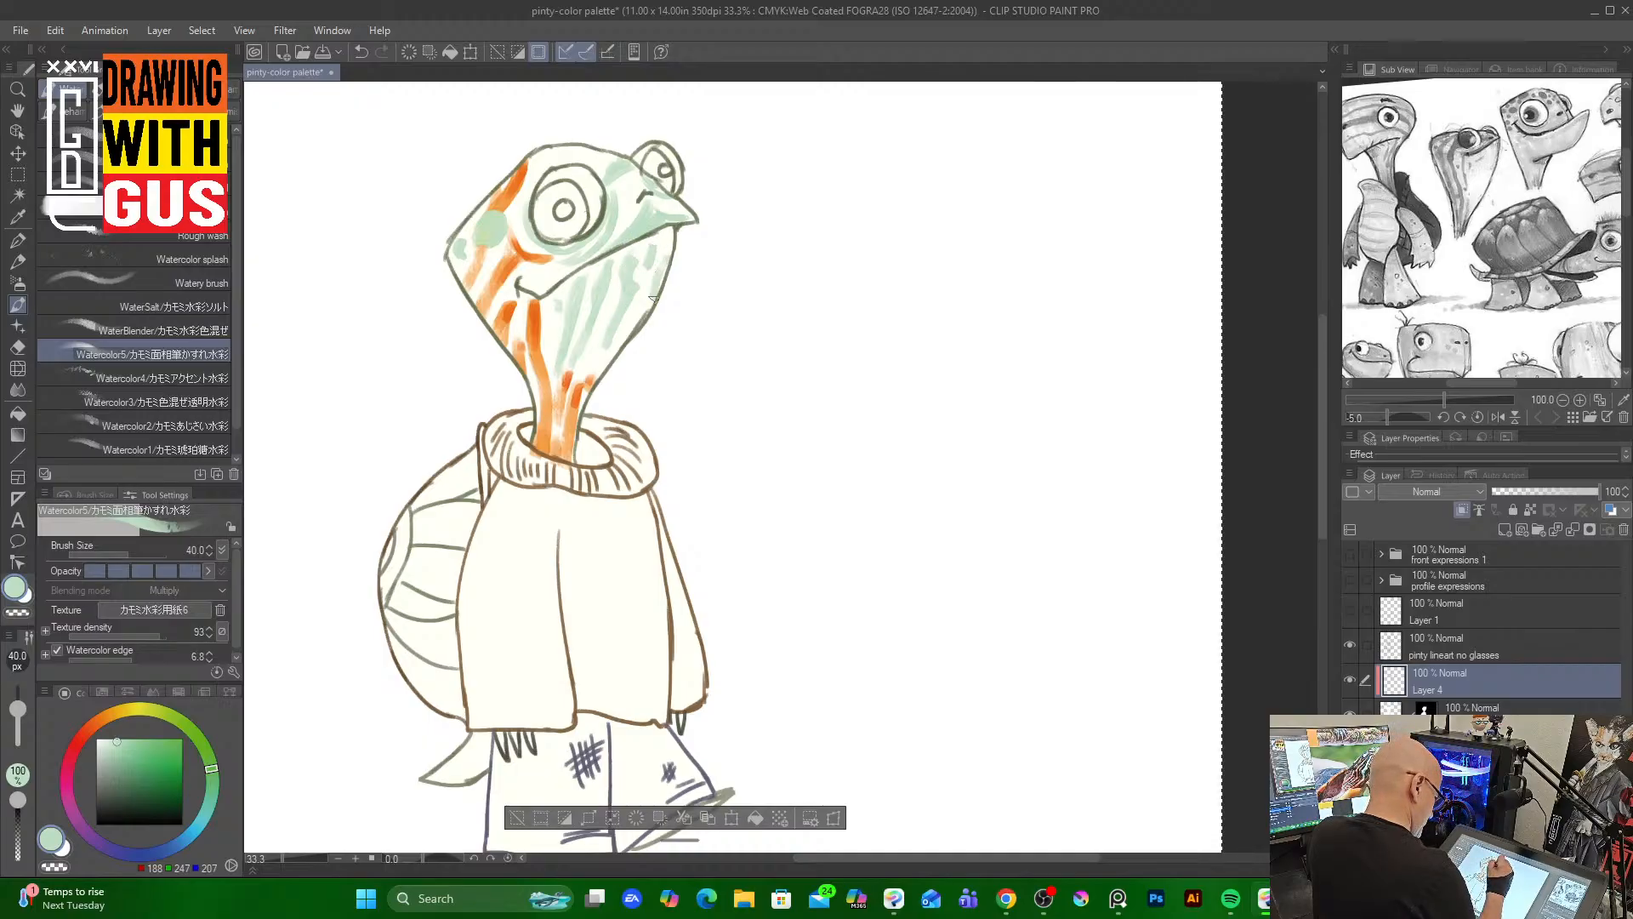
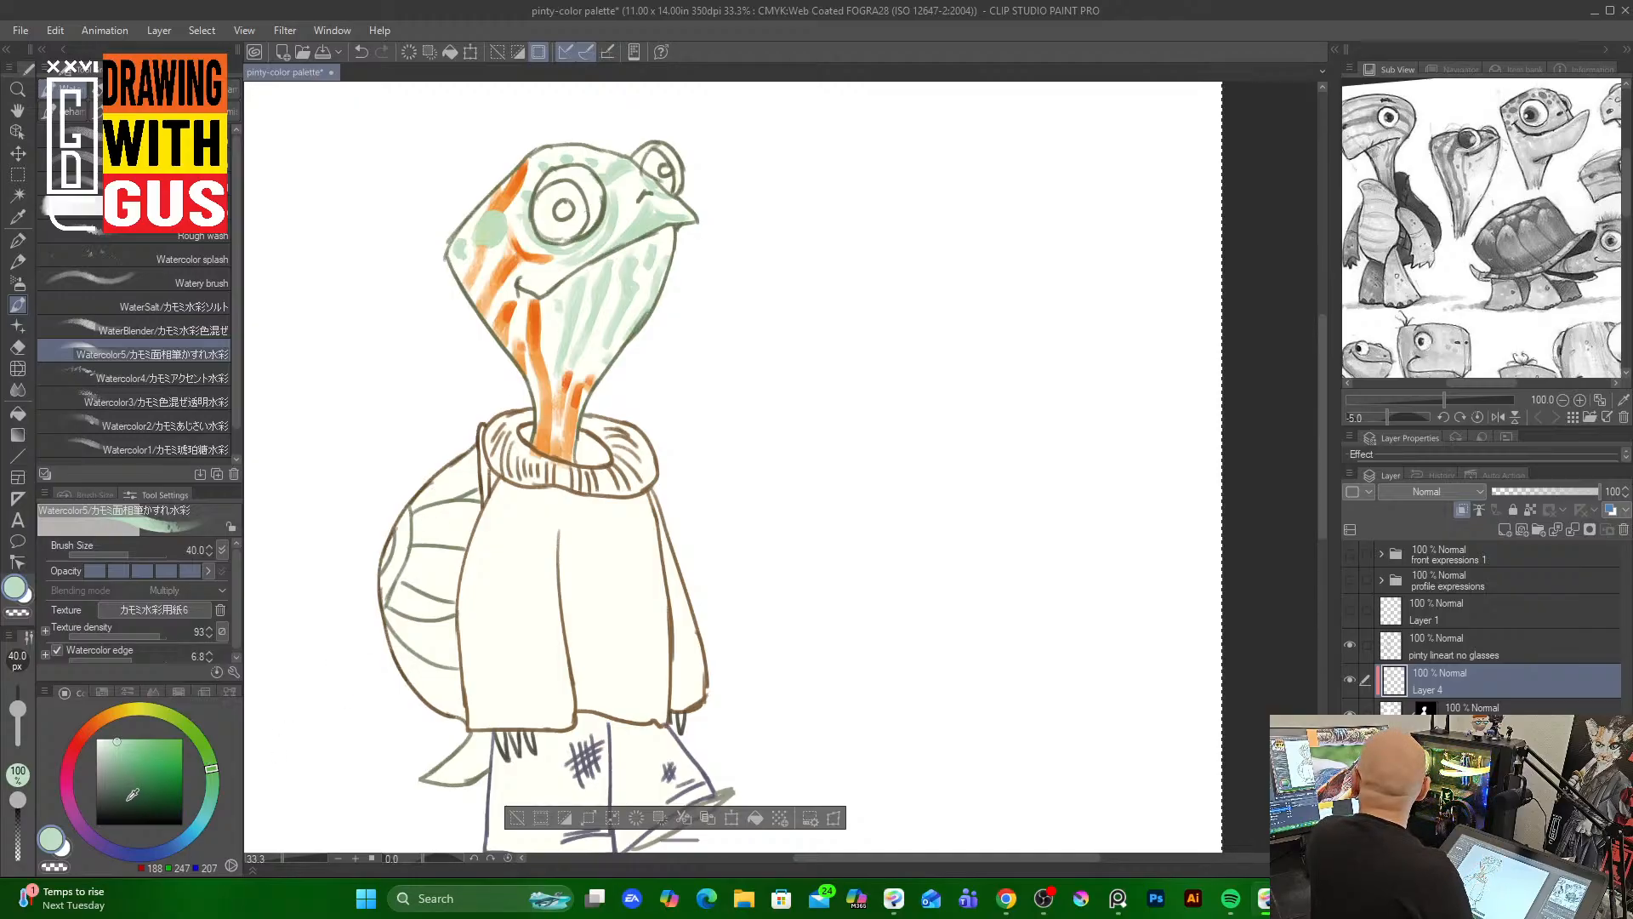
Pick a dark grey-brown, switch to the Rough wash brush at size 70, and paint dark shading strokes around the eye and down the head
click(131, 790)
click(112, 715)
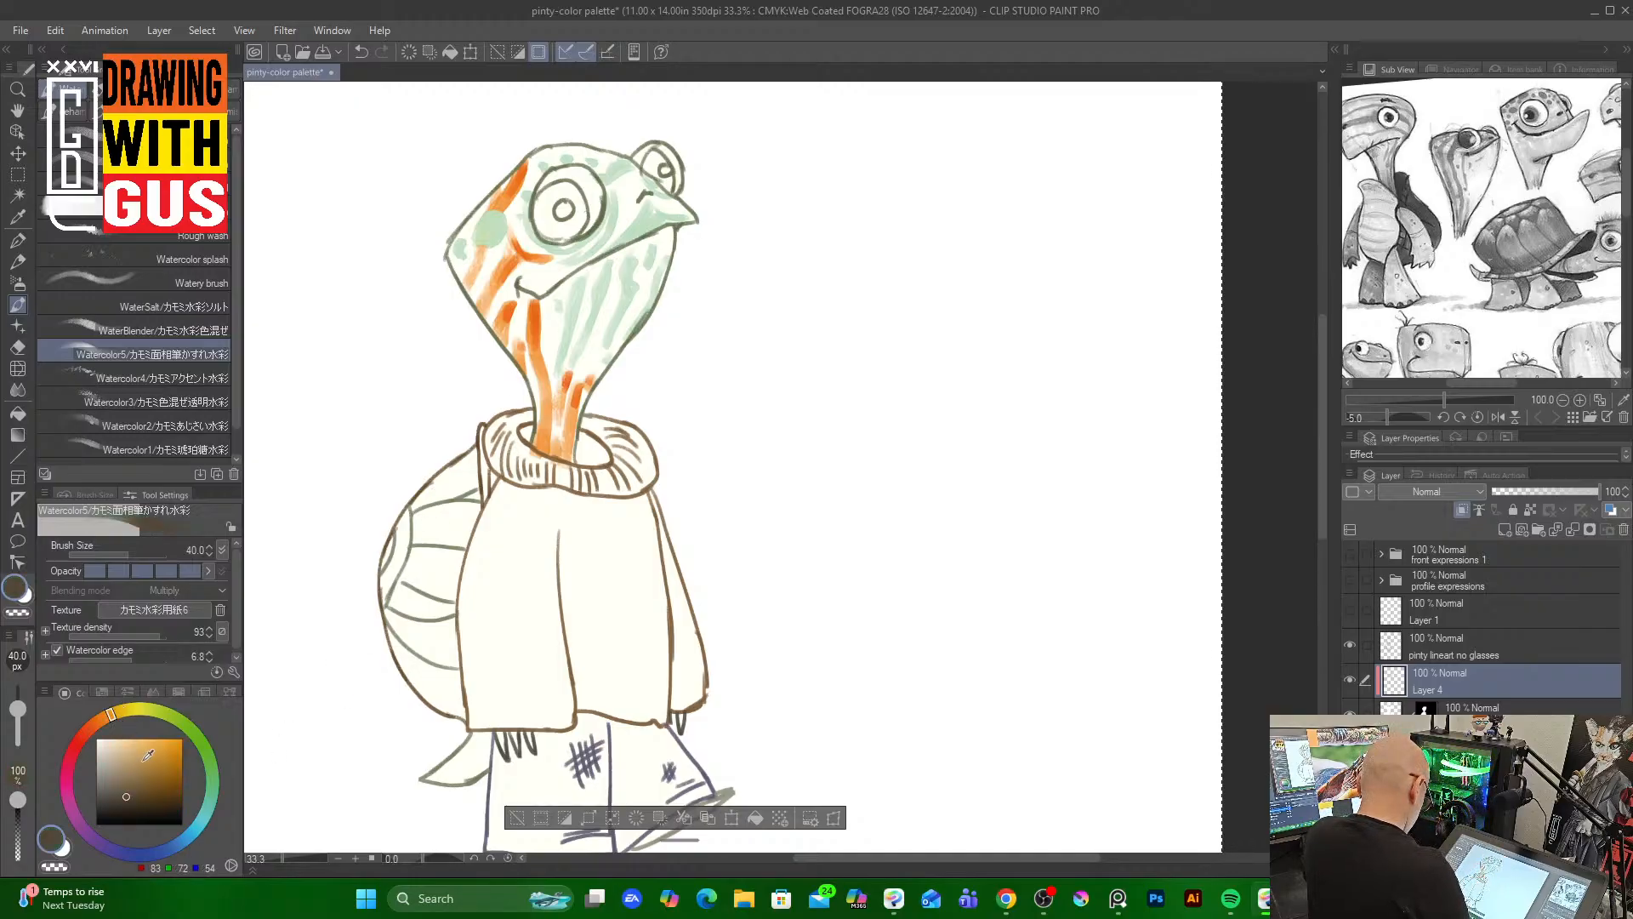
click(121, 801)
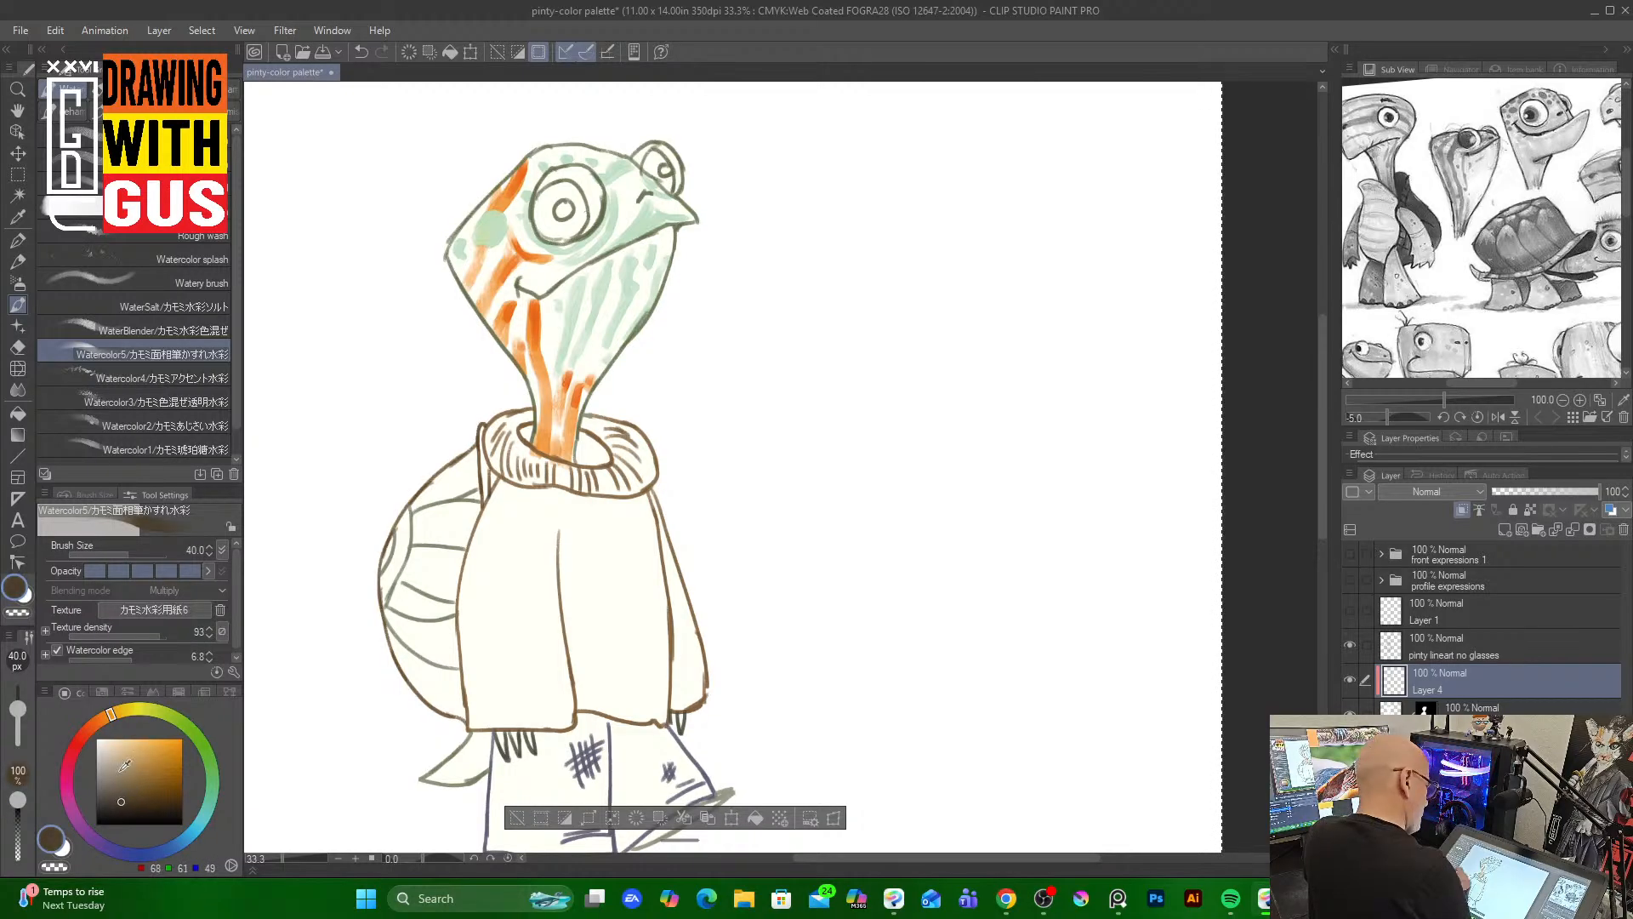
drag(519, 275, 489, 317)
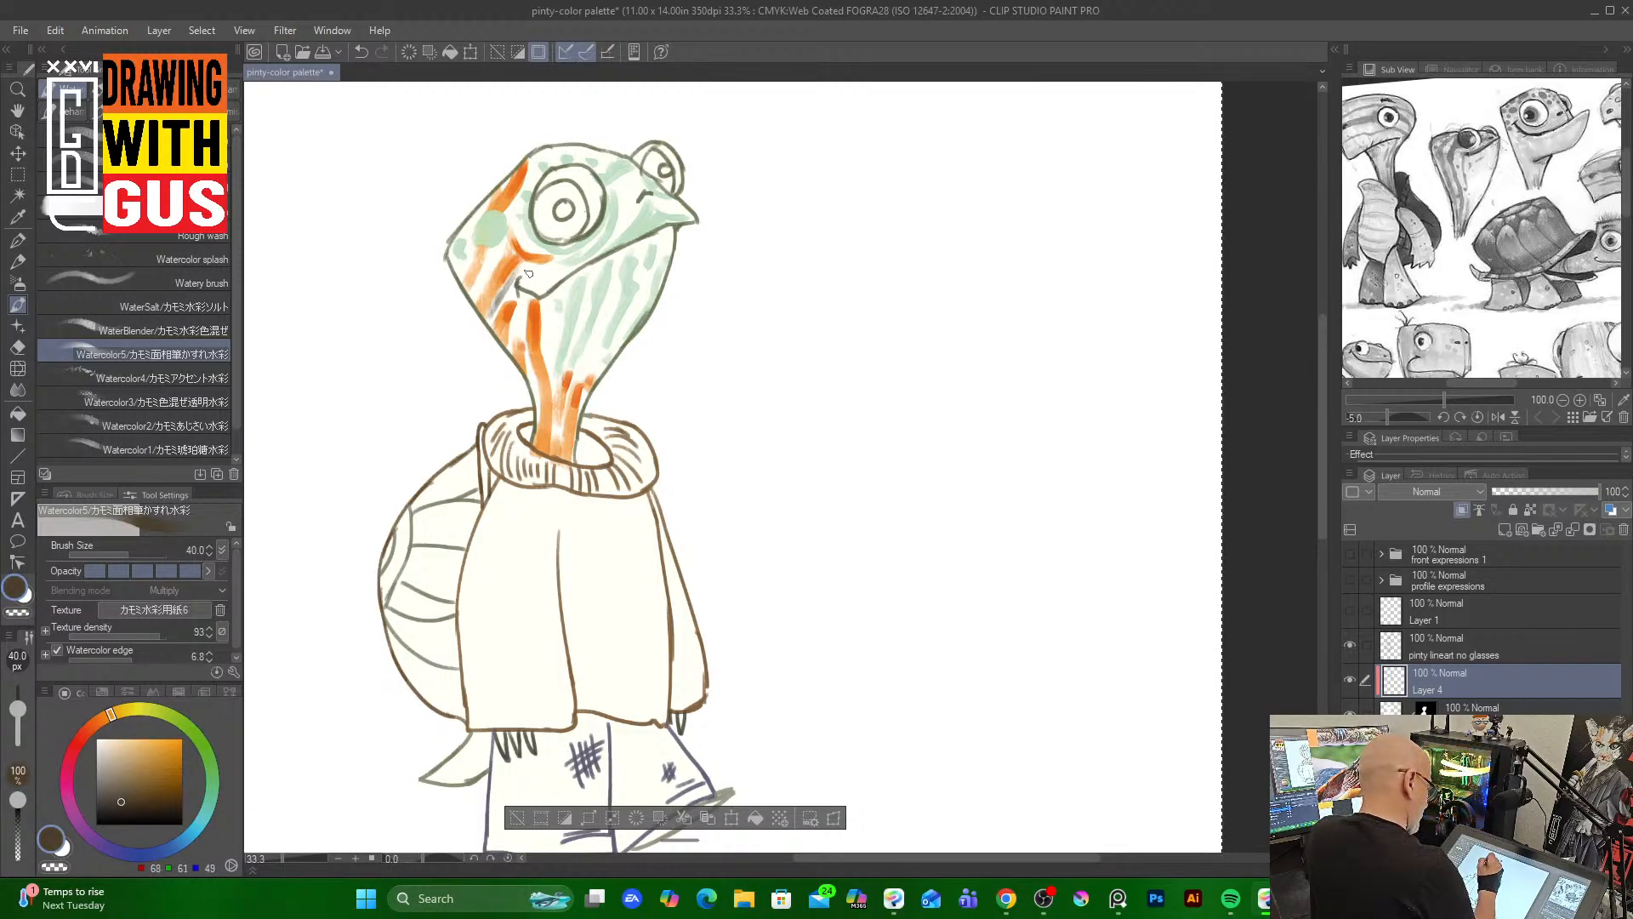
click(223, 235)
key(bracketright)
key(bracketright)
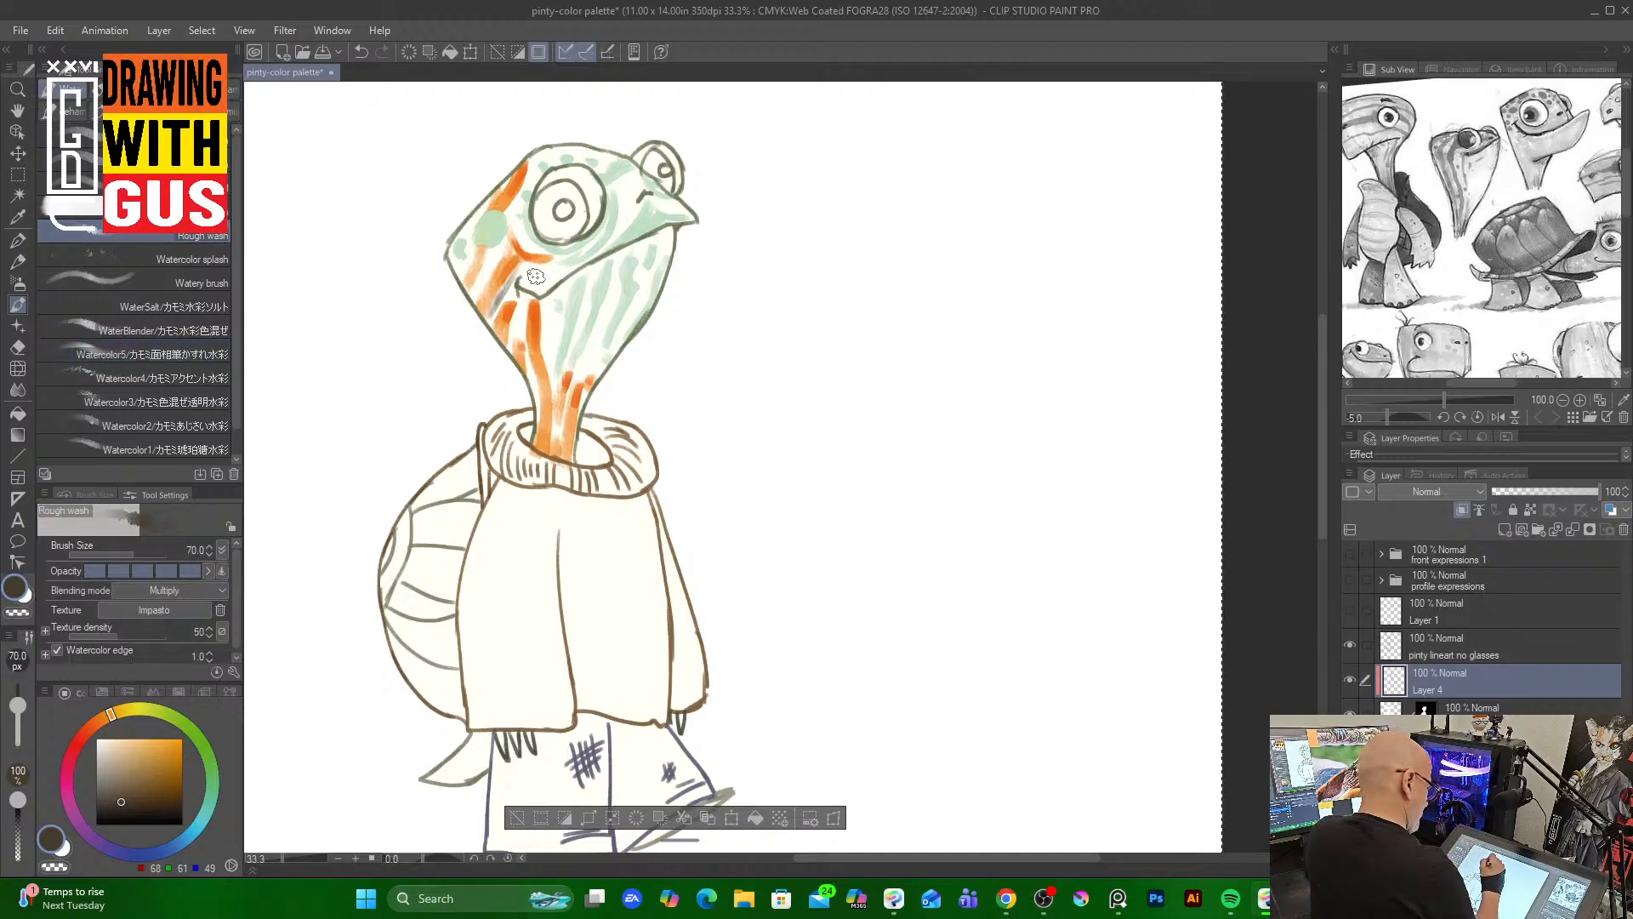
mouse_move(534, 269)
mouse_down()
mouse_move(544, 281)
mouse_move(588, 248)
mouse_move(520, 201)
mouse_move(483, 276)
mouse_move(499, 244)
mouse_move(490, 282)
mouse_move(510, 342)
mouse_move(525, 323)
mouse_move(536, 398)
mouse_up()
mouse_move(553, 328)
mouse_down()
mouse_move(549, 365)
mouse_move(574, 285)
mouse_move(598, 281)
mouse_move(587, 341)
mouse_move(625, 272)
mouse_move(587, 374)
mouse_move(640, 312)
mouse_move(629, 285)
mouse_move(657, 255)
mouse_move(634, 213)
mouse_move(620, 223)
mouse_move(631, 175)
mouse_move(571, 160)
mouse_move(531, 180)
mouse_move(559, 192)
mouse_move(551, 231)
mouse_move(574, 219)
mouse_move(559, 193)
mouse_move(563, 223)
mouse_move(582, 215)
mouse_up()
mouse_move(657, 161)
mouse_down()
mouse_move(633, 198)
mouse_move(631, 171)
mouse_move(626, 213)
mouse_move(629, 165)
mouse_move(627, 220)
mouse_move(656, 150)
mouse_move(623, 255)
mouse_move(587, 271)
mouse_move(674, 226)
mouse_move(537, 289)
mouse_up()
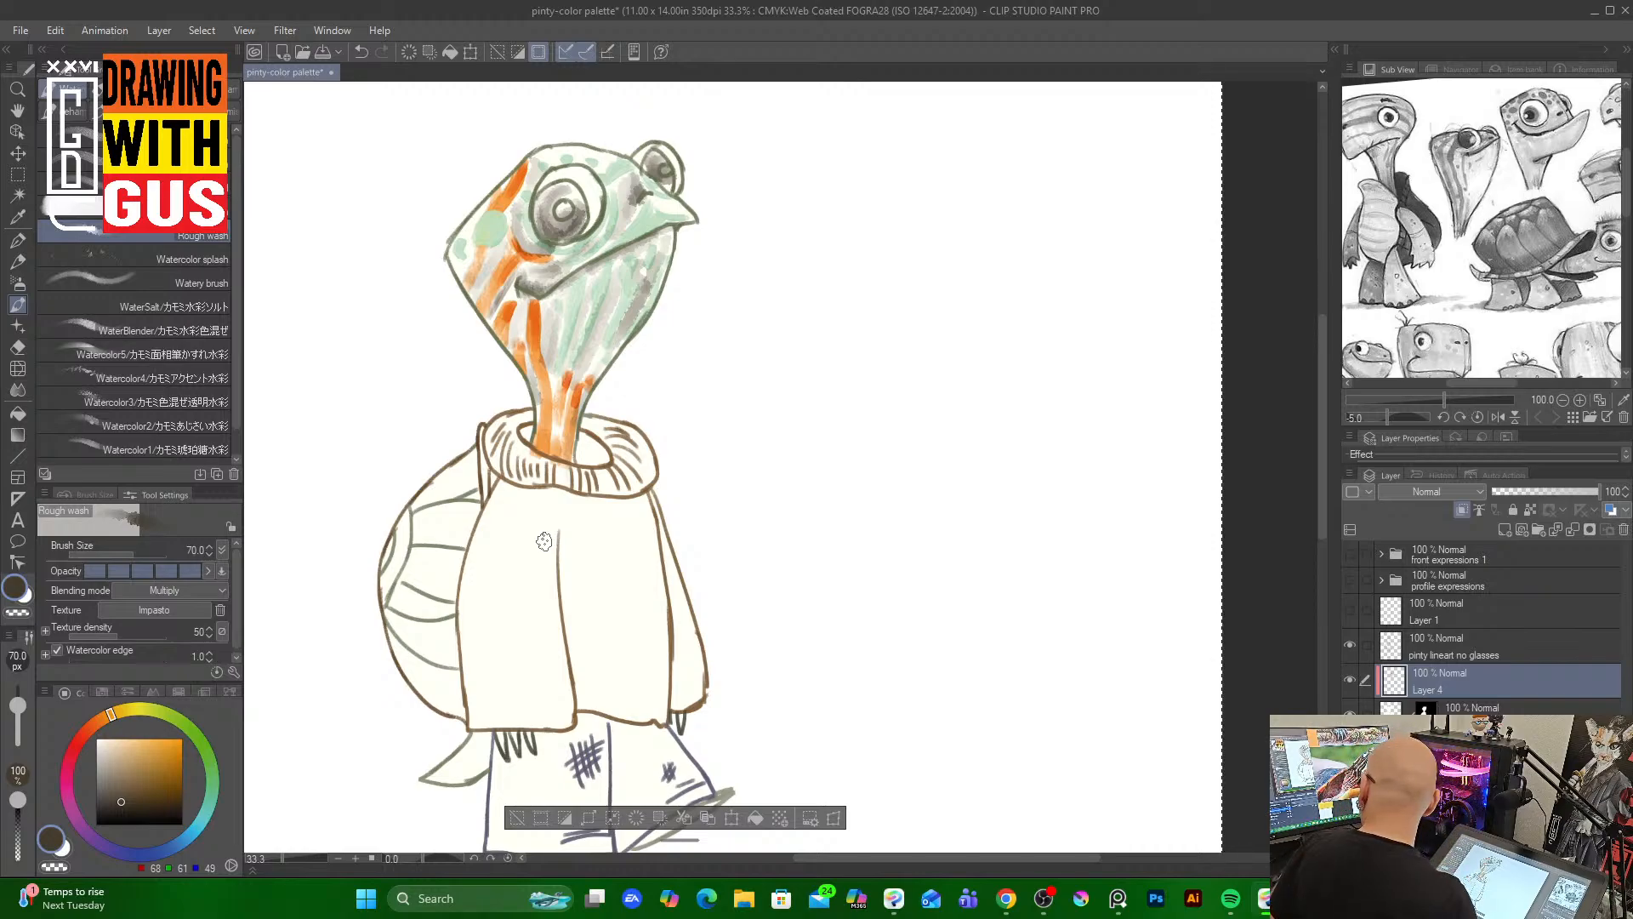
Deselect, add a new layer above the color layer and clip it to the layer below
key(ctrl+d)
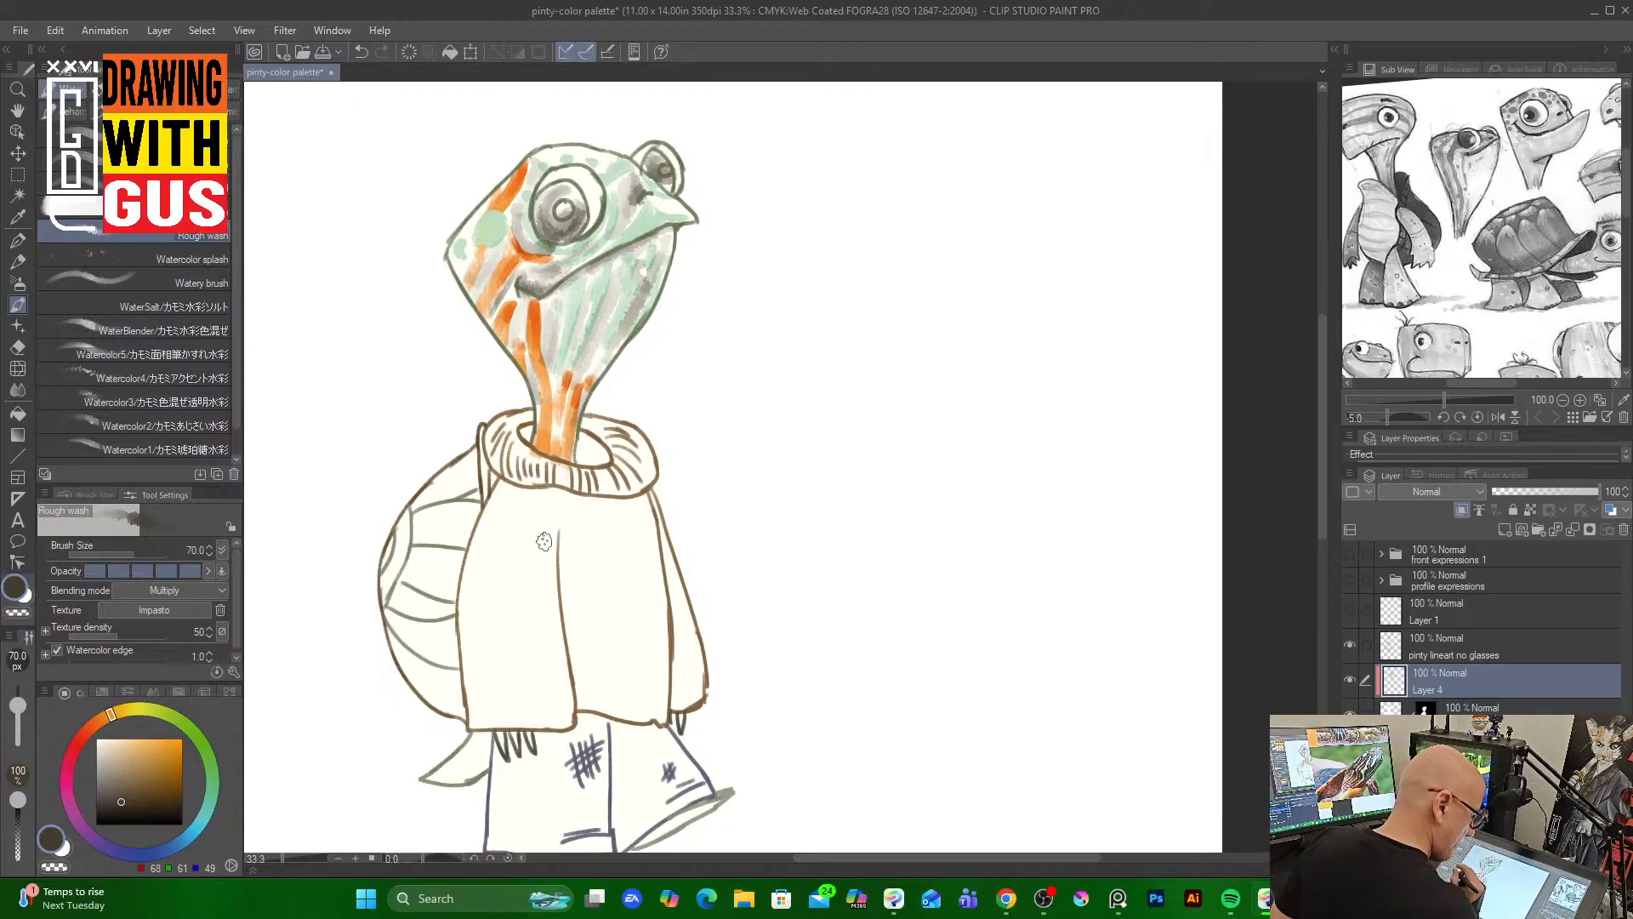
click(1504, 529)
drag(1453, 681, 1466, 733)
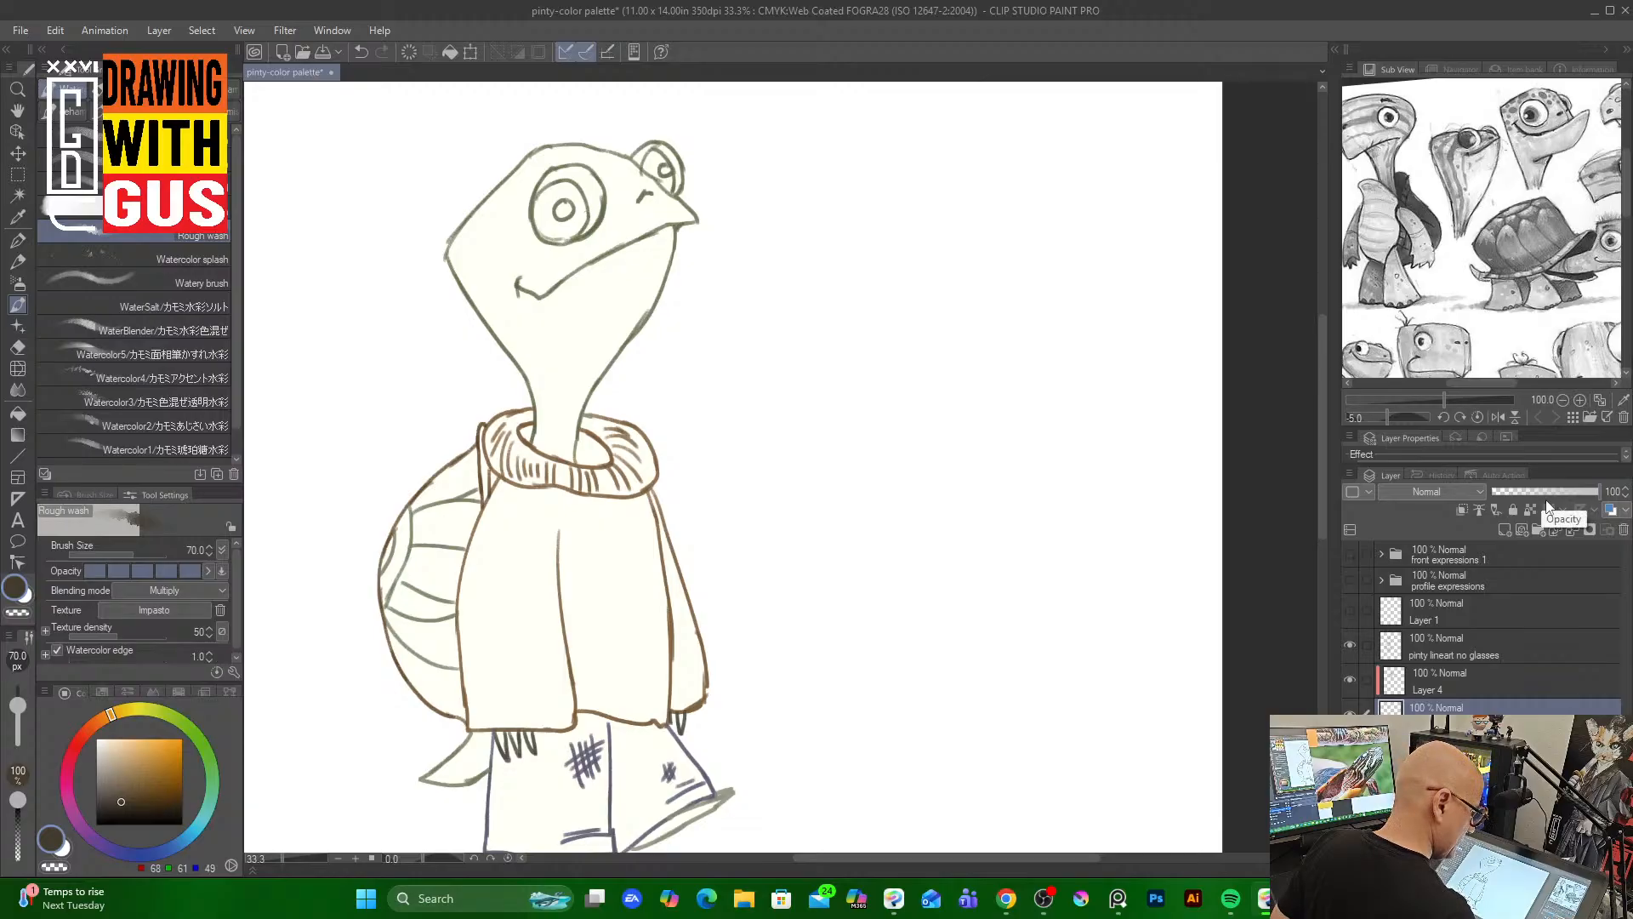
click(1462, 510)
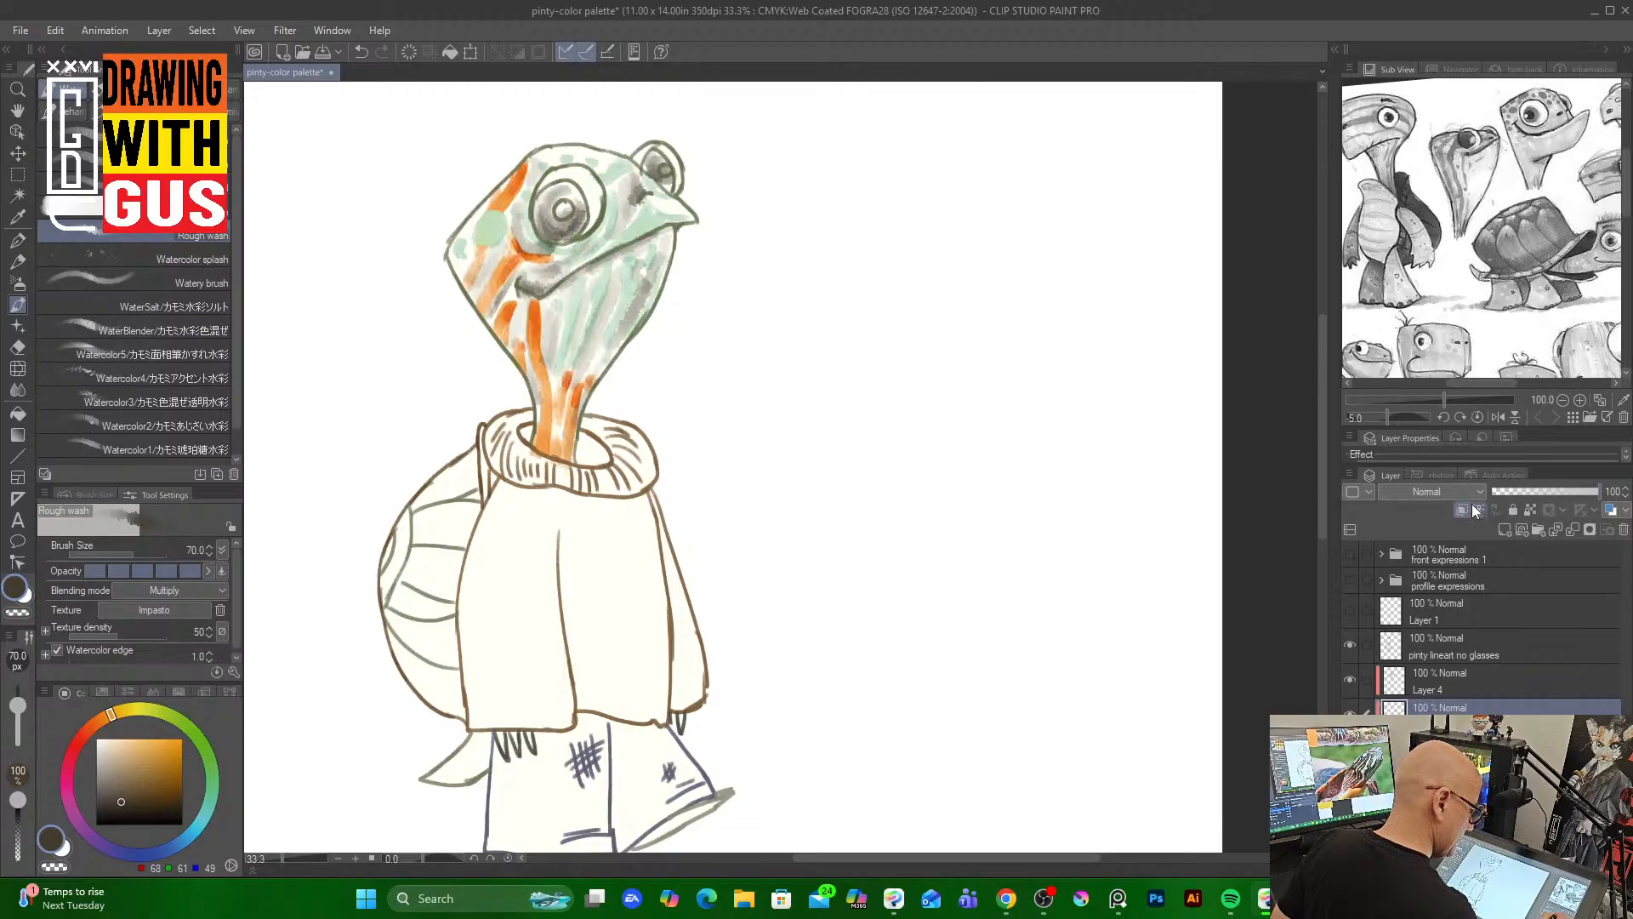
Pick a warm brown and paint brown watercolor wash strokes across the head, eye area and neck
click(135, 790)
click(135, 794)
mouse_move(552, 302)
mouse_down()
mouse_move(552, 386)
mouse_move(588, 294)
mouse_up()
mouse_move(572, 391)
mouse_down()
mouse_move(606, 338)
mouse_move(612, 291)
mouse_move(601, 315)
mouse_move(640, 331)
mouse_move(641, 263)
mouse_move(631, 250)
mouse_move(582, 301)
mouse_move(595, 268)
mouse_move(578, 275)
mouse_move(539, 335)
mouse_move(507, 295)
mouse_move(520, 255)
mouse_move(506, 247)
mouse_move(468, 294)
mouse_move(470, 233)
mouse_move(458, 247)
mouse_move(476, 227)
mouse_move(456, 264)
mouse_up()
mouse_move(531, 195)
mouse_down()
mouse_move(547, 160)
mouse_move(634, 158)
mouse_move(618, 179)
mouse_move(641, 193)
mouse_move(604, 249)
mouse_move(673, 208)
mouse_move(549, 271)
mouse_move(526, 259)
mouse_move(614, 266)
mouse_move(563, 291)
mouse_move(667, 236)
mouse_move(610, 335)
mouse_move(628, 261)
mouse_move(574, 356)
mouse_move(608, 263)
mouse_move(545, 303)
mouse_move(557, 283)
mouse_move(551, 312)
mouse_move(666, 240)
mouse_up()
drag(541, 223, 562, 214)
drag(661, 156, 665, 178)
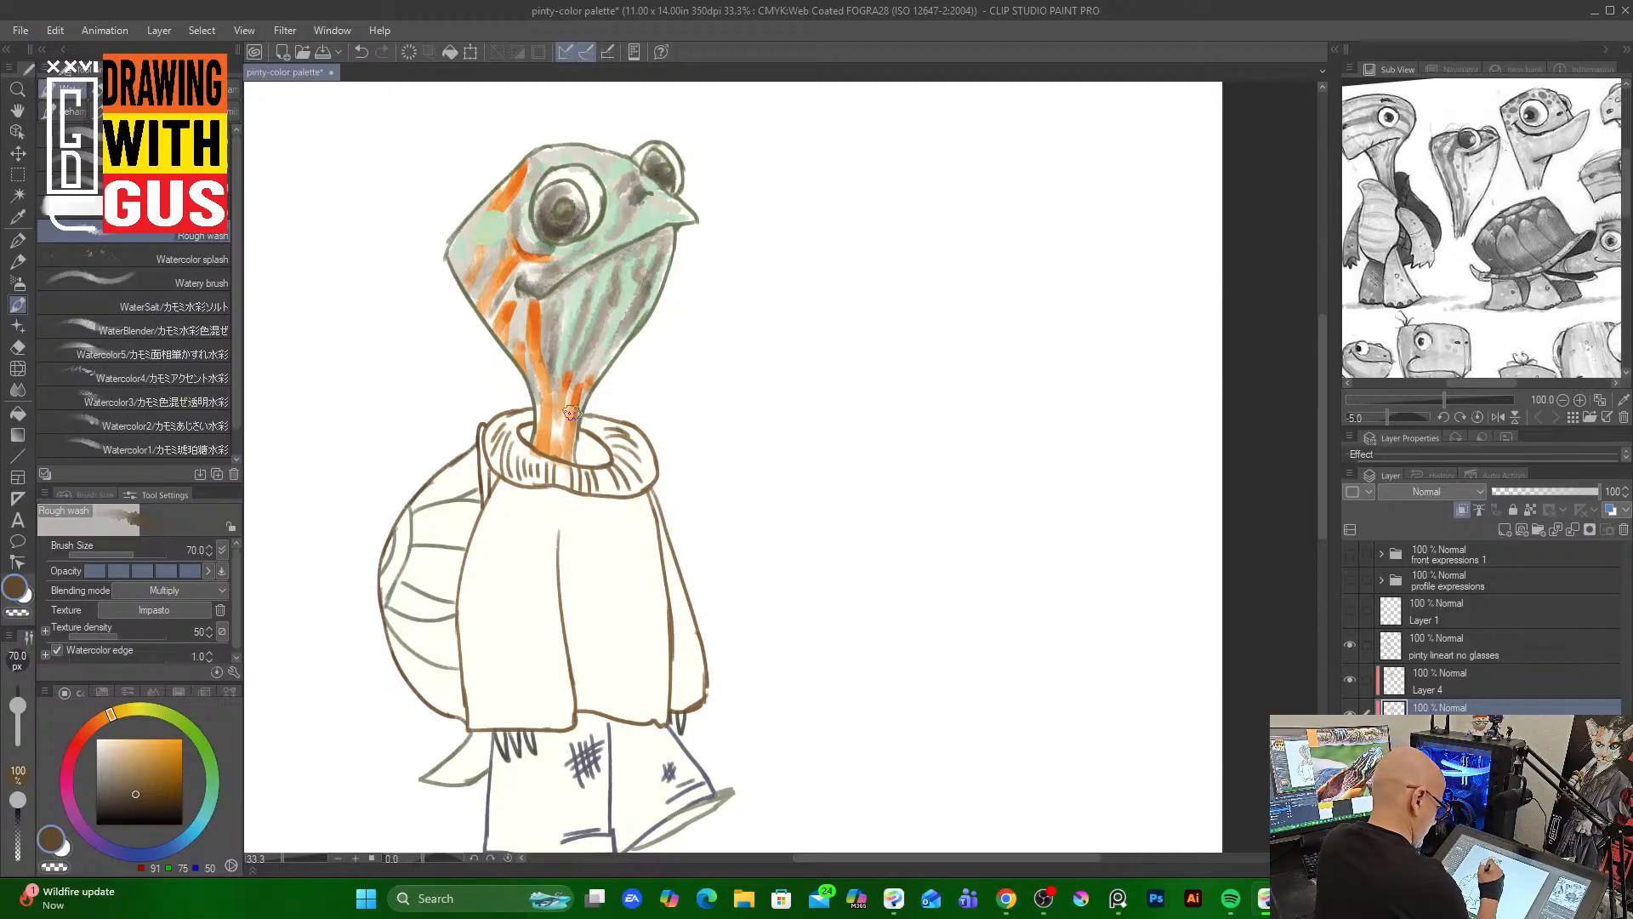
drag(571, 387, 560, 442)
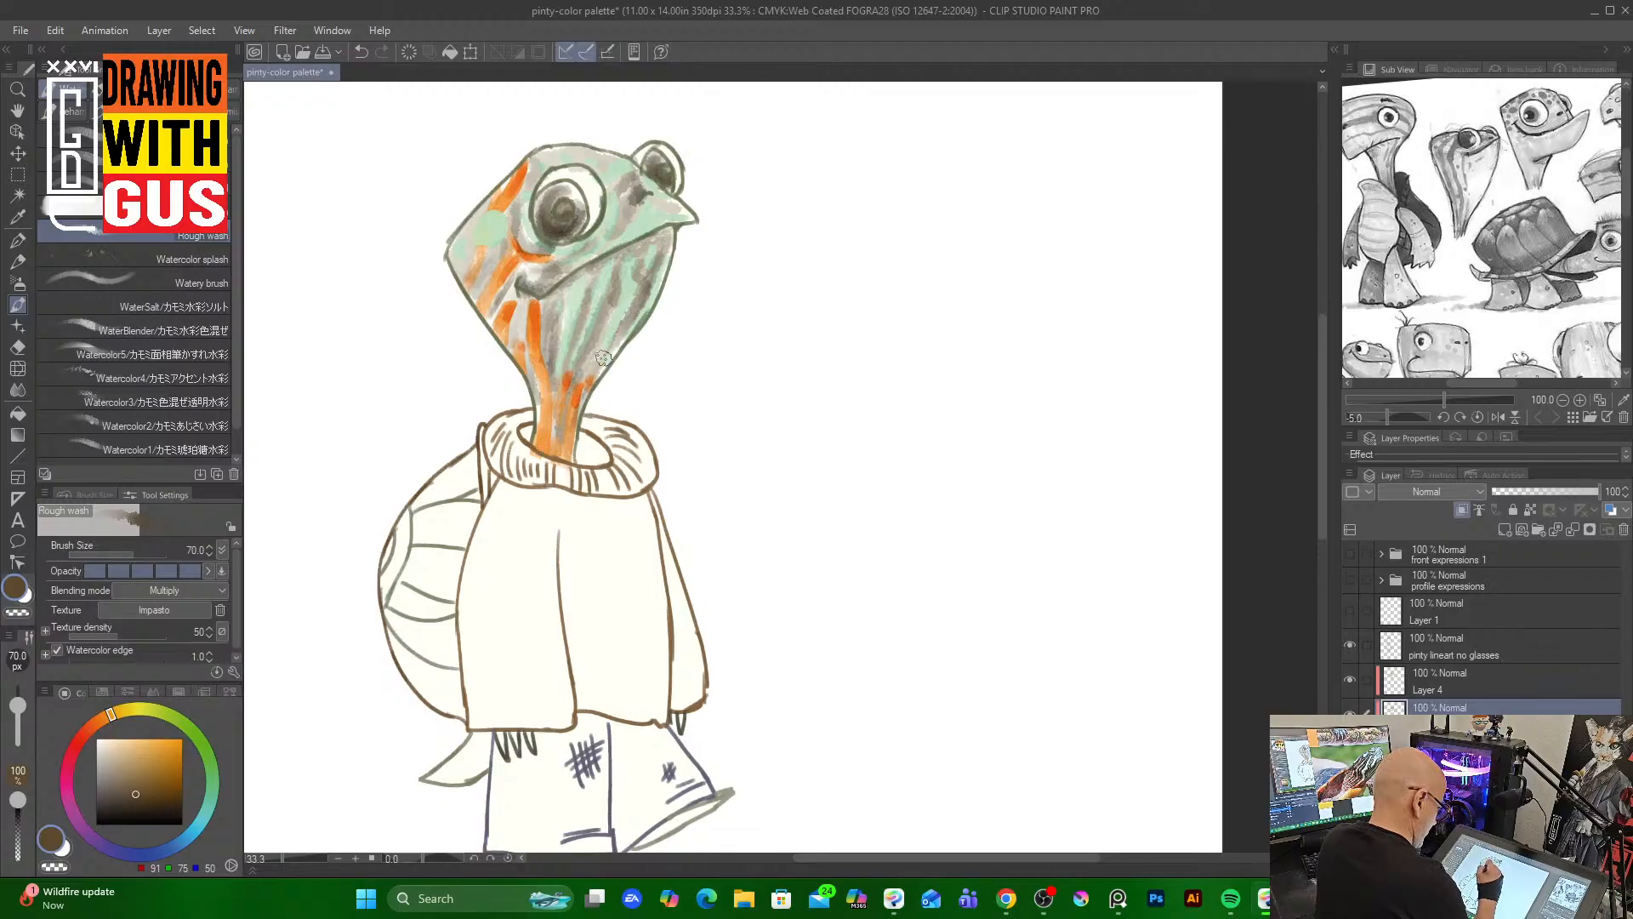
drag(603, 360, 564, 441)
drag(548, 361, 557, 437)
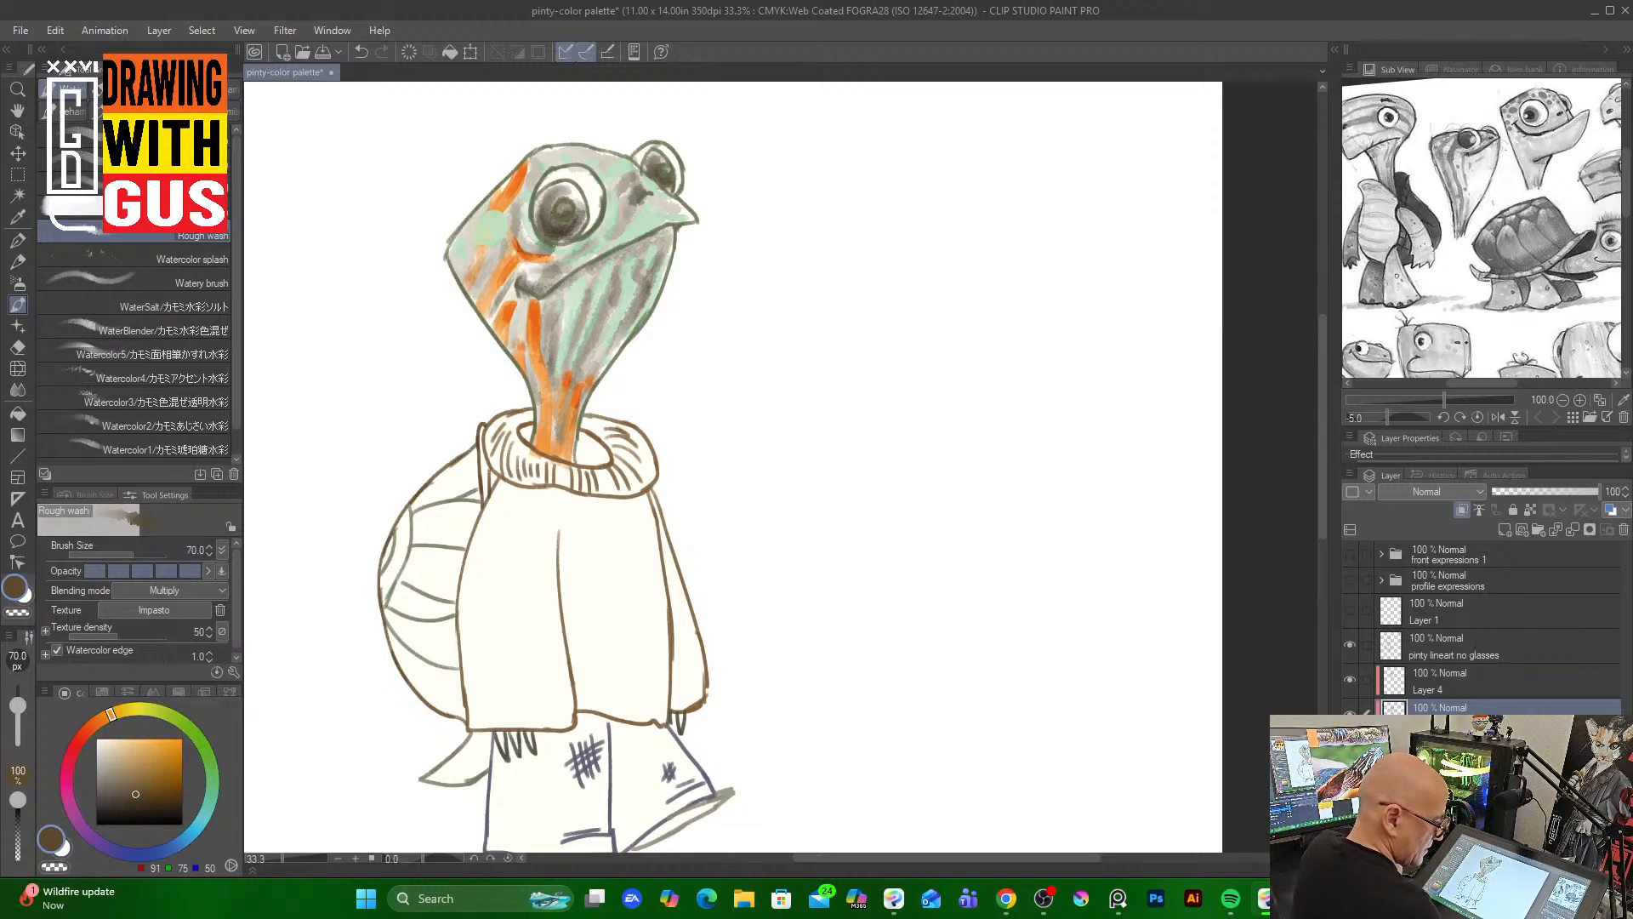
Switch to the WaterBender brush at size 50 and blend the colors across the head and neck
click(1488, 679)
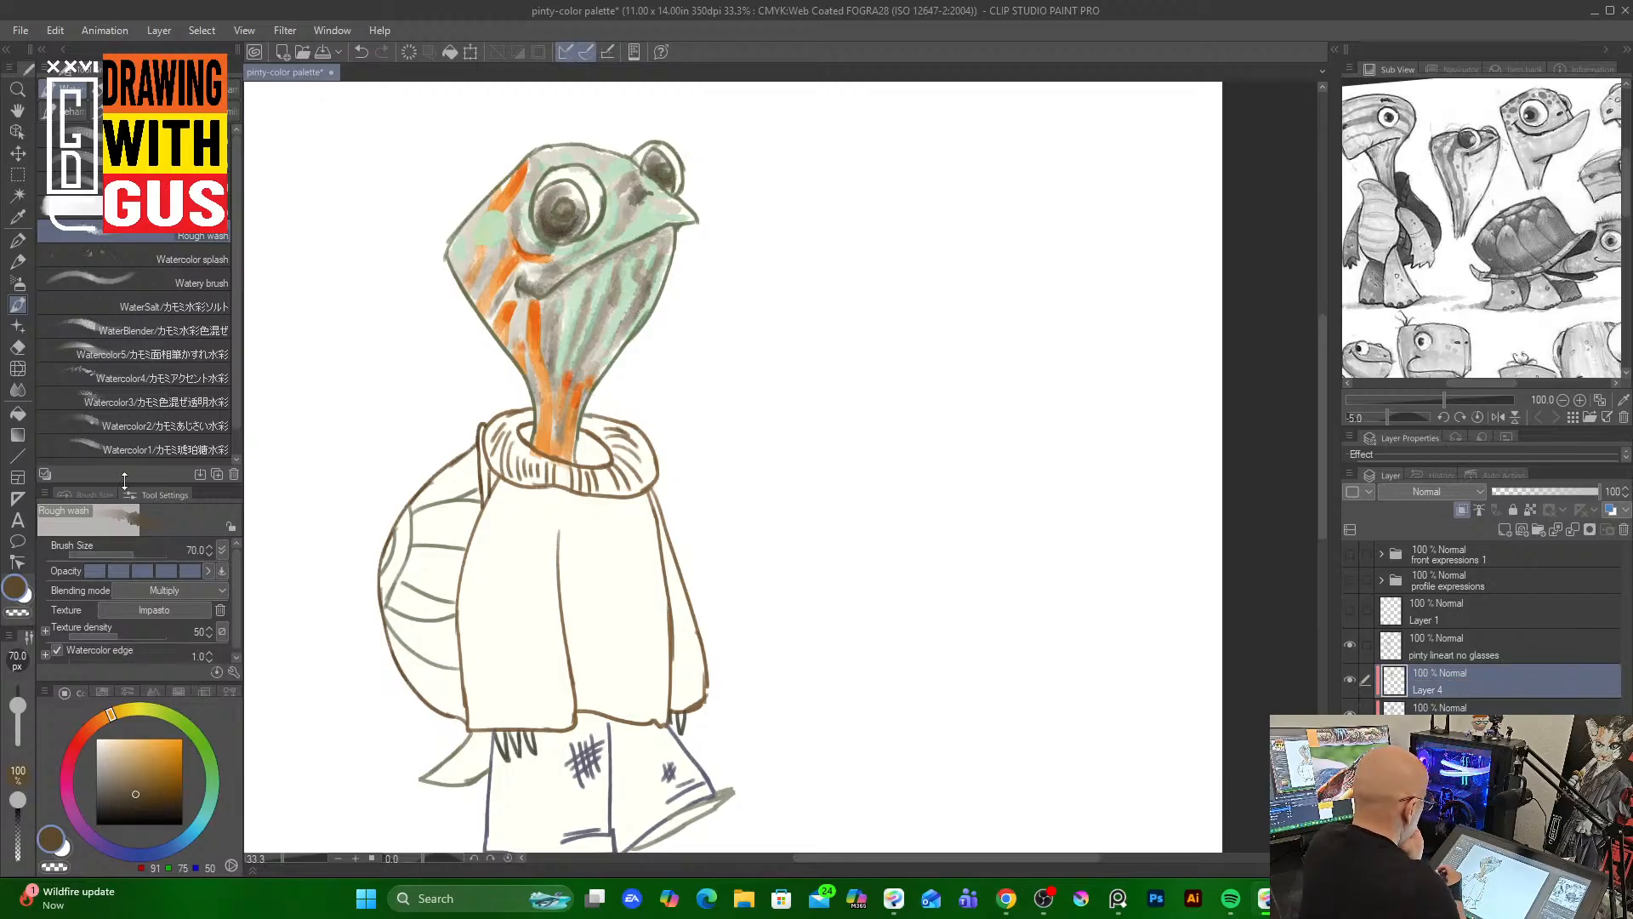
click(222, 282)
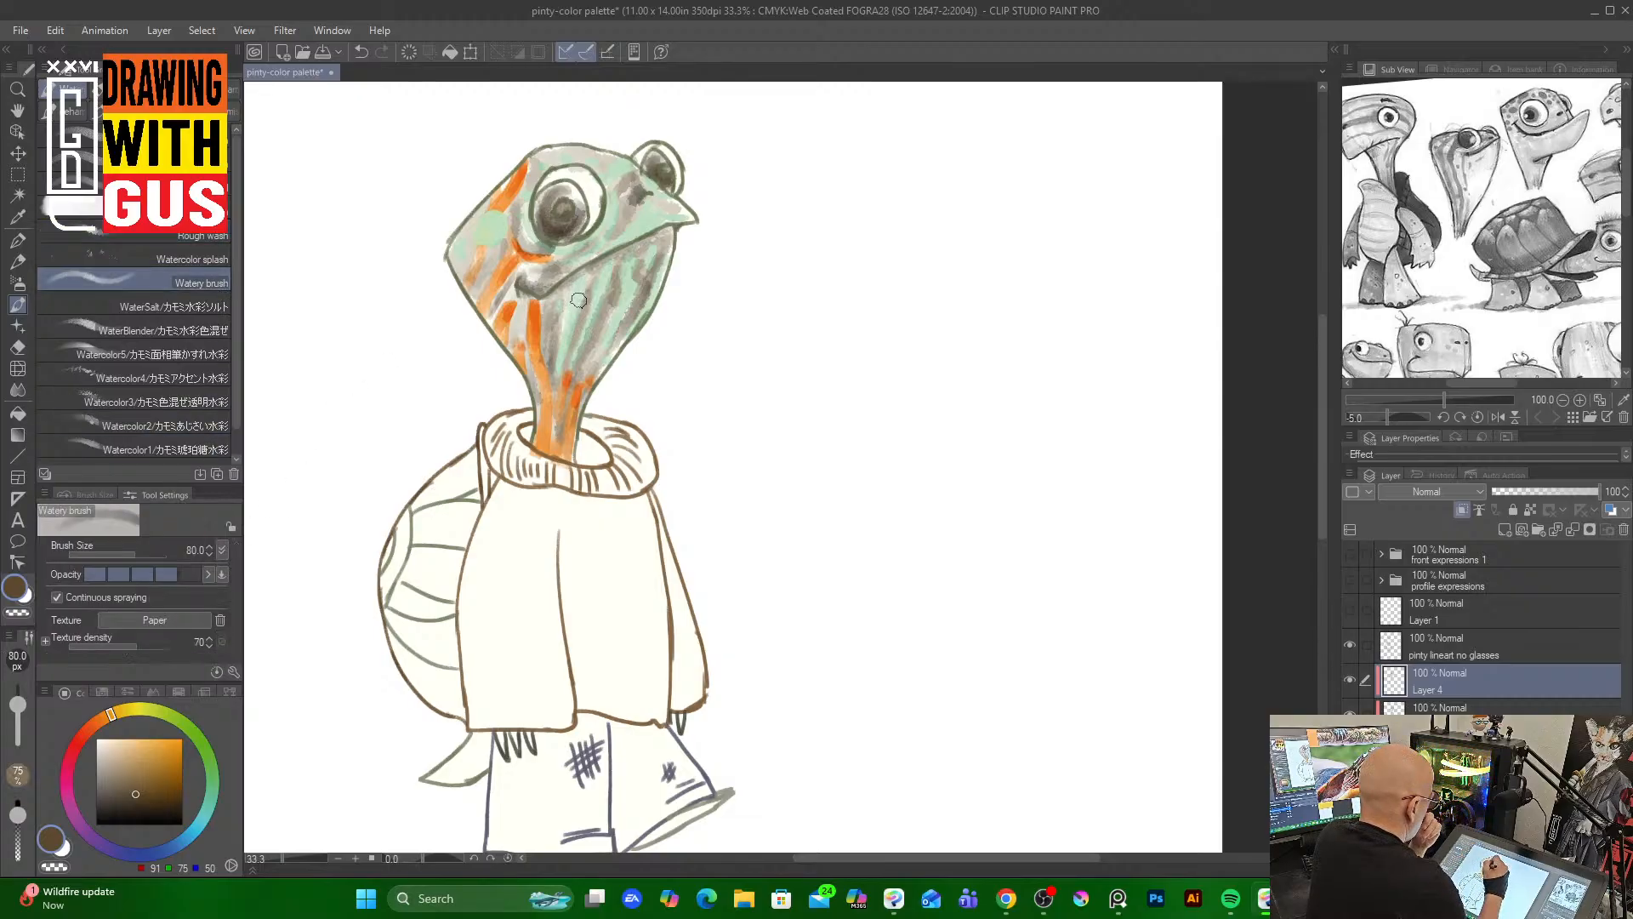
click(177, 331)
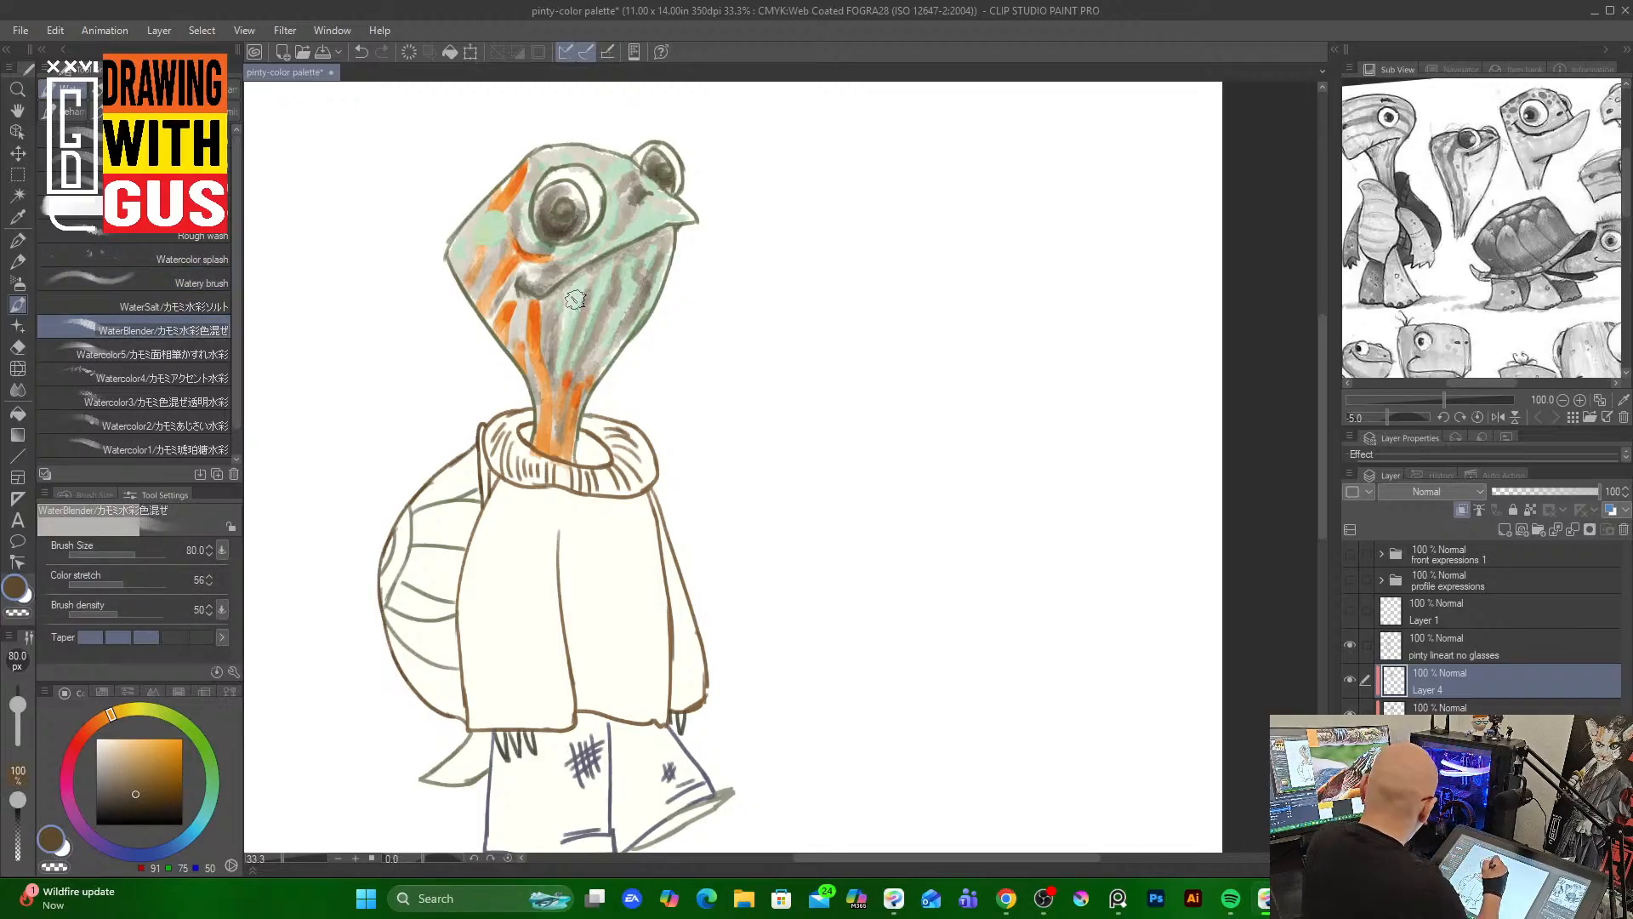
key(bracketleft)
key(bracketleft)
key(bracketleft)
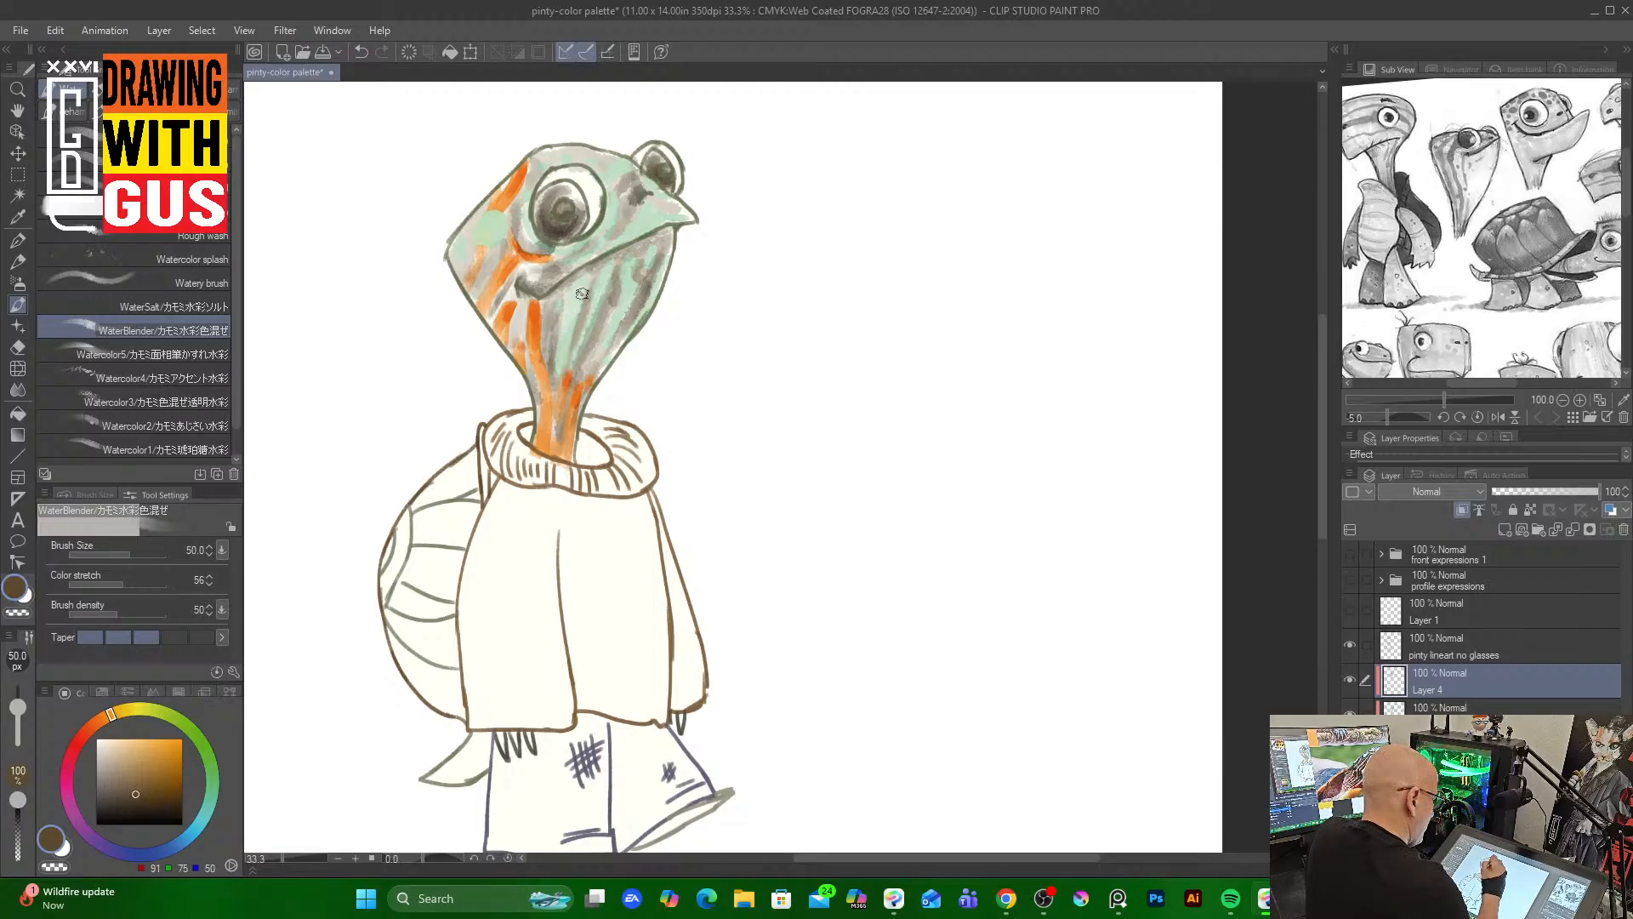
drag(574, 291, 555, 377)
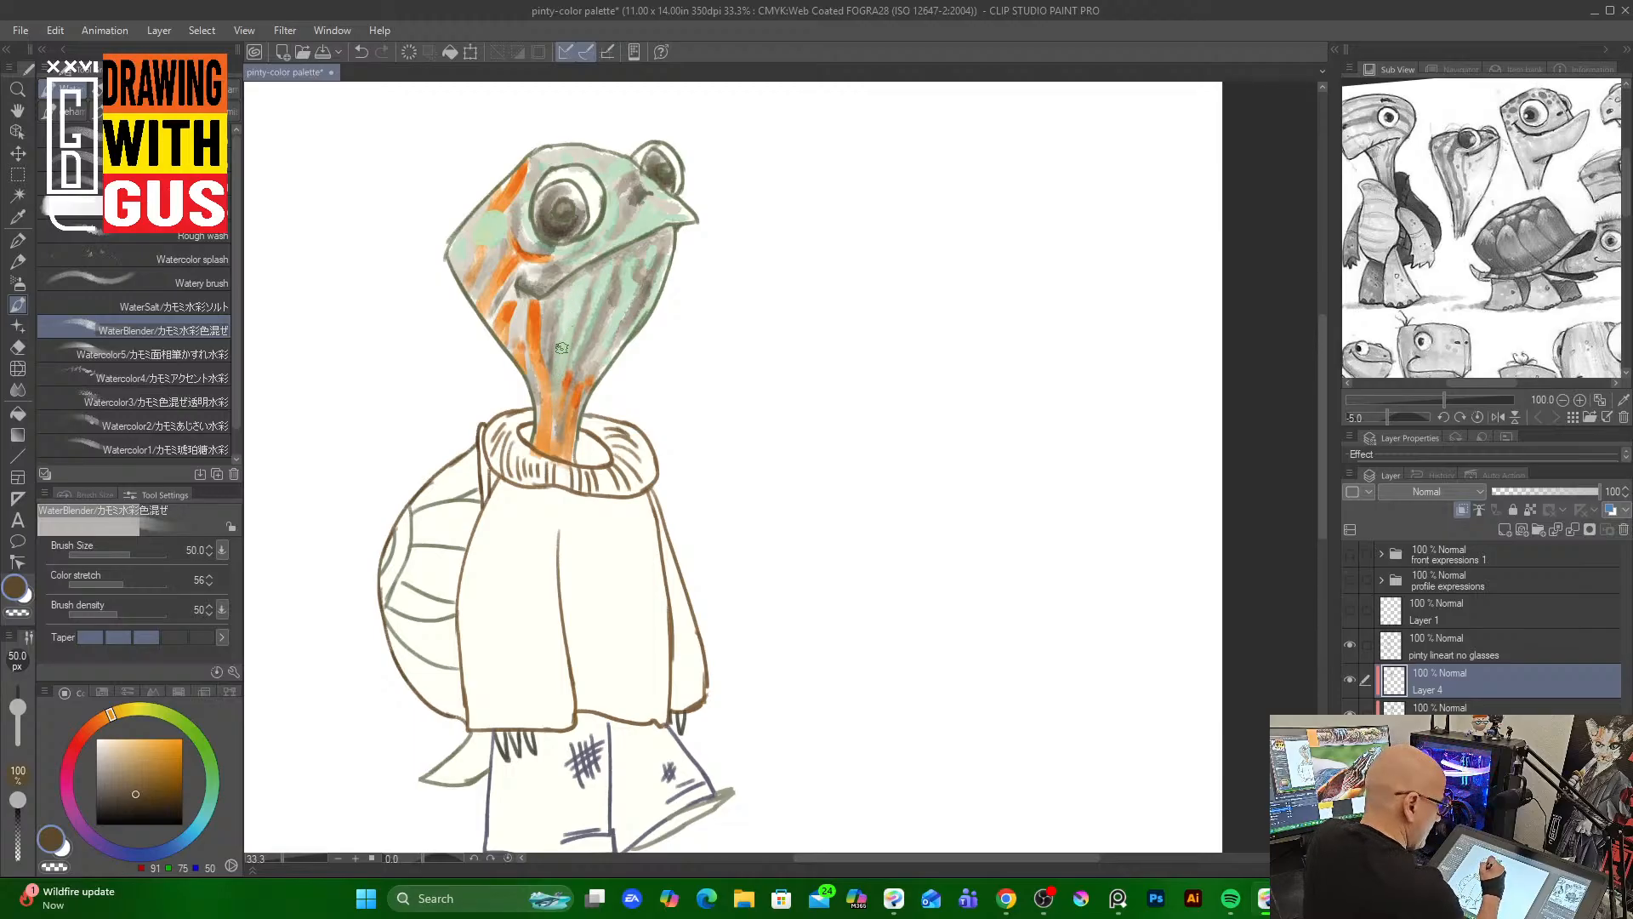
mouse_move(559, 311)
mouse_down()
mouse_move(553, 357)
mouse_move(560, 293)
mouse_move(554, 368)
mouse_move(541, 307)
mouse_move(543, 422)
mouse_move(525, 287)
mouse_move(497, 312)
mouse_move(519, 261)
mouse_move(547, 251)
mouse_move(527, 245)
mouse_move(568, 250)
mouse_move(523, 231)
mouse_move(560, 258)
mouse_move(537, 277)
mouse_move(619, 219)
mouse_up()
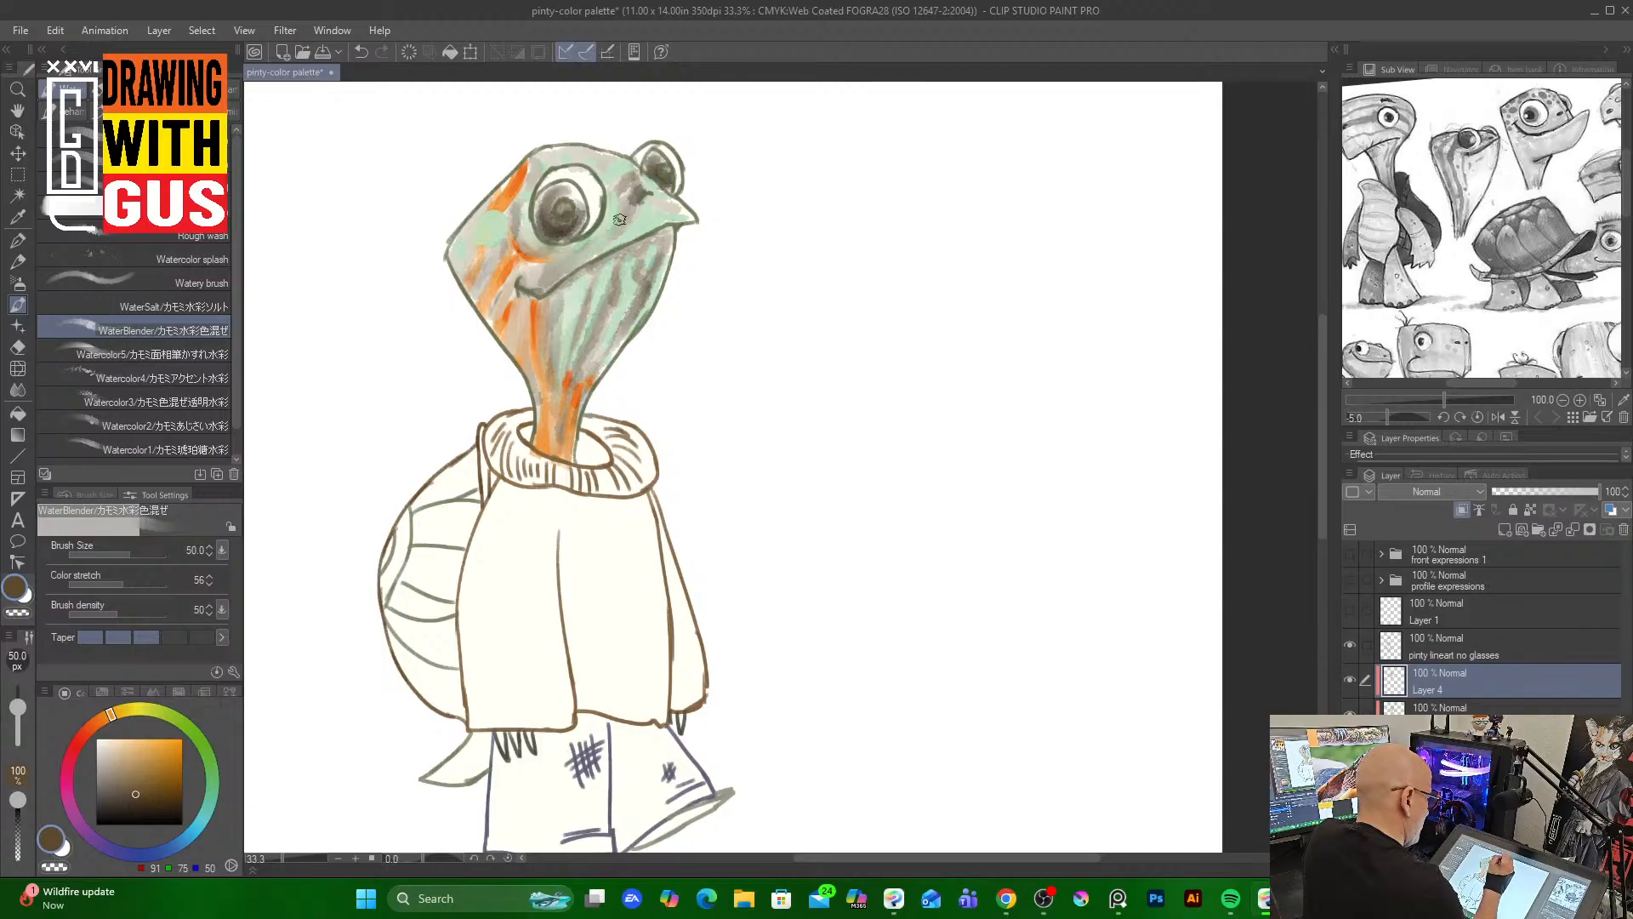
drag(514, 266, 500, 250)
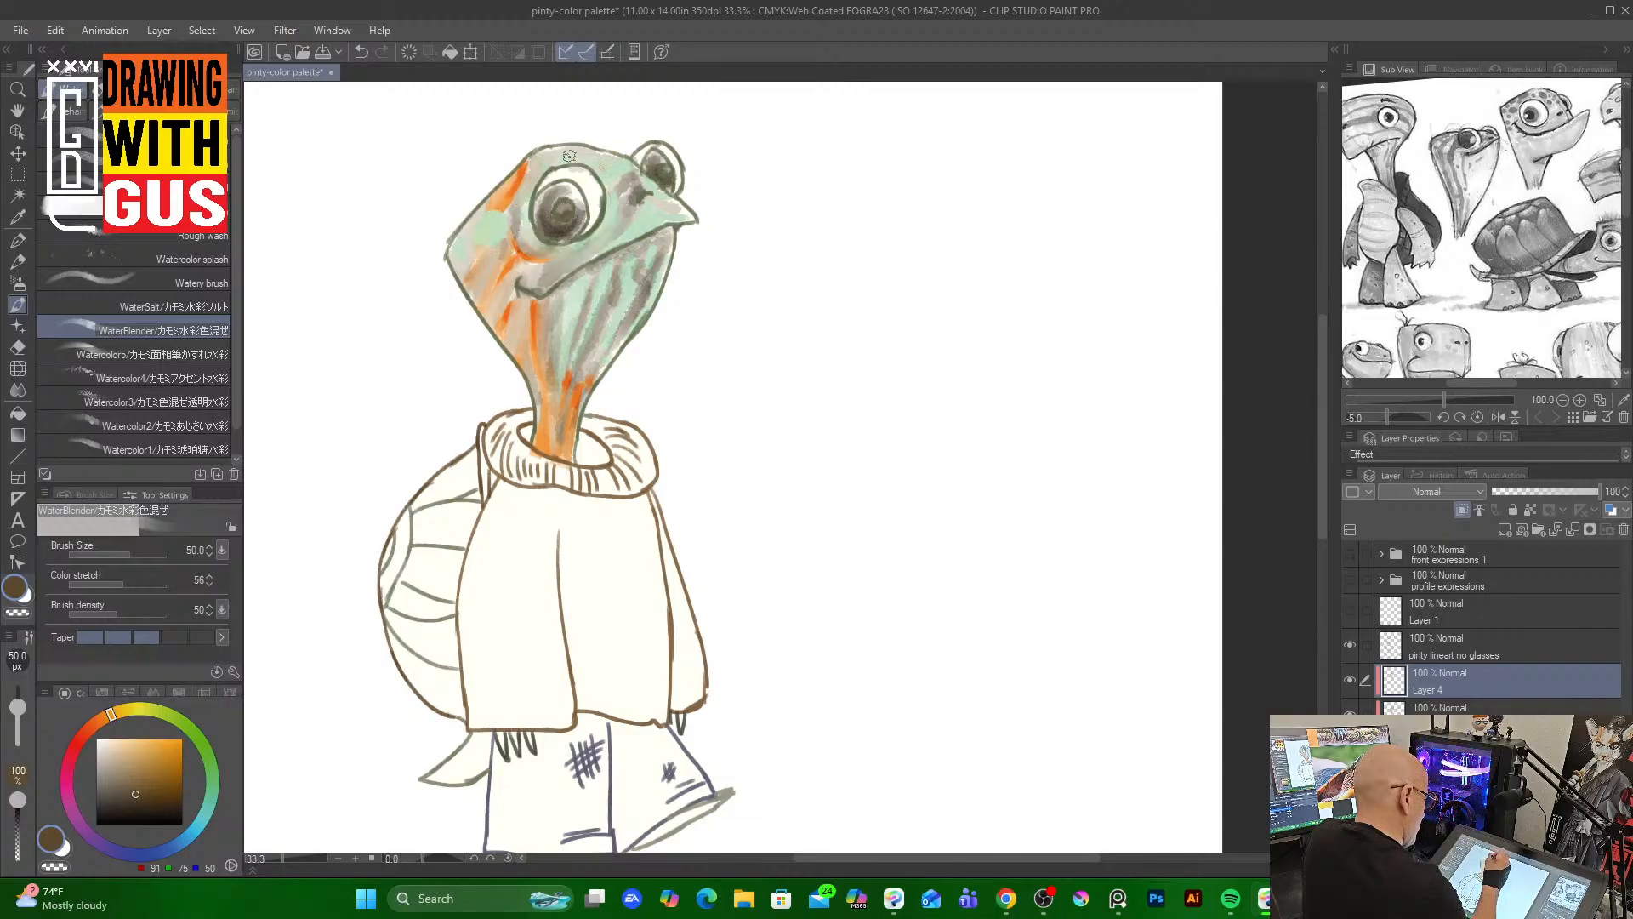
mouse_move(618, 190)
mouse_down()
mouse_move(638, 187)
mouse_move(635, 211)
mouse_move(653, 153)
mouse_move(672, 170)
mouse_up()
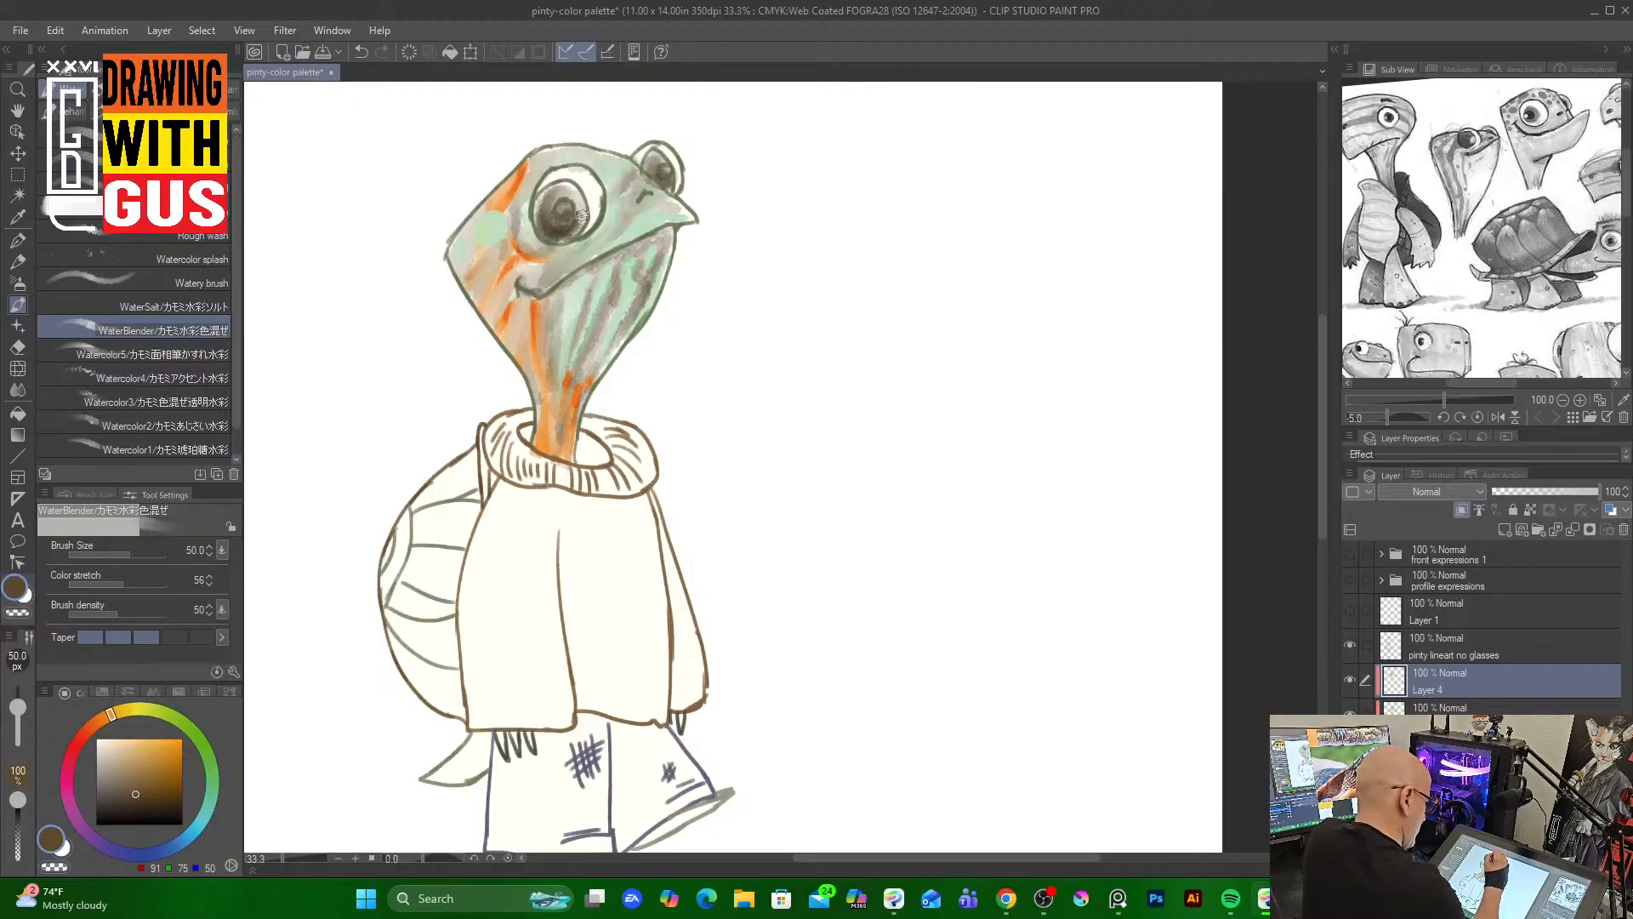
mouse_move(582, 215)
mouse_down()
mouse_move(557, 187)
mouse_move(564, 234)
mouse_up()
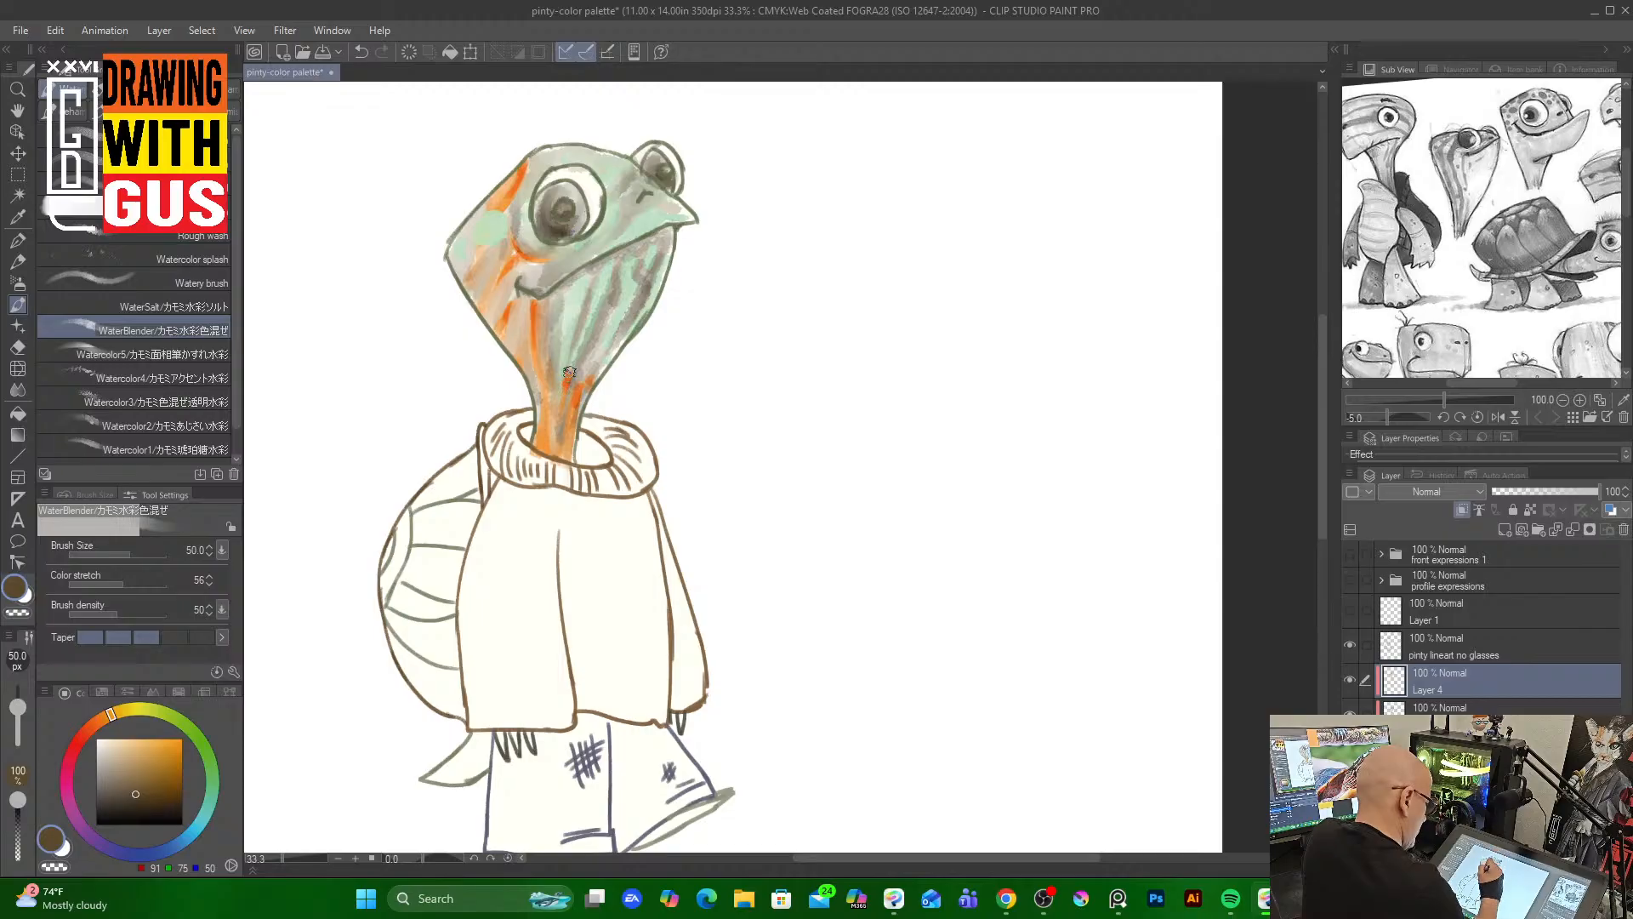
mouse_move(570, 371)
mouse_down()
mouse_move(565, 463)
mouse_move(587, 392)
mouse_up()
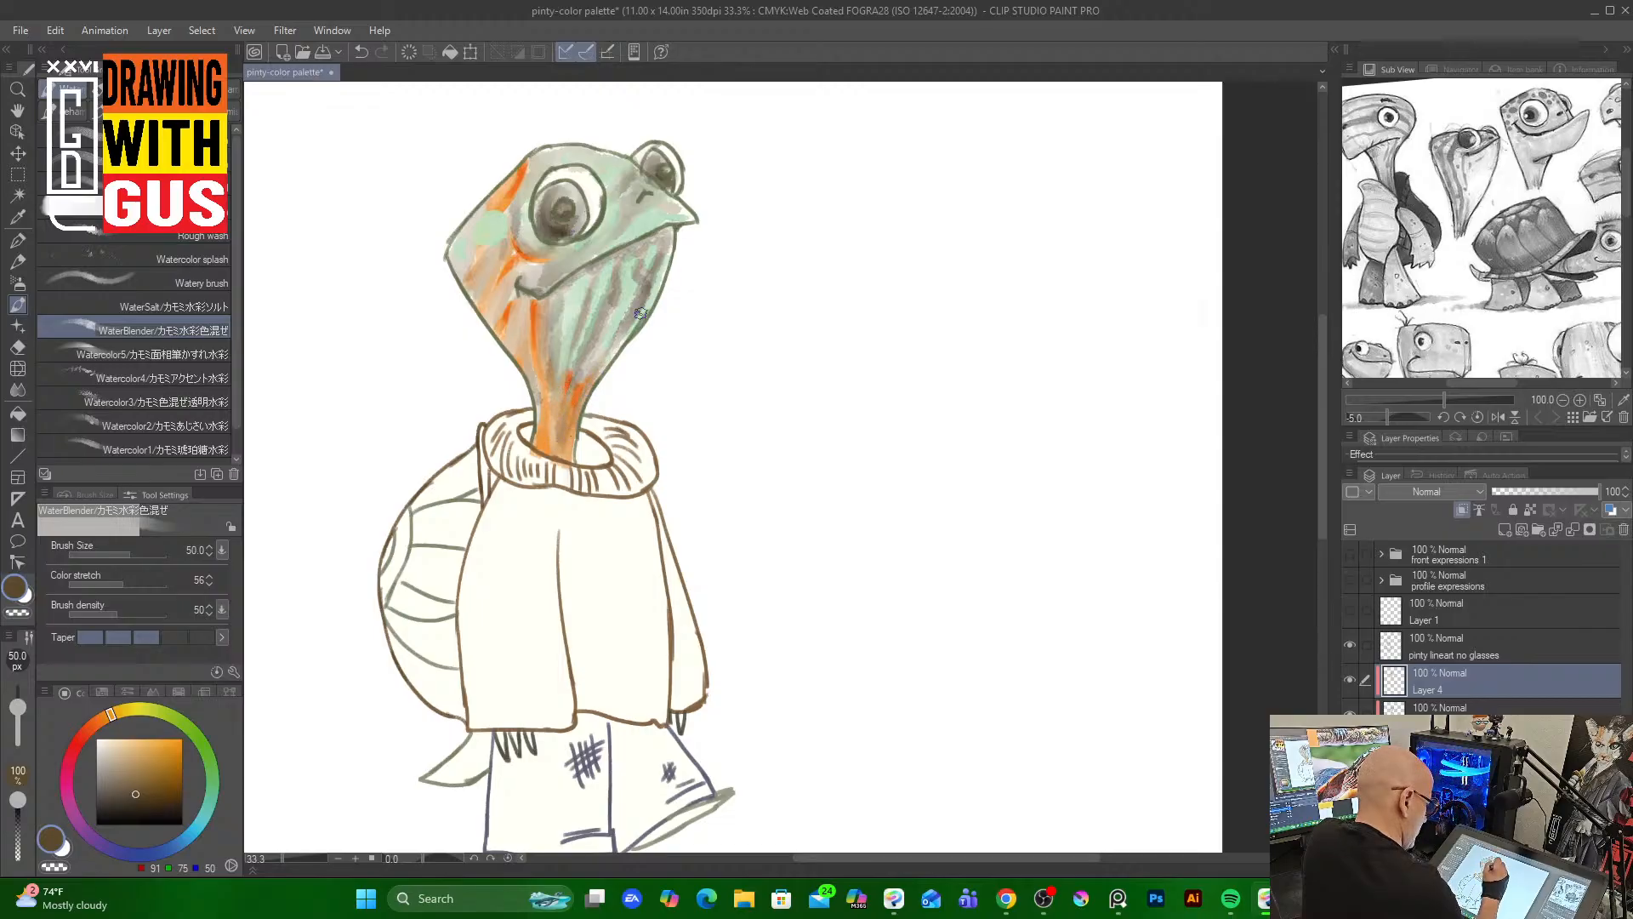
mouse_move(640, 314)
mouse_down()
mouse_move(640, 300)
mouse_move(596, 352)
mouse_up()
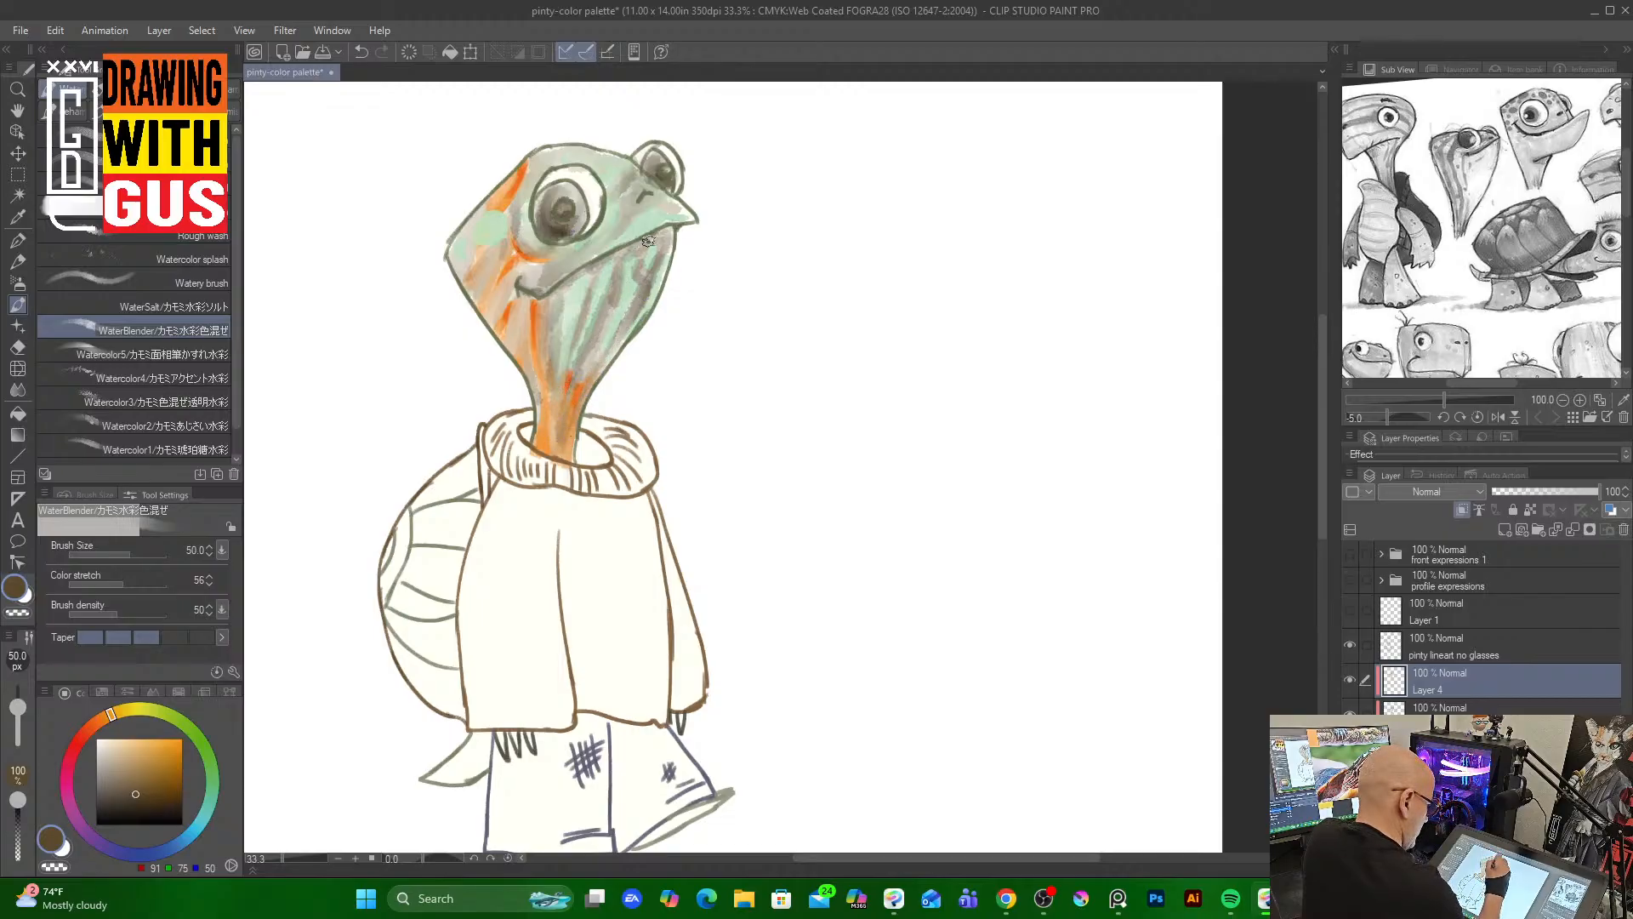
click(1497, 707)
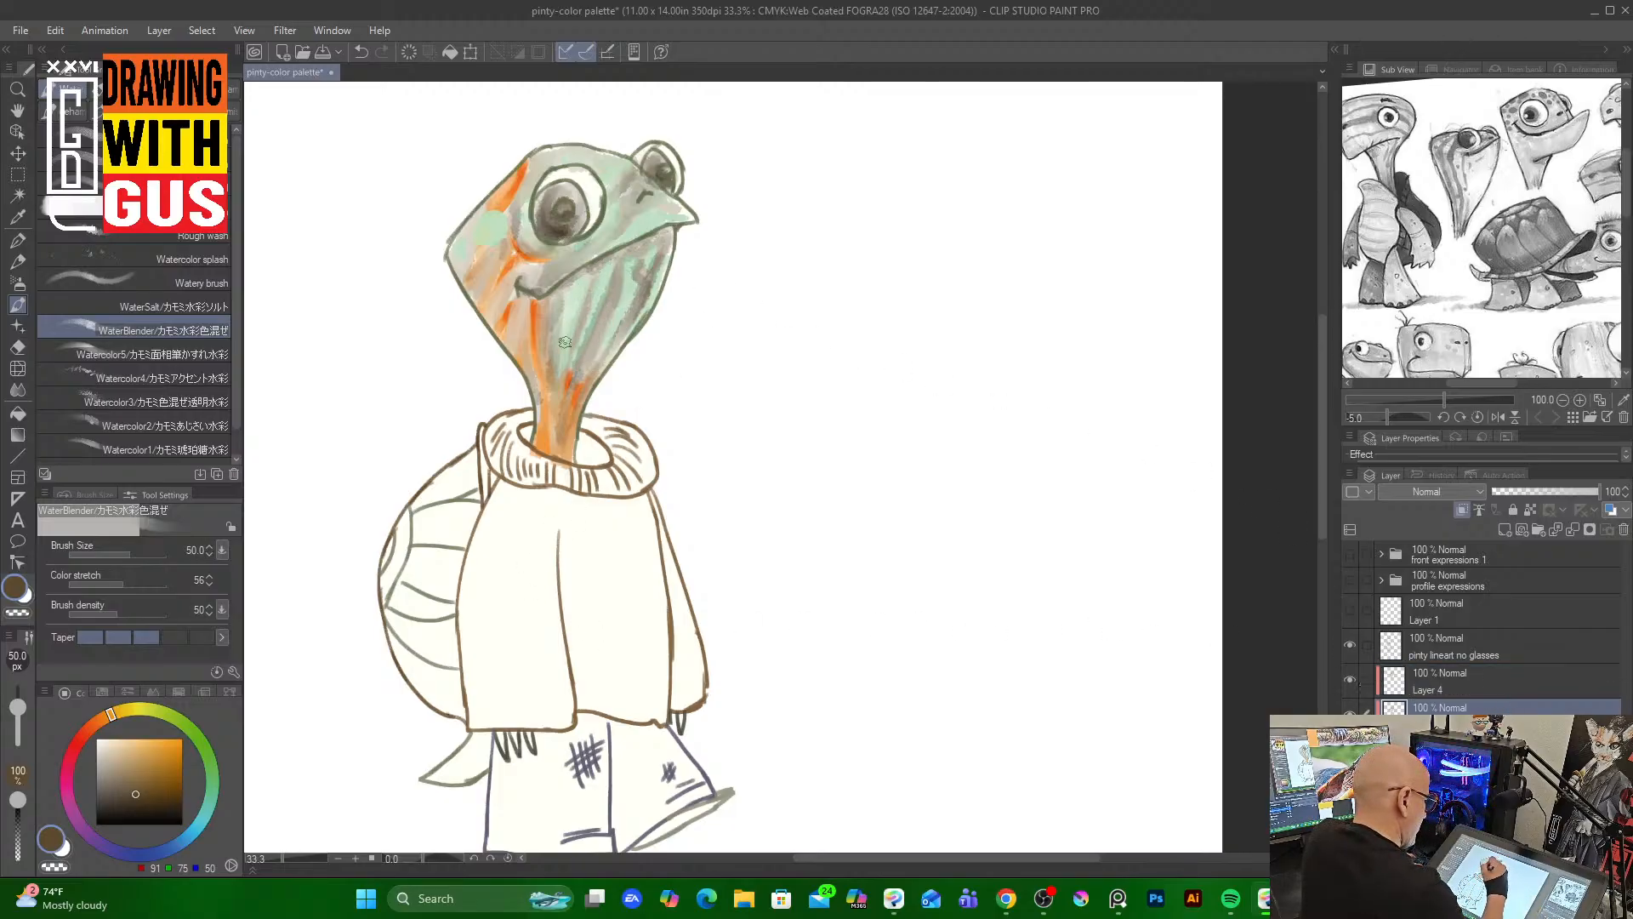
drag(557, 355, 565, 286)
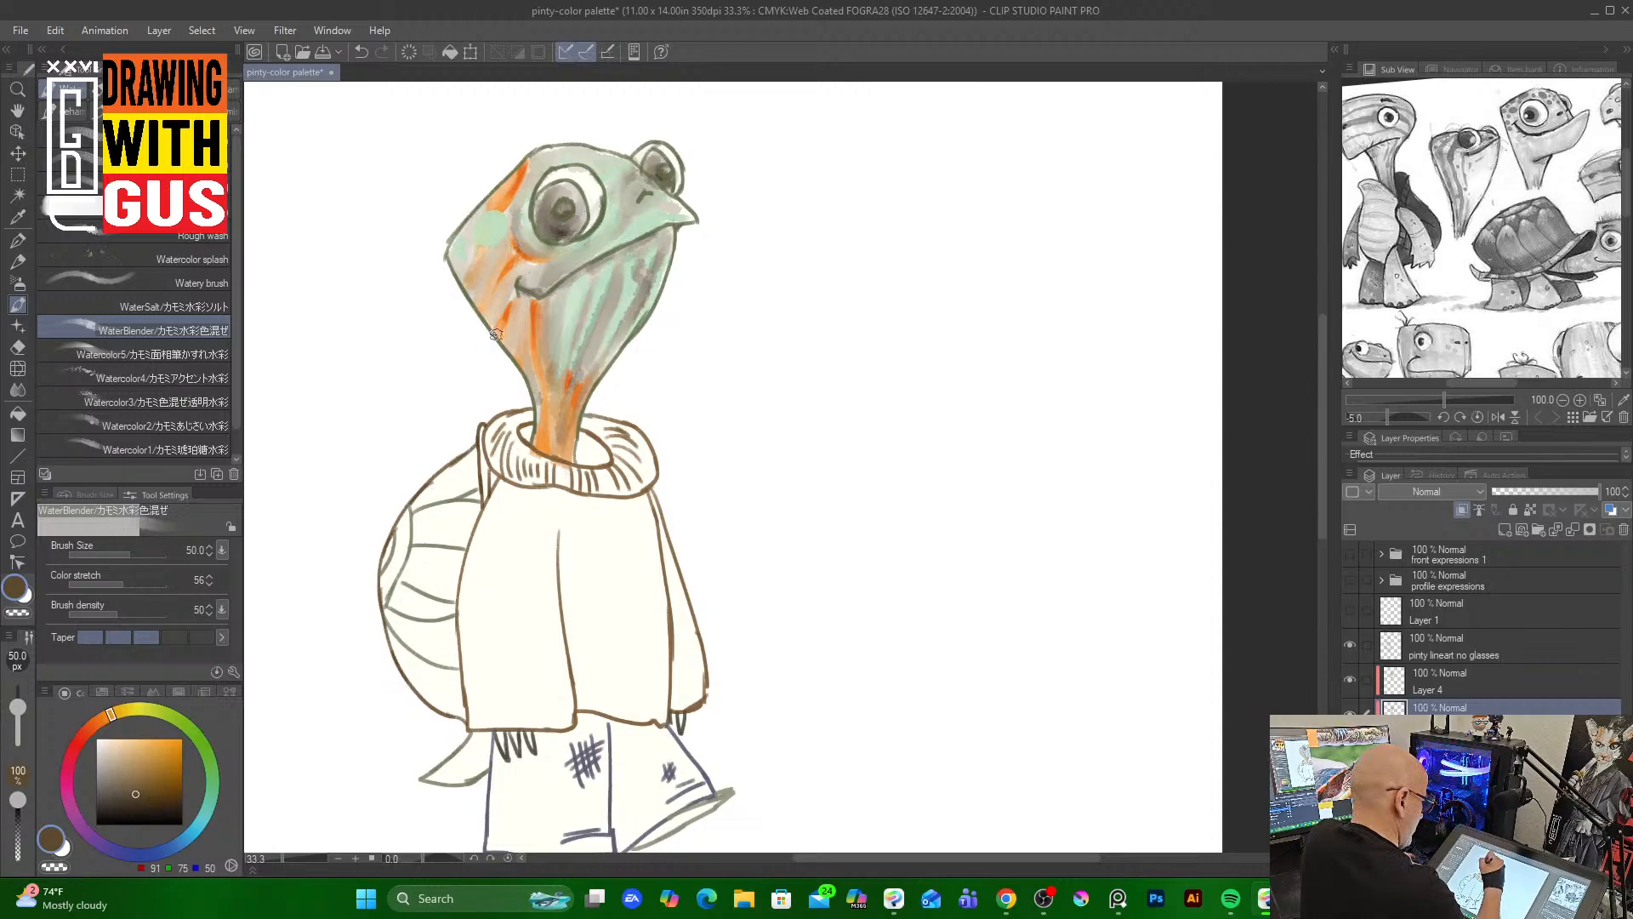
drag(535, 323, 566, 446)
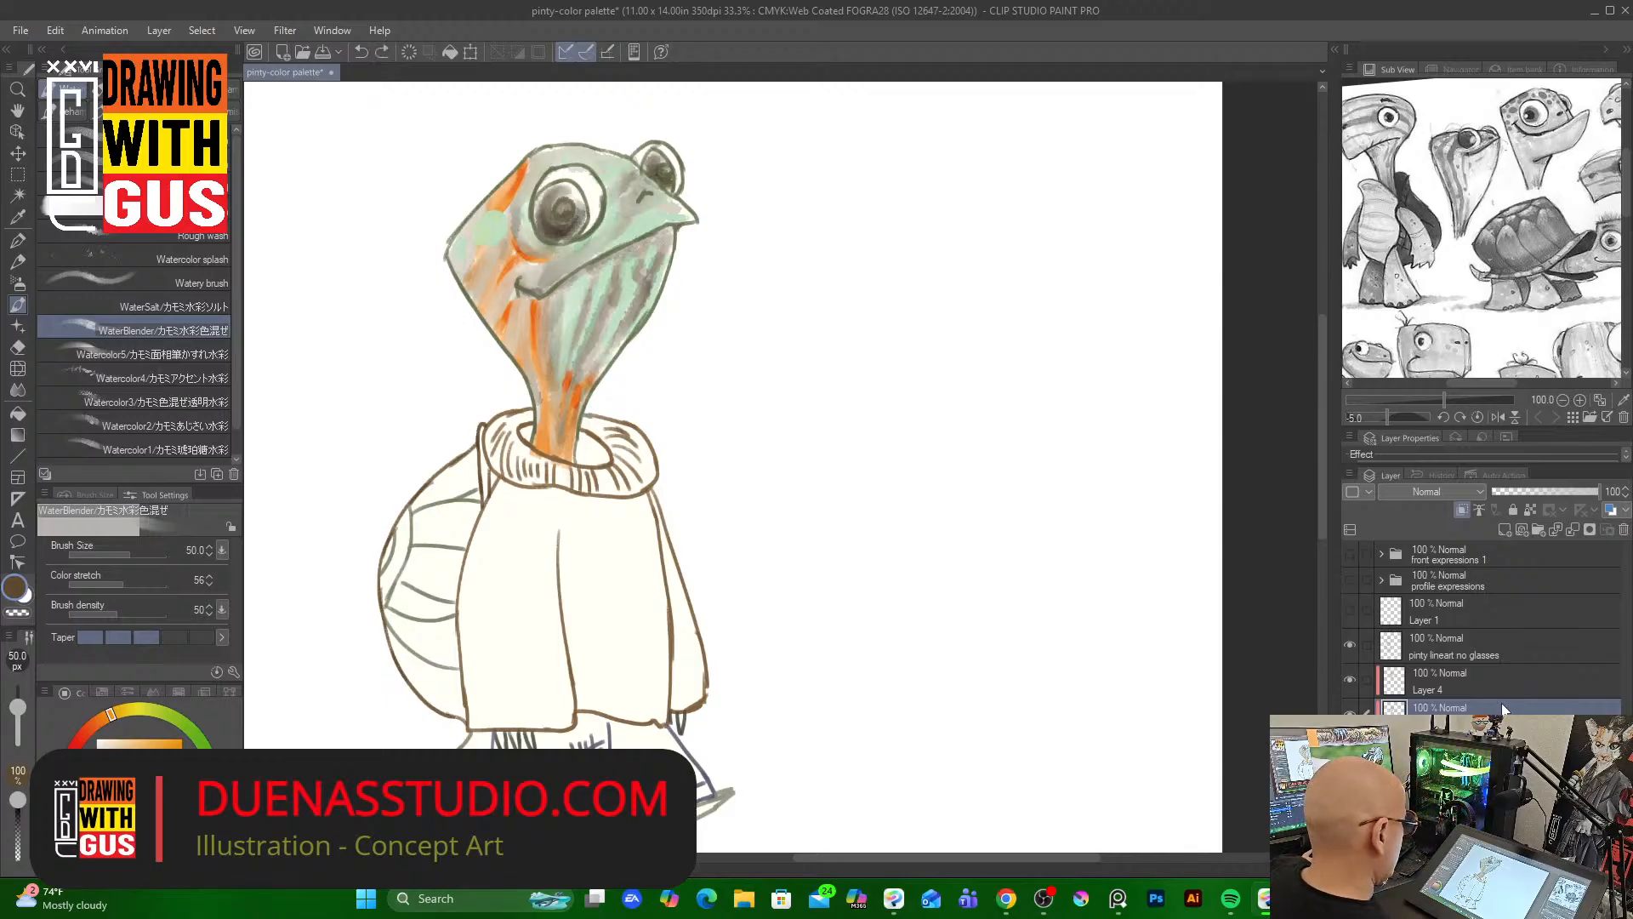
Undo the brown wash and blending strokes
key(ctrl+z)
key(ctrl+z)
key(ctrl+z)
key(ctrl+z)
key(ctrl+z)
key(ctrl+z)
key(ctrl+z)
key(ctrl+z)
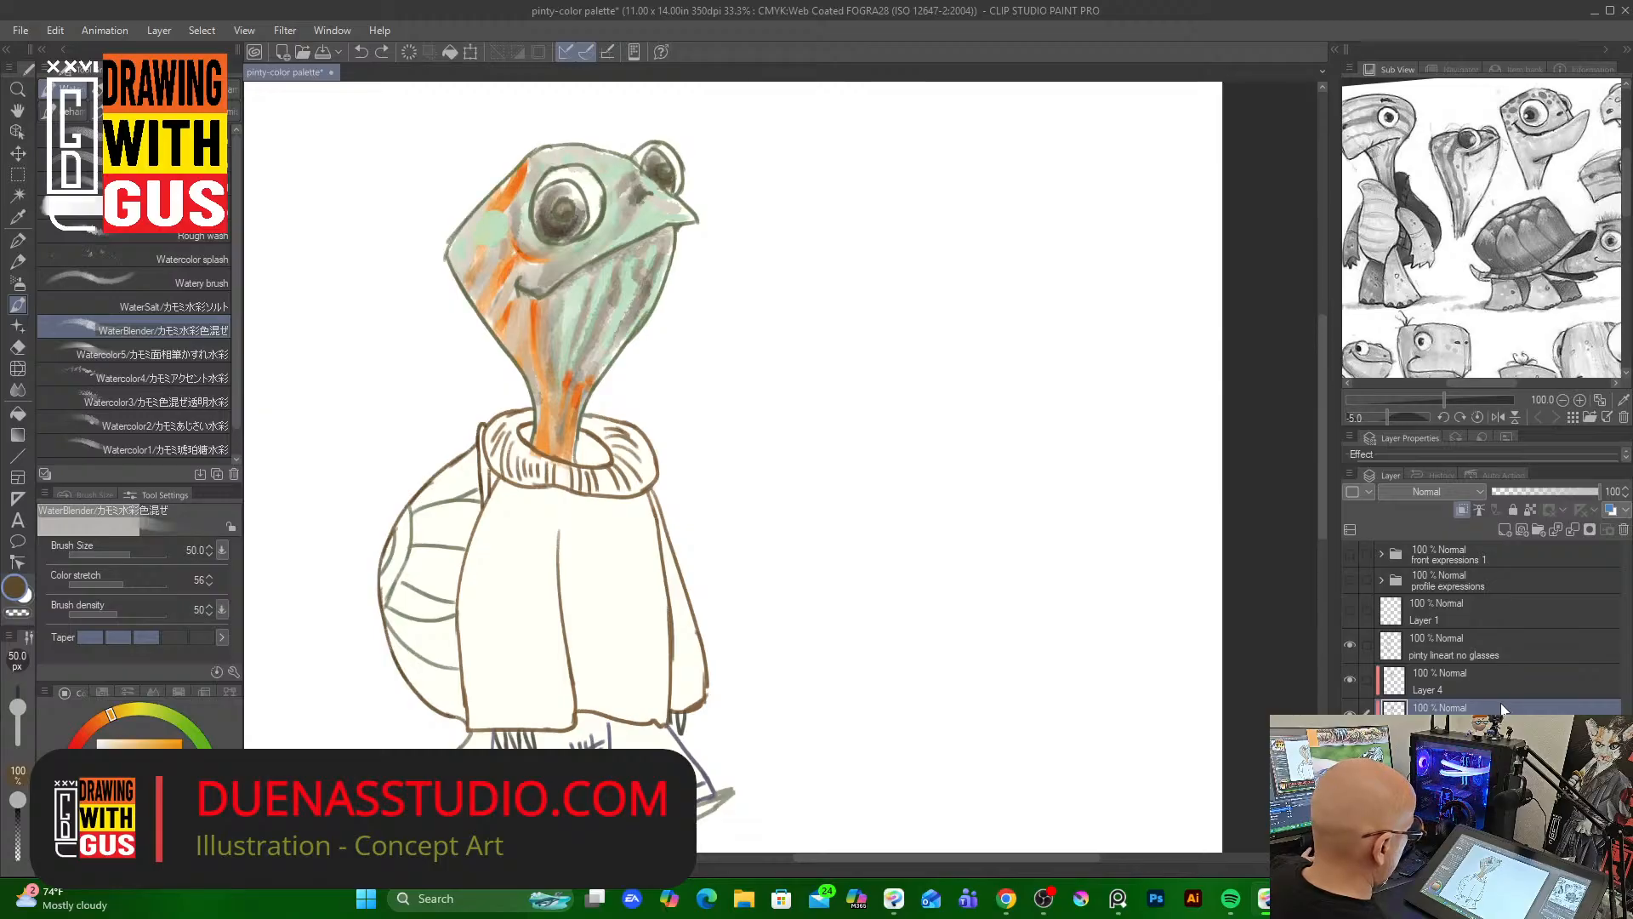
key(ctrl+z)
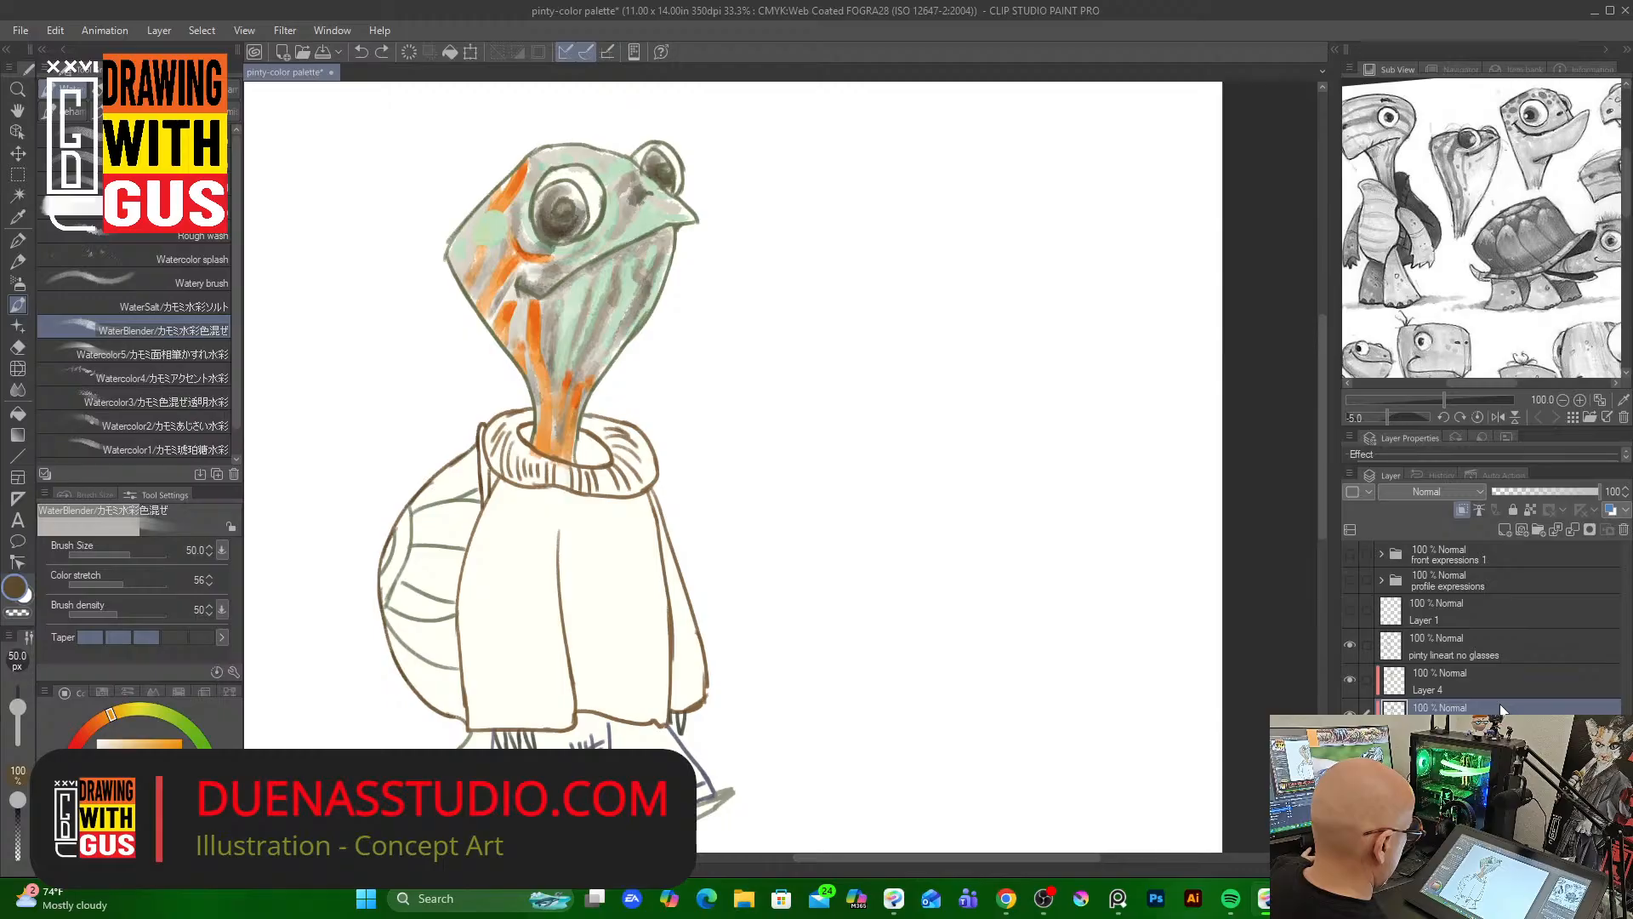
key(ctrl+z)
key(ctrl+z)
key(ctrl+z)
key(ctrl+z)
key(ctrl+z)
key(ctrl+z)
key(ctrl+z)
key(ctrl+z)
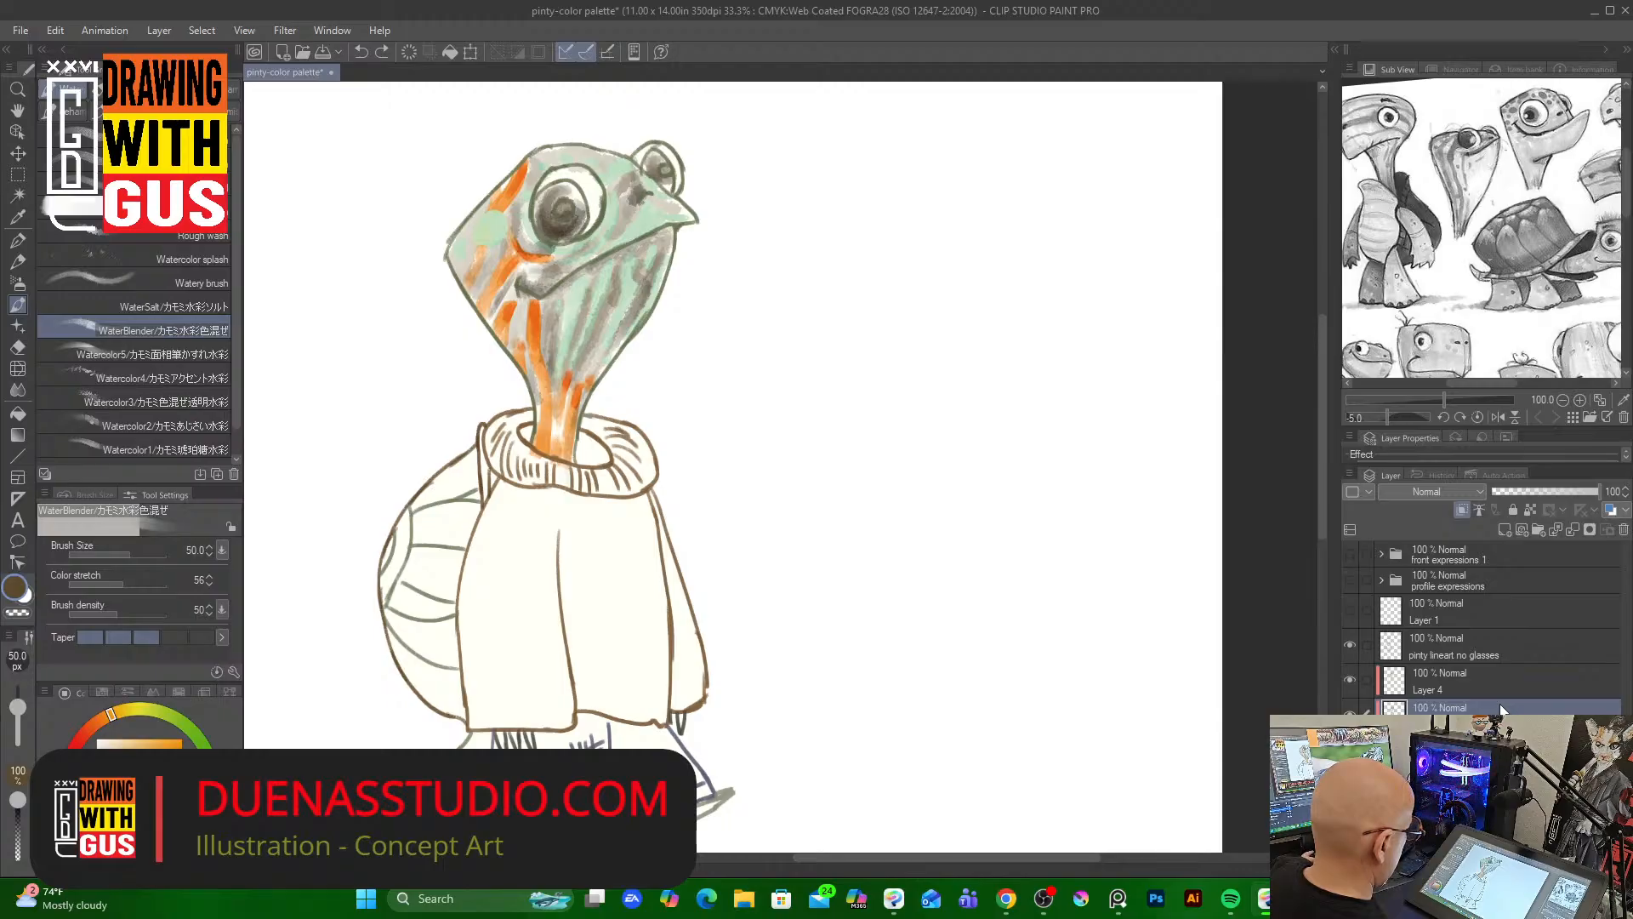
key(ctrl+z)
key(ctrl+z)
key(ctrl+z)
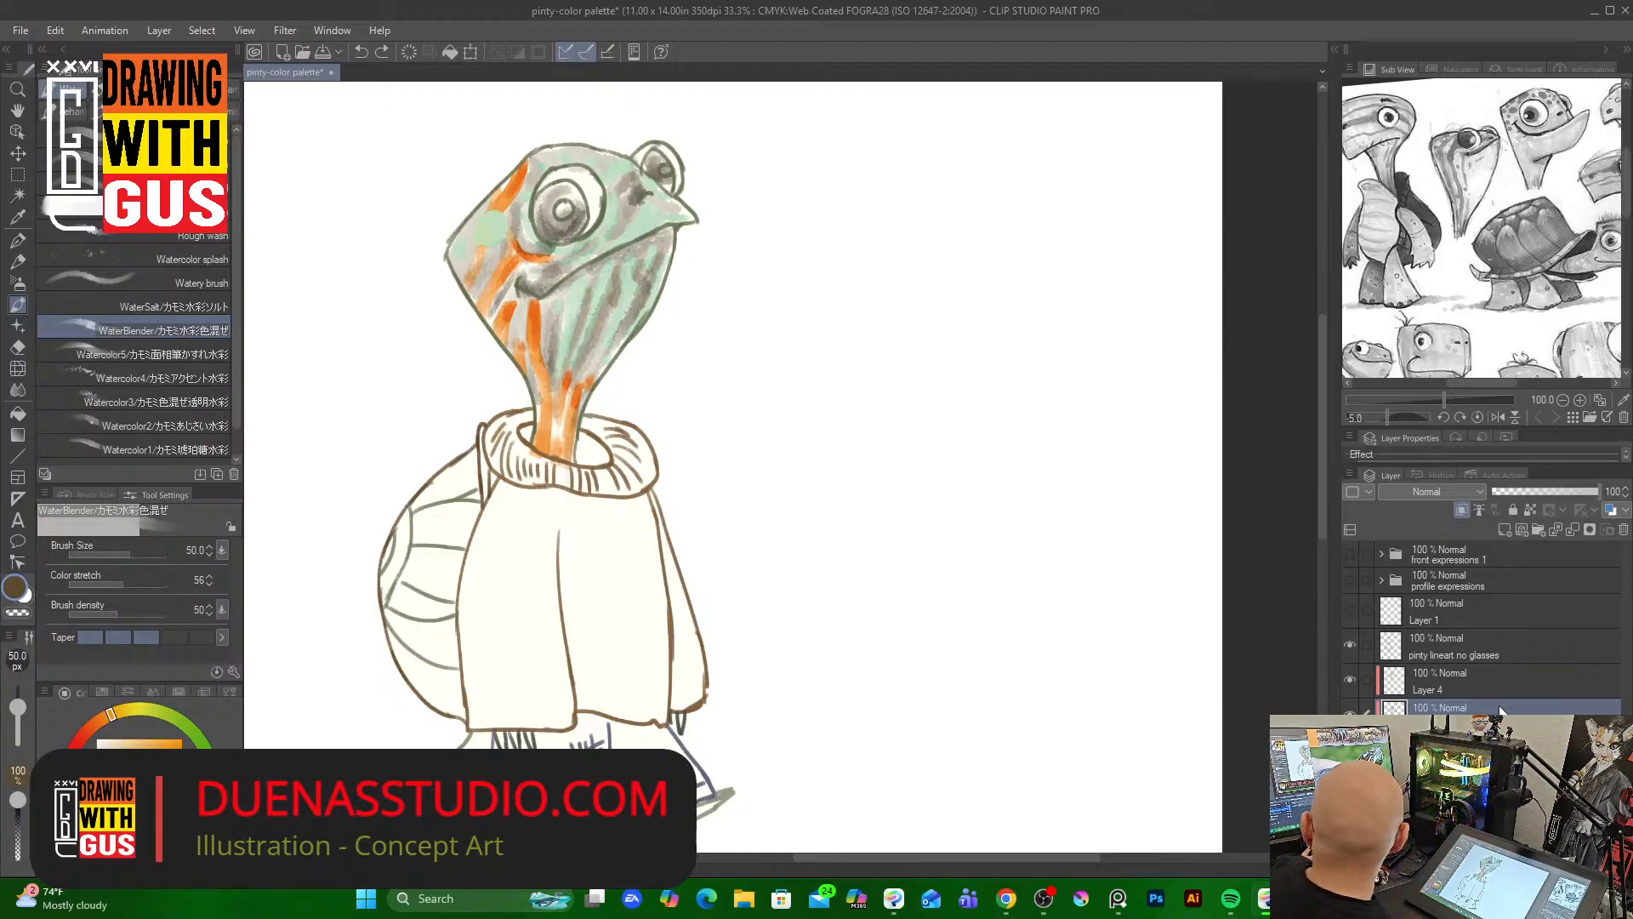
key(ctrl+z)
key(ctrl+z)
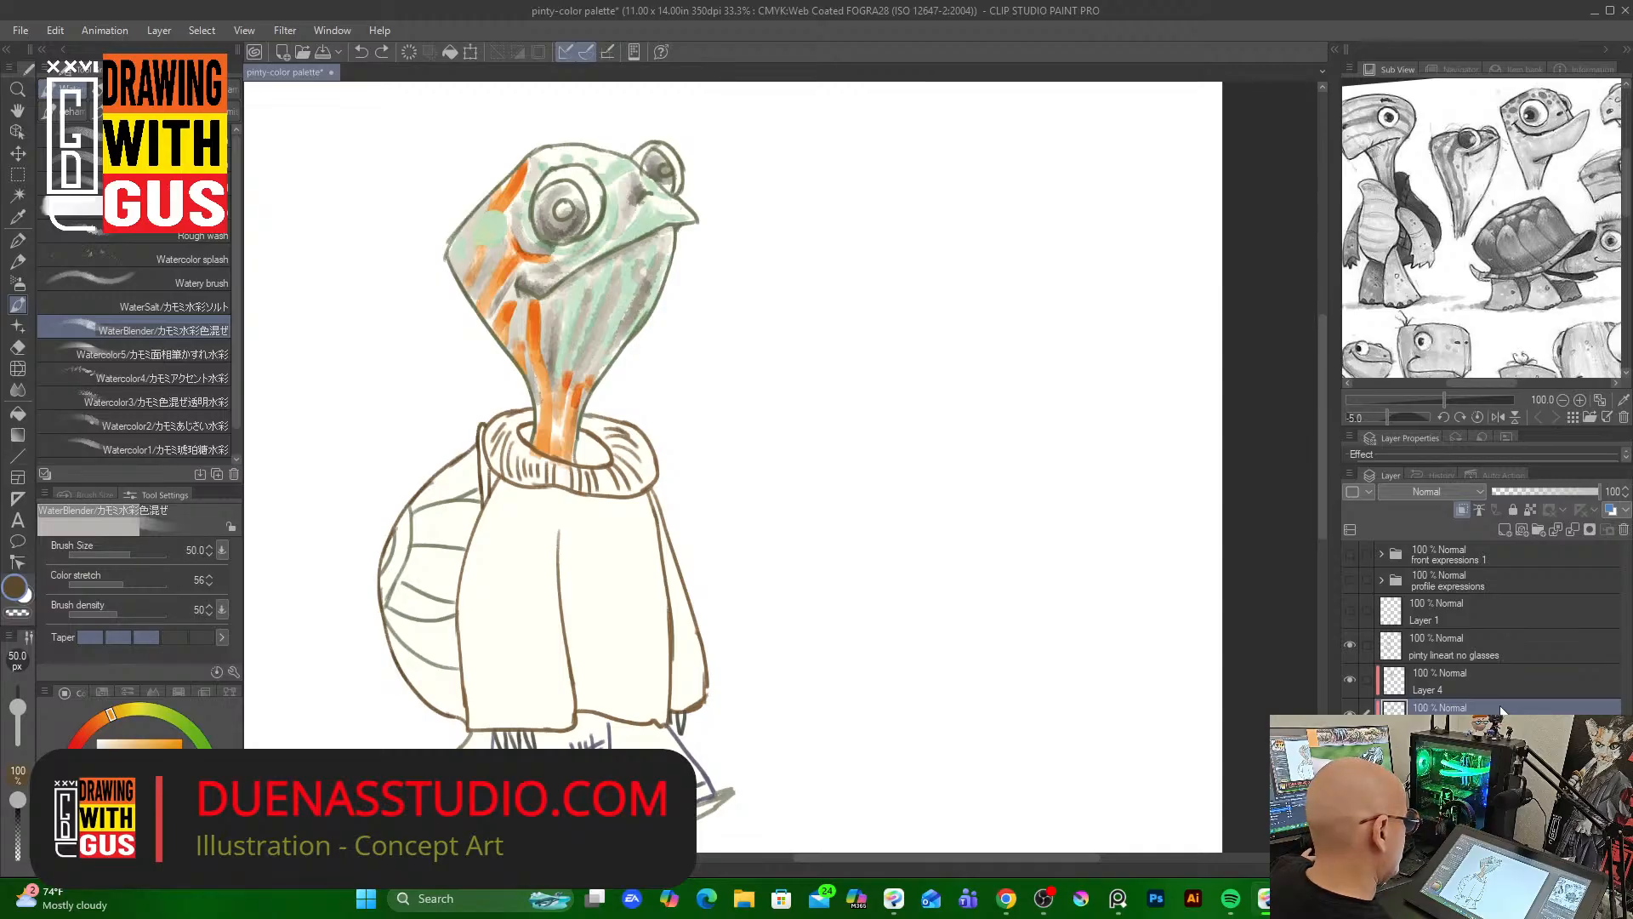
key(ctrl+z)
key(ctrl+z)
key(ctrl+z)
key(ctrl+z)
key(ctrl+z)
key(ctrl+z)
key(ctrl+z)
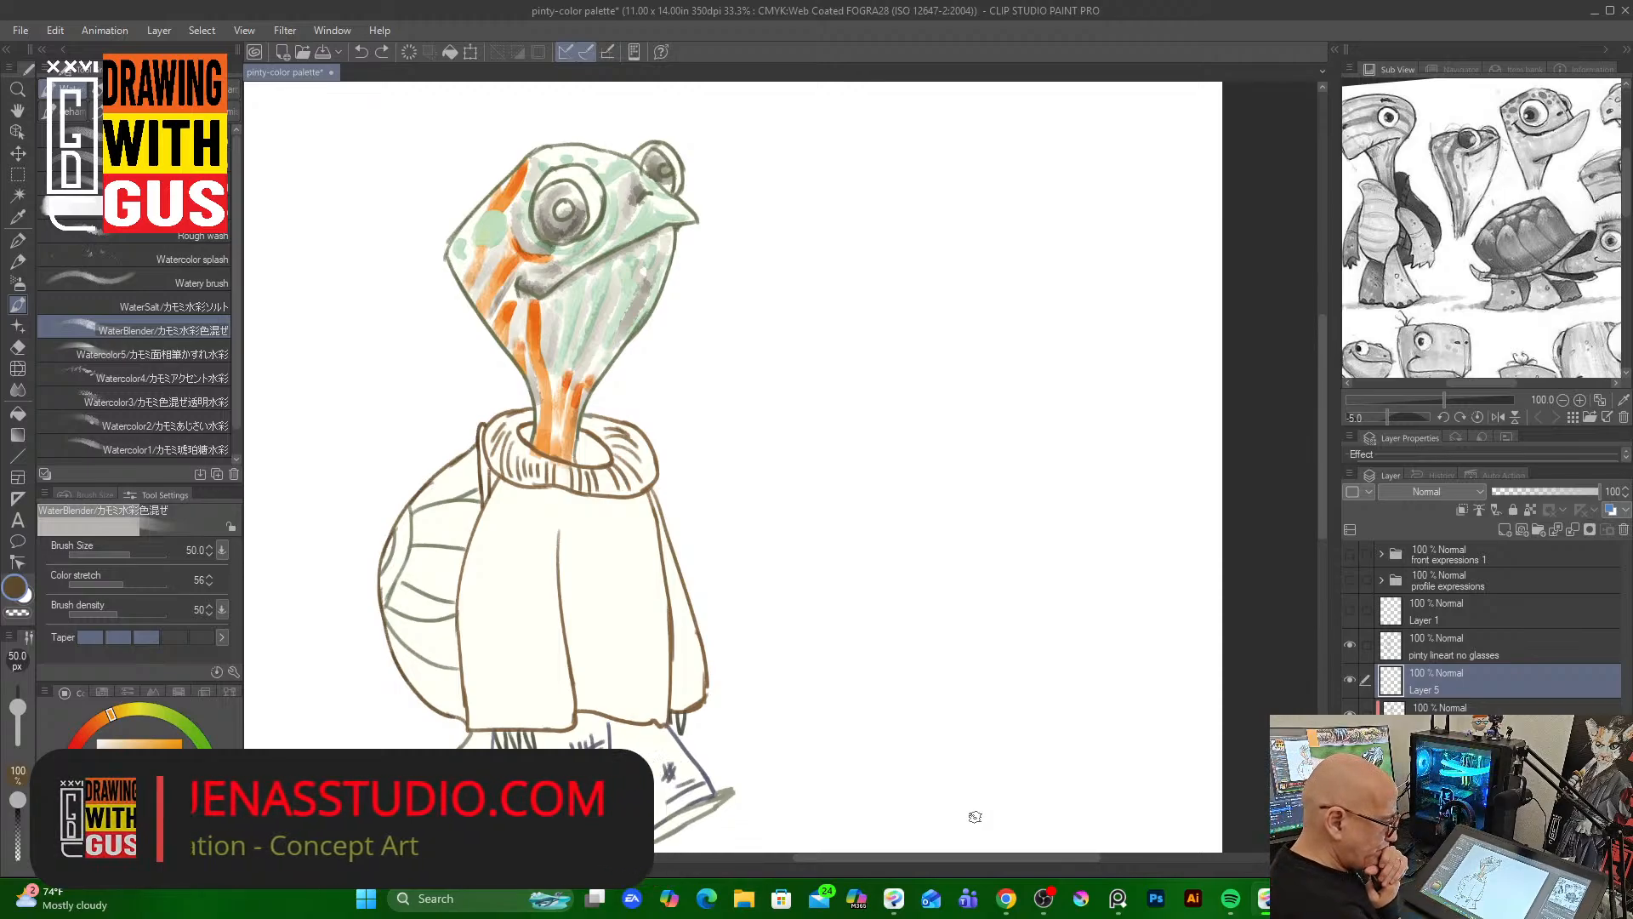
Clip the new Layer 5 to the color layer below
click(1461, 507)
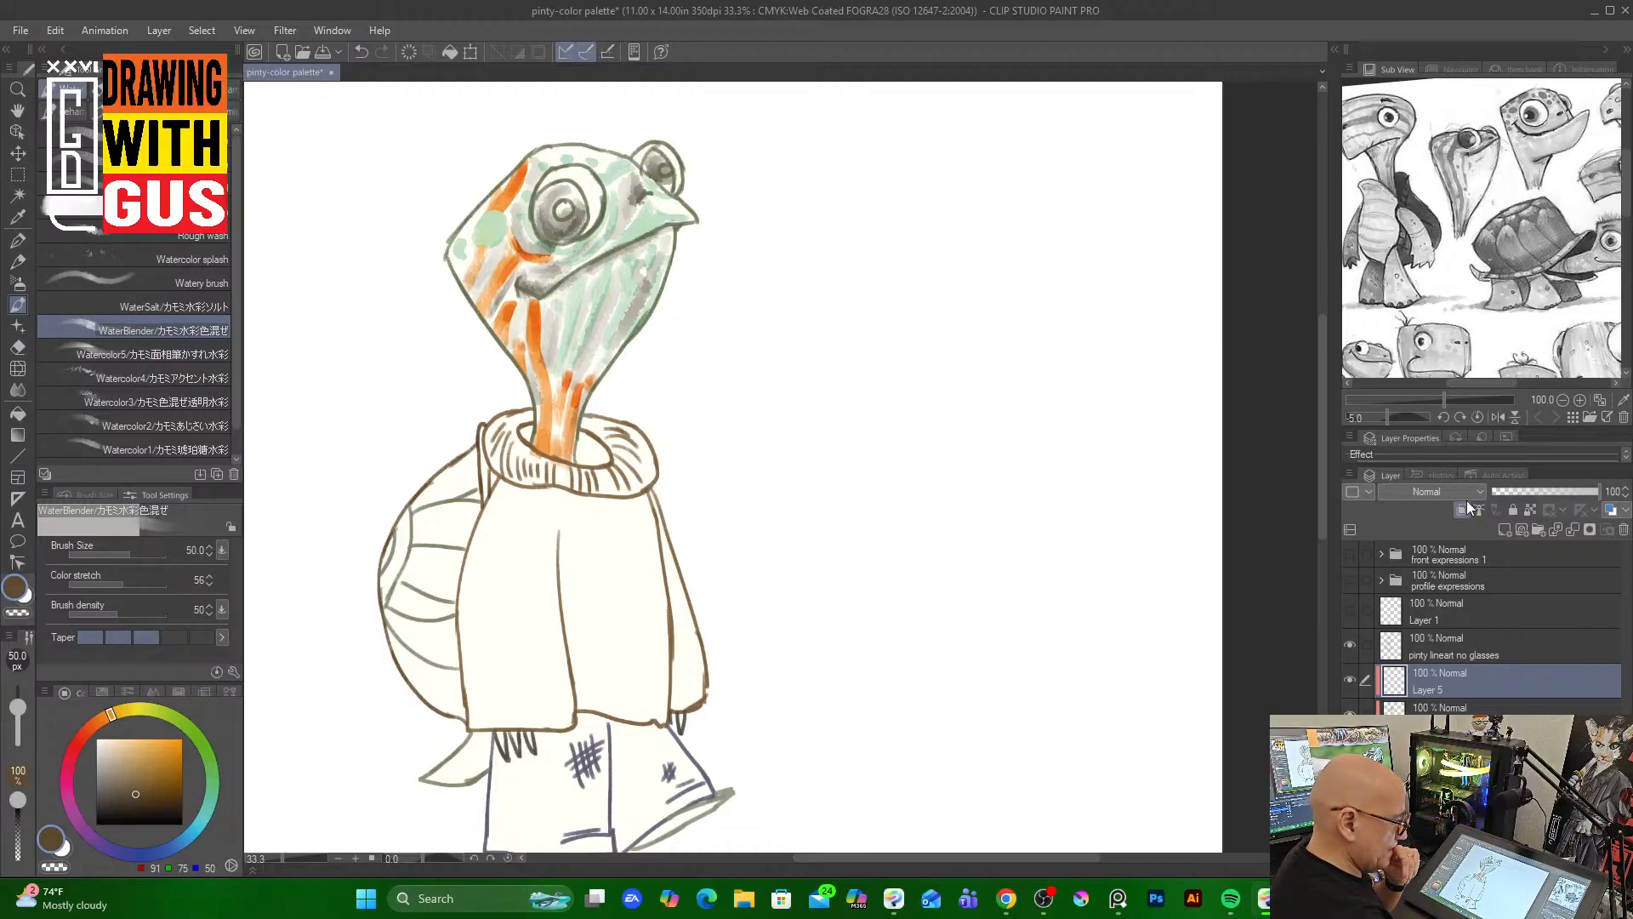
click(1353, 677)
click(1354, 677)
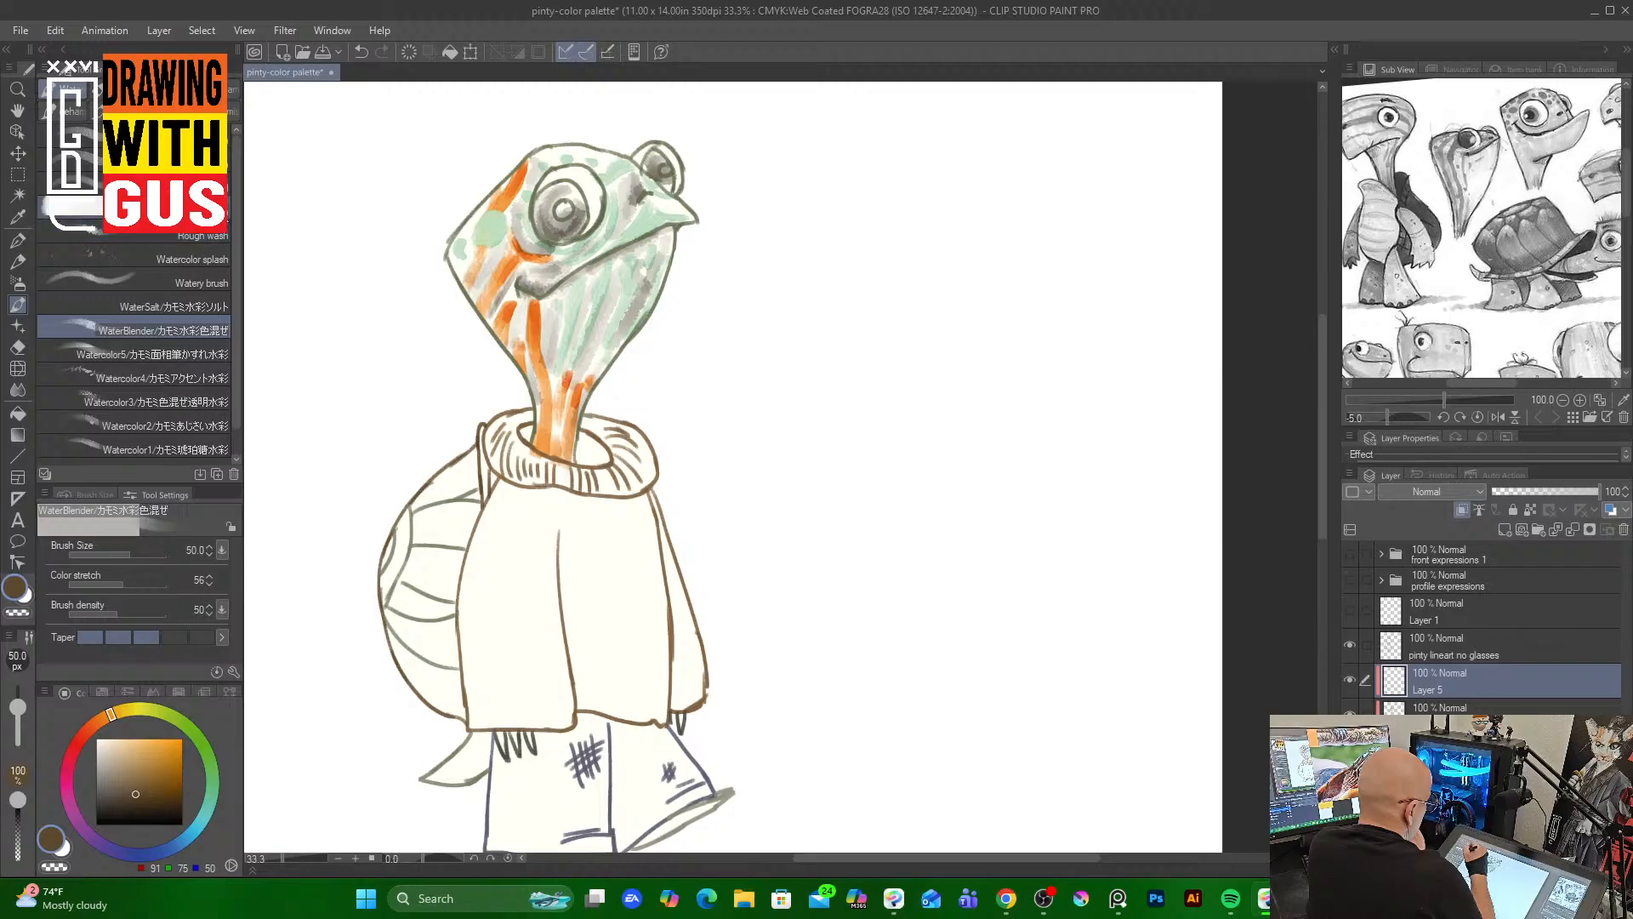
Paint an ochre Rough wash stroke across the head and enlarge the brush to size 150
click(221, 235)
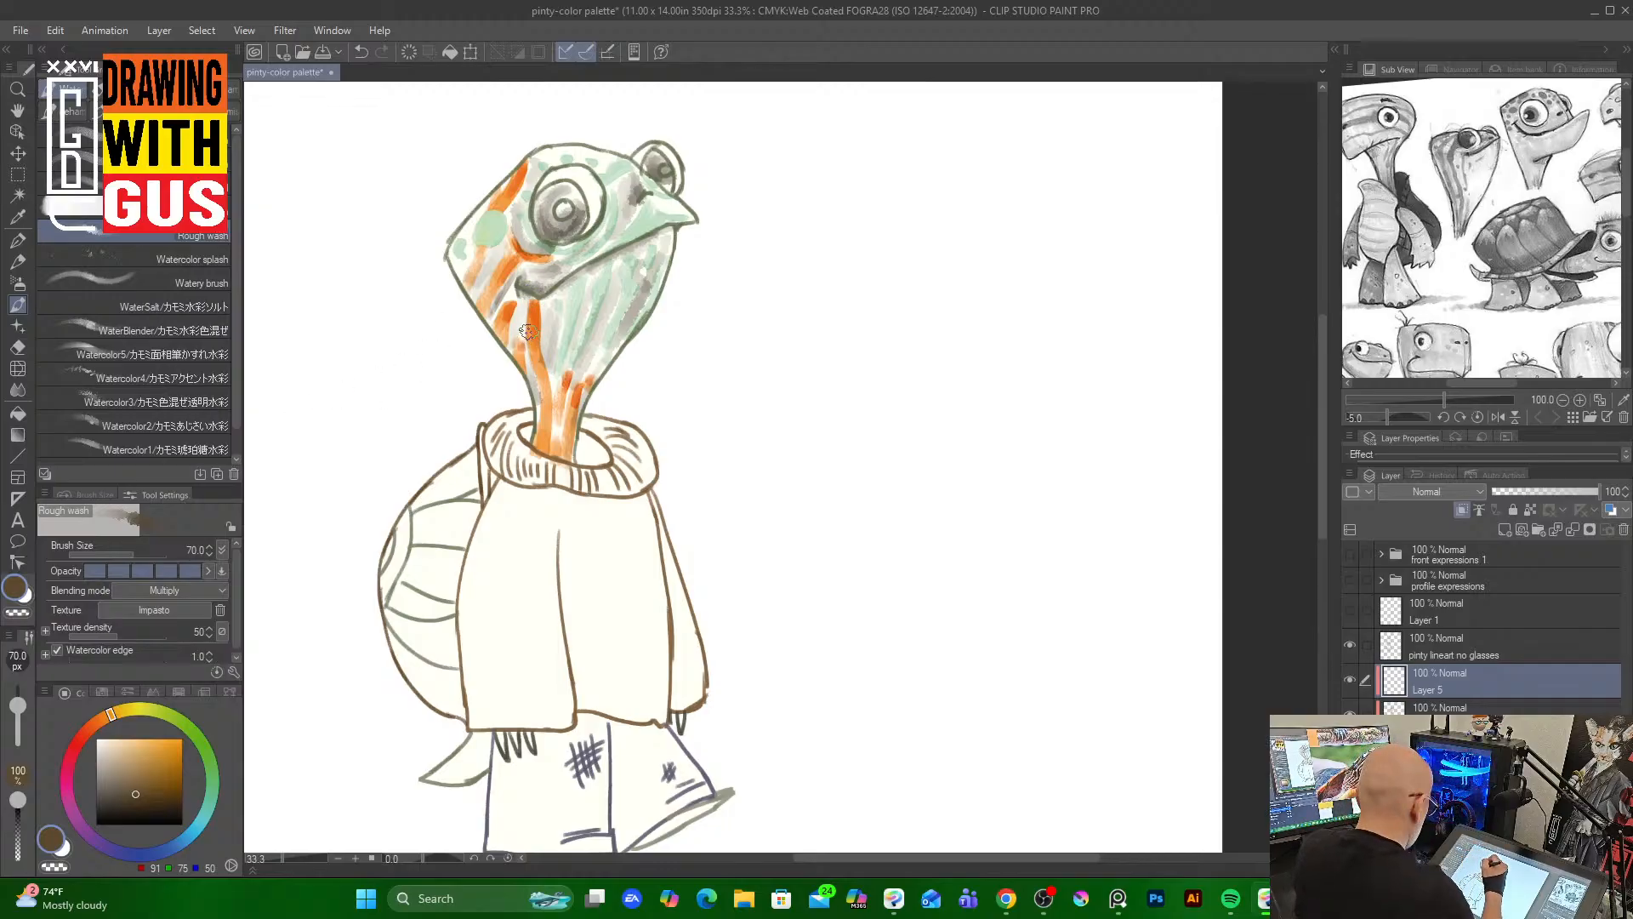
click(158, 770)
click(163, 766)
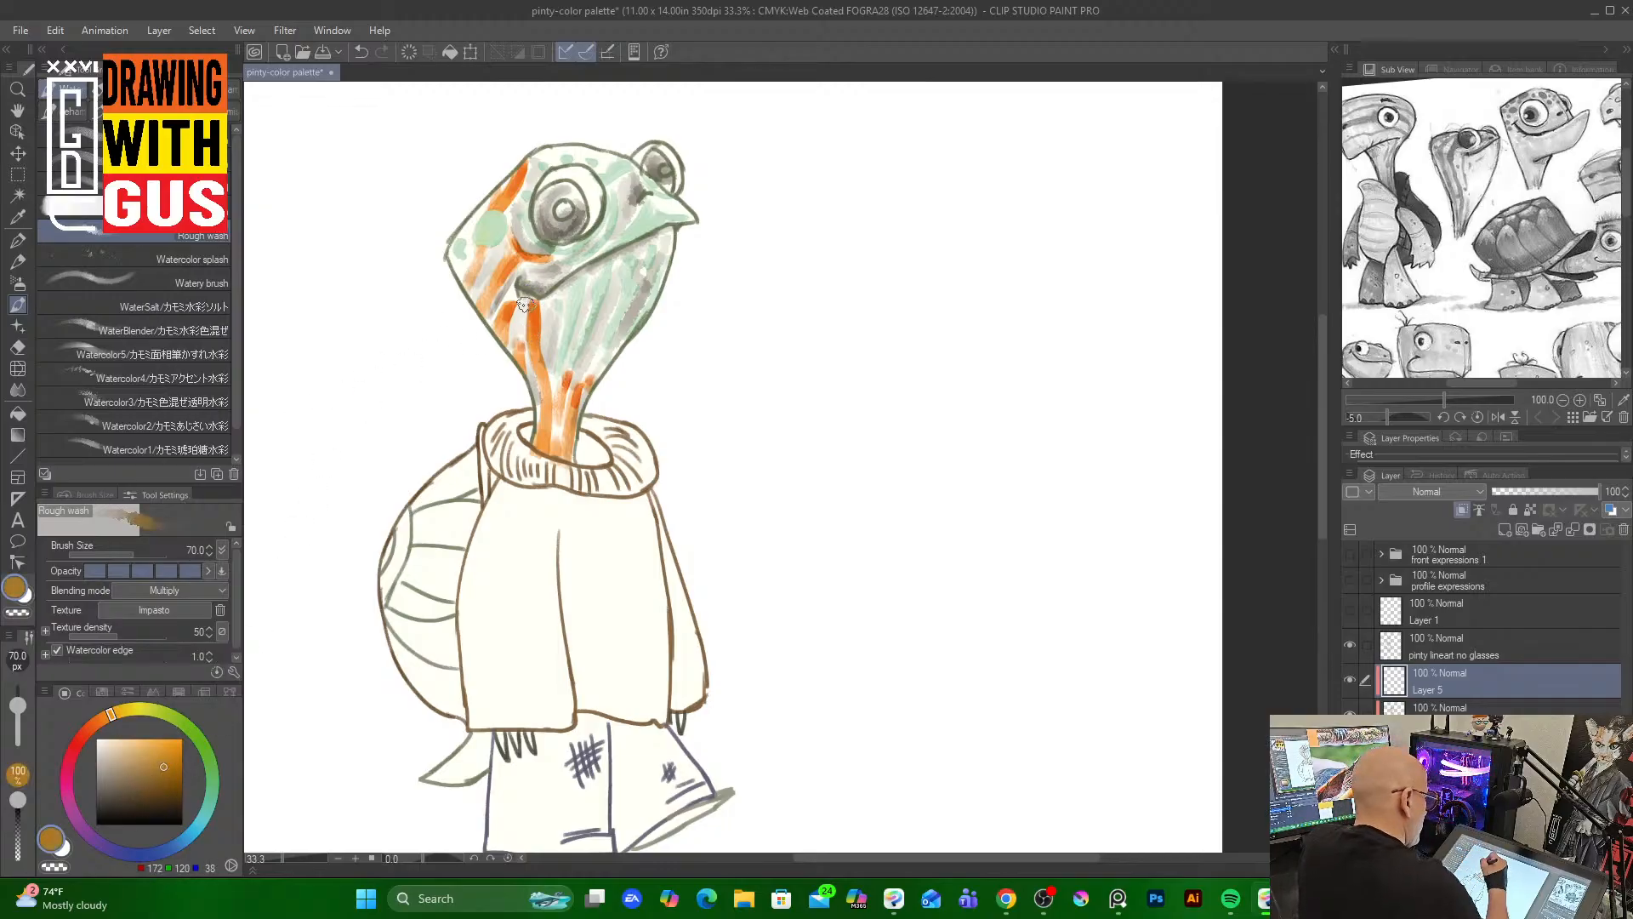
mouse_move(521, 316)
mouse_down()
mouse_move(527, 369)
mouse_move(518, 303)
mouse_move(531, 380)
mouse_move(552, 289)
mouse_move(551, 401)
mouse_move(586, 268)
mouse_move(575, 310)
mouse_move(604, 319)
mouse_move(612, 298)
mouse_move(600, 324)
mouse_move(612, 274)
mouse_move(652, 269)
mouse_move(570, 456)
mouse_move(631, 246)
mouse_move(570, 254)
mouse_move(623, 191)
mouse_move(635, 221)
mouse_move(630, 195)
mouse_move(571, 154)
mouse_move(614, 183)
mouse_move(492, 287)
mouse_move(510, 254)
mouse_move(505, 295)
mouse_move(470, 207)
mouse_up()
key(bracketright)
key(bracketright)
key(bracketright)
key(bracketright)
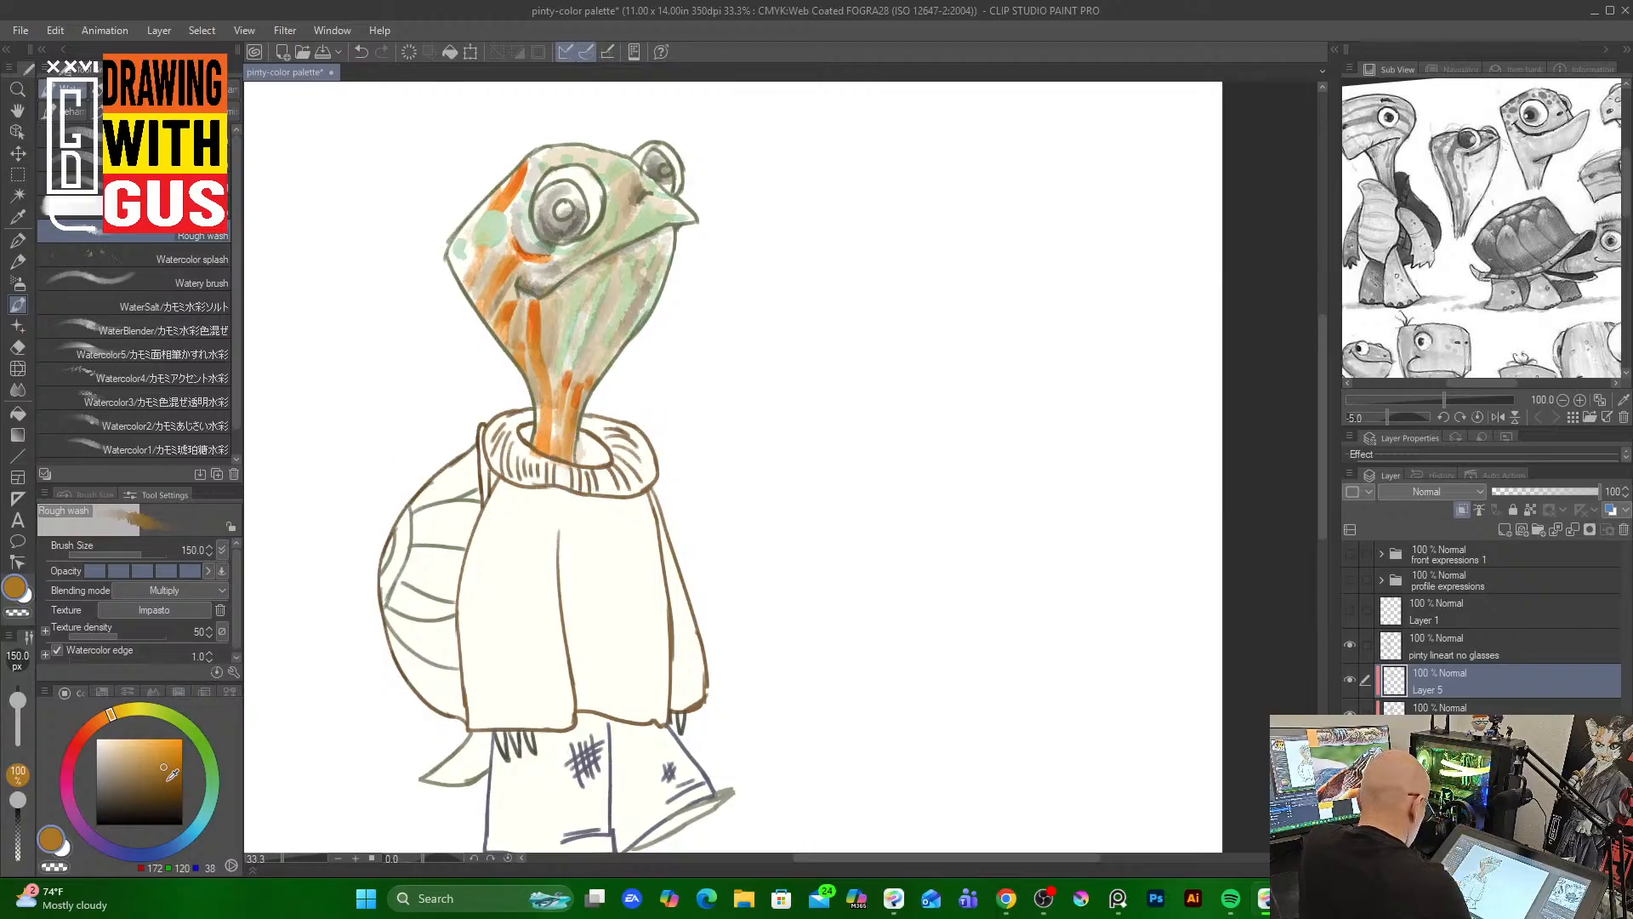
Switch to a dark brown and paint Rough wash strokes around the eyes, across the head and down the neck
drag(173, 777, 176, 789)
key(bracketleft)
key(bracketleft)
key(bracketleft)
key(bracketleft)
key(bracketleft)
key(bracketleft)
key(bracketleft)
key(bracketleft)
key(bracketleft)
key(bracketleft)
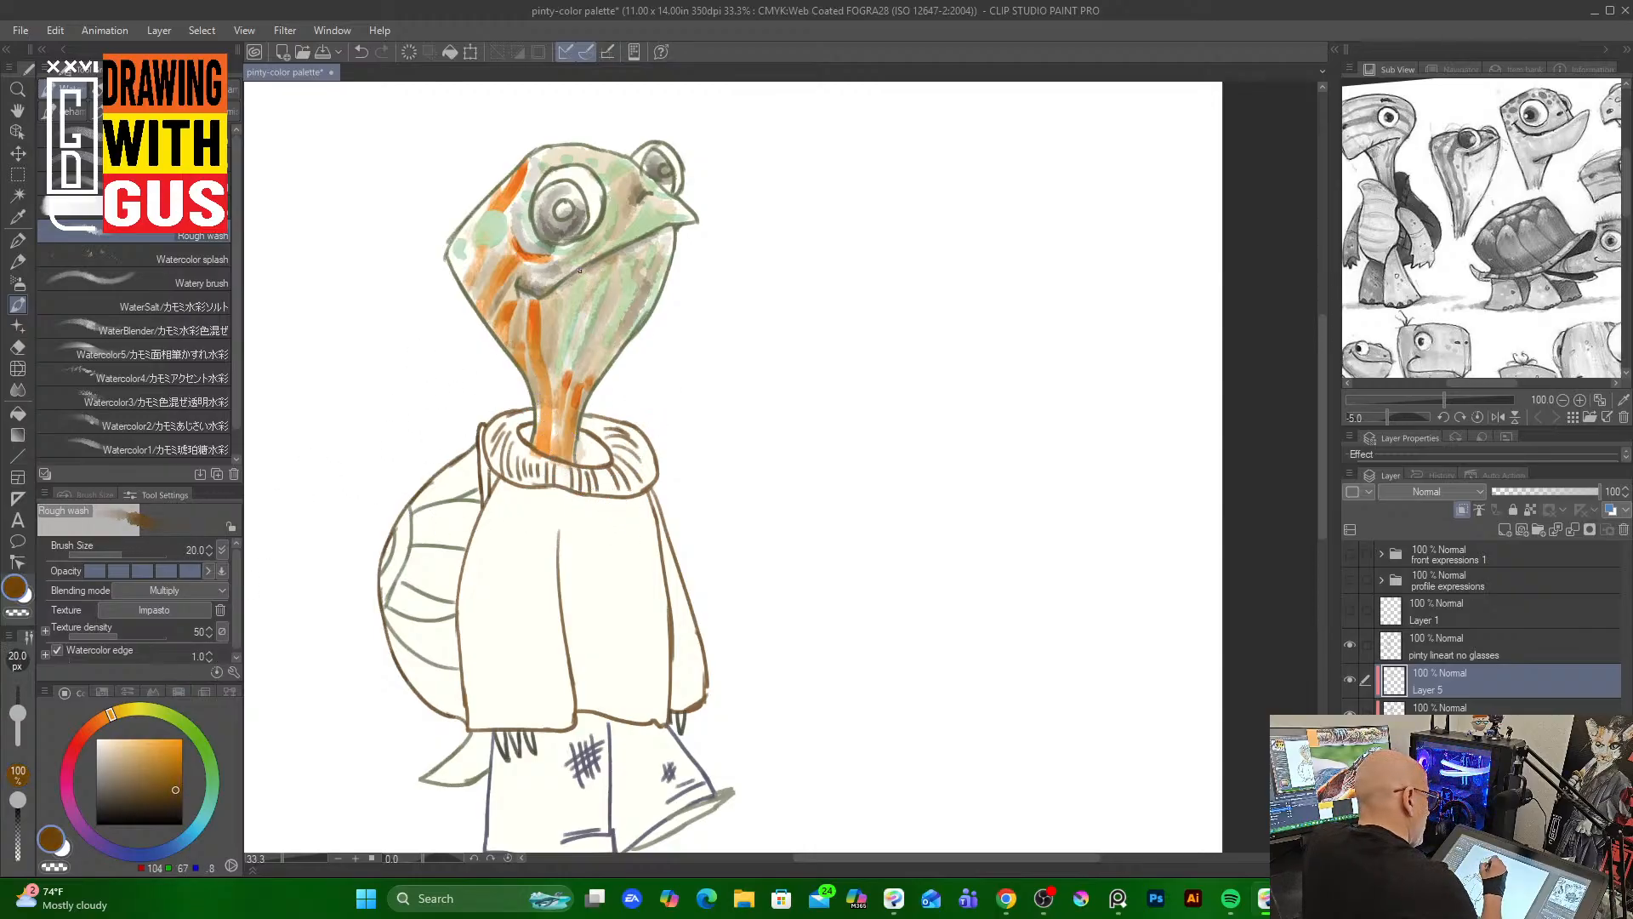
drag(551, 294, 565, 282)
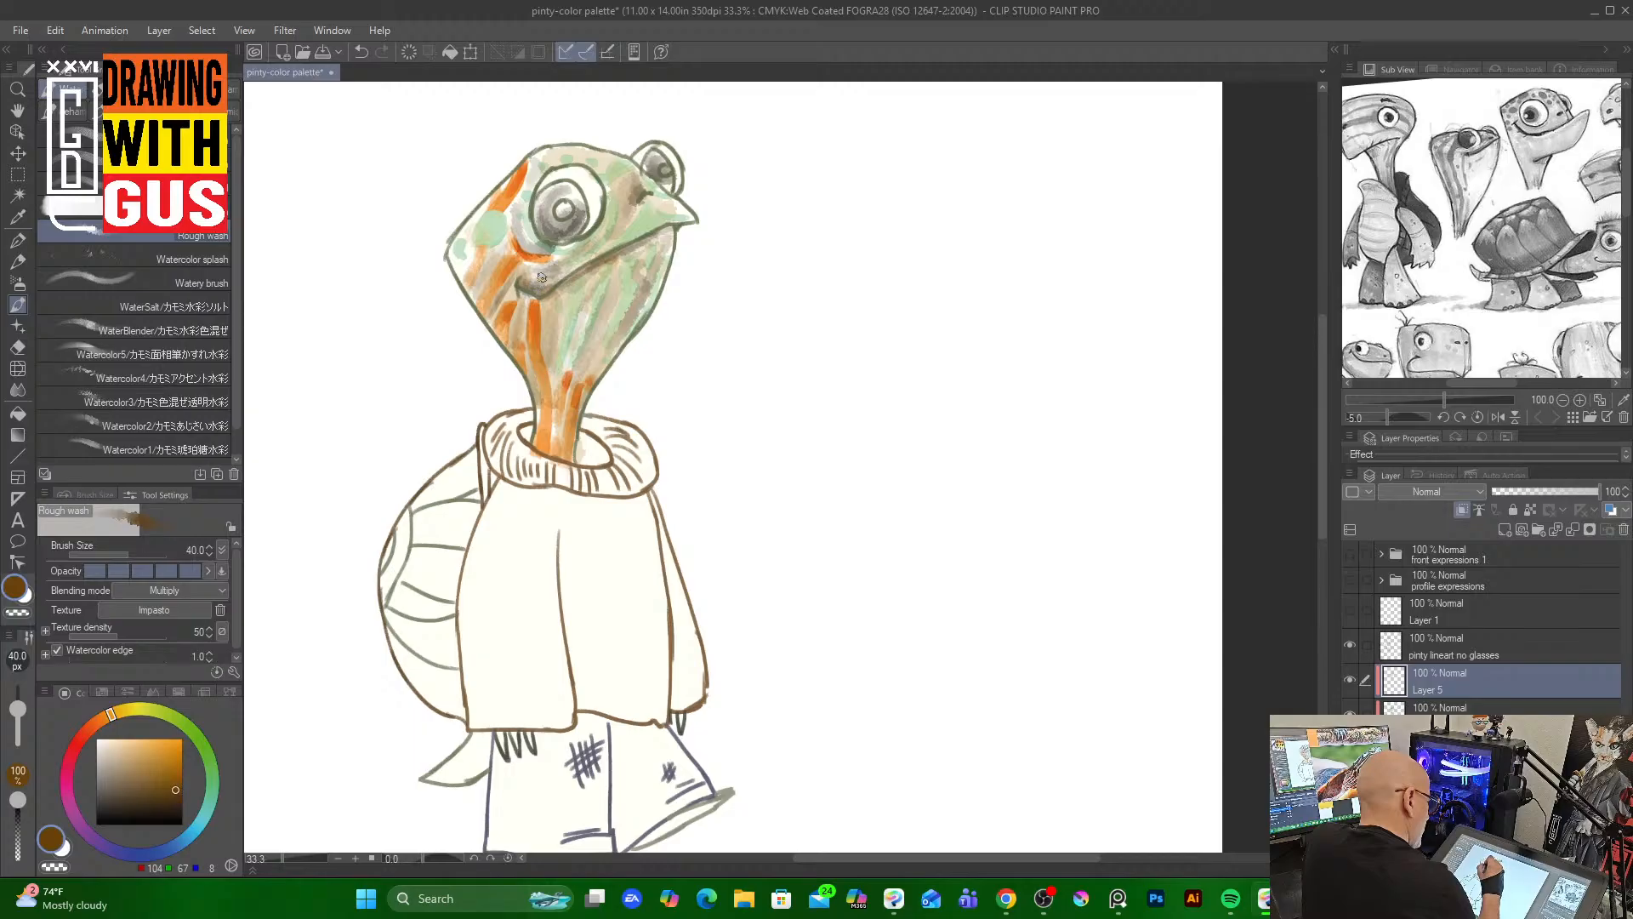
drag(542, 278, 558, 272)
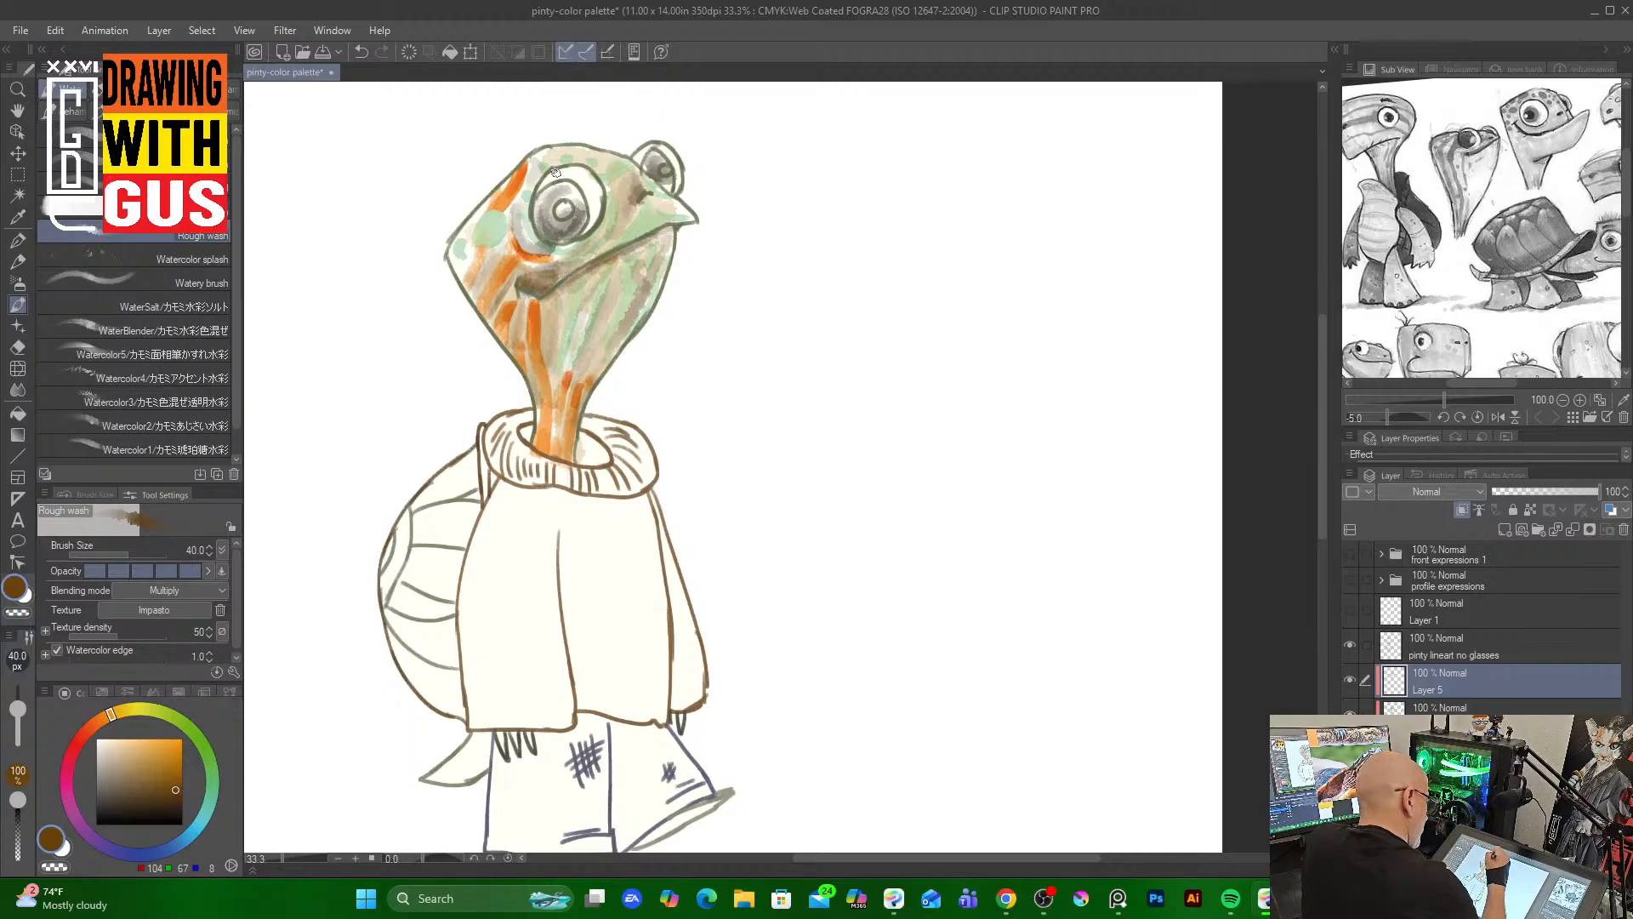
mouse_move(527, 199)
mouse_down()
mouse_move(544, 171)
mouse_move(530, 234)
mouse_move(537, 220)
mouse_move(585, 238)
mouse_move(554, 233)
mouse_move(596, 225)
mouse_move(628, 162)
mouse_move(570, 241)
mouse_move(601, 223)
mouse_move(571, 245)
mouse_move(644, 186)
mouse_move(606, 205)
mouse_move(608, 186)
mouse_move(607, 228)
mouse_up()
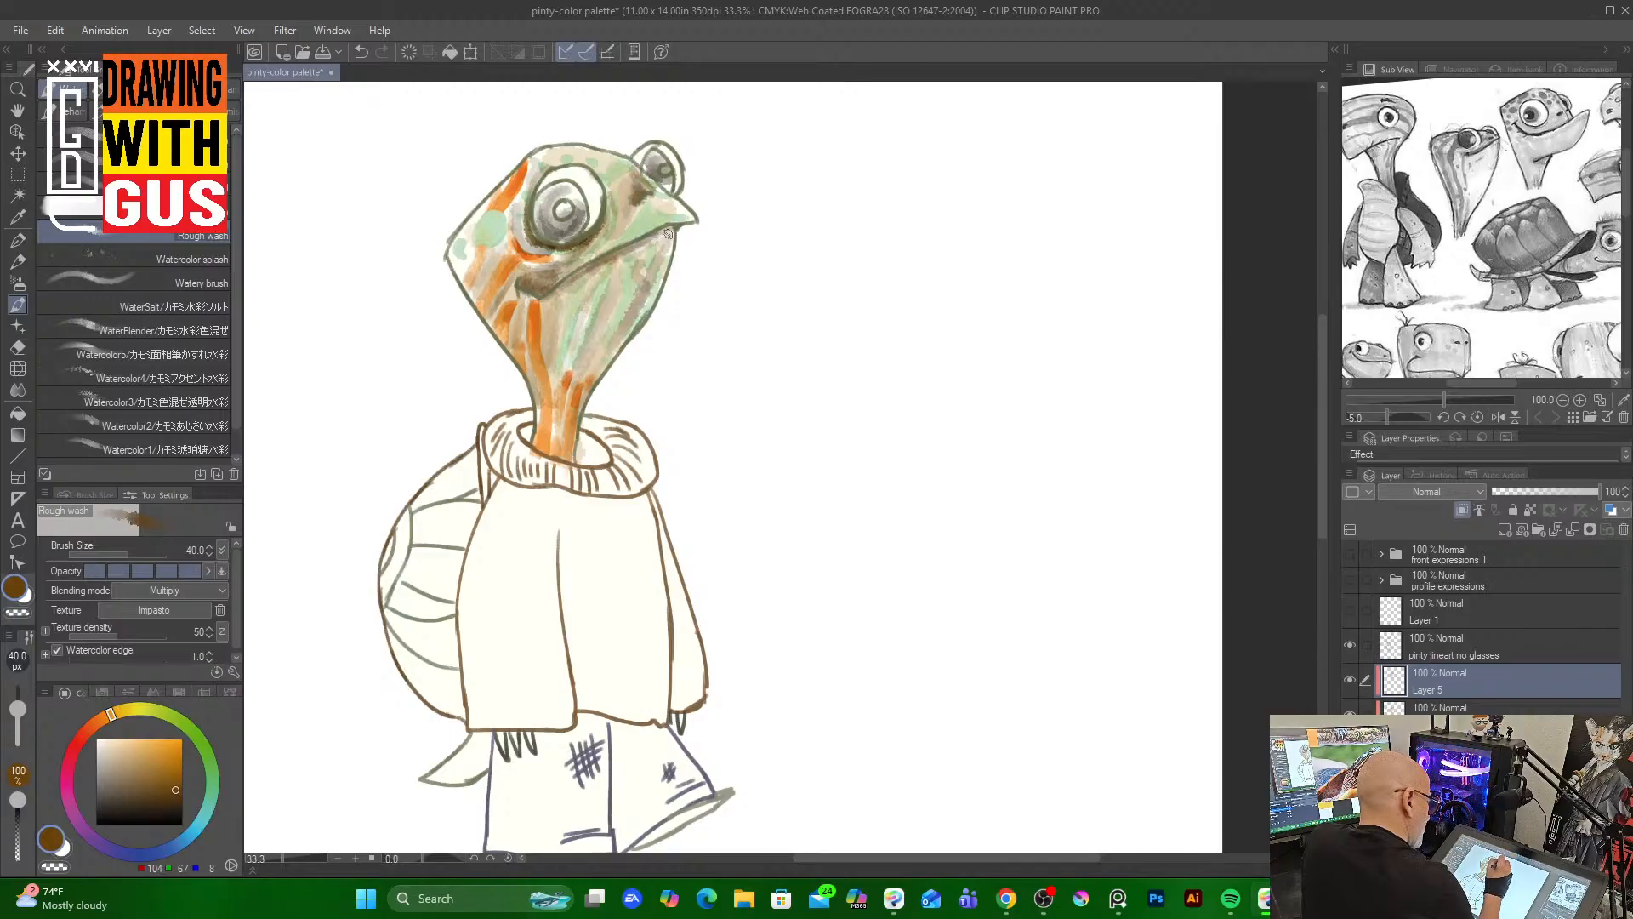
mouse_move(668, 233)
mouse_down()
mouse_move(617, 288)
mouse_move(617, 264)
mouse_move(584, 360)
mouse_up()
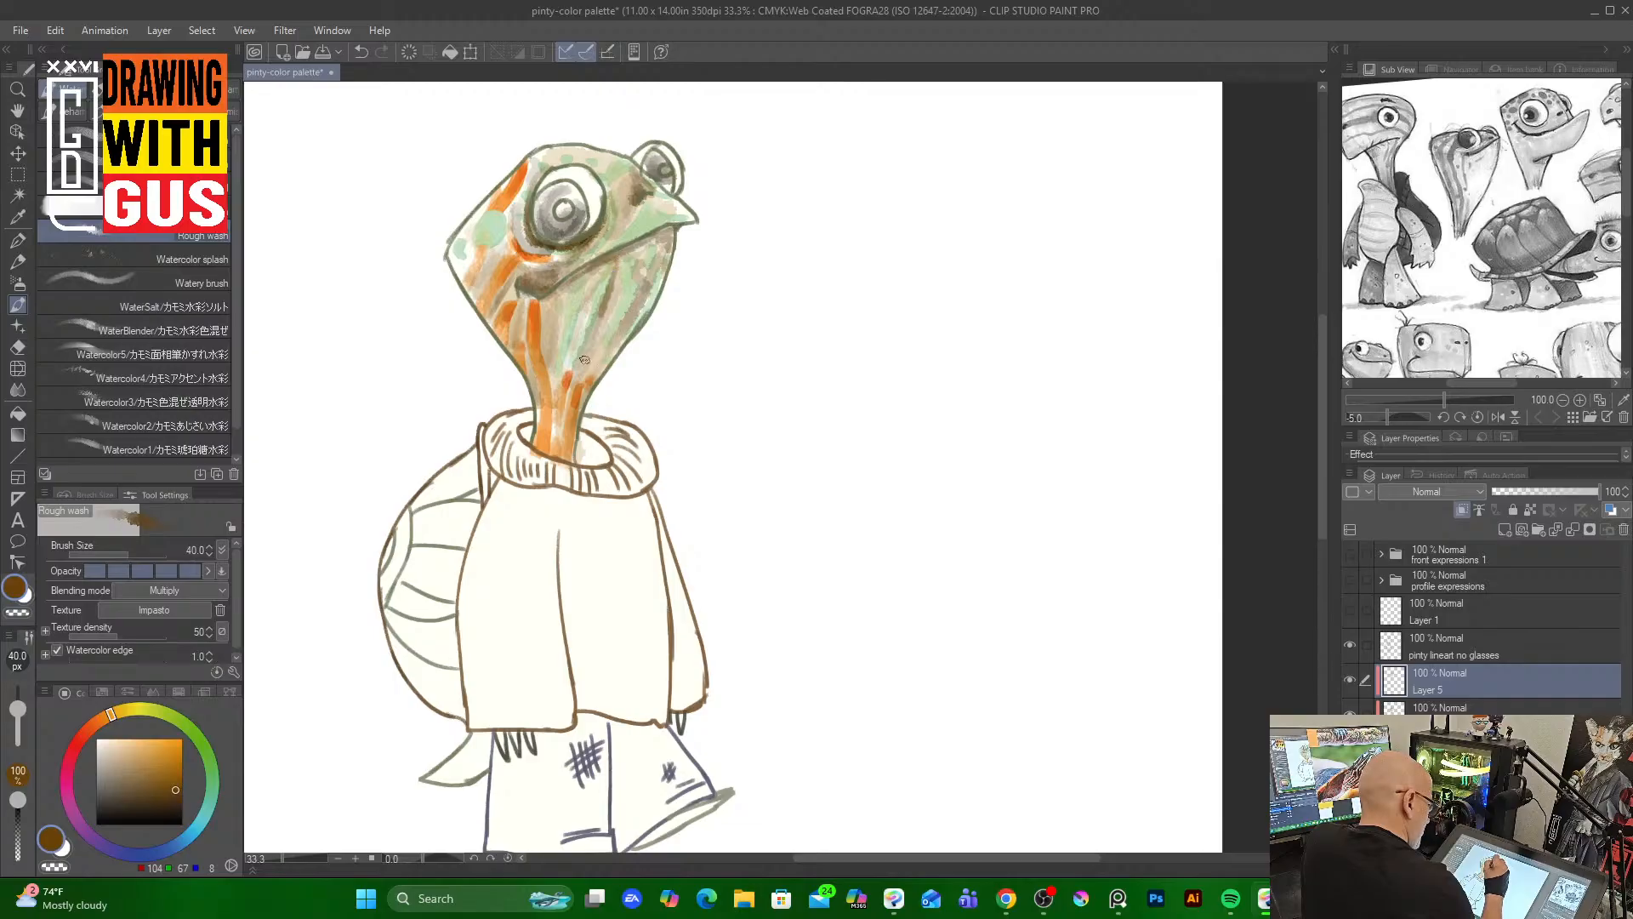
drag(620, 279, 587, 362)
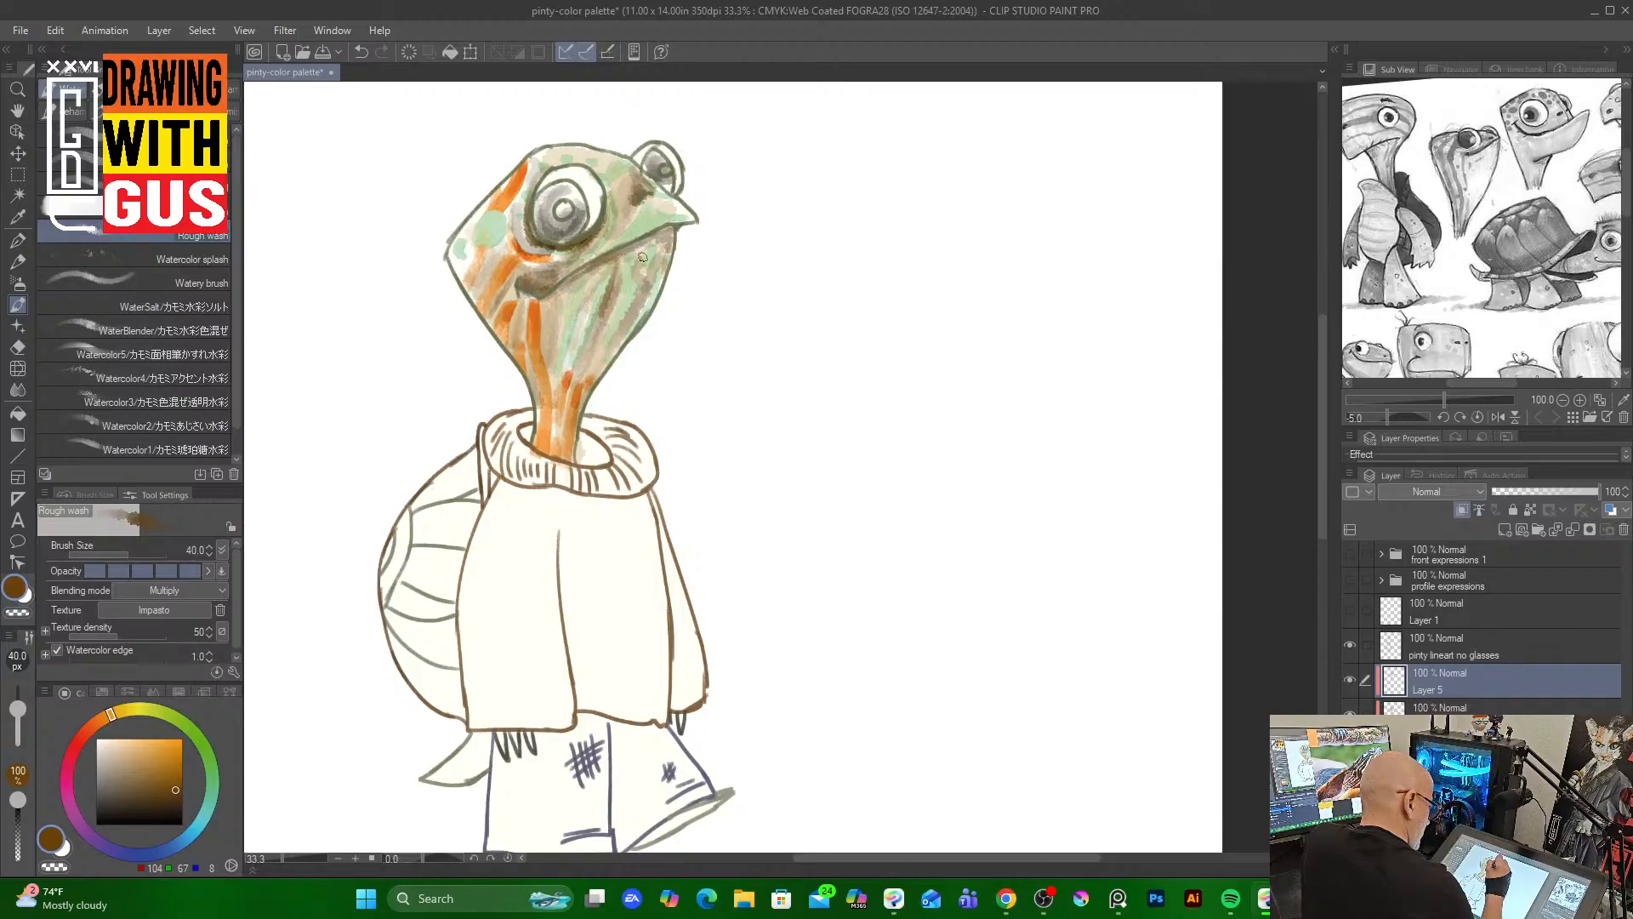
mouse_move(642, 256)
mouse_down()
mouse_move(624, 325)
mouse_move(642, 266)
mouse_move(626, 312)
mouse_move(663, 258)
mouse_move(626, 308)
mouse_move(596, 281)
mouse_move(552, 448)
mouse_move(575, 390)
mouse_move(567, 433)
mouse_up()
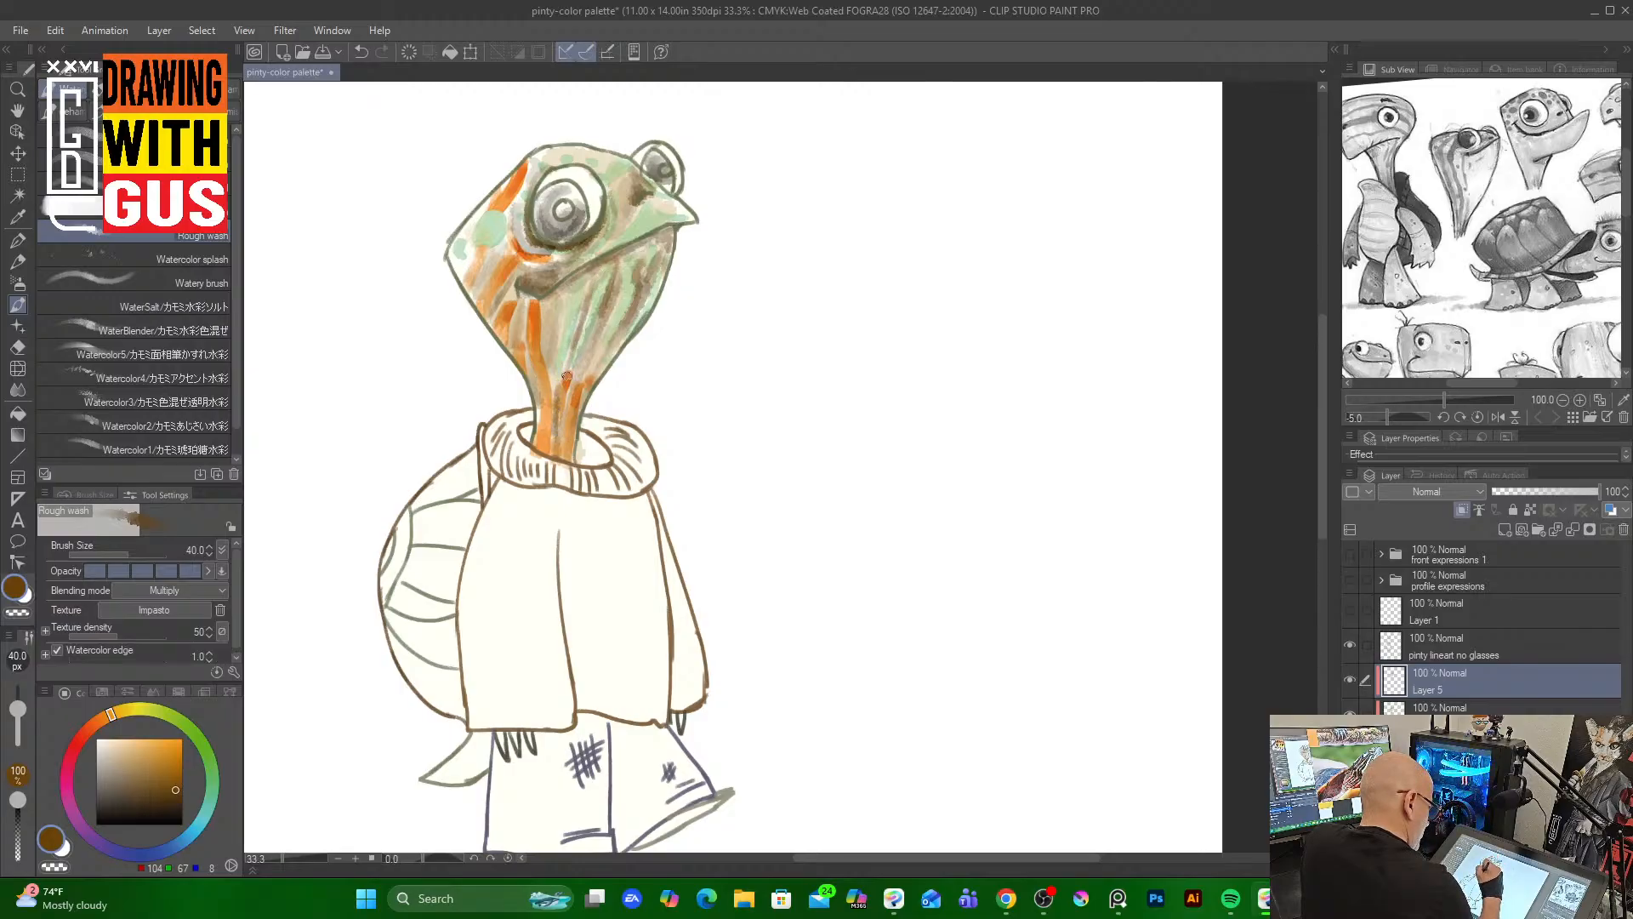
drag(563, 294, 549, 352)
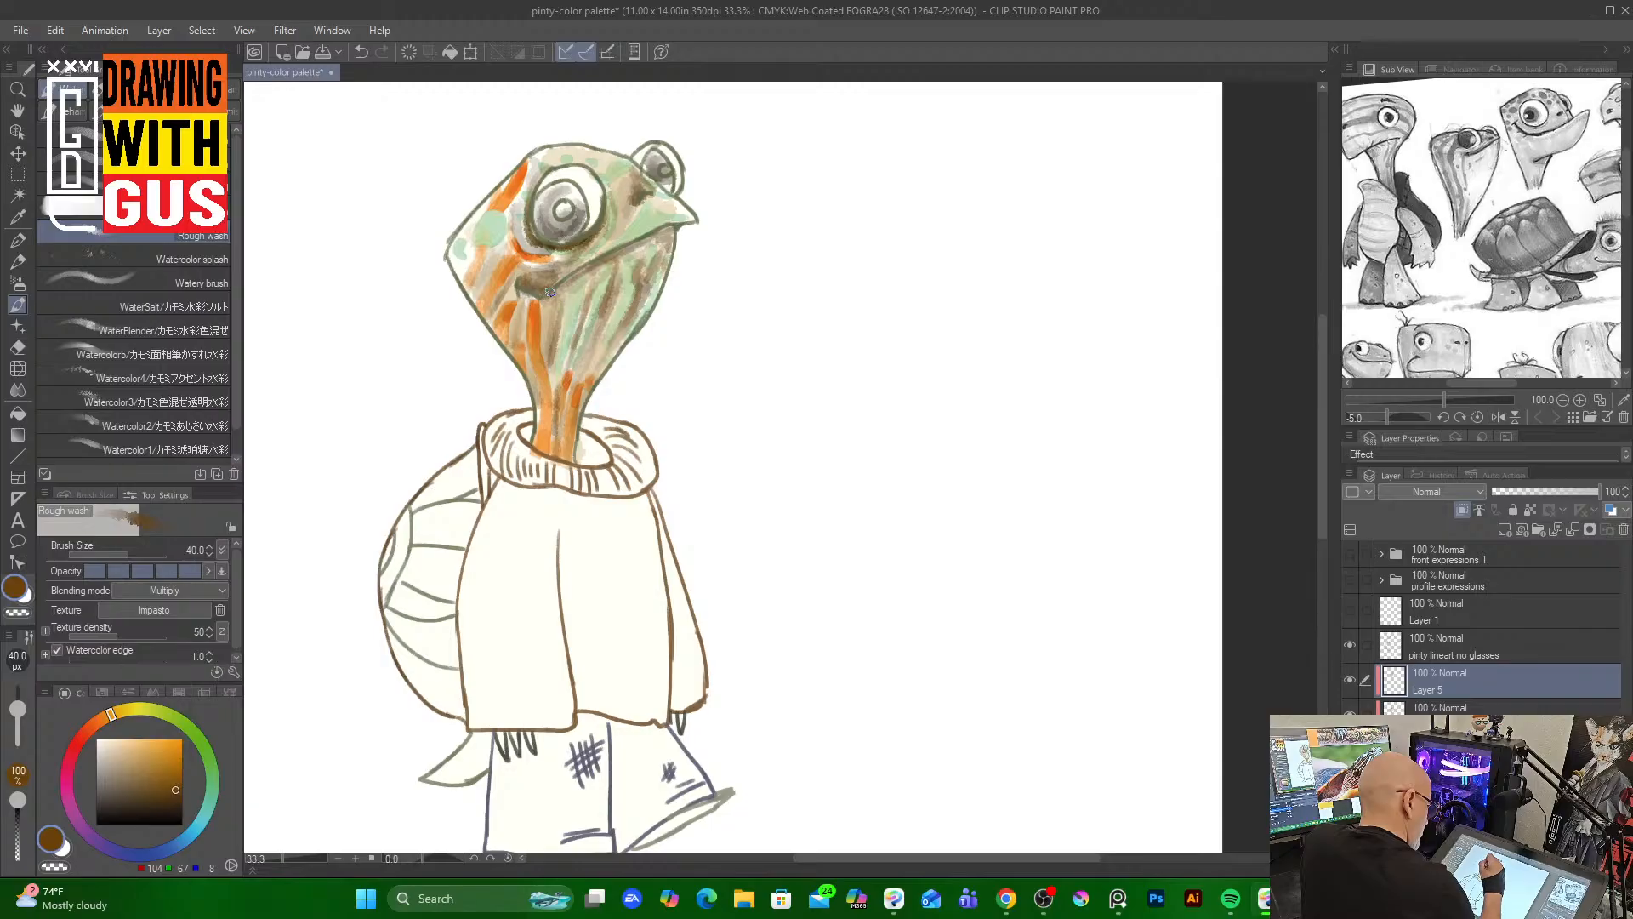
drag(590, 163, 607, 187)
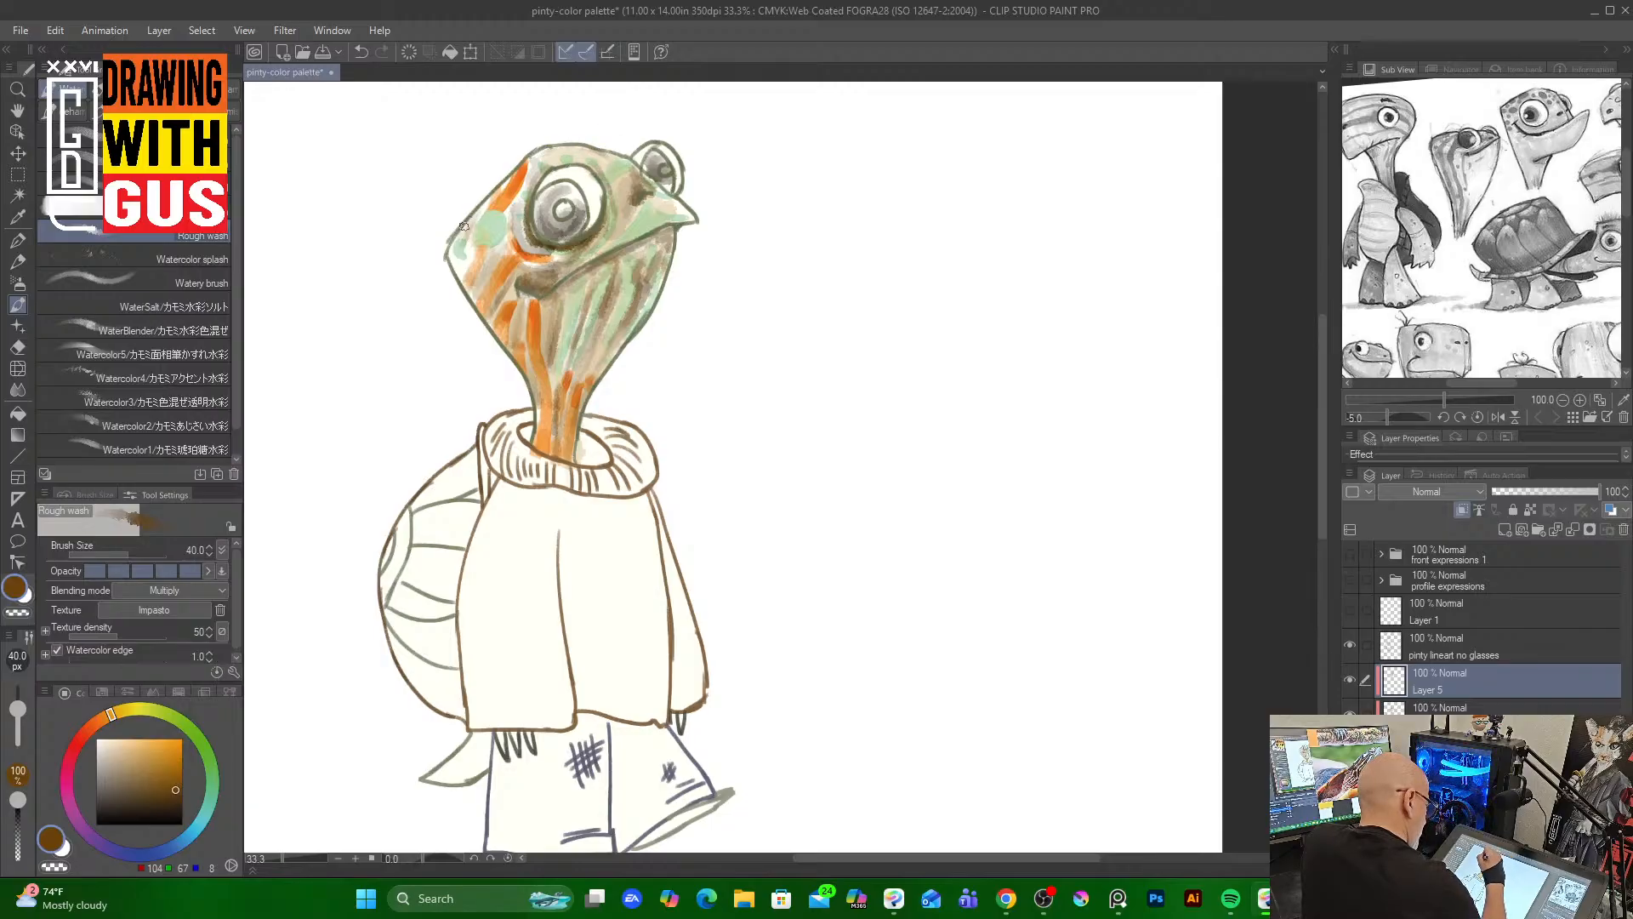
mouse_move(457, 268)
mouse_down()
mouse_move(465, 251)
mouse_move(449, 256)
mouse_move(467, 285)
mouse_up()
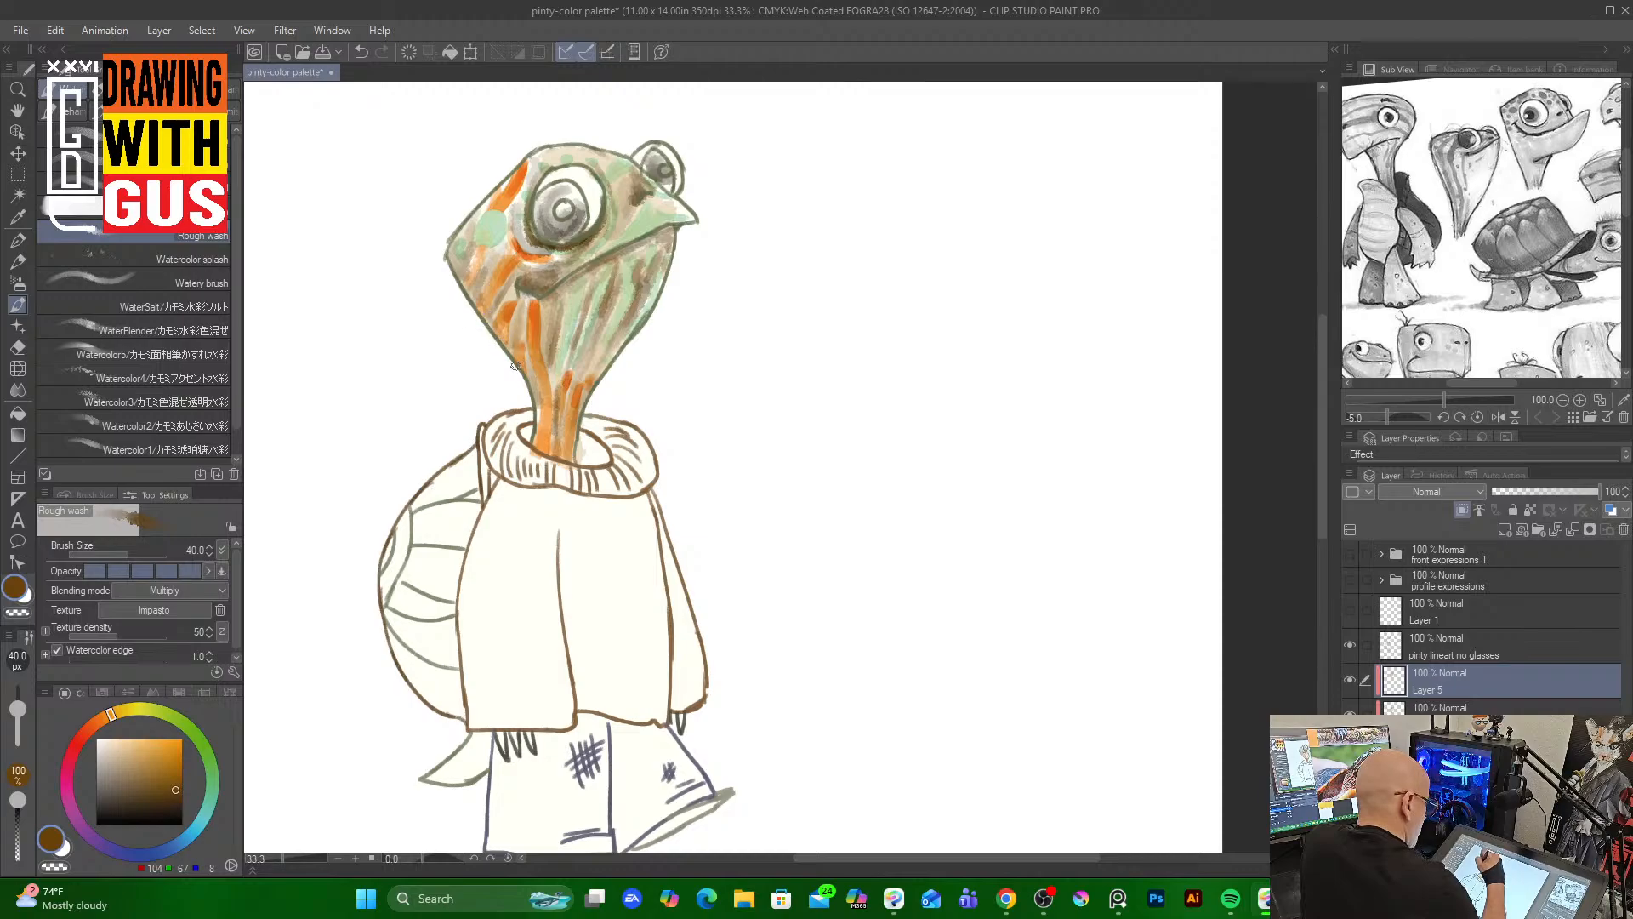
drag(495, 297, 538, 463)
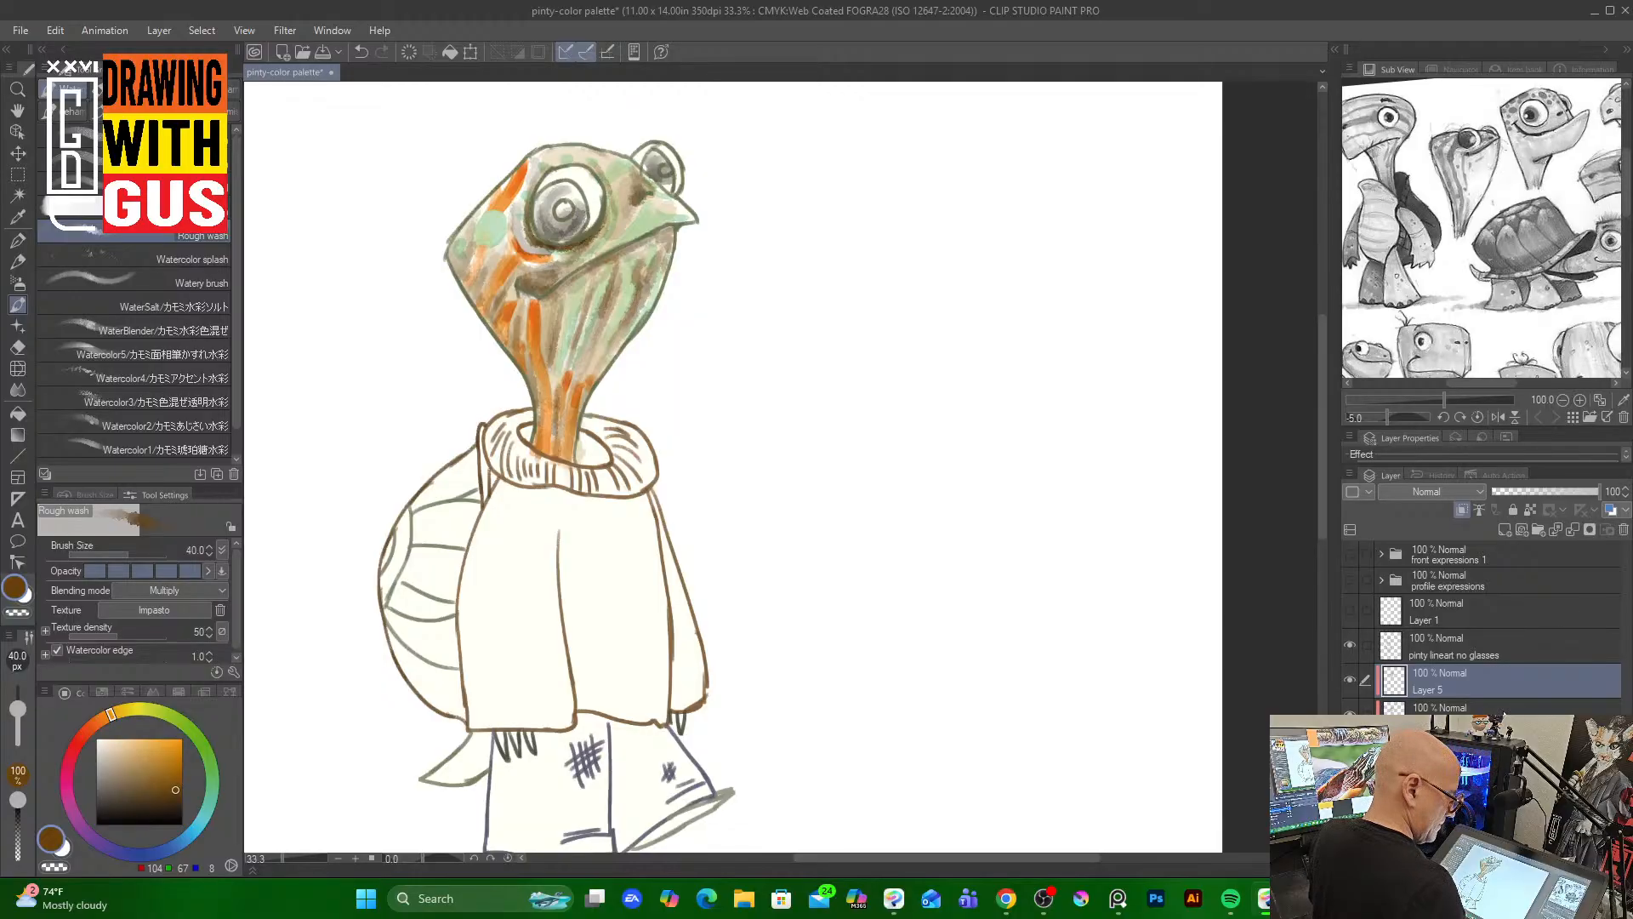
Paint a Round watercolor stroke on the color layer, then undo the last four strokes
click(1507, 710)
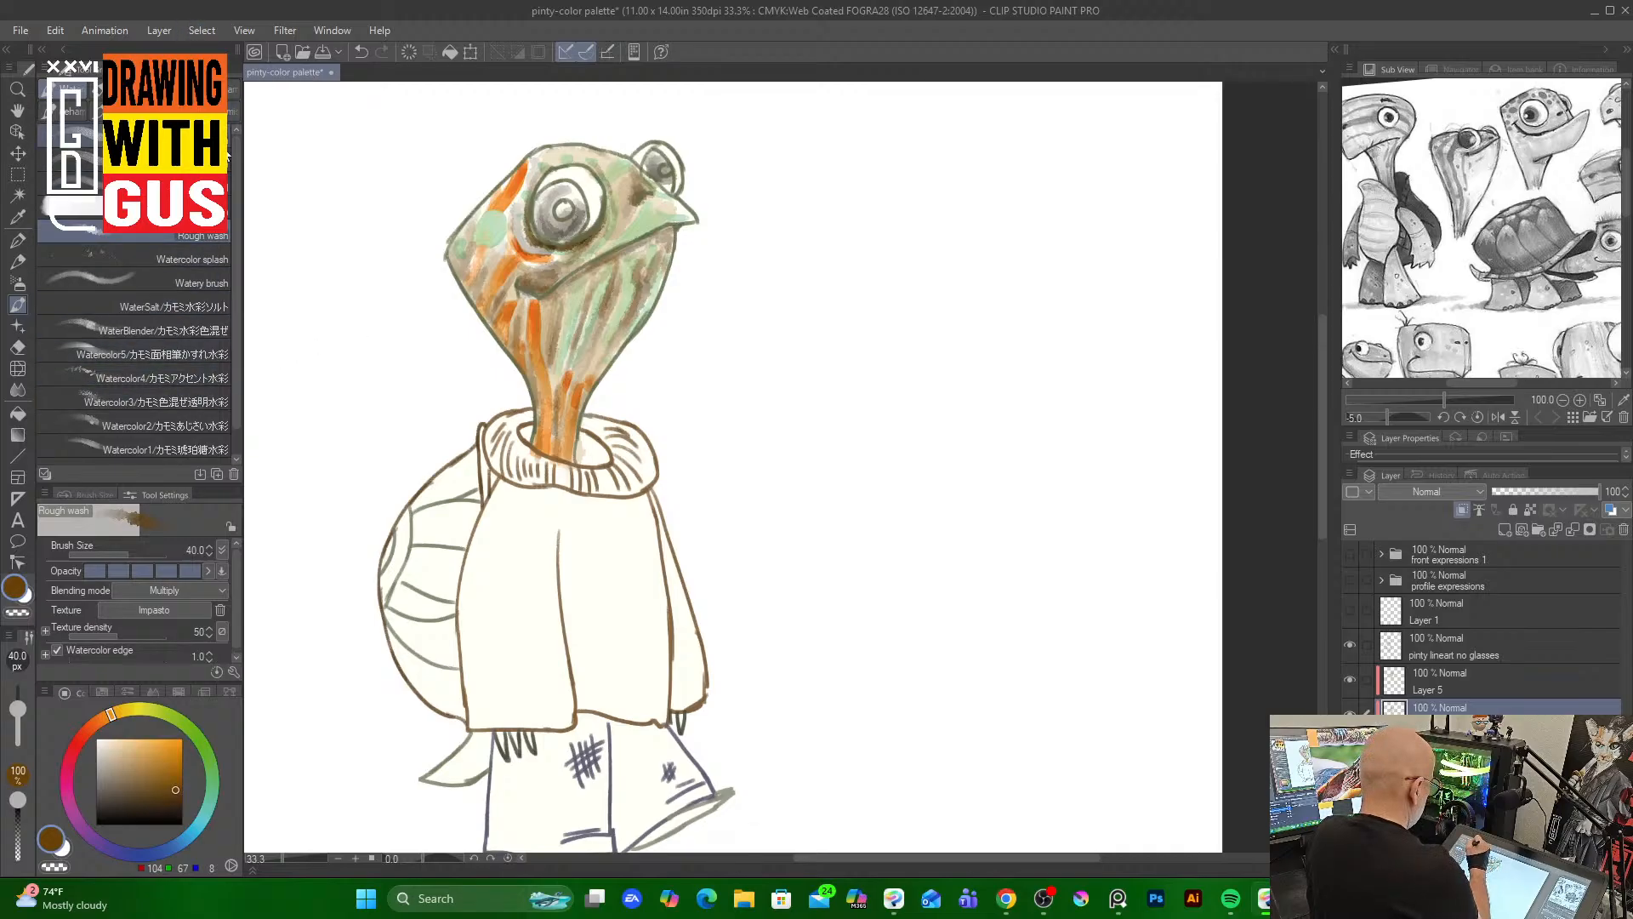
click(72, 136)
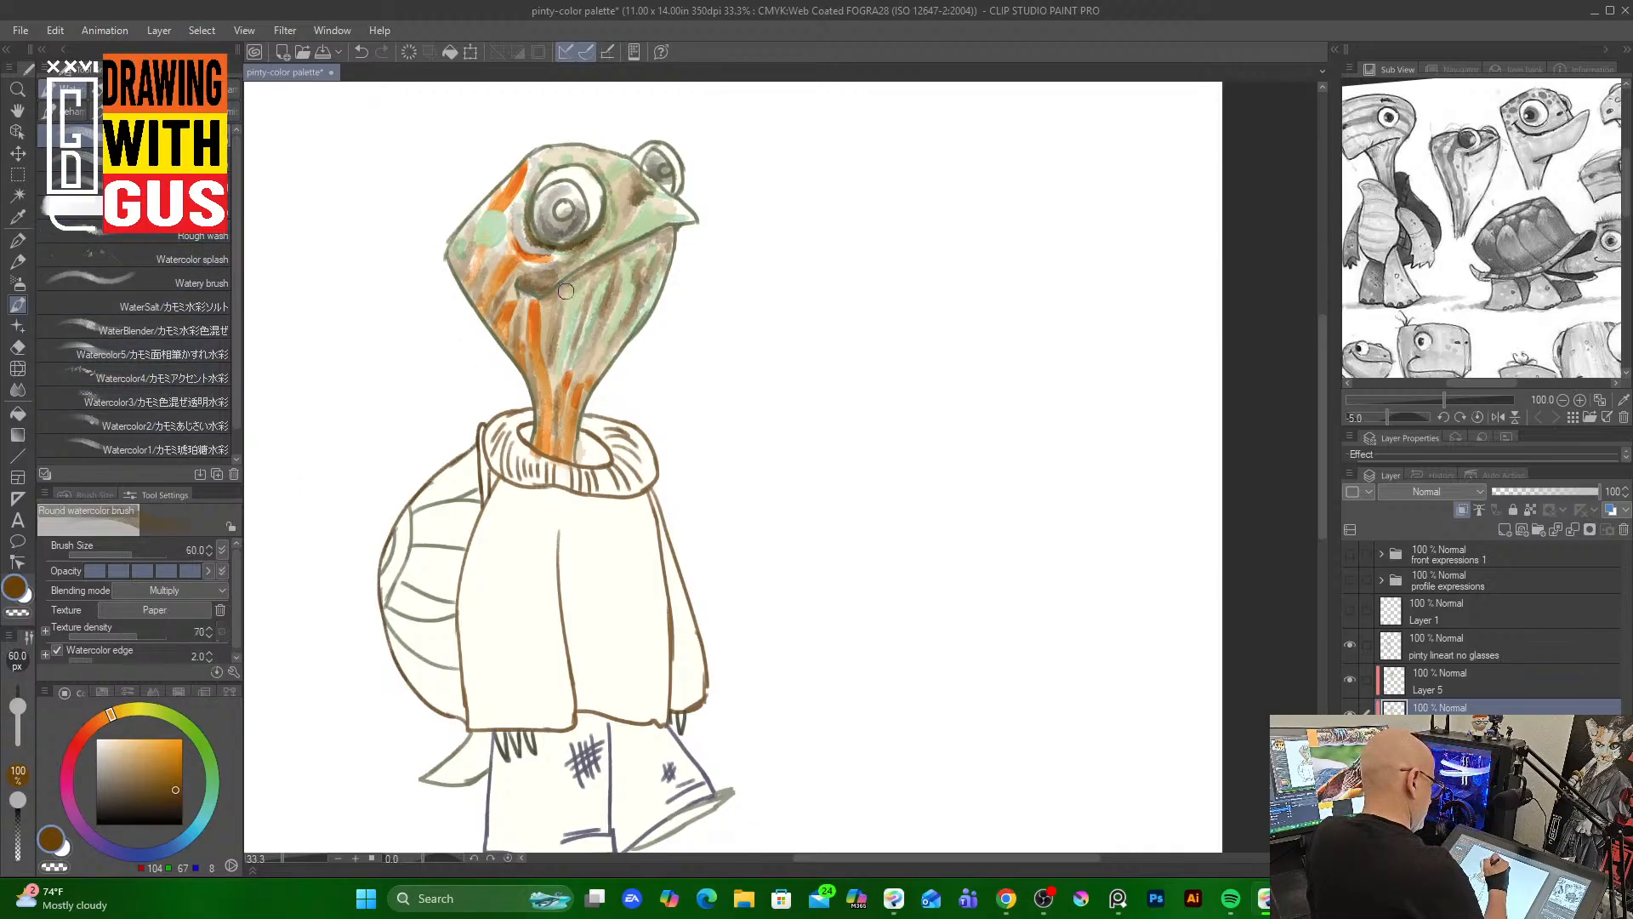
drag(571, 297, 552, 413)
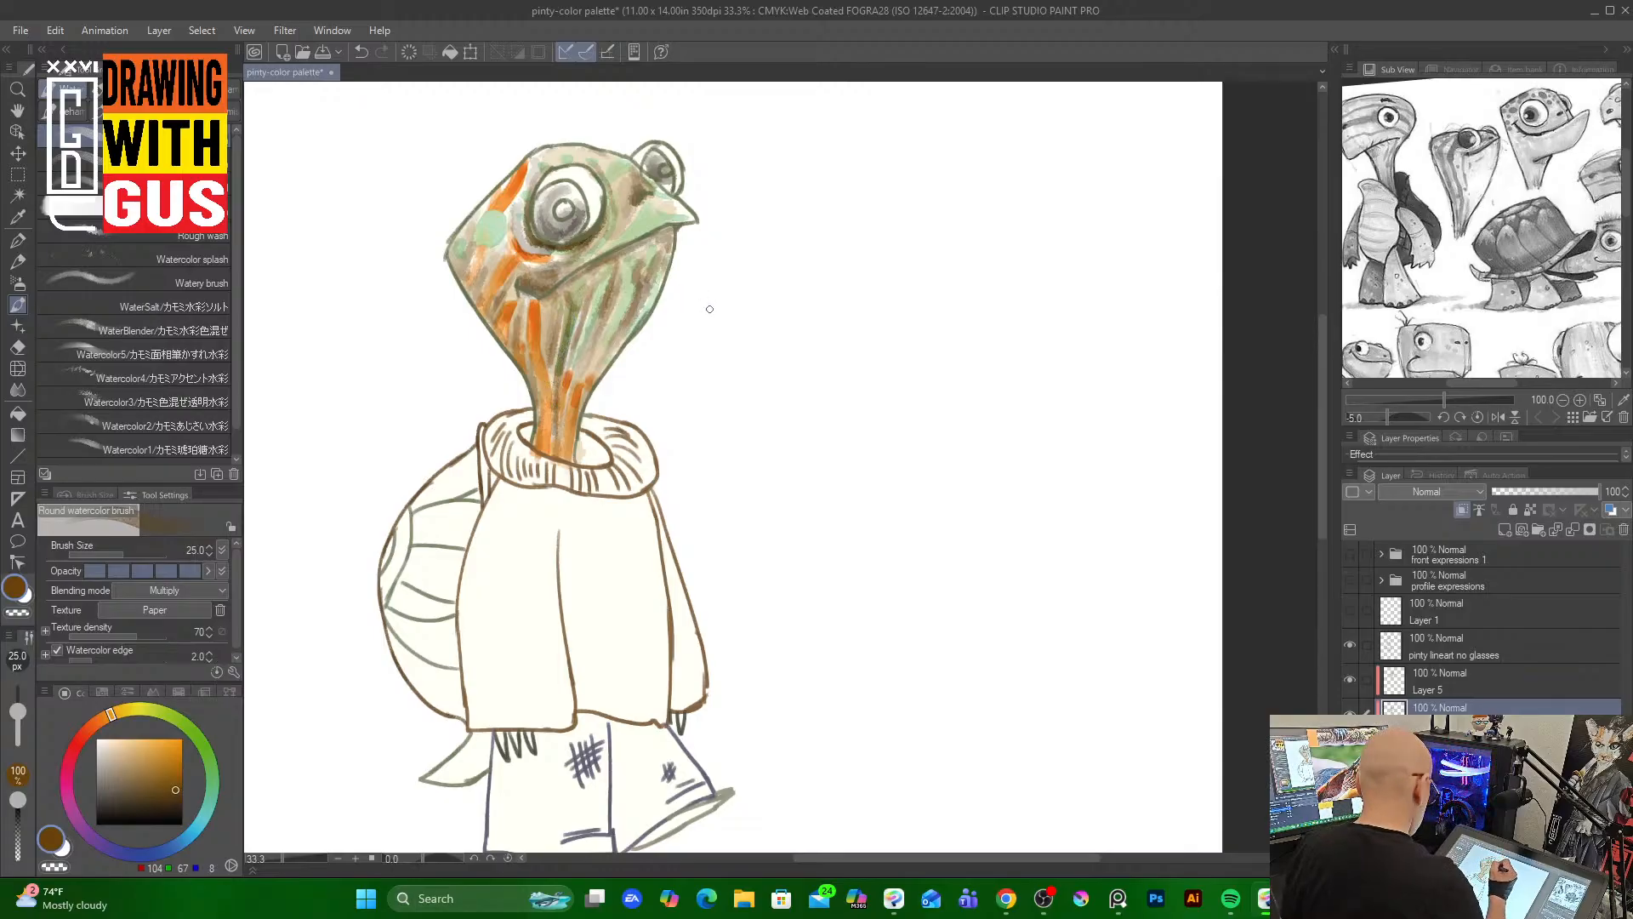
key(ctrl+z)
key(ctrl+z)
key(ctrl+z)
key(ctrl+z)
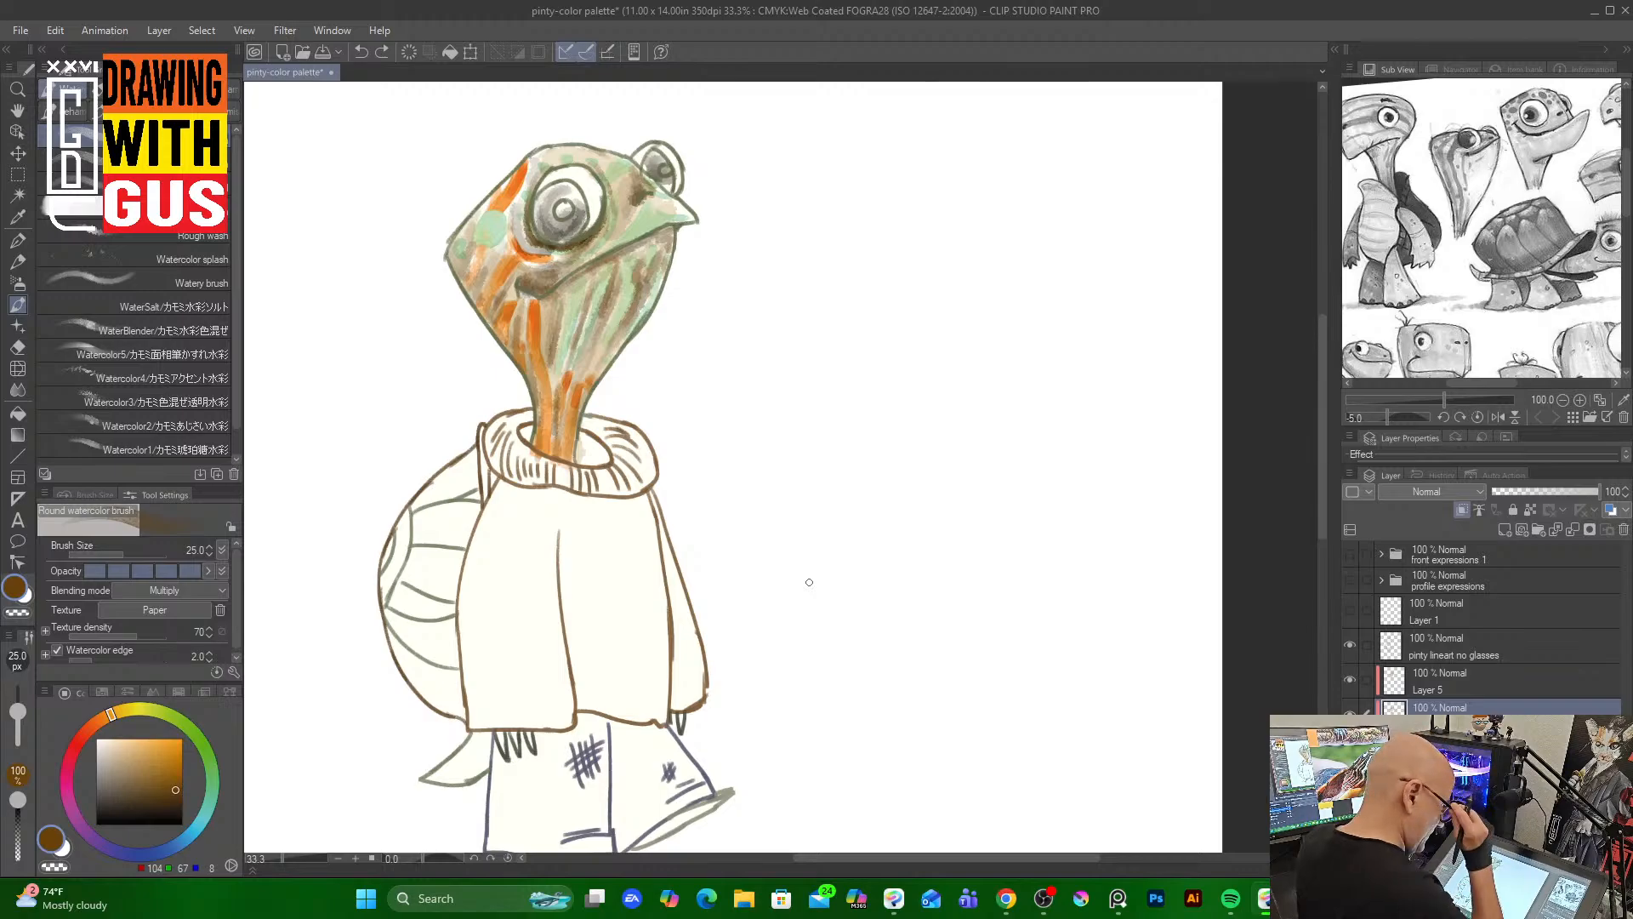
Delete Layer 5 holding the brown wash strokes
click(1490, 685)
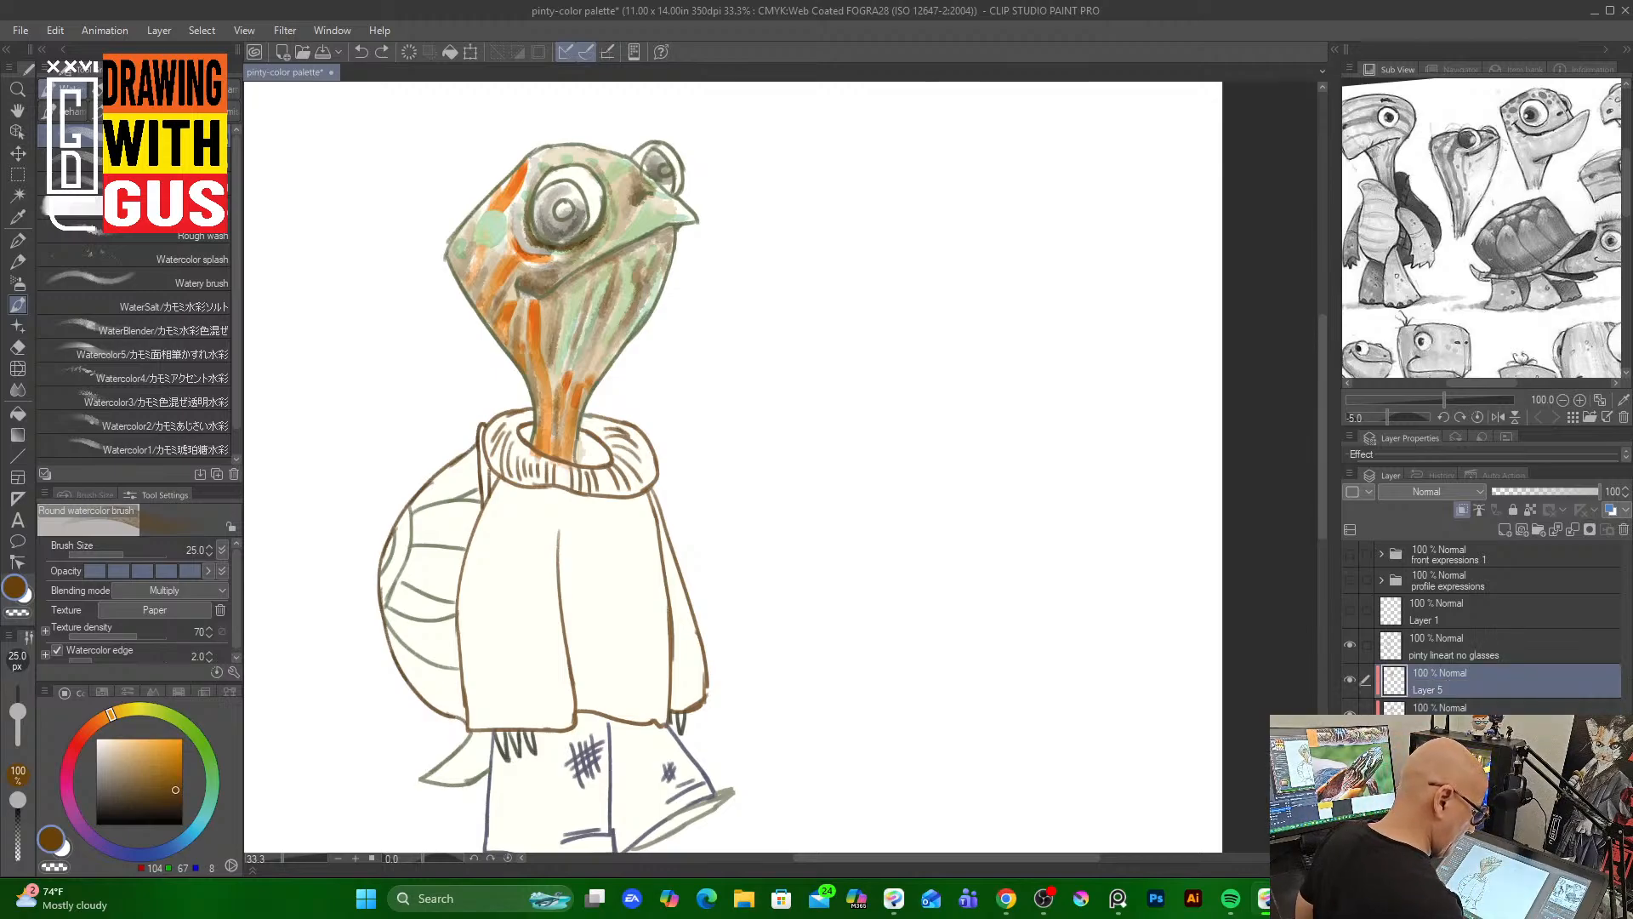
click(1624, 531)
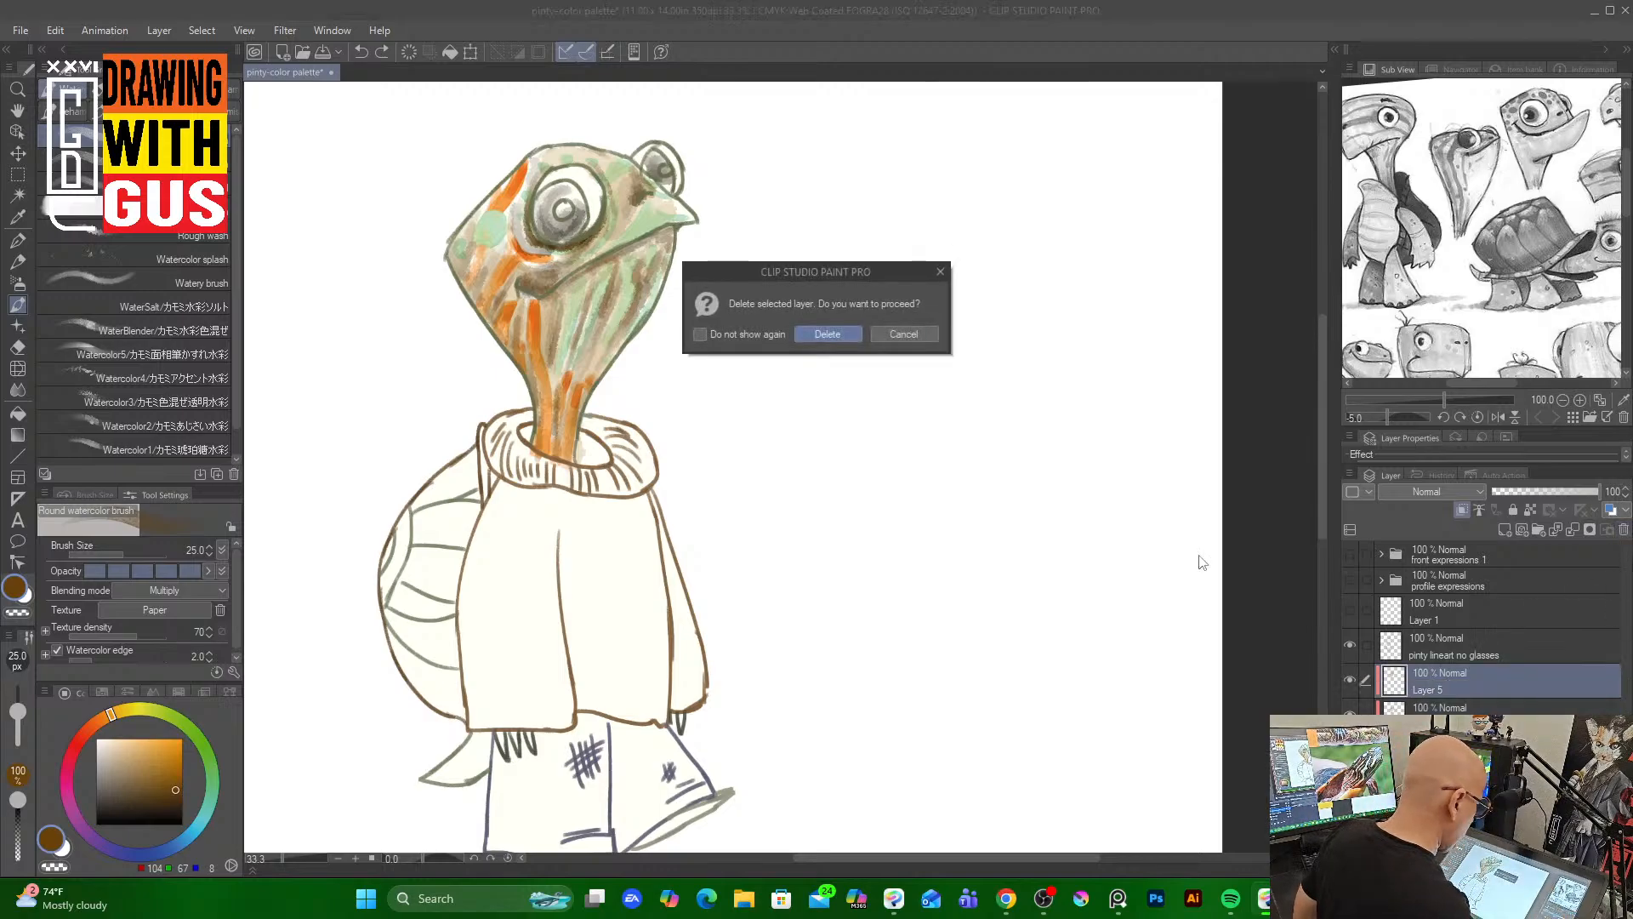
click(819, 330)
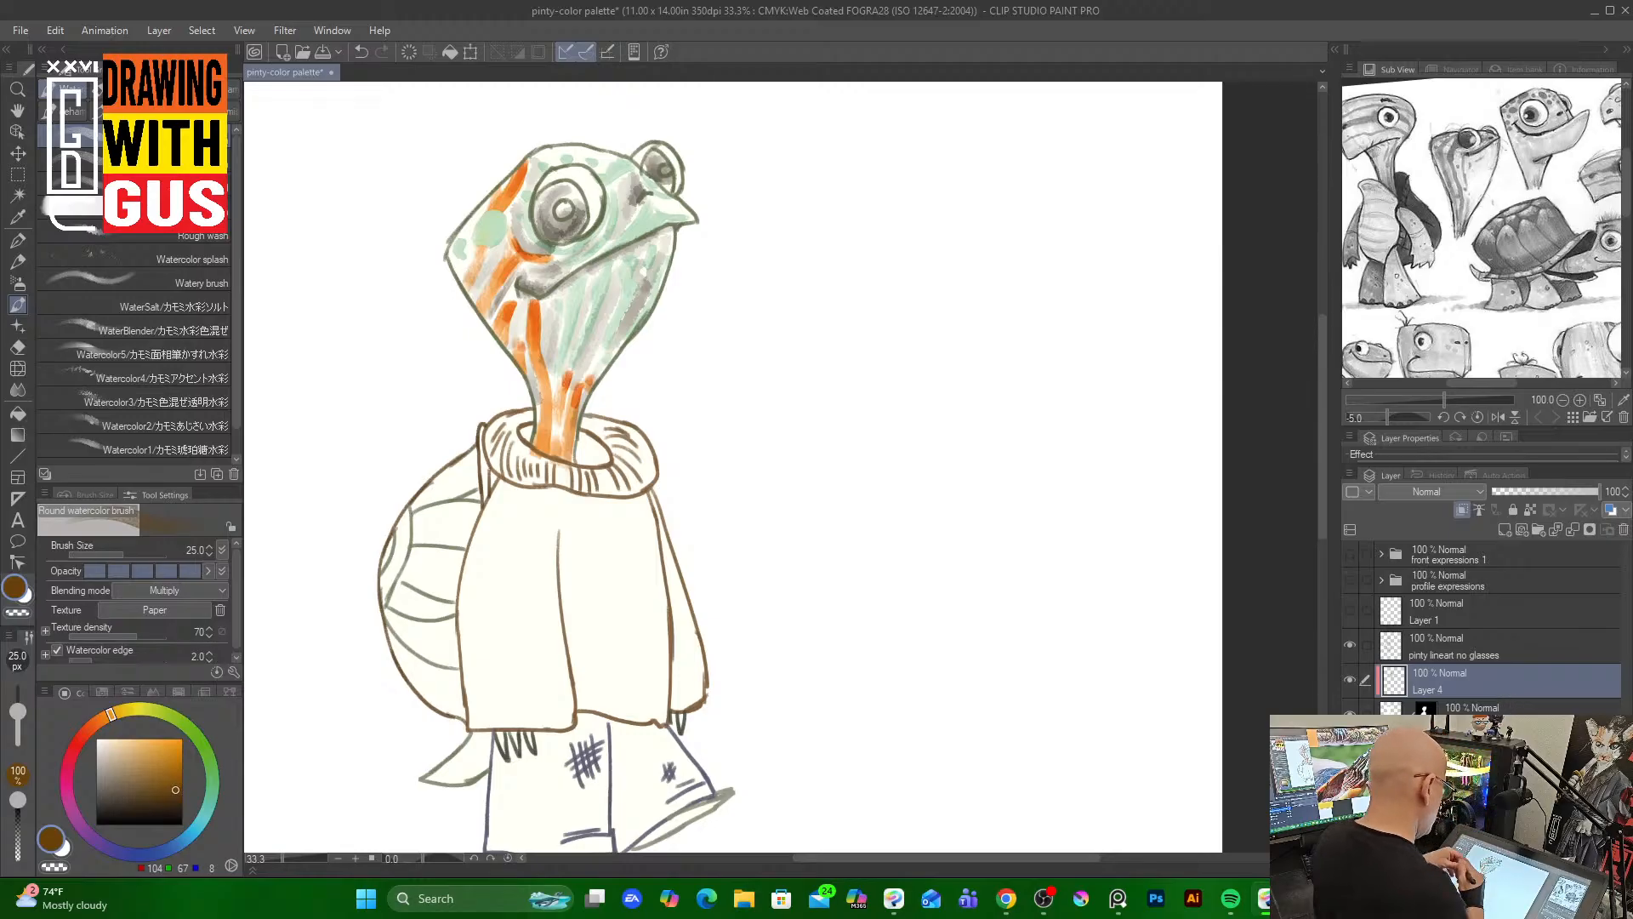
Erase the green and orange coloring from the head and neck on Layer 4
mouse_move(563, 280)
mouse_down()
mouse_move(548, 348)
mouse_move(552, 366)
mouse_move(574, 345)
mouse_move(569, 363)
mouse_up()
drag(622, 262, 585, 364)
mouse_move(616, 279)
mouse_down()
mouse_move(574, 378)
mouse_move(611, 331)
mouse_move(547, 447)
mouse_move(531, 408)
mouse_up()
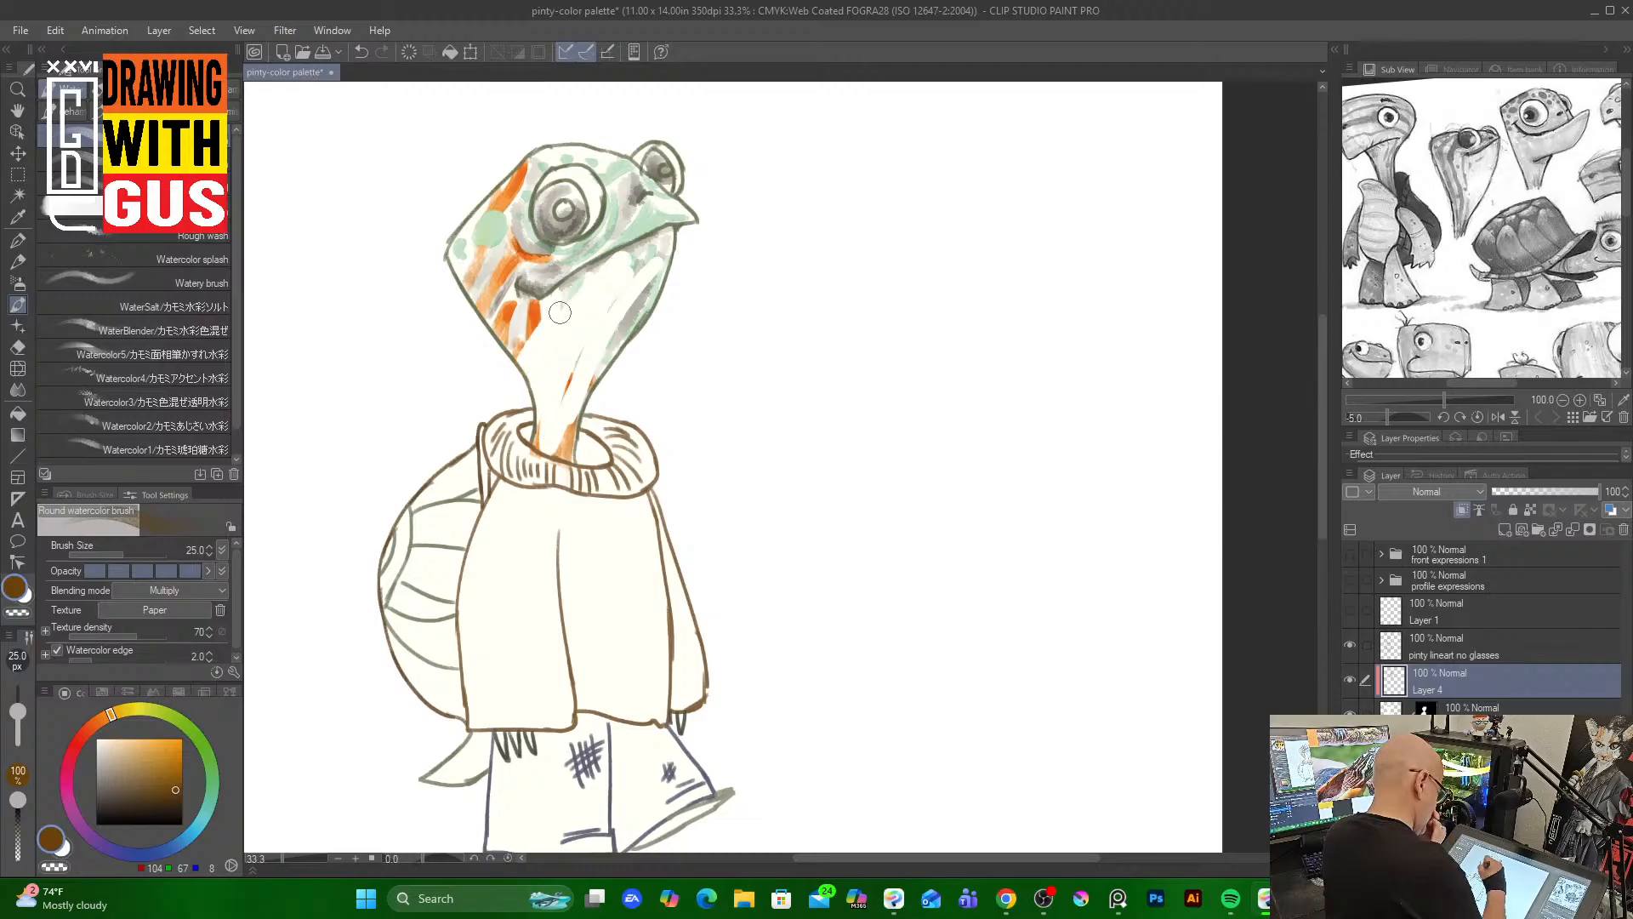
drag(600, 238, 515, 349)
mouse_move(557, 213)
mouse_down()
mouse_move(457, 320)
mouse_move(538, 140)
mouse_move(475, 217)
mouse_move(509, 339)
mouse_move(586, 391)
mouse_up()
drag(578, 403, 561, 460)
drag(634, 324, 665, 271)
mouse_move(616, 216)
mouse_down()
mouse_move(648, 148)
mouse_move(561, 189)
mouse_up()
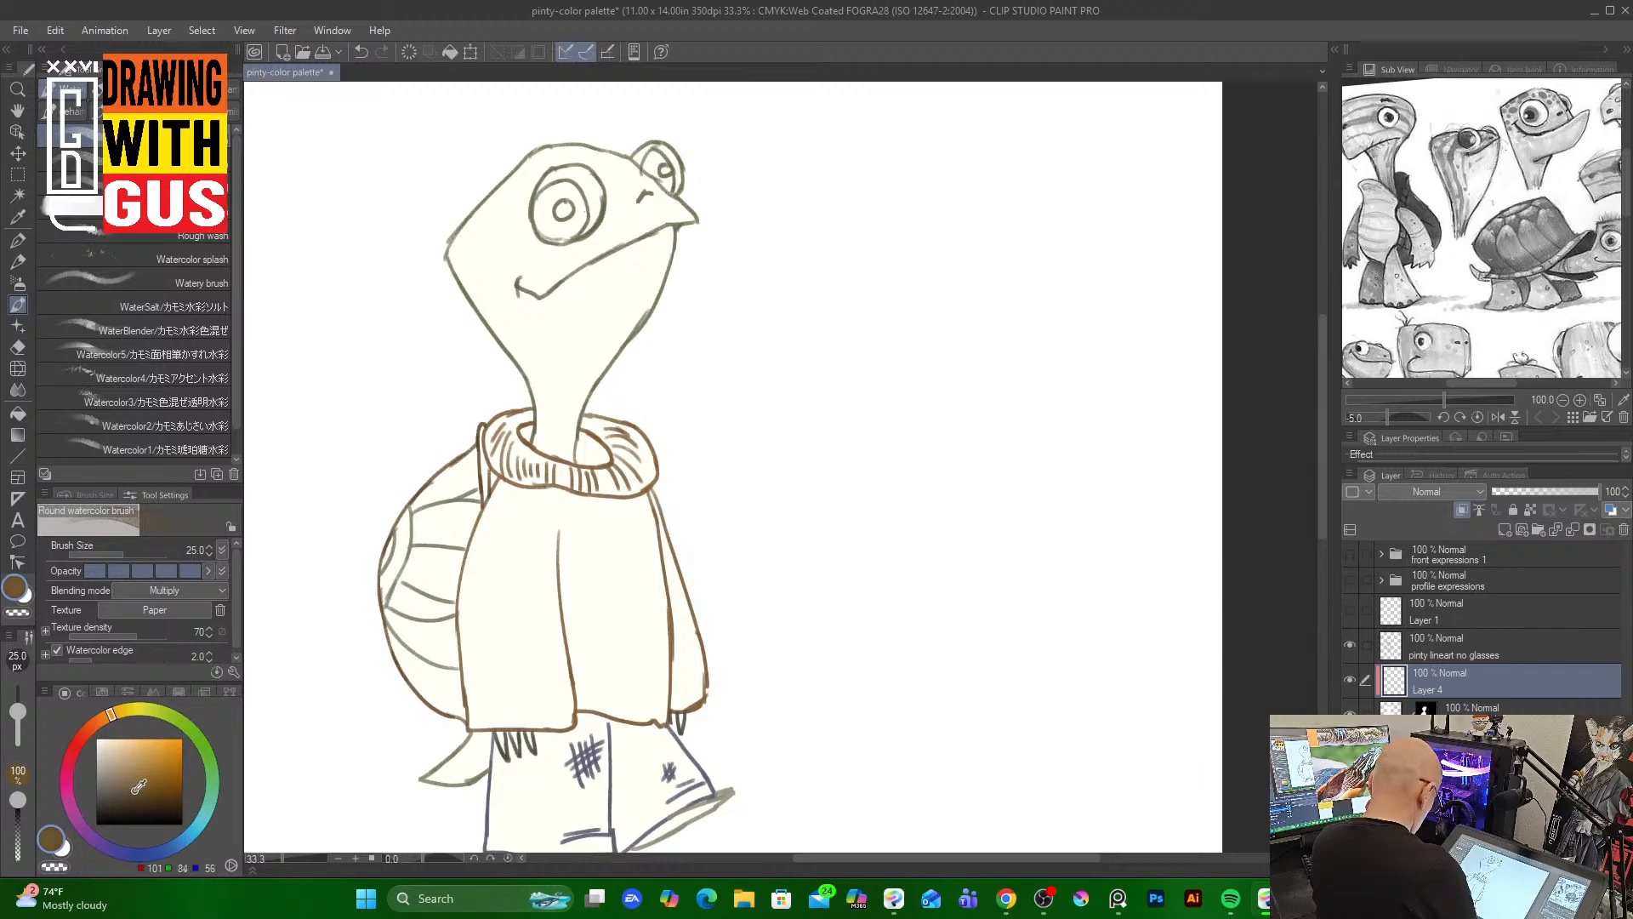
Pick a warm gray and lay a Watercolor5 wash at size 170 down the face and neck
drag(134, 787, 131, 784)
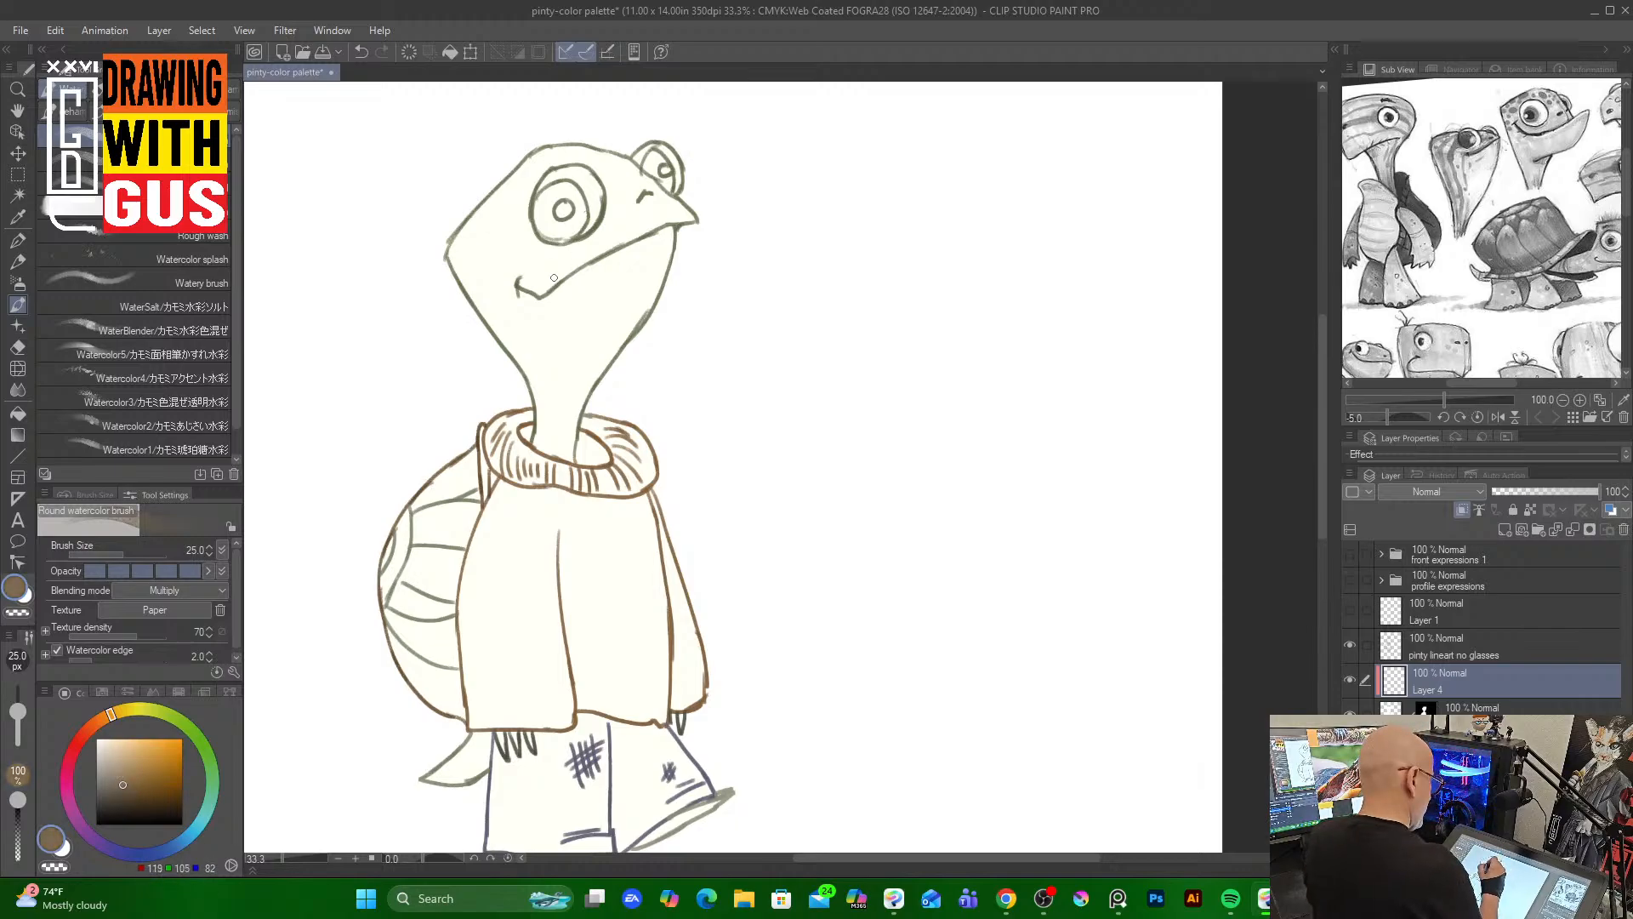
click(218, 280)
key(bracketright)
key(bracketright)
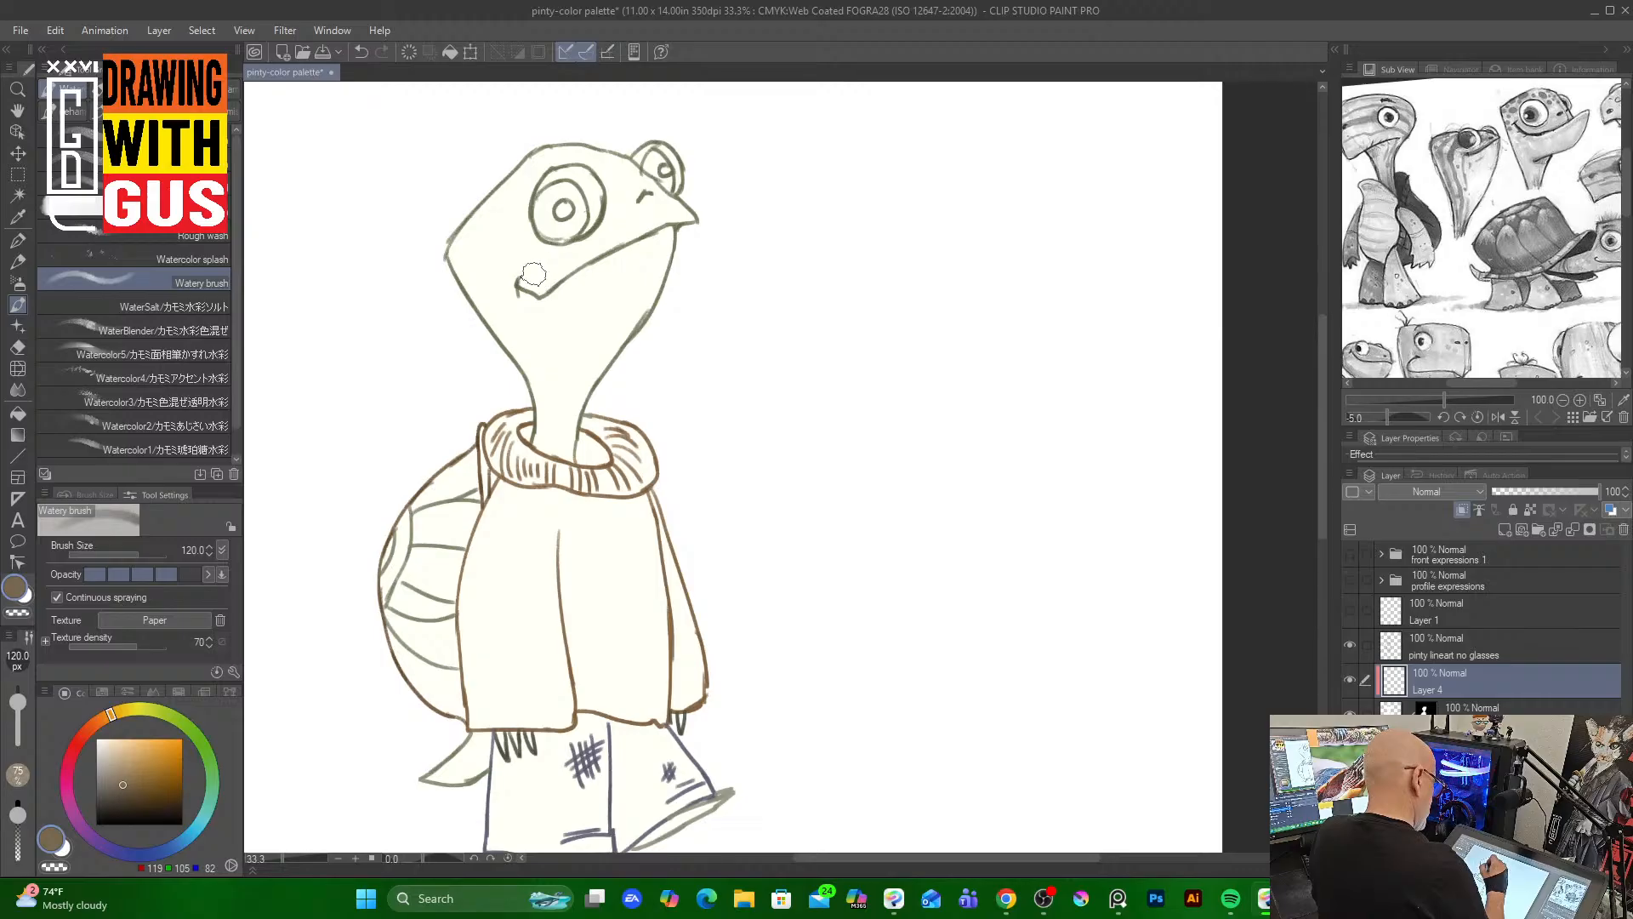
click(202, 350)
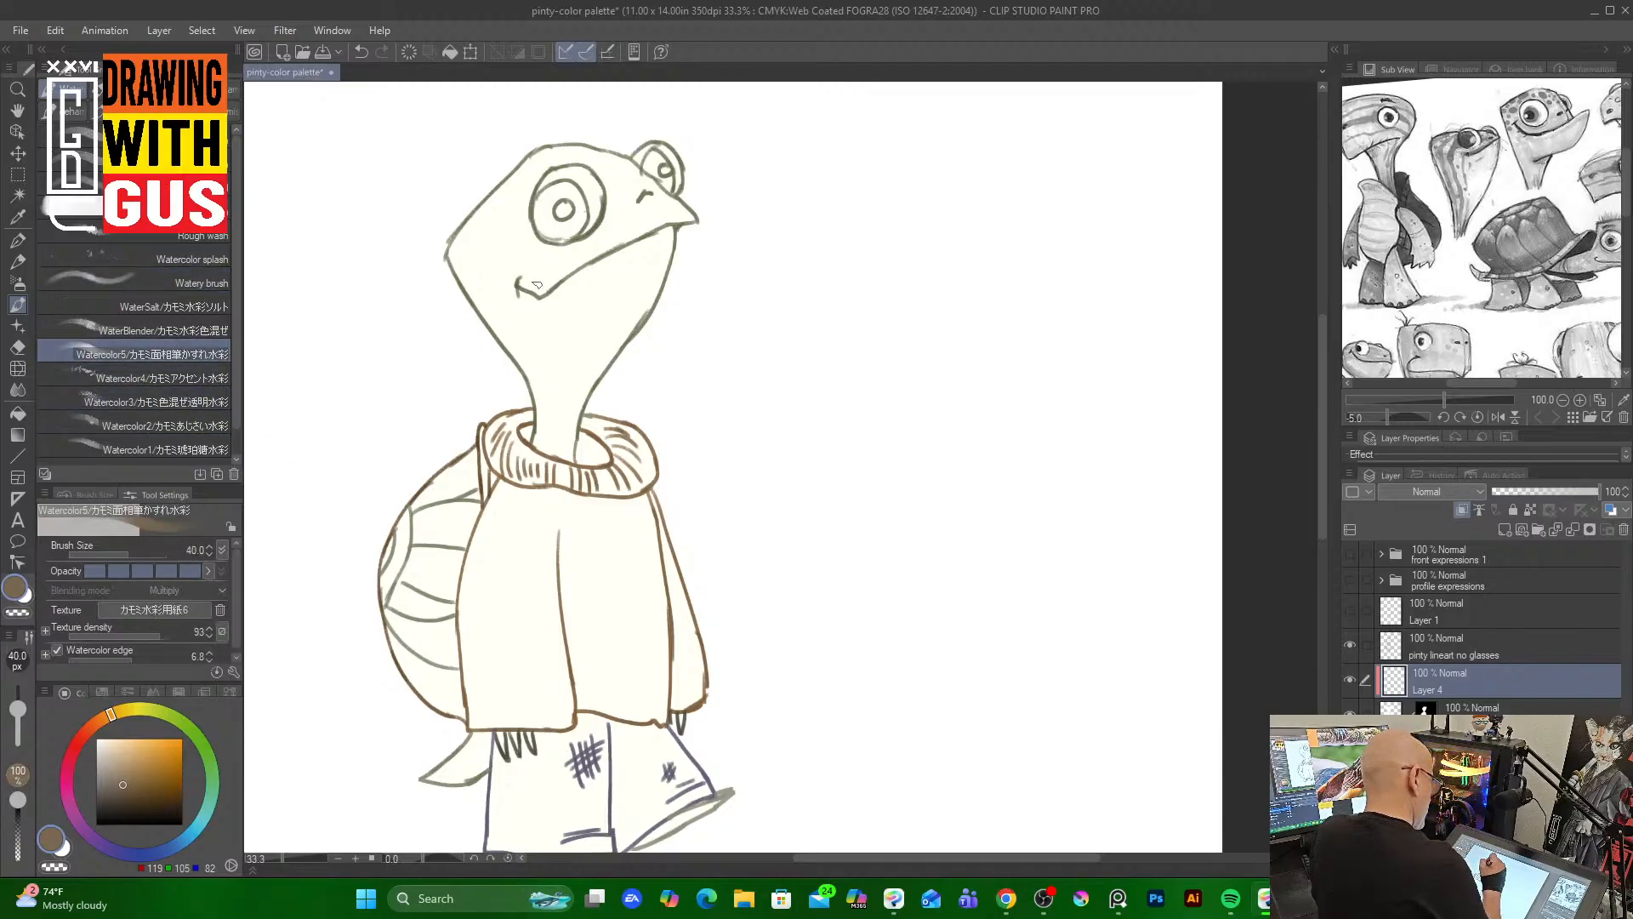
key(])
key(])
key(])
key(])
key(])
key(])
key(])
key(])
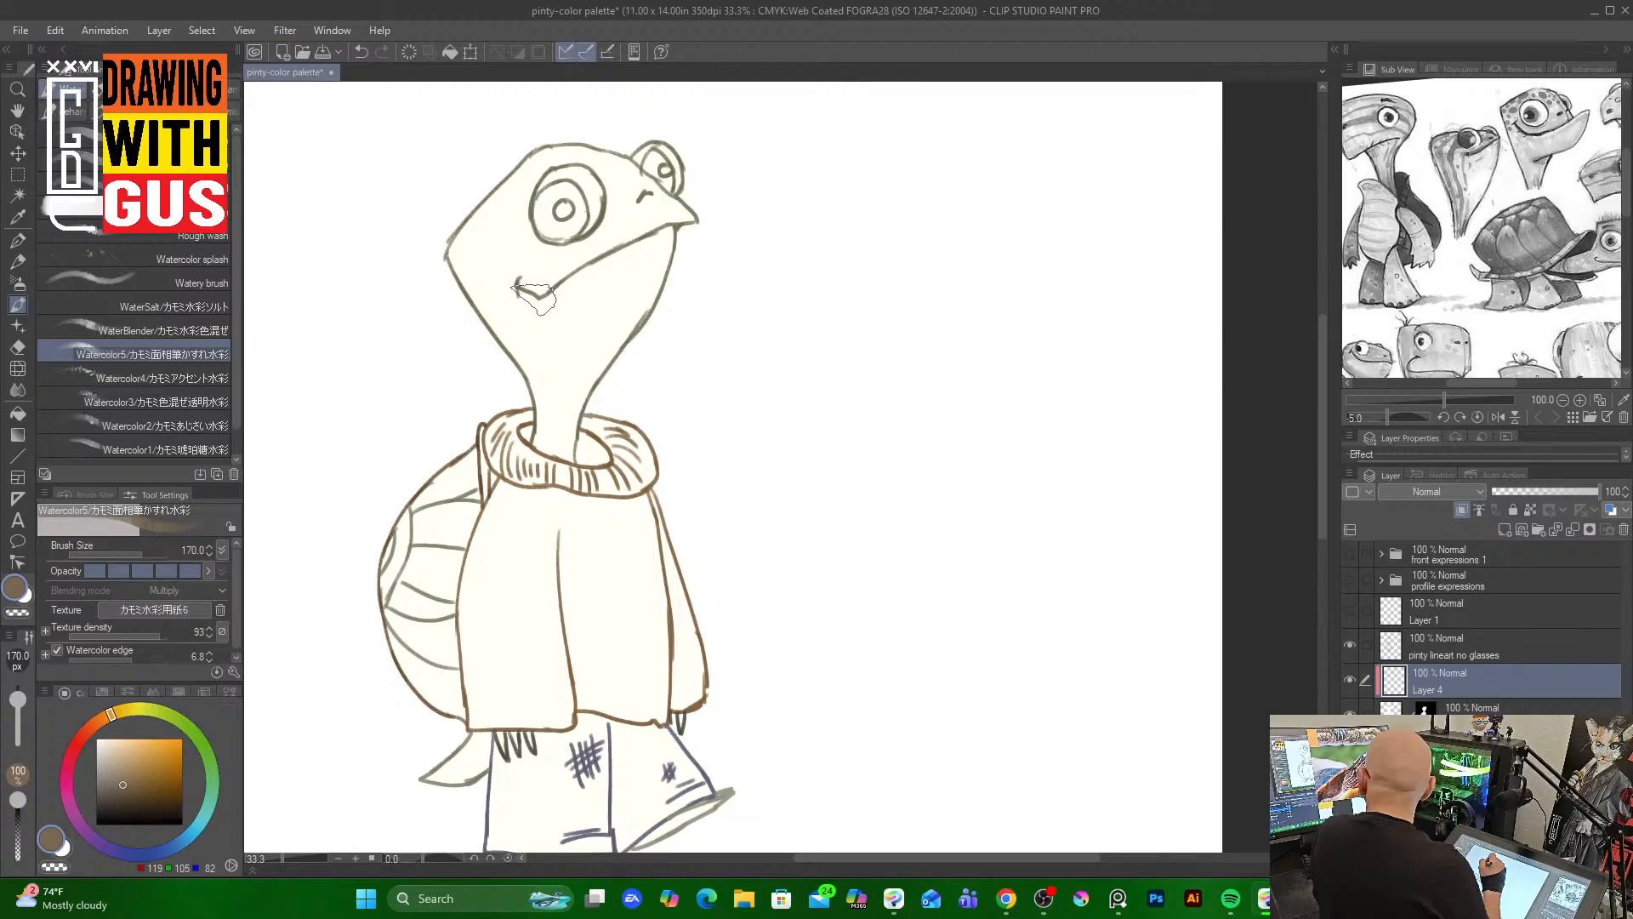
mouse_move(544, 223)
mouse_down()
mouse_move(557, 230)
mouse_move(528, 223)
mouse_move(544, 253)
mouse_move(570, 251)
mouse_move(610, 200)
mouse_move(549, 294)
mouse_move(648, 202)
mouse_move(553, 307)
mouse_move(674, 232)
mouse_move(574, 460)
mouse_up()
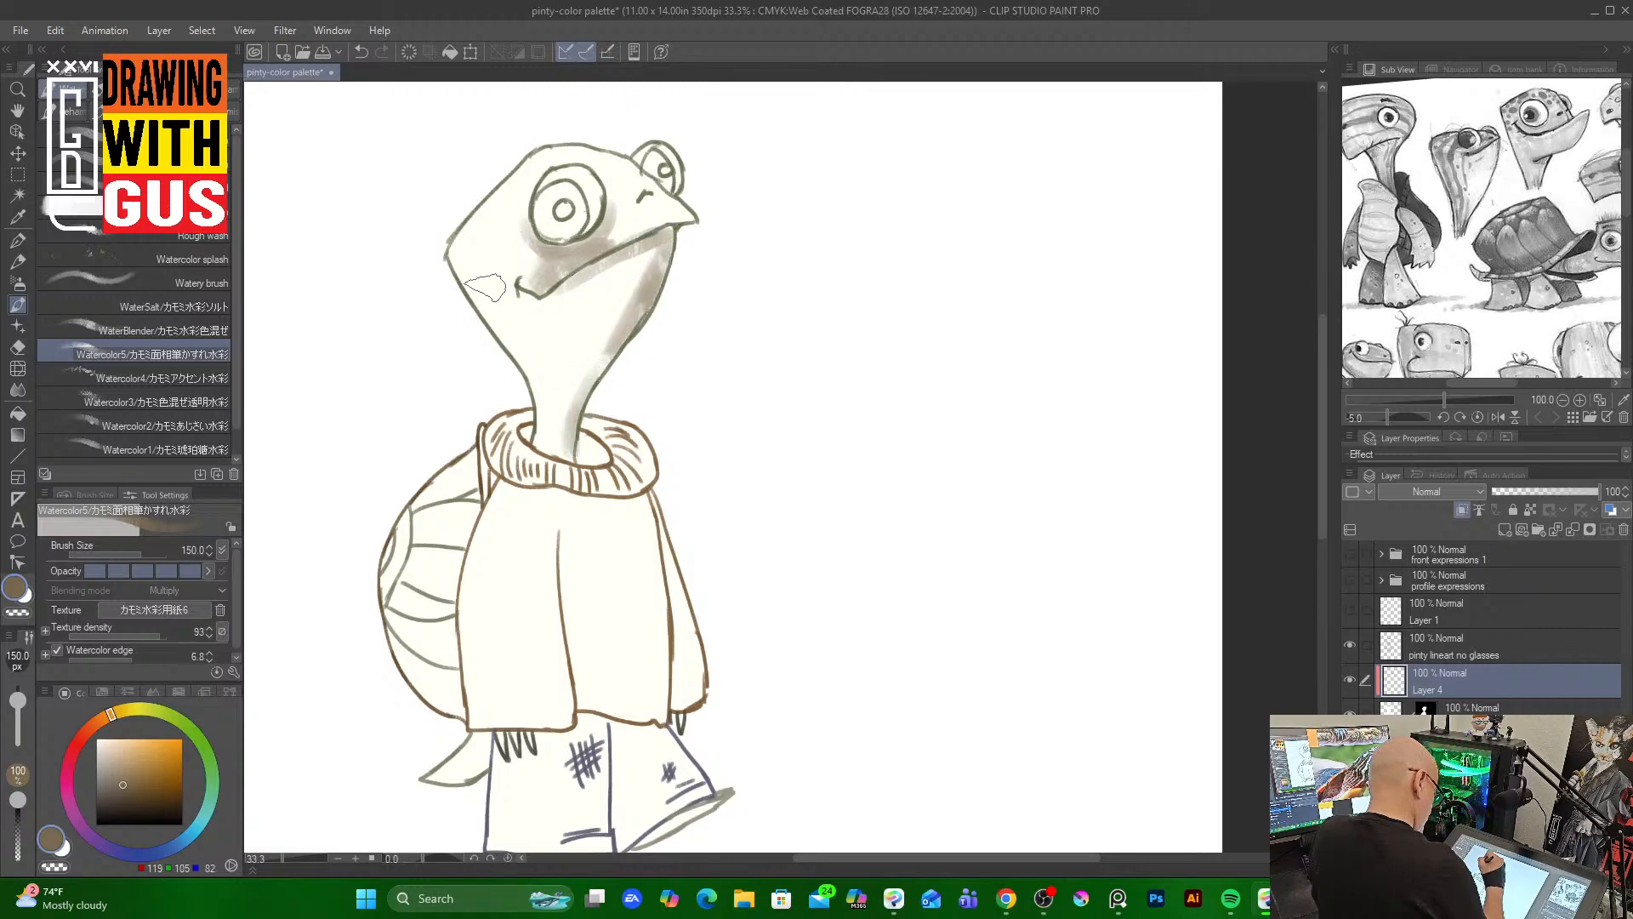
Add more gray Watercolor5 shading at the mouth, cheek and top of the head
mouse_move(485, 287)
mouse_down()
mouse_move(457, 253)
mouse_move(519, 357)
mouse_move(509, 314)
mouse_move(523, 313)
mouse_move(532, 438)
mouse_move(537, 307)
mouse_up()
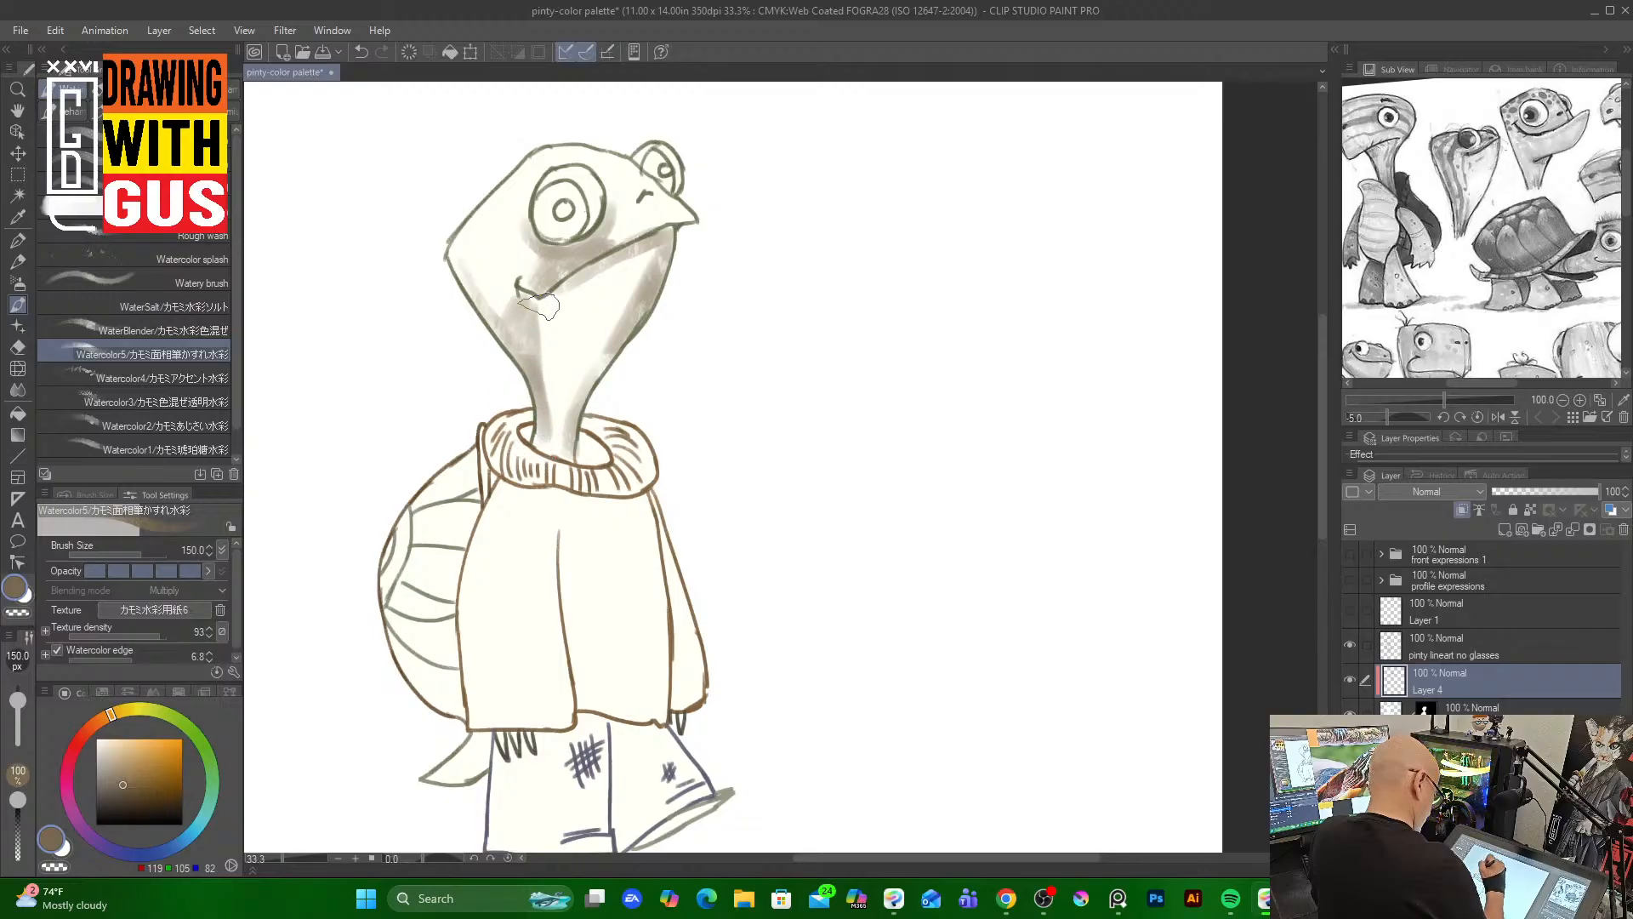
mouse_move(523, 251)
mouse_down()
mouse_move(508, 214)
mouse_move(517, 243)
mouse_move(523, 182)
mouse_up()
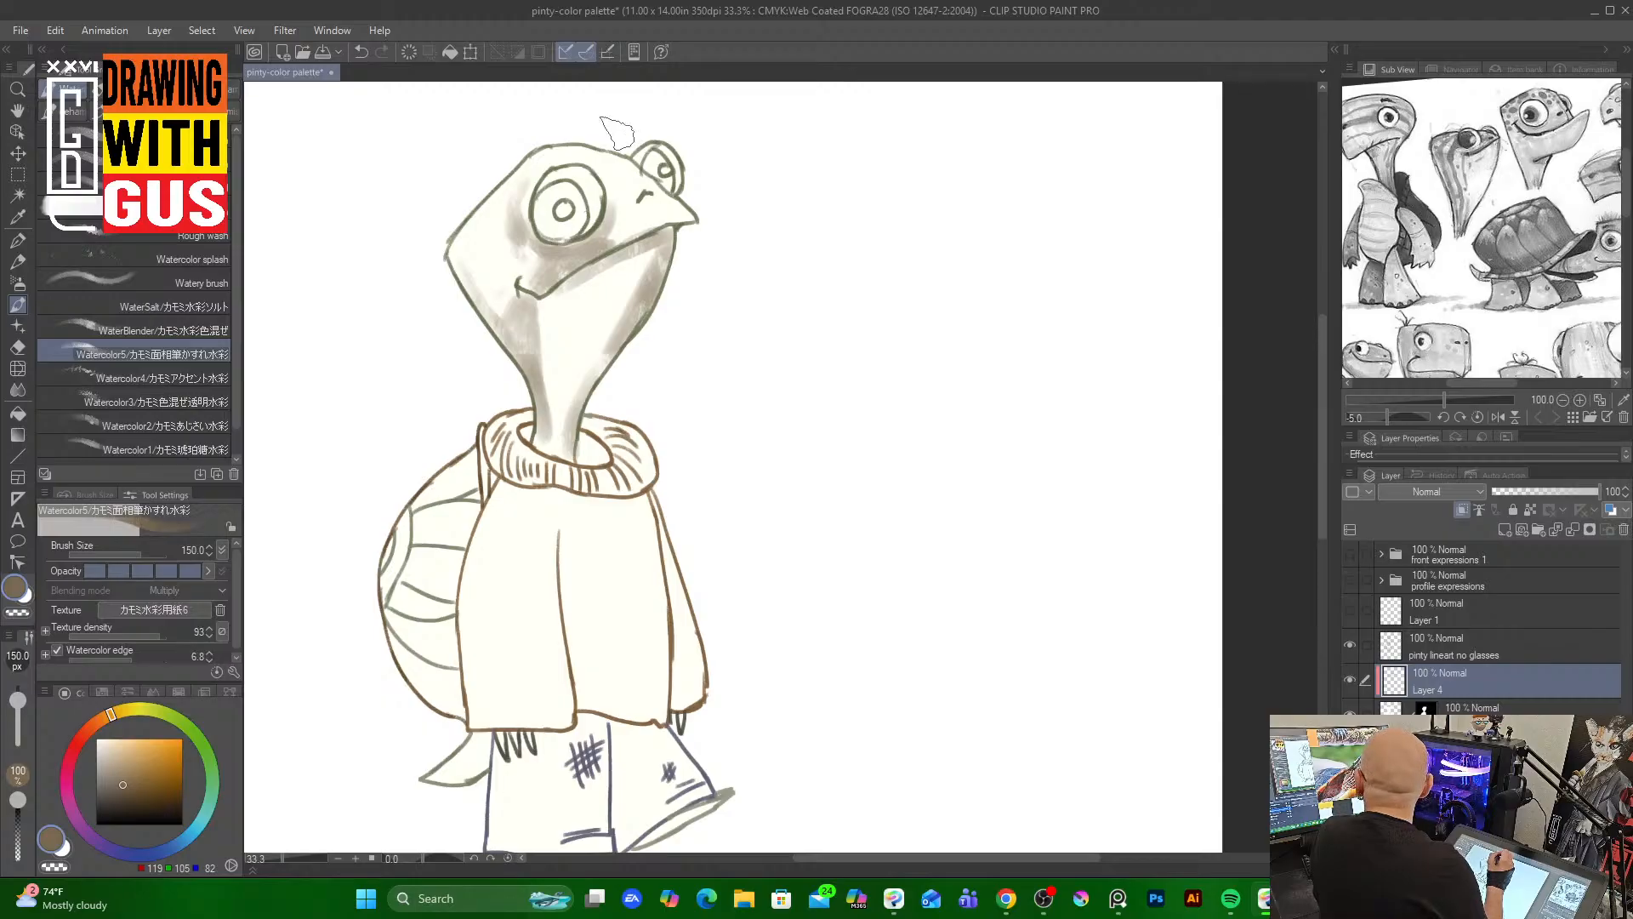
mouse_move(525, 174)
mouse_down()
mouse_move(494, 203)
mouse_move(509, 197)
mouse_move(516, 254)
mouse_move(504, 217)
mouse_move(531, 169)
mouse_move(527, 231)
mouse_up()
drag(600, 159, 645, 182)
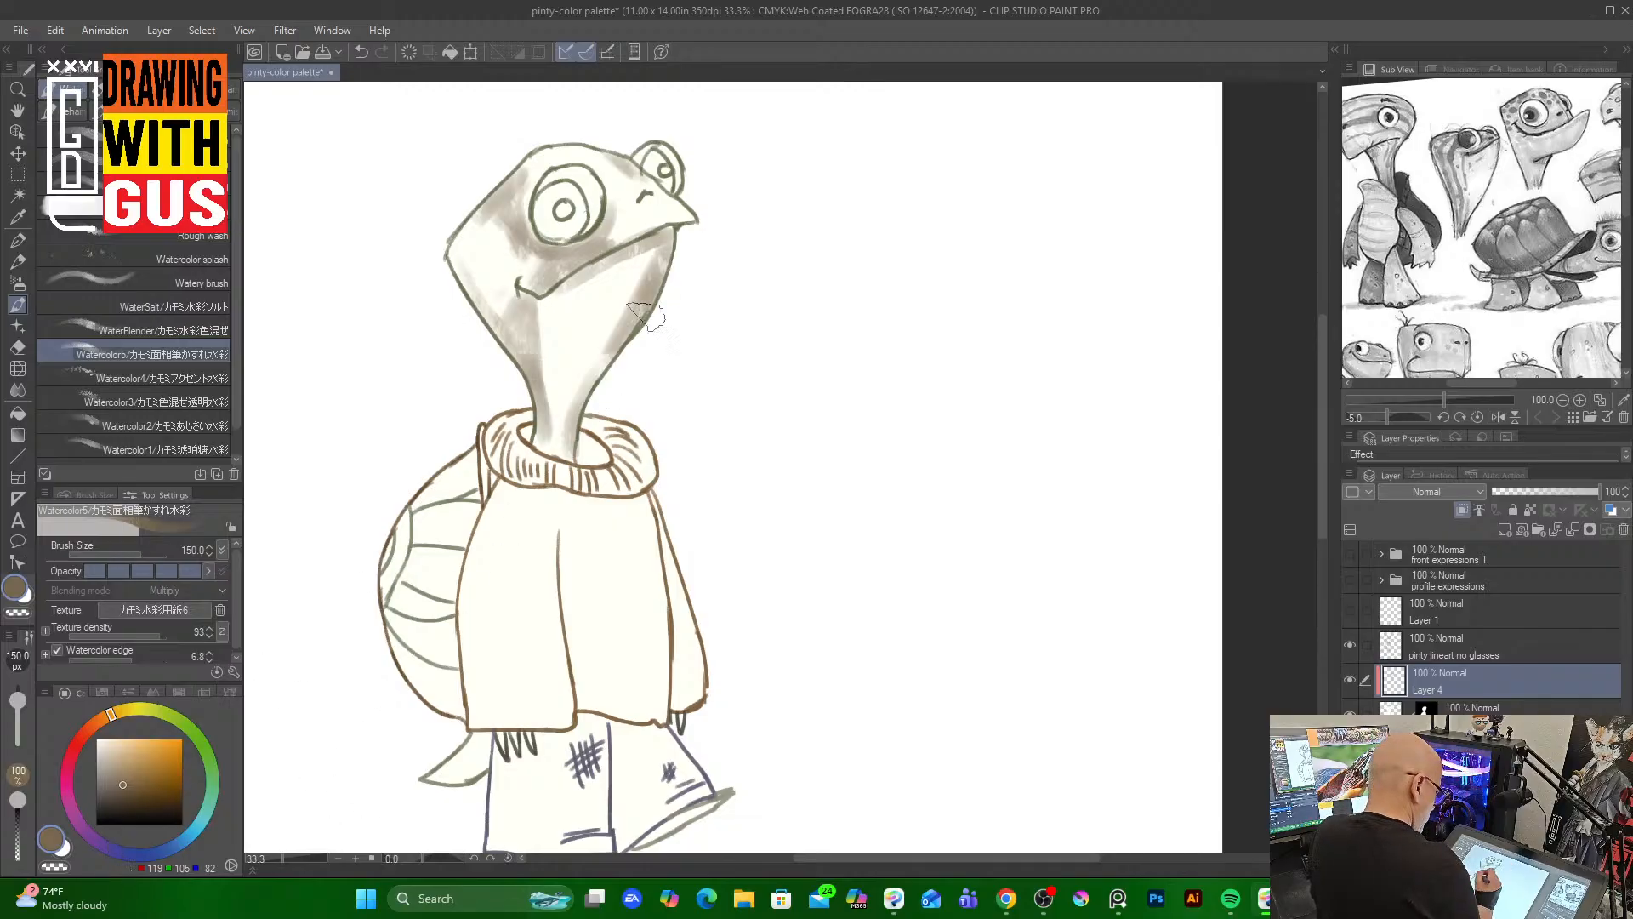
Soften the cheek with the Watery brush and blend the gray shading across the face with WaterBender
click(220, 283)
mouse_move(520, 250)
mouse_down()
mouse_move(483, 220)
mouse_move(515, 247)
mouse_move(503, 206)
mouse_move(486, 233)
mouse_move(496, 206)
mouse_move(507, 255)
mouse_move(512, 212)
mouse_move(533, 276)
mouse_move(553, 272)
mouse_move(524, 272)
mouse_move(561, 273)
mouse_move(525, 283)
mouse_move(500, 333)
mouse_move(520, 364)
mouse_move(533, 296)
mouse_move(546, 393)
mouse_move(506, 293)
mouse_up()
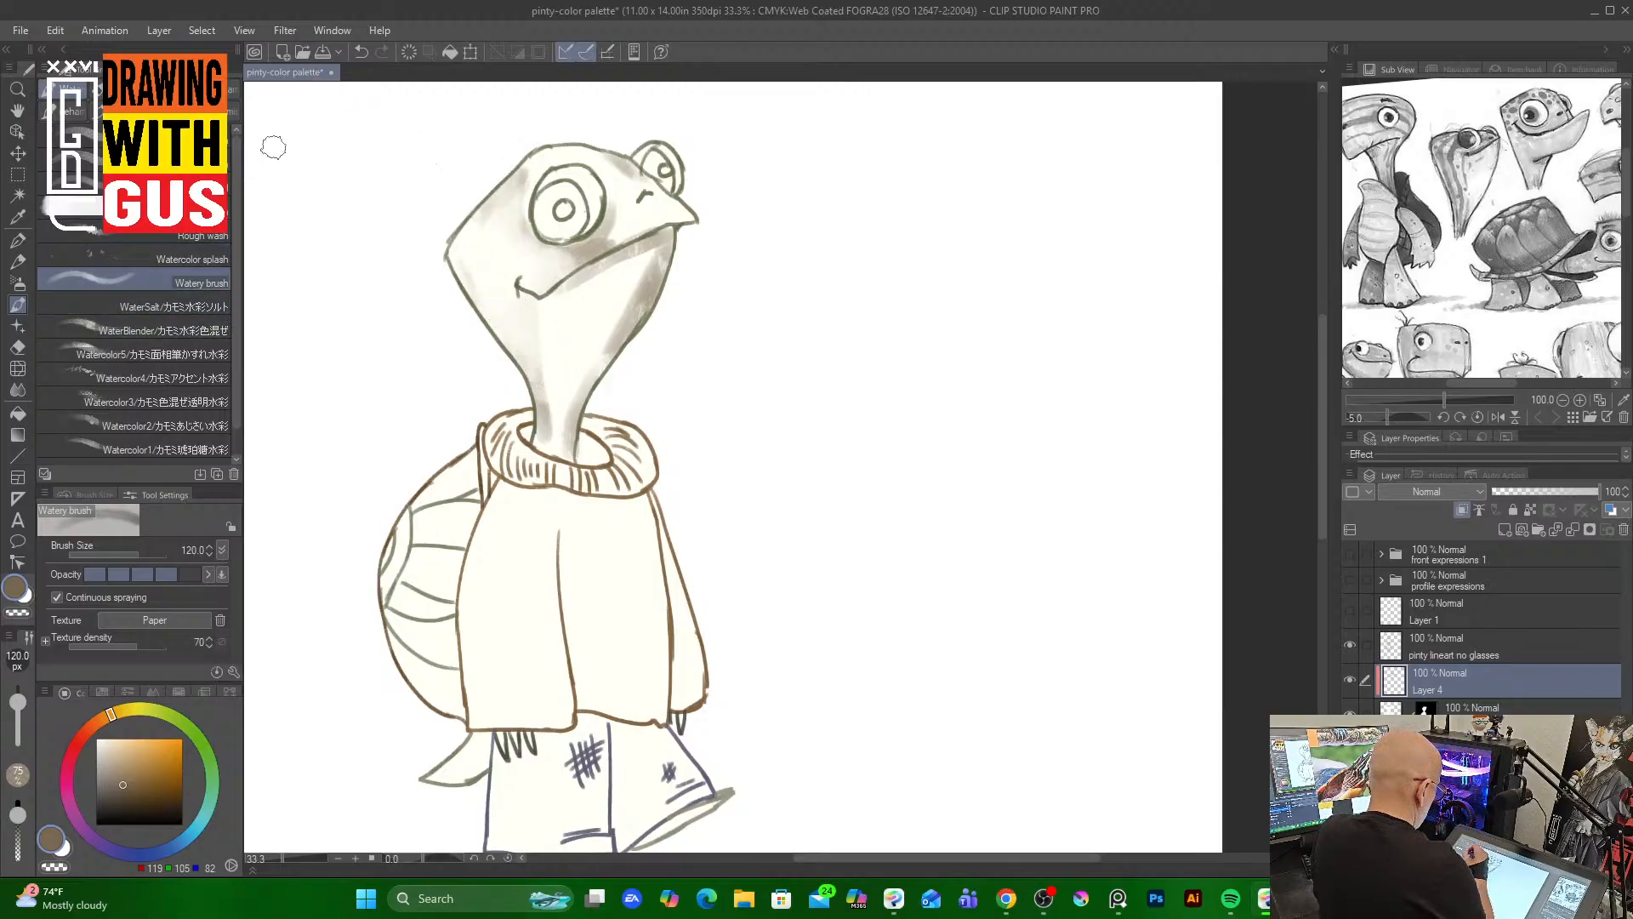
click(202, 328)
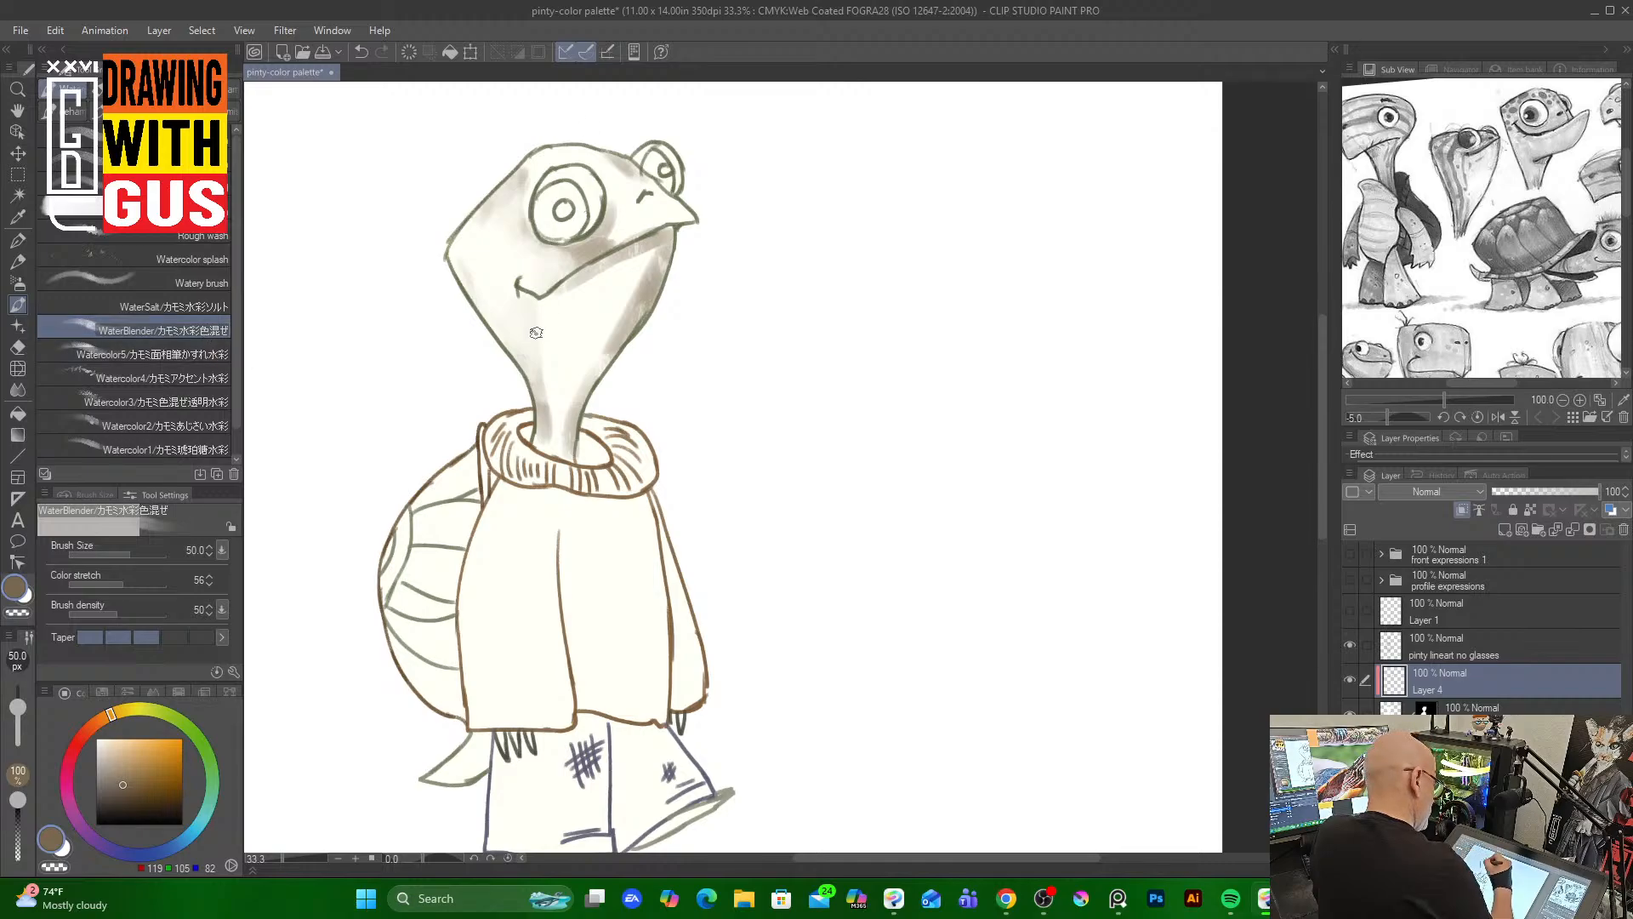
mouse_move(542, 411)
mouse_down()
mouse_move(548, 354)
mouse_move(572, 413)
mouse_move(585, 373)
mouse_move(567, 372)
mouse_move(553, 414)
mouse_move(565, 440)
mouse_move(641, 264)
mouse_up()
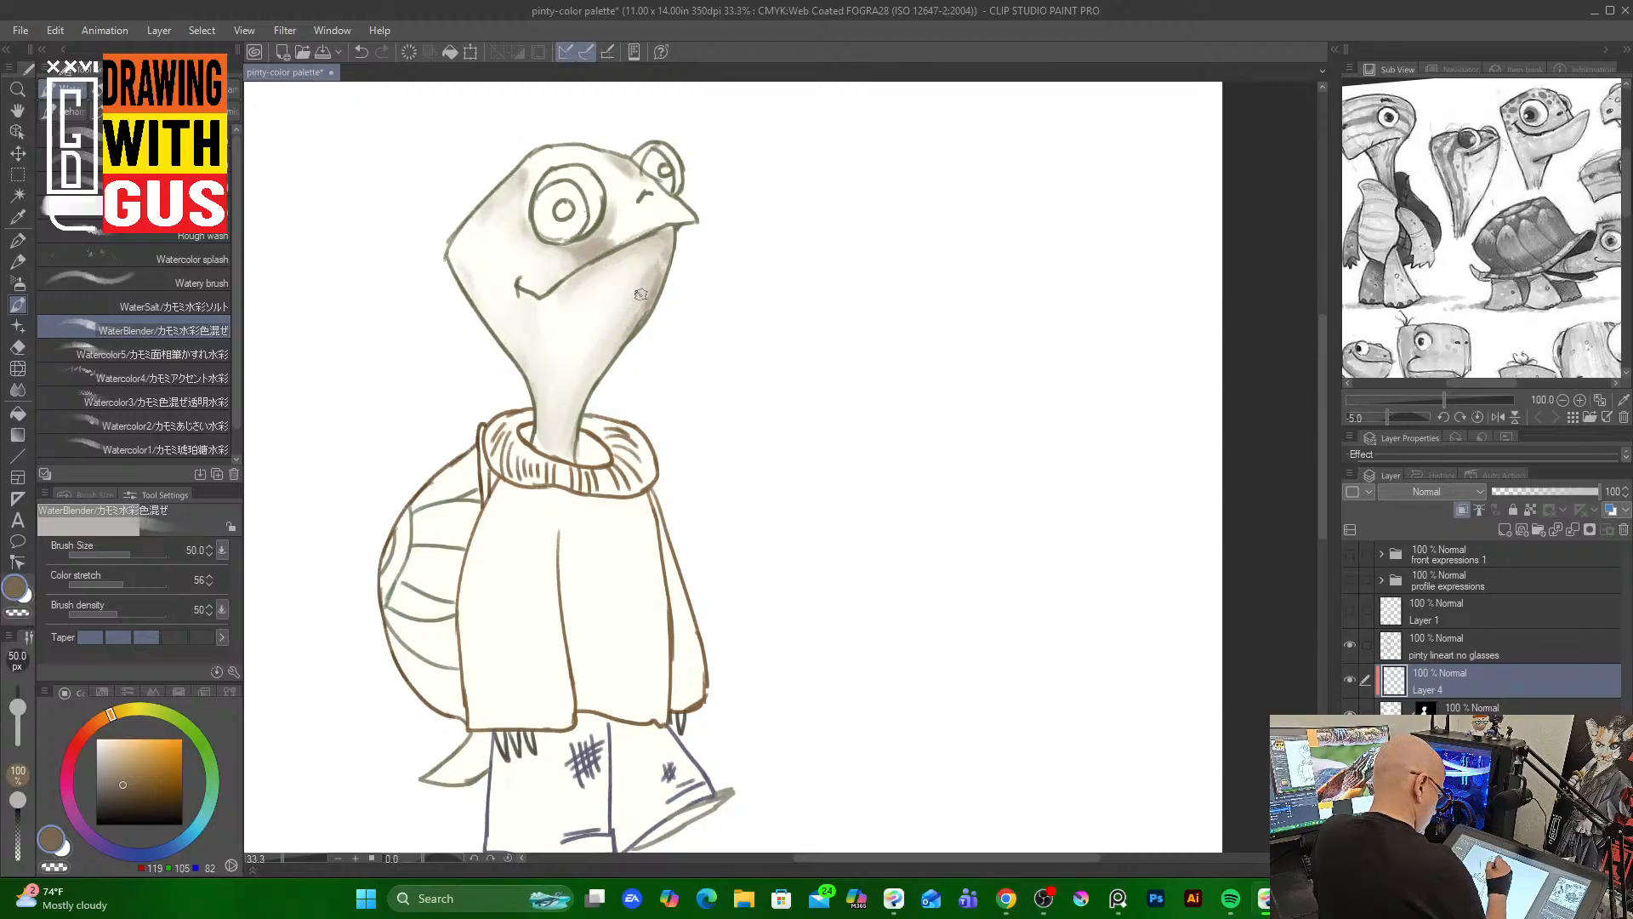
drag(580, 248, 609, 242)
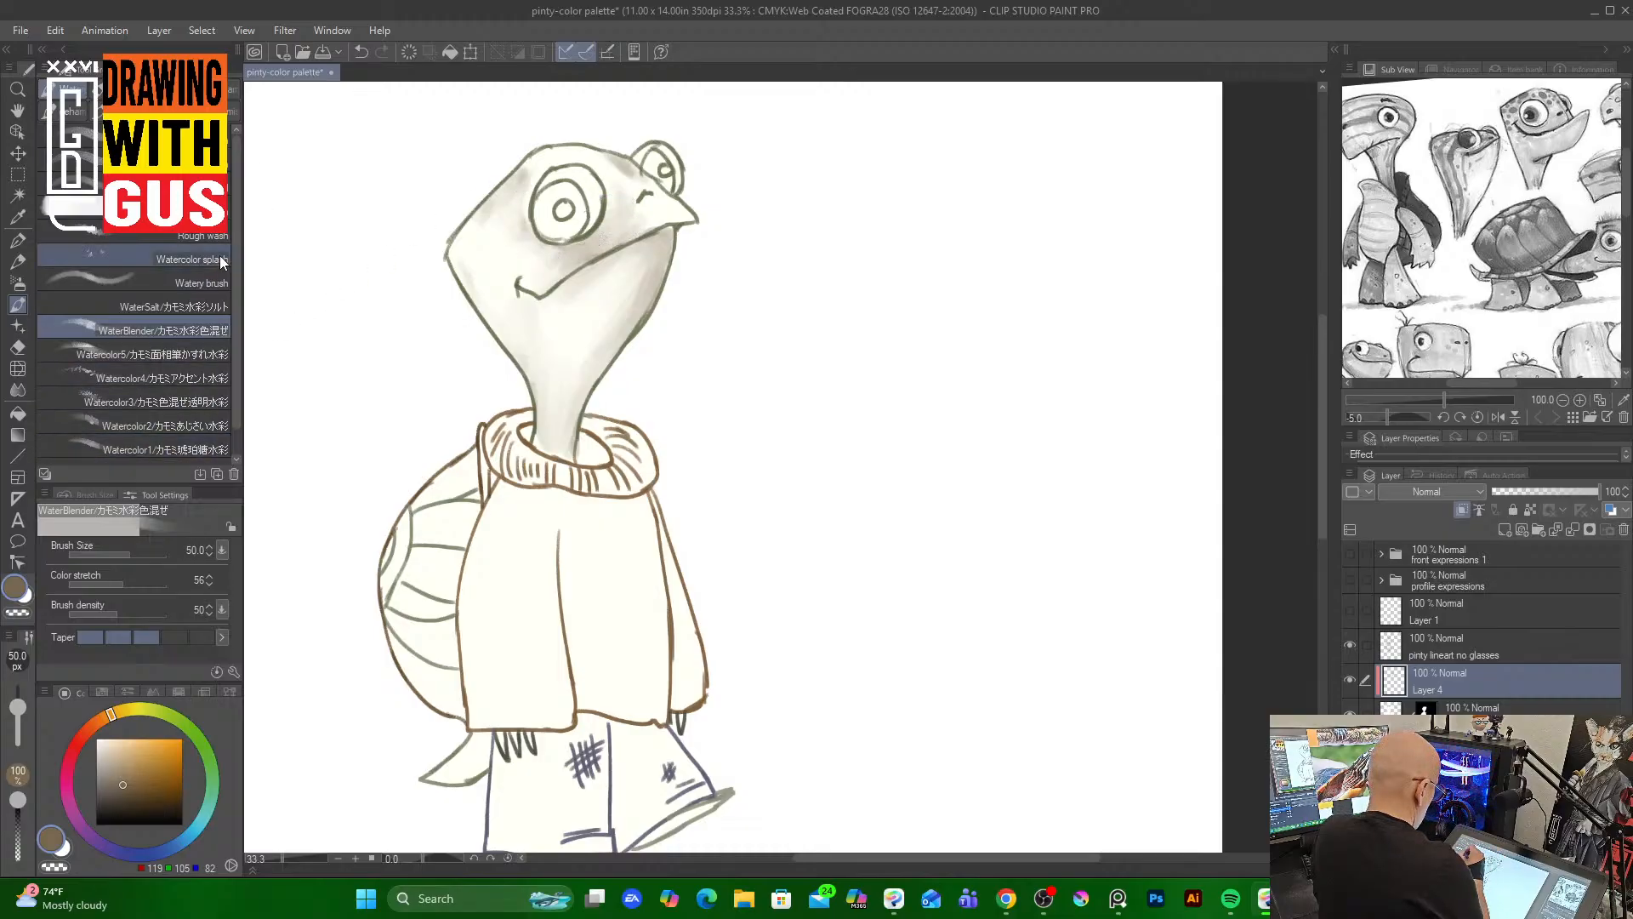
Blend the gray shading down the face and across the cheek with the Watery brush at size 120
click(218, 289)
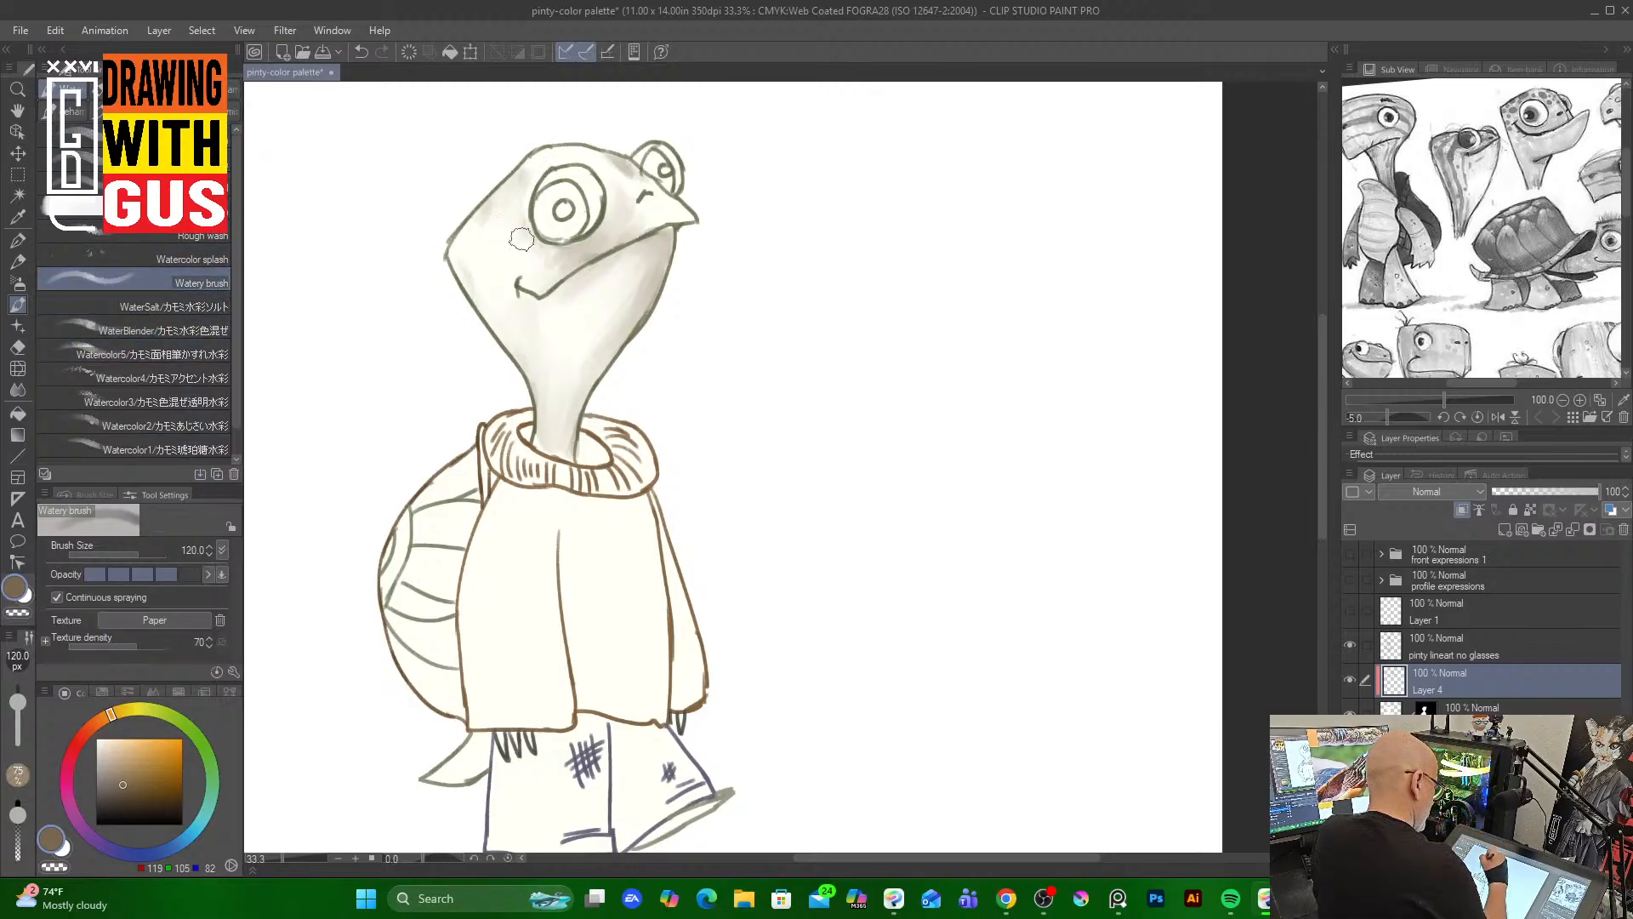
mouse_move(529, 245)
mouse_down()
mouse_move(616, 233)
mouse_move(604, 242)
mouse_move(630, 176)
mouse_move(665, 213)
mouse_move(584, 366)
mouse_move(581, 316)
mouse_move(618, 256)
mouse_move(637, 289)
mouse_move(541, 431)
mouse_up()
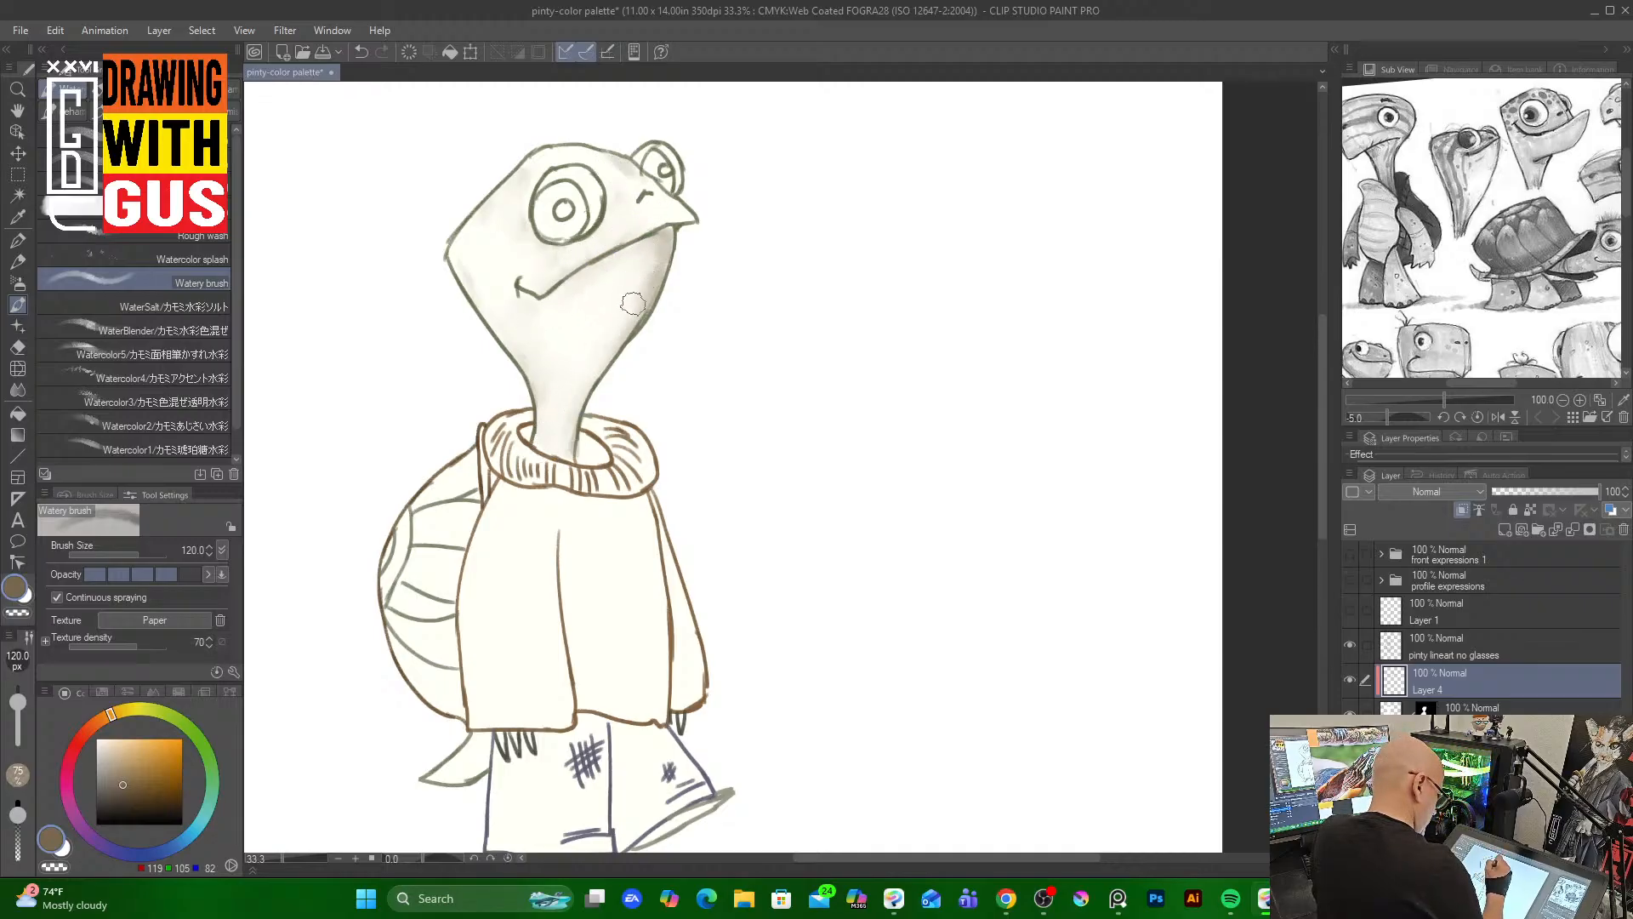
mouse_move(633, 304)
mouse_down()
mouse_move(648, 260)
mouse_move(618, 174)
mouse_up()
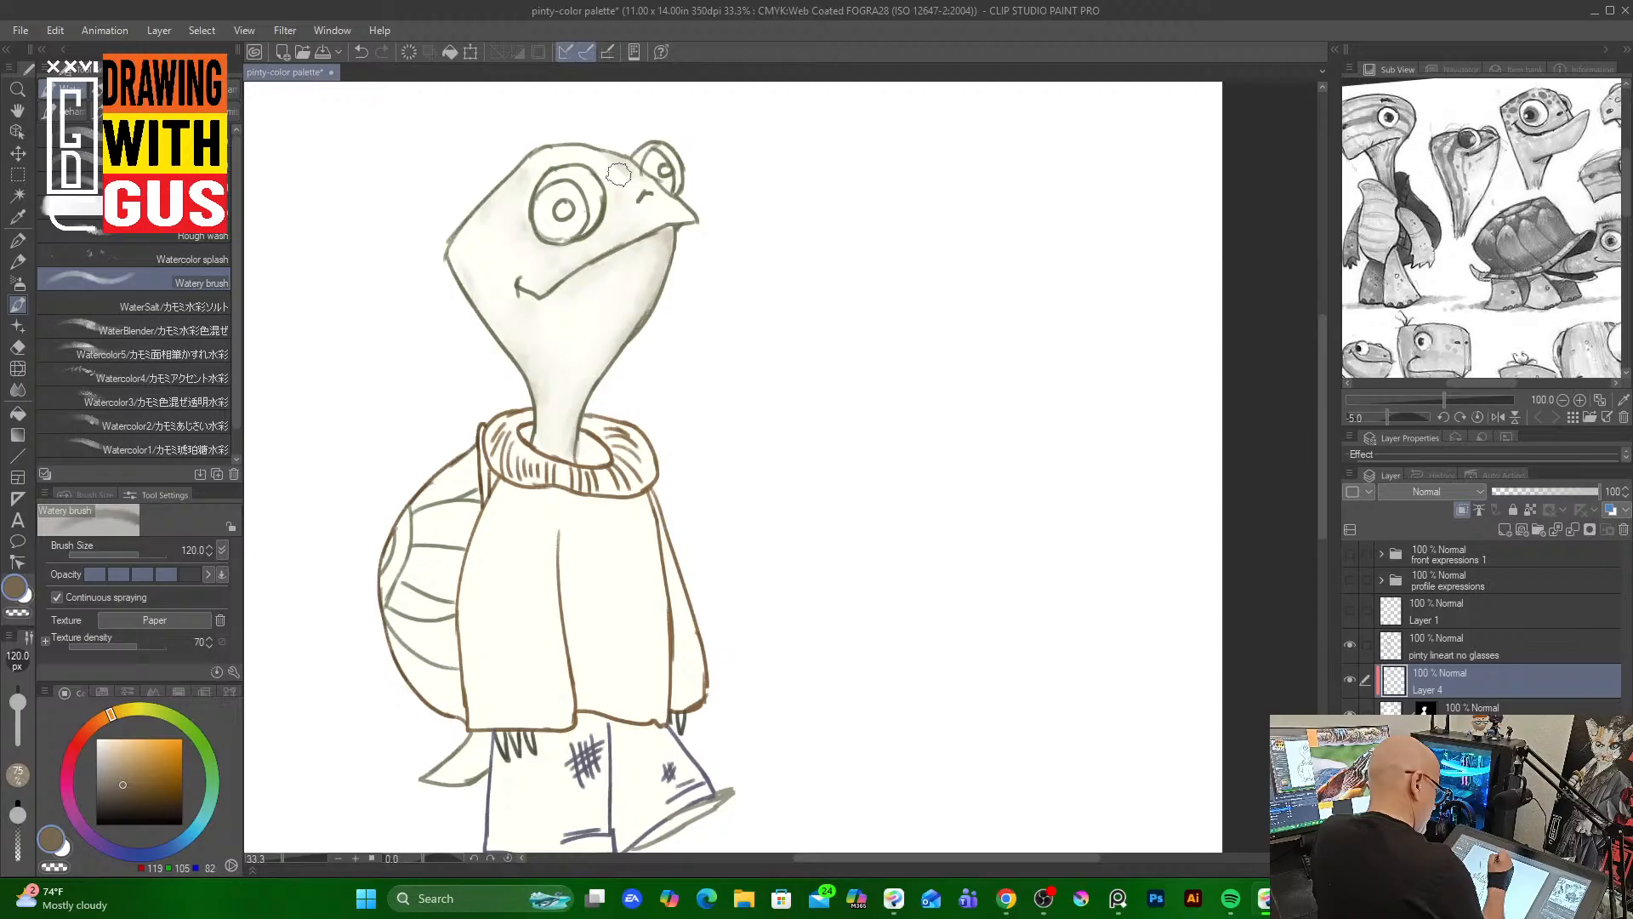
Pick a muted green and paint Rough wash strokes at size 60 around the mouth and beak
click(148, 708)
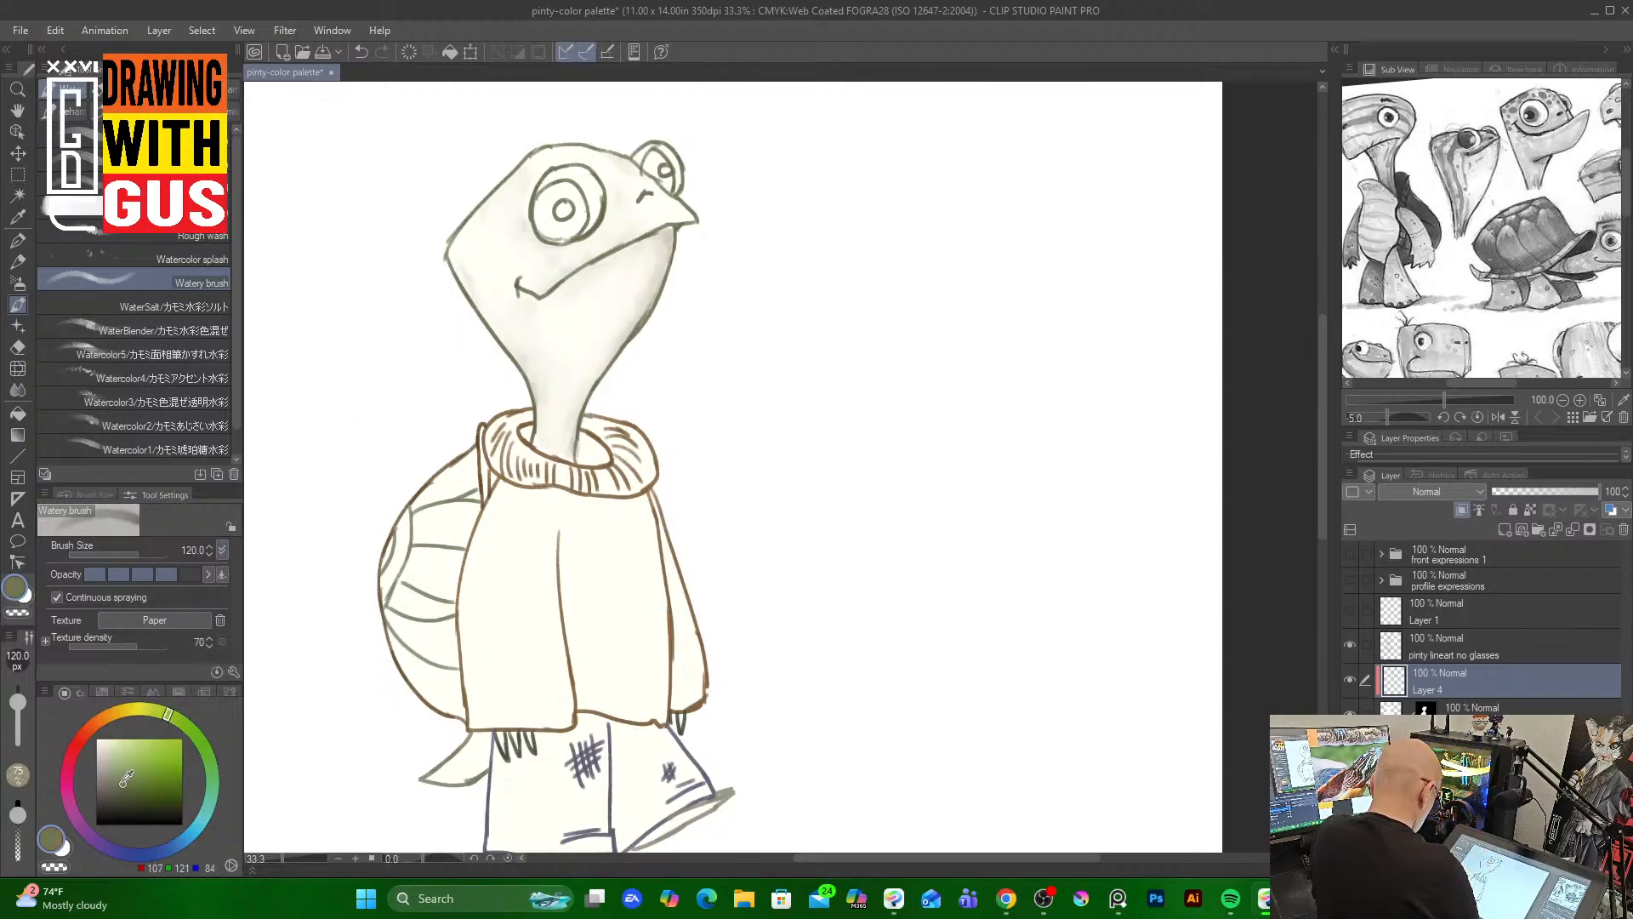
drag(125, 779, 121, 765)
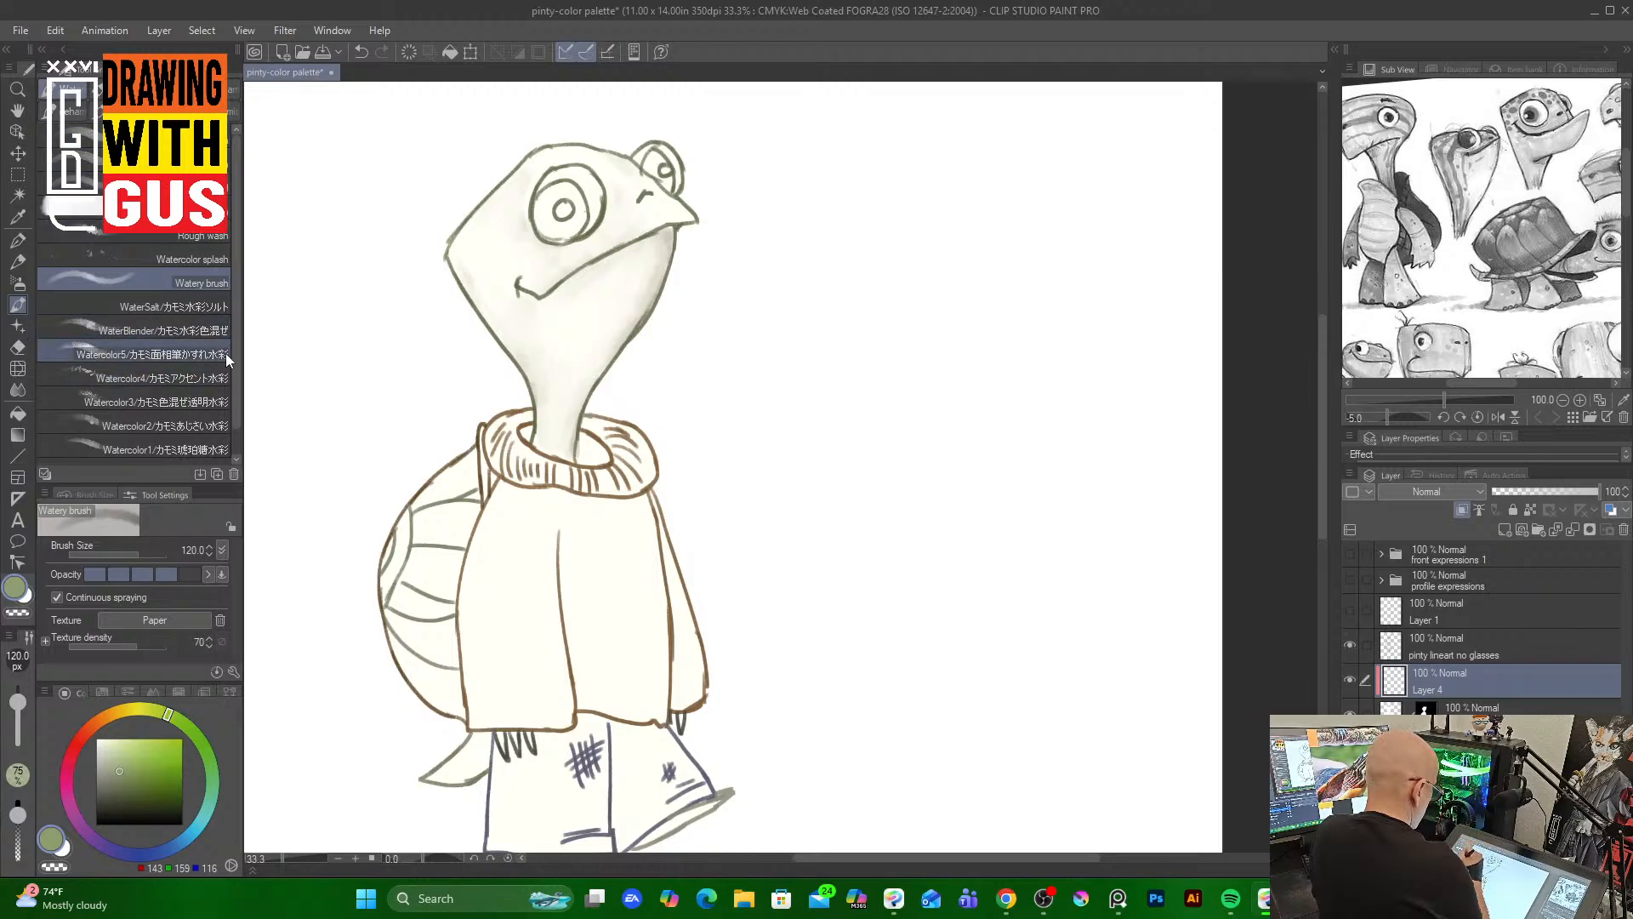
click(204, 237)
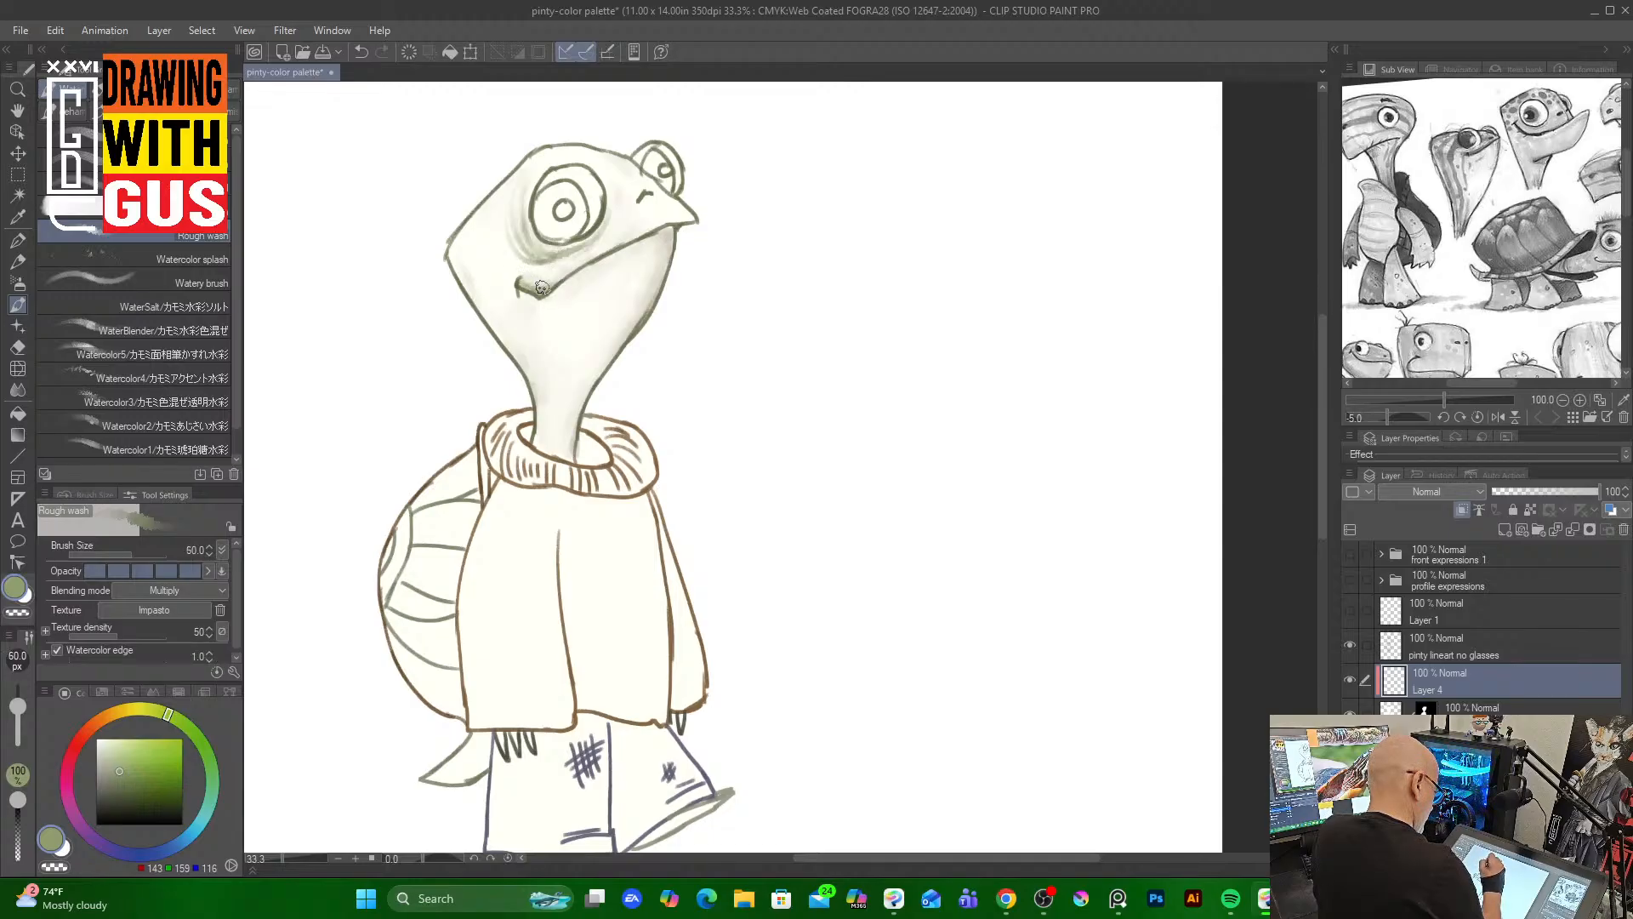
drag(541, 288, 560, 280)
drag(668, 225, 546, 287)
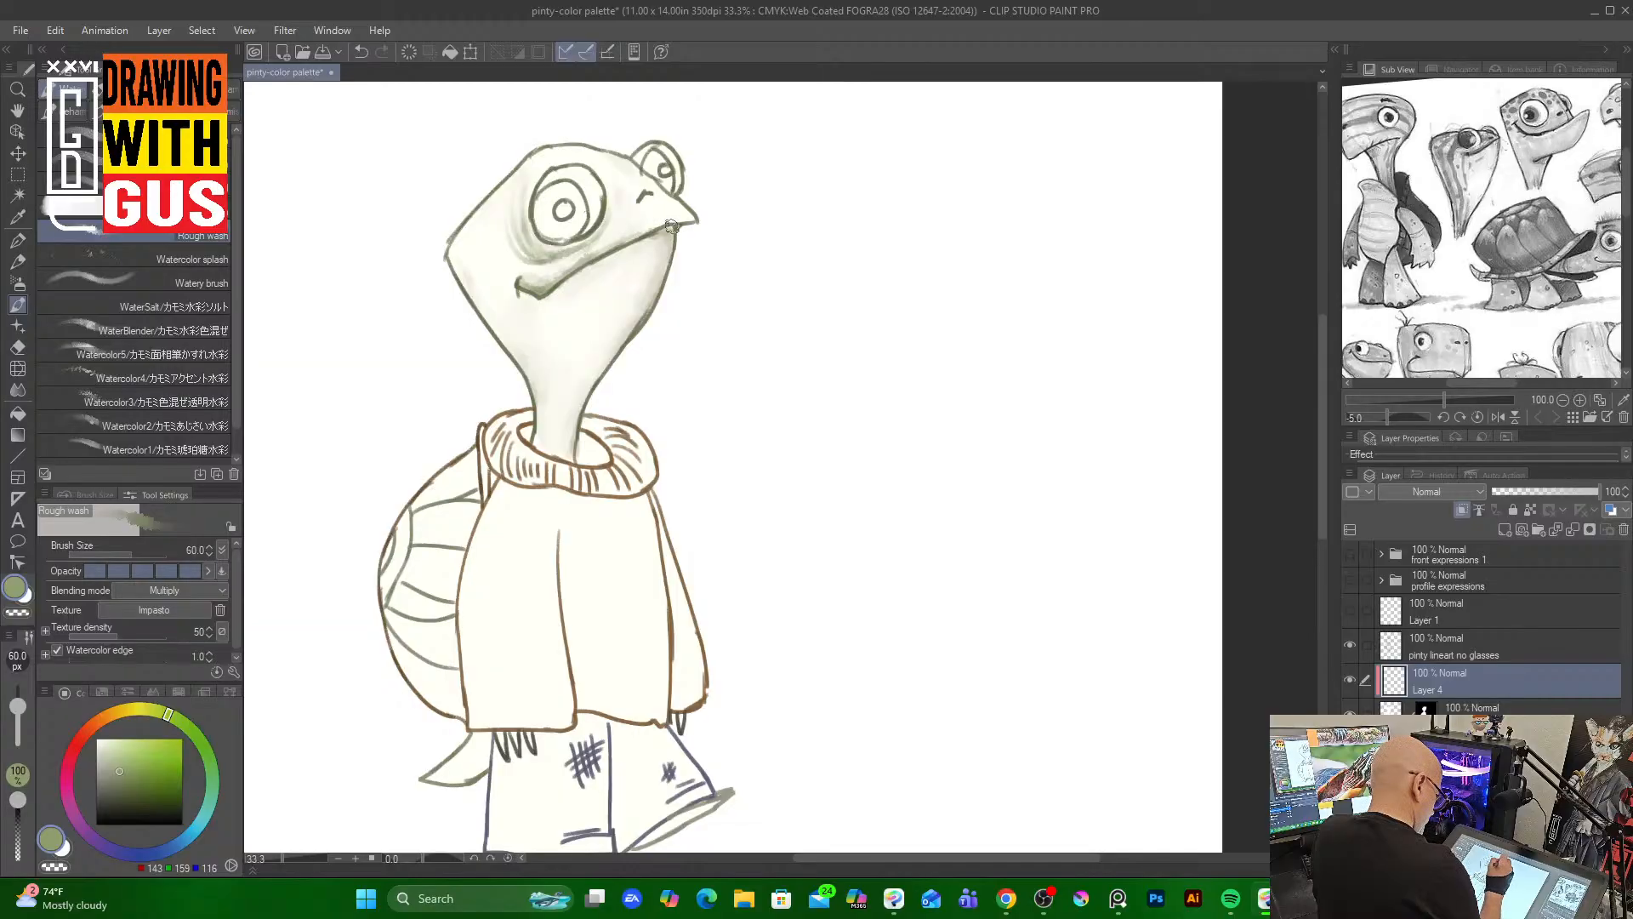
drag(671, 226, 596, 269)
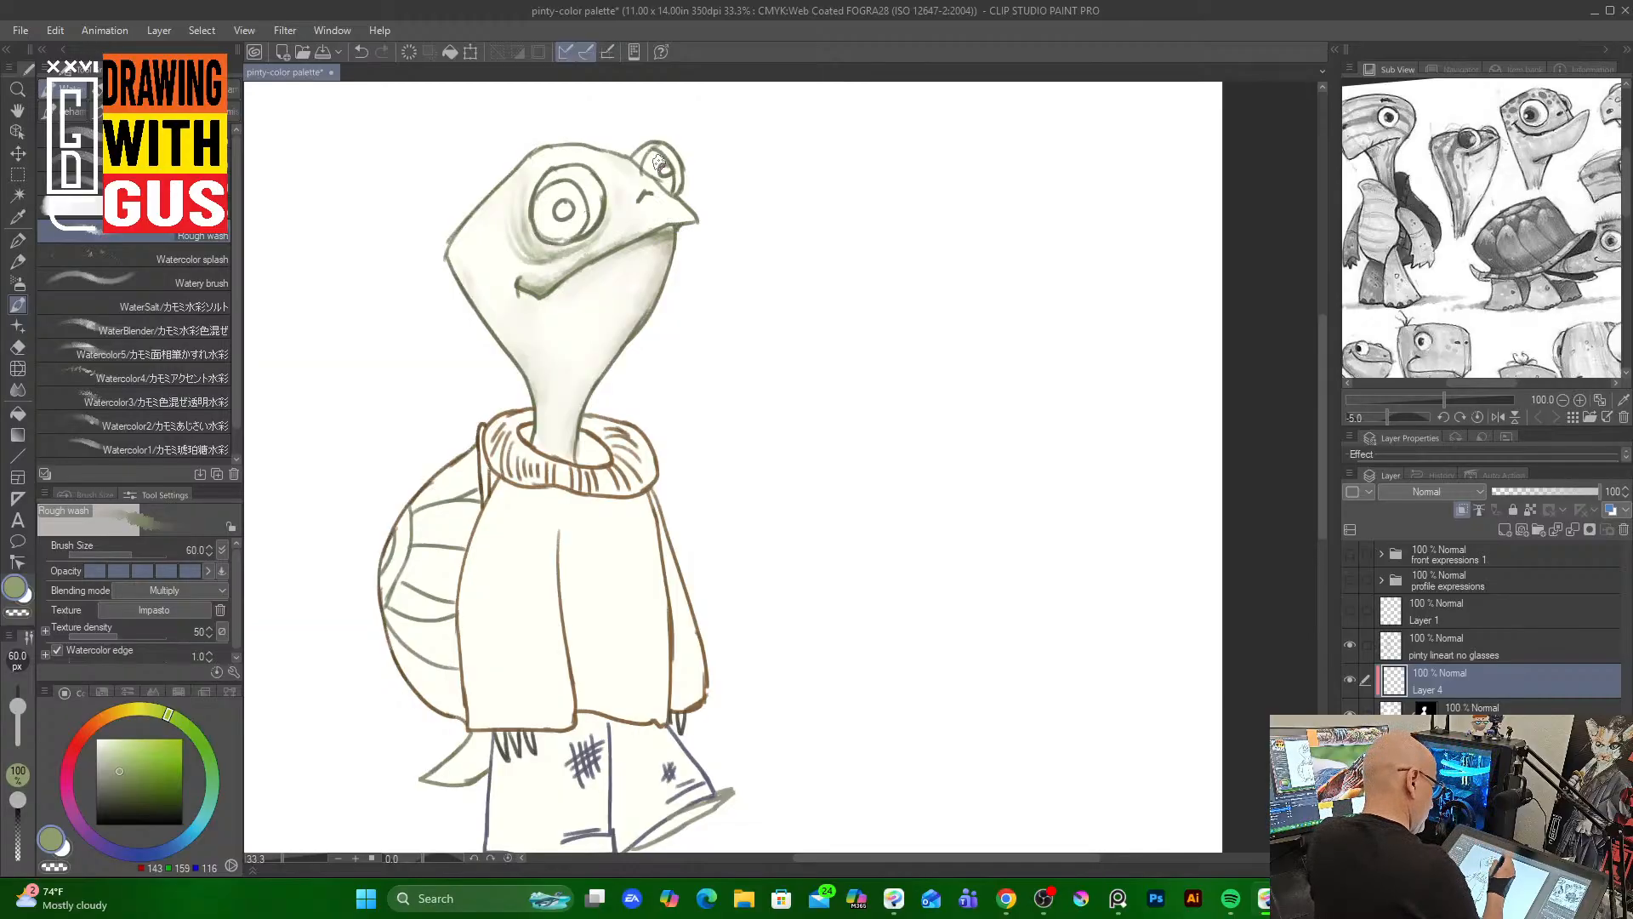
Enlarge the Rough wash brush and lay green wash down the face, back of the head and neck
key(bracketright)
key(bracketright)
key(bracketright)
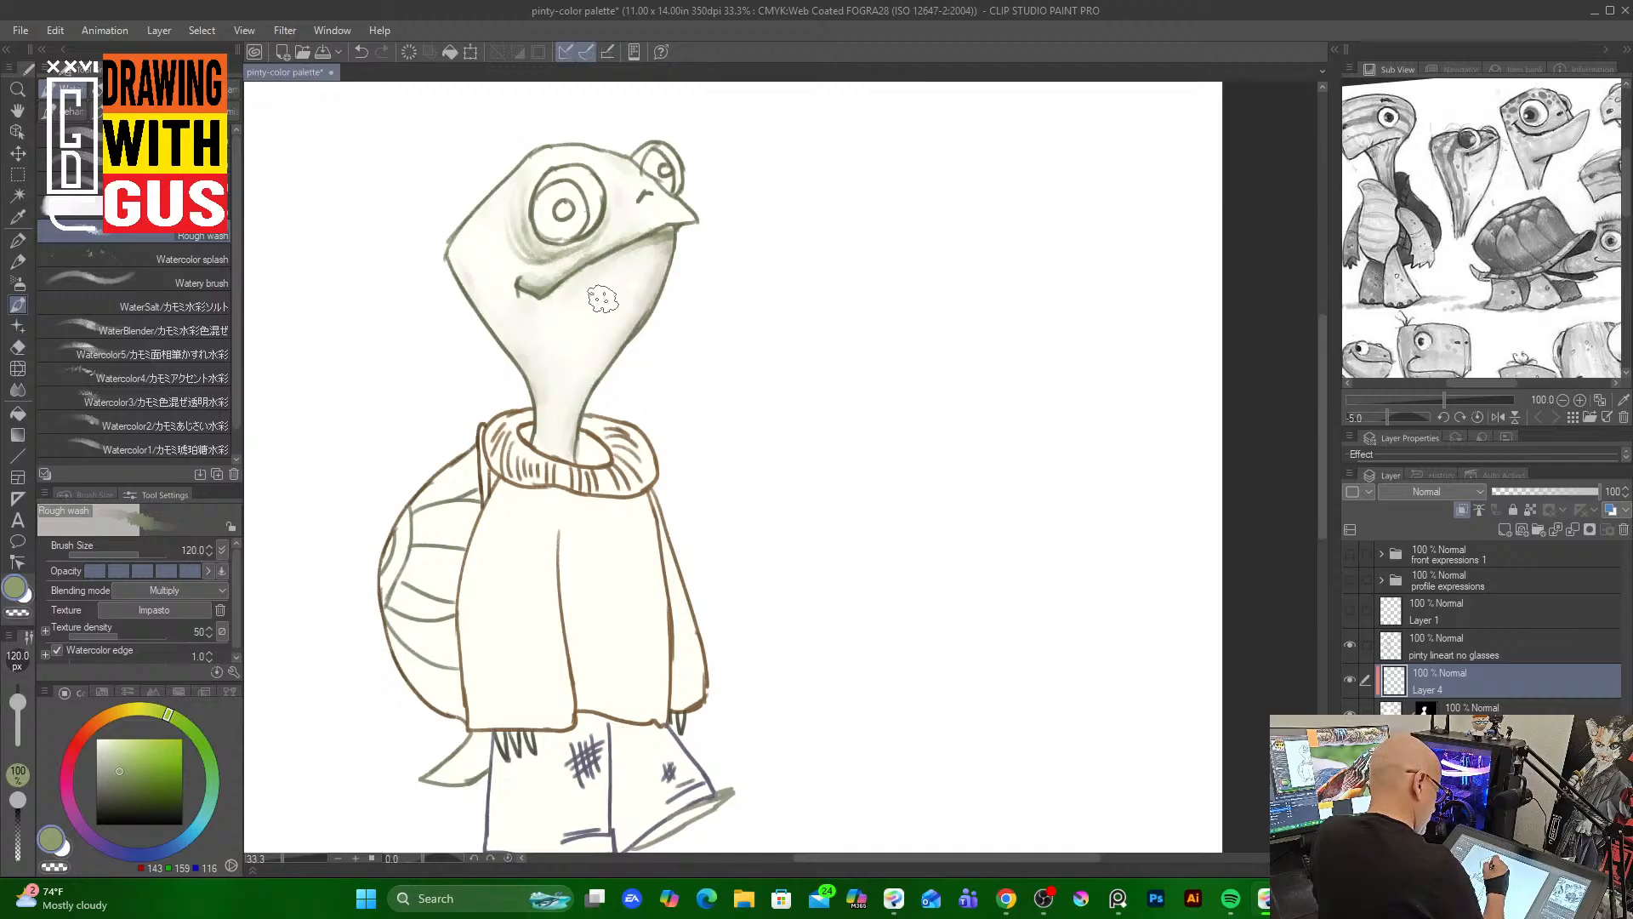
drag(609, 278, 564, 419)
mouse_move(609, 328)
mouse_down()
mouse_move(592, 380)
mouse_move(614, 350)
mouse_up()
mouse_move(639, 295)
mouse_down()
mouse_move(569, 394)
mouse_move(616, 281)
mouse_move(596, 267)
mouse_move(537, 461)
mouse_move(598, 295)
mouse_move(556, 454)
mouse_up()
mouse_move(578, 388)
mouse_down()
mouse_move(564, 446)
mouse_move(567, 432)
mouse_up()
mouse_move(608, 366)
mouse_down()
mouse_move(598, 306)
mouse_move(549, 417)
mouse_up()
mouse_move(547, 336)
mouse_down()
mouse_move(573, 315)
mouse_move(556, 401)
mouse_move(552, 314)
mouse_move(547, 463)
mouse_up()
mouse_move(561, 400)
mouse_down()
mouse_move(608, 317)
mouse_move(626, 326)
mouse_move(663, 259)
mouse_move(659, 279)
mouse_move(672, 223)
mouse_move(636, 248)
mouse_up()
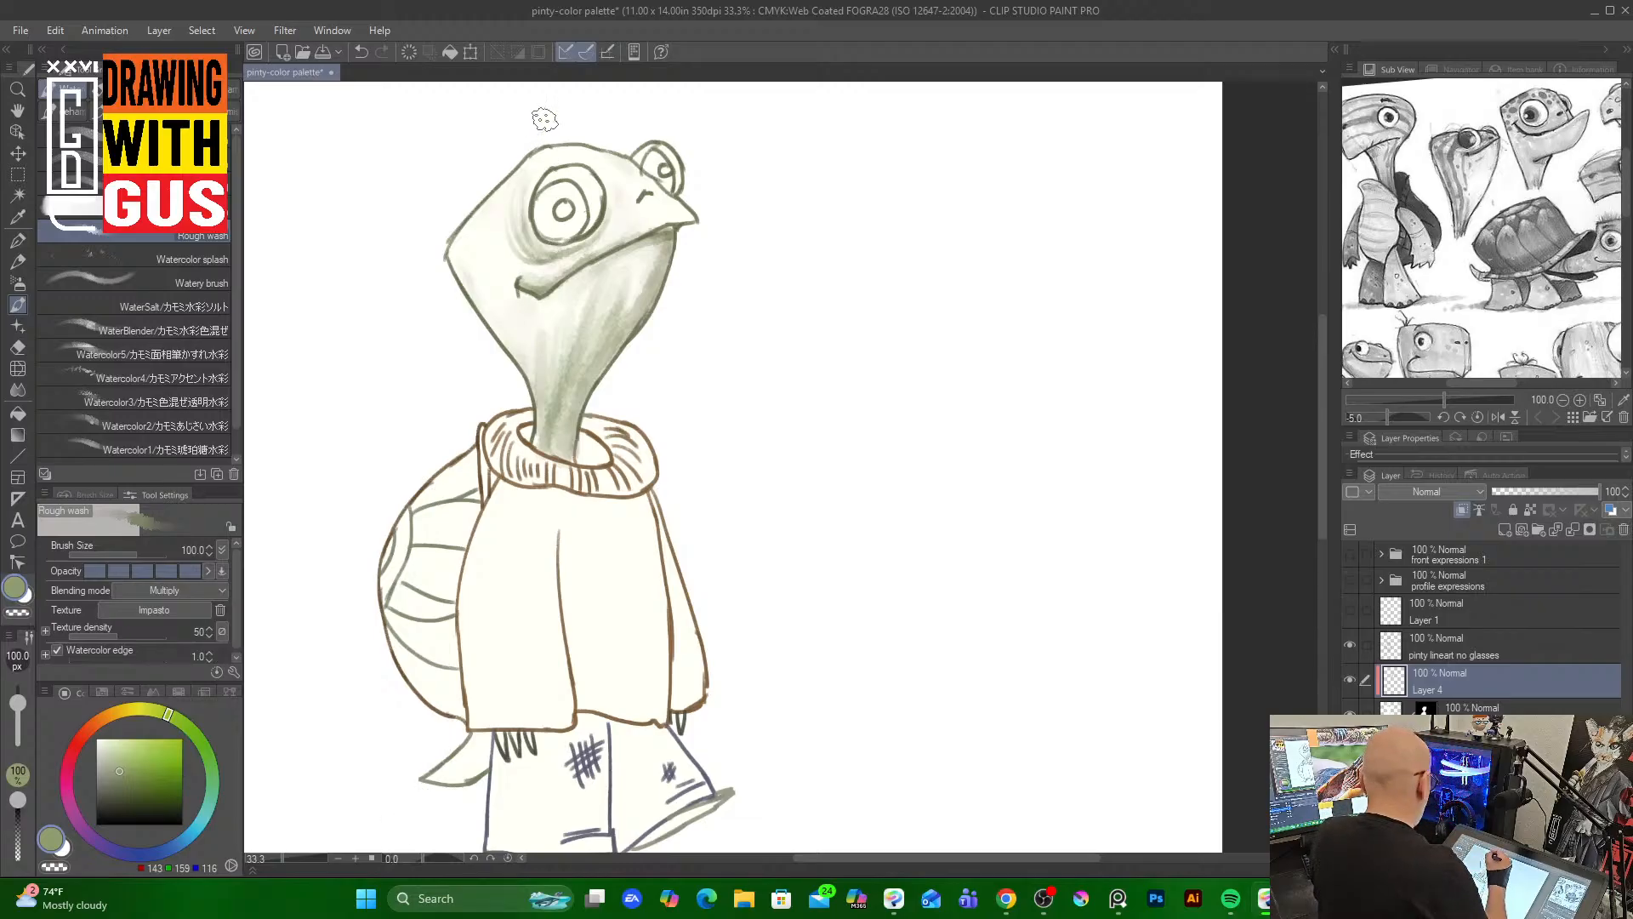
mouse_move(489, 209)
mouse_down()
mouse_move(505, 322)
mouse_move(488, 313)
mouse_up()
drag(458, 248, 507, 346)
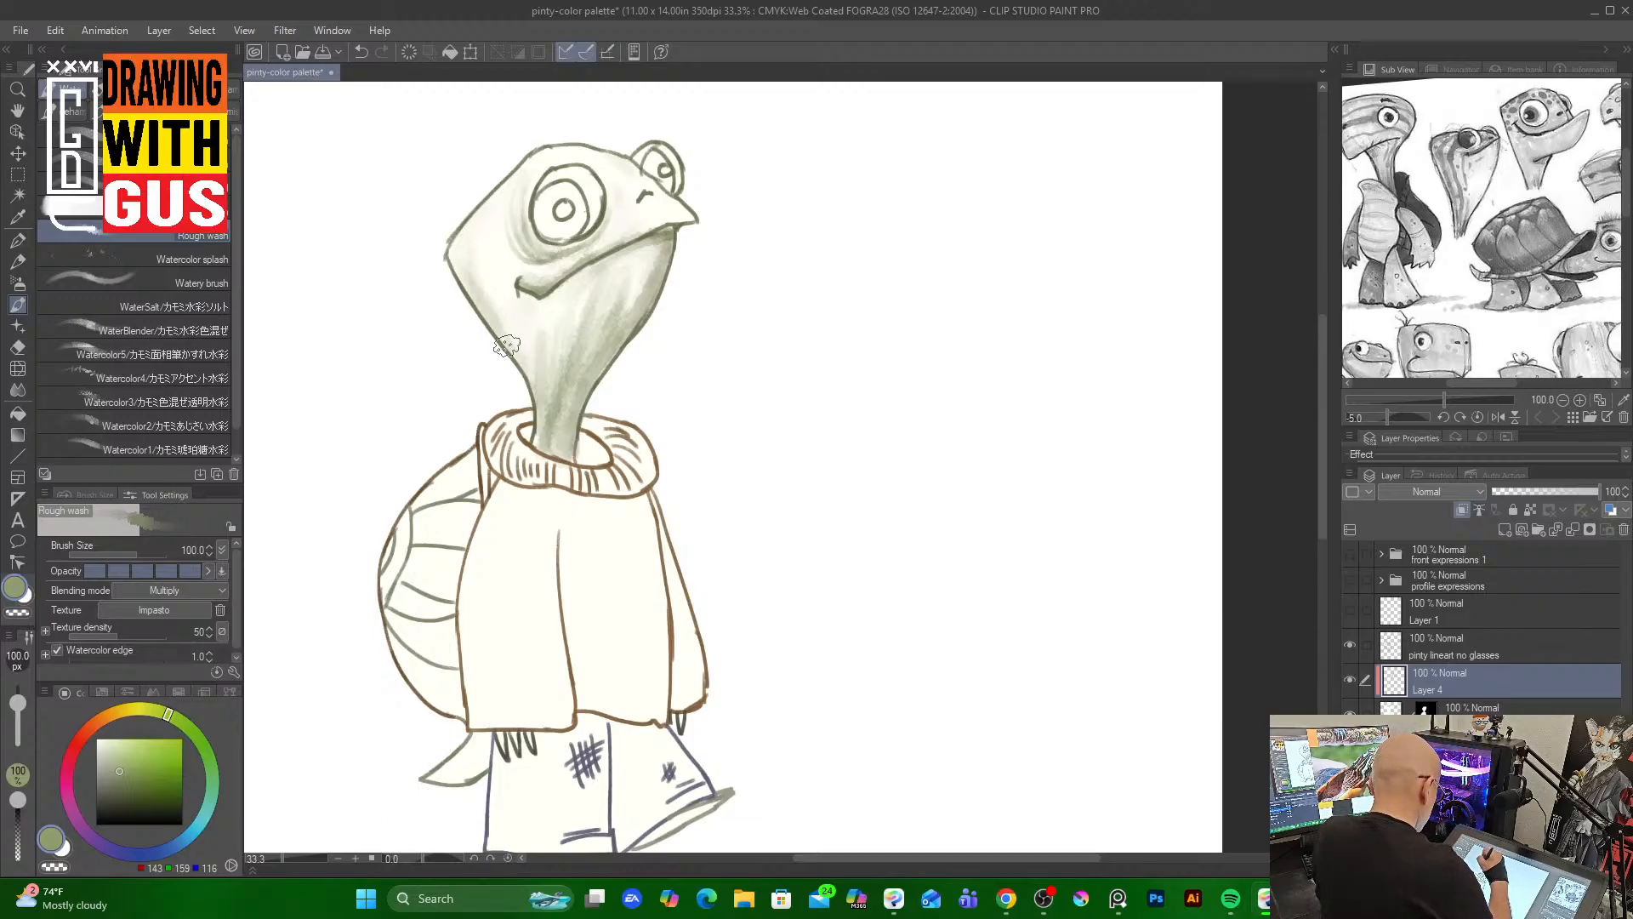
mouse_move(486, 226)
mouse_down()
mouse_move(494, 320)
mouse_move(508, 323)
mouse_up()
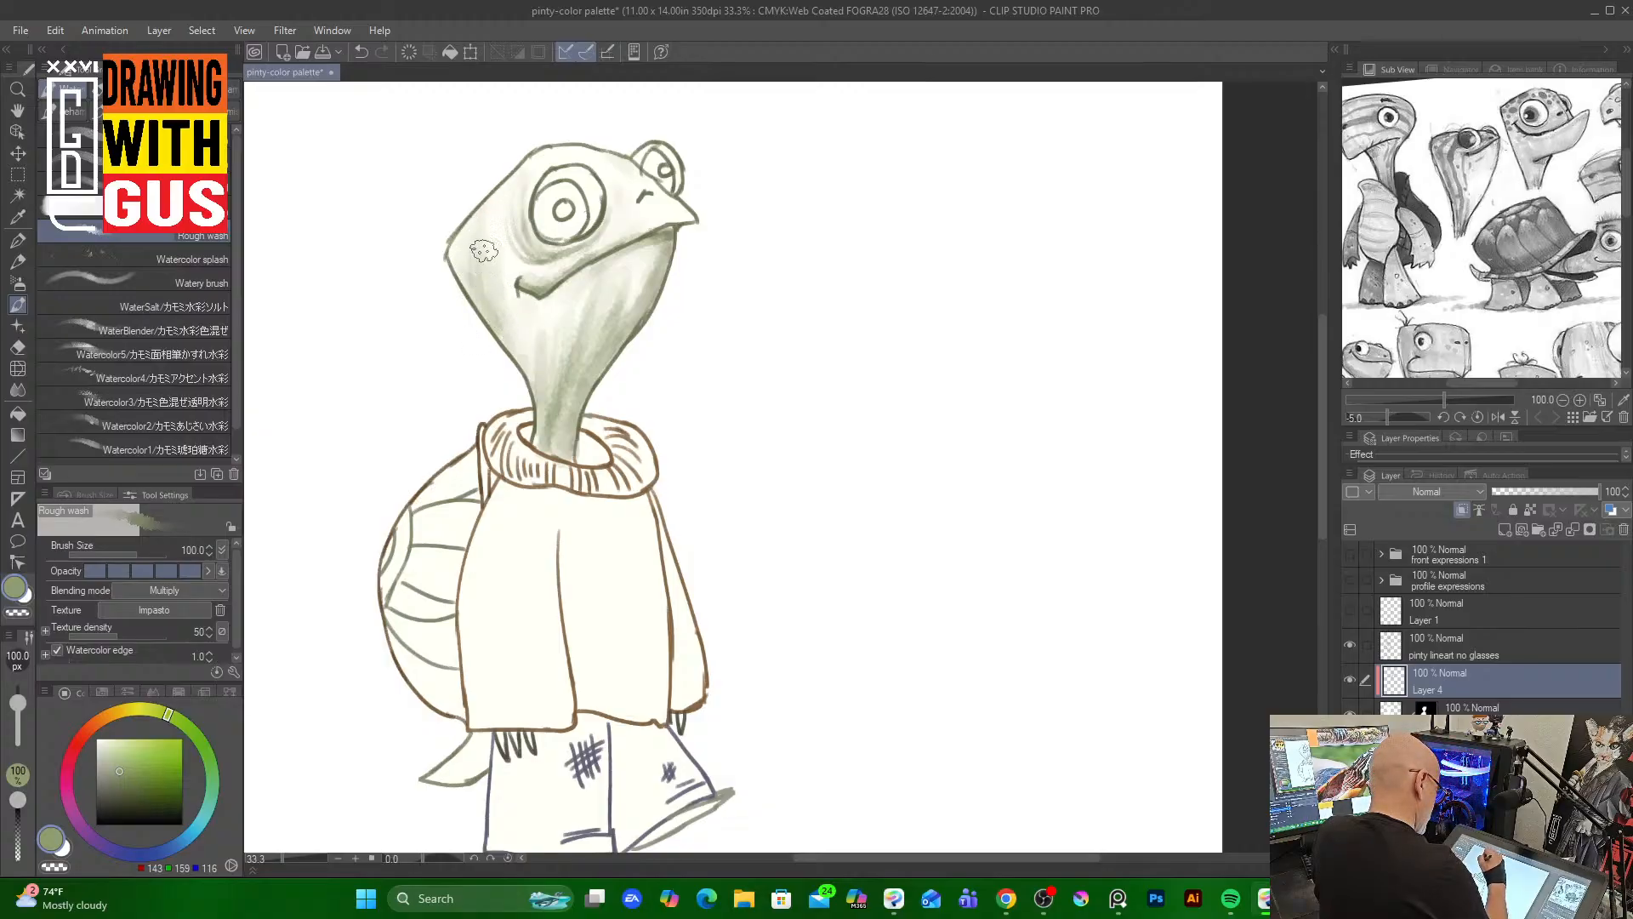
mouse_move(487, 213)
mouse_down()
mouse_move(478, 292)
mouse_move(489, 202)
mouse_move(462, 261)
mouse_move(482, 310)
mouse_move(496, 193)
mouse_move(498, 266)
mouse_up()
mouse_move(503, 180)
mouse_down()
mouse_move(495, 273)
mouse_move(532, 415)
mouse_up()
mouse_move(561, 315)
mouse_down()
mouse_move(547, 441)
mouse_move(542, 391)
mouse_move(553, 449)
mouse_move(570, 391)
mouse_move(559, 443)
mouse_move(675, 229)
mouse_up()
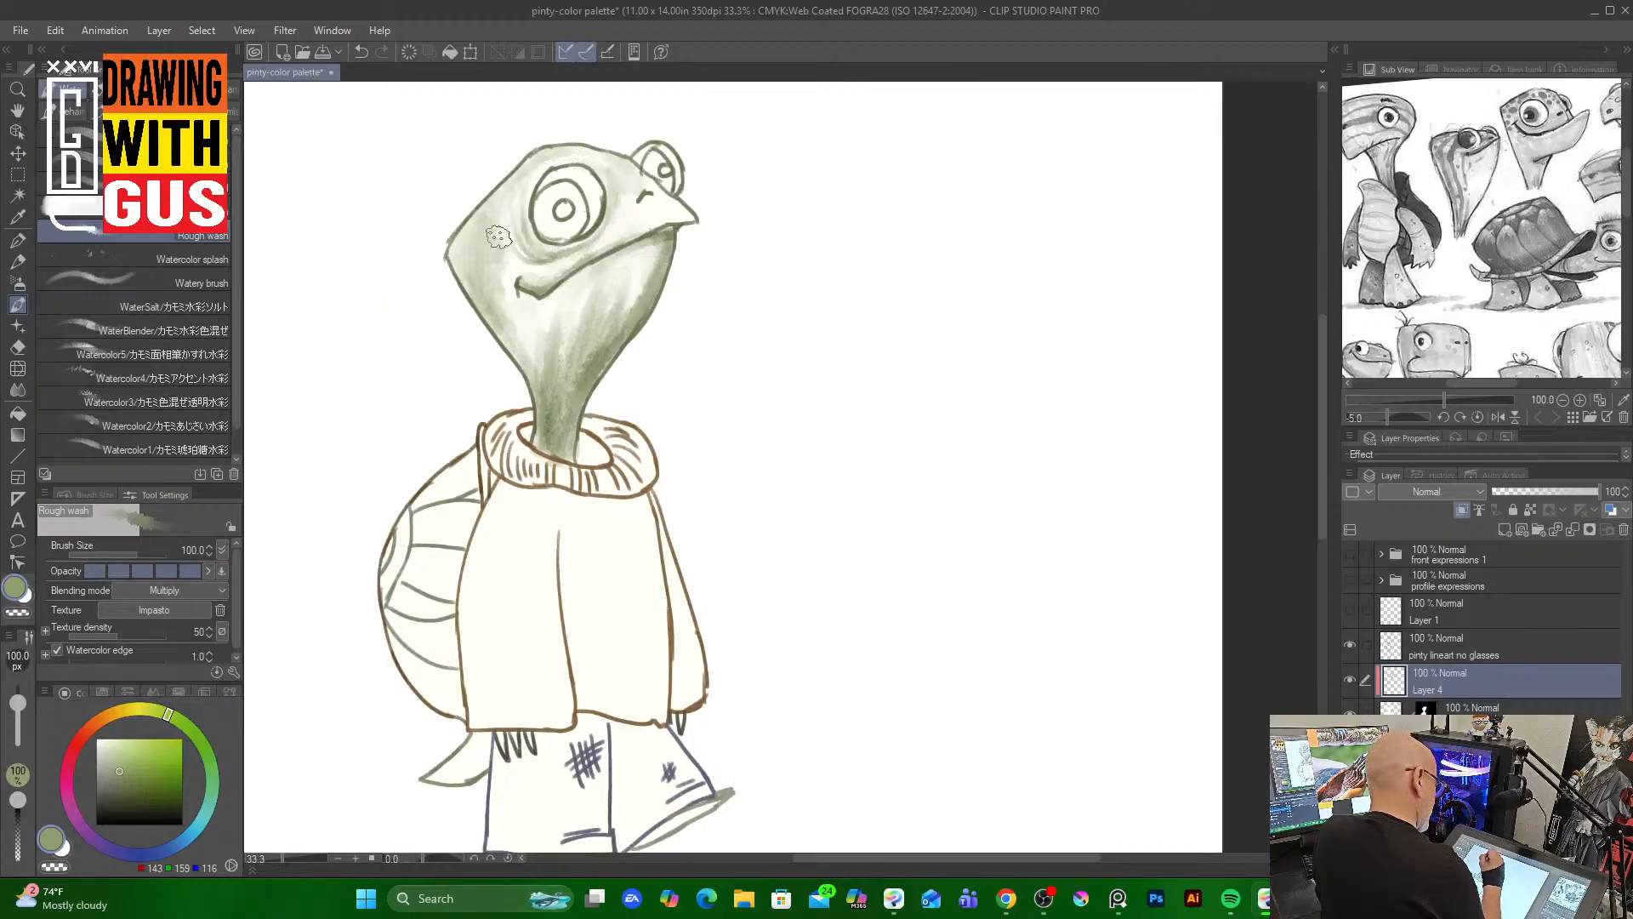
Shrink the Rough wash to size 25 and add finer green strokes around the mouth and upper neck
key(bracketleft)
key(bracketleft)
key(bracketleft)
key(bracketleft)
key(bracketleft)
key(bracketleft)
key(bracketleft)
key(bracketleft)
key(bracketleft)
key(bracketleft)
key(bracketleft)
key(bracketleft)
key(bracketleft)
key(bracketleft)
key(bracketleft)
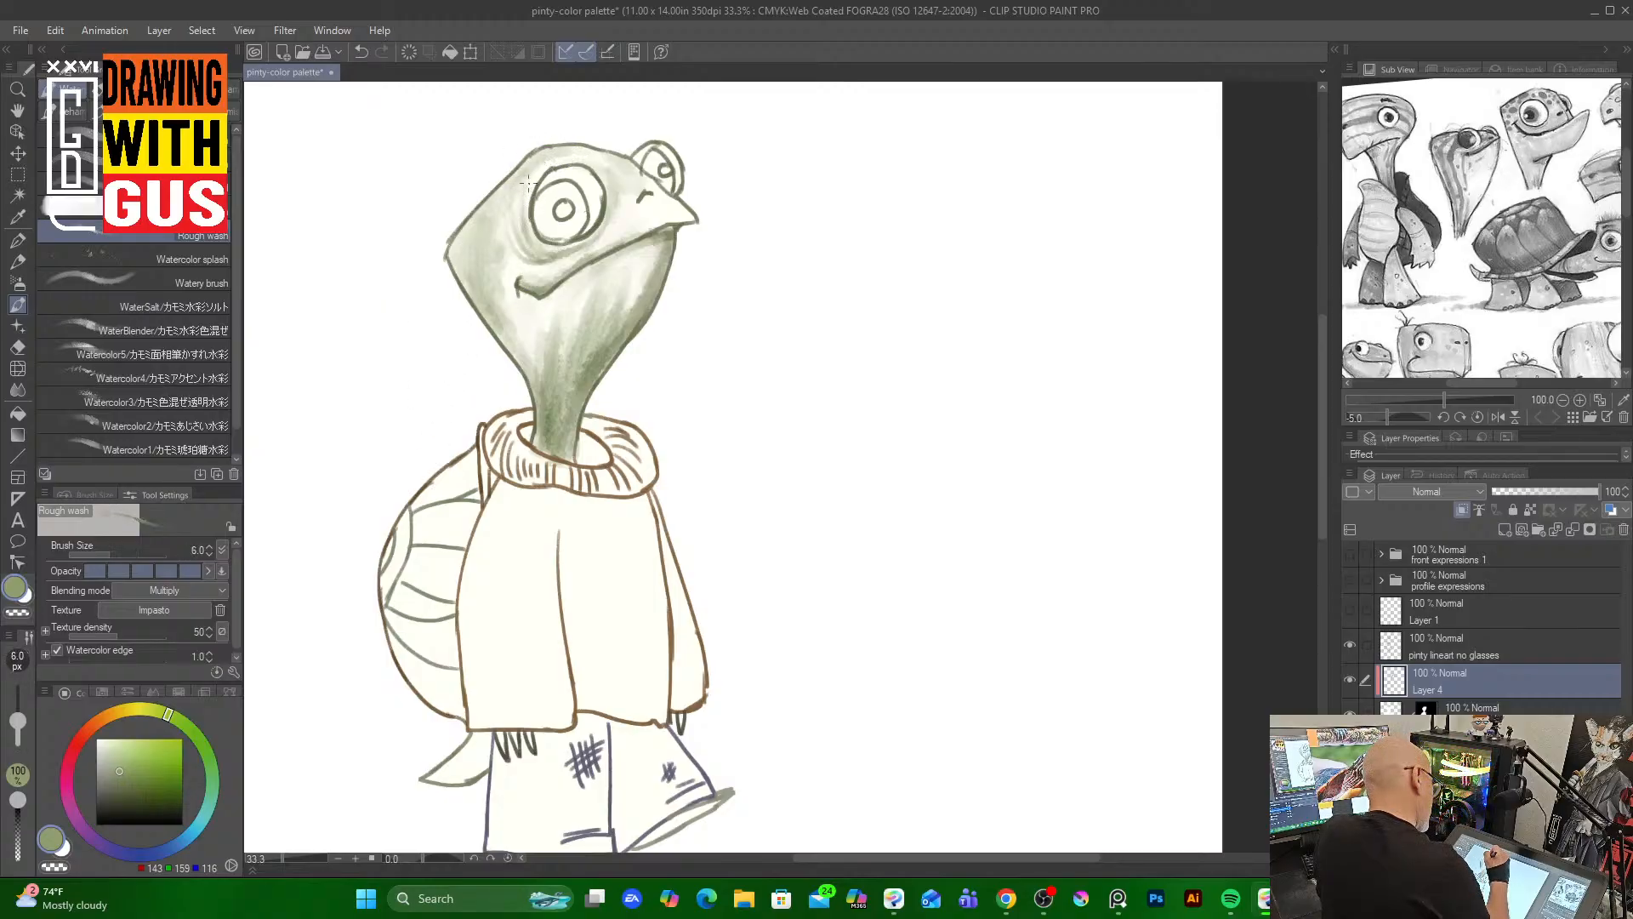
key(bracketright)
key(bracketright)
key(bracketright)
key(bracketright)
key(bracketright)
key(bracketright)
key(bracketright)
key(bracketright)
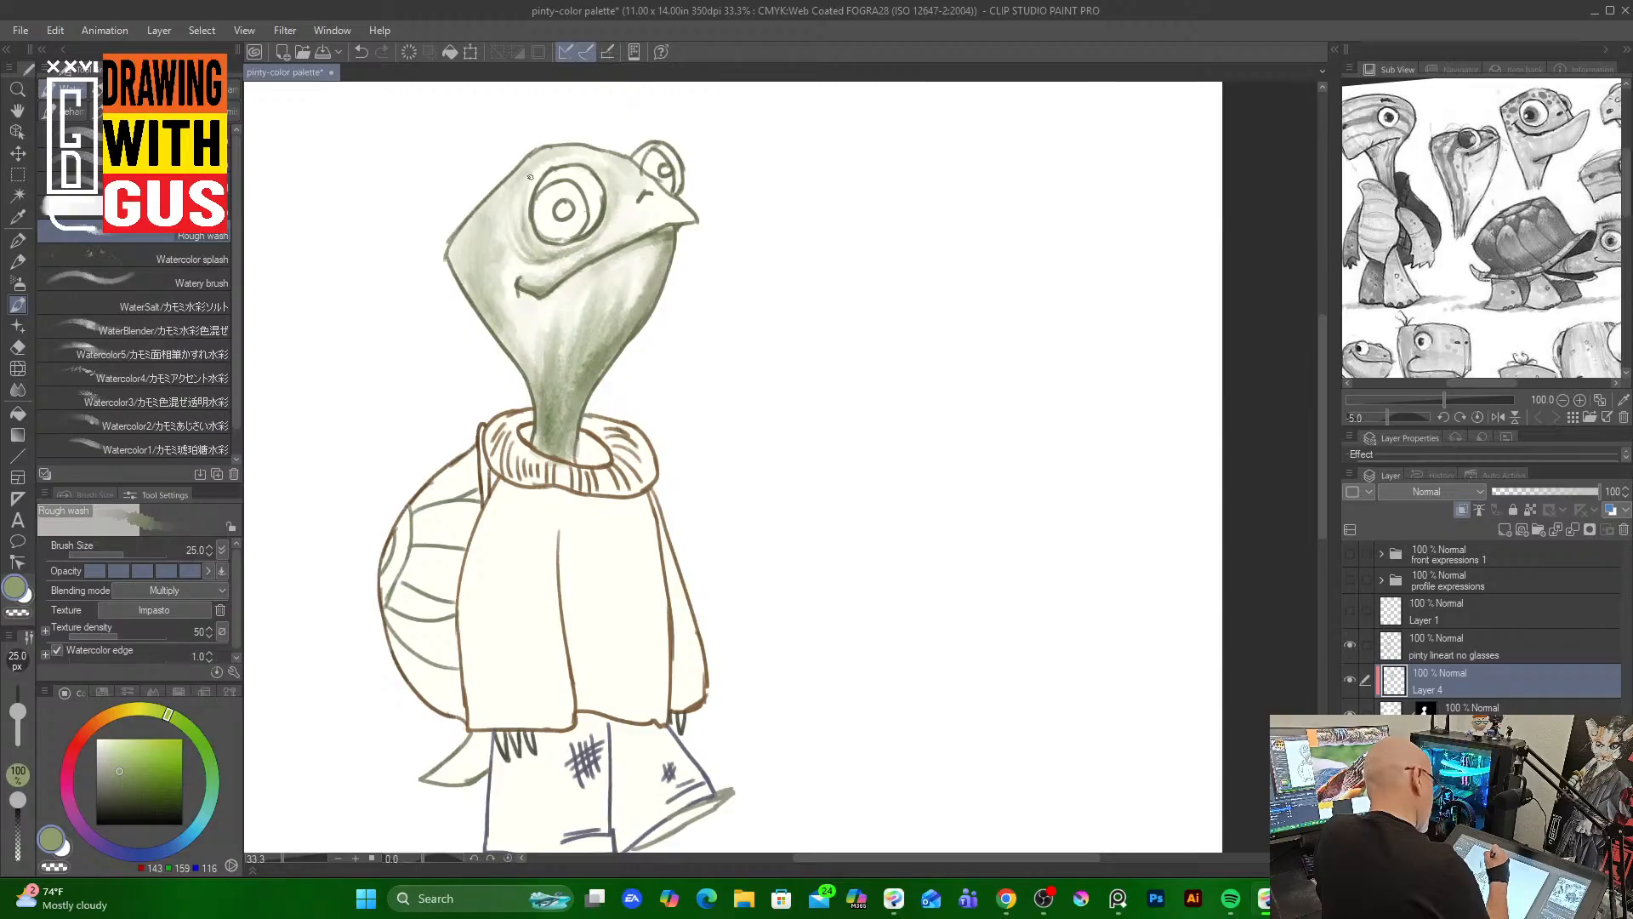
mouse_move(606, 164)
mouse_down()
mouse_move(618, 210)
mouse_move(607, 175)
mouse_move(592, 240)
mouse_move(615, 194)
mouse_move(553, 263)
mouse_move(612, 225)
mouse_up()
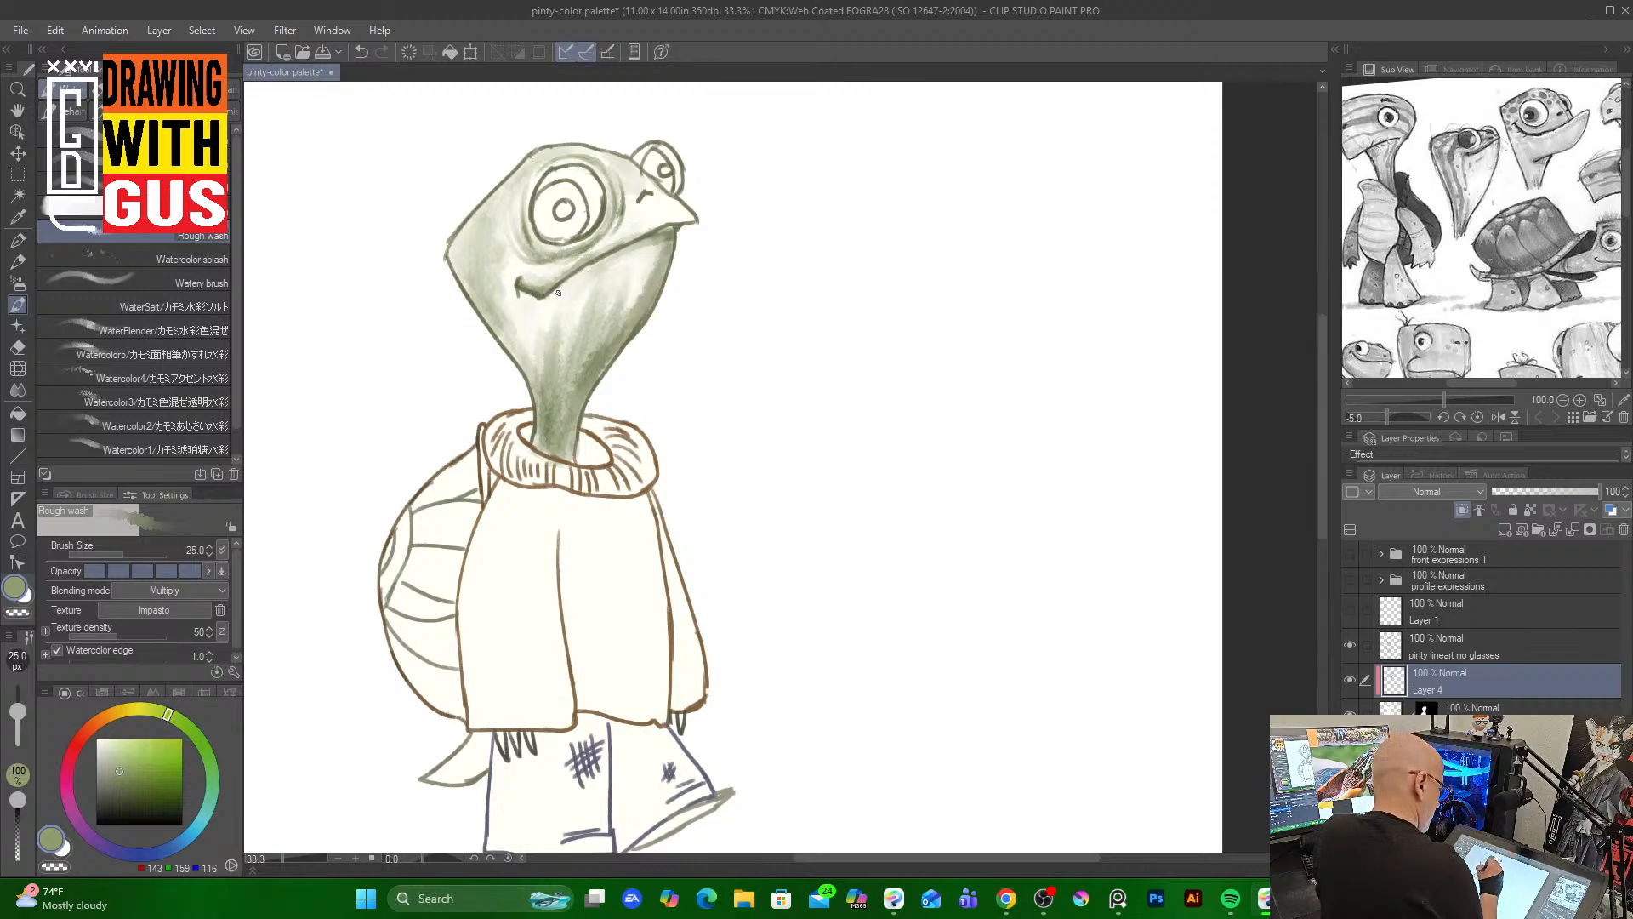
drag(571, 283, 630, 254)
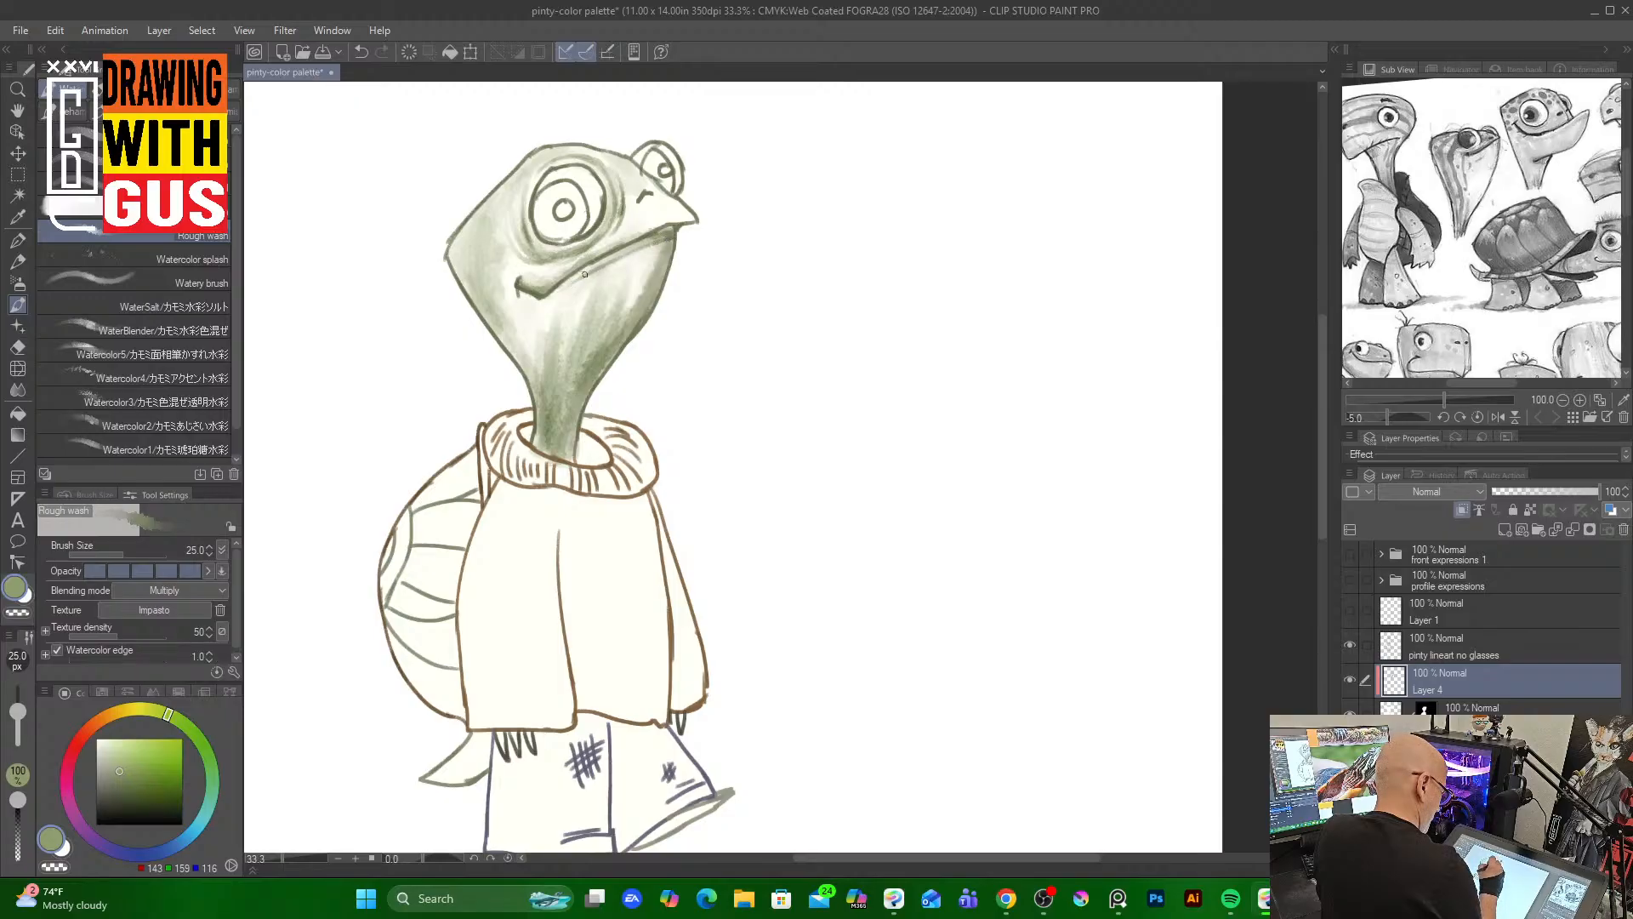
drag(616, 323, 630, 253)
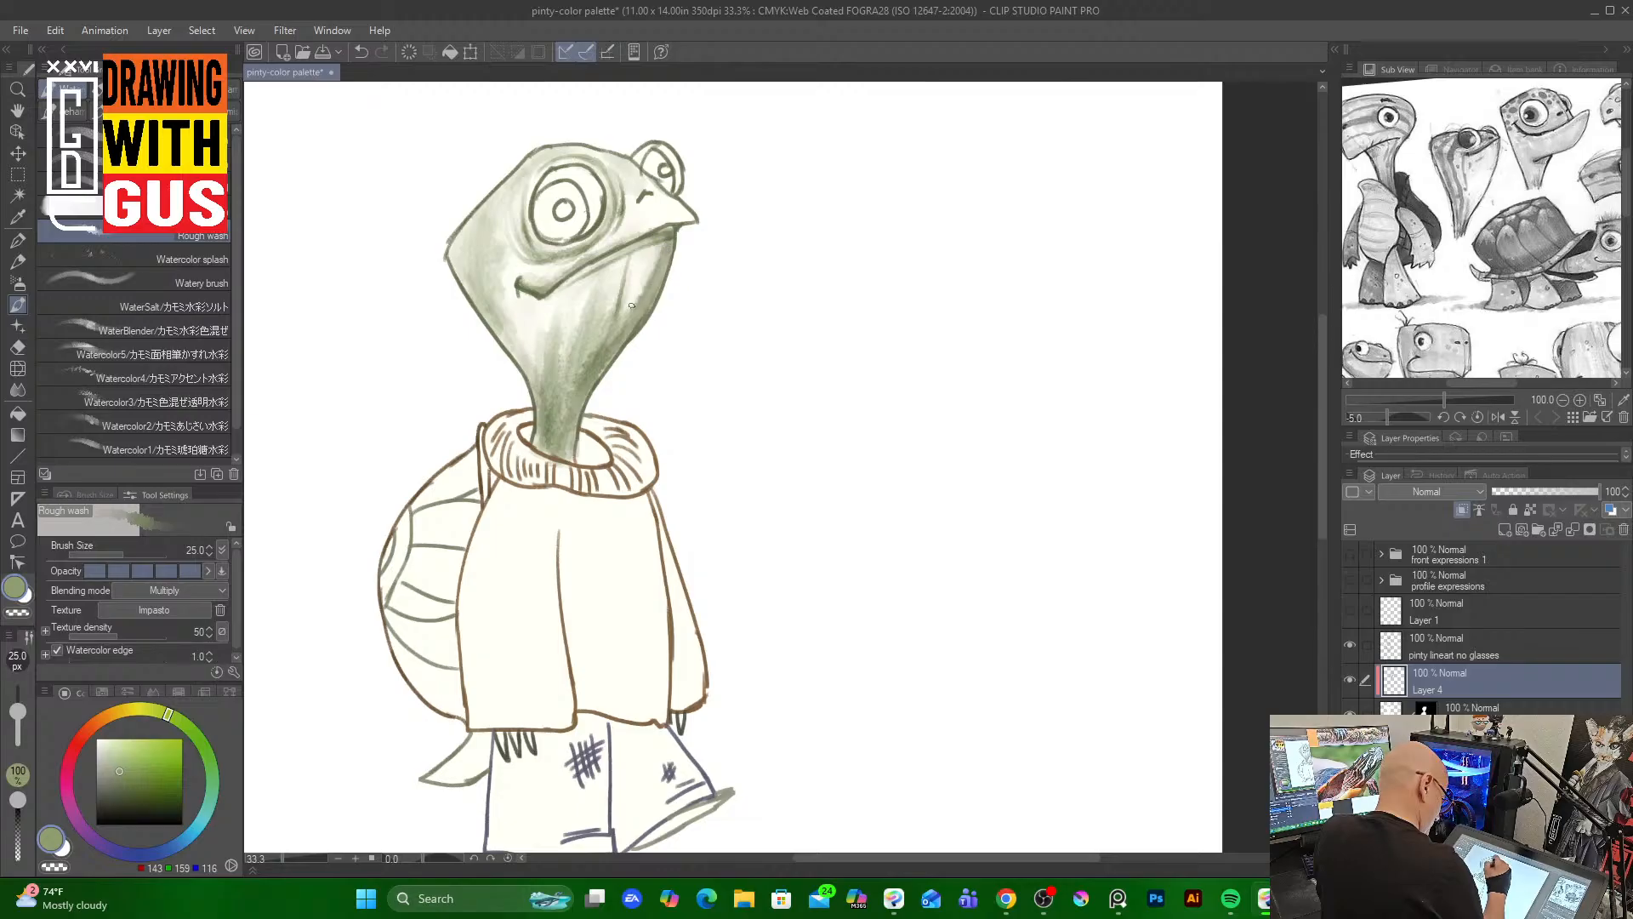
drag(579, 336, 597, 274)
drag(562, 381, 582, 283)
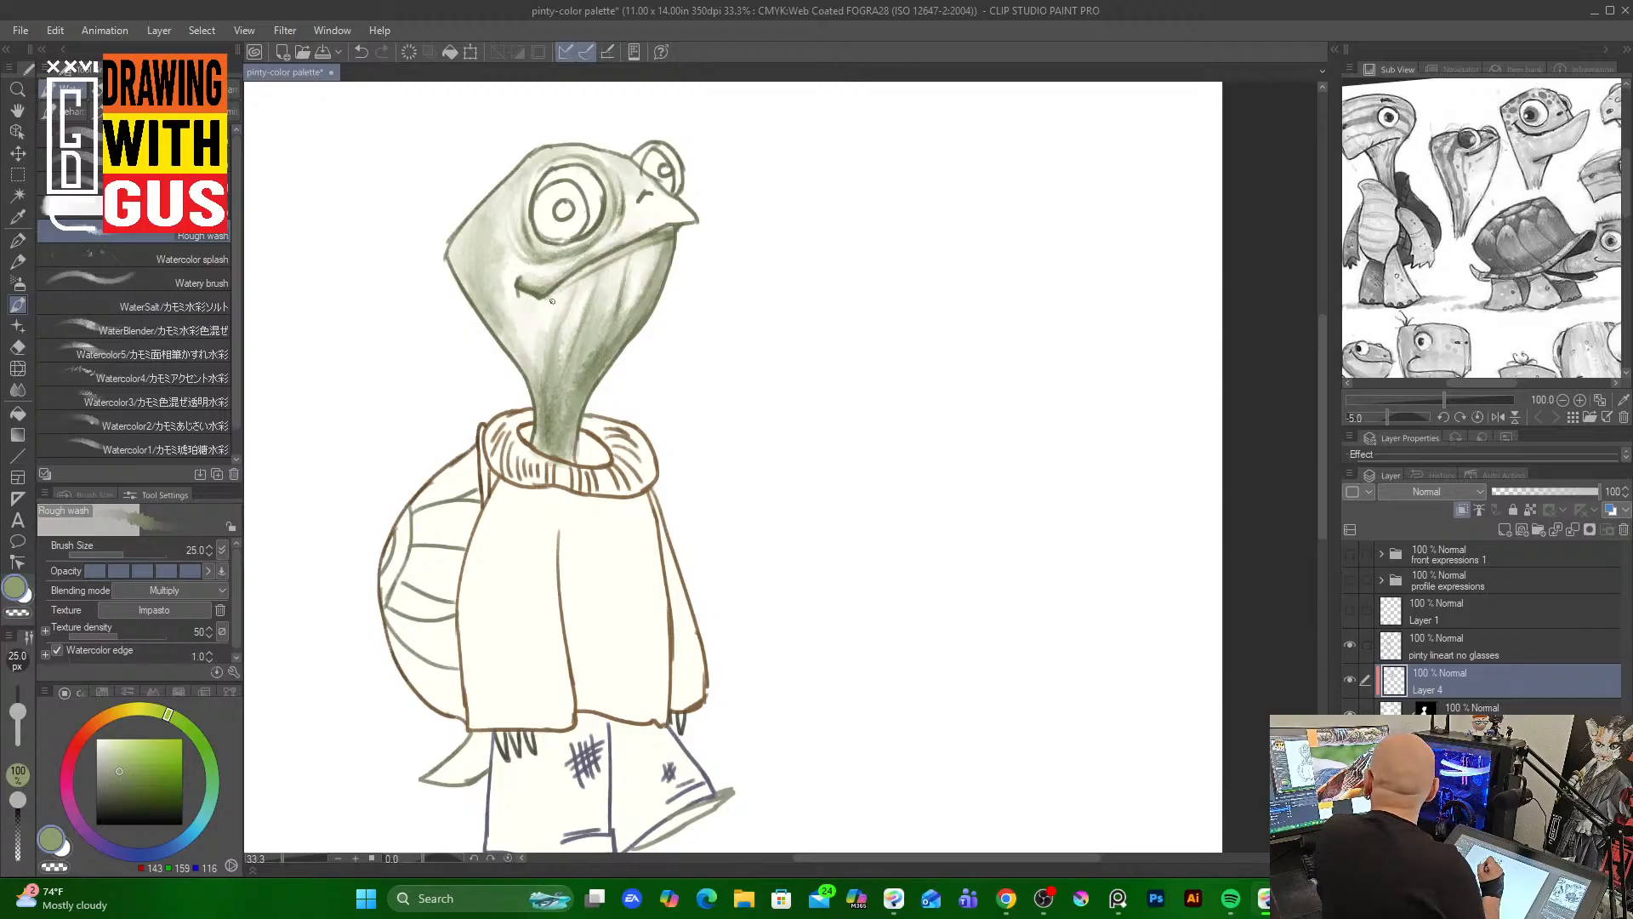
mouse_move(572, 401)
mouse_down()
mouse_move(566, 464)
mouse_move(601, 364)
mouse_move(575, 434)
mouse_up()
Raise the brush size to 100 and deepen the green shading on the neck and back of the head
key(bracketright)
key(bracketright)
key(bracketright)
key(bracketright)
key(bracketright)
key(bracketright)
key(bracketright)
mouse_move(586, 361)
mouse_down()
mouse_move(554, 462)
mouse_move(571, 364)
mouse_move(546, 439)
mouse_move(556, 367)
mouse_move(559, 414)
mouse_move(588, 339)
mouse_move(609, 336)
mouse_move(560, 442)
mouse_move(565, 365)
mouse_move(544, 444)
mouse_up()
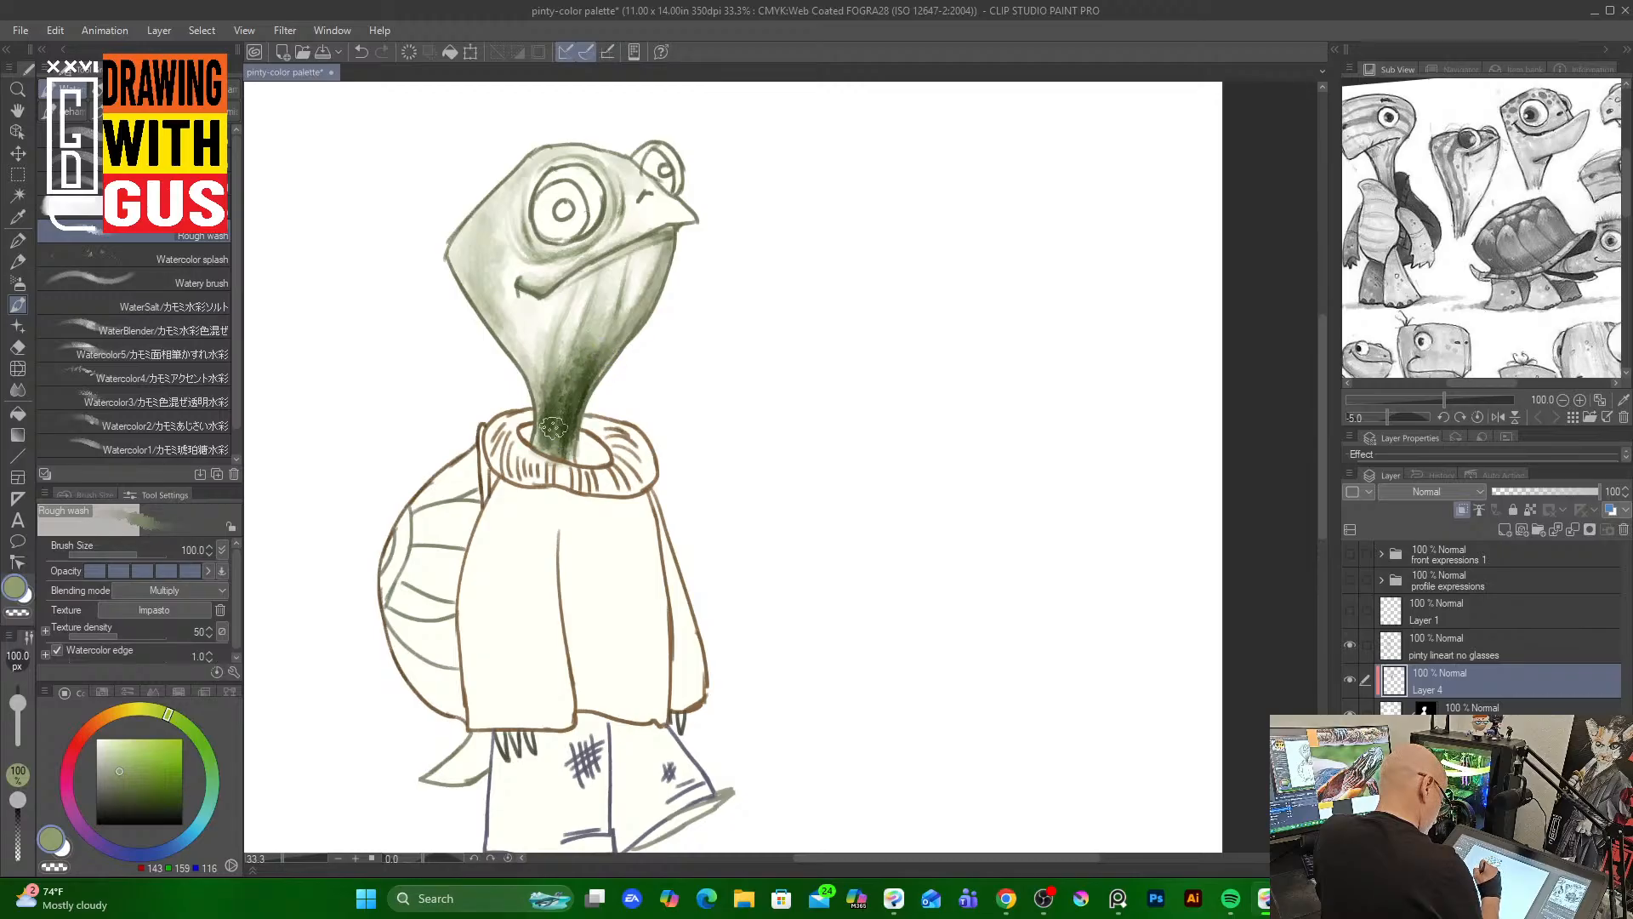
drag(537, 360, 545, 413)
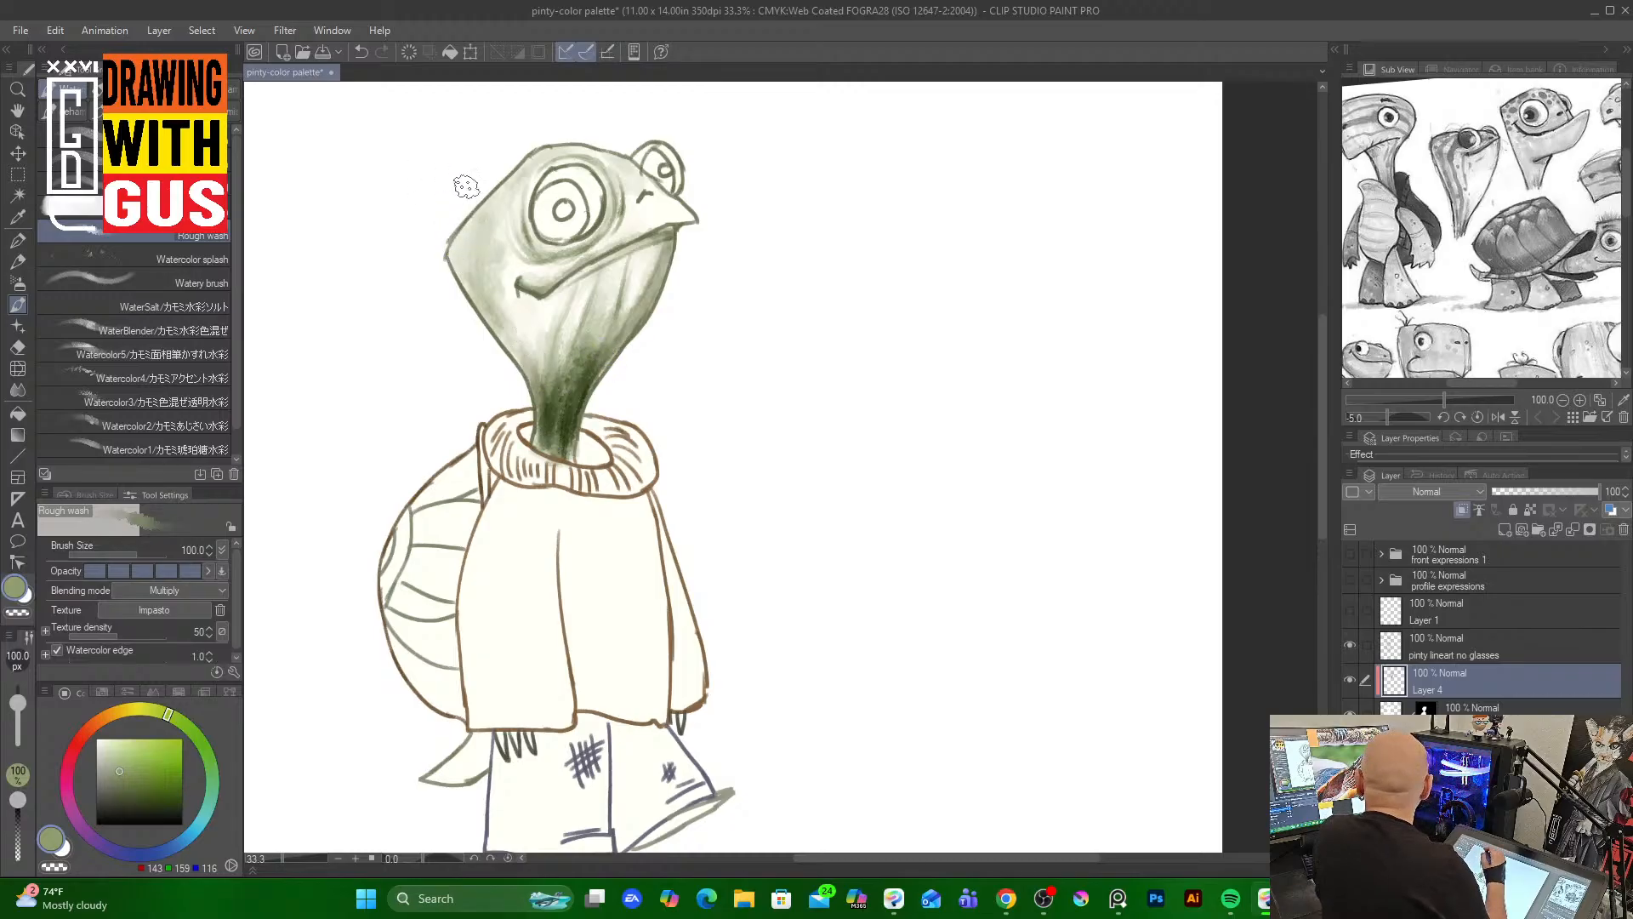
mouse_move(467, 228)
mouse_down()
mouse_move(486, 307)
mouse_move(480, 213)
mouse_move(523, 383)
mouse_up()
drag(506, 327, 540, 413)
drag(468, 209, 504, 300)
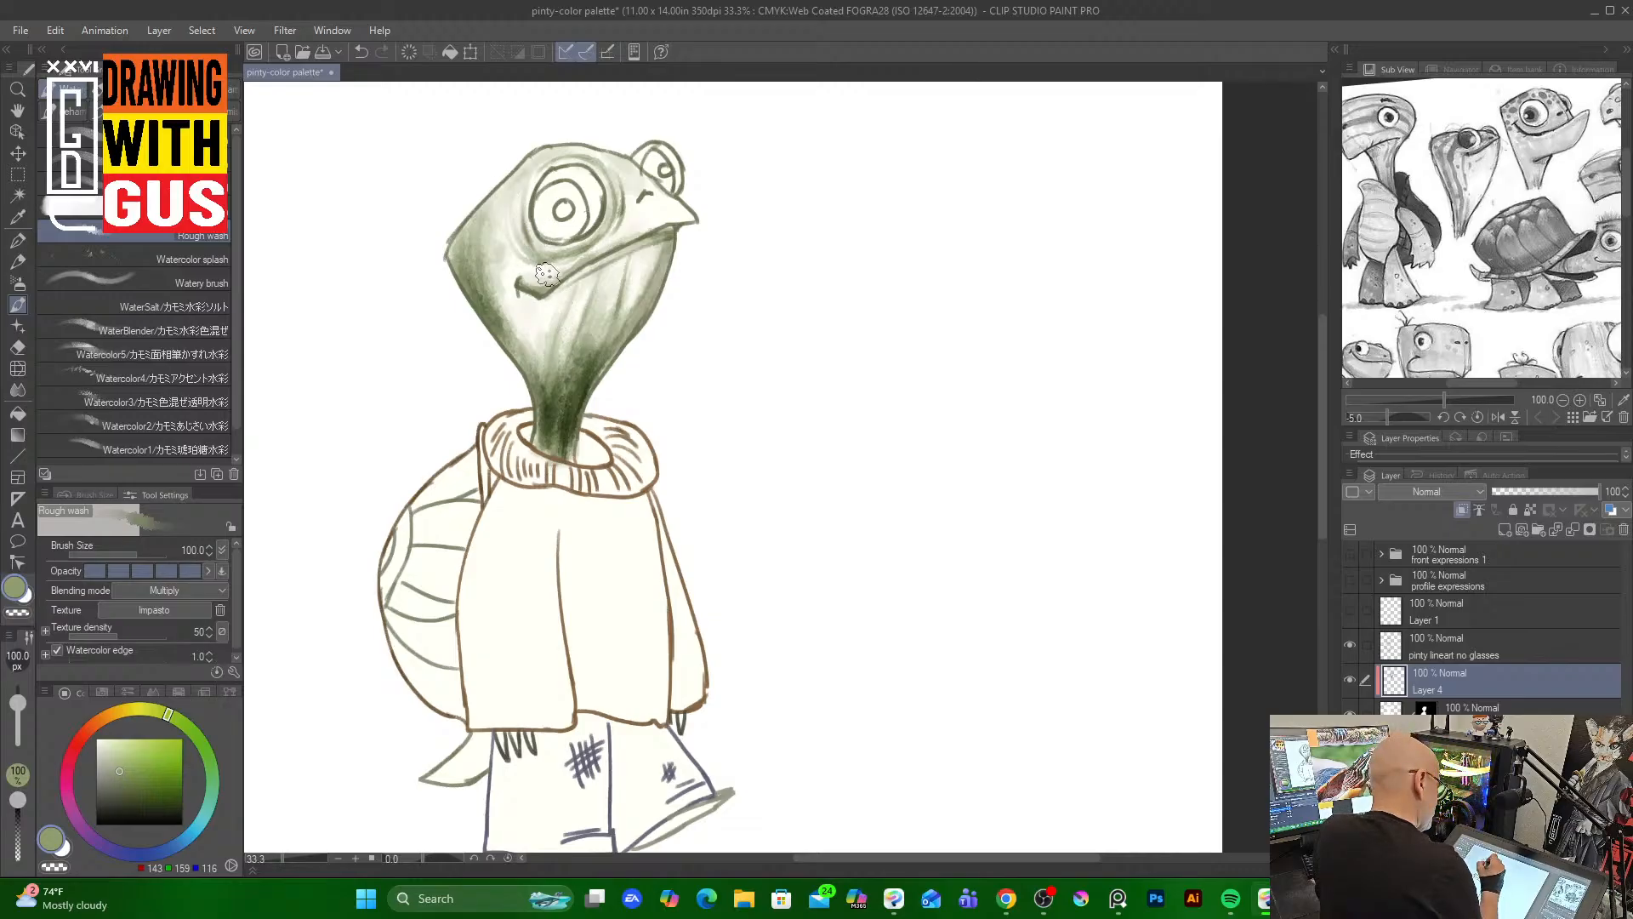
Set the brush to size 70, pick a pale green and paint along the mouth line
key(])
key(])
key(])
key(])
key(])
key(])
key([)
key([)
key([)
key([)
key([)
key([)
key([)
key([)
drag(522, 285, 531, 283)
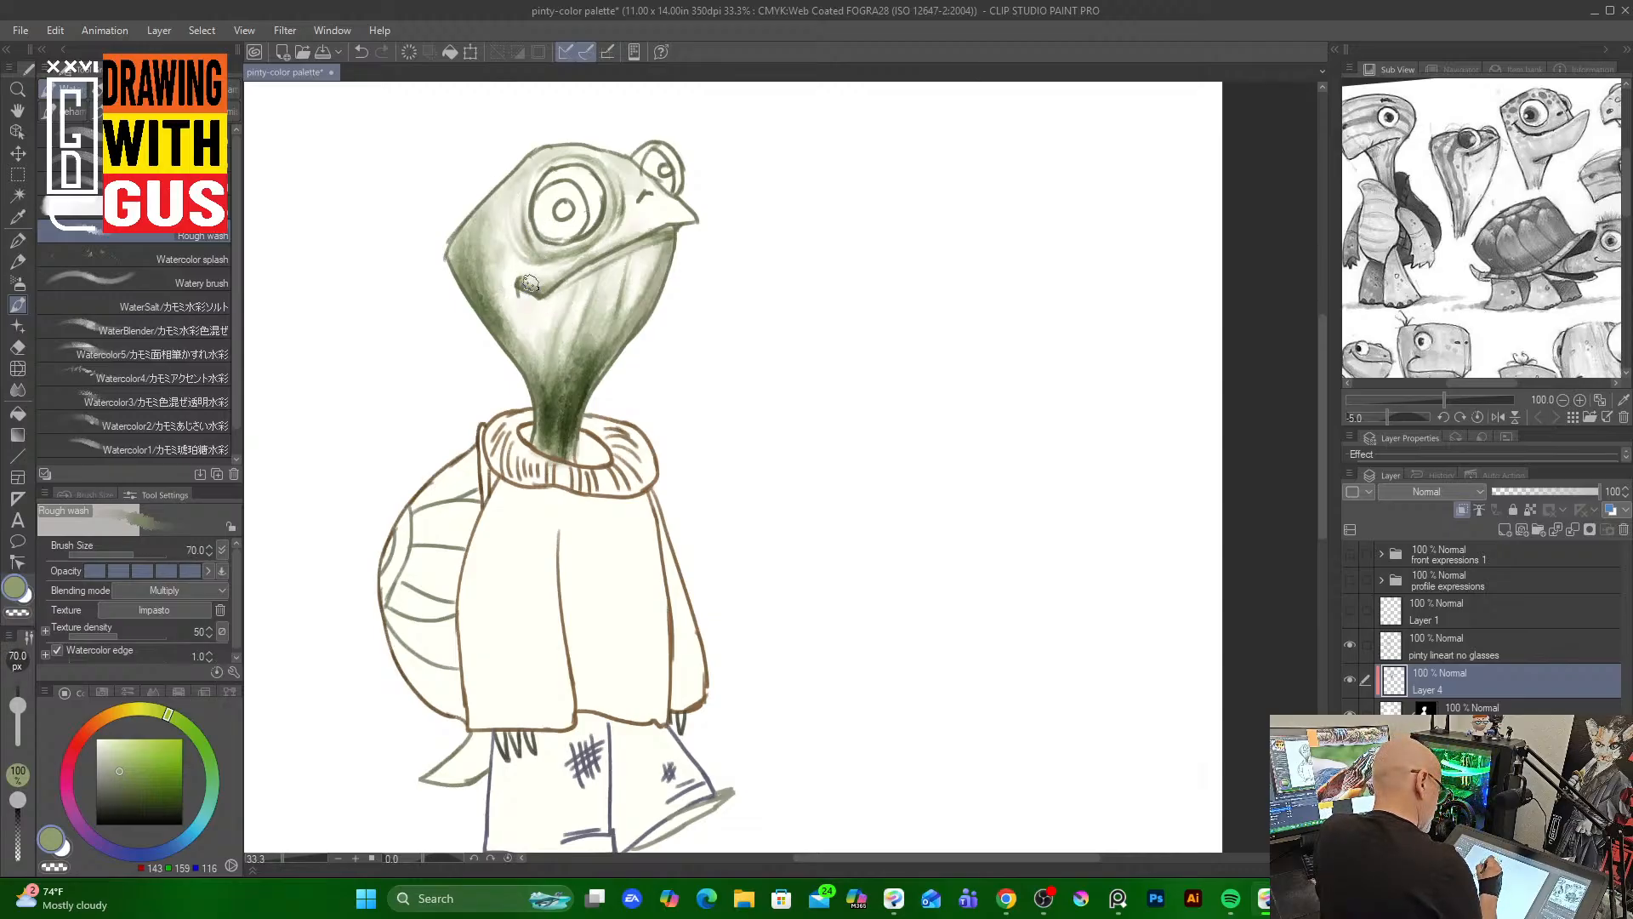
click(124, 749)
mouse_move(546, 279)
mouse_down()
mouse_move(603, 247)
mouse_move(547, 273)
mouse_move(643, 205)
mouse_move(623, 231)
mouse_move(733, 195)
mouse_move(639, 260)
mouse_move(629, 289)
mouse_move(641, 254)
mouse_move(610, 324)
mouse_move(600, 287)
mouse_up()
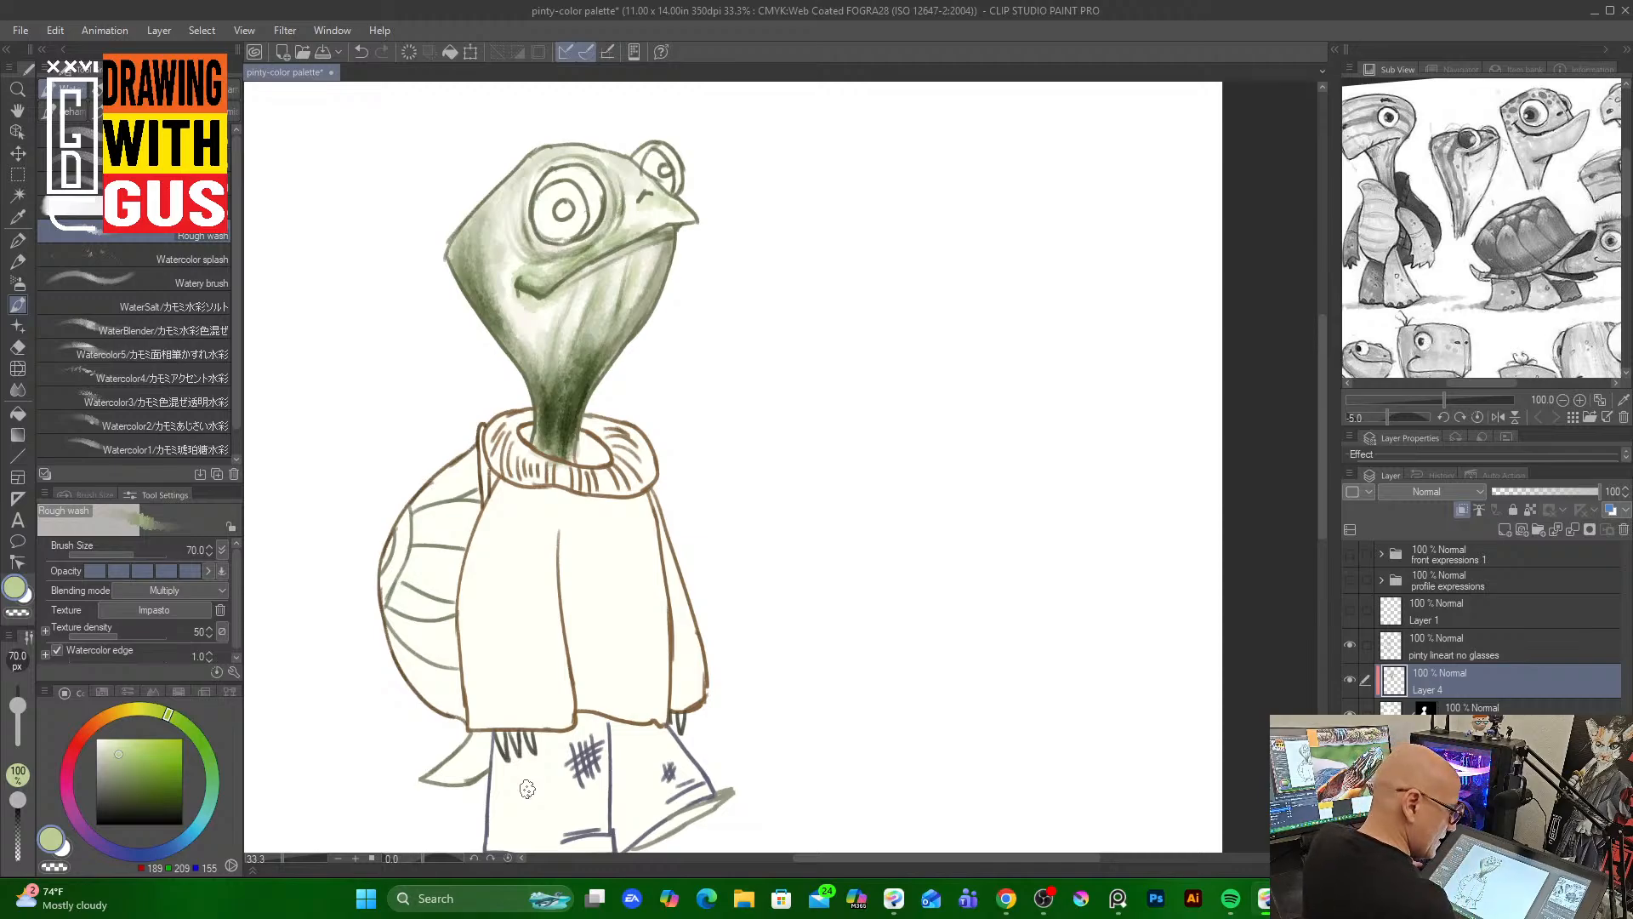
Add a new layer and select the layer beneath it in the stack
click(1503, 528)
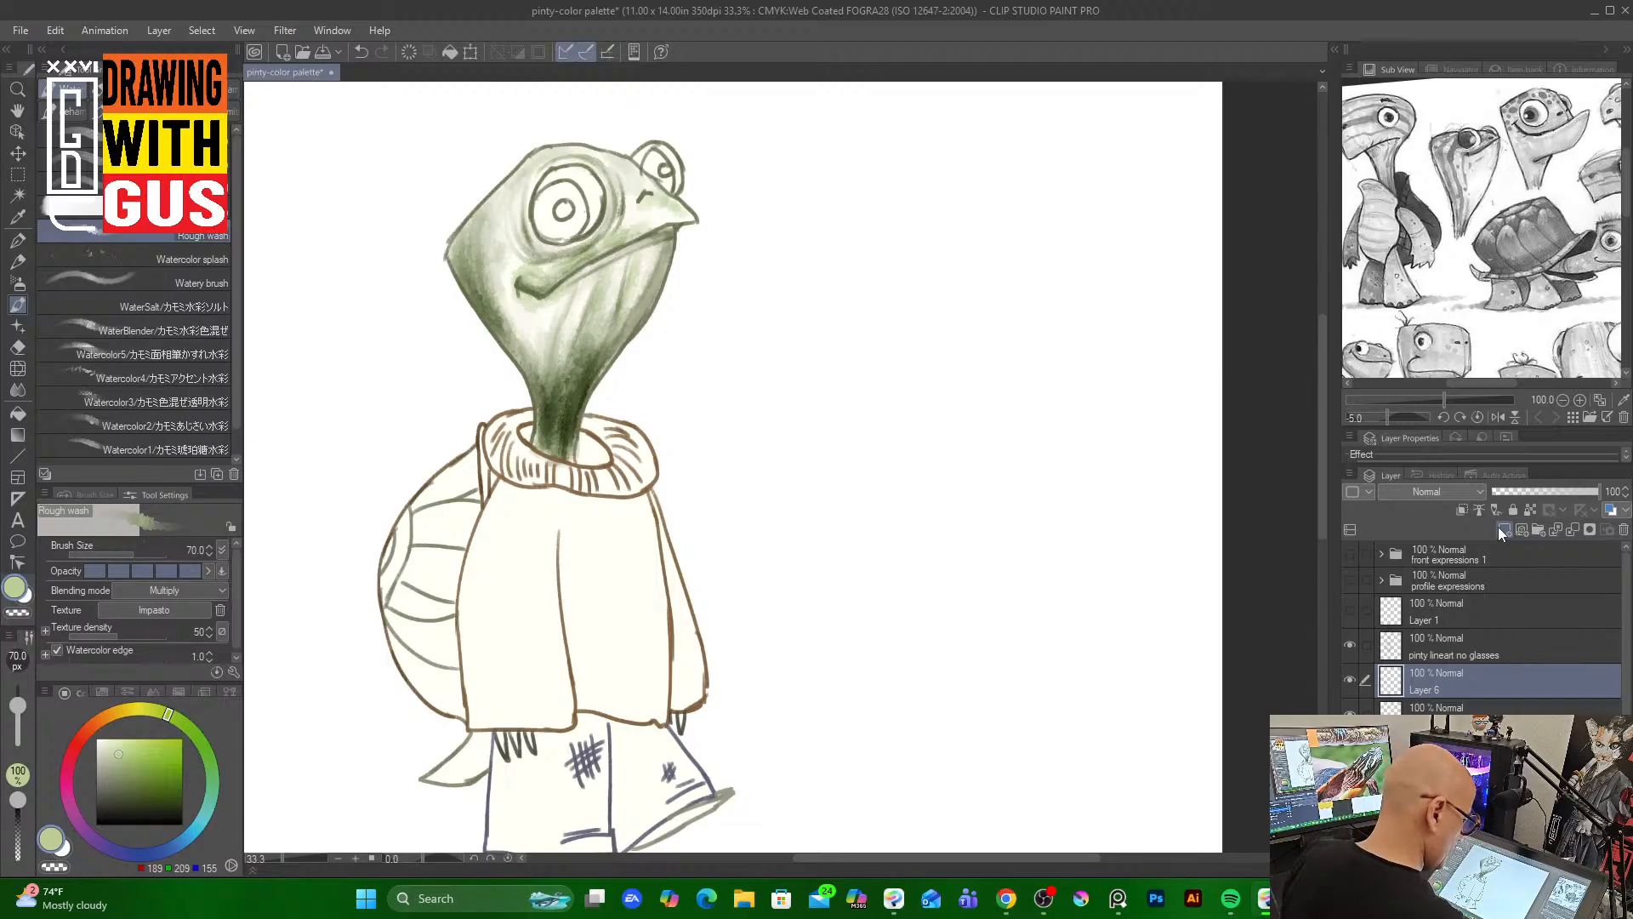
click(1485, 704)
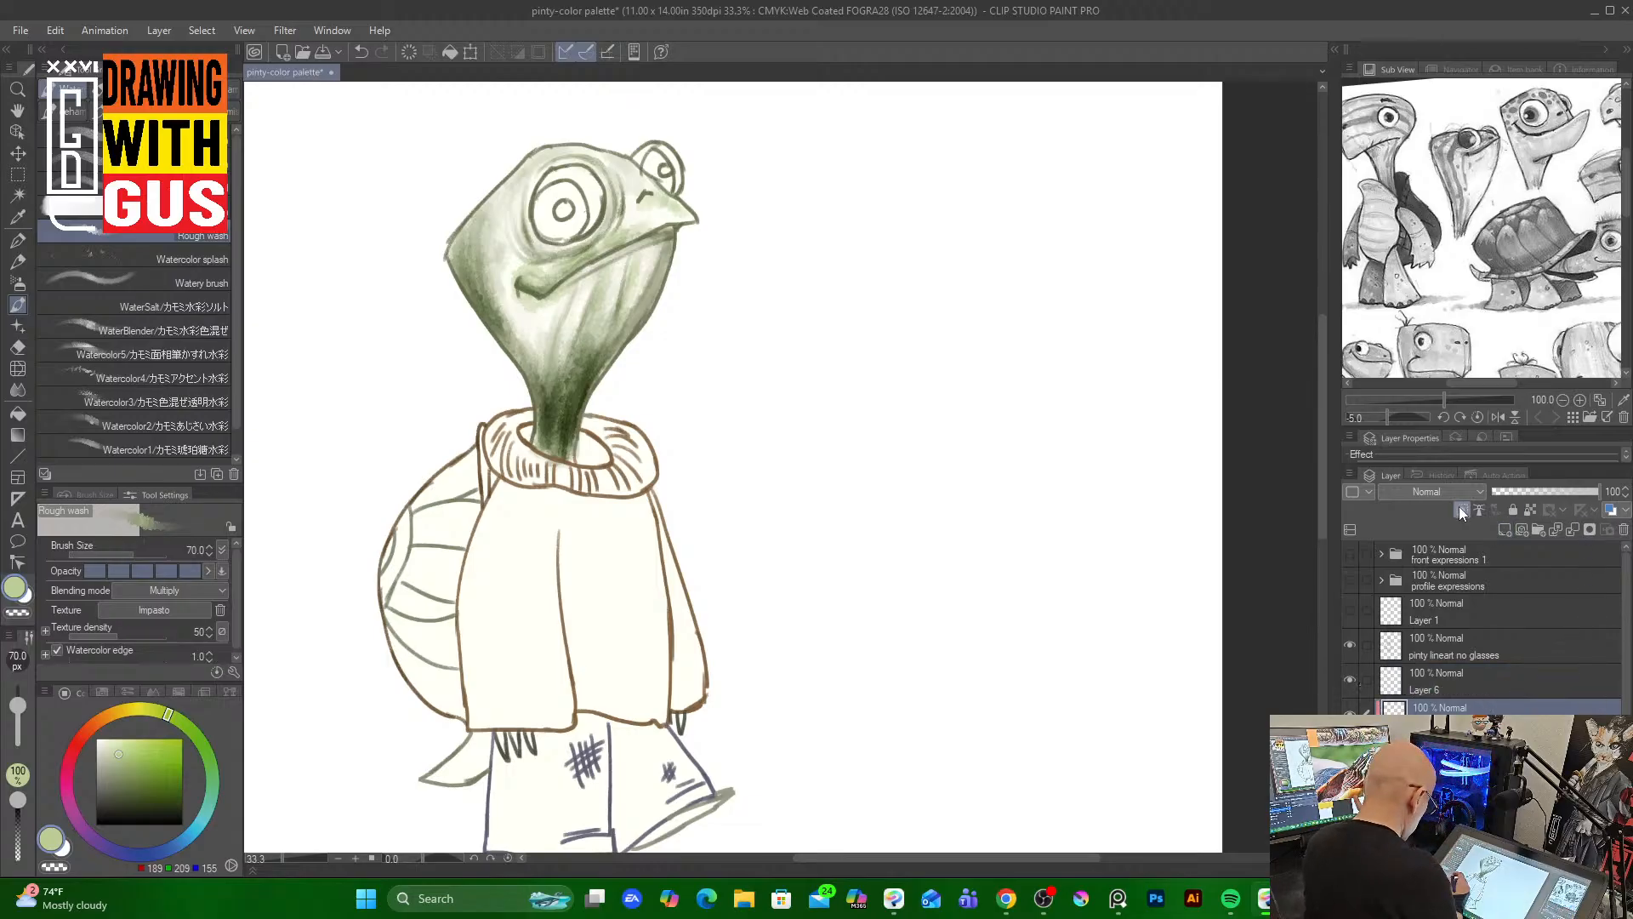
Pick an orange and paint a Soft bleed stroke at size 70 down the side of the head
click(111, 713)
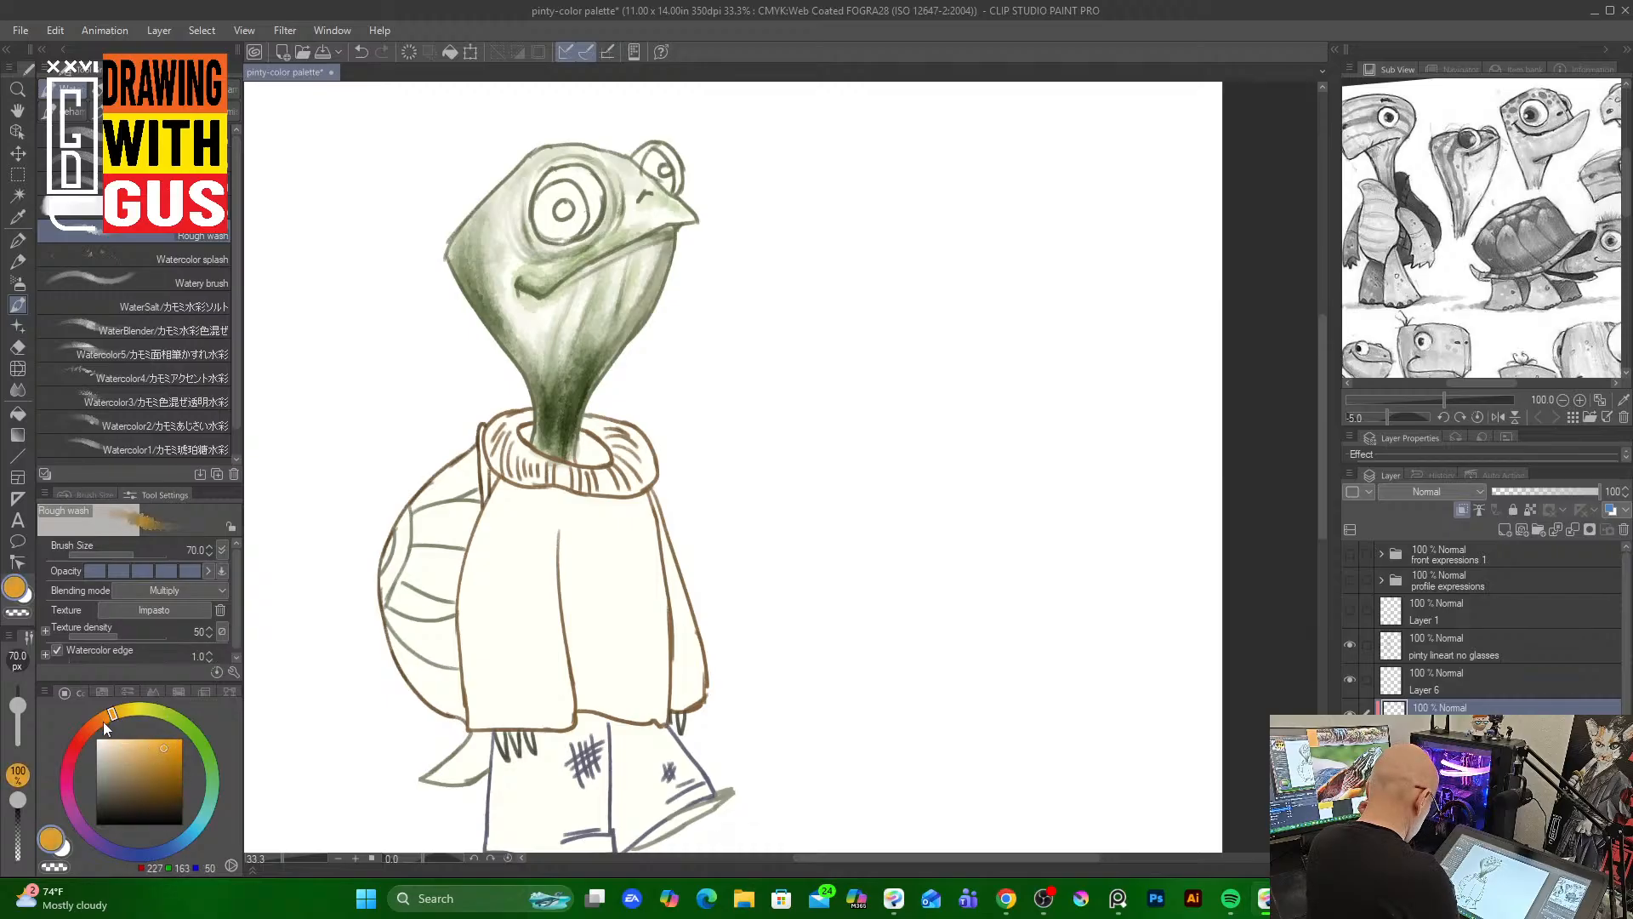
click(104, 721)
click(178, 743)
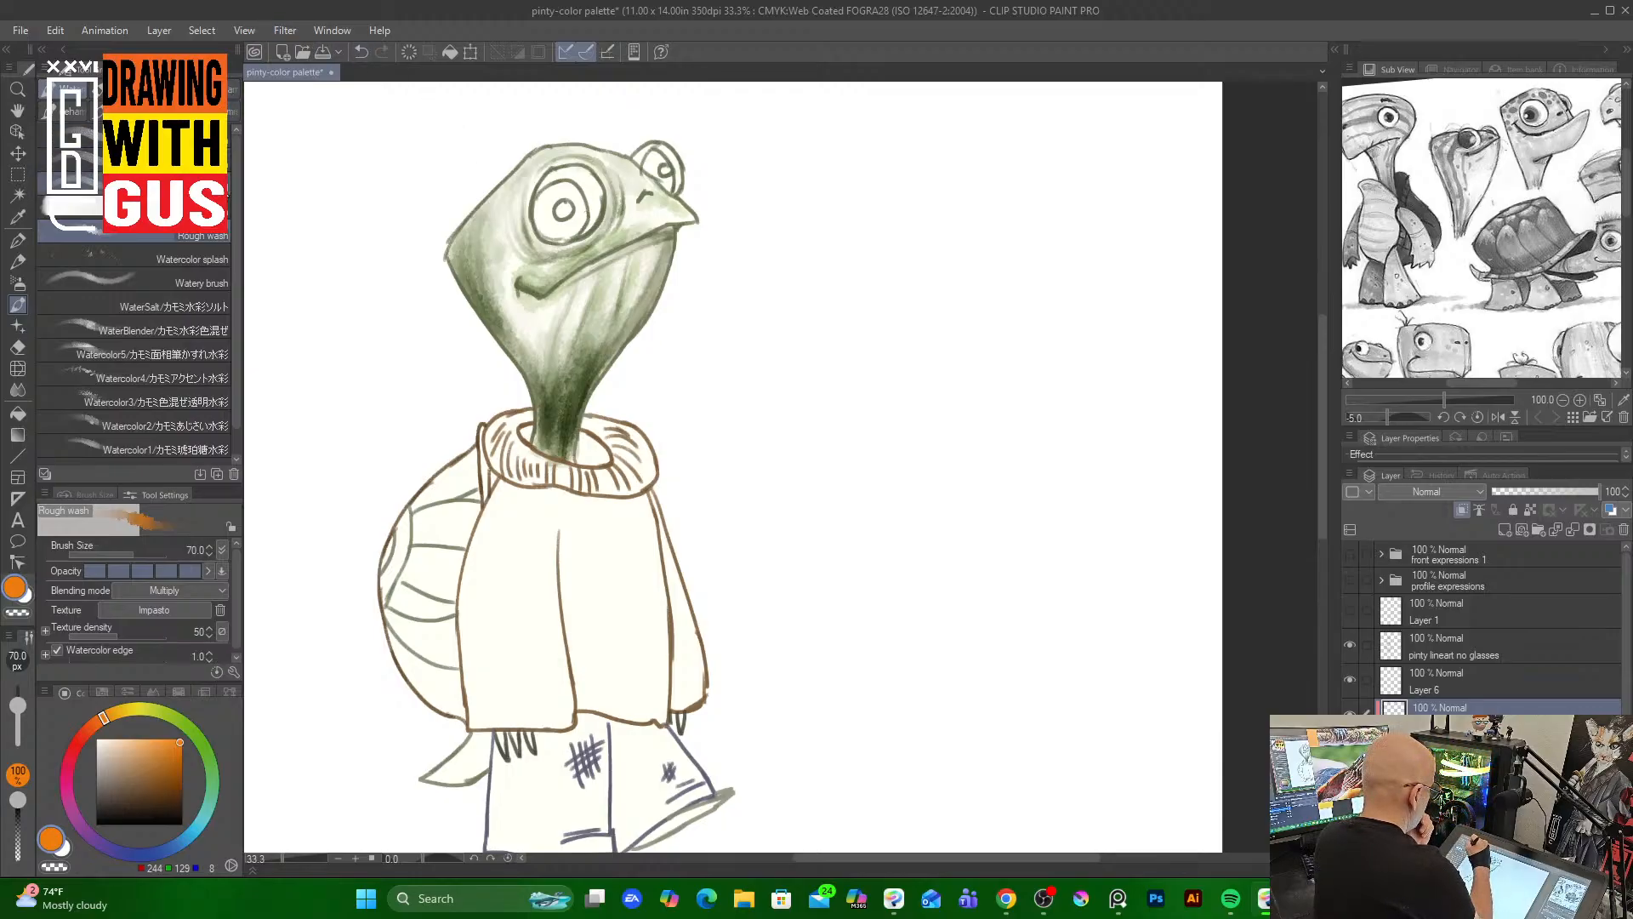
click(141, 184)
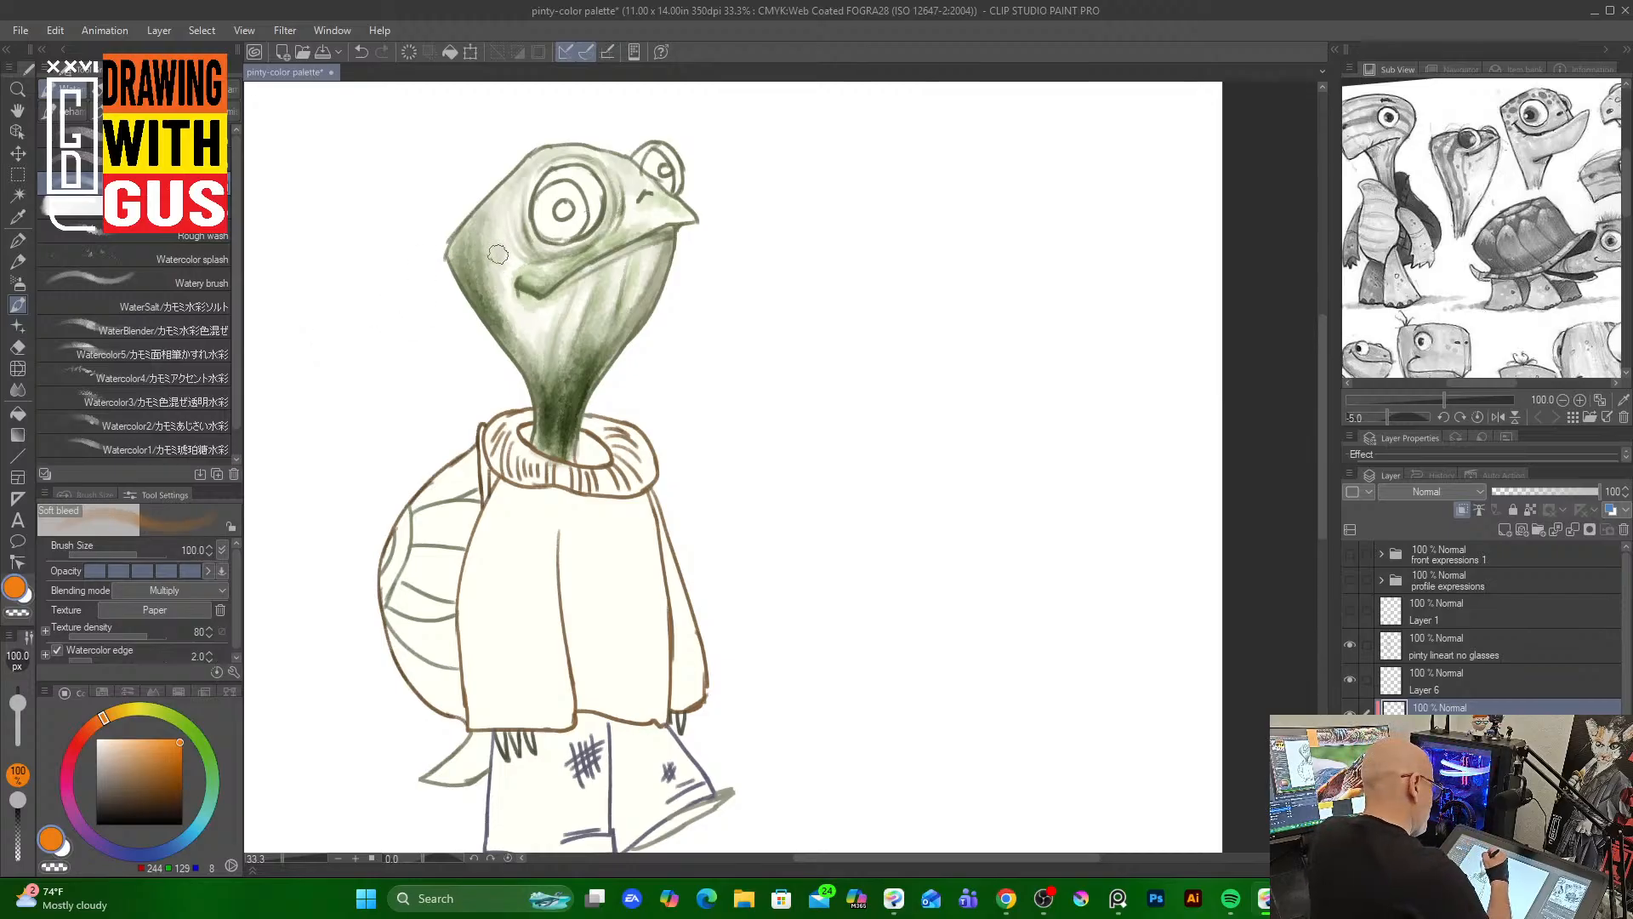
key(bracketleft)
key(bracketleft)
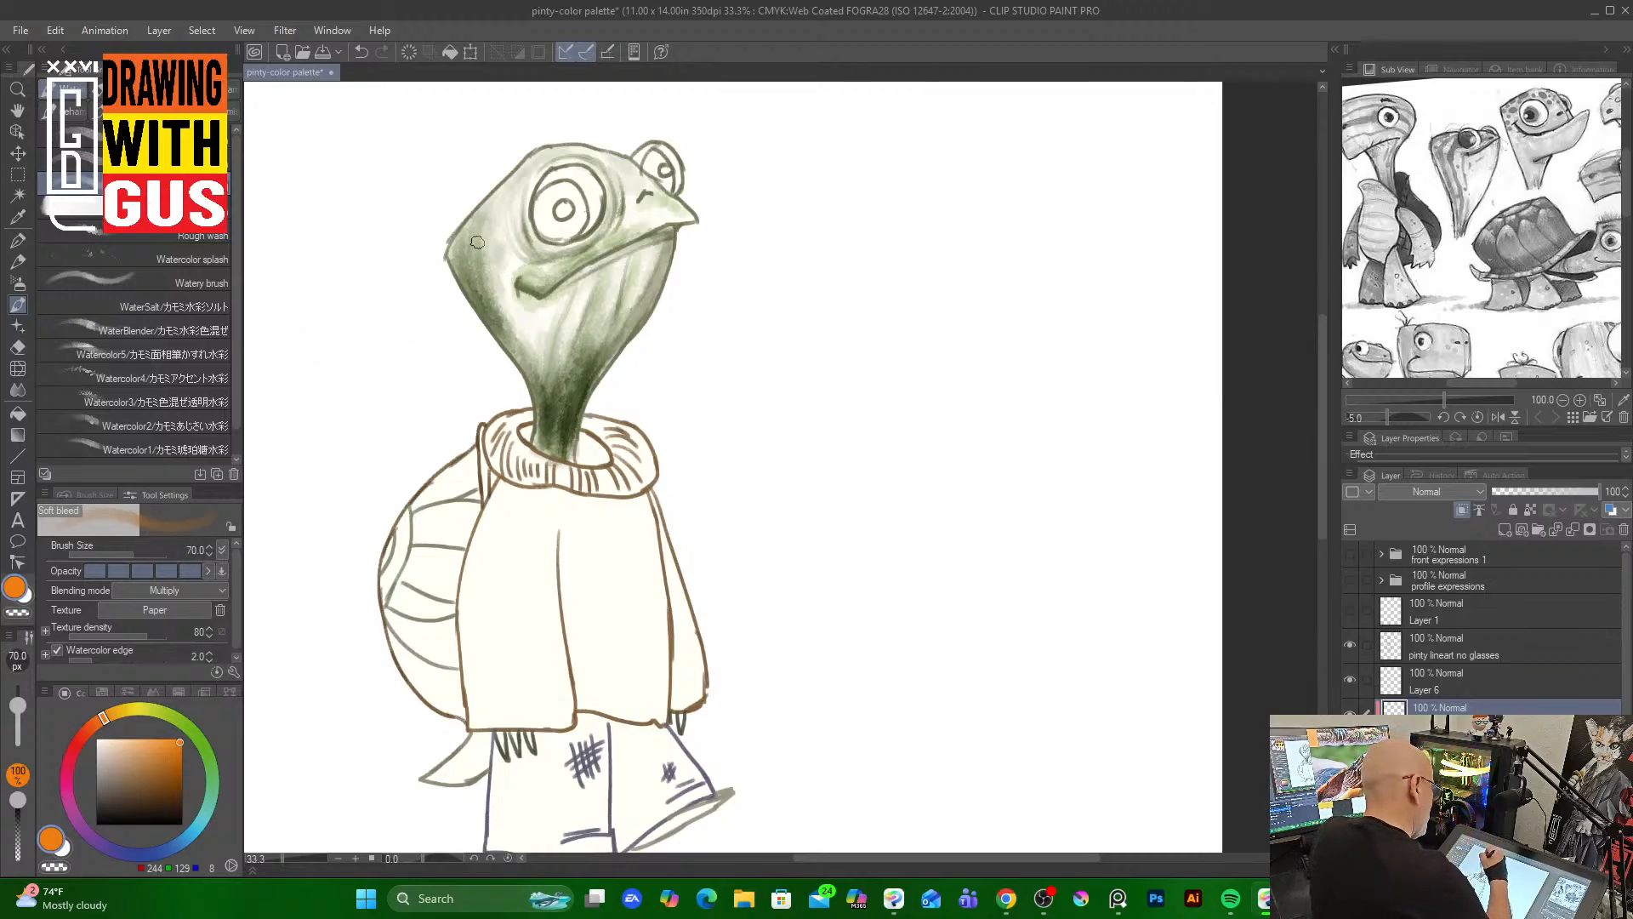
mouse_move(477, 242)
mouse_down()
mouse_move(508, 228)
mouse_move(495, 292)
mouse_move(489, 262)
mouse_move(520, 389)
mouse_move(485, 258)
mouse_move(520, 389)
mouse_move(500, 315)
mouse_up()
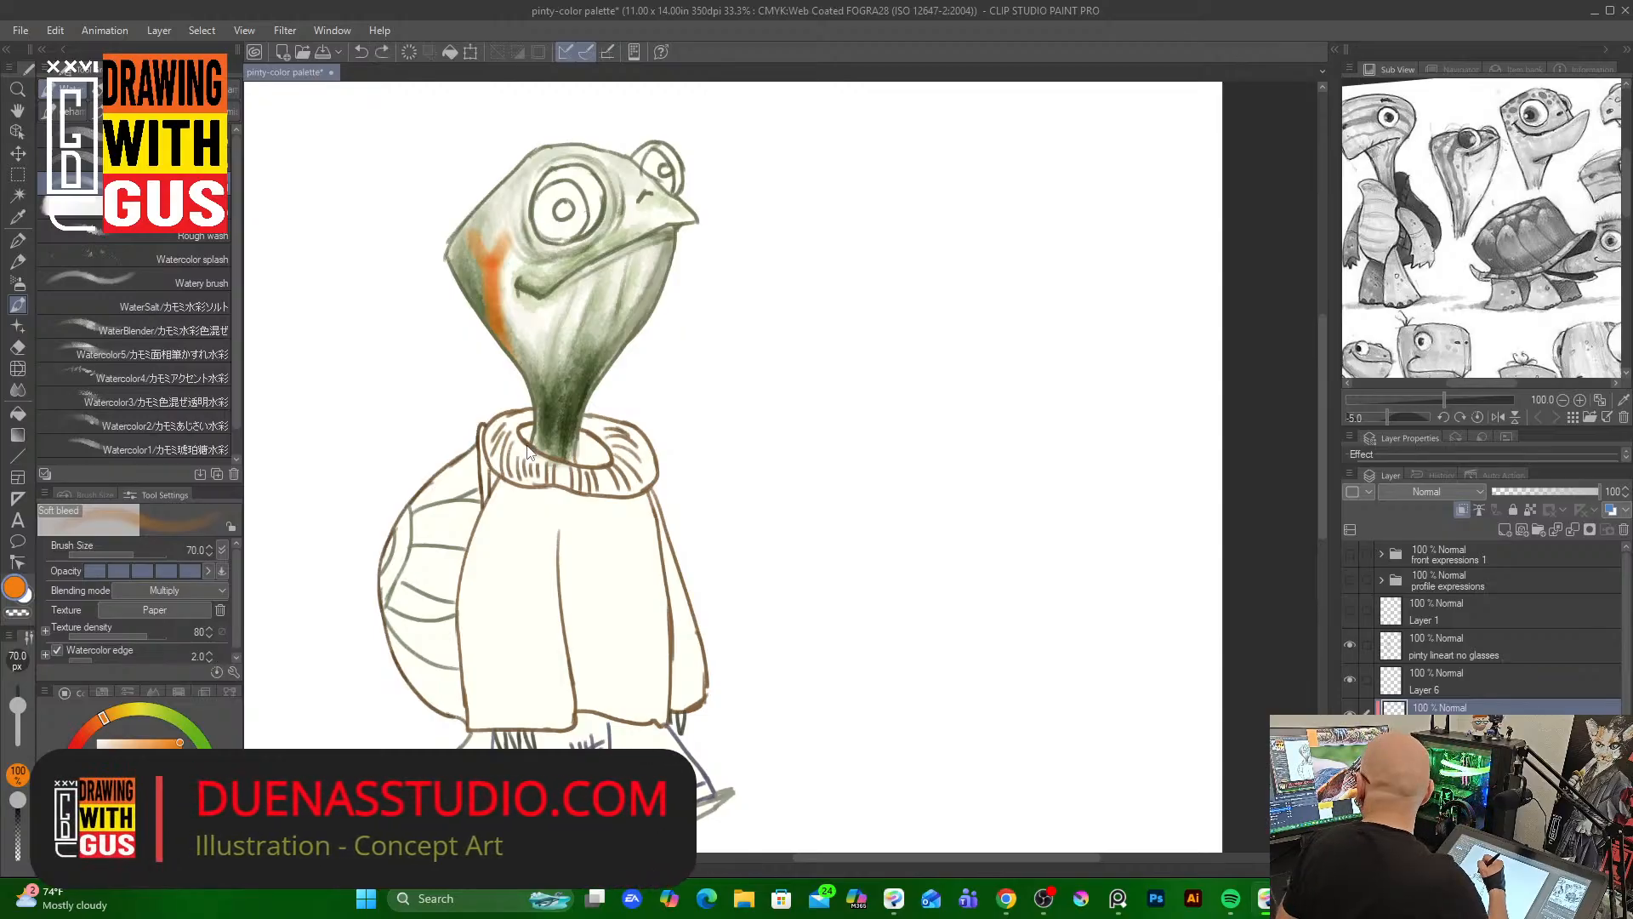
Undo the orange Soft bleed strokes
key(ctrl+z)
key(ctrl+z)
key(ctrl+z)
key(ctrl+z)
key(ctrl+z)
key(ctrl+z)
key(ctrl+z)
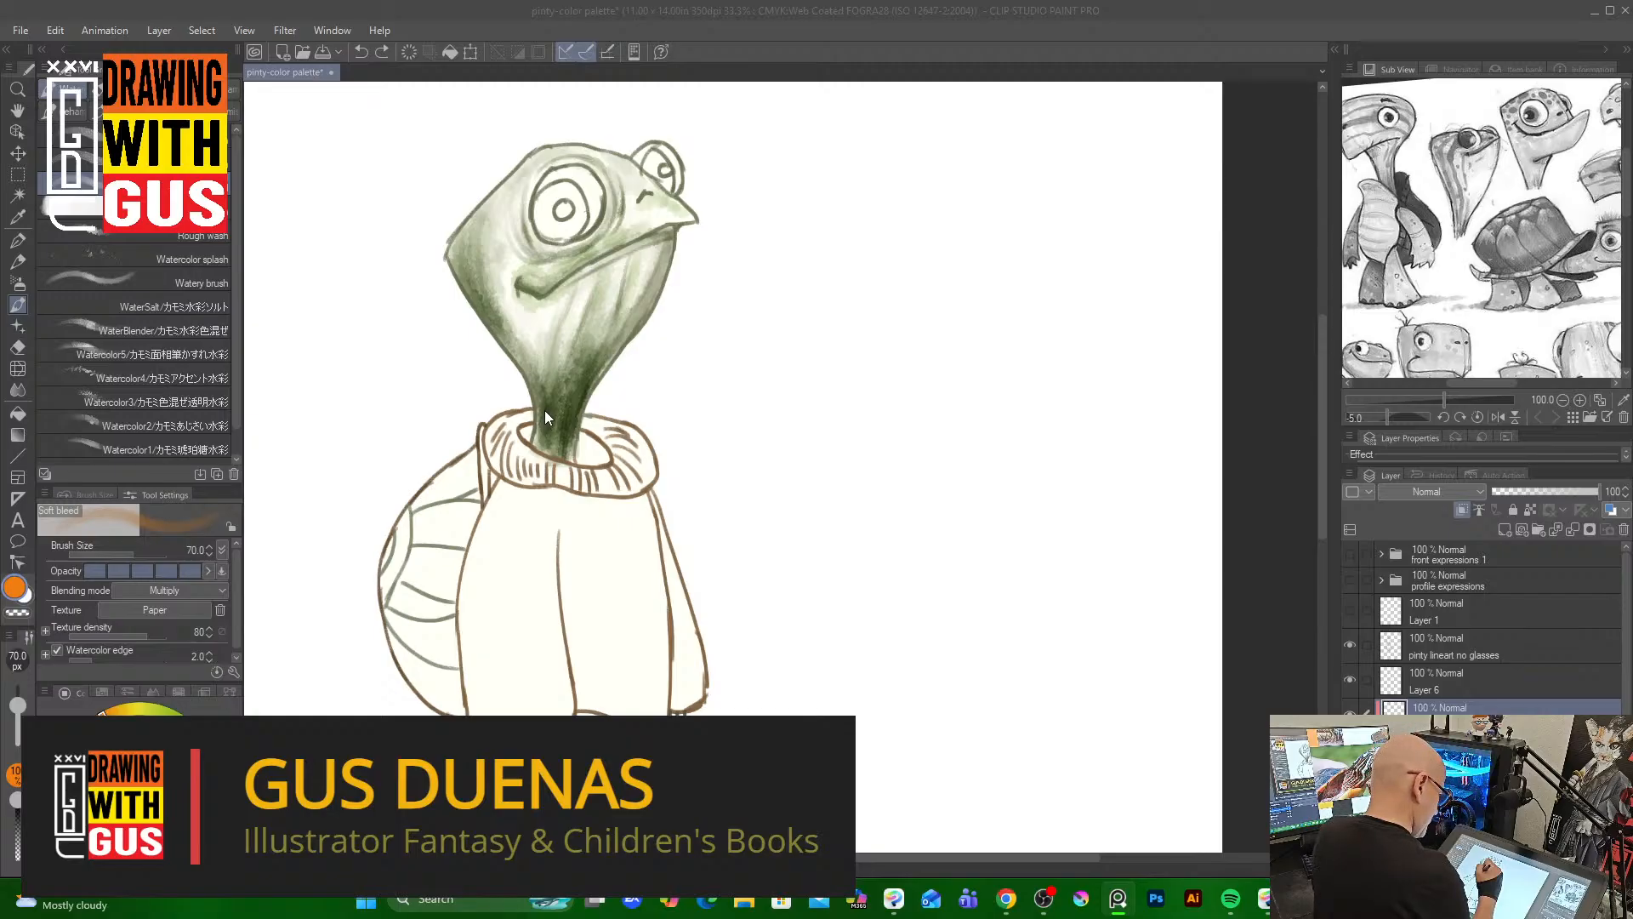
Try an orange Flat watercolor brush stroke at size 80 on the side of the head and undo it
click(356, 436)
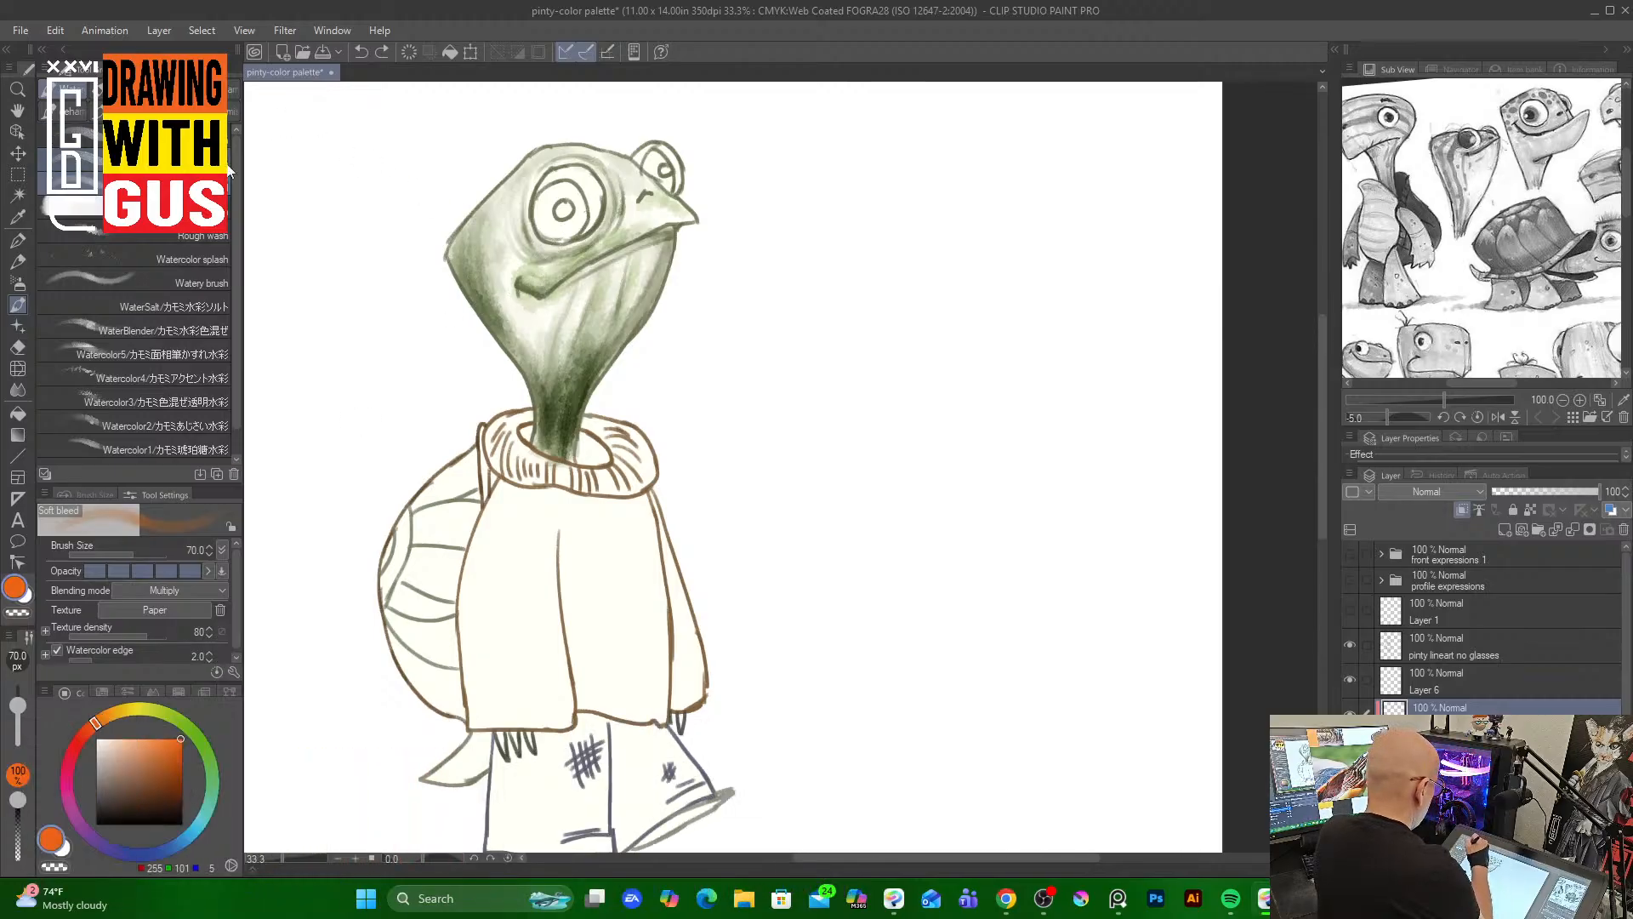
click(137, 160)
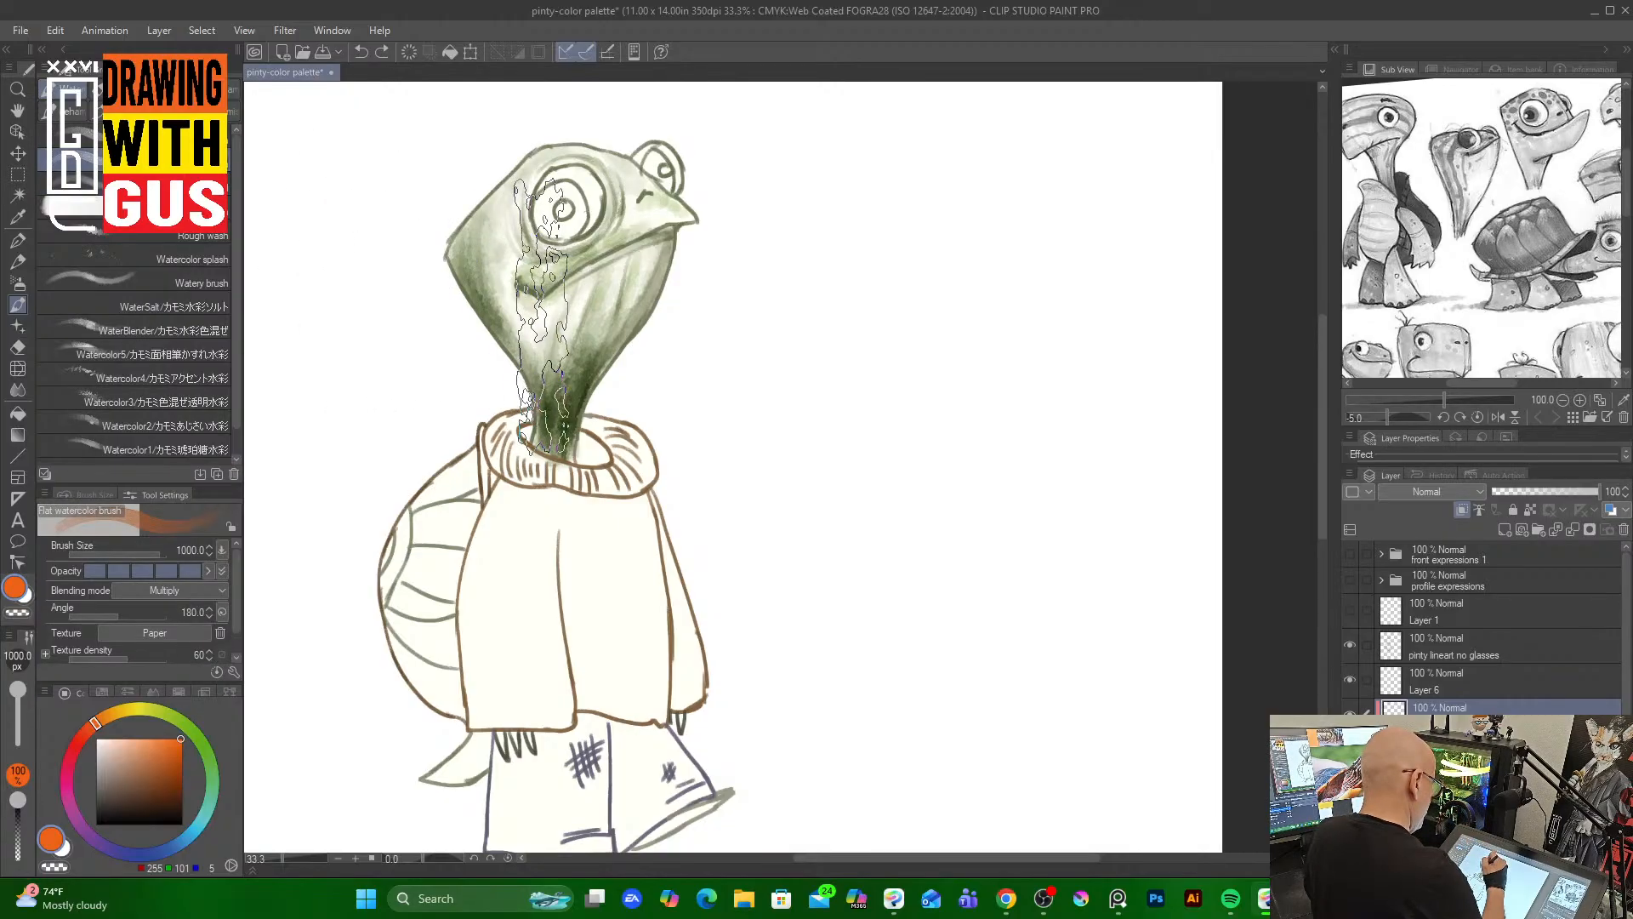
key([)
key([)
key([)
key([)
key([)
key([)
key([)
key([)
key([)
key([)
key([)
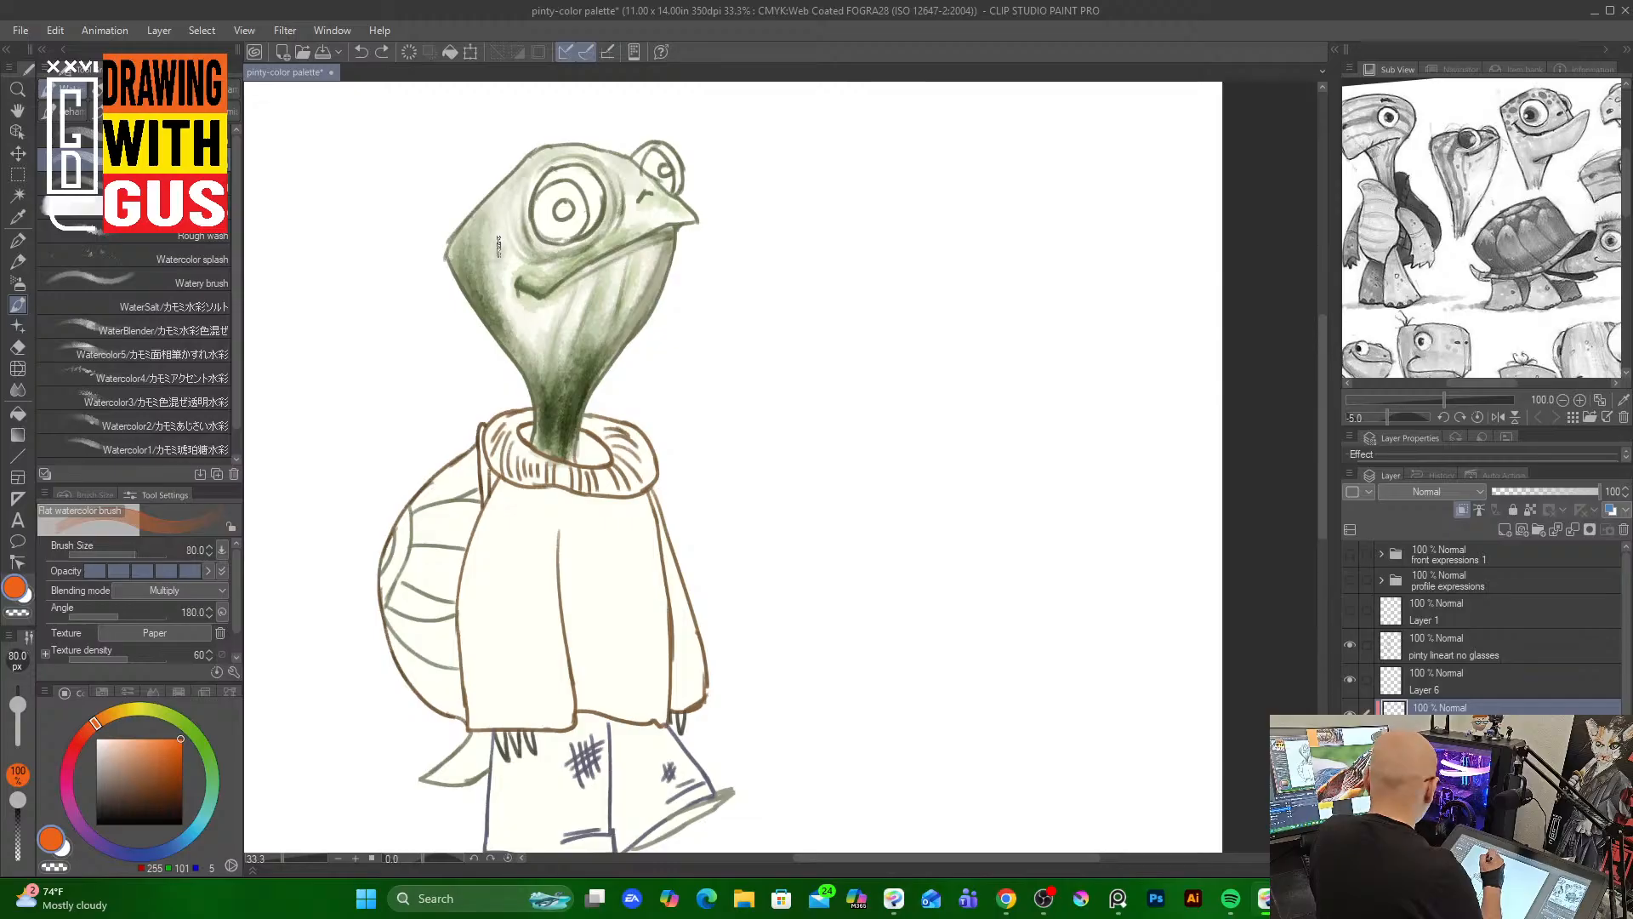
mouse_move(473, 223)
mouse_down()
mouse_move(475, 299)
mouse_move(509, 223)
mouse_up()
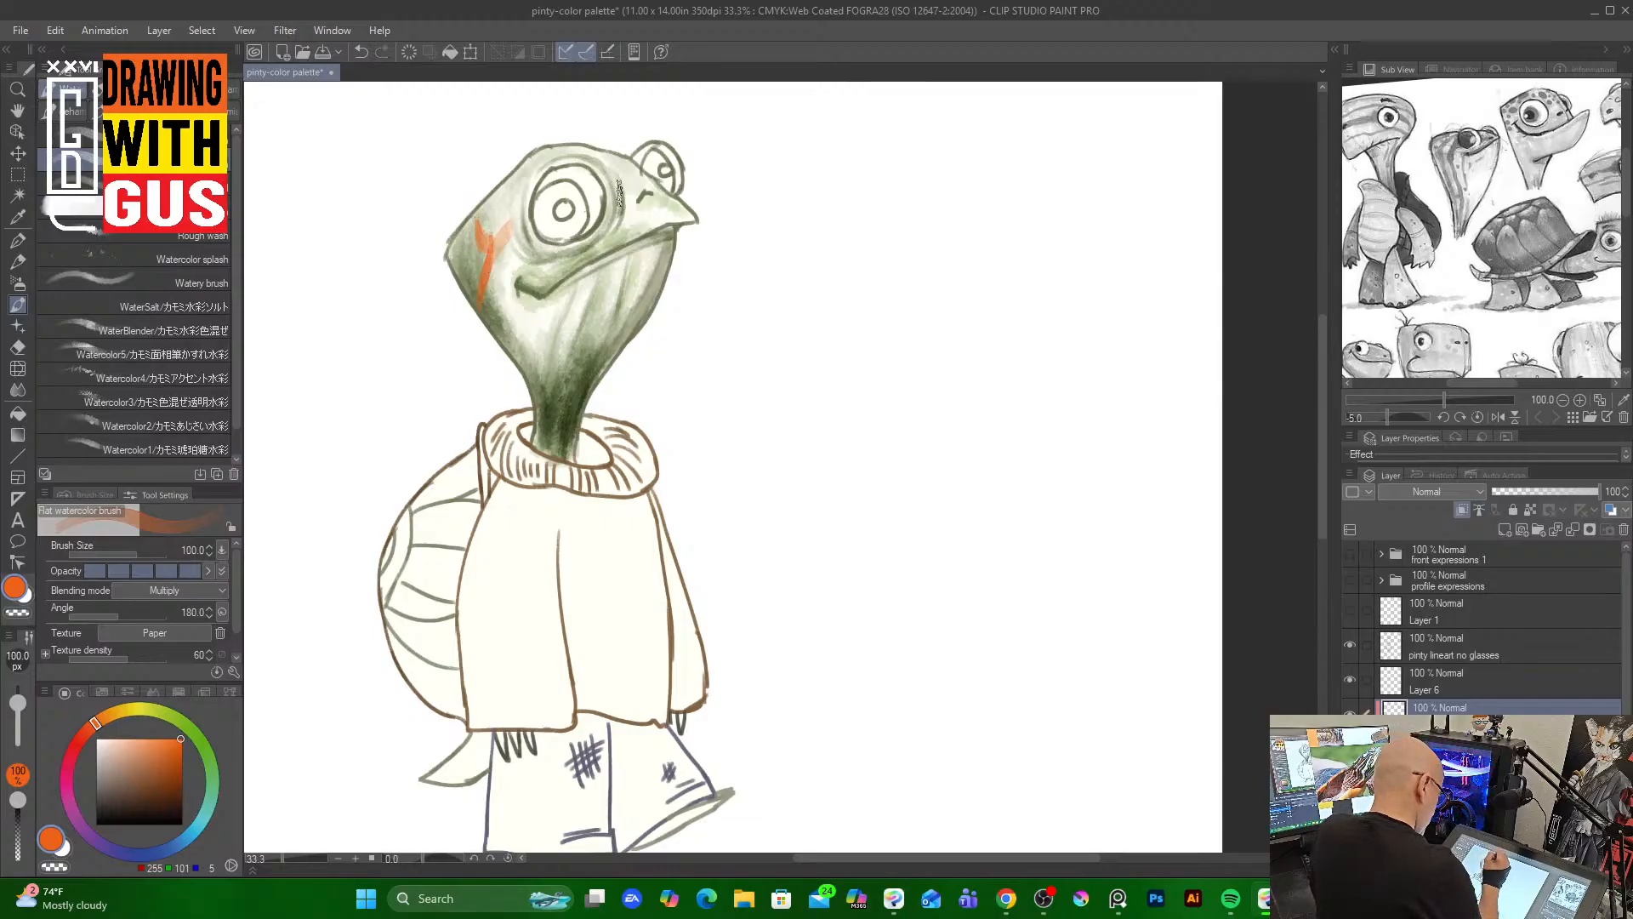
key(ctrl+z)
key(ctrl+z)
key(ctrl+z)
key(ctrl+z)
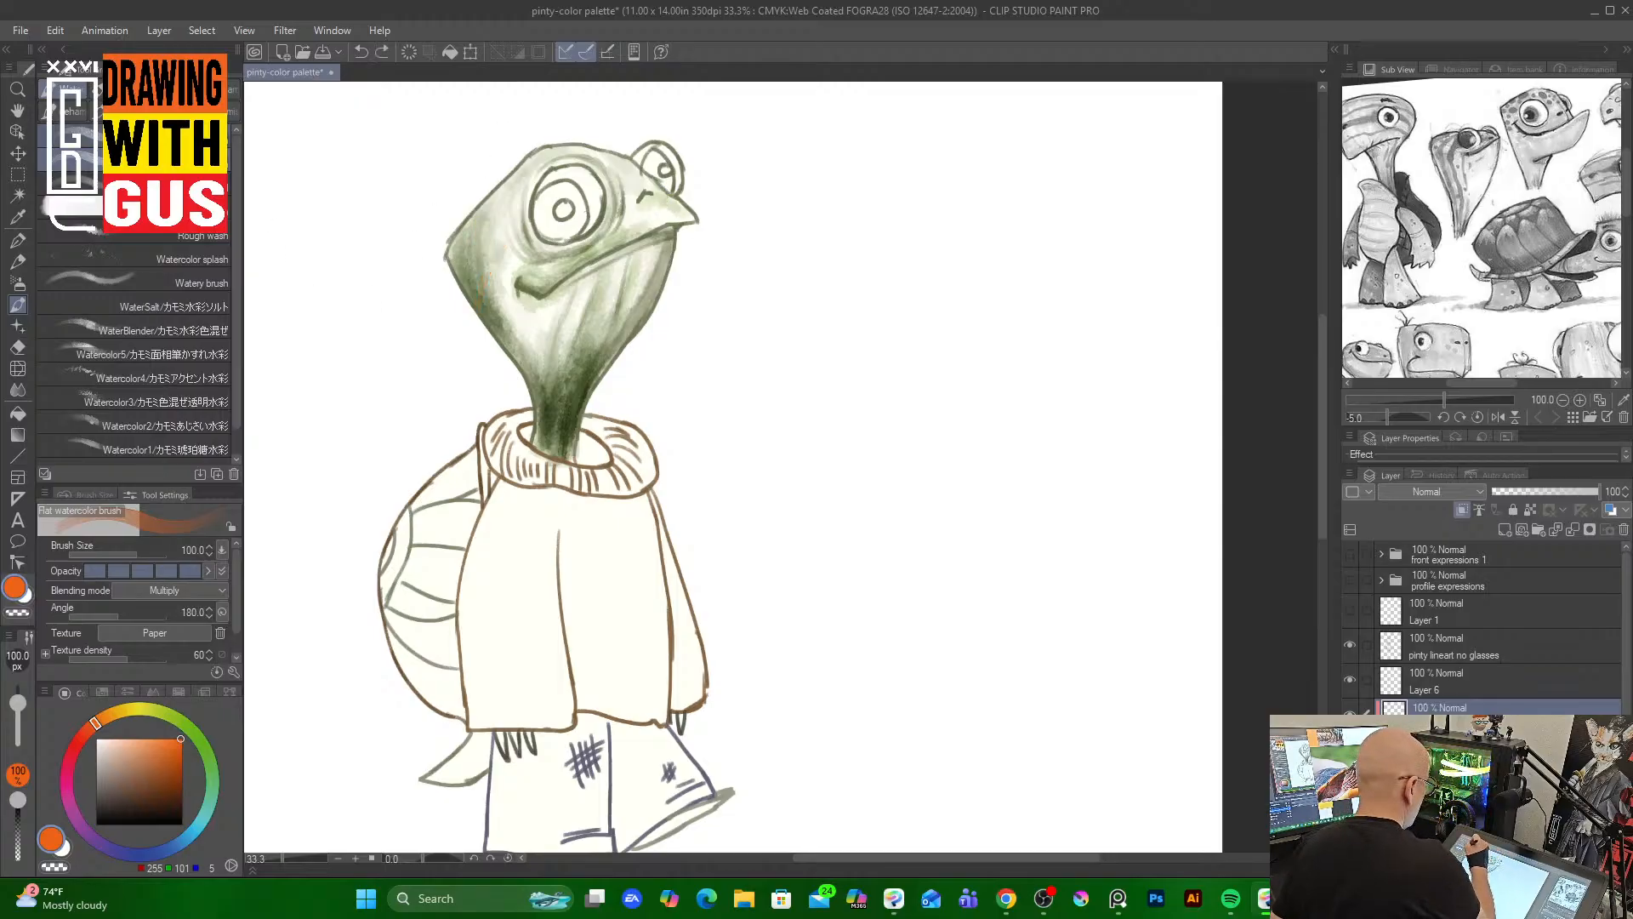
Switch to the Round watercolor brush at size 30 and paint orange streaks down the left side of the head and neck
click(72, 141)
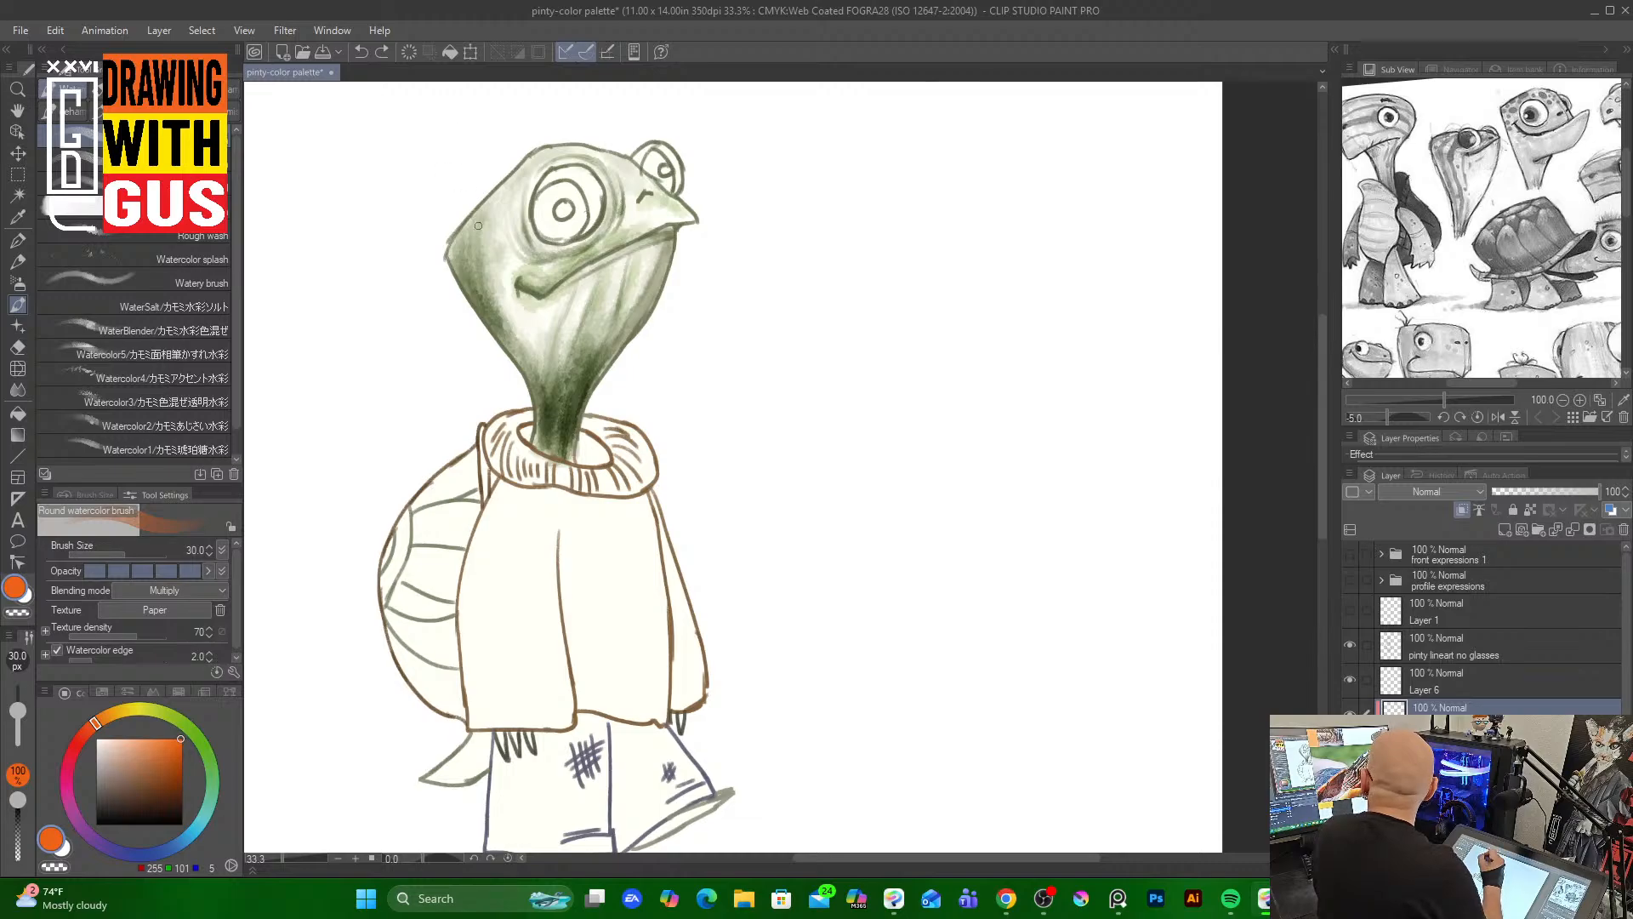
mouse_move(490, 260)
mouse_down()
mouse_move(480, 217)
mouse_move(490, 255)
mouse_up()
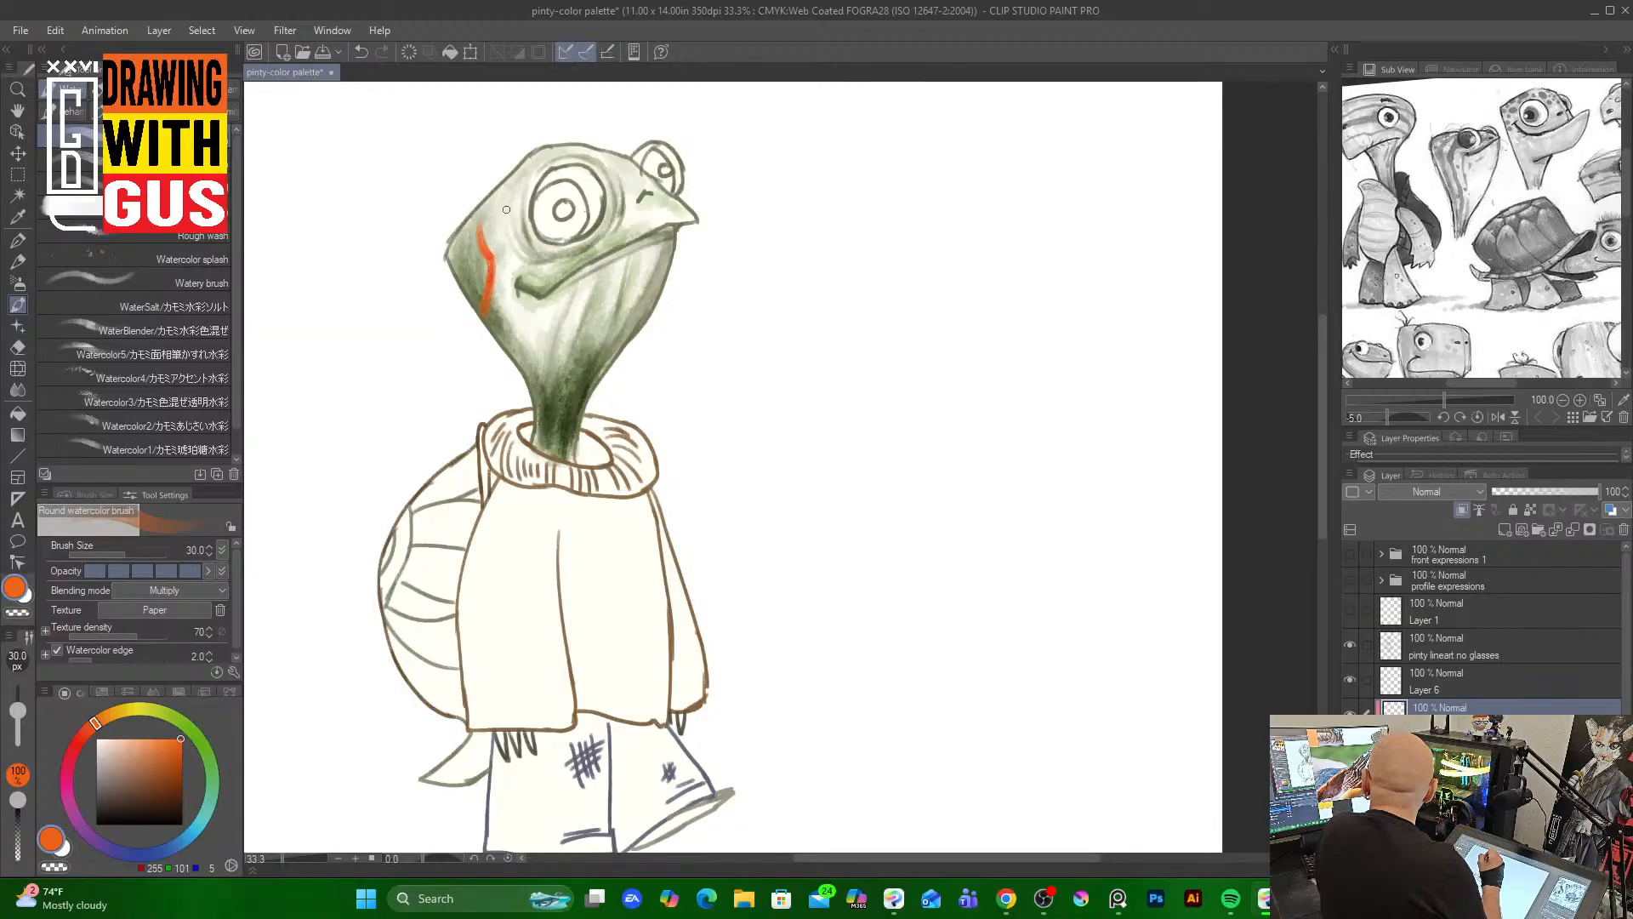
mouse_move(516, 242)
mouse_down()
mouse_move(503, 254)
mouse_move(518, 217)
mouse_up()
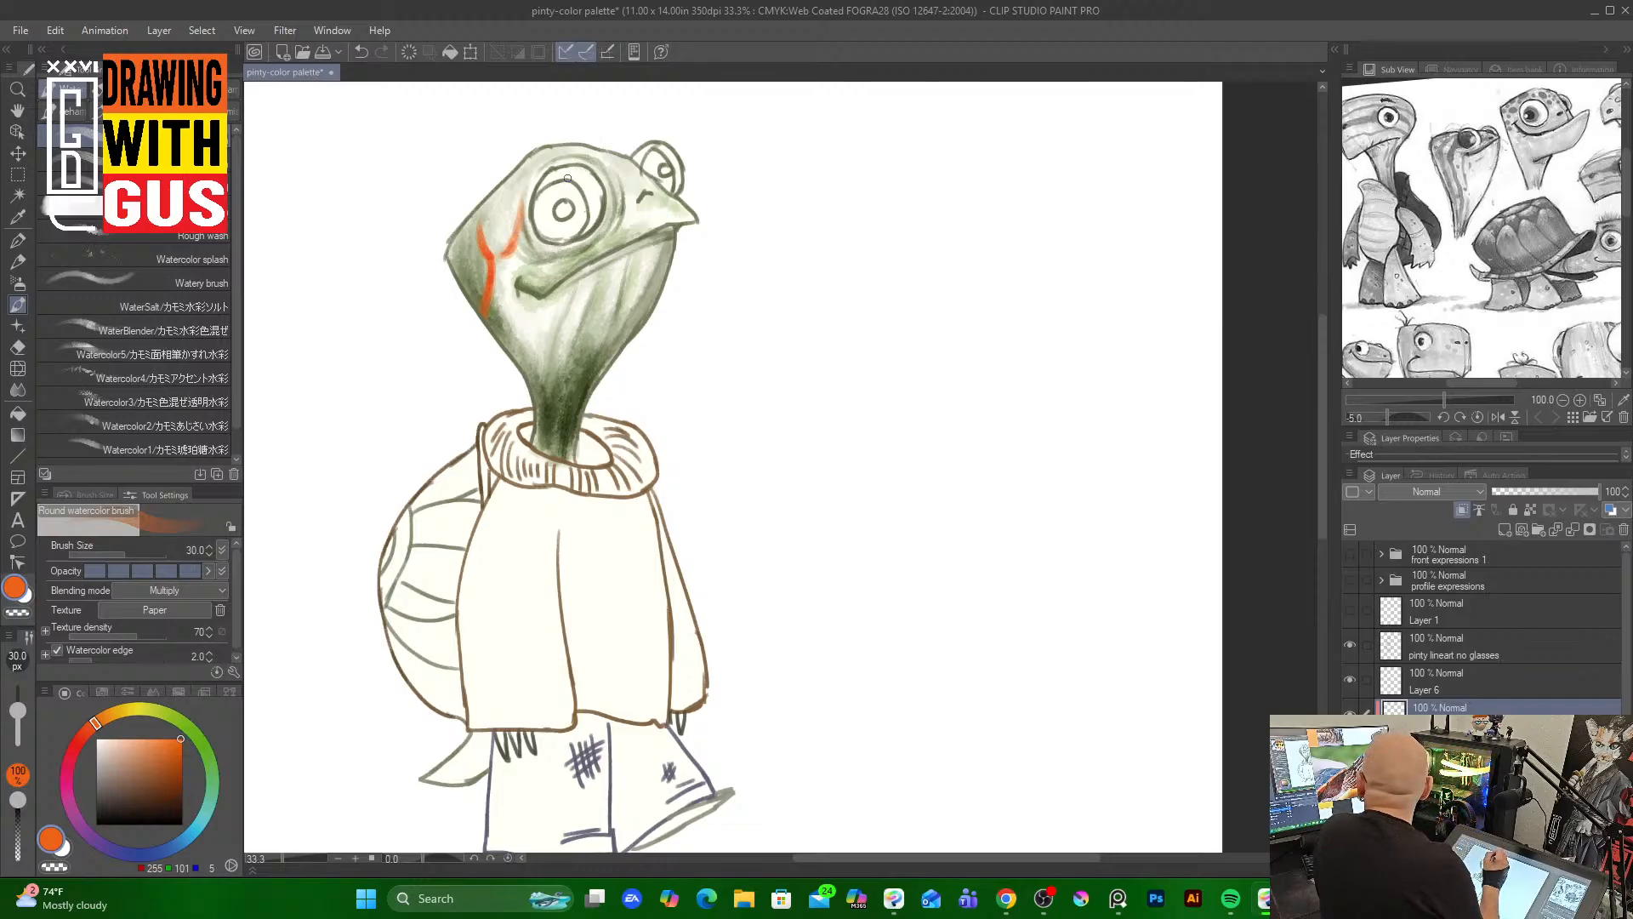
drag(507, 285, 518, 358)
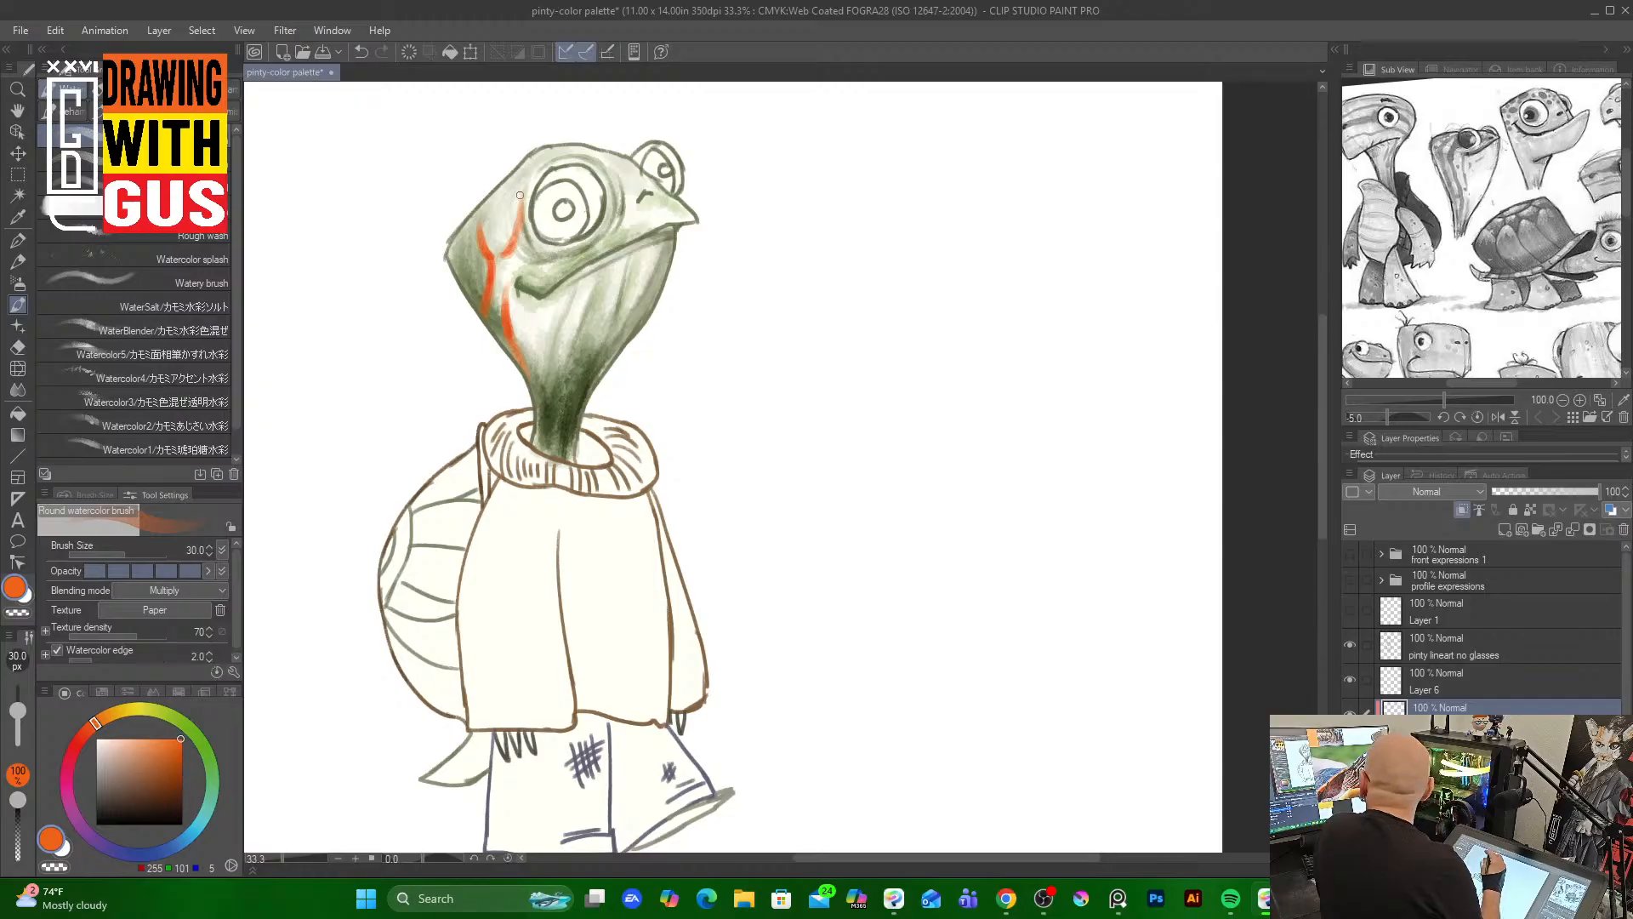
drag(526, 307, 539, 358)
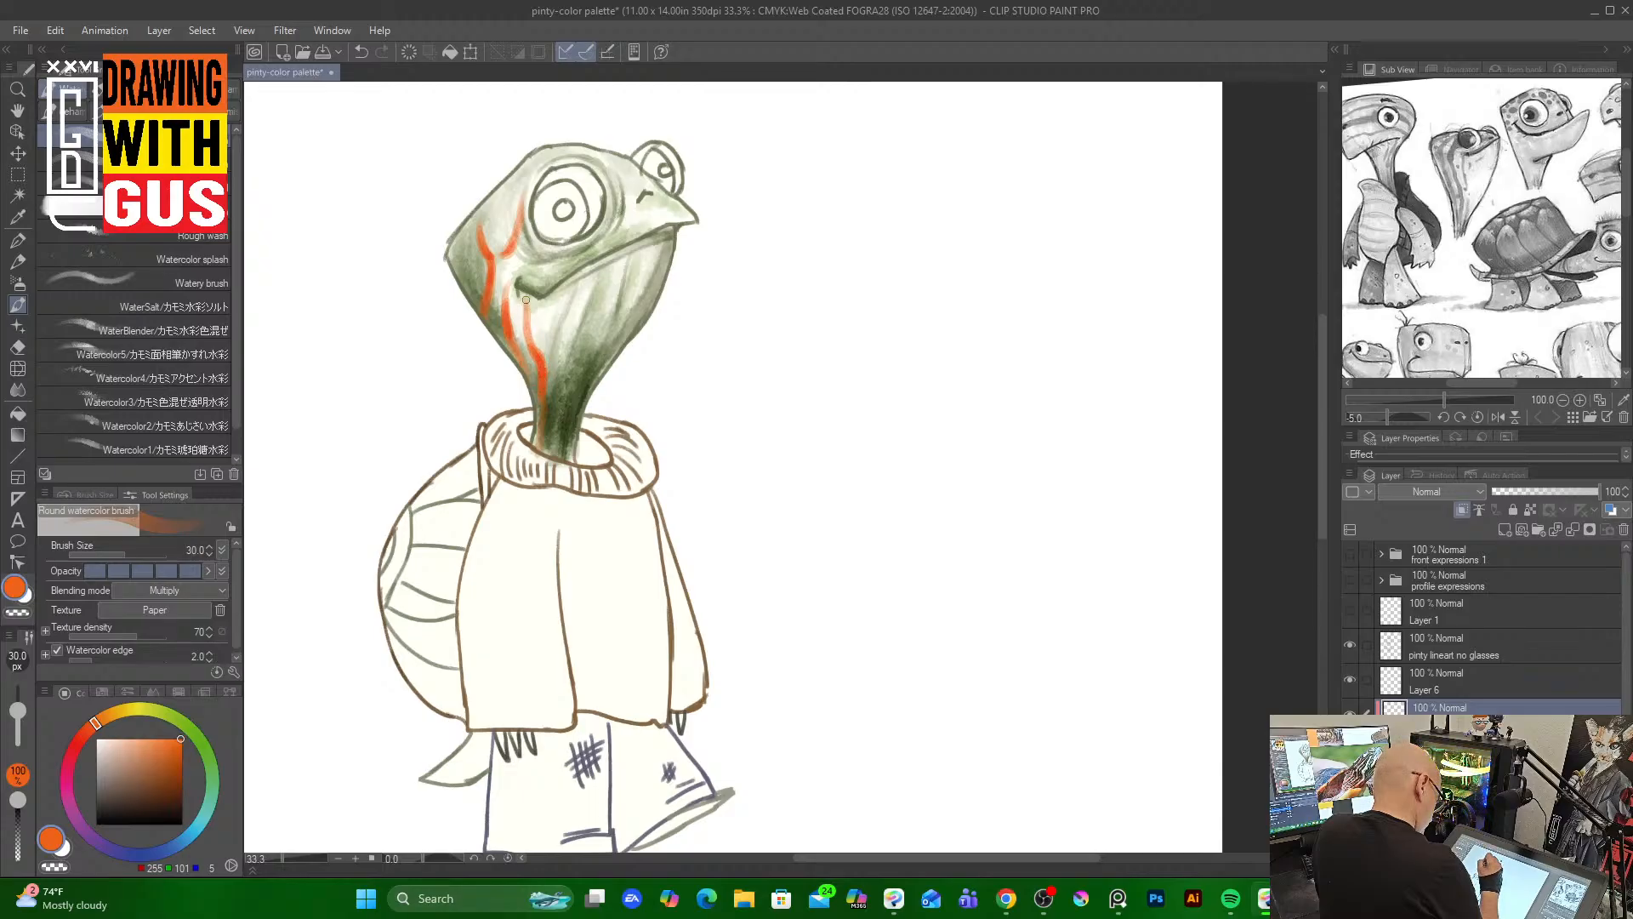
drag(535, 311, 553, 365)
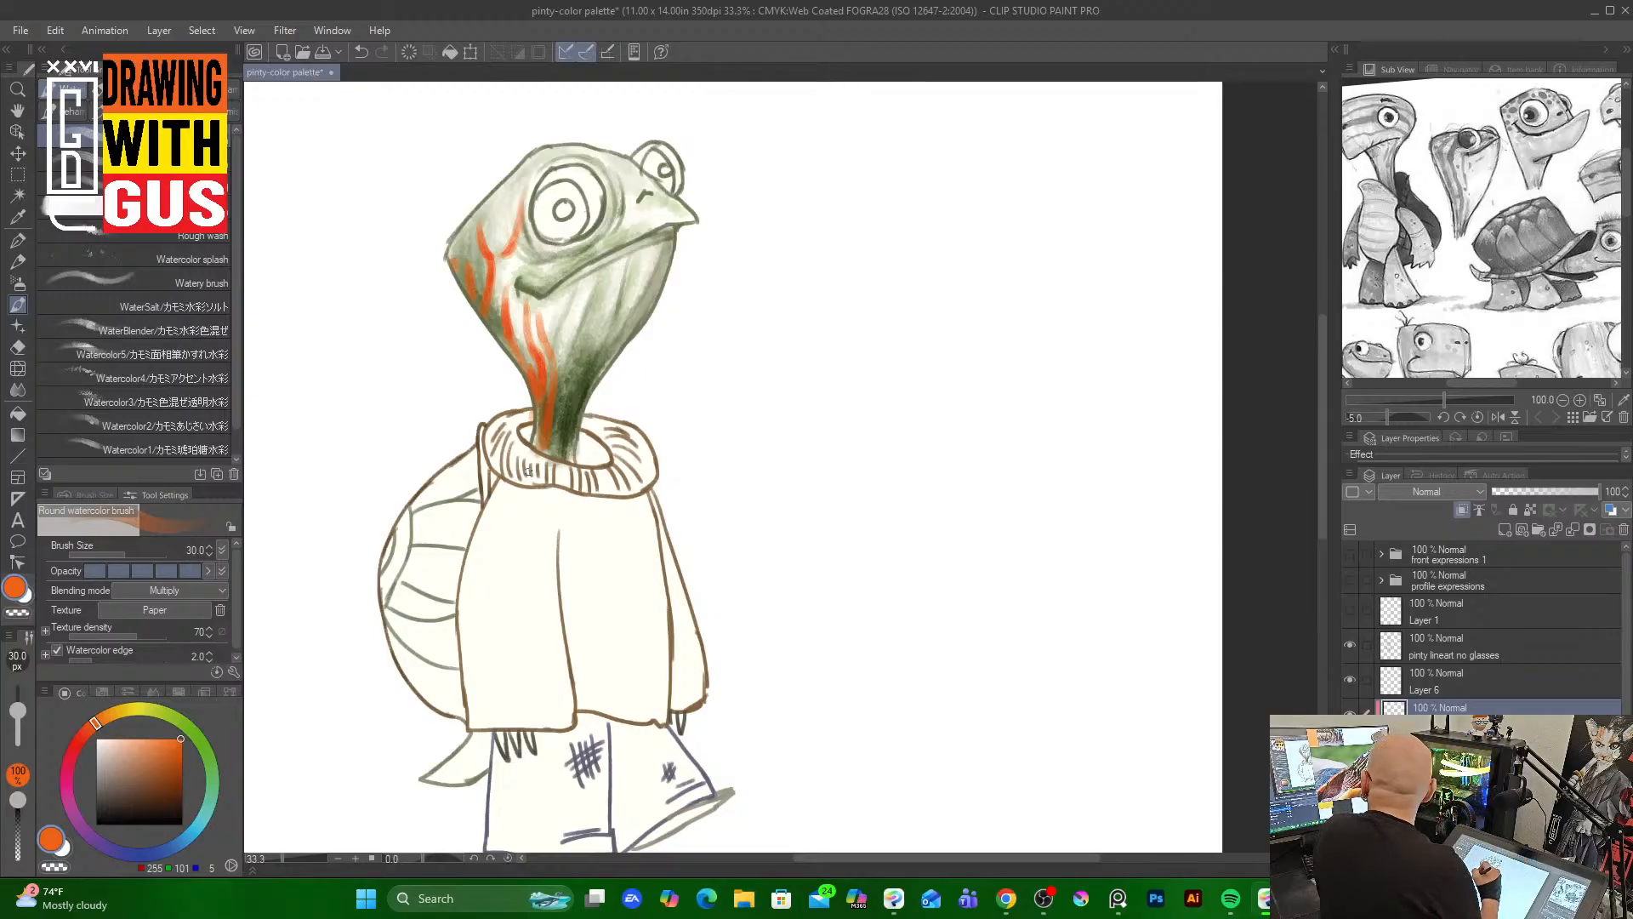
Pick a pale mint green and paint streaks down the head and neck plus spots on the top of the head
click(212, 783)
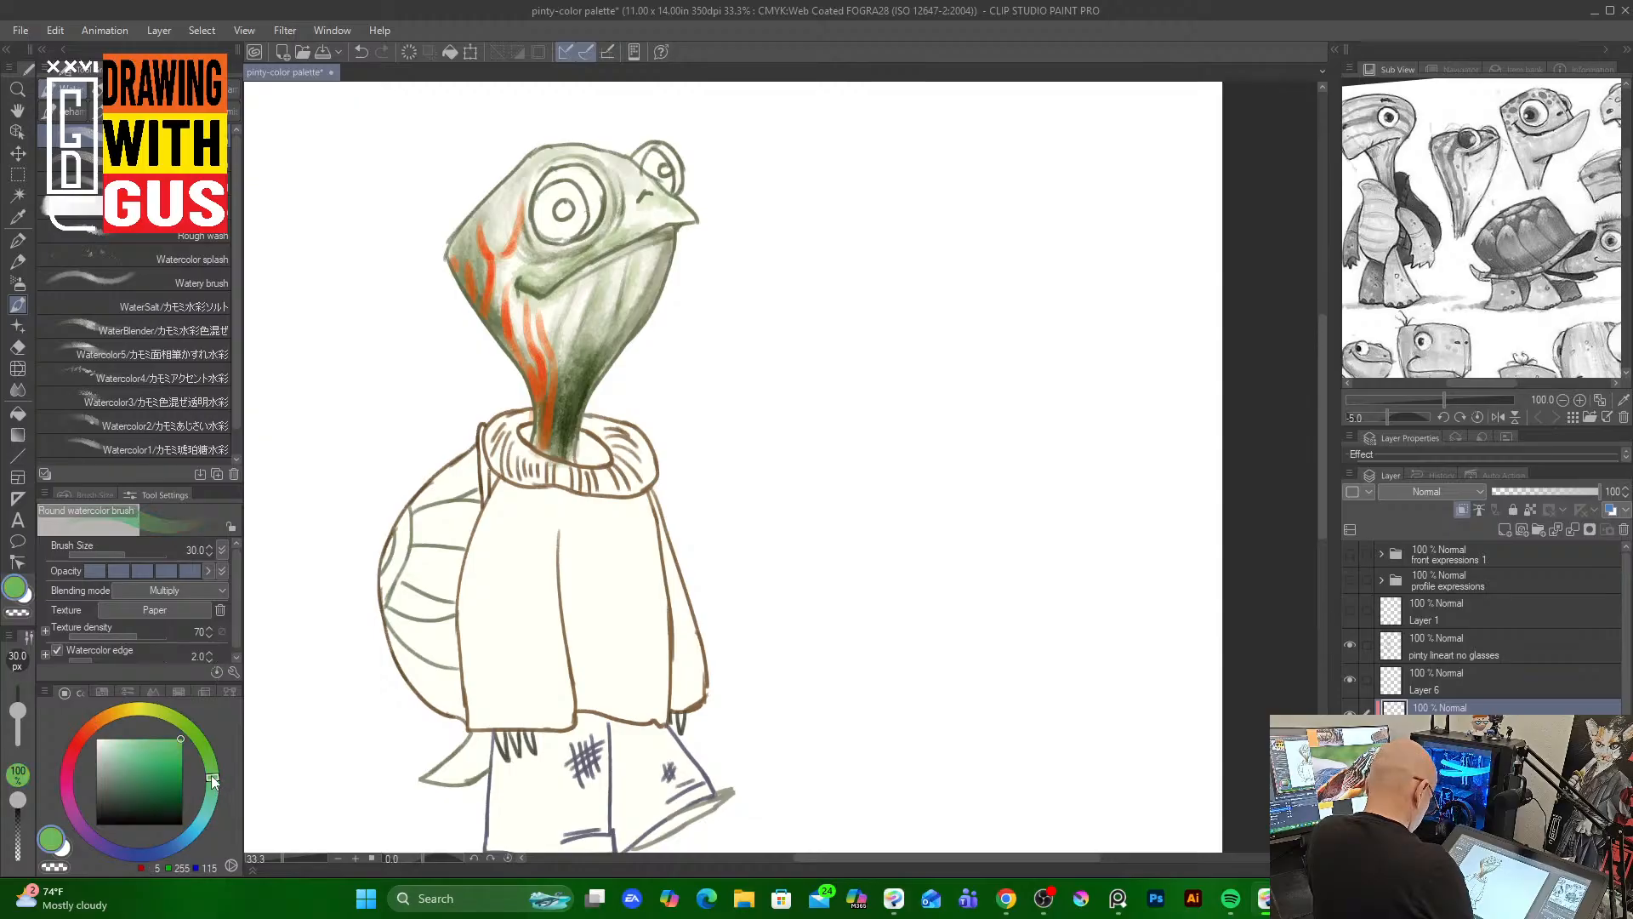
click(123, 737)
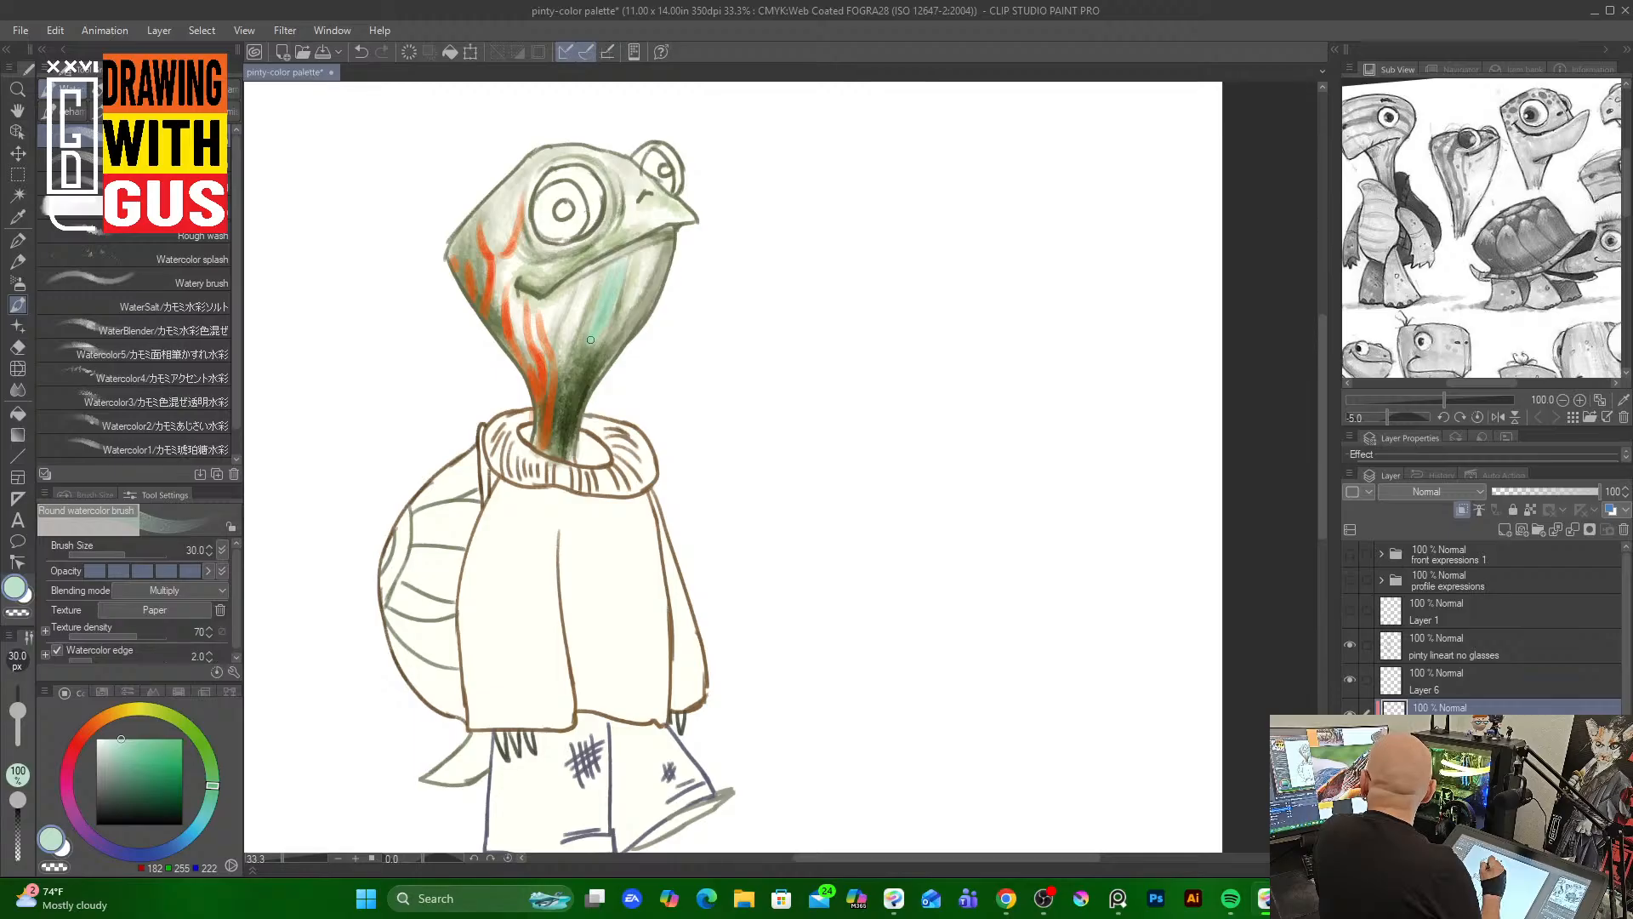
mouse_move(584, 285)
mouse_down()
mouse_move(574, 320)
mouse_move(594, 274)
mouse_move(567, 339)
mouse_move(580, 308)
mouse_move(564, 451)
mouse_up()
drag(578, 370, 561, 452)
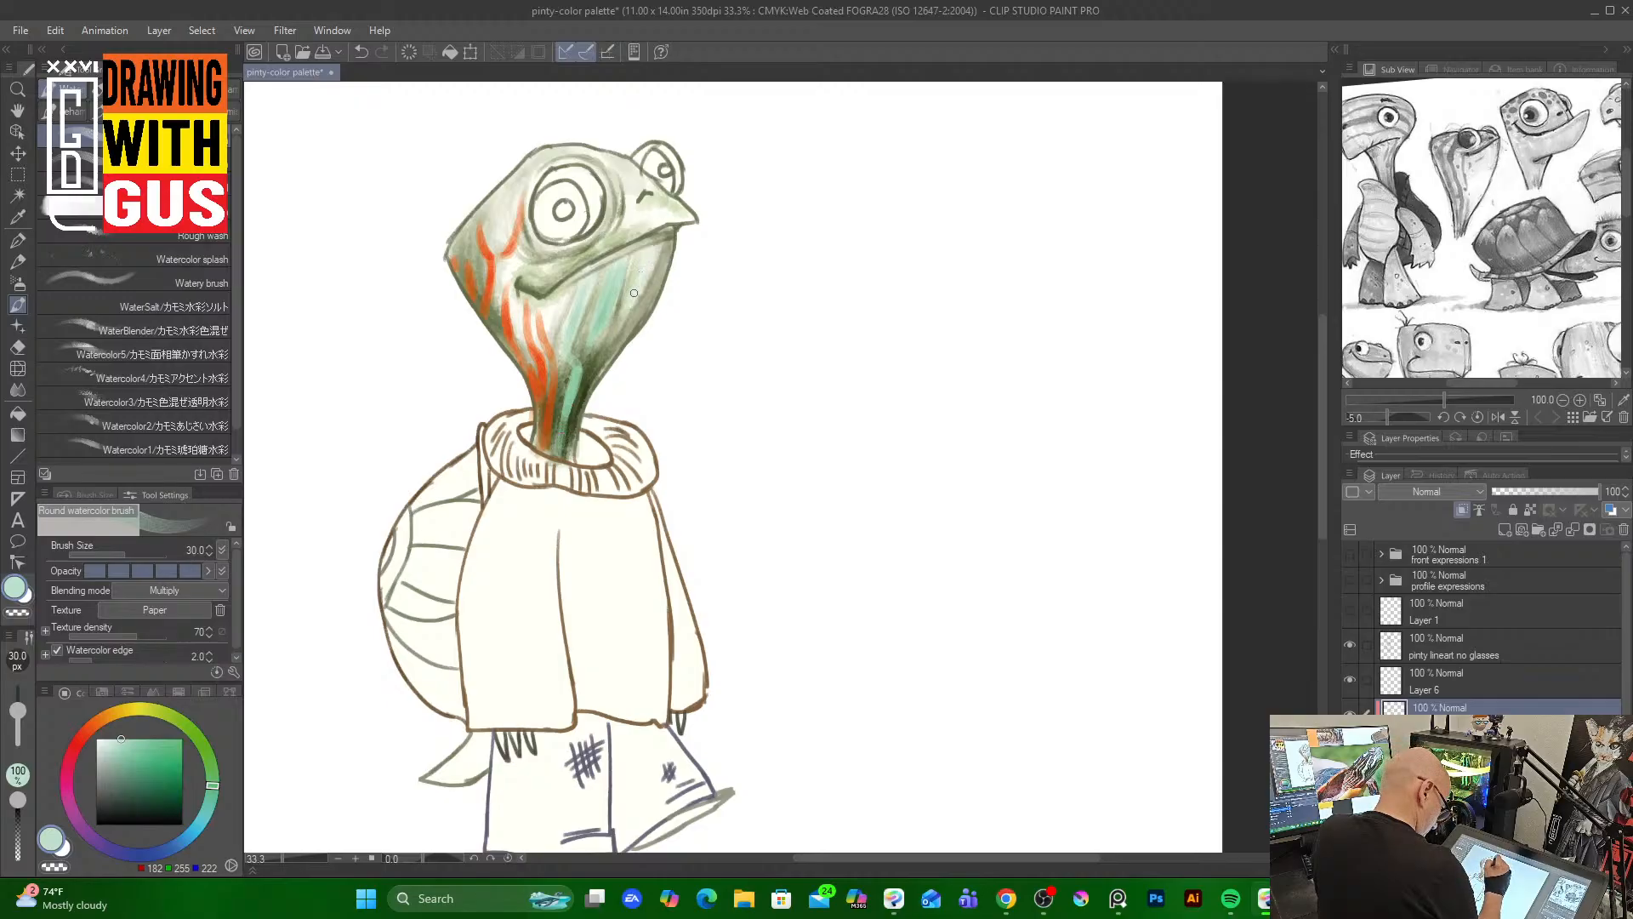
drag(645, 268, 605, 365)
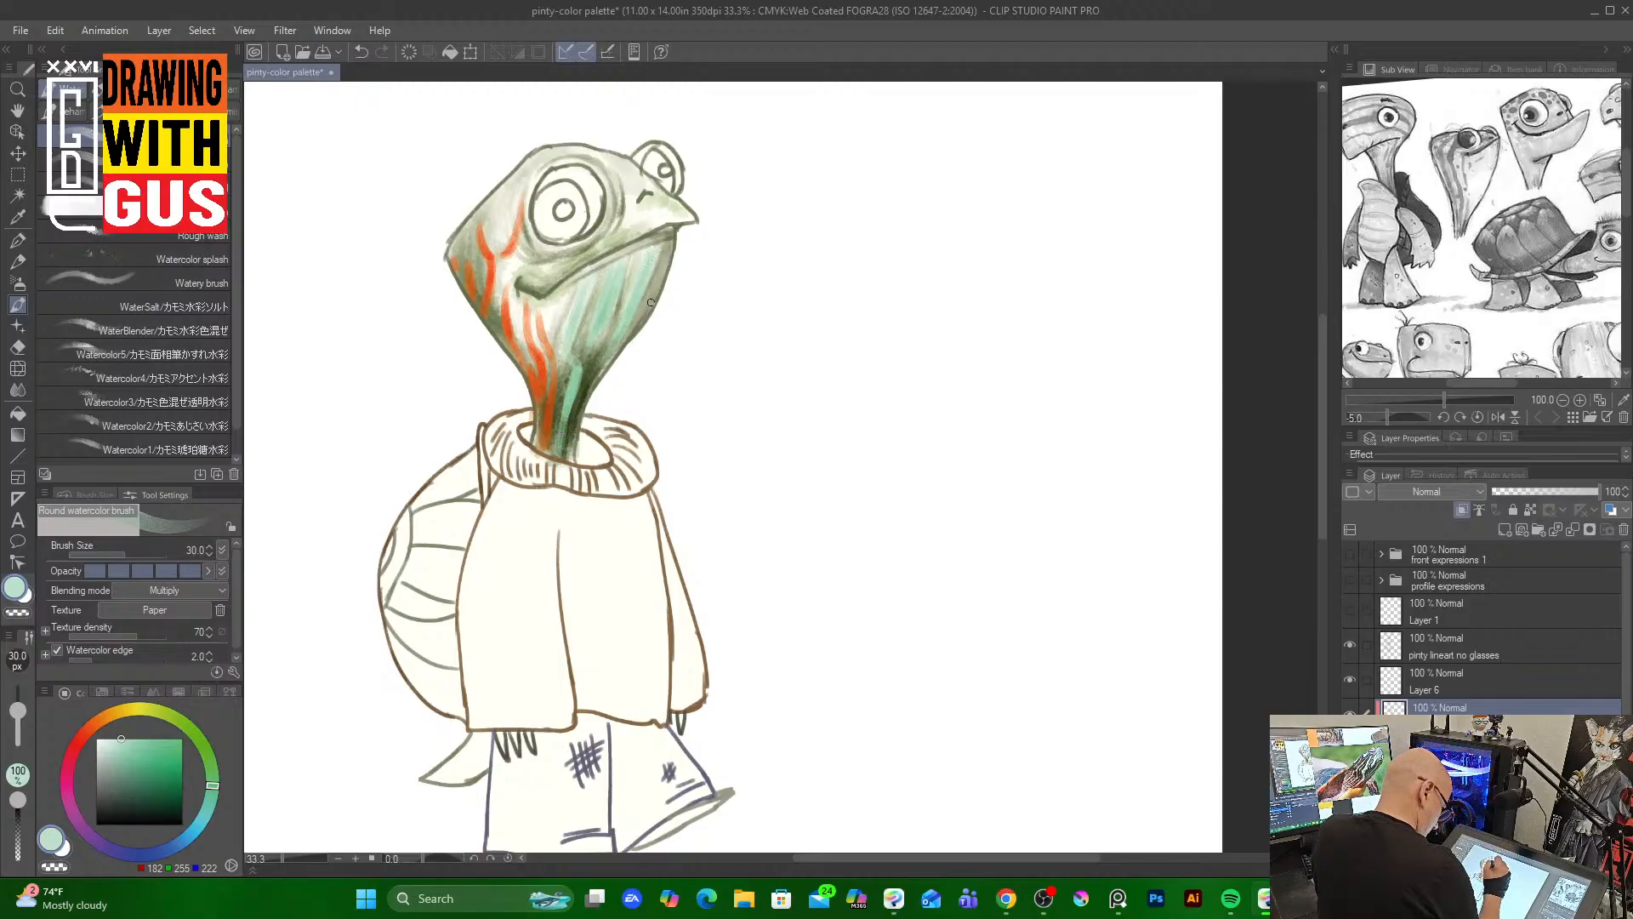
drag(657, 291, 635, 320)
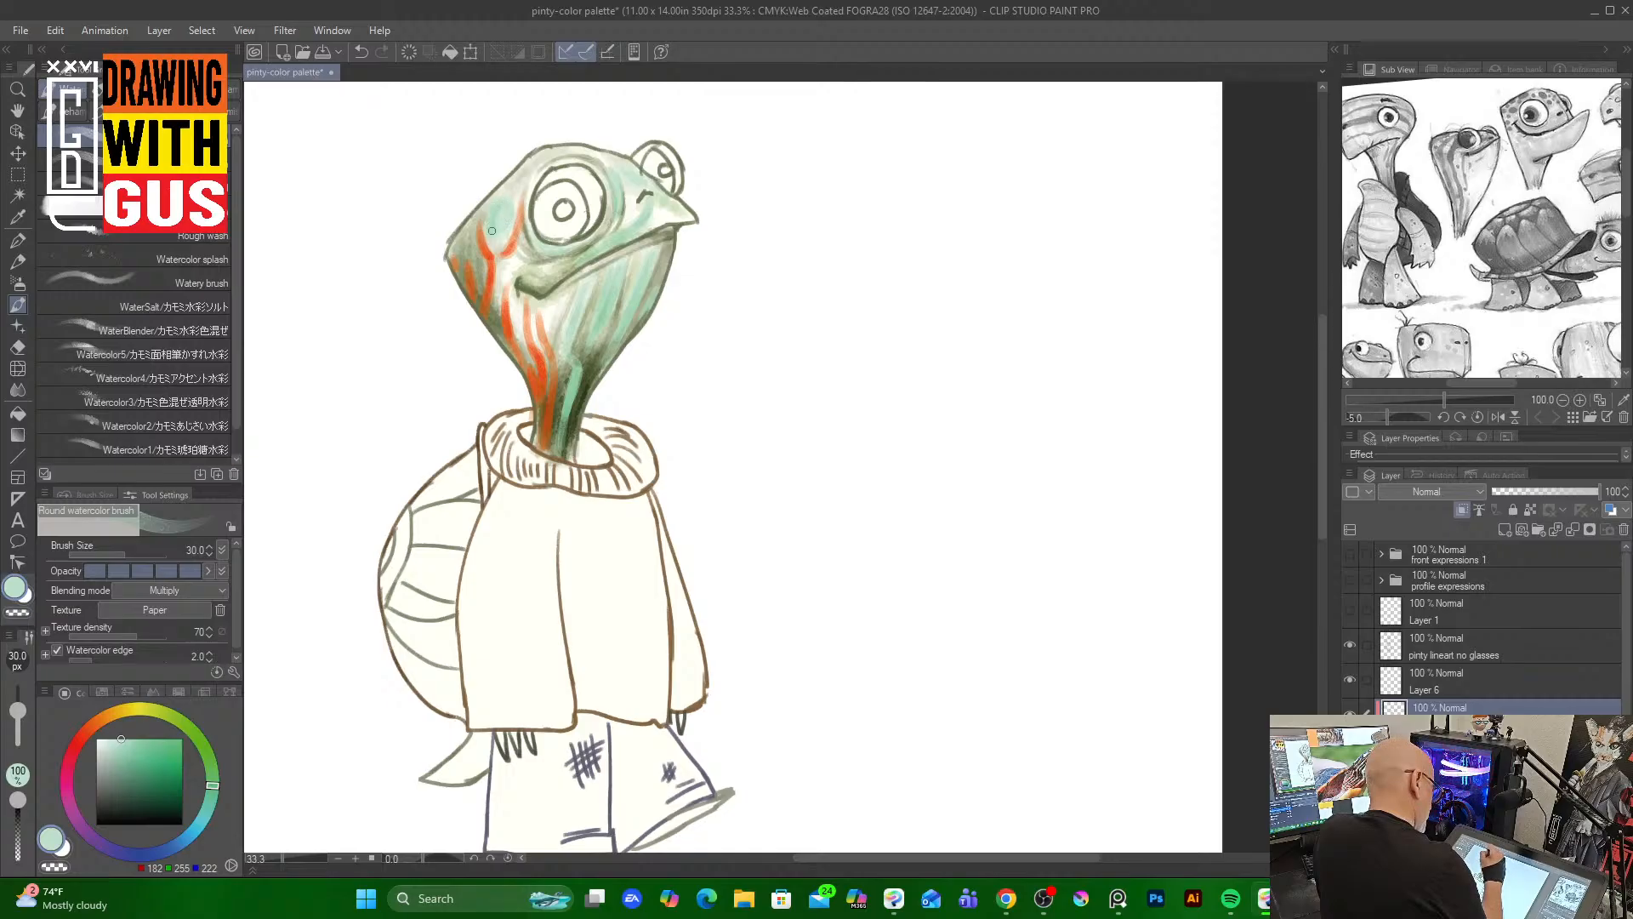
mouse_move(497, 231)
mouse_down()
mouse_move(510, 205)
mouse_move(497, 216)
mouse_up()
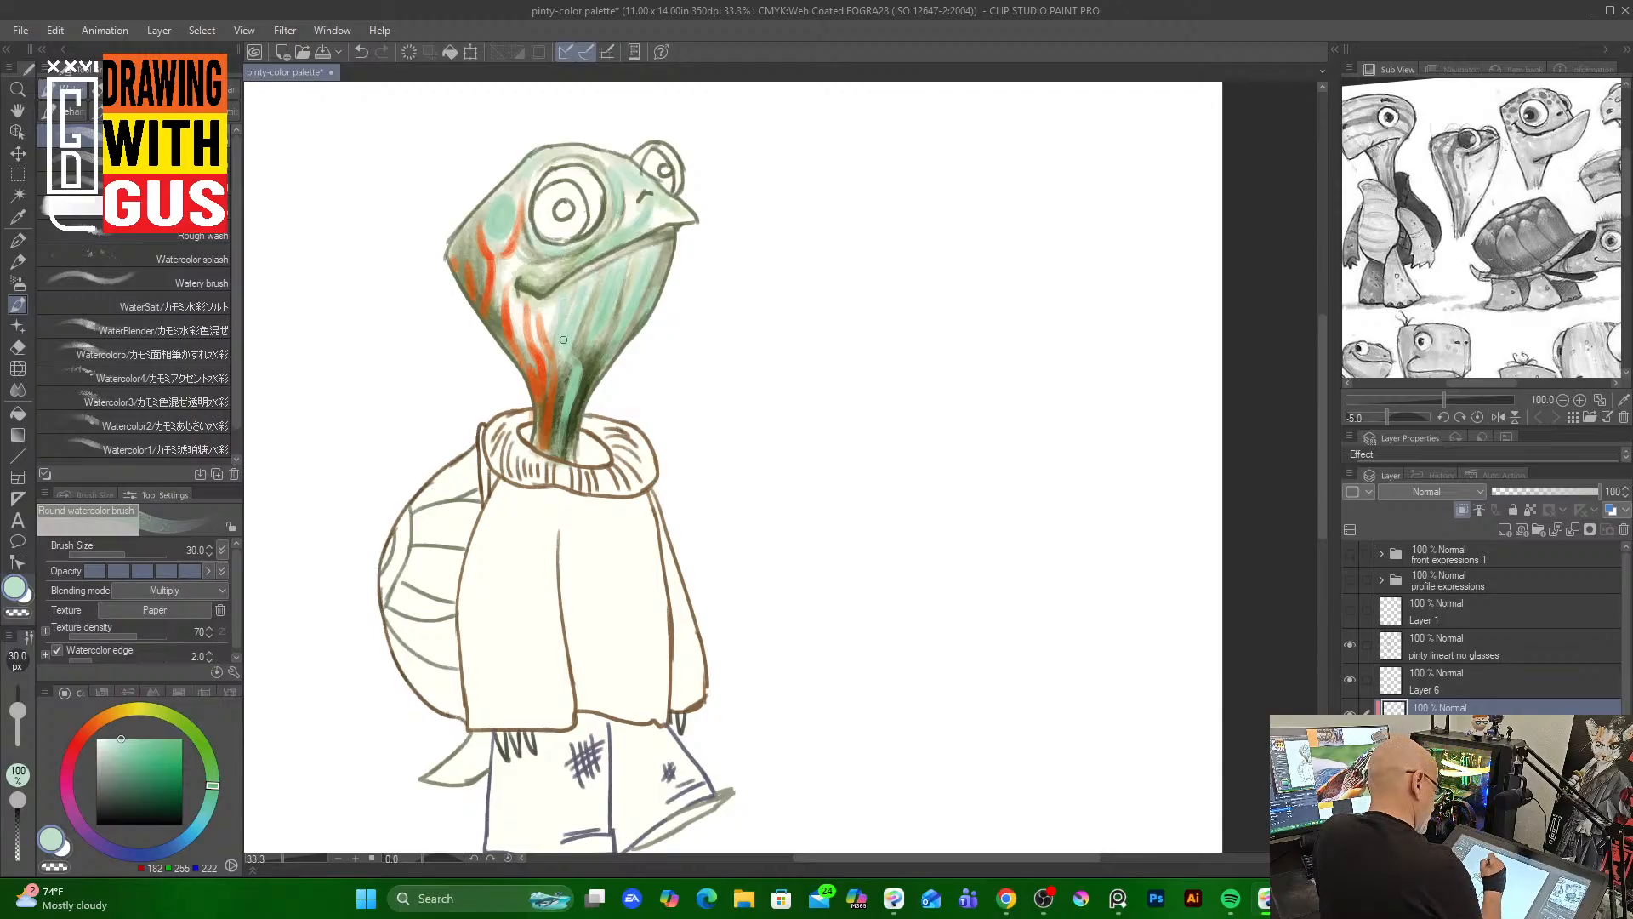
drag(563, 339, 579, 294)
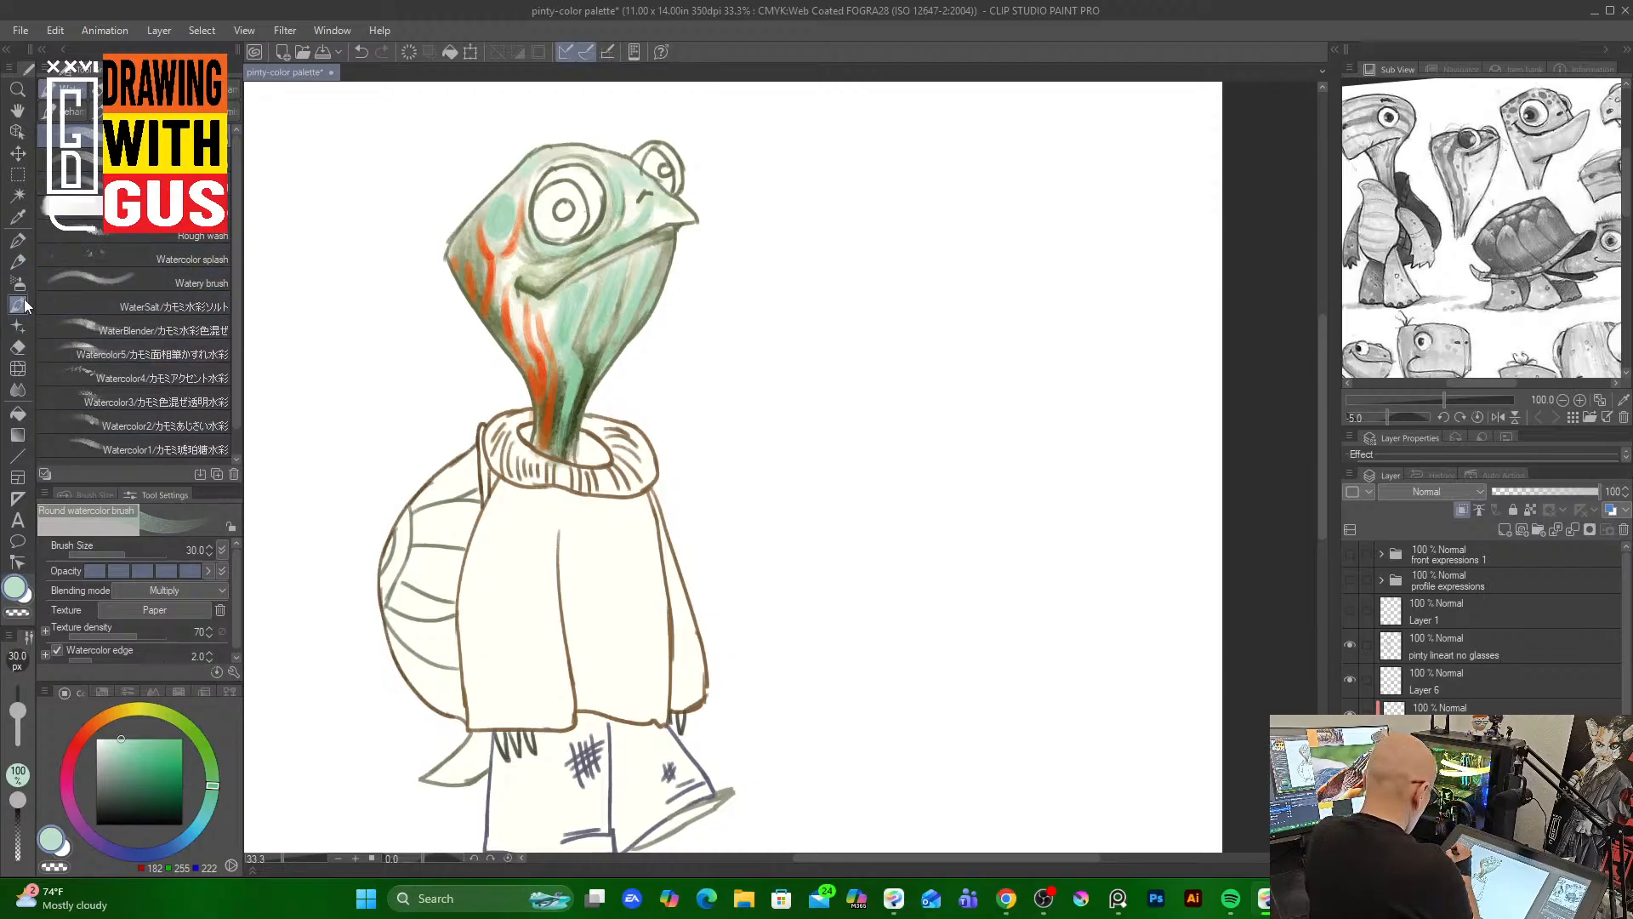
Pick a brown and paint Rough wash brush strokes at size 100 down the neck and across the head
click(109, 715)
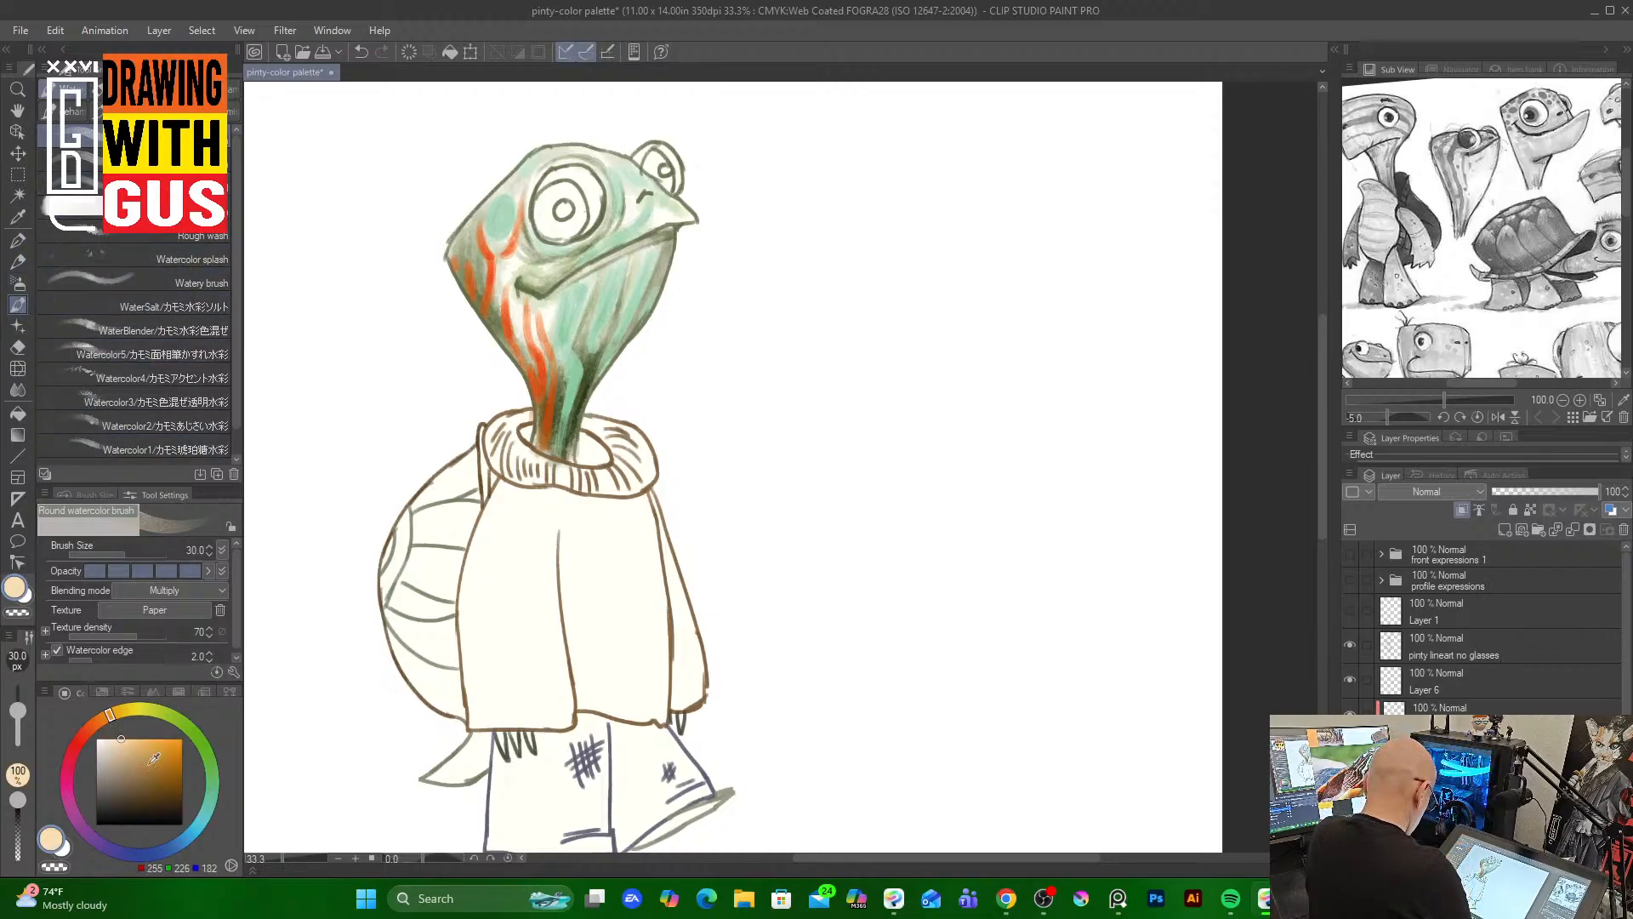
drag(149, 765, 159, 779)
key(bracketright)
key(bracketright)
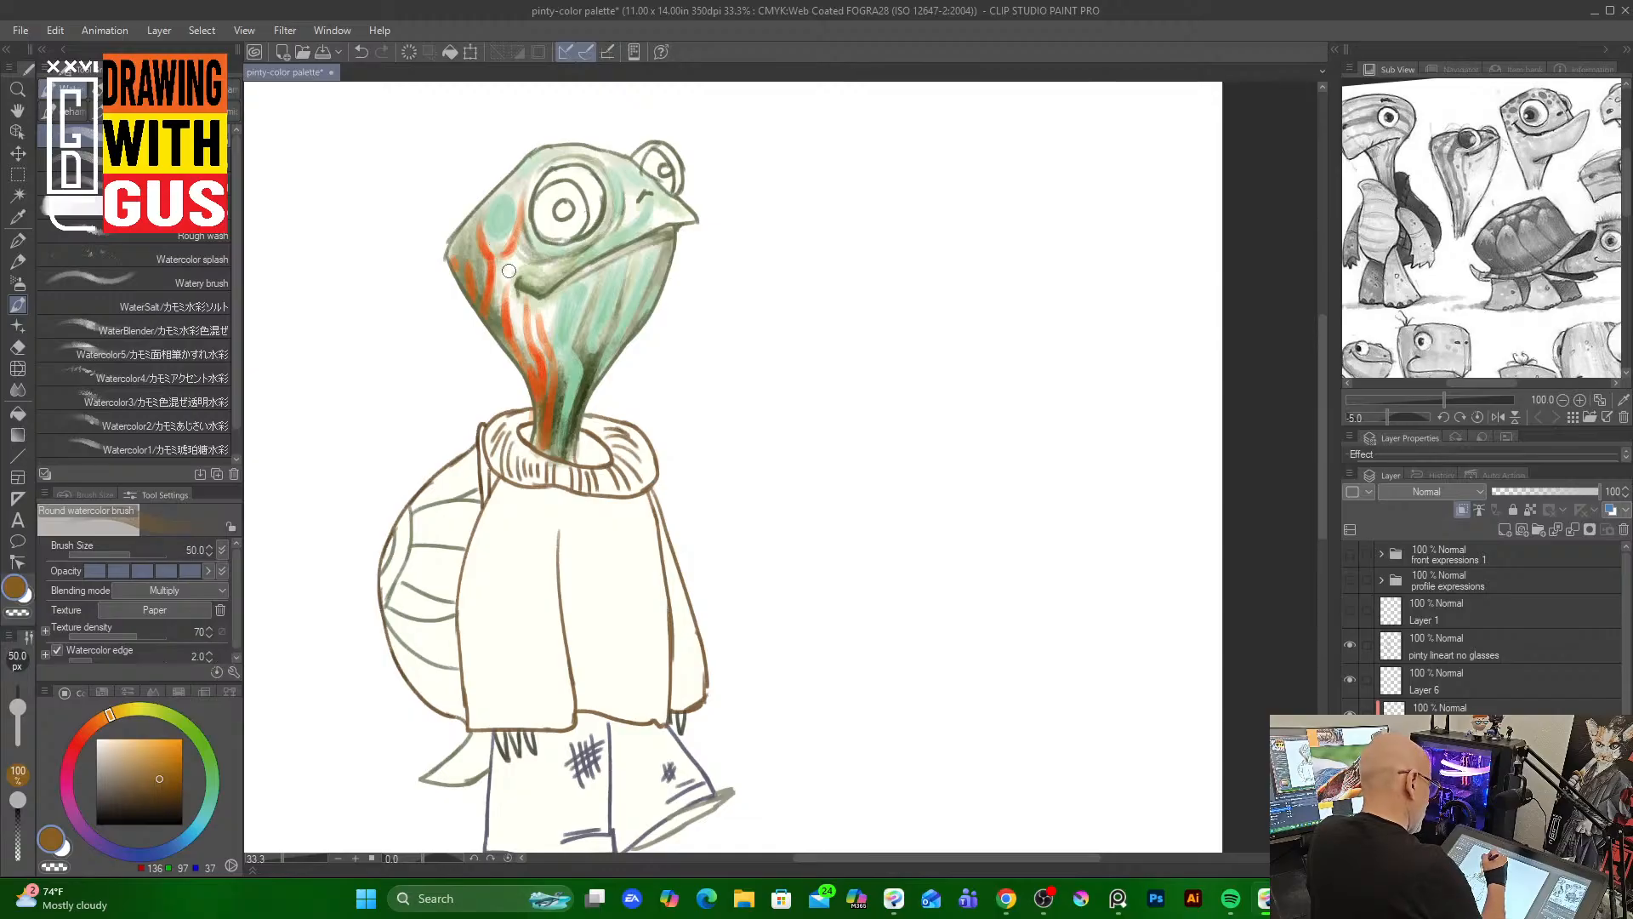
key(bracketright)
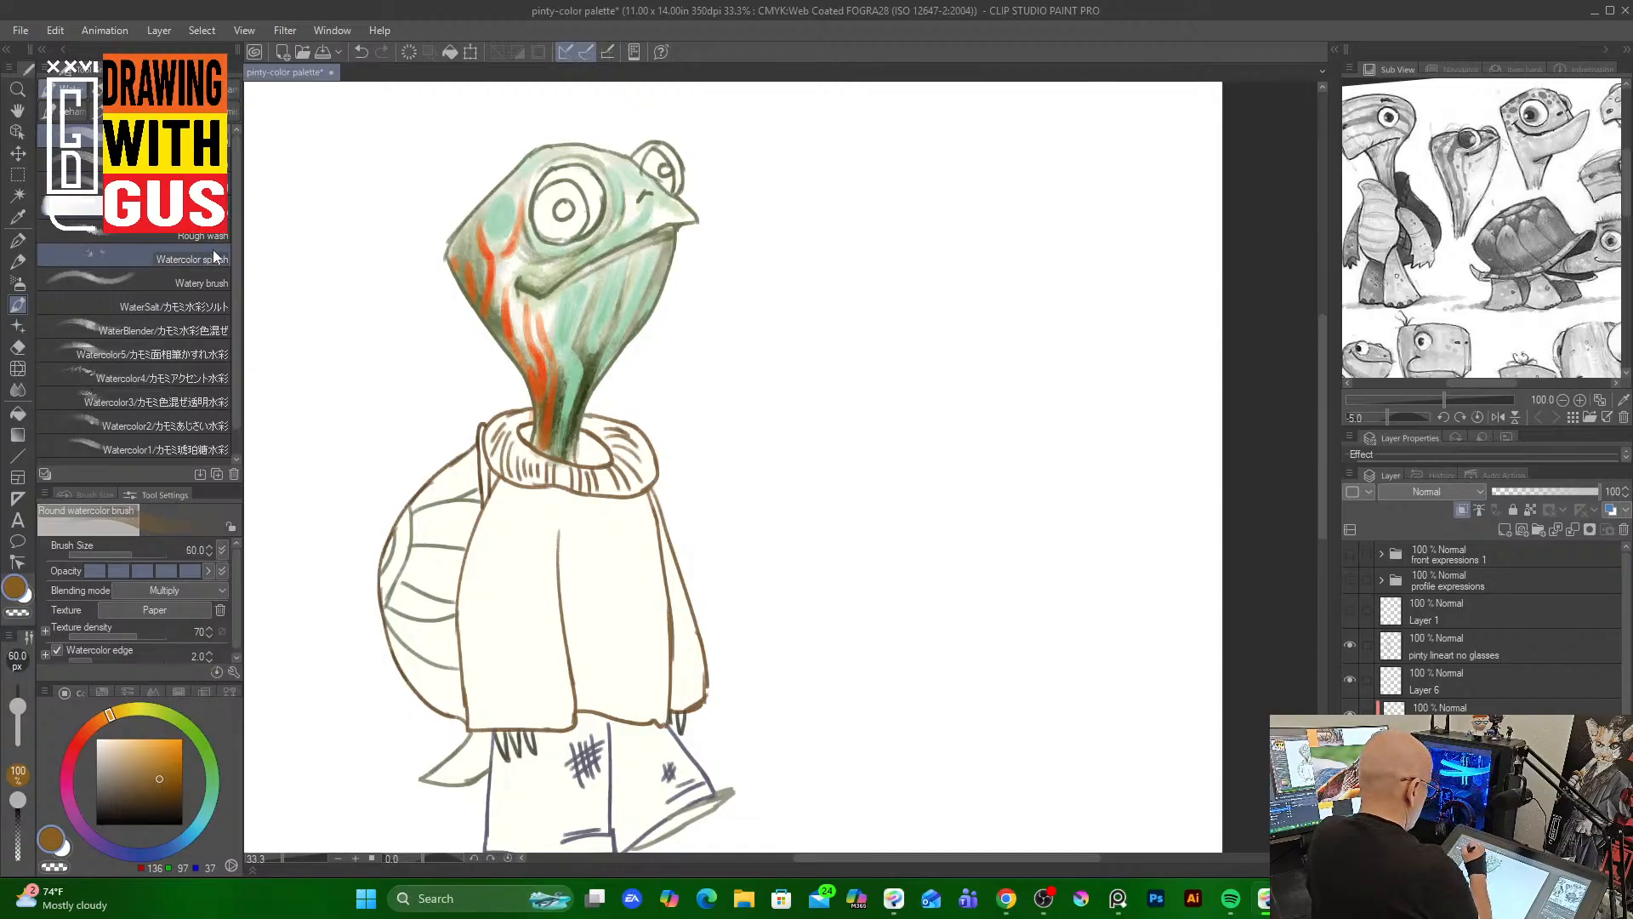
click(170, 231)
key(bracketright)
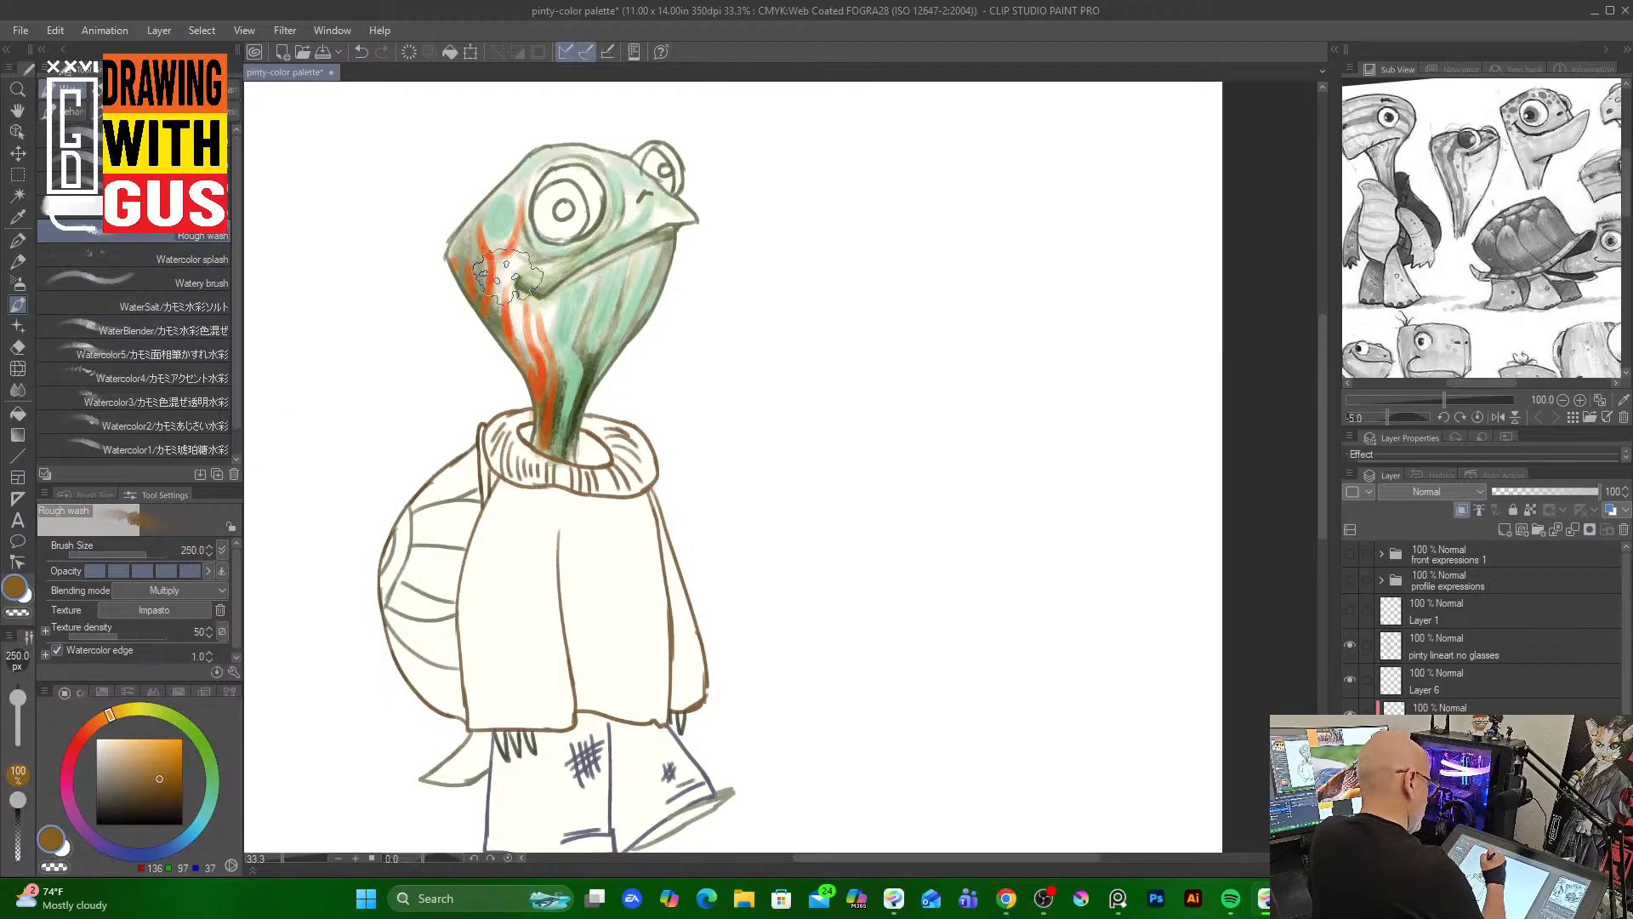
key(bracketright)
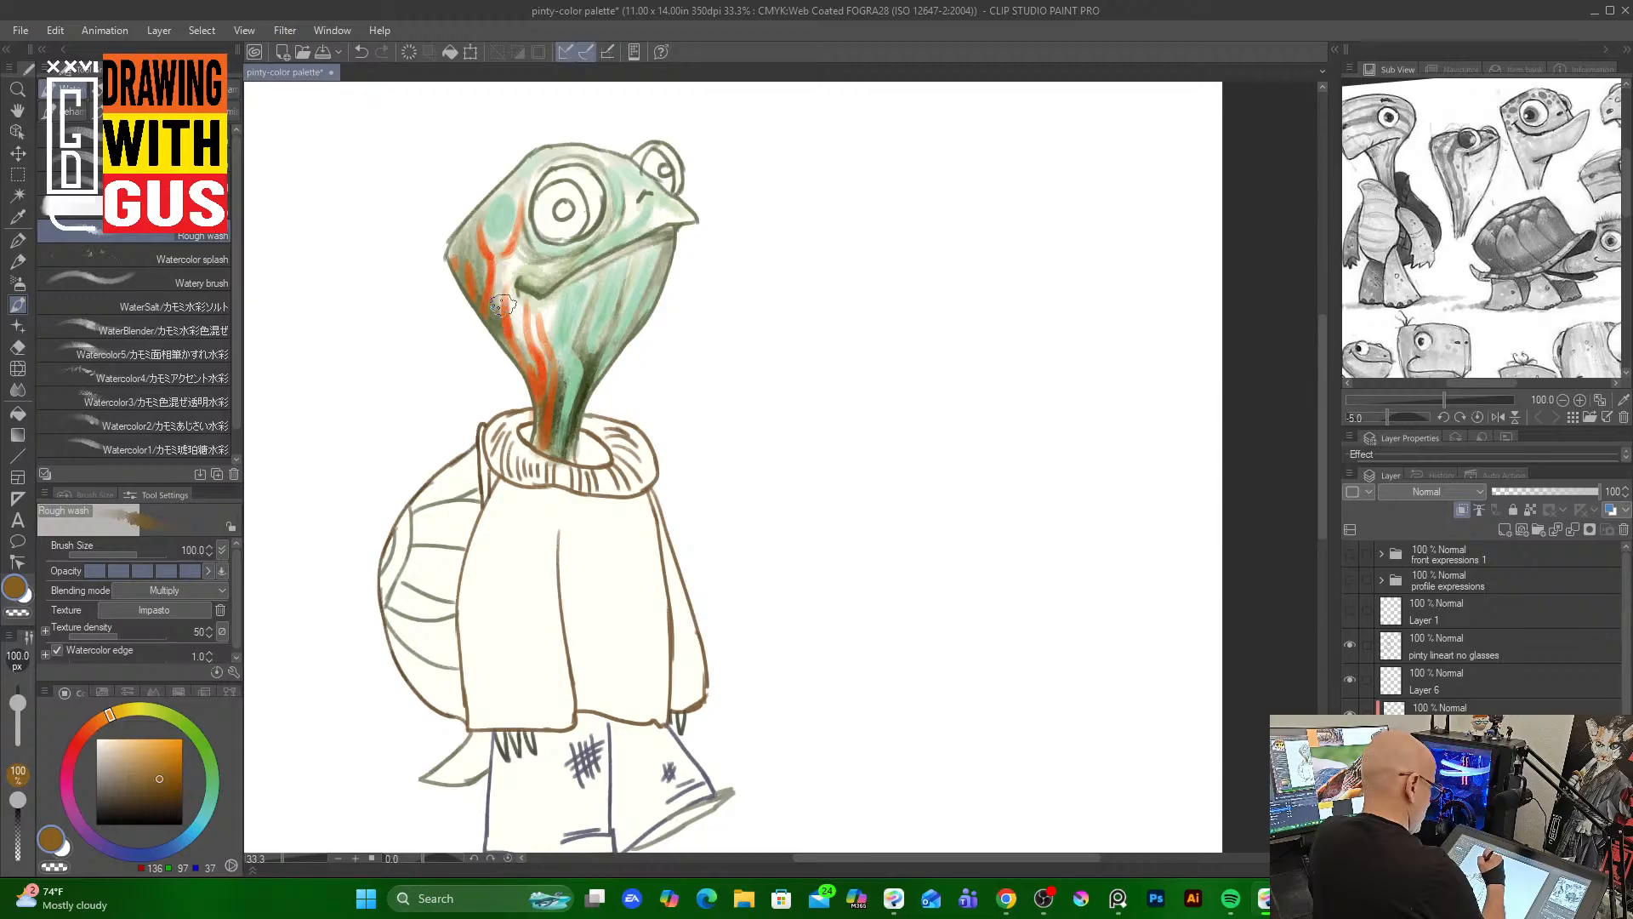
mouse_move(510, 252)
mouse_down()
mouse_move(503, 307)
mouse_move(514, 252)
mouse_move(512, 333)
mouse_move(503, 256)
mouse_move(536, 348)
mouse_up()
mouse_move(532, 293)
mouse_down()
mouse_move(550, 339)
mouse_move(549, 298)
mouse_move(554, 317)
mouse_move(544, 304)
mouse_move(553, 343)
mouse_move(530, 288)
mouse_move(566, 438)
mouse_up()
drag(589, 308, 587, 360)
mouse_move(604, 265)
mouse_down()
mouse_move(583, 330)
mouse_move(618, 313)
mouse_move(599, 358)
mouse_up()
mouse_move(605, 262)
mouse_down()
mouse_move(674, 237)
mouse_move(627, 248)
mouse_move(652, 212)
mouse_move(639, 228)
mouse_move(674, 215)
mouse_move(626, 241)
mouse_move(664, 211)
mouse_move(617, 167)
mouse_move(632, 217)
mouse_move(625, 165)
mouse_move(619, 231)
mouse_up()
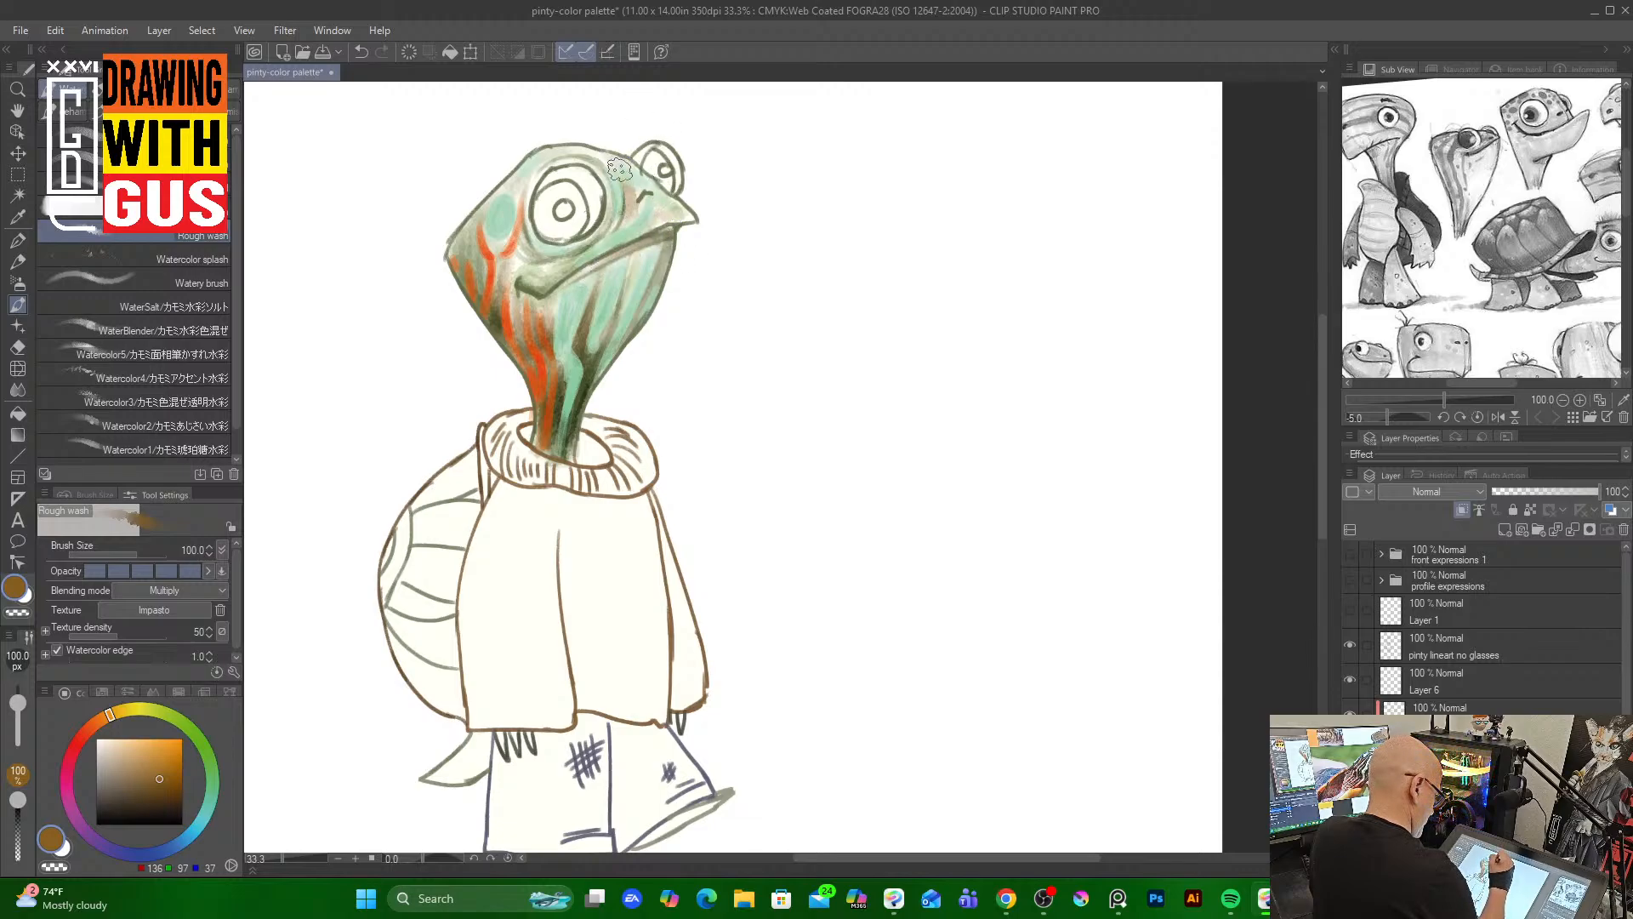
mouse_move(620, 170)
mouse_down()
mouse_move(612, 230)
mouse_move(628, 159)
mouse_move(610, 158)
mouse_move(627, 209)
mouse_move(614, 154)
mouse_move(645, 186)
mouse_up()
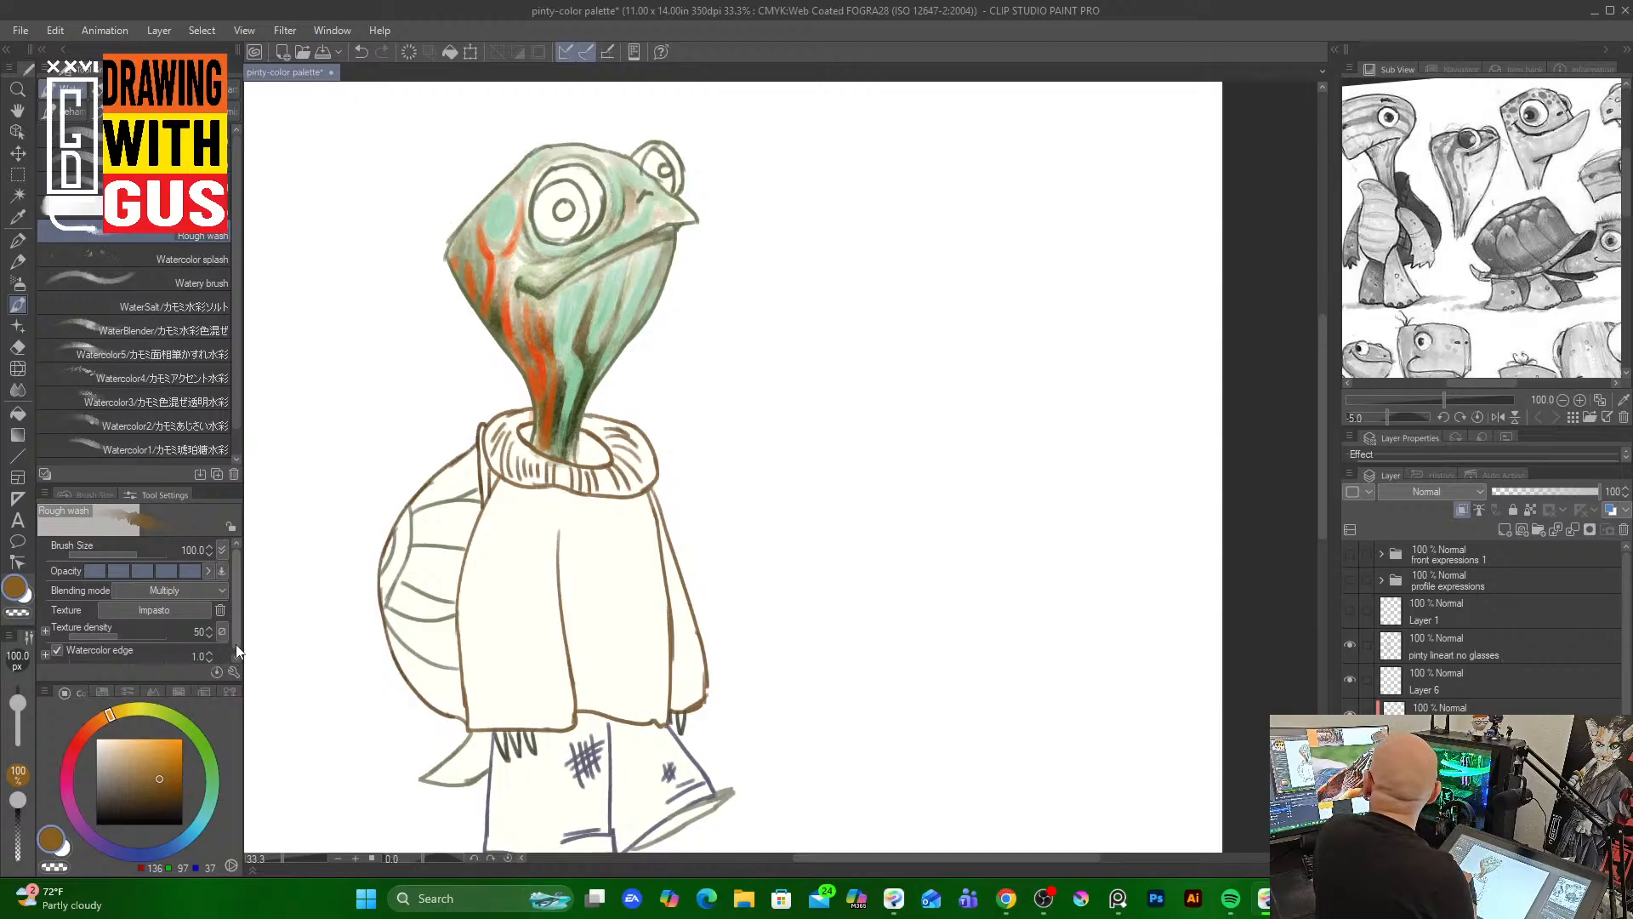
Pick an orange and paint both eyes with the Rough wash brush at size 80
click(169, 748)
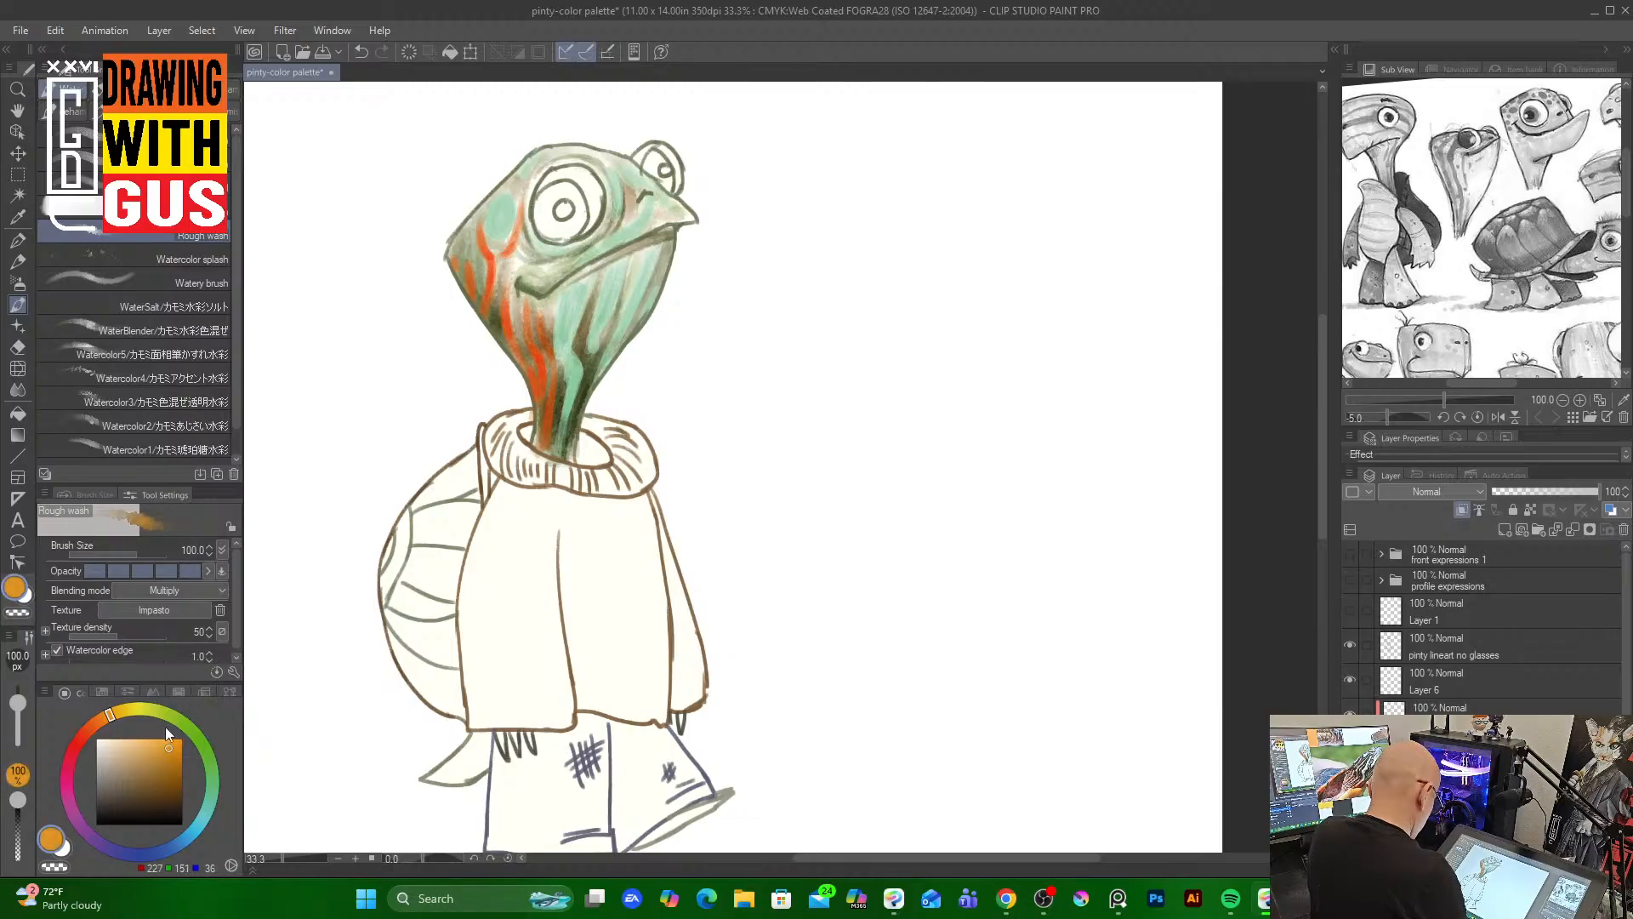
key(bracketleft)
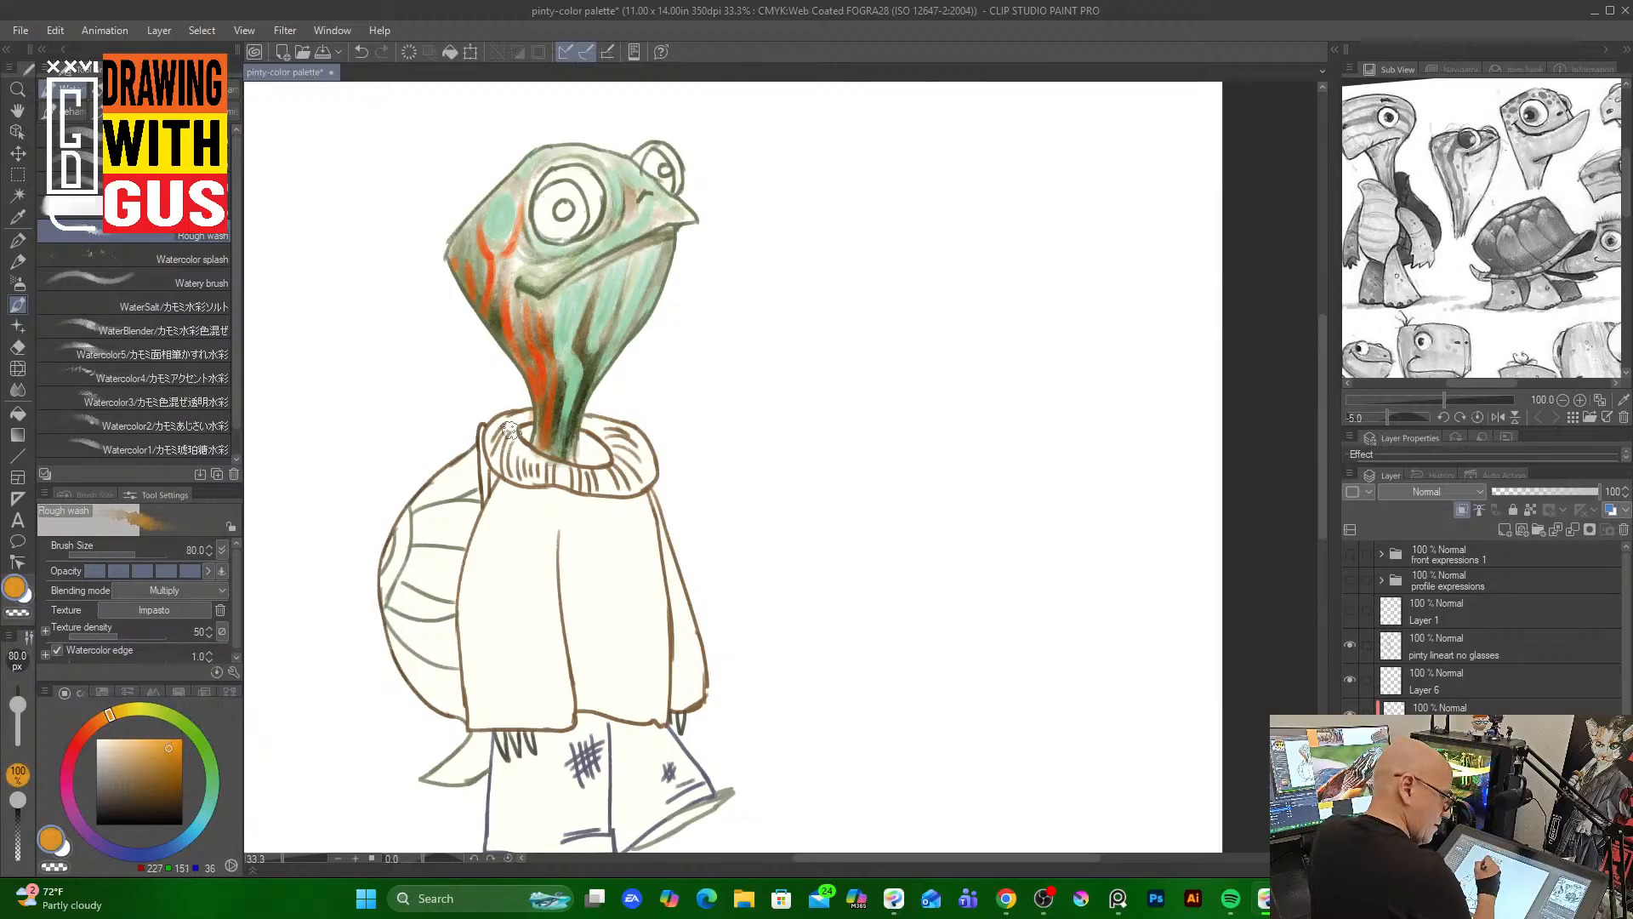
click(1497, 707)
mouse_move(549, 191)
mouse_down()
mouse_move(563, 237)
mouse_move(553, 221)
mouse_move(578, 189)
mouse_move(571, 216)
mouse_up()
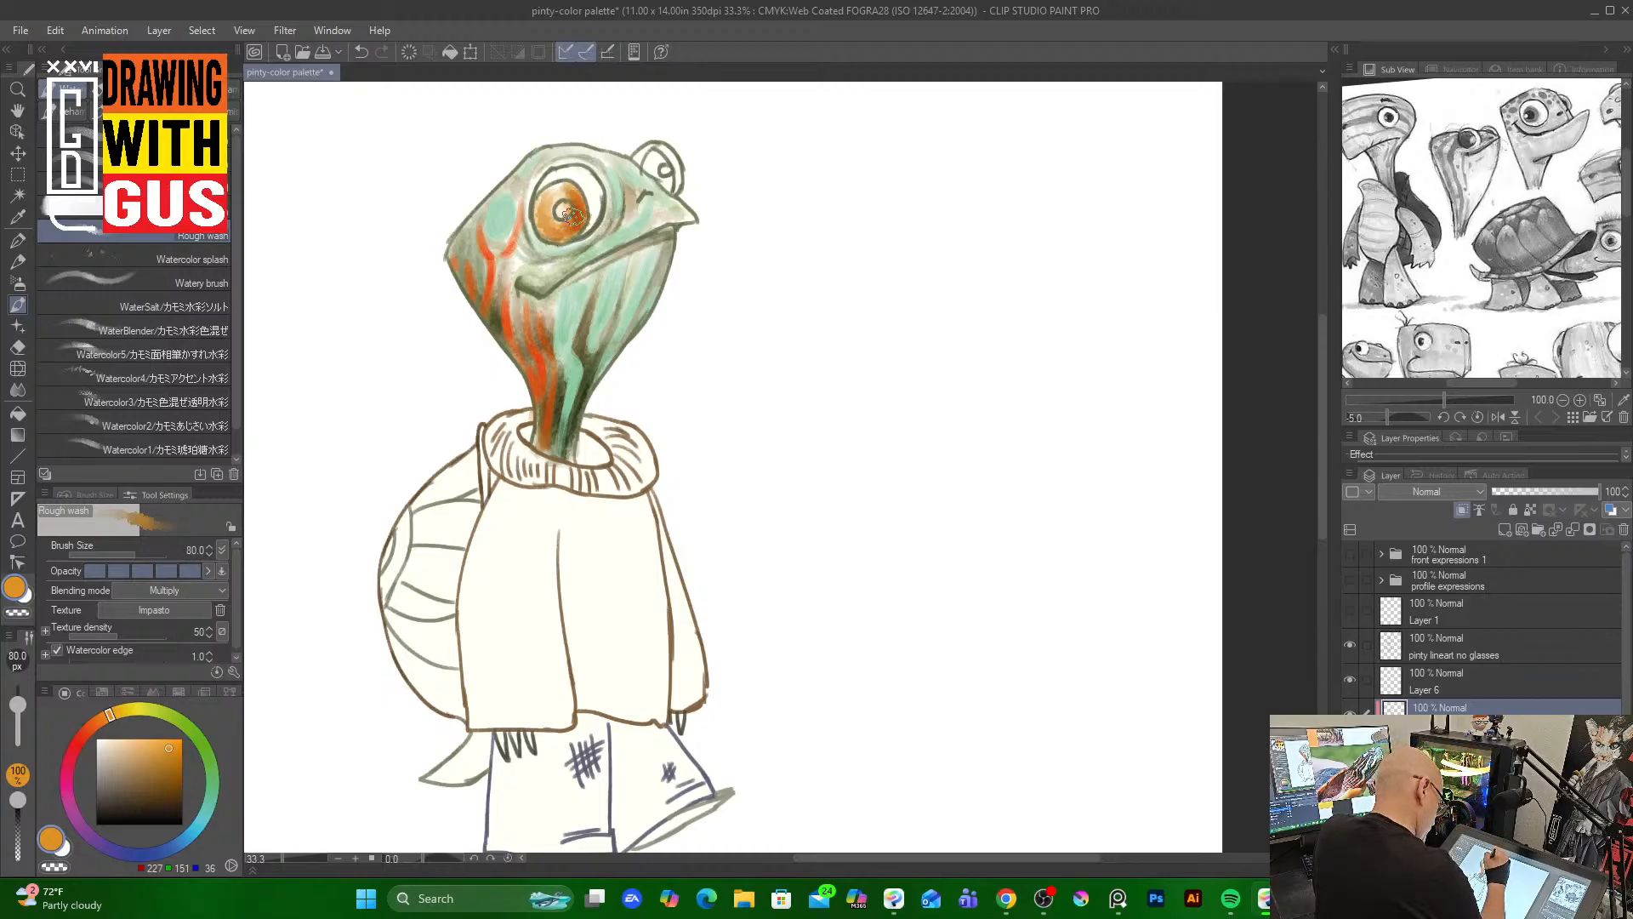
mouse_move(660, 153)
mouse_down()
mouse_move(662, 170)
mouse_move(651, 156)
mouse_up()
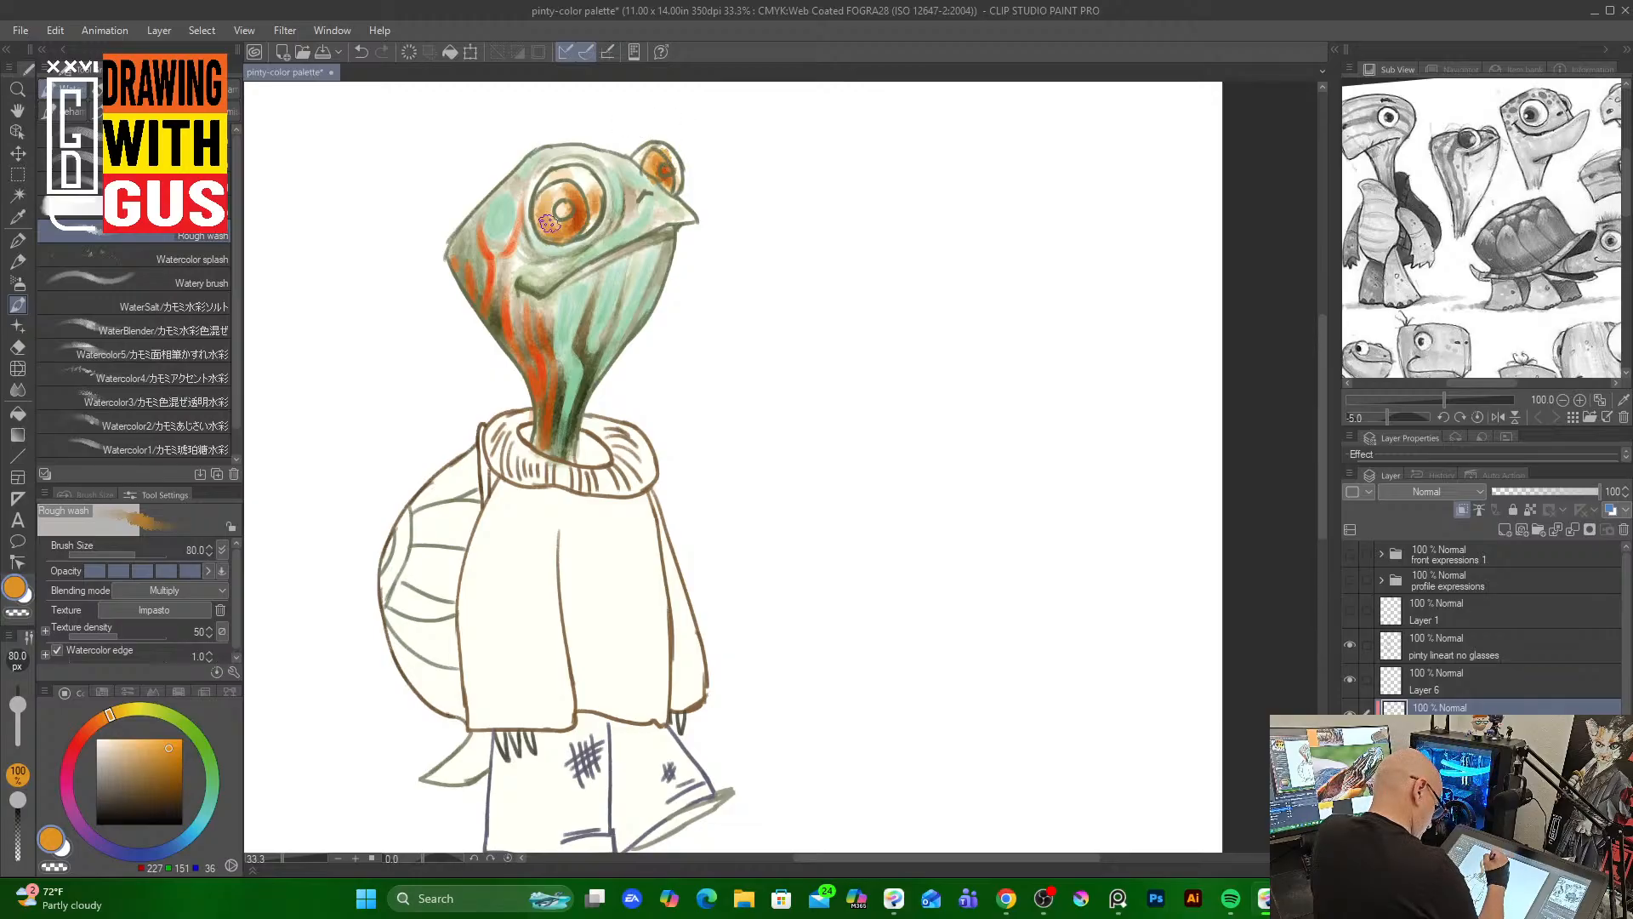
Pick a dark brown and paint darker accents inside the eyes and near the snout at brush size 50
click(182, 793)
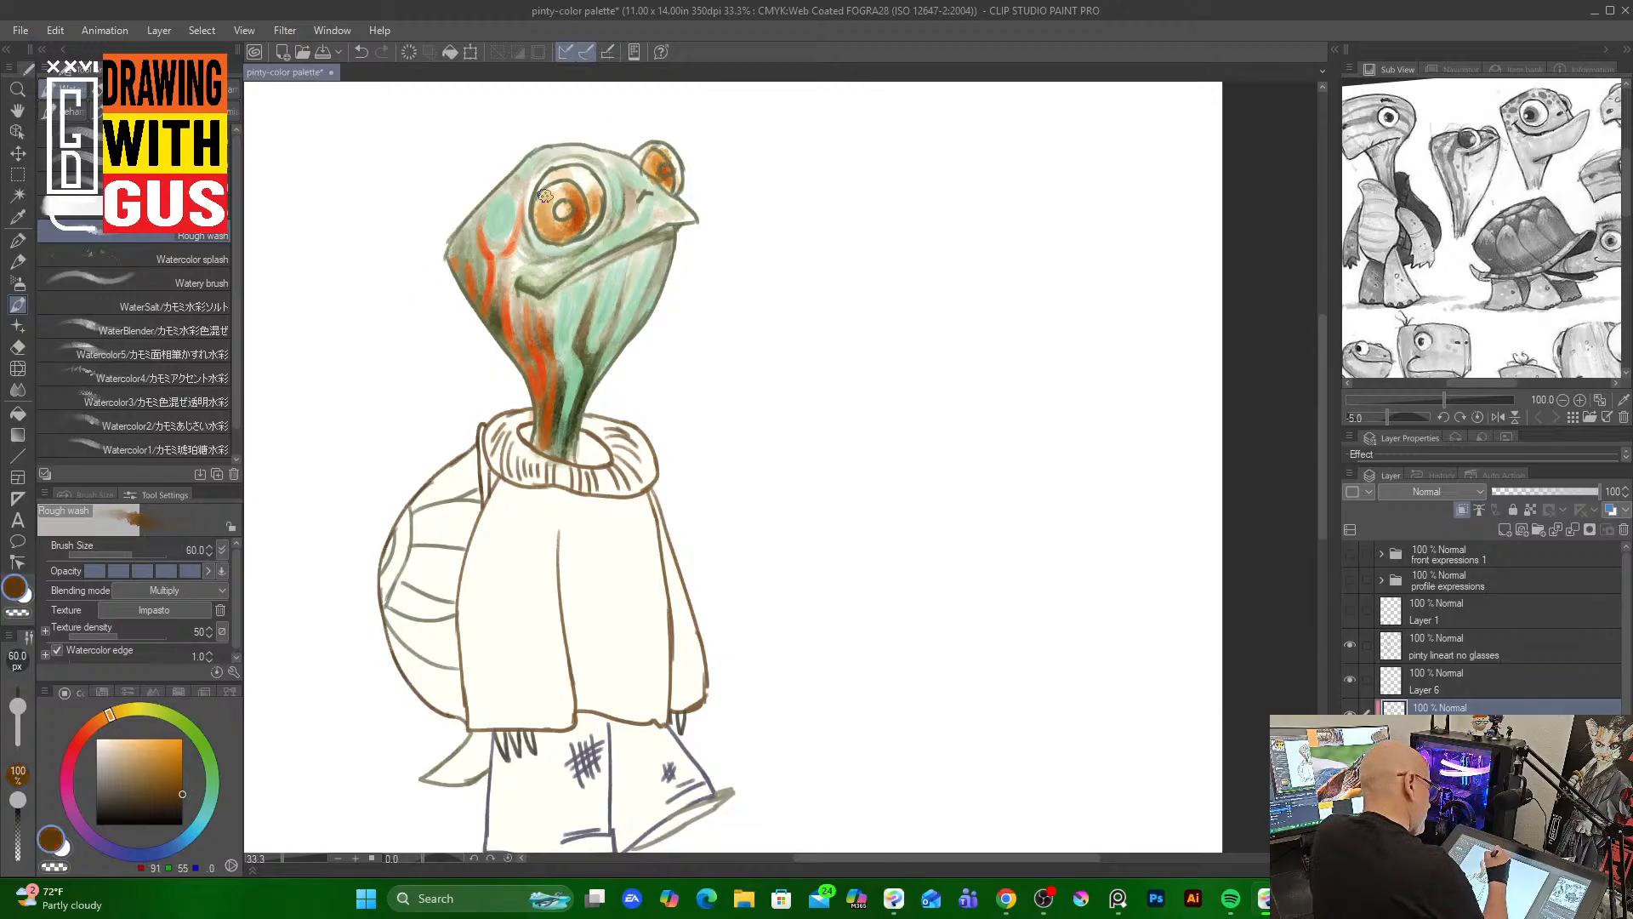
key(bracketleft)
key(bracketleft)
key(bracketleft)
key(bracketleft)
key(bracketleft)
key(bracketleft)
key(bracketleft)
key(bracketleft)
key(bracketleft)
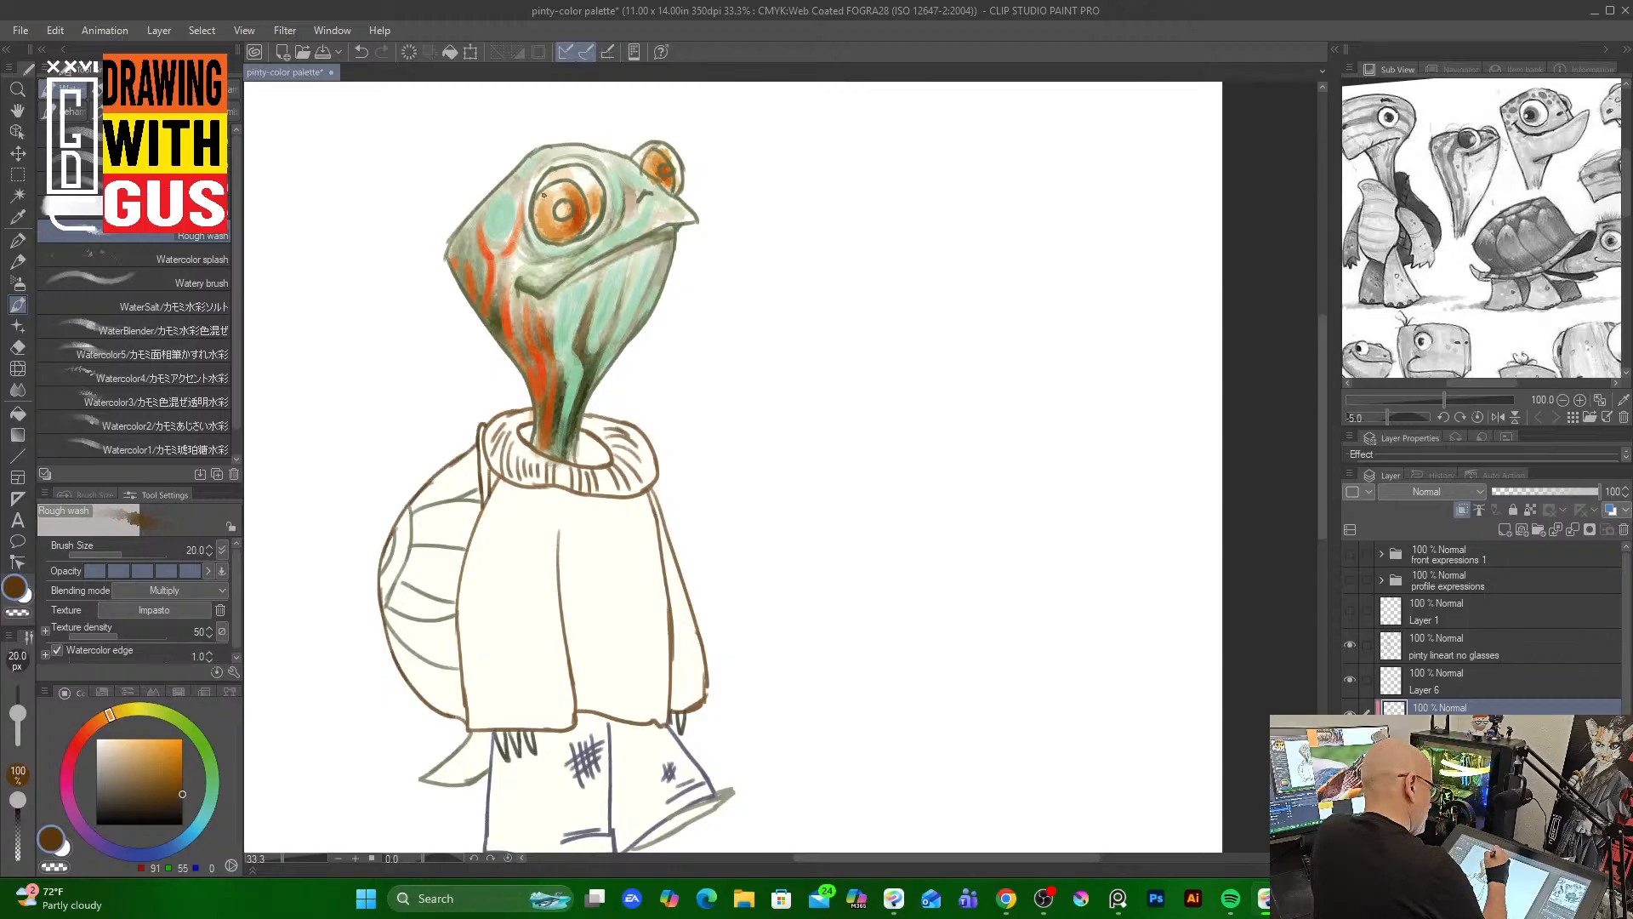
key(bracketright)
key(bracketright)
key(bracketright)
key(bracketright)
key(bracketright)
key(bracketright)
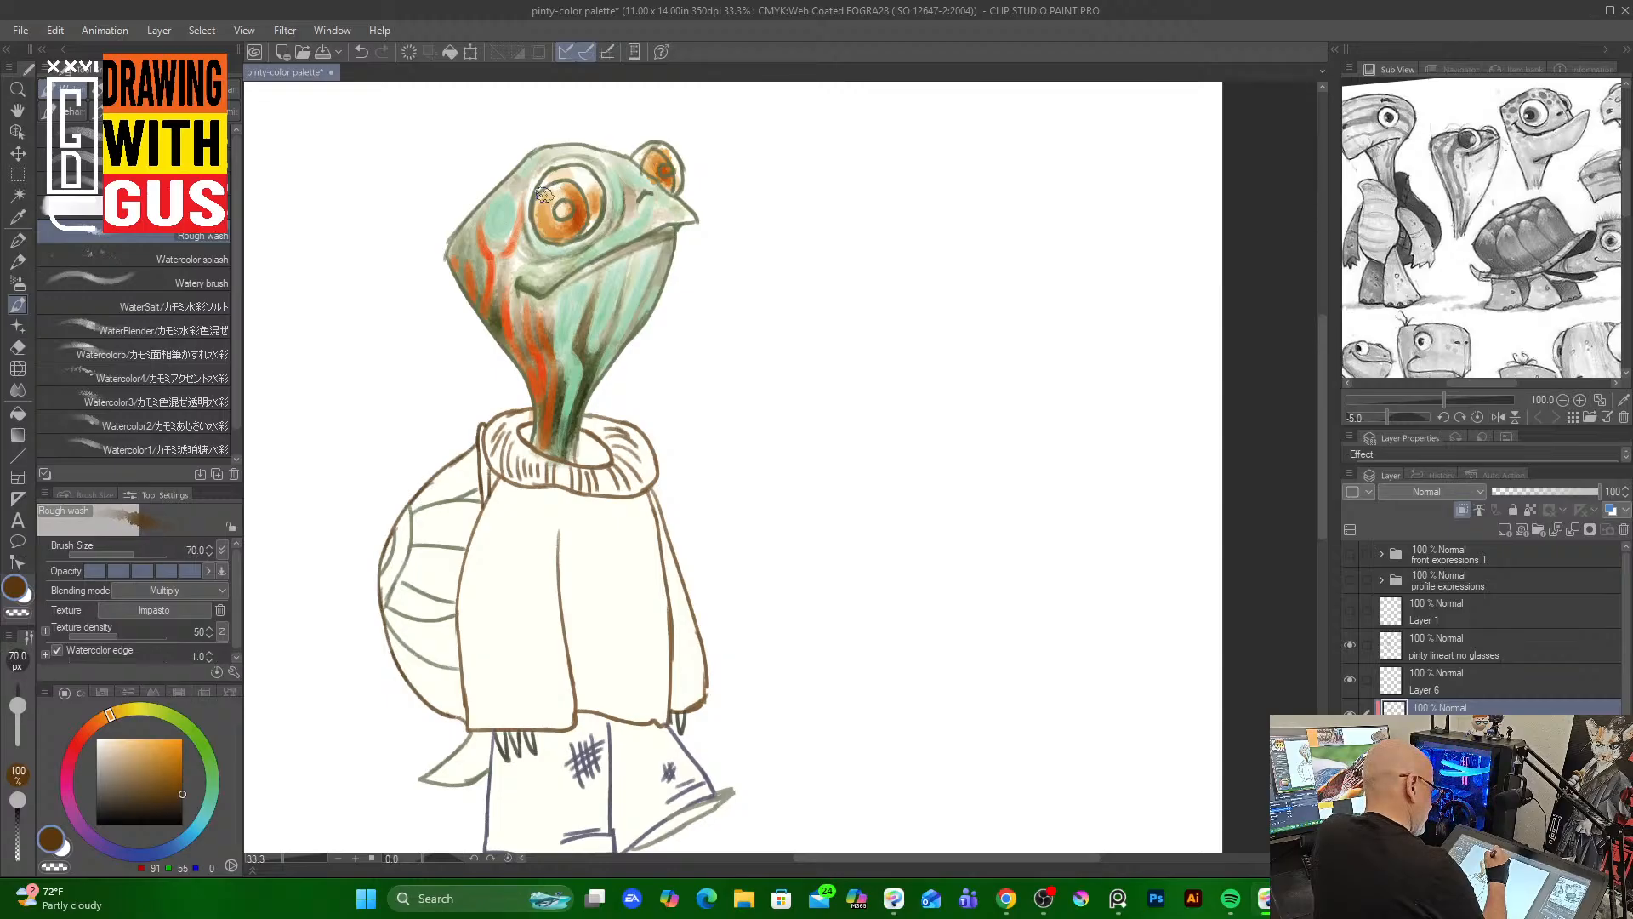
key(bracketleft)
key(bracketleft)
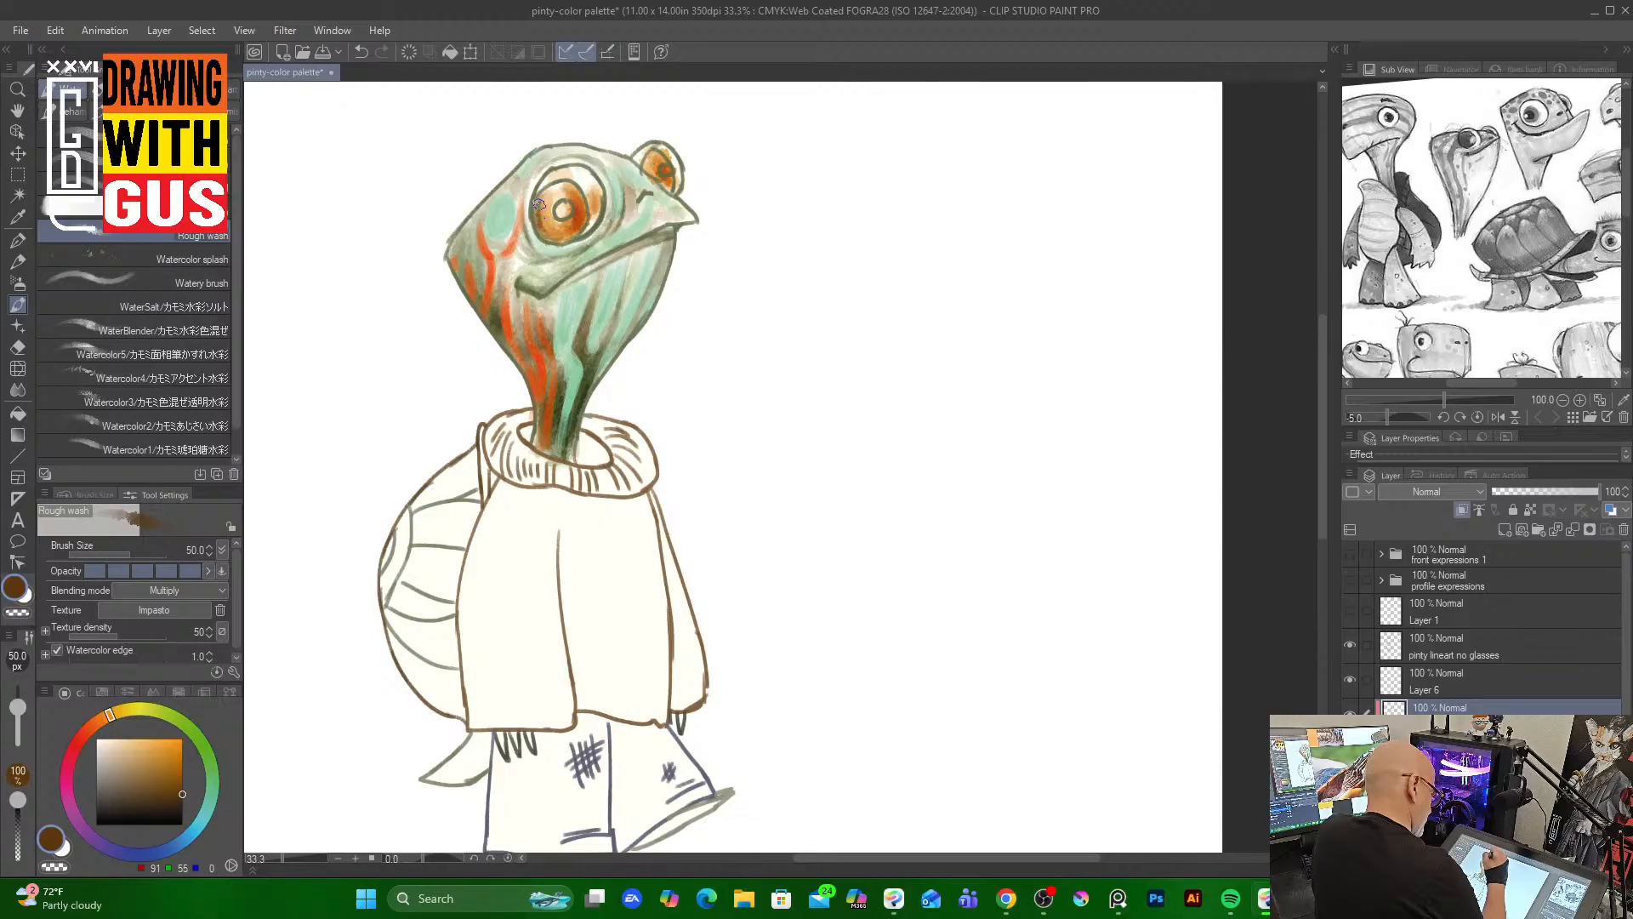
mouse_move(538, 204)
mouse_down()
mouse_move(561, 237)
mouse_move(575, 197)
mouse_move(551, 225)
mouse_move(577, 231)
mouse_up()
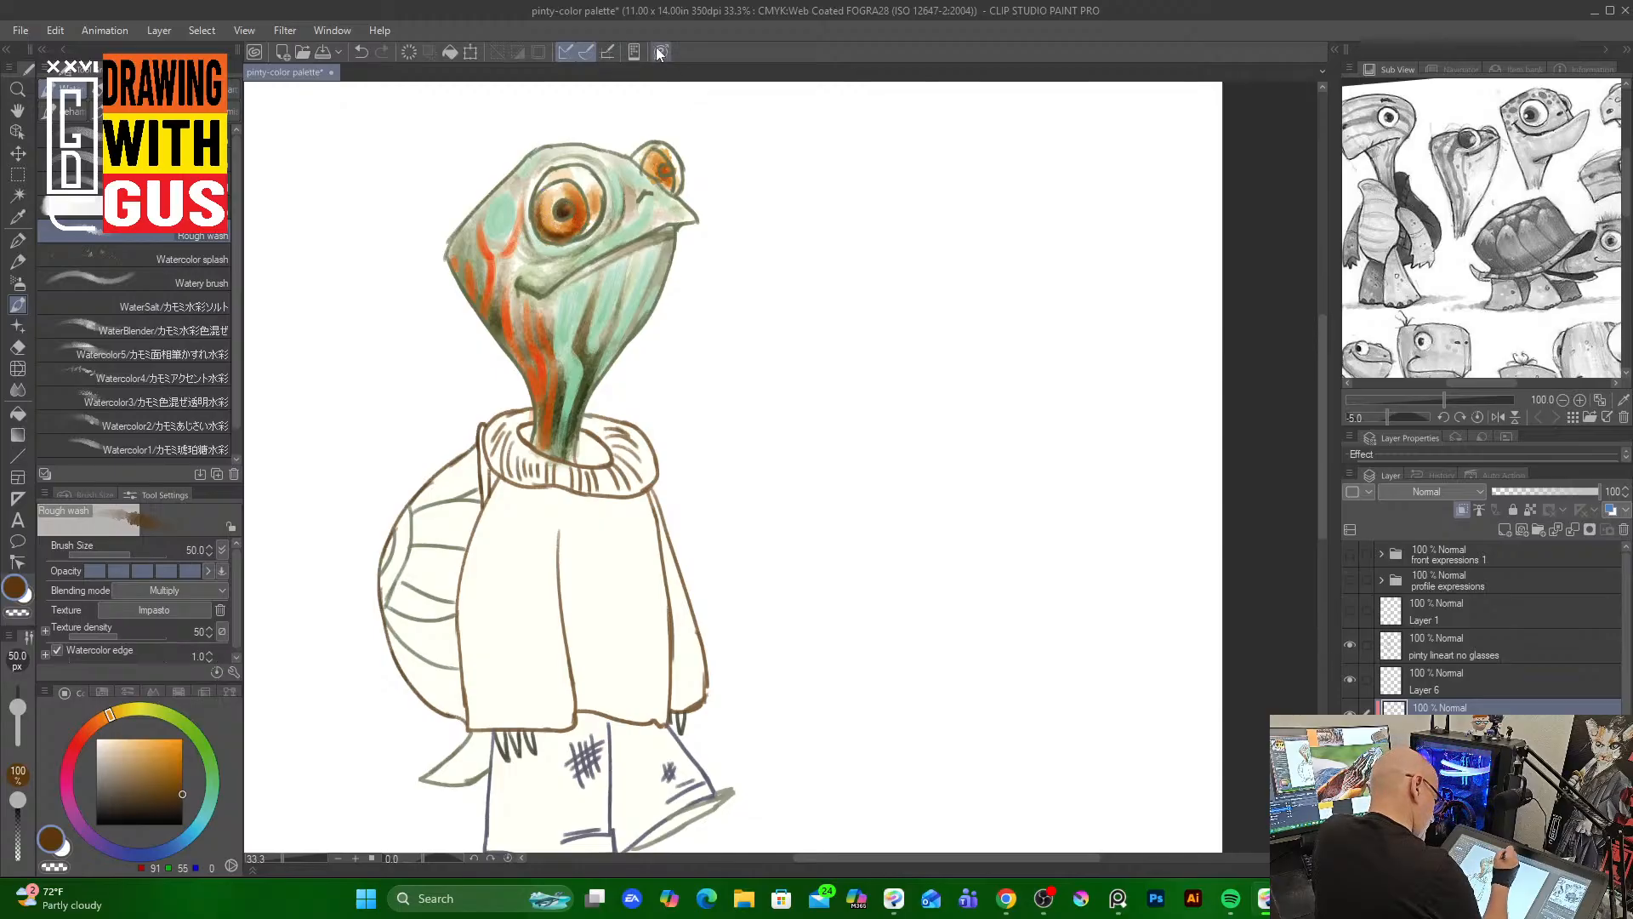
mouse_move(663, 172)
mouse_down()
mouse_move(628, 211)
mouse_move(624, 180)
mouse_move(607, 233)
mouse_move(655, 194)
mouse_up()
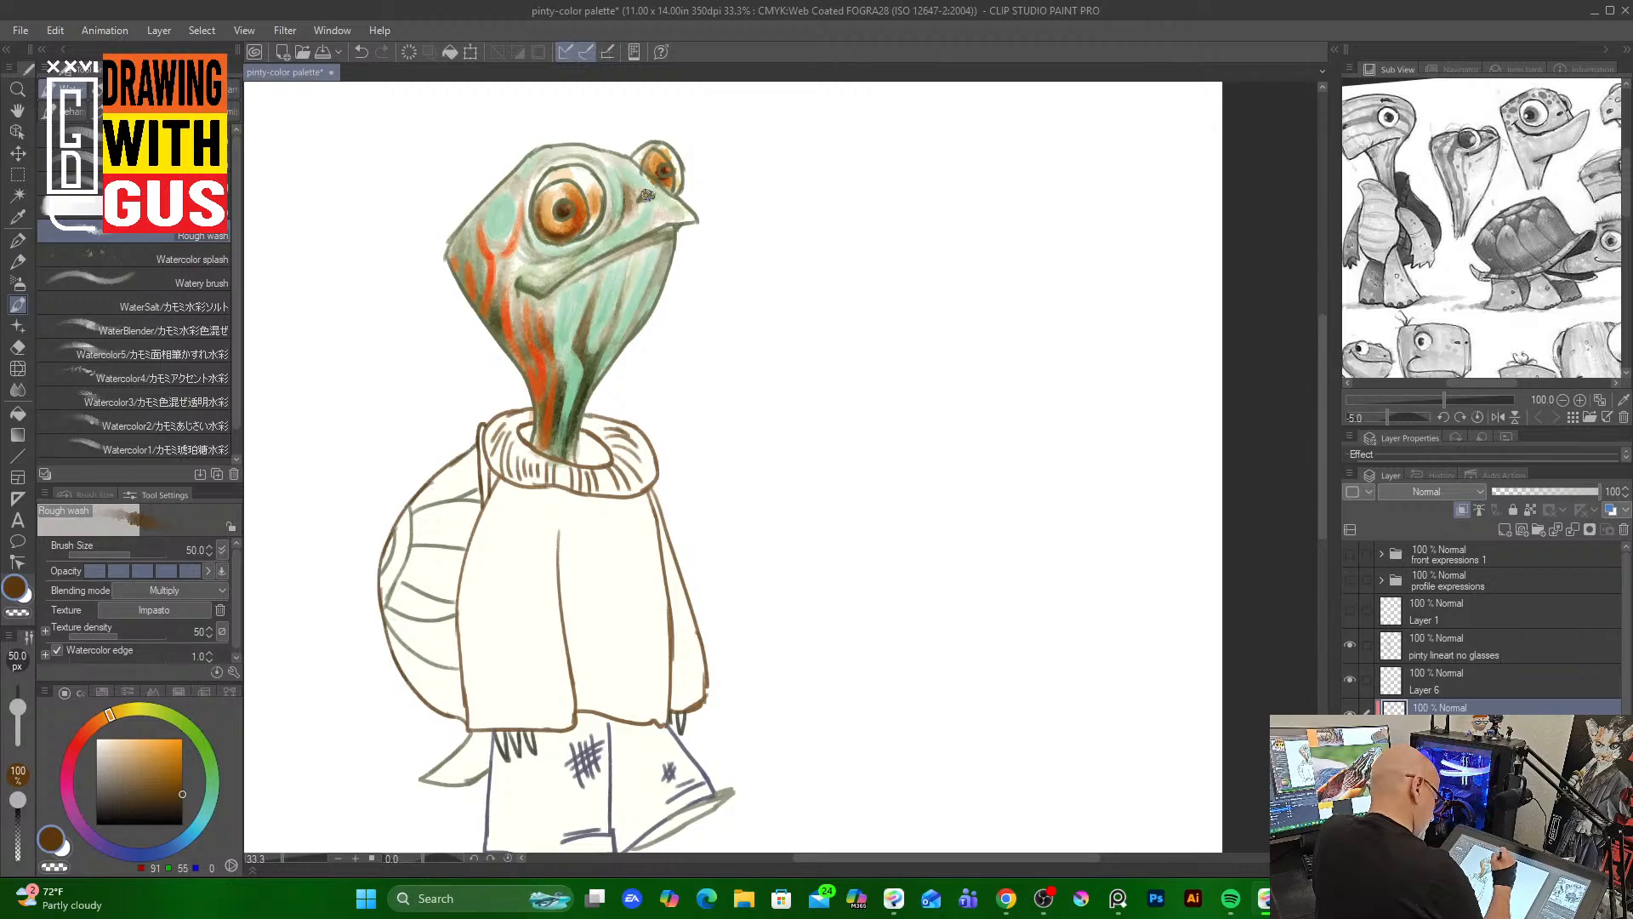
Add more dark brown Rough wash strokes around the eyes, over the head, and inside the sweater collar
drag(577, 267, 666, 223)
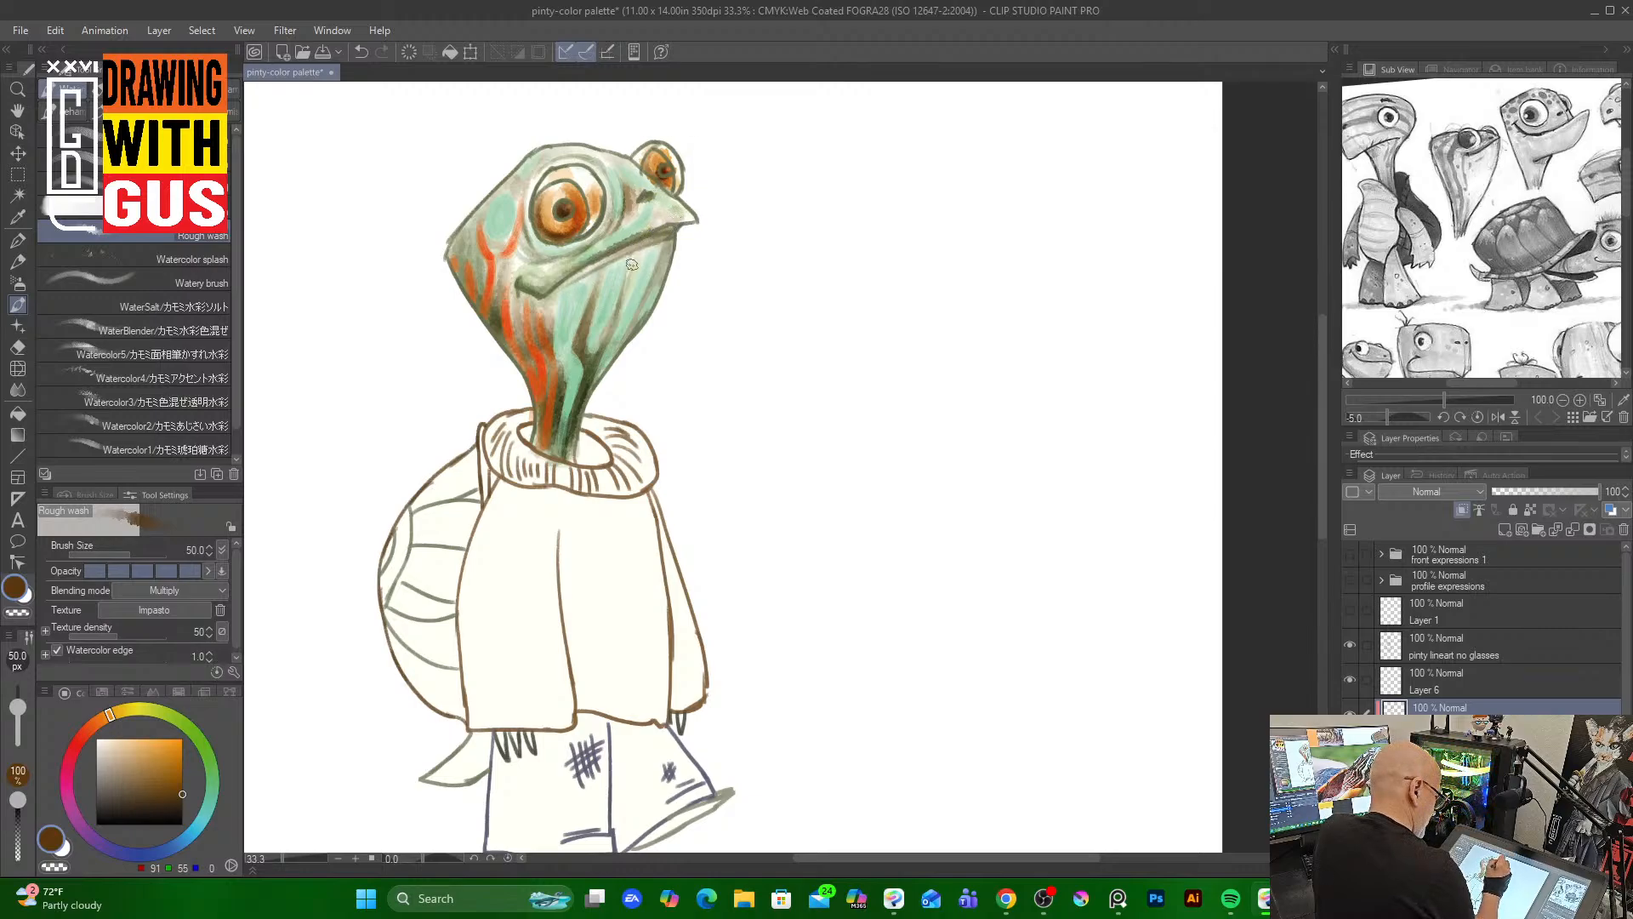
drag(632, 256, 622, 298)
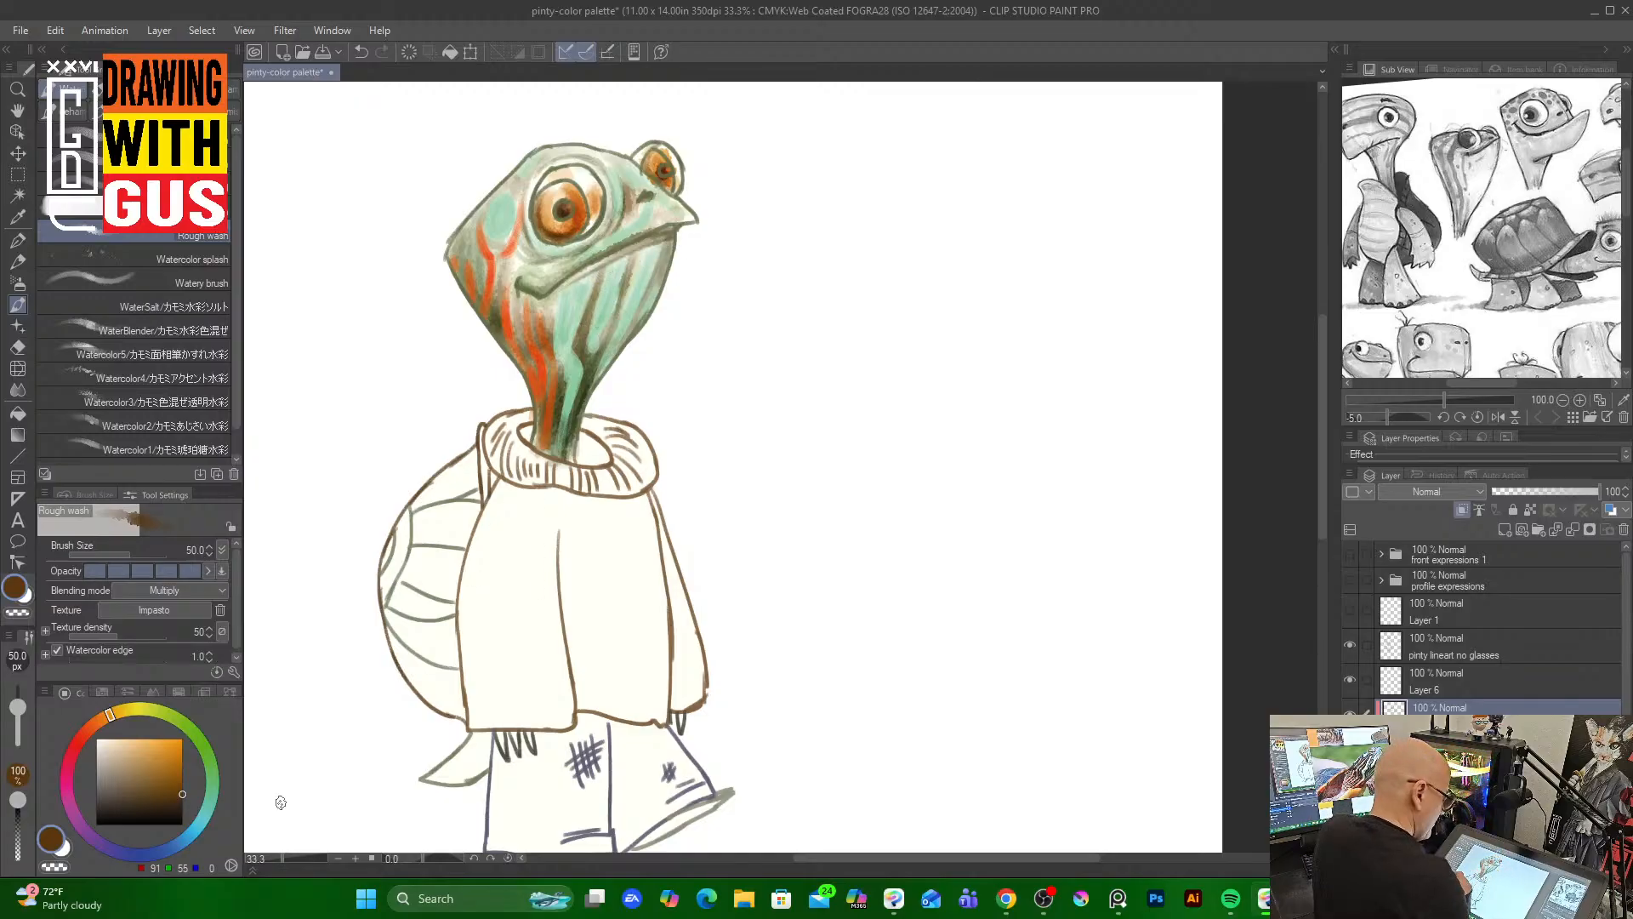
drag(520, 274, 519, 337)
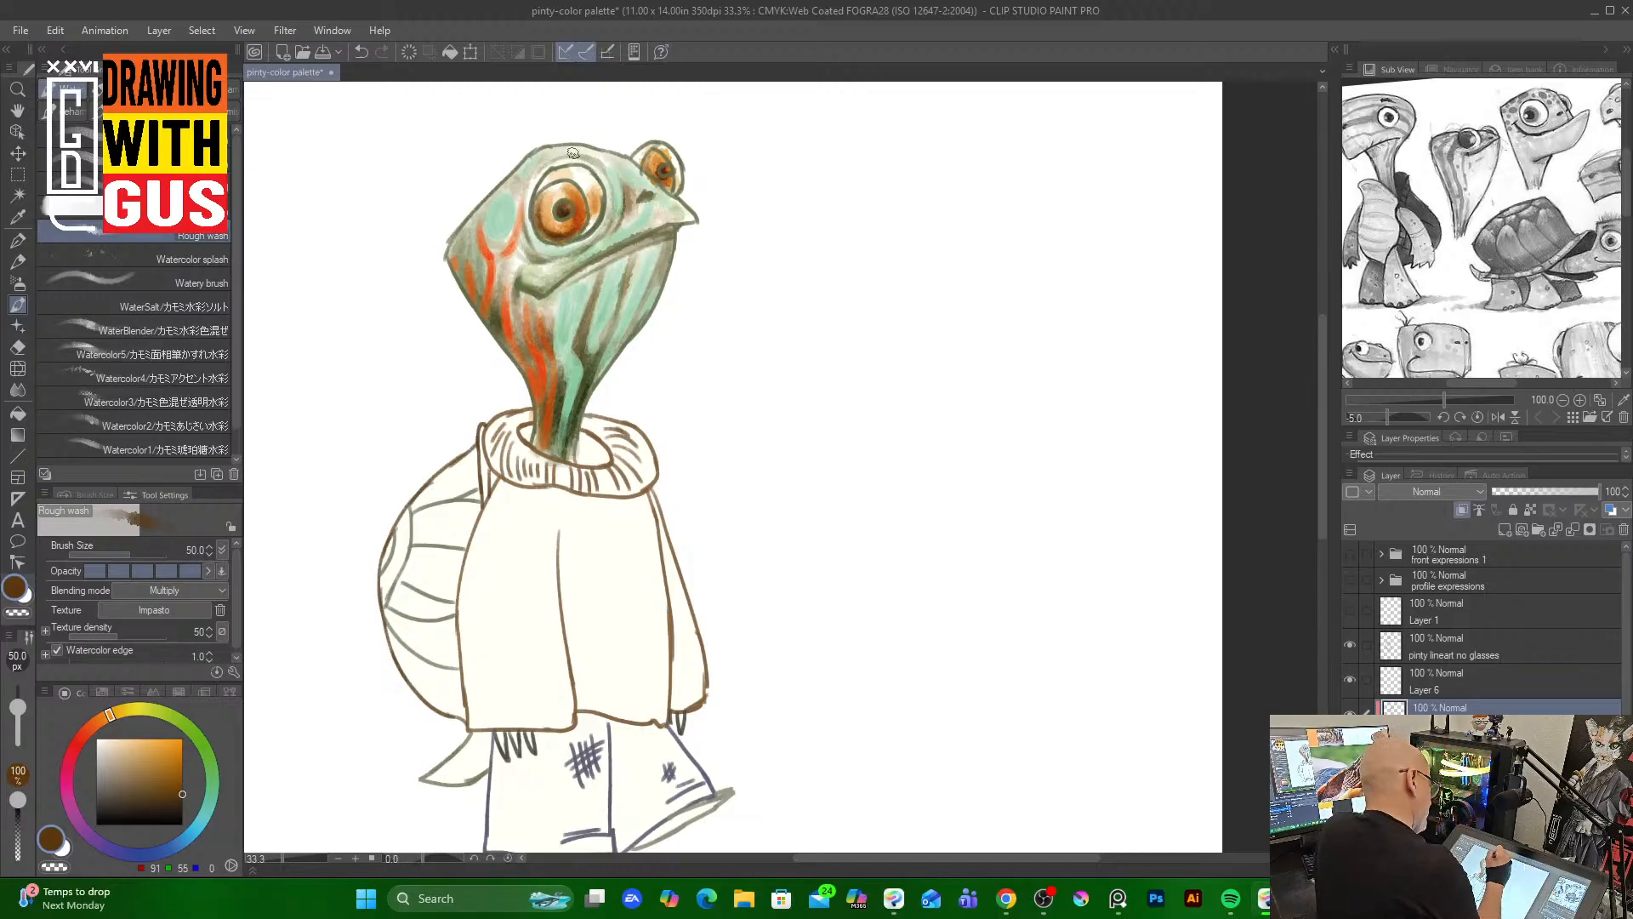
mouse_move(573, 153)
mouse_down()
mouse_move(610, 179)
mouse_move(597, 157)
mouse_move(530, 173)
mouse_up()
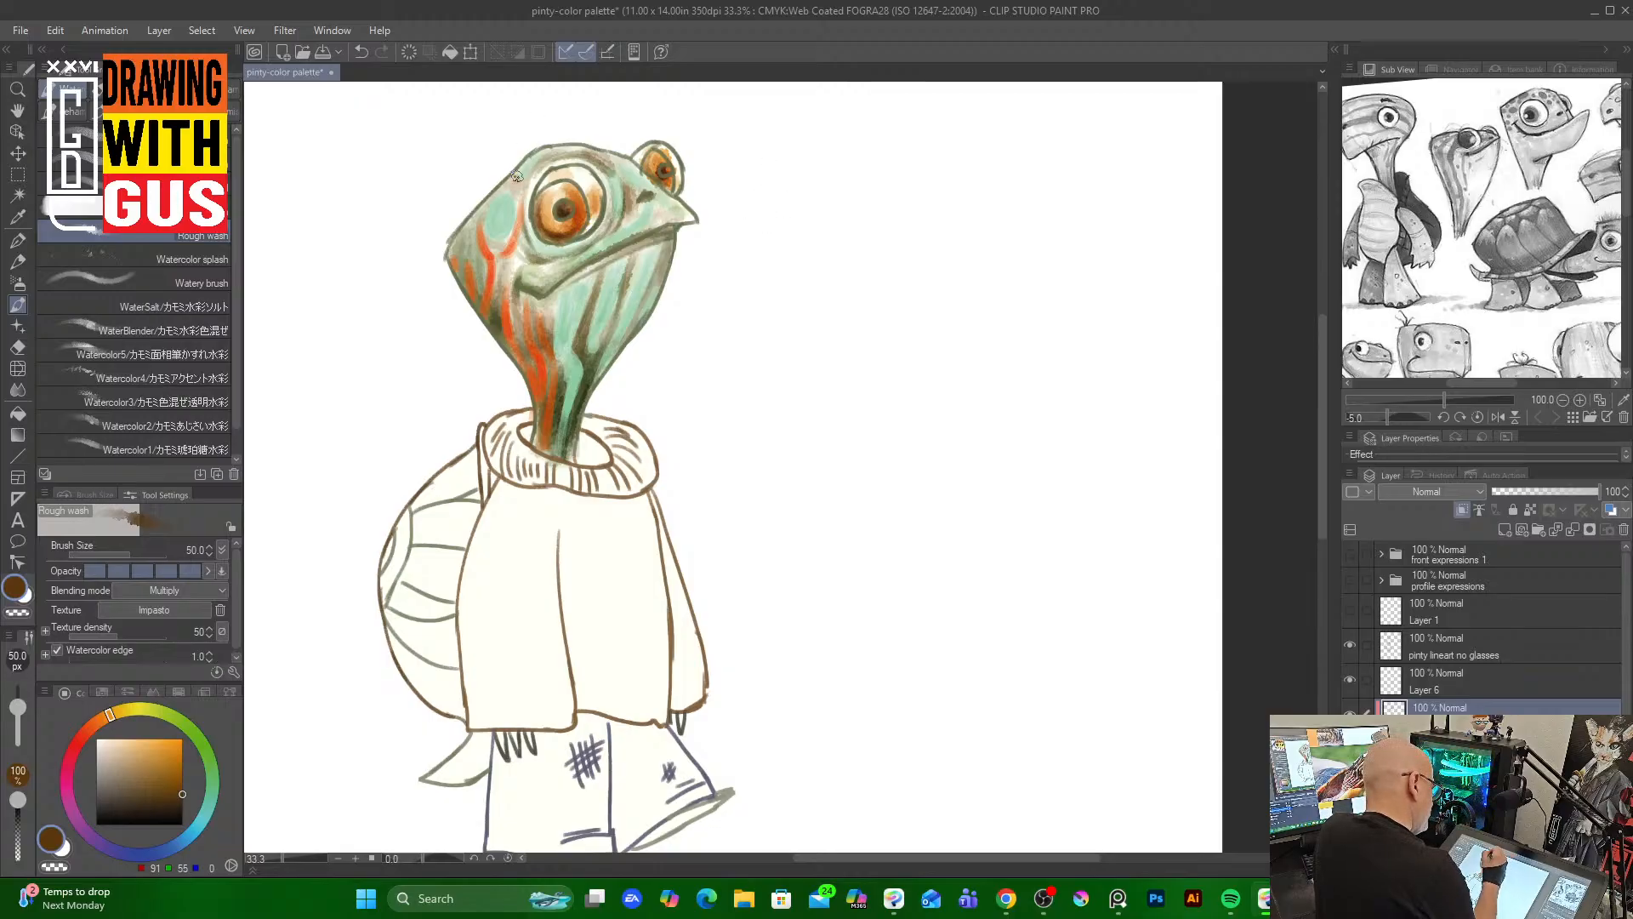
drag(508, 183, 460, 242)
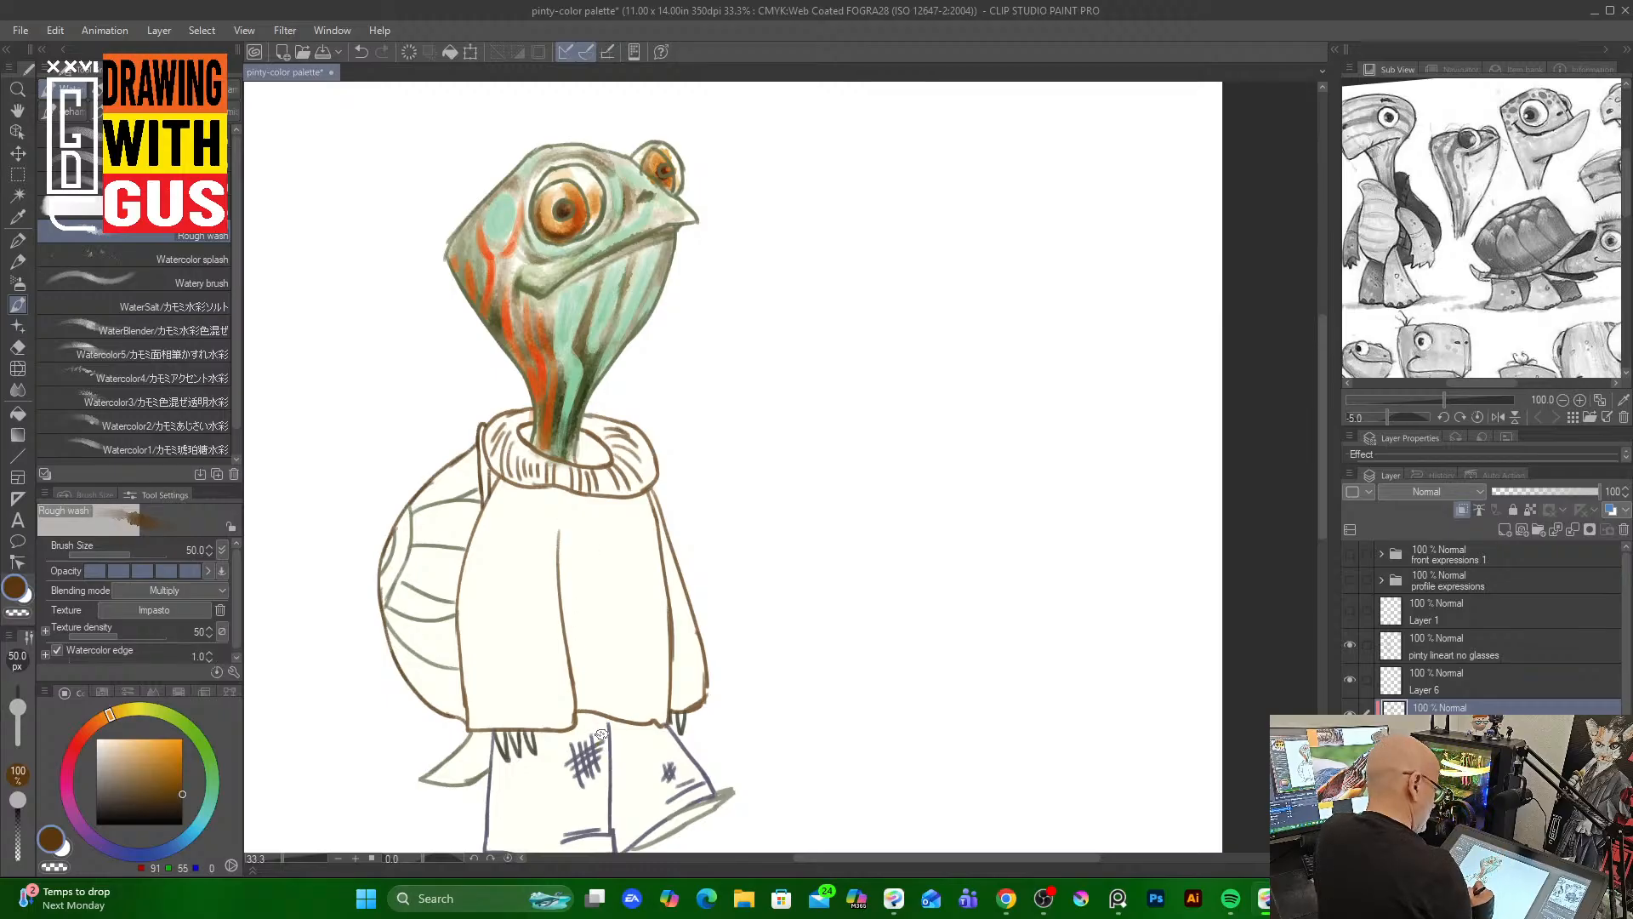
mouse_move(580, 425)
mouse_down()
mouse_move(602, 456)
mouse_move(577, 460)
mouse_move(533, 442)
mouse_up()
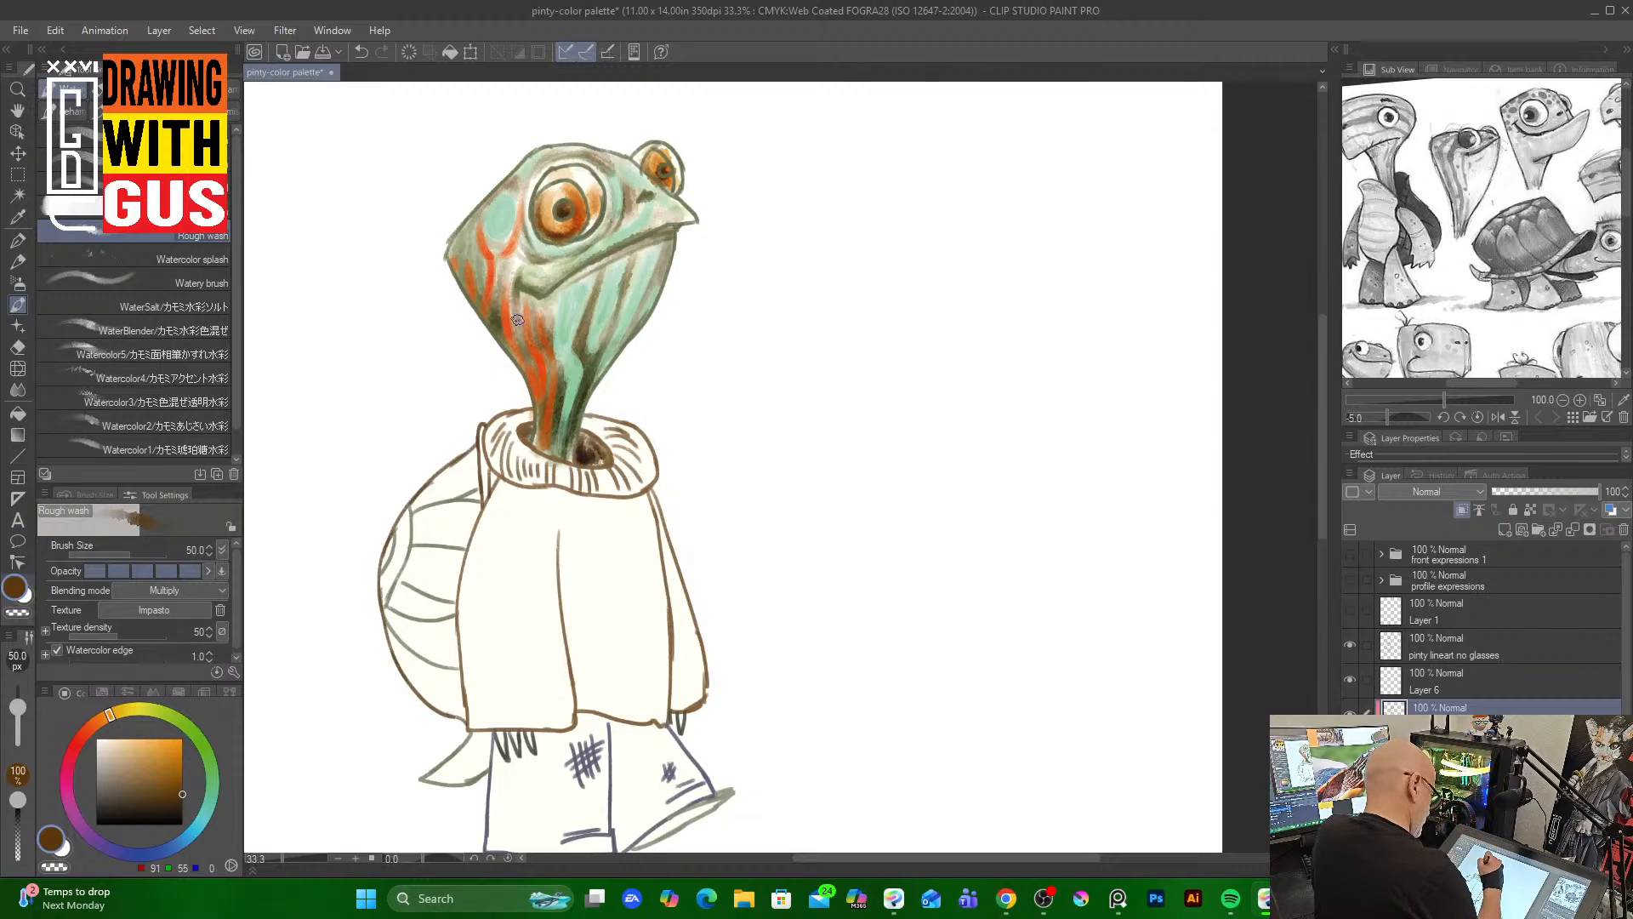
drag(546, 427, 551, 442)
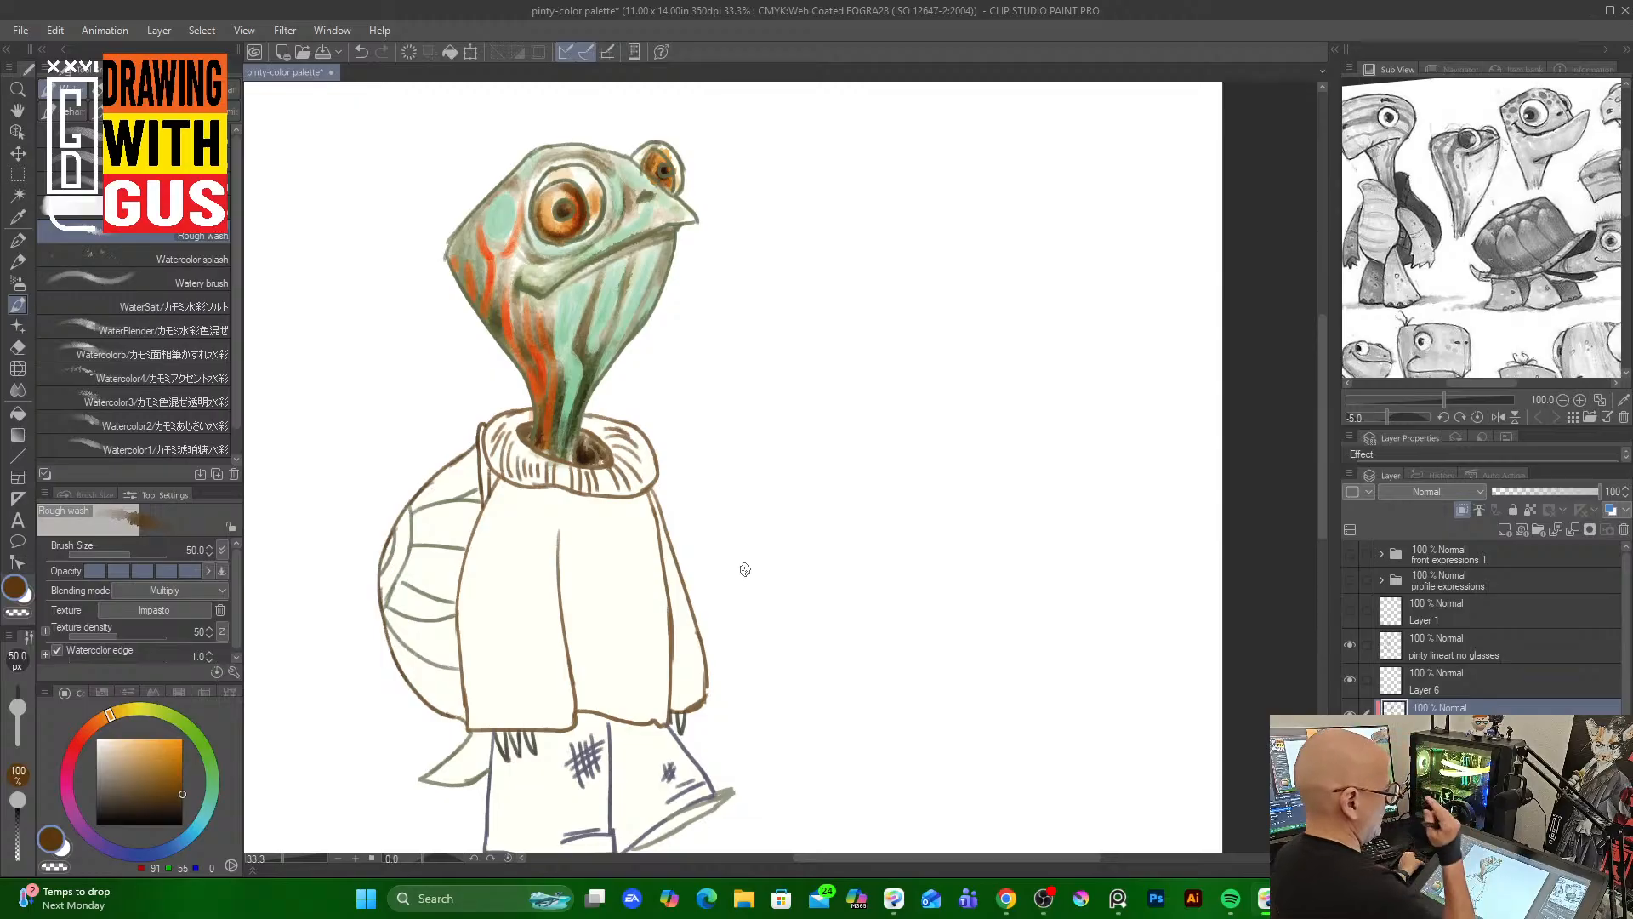
Pick a pale cream and brush it over the whites of both eyes
click(118, 739)
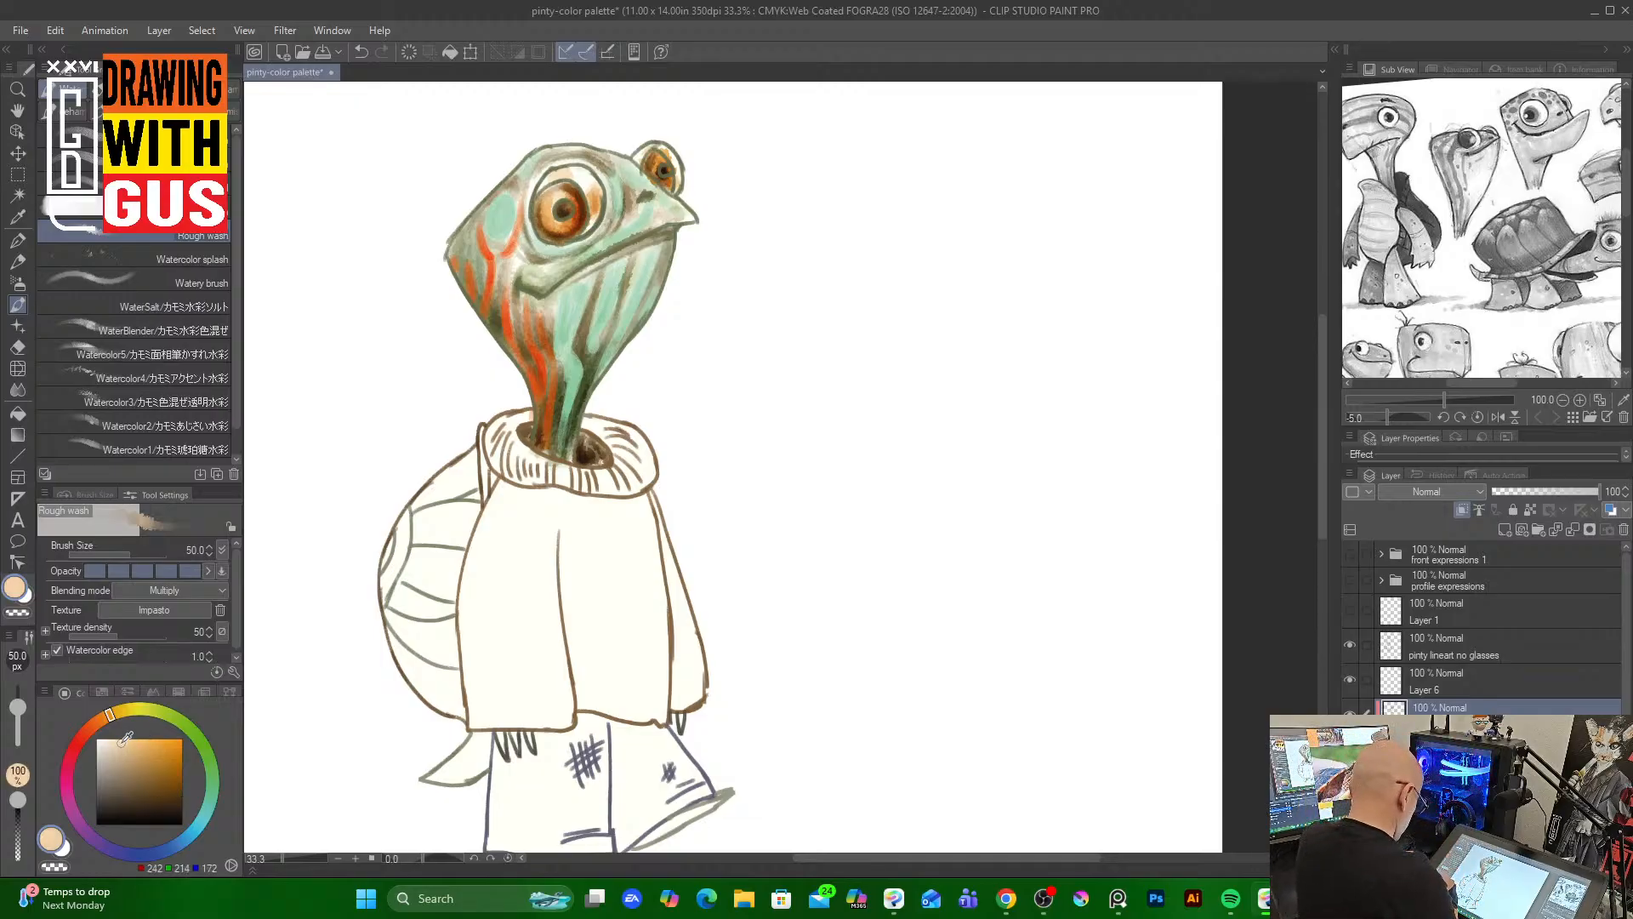
drag(573, 170, 591, 194)
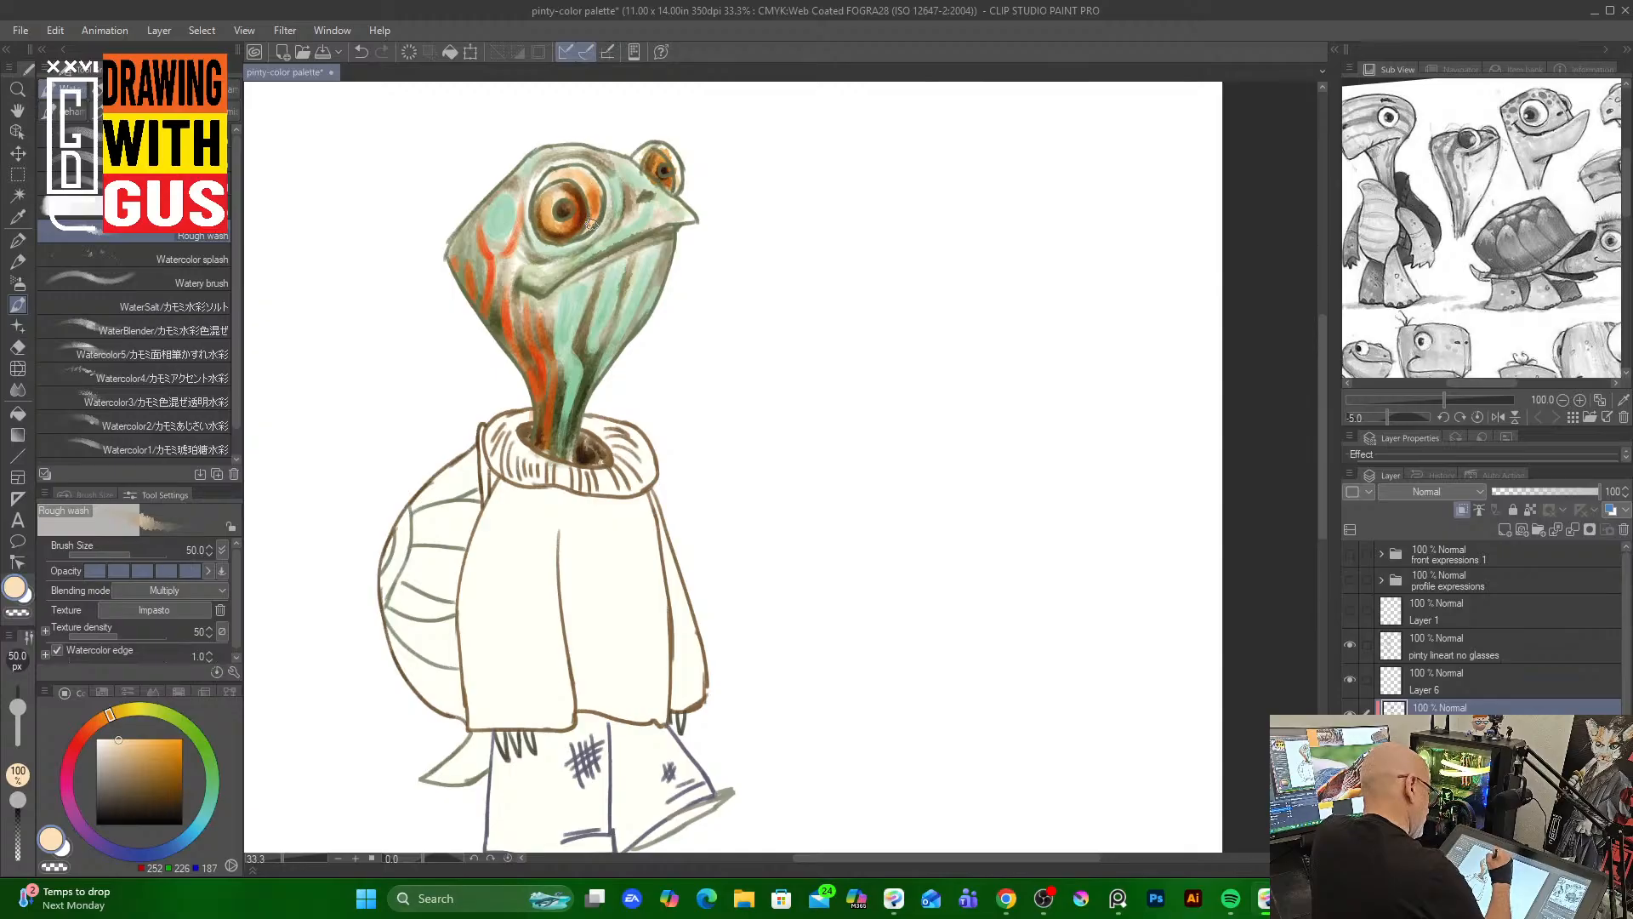
mouse_move(666, 155)
mouse_down()
mouse_move(677, 169)
mouse_move(642, 151)
mouse_move(678, 177)
mouse_up()
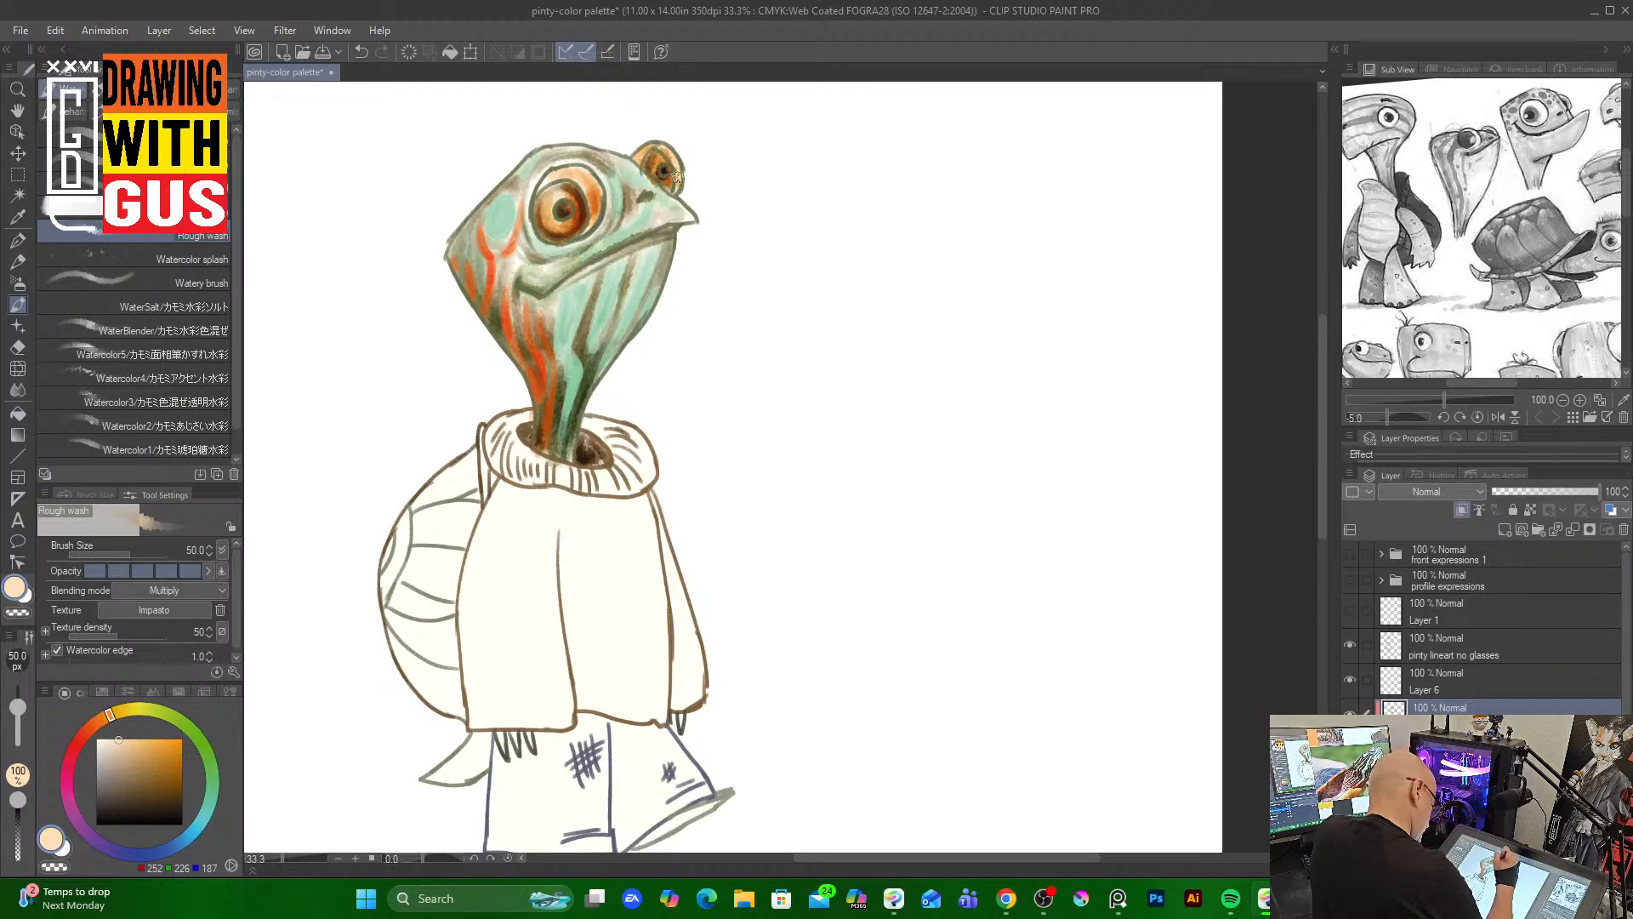
Switch to an off-white Watery brush at size 70 and paint over both eye whites, toggling the color layer to compare
click(111, 737)
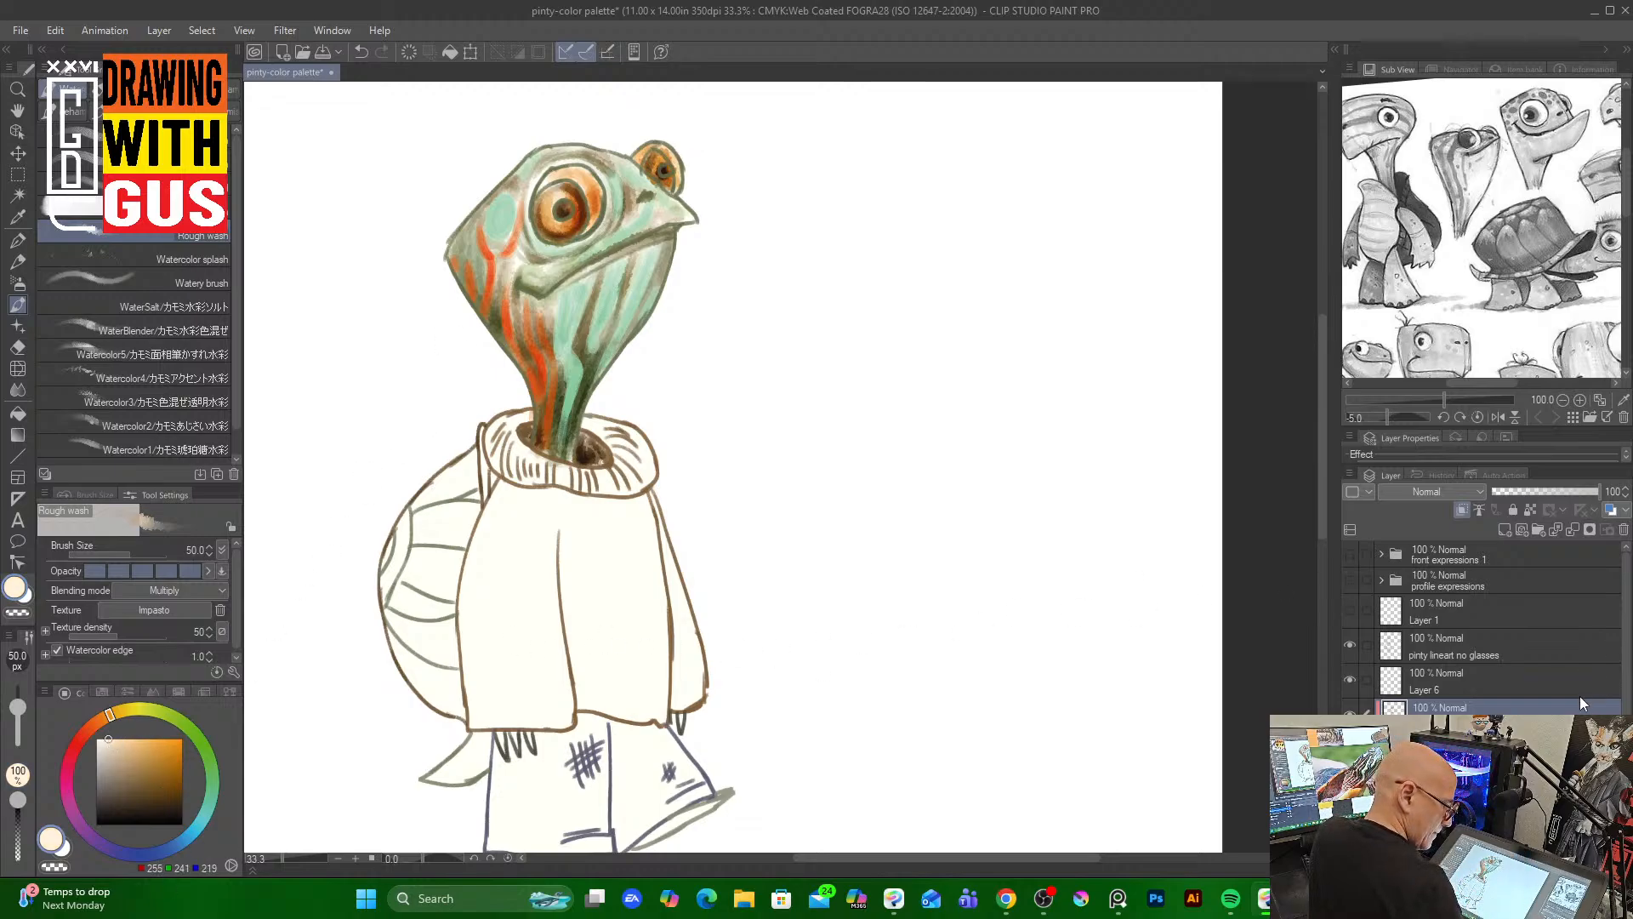
click(127, 135)
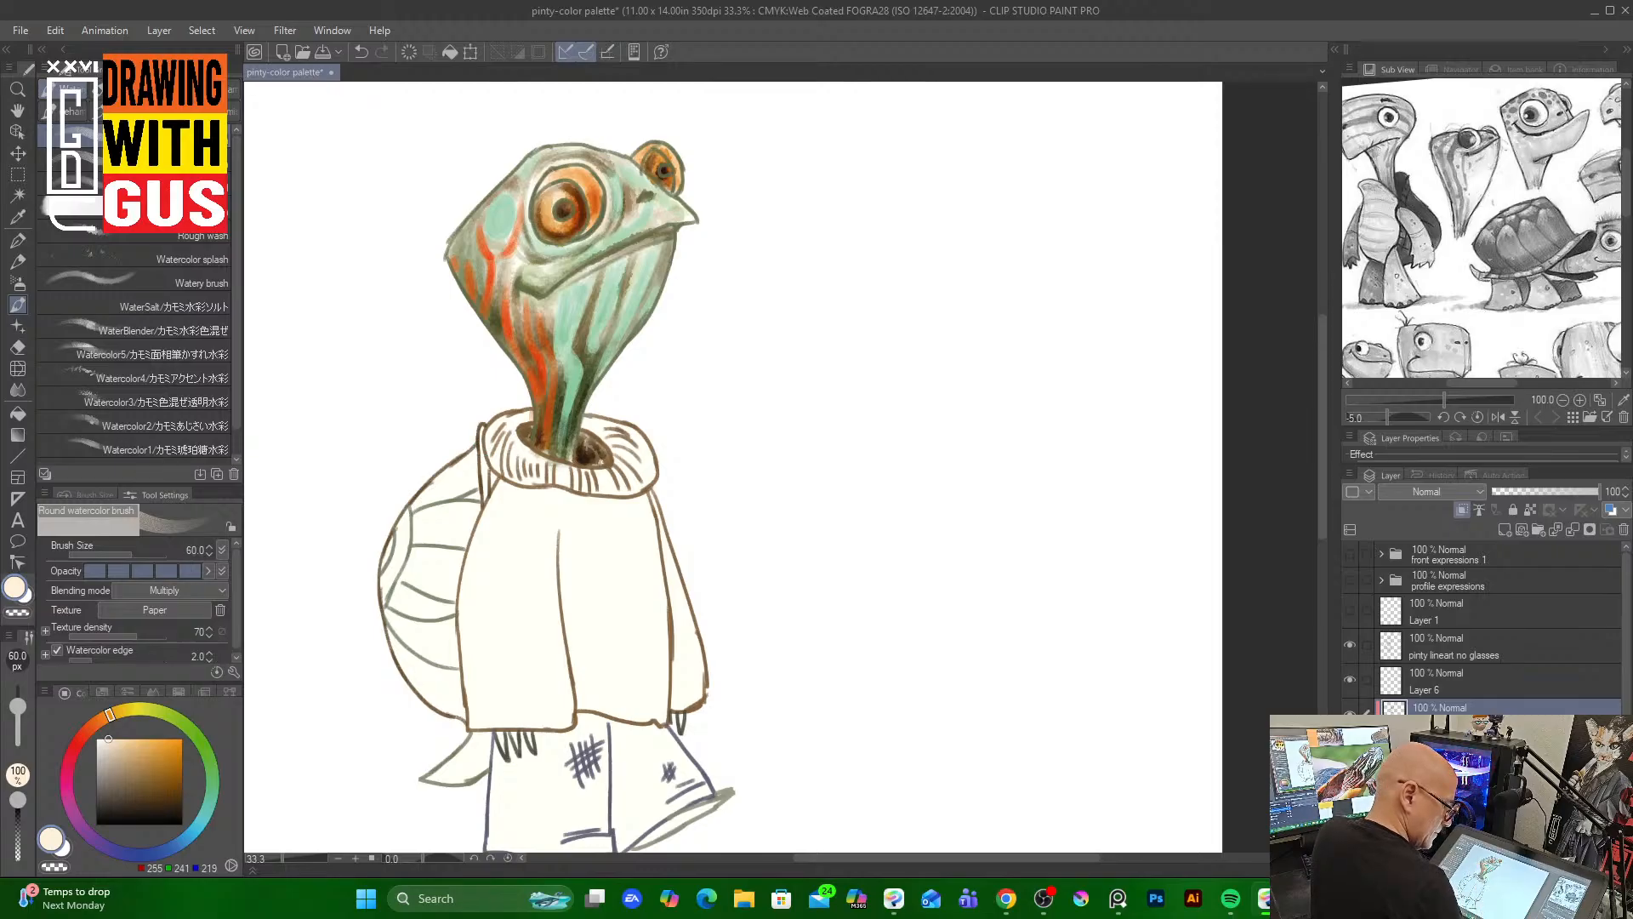
click(1350, 709)
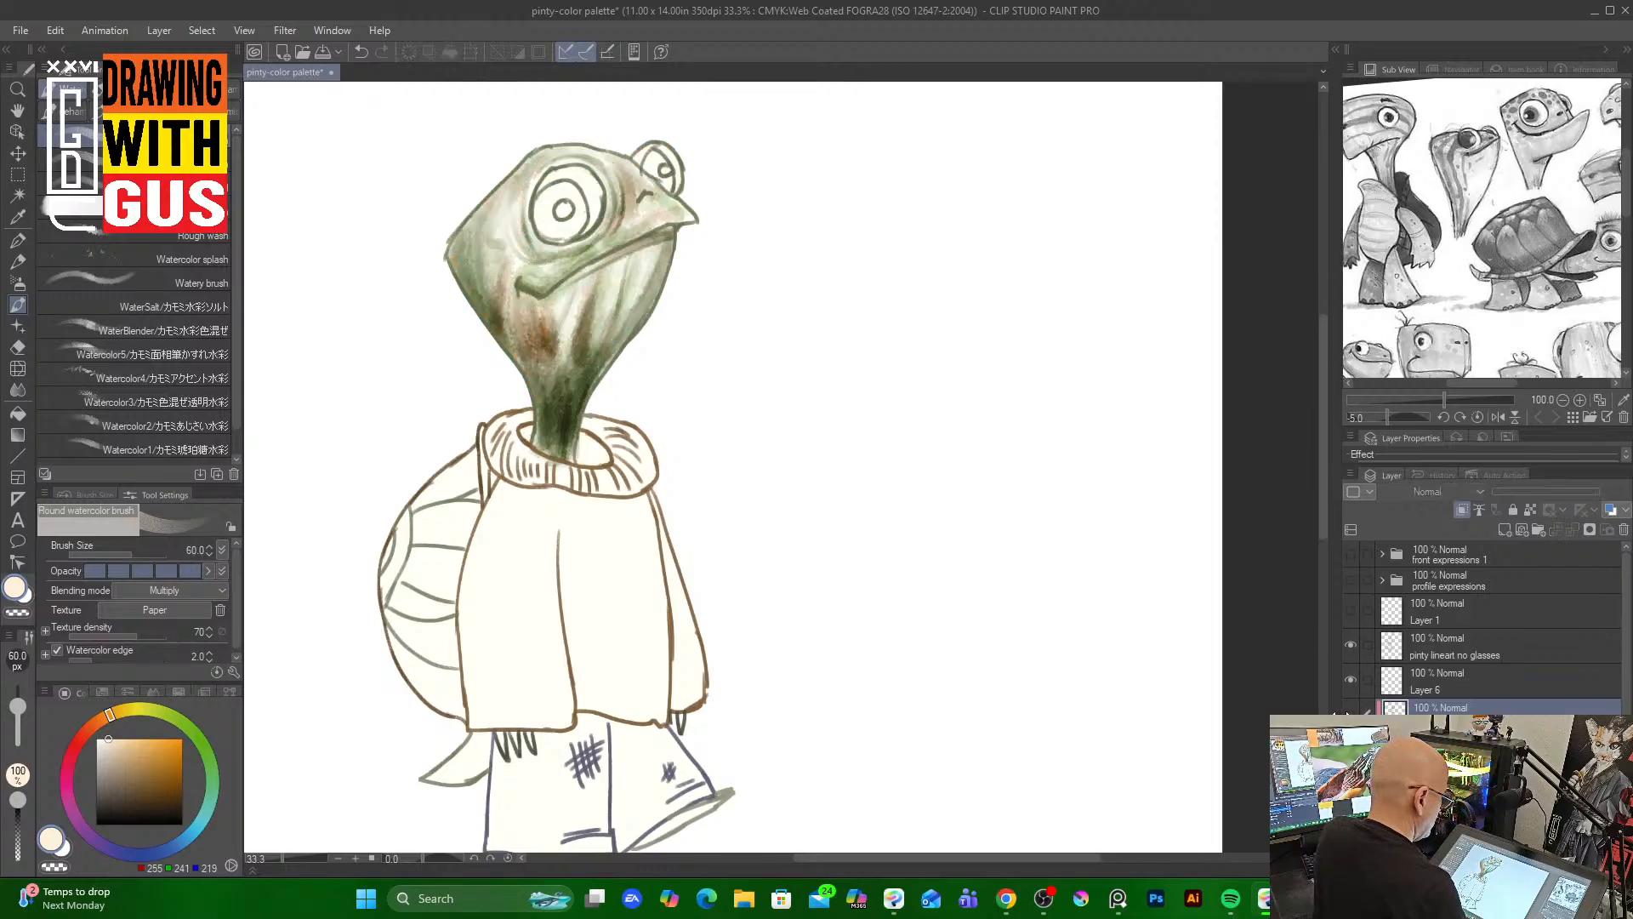
click(1349, 708)
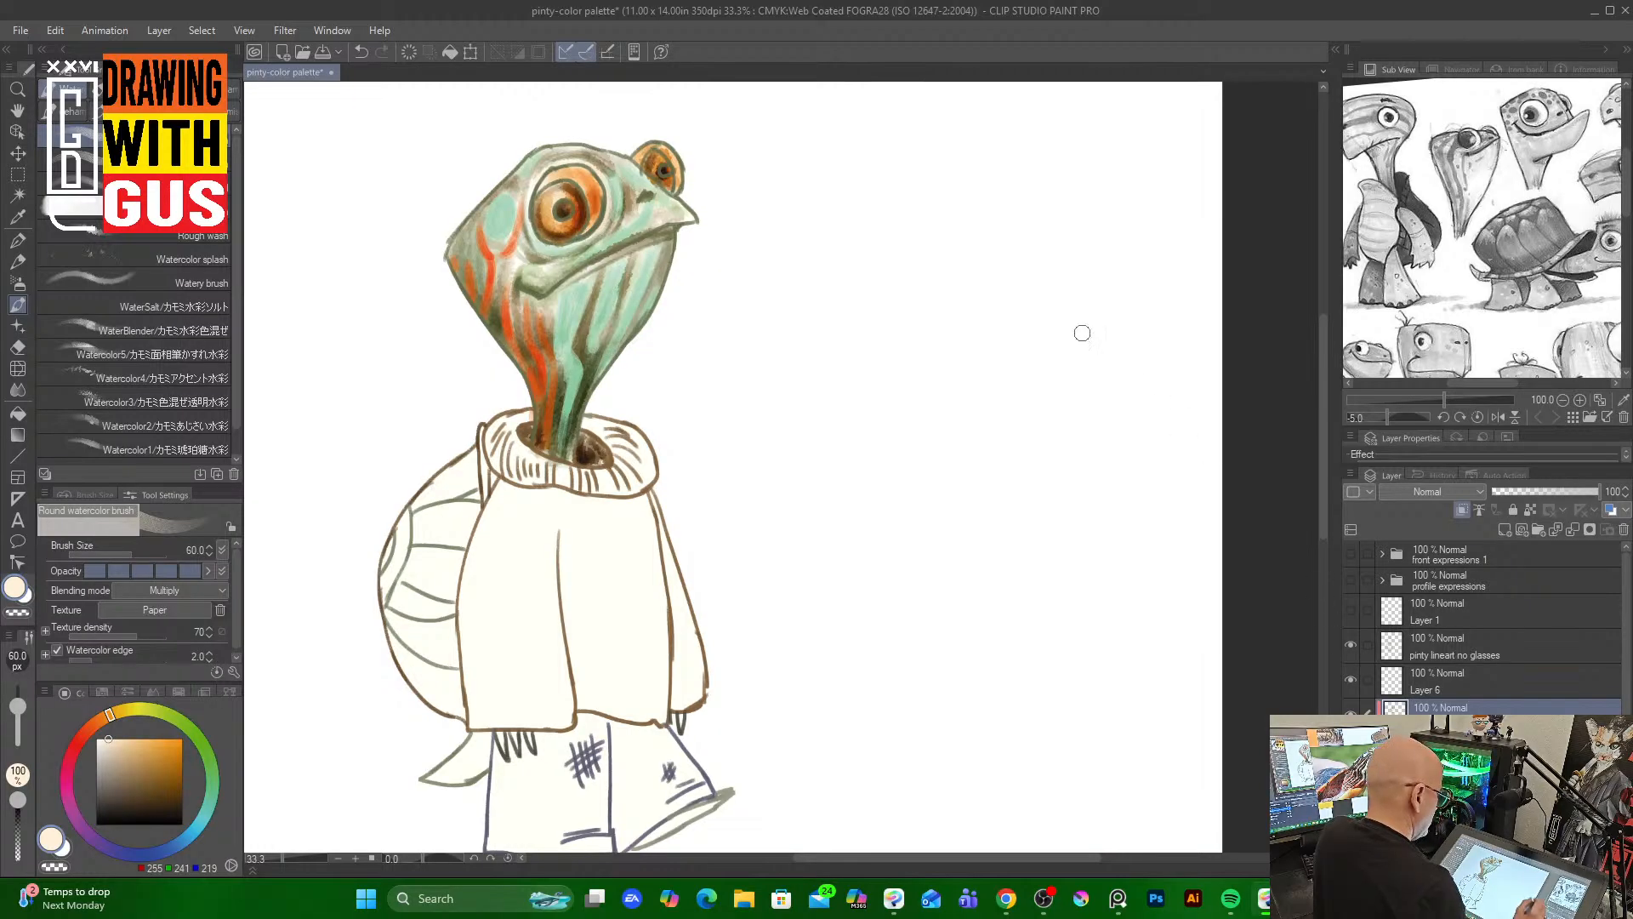
click(109, 738)
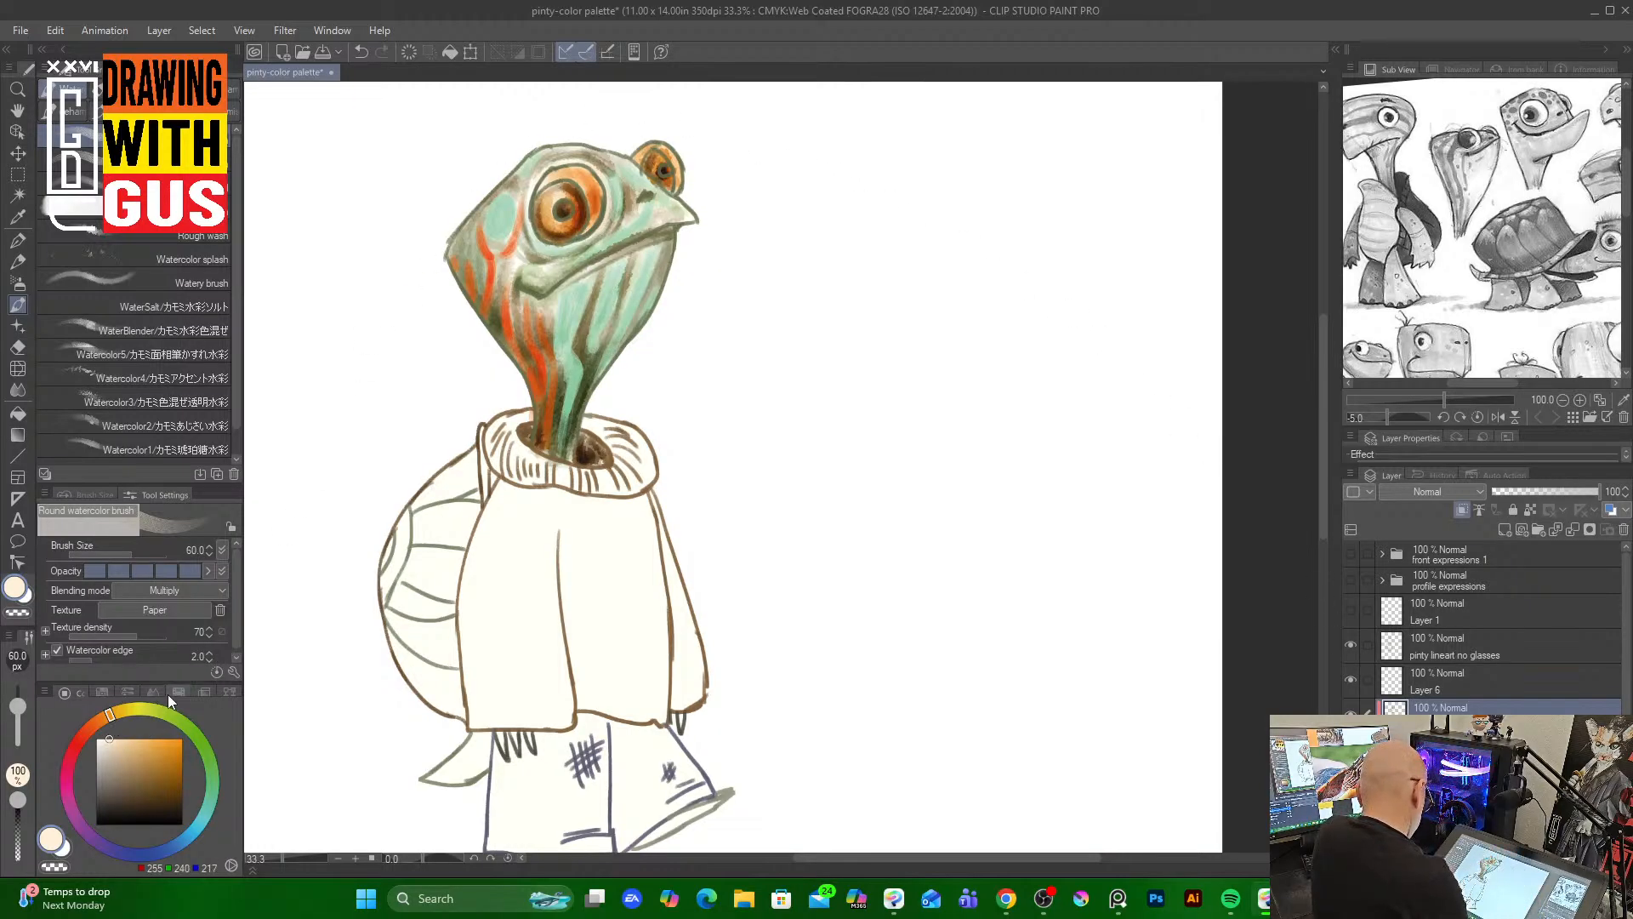
click(218, 282)
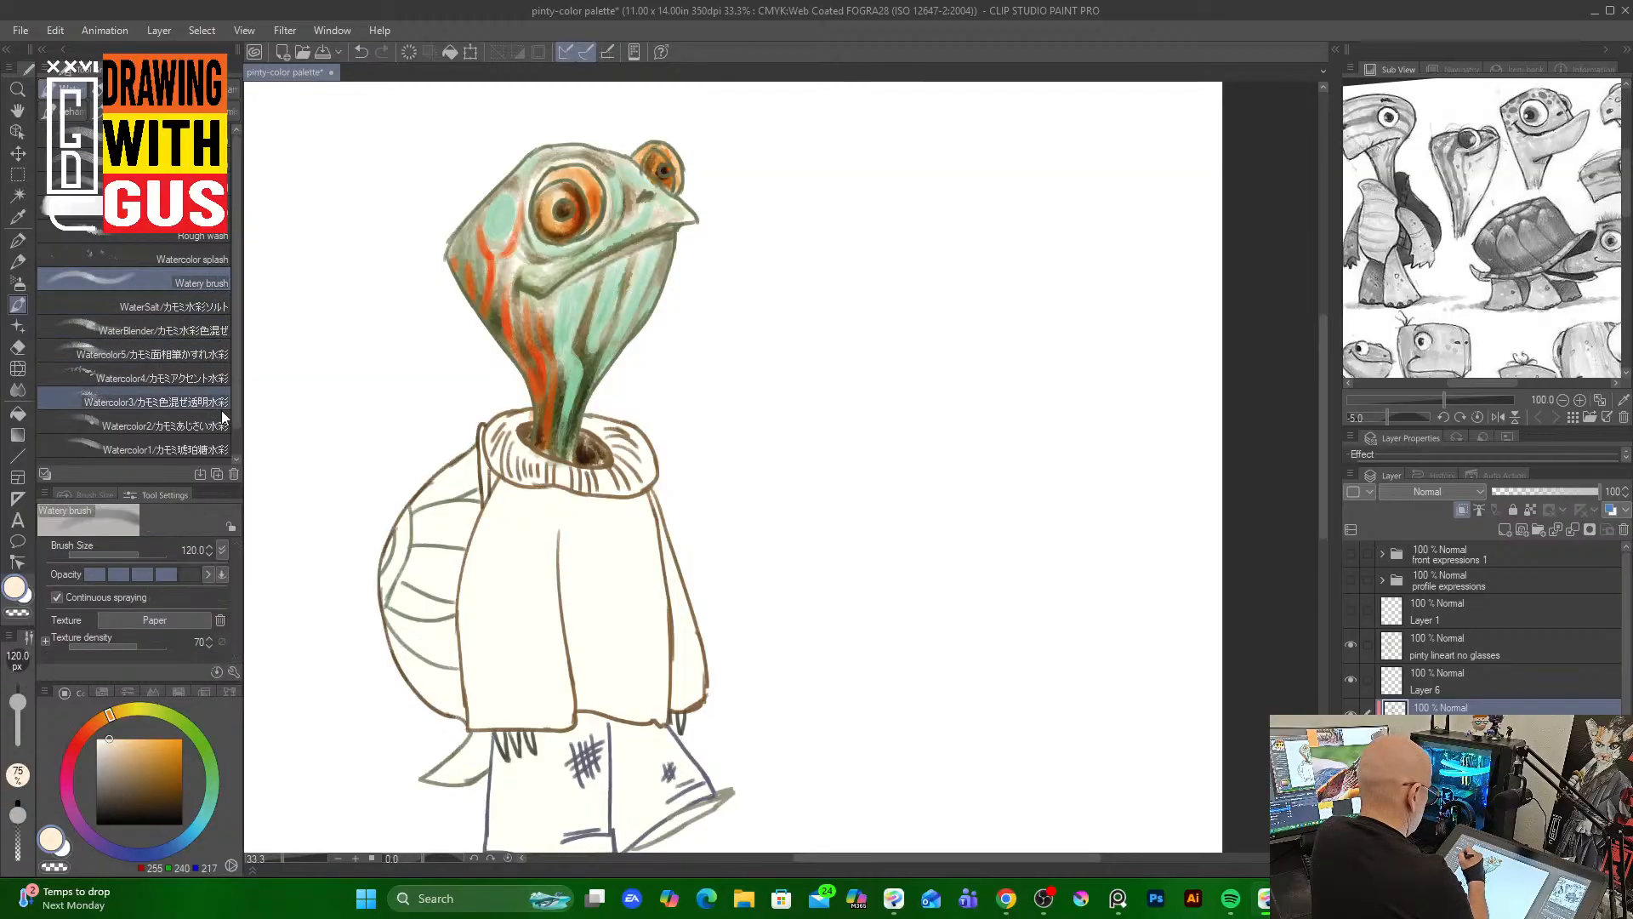
key(bracketleft)
key(bracketleft)
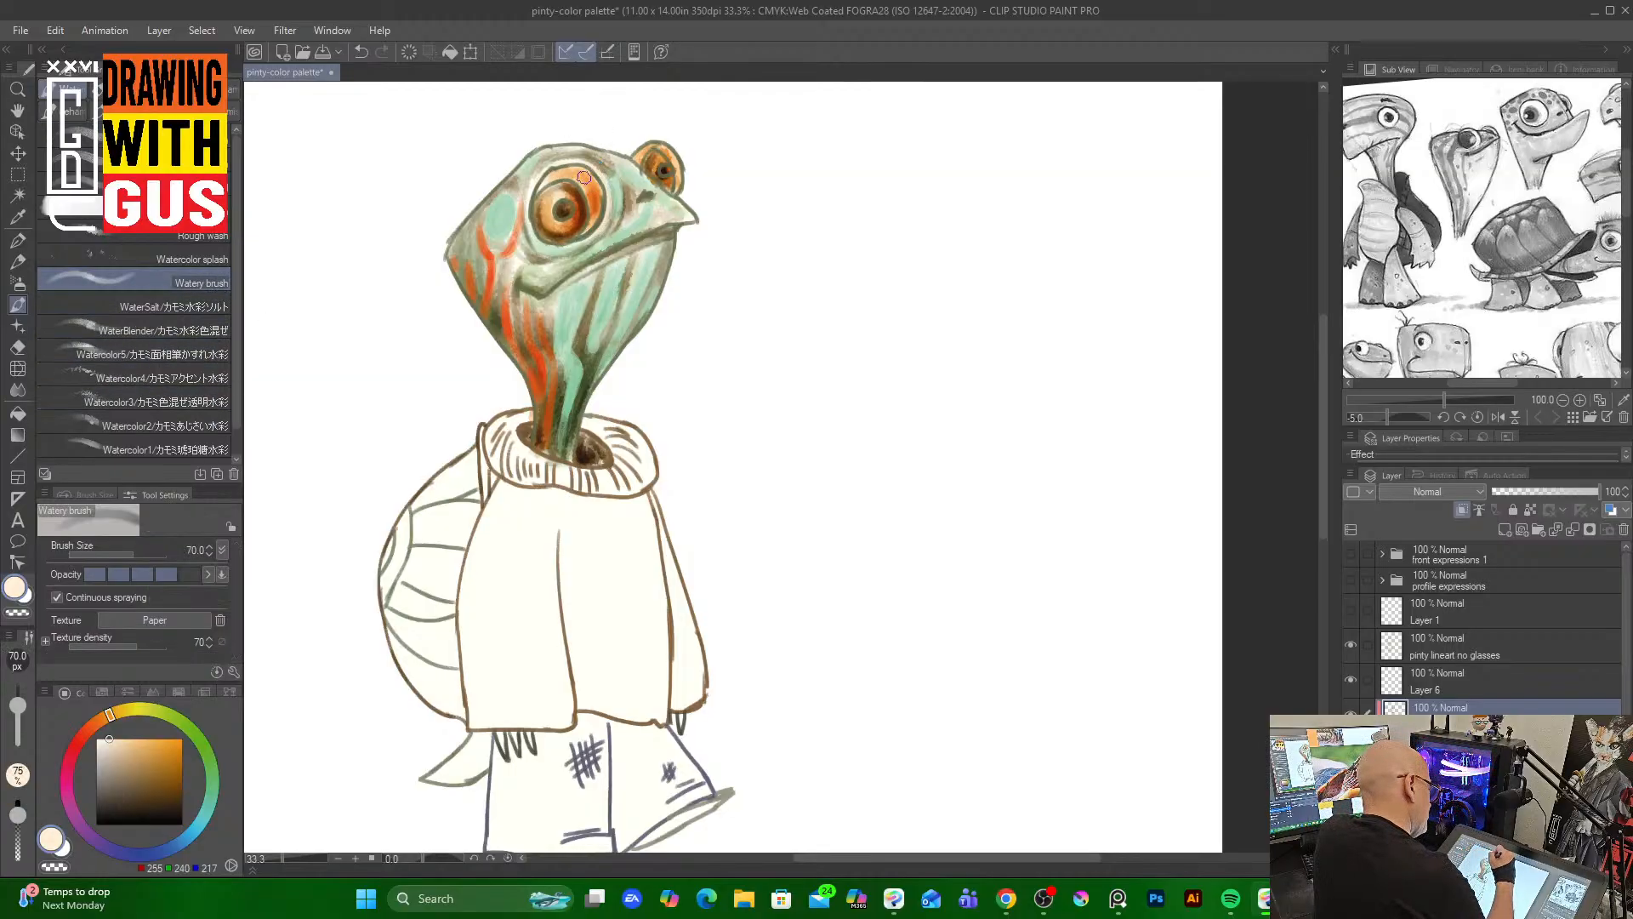
mouse_move(584, 177)
mouse_down()
mouse_move(595, 208)
mouse_move(568, 172)
mouse_move(598, 198)
mouse_move(592, 216)
mouse_up()
mouse_move(654, 150)
mouse_down()
mouse_move(641, 158)
mouse_move(676, 170)
mouse_move(657, 149)
mouse_move(678, 179)
mouse_up()
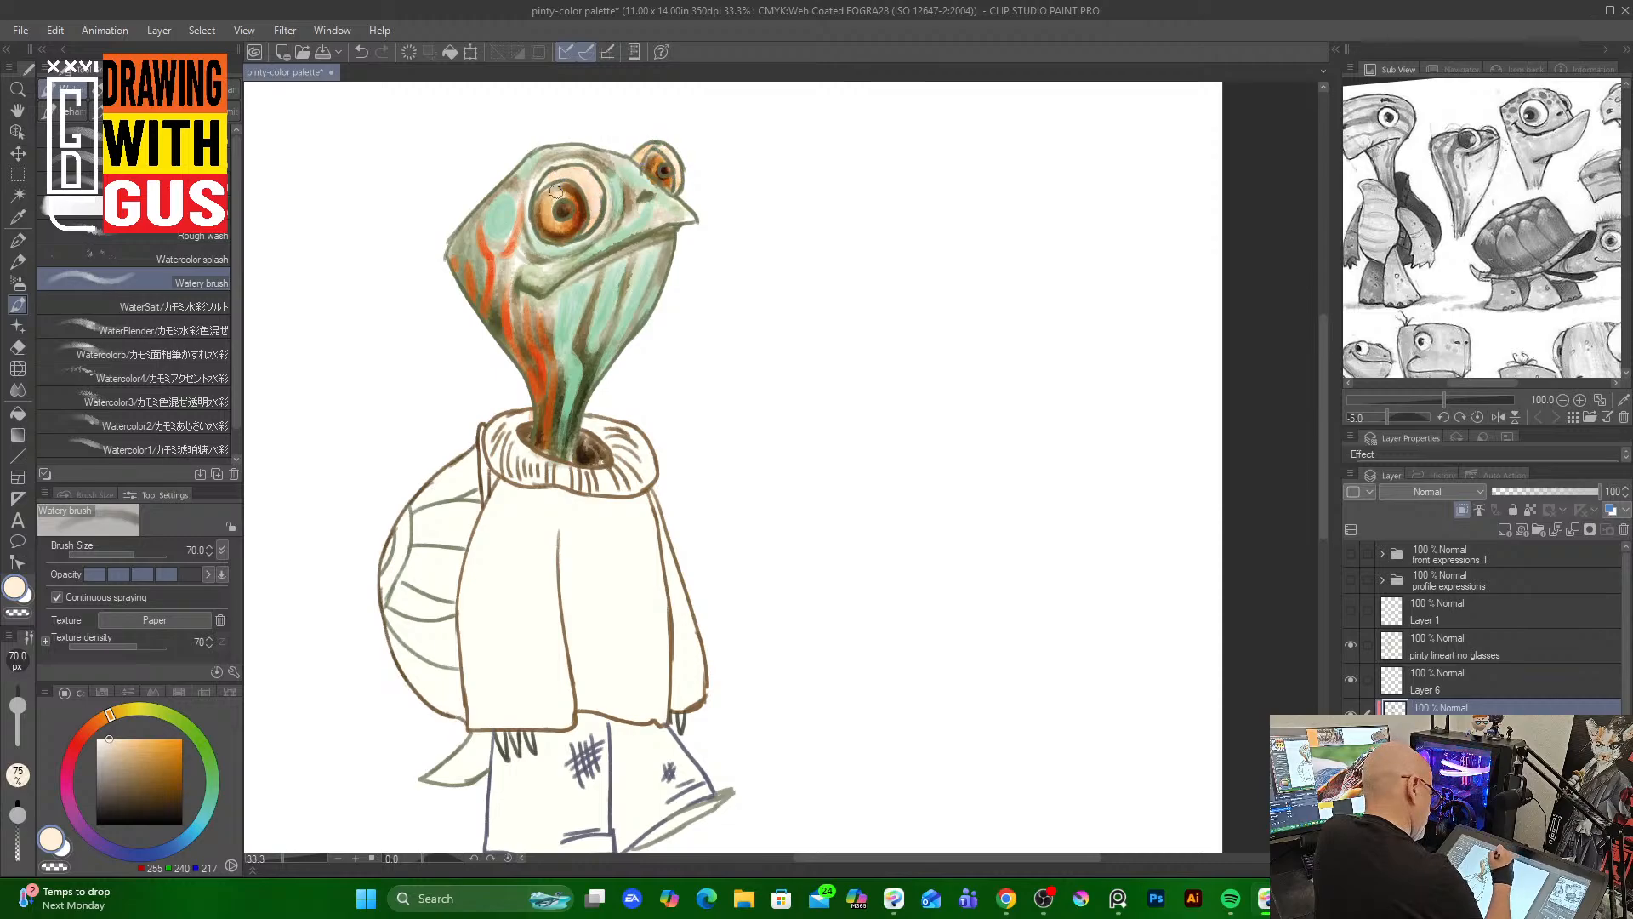
mouse_move(555, 191)
mouse_down()
mouse_move(568, 185)
mouse_move(558, 230)
mouse_up()
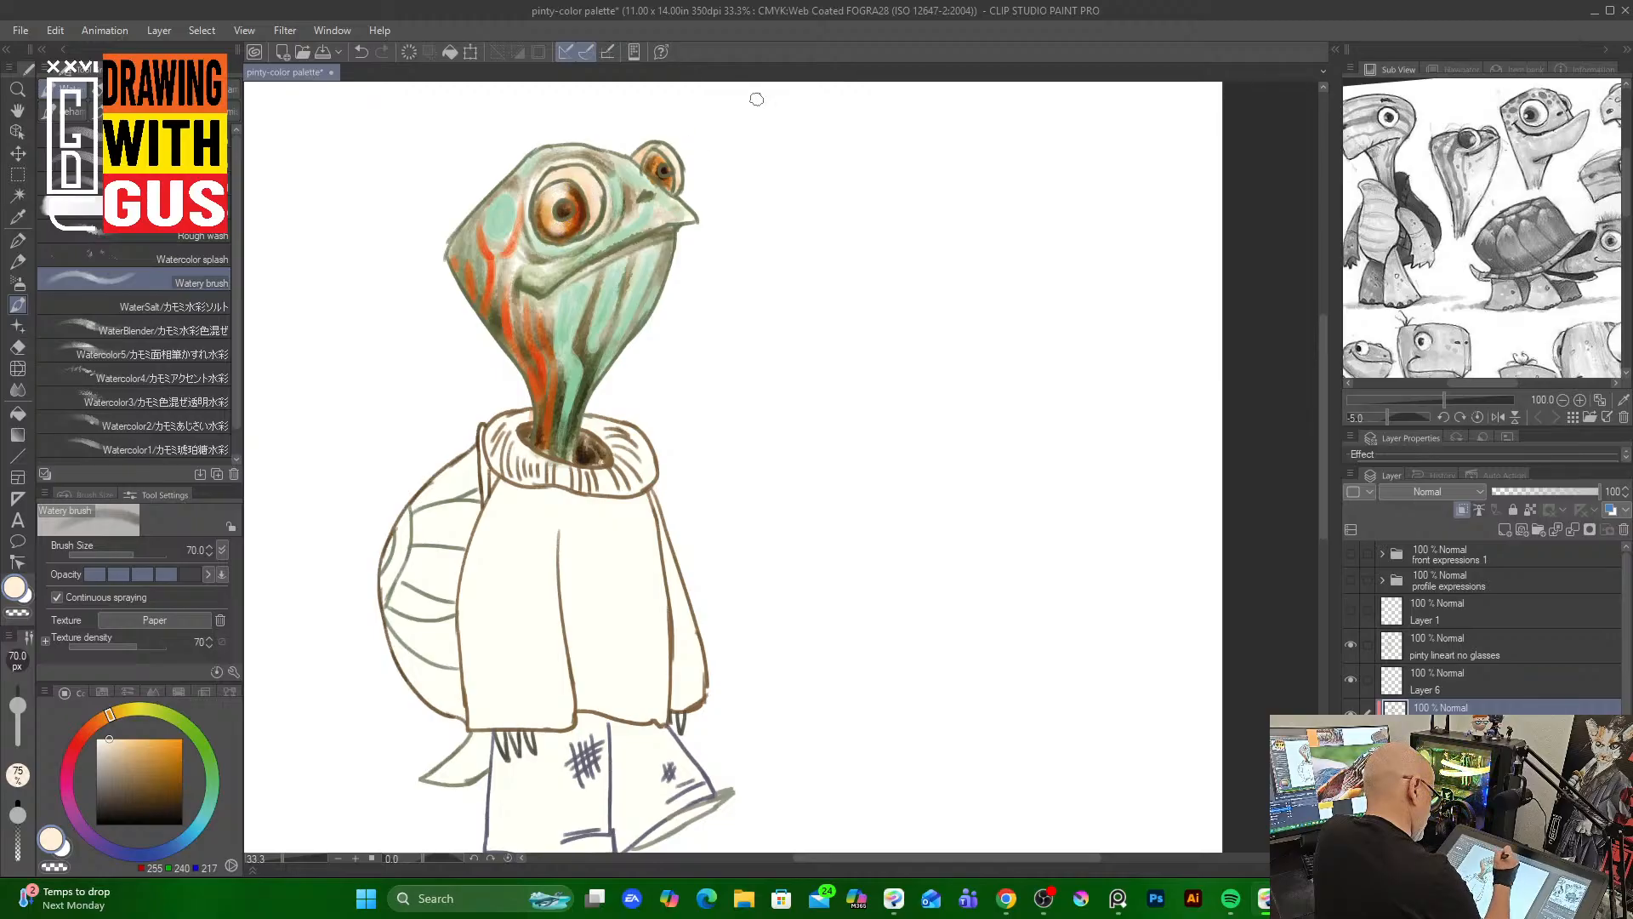
mouse_move(672, 187)
mouse_down()
mouse_move(655, 157)
mouse_move(670, 157)
mouse_up()
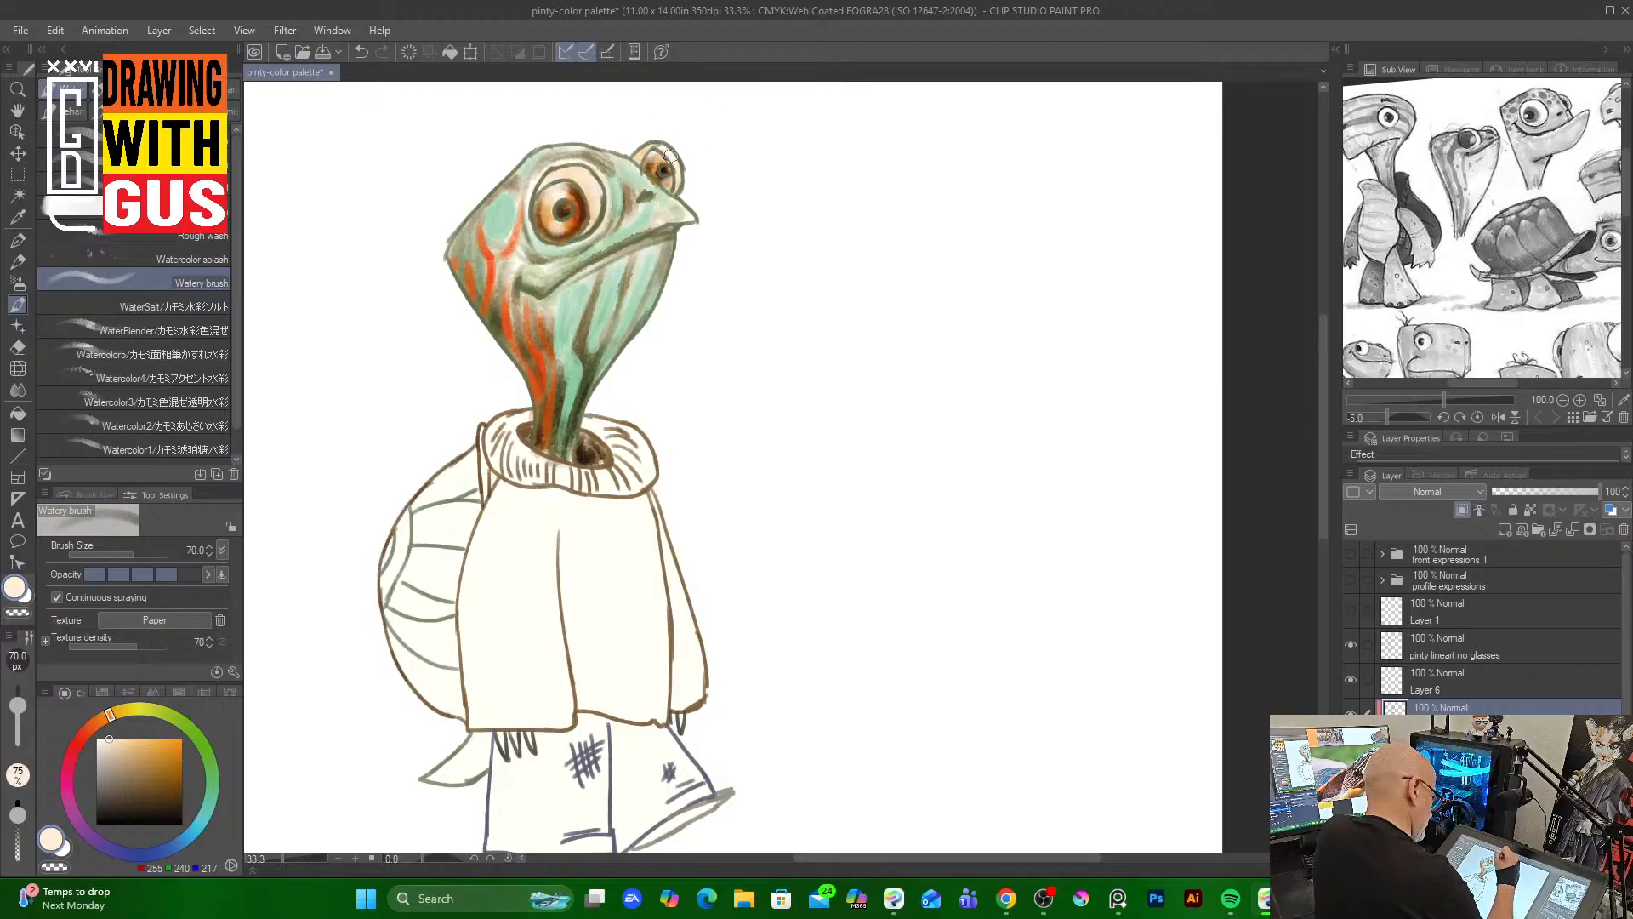
Pick an orange and paint around both eyes with the Round watercolor brush at size 40
click(153, 752)
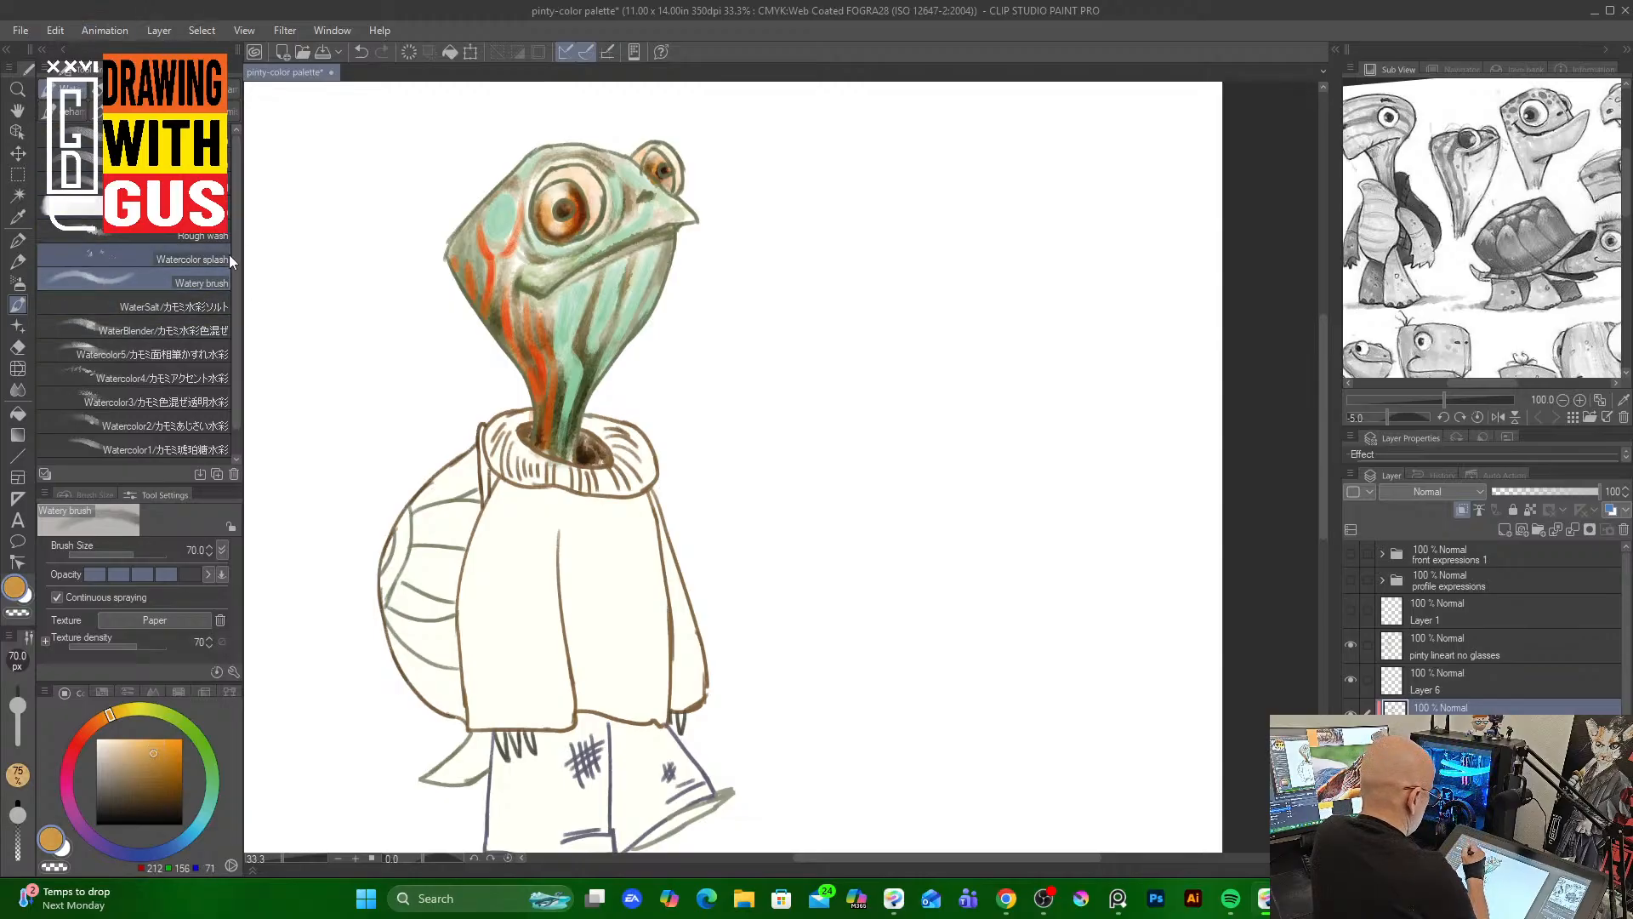
click(78, 137)
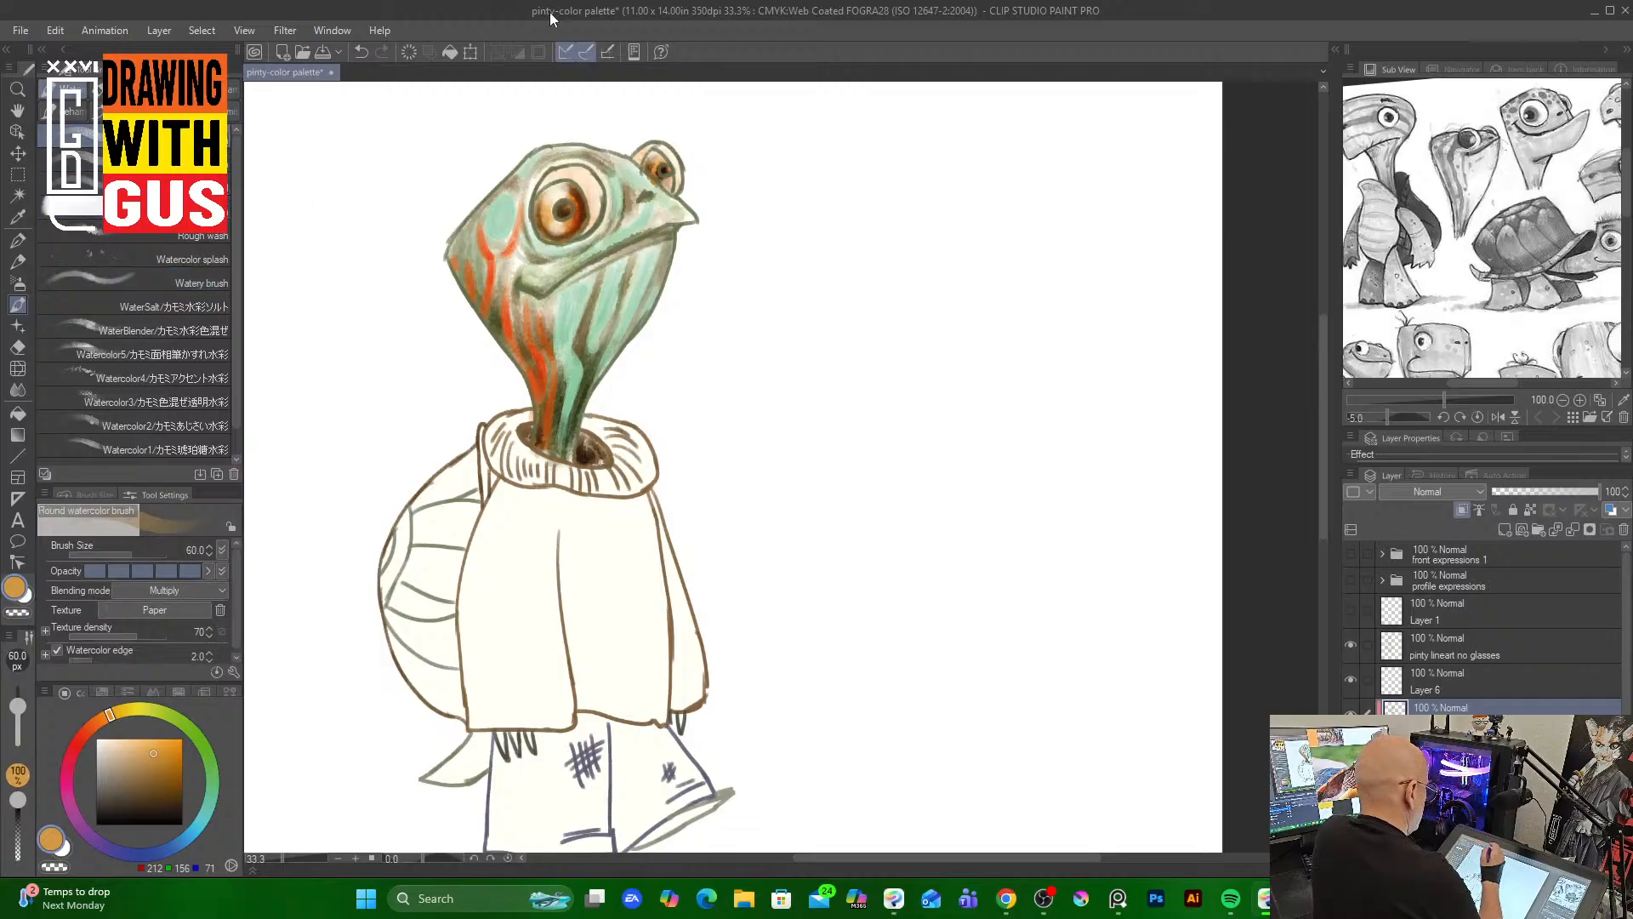
mouse_move(597, 206)
mouse_down()
mouse_move(584, 223)
mouse_move(600, 200)
mouse_move(587, 175)
mouse_move(677, 189)
mouse_move(641, 153)
mouse_up()
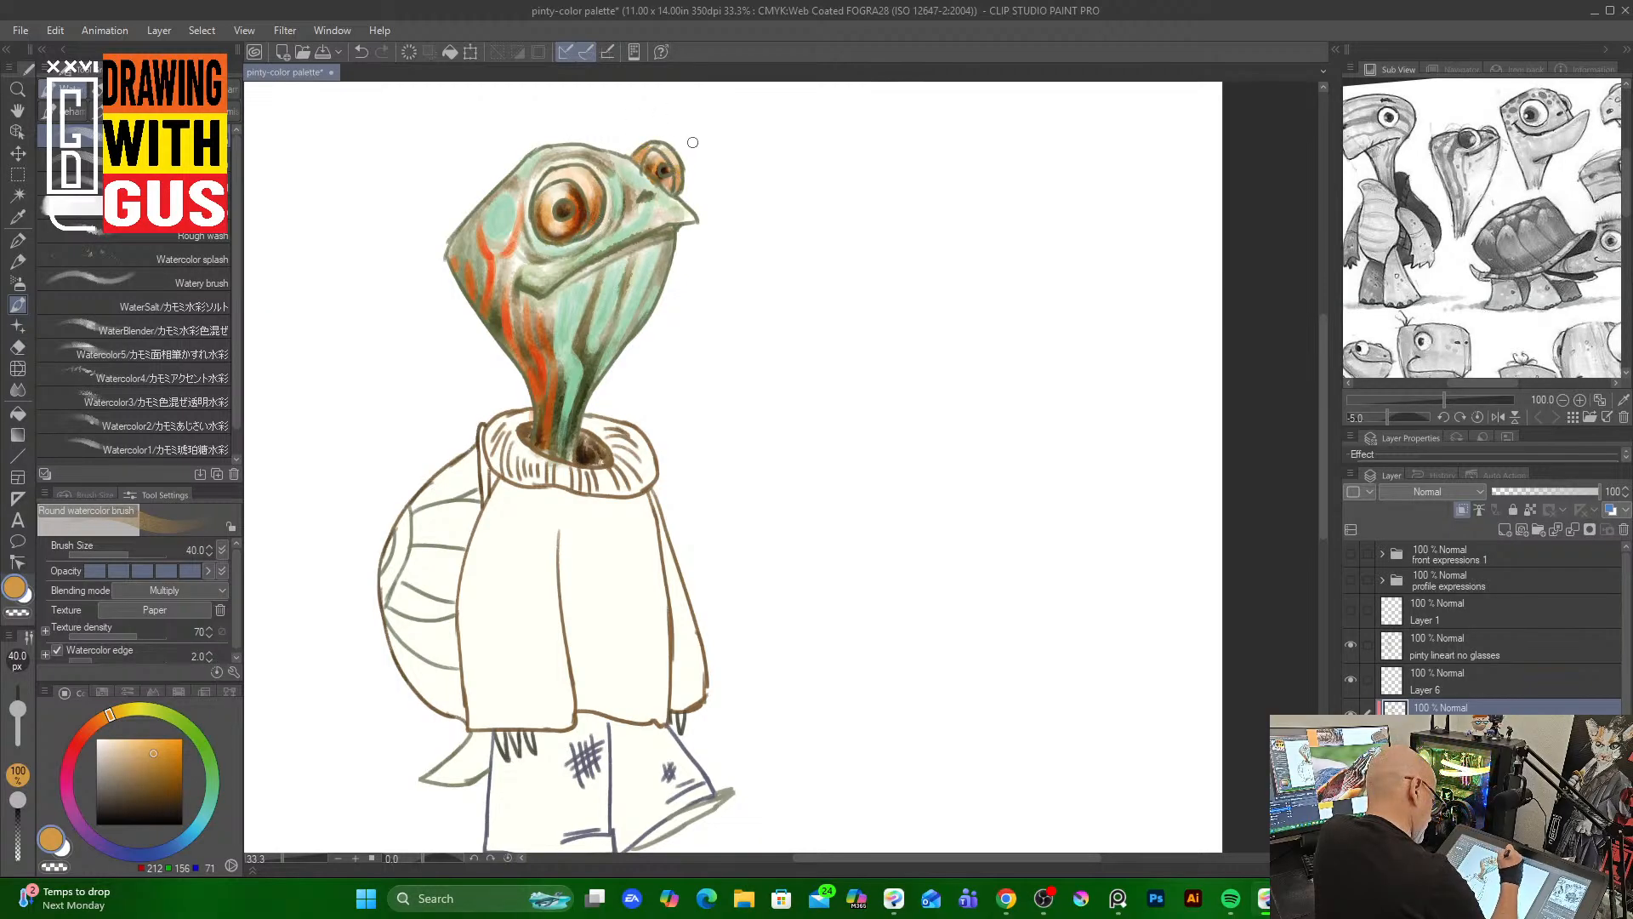
alt+click(553, 203)
drag(651, 168, 668, 178)
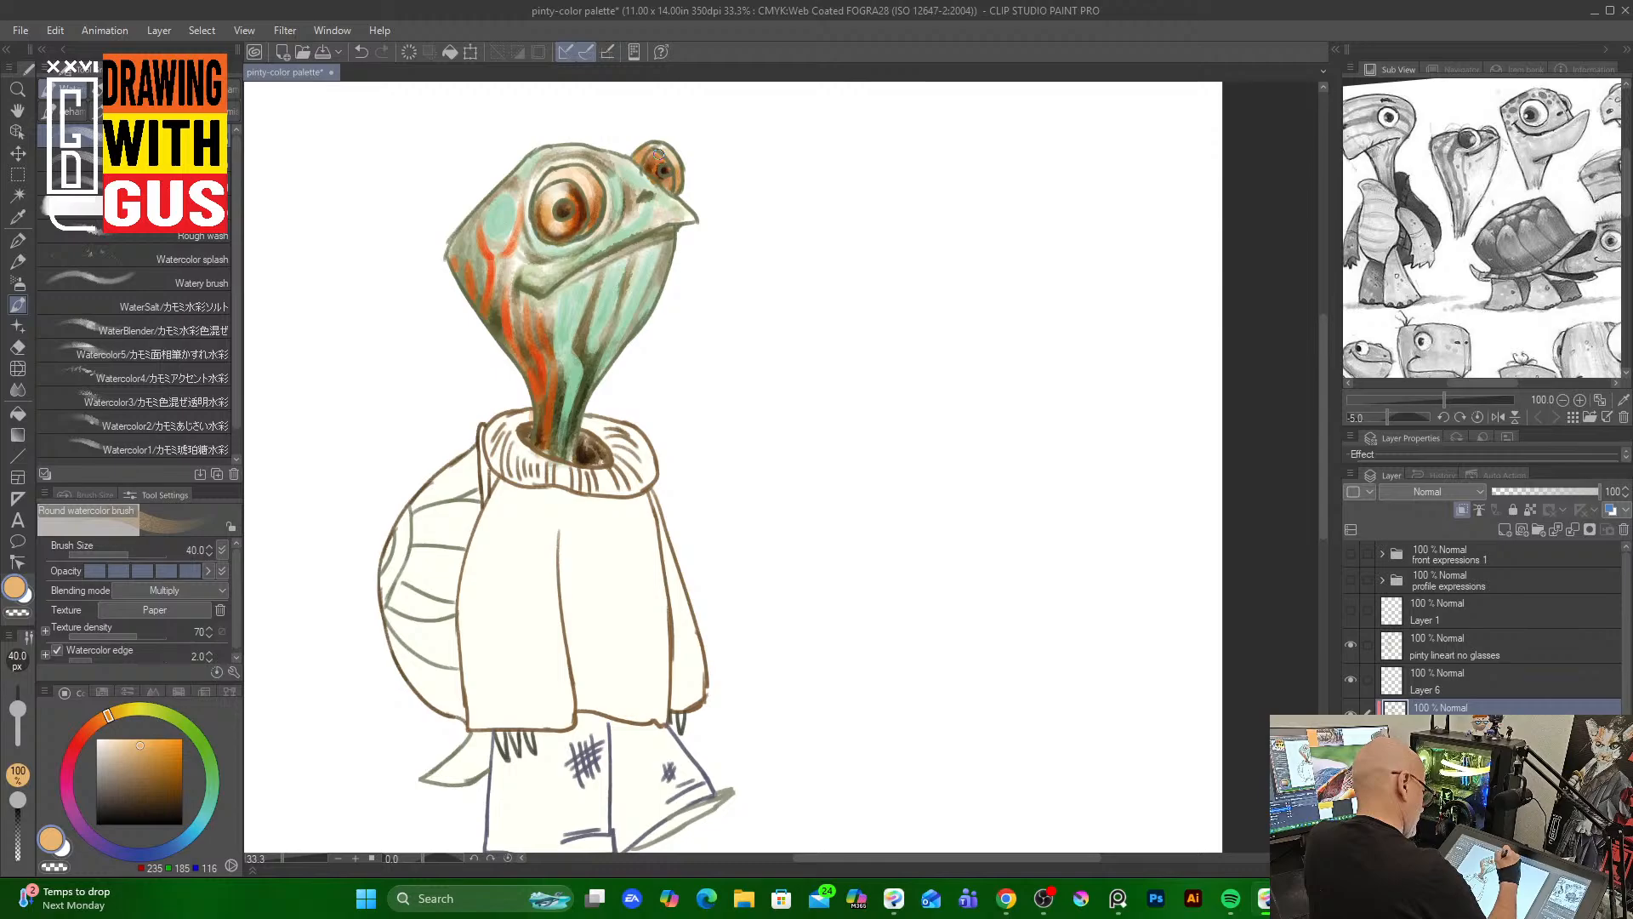
Pick a dark brown and, at brush size 30, darken the eye outlines, brow and cheek areas
click(167, 789)
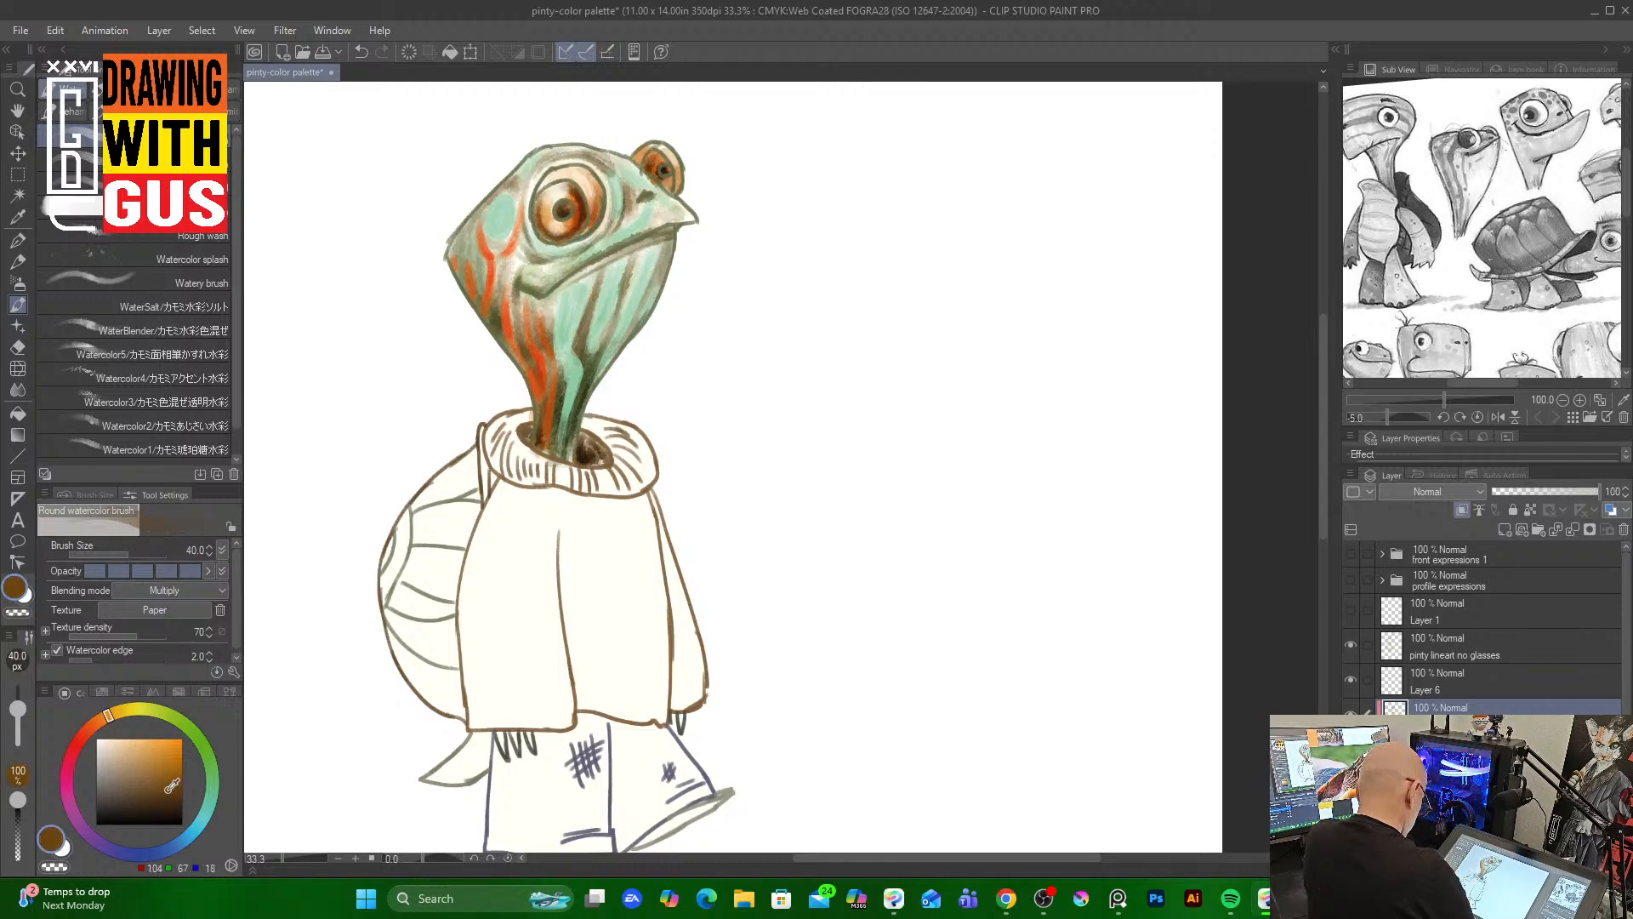
key(bracketleft)
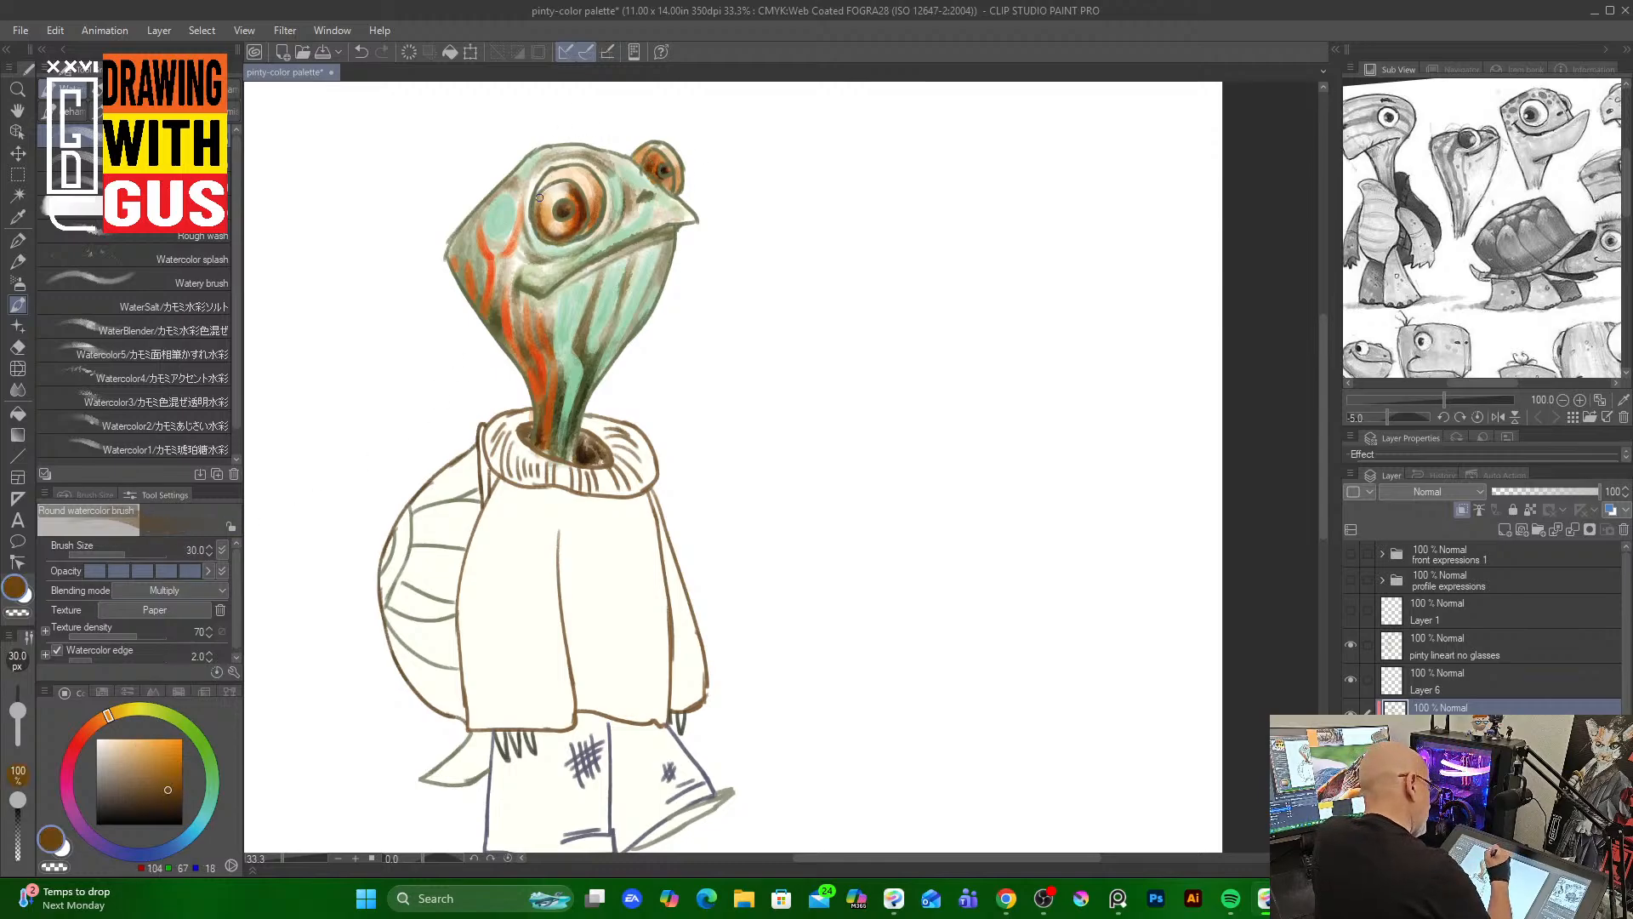
drag(536, 202, 579, 226)
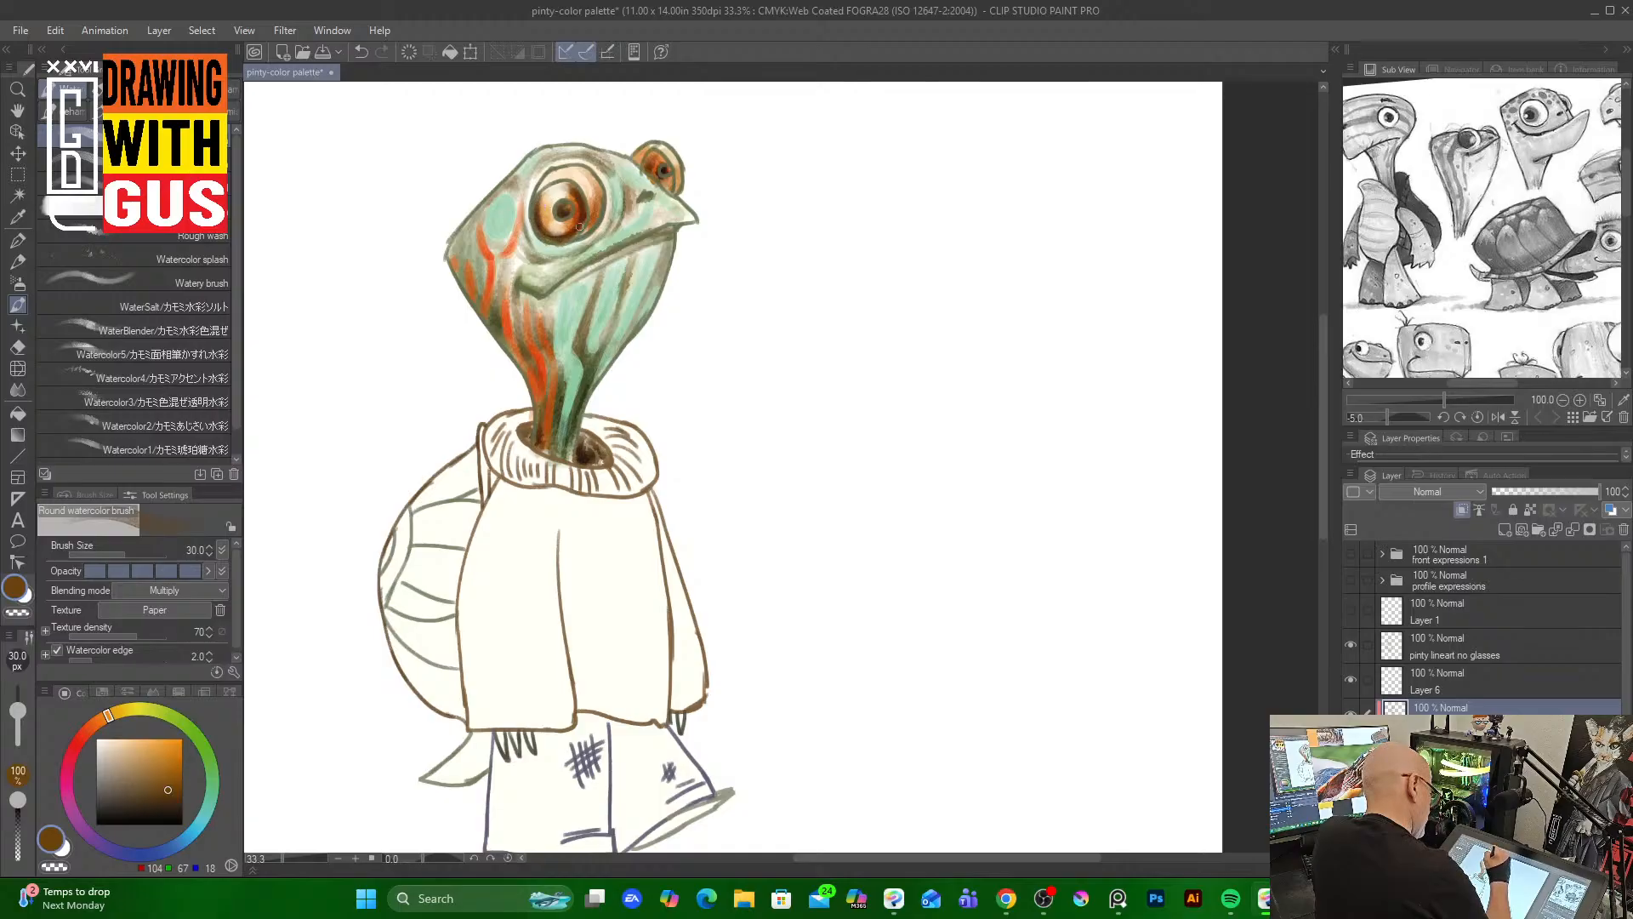
drag(656, 156, 668, 188)
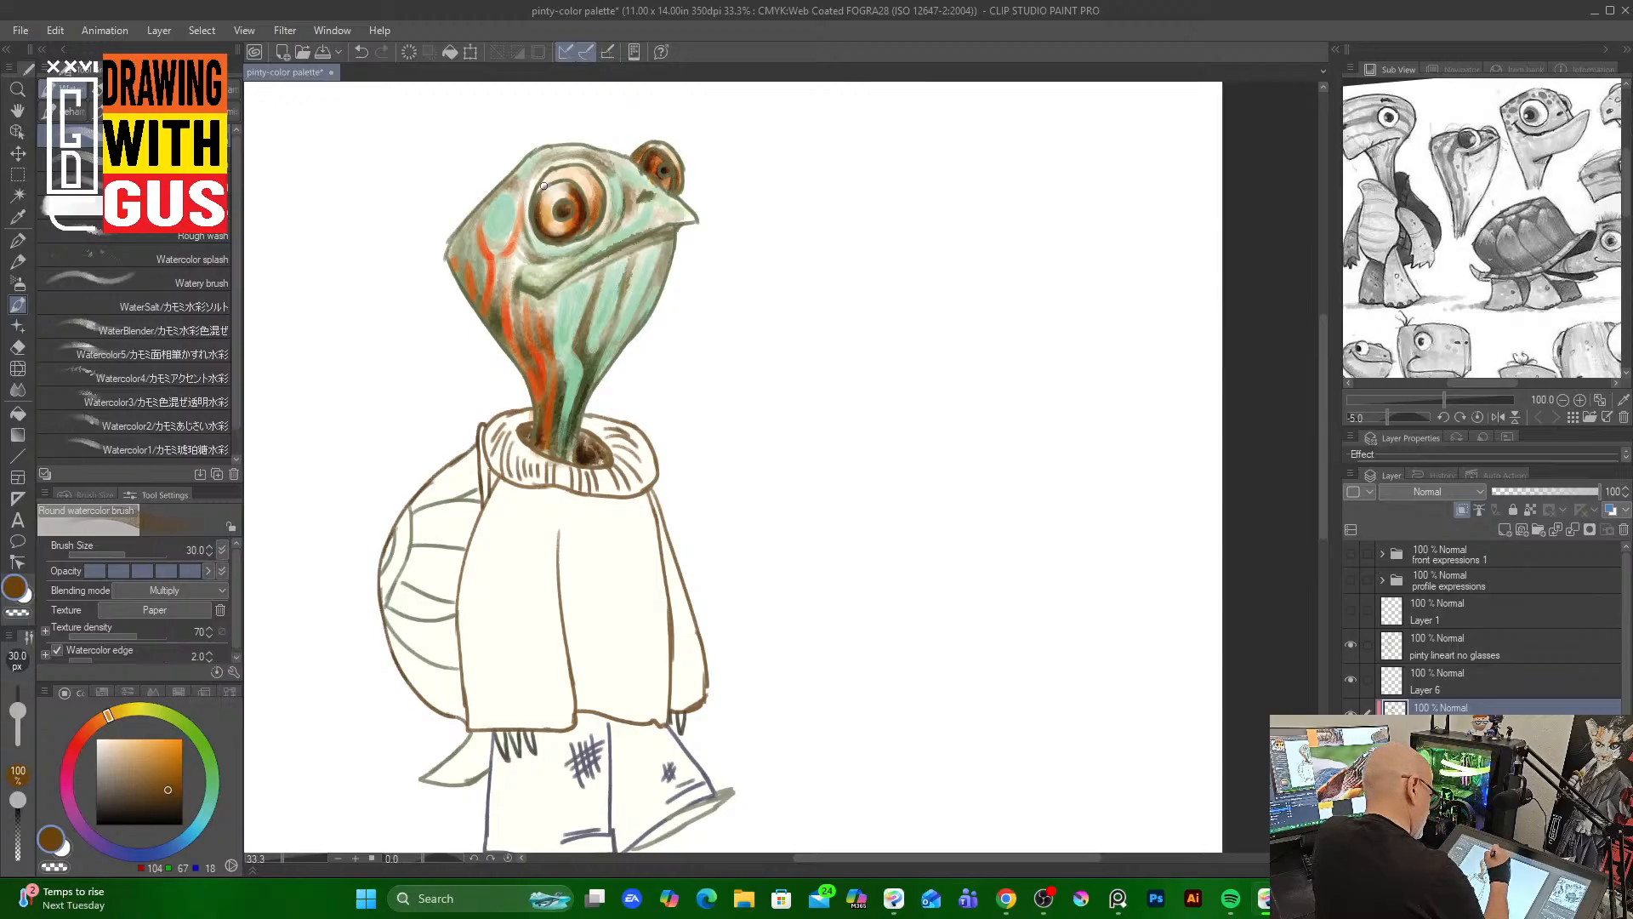
mouse_move(558, 171)
mouse_down()
mouse_move(584, 166)
mouse_move(605, 217)
mouse_move(587, 243)
mouse_move(601, 231)
mouse_up()
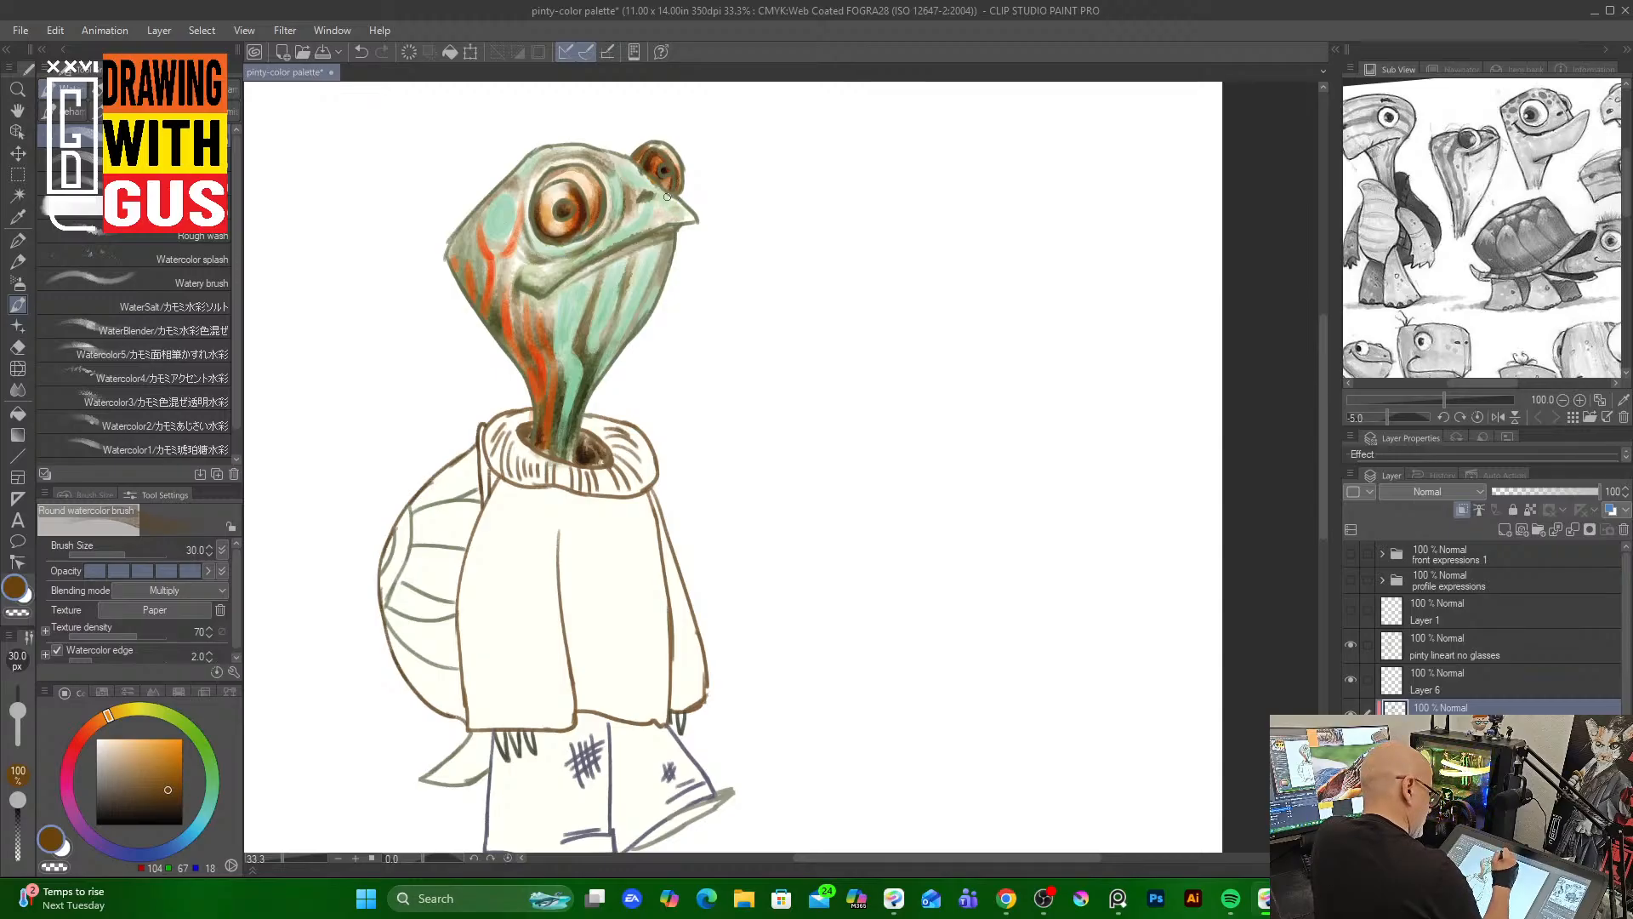
drag(635, 163, 684, 205)
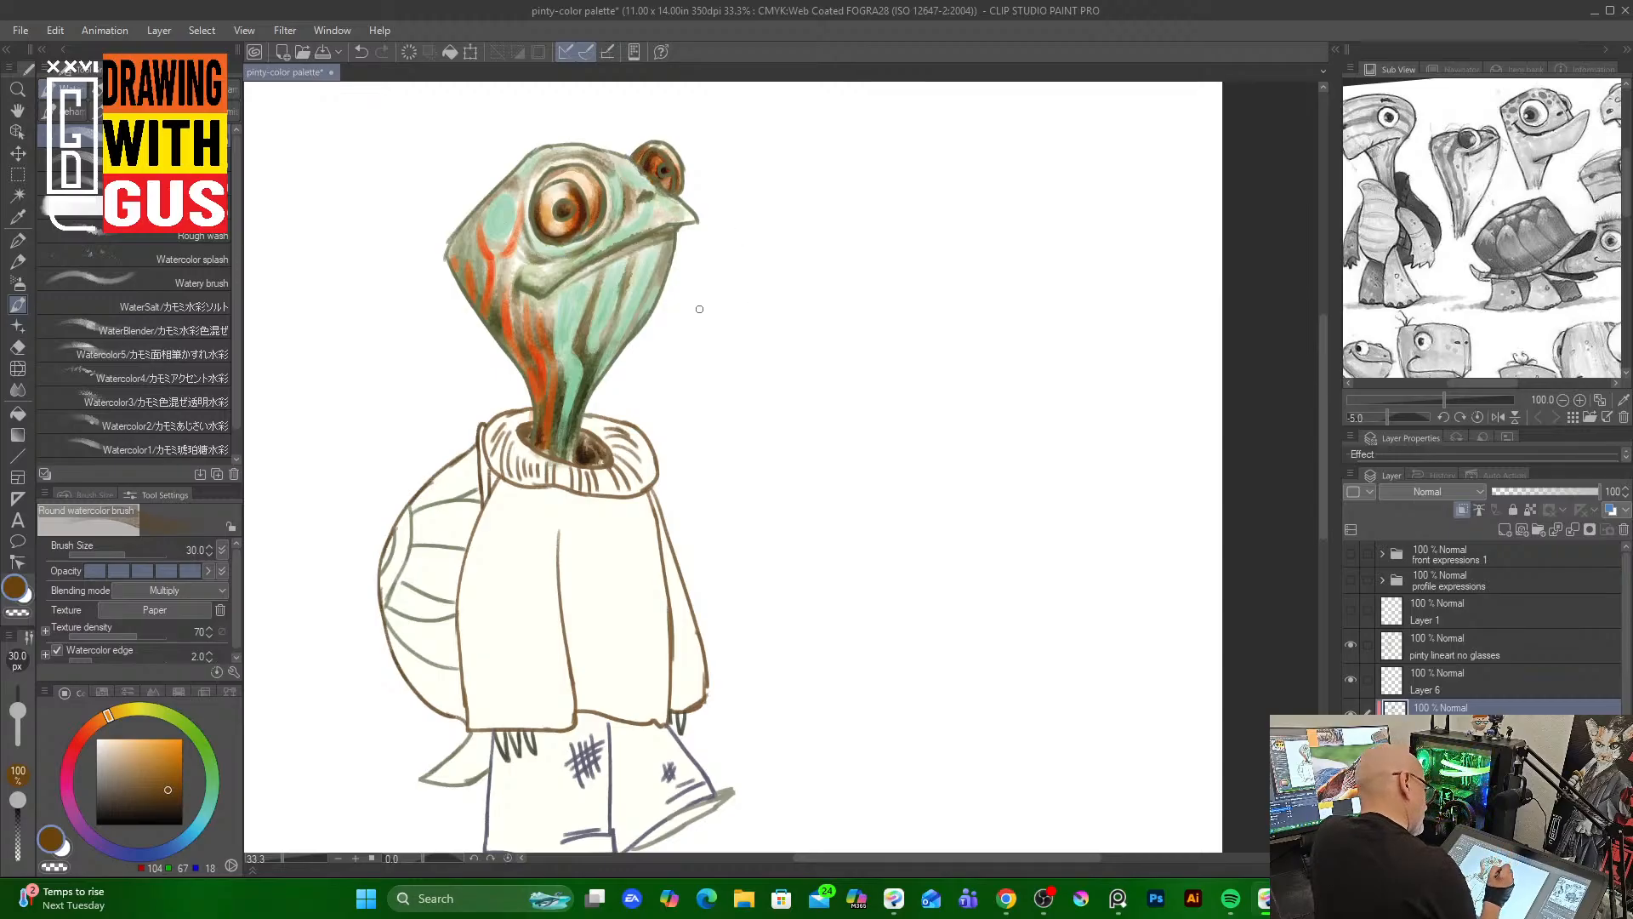
drag(550, 291, 672, 228)
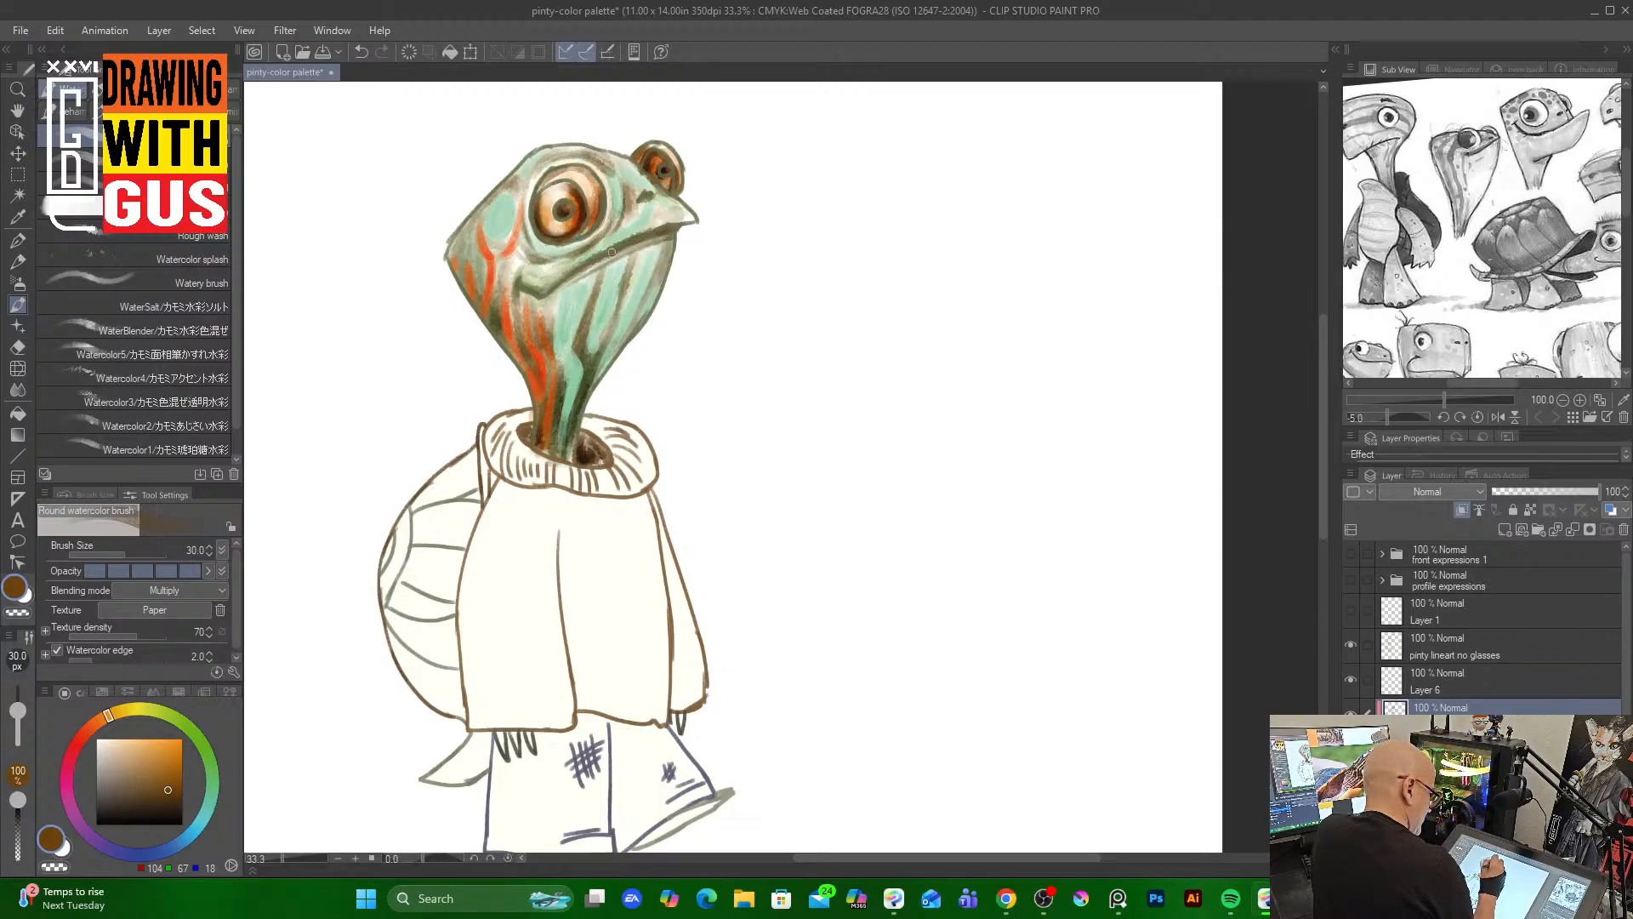
drag(524, 284, 559, 295)
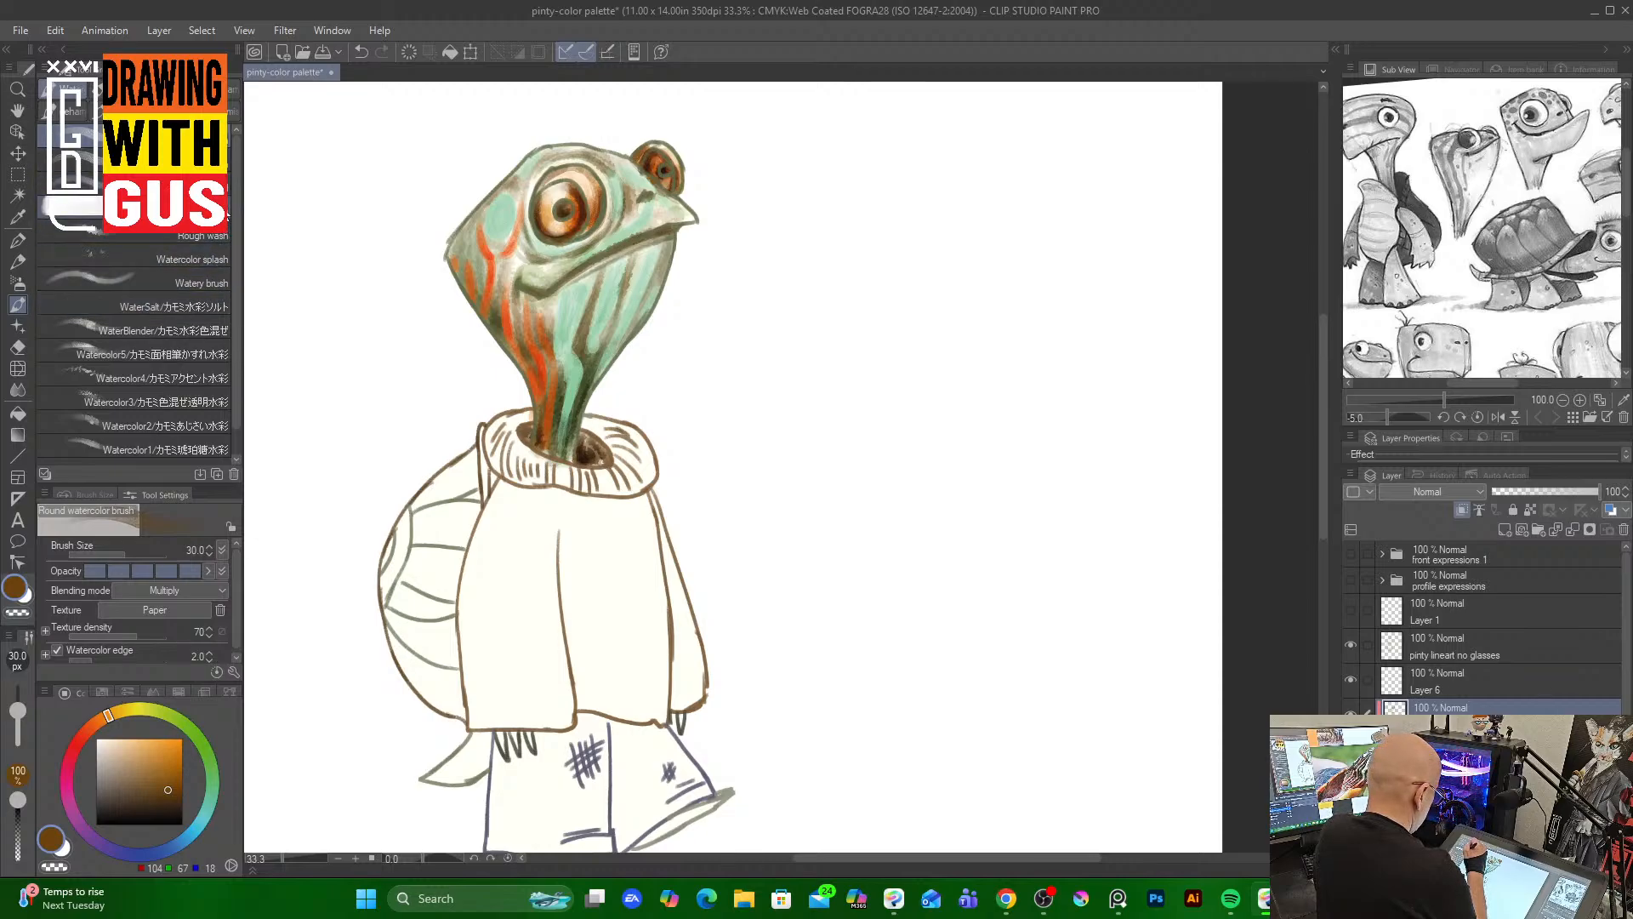
click(220, 281)
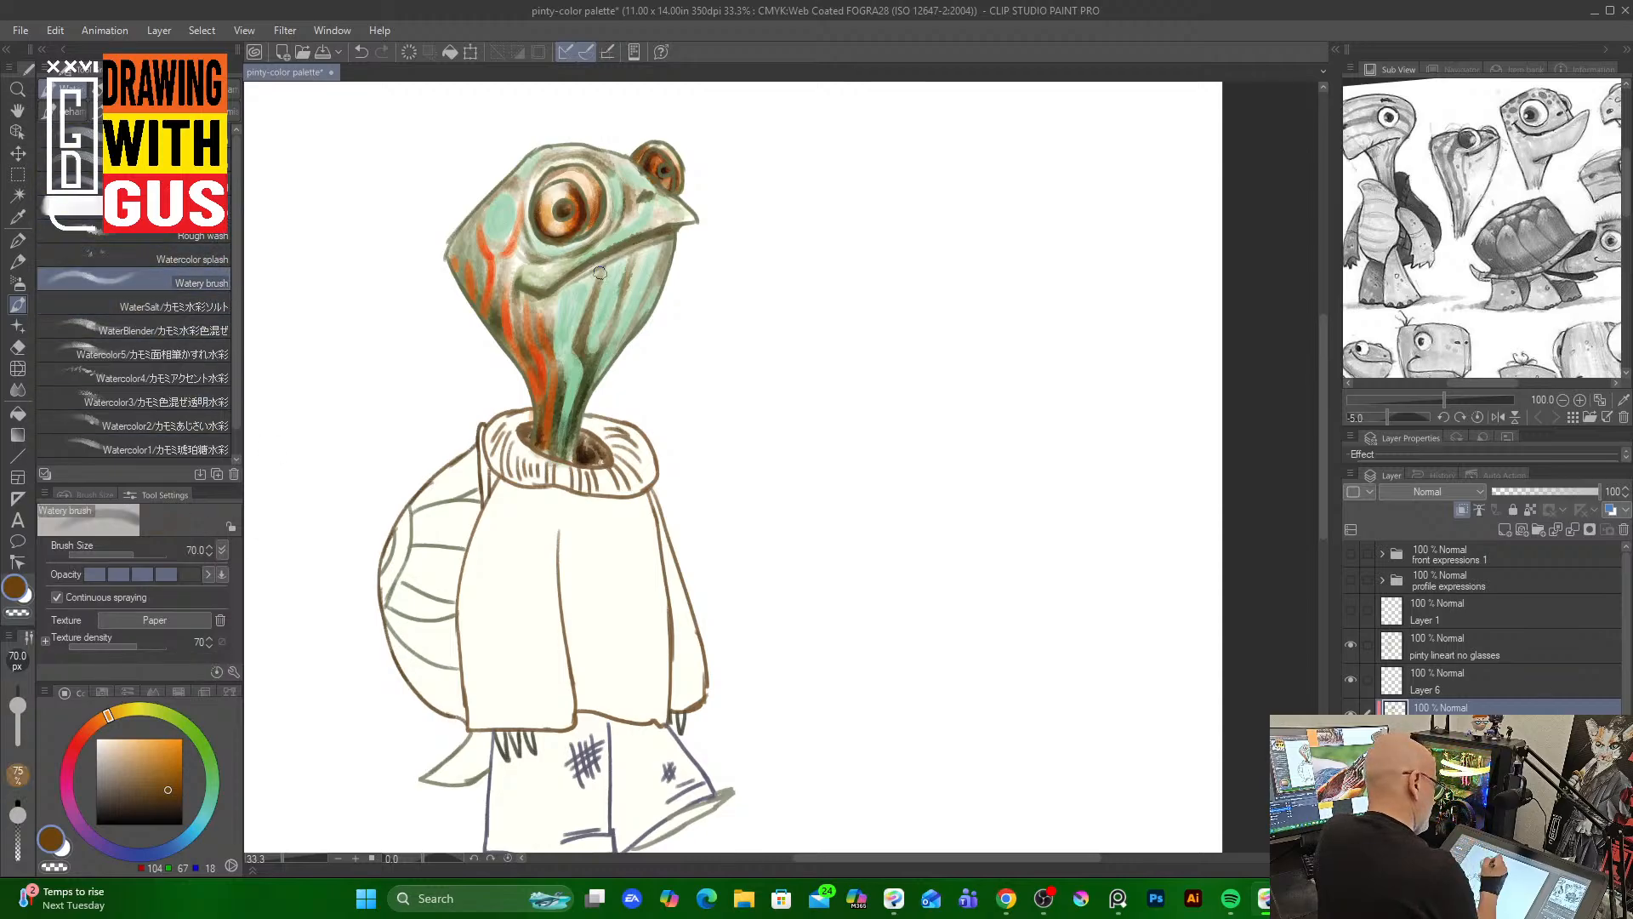
key(bracketleft)
key(bracketleft)
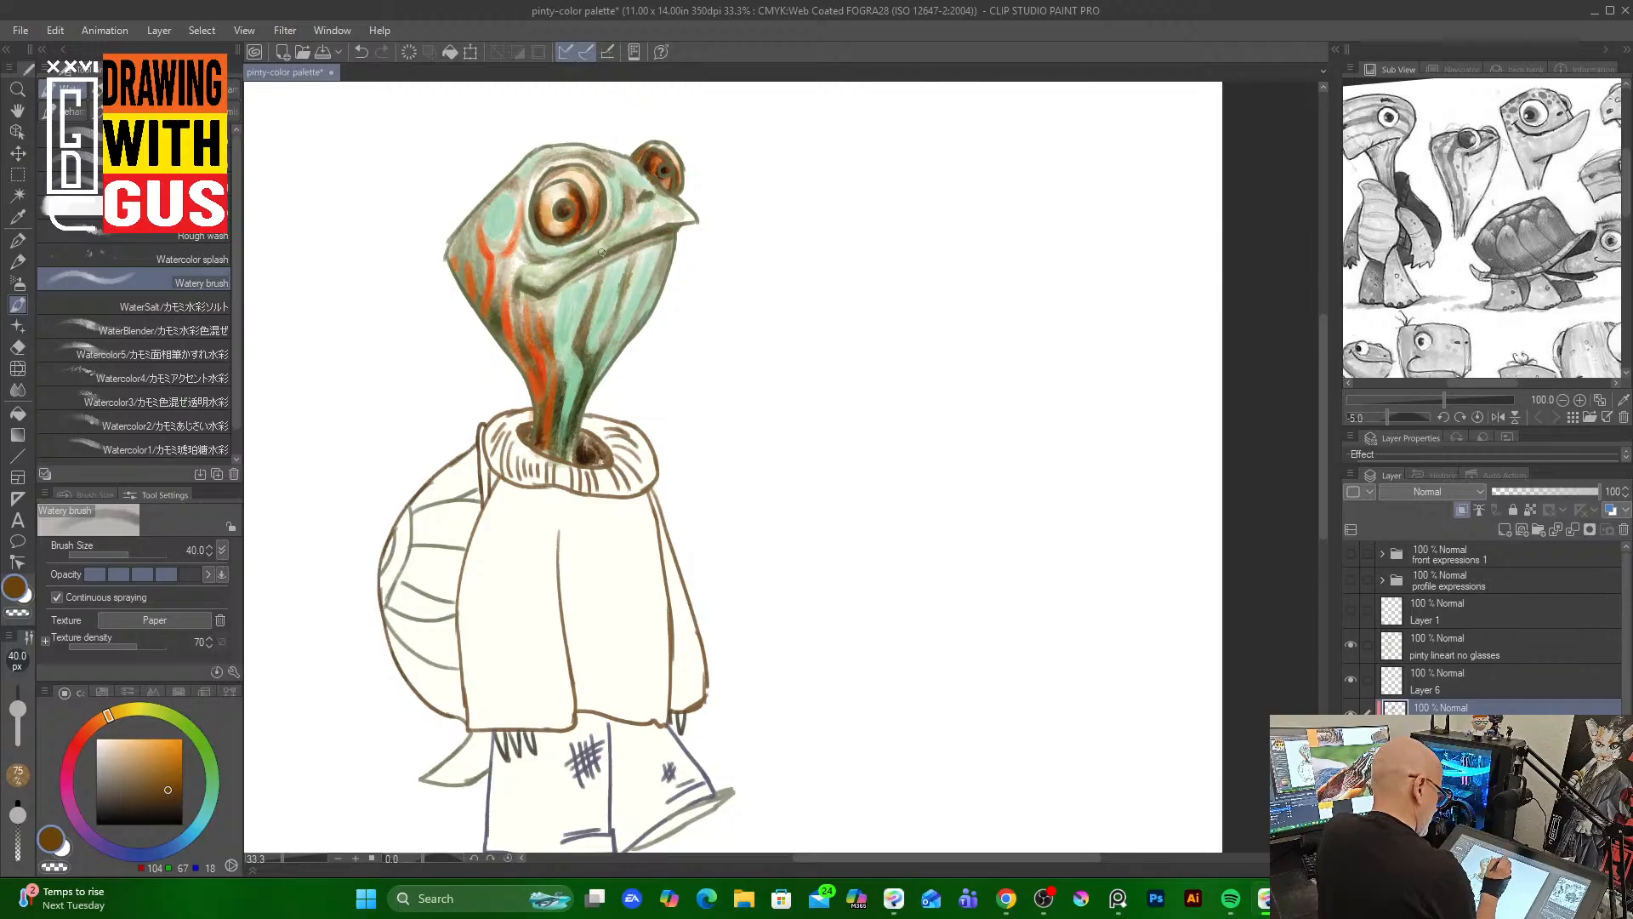
Pick a dark brown, switch to the Round watercolor brush at size 12, and draw the mouth line across the face
click(174, 798)
click(133, 136)
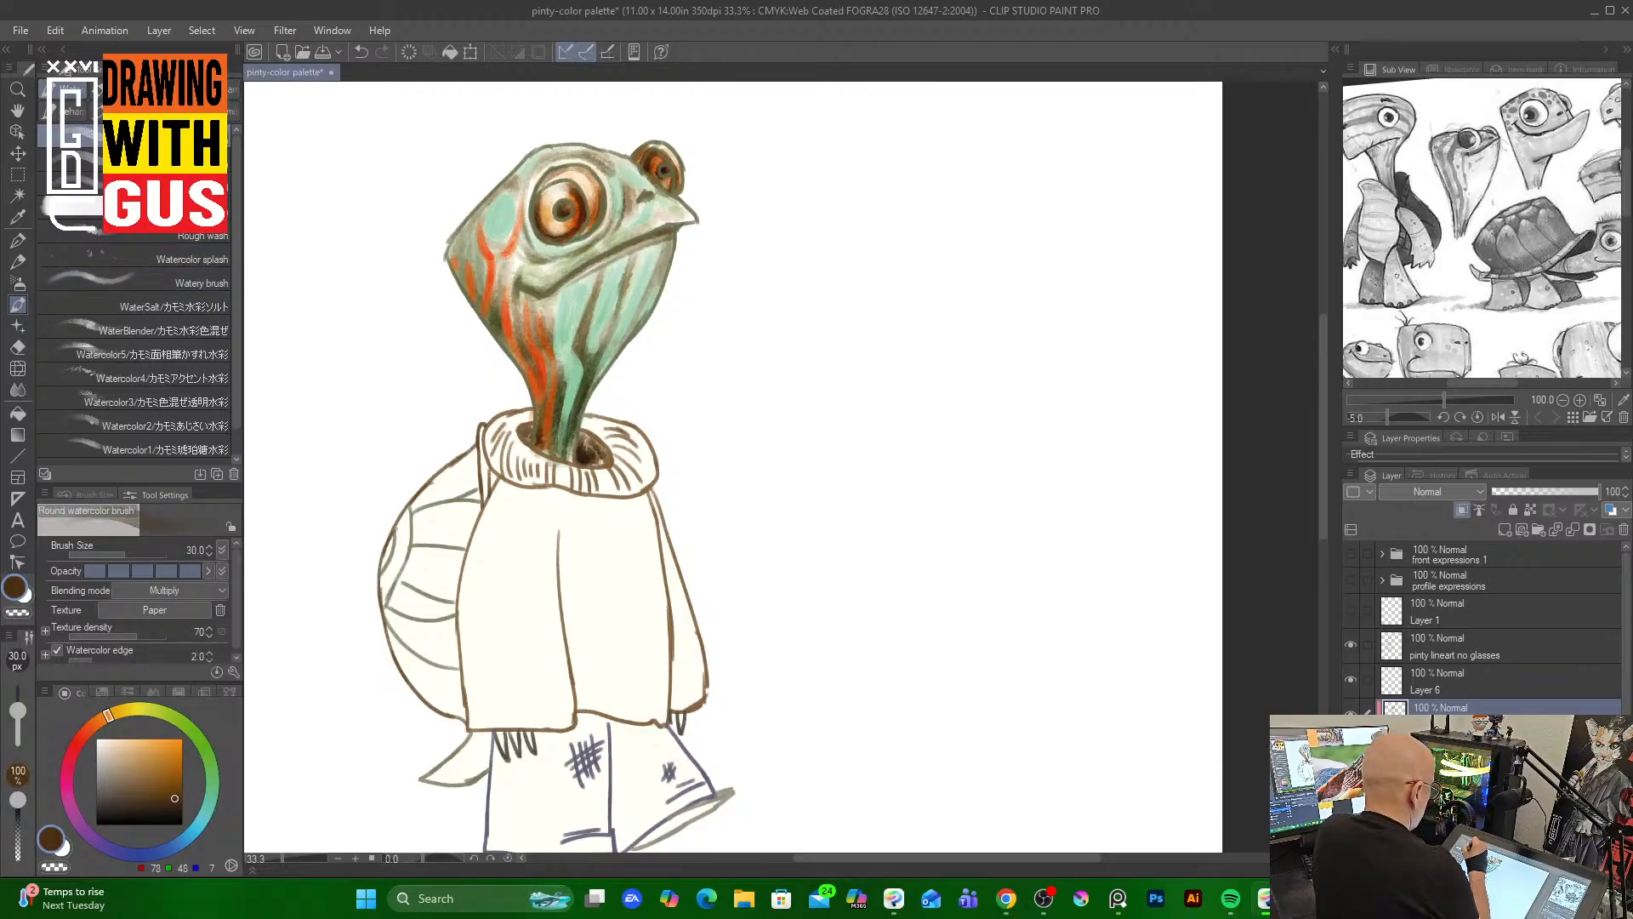
key(bracketleft)
key(bracketleft)
key(bracketleft)
key(bracketleft)
key(bracketleft)
key(bracketleft)
key(bracketleft)
key(bracketleft)
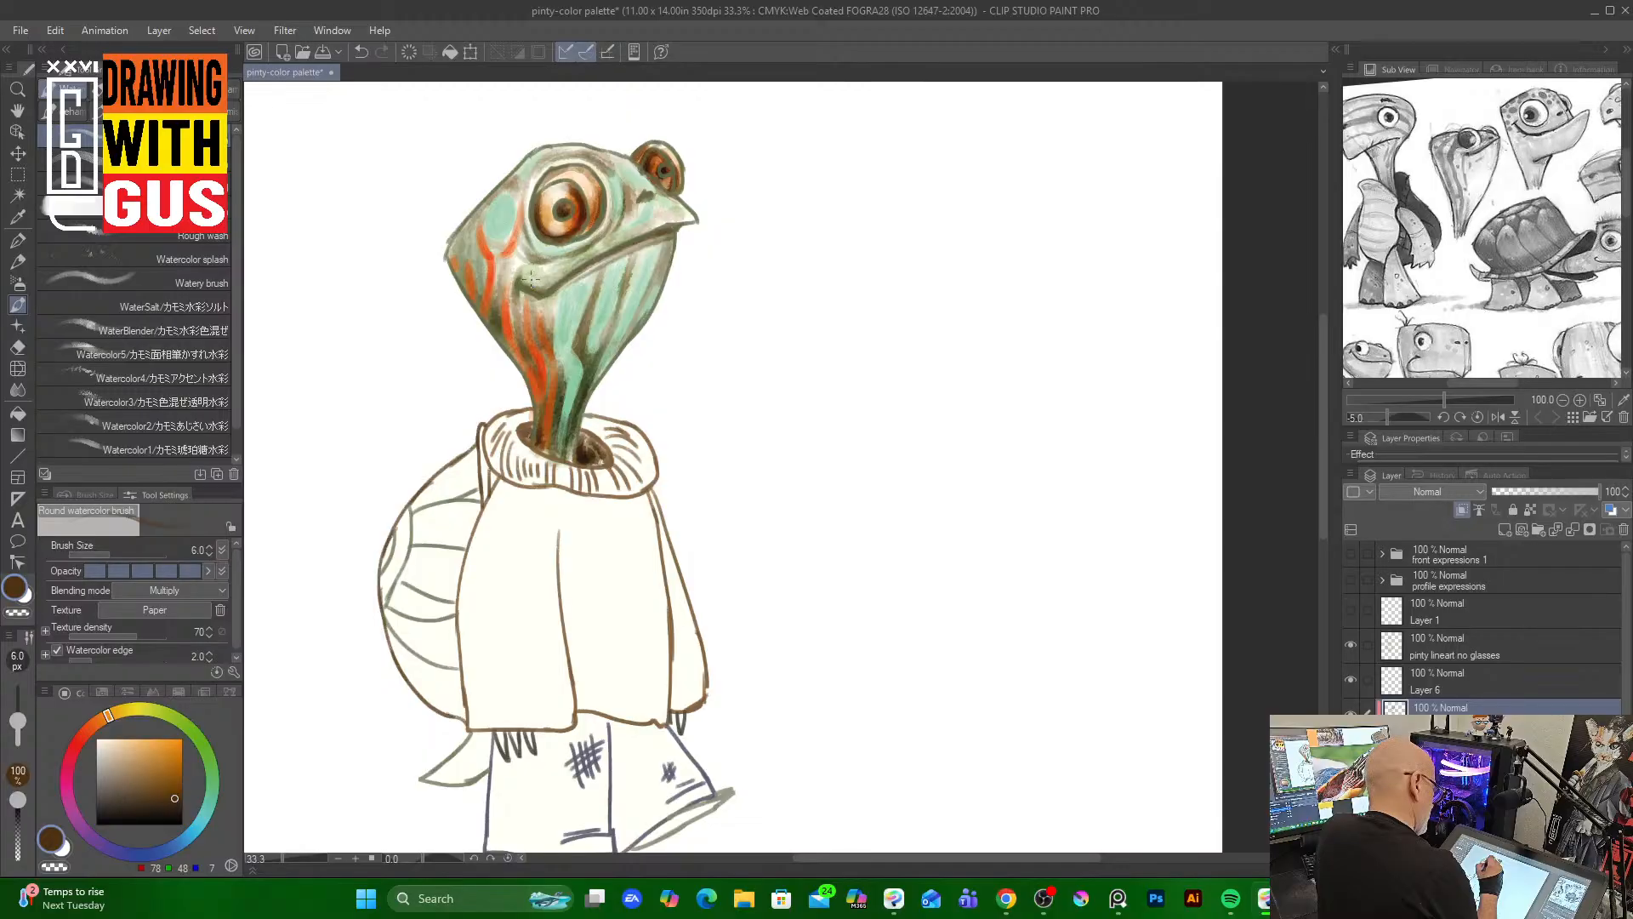
key(bracketright)
key(bracketright)
key(bracketright)
key(bracketright)
key(bracketright)
key(bracketright)
key(bracketright)
key(bracketright)
key(bracketright)
key(bracketright)
key(bracketright)
key(bracketright)
key(bracketright)
key(bracketright)
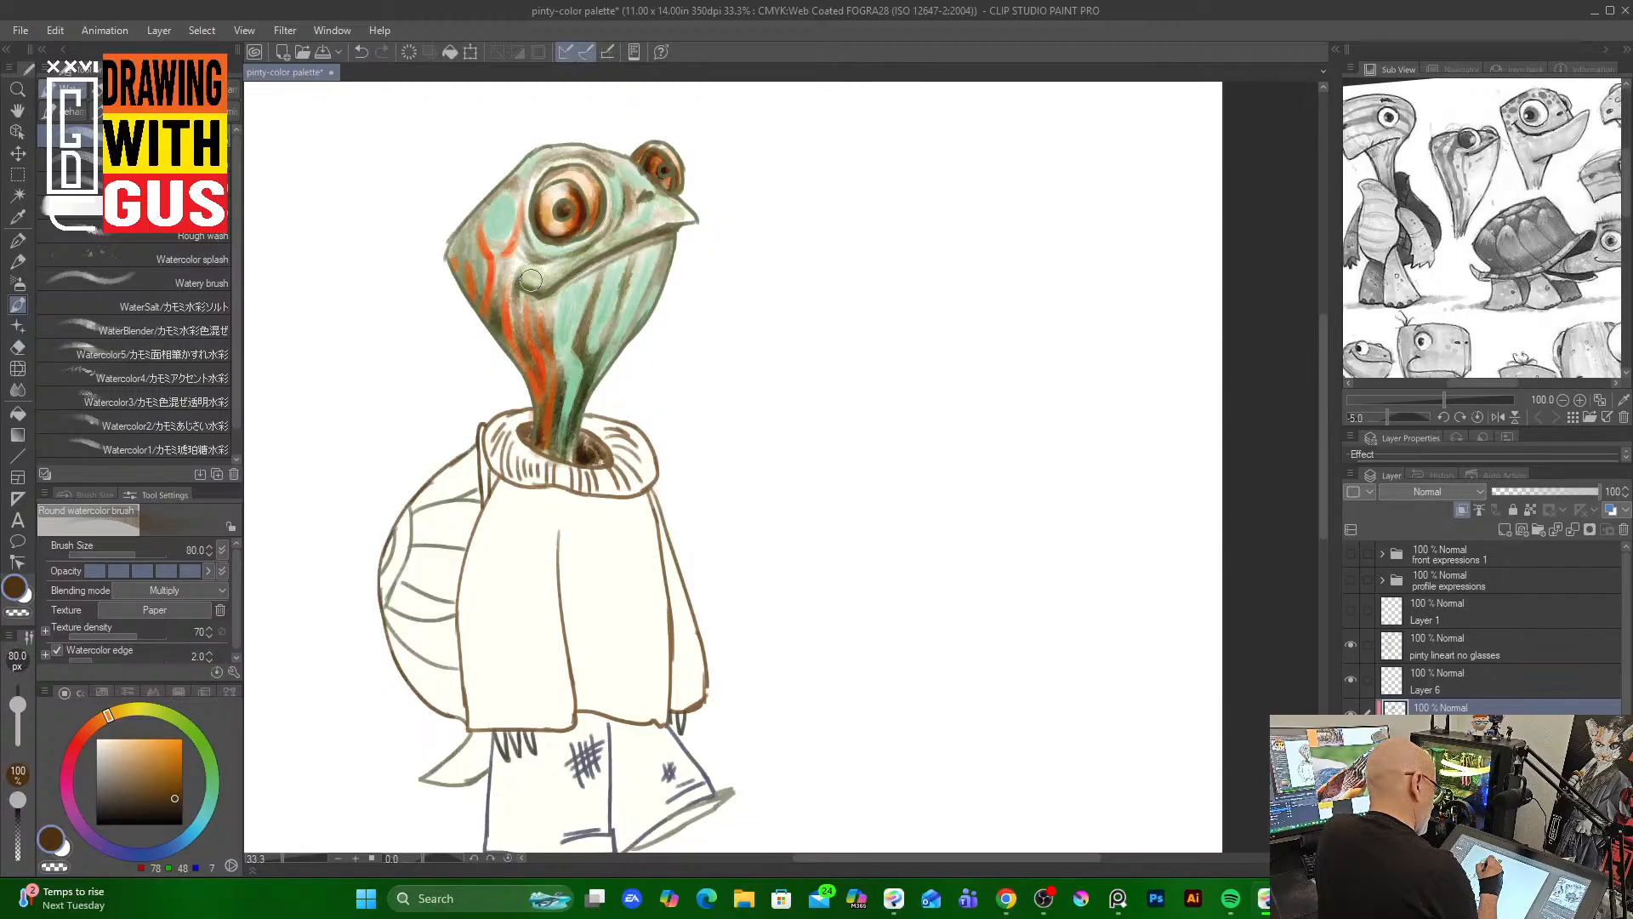
key(bracketleft)
key(bracketleft)
key(bracketleft)
key(bracketleft)
key(bracketleft)
key(bracketleft)
key(bracketleft)
key(bracketleft)
key(bracketleft)
key(bracketleft)
key(bracketleft)
key(bracketleft)
key(bracketleft)
key(bracketleft)
key(bracketleft)
key(bracketleft)
key(bracketleft)
key(bracketleft)
key(bracketleft)
key(bracketleft)
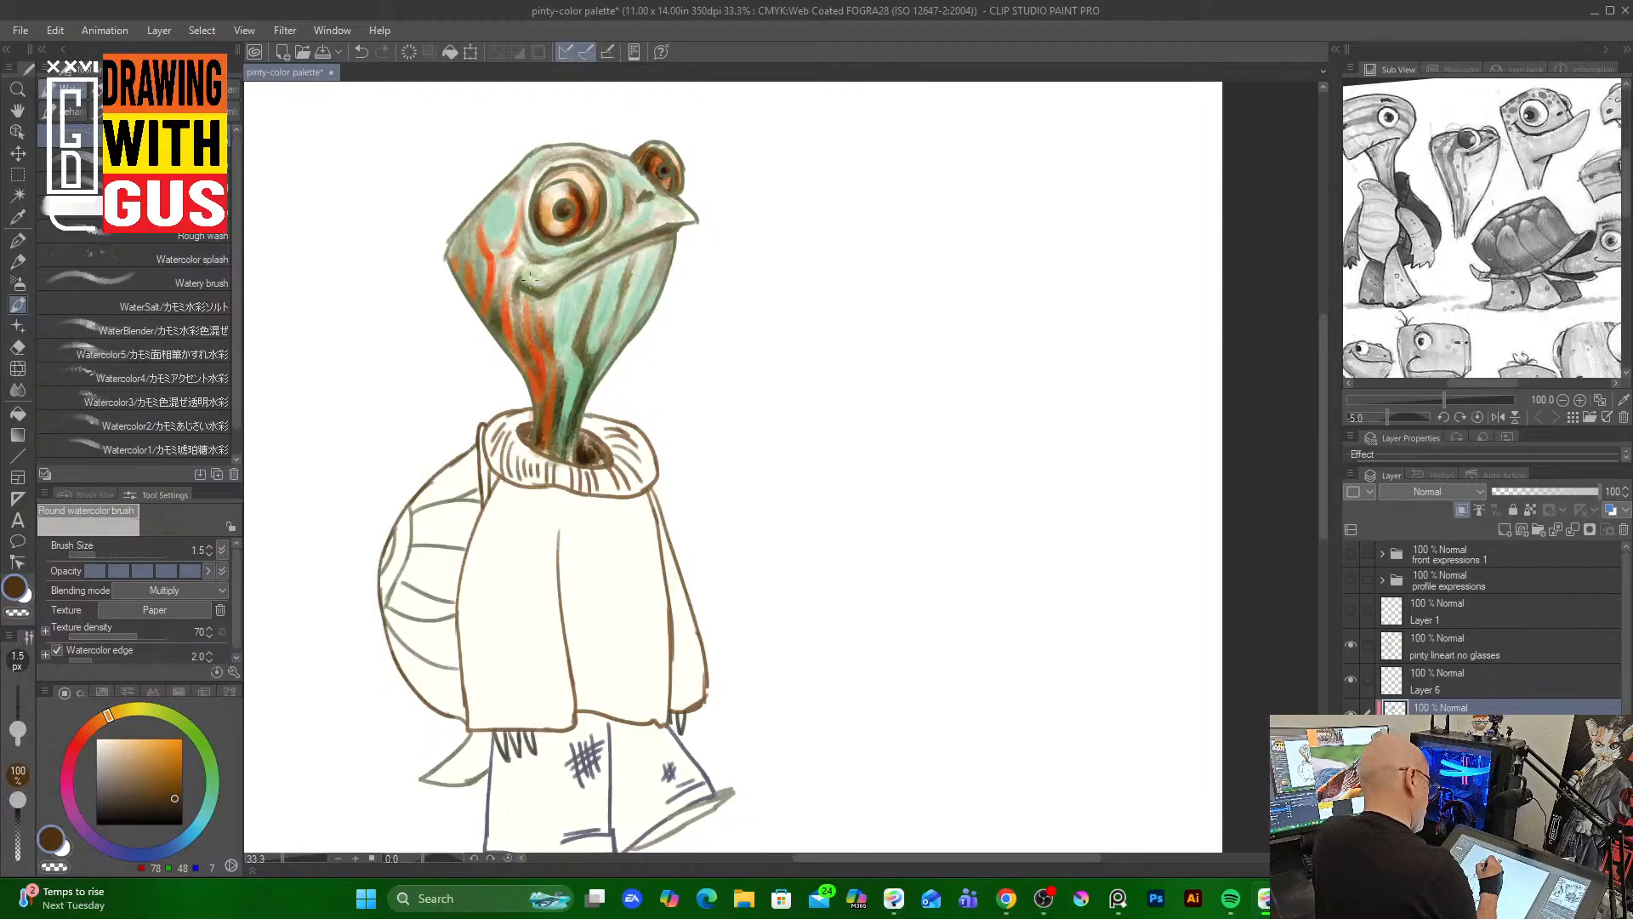
key(bracketleft)
key(bracketright)
key(bracketright)
key(bracketright)
key(bracketright)
key(bracketright)
key(bracketright)
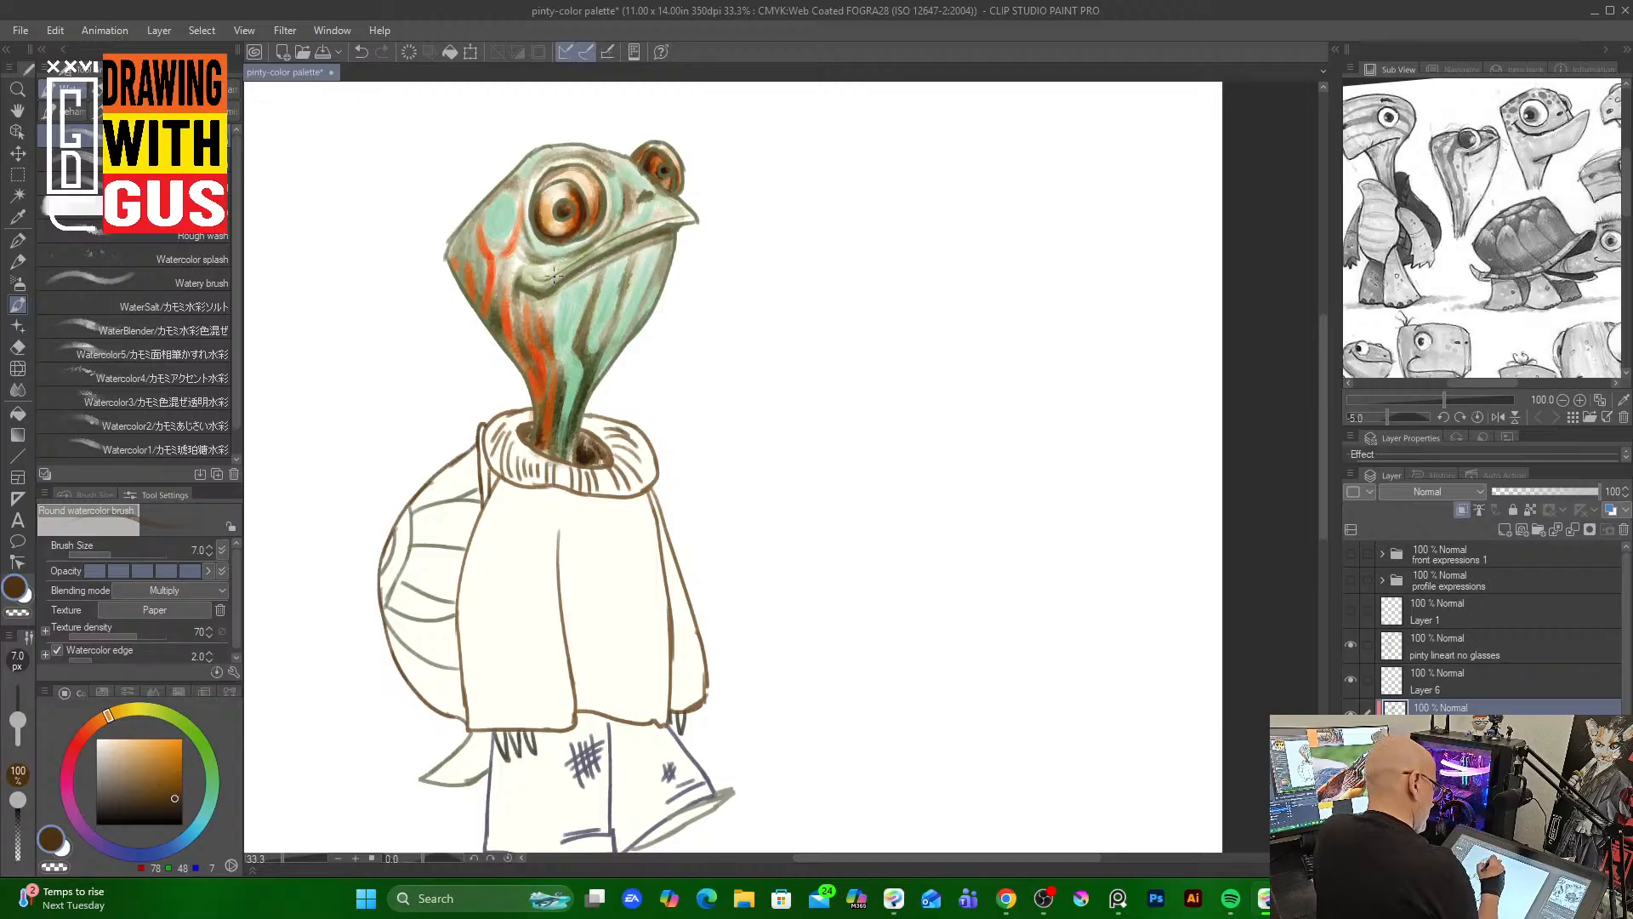
key(])
key(])
key(])
key(])
key(])
key(])
key(])
key(])
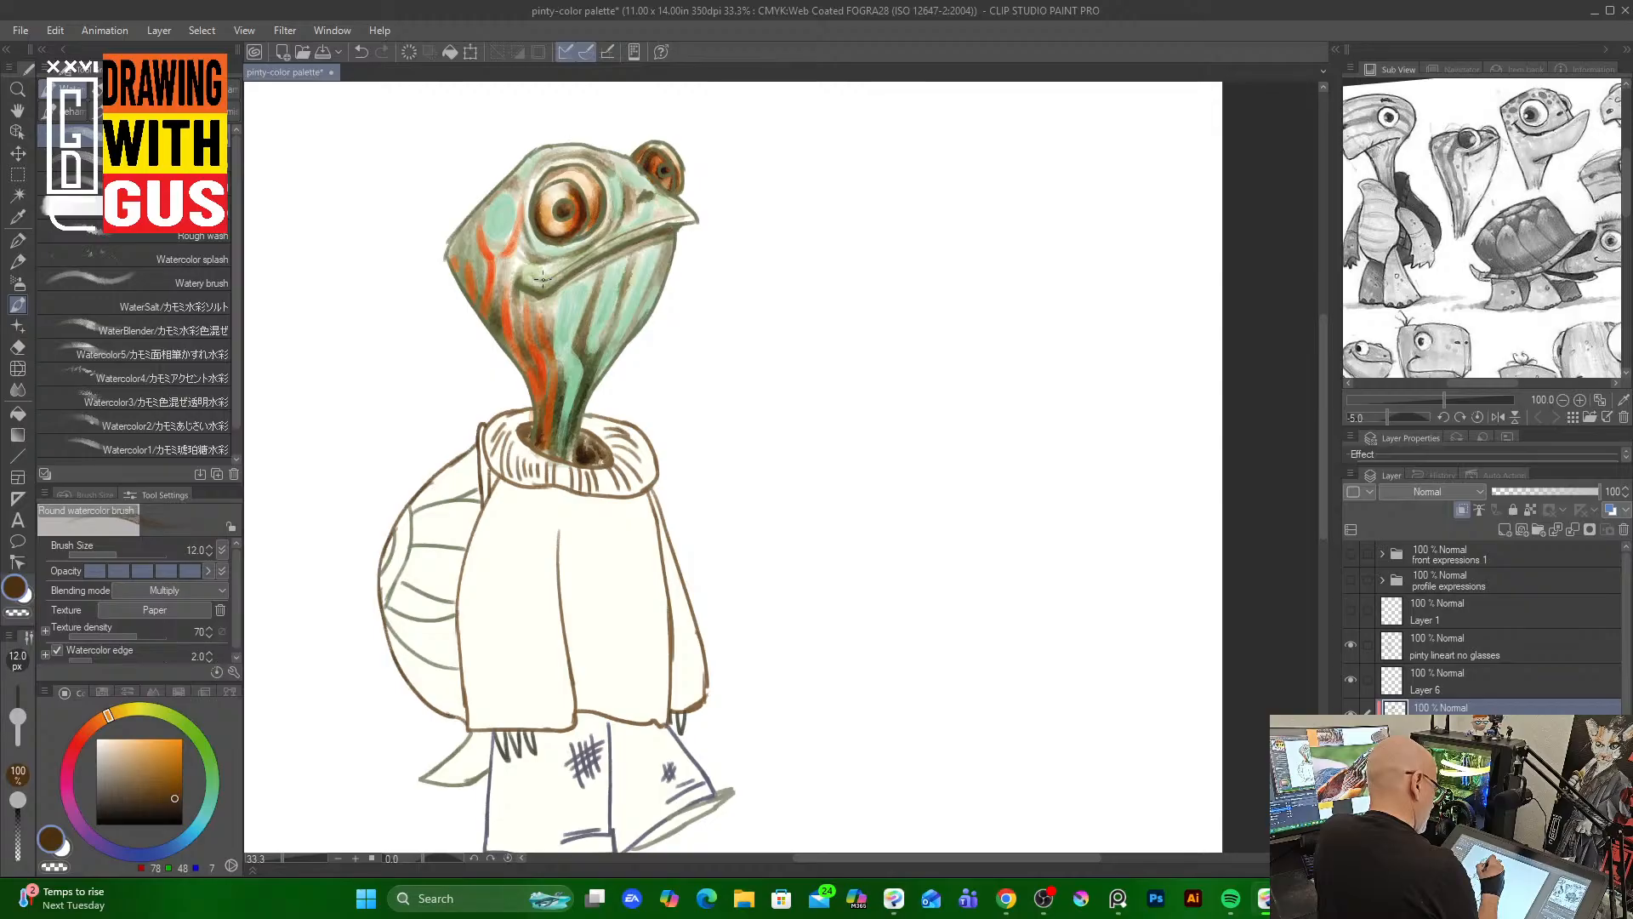
drag(542, 272, 691, 213)
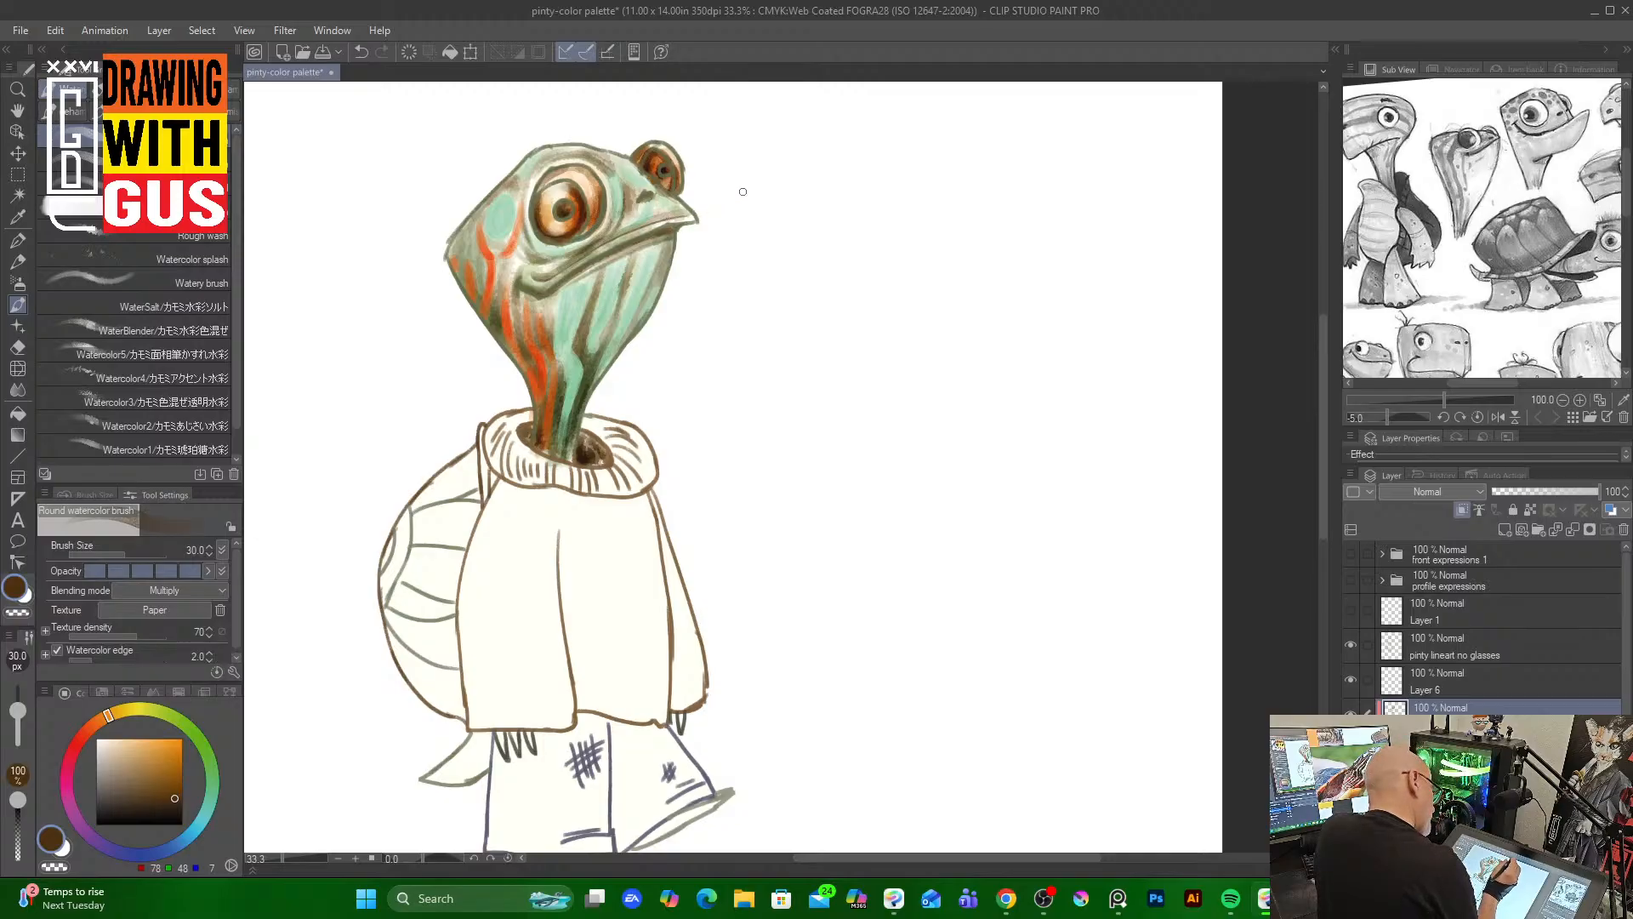
Pick a darker brown, set the brush to size 17, and stroke along the mouth corner and down the neck
click(179, 806)
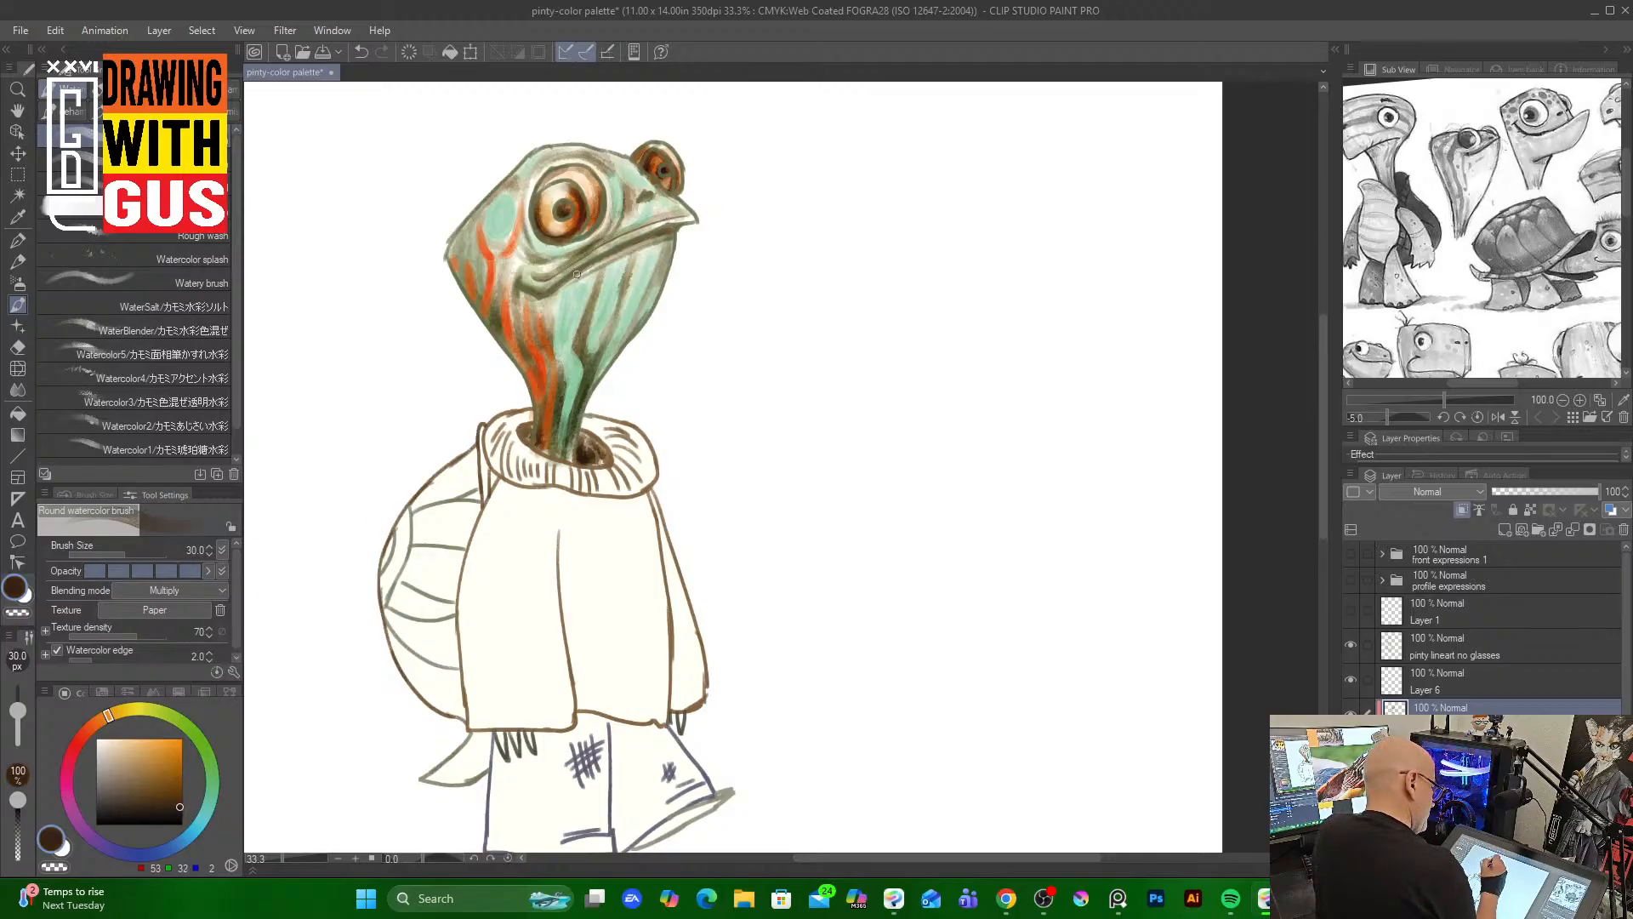
key([)
key([)
key([)
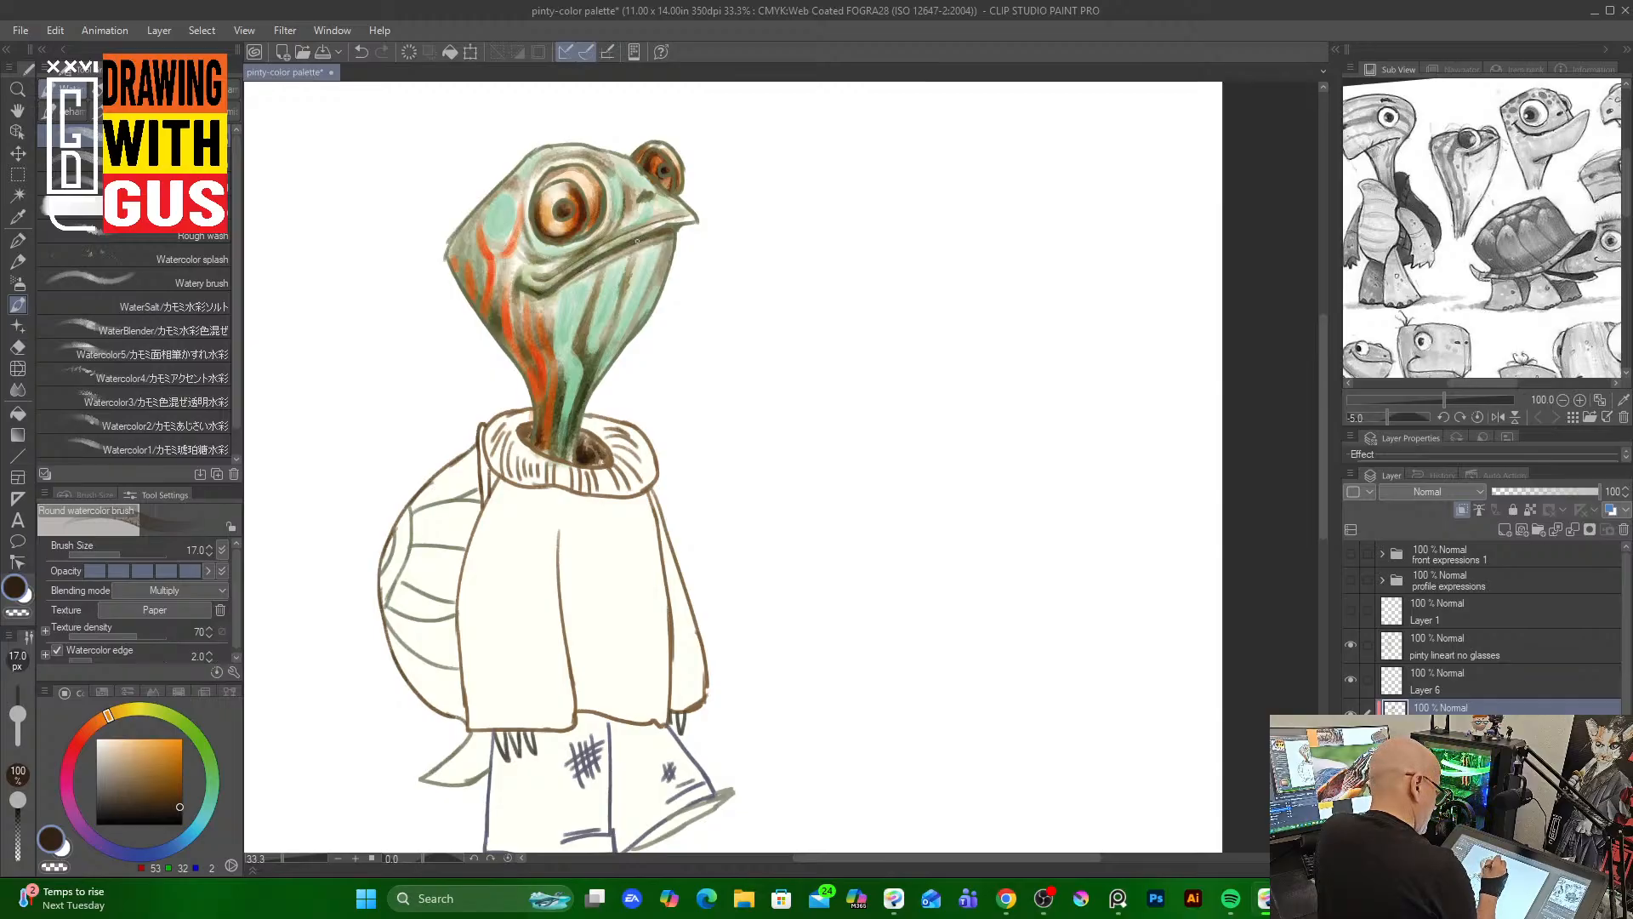
drag(641, 236, 515, 318)
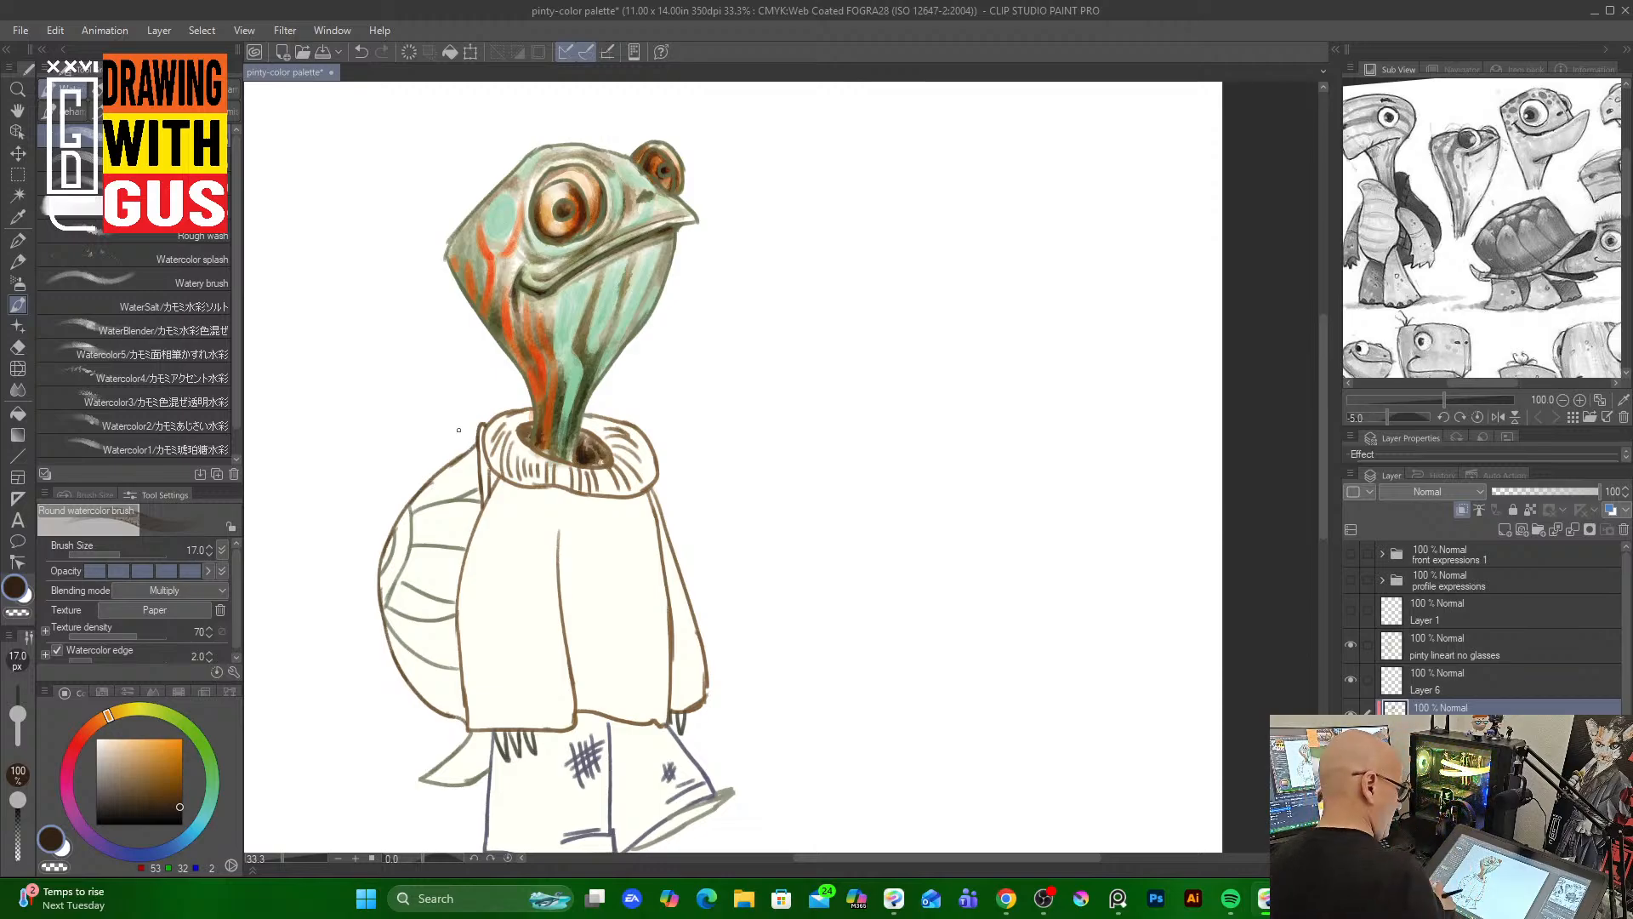
mouse_move(525, 380)
mouse_down()
mouse_move(535, 424)
mouse_move(594, 367)
mouse_move(573, 460)
mouse_up()
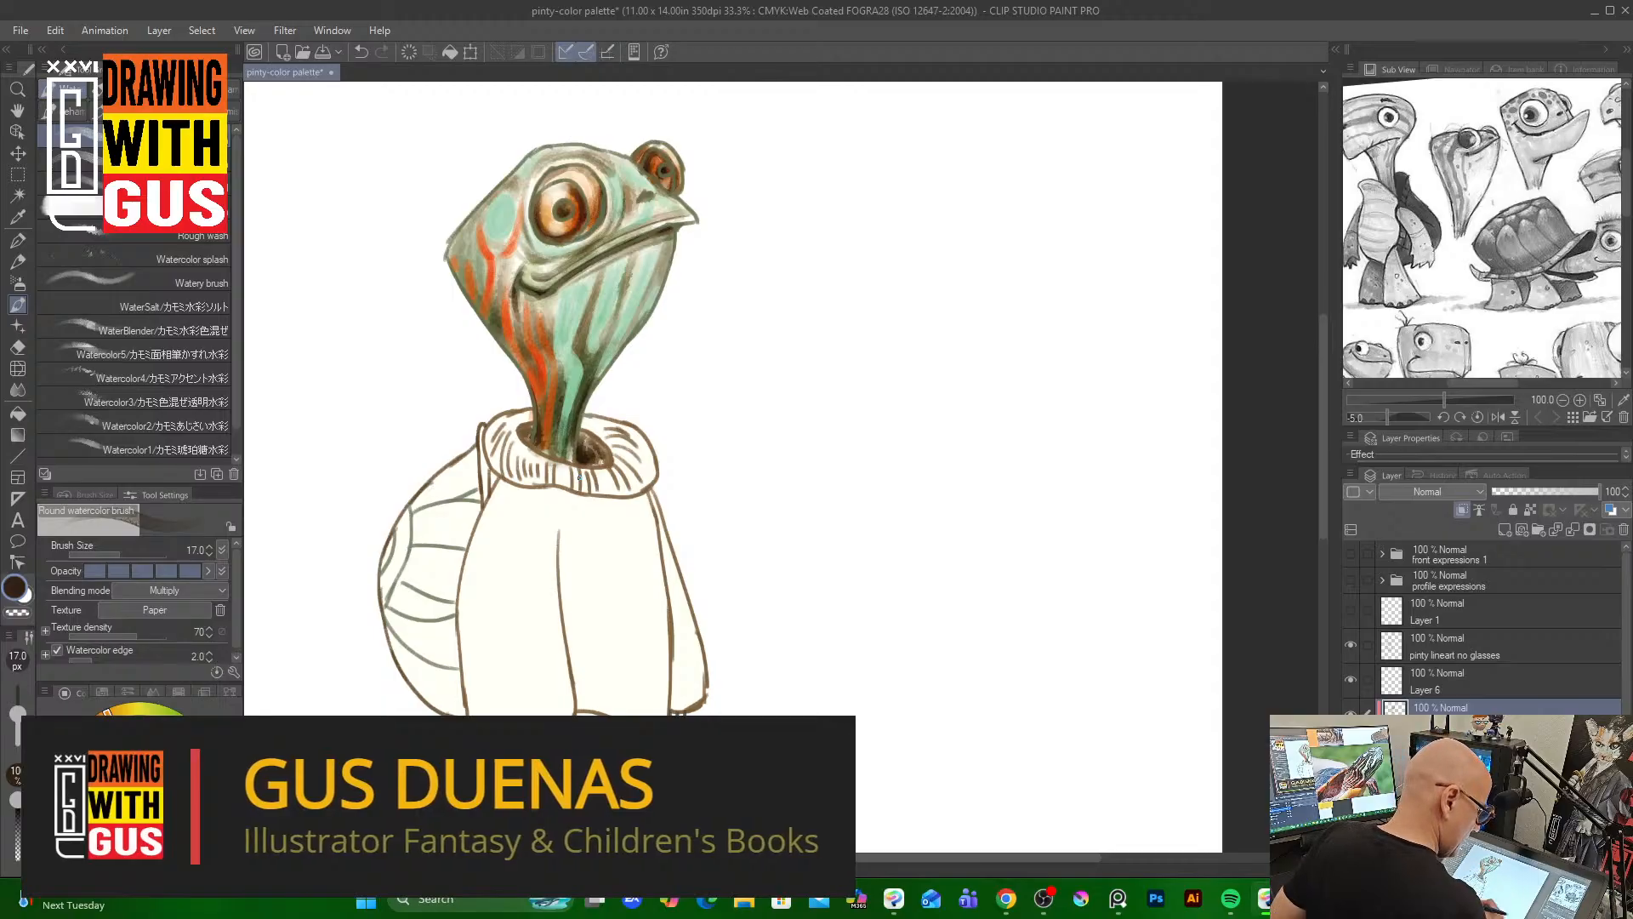
Select the color layer under the line art, pick an orange, and add small orange strokes on the head's left side and cheek
click(1502, 680)
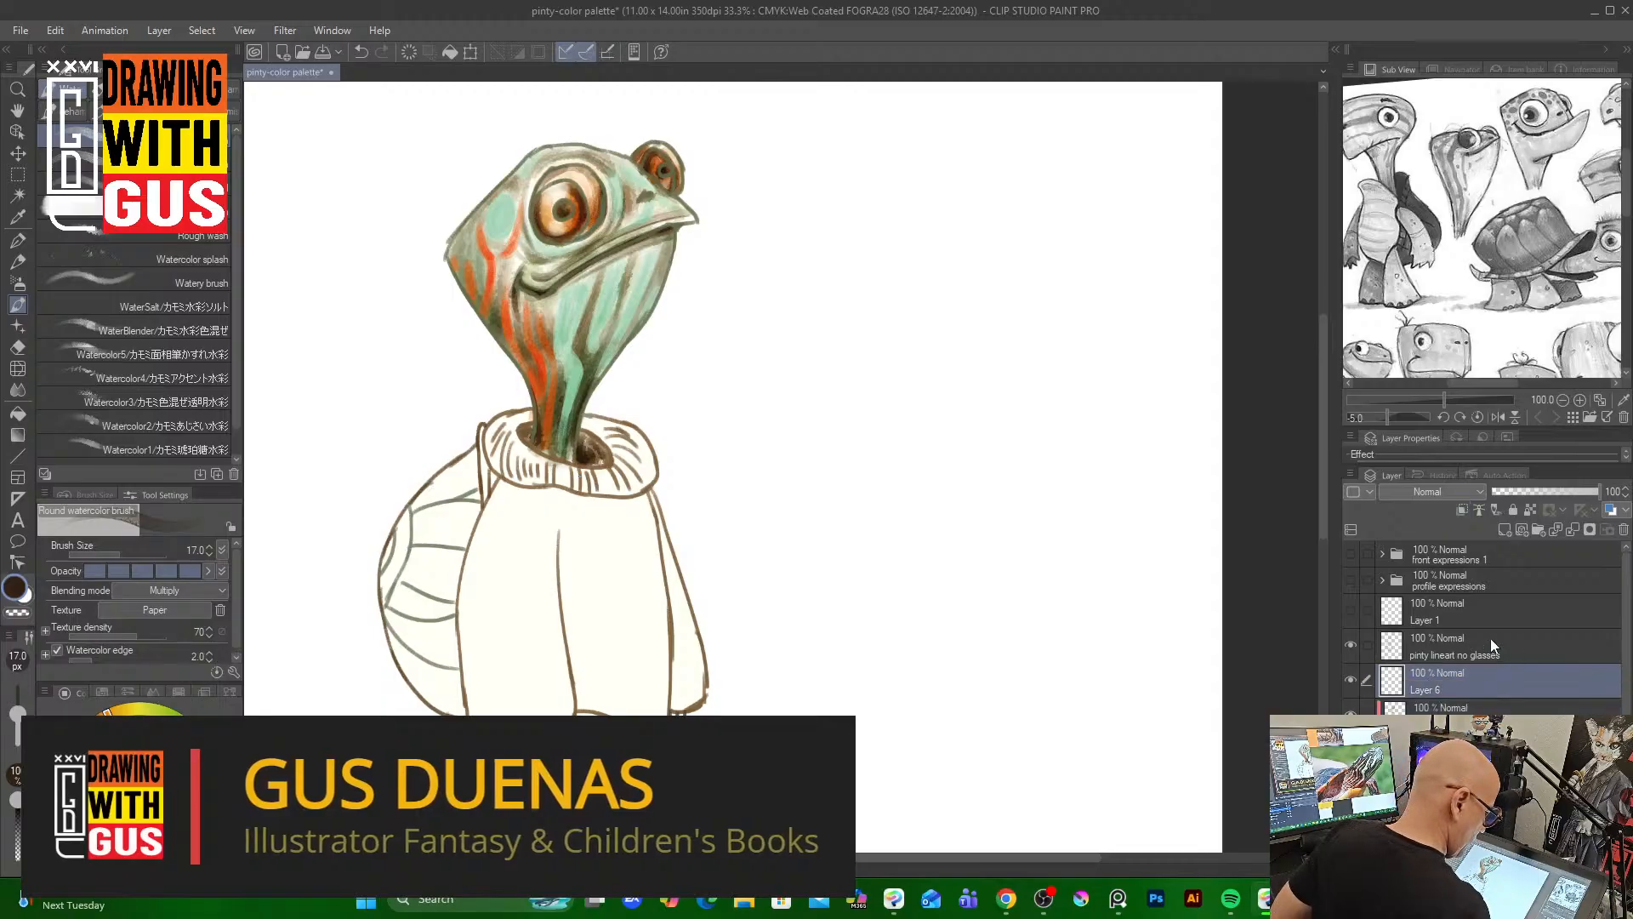
click(1349, 678)
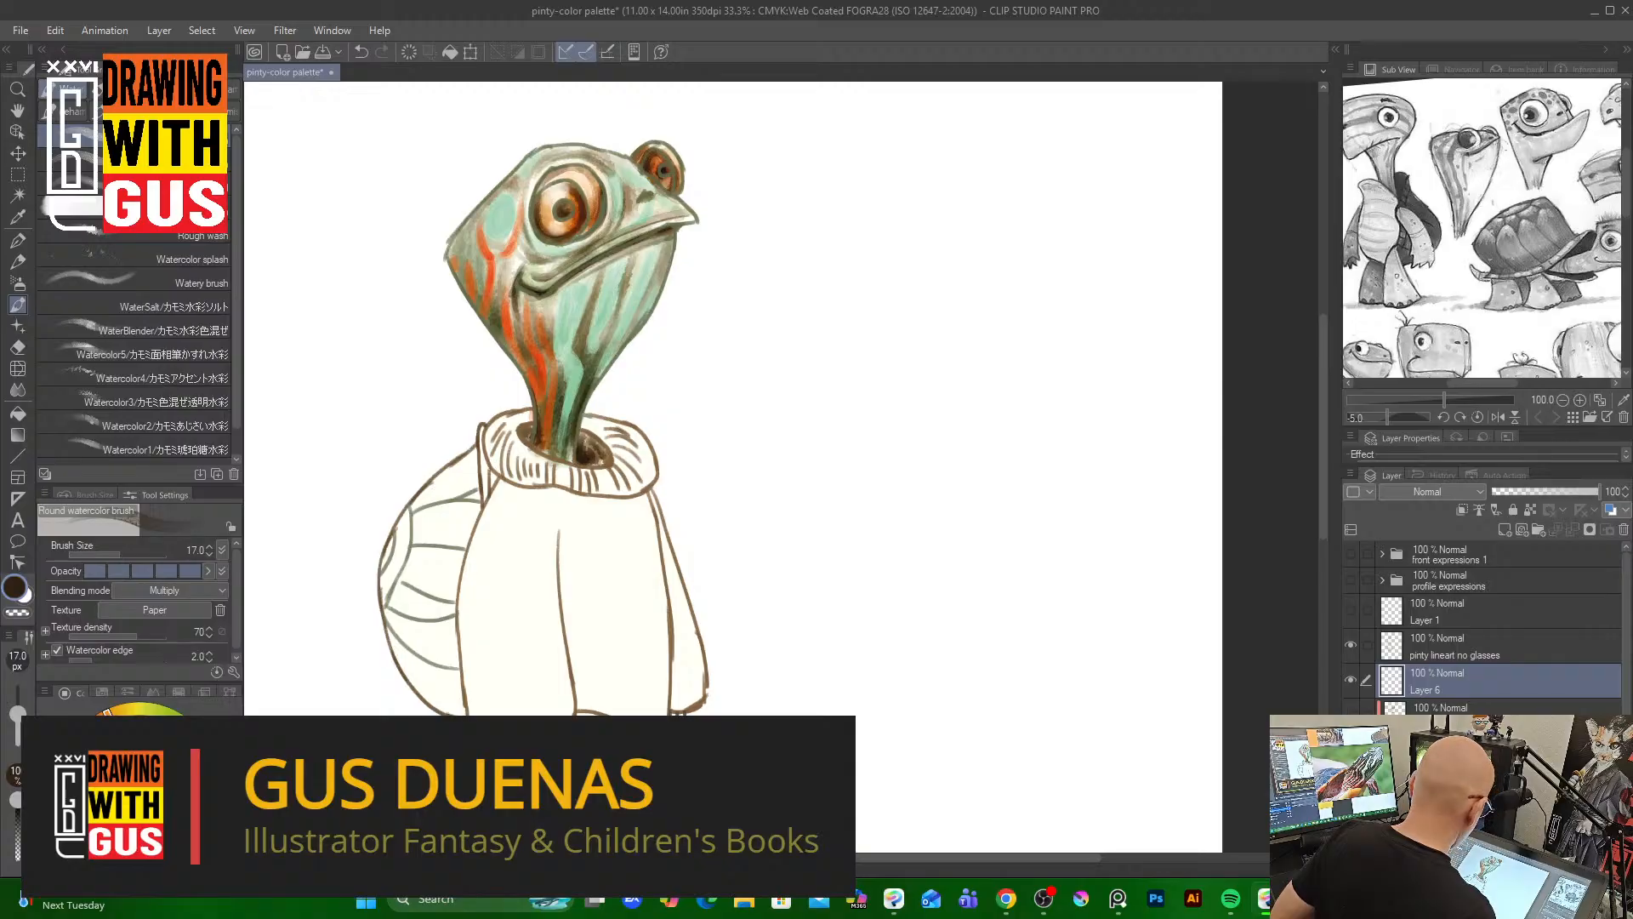
click(1350, 679)
click(1350, 679)
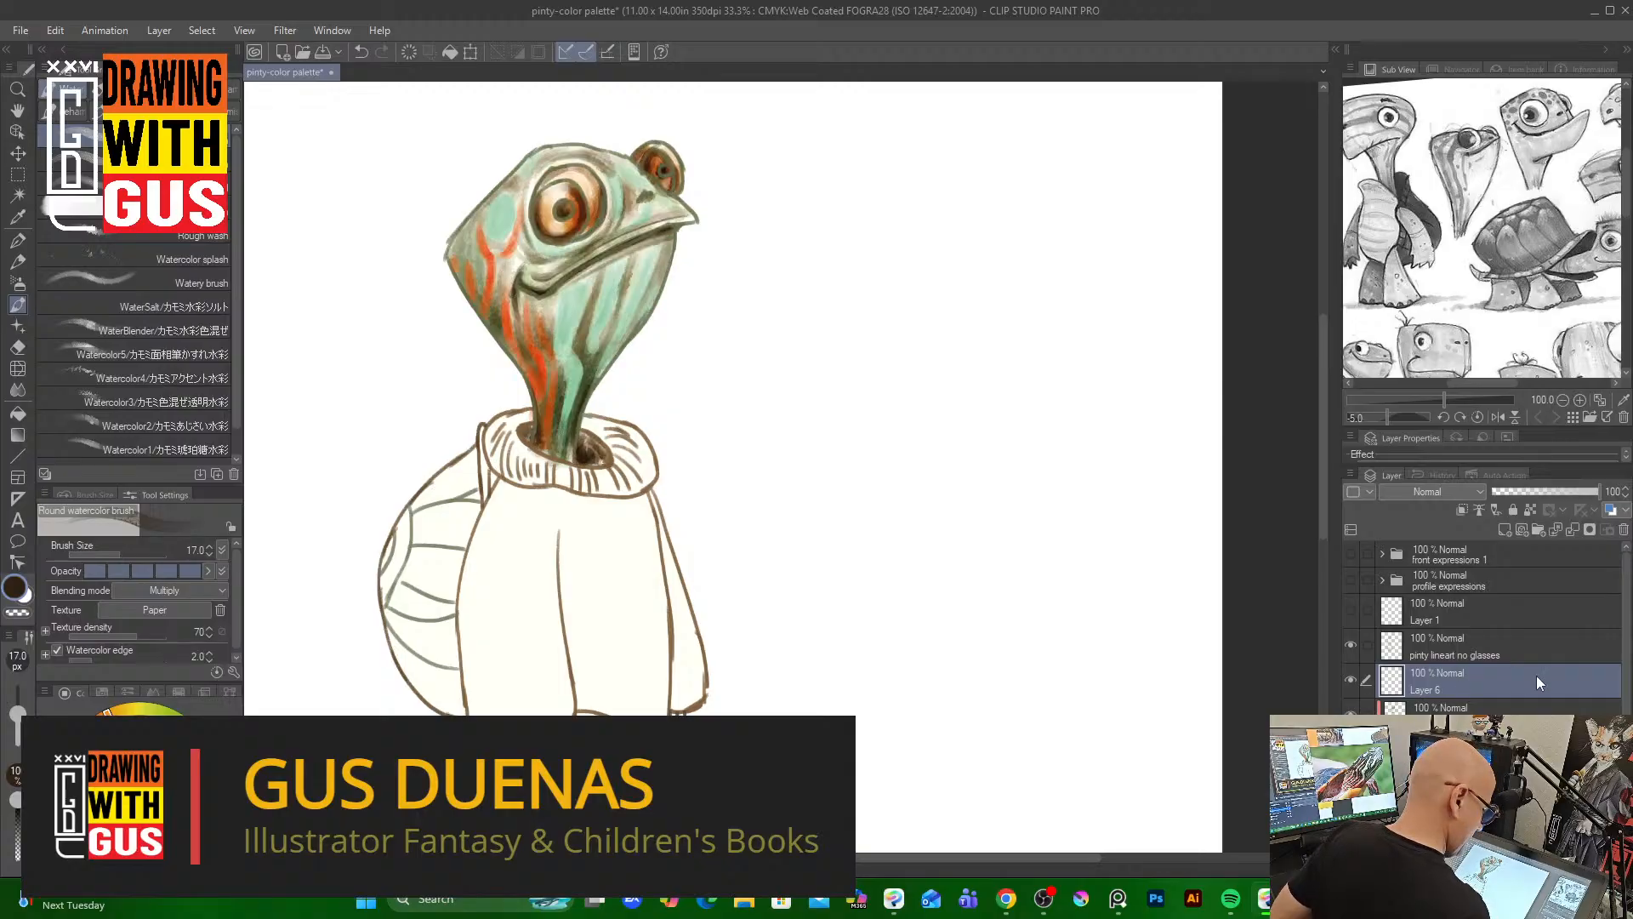
click(173, 742)
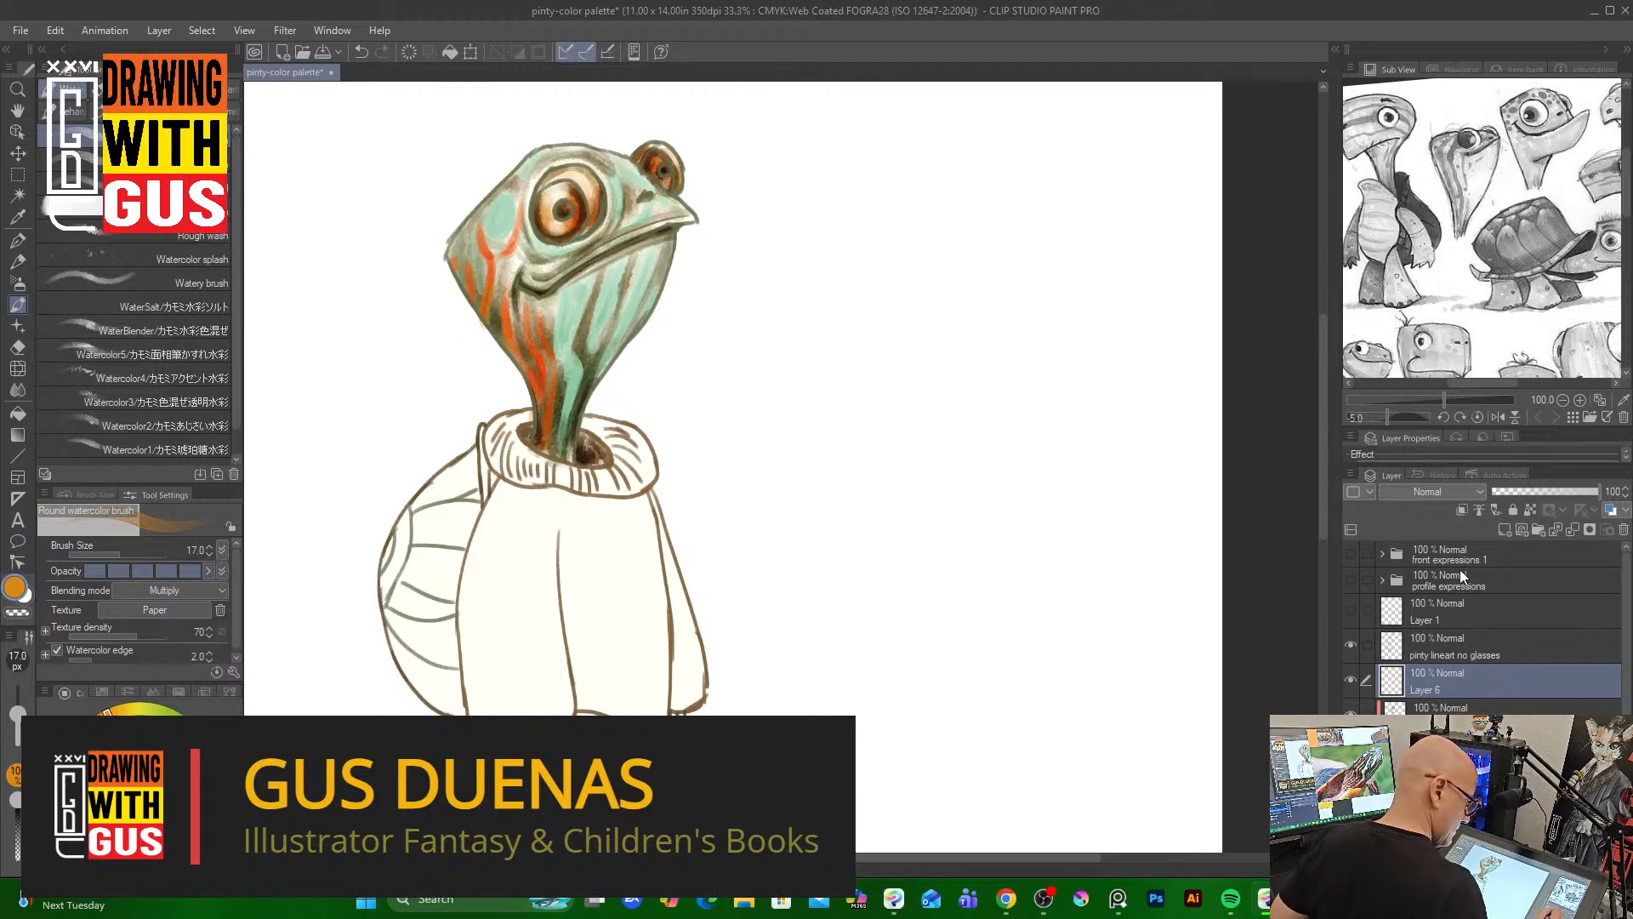
click(1461, 511)
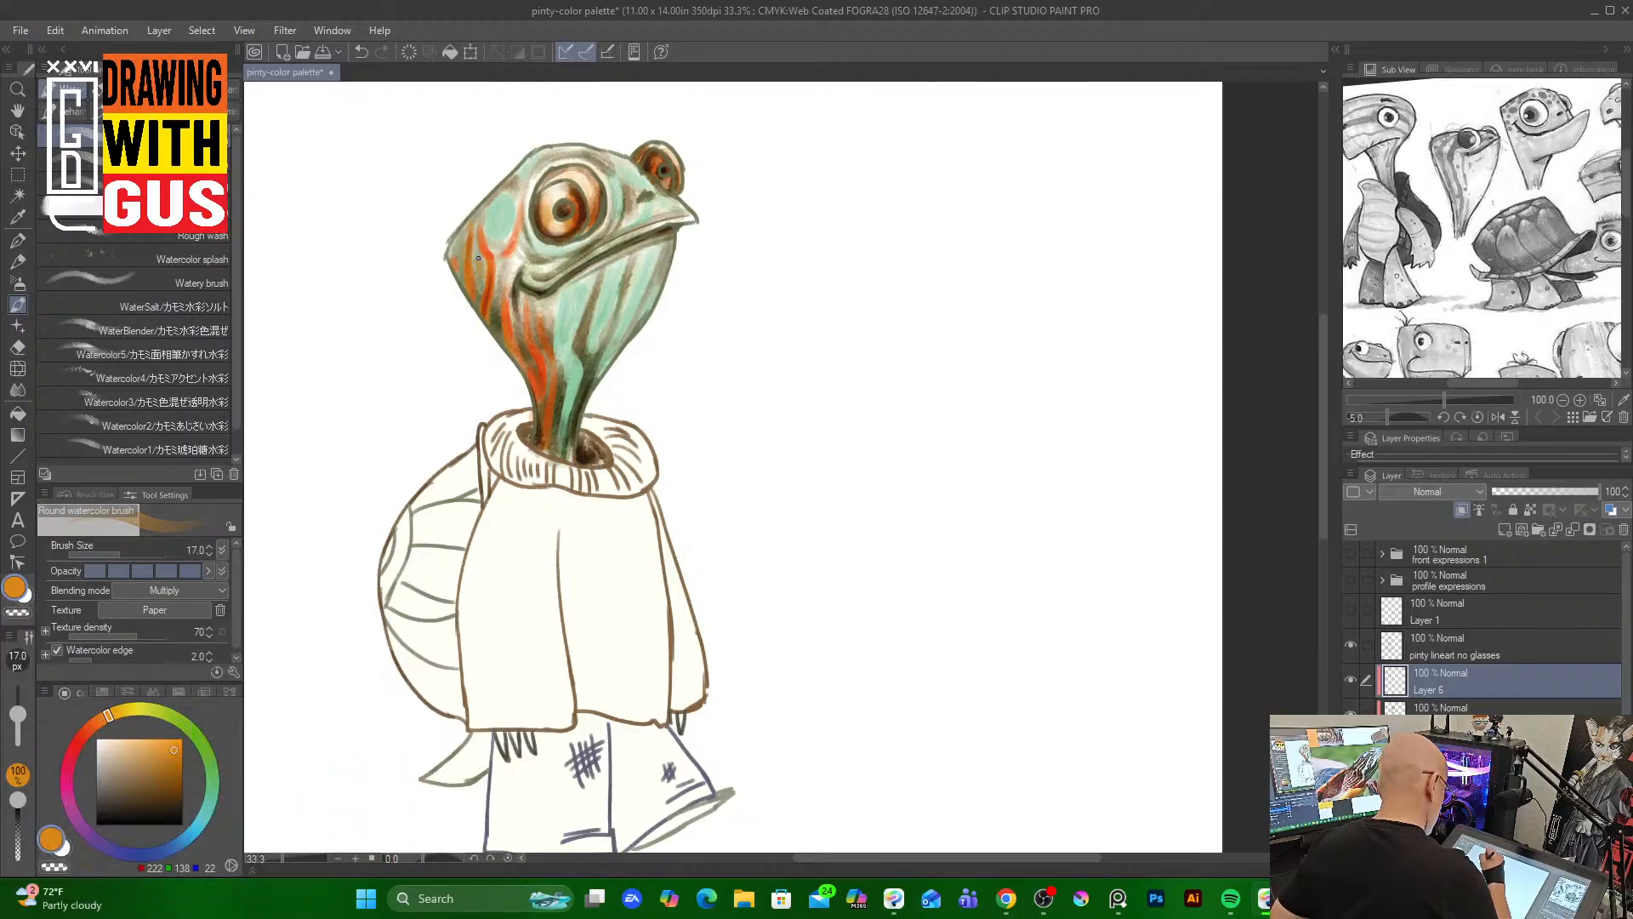
drag(478, 258, 480, 276)
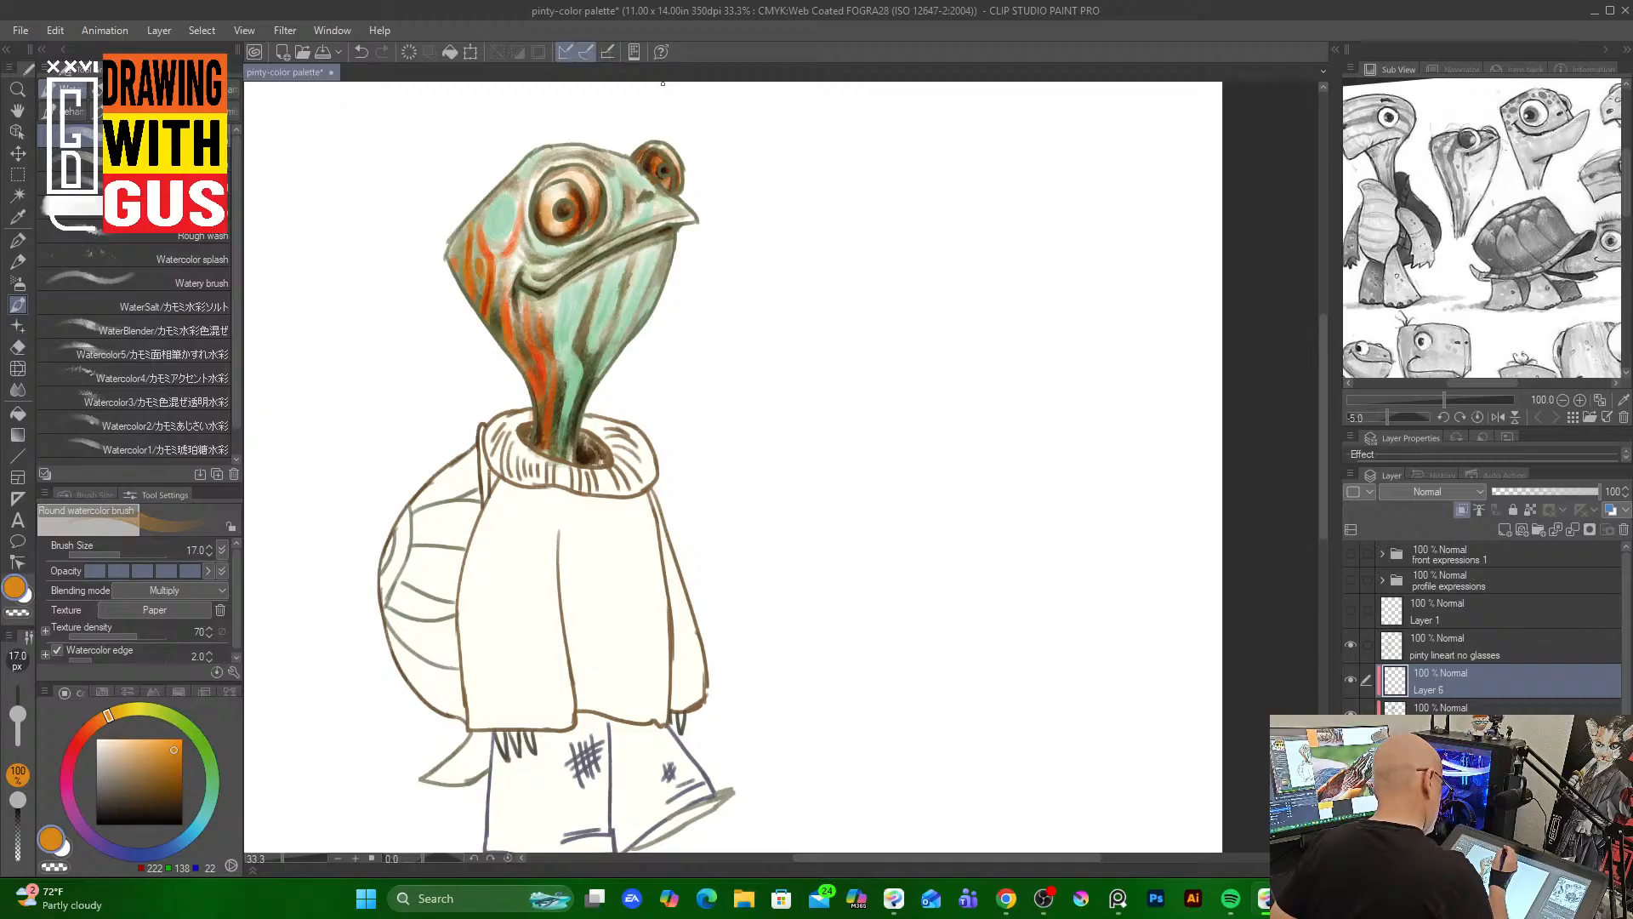
drag(528, 328, 525, 296)
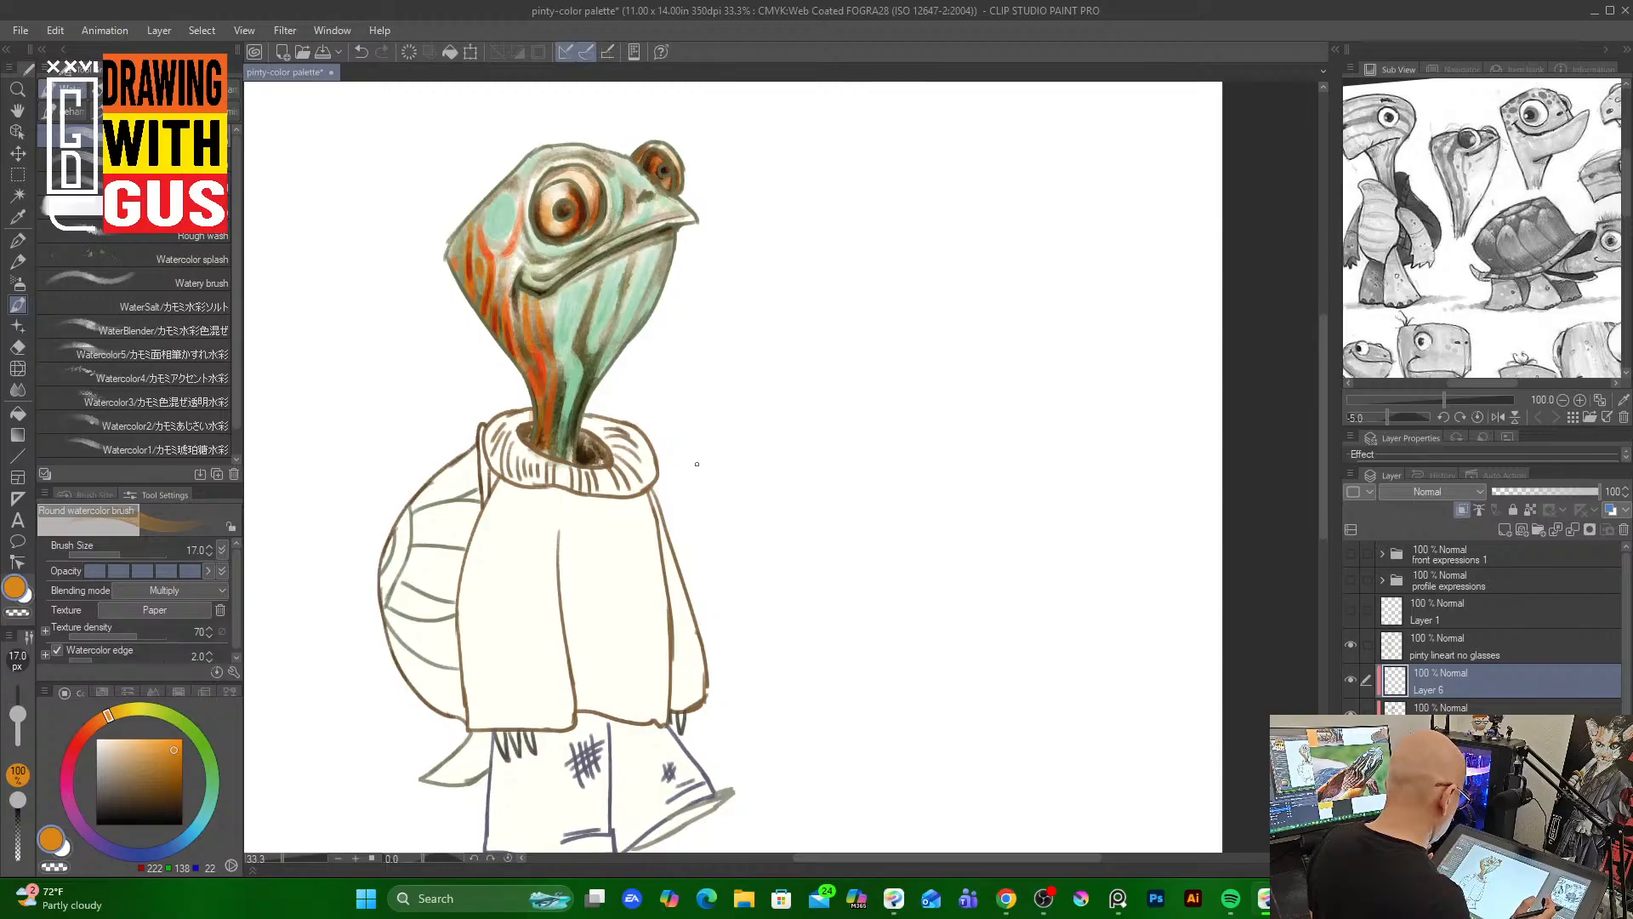
Pick a brown, select the sweater's color layer, and at brush size 70 paint vertical shading strokes down the sweater
click(175, 740)
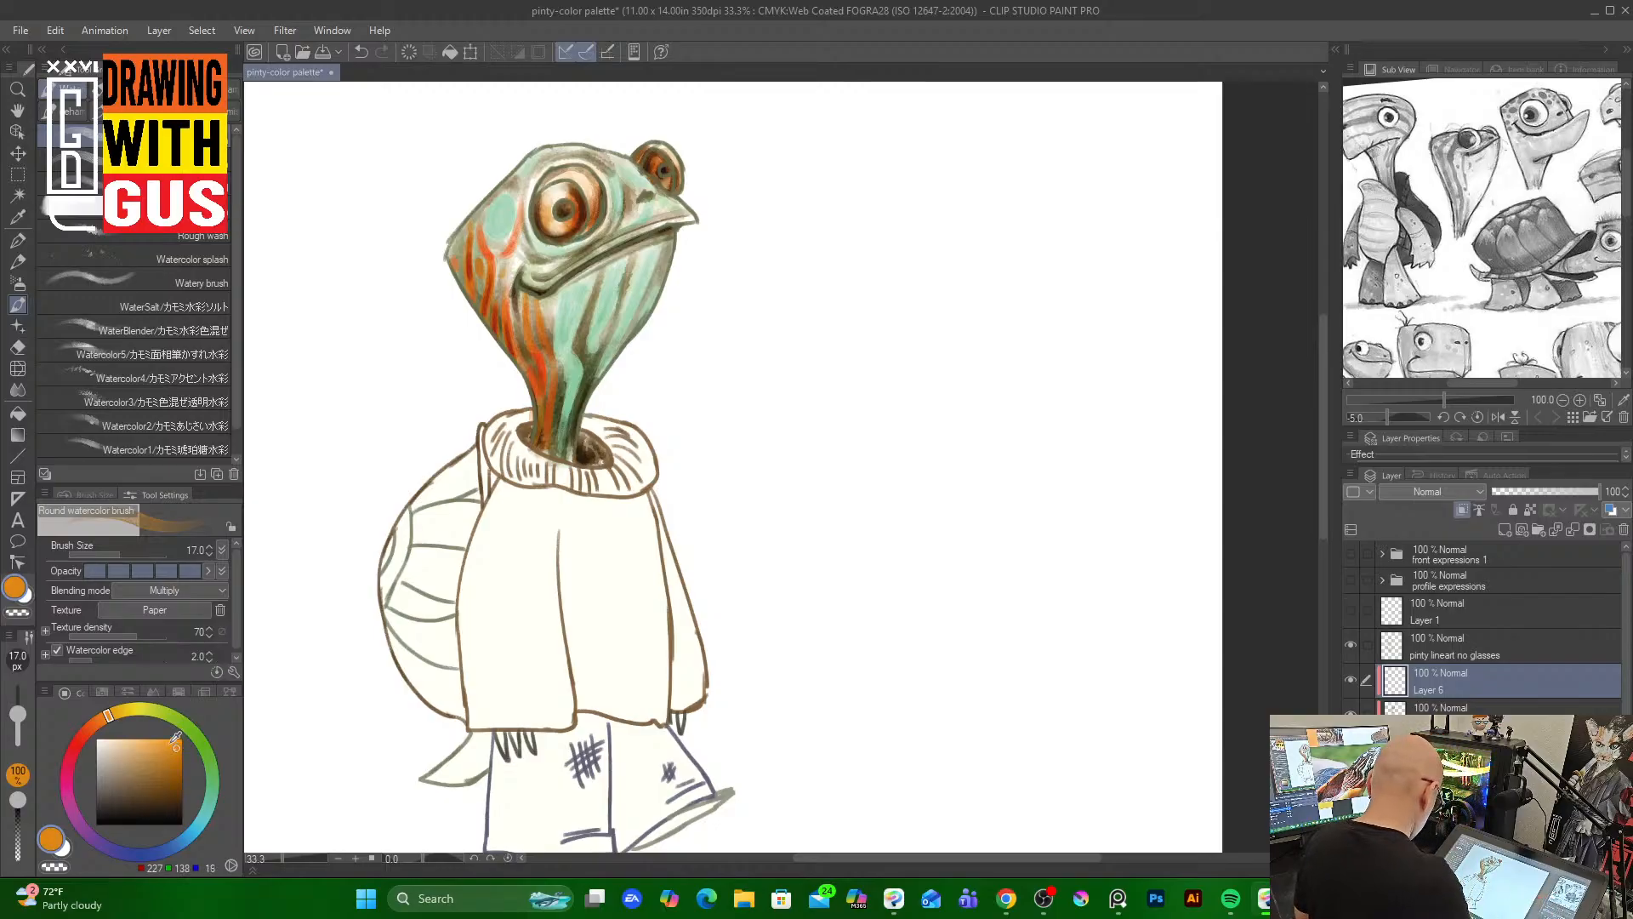
click(184, 780)
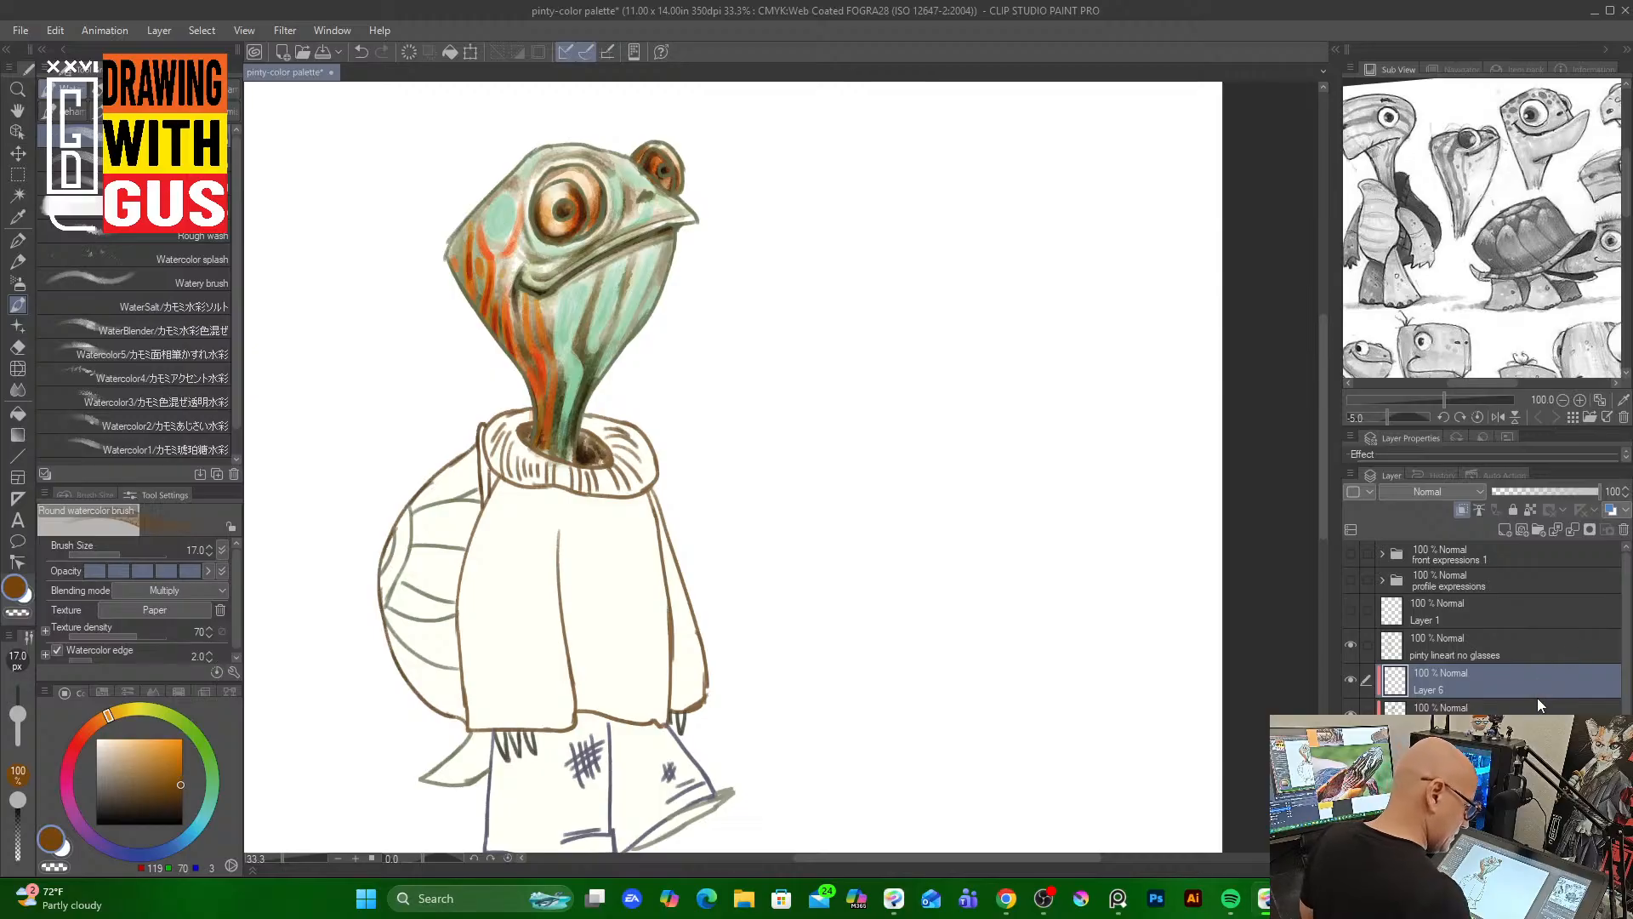
click(1349, 681)
click(1349, 680)
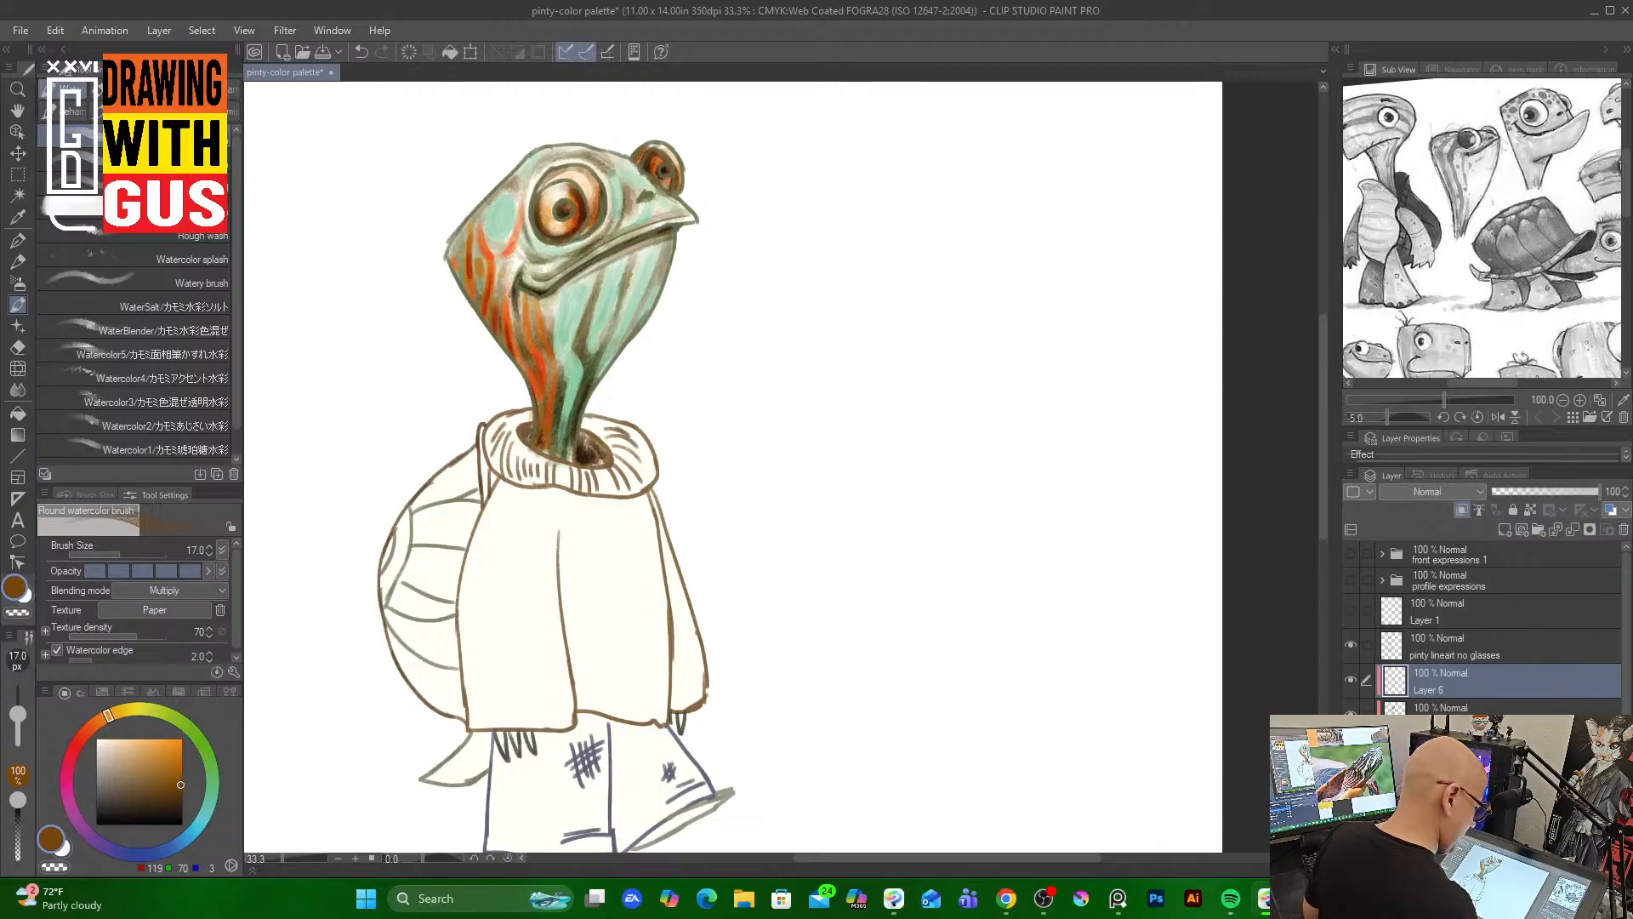
click(1351, 713)
click(1350, 712)
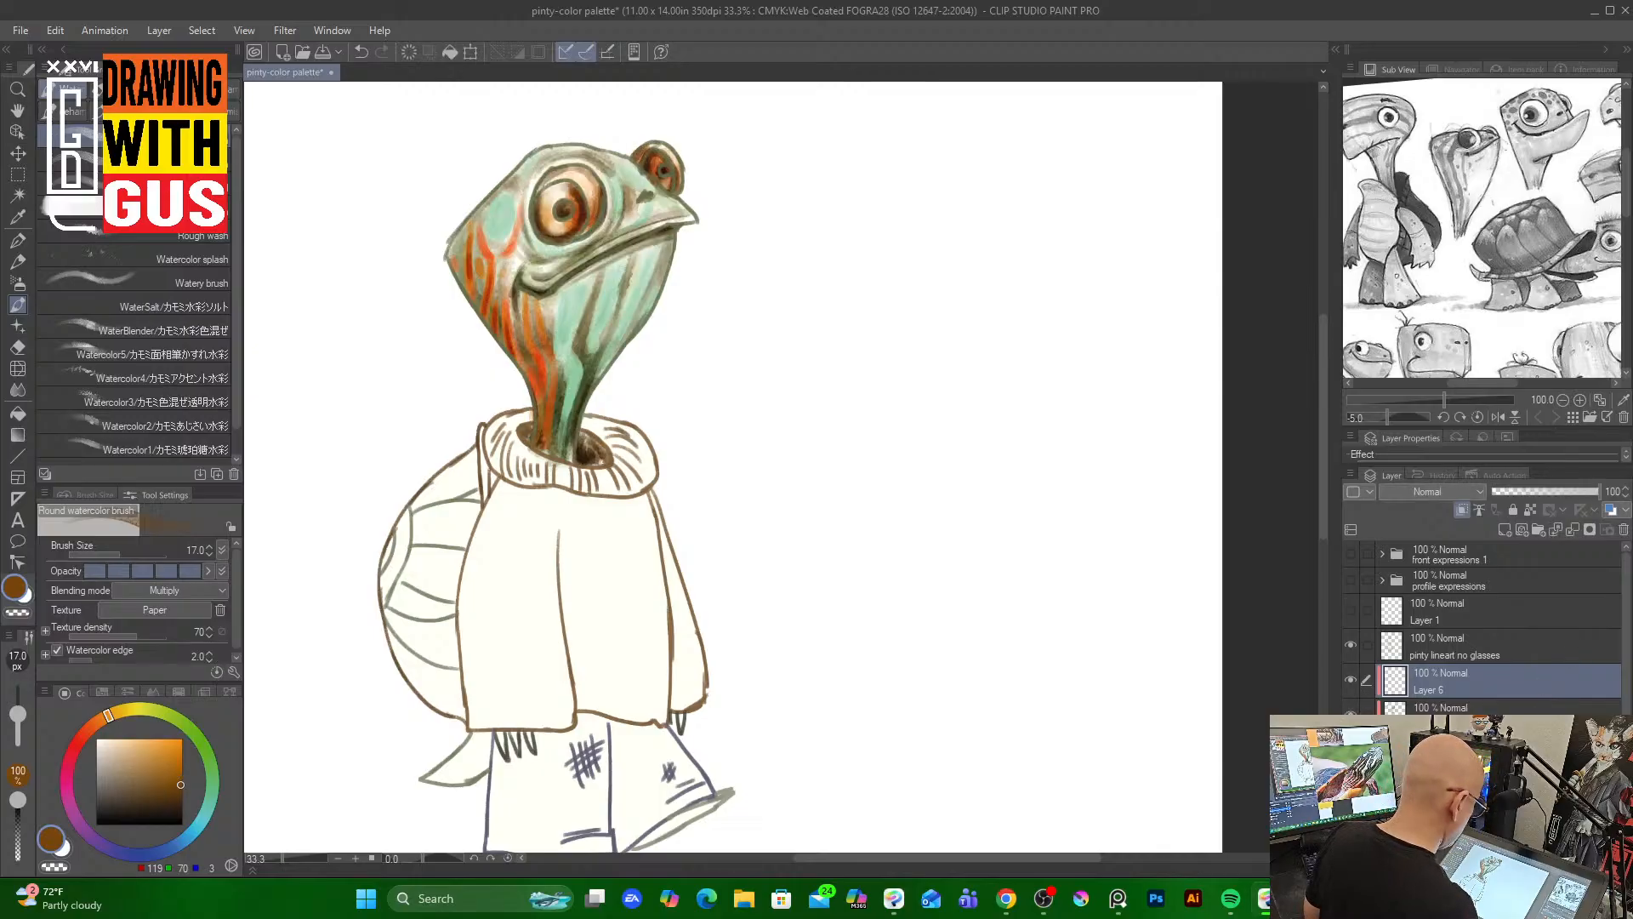
click(1445, 750)
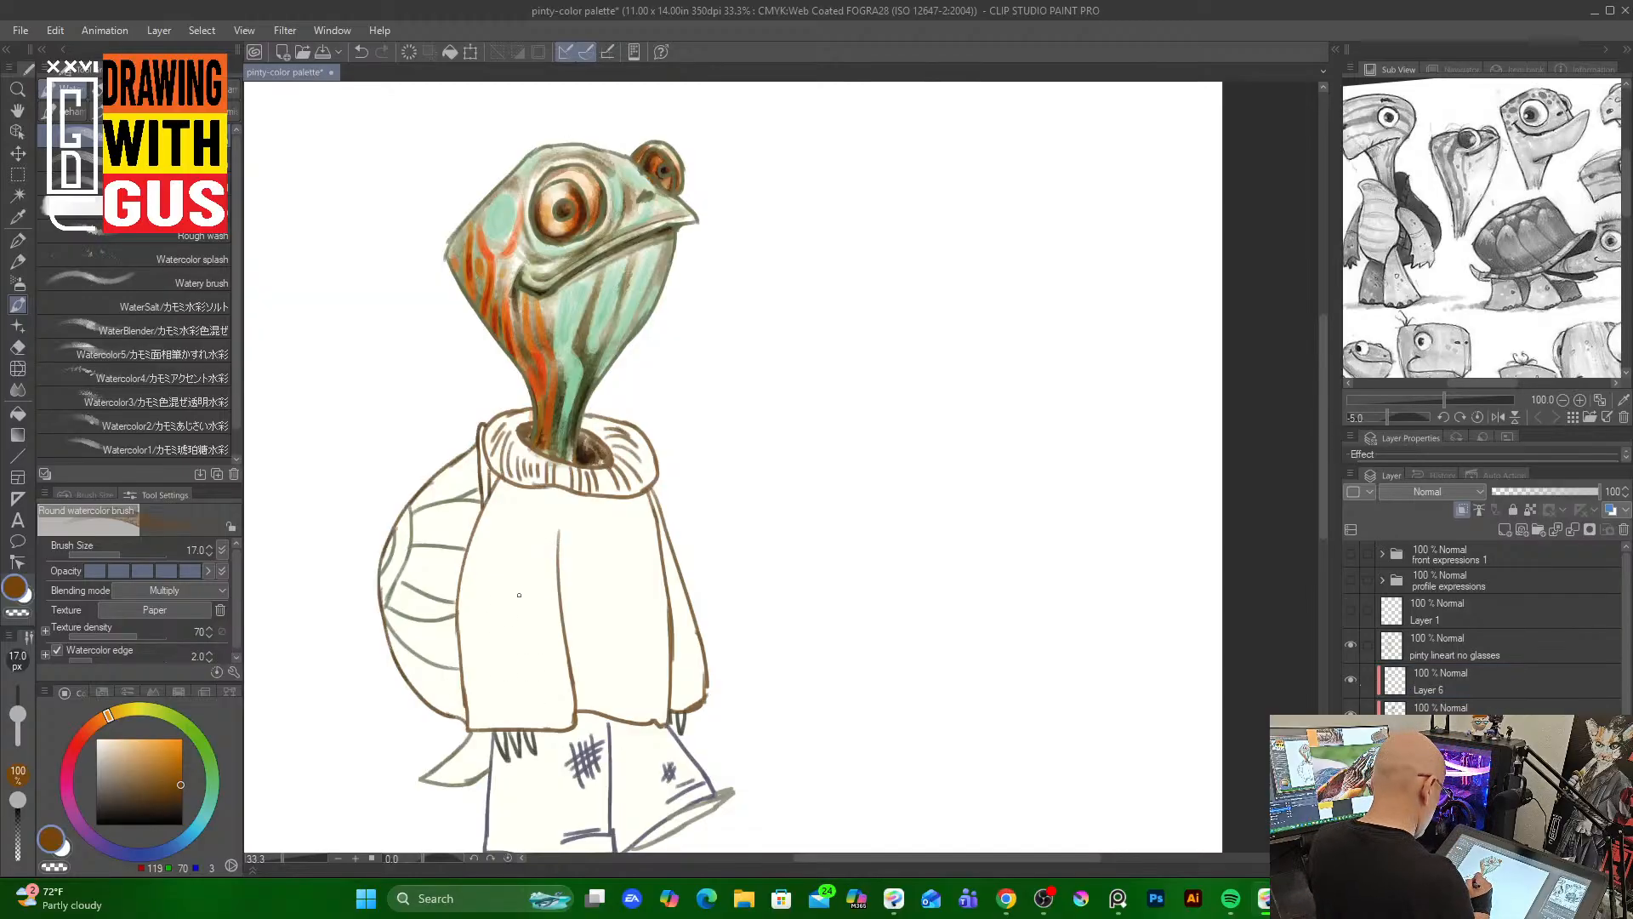
key(bracketright)
key(bracketright)
key(bracketright)
key(bracketright)
key(bracketright)
key(bracketright)
key(bracketright)
key(bracketright)
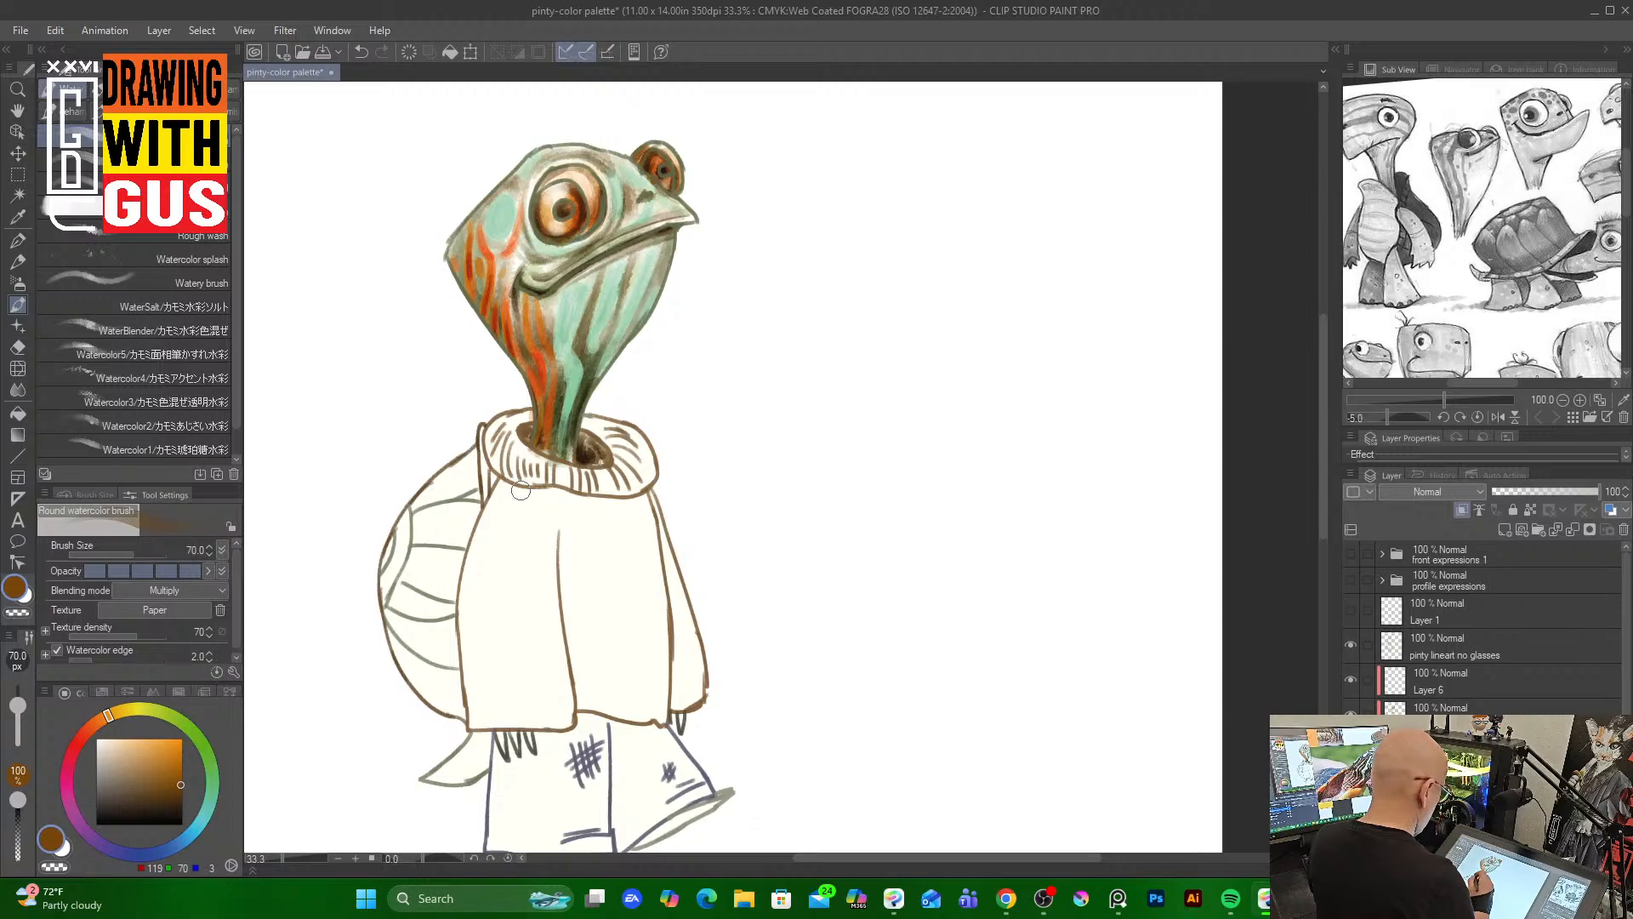
mouse_move(492, 506)
mouse_down()
mouse_move(472, 676)
mouse_move(502, 714)
mouse_up()
mouse_move(476, 534)
mouse_down()
mouse_move(470, 696)
mouse_move(466, 622)
mouse_move(499, 703)
mouse_move(481, 580)
mouse_move(502, 487)
mouse_move(501, 702)
mouse_move(487, 668)
mouse_move(510, 723)
mouse_up()
drag(477, 668, 485, 723)
drag(558, 528, 580, 710)
mouse_move(580, 711)
mouse_down()
mouse_move(566, 584)
mouse_move(587, 710)
mouse_up()
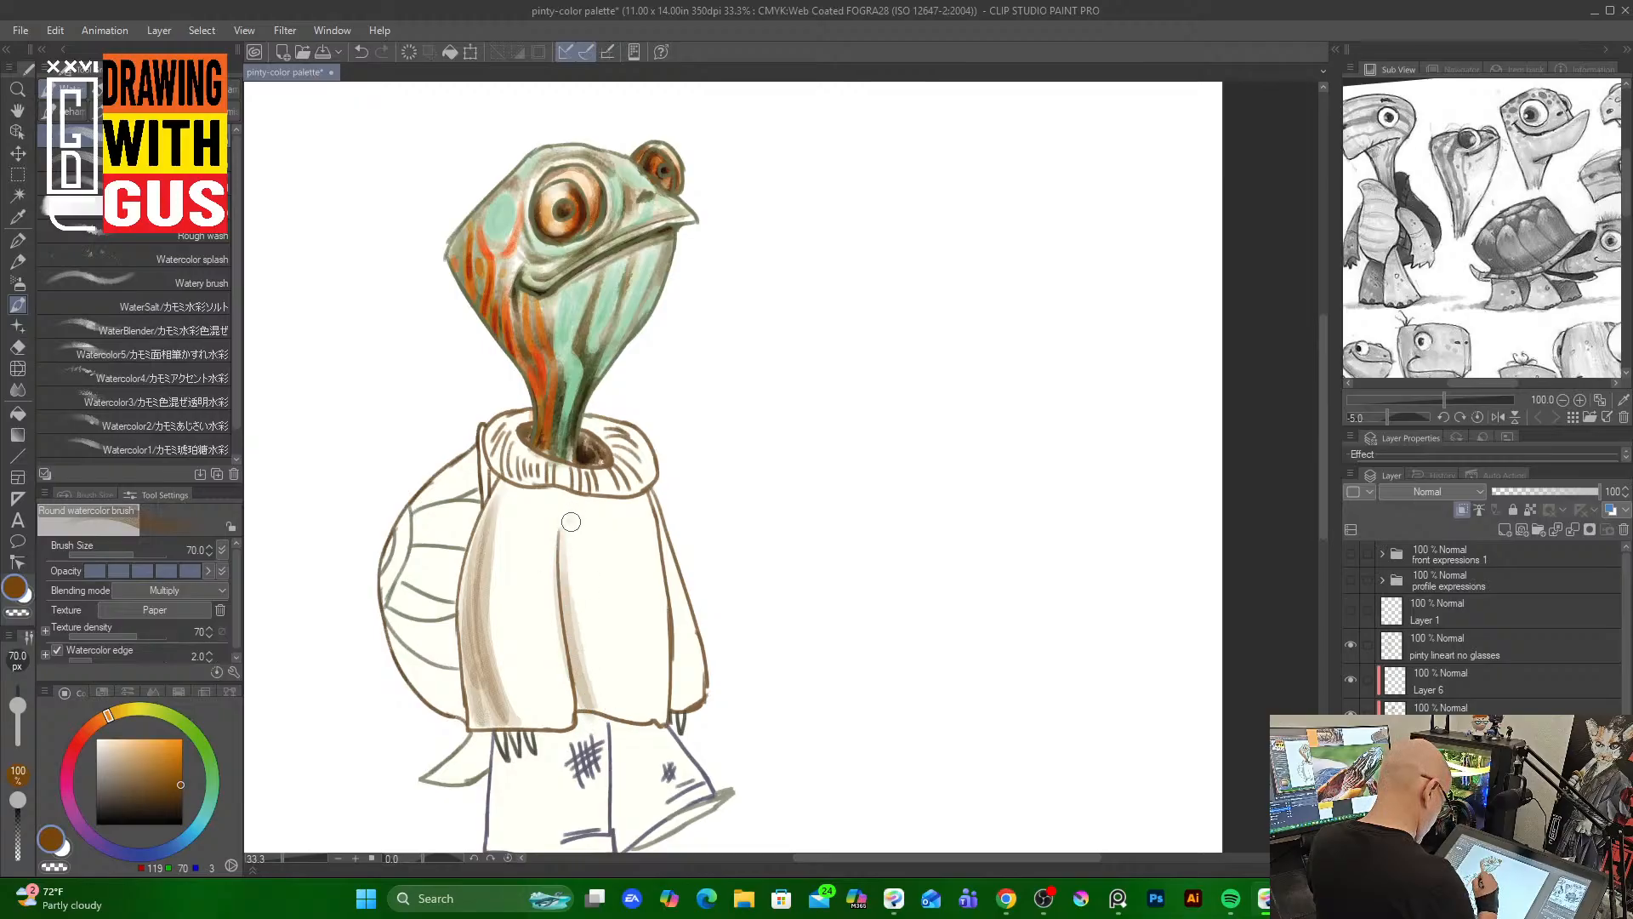
drag(568, 515, 609, 710)
mouse_move(583, 655)
mouse_down()
mouse_move(642, 719)
mouse_move(659, 693)
mouse_move(662, 719)
mouse_up()
mouse_move(669, 543)
mouse_down()
mouse_move(678, 695)
mouse_move(662, 541)
mouse_move(688, 677)
mouse_move(672, 604)
mouse_move(689, 701)
mouse_up()
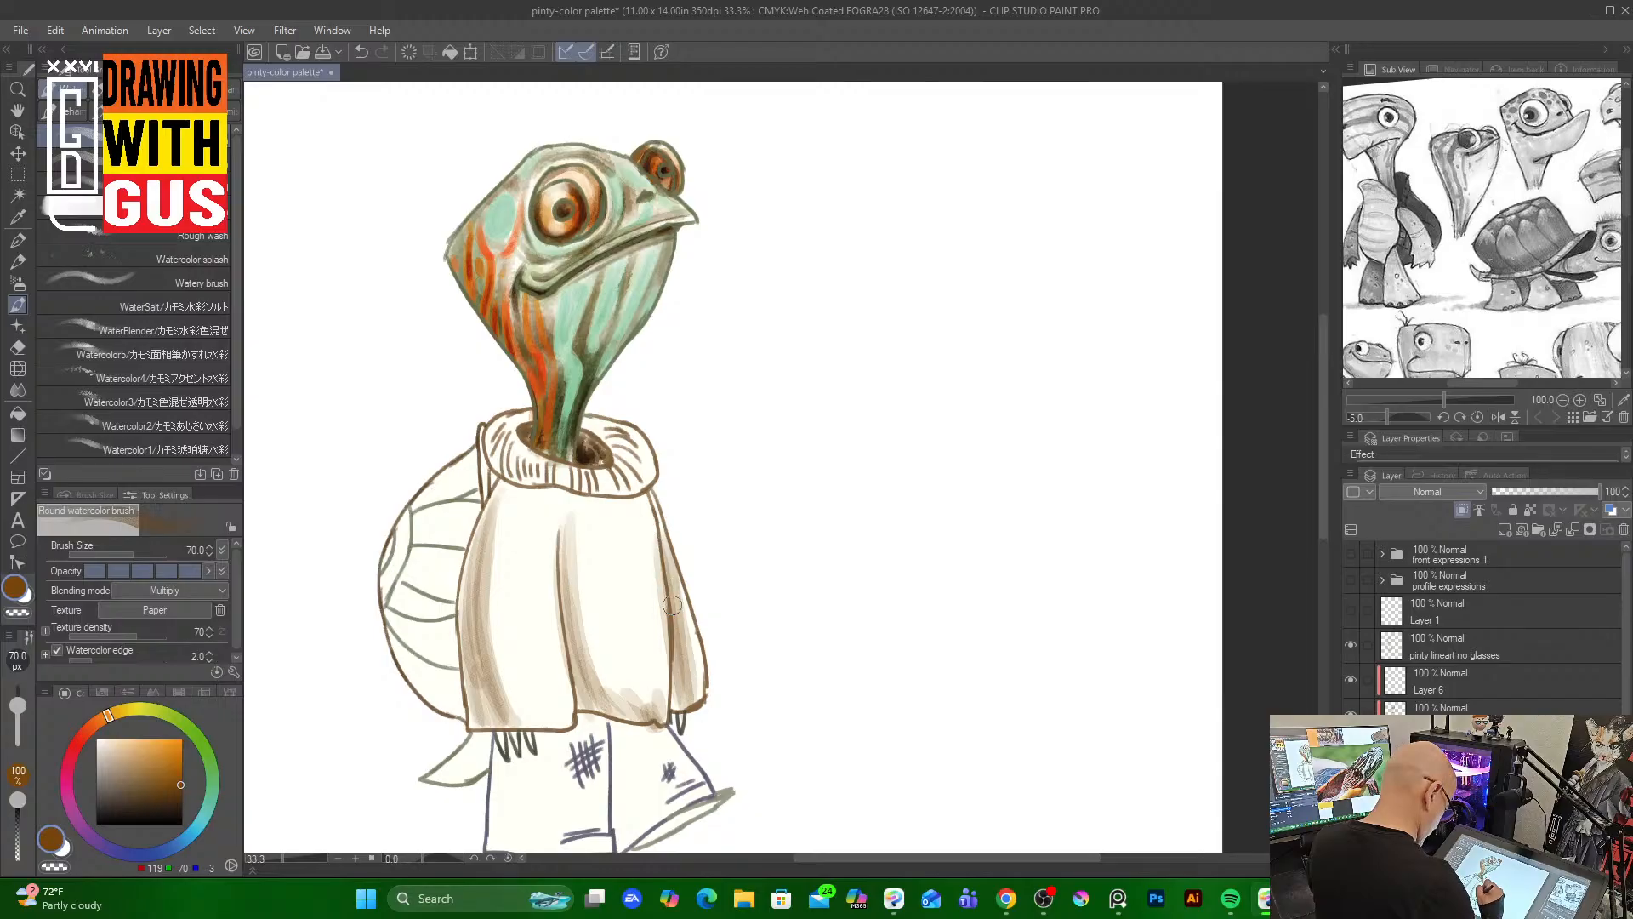
mouse_move(672, 595)
mouse_down()
mouse_move(685, 723)
mouse_move(680, 706)
mouse_up()
mouse_move(551, 512)
mouse_down()
mouse_move(575, 642)
mouse_move(567, 494)
mouse_move(566, 719)
mouse_up()
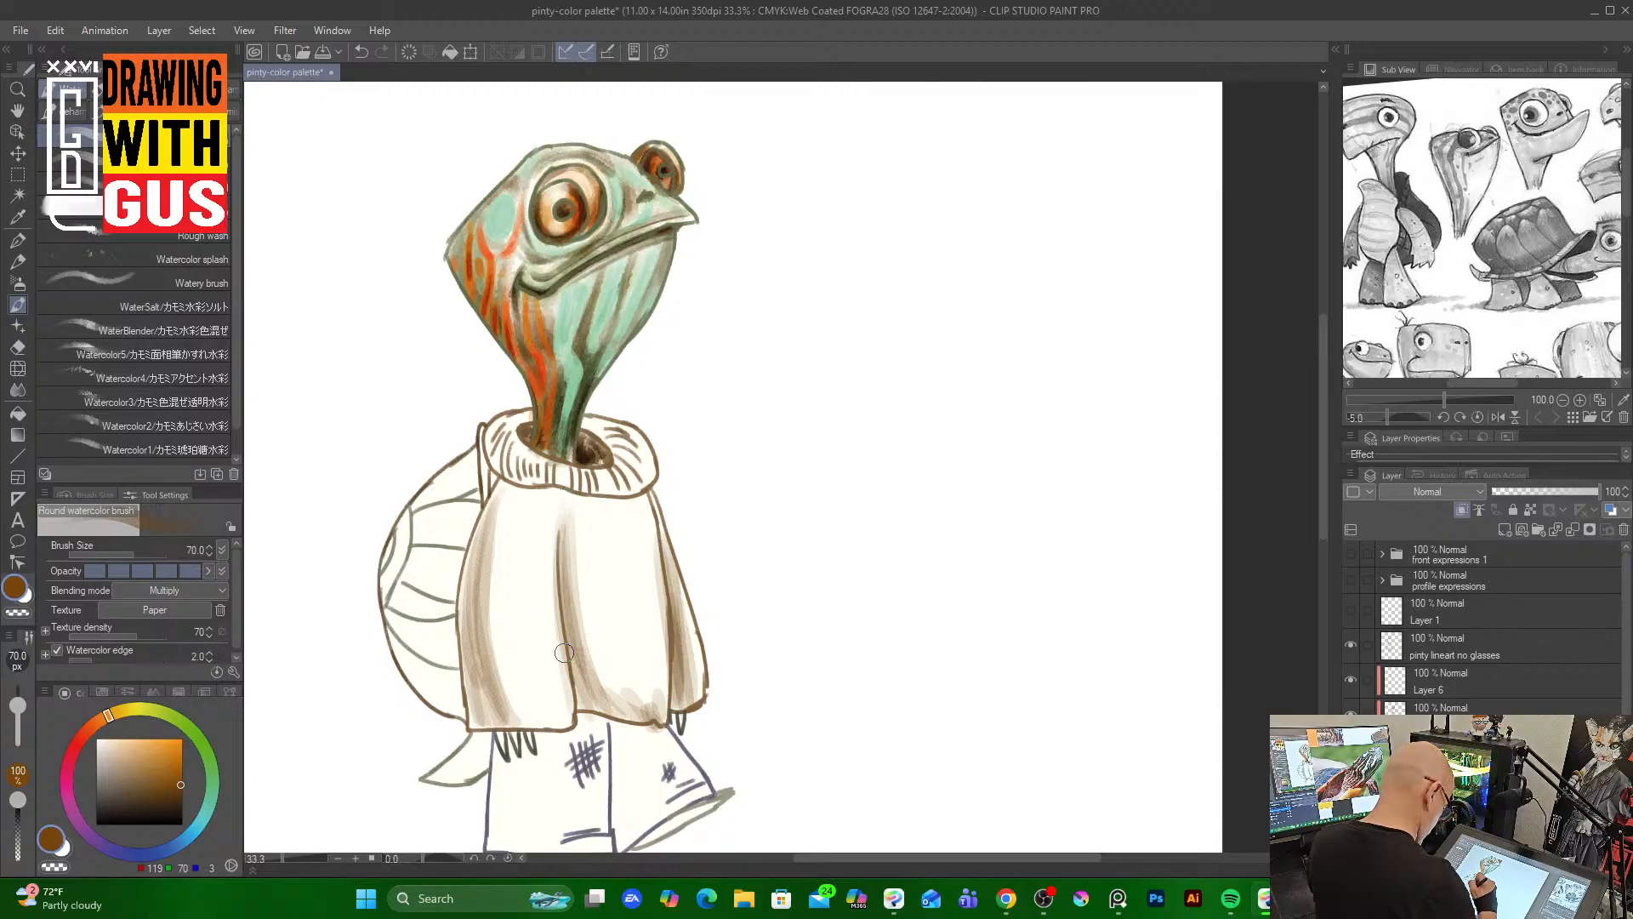
Pick an orange and, at brush size 200, wash orange-brown color over the whole sweater body and hem
click(175, 756)
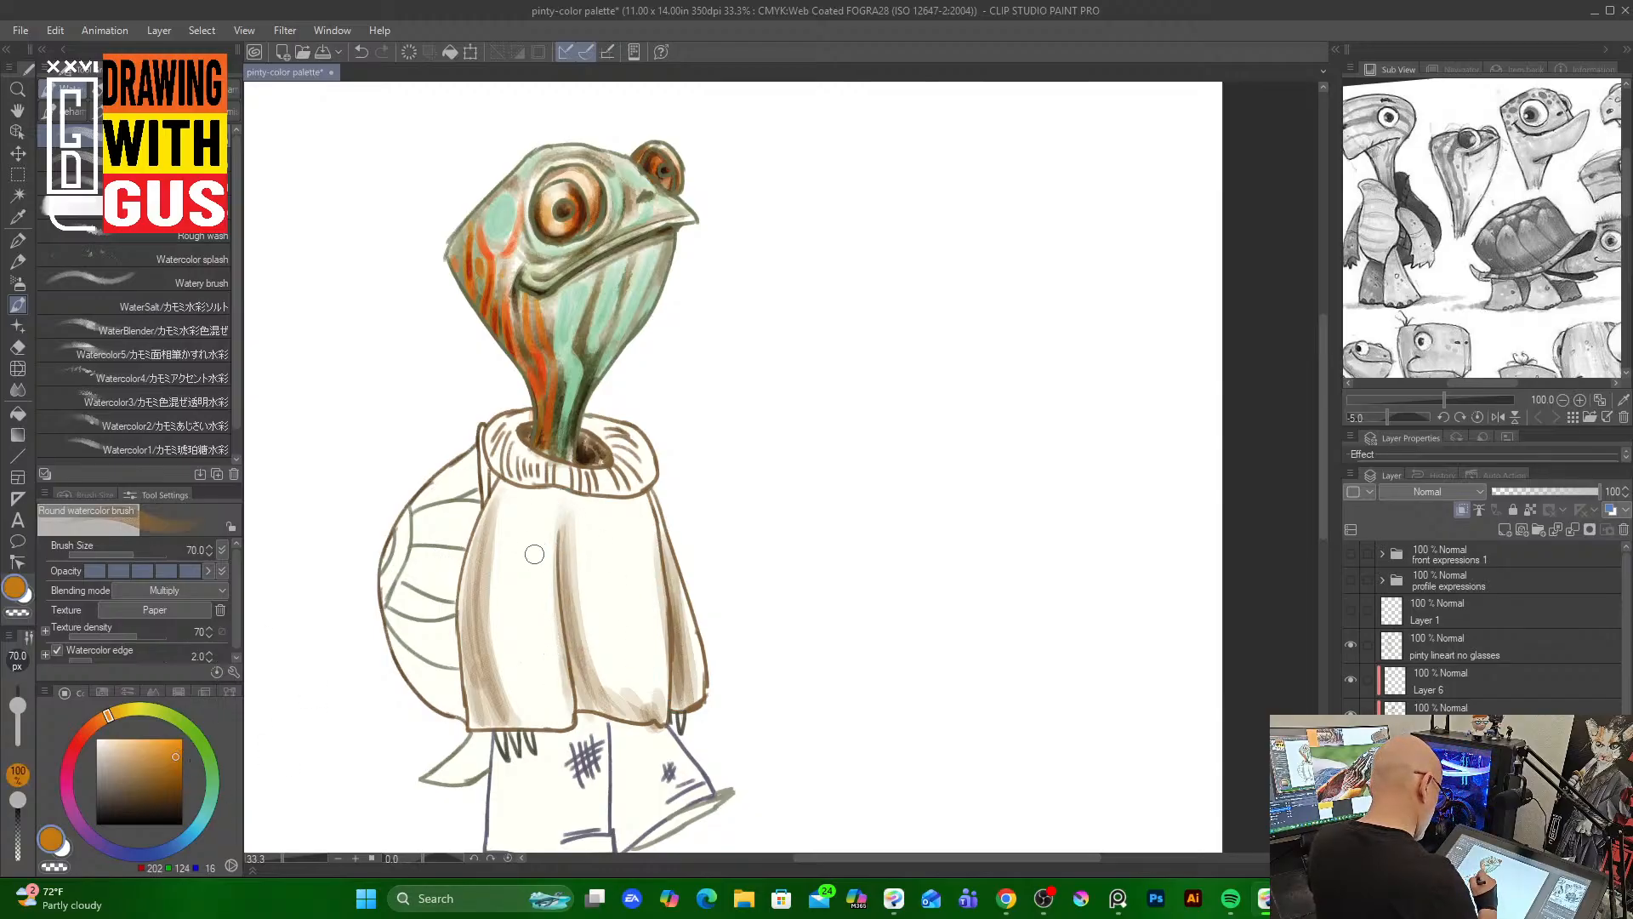
key(])
key(])
key(])
key(])
key(])
key(])
key(])
key([)
drag(525, 541, 534, 672)
mouse_move(524, 503)
mouse_down()
mouse_move(515, 678)
mouse_move(500, 539)
mouse_move(523, 615)
mouse_move(538, 526)
mouse_move(555, 709)
mouse_move(522, 507)
mouse_move(523, 674)
mouse_up()
mouse_move(506, 531)
mouse_down()
mouse_move(539, 633)
mouse_move(538, 531)
mouse_move(507, 609)
mouse_up()
mouse_move(521, 489)
mouse_down()
mouse_move(537, 529)
mouse_move(595, 485)
mouse_move(600, 693)
mouse_up()
mouse_move(611, 502)
mouse_down()
mouse_move(633, 683)
mouse_move(626, 506)
mouse_move(635, 636)
mouse_move(648, 576)
mouse_move(581, 510)
mouse_move(601, 652)
mouse_move(594, 506)
mouse_move(626, 636)
mouse_move(640, 505)
mouse_move(667, 664)
mouse_up()
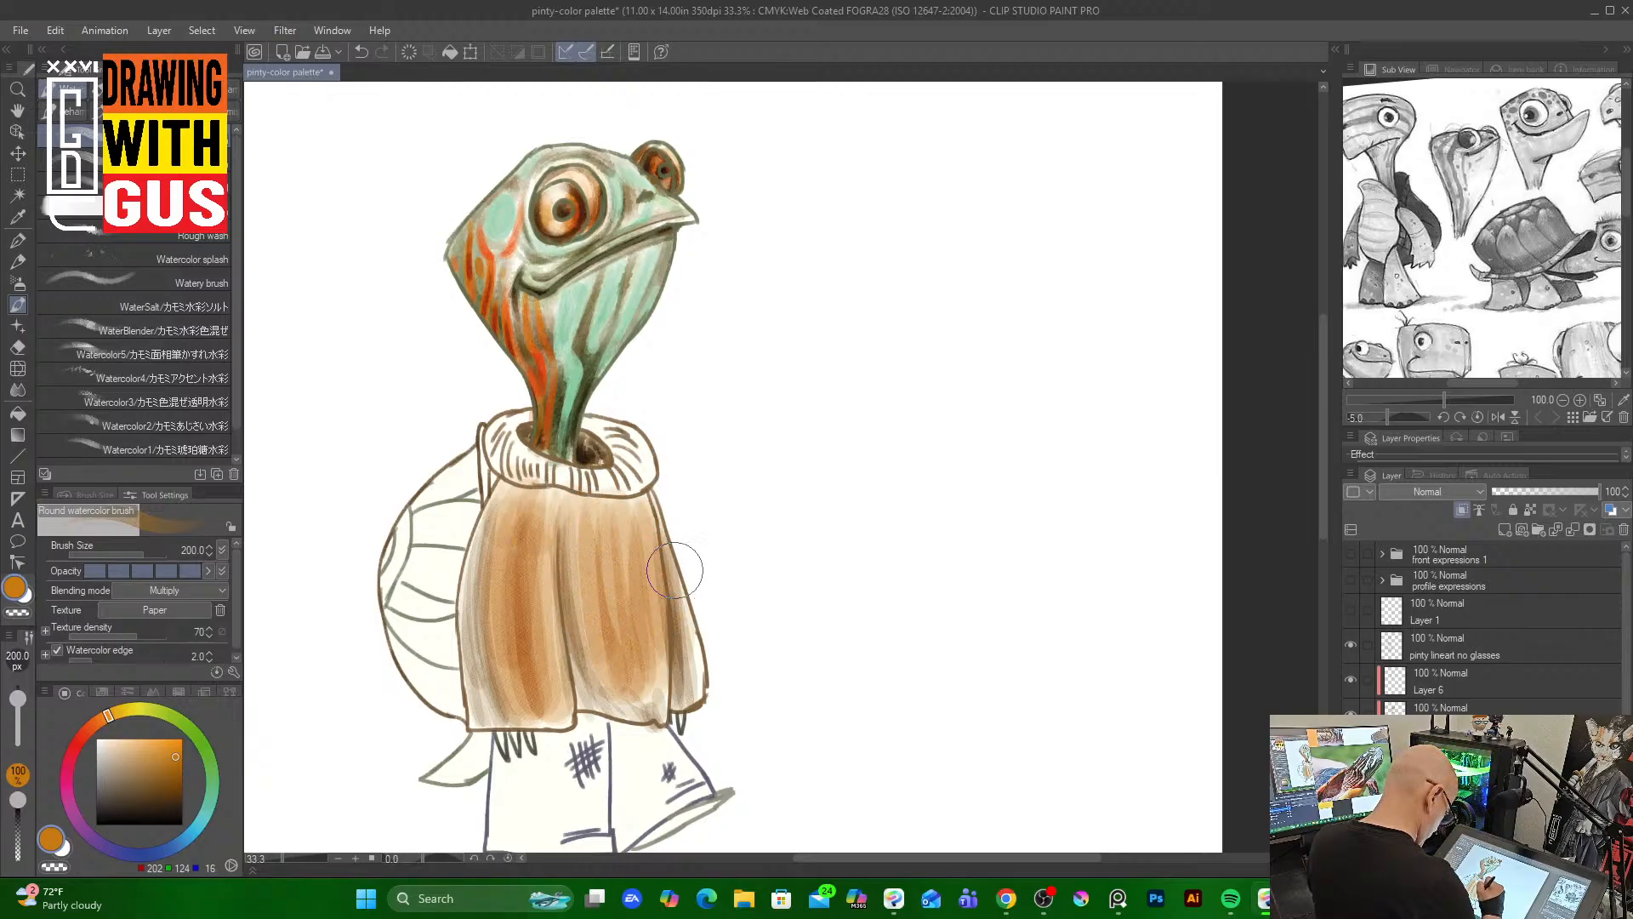
drag(676, 523, 691, 690)
drag(693, 578, 706, 704)
drag(595, 646, 672, 694)
mouse_move(544, 491)
mouse_down()
mouse_move(541, 646)
mouse_move(502, 705)
mouse_up()
drag(485, 478, 476, 723)
drag(587, 680, 625, 723)
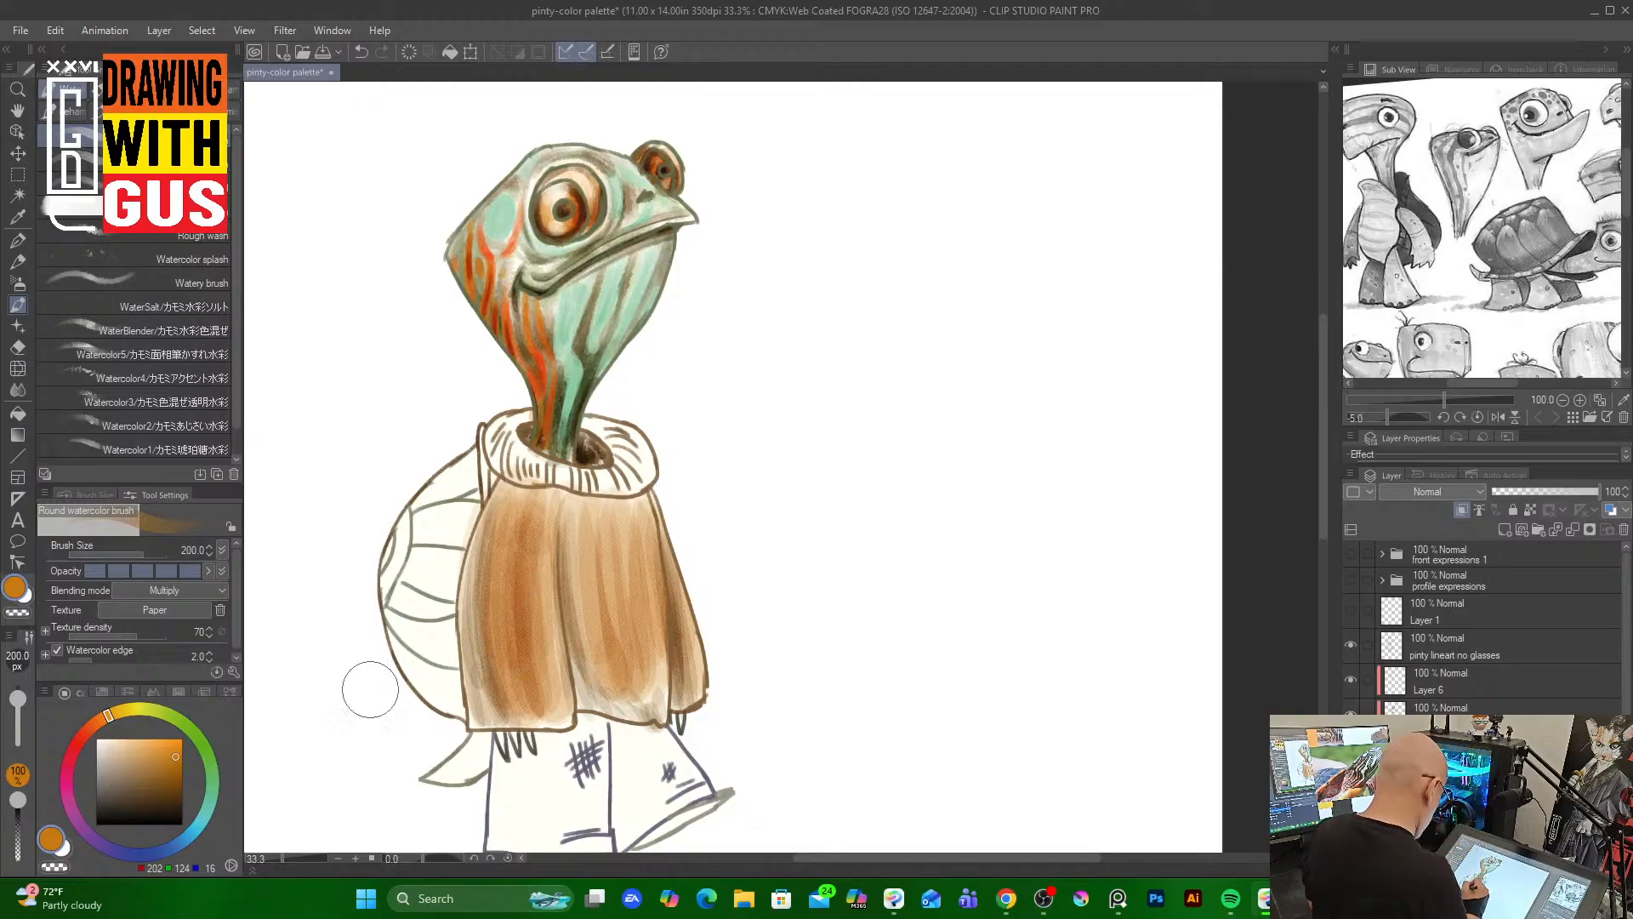
Pick an orange and, at brush size 120, paint orange over the sweater's collar
click(177, 740)
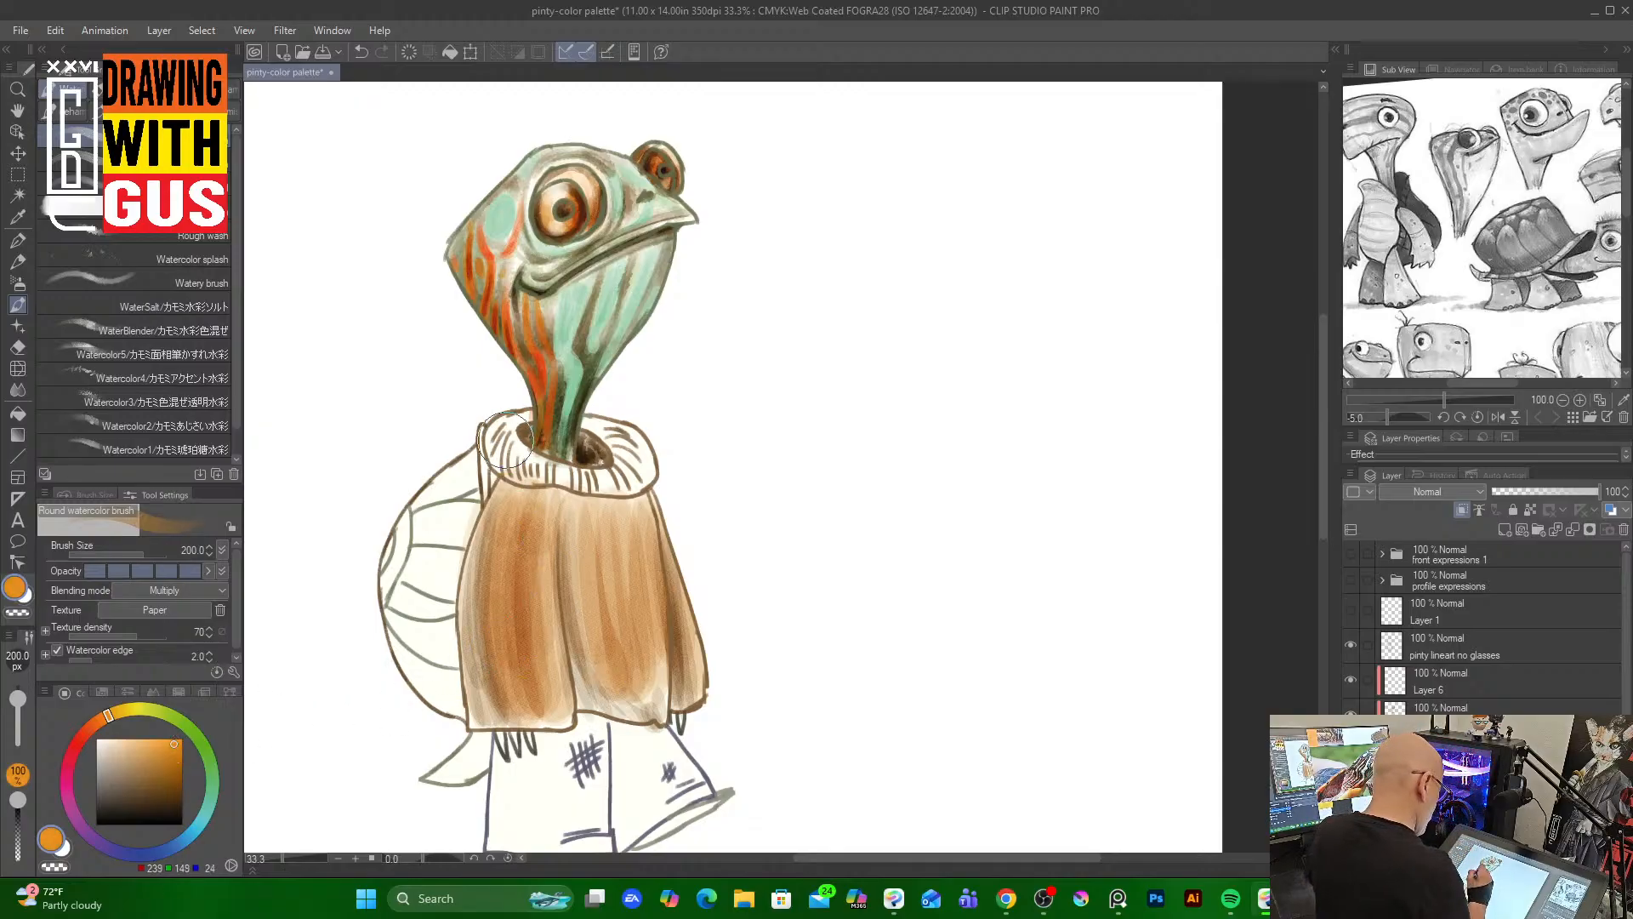
key(bracketleft)
key(bracketleft)
key(bracketleft)
key(bracketleft)
key(bracketleft)
key(bracketleft)
key(bracketleft)
key(bracketleft)
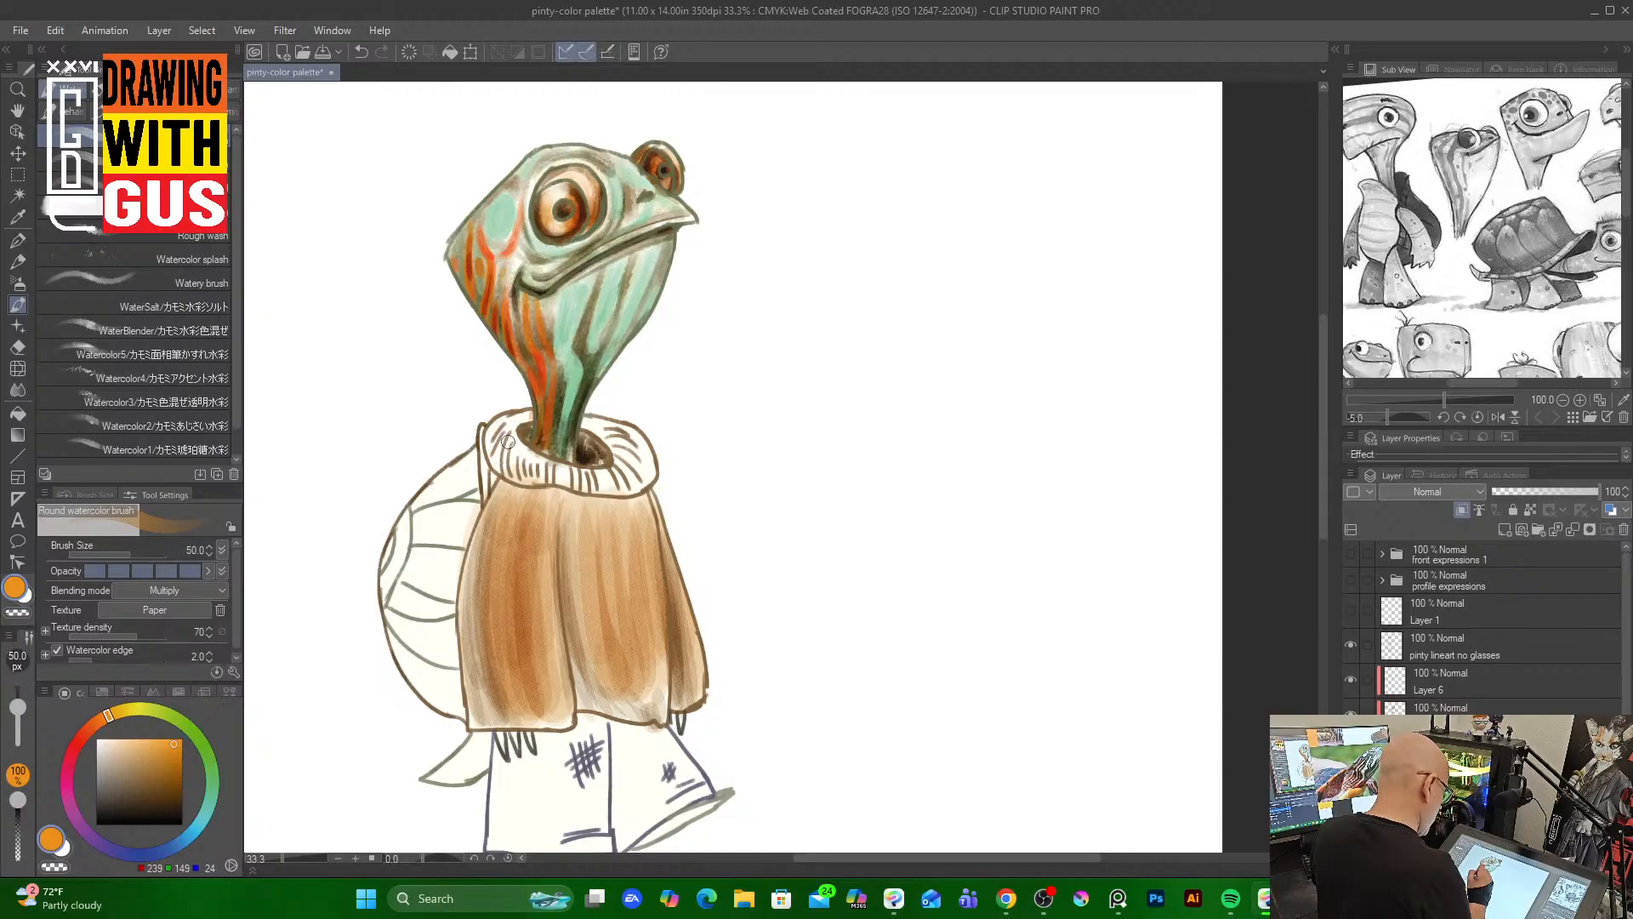
key(bracketright)
key(bracketright)
key(bracketright)
key(bracketright)
key(bracketright)
key(bracketright)
key(bracketright)
key(bracketright)
key(bracketright)
key(bracketright)
key(bracketright)
key(bracketright)
key(bracketright)
key(bracketright)
key(bracketright)
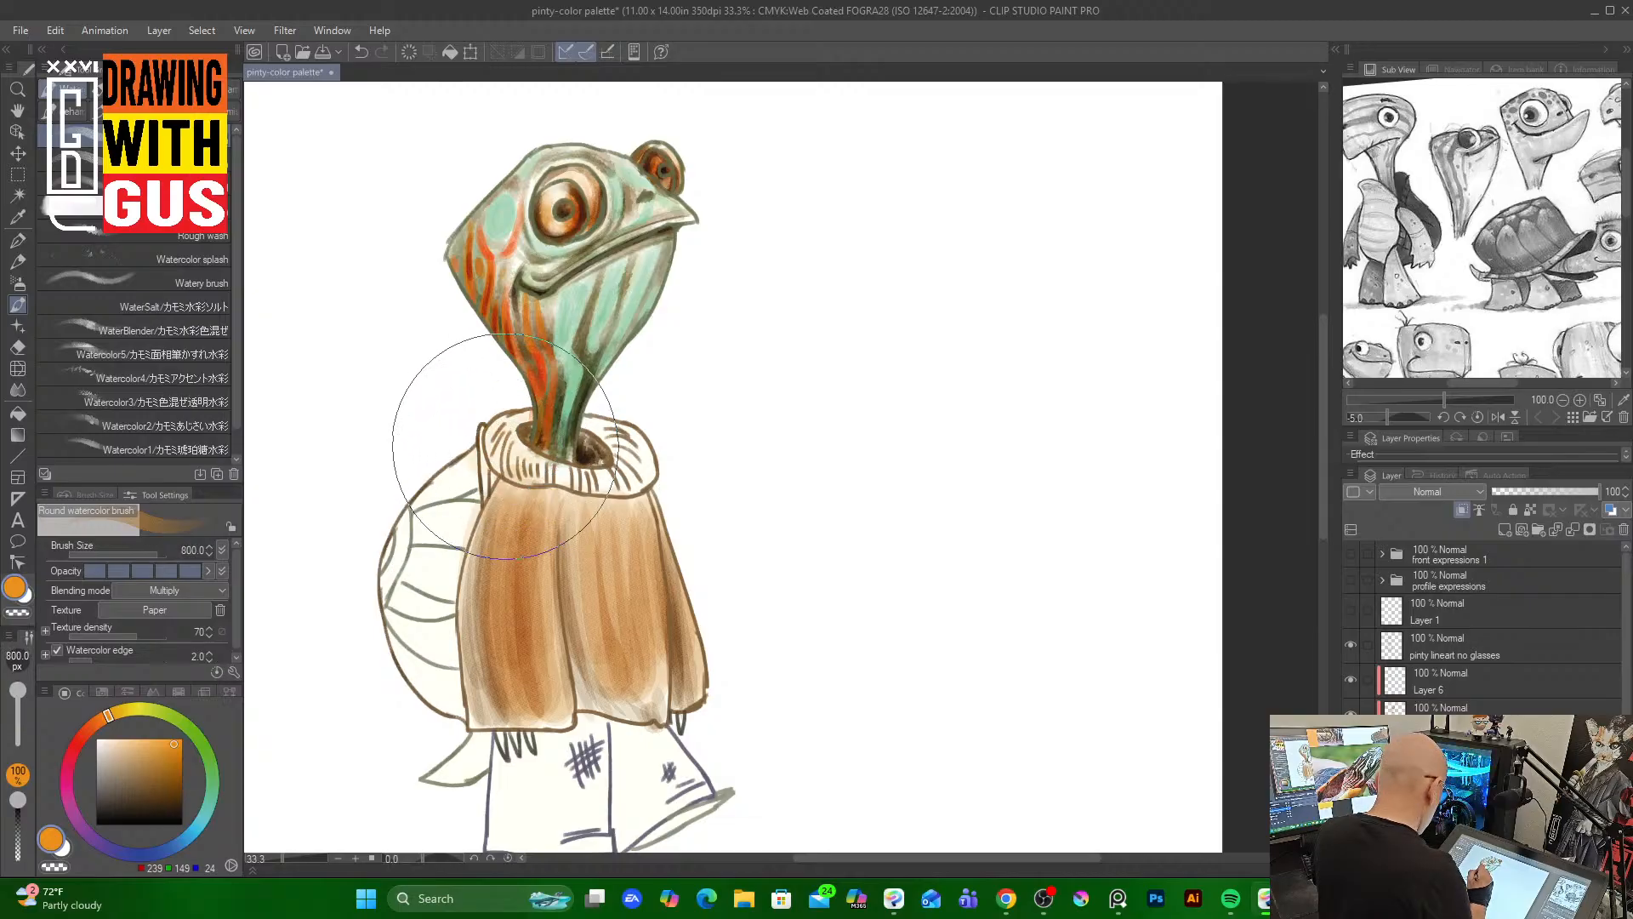
key(bracketleft)
key(bracketleft)
key(bracketleft)
key(bracketleft)
key(bracketleft)
key(bracketleft)
key(bracketleft)
key(bracketleft)
key(bracketleft)
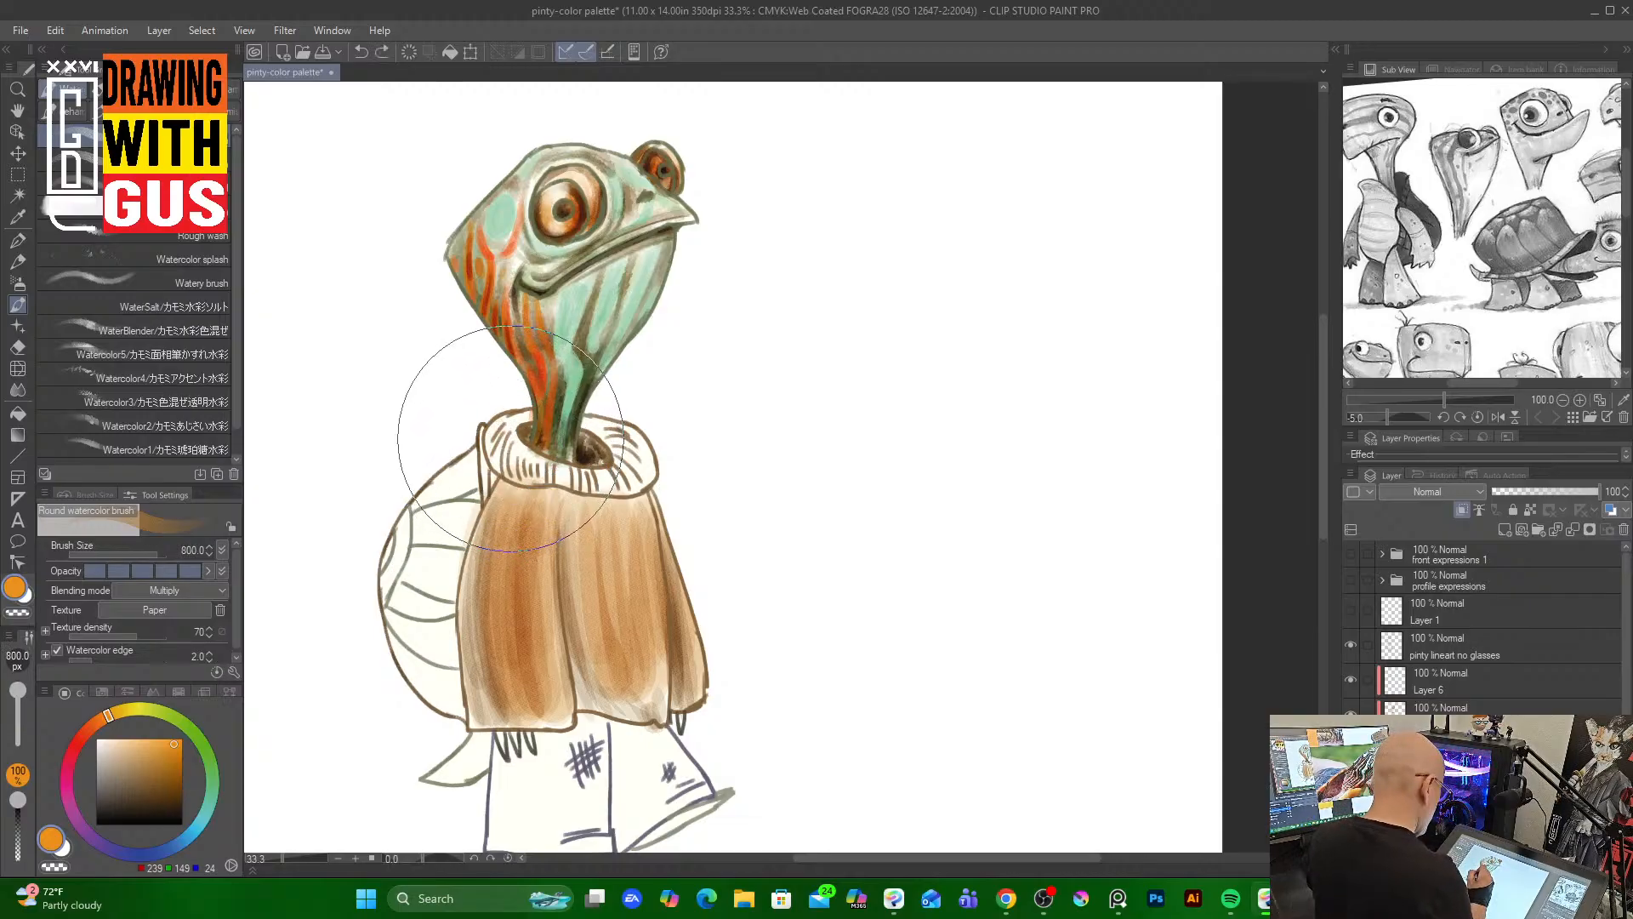
key(bracketleft)
mouse_move(508, 439)
mouse_down()
mouse_move(595, 481)
mouse_move(620, 443)
mouse_move(608, 423)
mouse_move(631, 476)
mouse_move(626, 436)
mouse_move(517, 424)
mouse_move(509, 461)
mouse_move(646, 464)
mouse_move(583, 475)
mouse_move(639, 457)
mouse_move(600, 498)
mouse_up()
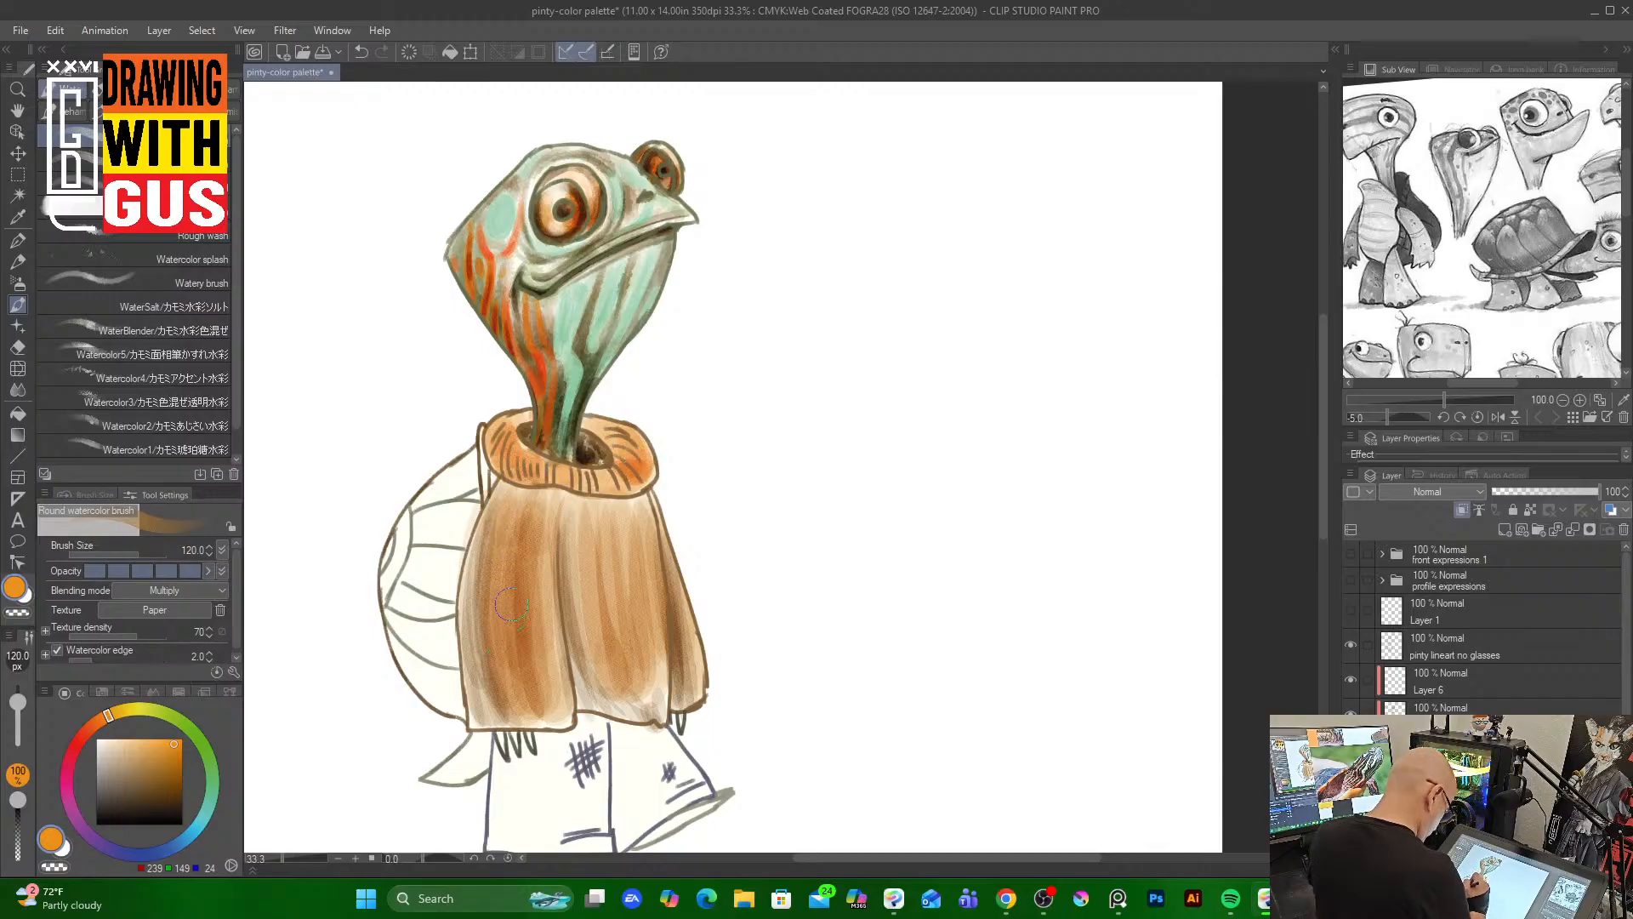
Sample a darker brown and, at brush size 15, add a small stroke on the collar's left fold
drag(183, 766, 180, 789)
key(bracketleft)
key(bracketleft)
key(bracketleft)
key(bracketleft)
key(bracketleft)
key(bracketleft)
key(bracketleft)
key(bracketleft)
key(bracketleft)
key(bracketleft)
key(bracketleft)
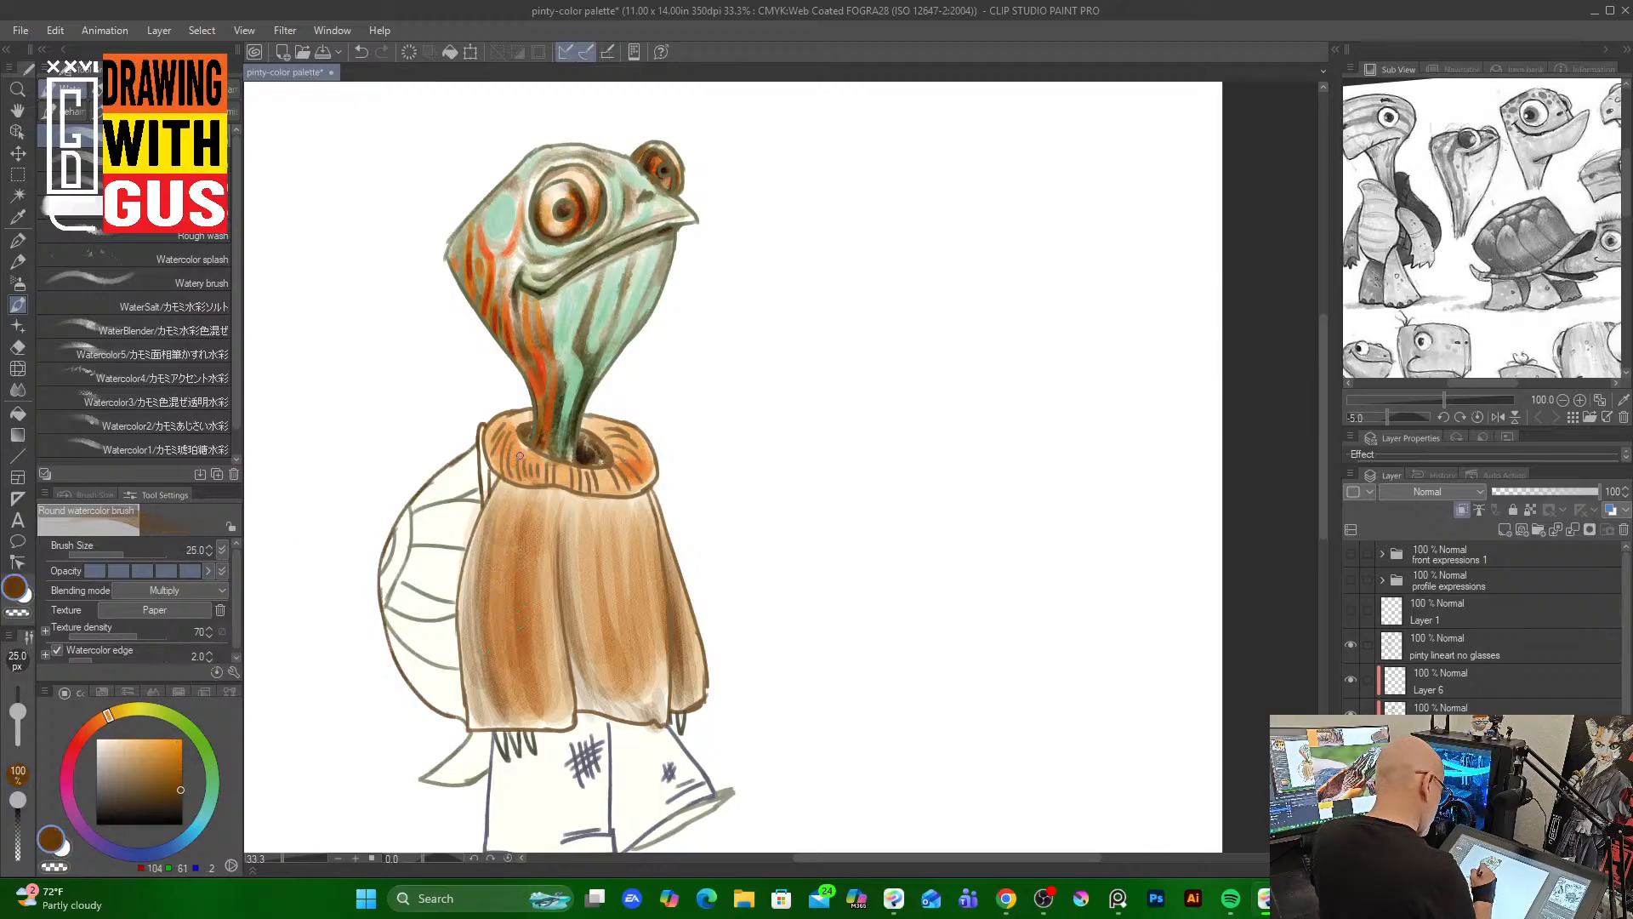
drag(519, 442, 513, 467)
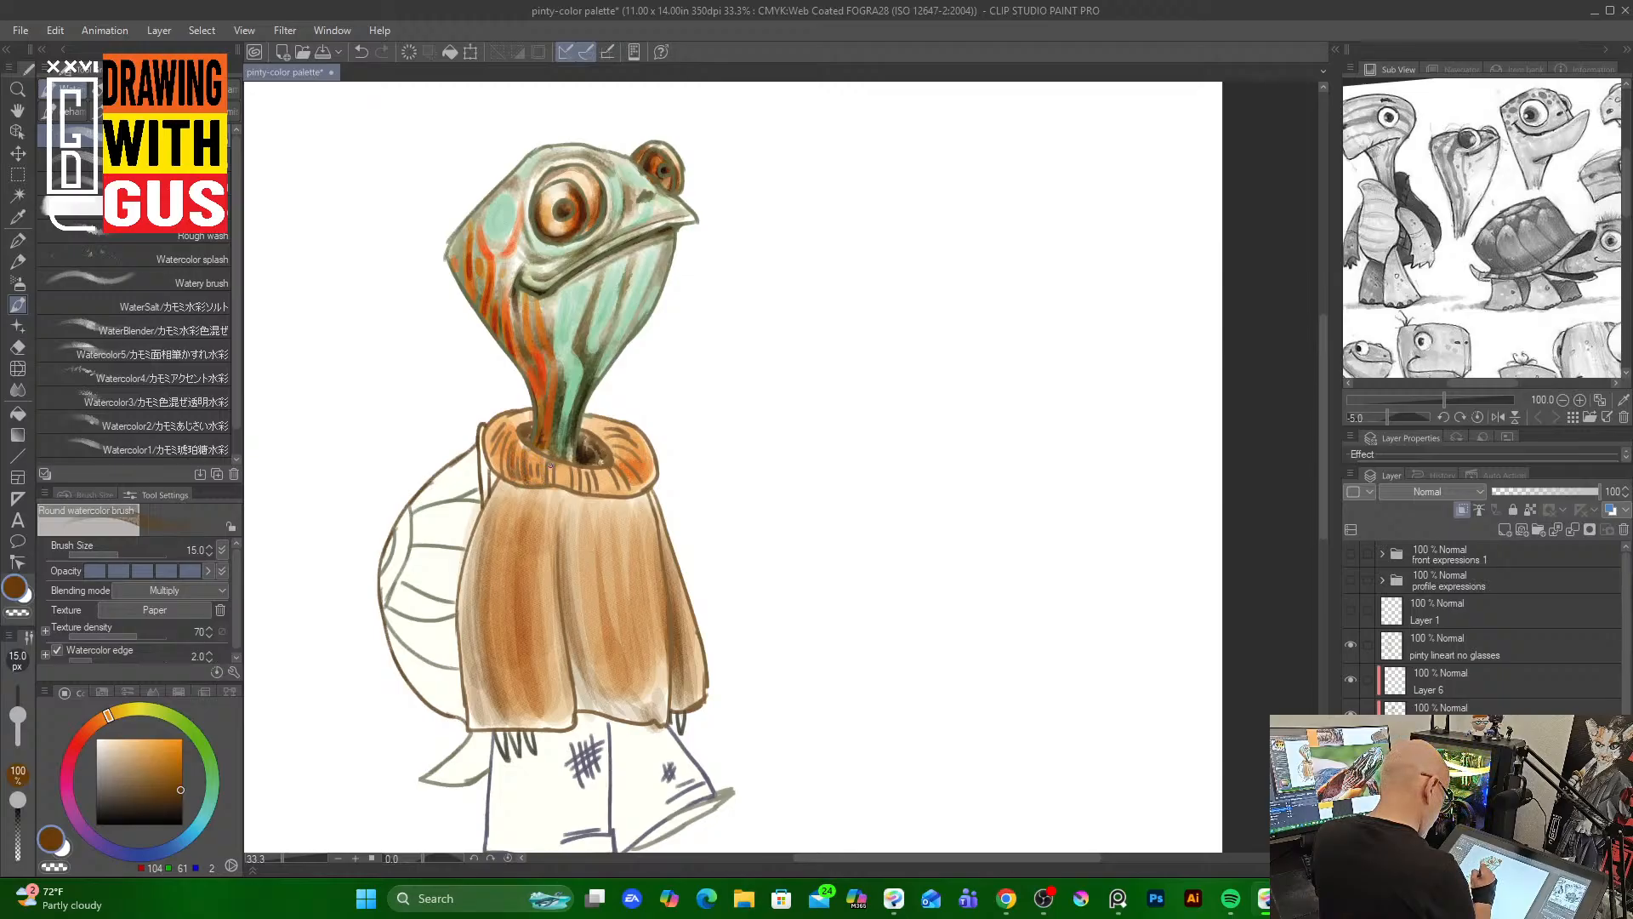
At brush size 60, paint dark brown vertical shading down the sweater and along the collar
key(bracketright)
key(bracketright)
key(bracketright)
key(bracketright)
key(bracketright)
key(bracketright)
key(bracketright)
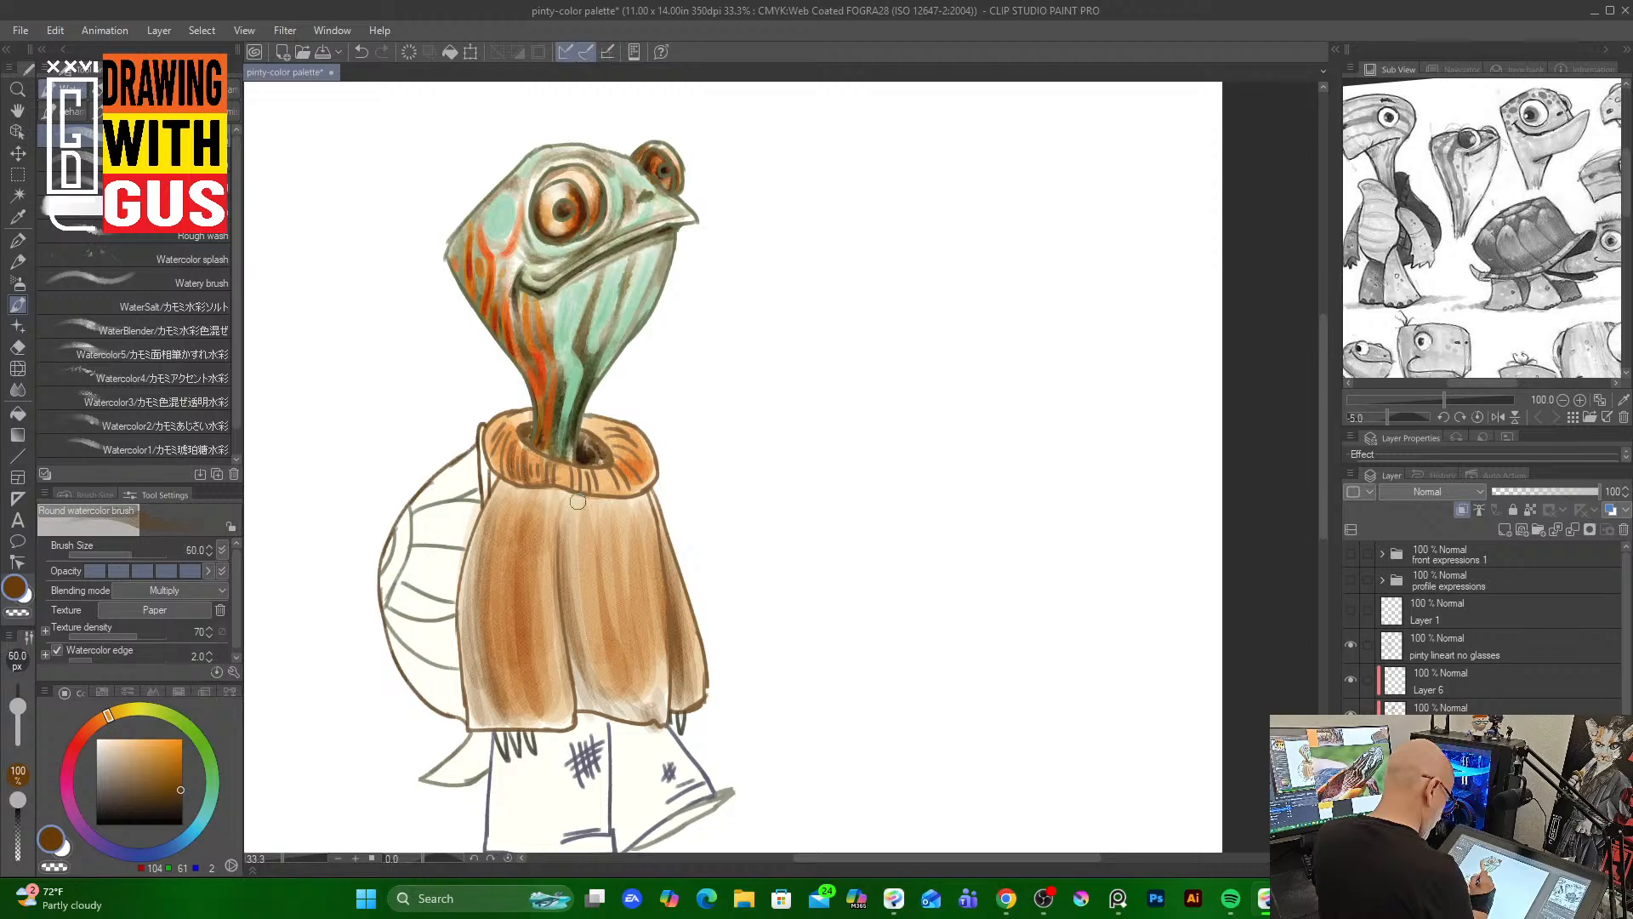
mouse_move(565, 499)
mouse_down()
mouse_move(522, 491)
mouse_move(559, 512)
mouse_move(587, 690)
mouse_up()
mouse_move(569, 632)
mouse_down()
mouse_move(615, 706)
mouse_move(572, 671)
mouse_move(594, 686)
mouse_move(682, 658)
mouse_up()
drag(662, 541, 673, 699)
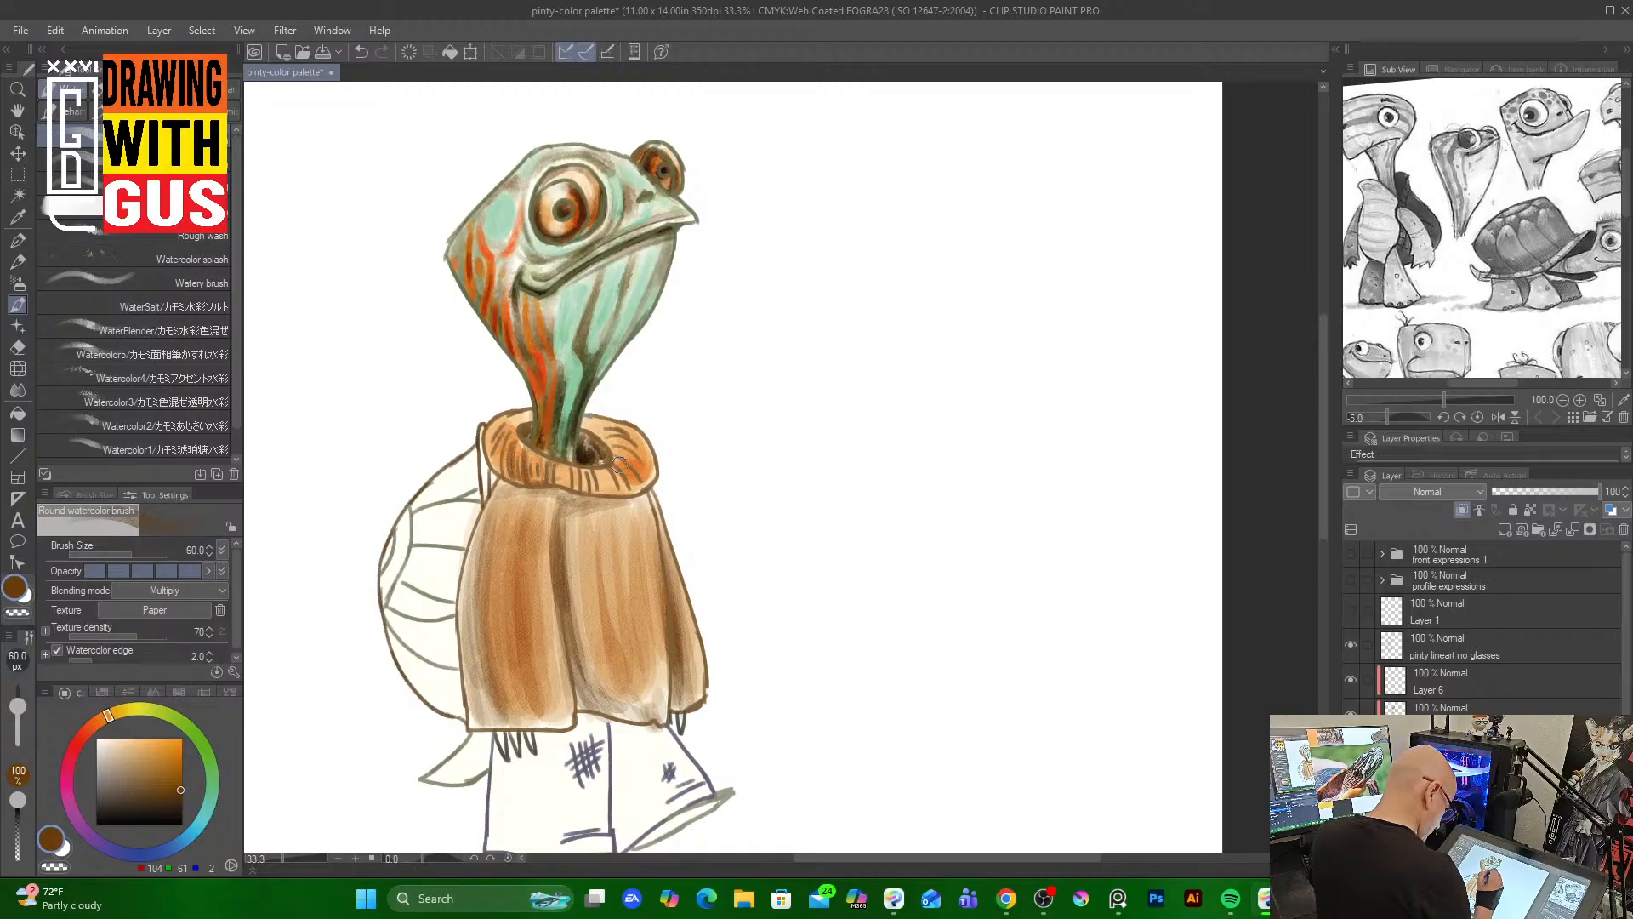
mouse_move(619, 465)
mouse_down()
mouse_move(625, 492)
mouse_move(641, 473)
mouse_move(592, 422)
mouse_move(626, 423)
mouse_move(601, 433)
mouse_up()
mouse_move(495, 421)
mouse_down()
mouse_move(532, 419)
mouse_move(485, 436)
mouse_up()
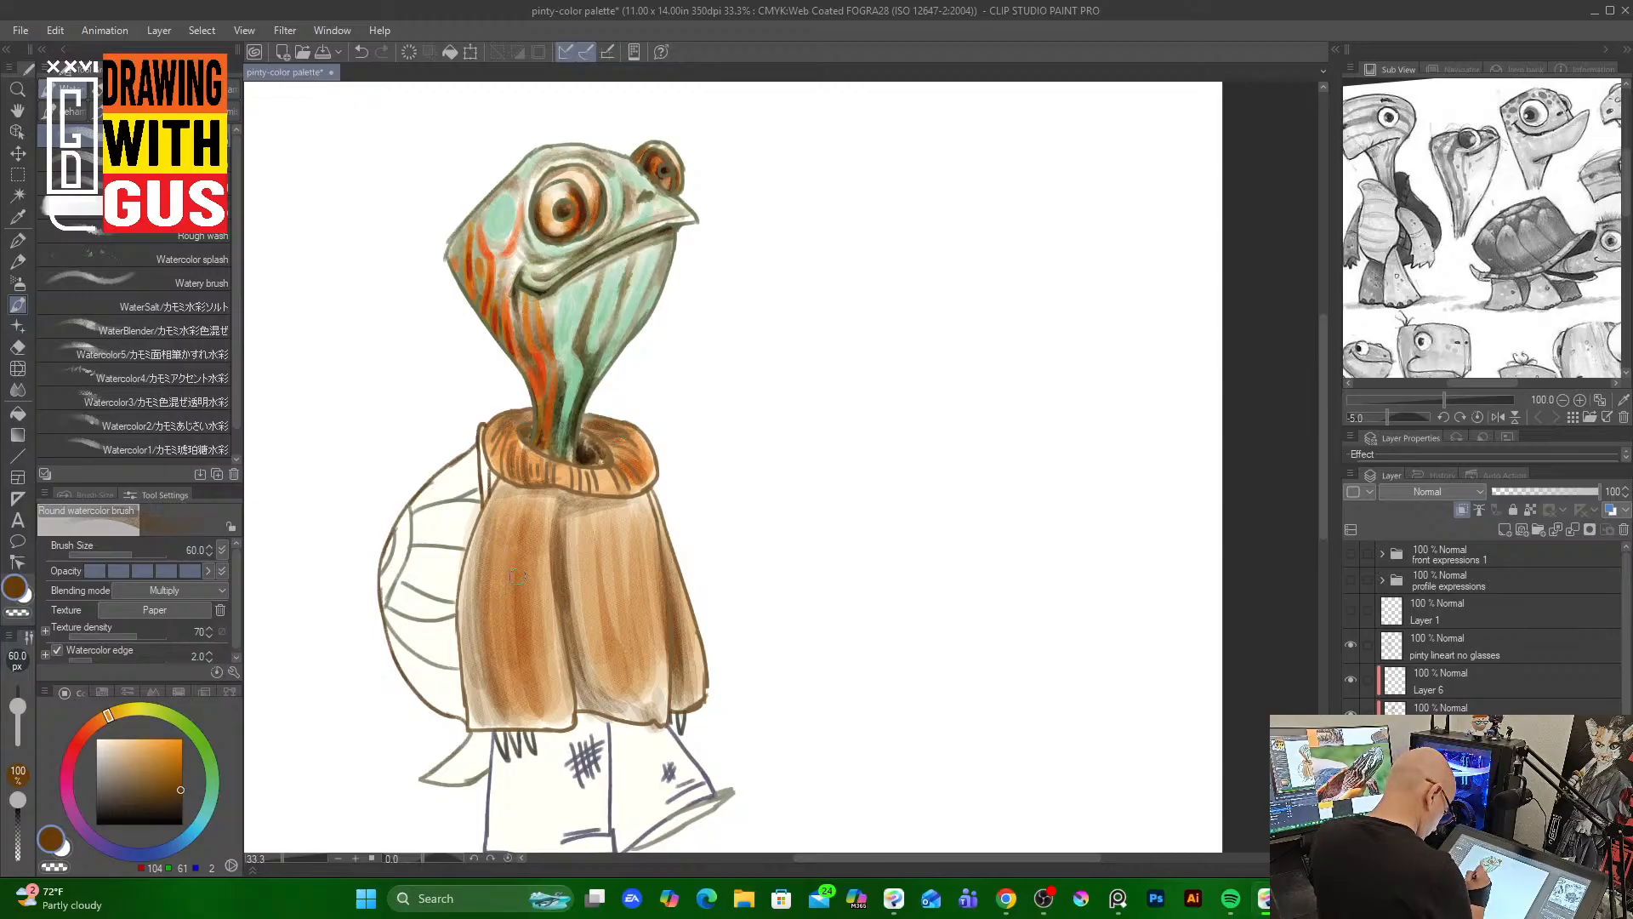
Pick a deeper brown and, at brush size 20, stroke the collar's right edge and the sweater's fold lines
click(183, 799)
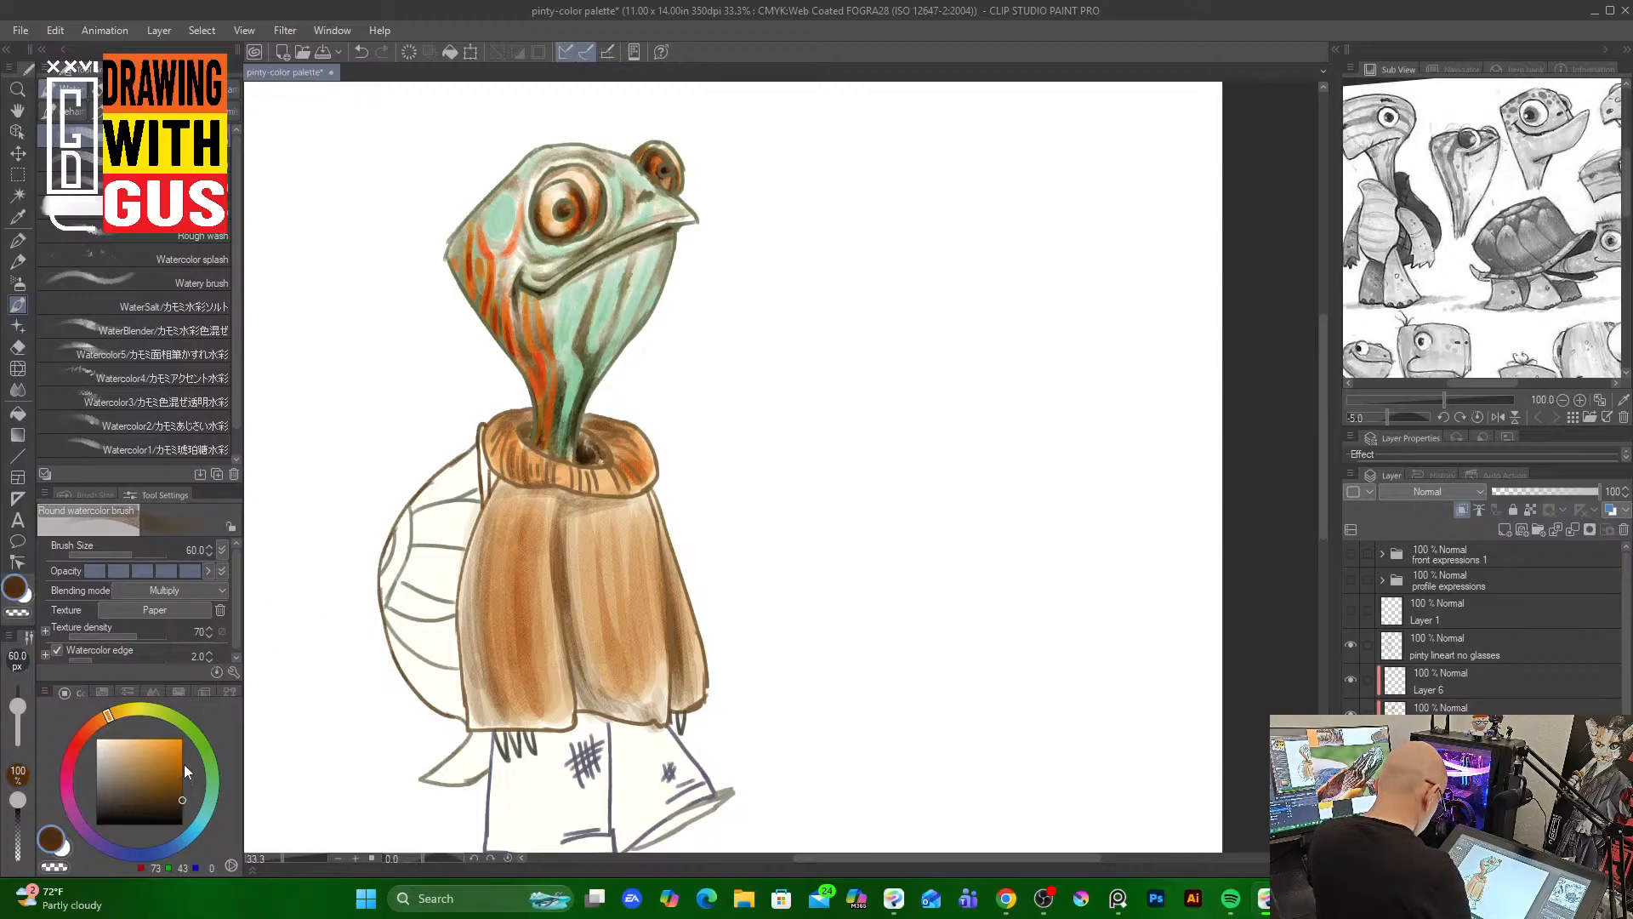
key(bracketleft)
key(bracketleft)
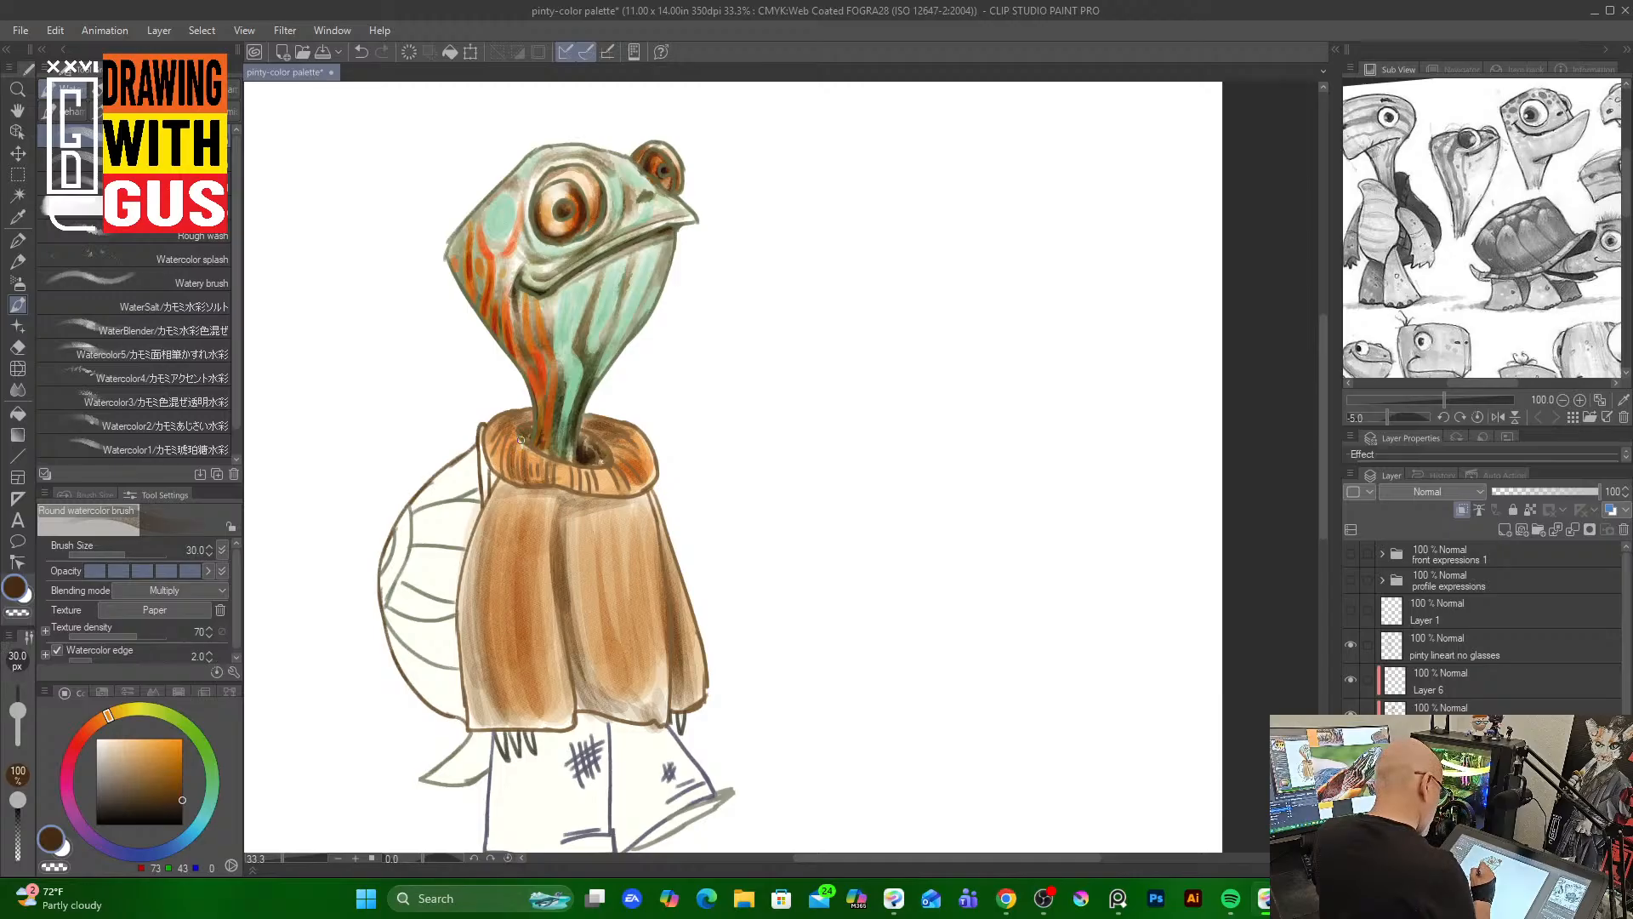
key(bracketleft)
key(bracketleft)
key(bracketright)
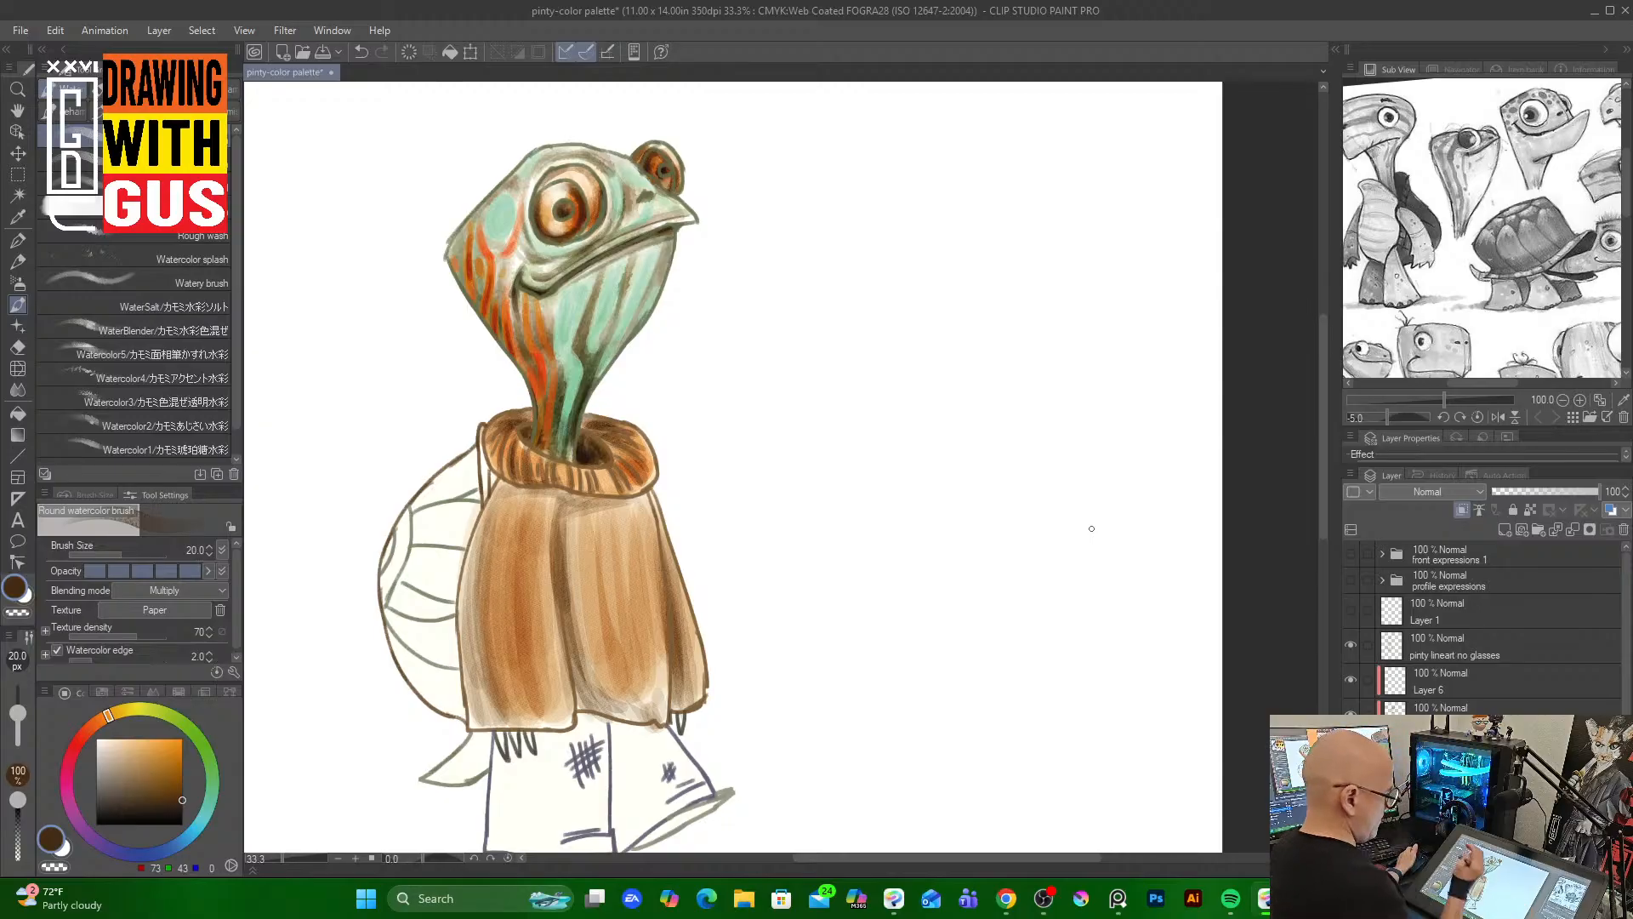
drag(643, 447, 653, 476)
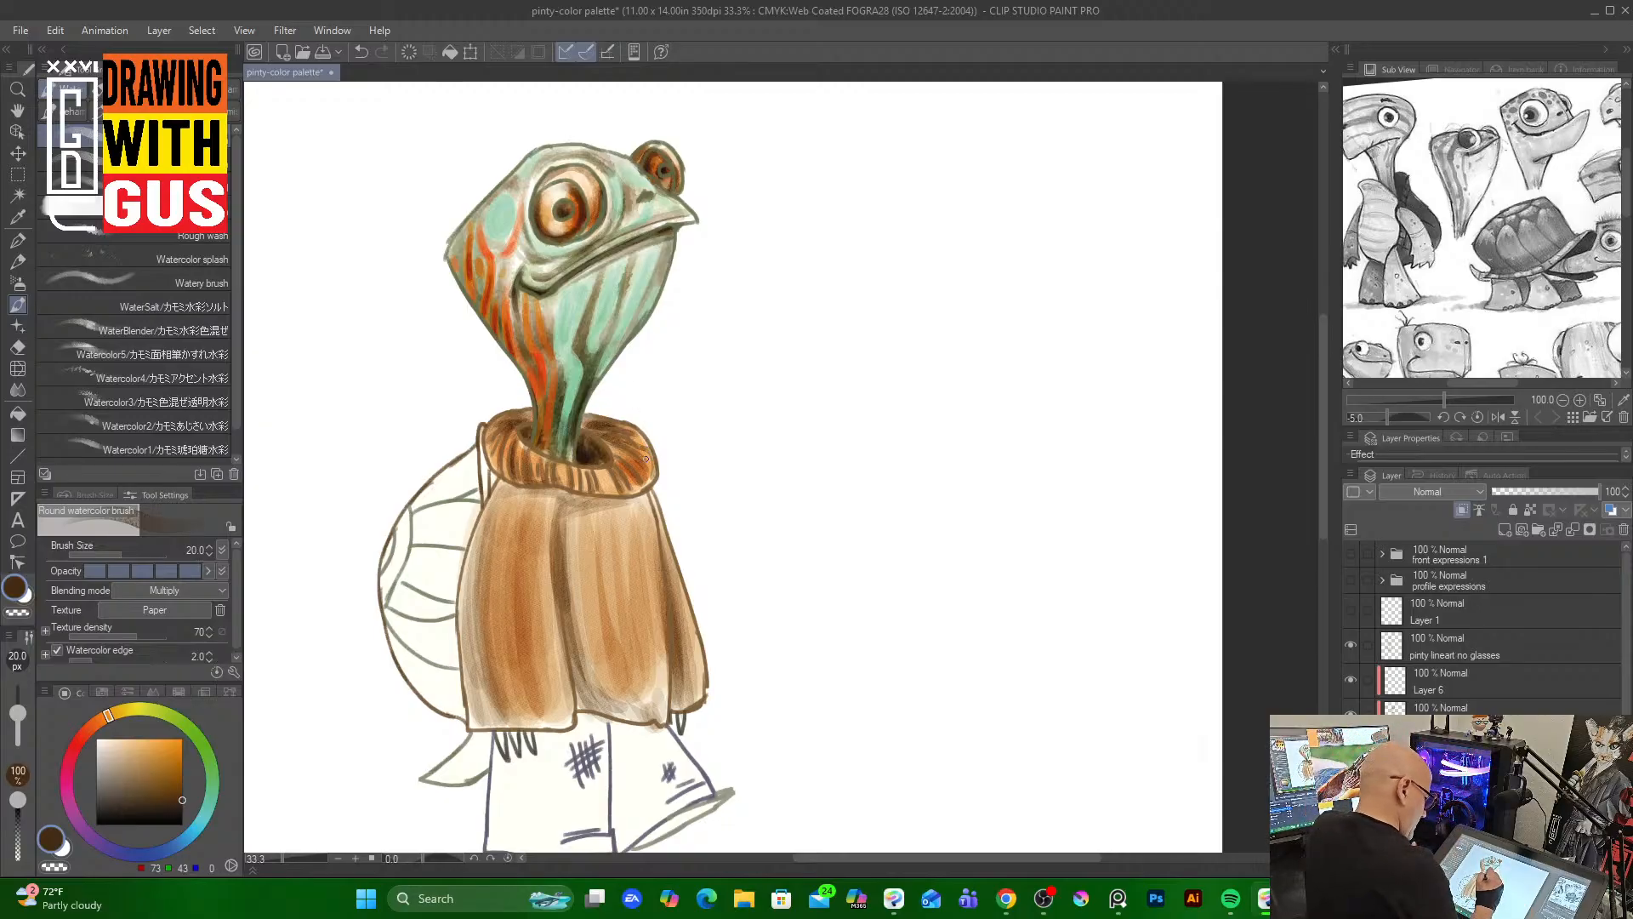
mouse_move(551, 527)
mouse_down()
mouse_move(560, 638)
mouse_move(543, 720)
mouse_up()
mouse_move(494, 487)
mouse_down()
mouse_move(463, 558)
mouse_move(485, 507)
mouse_move(464, 644)
mouse_move(461, 575)
mouse_move(471, 723)
mouse_move(547, 727)
mouse_move(513, 671)
mouse_move(490, 705)
mouse_move(522, 714)
mouse_move(479, 709)
mouse_move(547, 706)
mouse_move(495, 722)
mouse_move(563, 705)
mouse_move(501, 715)
mouse_move(501, 697)
mouse_move(477, 695)
mouse_move(544, 706)
mouse_move(474, 703)
mouse_move(480, 721)
mouse_move(553, 720)
mouse_move(535, 727)
mouse_move(564, 688)
mouse_move(640, 717)
mouse_move(691, 693)
mouse_up()
key(bracketright)
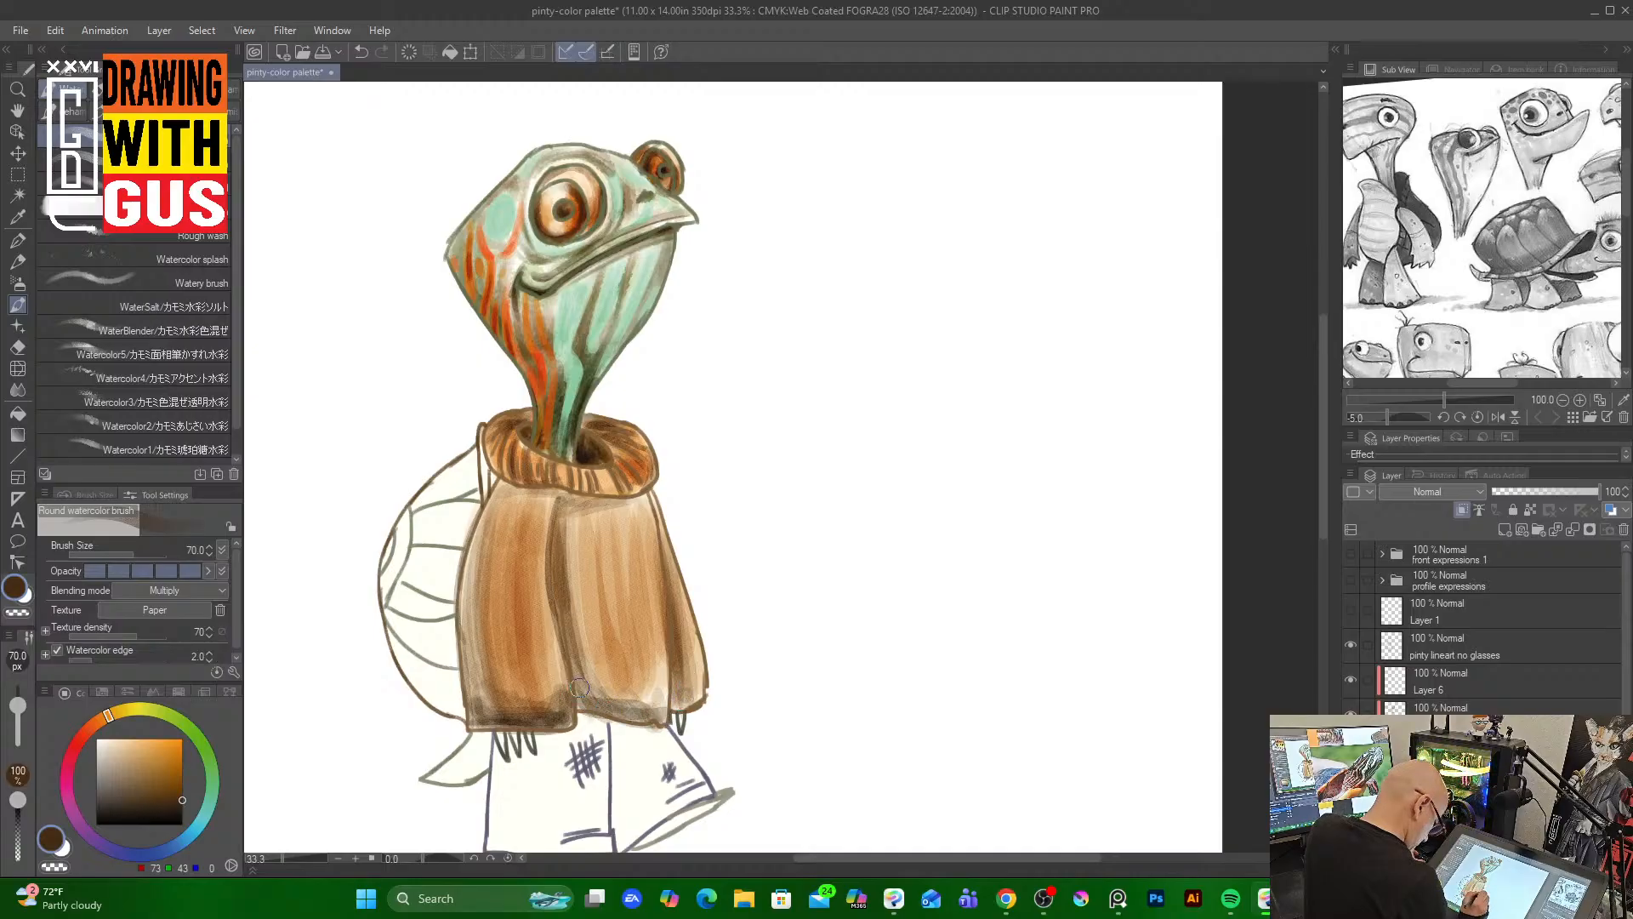
Pick an orange and wash it across the sweater's lower half at brush size 70
click(157, 741)
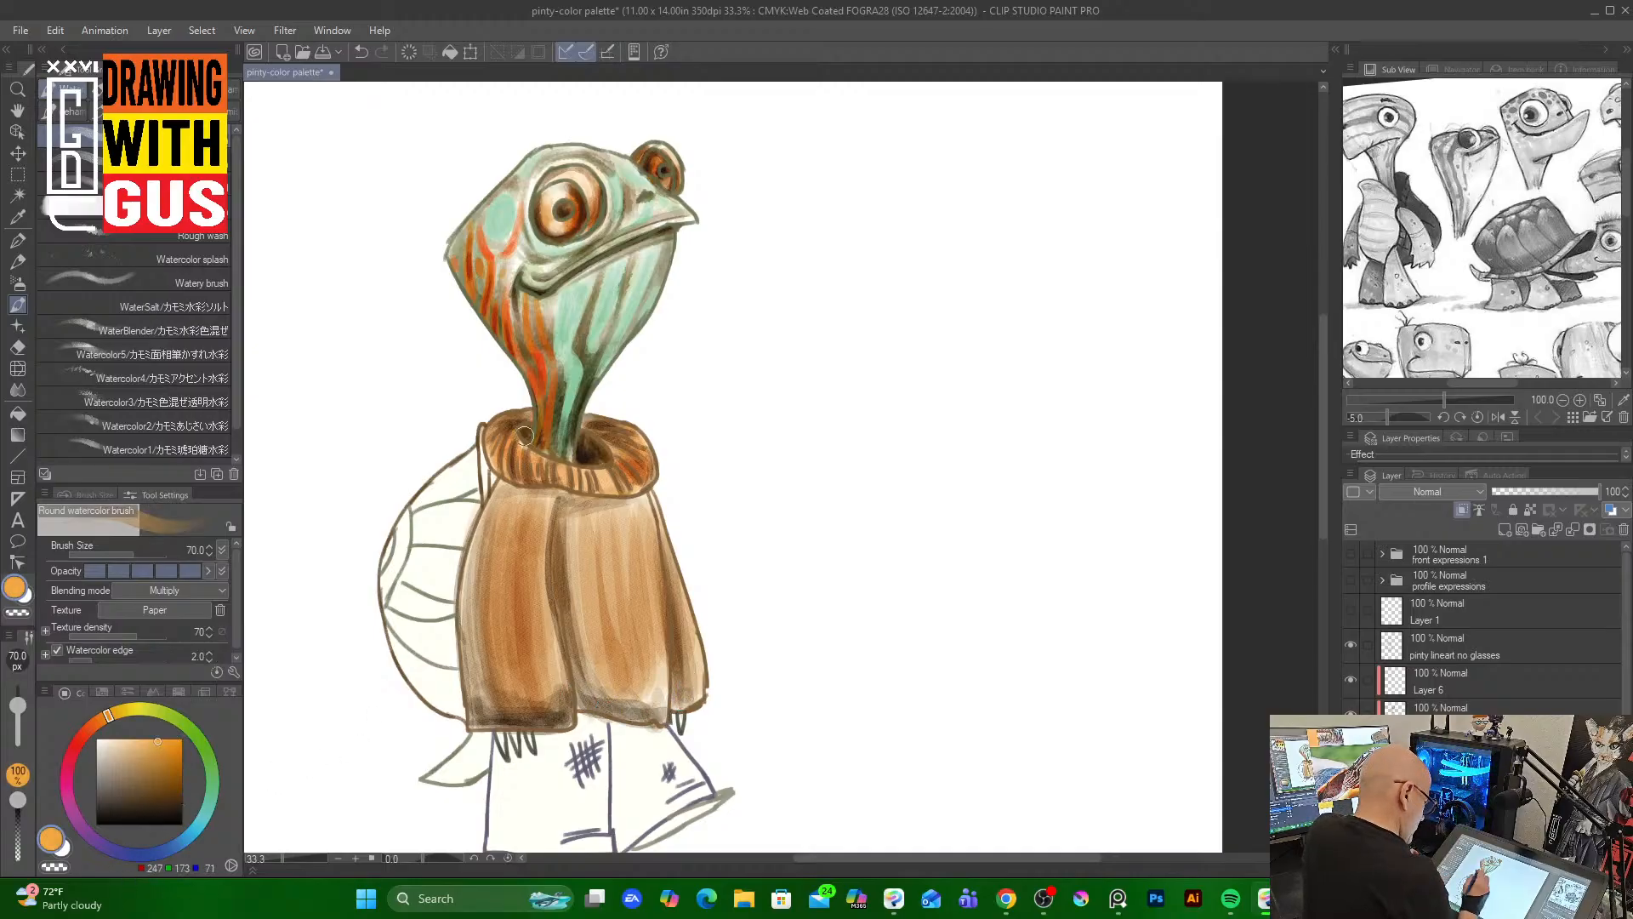
mouse_move(479, 614)
mouse_down()
mouse_move(473, 650)
mouse_move(496, 522)
mouse_move(494, 687)
mouse_move(493, 622)
mouse_move(511, 596)
mouse_move(535, 706)
mouse_move(546, 629)
mouse_move(553, 688)
mouse_move(533, 589)
mouse_move(546, 507)
mouse_move(542, 606)
mouse_move(588, 544)
mouse_move(591, 658)
mouse_move(572, 544)
mouse_move(608, 685)
mouse_move(650, 639)
mouse_move(657, 698)
mouse_move(632, 546)
mouse_move(621, 687)
mouse_move(581, 612)
mouse_move(664, 693)
mouse_move(673, 589)
mouse_move(667, 717)
mouse_up()
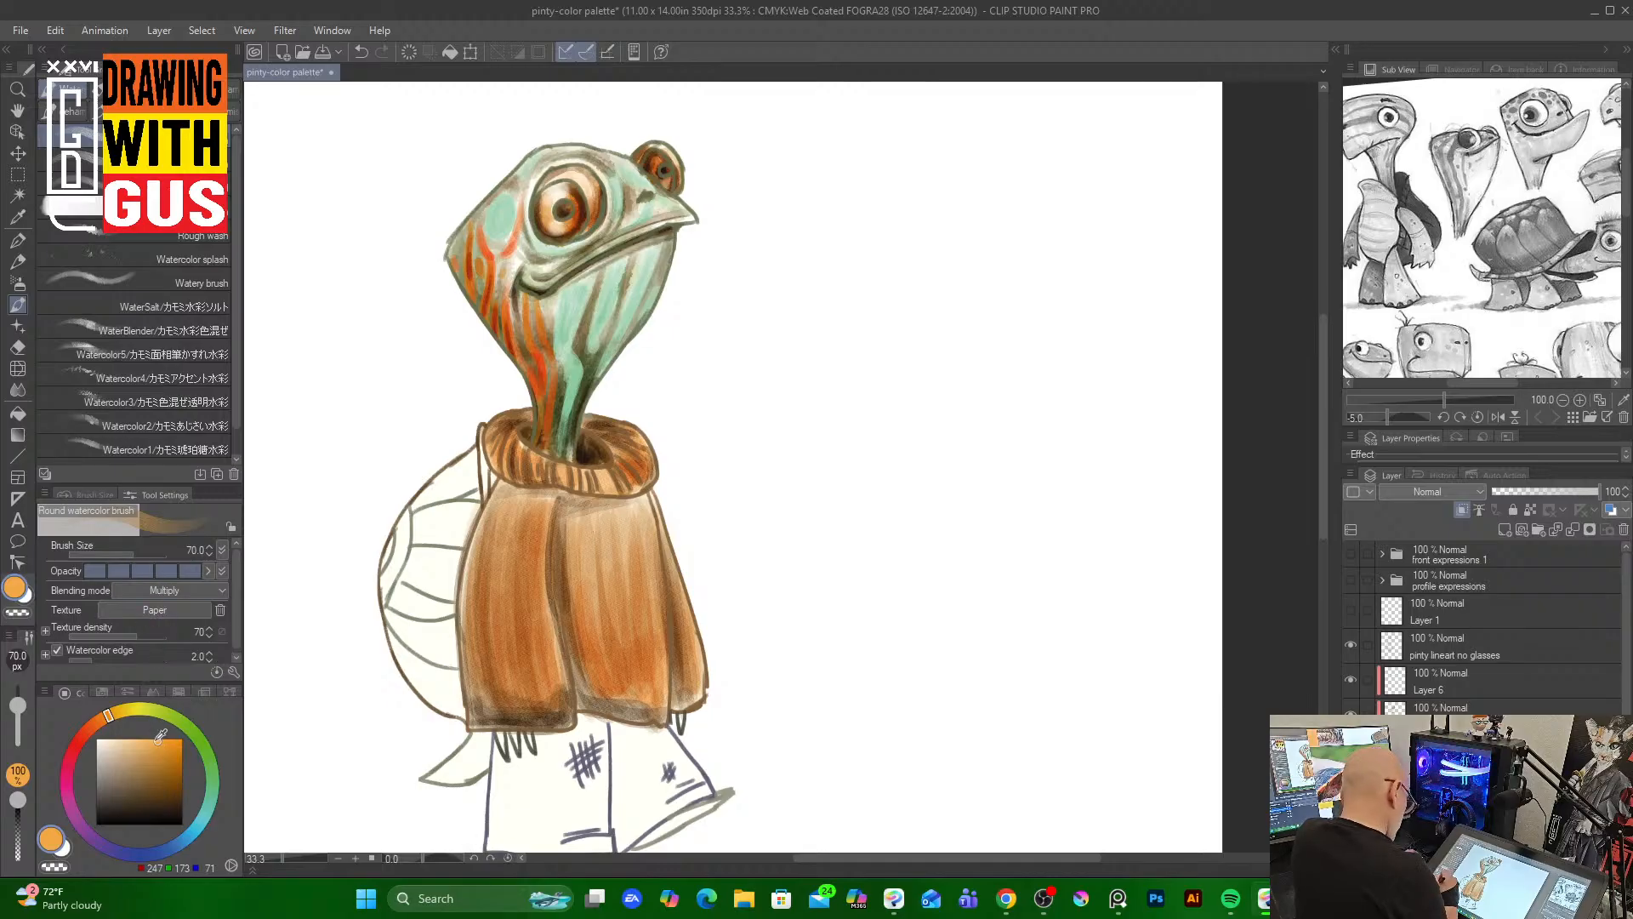
Sample a pale peach, switch to the Watery brush at size 200, and soften the sweater's center
drag(161, 735, 129, 734)
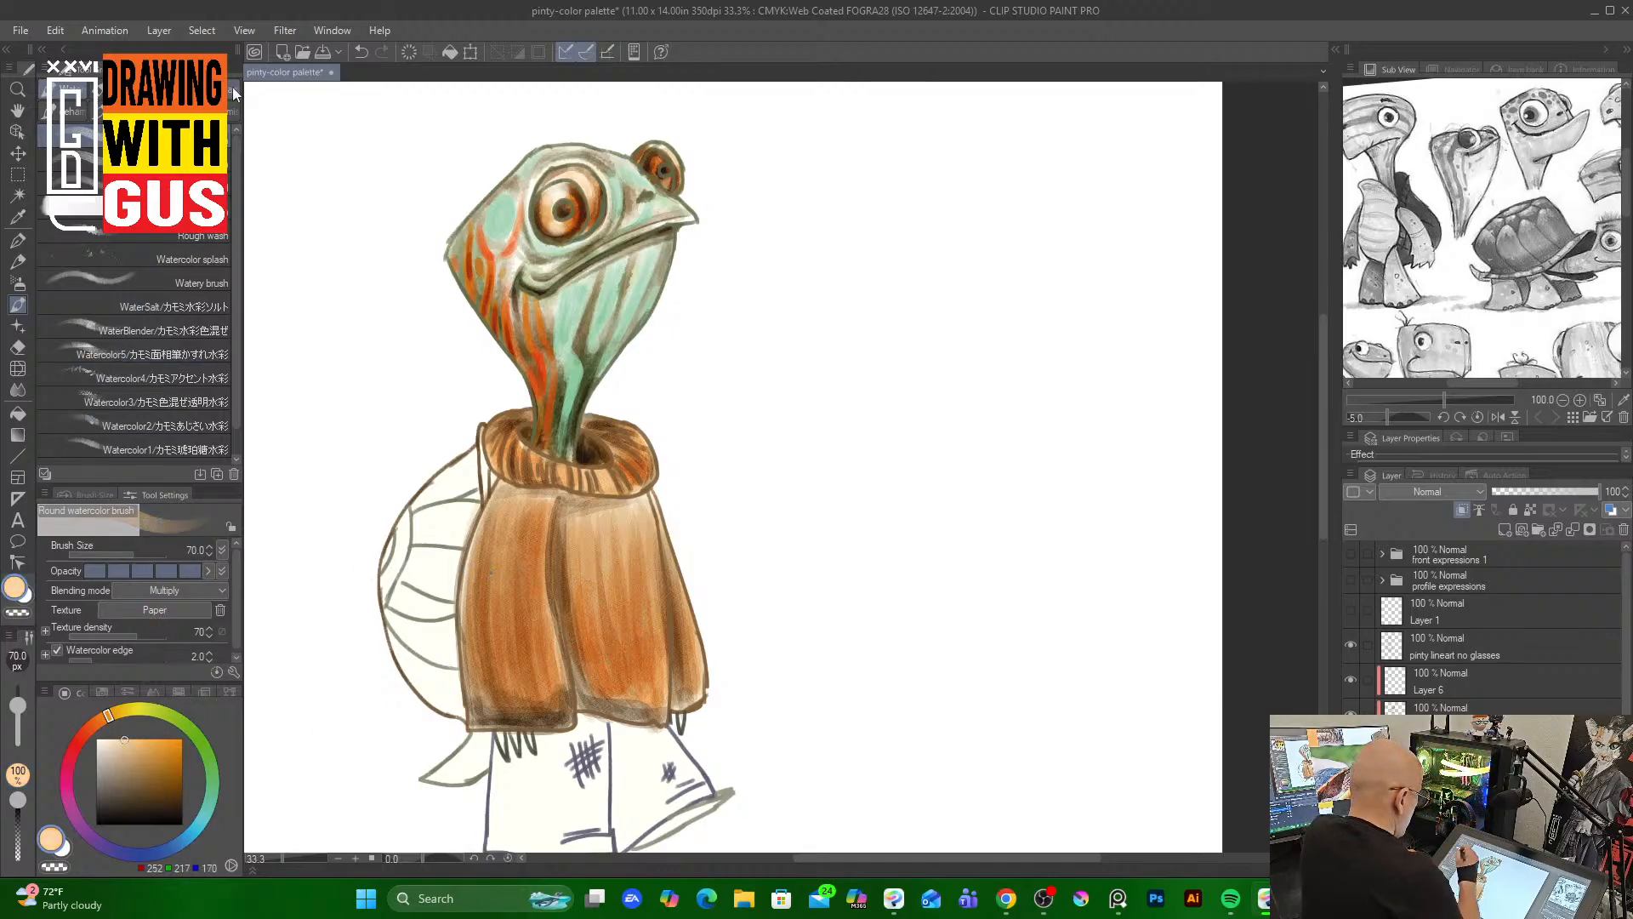
click(218, 279)
key(bracketright)
key(bracketright)
key(bracketright)
key(bracketright)
key(bracketright)
key(bracketright)
key(bracketright)
key(bracketright)
key(bracketright)
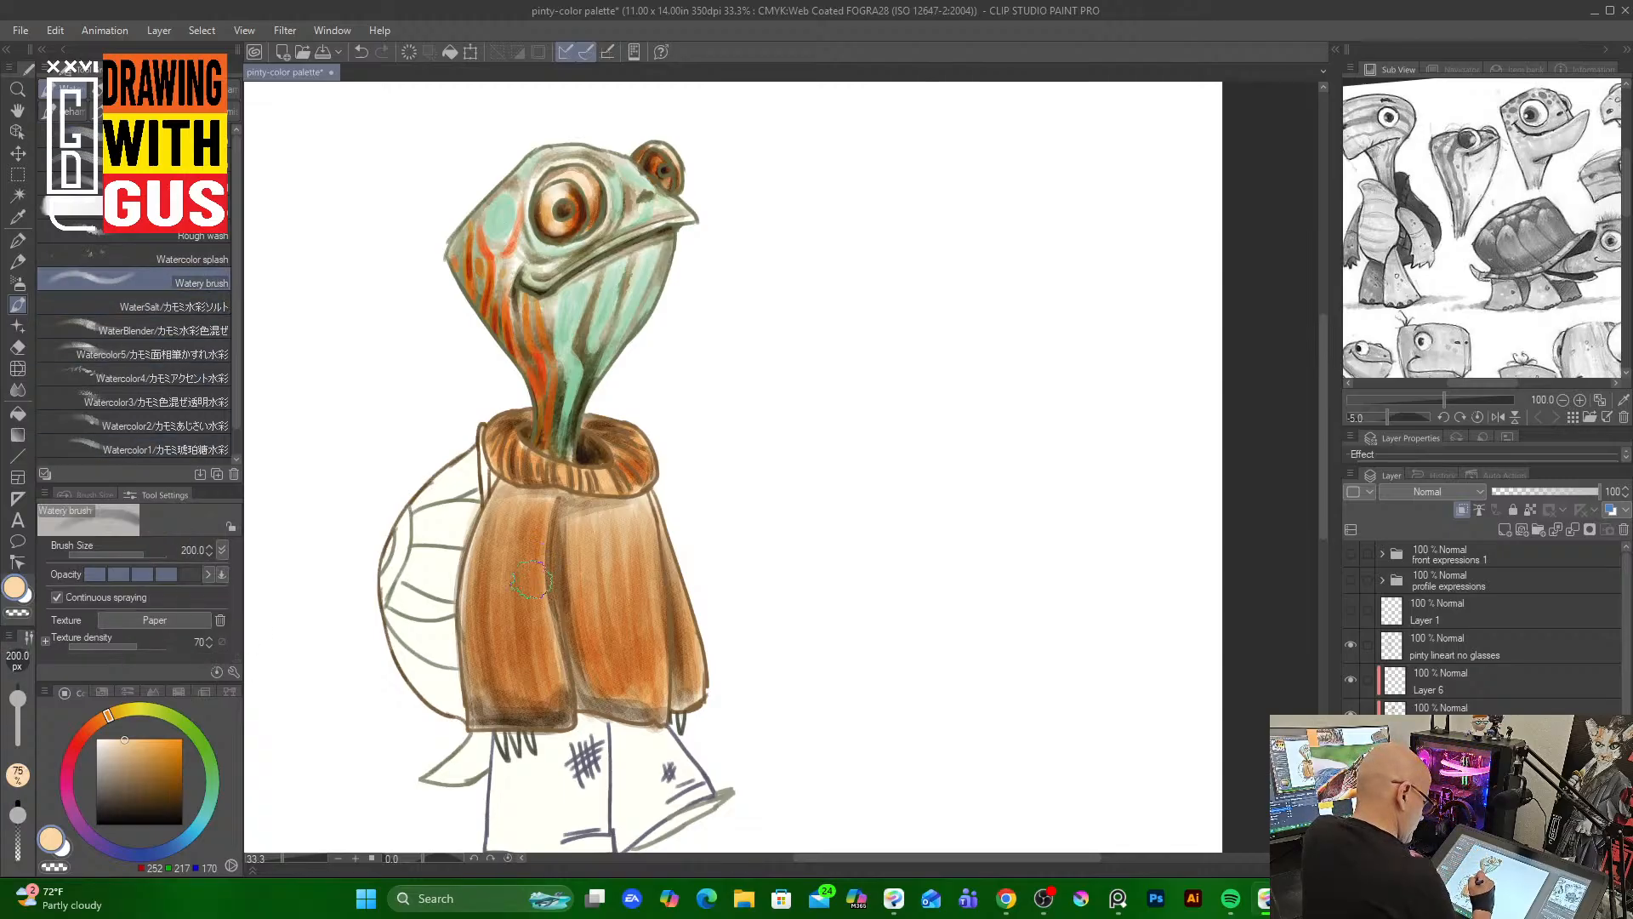
drag(594, 563, 601, 631)
mouse_move(620, 533)
mouse_down()
mouse_move(626, 622)
mouse_move(645, 527)
mouse_move(636, 655)
mouse_up()
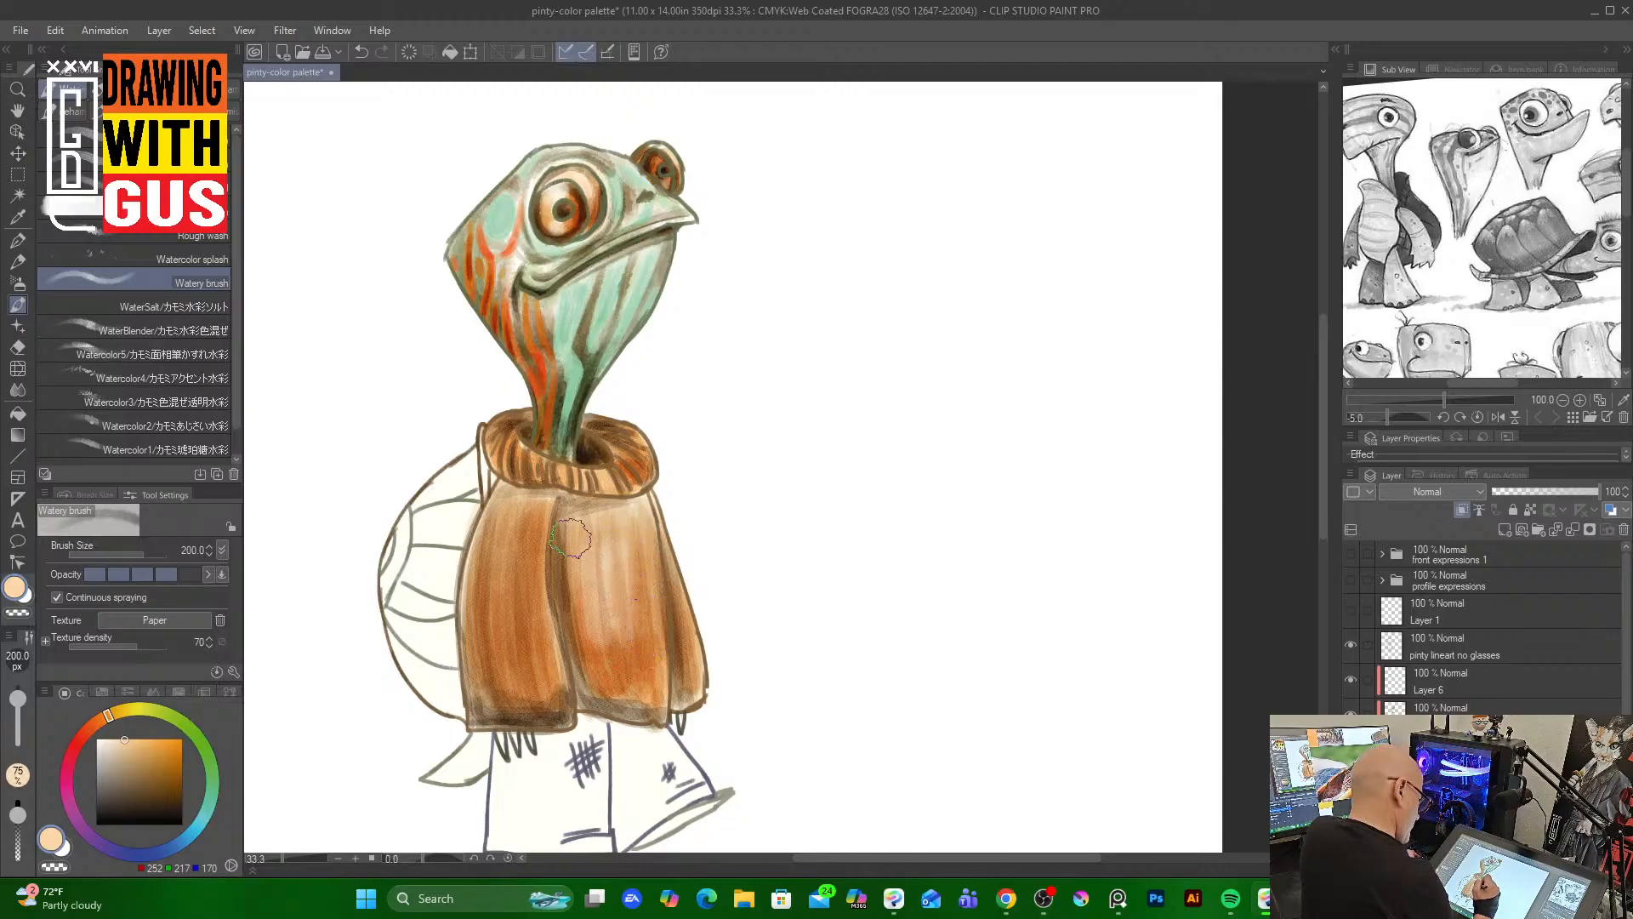
At Watery brush size 50, soften the sweater's left side, collar and right side
key(bracketleft)
key(bracketleft)
key(bracketleft)
key(bracketleft)
key(bracketleft)
key(bracketleft)
key(bracketleft)
key(bracketleft)
drag(476, 556, 470, 644)
drag(542, 523, 543, 611)
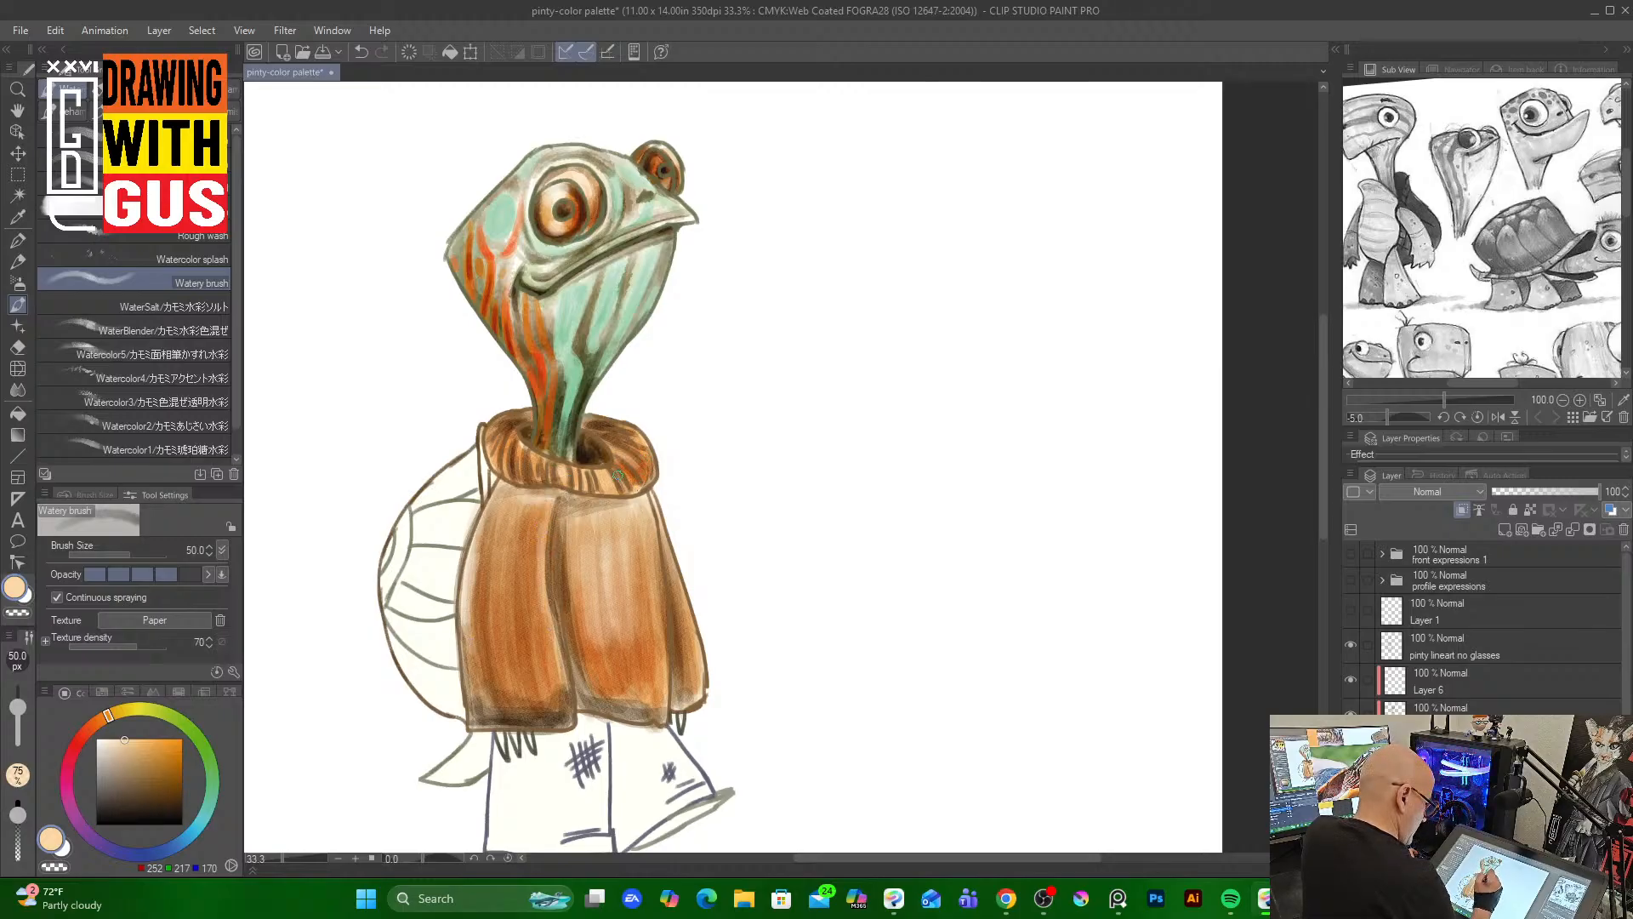
drag(510, 438, 499, 442)
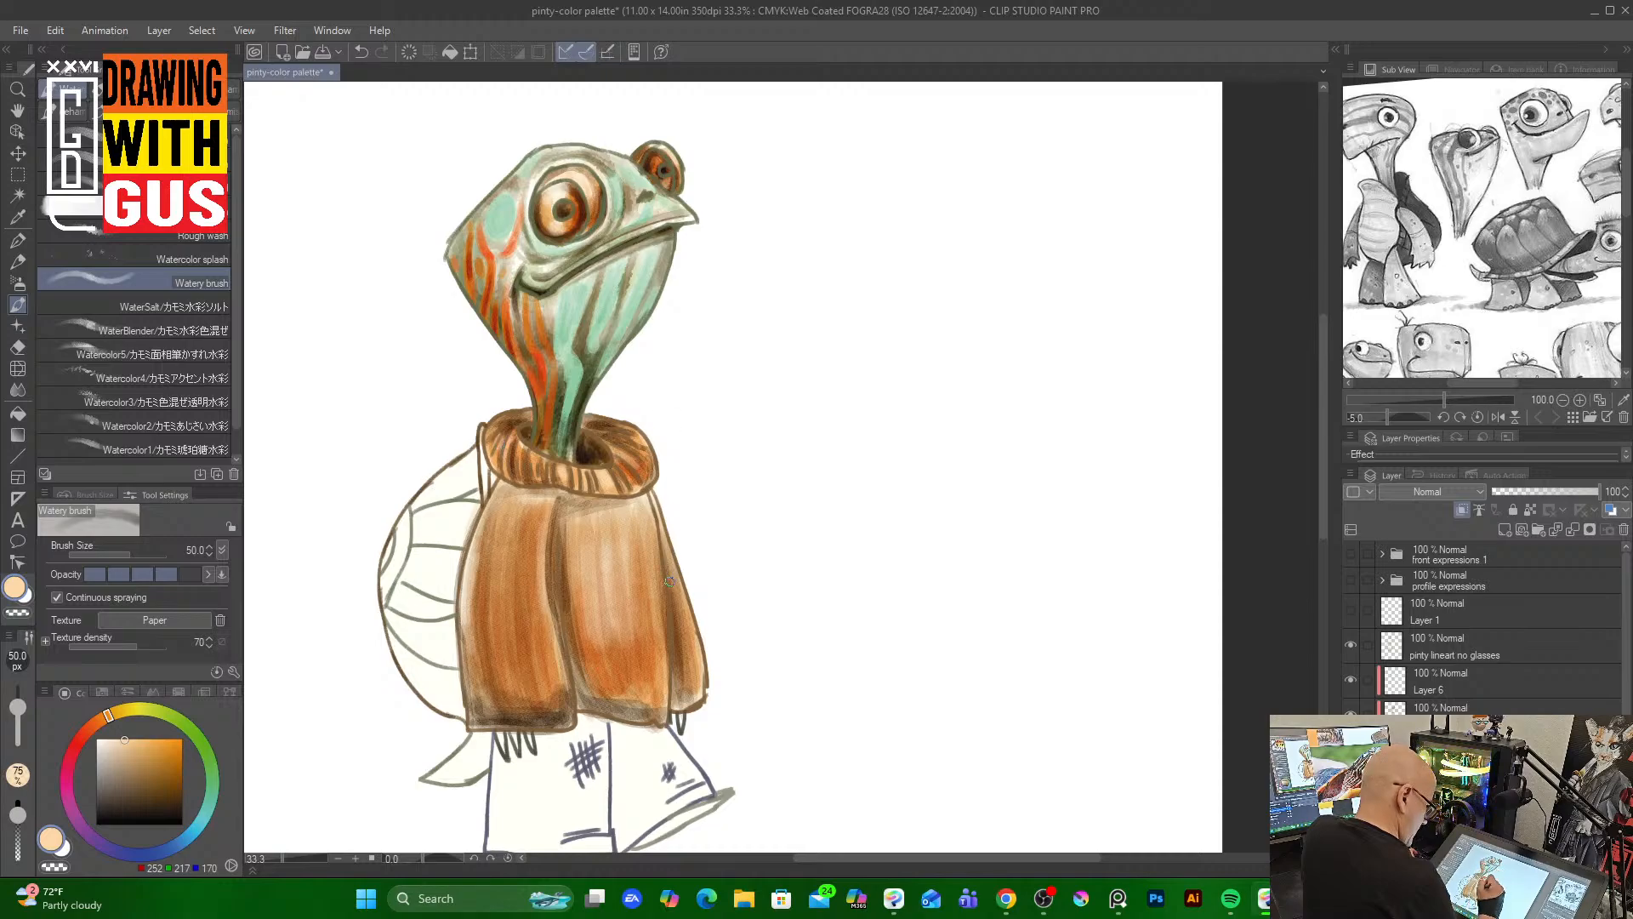
drag(661, 562, 690, 639)
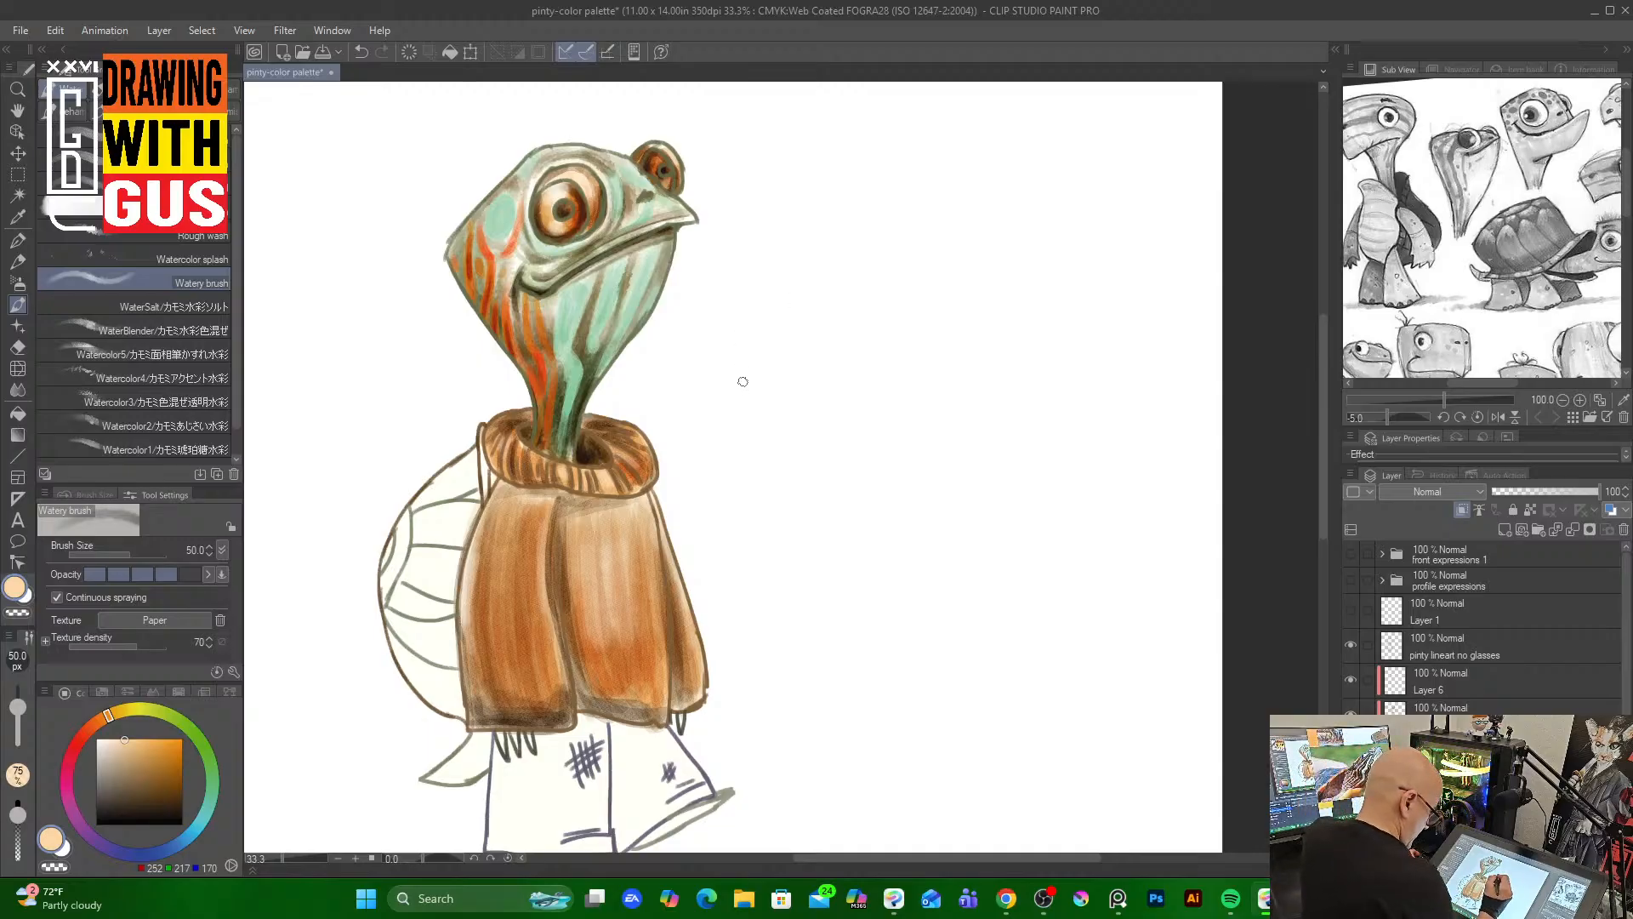
Pick a dark brown, switch to the Rough wash brush at size 40, and add strokes on the sweater, collar and hem
click(182, 798)
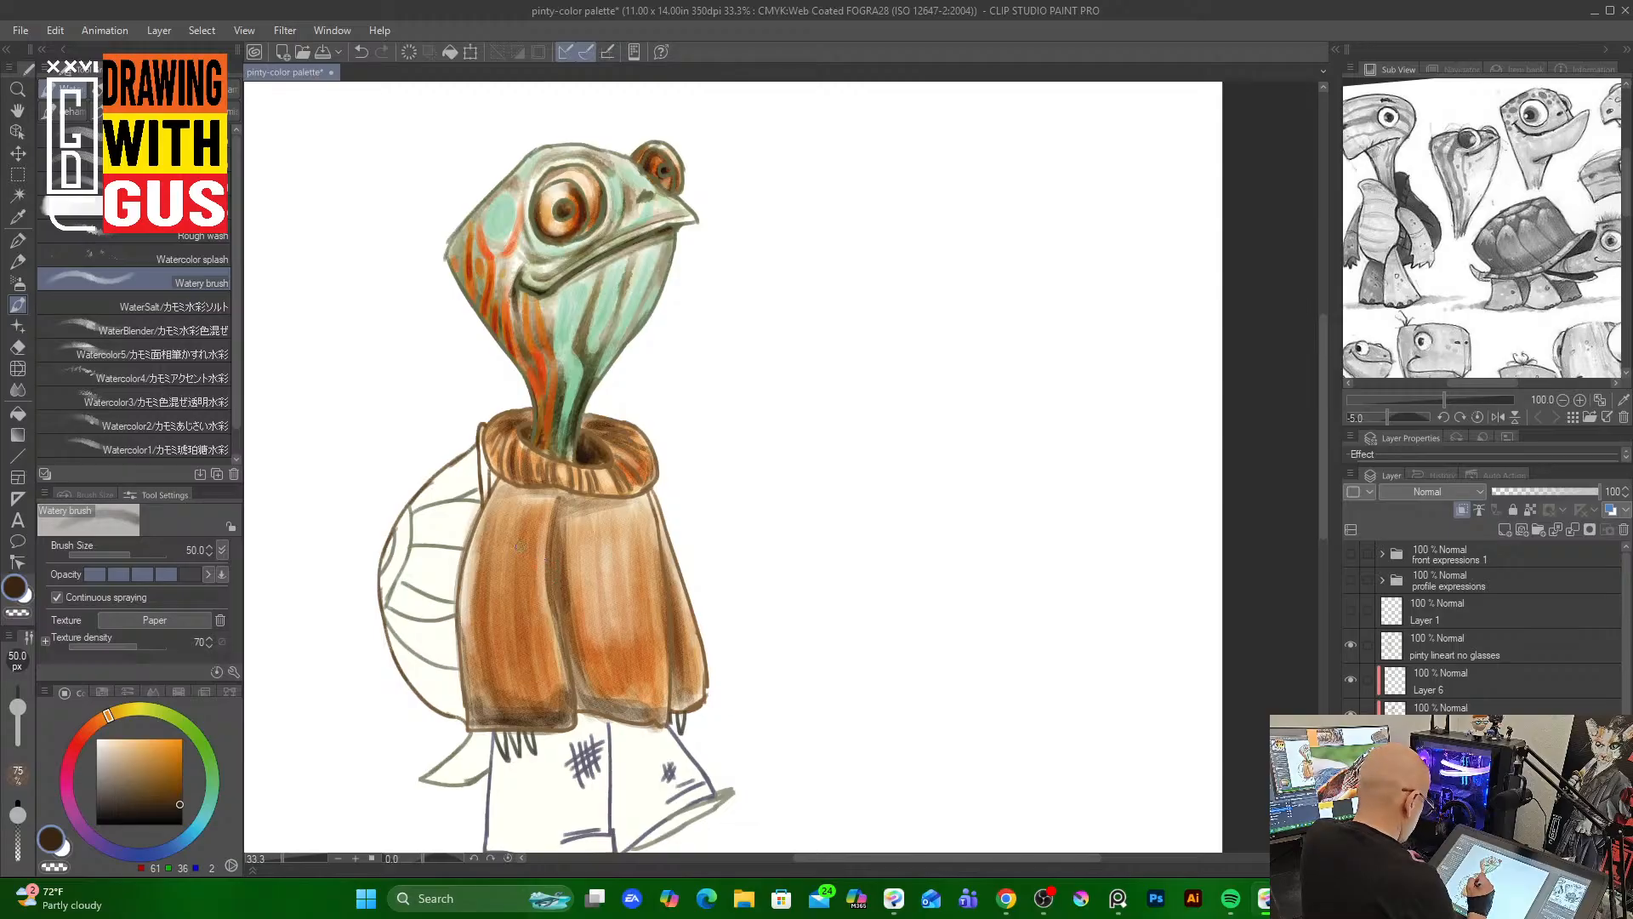
click(219, 236)
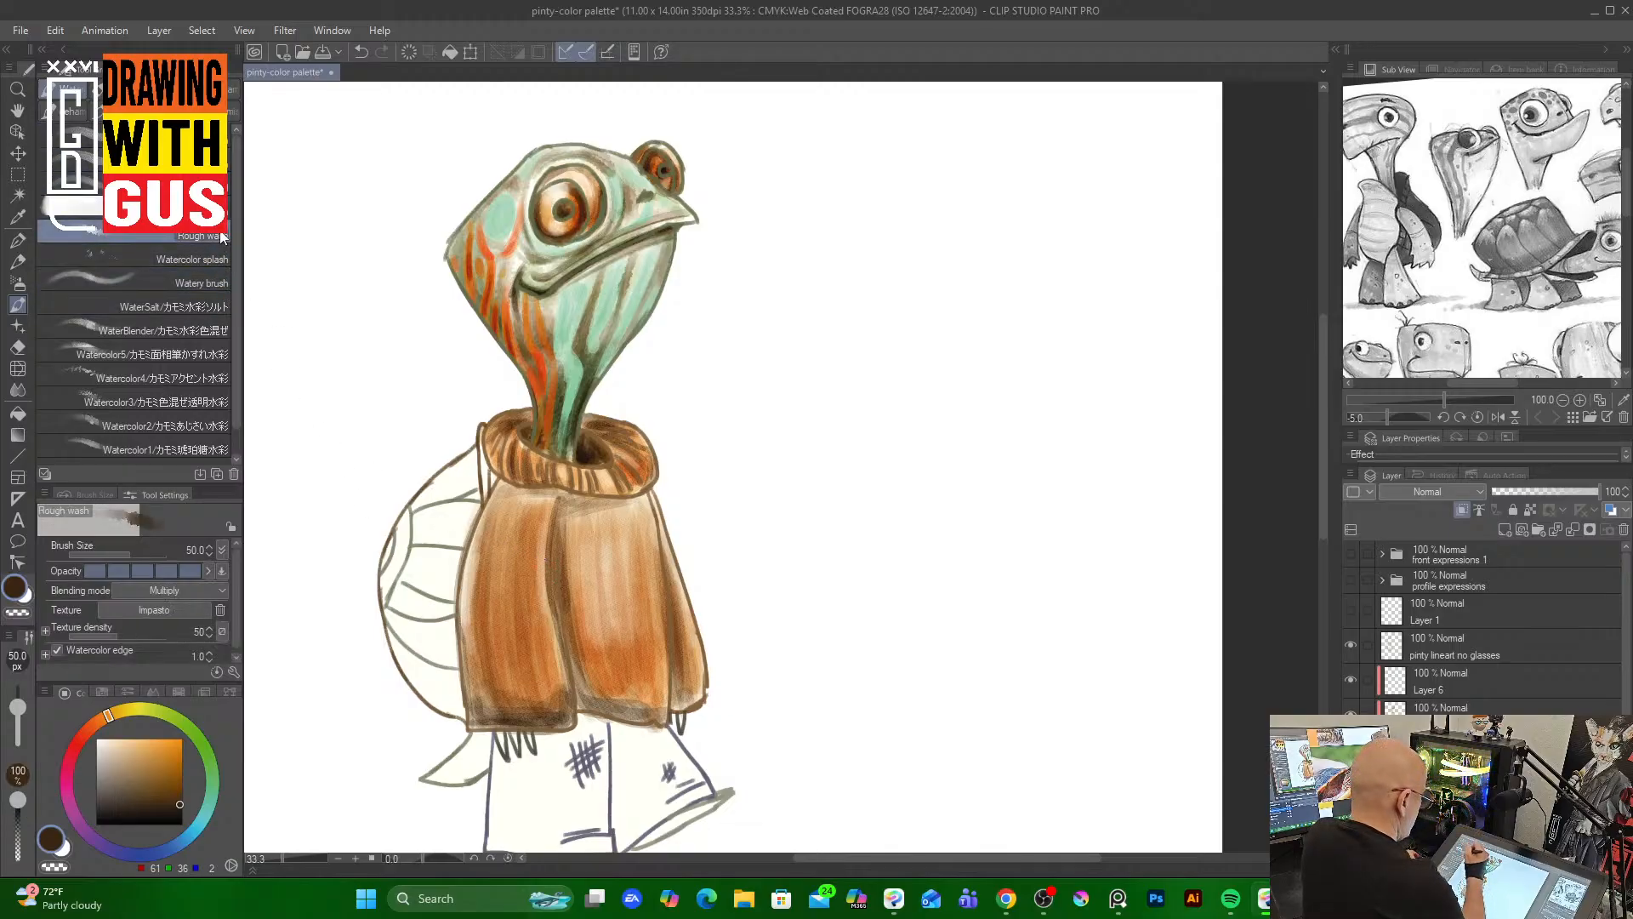
key(bracketright)
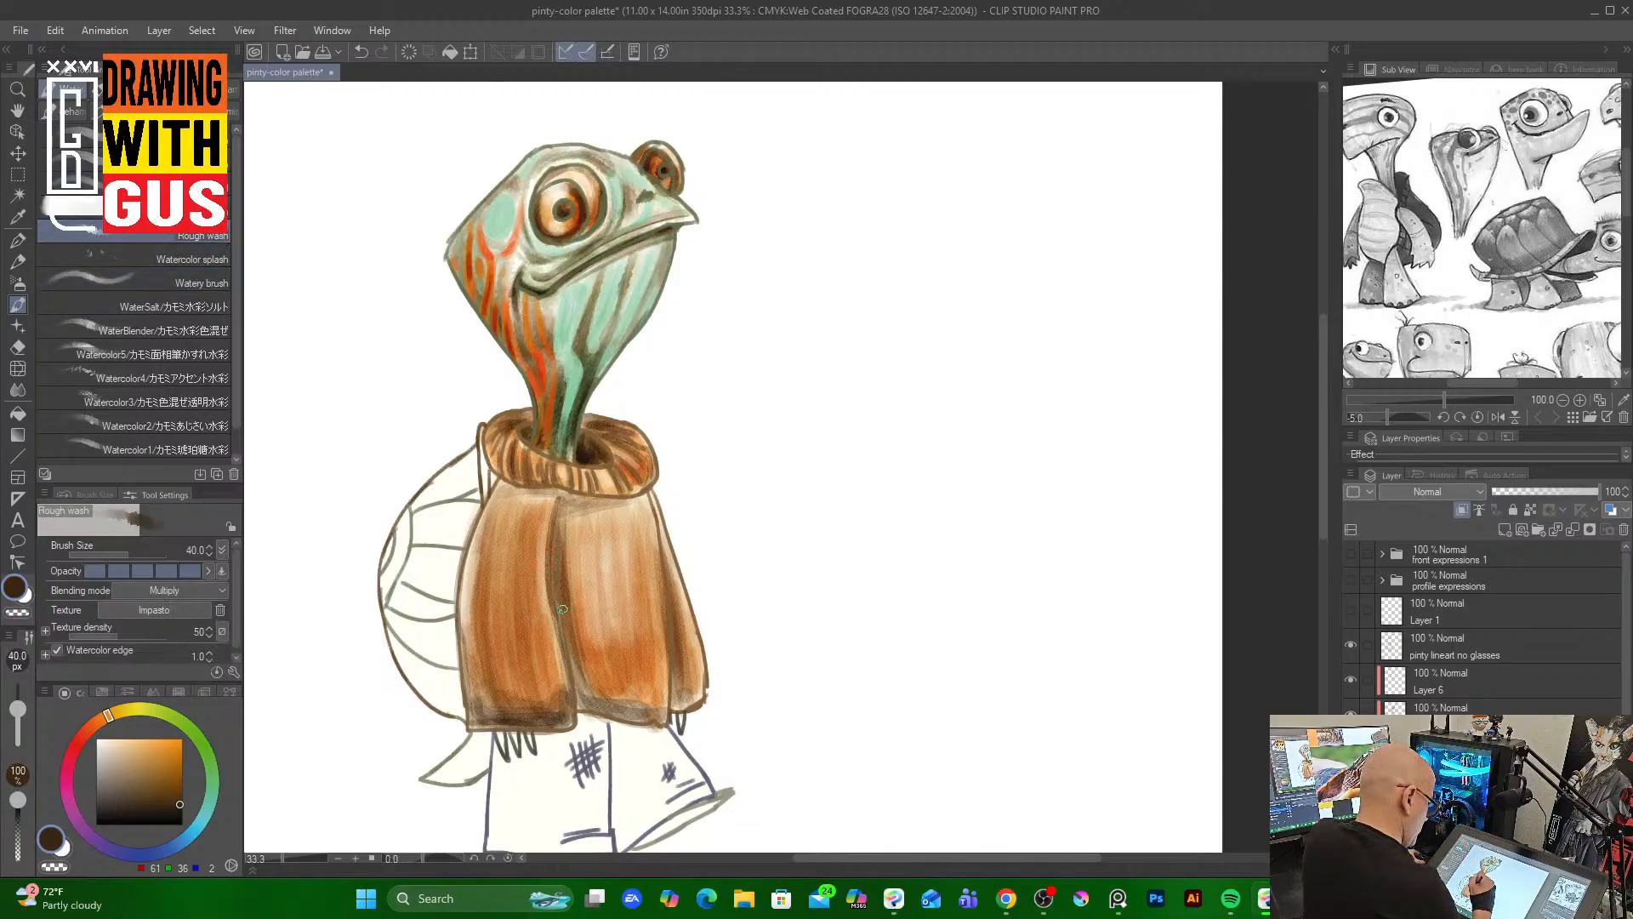
mouse_move(563, 609)
mouse_down()
mouse_move(554, 555)
mouse_move(570, 705)
mouse_move(567, 647)
mouse_move(587, 699)
mouse_up()
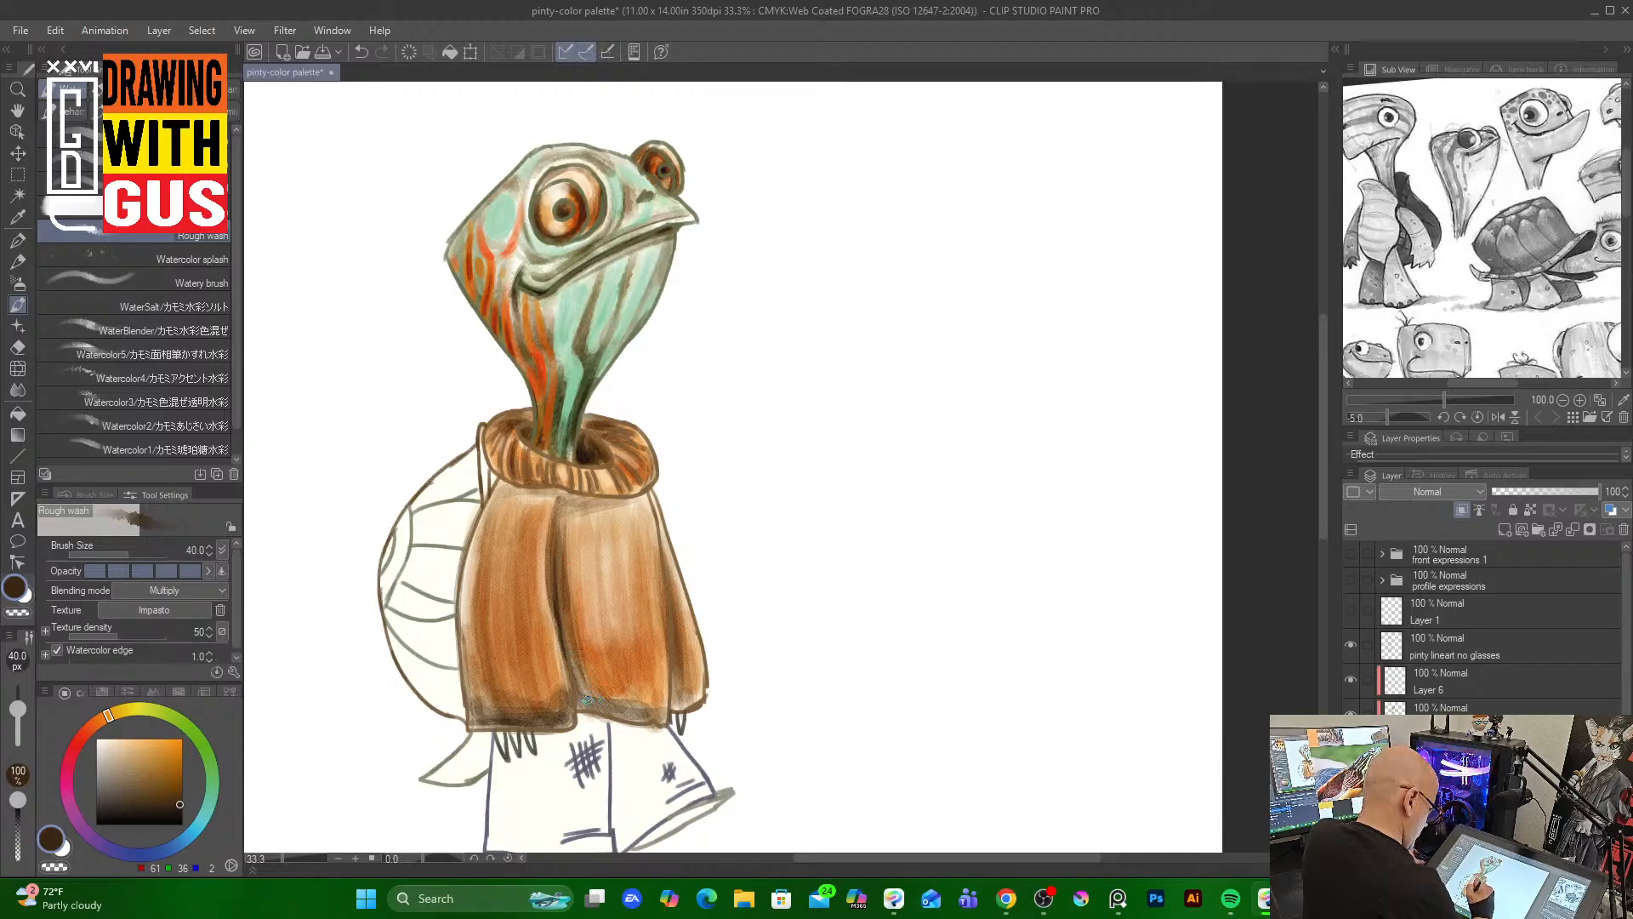
mouse_move(660, 549)
mouse_down()
mouse_move(666, 673)
mouse_move(646, 489)
mouse_up()
mouse_move(526, 484)
mouse_down()
mouse_move(611, 497)
mouse_move(620, 445)
mouse_move(587, 444)
mouse_move(591, 495)
mouse_move(562, 490)
mouse_move(615, 499)
mouse_up()
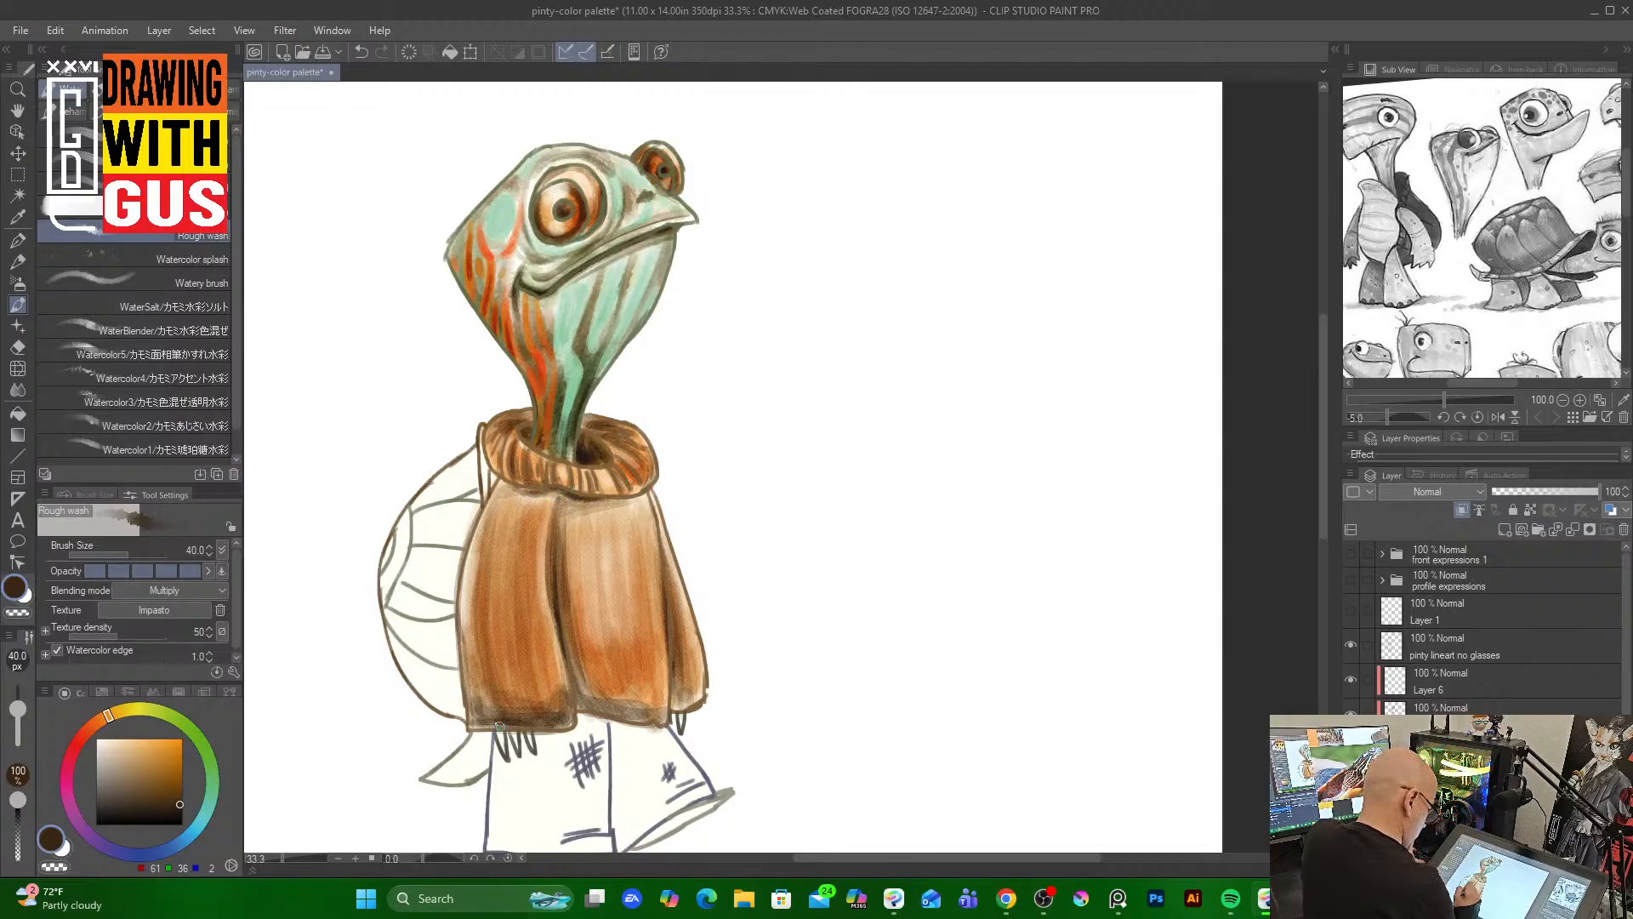
drag(499, 726, 569, 716)
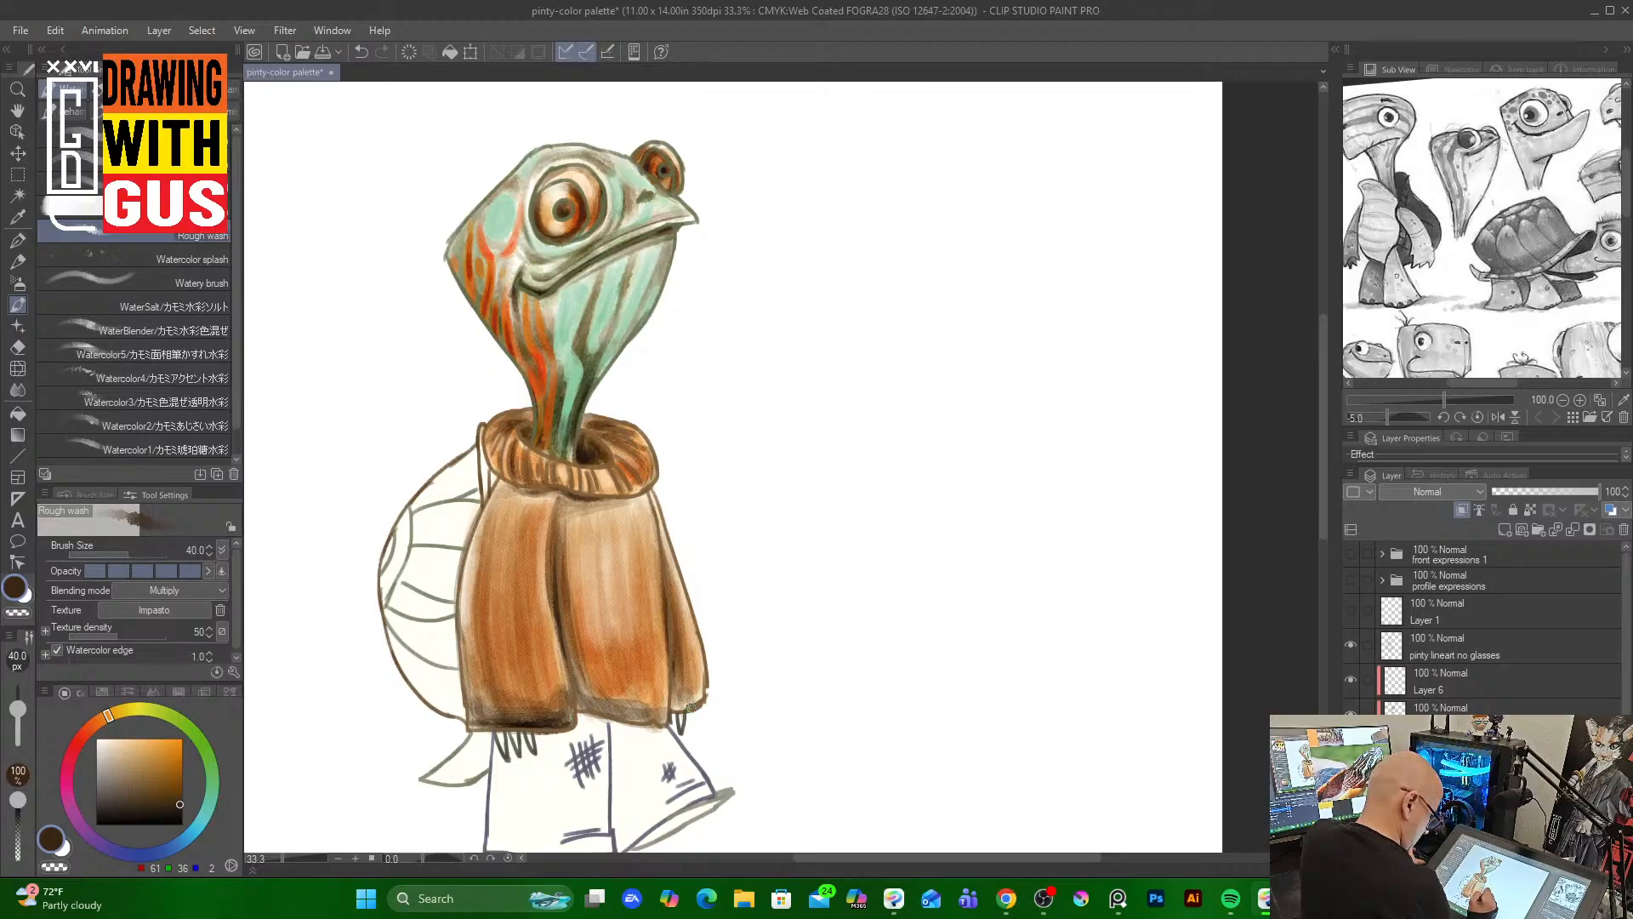
mouse_move(689, 707)
mouse_down()
mouse_move(654, 719)
mouse_move(583, 710)
mouse_move(681, 700)
mouse_up()
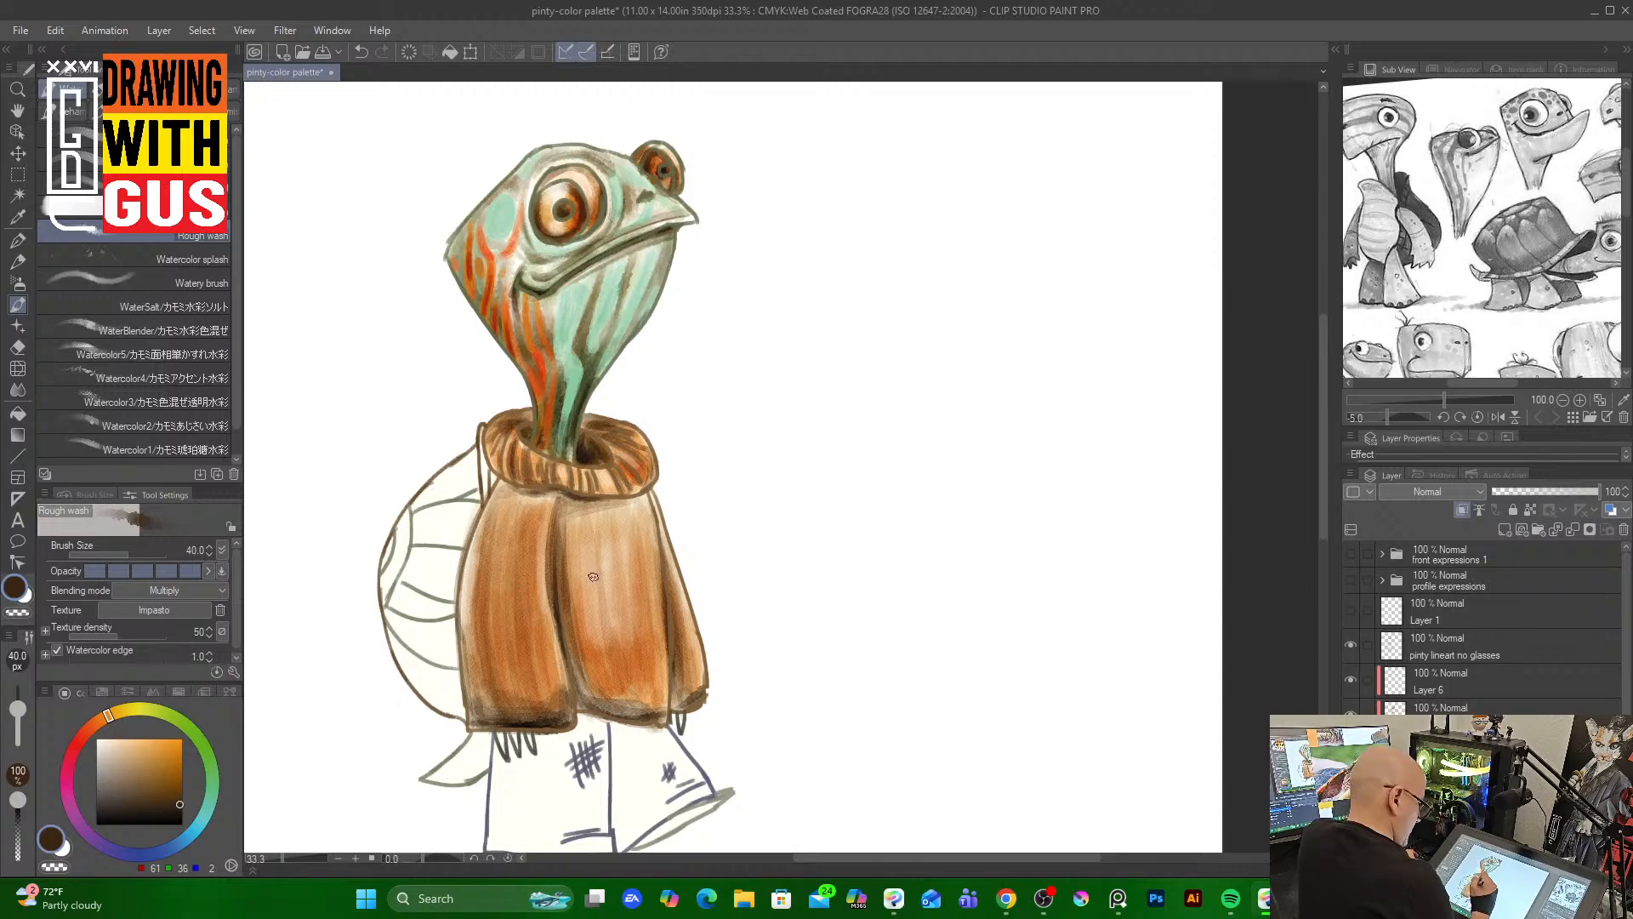
Pick a medium brown and, at brush size 120, wash it over the sweater's right side
click(153, 782)
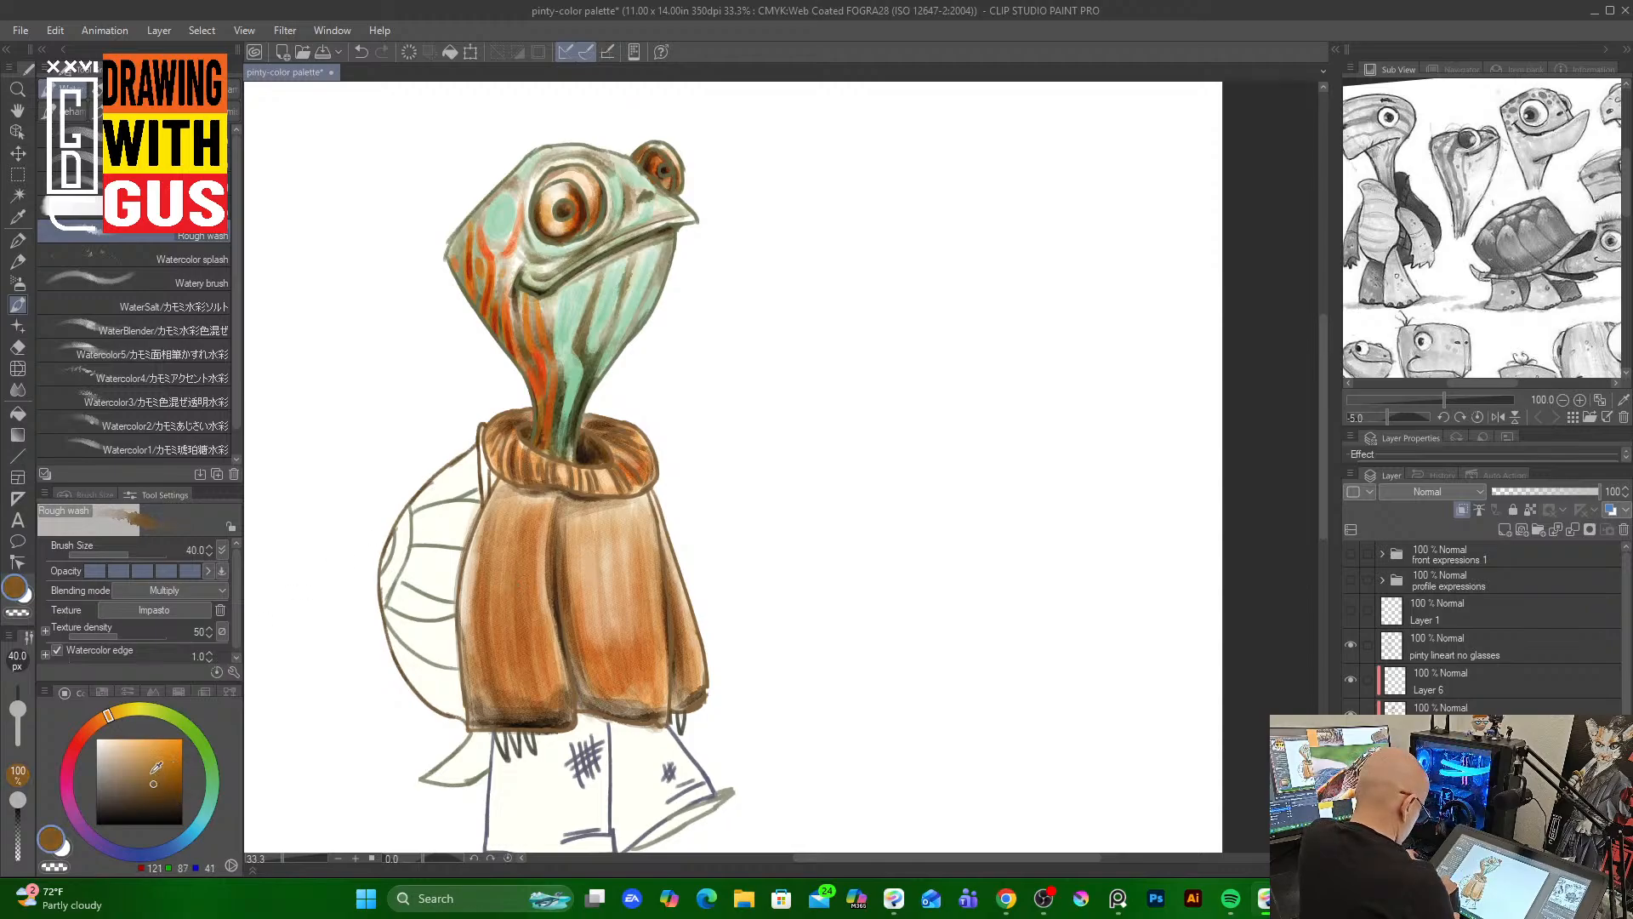
key(bracketright)
key(bracketright)
key(bracketright)
key(bracketright)
key(bracketright)
mouse_move(581, 505)
mouse_down()
mouse_move(583, 540)
mouse_move(583, 515)
mouse_move(633, 514)
mouse_move(510, 500)
mouse_move(543, 509)
mouse_move(490, 610)
mouse_move(484, 580)
mouse_move(481, 647)
mouse_move(596, 638)
mouse_move(615, 691)
mouse_move(658, 653)
mouse_move(690, 670)
mouse_up()
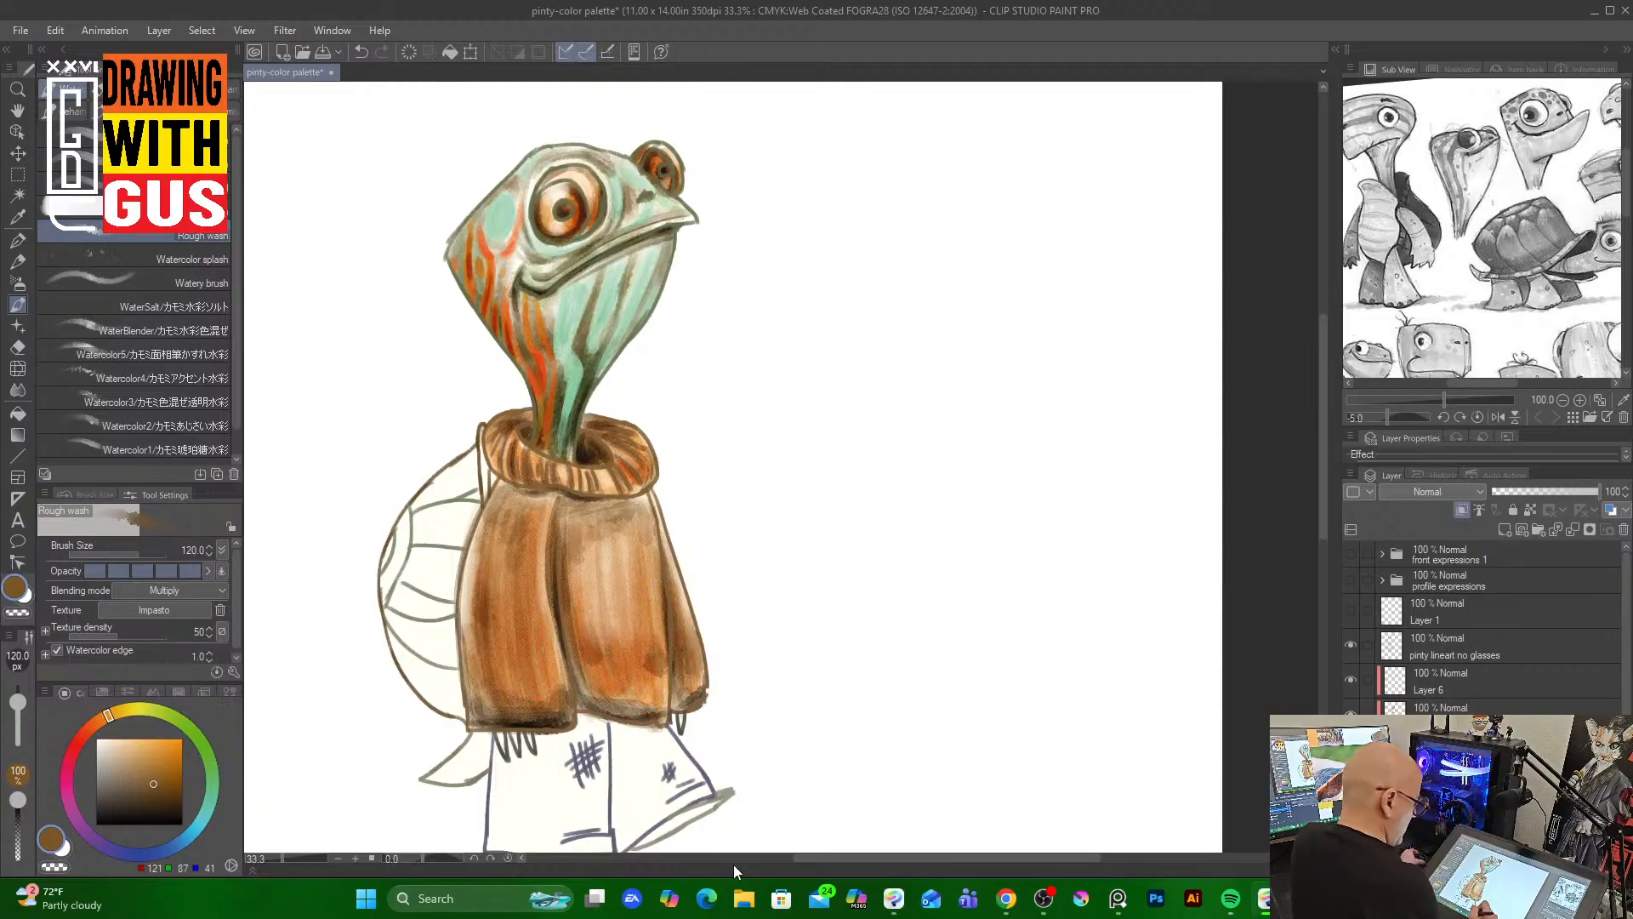
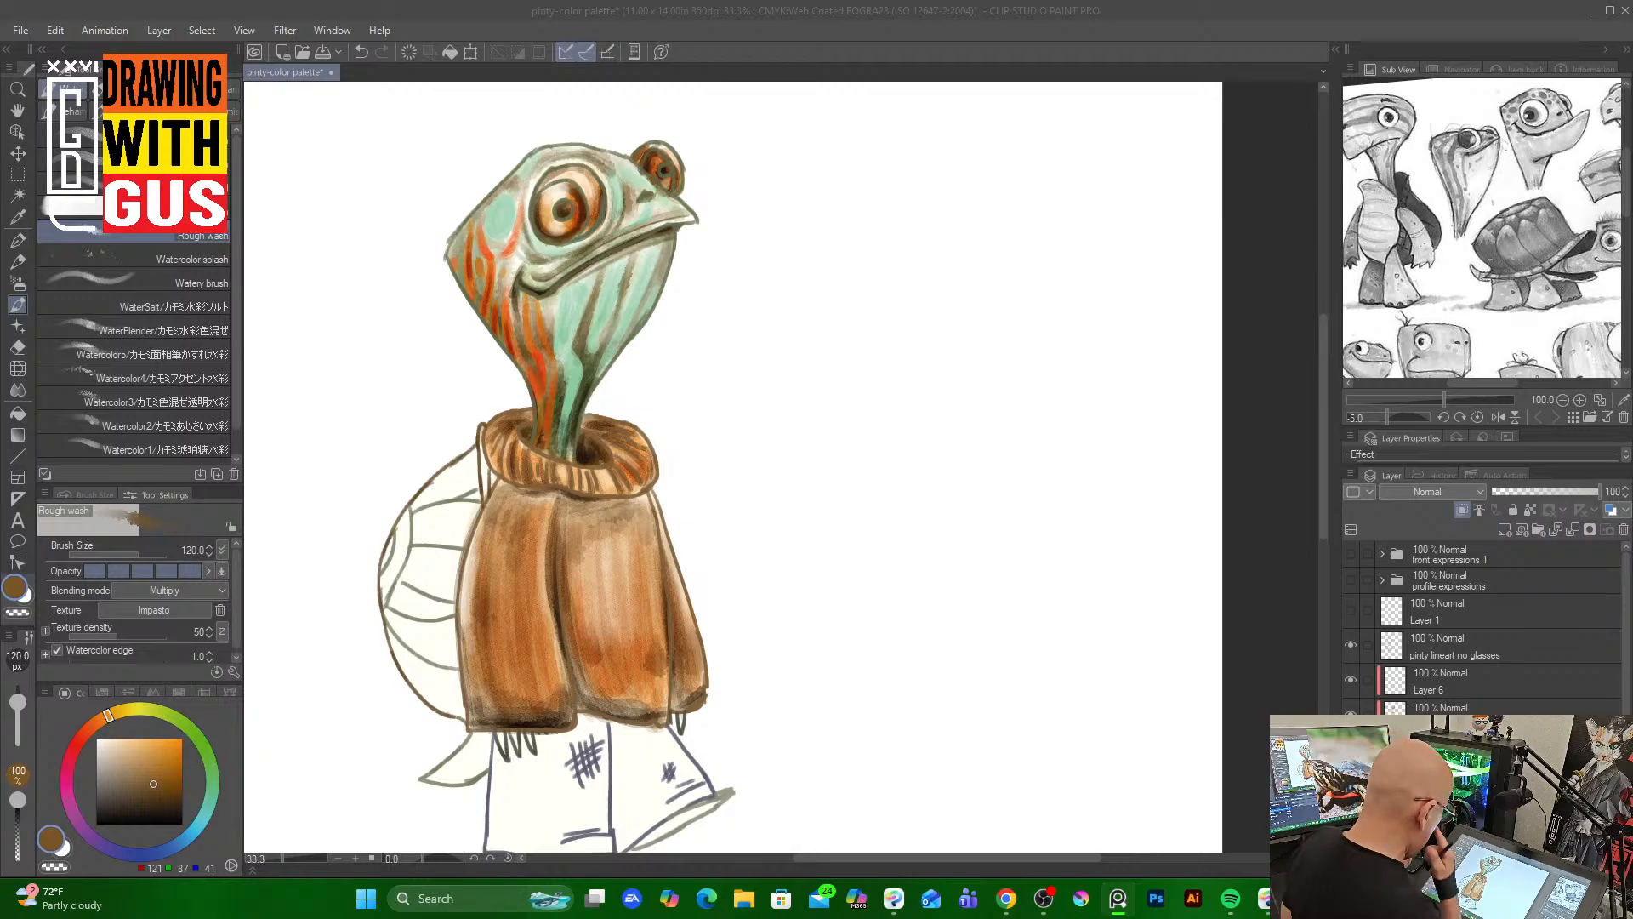
Pick a bright orange and reduce the Rough wash brush to size 25 to touch the shell's left edge
click(154, 790)
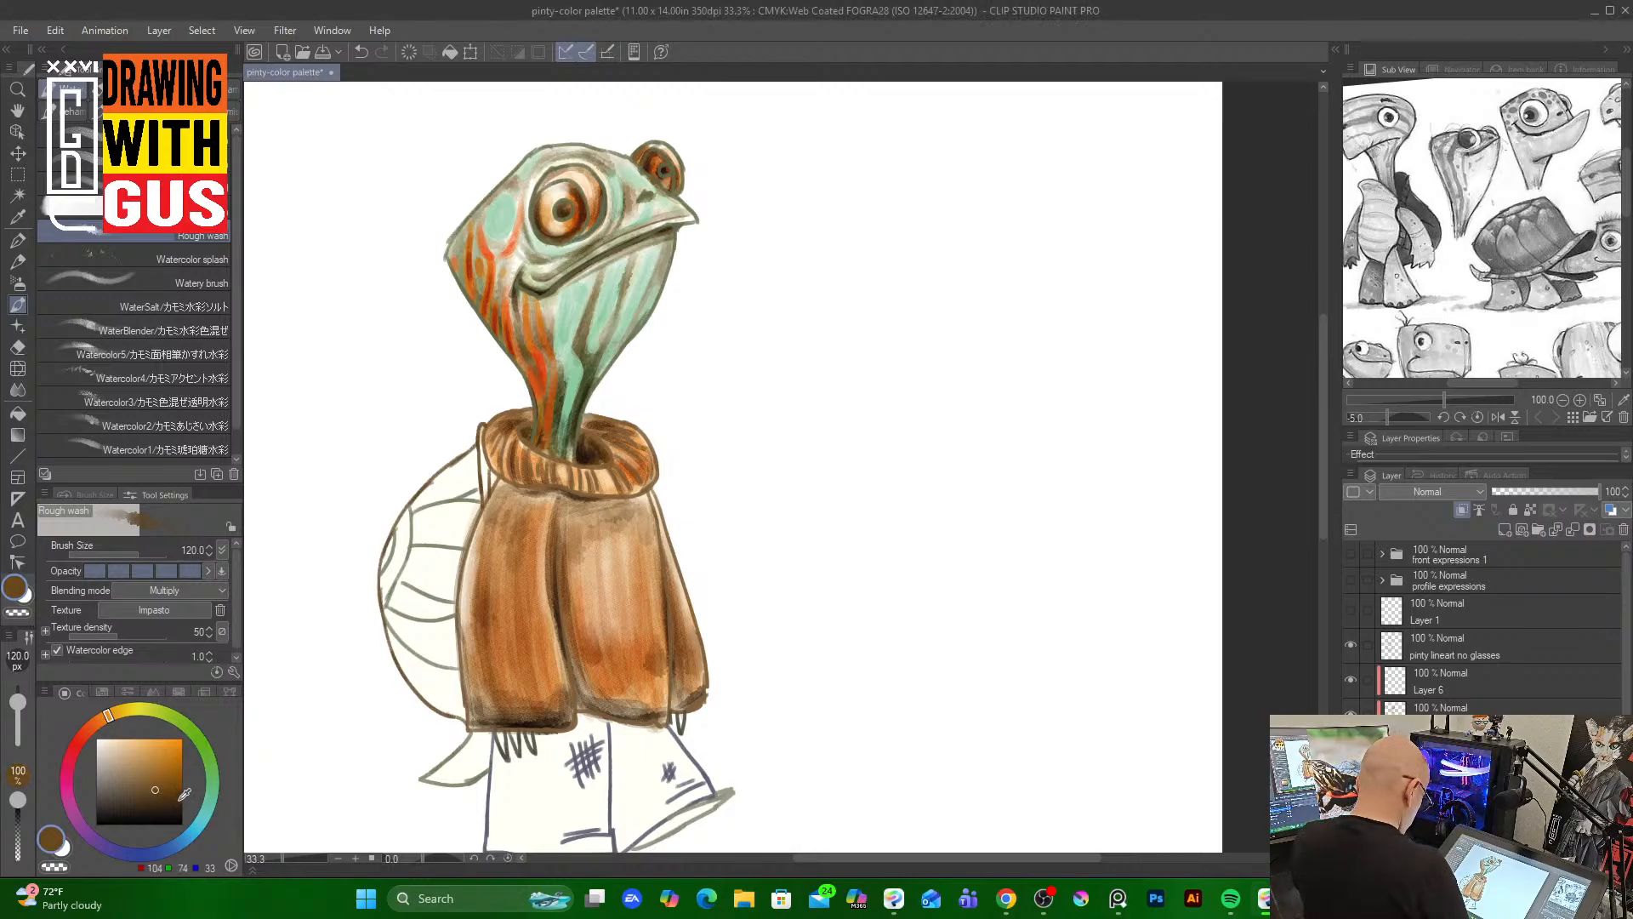
click(179, 802)
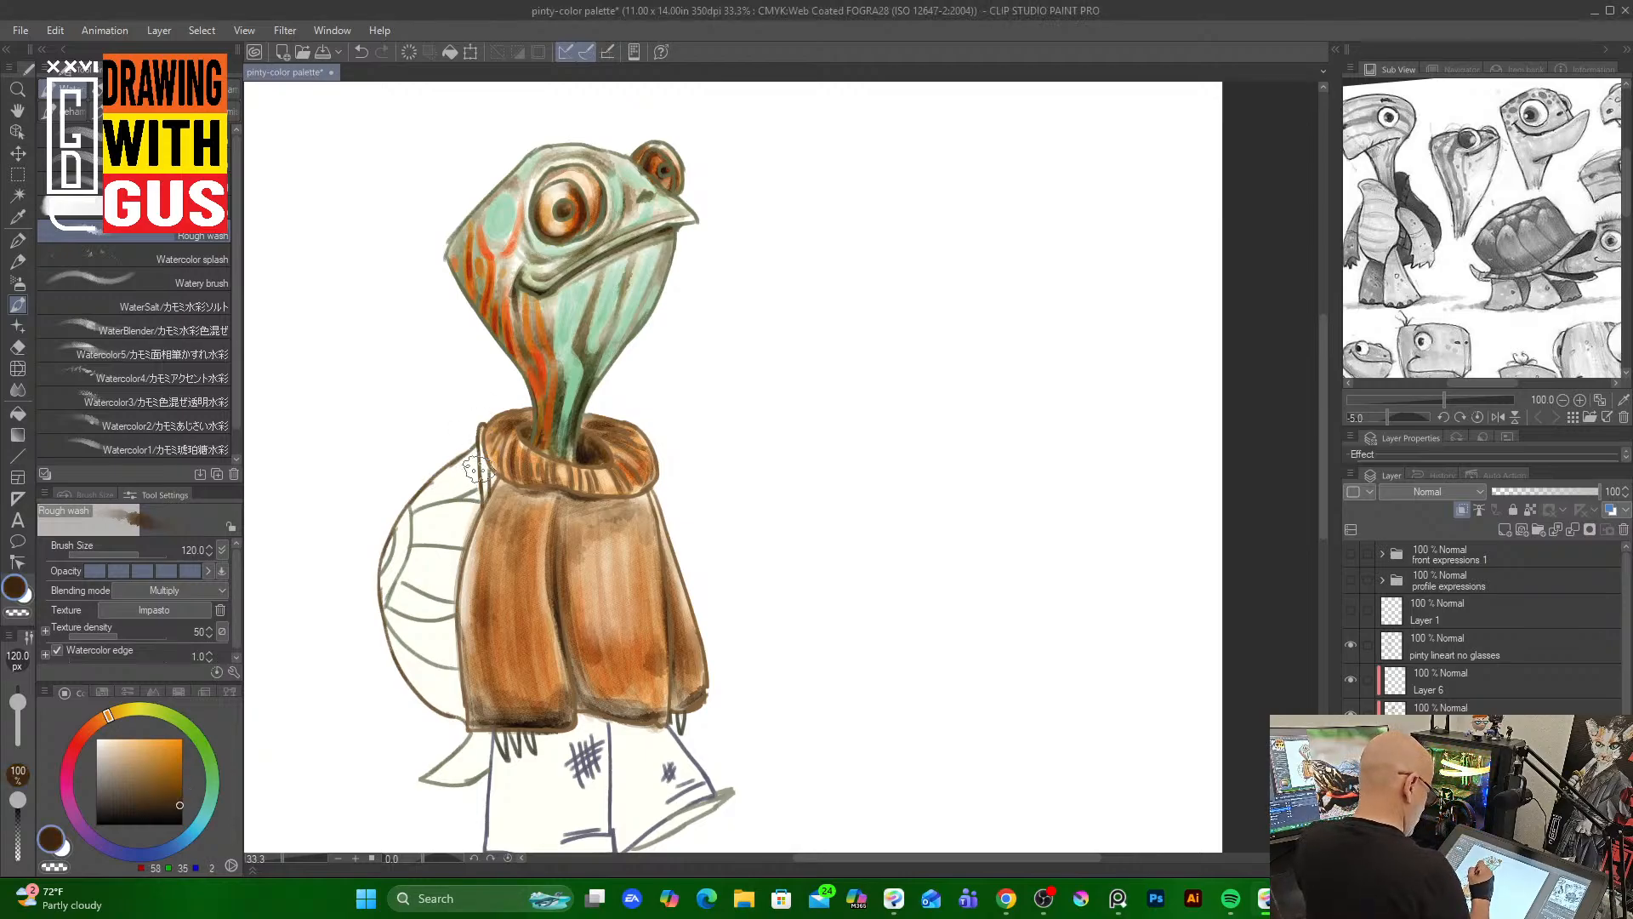
click(92, 725)
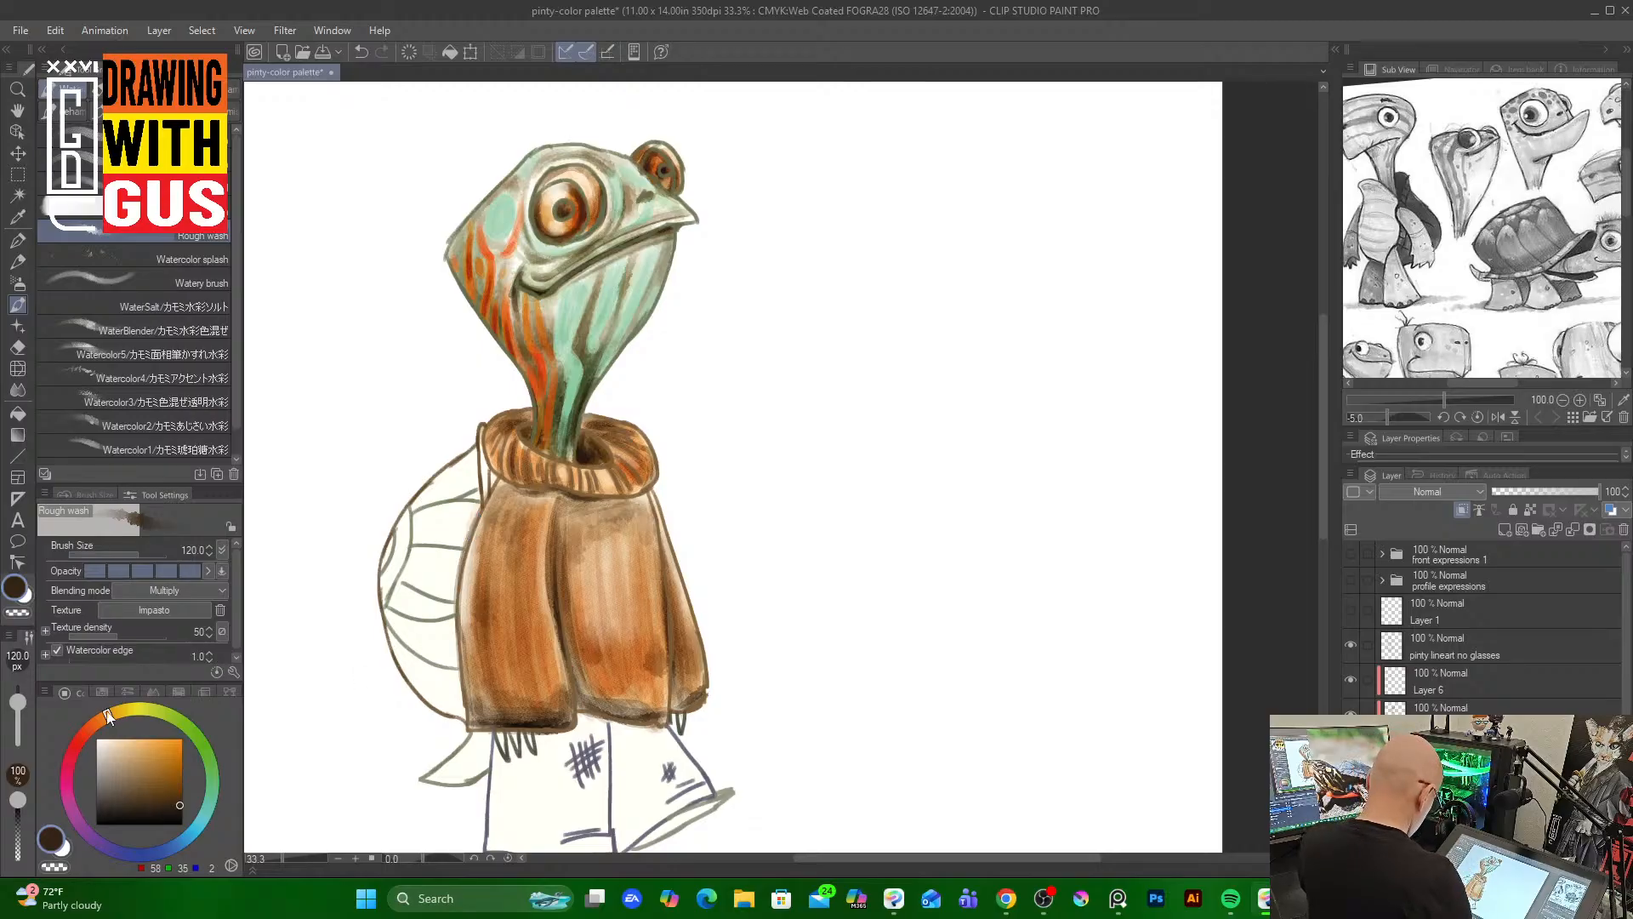
click(182, 740)
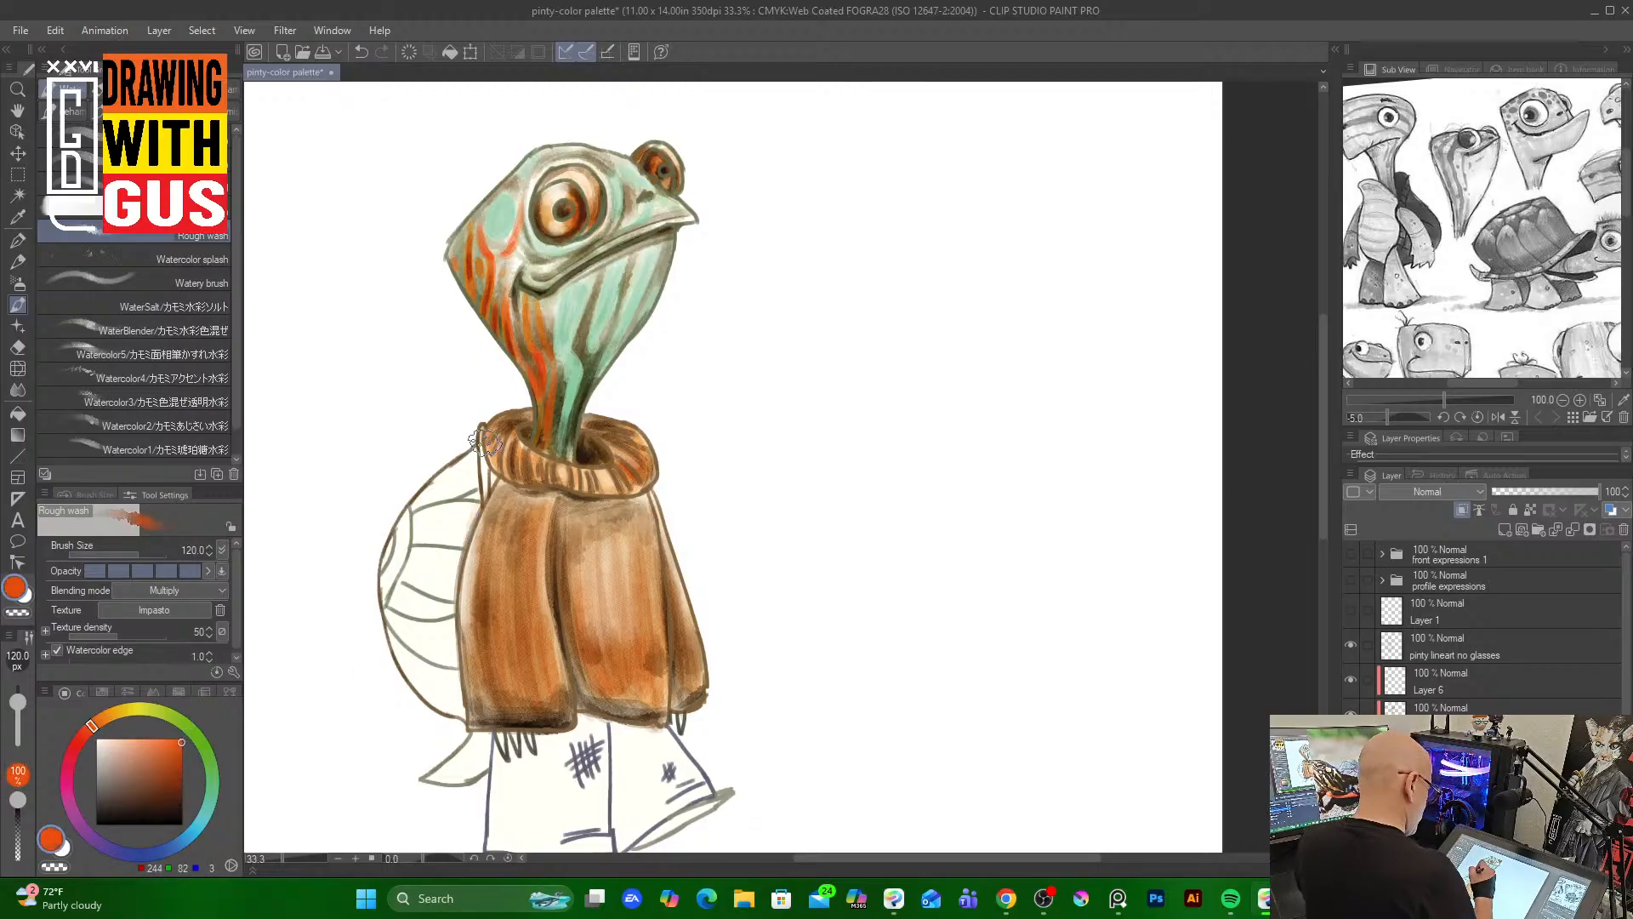
key(bracketleft)
key(bracketleft)
key(bracketleft)
key(bracketleft)
key(bracketleft)
key(bracketleft)
key(bracketleft)
key(bracketleft)
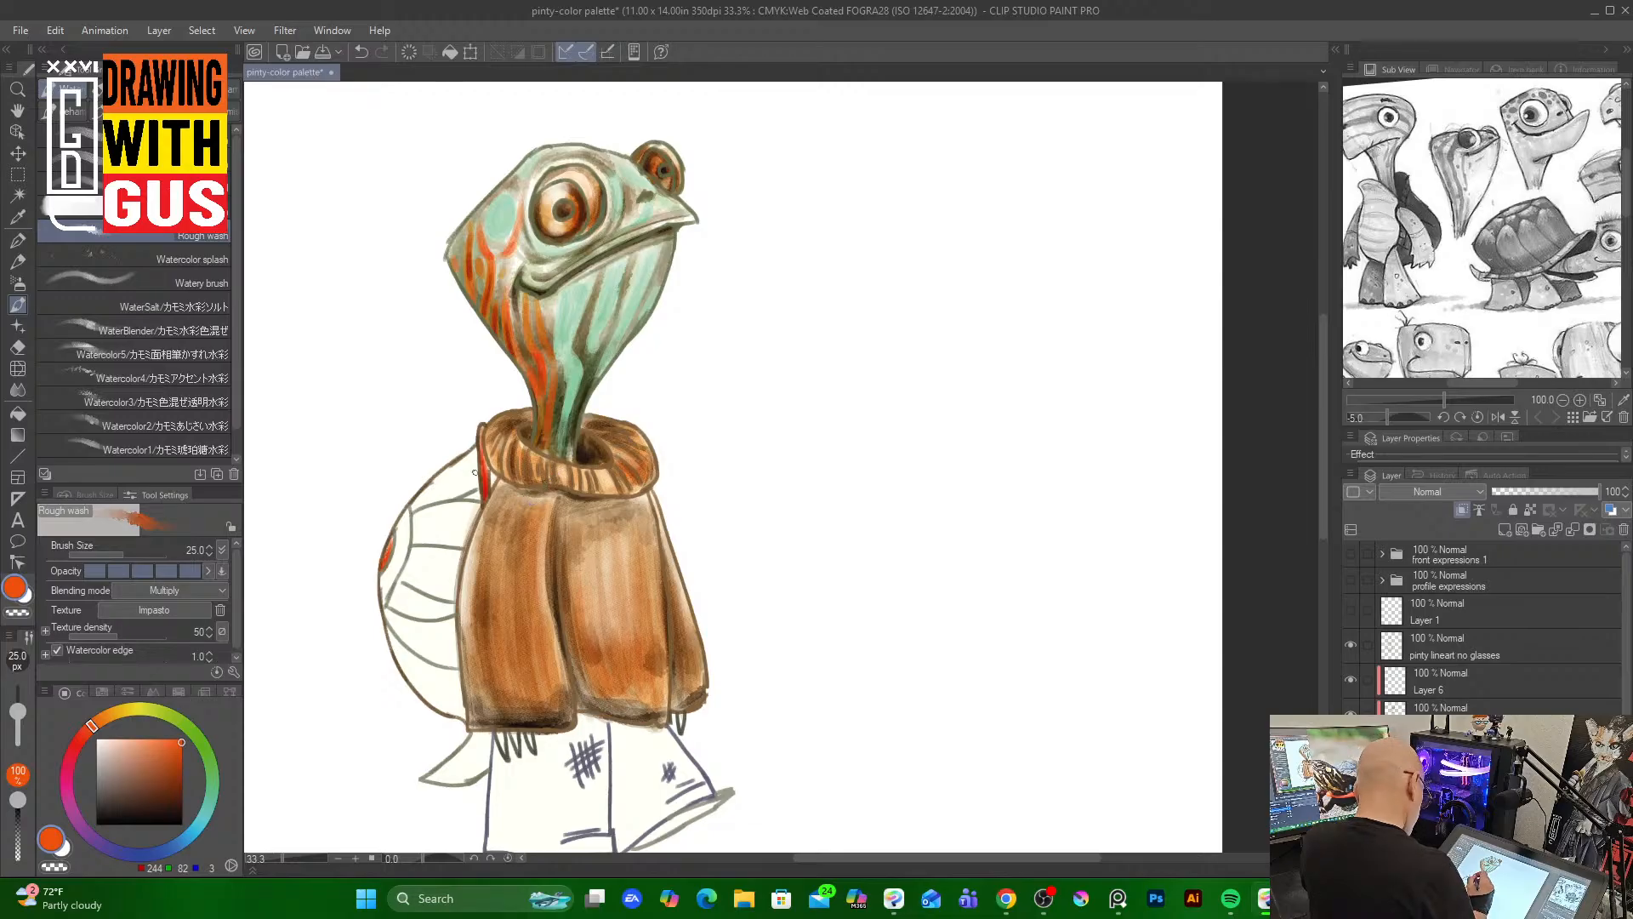
Pick a red-orange, raise the brush to size 60, and dab spots down the shell's left side
click(163, 798)
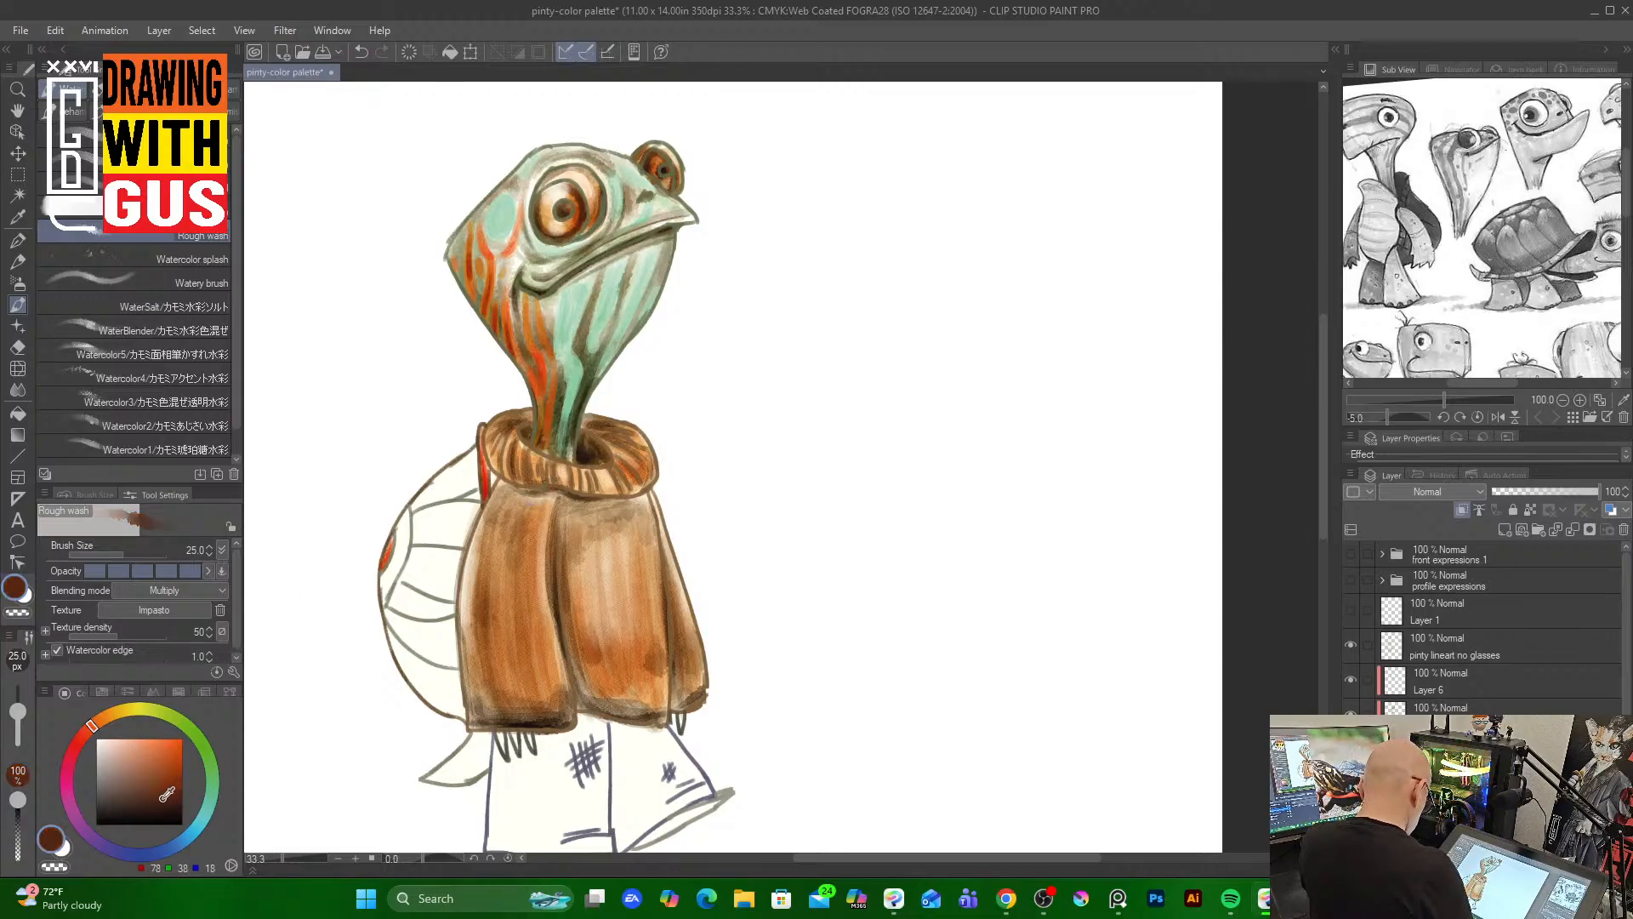
click(159, 801)
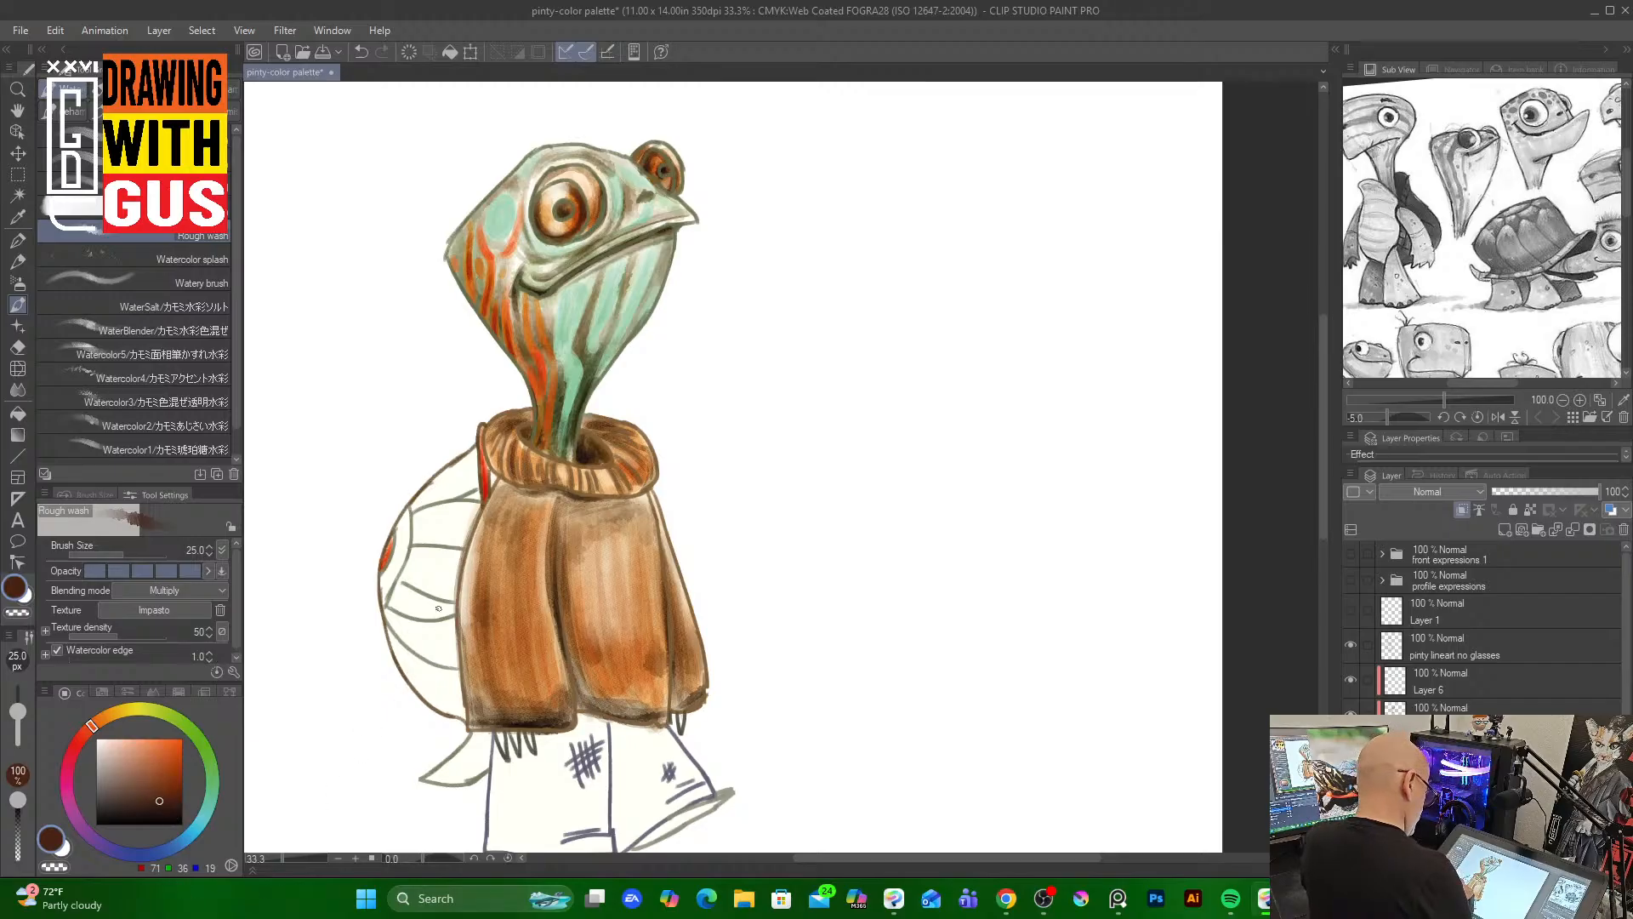
drag(171, 786, 174, 759)
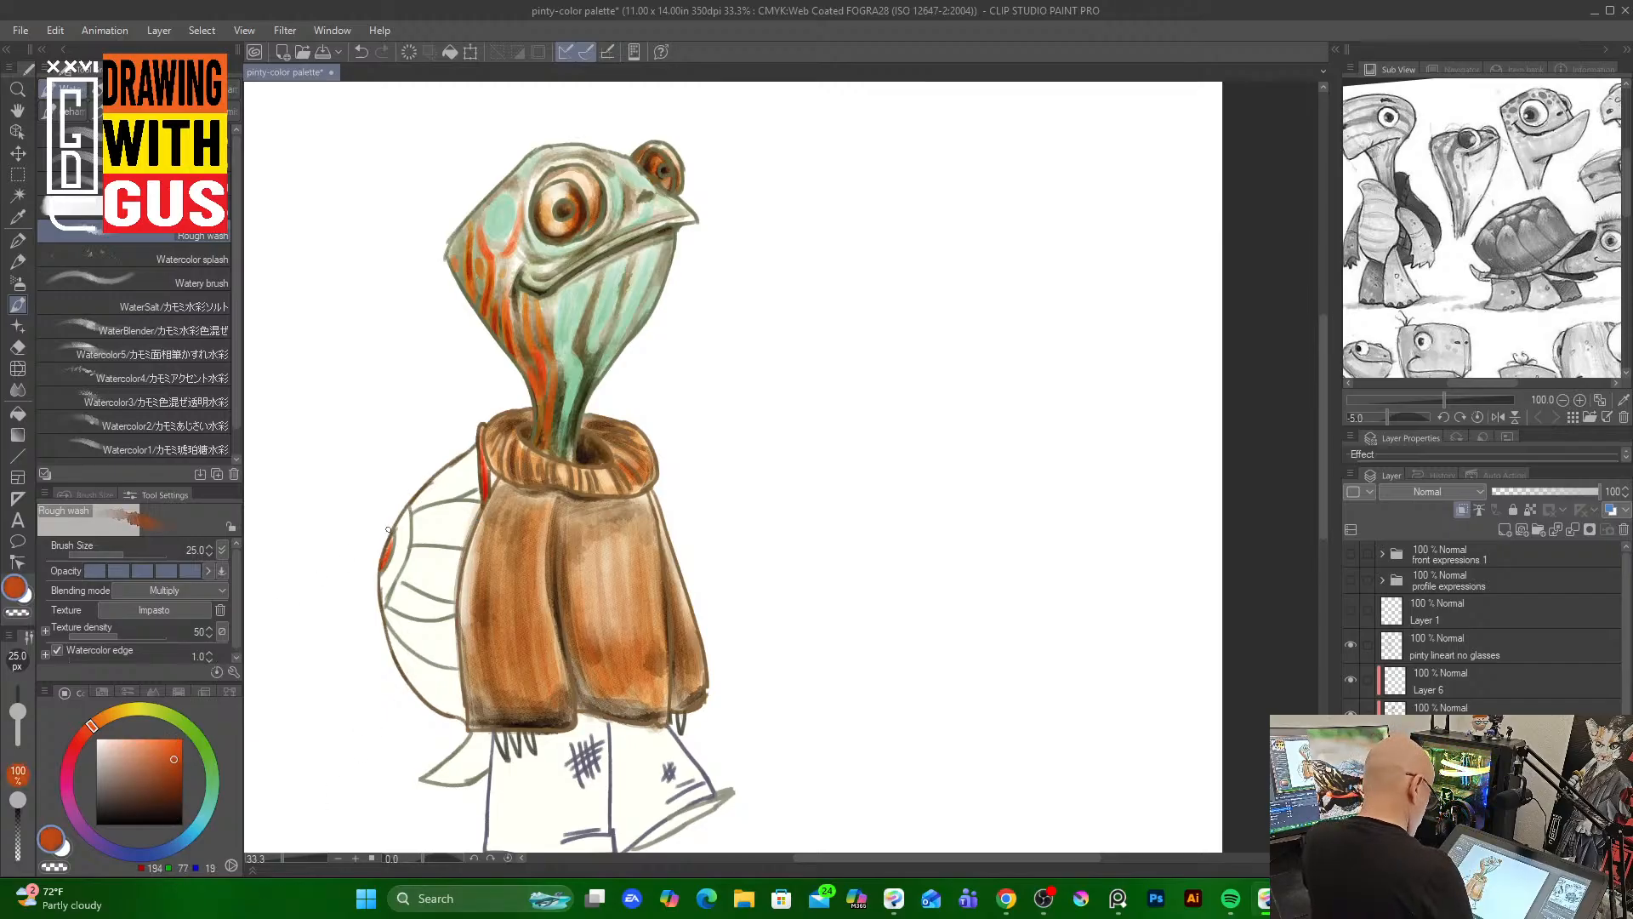
key(bracketright)
key(bracketright)
key(bracketright)
mouse_move(472, 518)
mouse_down()
mouse_move(454, 529)
mouse_move(441, 607)
mouse_move(460, 702)
mouse_up()
Pick a dark red-brown, switch to the Round watercolor brush at size 70, and wash it over the shell
click(173, 748)
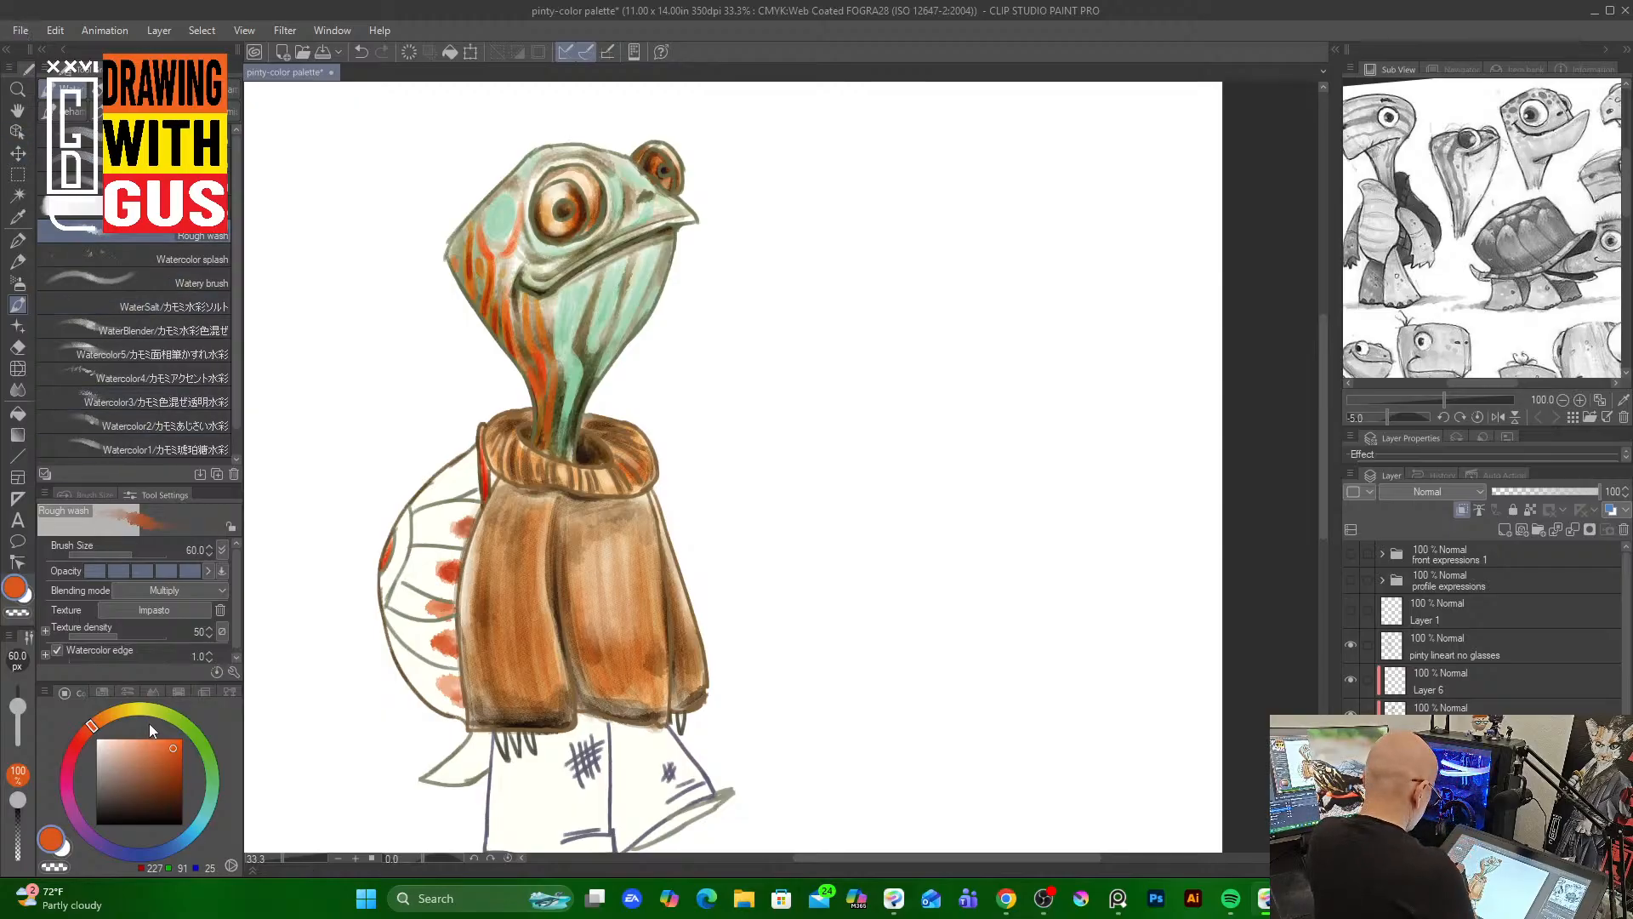
drag(173, 777, 166, 785)
click(135, 135)
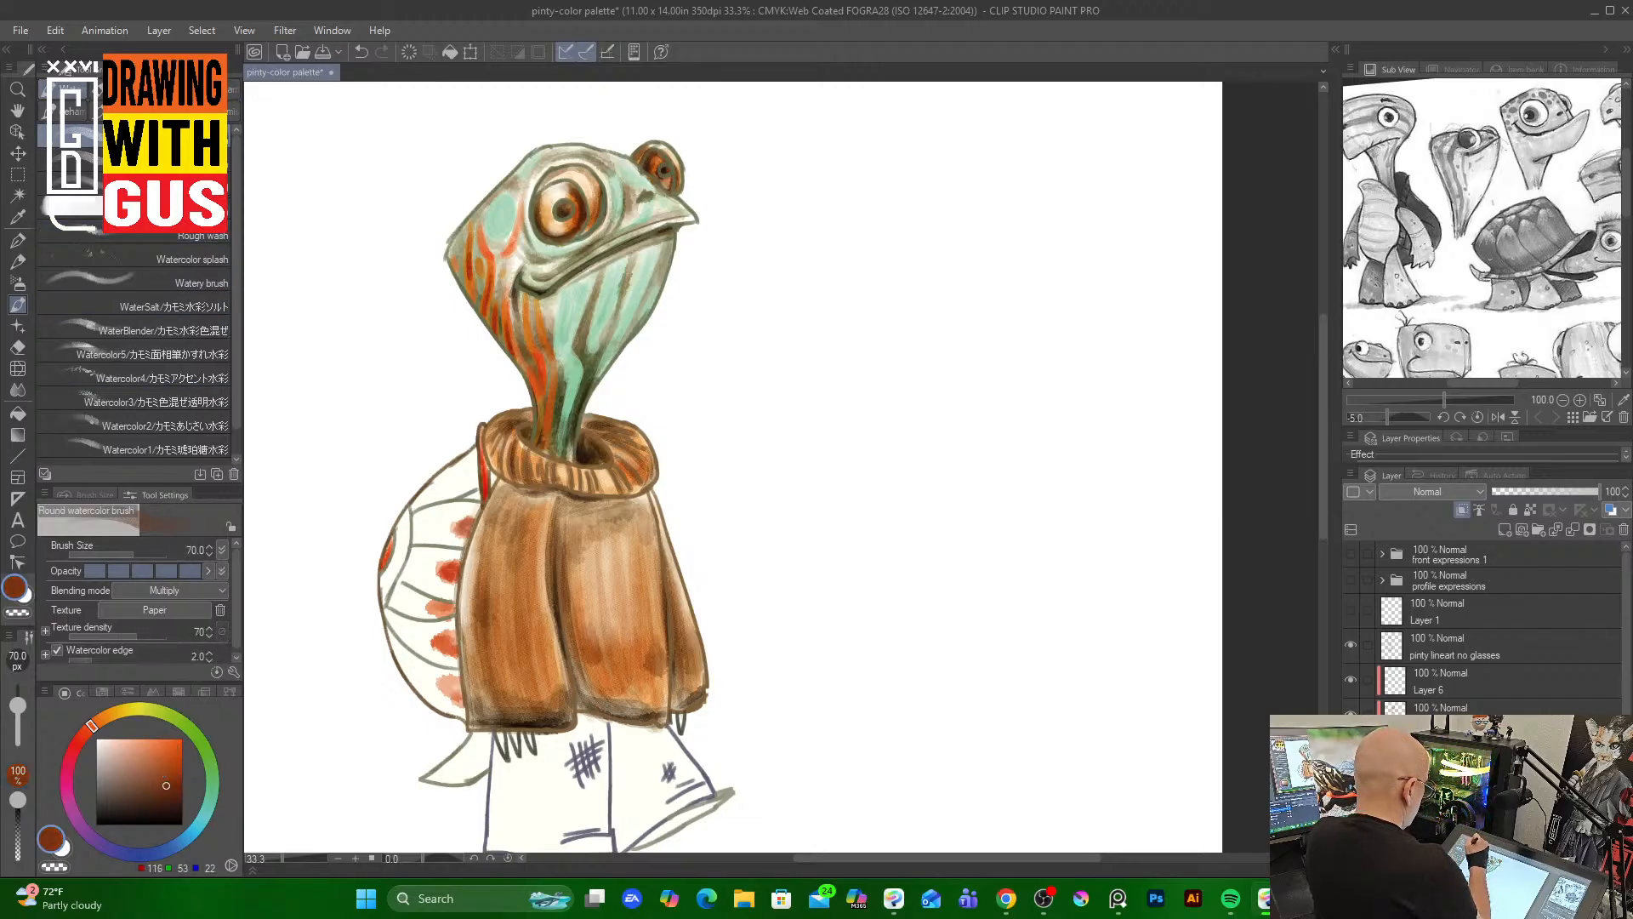
mouse_move(464, 510)
mouse_down()
mouse_move(422, 522)
mouse_move(462, 506)
mouse_move(451, 533)
mouse_move(424, 531)
mouse_move(465, 510)
mouse_move(426, 515)
mouse_move(448, 512)
mouse_move(447, 537)
mouse_move(452, 503)
mouse_move(418, 509)
mouse_move(468, 464)
mouse_move(469, 483)
mouse_move(414, 511)
mouse_move(392, 590)
mouse_move(408, 559)
mouse_move(434, 562)
mouse_move(407, 603)
mouse_move(435, 621)
mouse_move(407, 584)
mouse_move(444, 620)
mouse_move(398, 621)
mouse_move(442, 628)
mouse_move(440, 656)
mouse_move(409, 632)
mouse_move(428, 681)
mouse_move(402, 650)
mouse_move(456, 705)
mouse_move(398, 641)
mouse_move(441, 675)
mouse_up()
mouse_move(392, 610)
mouse_down()
mouse_move(421, 628)
mouse_move(383, 598)
mouse_move(429, 612)
mouse_move(443, 578)
mouse_move(425, 549)
mouse_move(456, 542)
mouse_move(425, 515)
mouse_move(463, 480)
mouse_move(391, 559)
mouse_move(407, 521)
mouse_move(371, 634)
mouse_up()
mouse_move(522, 418)
mouse_down()
mouse_move(430, 593)
mouse_move(556, 511)
mouse_move(481, 523)
mouse_move(459, 606)
mouse_up()
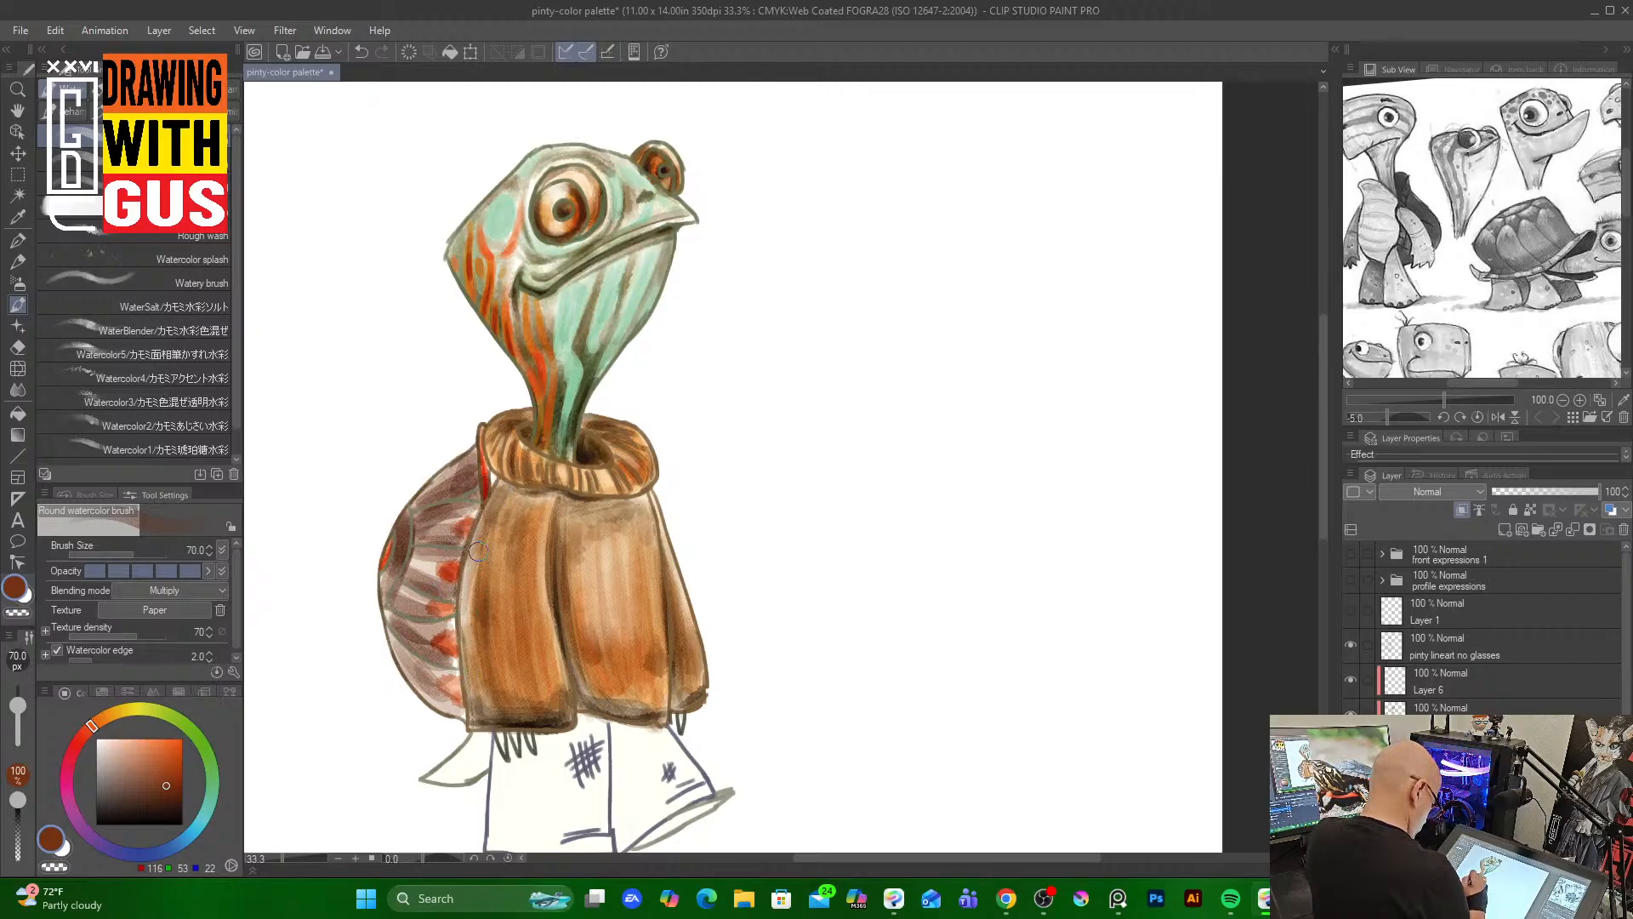
mouse_move(478, 551)
mouse_down()
mouse_move(481, 503)
mouse_move(451, 623)
mouse_move(459, 551)
mouse_move(455, 690)
mouse_move(479, 459)
mouse_move(446, 568)
mouse_move(425, 545)
mouse_move(453, 540)
mouse_move(426, 491)
mouse_move(465, 467)
mouse_move(440, 569)
mouse_move(413, 568)
mouse_move(430, 604)
mouse_move(406, 620)
mouse_move(444, 642)
mouse_move(429, 672)
mouse_up()
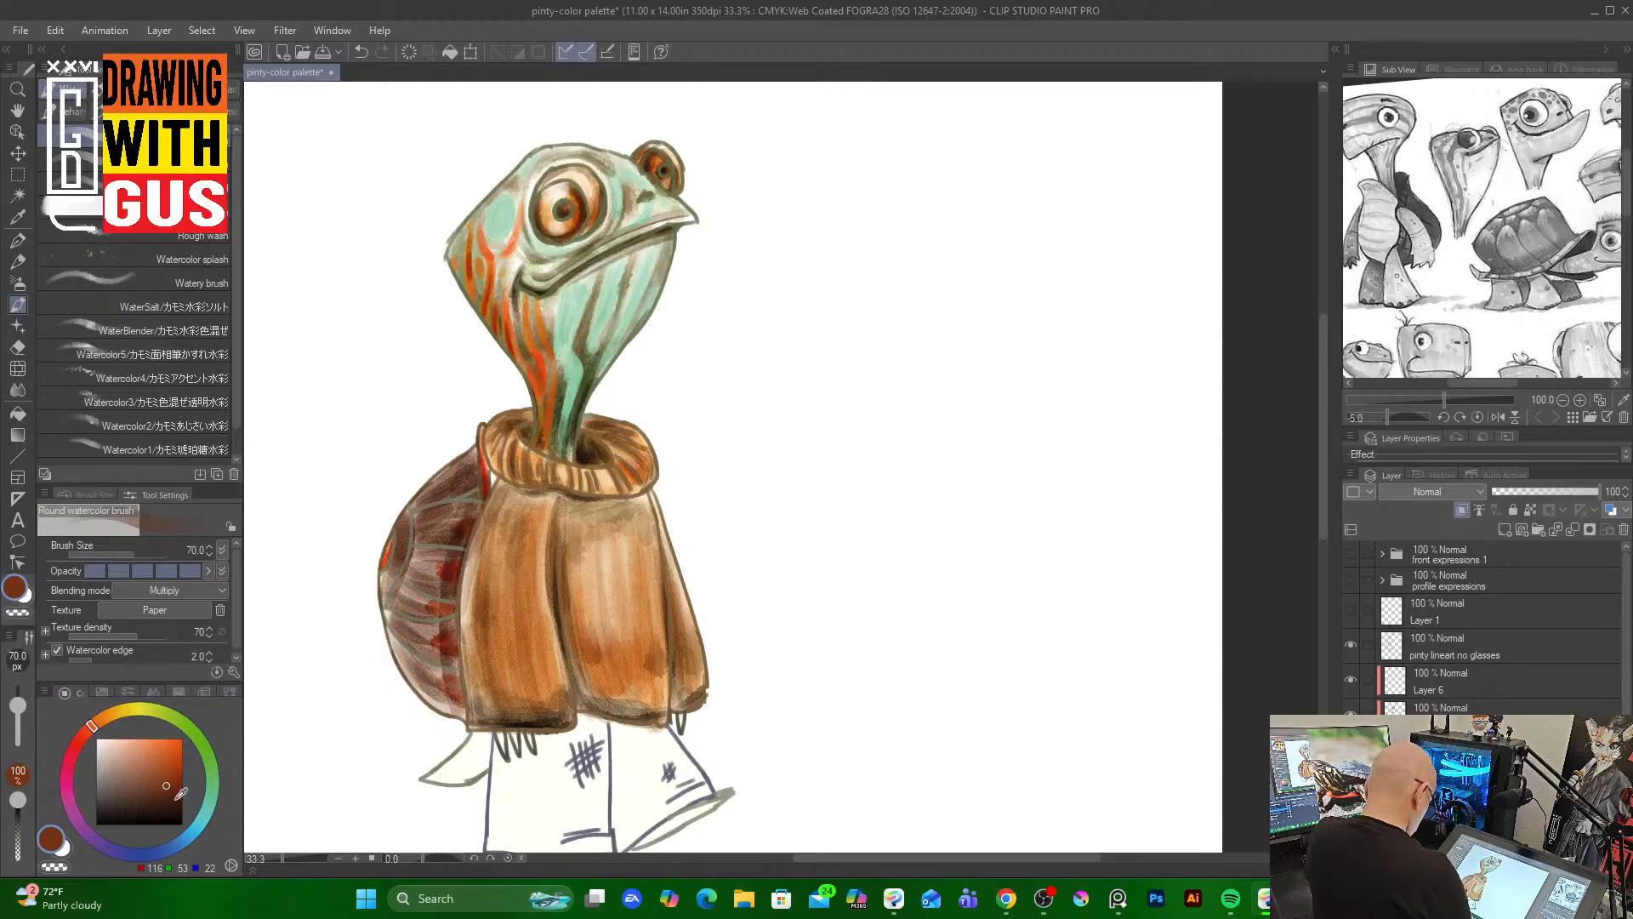
Pick a very dark brown, set the brush to size 20, and draw strokes along the shell's plate seams
click(181, 801)
key(bracketleft)
key(bracketleft)
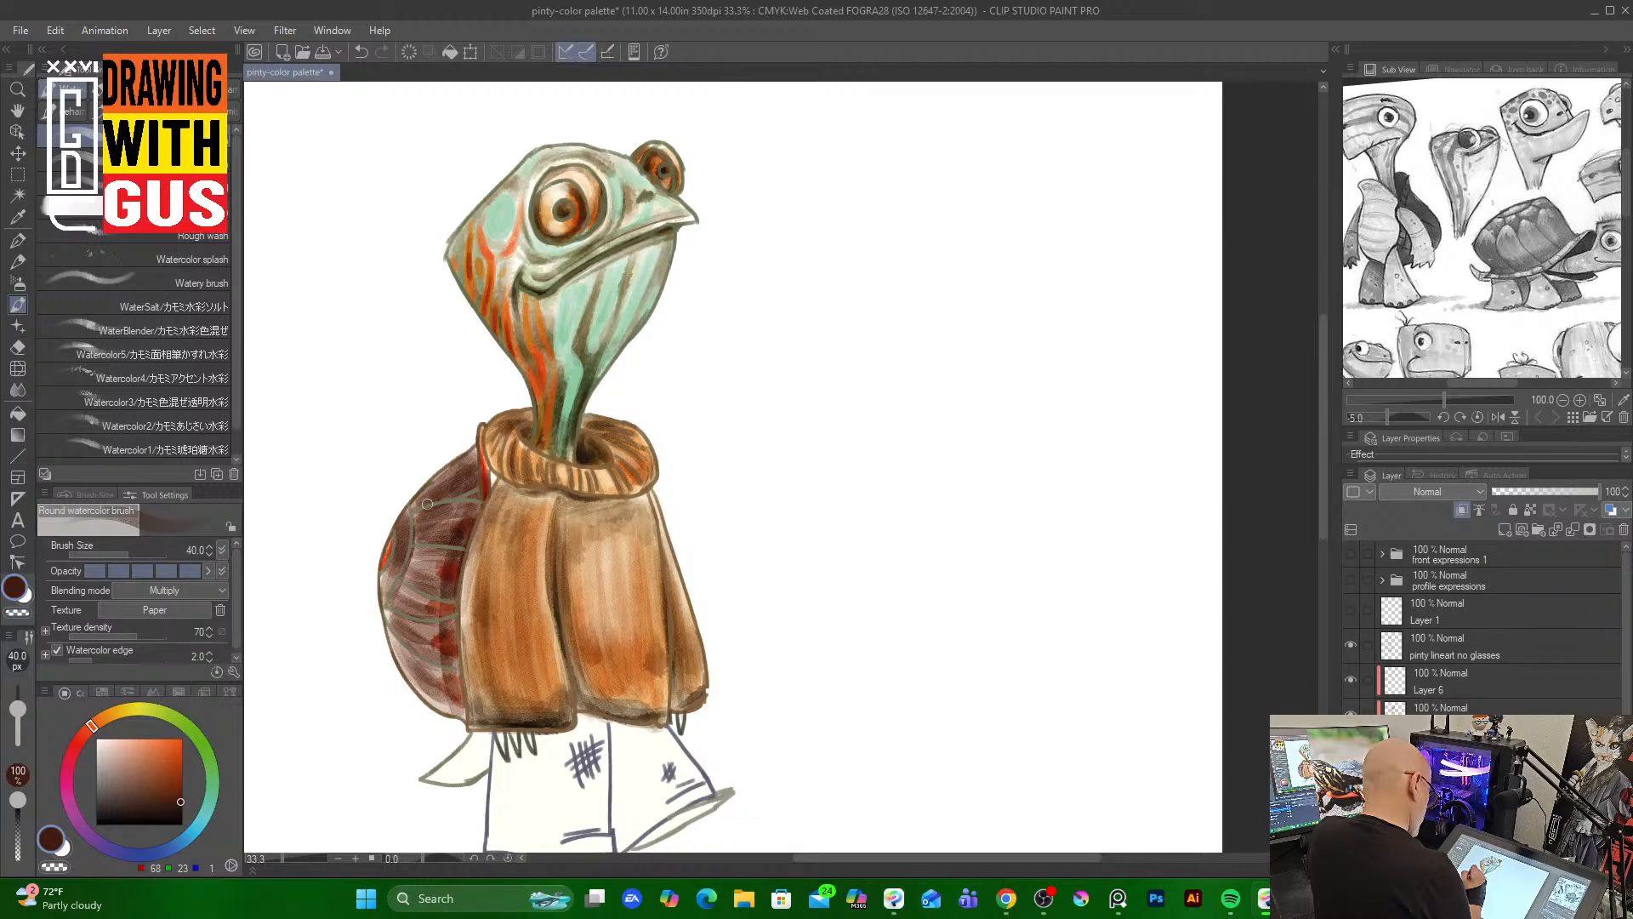
key(bracketleft)
key(bracketleft)
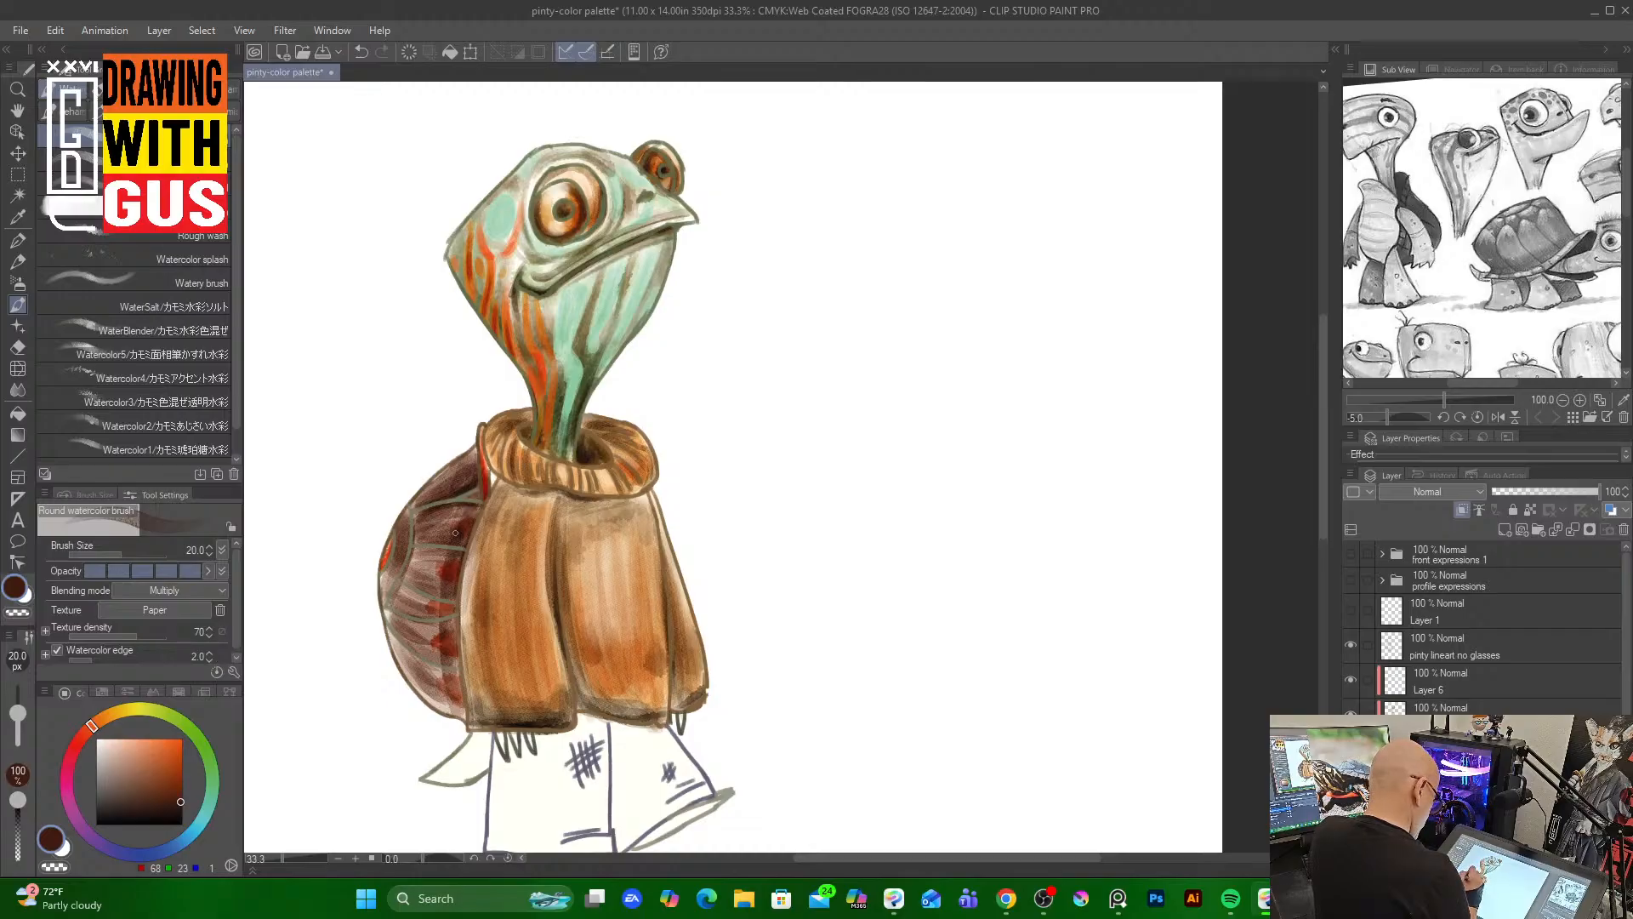
mouse_move(412, 510)
mouse_down()
mouse_move(423, 585)
mouse_move(447, 594)
mouse_move(406, 613)
mouse_move(438, 611)
mouse_move(402, 606)
mouse_move(451, 618)
mouse_move(392, 620)
mouse_move(449, 655)
mouse_move(393, 614)
mouse_move(410, 645)
mouse_up()
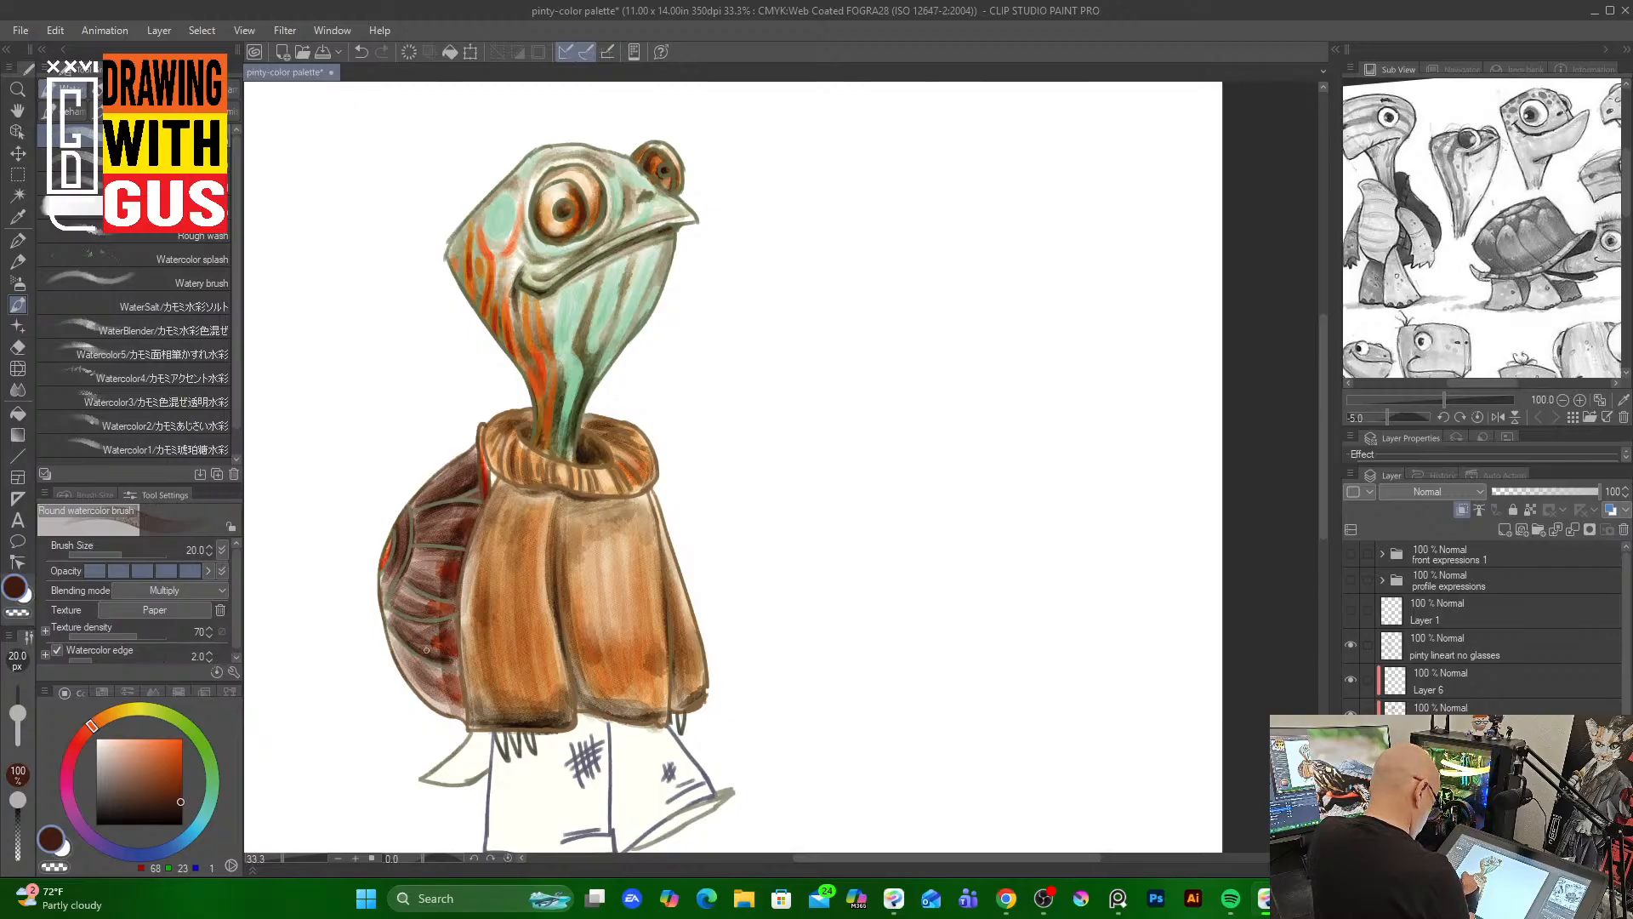
mouse_move(448, 623)
mouse_down()
mouse_move(413, 622)
mouse_move(440, 664)
mouse_move(398, 646)
mouse_move(454, 668)
mouse_move(425, 675)
mouse_move(465, 710)
mouse_move(458, 674)
mouse_up()
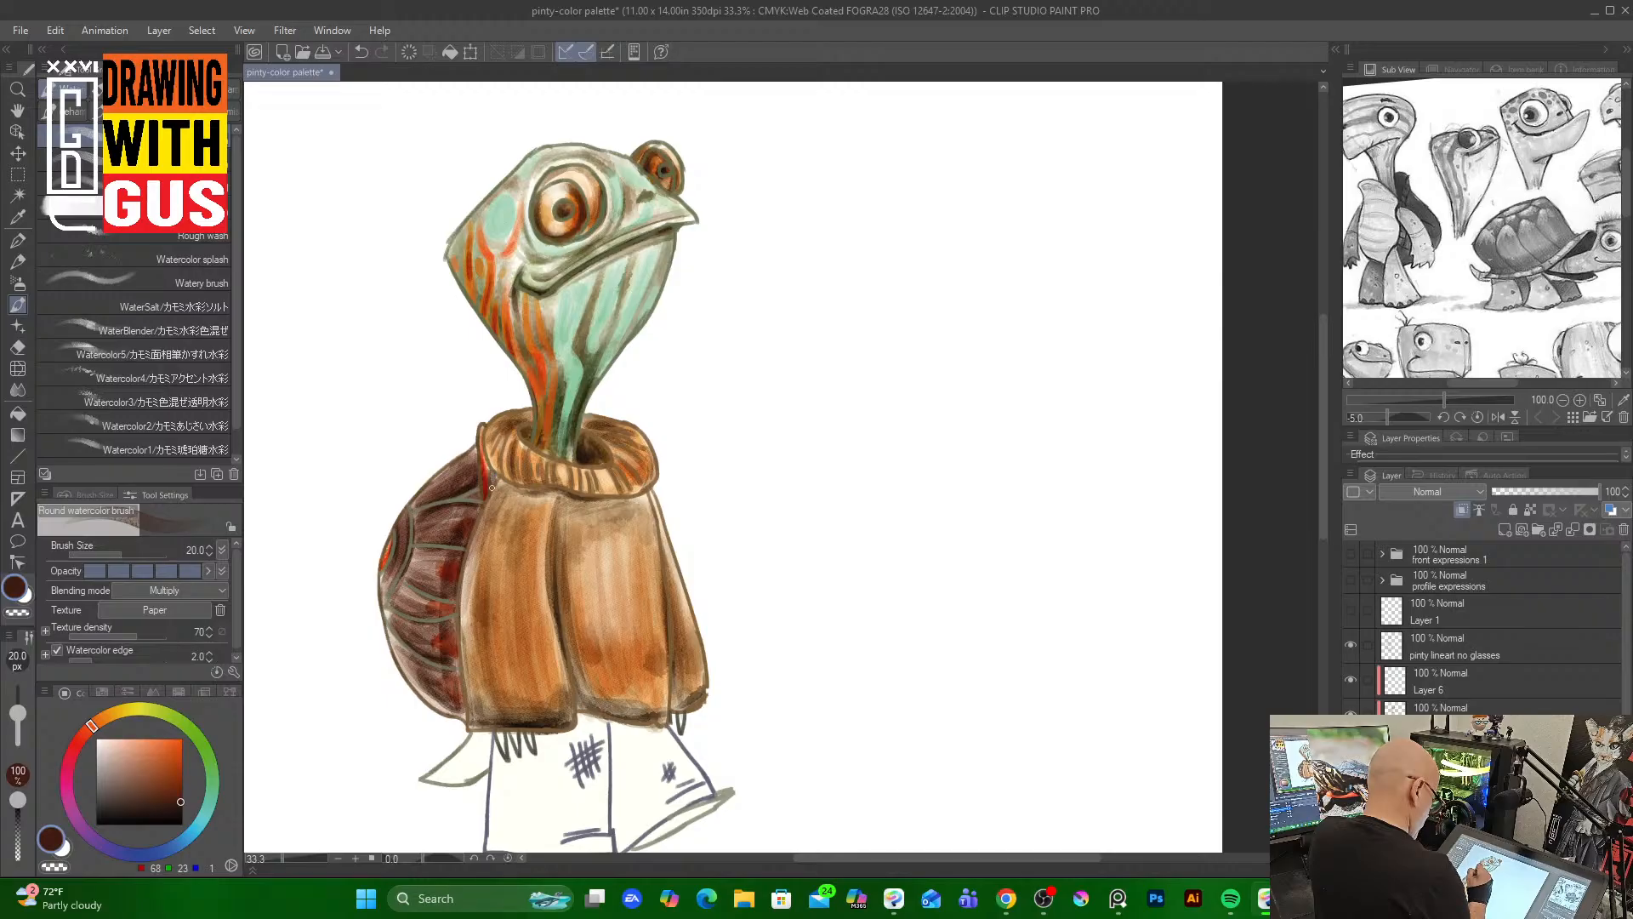
mouse_move(486, 506)
mouse_down()
mouse_move(457, 620)
mouse_move(464, 709)
mouse_up()
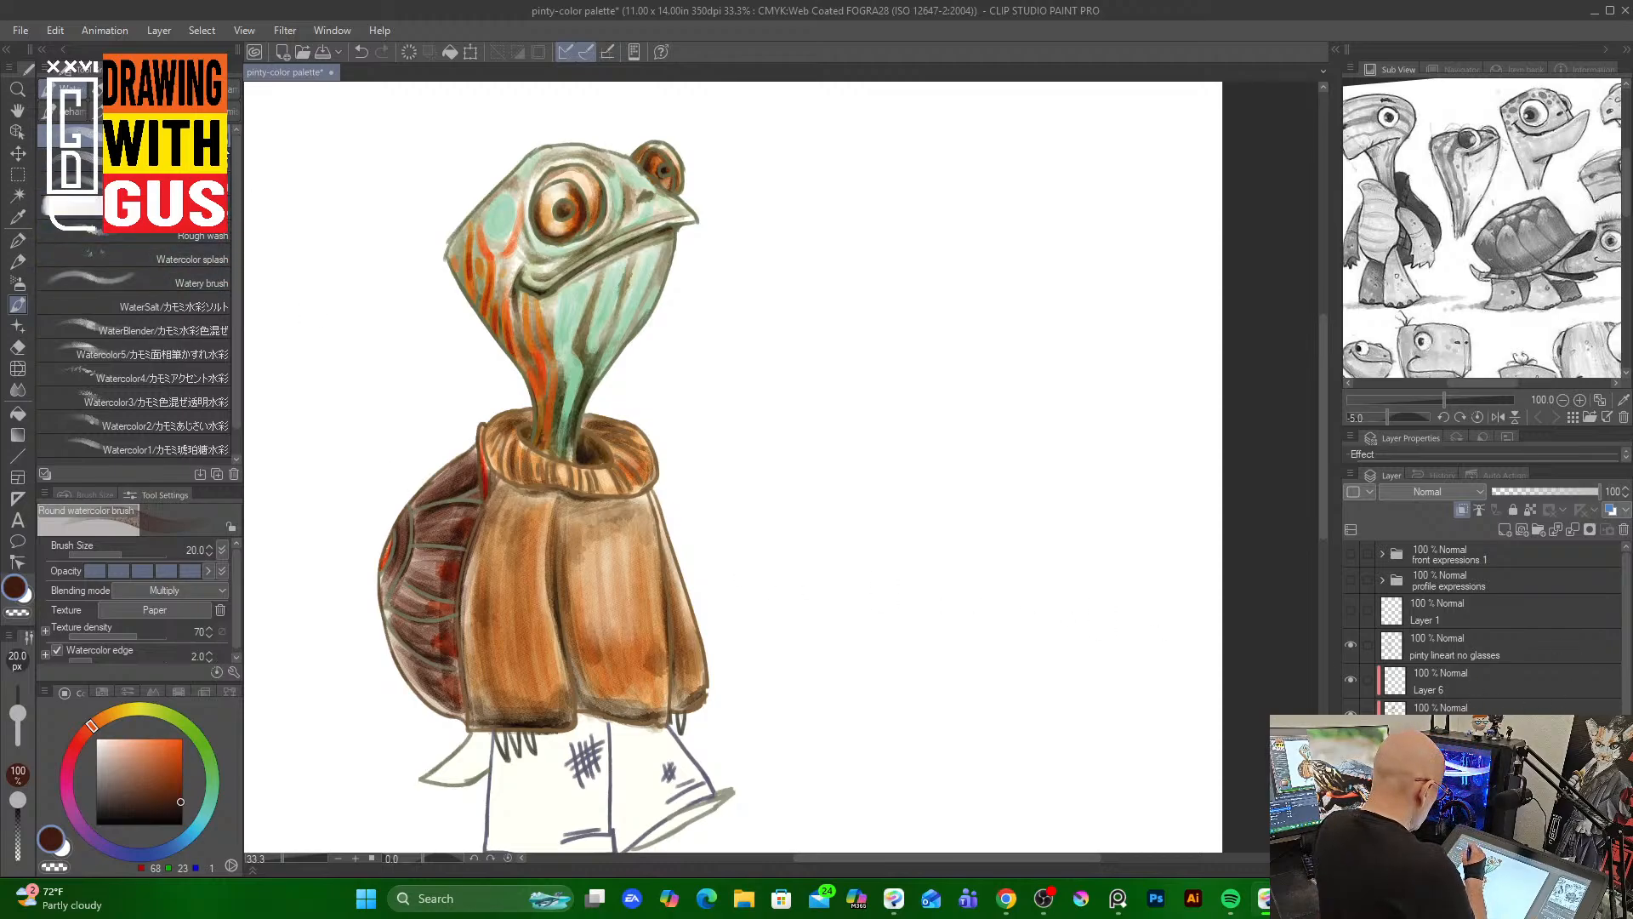
Switch to the WaterBlender brush at size 50 and blend the colors on the shell
click(221, 306)
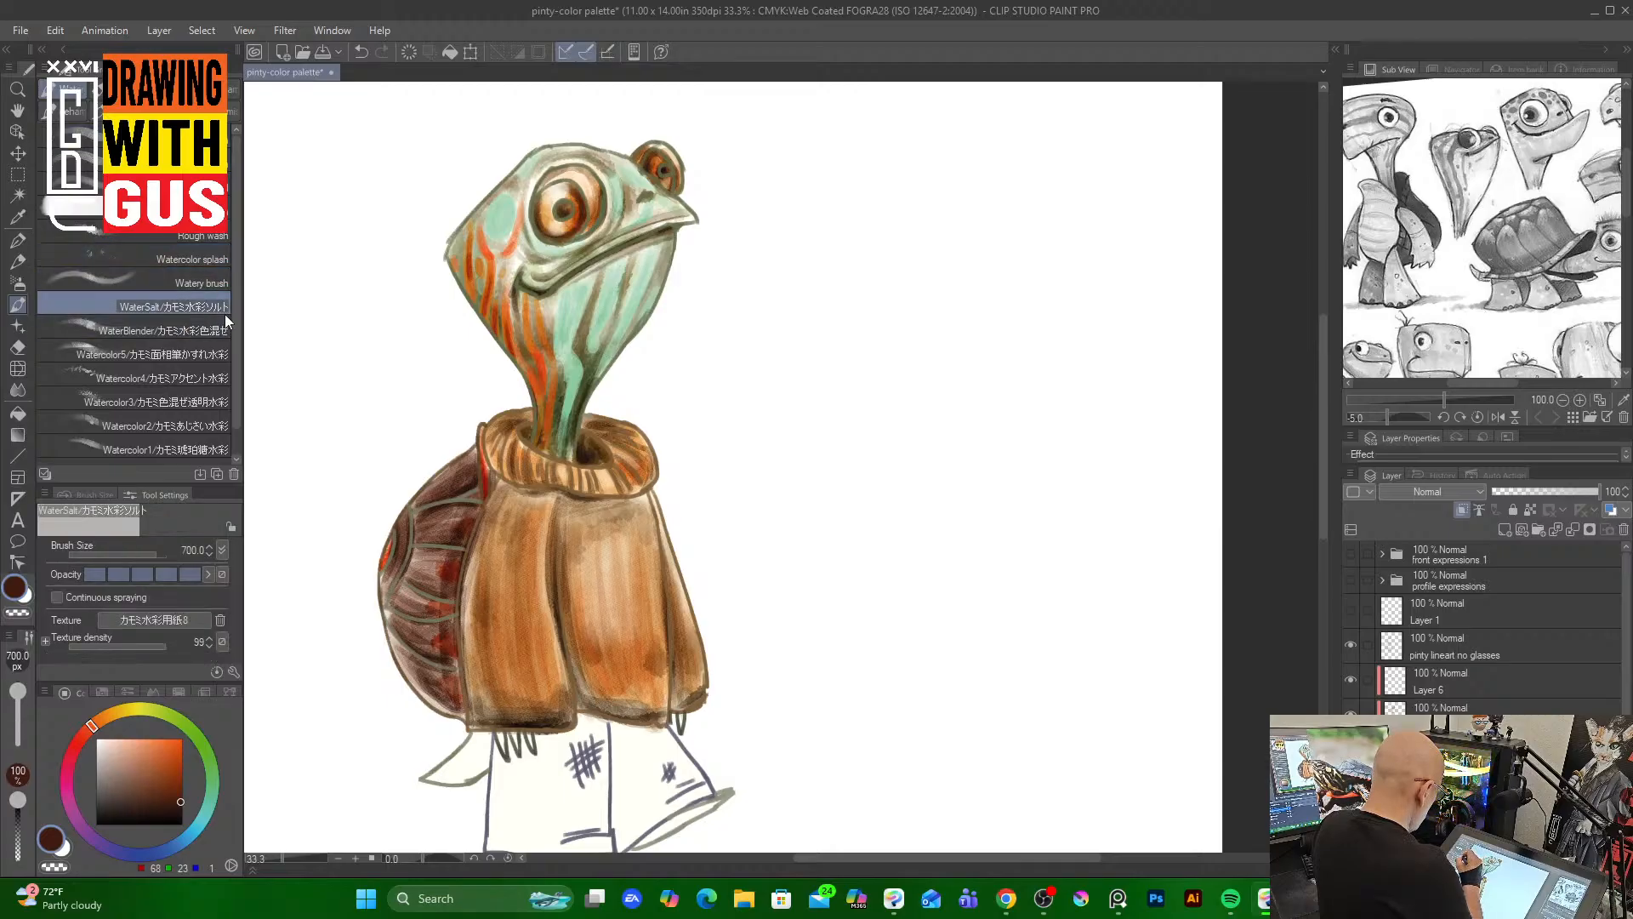
click(179, 330)
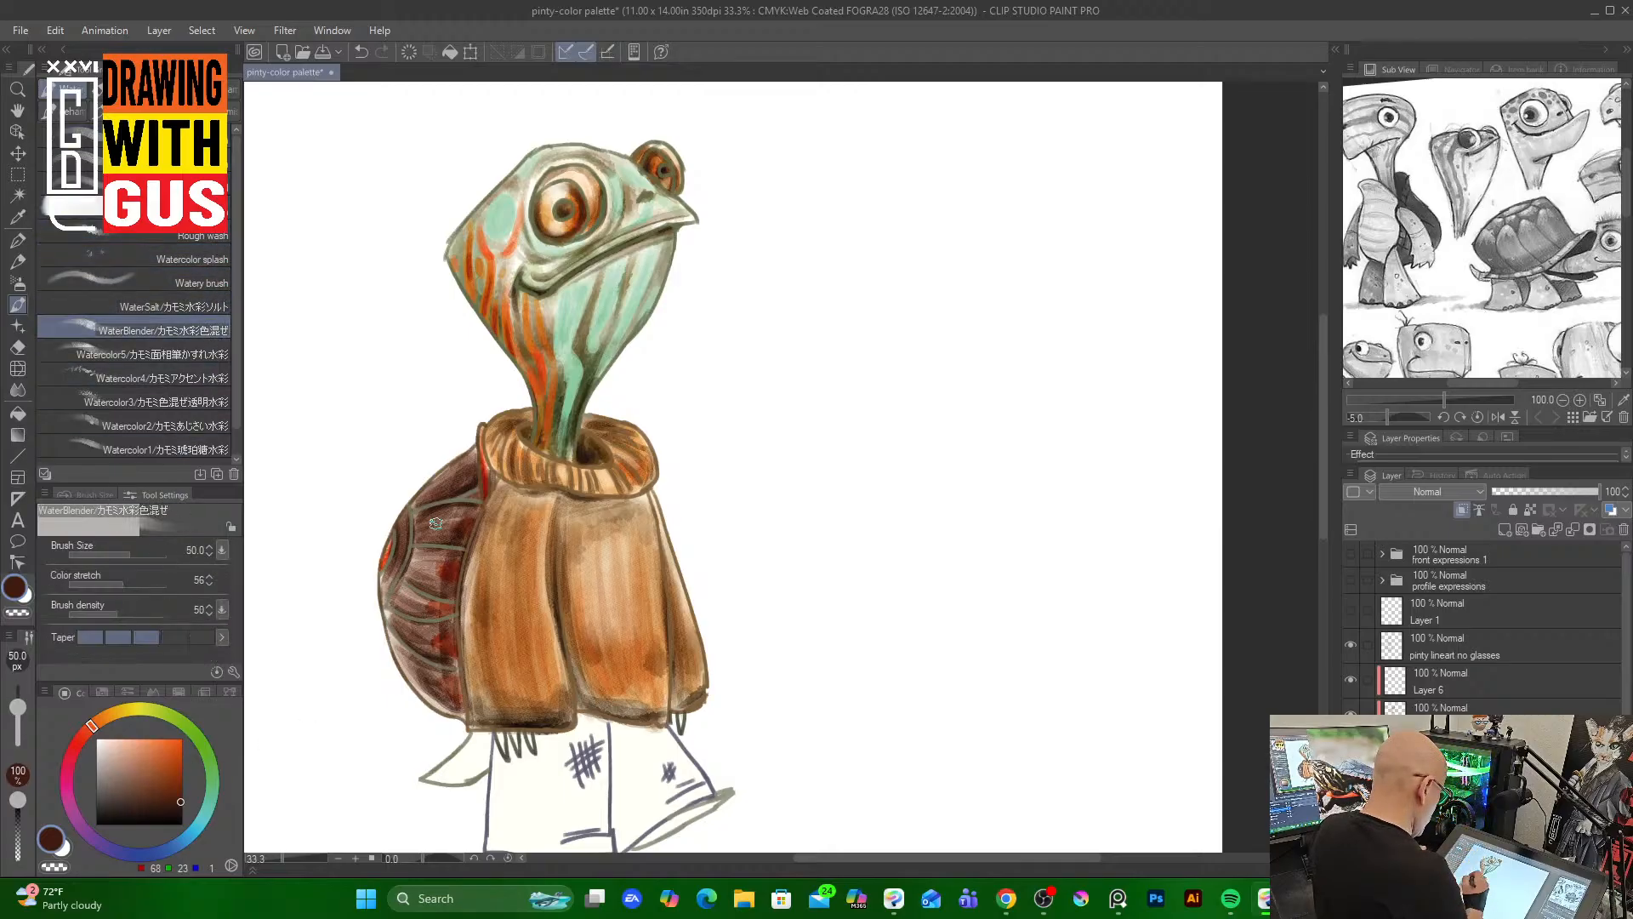
mouse_move(425, 530)
mouse_down()
mouse_move(456, 510)
mouse_move(432, 525)
mouse_move(461, 484)
mouse_move(427, 491)
mouse_move(460, 460)
mouse_move(405, 523)
mouse_move(382, 585)
mouse_move(393, 675)
mouse_move(415, 574)
mouse_move(444, 556)
mouse_move(416, 569)
mouse_move(419, 604)
mouse_move(394, 602)
mouse_move(393, 577)
mouse_move(397, 635)
mouse_move(436, 637)
mouse_move(411, 625)
mouse_move(453, 703)
mouse_up()
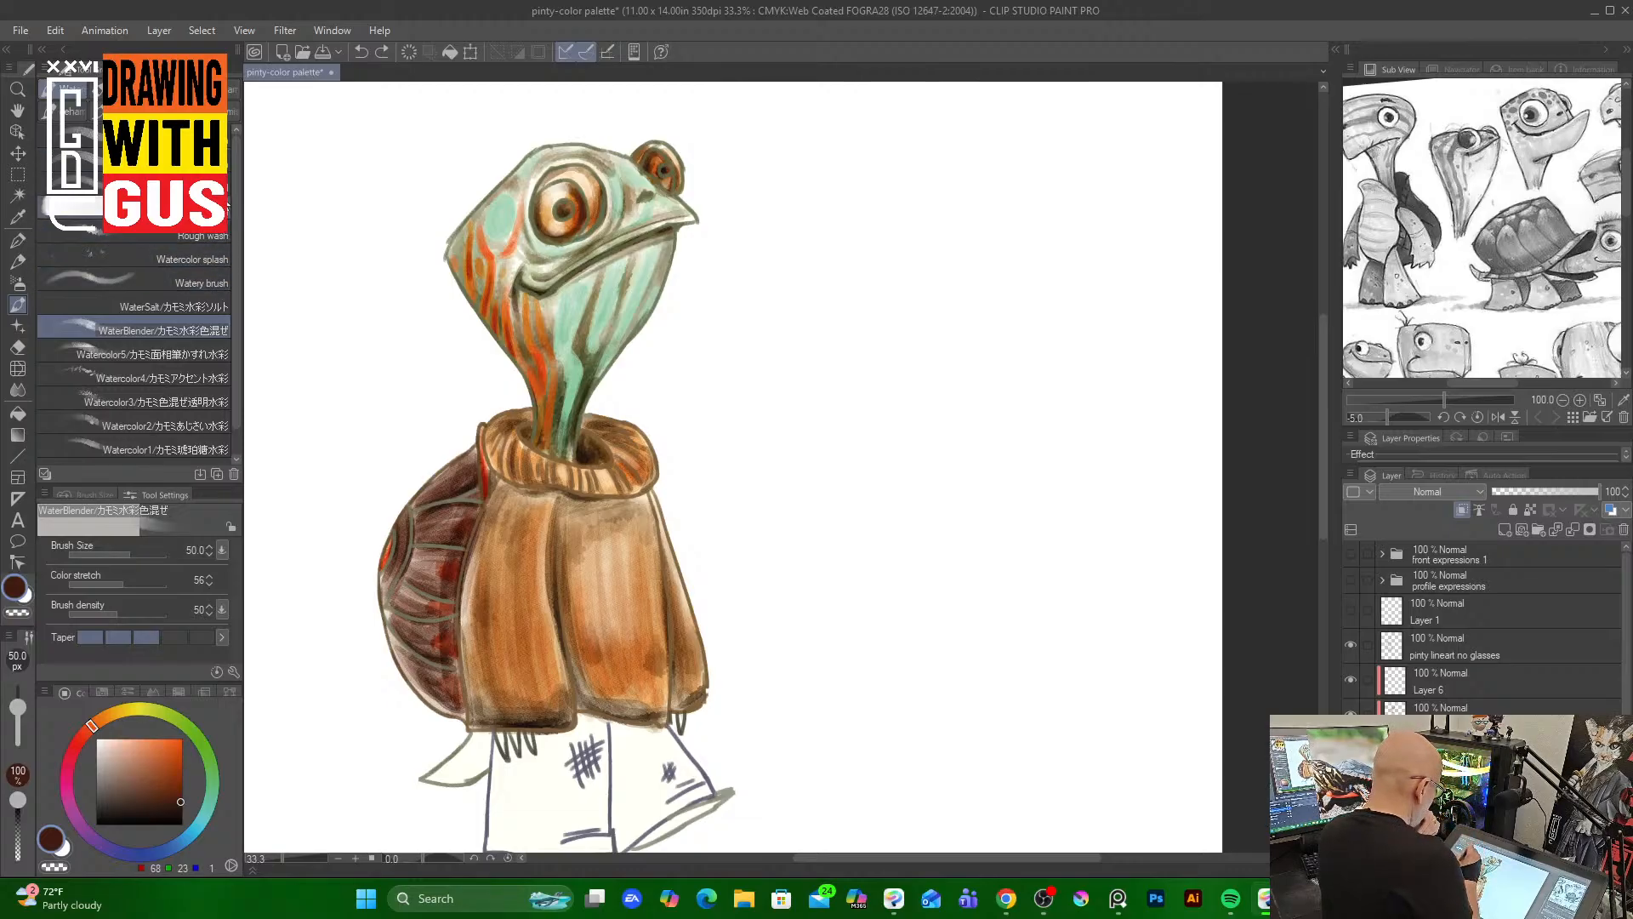
Switch to the Watery brush at size 50 and soften the shell's strokes
click(196, 282)
drag(435, 523, 465, 508)
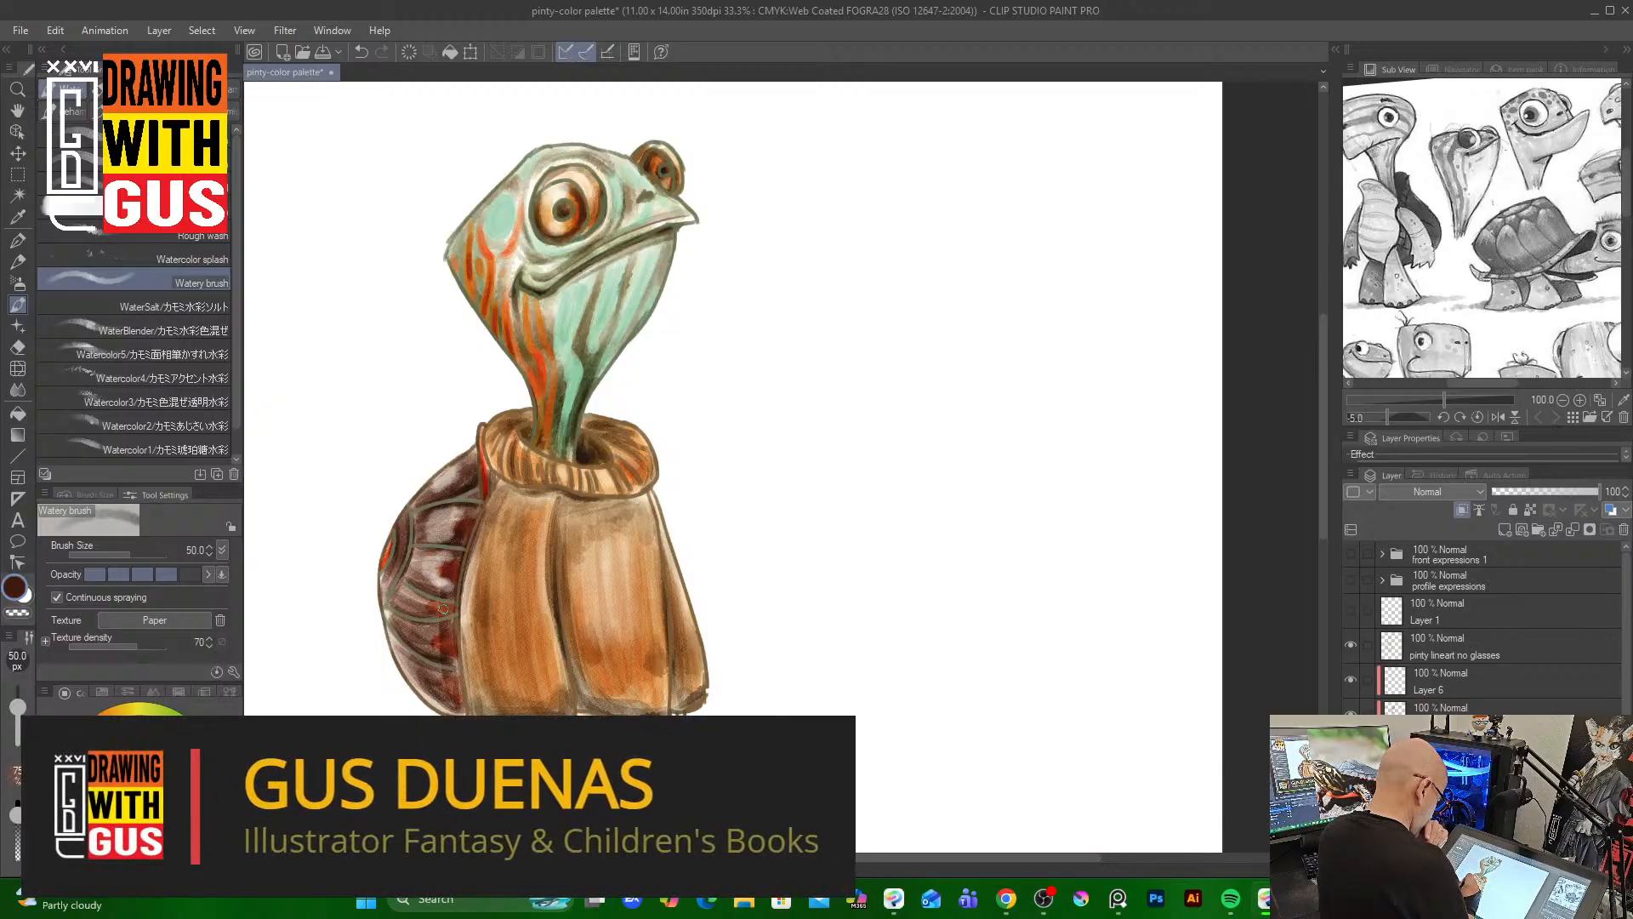
drag(442, 608, 448, 696)
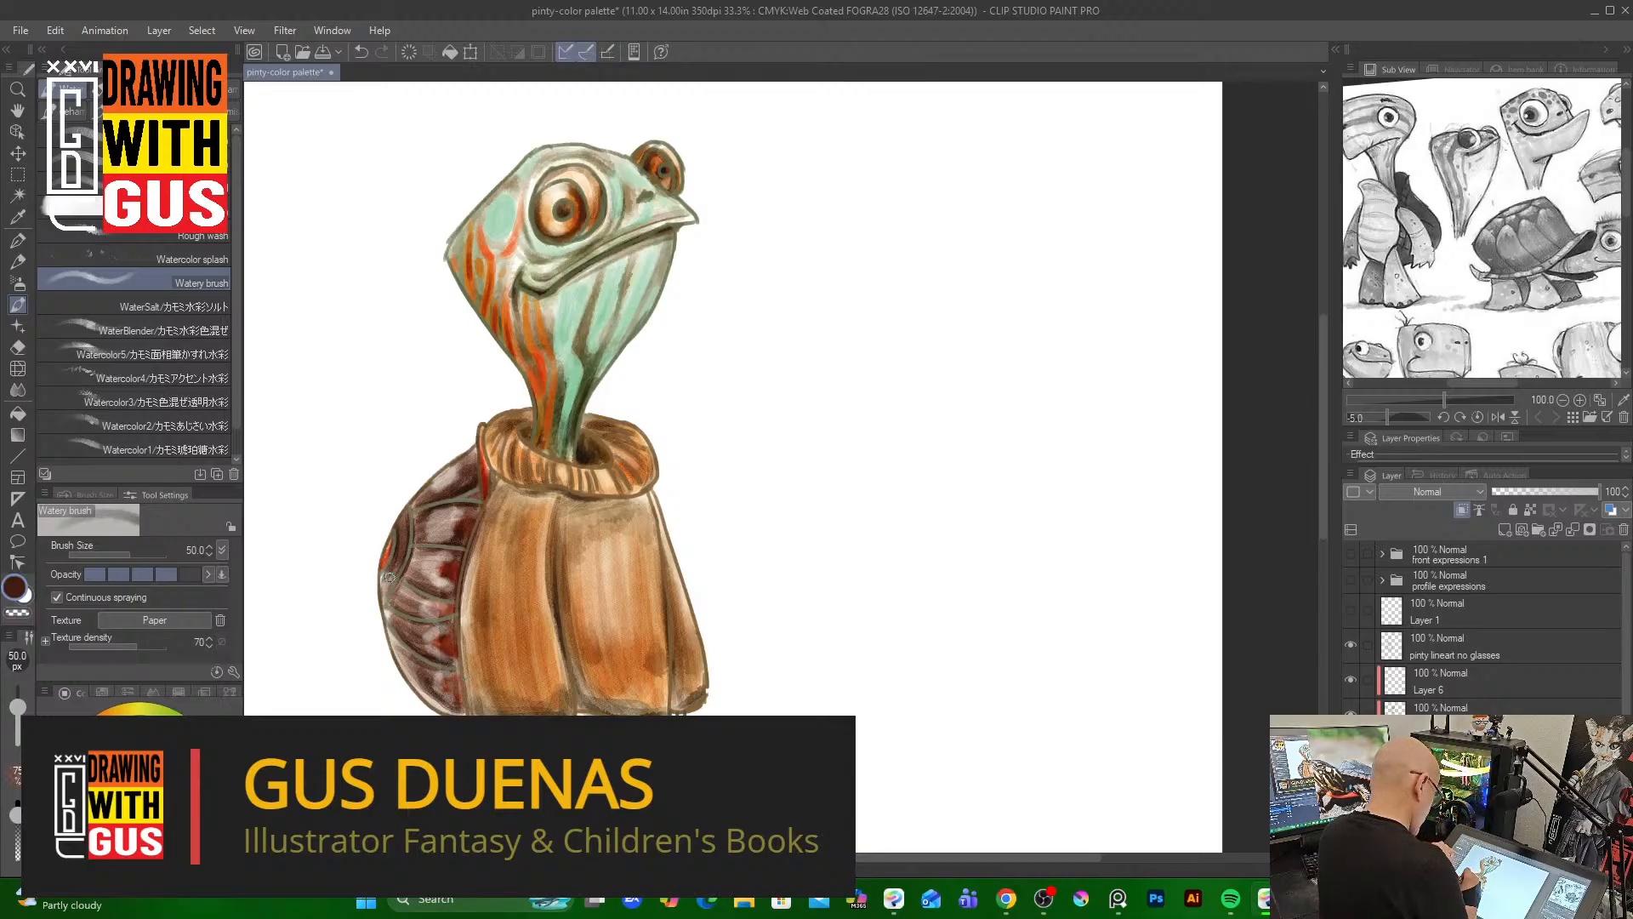
drag(389, 577, 390, 548)
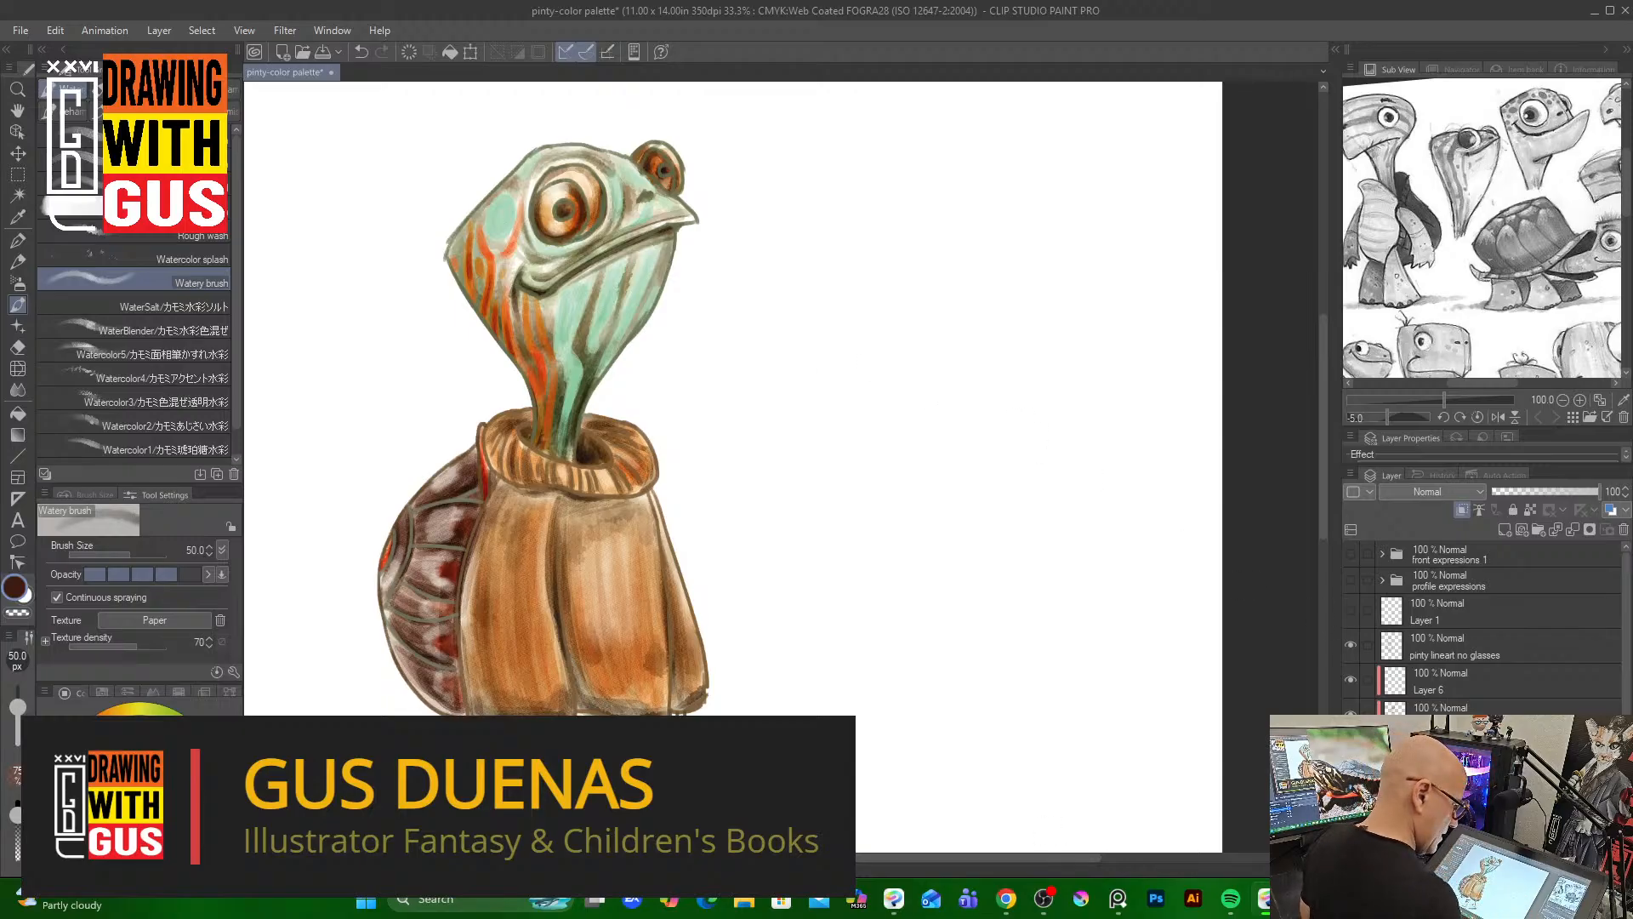
Return to the Round watercolor brush at size 20 and darken the shell's plates with near-black strokes
click(136, 136)
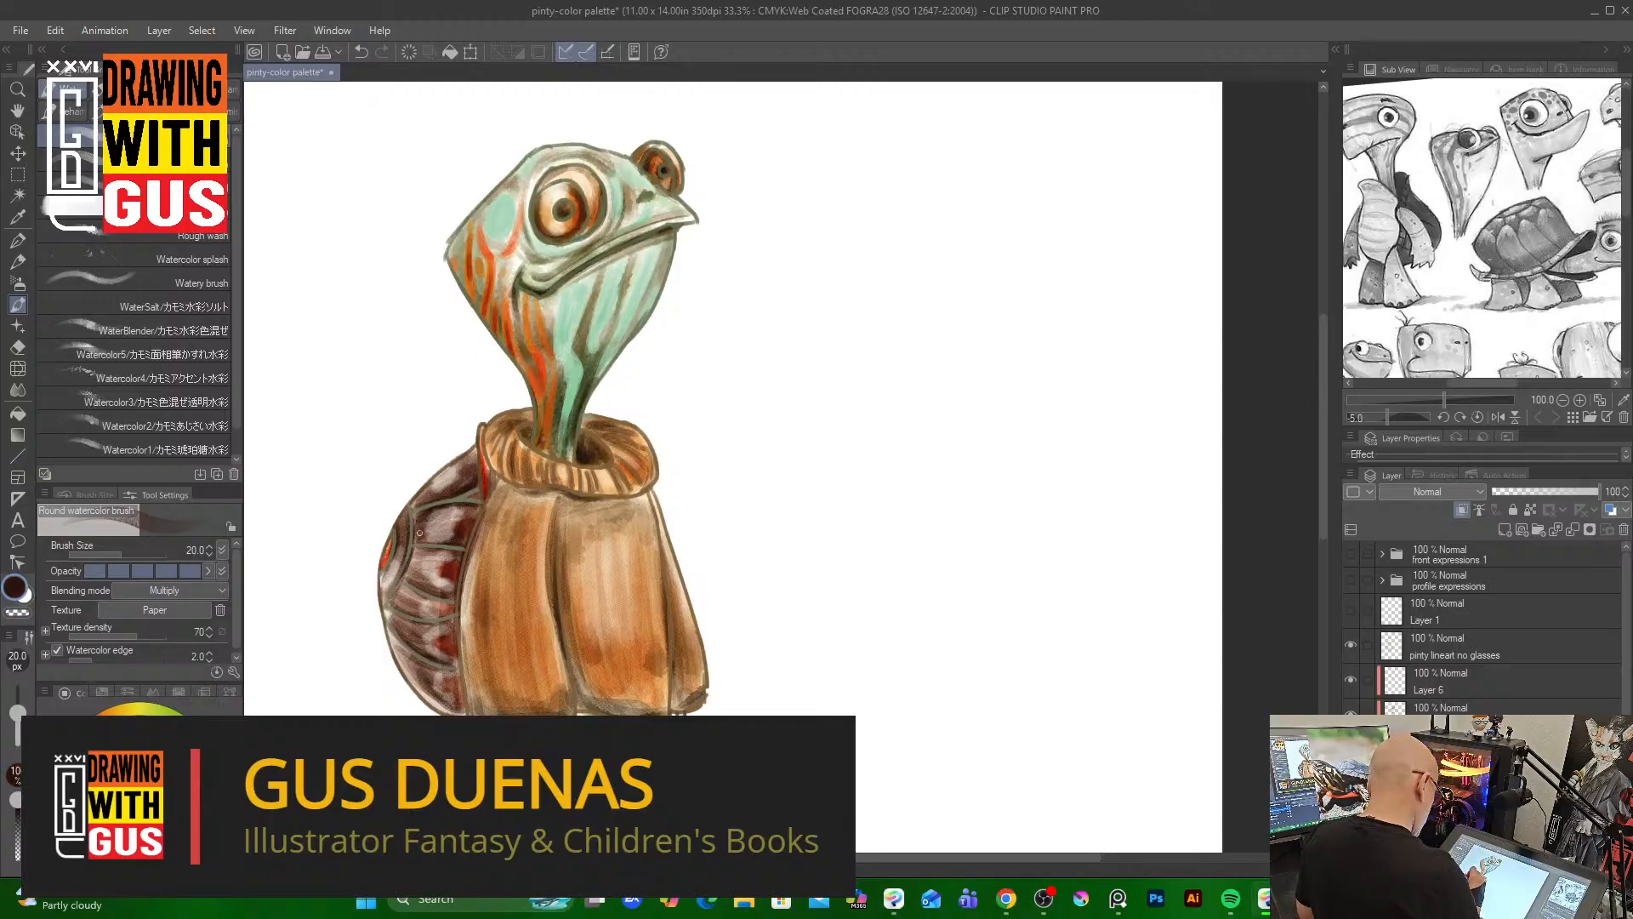
mouse_move(441, 509)
mouse_down()
mouse_move(446, 540)
mouse_move(451, 484)
mouse_move(472, 463)
mouse_up()
drag(409, 552, 420, 586)
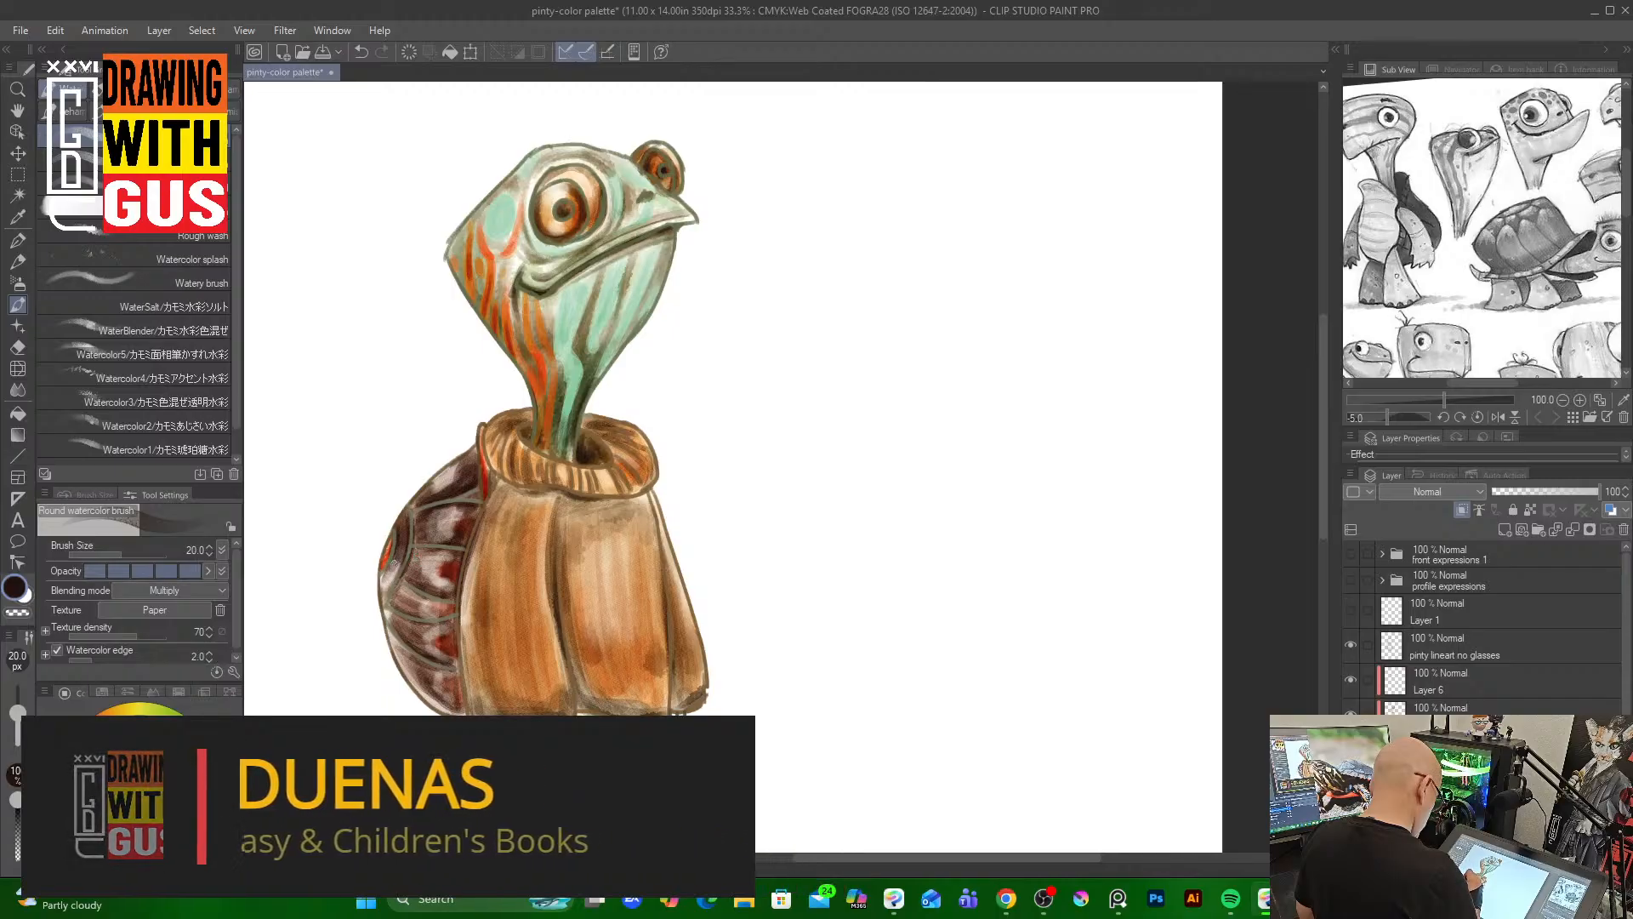
drag(404, 586, 408, 603)
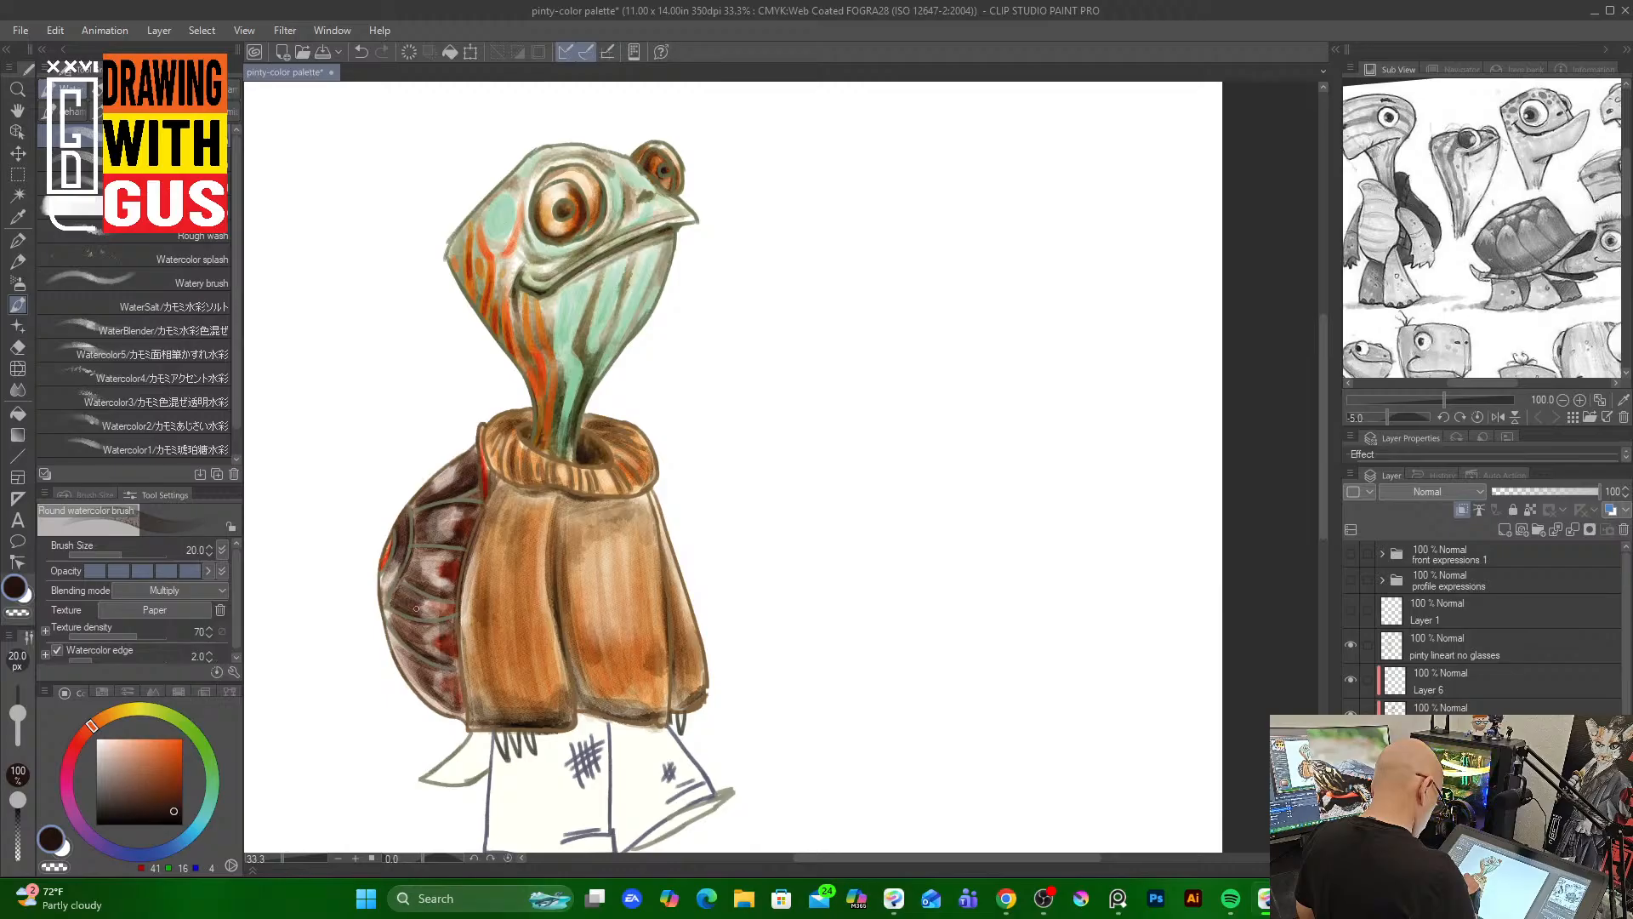
mouse_move(404, 587)
mouse_down()
mouse_move(404, 626)
mouse_move(424, 626)
mouse_move(405, 629)
mouse_move(410, 663)
mouse_move(398, 640)
mouse_move(417, 681)
mouse_up()
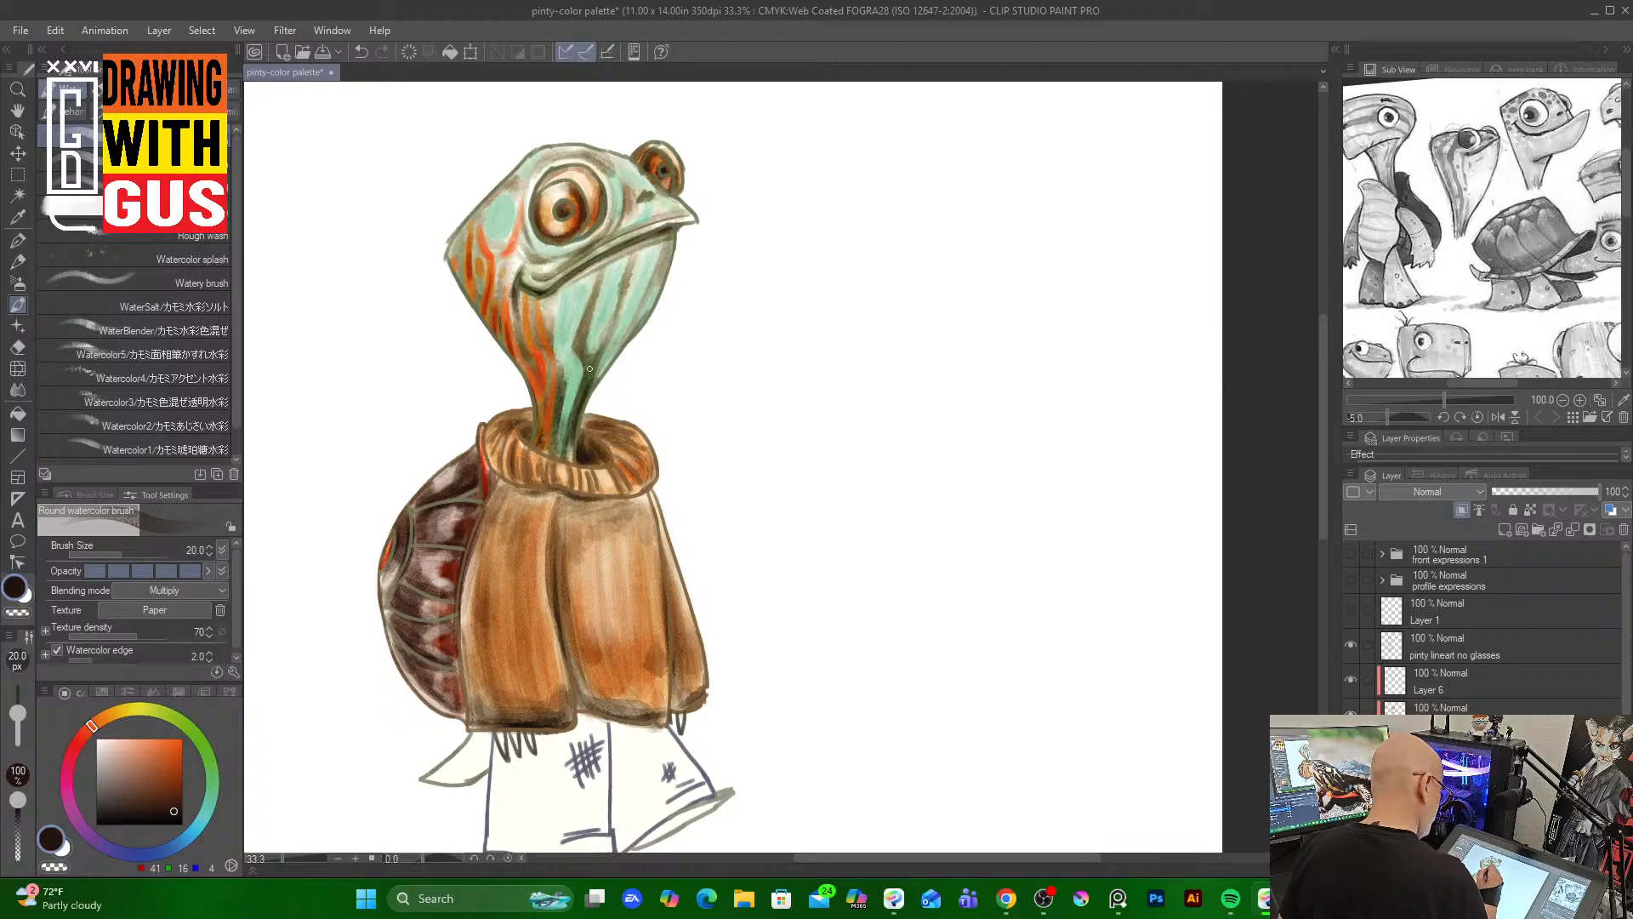
Sample the green of the neck and paint the tail with it
alt+click(590, 373)
mouse_move(459, 731)
mouse_down()
mouse_move(483, 772)
mouse_move(470, 765)
mouse_up()
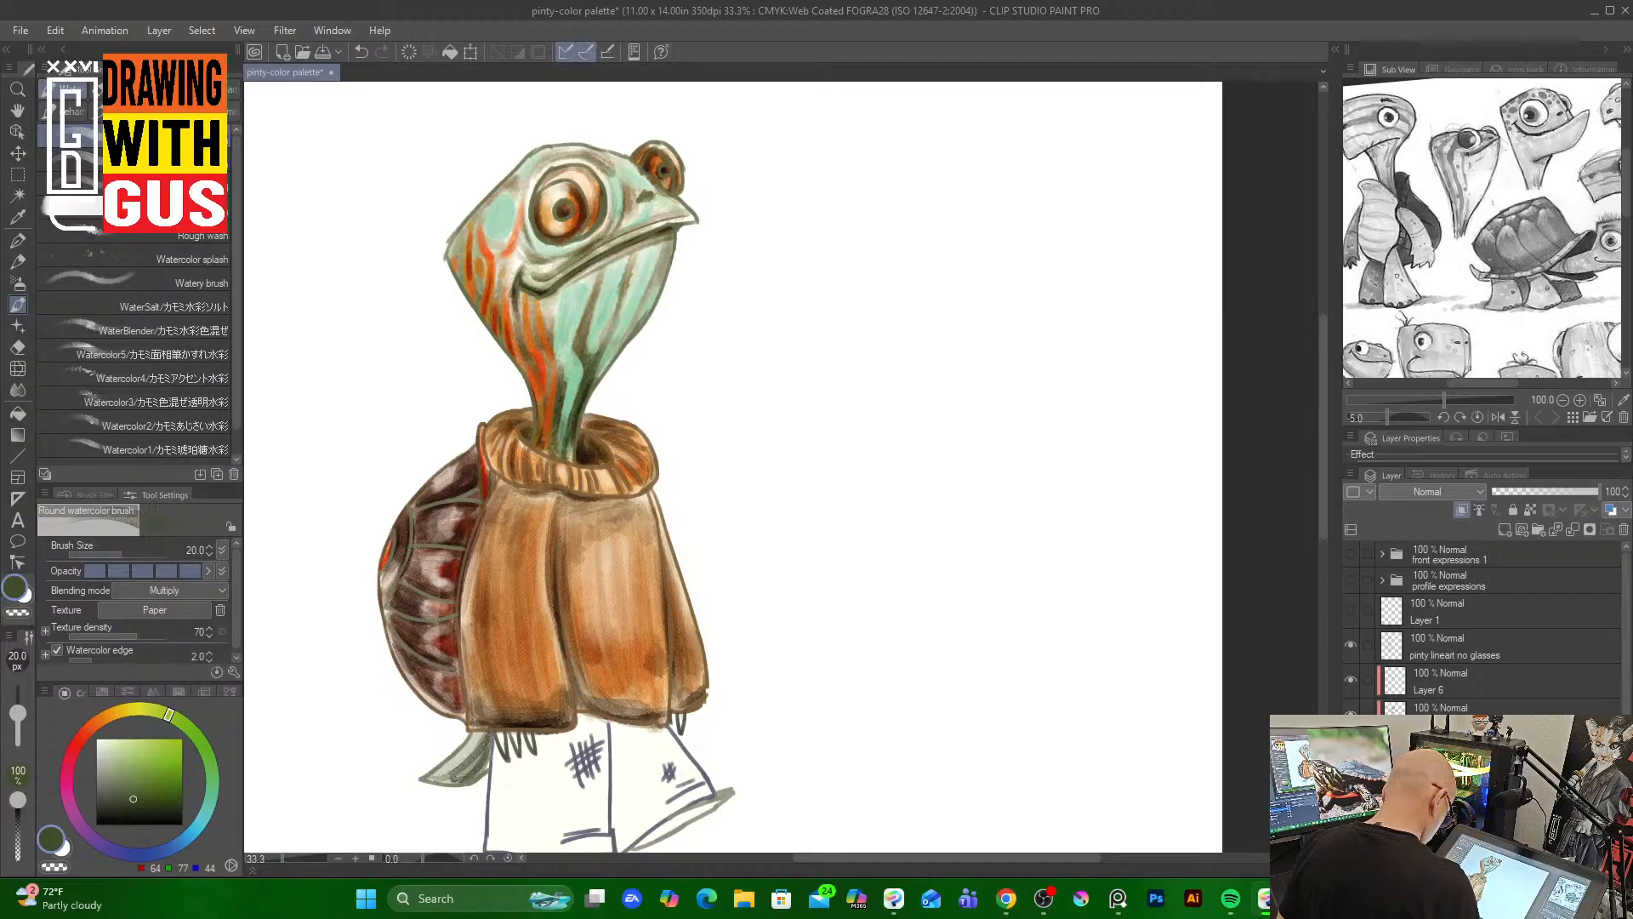
drag(485, 743, 449, 779)
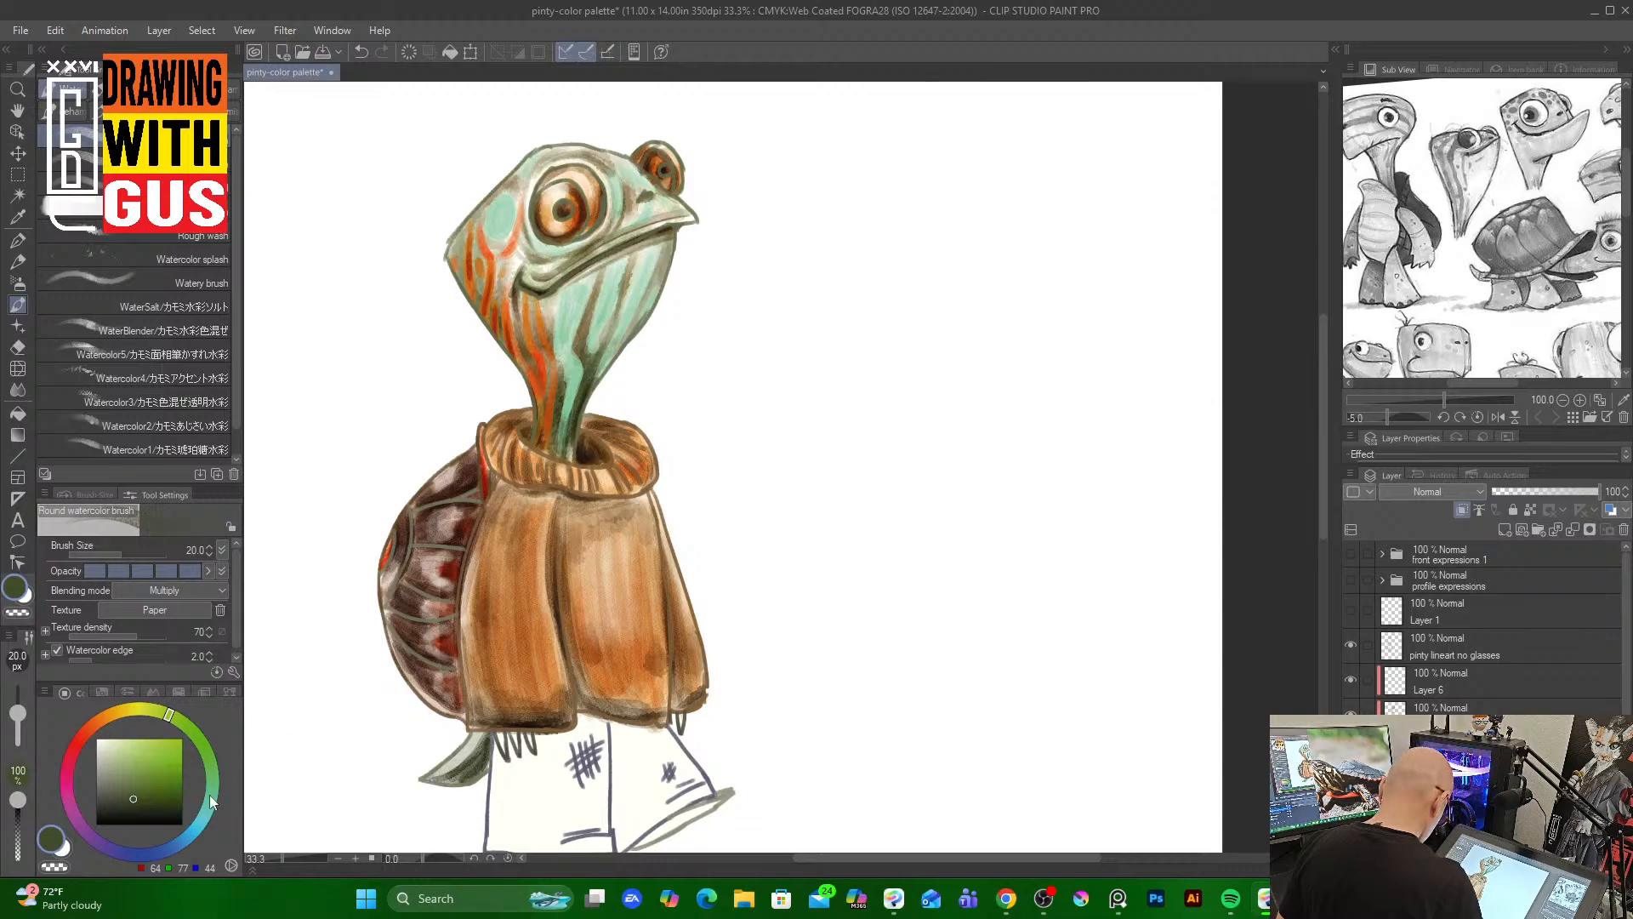
Pick a bright orange and add an accent stroke on the tail
click(160, 808)
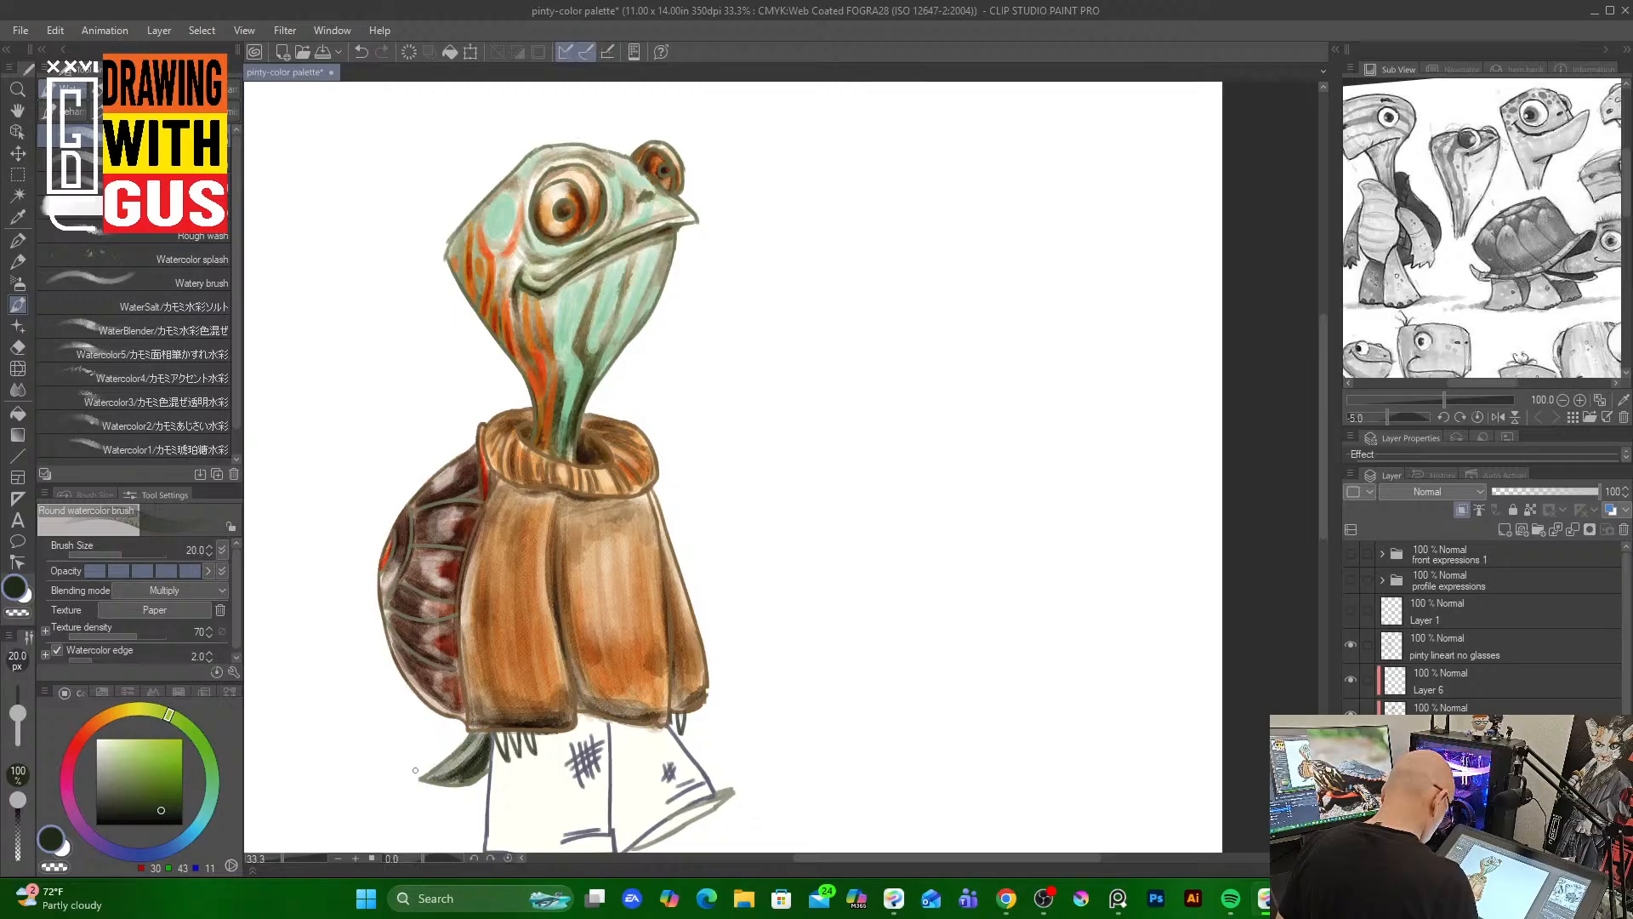
click(98, 721)
click(174, 795)
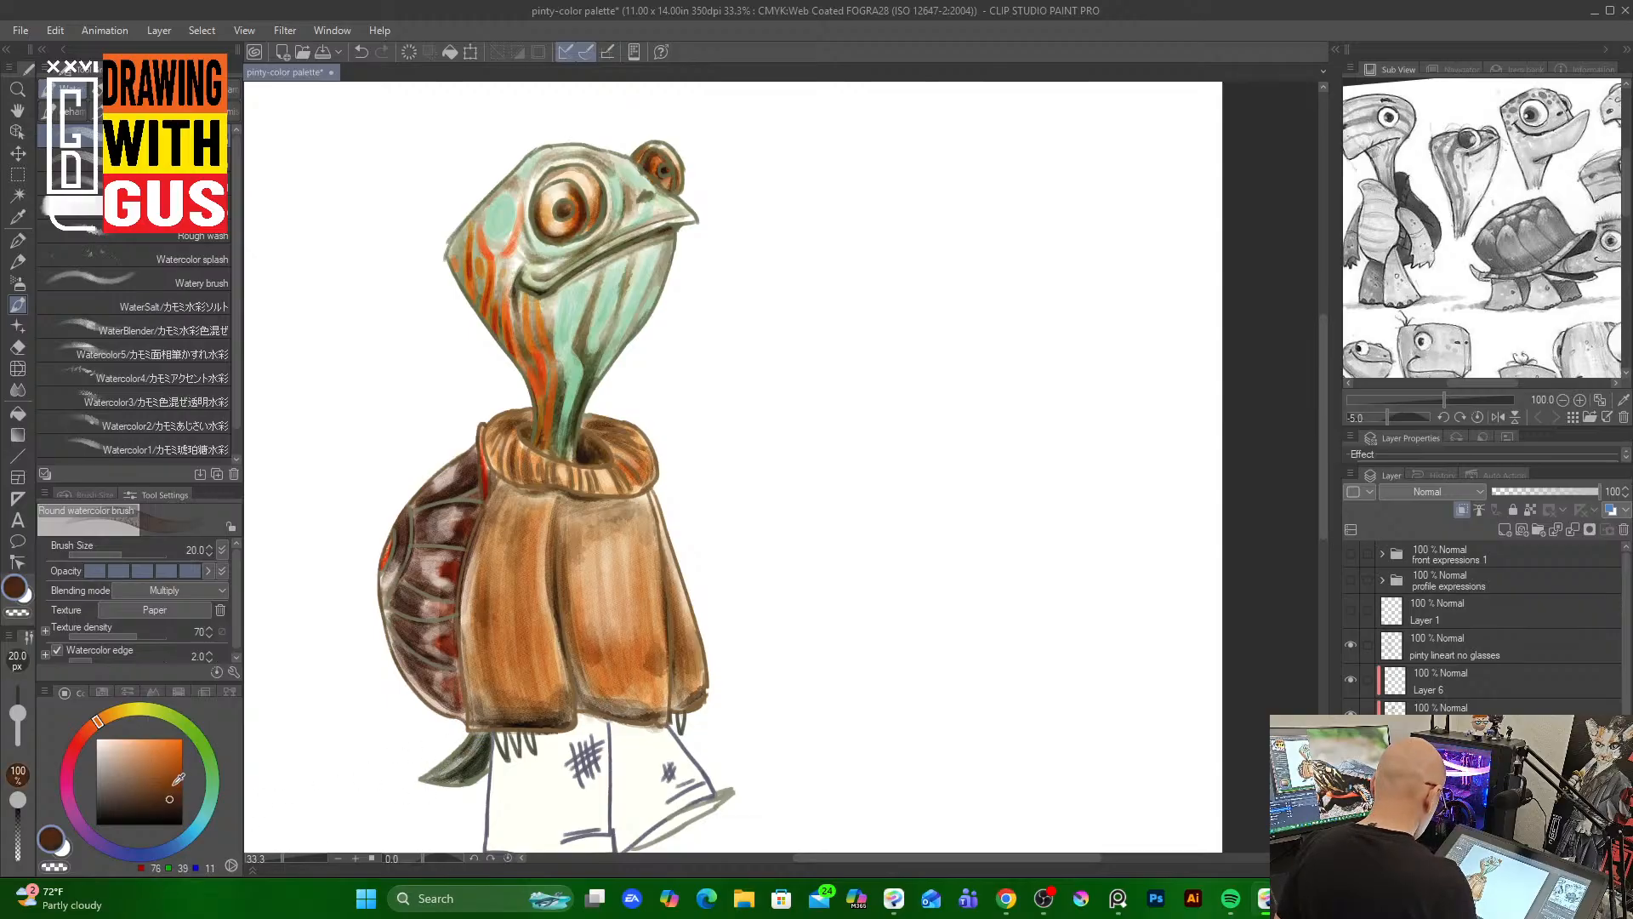
drag(174, 738, 176, 741)
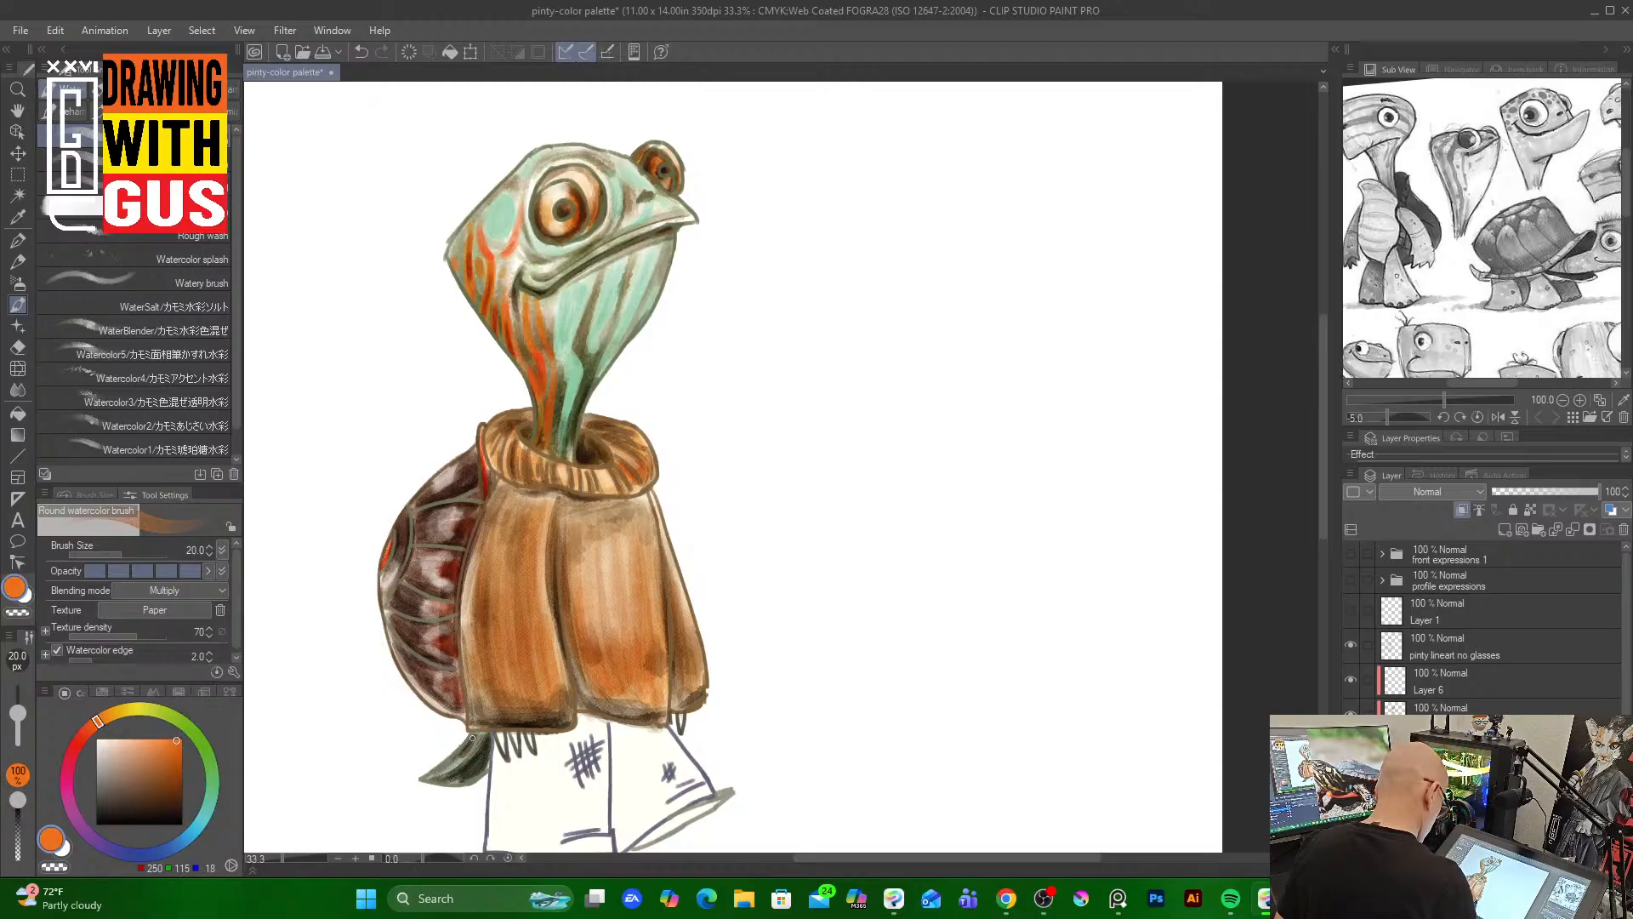
drag(477, 738, 451, 759)
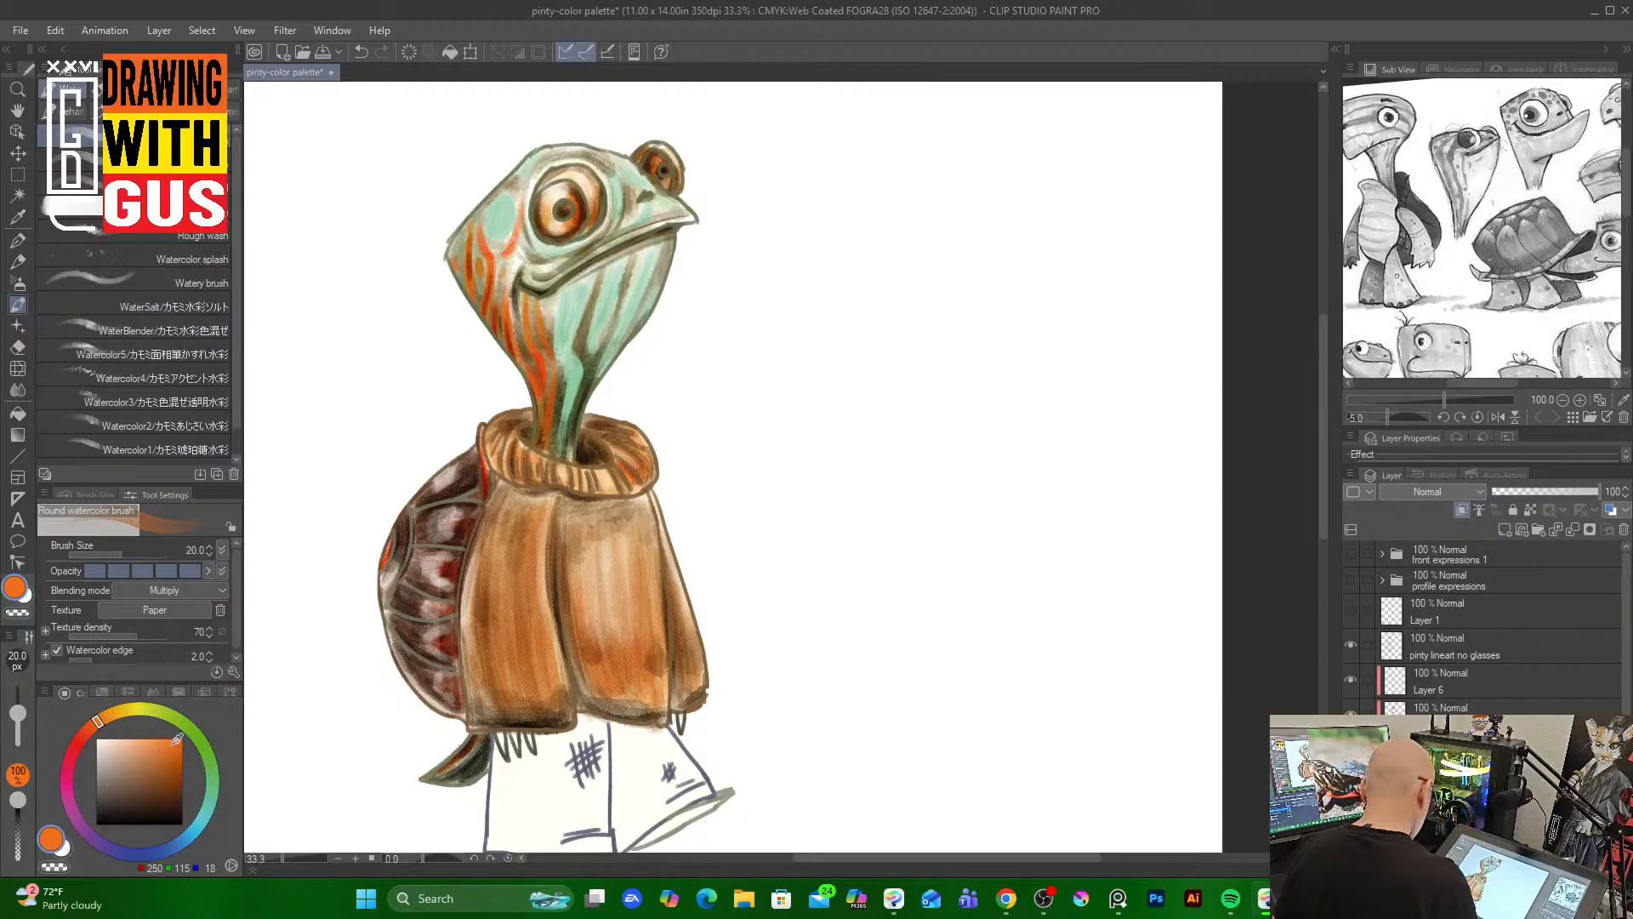
Select Layer 6 in the layer list
mouse_move(51, 898)
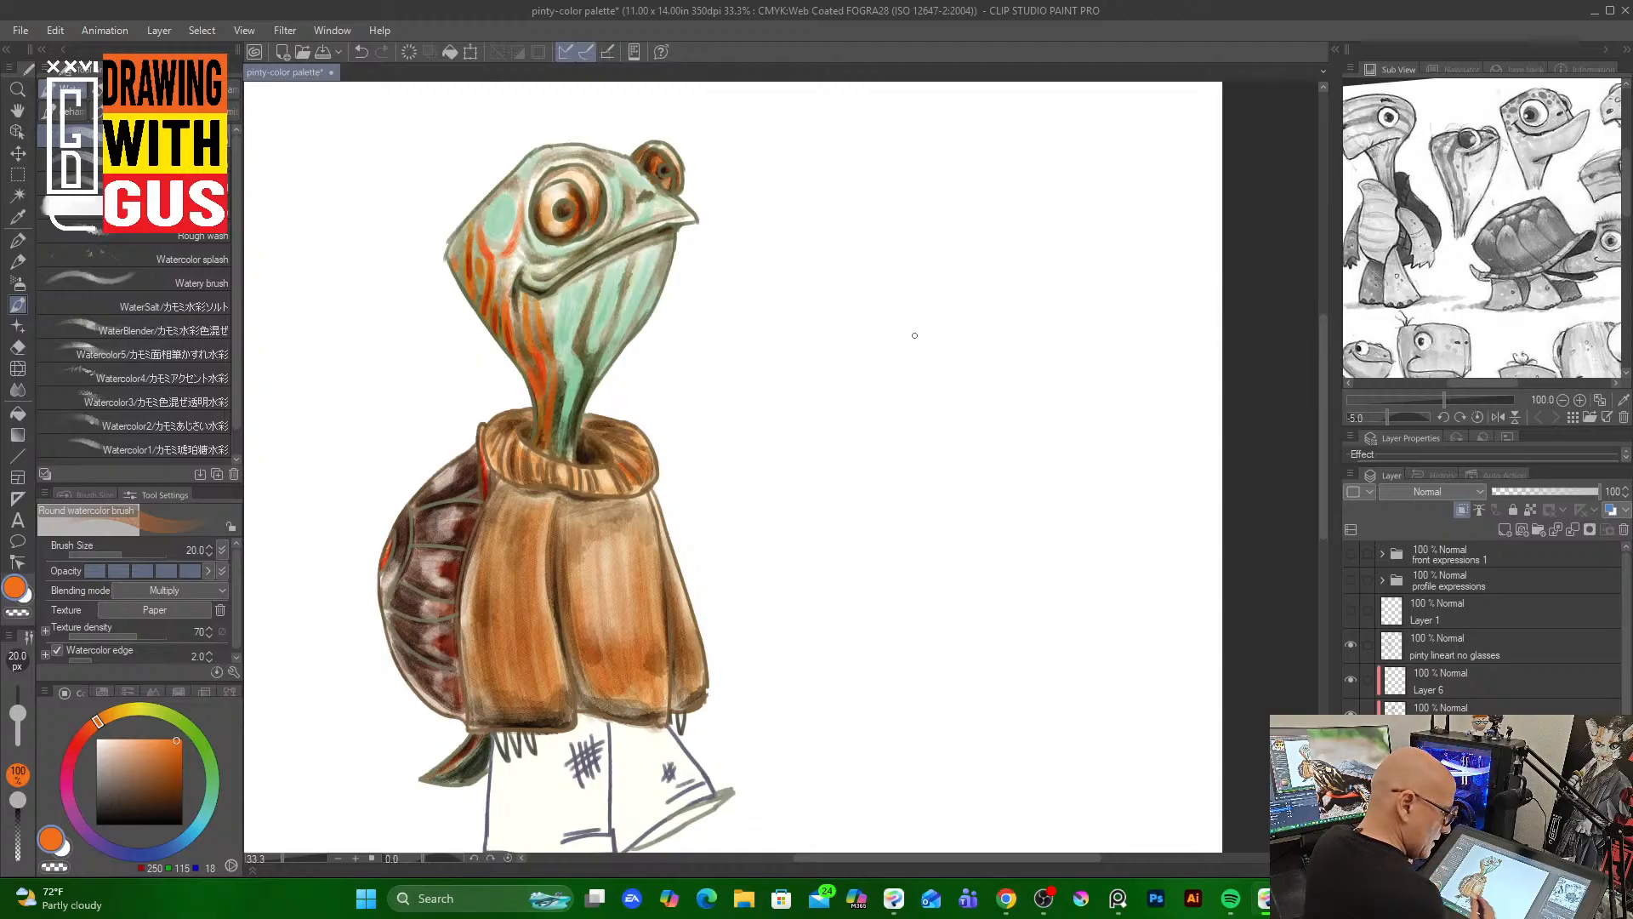
click(1497, 681)
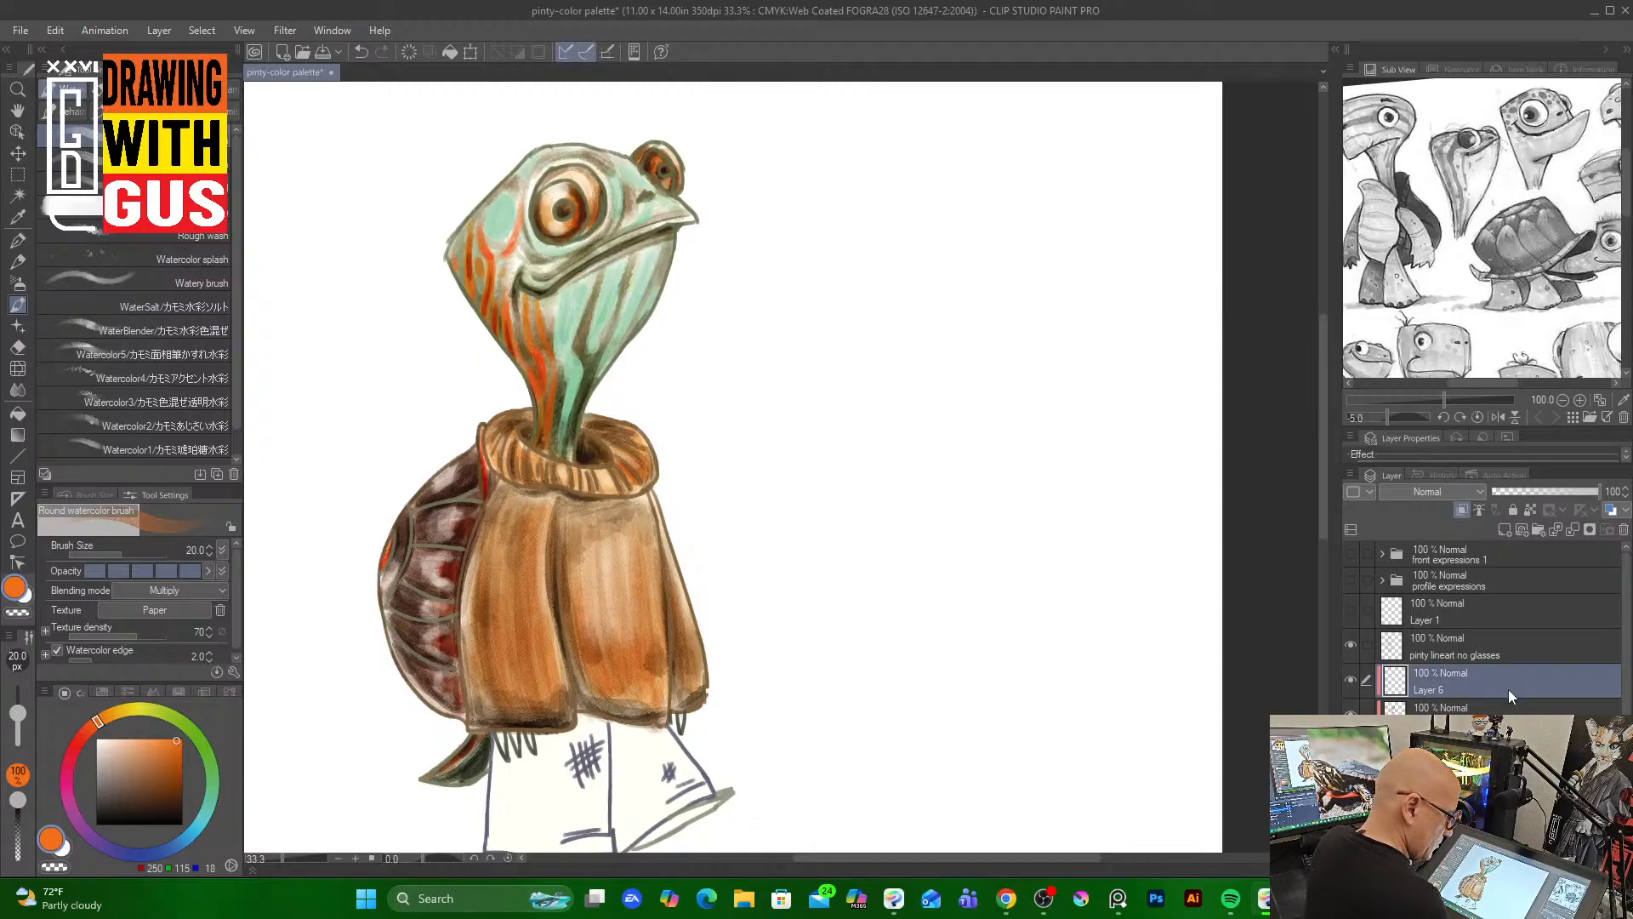
Select the layer below Layer 6 and paint orange patches onto the shell's plates
click(1497, 707)
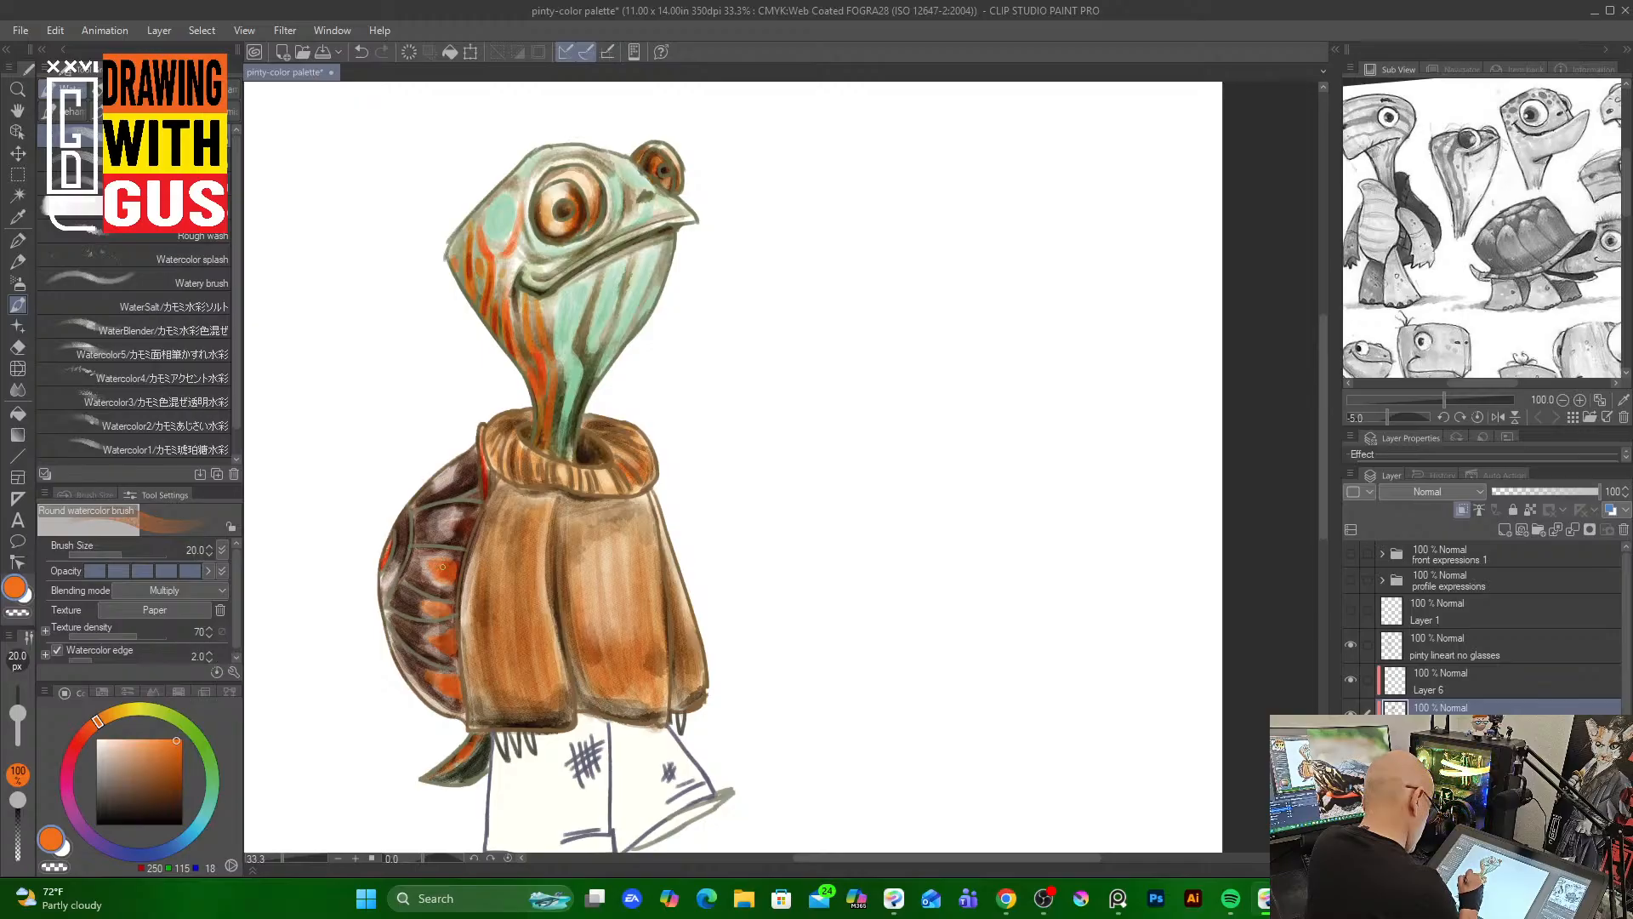
drag(464, 539, 468, 517)
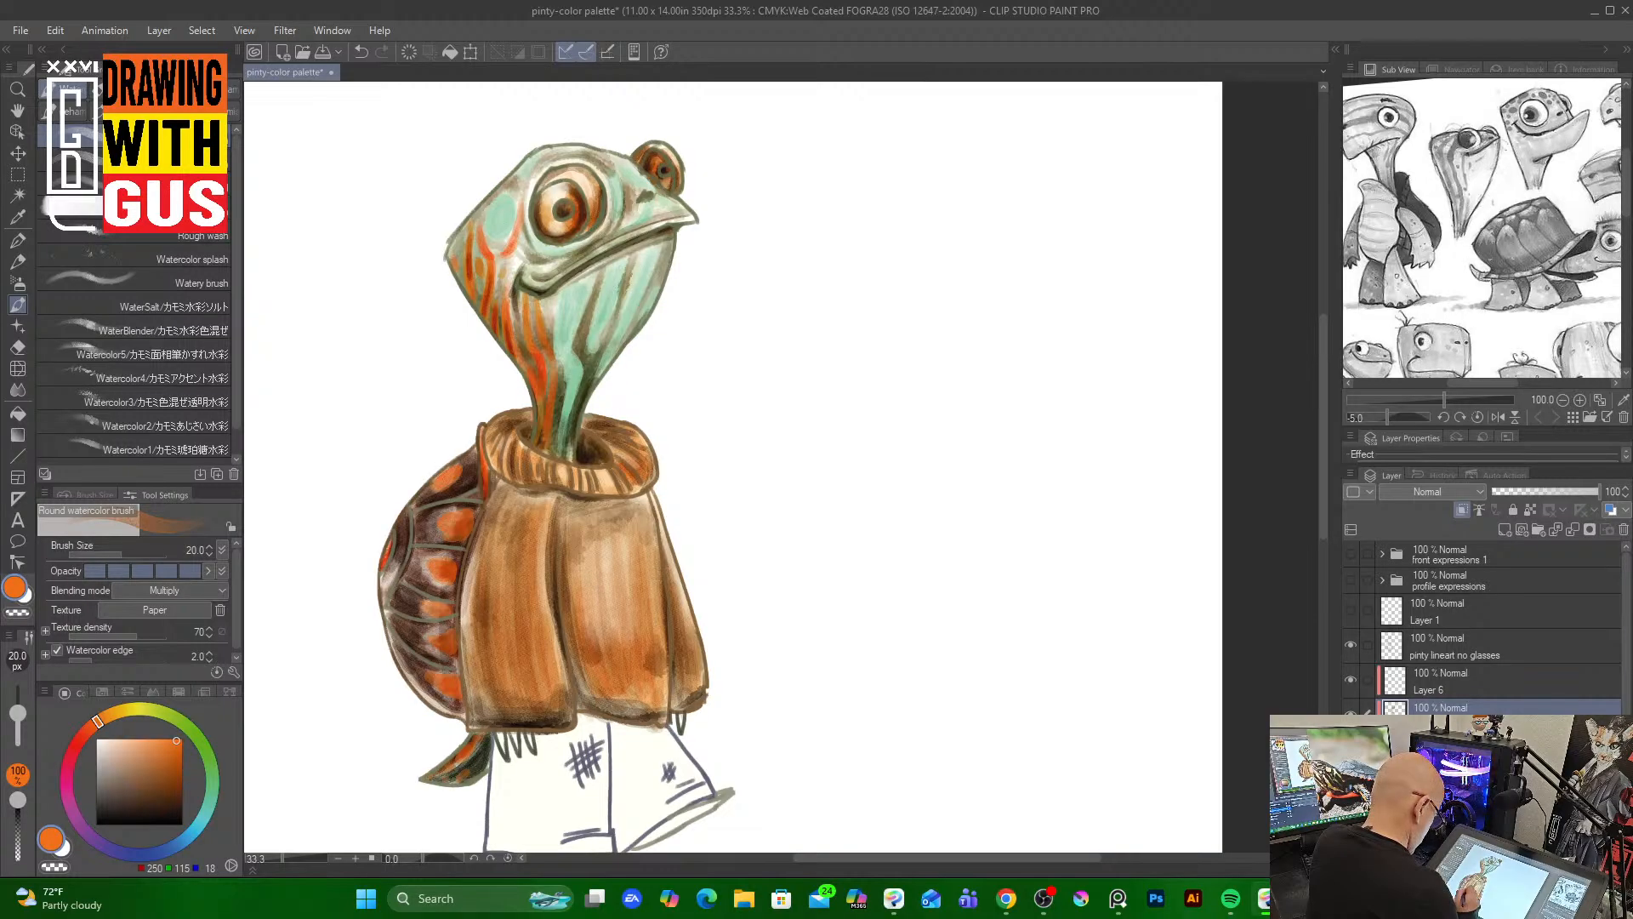
Pick a pale cream colour and lighten the shell's rim with a few strokes
click(109, 745)
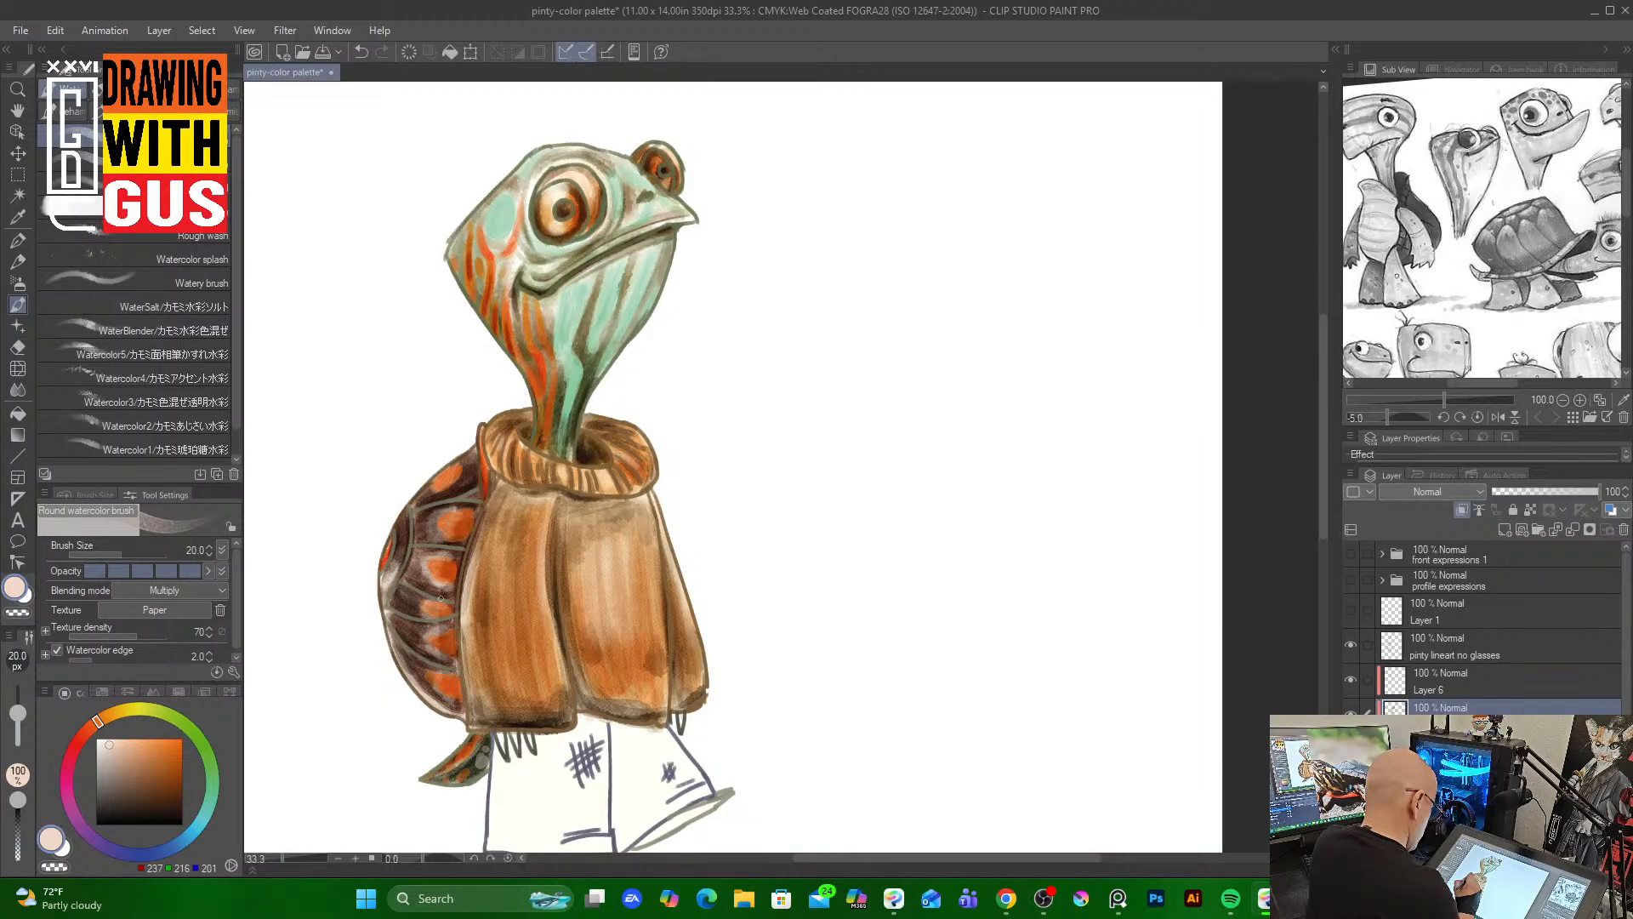
drag(428, 558, 460, 583)
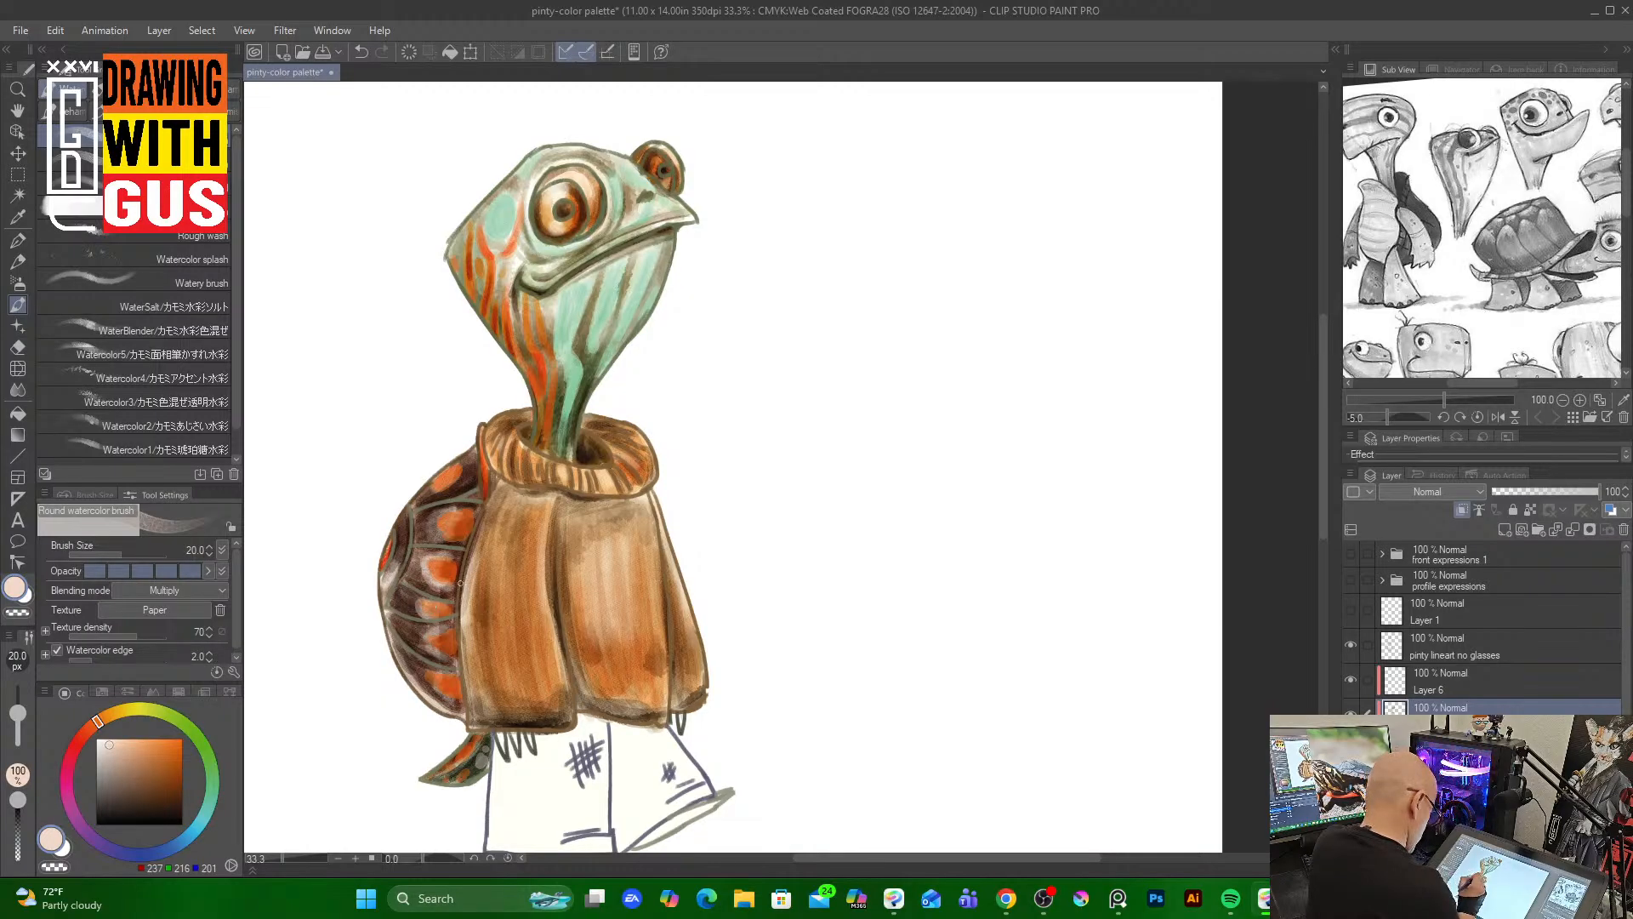
drag(430, 498, 454, 484)
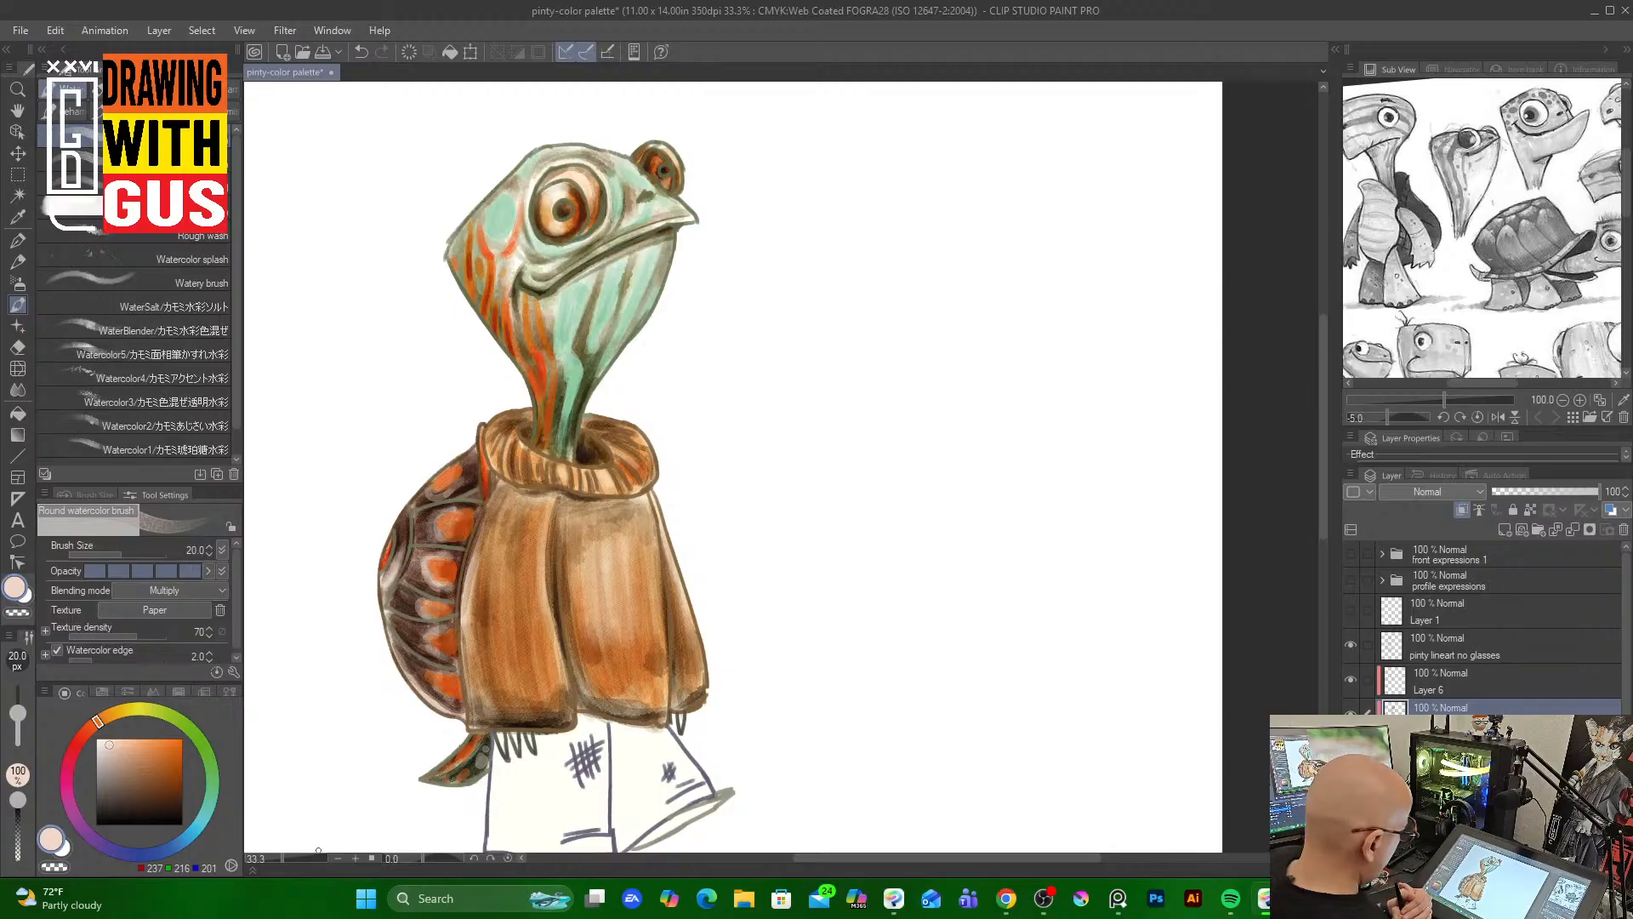
Pick a dark blue-grey, enlarge the brush to 60 and paint the trousers
mouse_move(1322, 515)
mouse_down()
mouse_move(1315, 556)
mouse_move(1316, 543)
mouse_up()
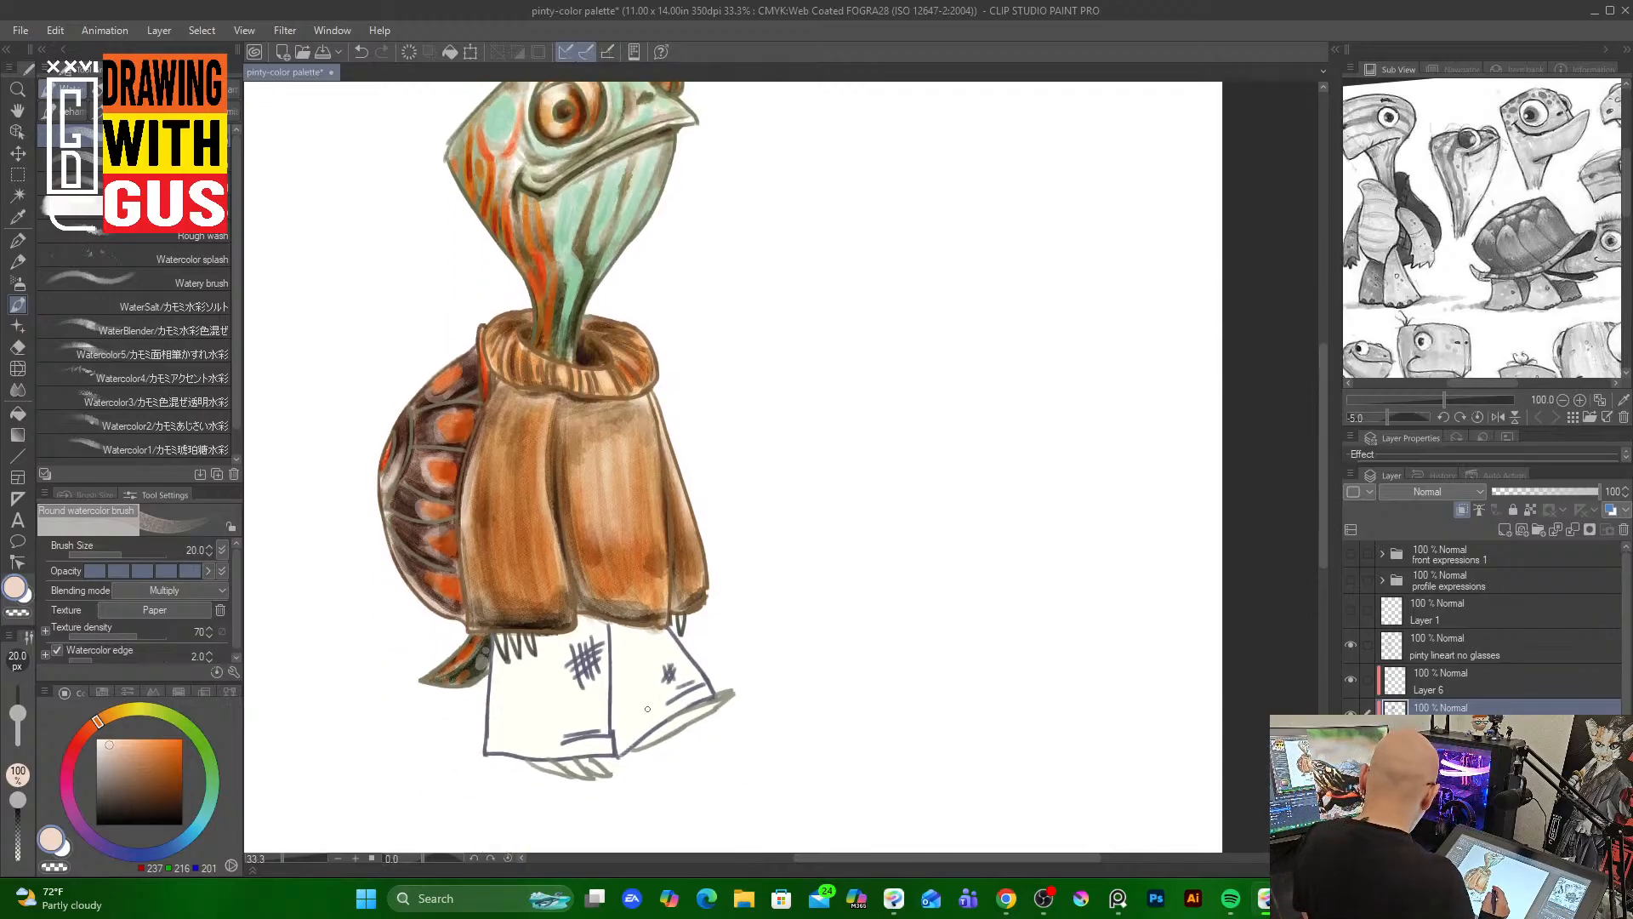
click(176, 846)
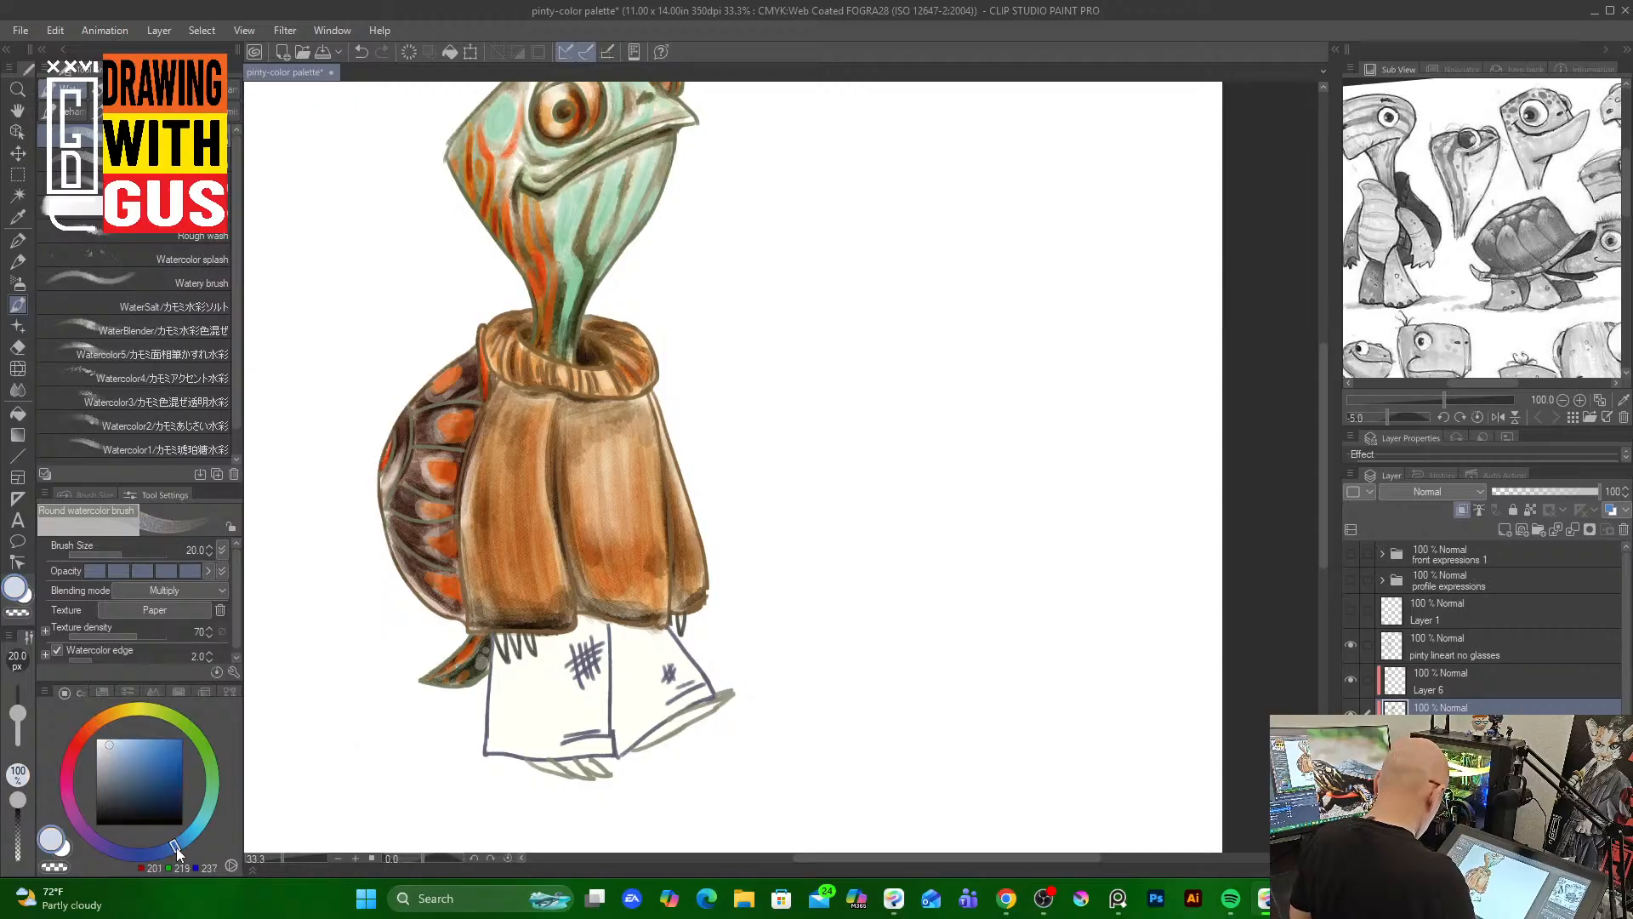
click(122, 791)
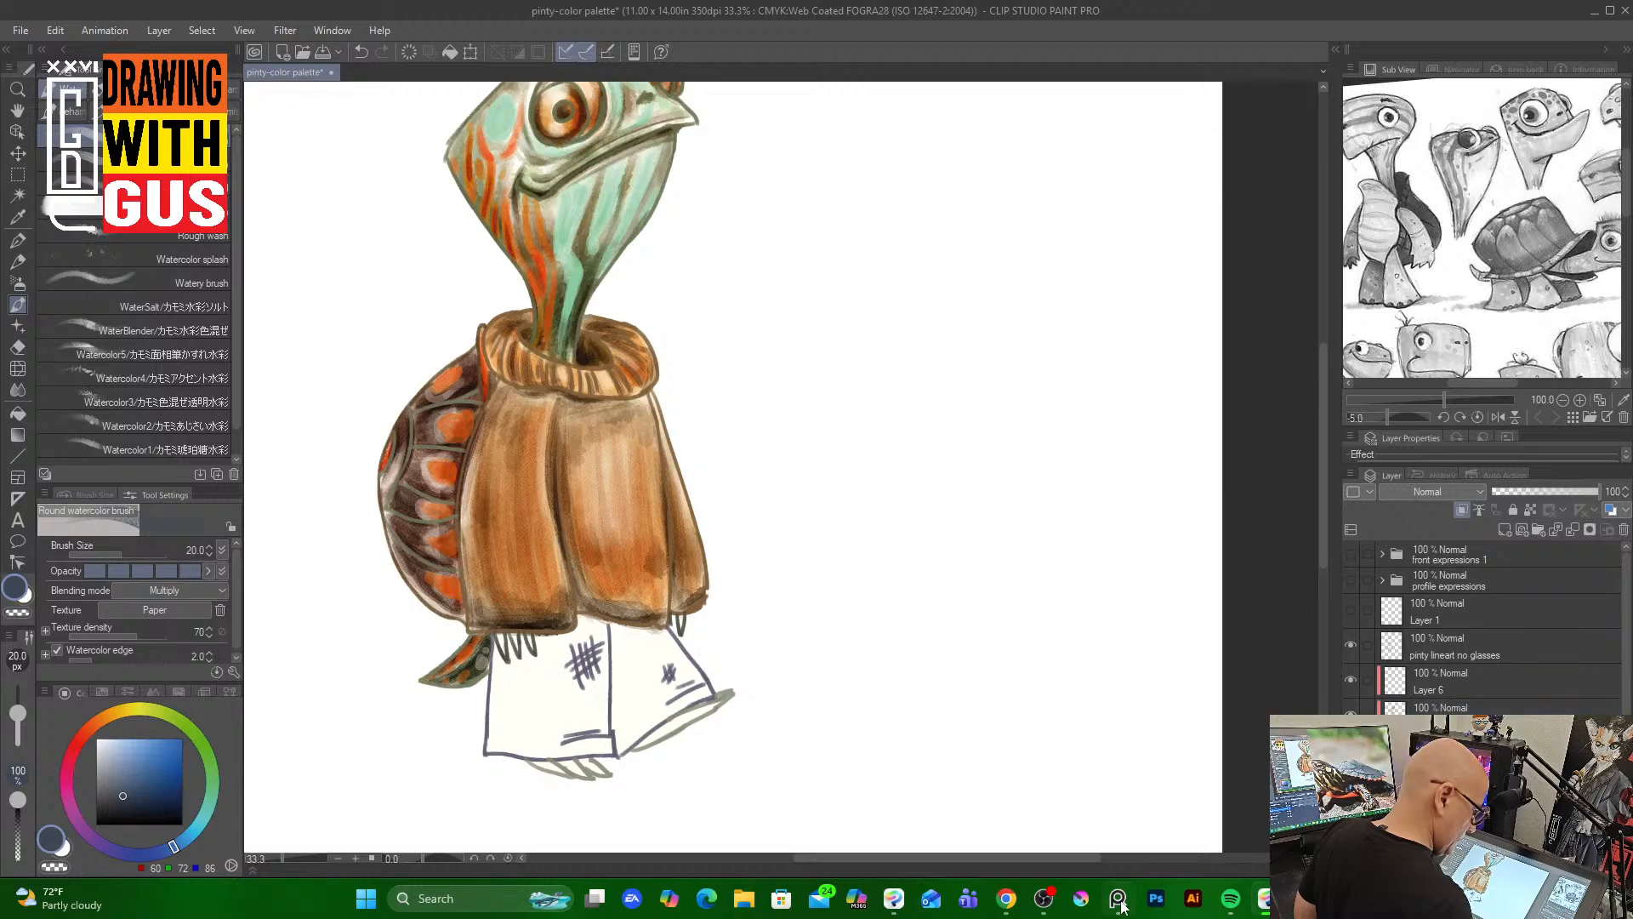
mouse_move(1118, 898)
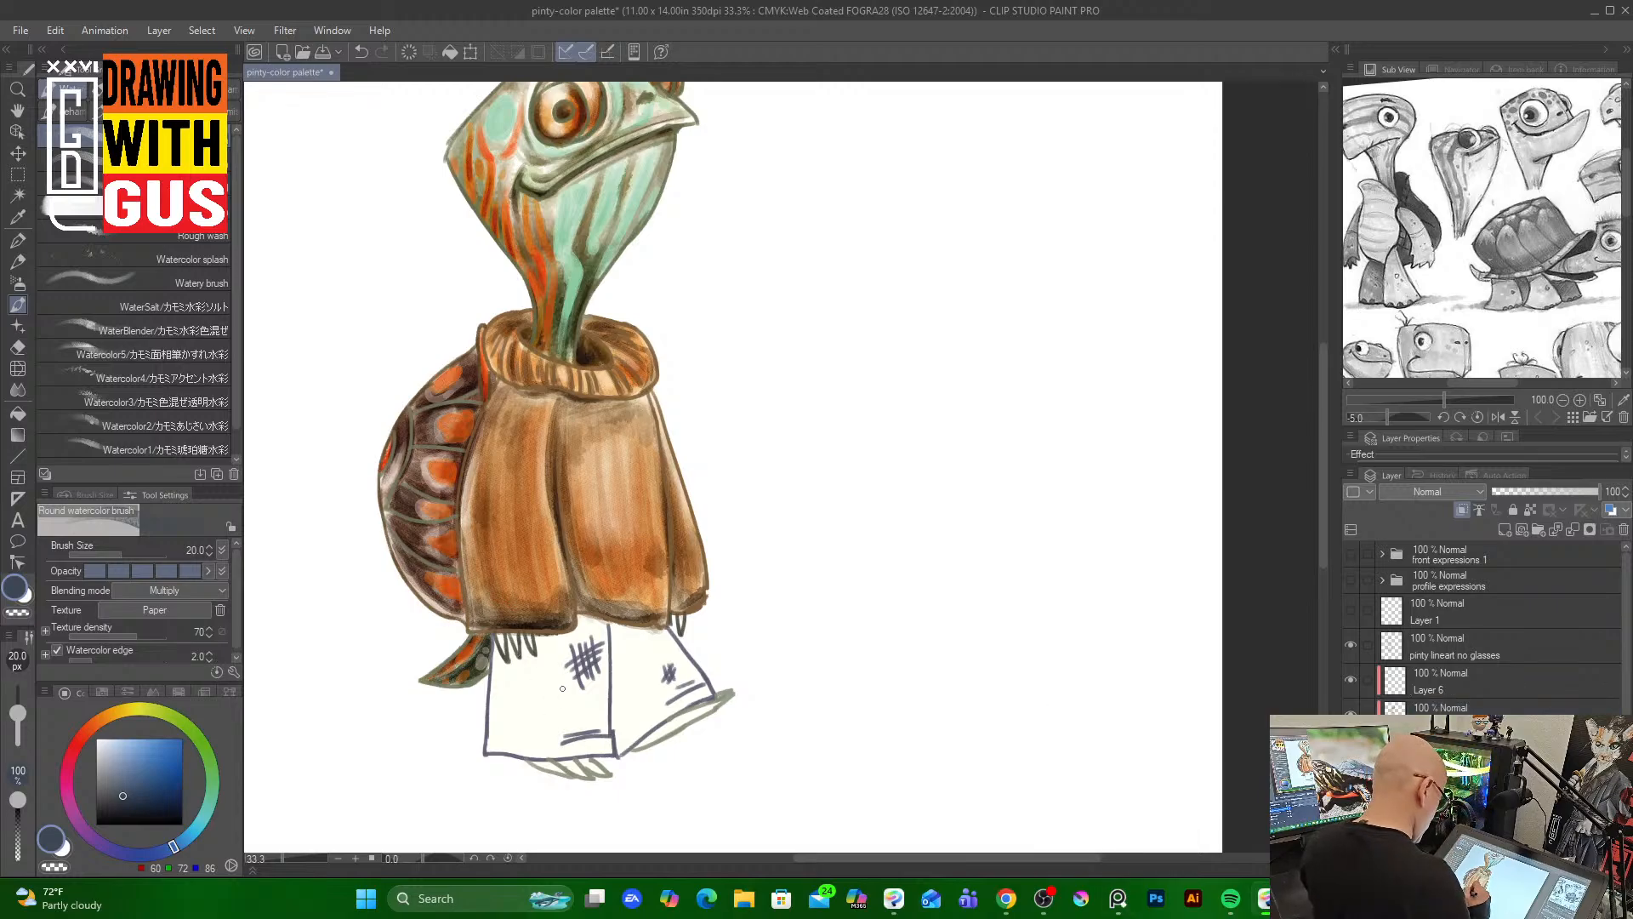
key(bracketright)
key(bracketright)
key(bracketright)
key(bracketright)
key(bracketright)
key(bracketright)
key(bracketright)
key(bracketright)
key(bracketright)
mouse_move(547, 652)
mouse_down()
mouse_move(545, 743)
mouse_move(543, 644)
mouse_move(527, 711)
mouse_move(503, 668)
mouse_move(503, 726)
mouse_move(527, 641)
mouse_move(544, 742)
mouse_move(517, 733)
mouse_move(590, 738)
mouse_move(563, 666)
mouse_move(596, 642)
mouse_move(624, 641)
mouse_move(633, 731)
mouse_move(639, 645)
mouse_move(670, 699)
mouse_move(625, 639)
mouse_move(622, 719)
mouse_move(638, 642)
mouse_move(654, 665)
mouse_move(635, 689)
mouse_move(619, 642)
mouse_move(617, 707)
mouse_move(616, 627)
mouse_move(618, 738)
mouse_move(621, 678)
mouse_move(639, 724)
mouse_move(694, 688)
mouse_move(627, 727)
mouse_move(680, 693)
mouse_move(637, 737)
mouse_move(660, 712)
mouse_move(633, 707)
mouse_move(639, 660)
mouse_move(615, 637)
mouse_move(648, 628)
mouse_move(576, 624)
mouse_move(545, 640)
mouse_move(560, 753)
mouse_move(507, 680)
mouse_move(494, 733)
mouse_move(500, 648)
mouse_move(511, 686)
mouse_move(539, 665)
mouse_move(548, 746)
mouse_move(549, 641)
mouse_move(520, 645)
mouse_move(510, 672)
mouse_move(544, 639)
mouse_move(498, 711)
mouse_move(595, 764)
mouse_up()
key(bracketleft)
key(bracketleft)
key(bracketleft)
key(bracketleft)
key(bracketleft)
key(bracketleft)
key(bracketleft)
key(bracketleft)
key(bracketleft)
key(bracketleft)
key(bracketleft)
key(bracketleft)
key(bracketleft)
key(bracketleft)
key(bracketleft)
key(bracketright)
key(bracketright)
key(bracketright)
key(bracketright)
key(bracketright)
key(bracketright)
key(bracketright)
key(bracketright)
key(bracketright)
key(bracketright)
mouse_move(689, 713)
mouse_down()
mouse_move(647, 739)
mouse_move(693, 713)
mouse_up()
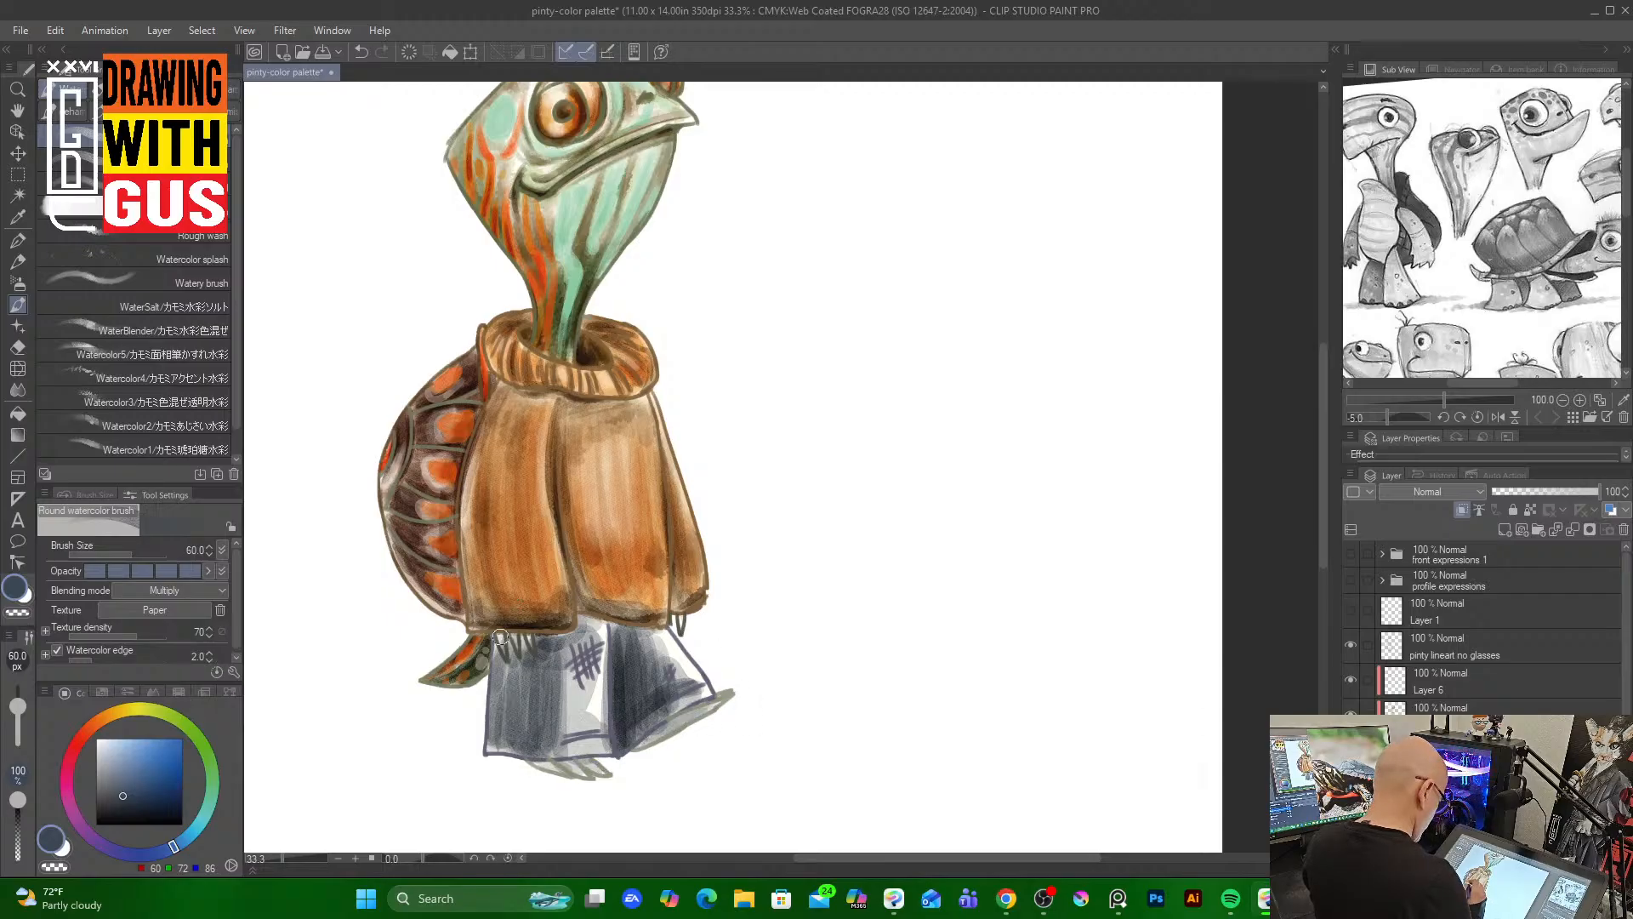
Pick a dark green, set the brush to 25 and paint the feet and toes
drag(187, 722, 195, 735)
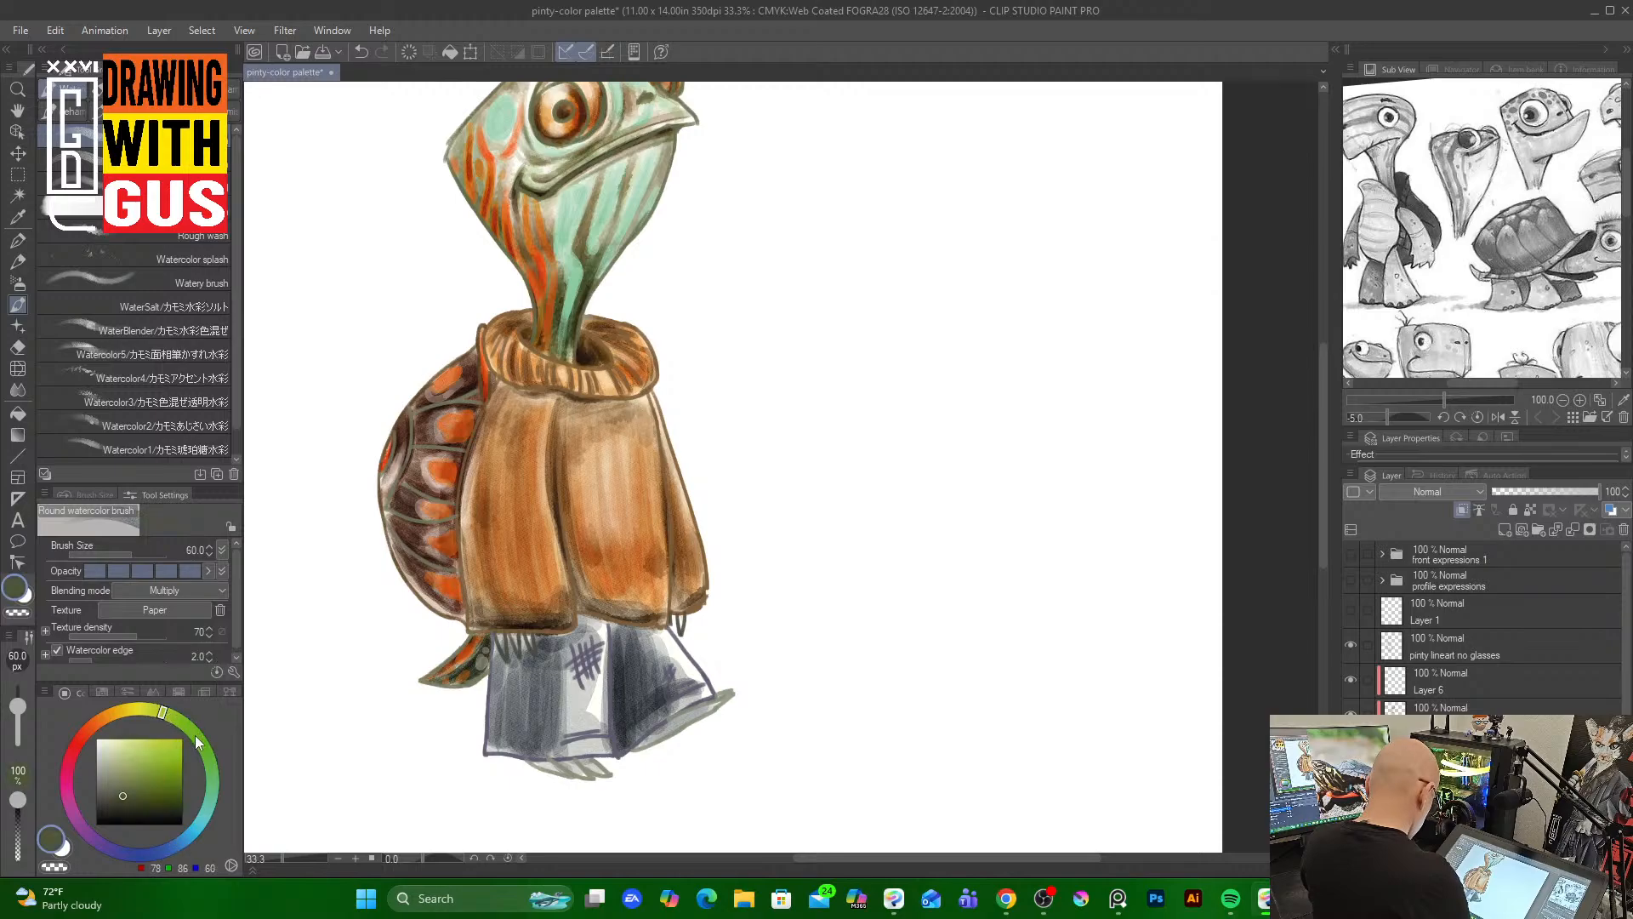
click(173, 808)
key(bracketleft)
key(bracketleft)
key(bracketleft)
key(bracketleft)
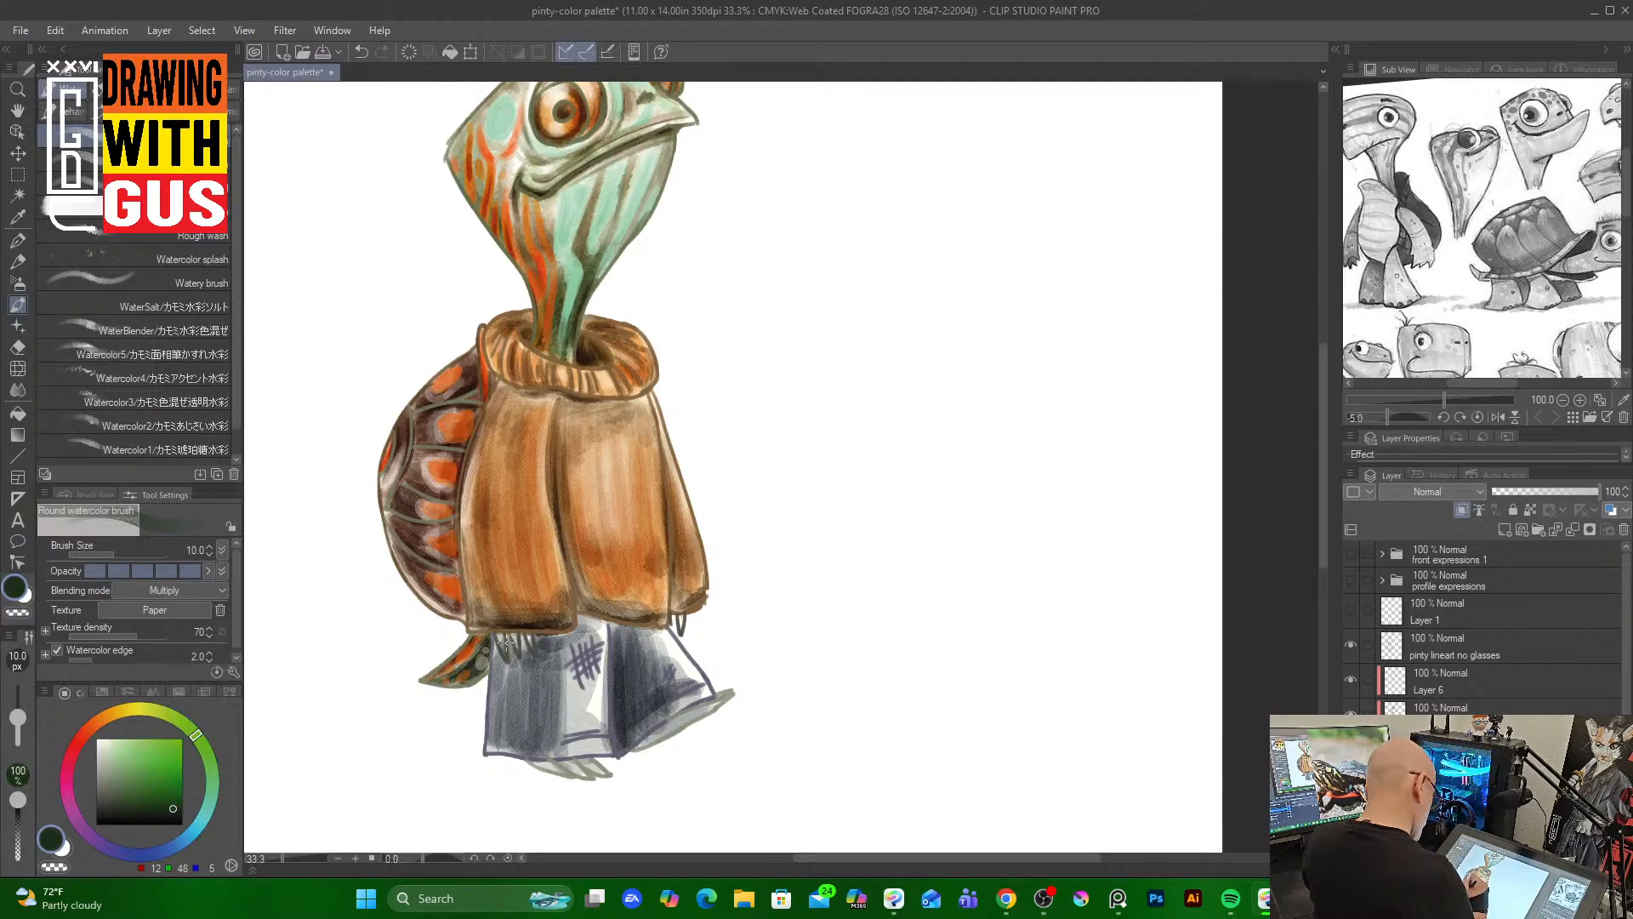
mouse_move(507, 649)
mouse_down()
mouse_move(518, 634)
mouse_move(532, 653)
mouse_up()
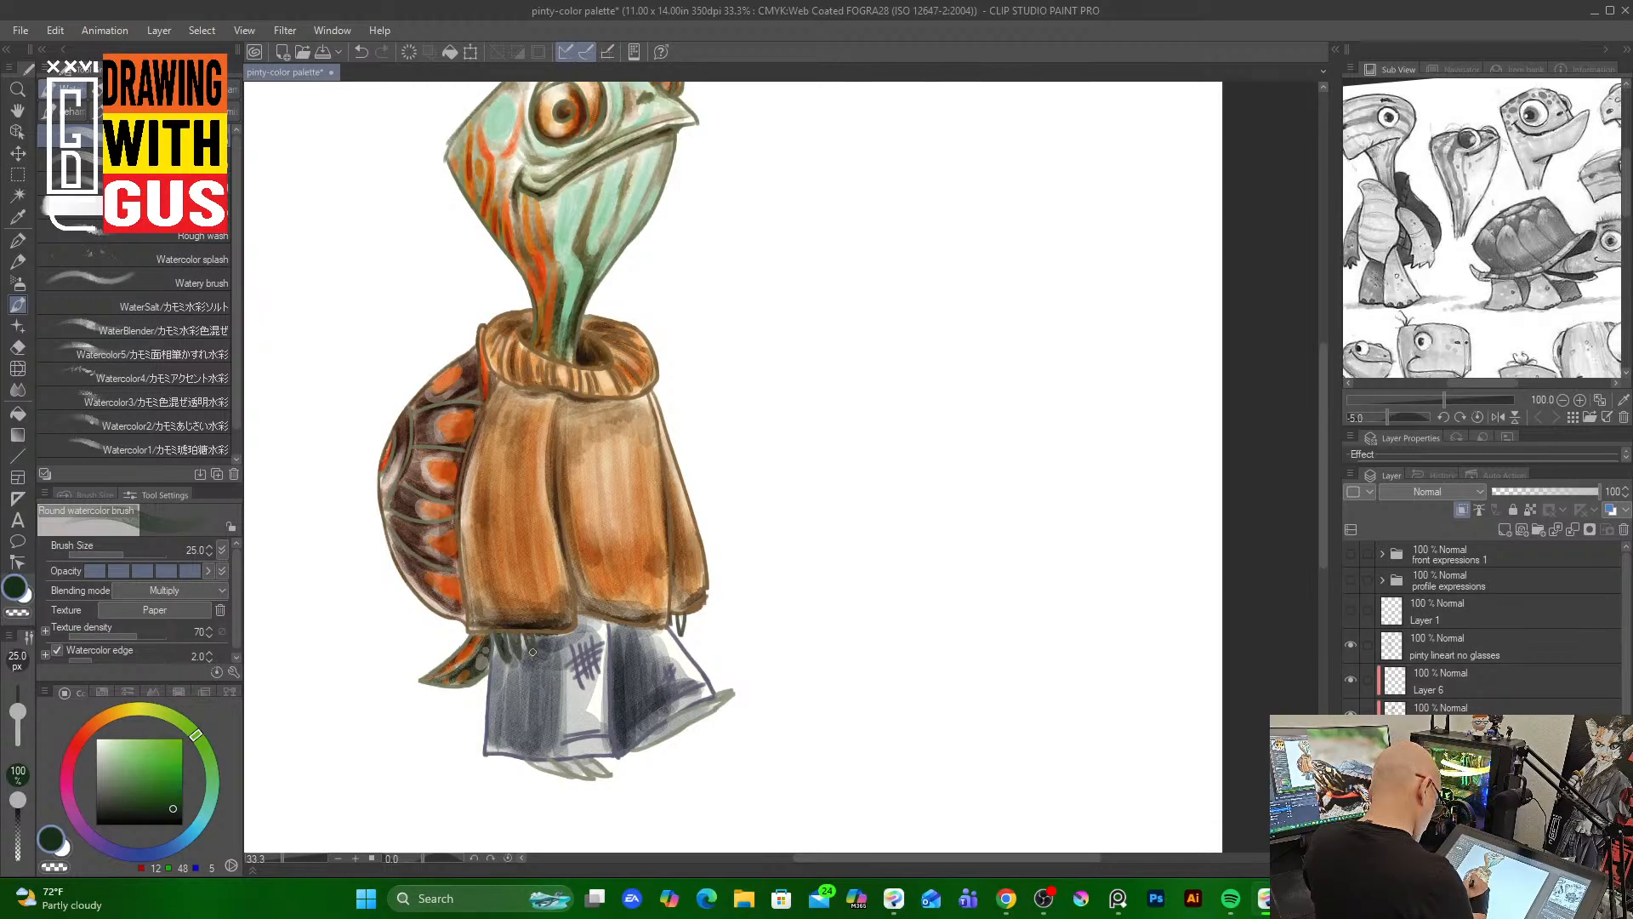
drag(555, 764, 602, 774)
mouse_move(582, 763)
mouse_down()
mouse_move(603, 772)
mouse_move(717, 698)
mouse_up()
drag(652, 740, 714, 705)
mouse_move(685, 613)
mouse_down()
mouse_move(678, 632)
mouse_move(671, 618)
mouse_up()
mouse_move(528, 636)
mouse_down()
mouse_move(508, 652)
mouse_move(507, 637)
mouse_move(534, 656)
mouse_up()
Switch to near-black and darken the feet outlines and the trouser creases
click(180, 821)
drag(546, 763, 601, 770)
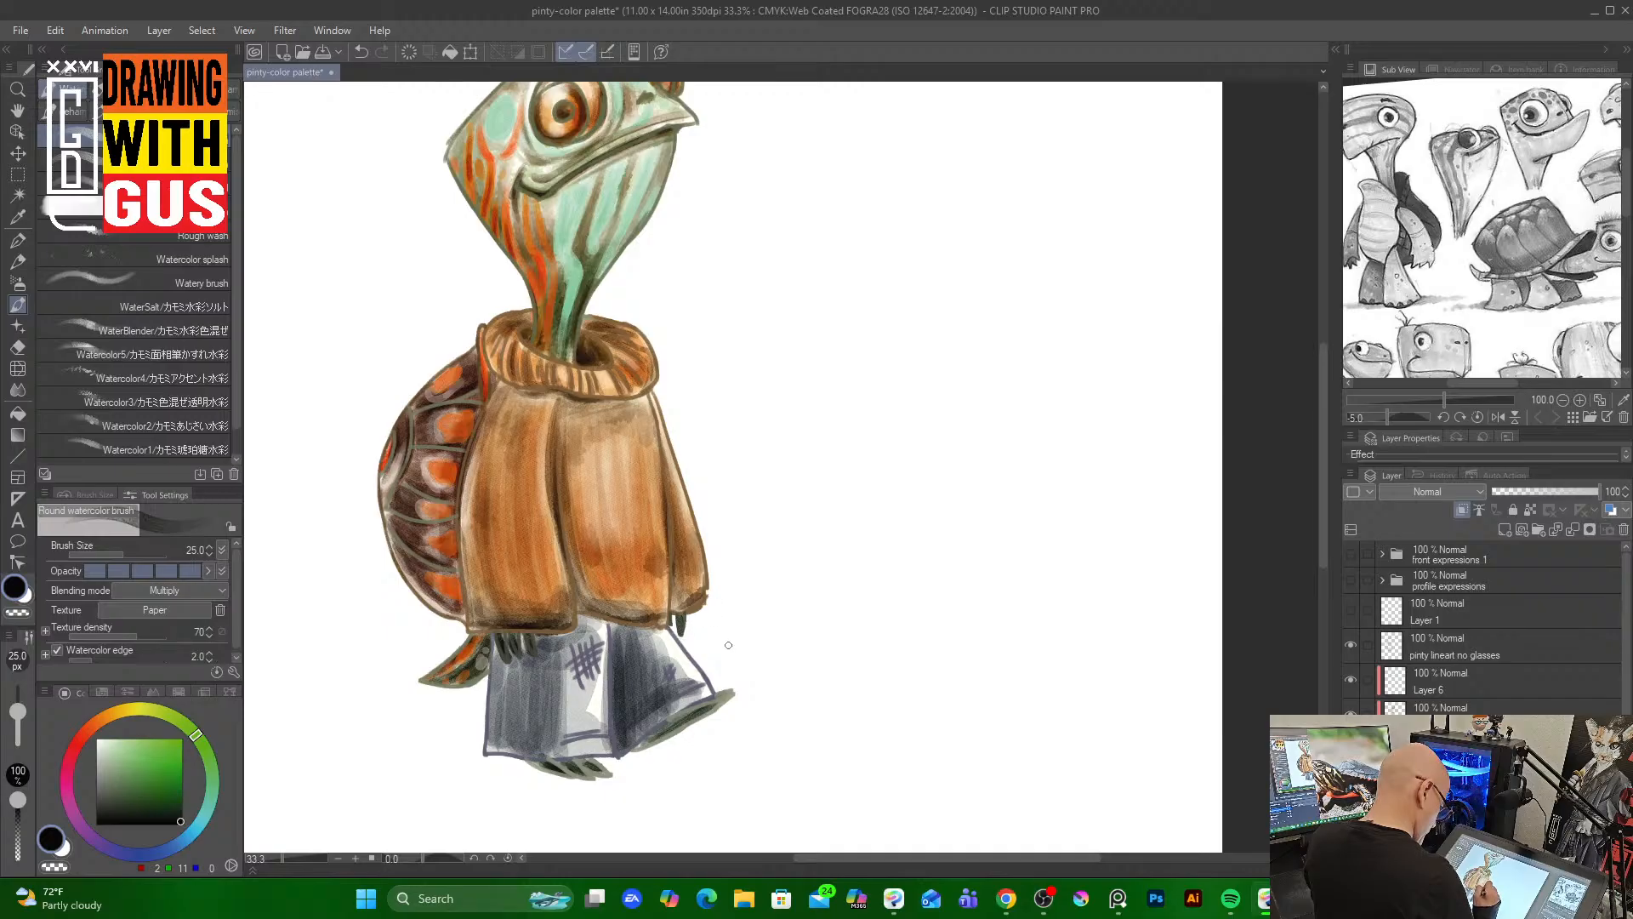
drag(683, 723, 698, 714)
drag(726, 694, 655, 738)
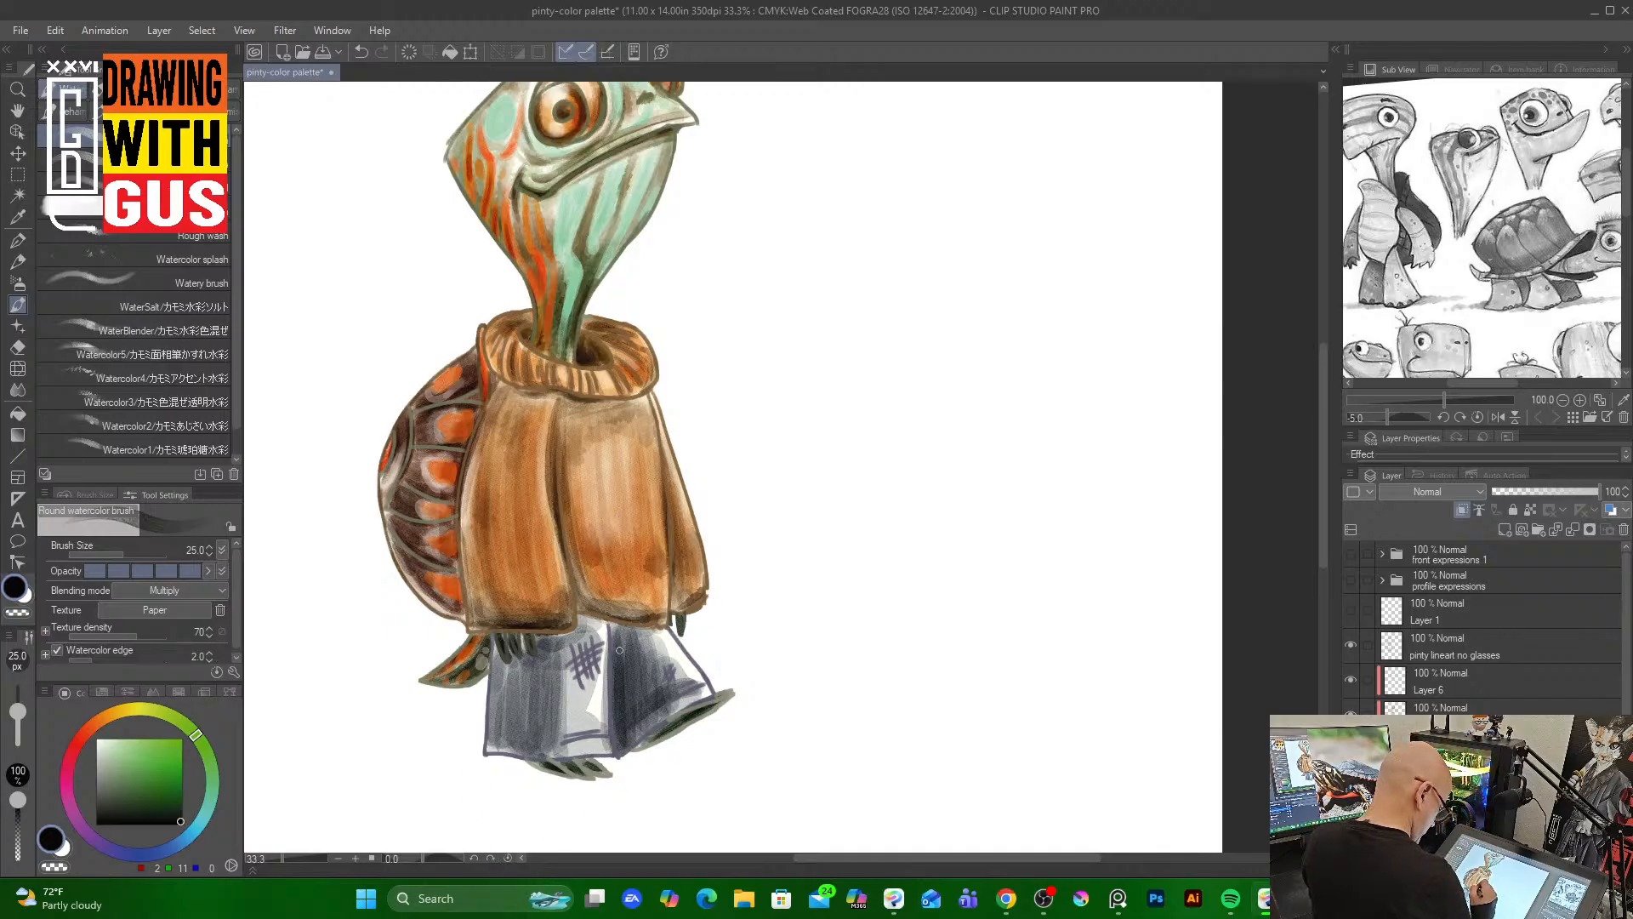
drag(614, 625, 625, 760)
mouse_move(671, 696)
mouse_down()
mouse_move(660, 702)
mouse_move(679, 685)
mouse_up()
mouse_move(697, 682)
mouse_down()
mouse_move(622, 750)
mouse_move(597, 722)
mouse_move(488, 753)
mouse_move(537, 745)
mouse_up()
mouse_move(577, 642)
mouse_down()
mouse_move(581, 683)
mouse_move(590, 663)
mouse_move(568, 669)
mouse_move(598, 652)
mouse_up()
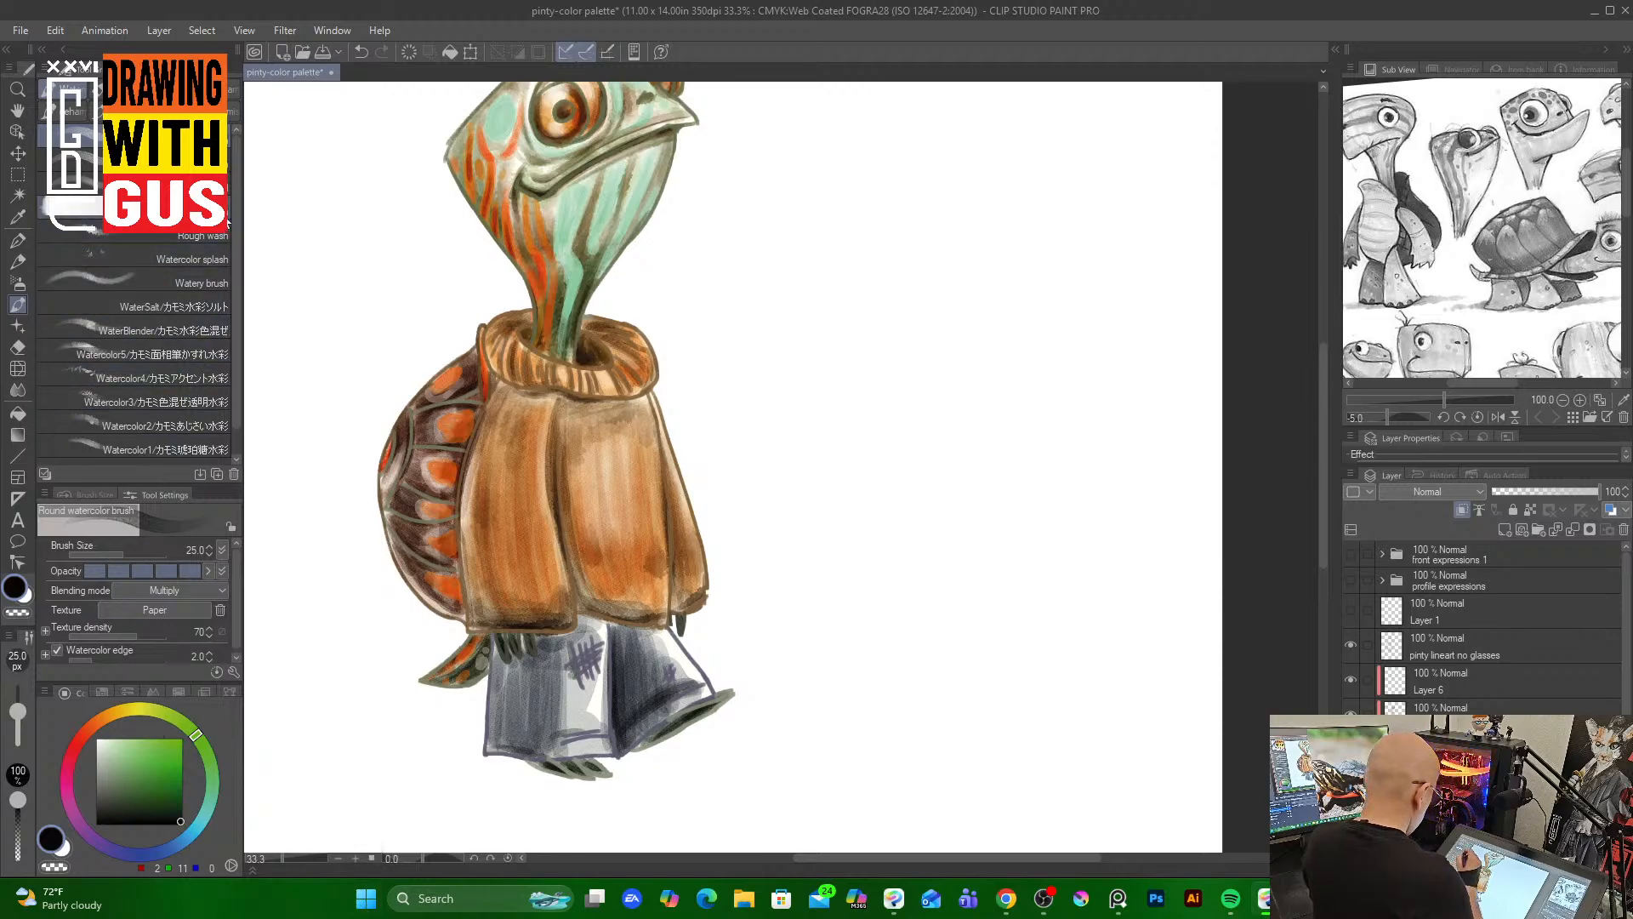
Switch to the Watercolor4 accent brush, pick a dark blue-grey and add textured strokes across the trousers
click(199, 370)
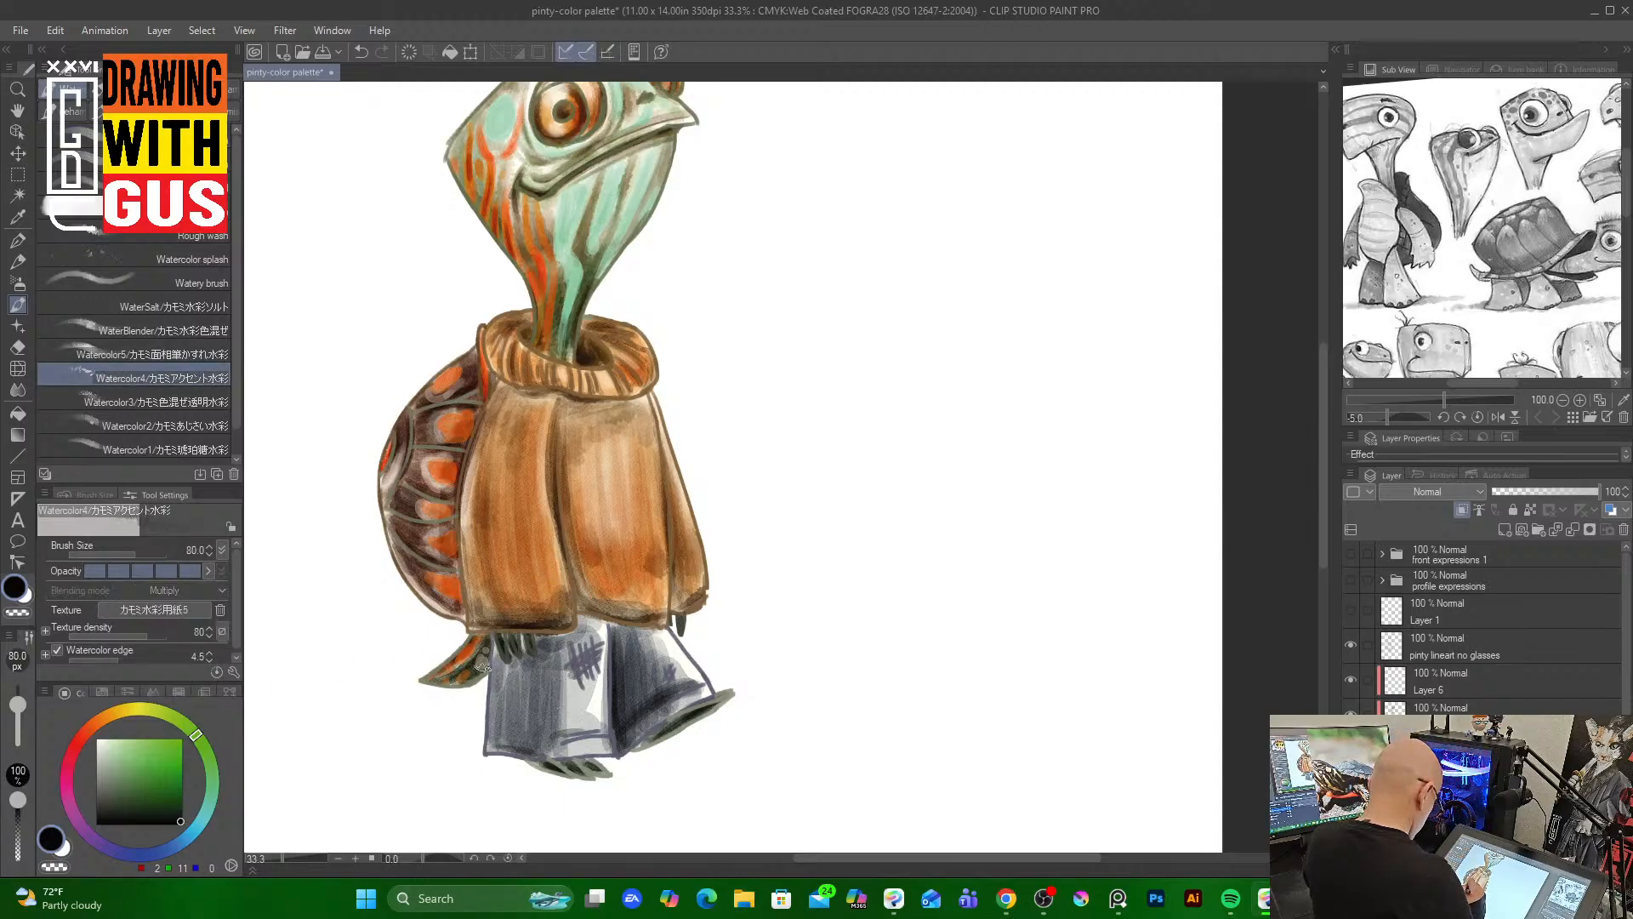
click(177, 809)
click(182, 841)
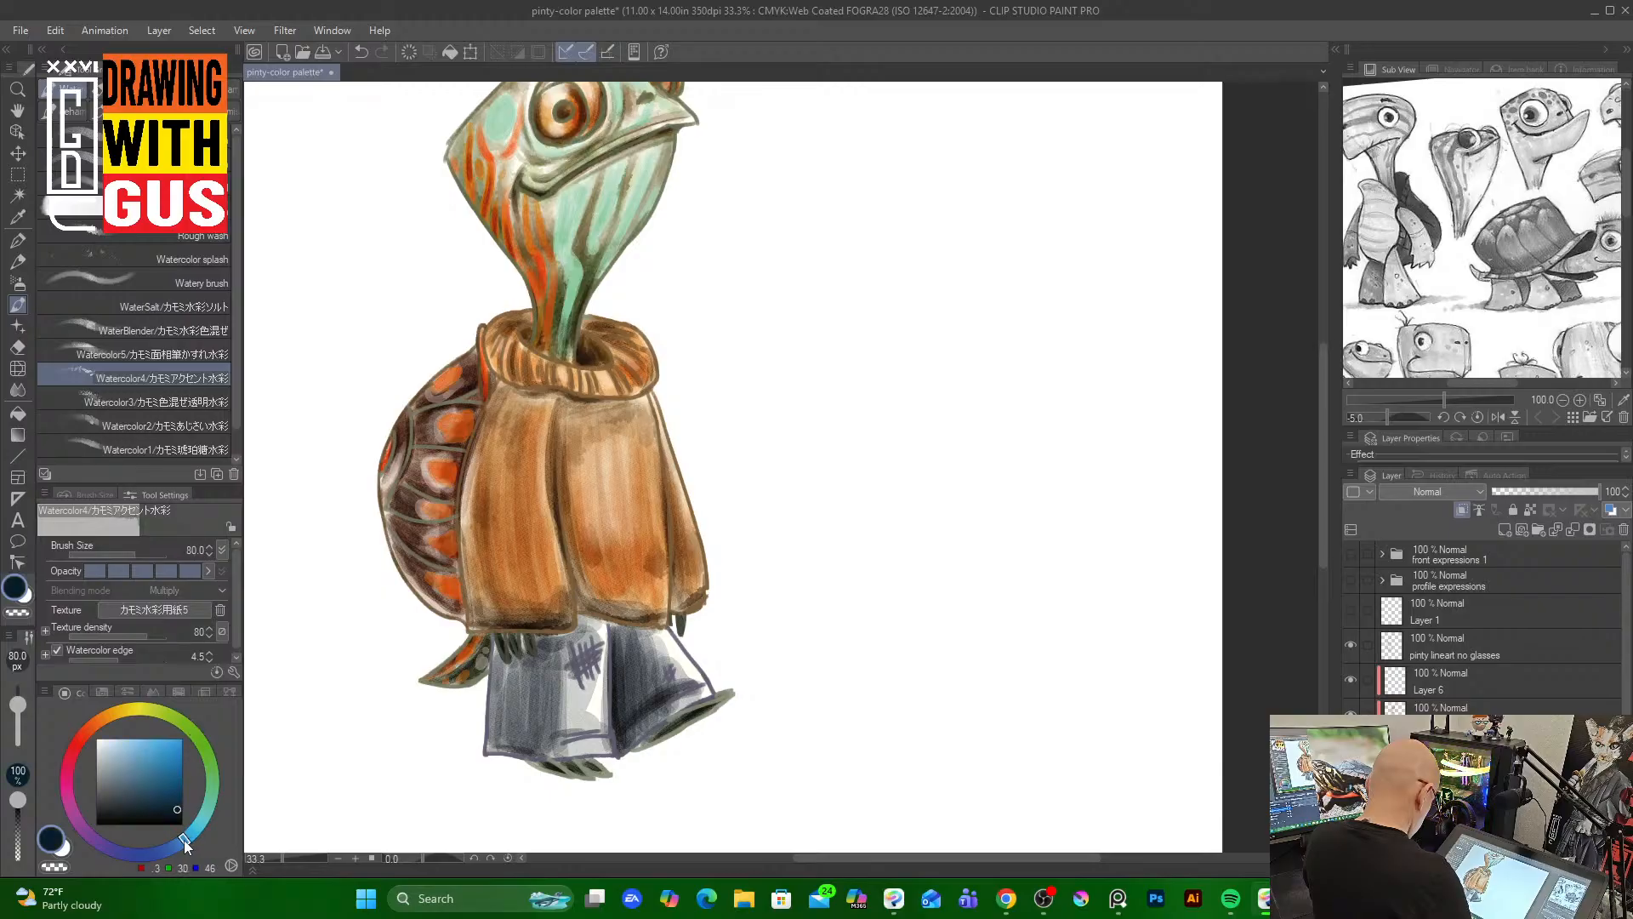
click(127, 797)
mouse_move(551, 681)
mouse_down()
mouse_move(561, 723)
mouse_move(582, 730)
mouse_up()
mouse_move(561, 648)
mouse_down()
mouse_move(553, 742)
mouse_move(542, 653)
mouse_move(507, 677)
mouse_move(512, 722)
mouse_up()
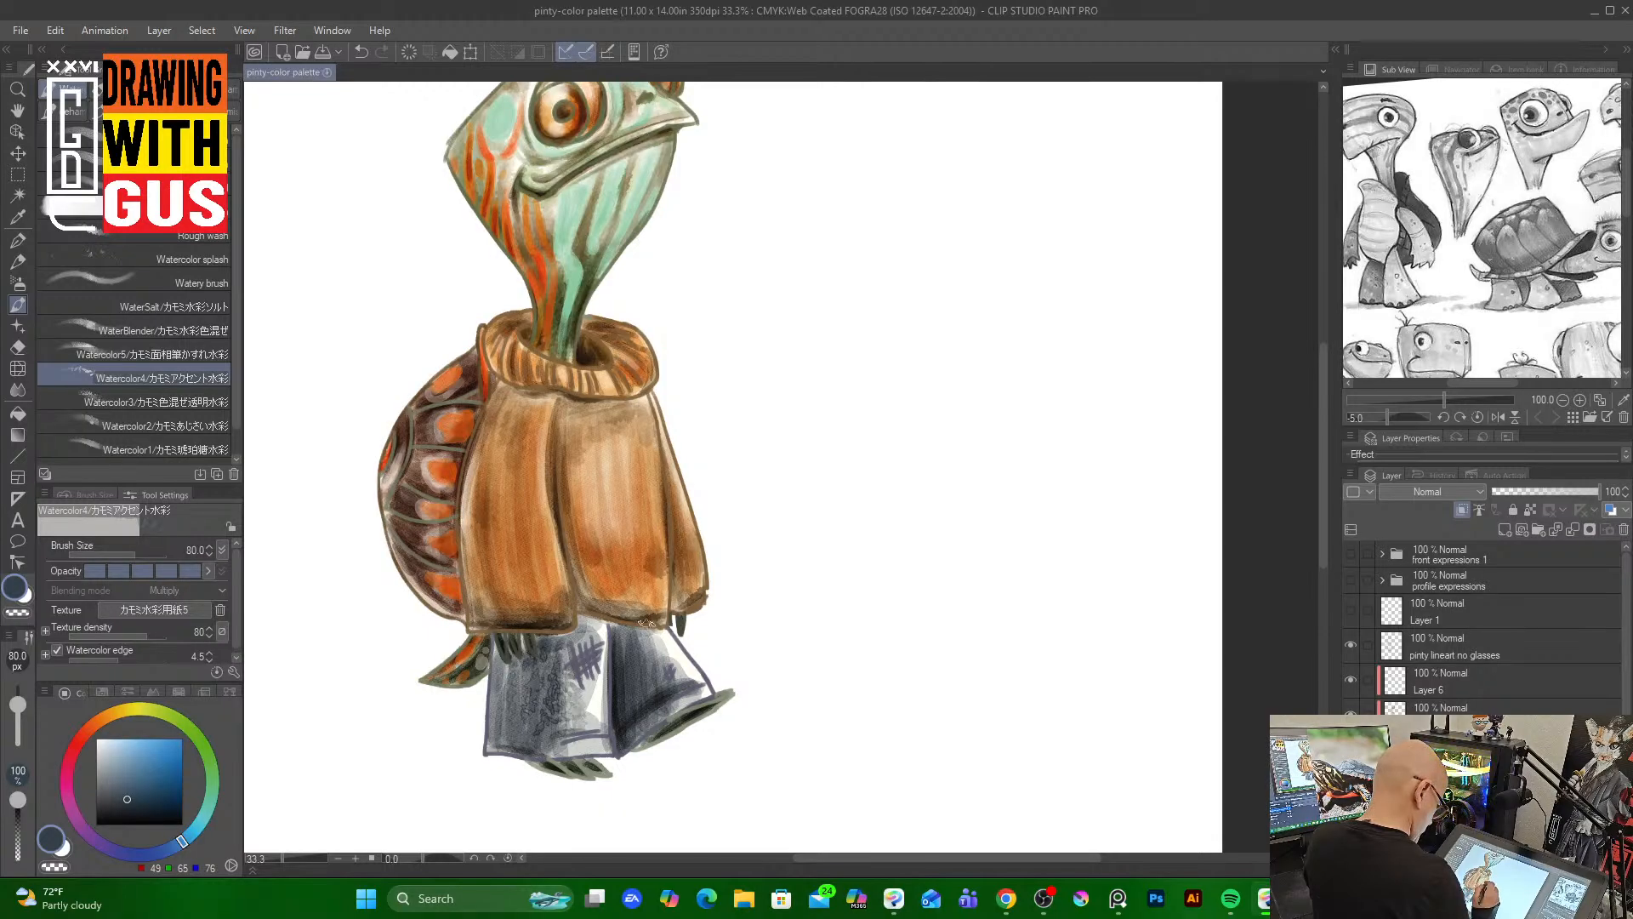
mouse_move(642, 621)
mouse_down()
mouse_move(622, 659)
mouse_move(645, 695)
mouse_move(636, 658)
mouse_move(655, 665)
mouse_move(645, 684)
mouse_move(667, 667)
mouse_move(640, 651)
mouse_move(662, 675)
mouse_move(650, 730)
mouse_move(632, 724)
mouse_move(684, 700)
mouse_up()
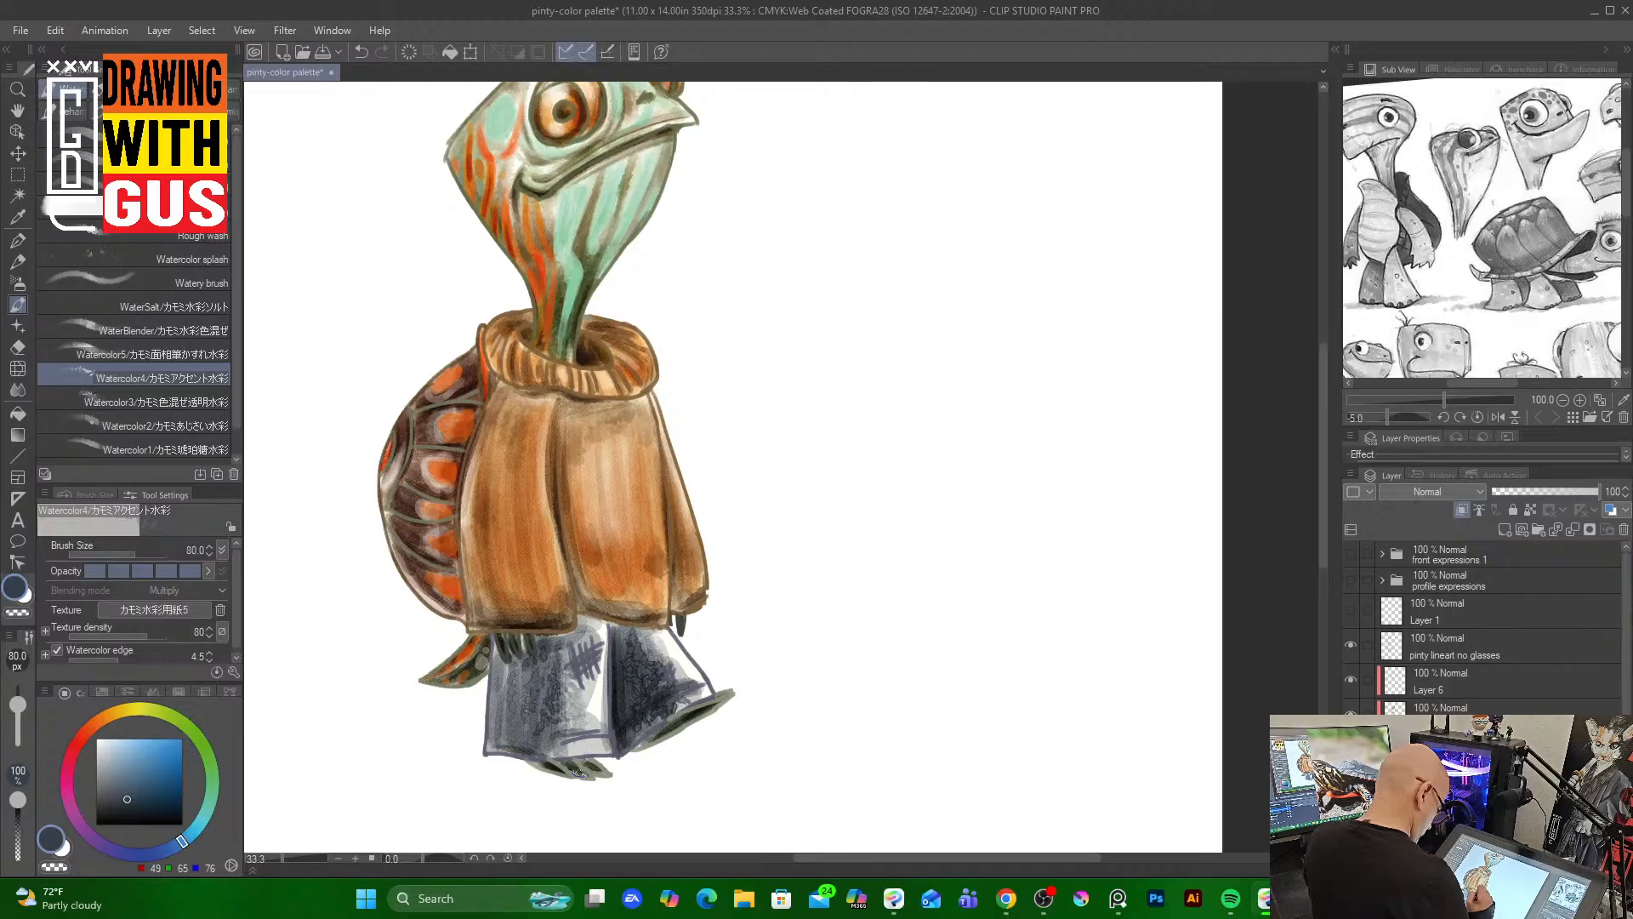
drag(535, 740, 580, 741)
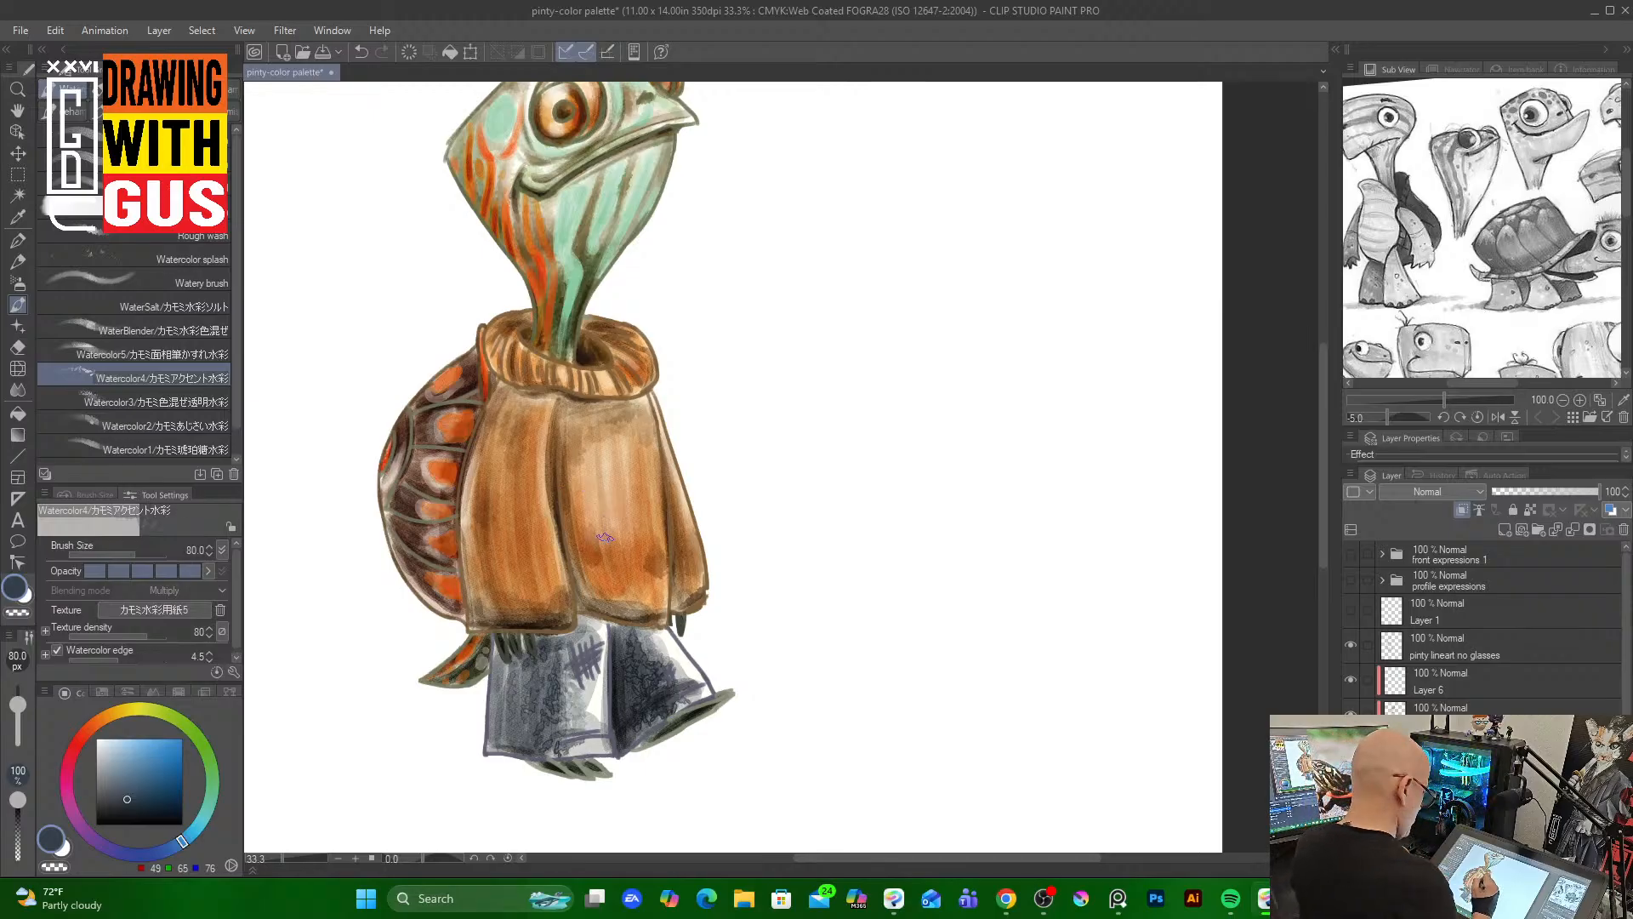
Select the bottom colour layer, pick a dark brown and shade the sweater's side and lower edges
alt+click(620, 551)
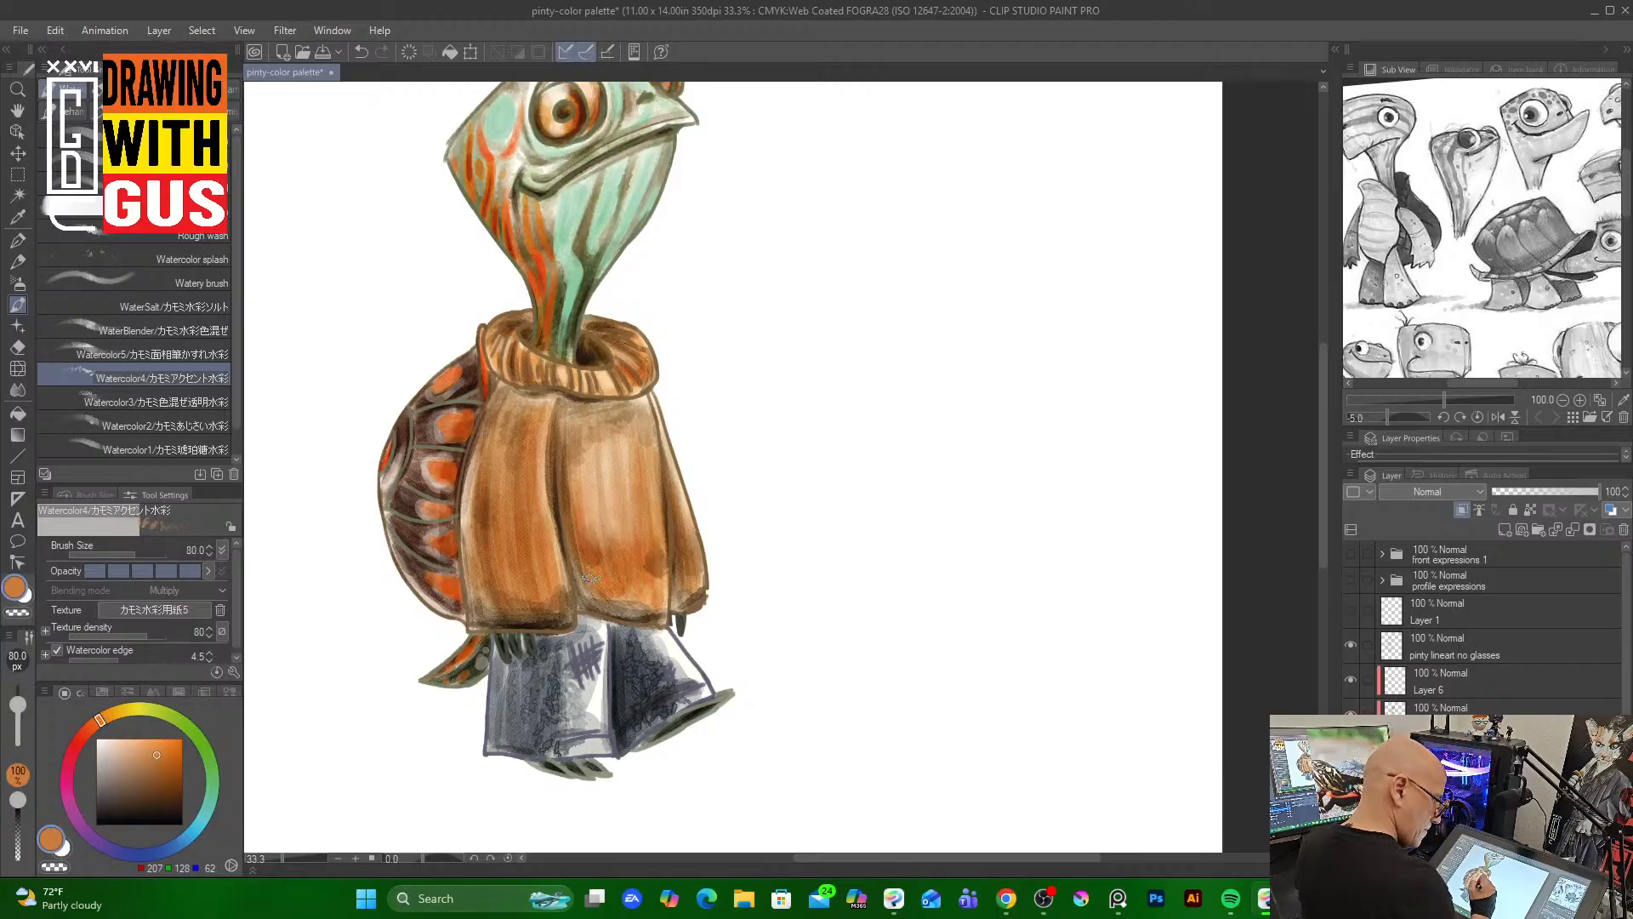
click(1468, 709)
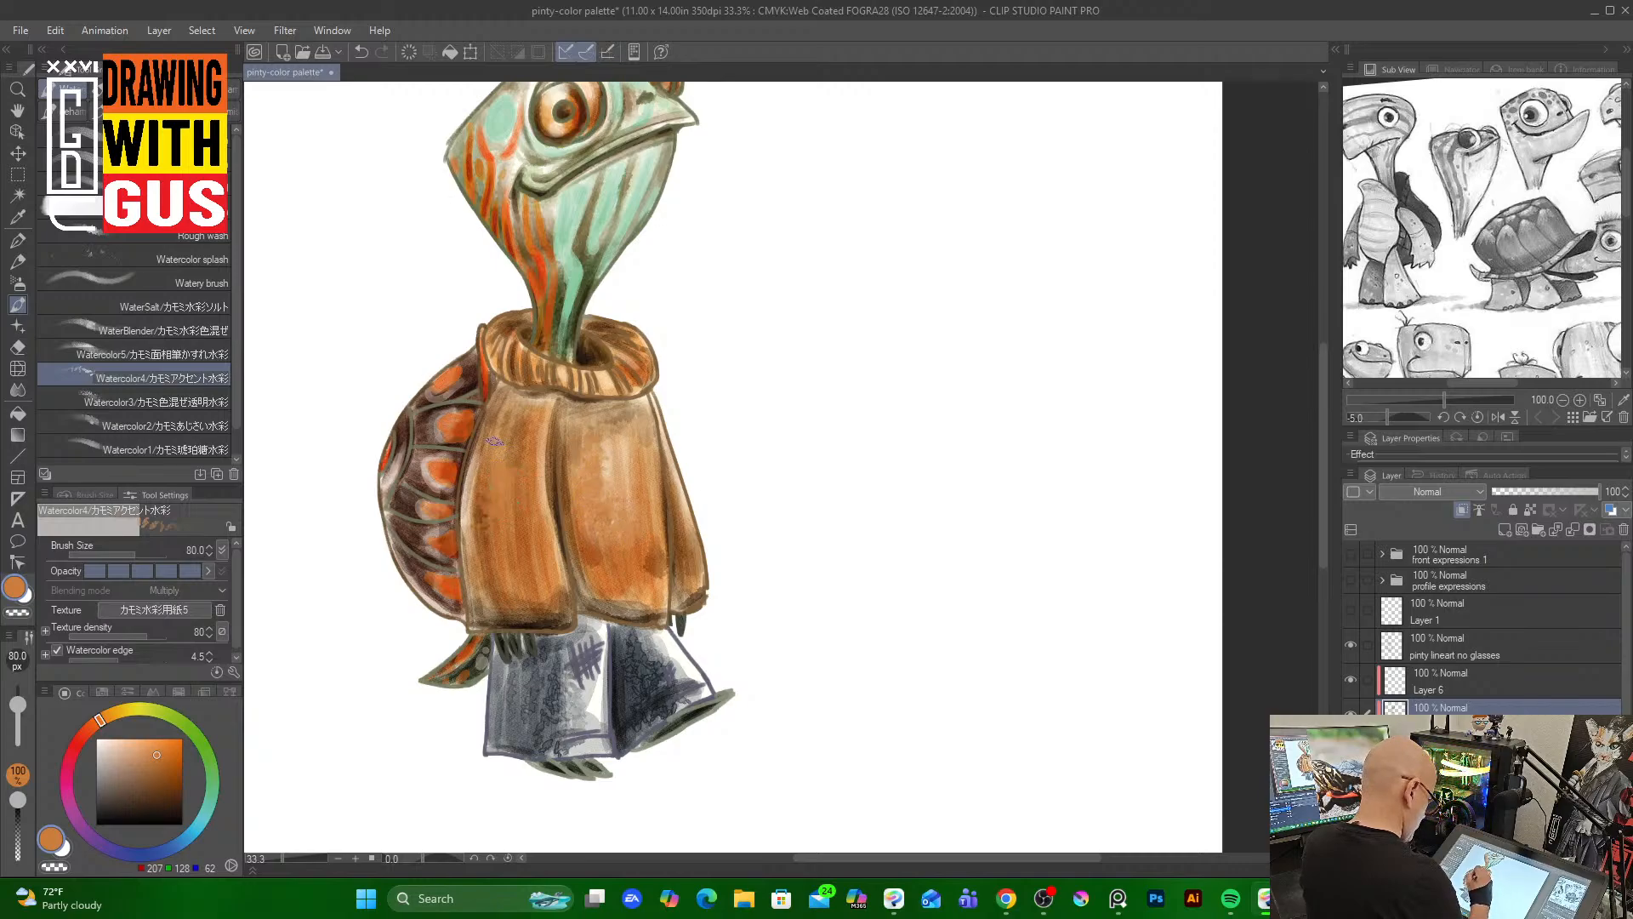
click(160, 756)
click(176, 791)
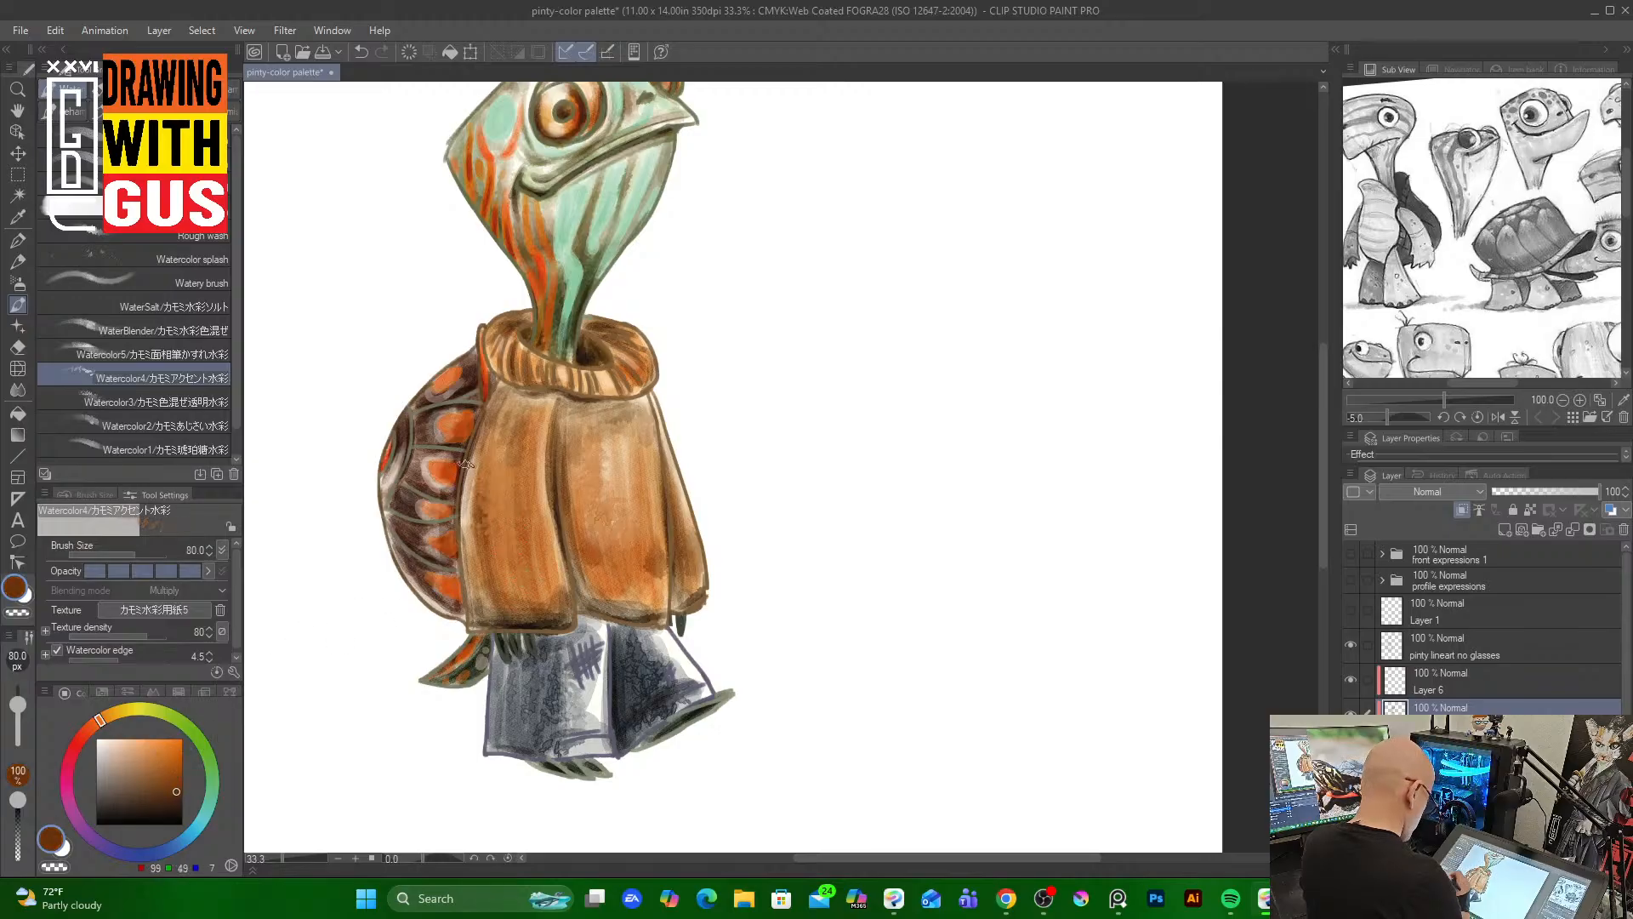
mouse_move(485, 510)
mouse_down()
mouse_move(493, 473)
mouse_move(479, 482)
mouse_move(477, 462)
mouse_move(471, 548)
mouse_move(484, 428)
mouse_move(473, 557)
mouse_up()
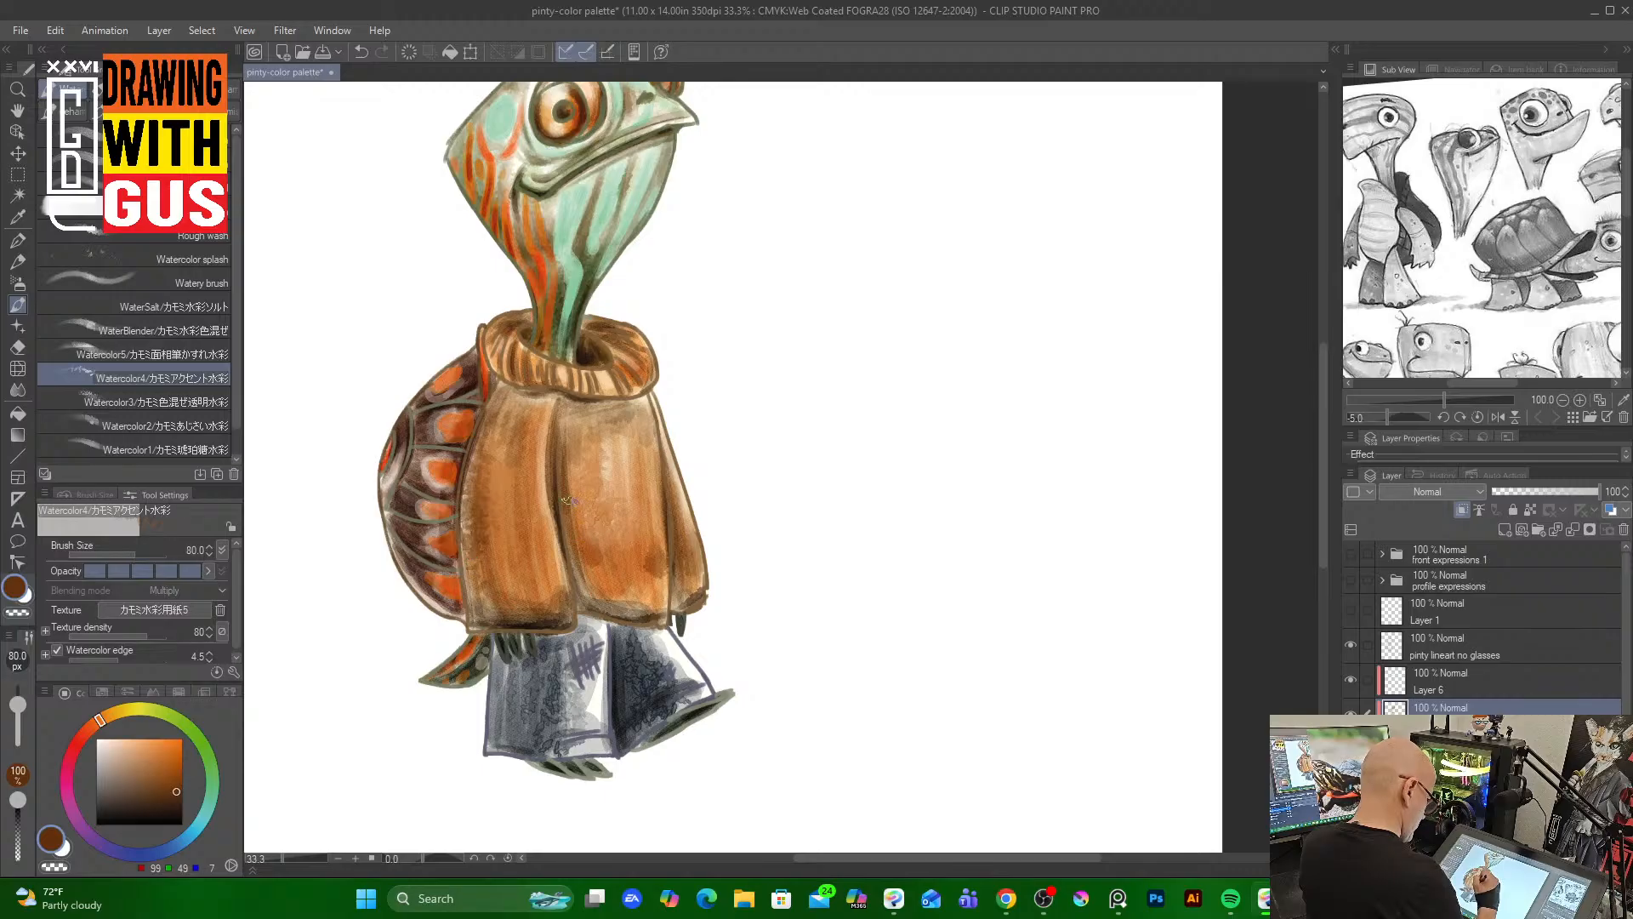
mouse_move(574, 673)
mouse_down()
mouse_move(536, 701)
mouse_move(519, 667)
mouse_up()
mouse_move(694, 717)
mouse_down()
mouse_move(633, 636)
mouse_move(680, 693)
mouse_up()
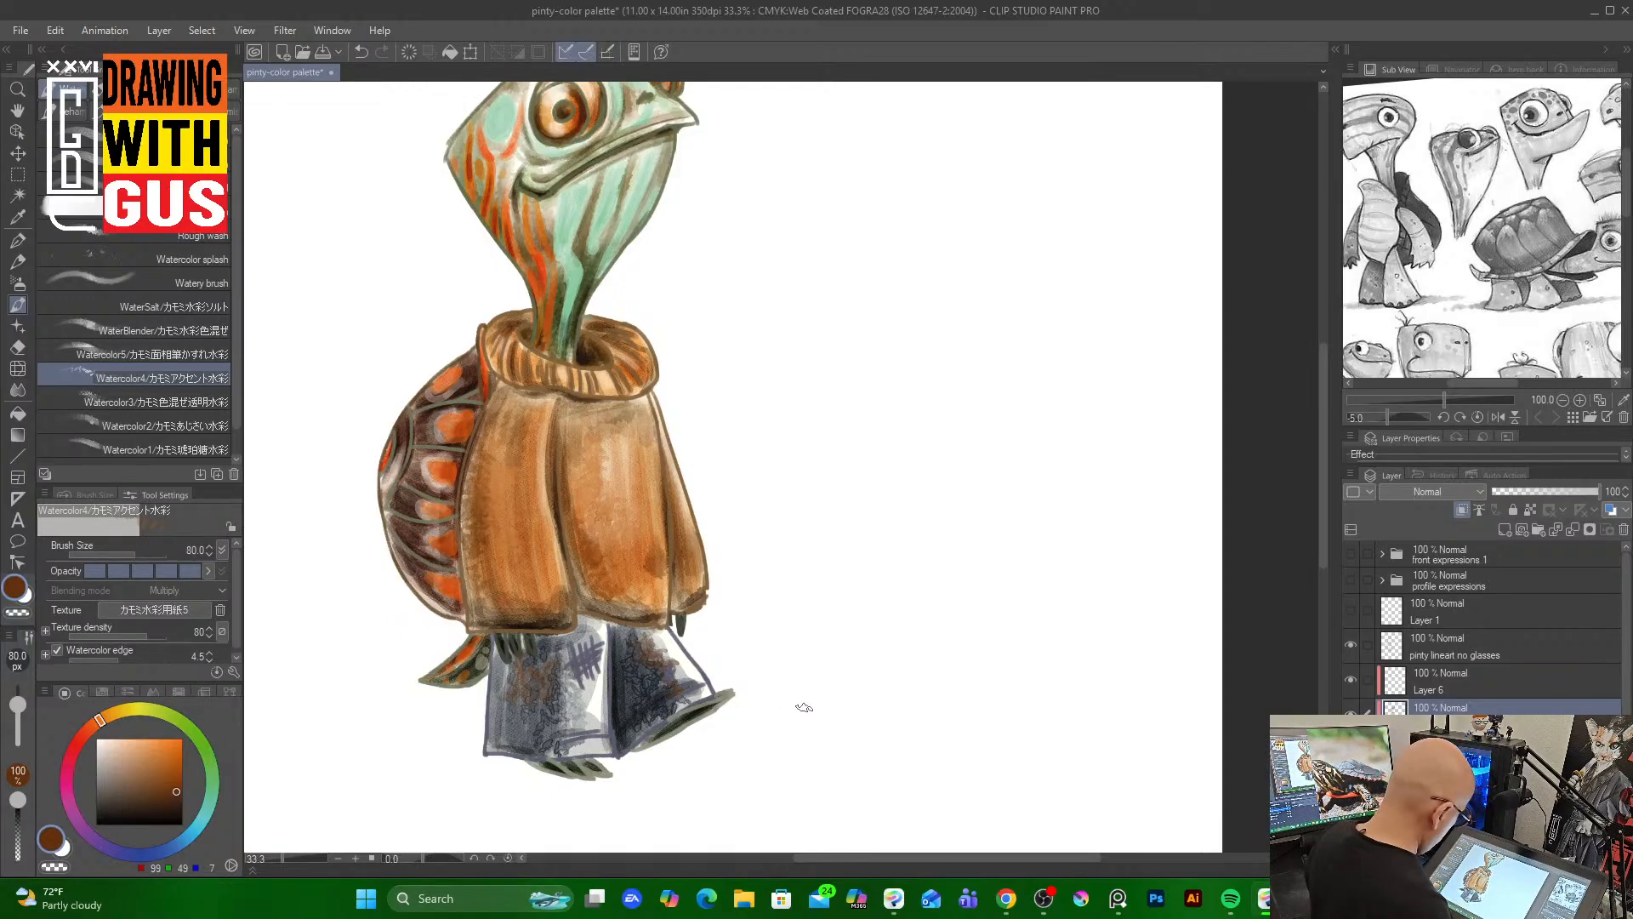
drag(1323, 549, 1323, 538)
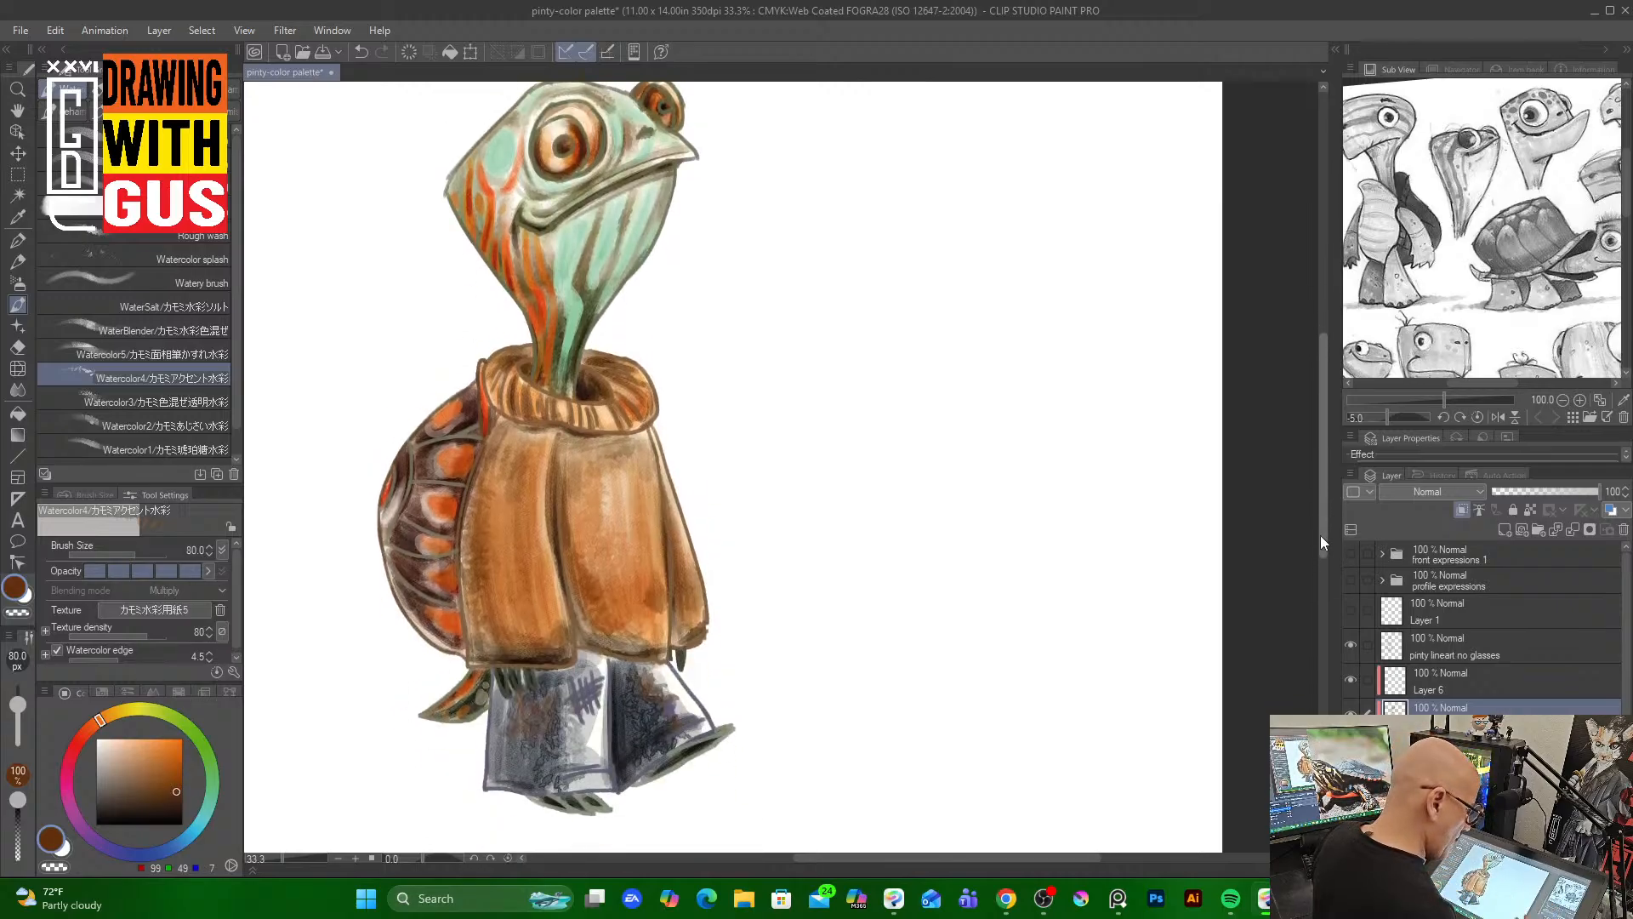
Select the pinty lineart no glasses layer, switch to a pencil brush in dark brown and draw a smile line
click(1536, 648)
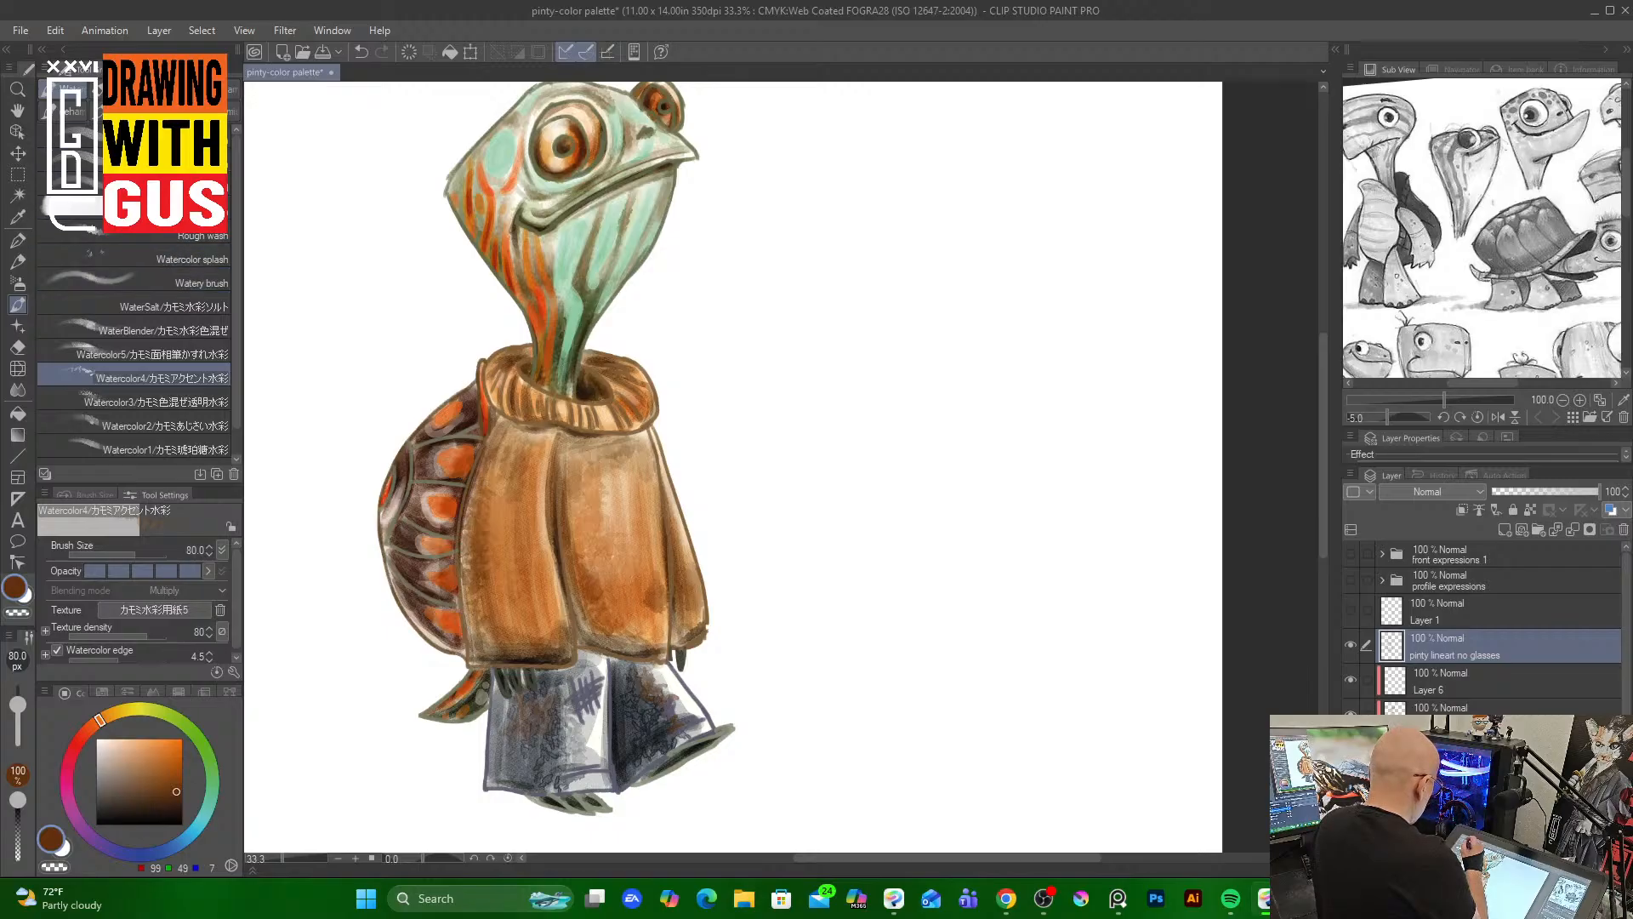
click(17, 262)
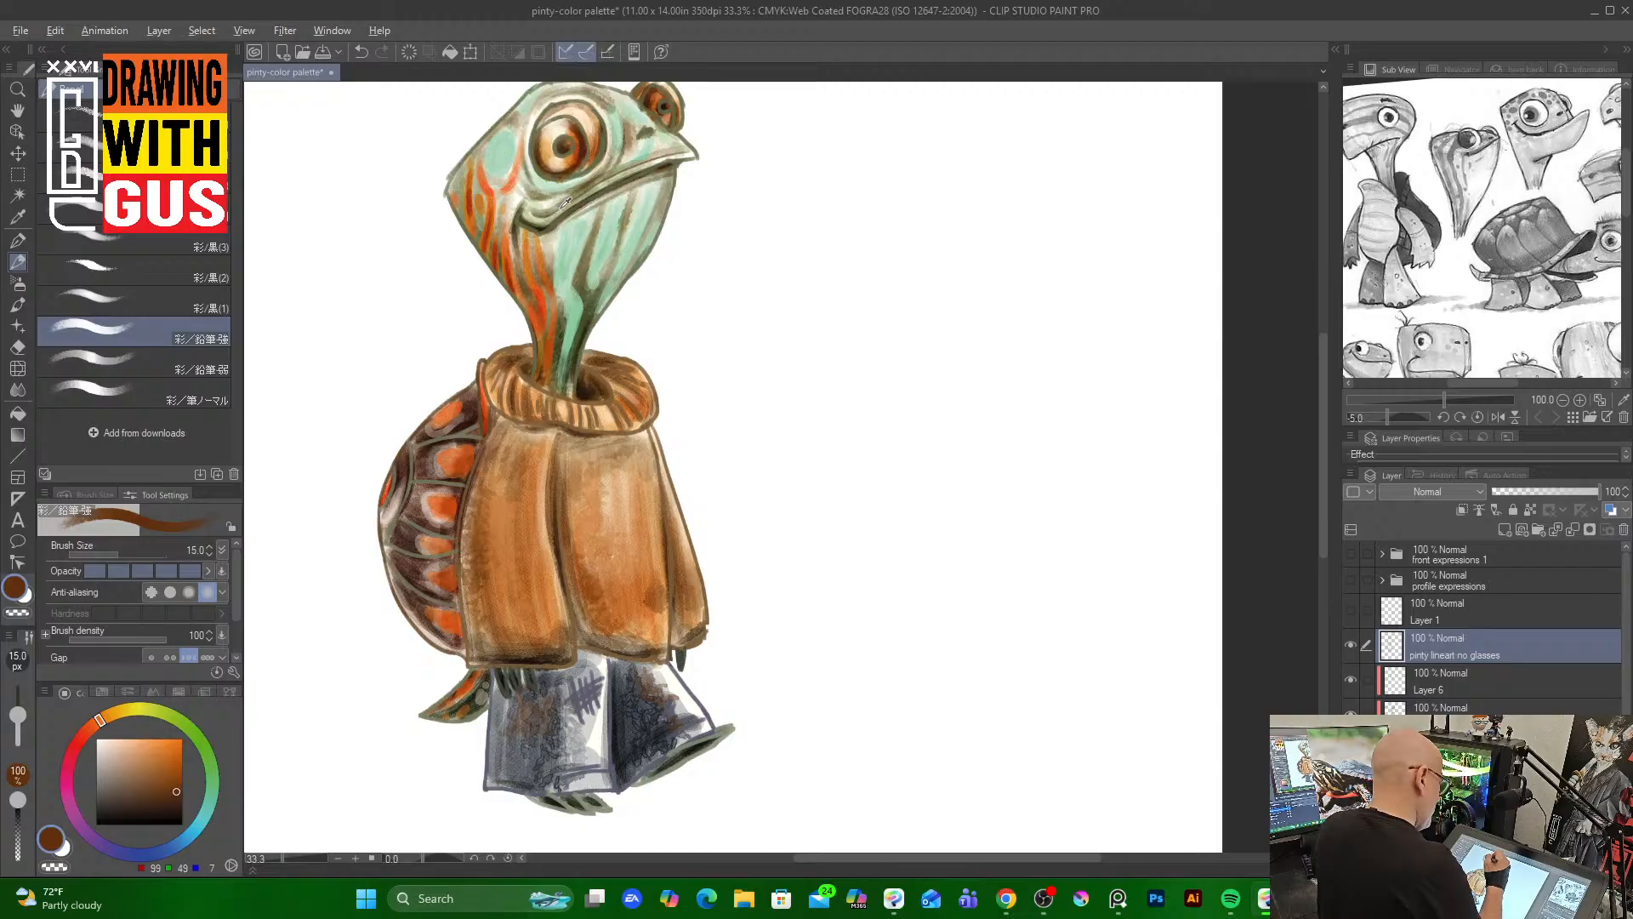
alt+click(542, 222)
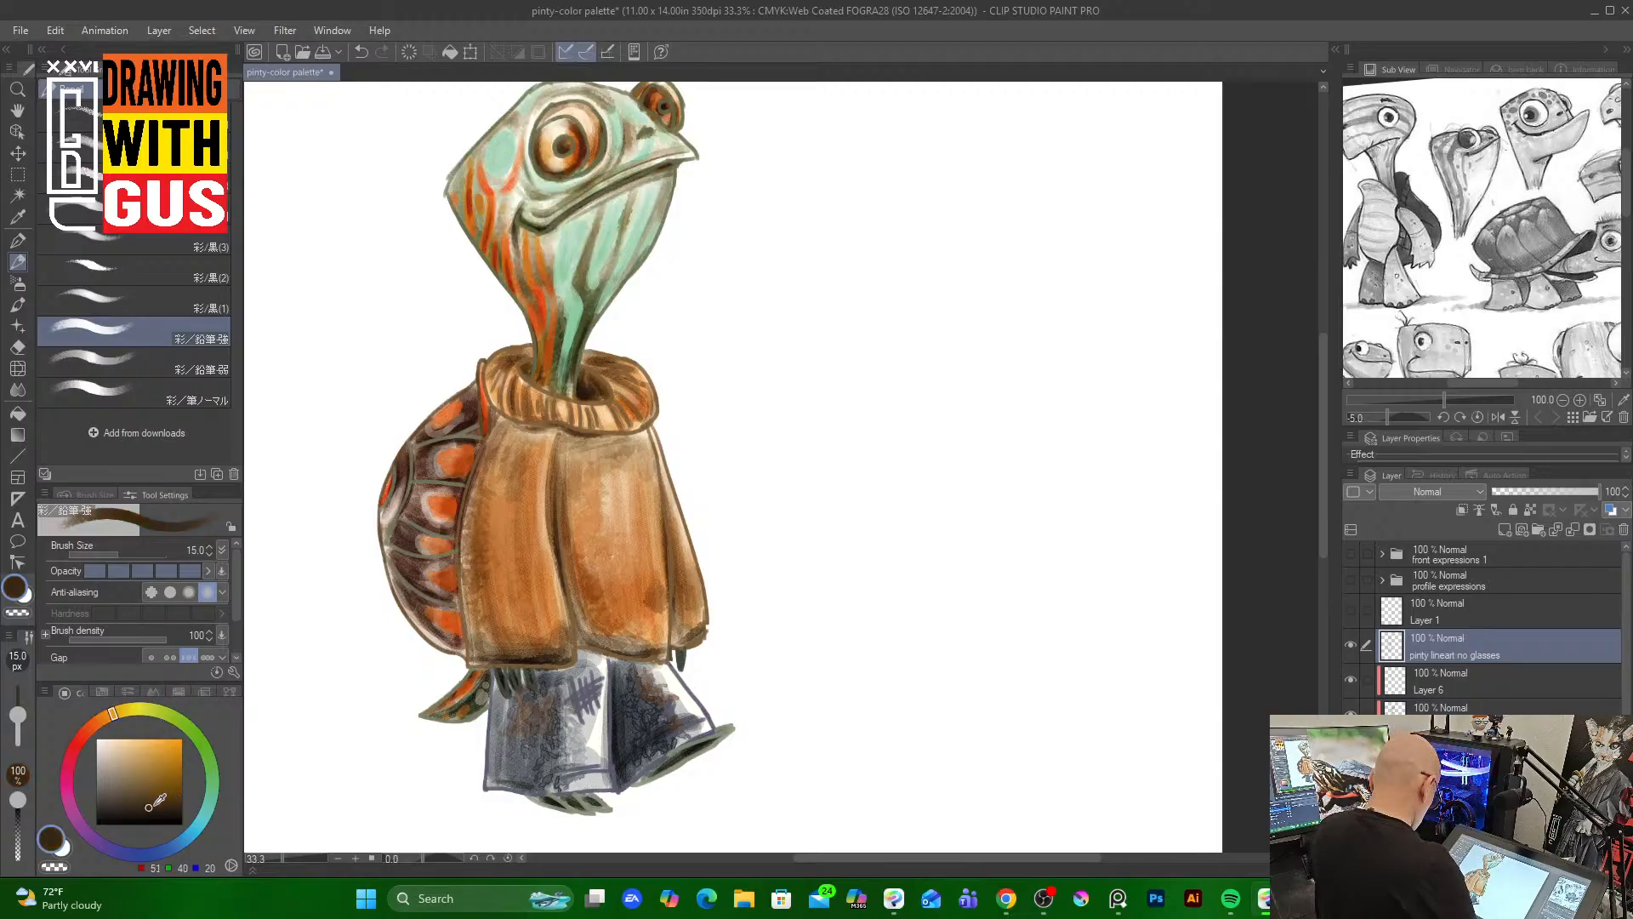
drag(159, 802, 166, 808)
drag(521, 212, 573, 207)
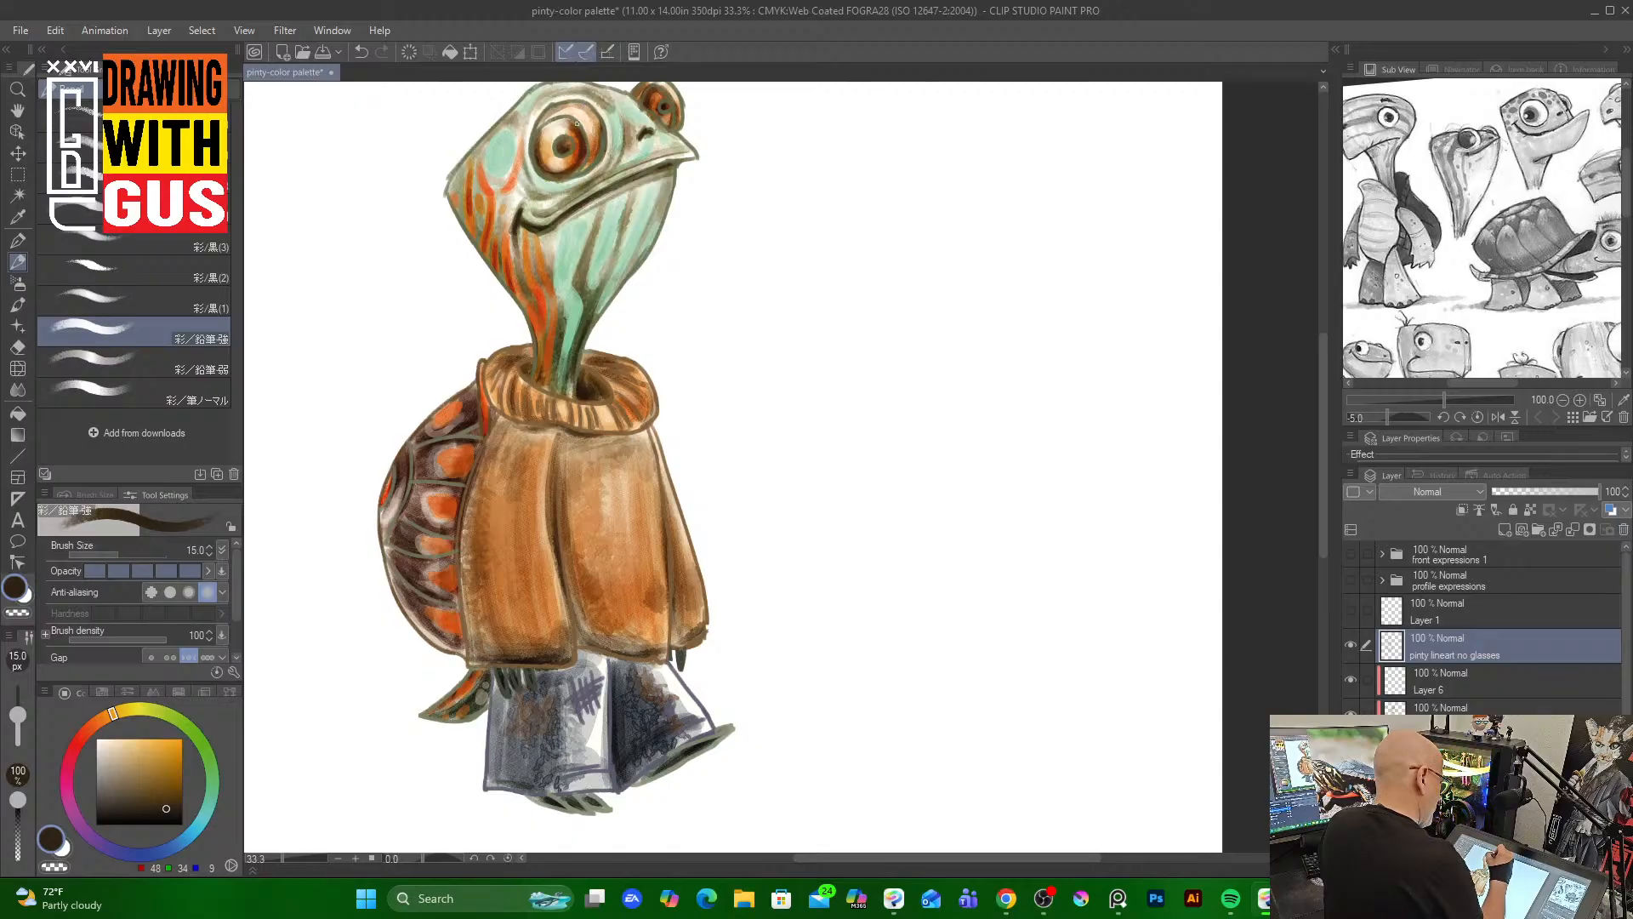
Add dark brown line accents around the eye, brow and along the head's outline
mouse_move(576, 124)
mouse_down()
mouse_move(588, 154)
mouse_move(557, 143)
mouse_move(598, 141)
mouse_move(597, 164)
mouse_up()
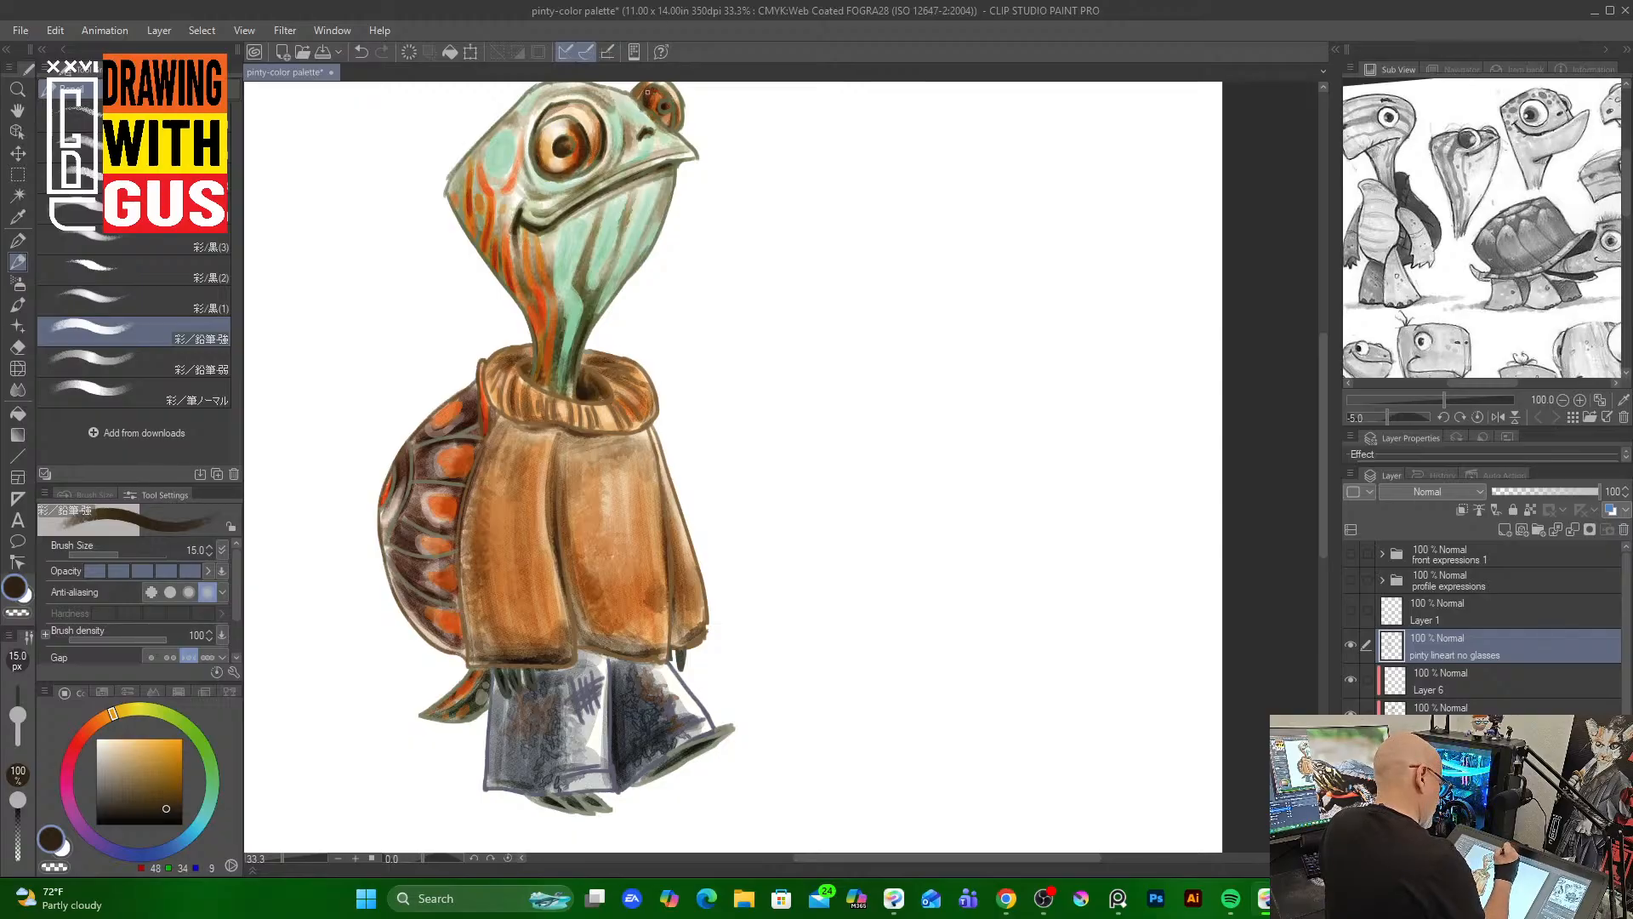
drag(670, 104, 682, 119)
click(173, 805)
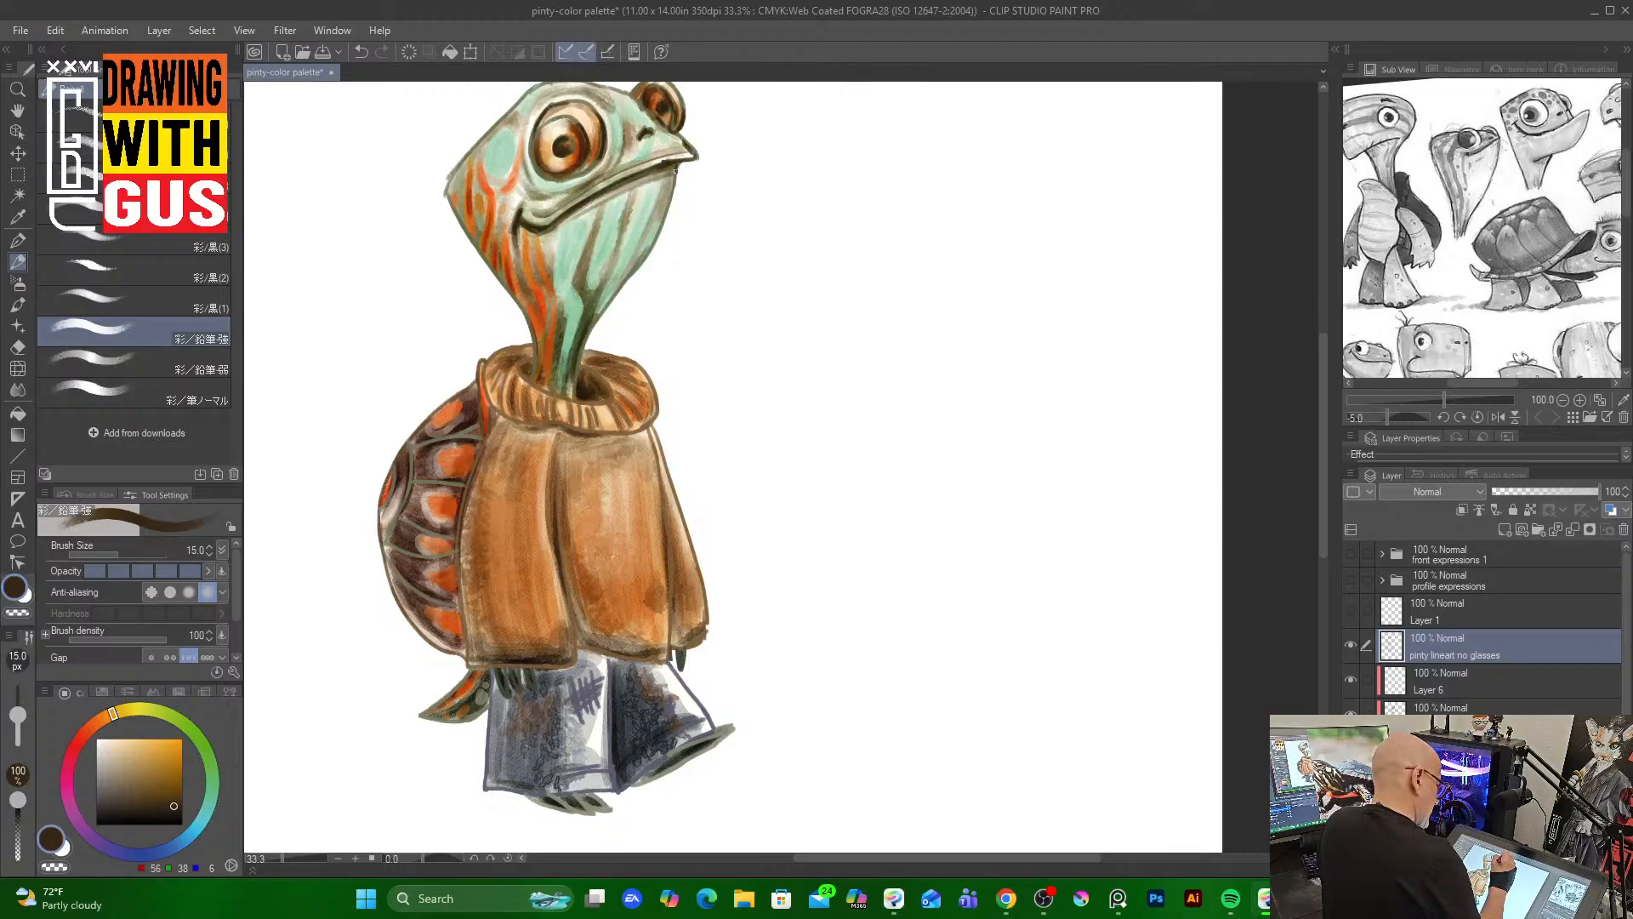
drag(677, 167, 628, 282)
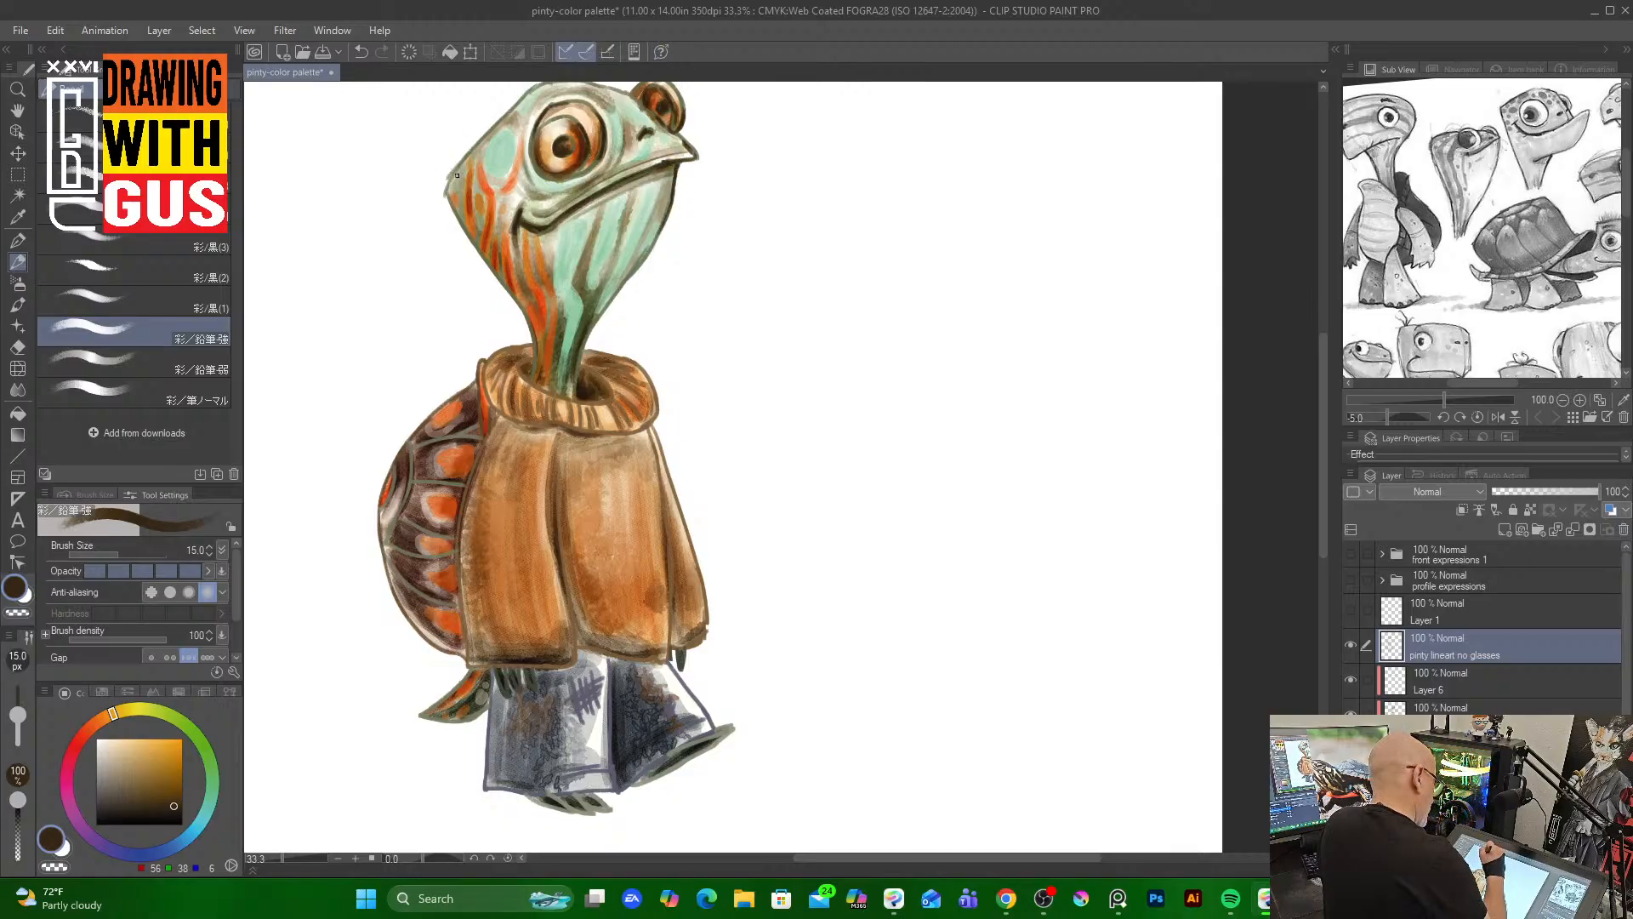
mouse_move(456, 175)
mouse_down()
mouse_move(447, 214)
mouse_move(480, 253)
mouse_up()
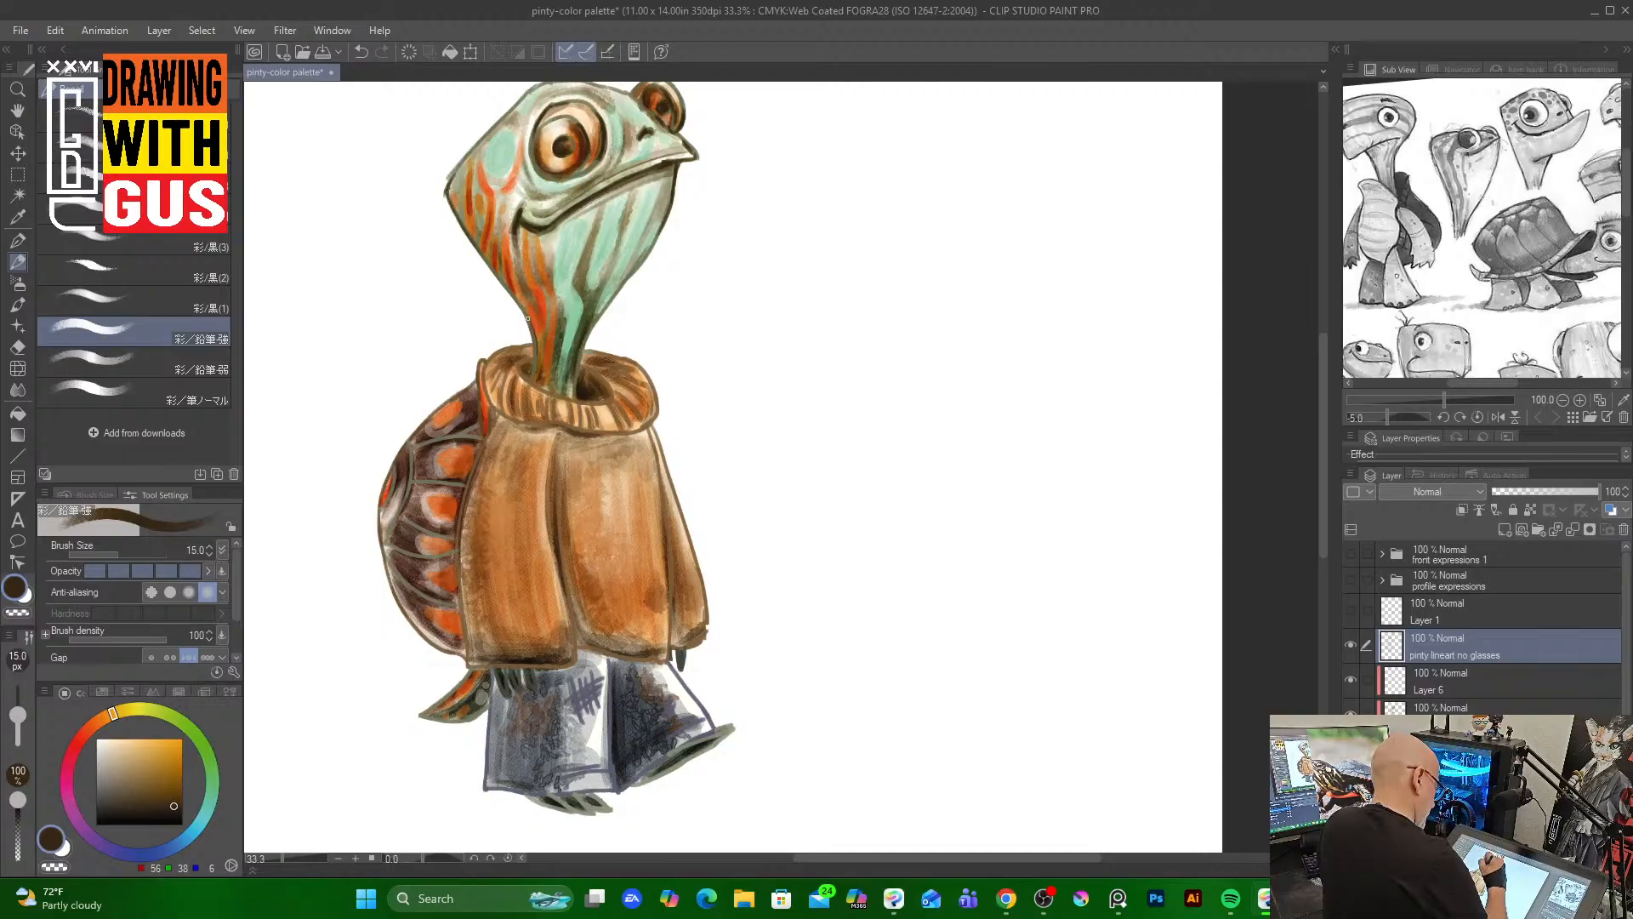
Continue the dark brown line accents along the neck and across the face
drag(527, 318, 538, 374)
drag(609, 306, 585, 337)
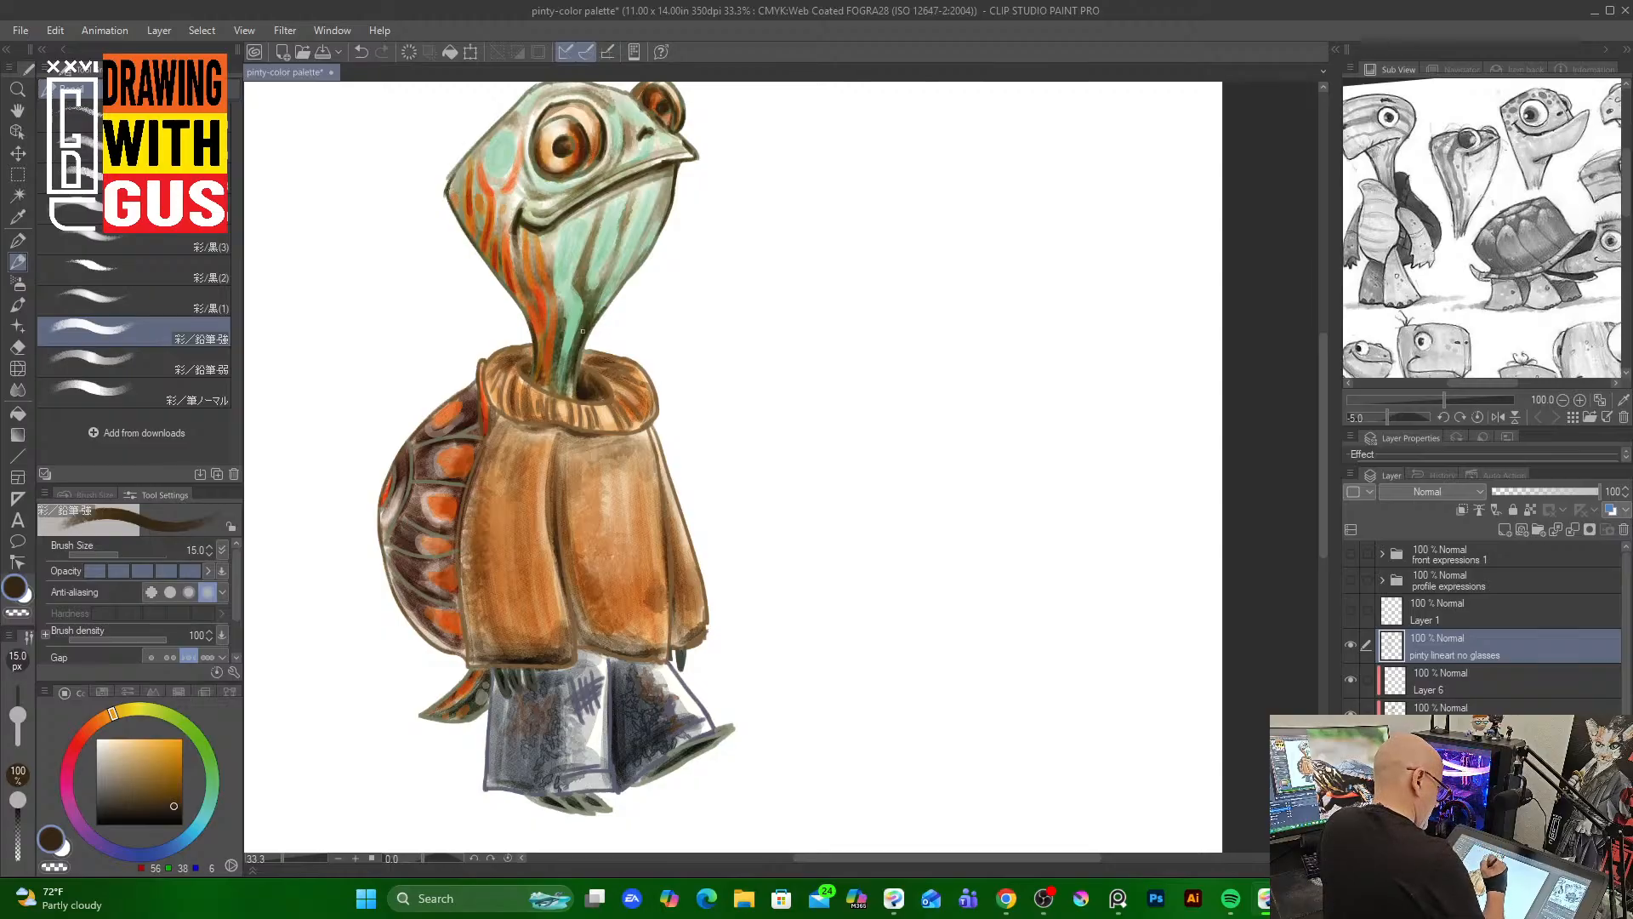
drag(545, 174, 568, 180)
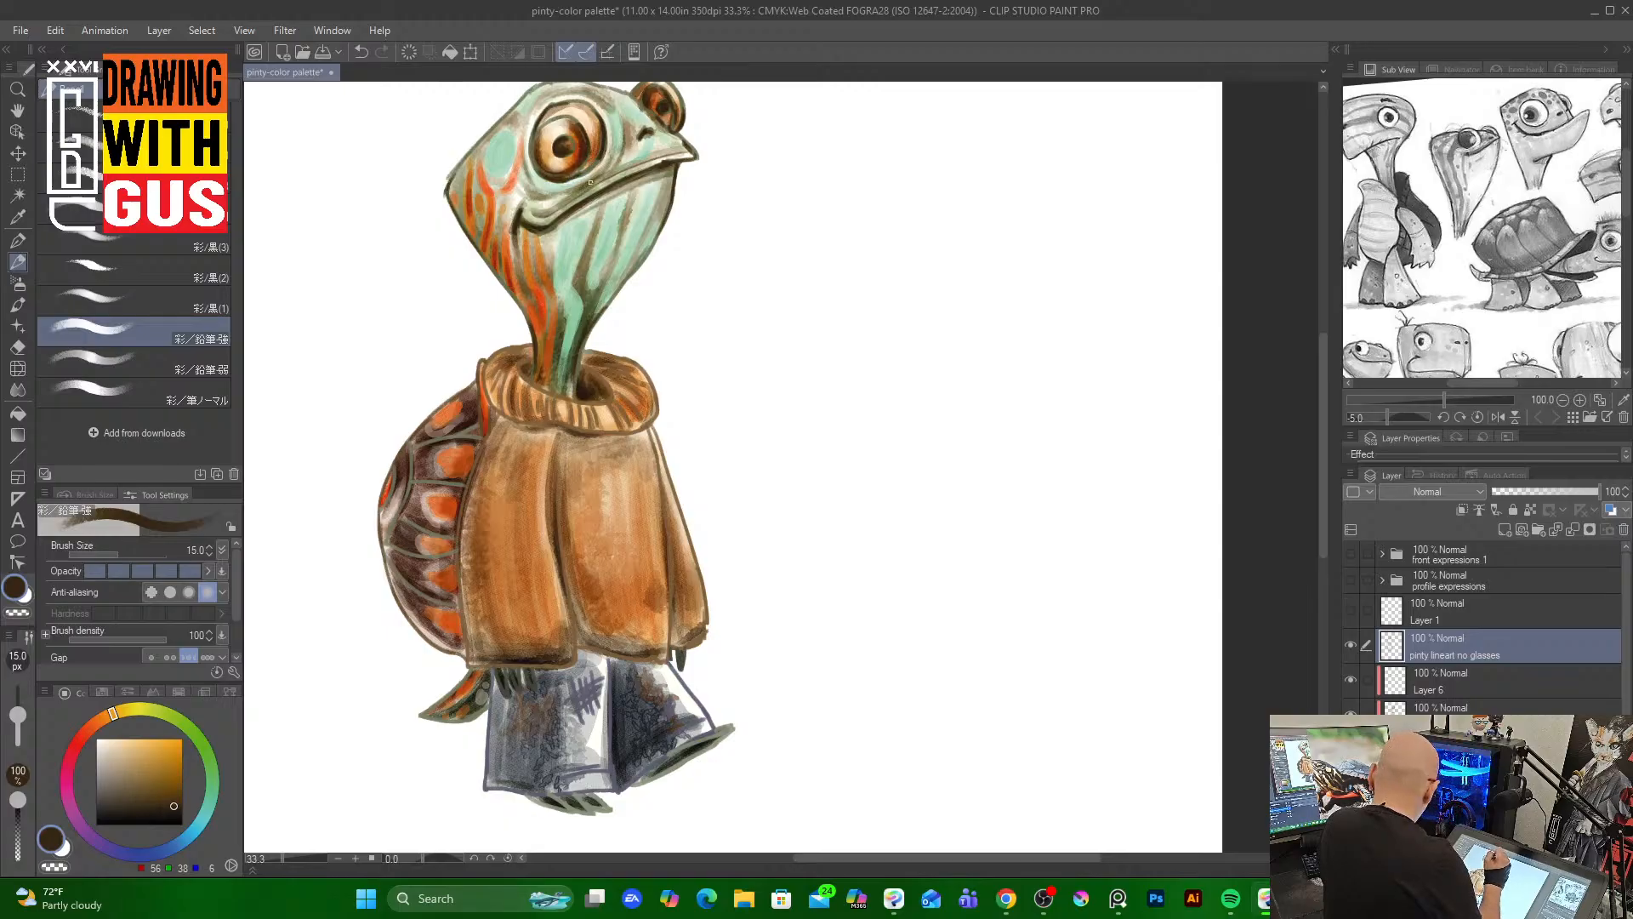
Sample a light olive tan from the head, lighten it slightly and draw soft lines across the face and head top
alt+click(590, 177)
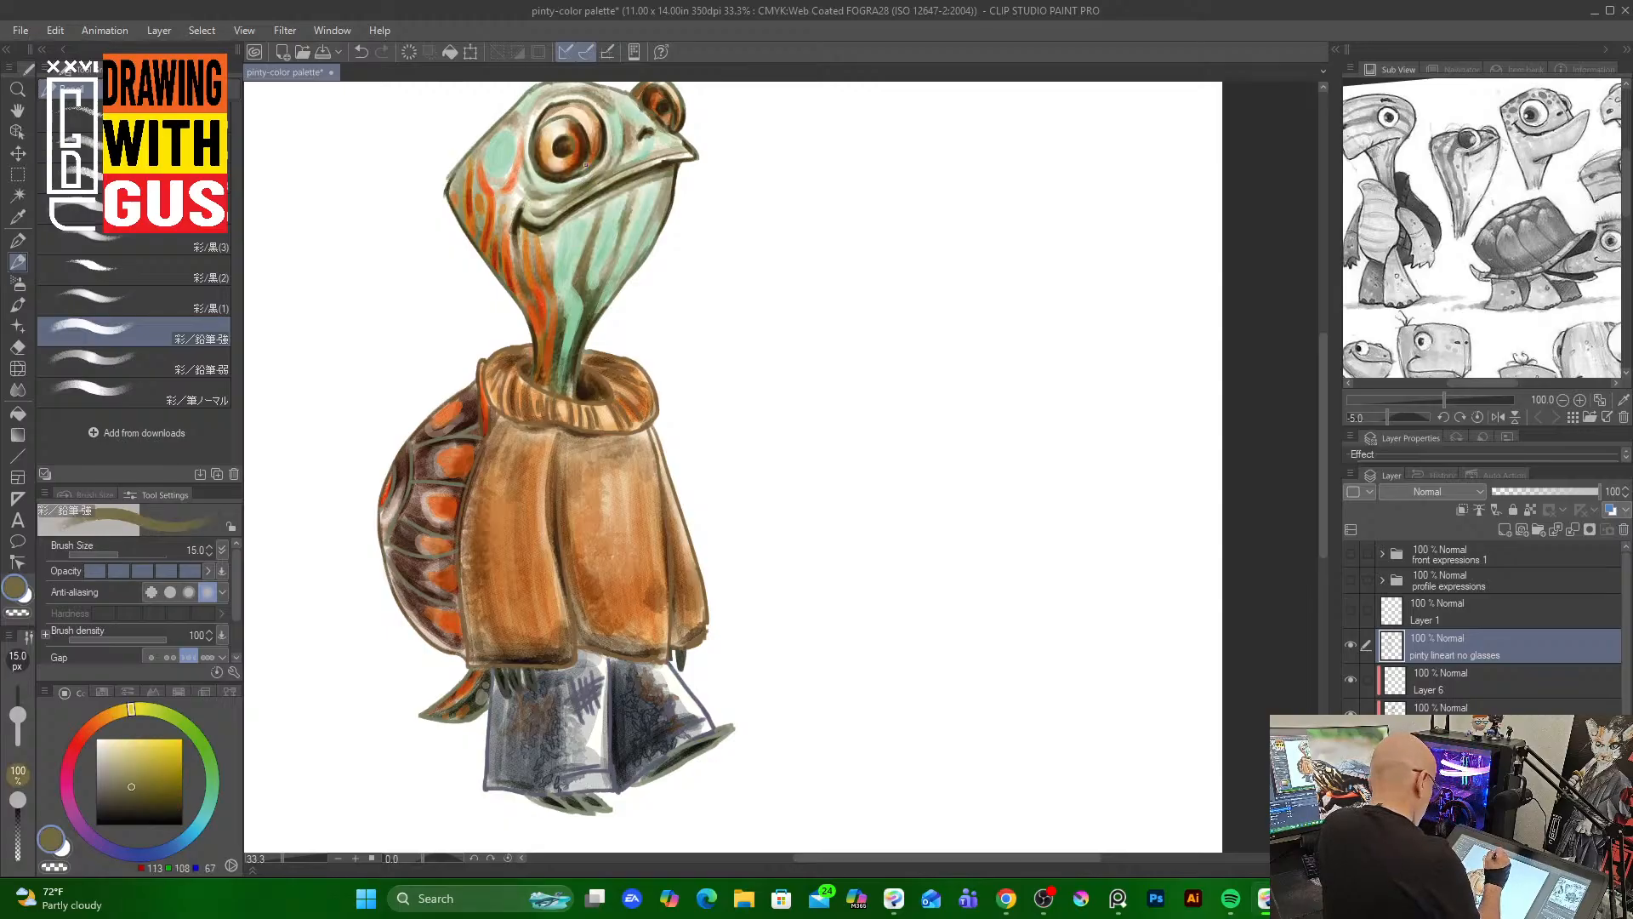
drag(131, 787, 122, 786)
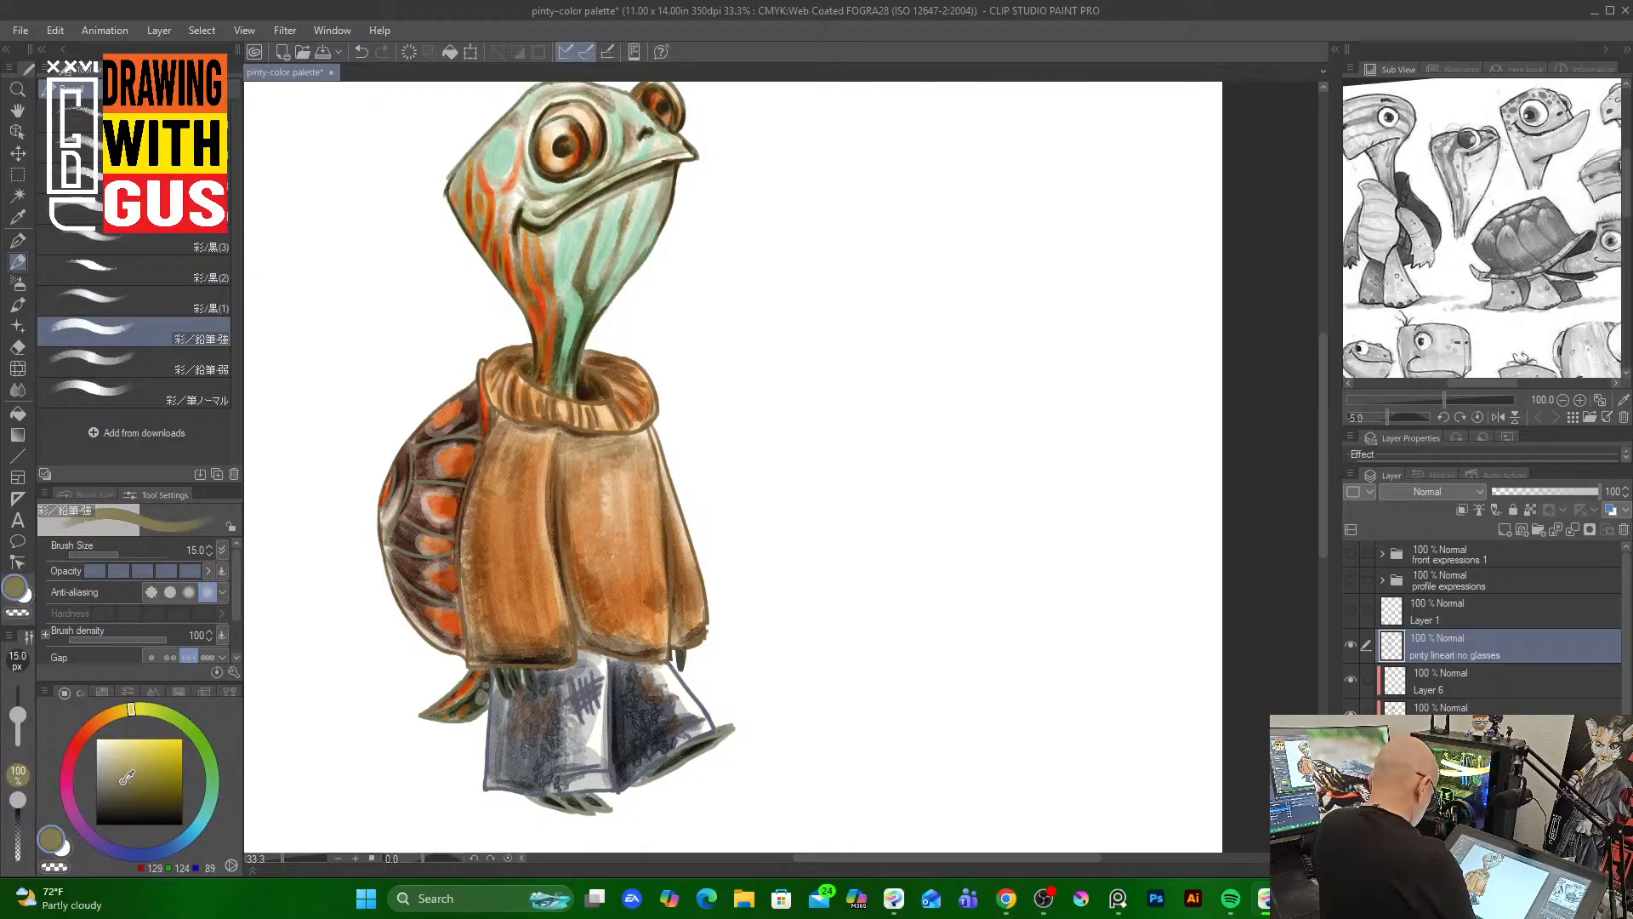
drag(556, 193, 618, 157)
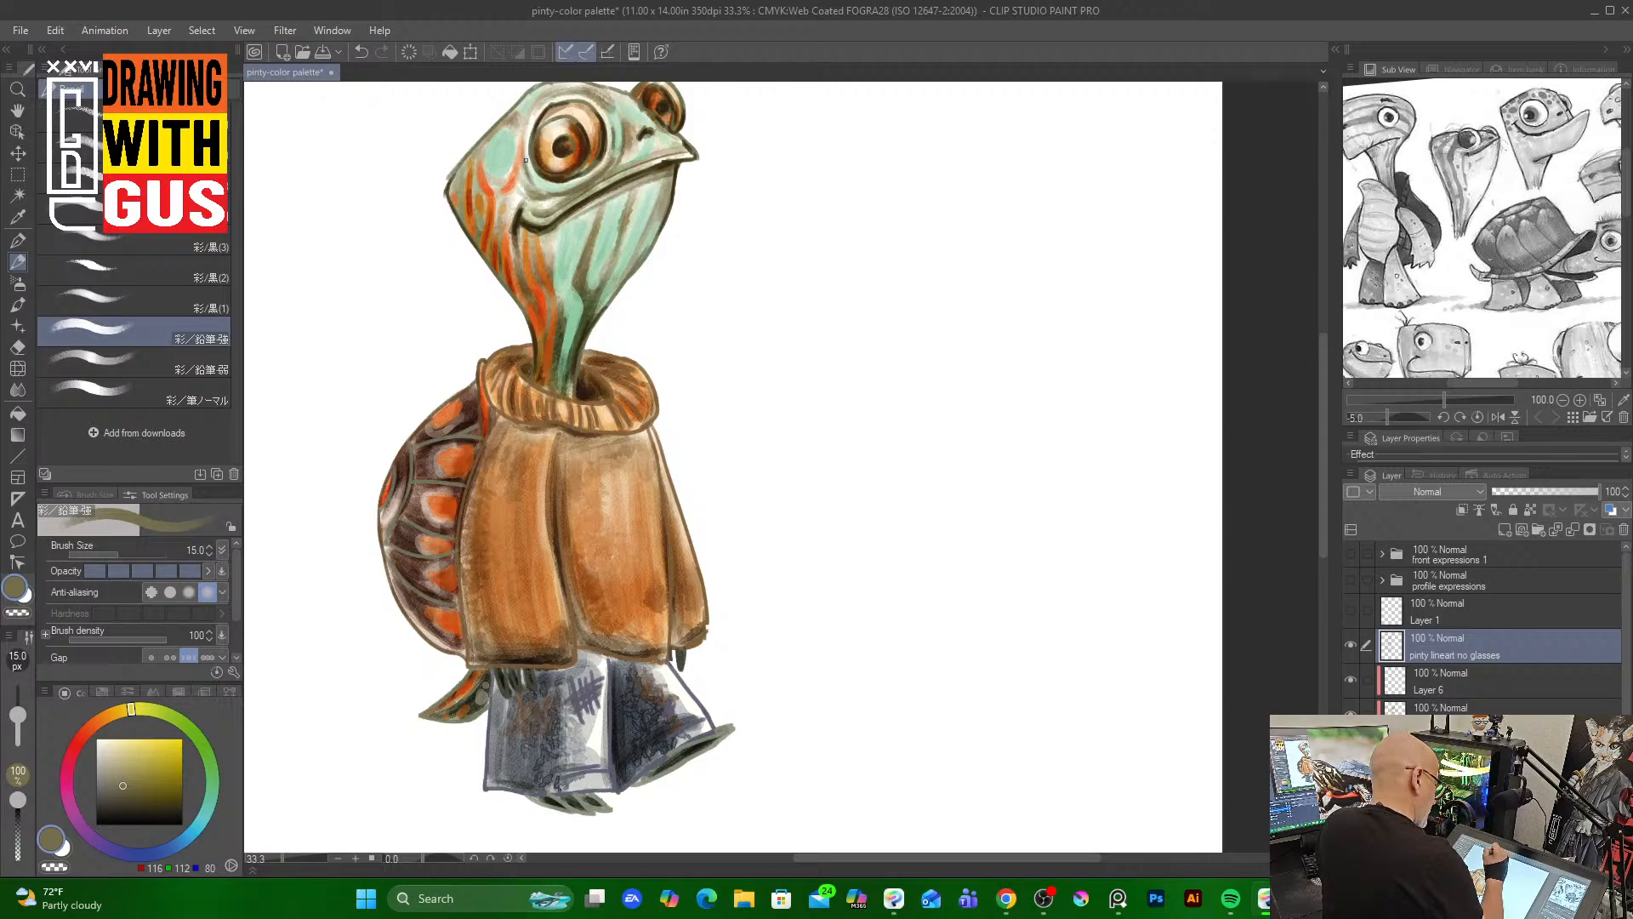
drag(525, 160, 536, 180)
drag(595, 99, 602, 109)
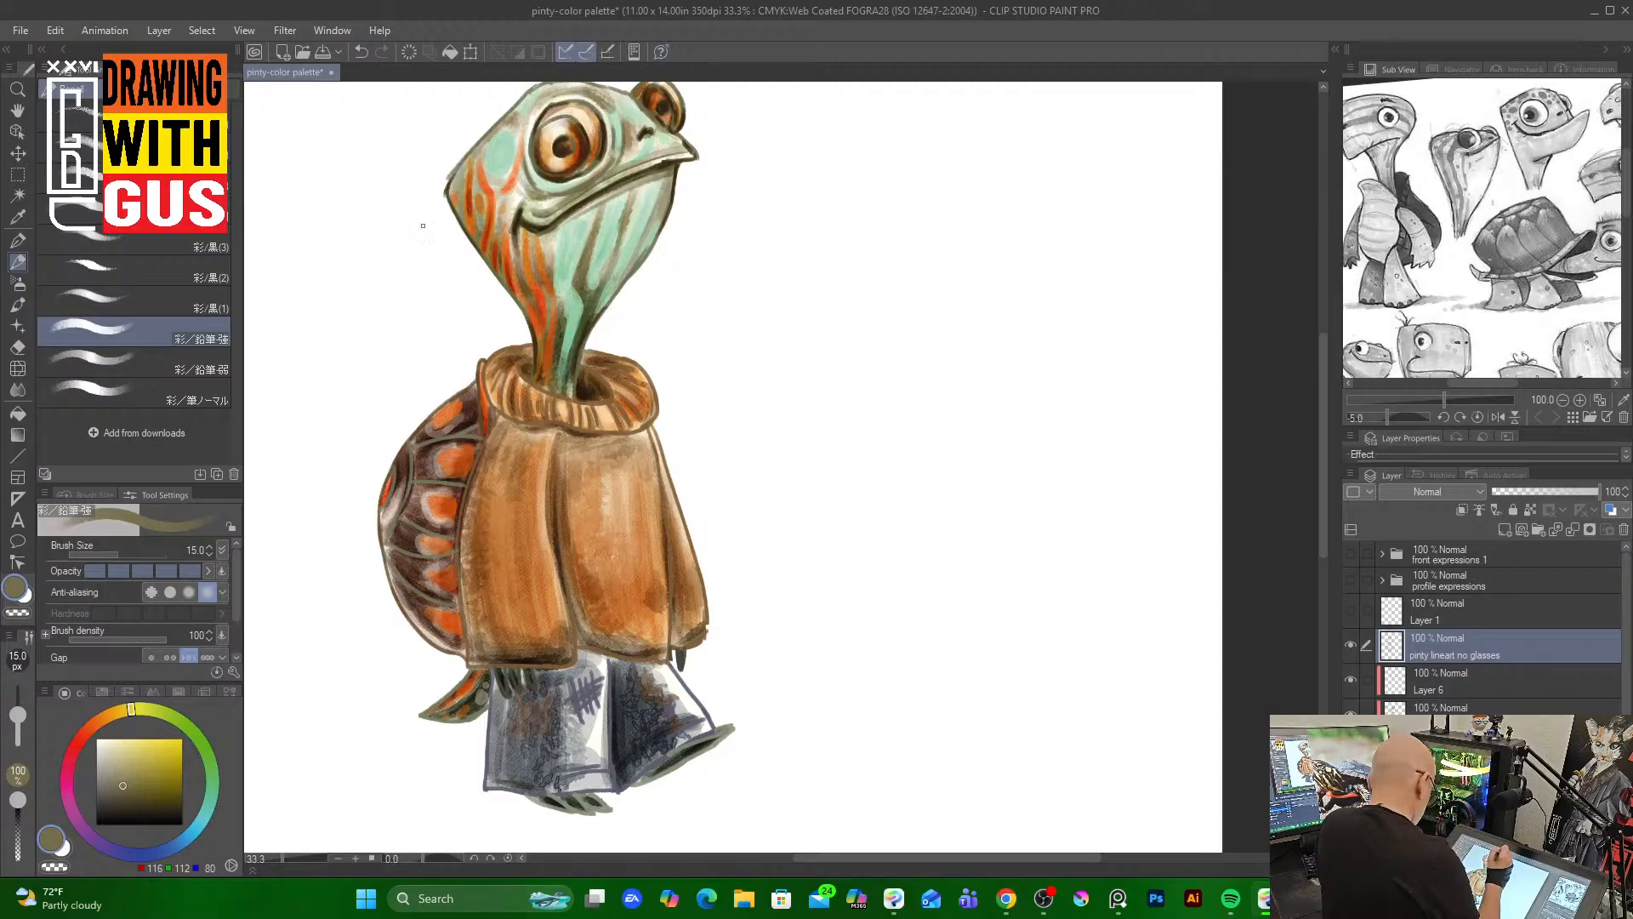
Pick a dark olive brown and add line accents around the eye, brow and cheek
click(151, 805)
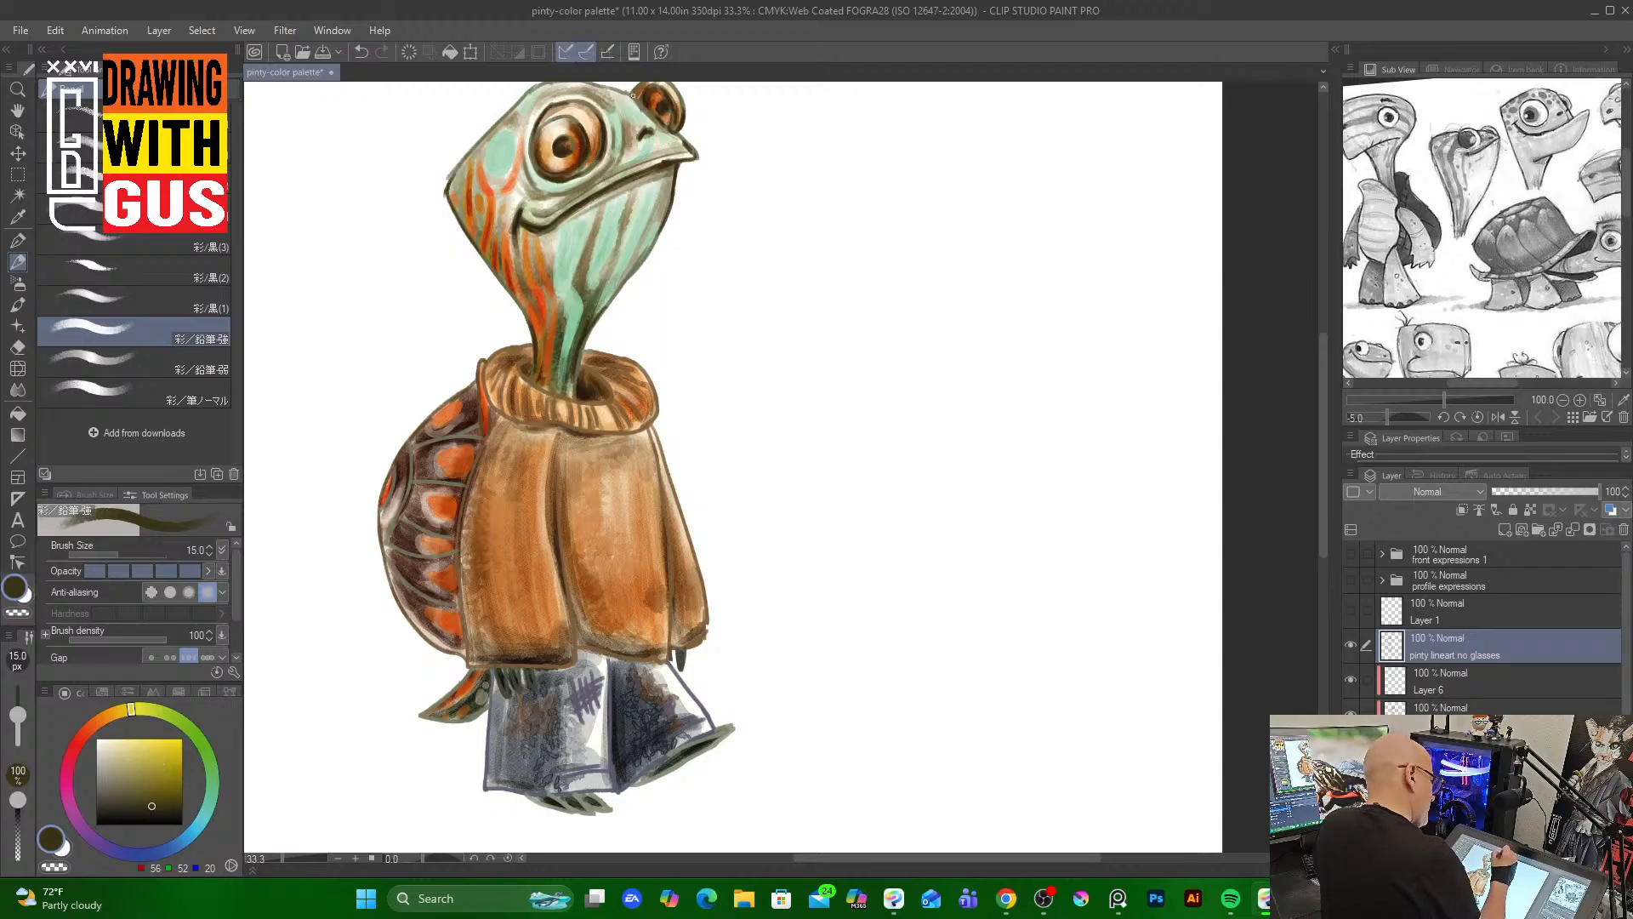
drag(633, 96, 660, 125)
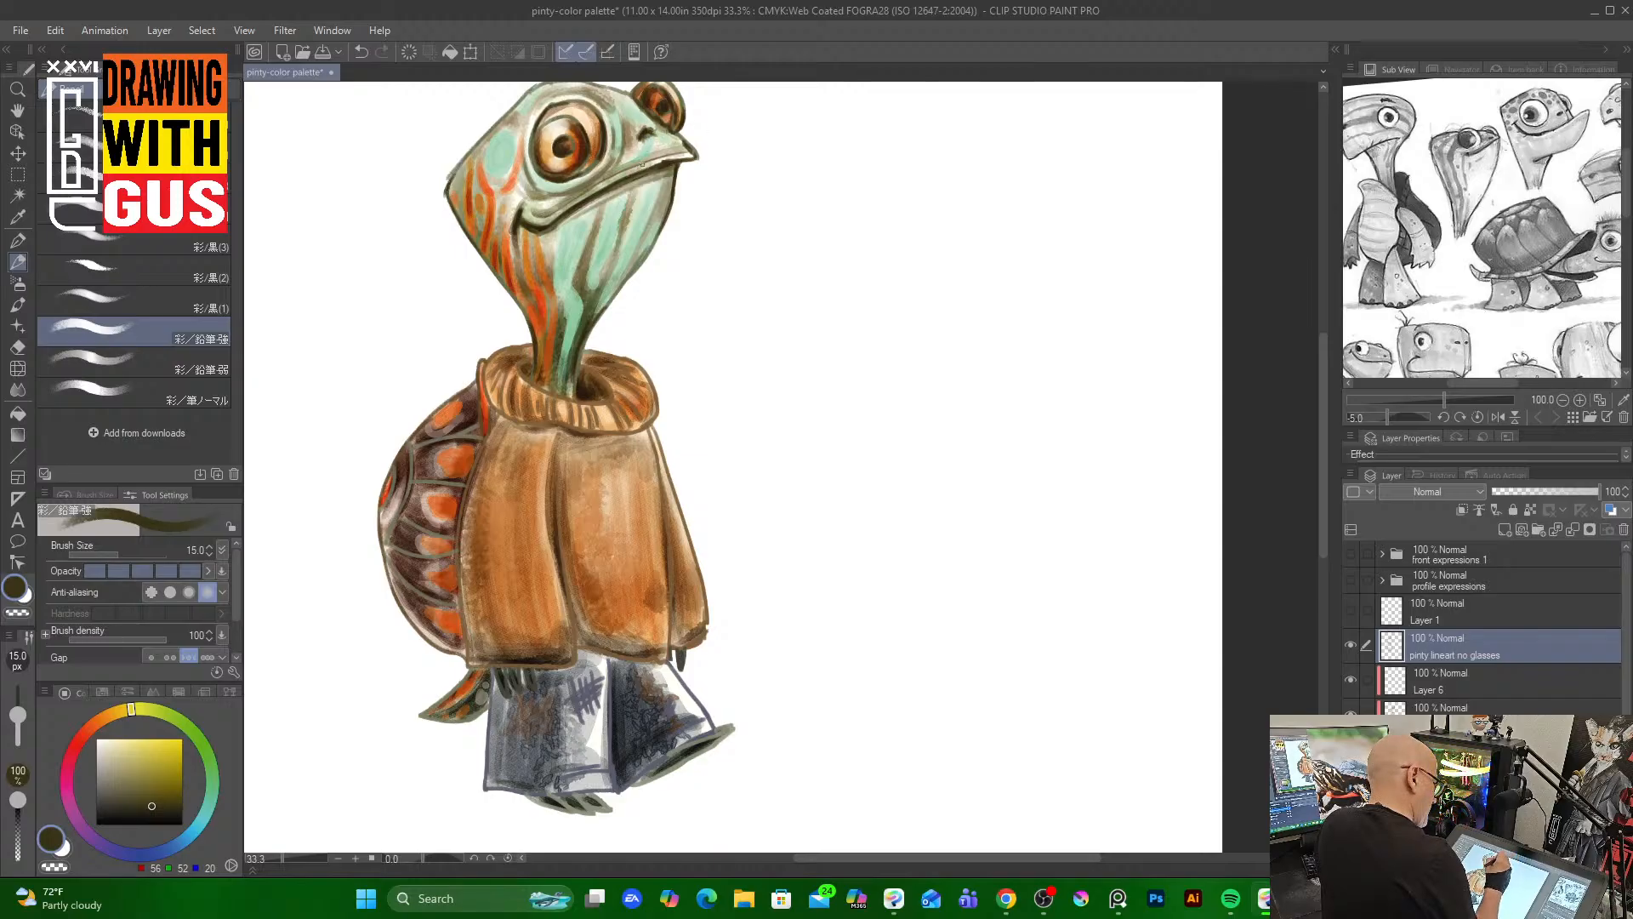
drag(666, 156, 642, 167)
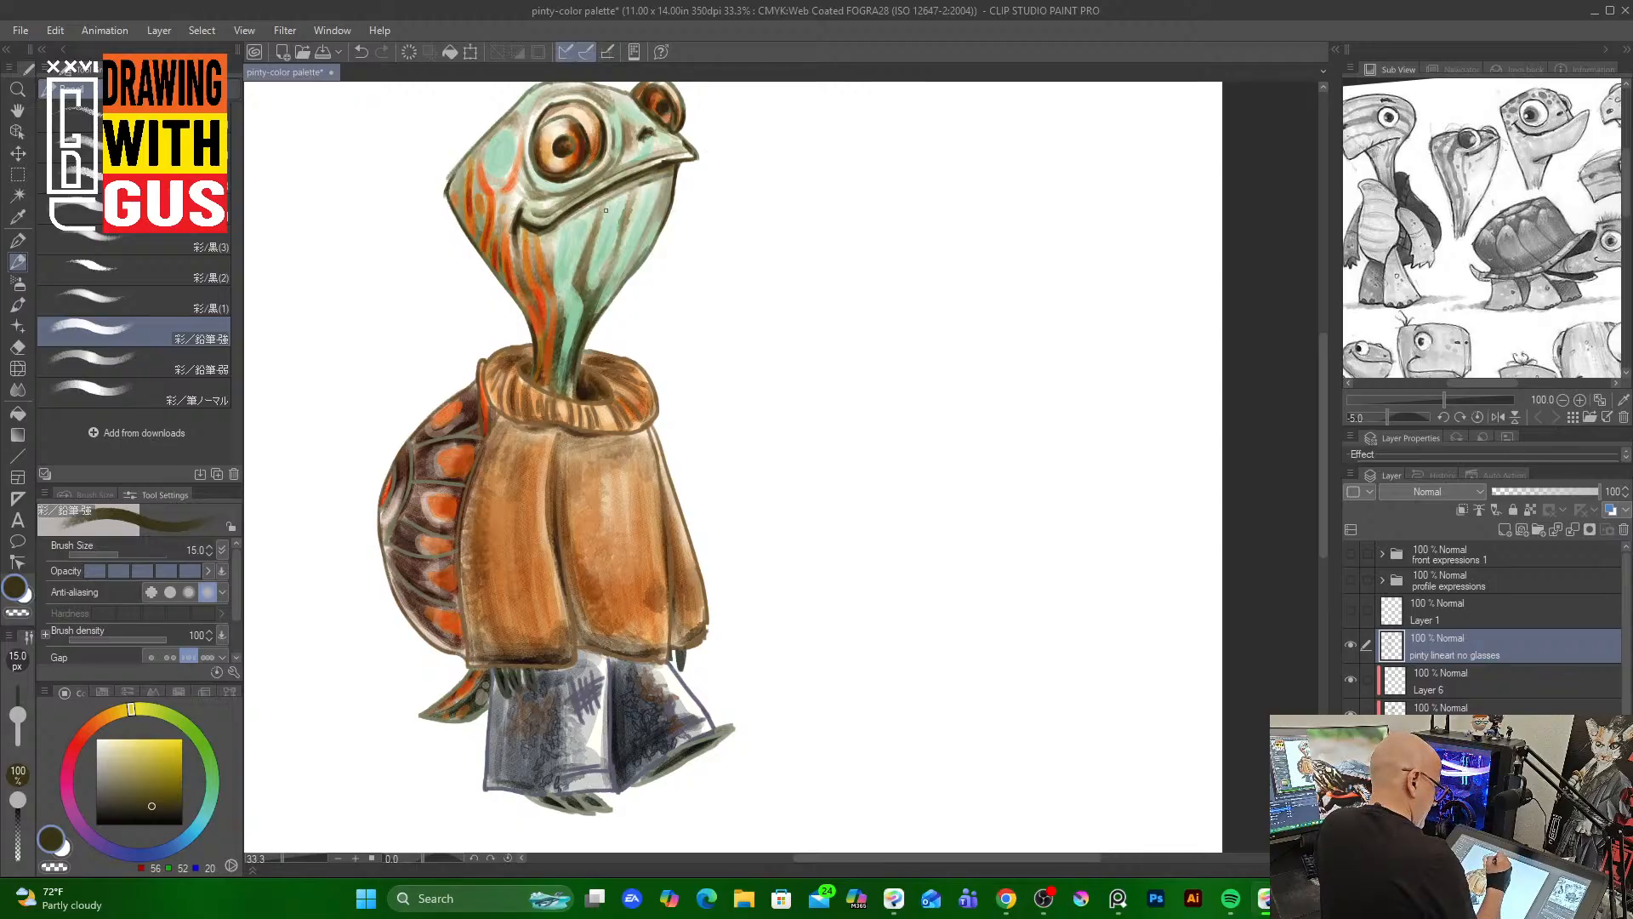
drag(605, 205, 601, 218)
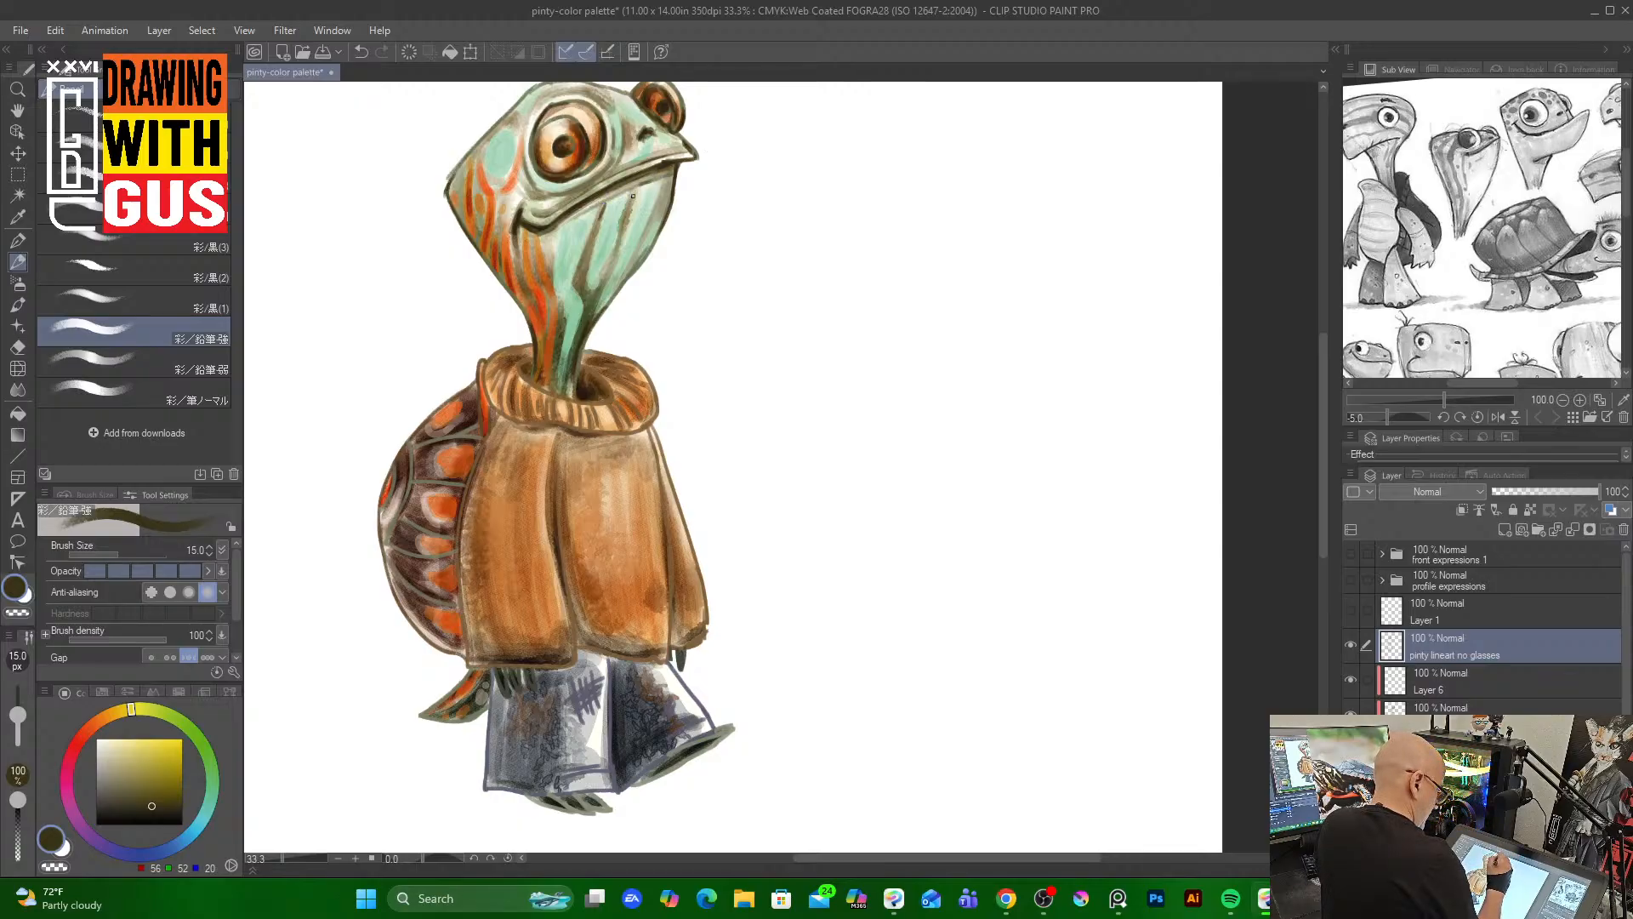
Pick a warm brown and draw outline strokes along the sweater's turtleneck collar
alt+click(524, 388)
click(170, 792)
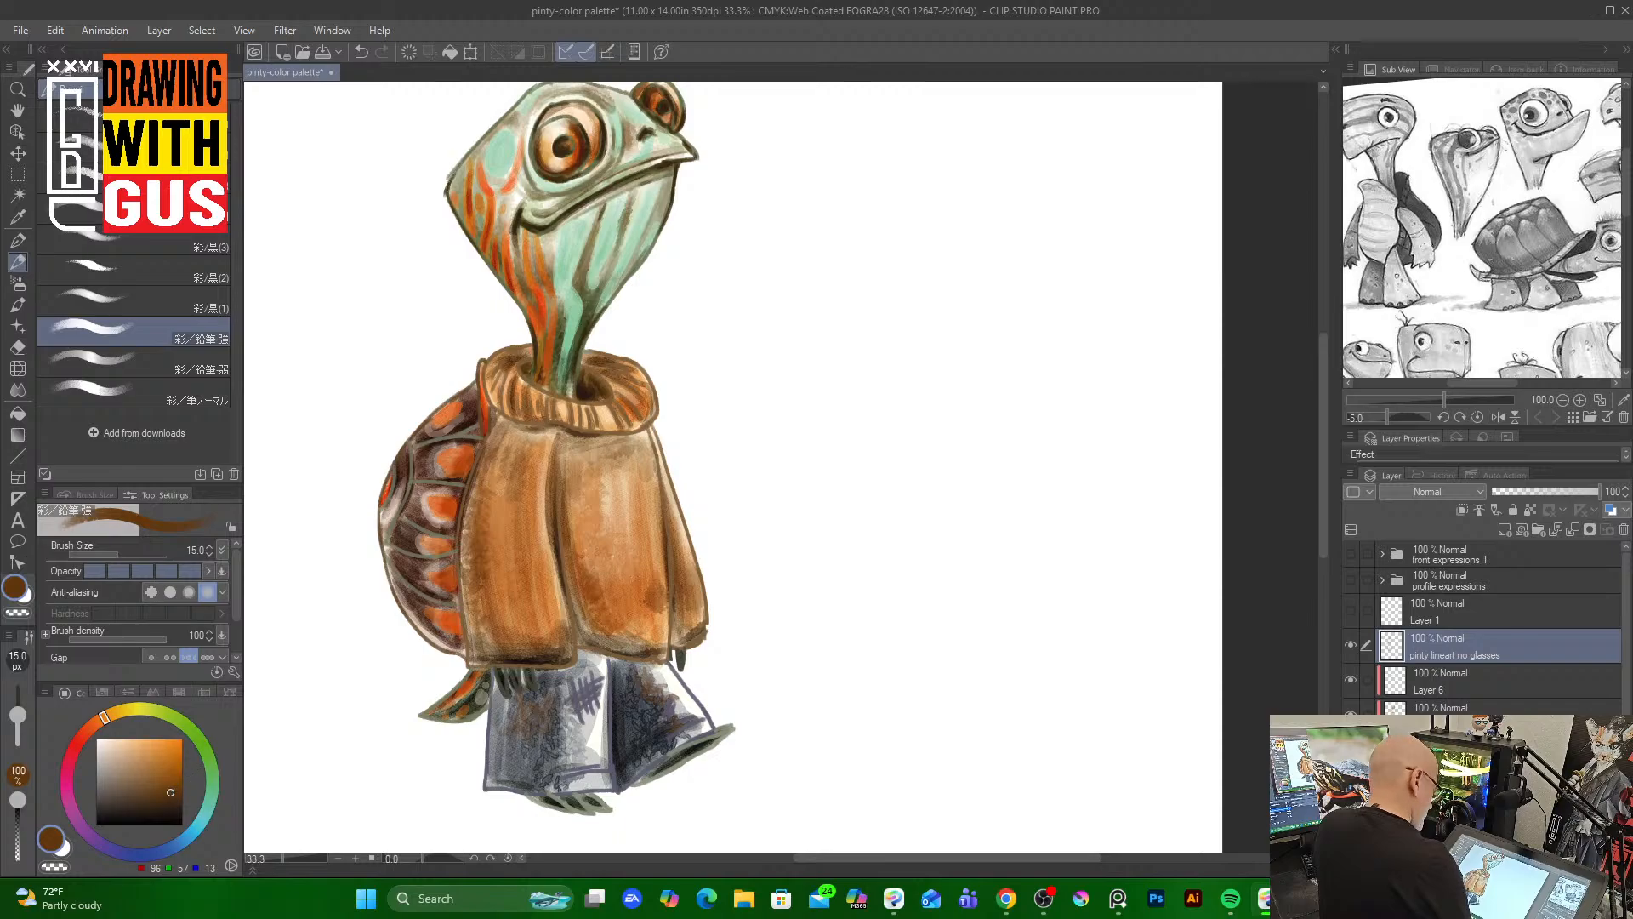
mouse_move(521, 385)
mouse_down()
mouse_move(522, 408)
mouse_move(535, 386)
mouse_move(605, 400)
mouse_move(646, 379)
mouse_move(655, 406)
mouse_up()
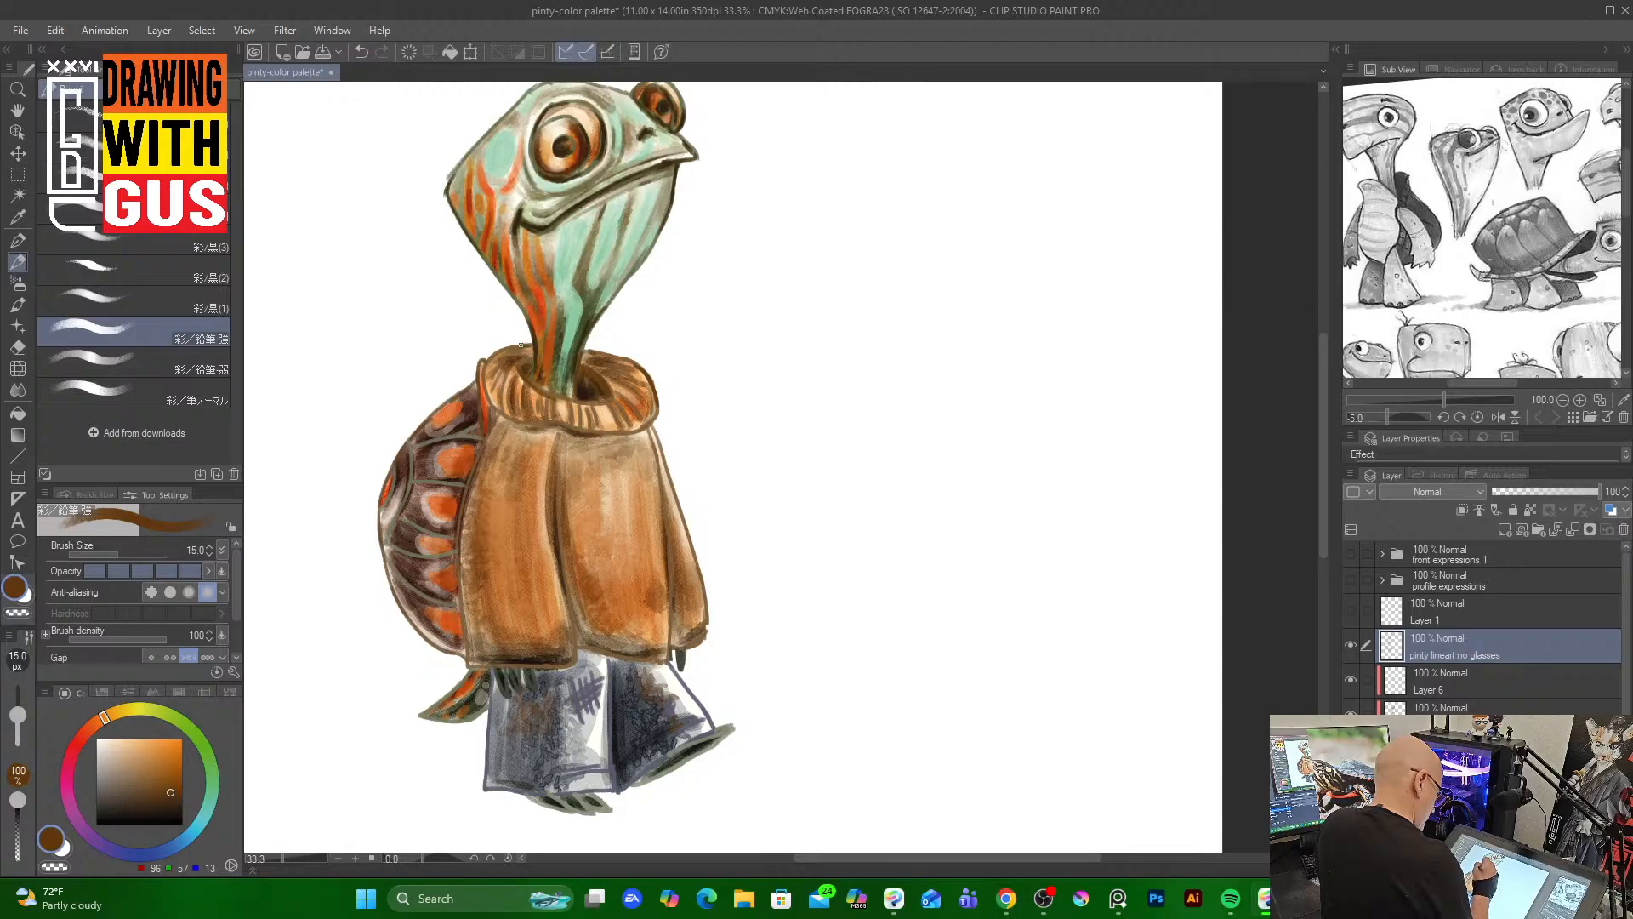
drag(520, 345, 493, 357)
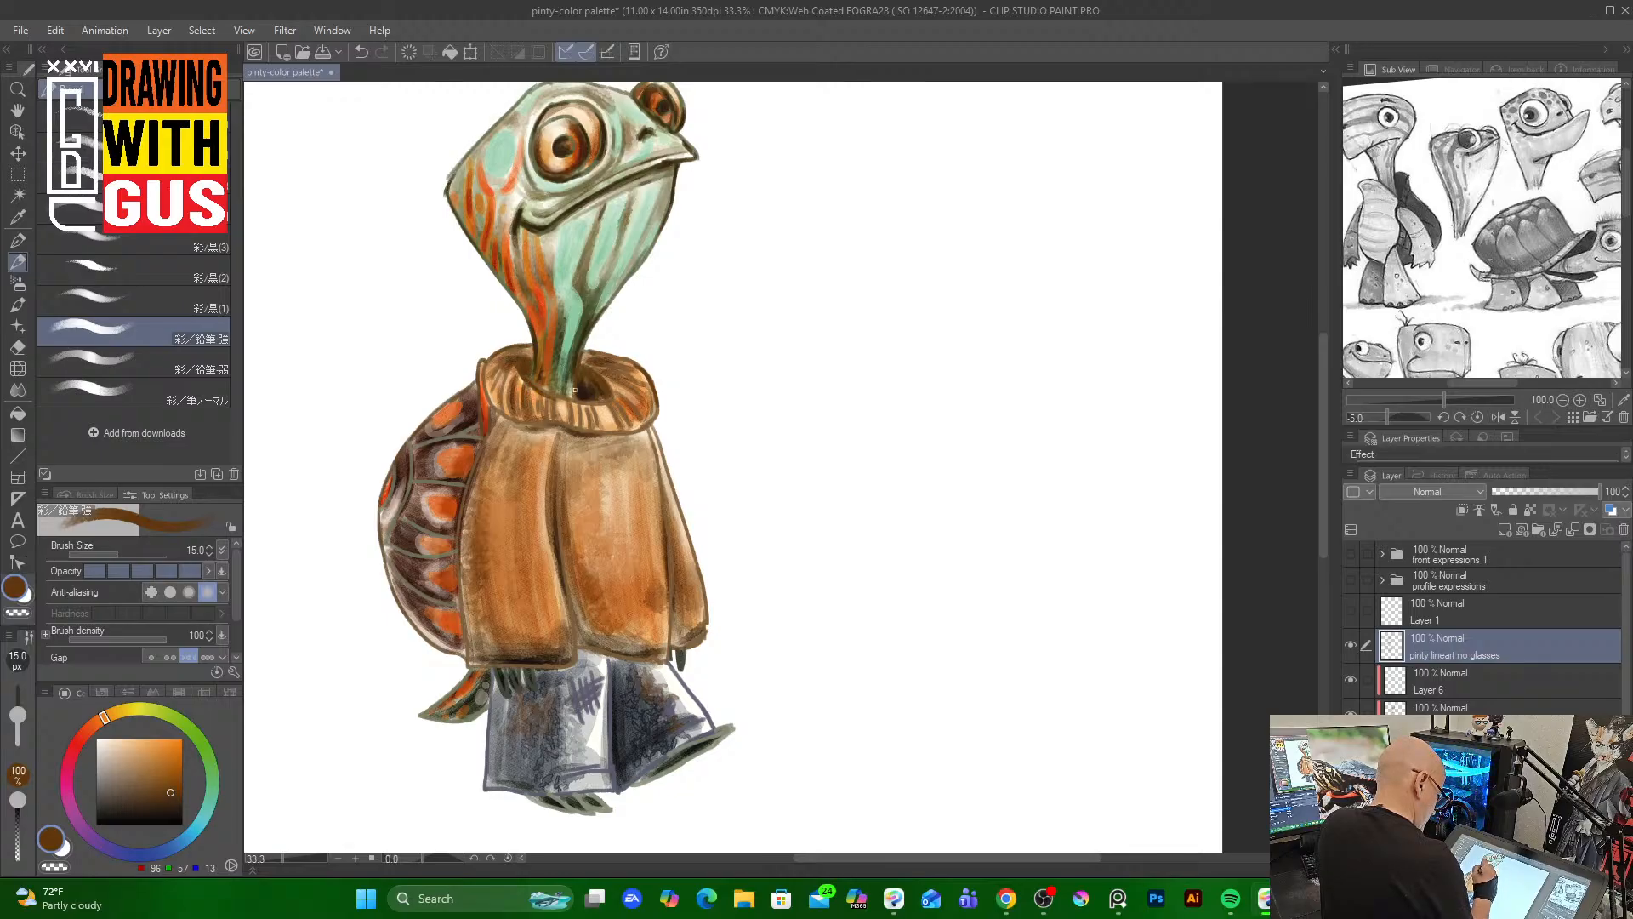
mouse_move(514, 420)
mouse_down()
mouse_move(562, 422)
mouse_move(498, 372)
mouse_up()
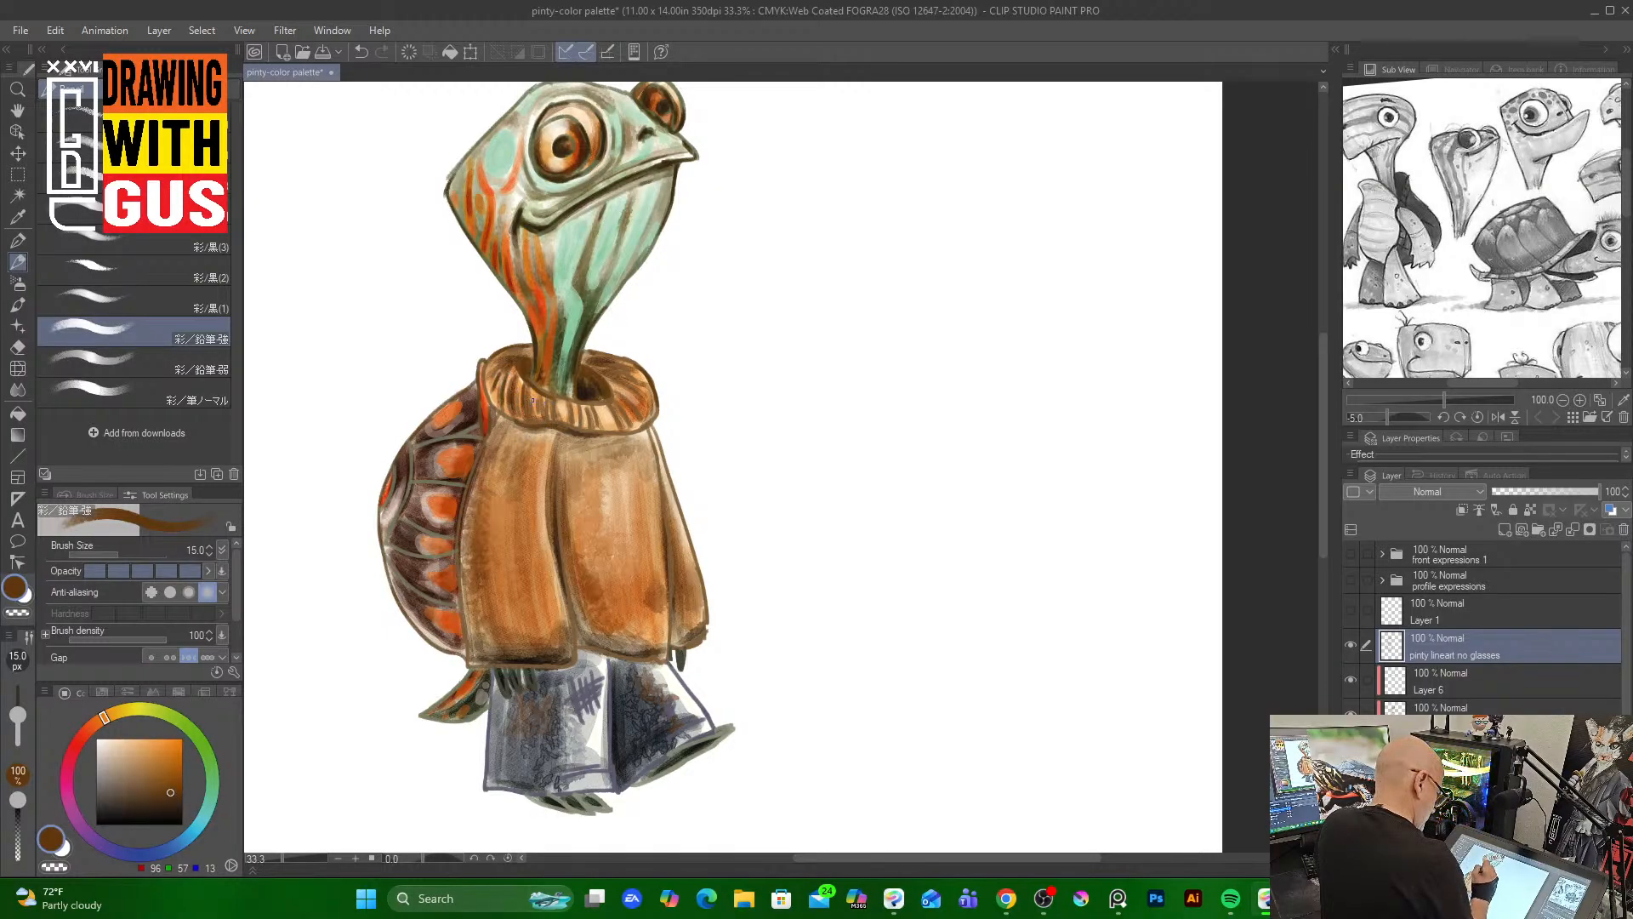
drag(547, 407, 629, 420)
drag(634, 401, 638, 418)
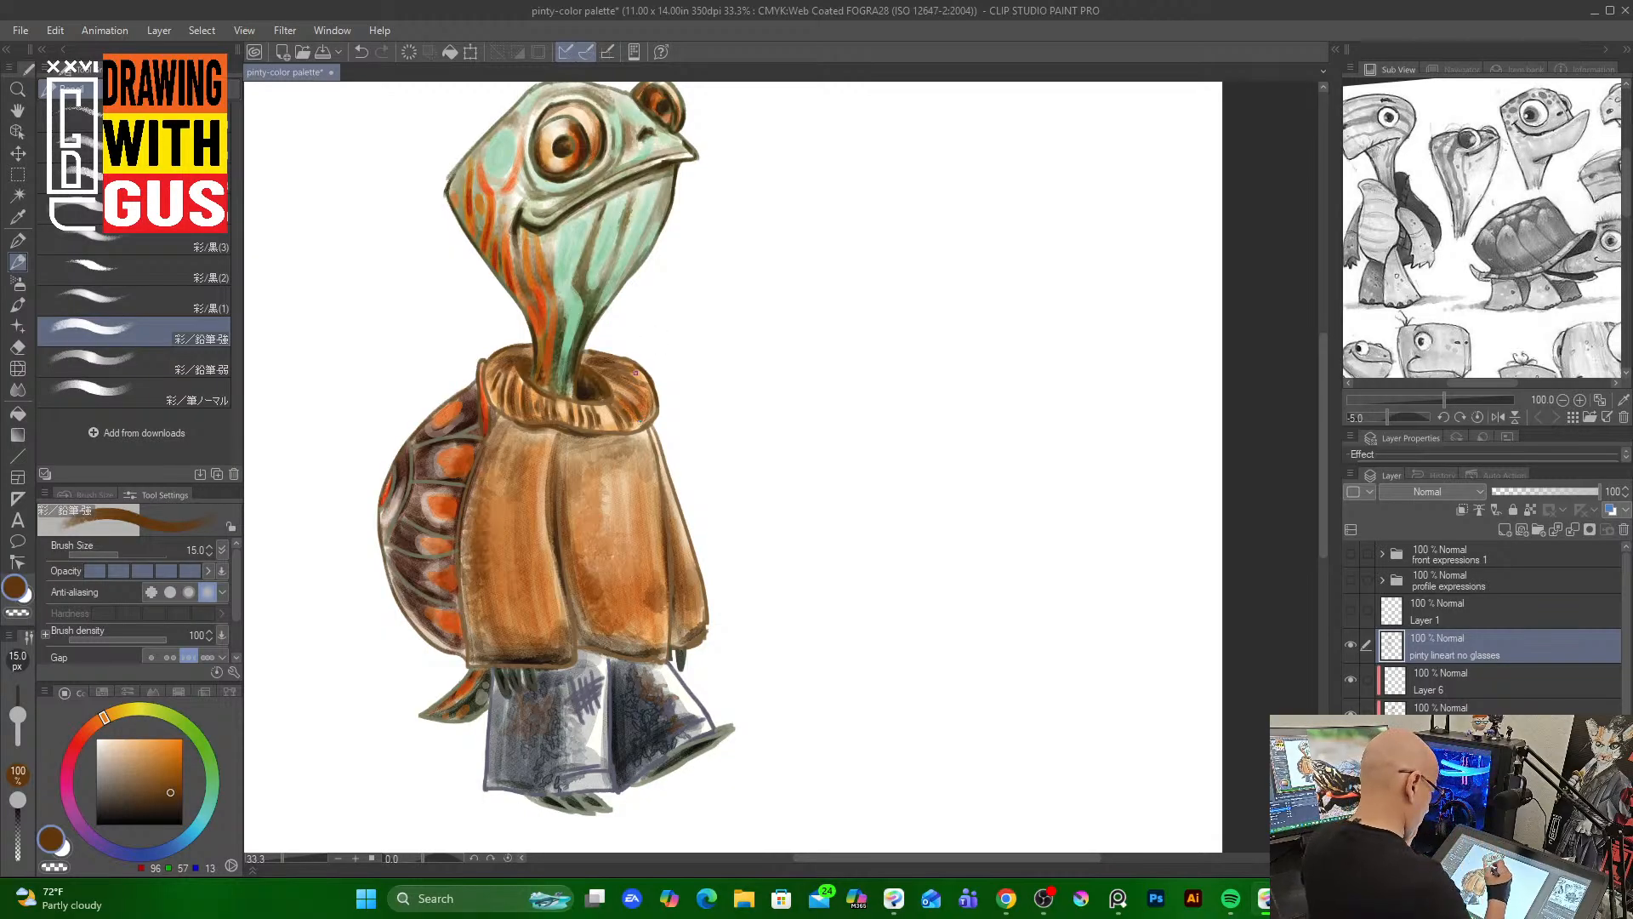
drag(627, 399, 635, 413)
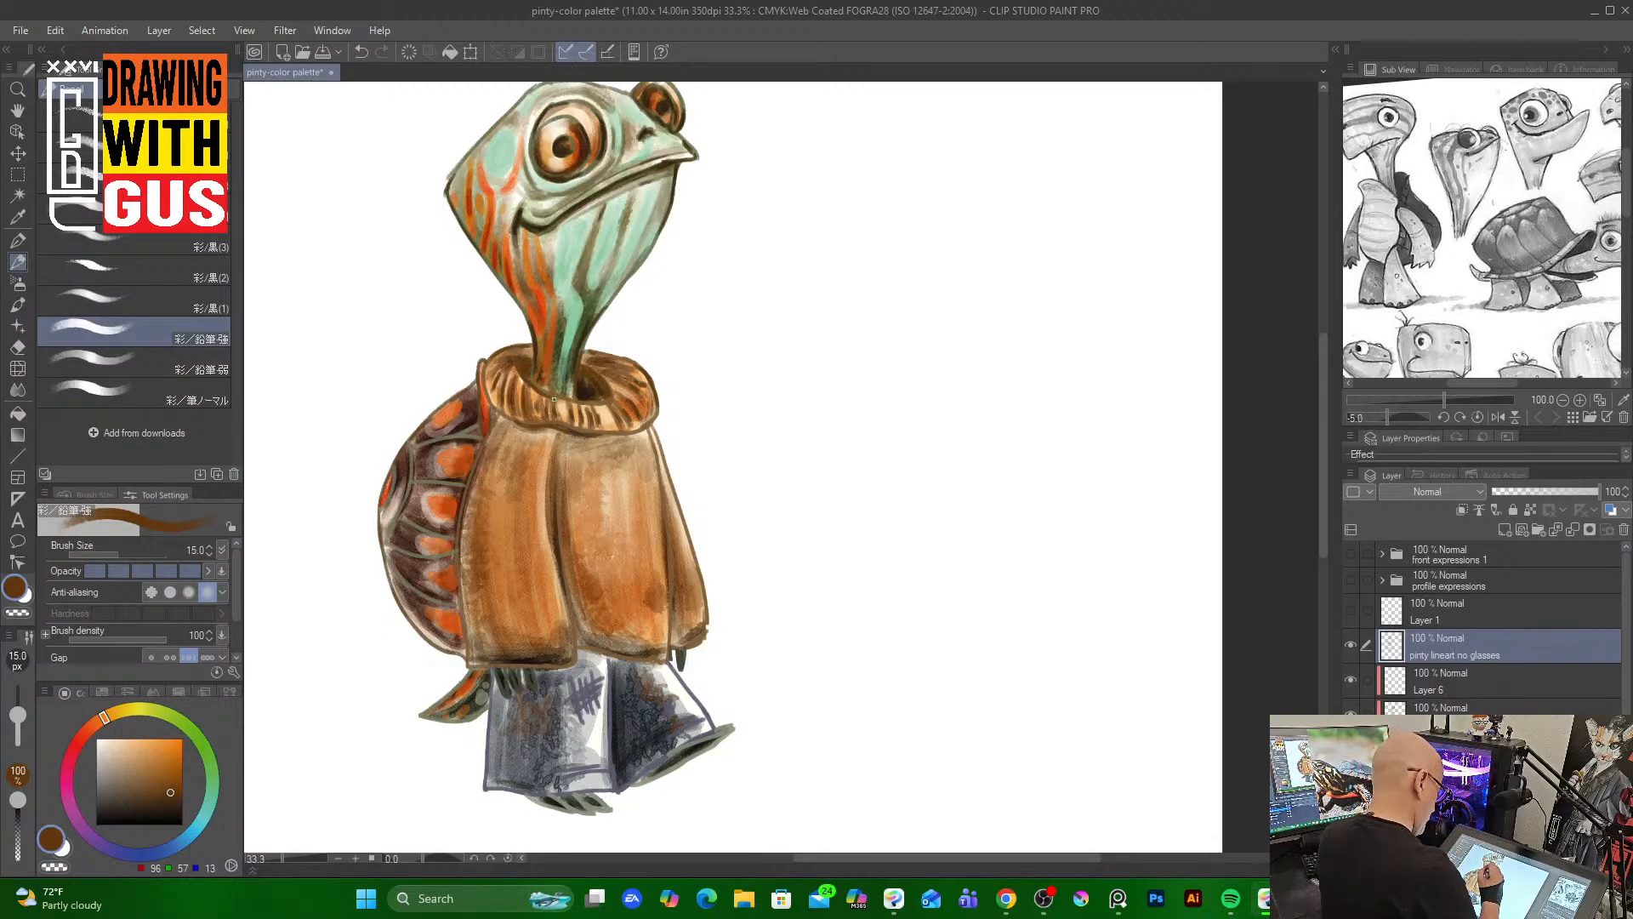
Add brown line work along the sweater's folds, sides and lower hem
mouse_move(553, 482)
mouse_down()
mouse_move(560, 557)
mouse_move(604, 513)
mouse_move(577, 651)
mouse_move(559, 661)
mouse_move(665, 645)
mouse_up()
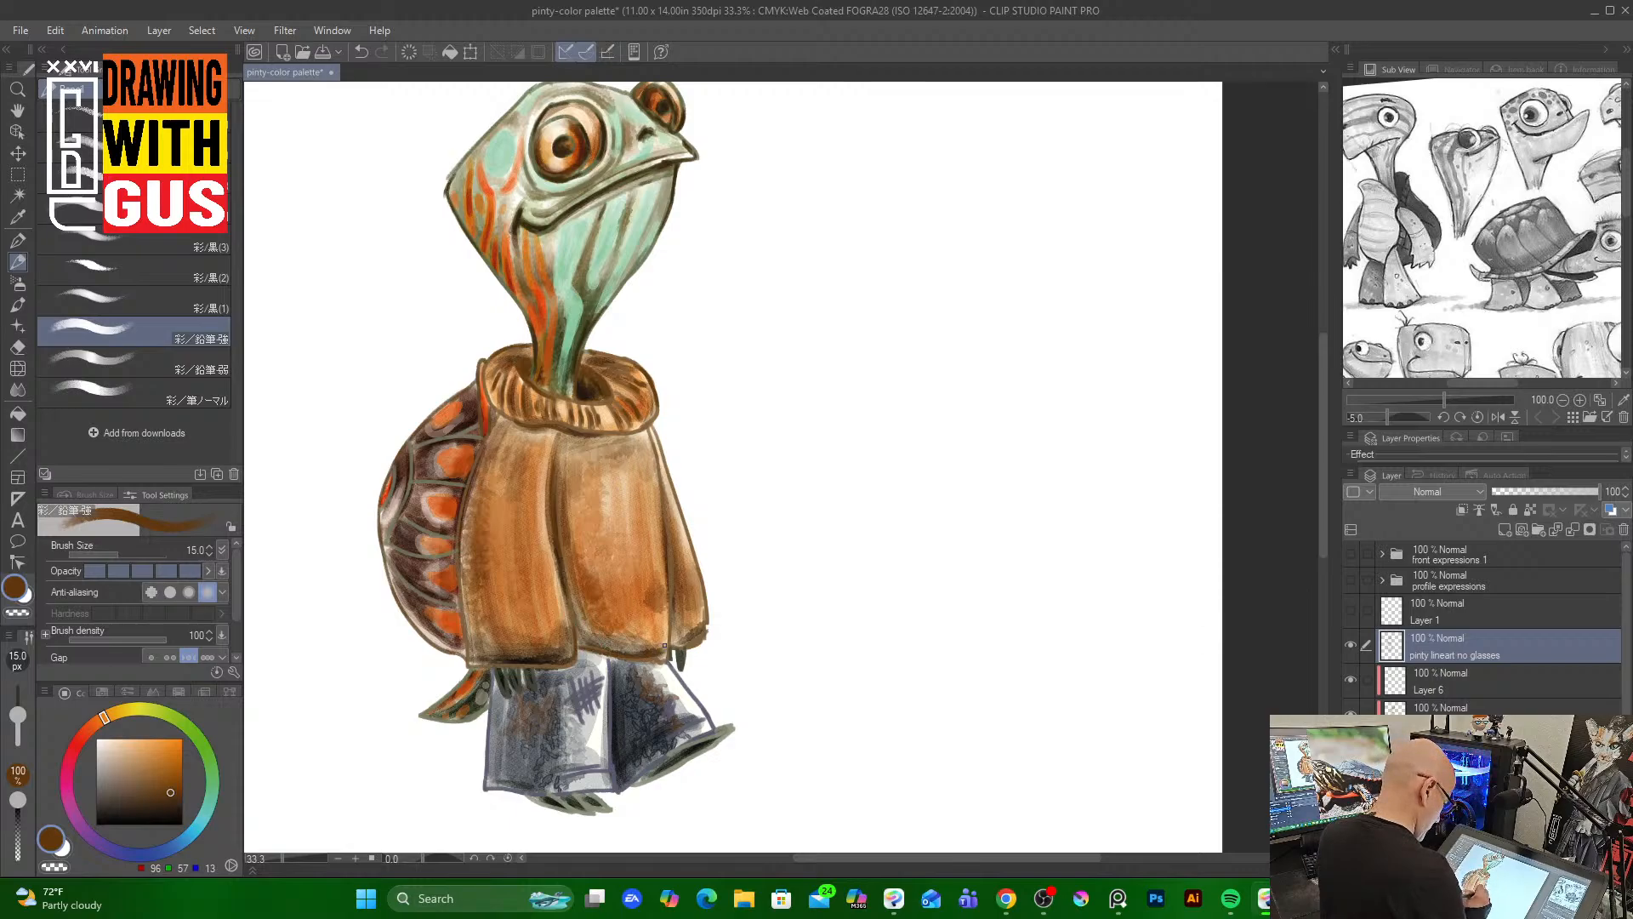
mouse_move(650, 432)
mouse_down()
mouse_move(667, 524)
mouse_move(666, 468)
mouse_move(680, 518)
mouse_up()
drag(490, 416, 486, 447)
drag(465, 559, 457, 598)
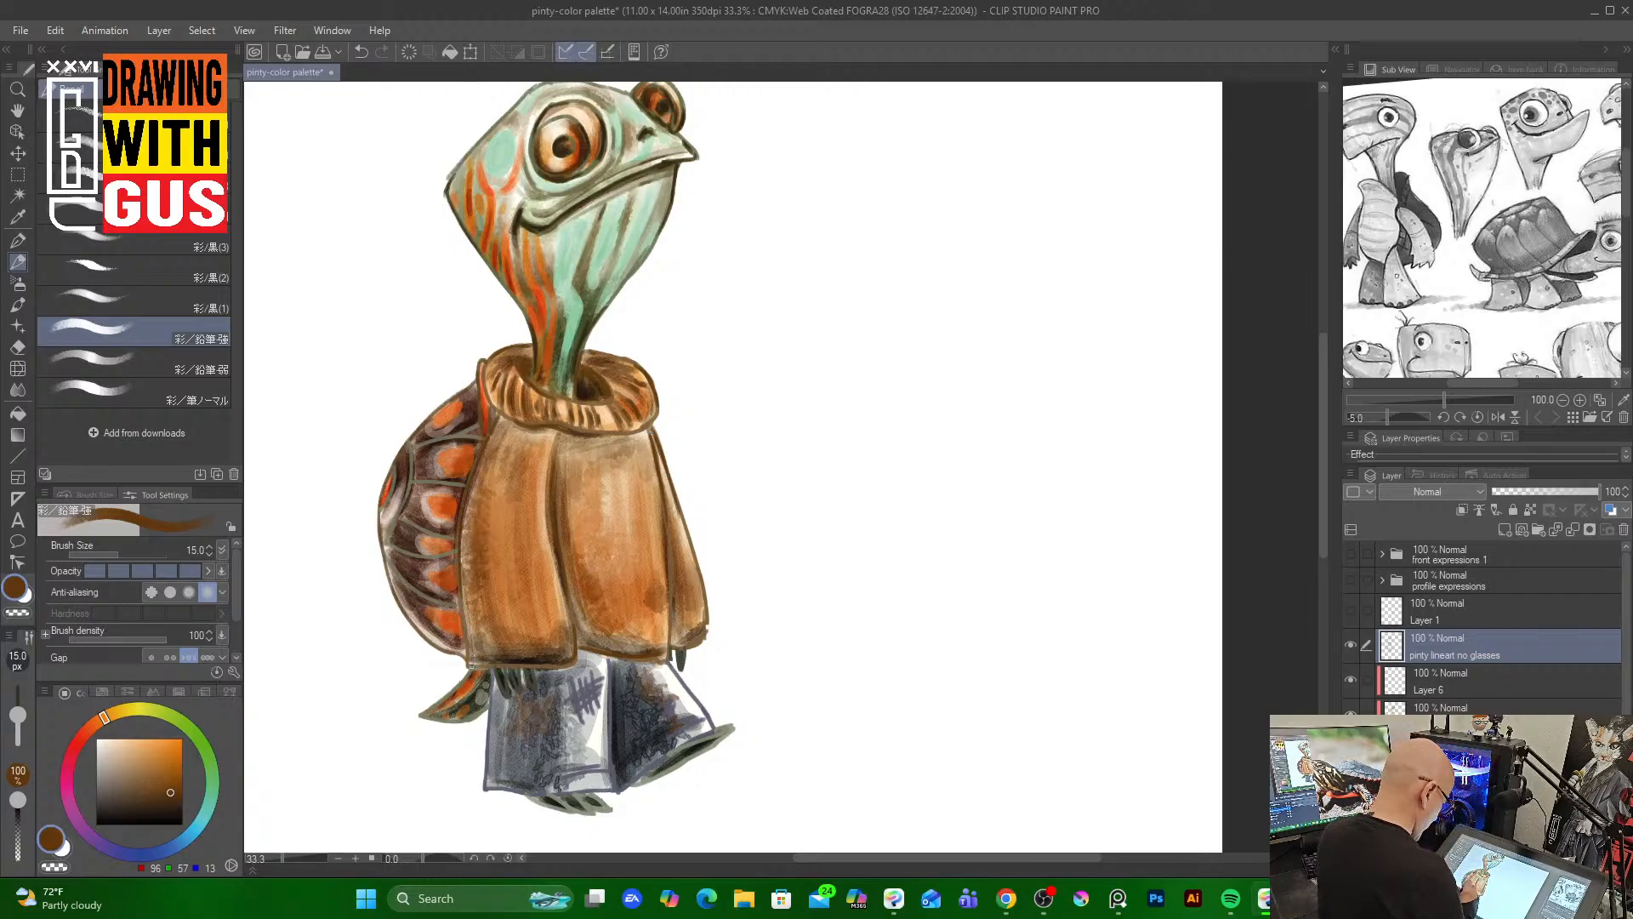
drag(473, 669, 536, 665)
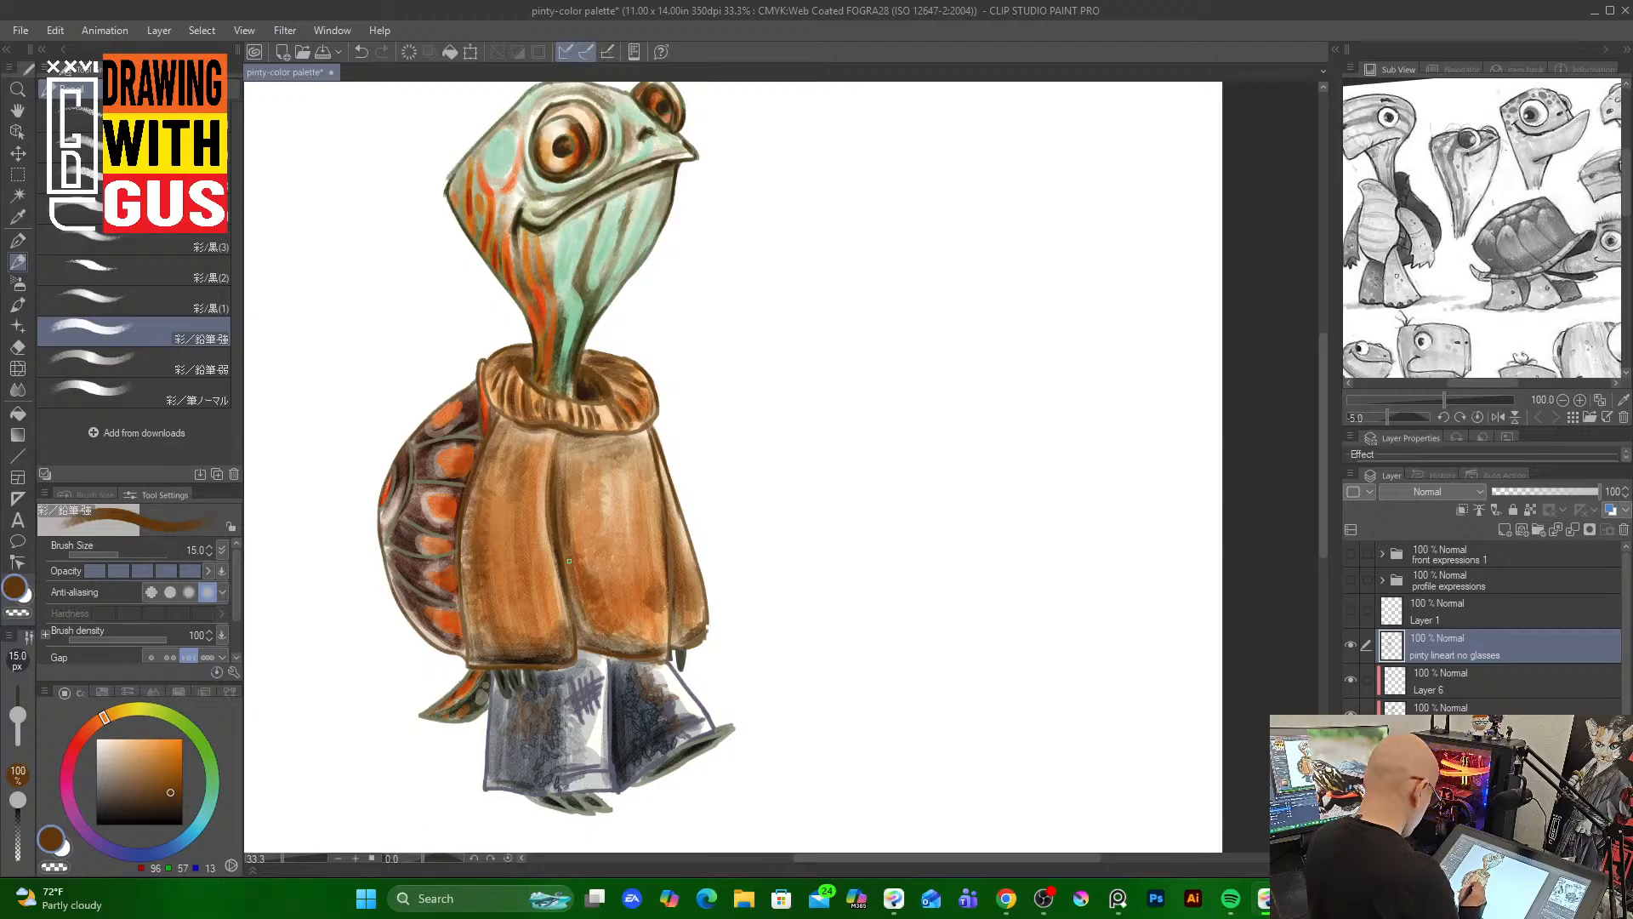
Pick a very dark green-grey and draw lines on the trousers, feet and tail
alt+click(510, 677)
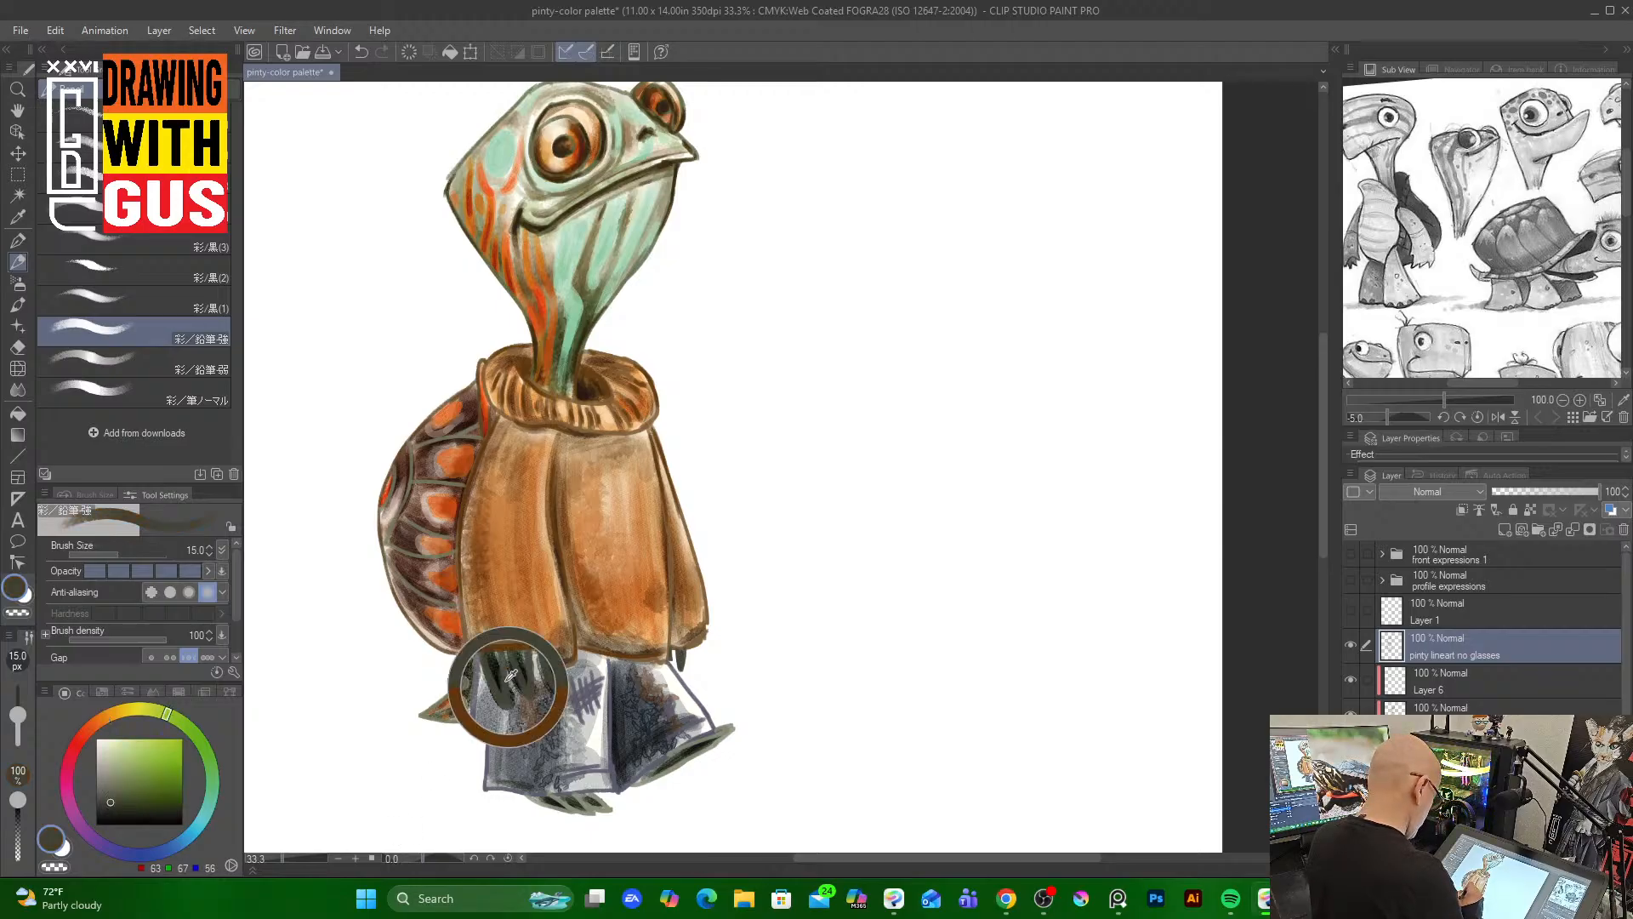
click(131, 810)
mouse_move(496, 670)
mouse_down()
mouse_move(505, 693)
mouse_move(512, 678)
mouse_move(534, 692)
mouse_up()
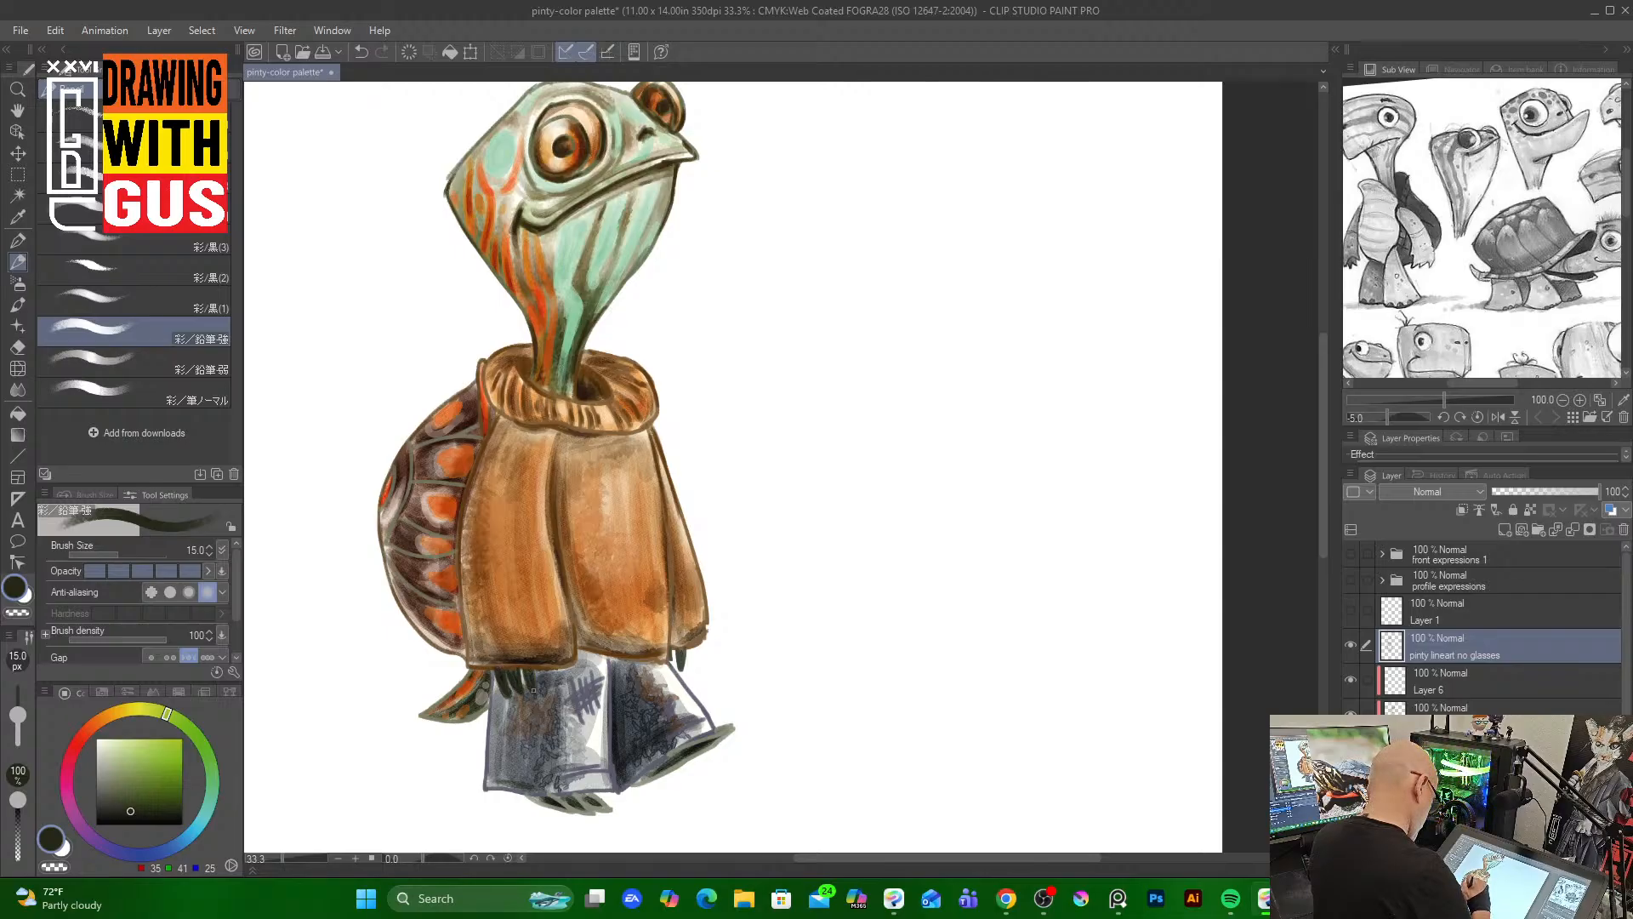
drag(679, 648, 671, 662)
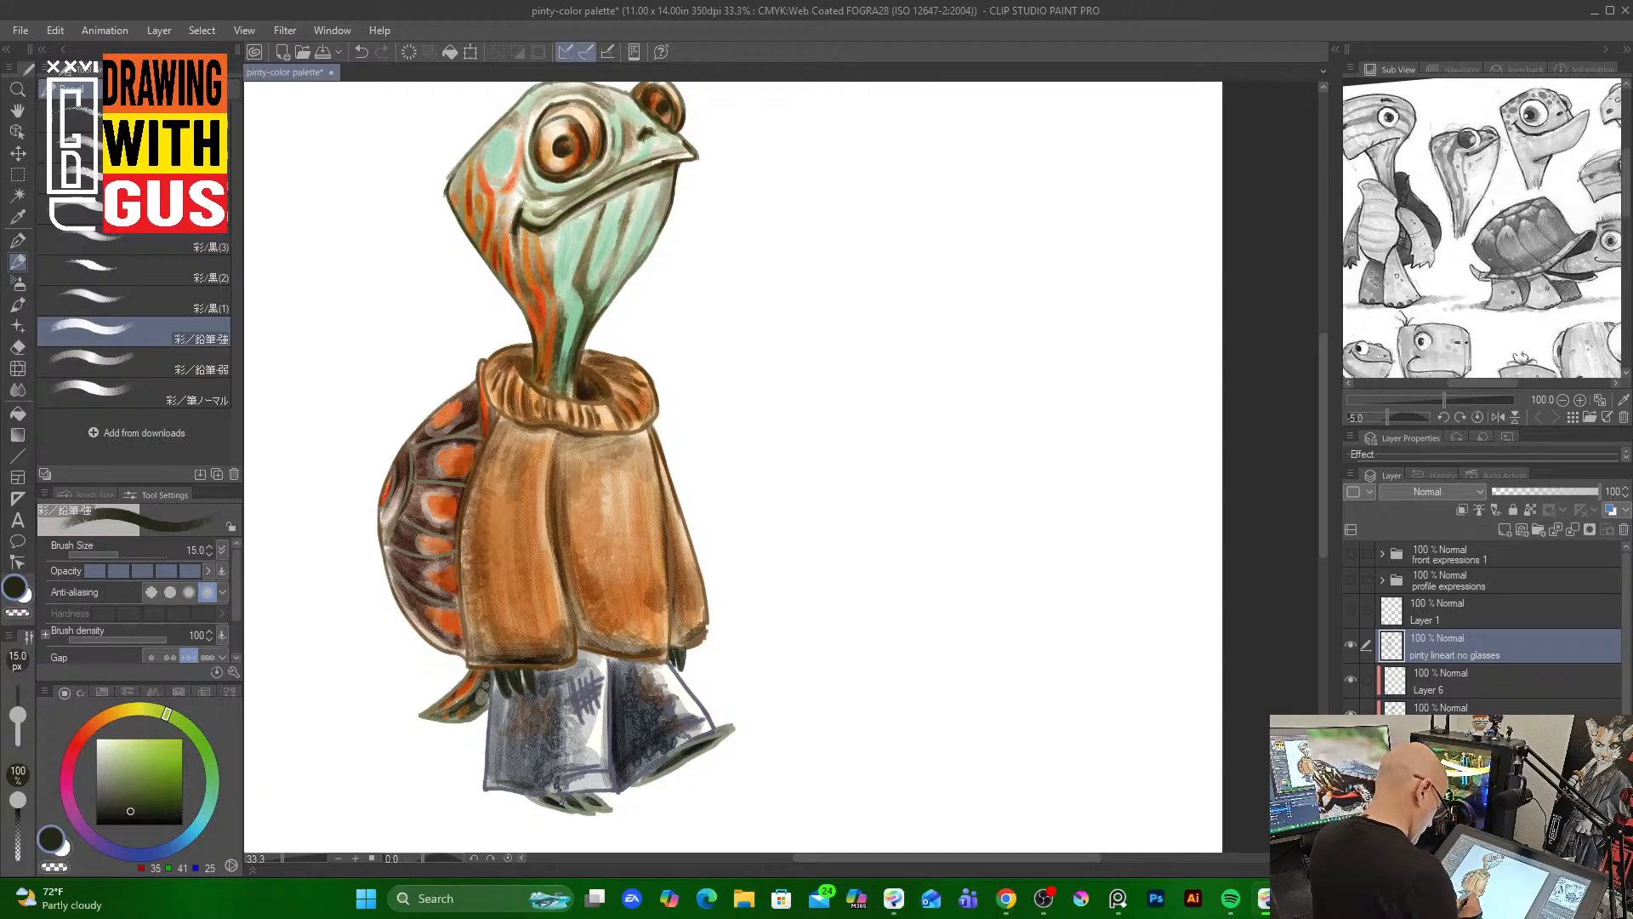
mouse_move(560, 799)
mouse_down()
mouse_move(545, 812)
mouse_move(593, 806)
mouse_up()
mouse_move(609, 802)
mouse_down()
mouse_move(584, 801)
mouse_move(736, 725)
mouse_move(680, 748)
mouse_move(711, 743)
mouse_move(711, 726)
mouse_up()
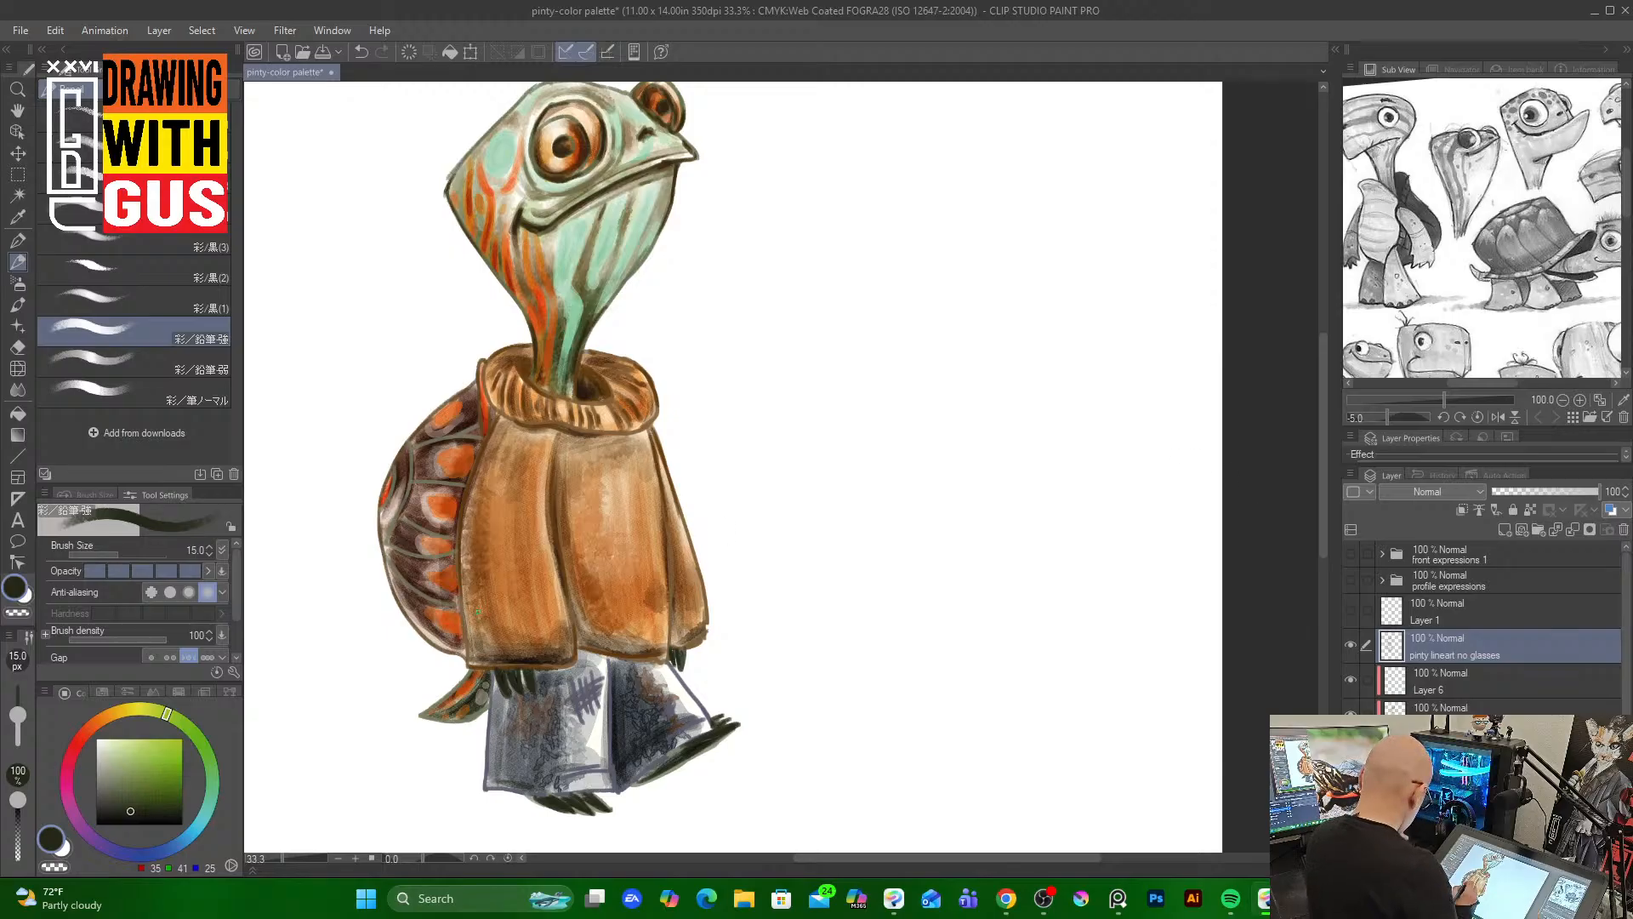
mouse_move(469, 669)
mouse_down()
mouse_move(445, 694)
mouse_move(489, 695)
mouse_move(417, 722)
mouse_move(480, 711)
mouse_up()
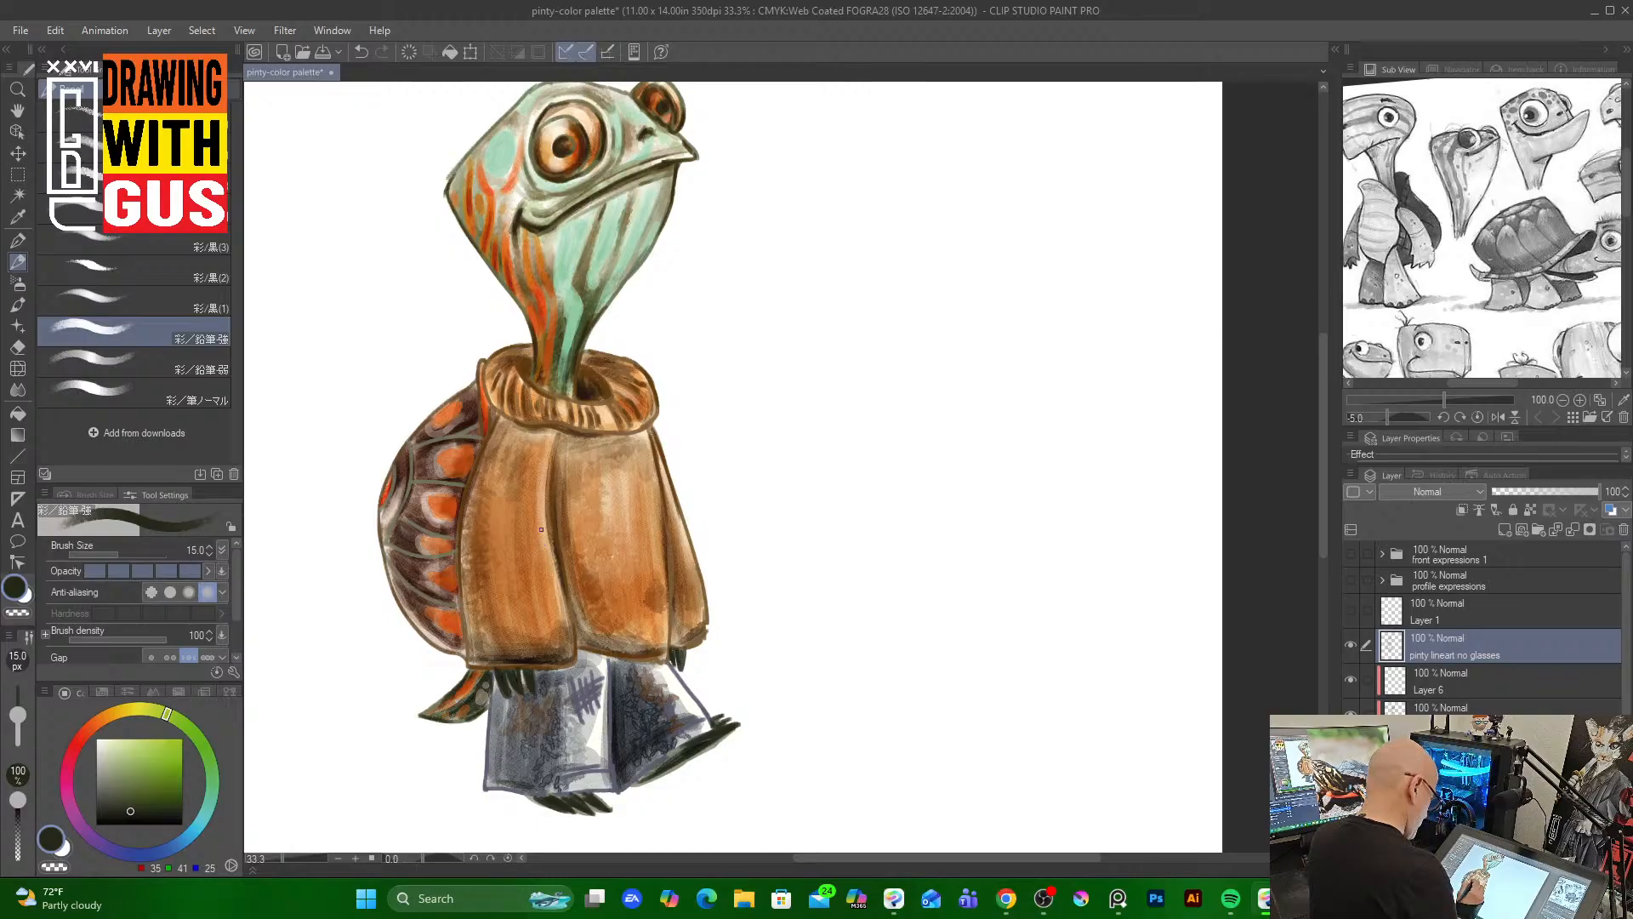
Sample a dark brown and outline the shell's edge with line strokes
alt+click(418, 432)
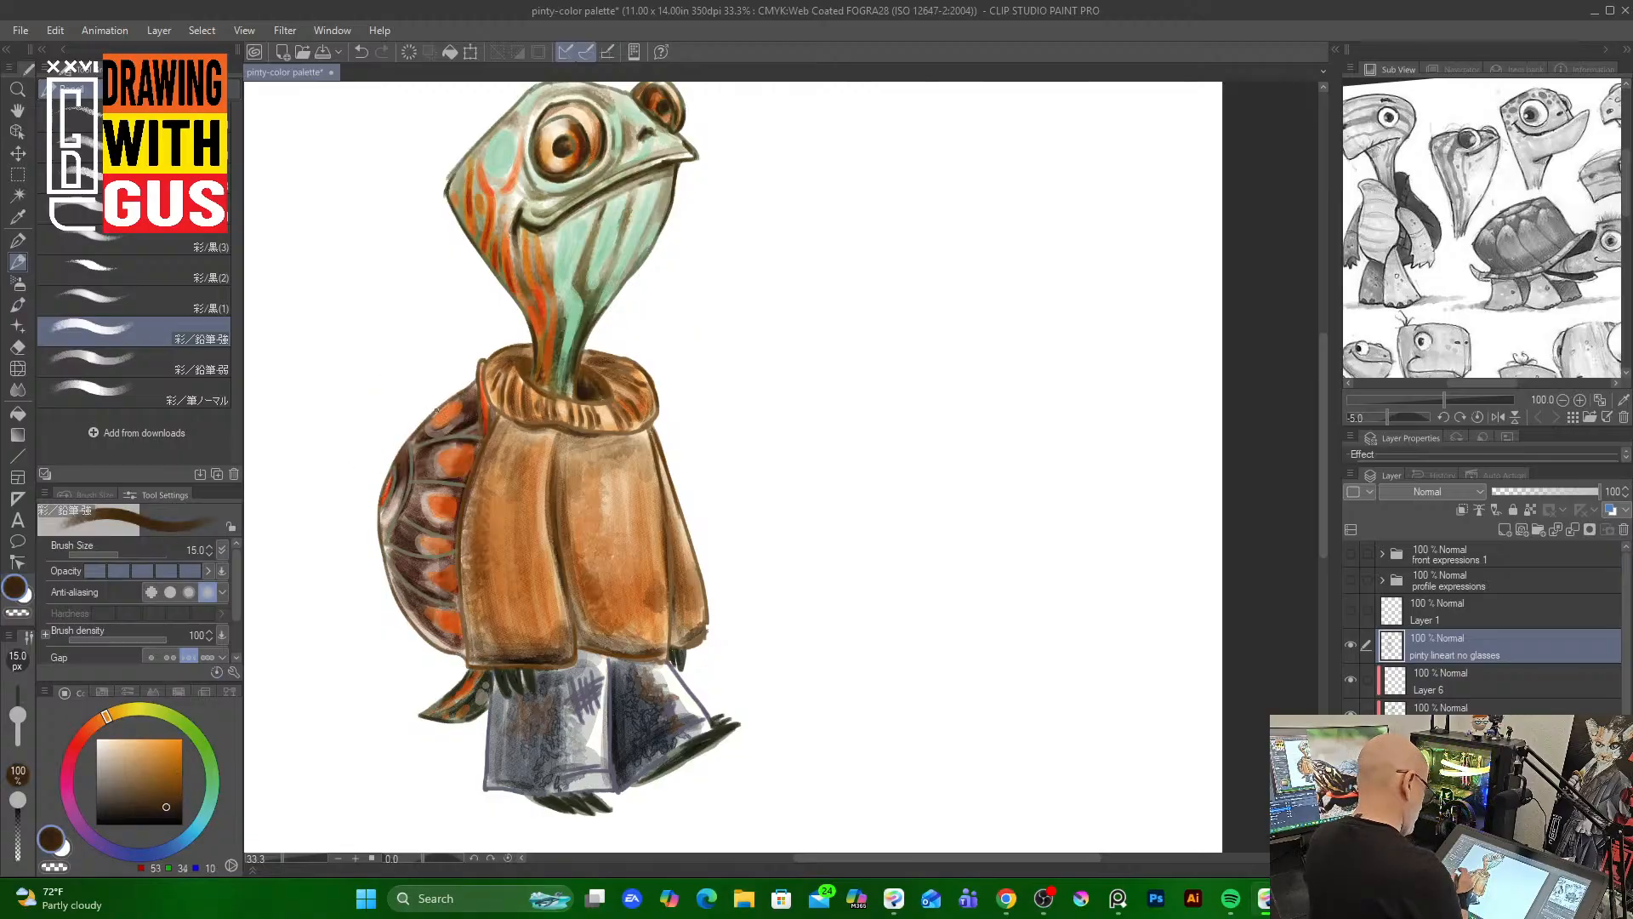
mouse_move(473, 385)
mouse_down()
mouse_move(421, 422)
mouse_move(449, 404)
mouse_move(407, 448)
mouse_move(392, 519)
mouse_move(433, 488)
mouse_move(415, 481)
mouse_move(458, 477)
mouse_move(446, 436)
mouse_move(418, 444)
mouse_move(476, 434)
mouse_up()
mouse_move(481, 361)
mouse_down()
mouse_move(493, 430)
mouse_move(468, 487)
mouse_move(459, 620)
mouse_up()
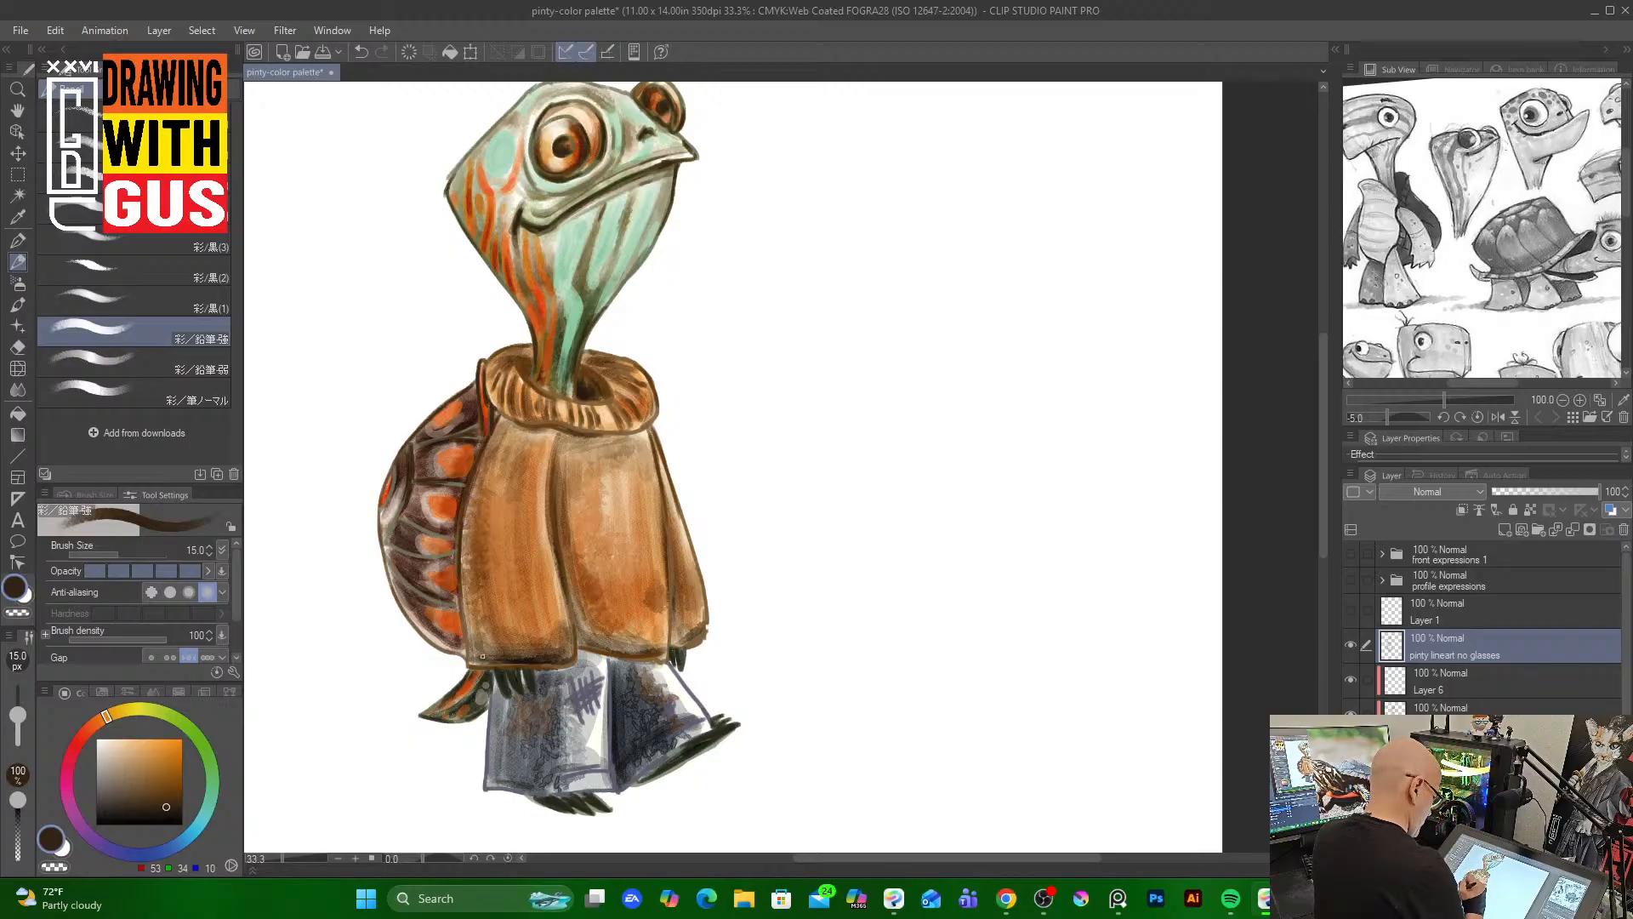
mouse_move(393, 544)
mouse_down()
mouse_move(450, 556)
mouse_move(427, 530)
mouse_move(444, 534)
mouse_move(426, 533)
mouse_move(409, 575)
mouse_move(390, 558)
mouse_move(456, 609)
mouse_up()
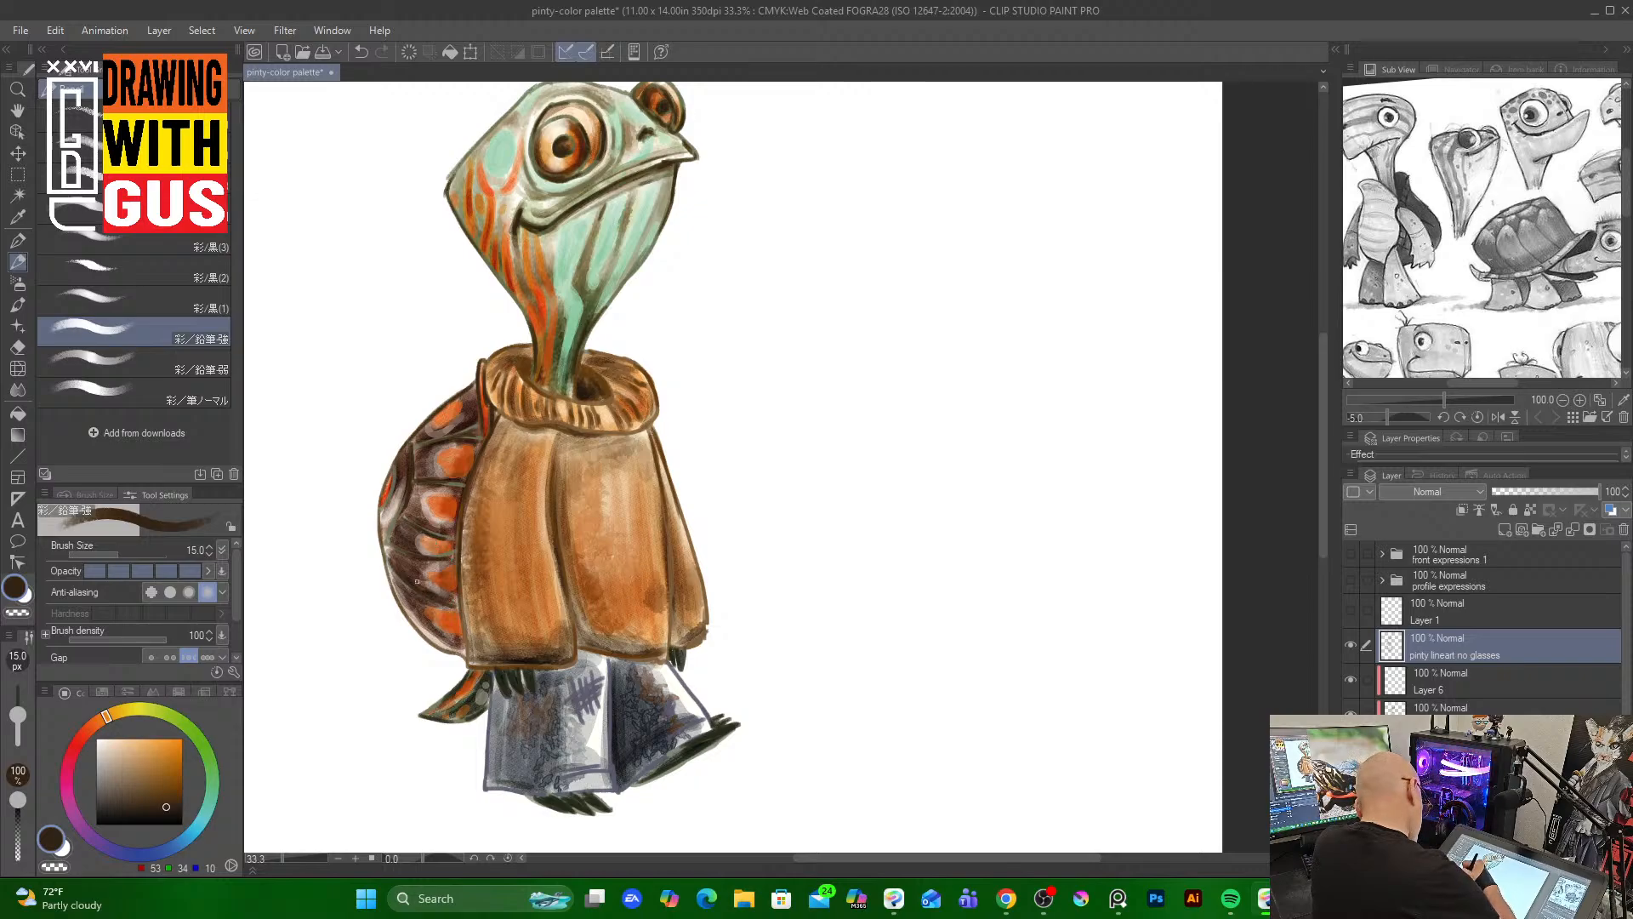
drag(398, 514, 382, 544)
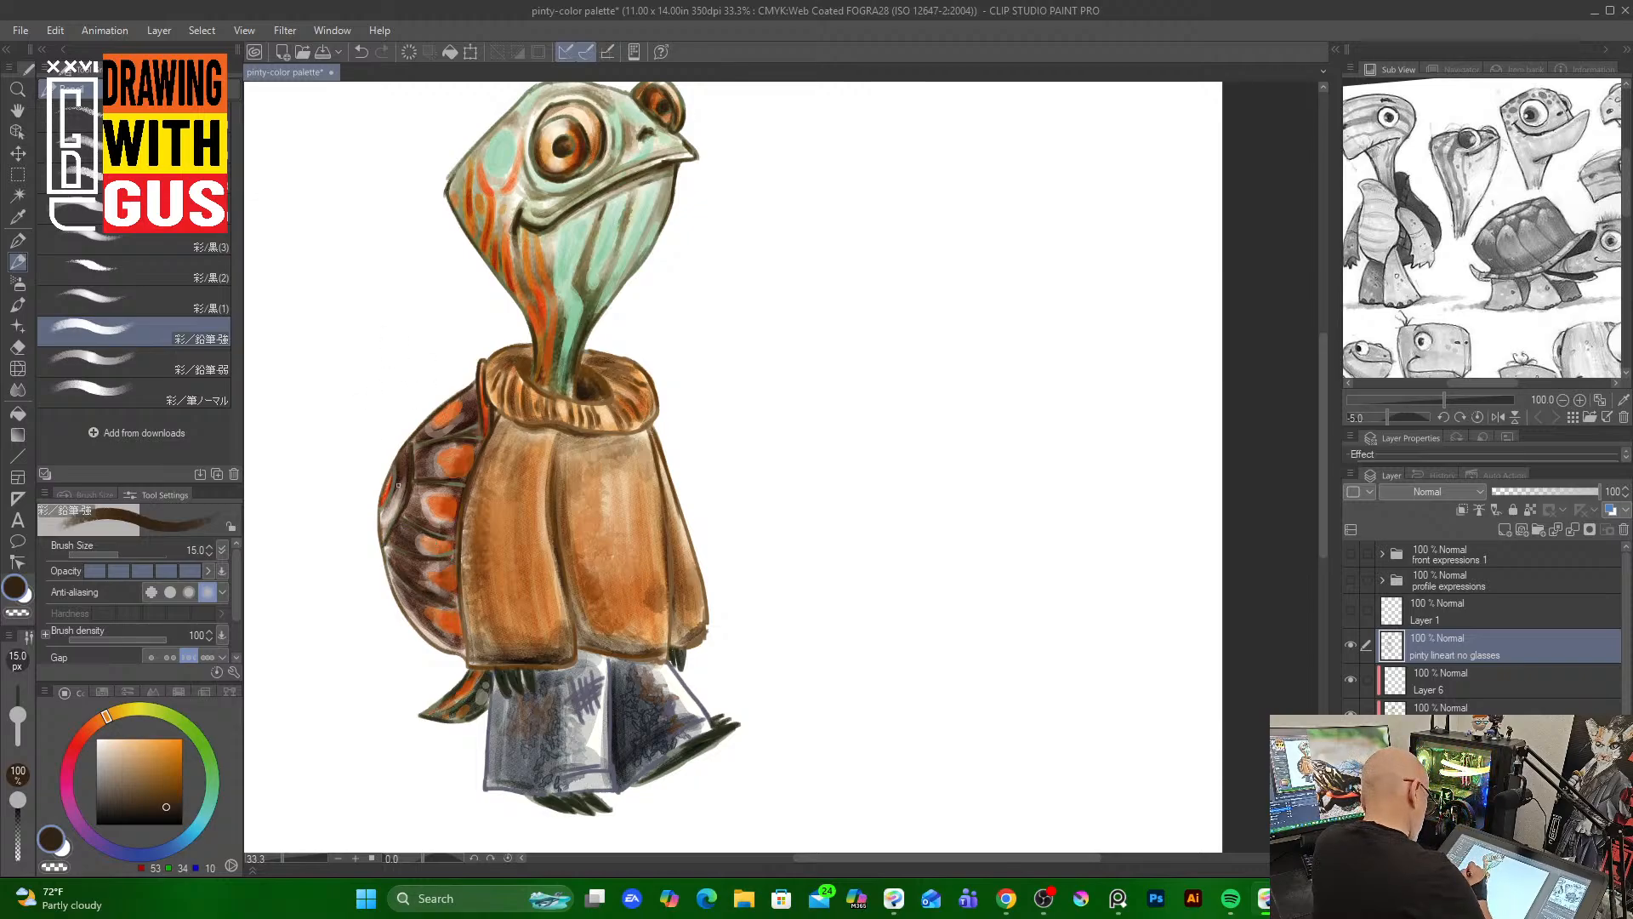
drag(396, 468, 384, 502)
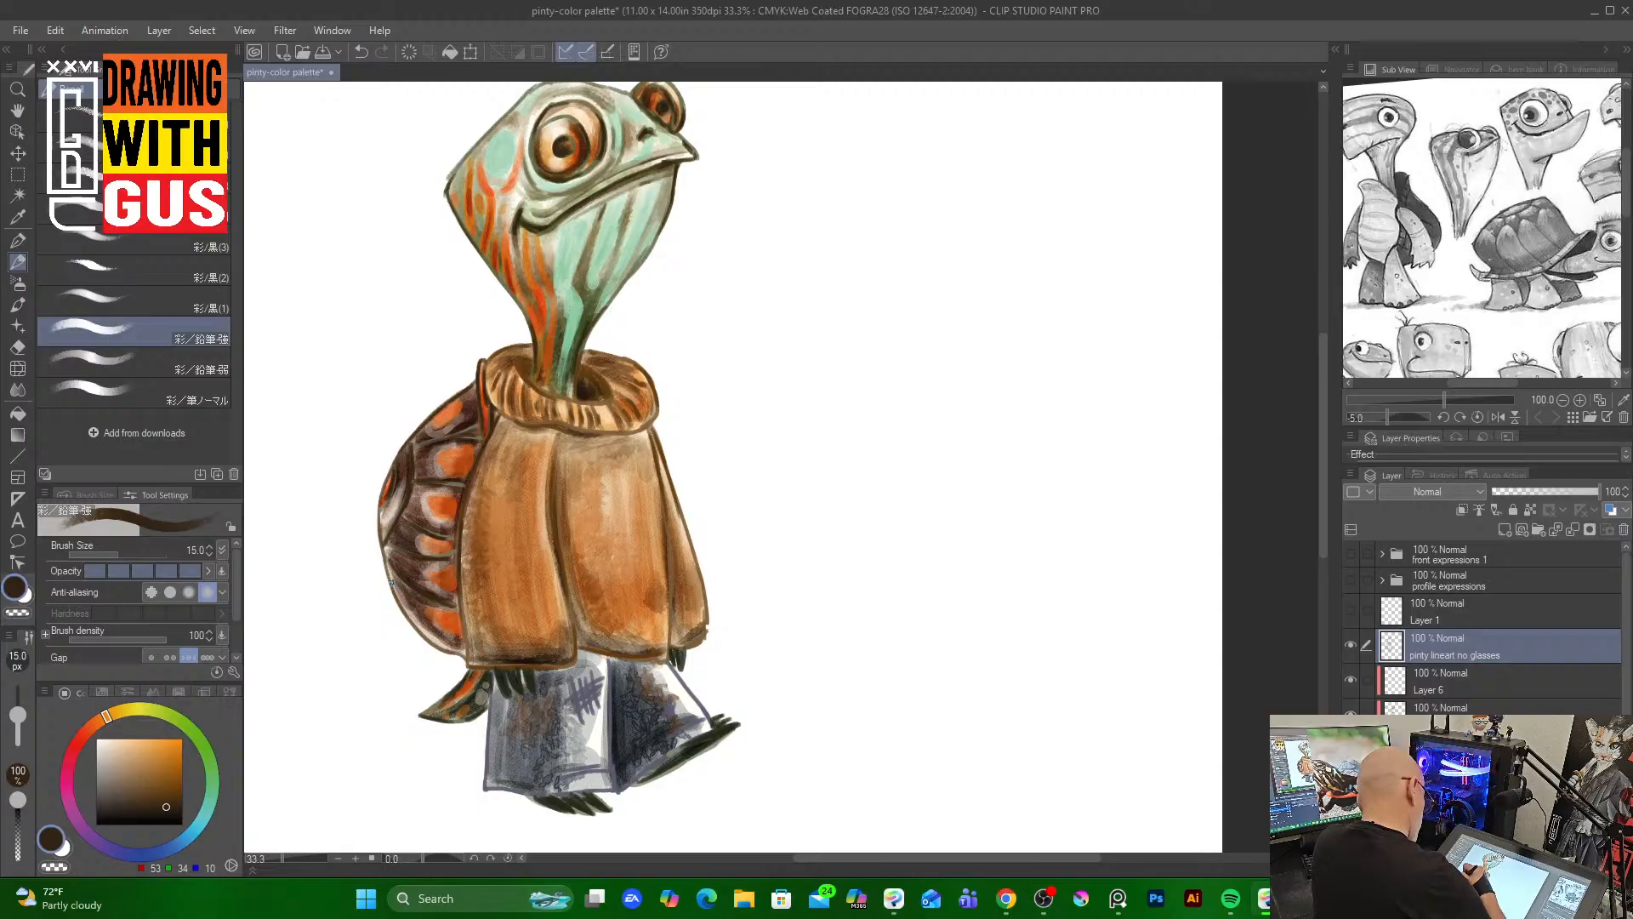
drag(391, 582, 447, 649)
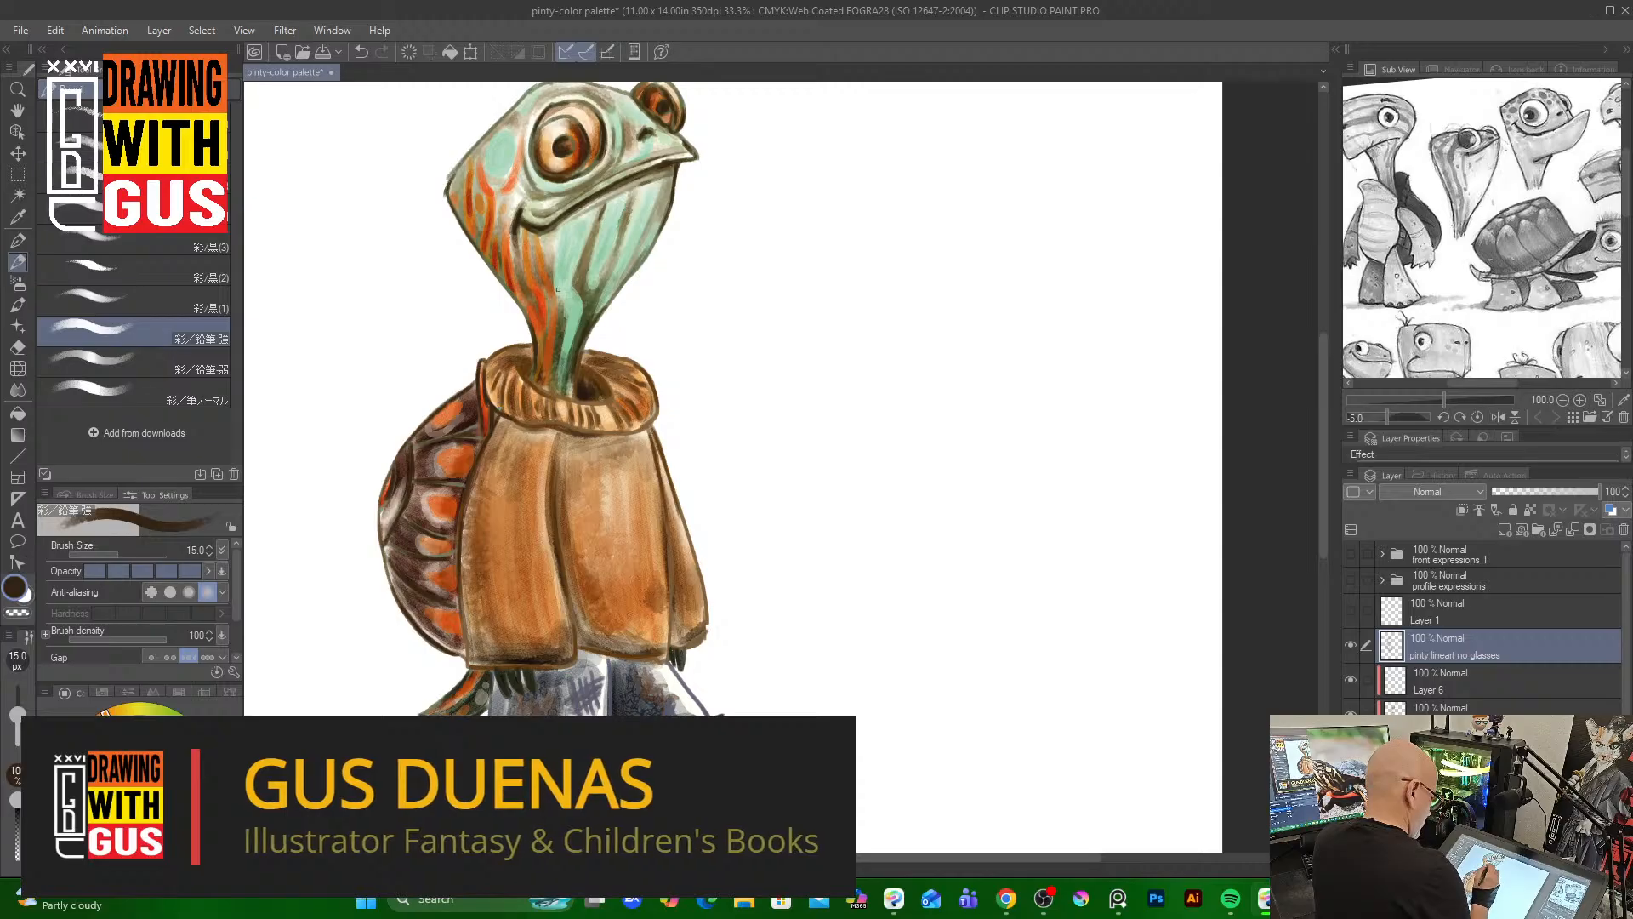
Darken line accents along the collar opening and the sweater front
mouse_move(513, 385)
mouse_down()
mouse_move(514, 407)
mouse_move(502, 400)
mouse_move(559, 415)
mouse_up()
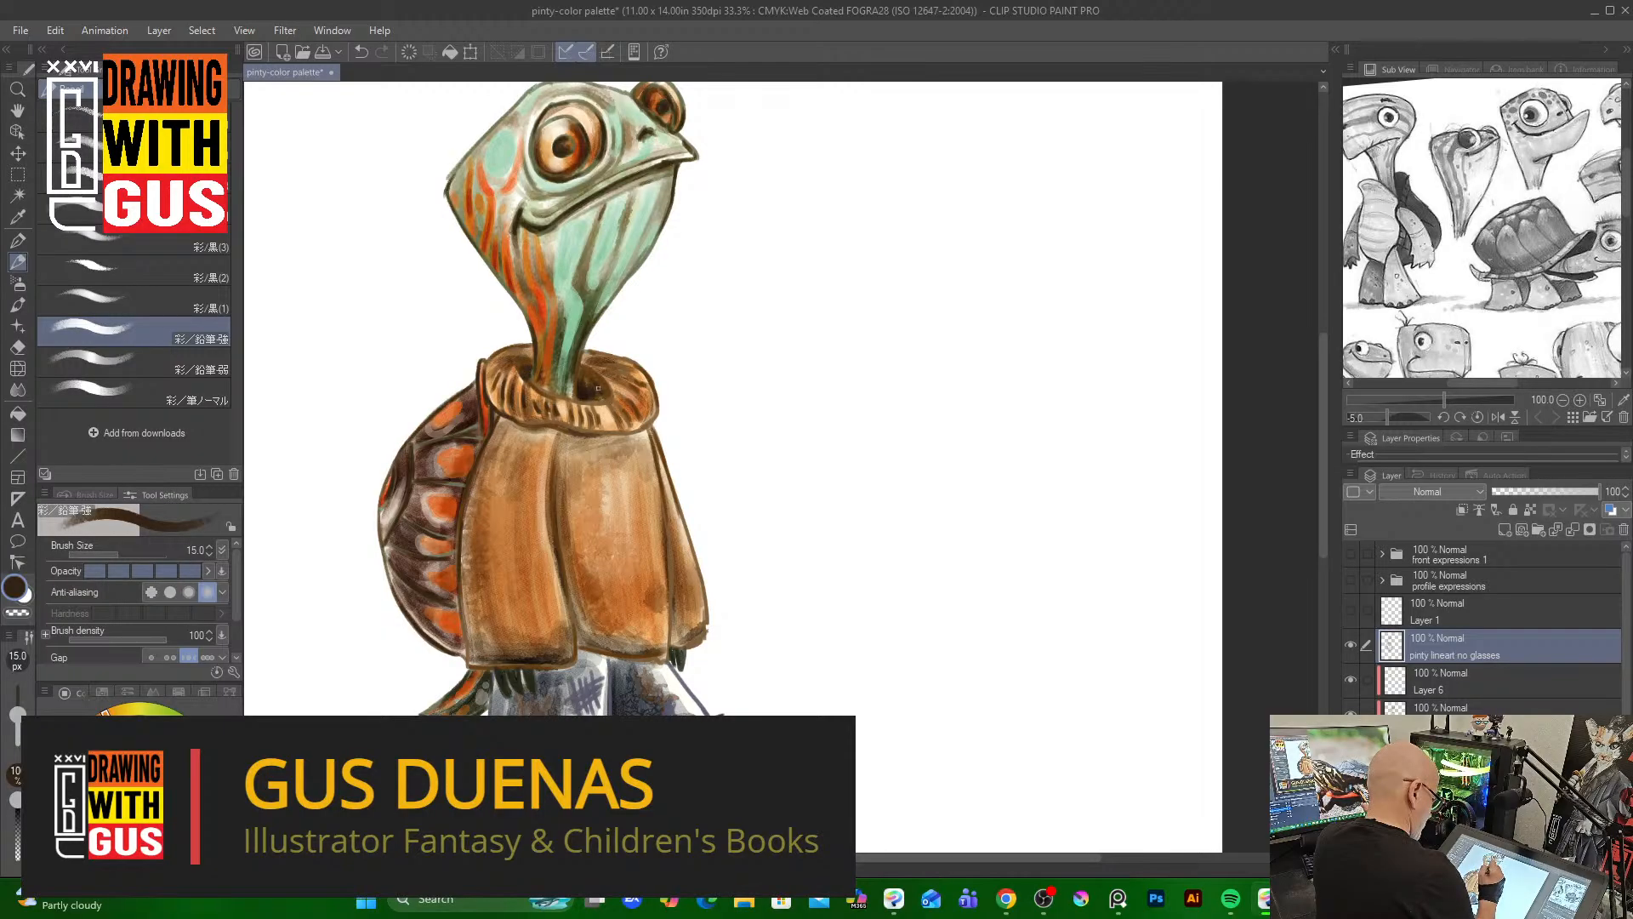
mouse_move(579, 373)
mouse_down()
mouse_move(579, 357)
mouse_move(604, 384)
mouse_move(590, 361)
mouse_move(620, 419)
mouse_move(649, 420)
mouse_move(563, 436)
mouse_move(605, 437)
mouse_move(541, 427)
mouse_move(549, 497)
mouse_up()
mouse_move(562, 580)
mouse_down()
mouse_move(576, 654)
mouse_move(523, 664)
mouse_move(501, 690)
mouse_up()
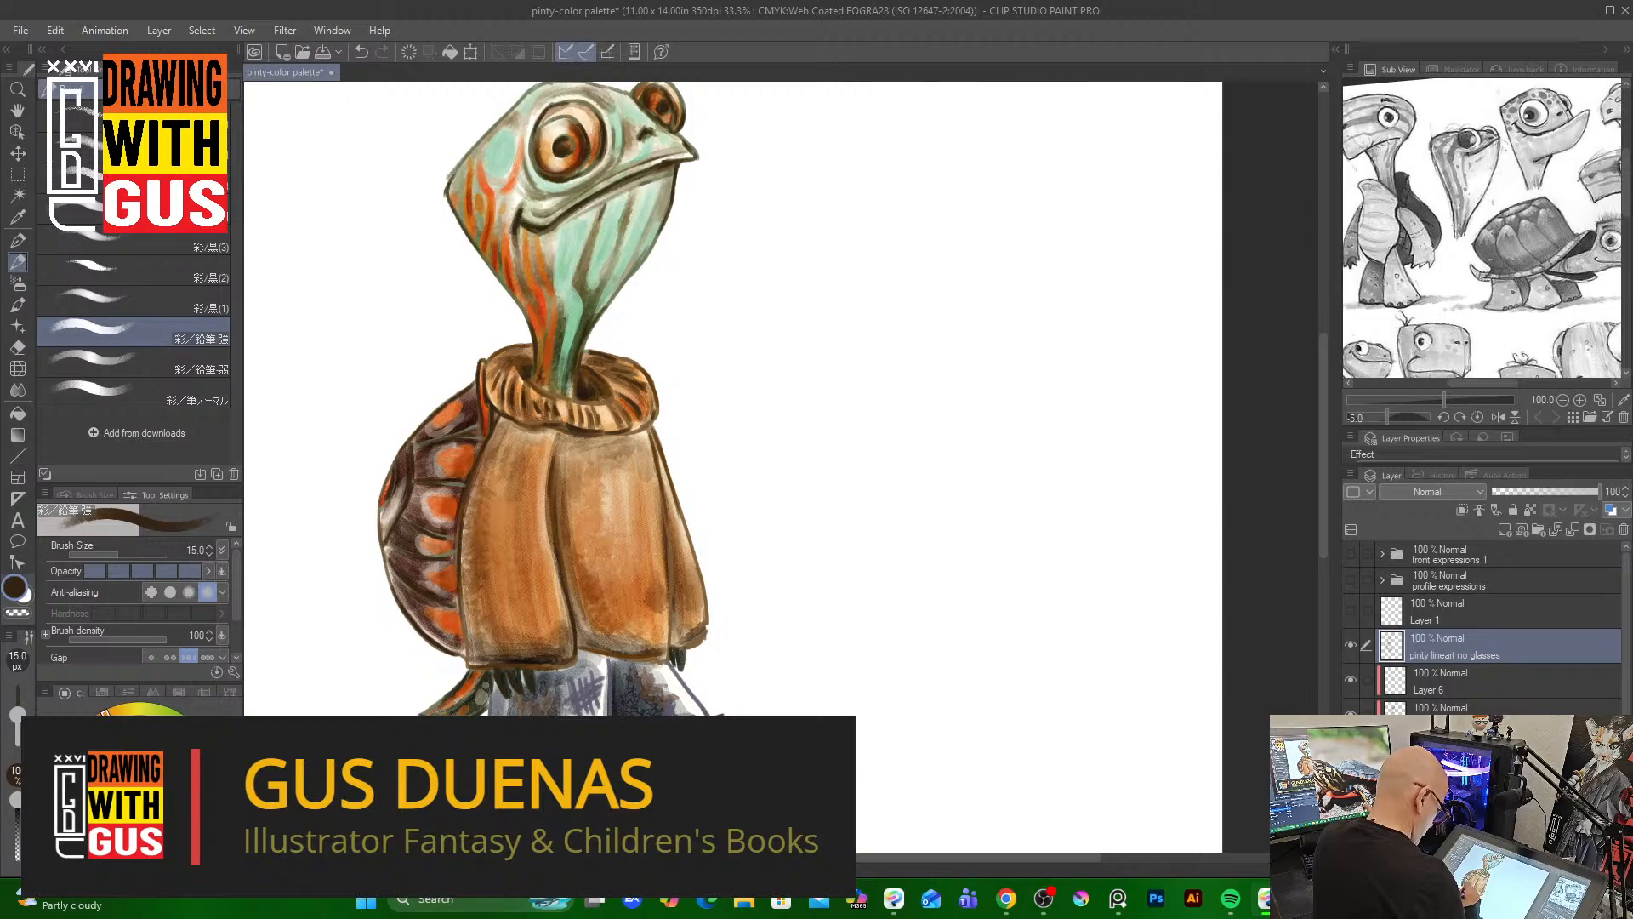
Switch to a dark navy blue and draw a line stroke down the trousers
key(x)
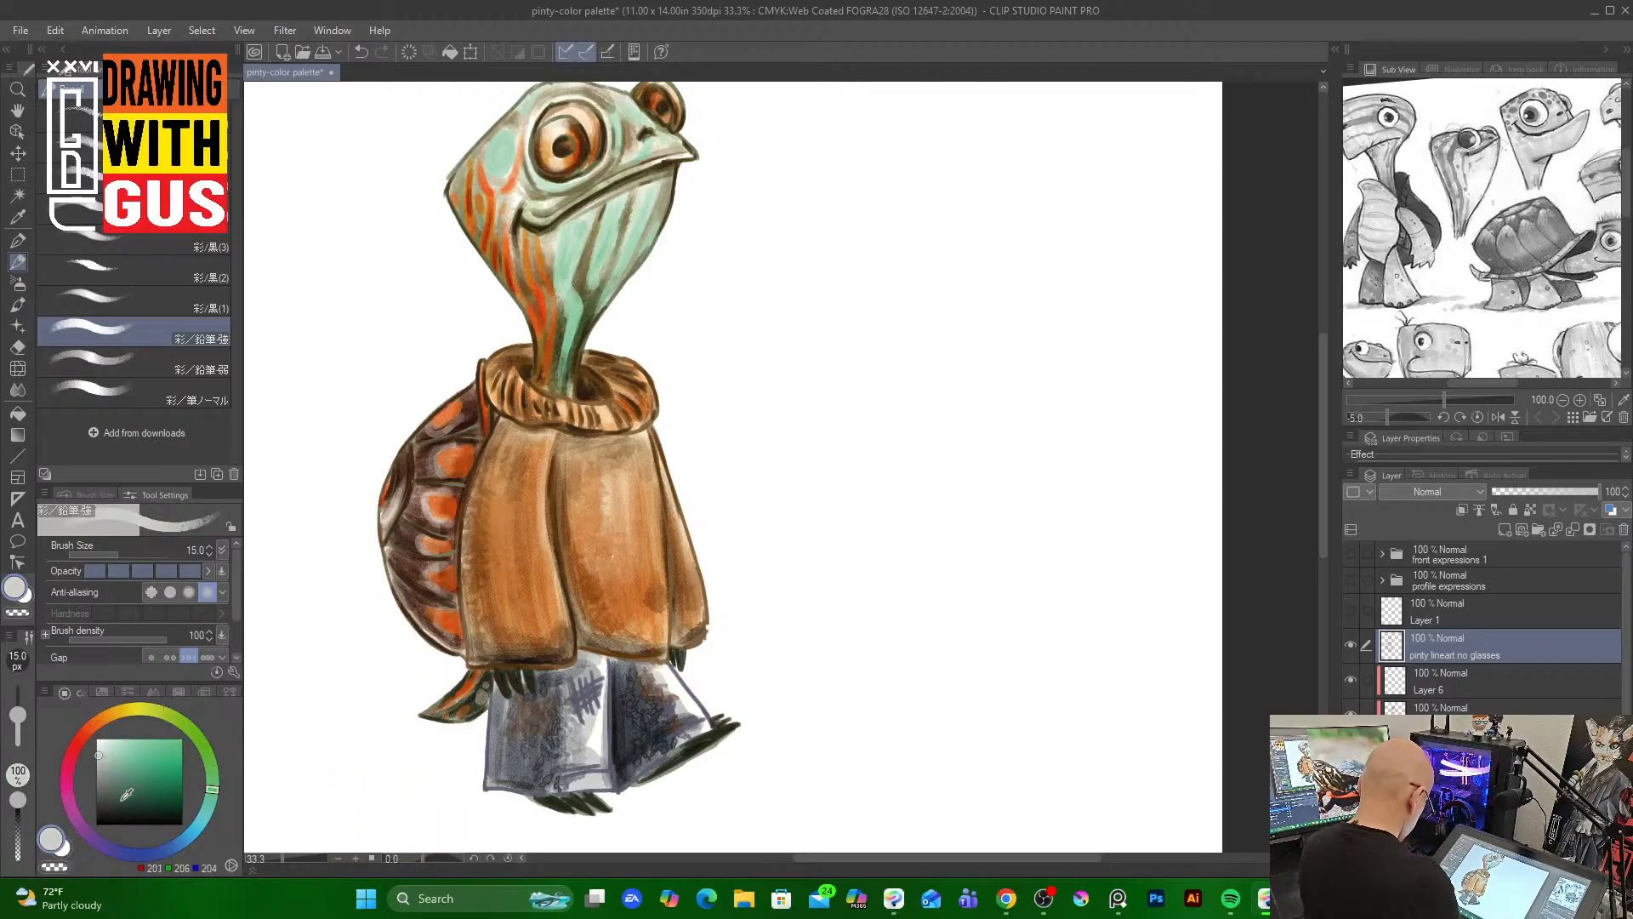
click(177, 837)
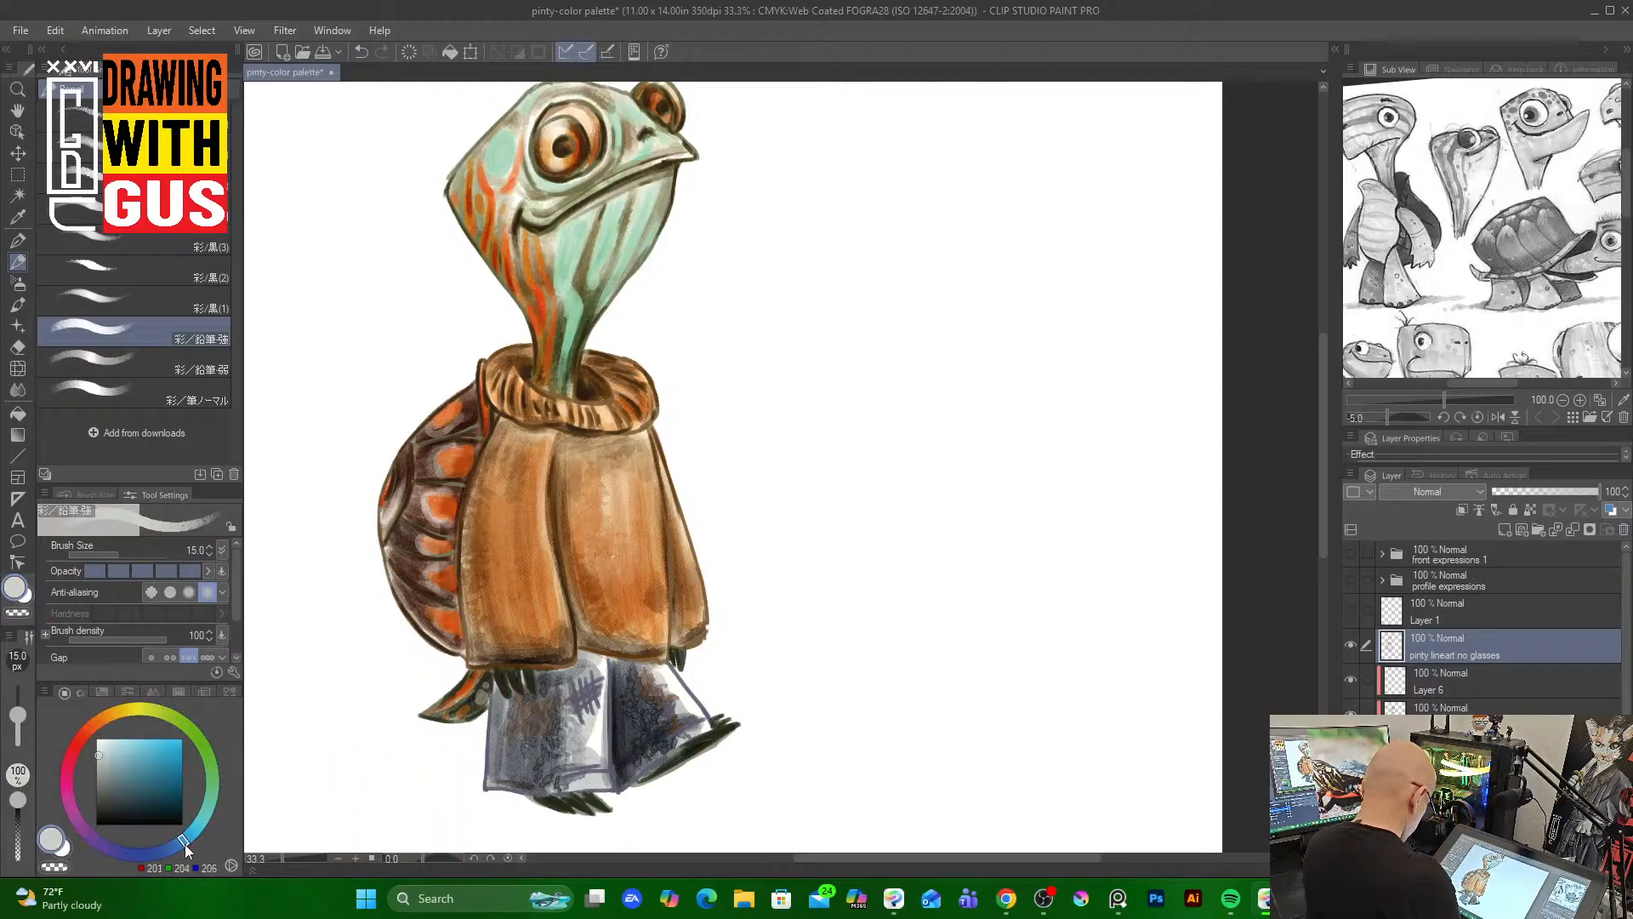
drag(137, 791, 132, 805)
mouse_move(492, 678)
mouse_down()
mouse_move(491, 788)
mouse_move(599, 757)
mouse_move(558, 779)
mouse_move(592, 786)
mouse_move(539, 796)
mouse_move(599, 795)
mouse_up()
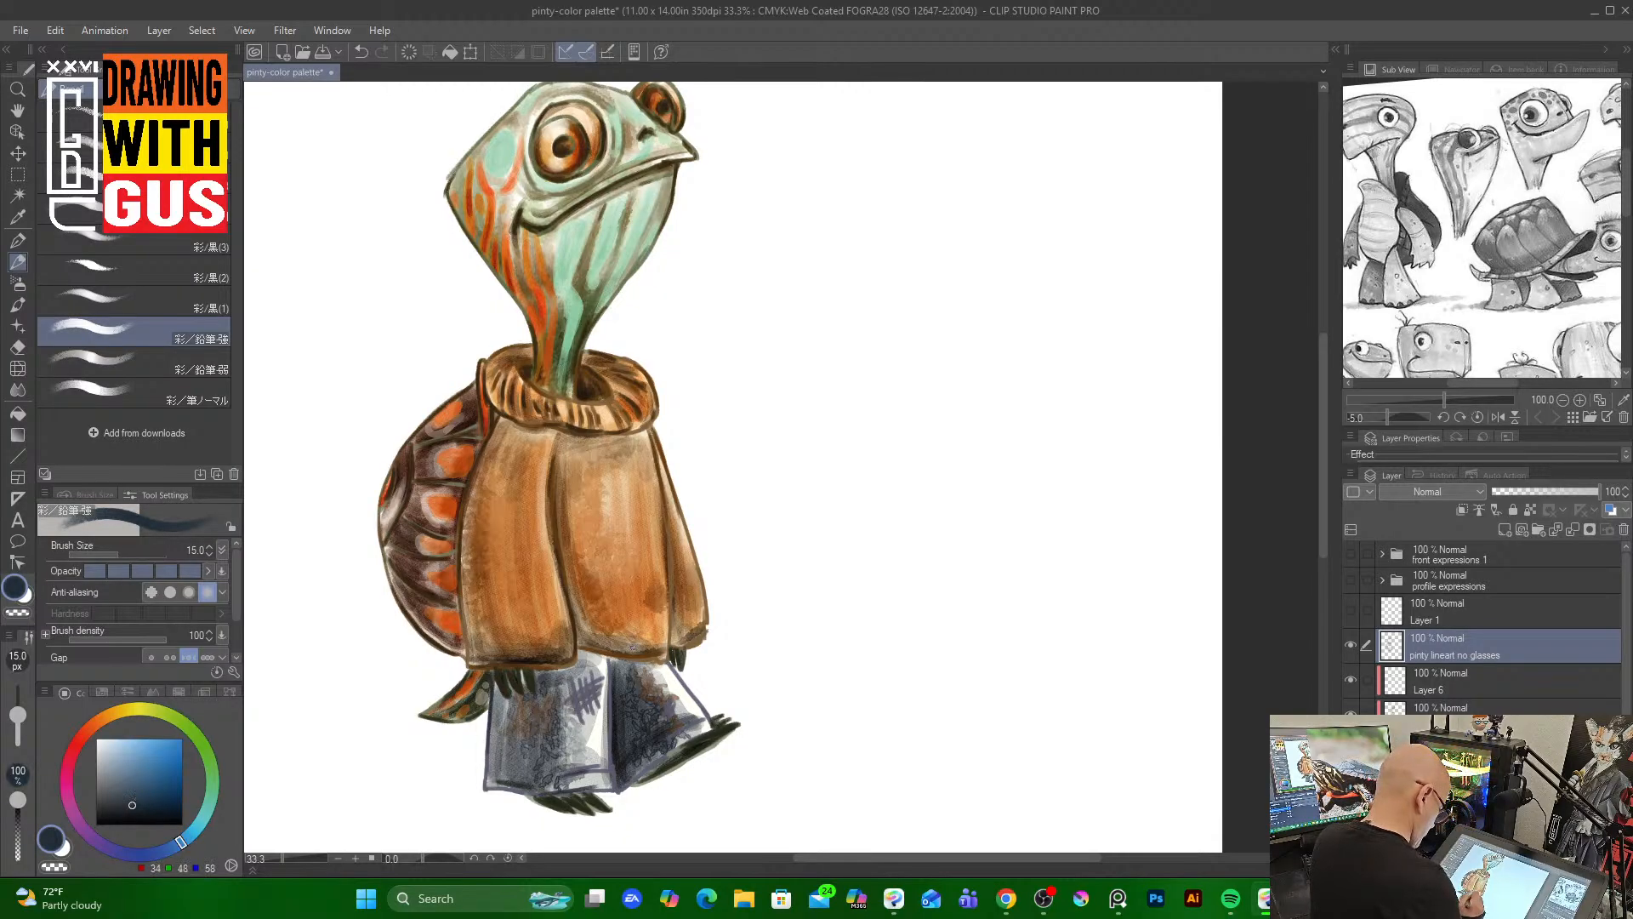
Draw more dark navy line strokes down the trouser legs
mouse_move(609, 661)
mouse_down()
mouse_move(605, 740)
mouse_move(568, 703)
mouse_move(583, 691)
mouse_up()
mouse_move(606, 683)
mouse_down()
mouse_move(570, 711)
mouse_move(585, 719)
mouse_up()
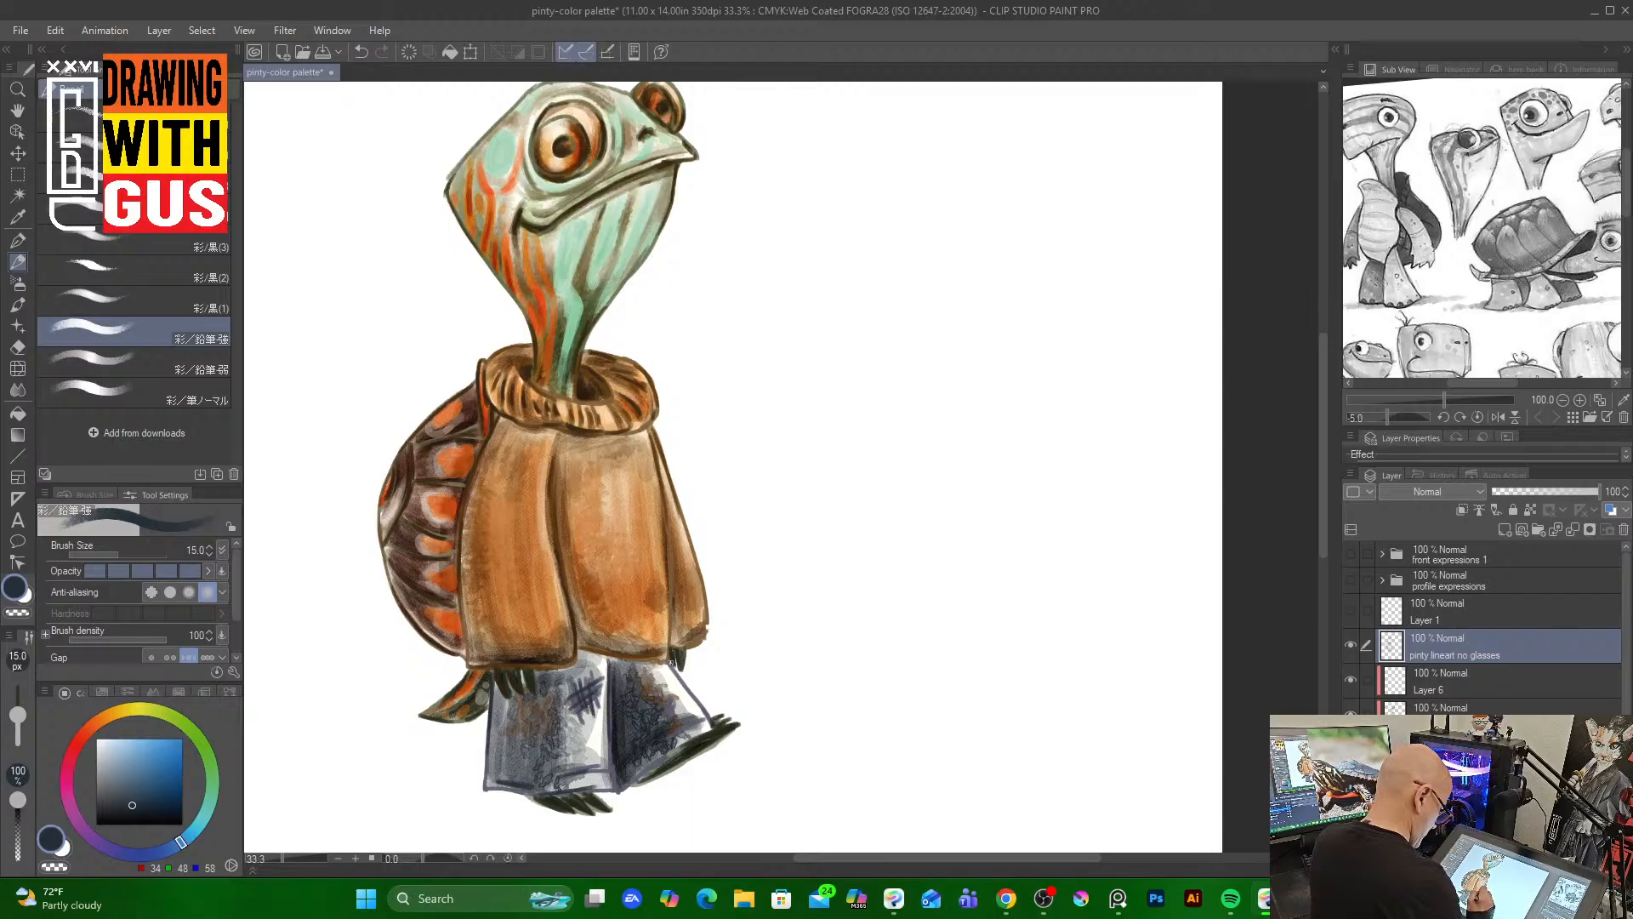
mouse_move(671, 661)
mouse_down()
mouse_move(717, 727)
mouse_move(694, 704)
mouse_move(714, 725)
mouse_move(635, 779)
mouse_up()
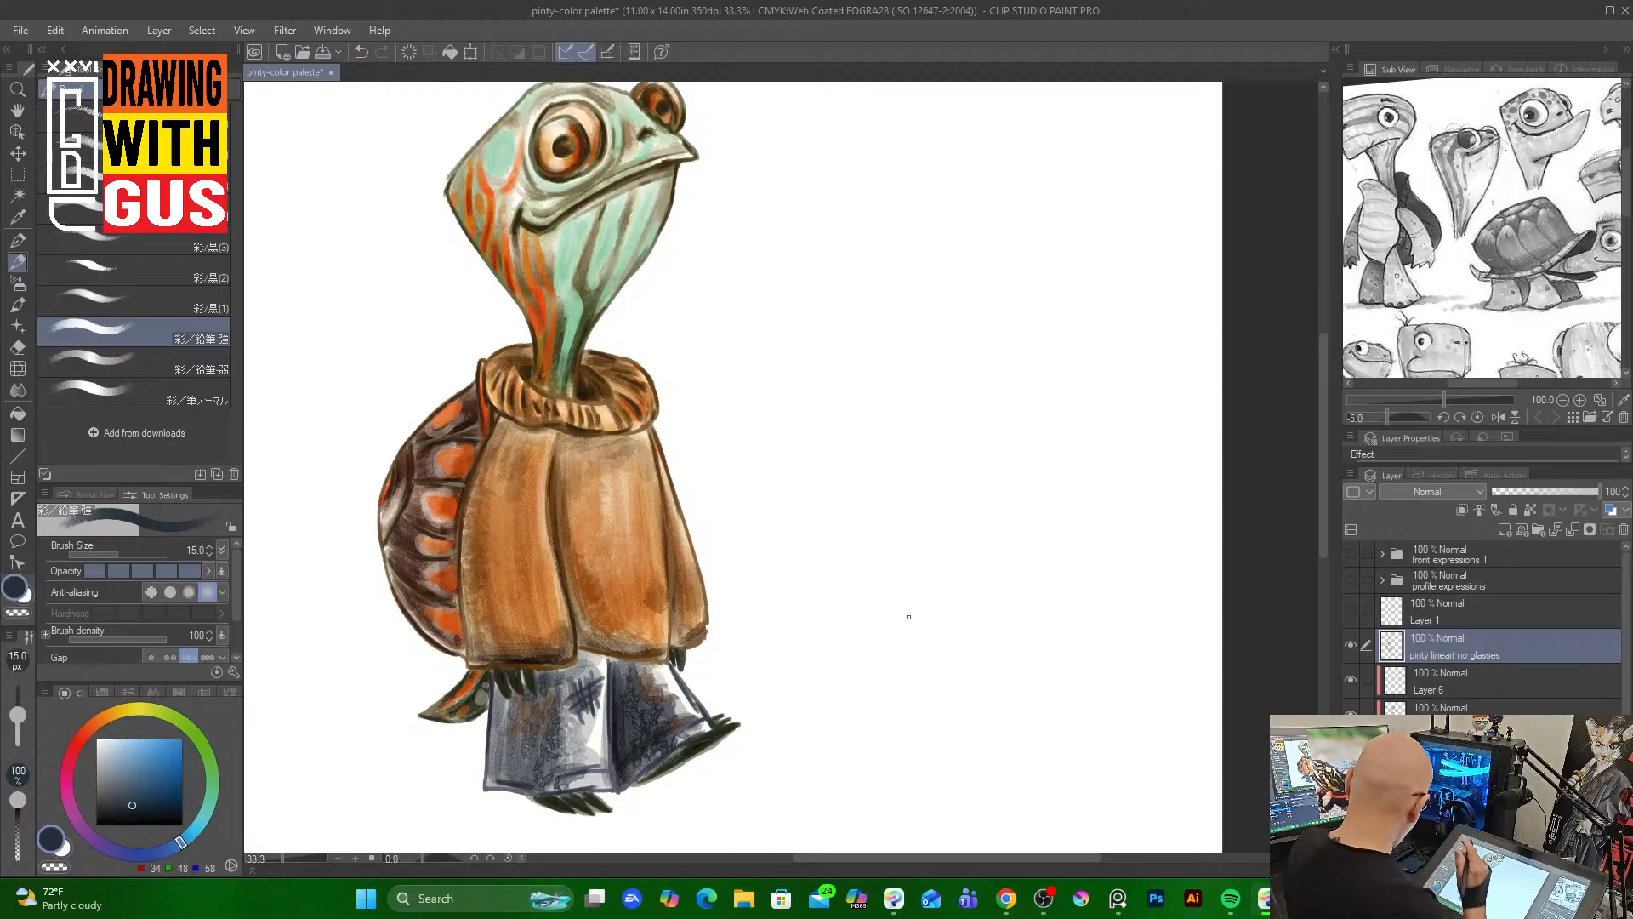
Pick a dark brown and add line accents on the sweater front, sleeve and collar
click(111, 713)
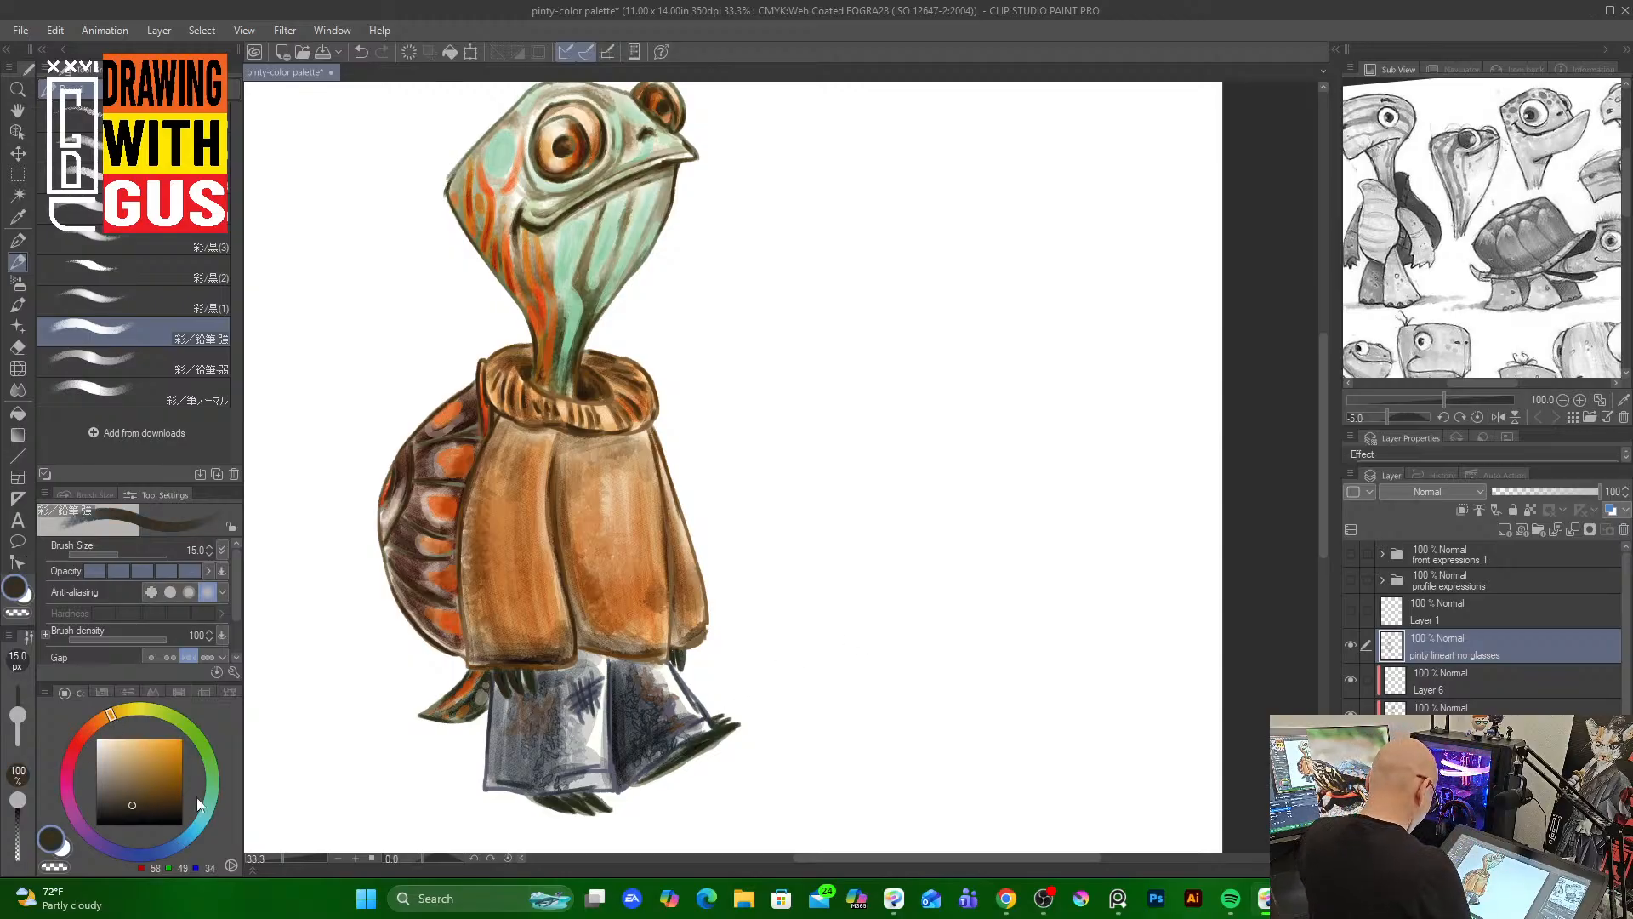
click(165, 806)
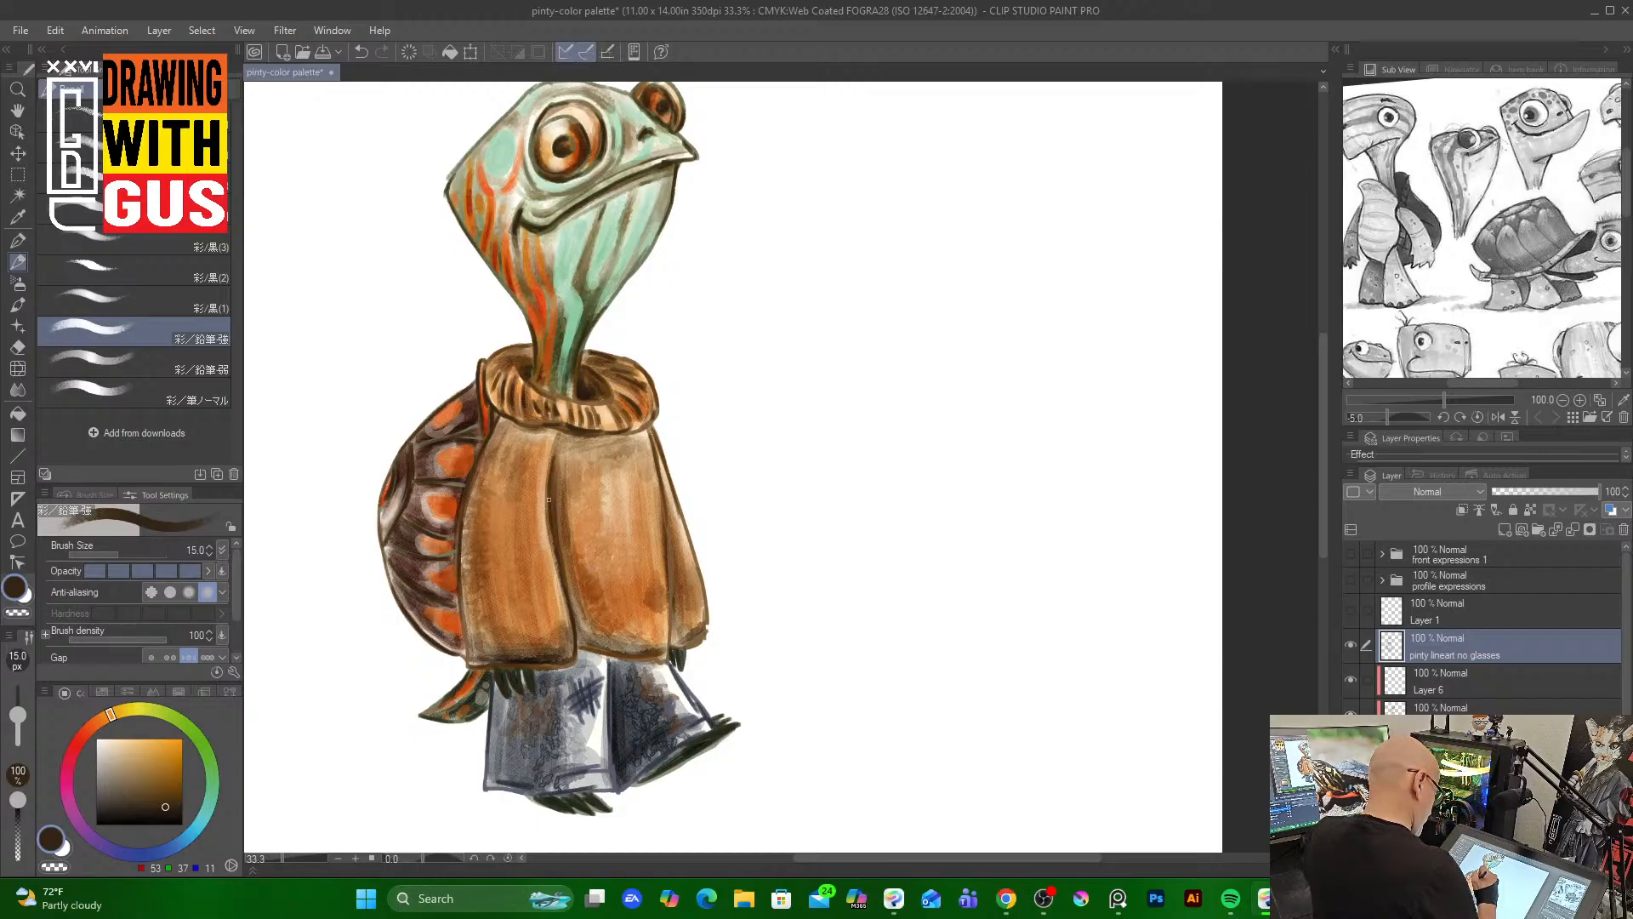
drag(548, 500, 556, 548)
drag(661, 496, 675, 568)
mouse_move(654, 432)
mouse_down()
mouse_move(670, 479)
mouse_move(647, 424)
mouse_move(613, 438)
mouse_up()
drag(497, 417, 485, 440)
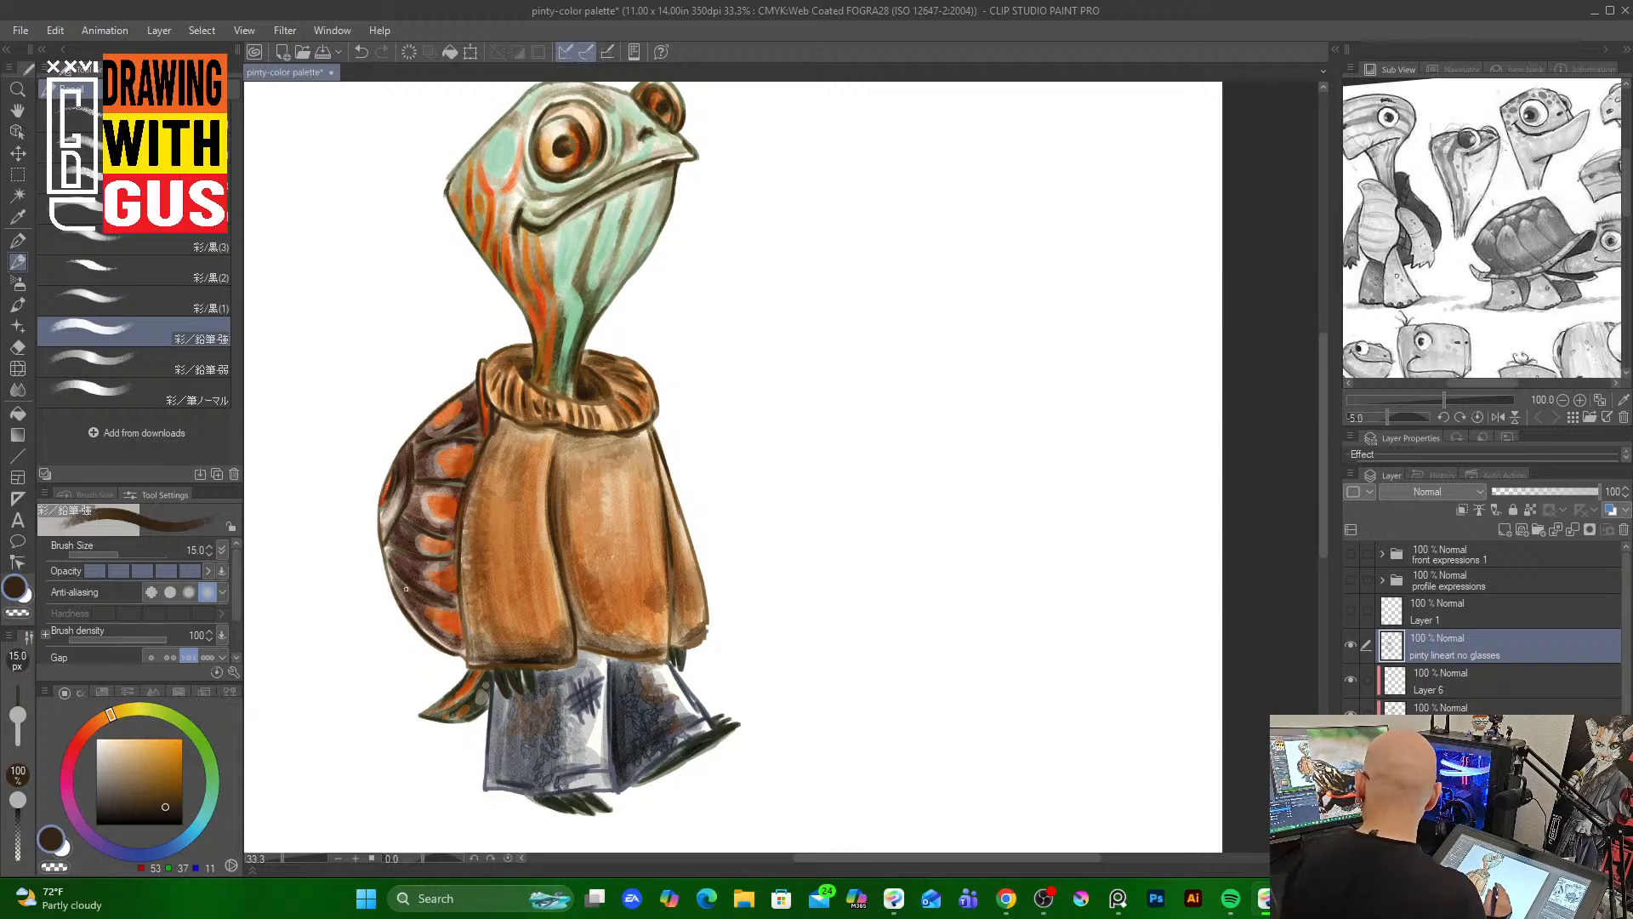
Add dark brown line strokes along the side of the head
drag(1320, 493, 1319, 479)
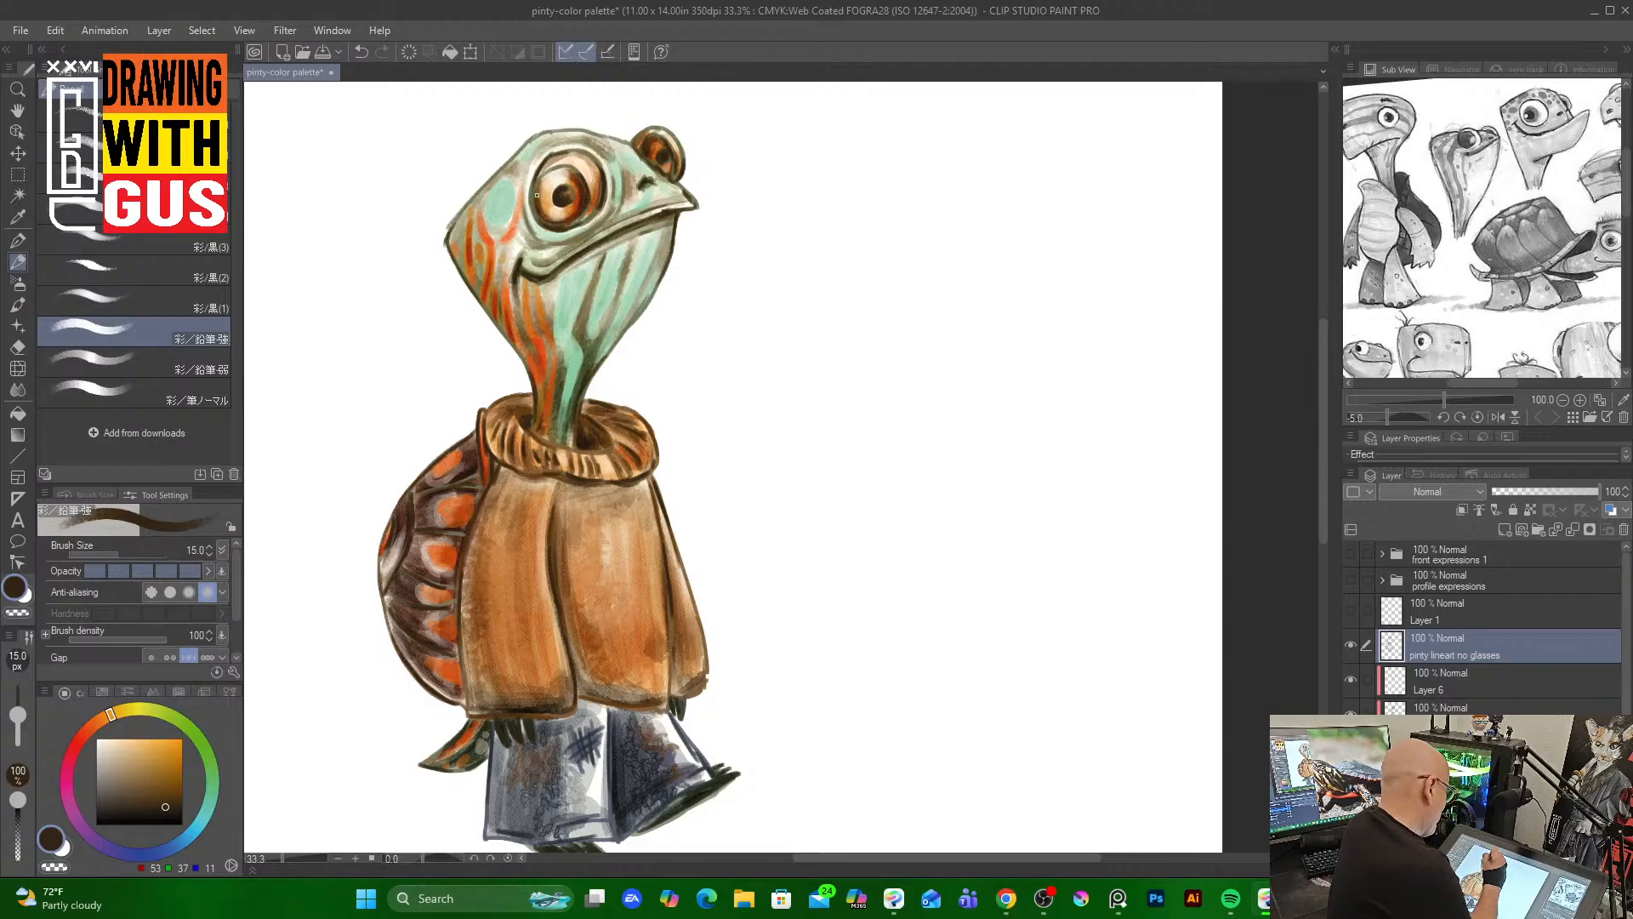
drag(531, 196, 531, 225)
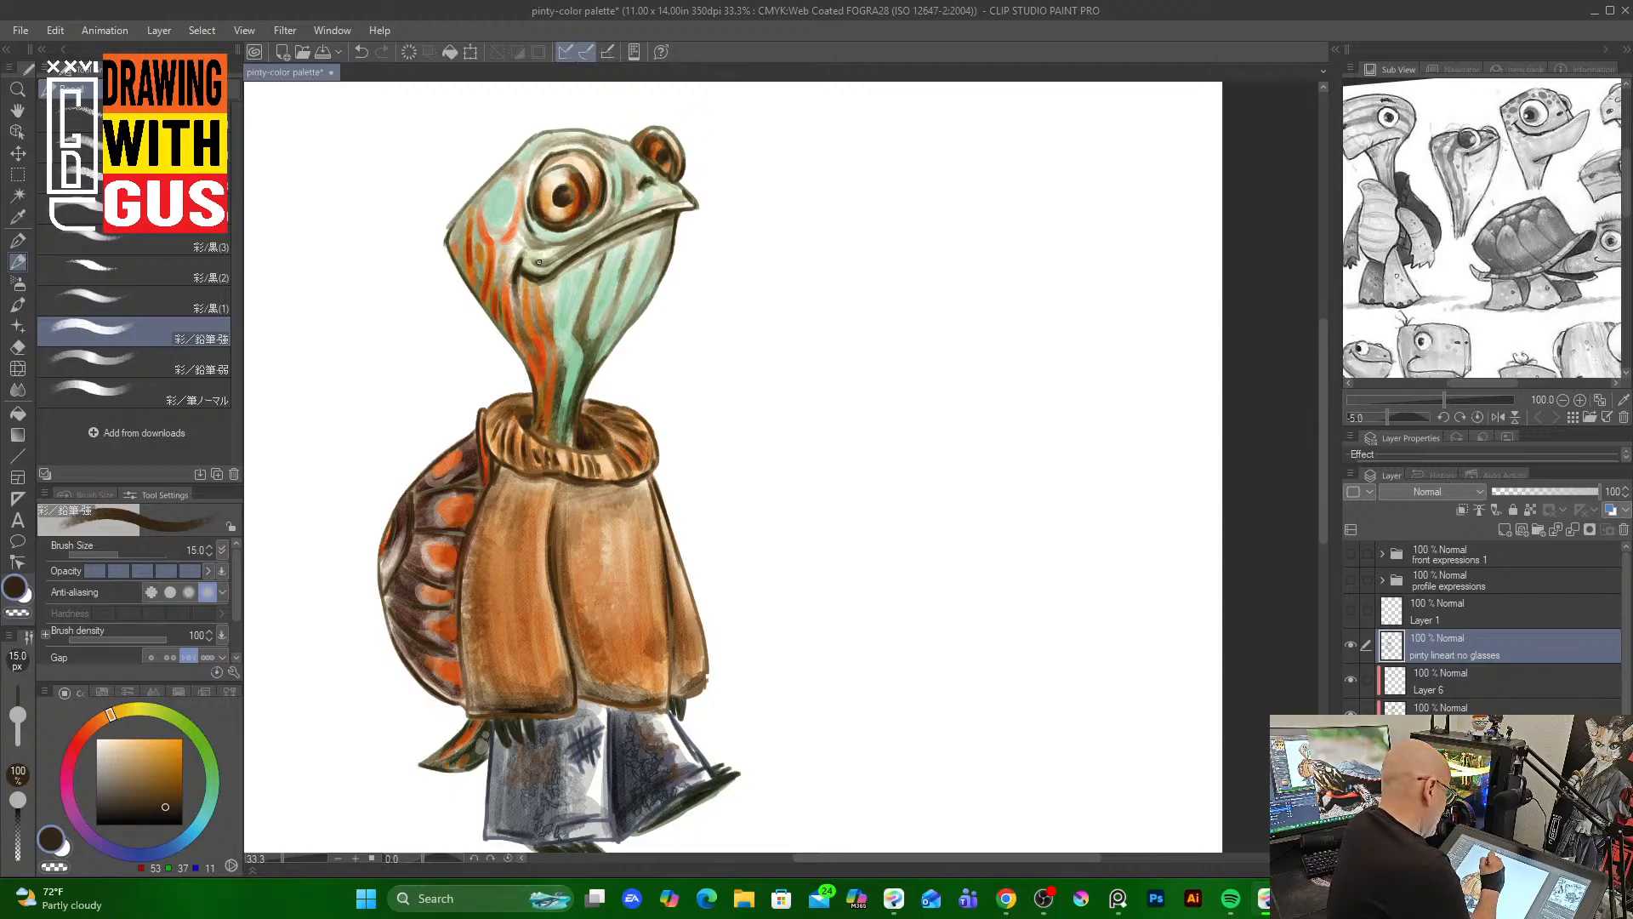
drag(522, 258, 528, 249)
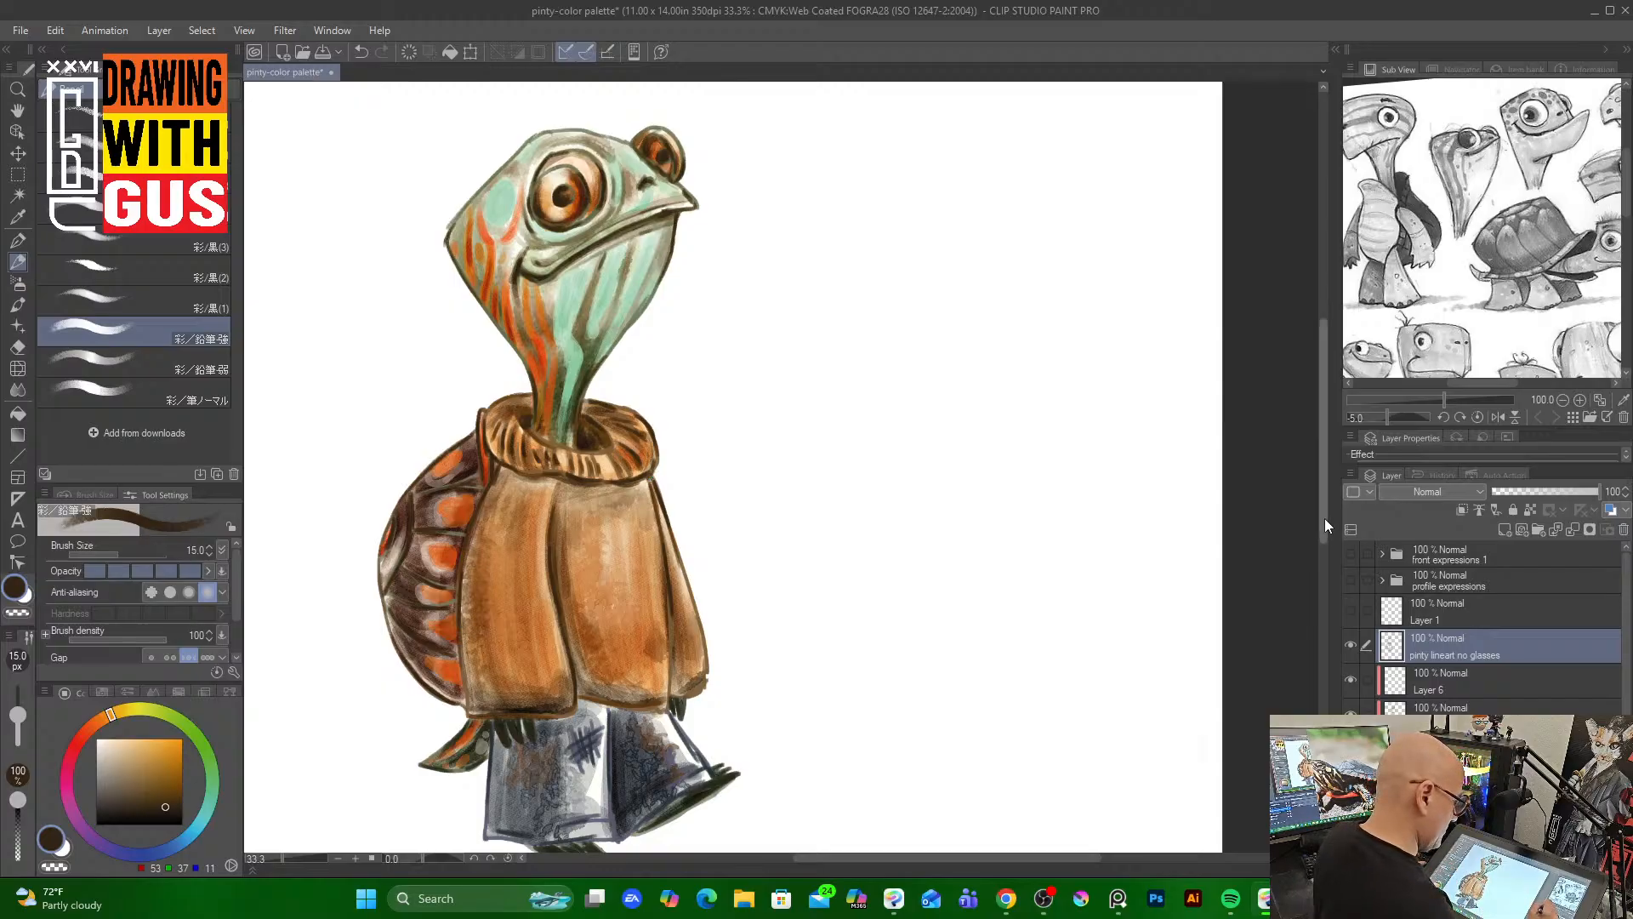
drag(1324, 518, 1316, 529)
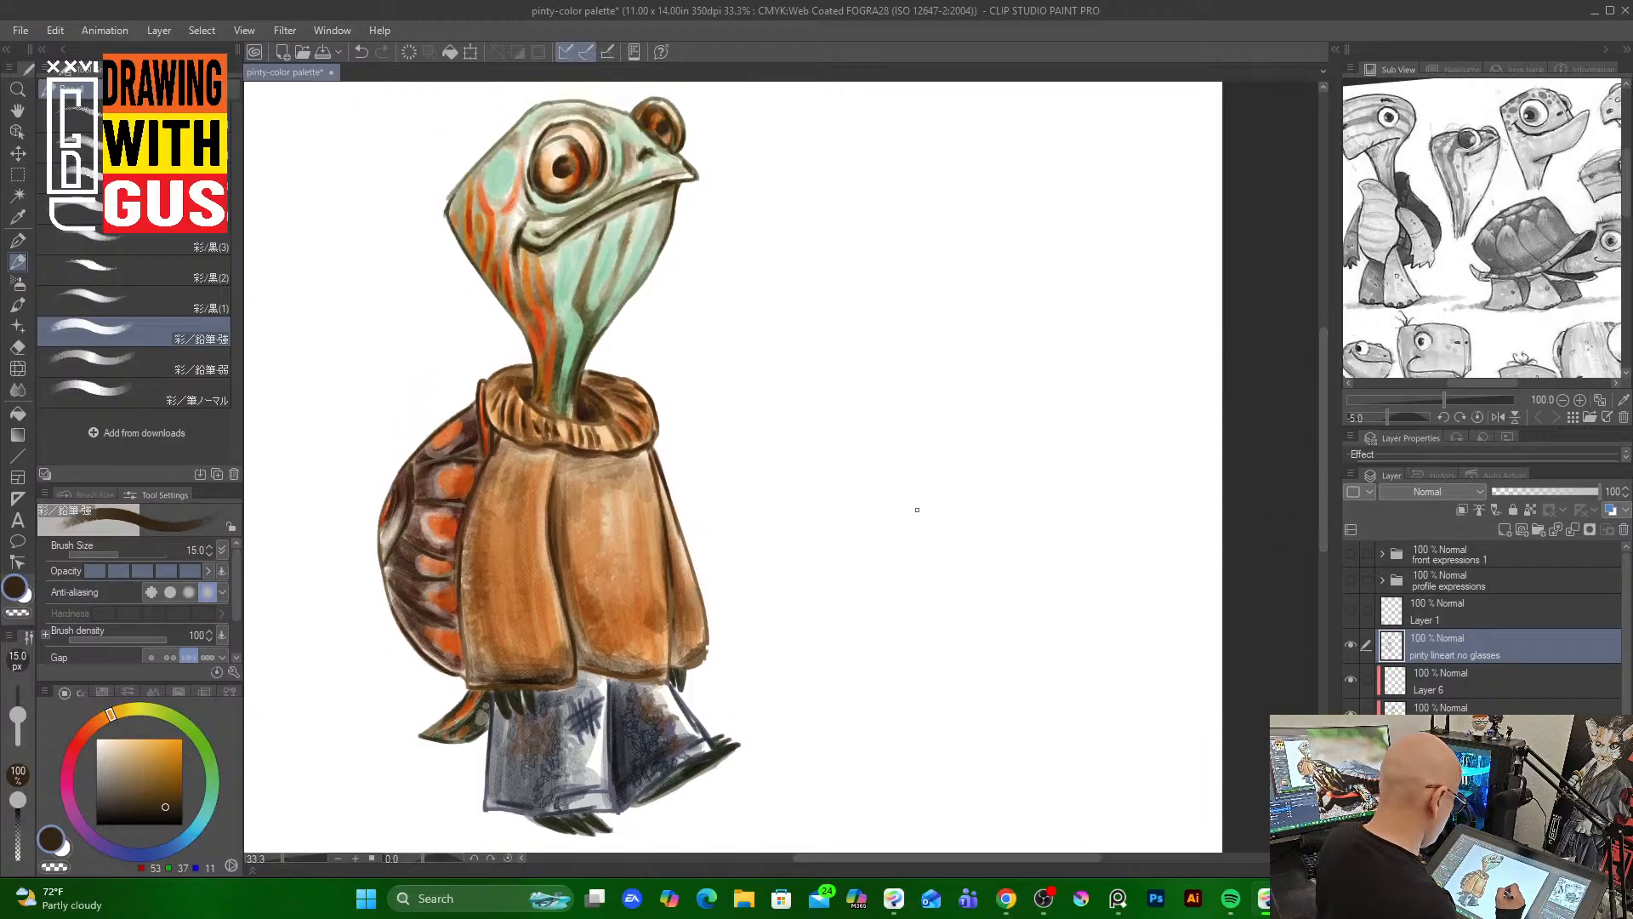
key(bracketright)
key(bracketright)
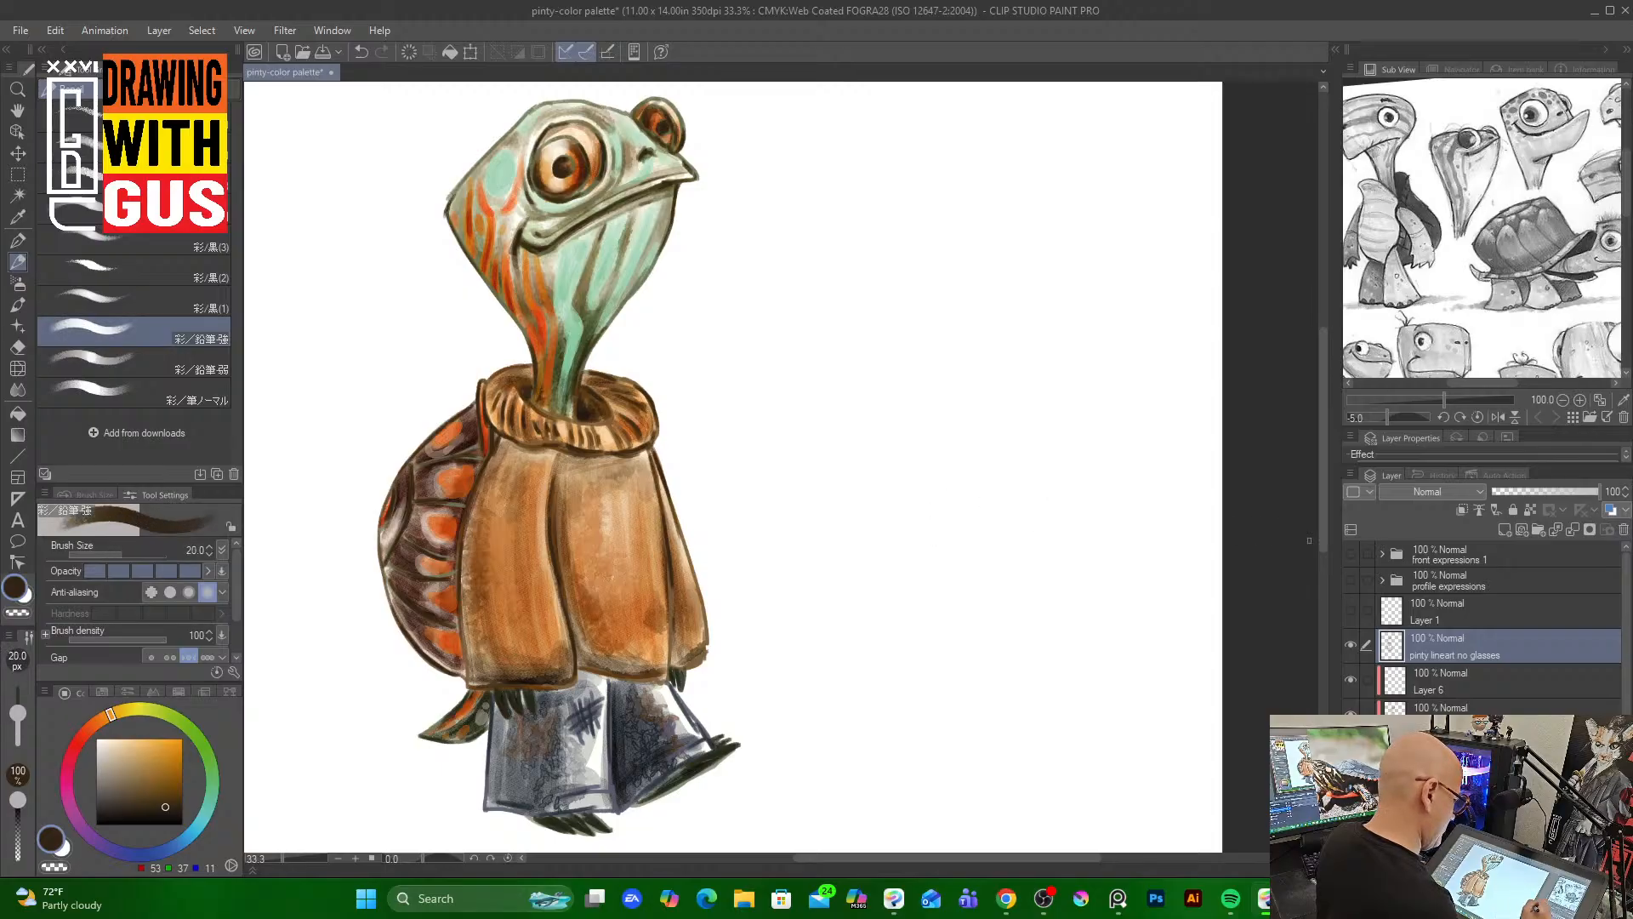
key(bracketleft)
drag(1320, 533, 1319, 559)
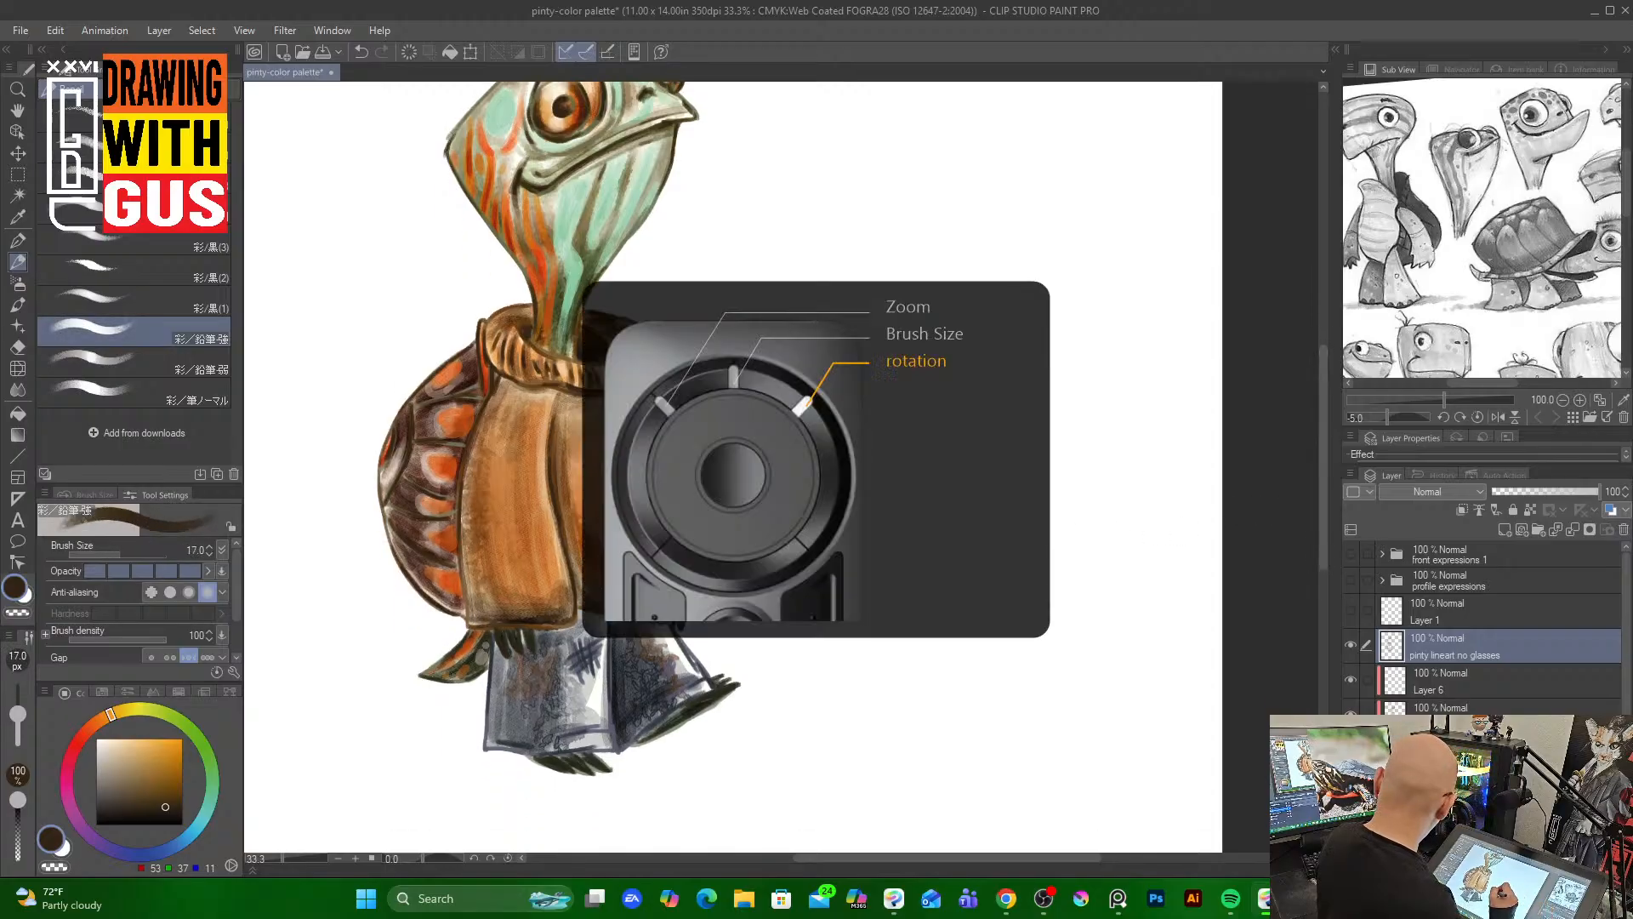
scroll(871, 554, down, 5)
scroll(1190, 546, up, 1)
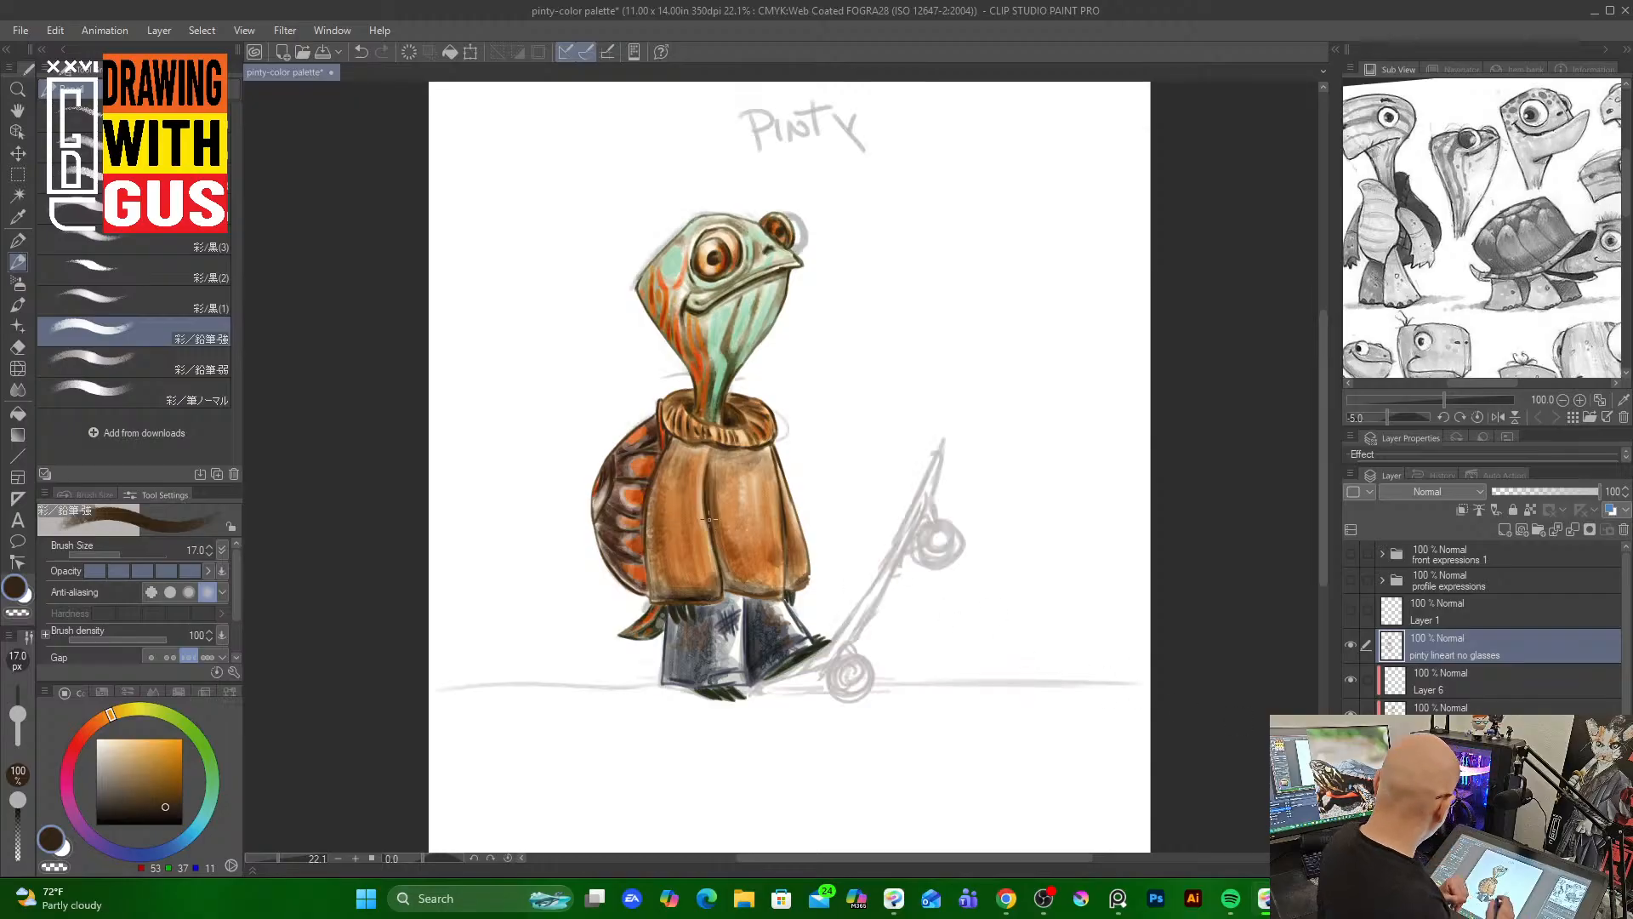
Try moving the line art layer to the side and undo the move
key(k)
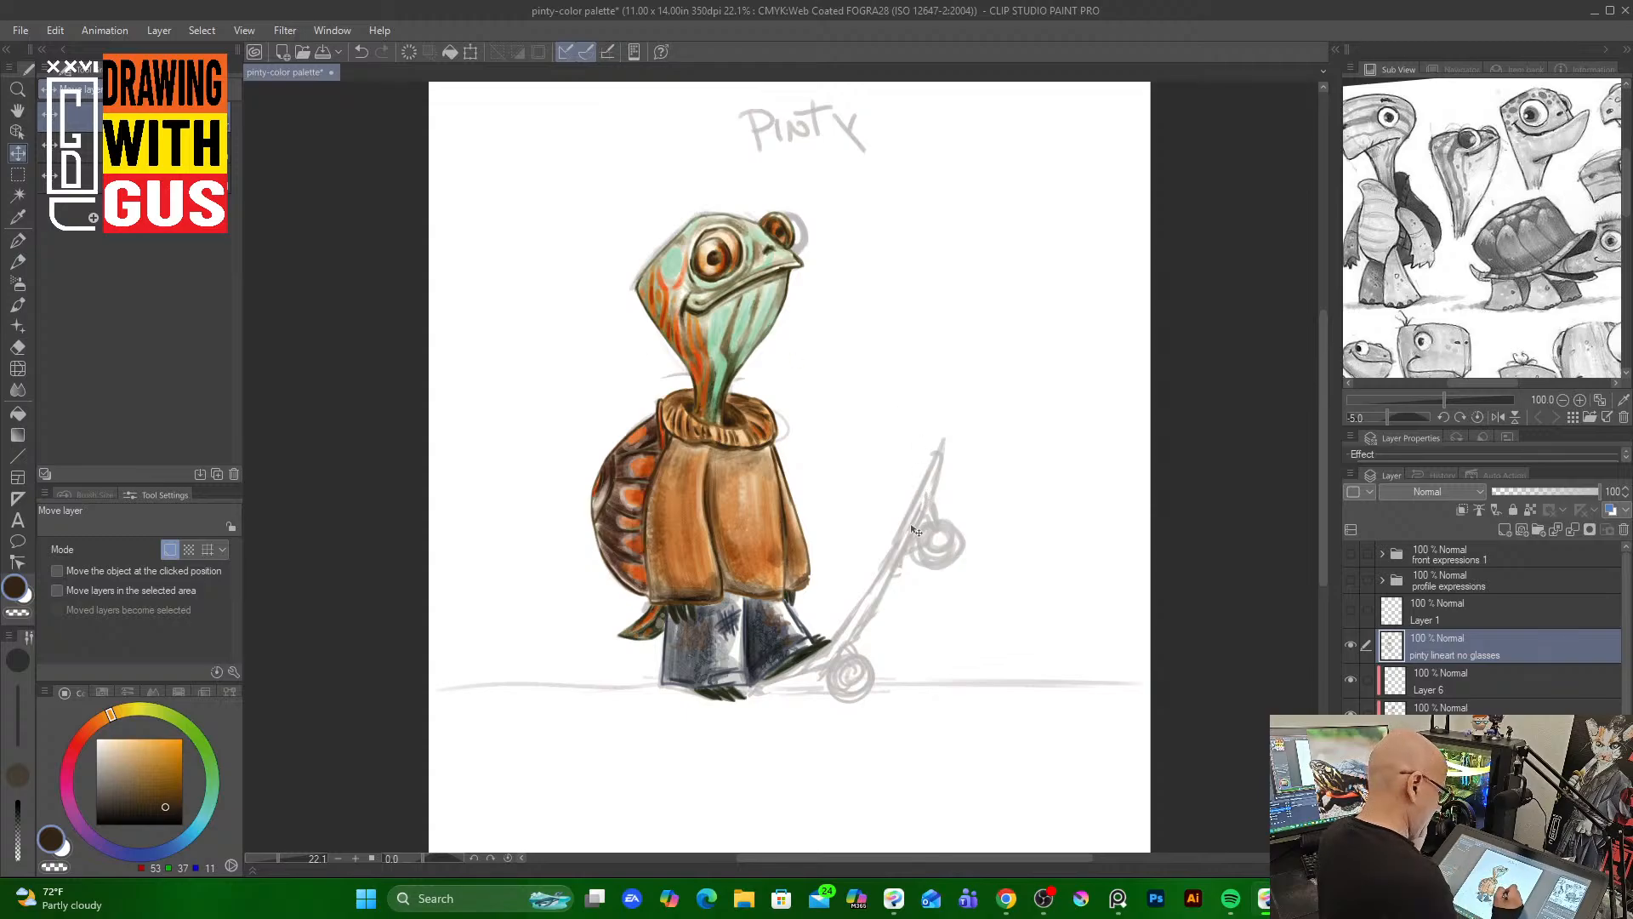
drag(914, 530, 1137, 525)
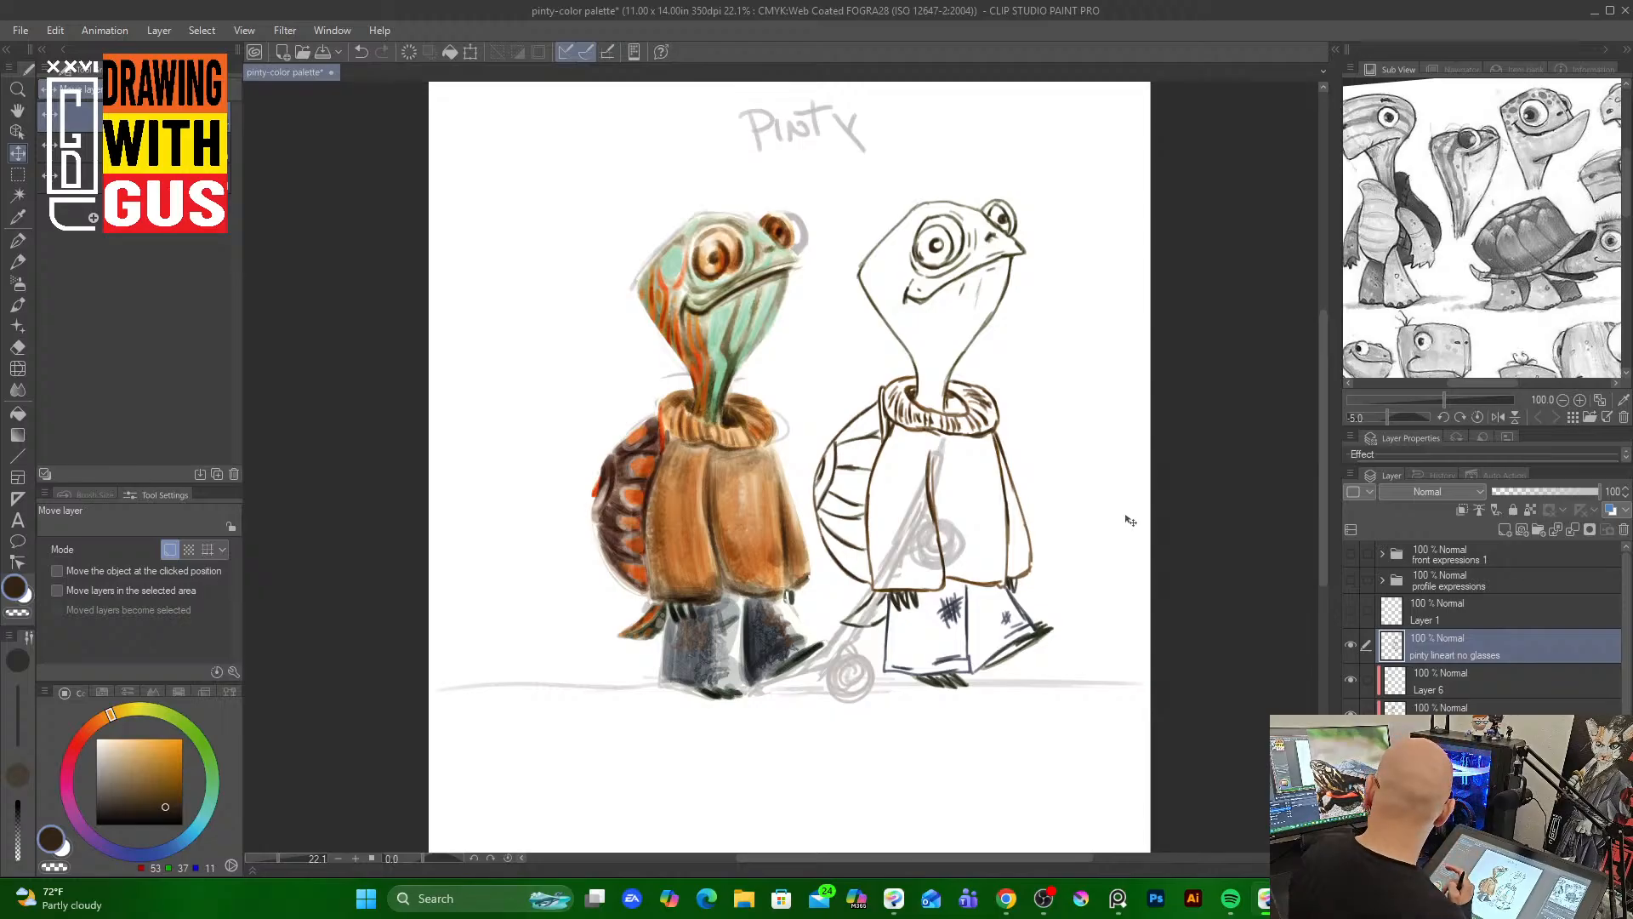
key(ctrl+z)
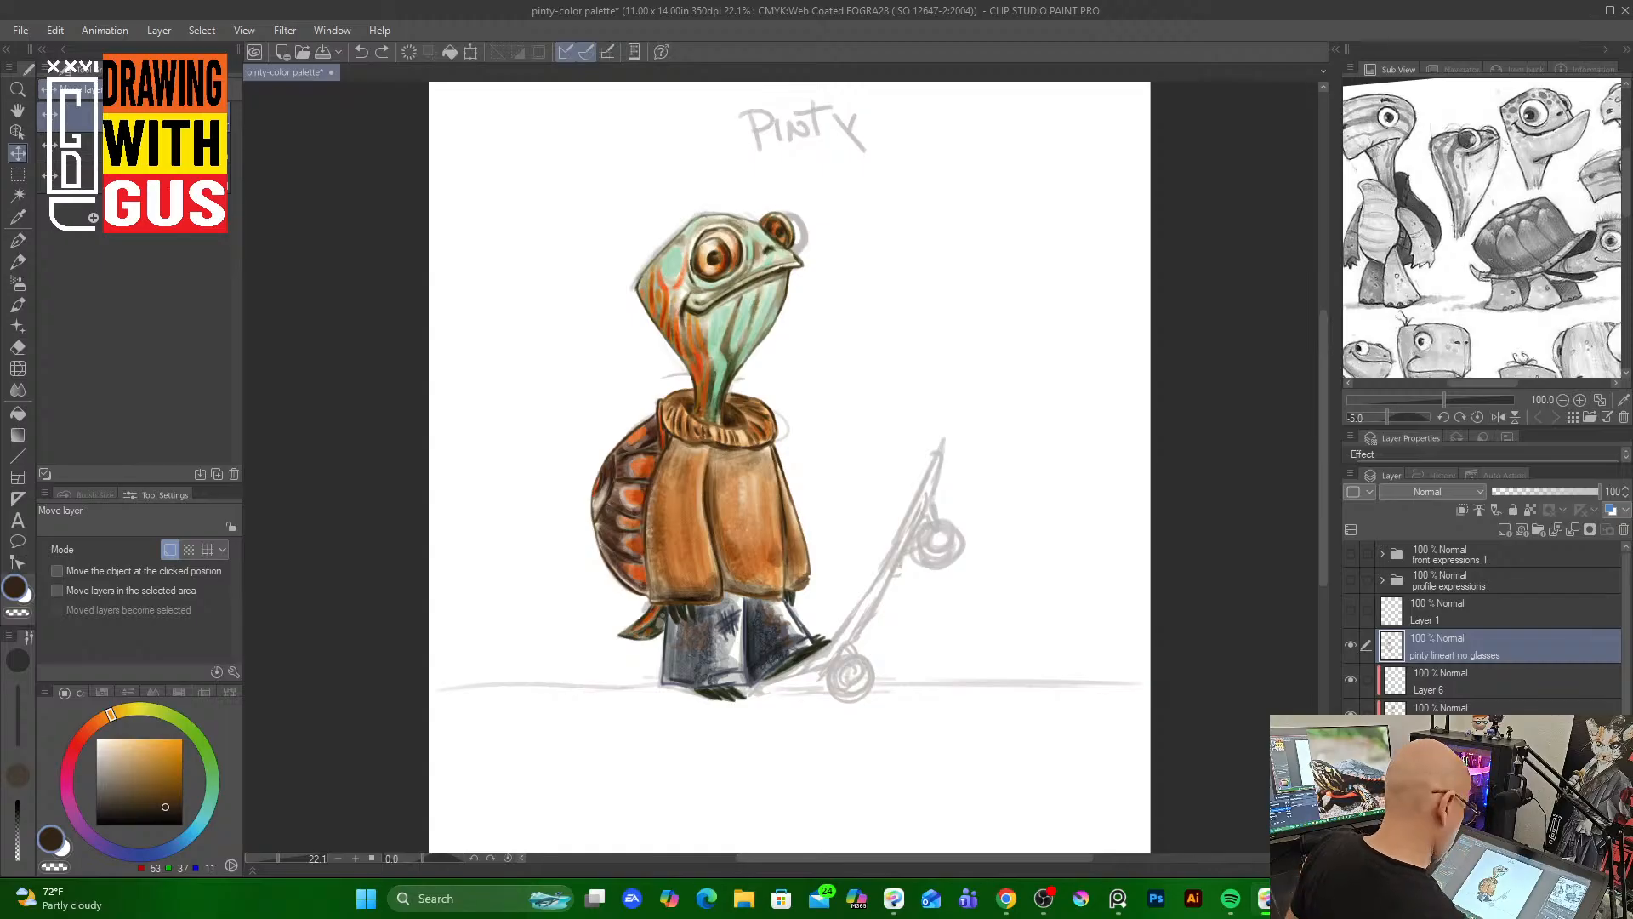
Group the character's layers into a new folder named pinty-color, then collapse and lock it
shift+click(1463, 784)
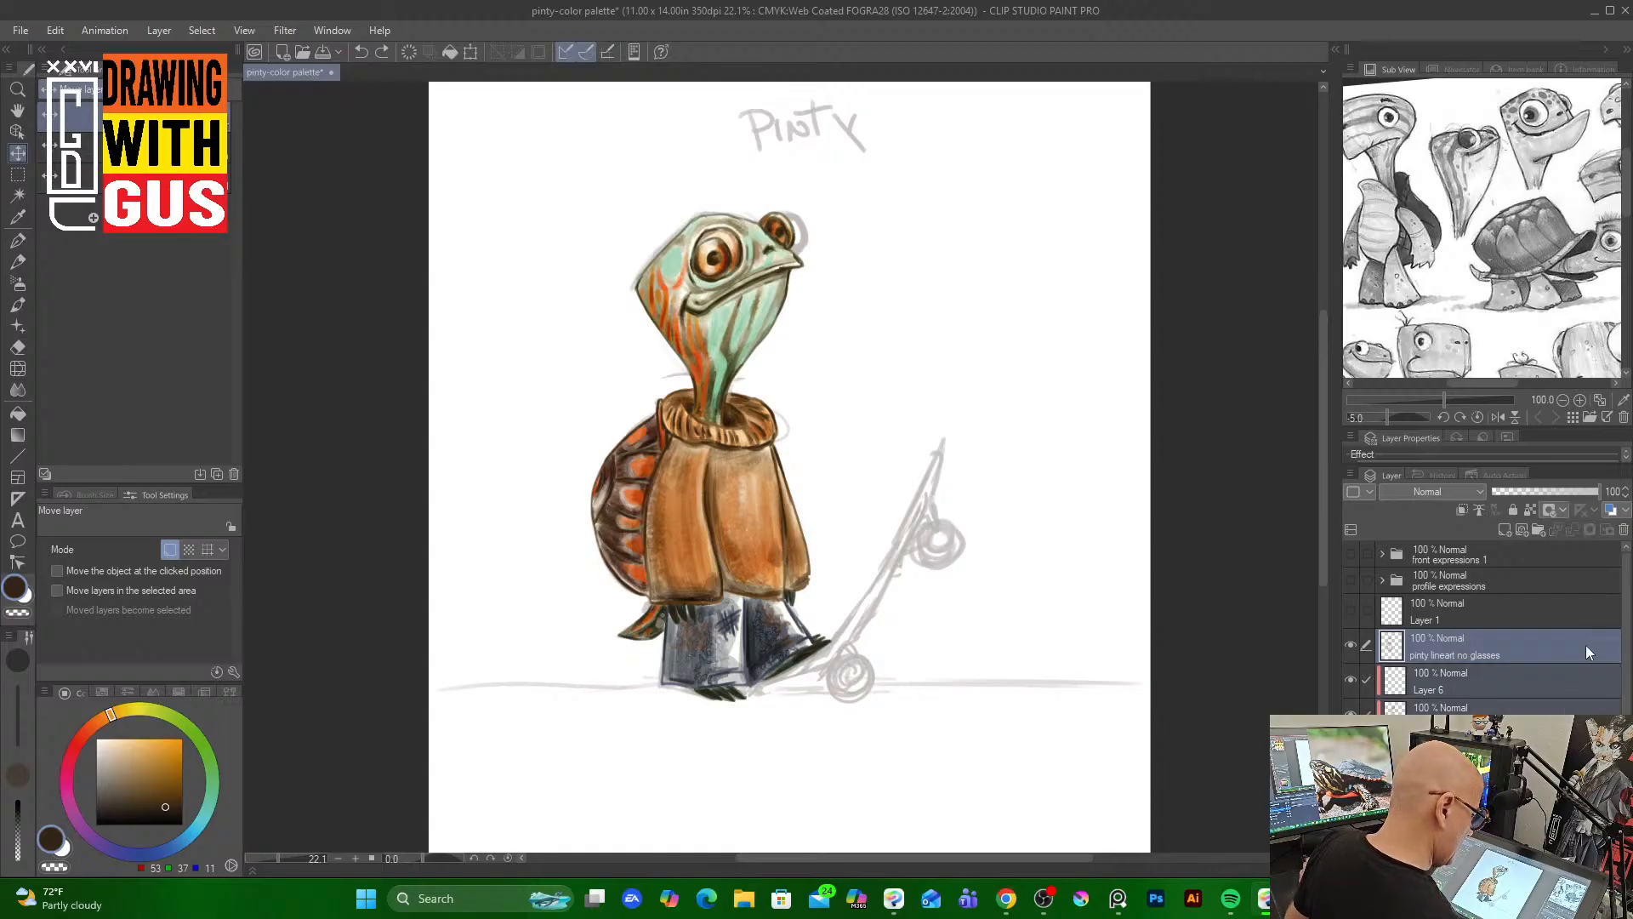
right_click(1474, 645)
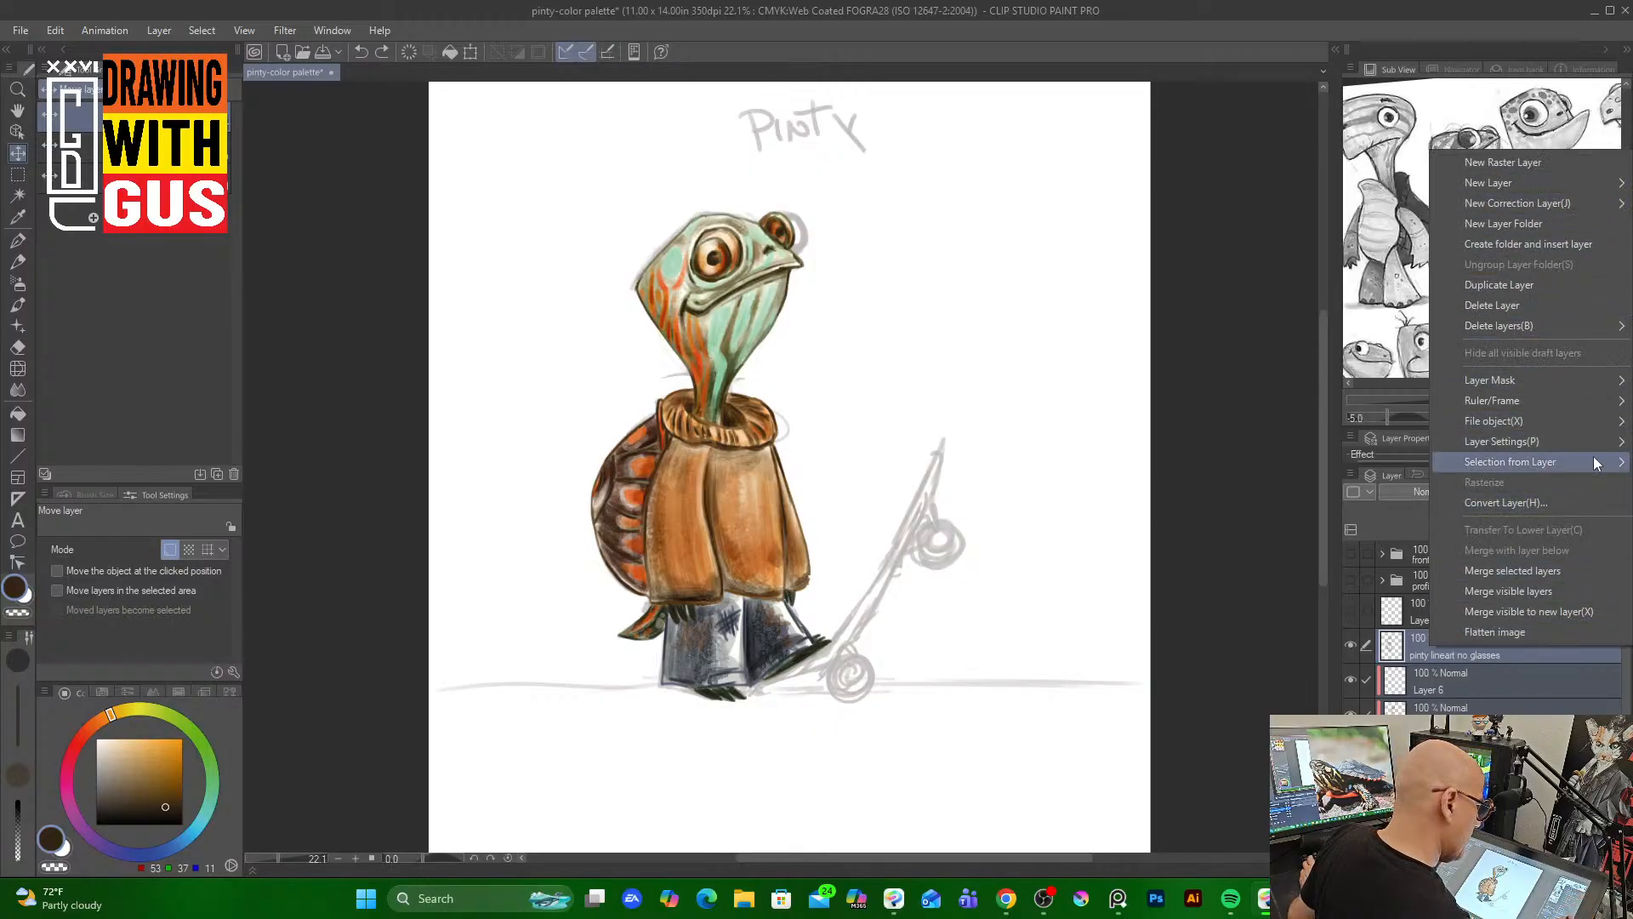
mouse_move(1568, 327)
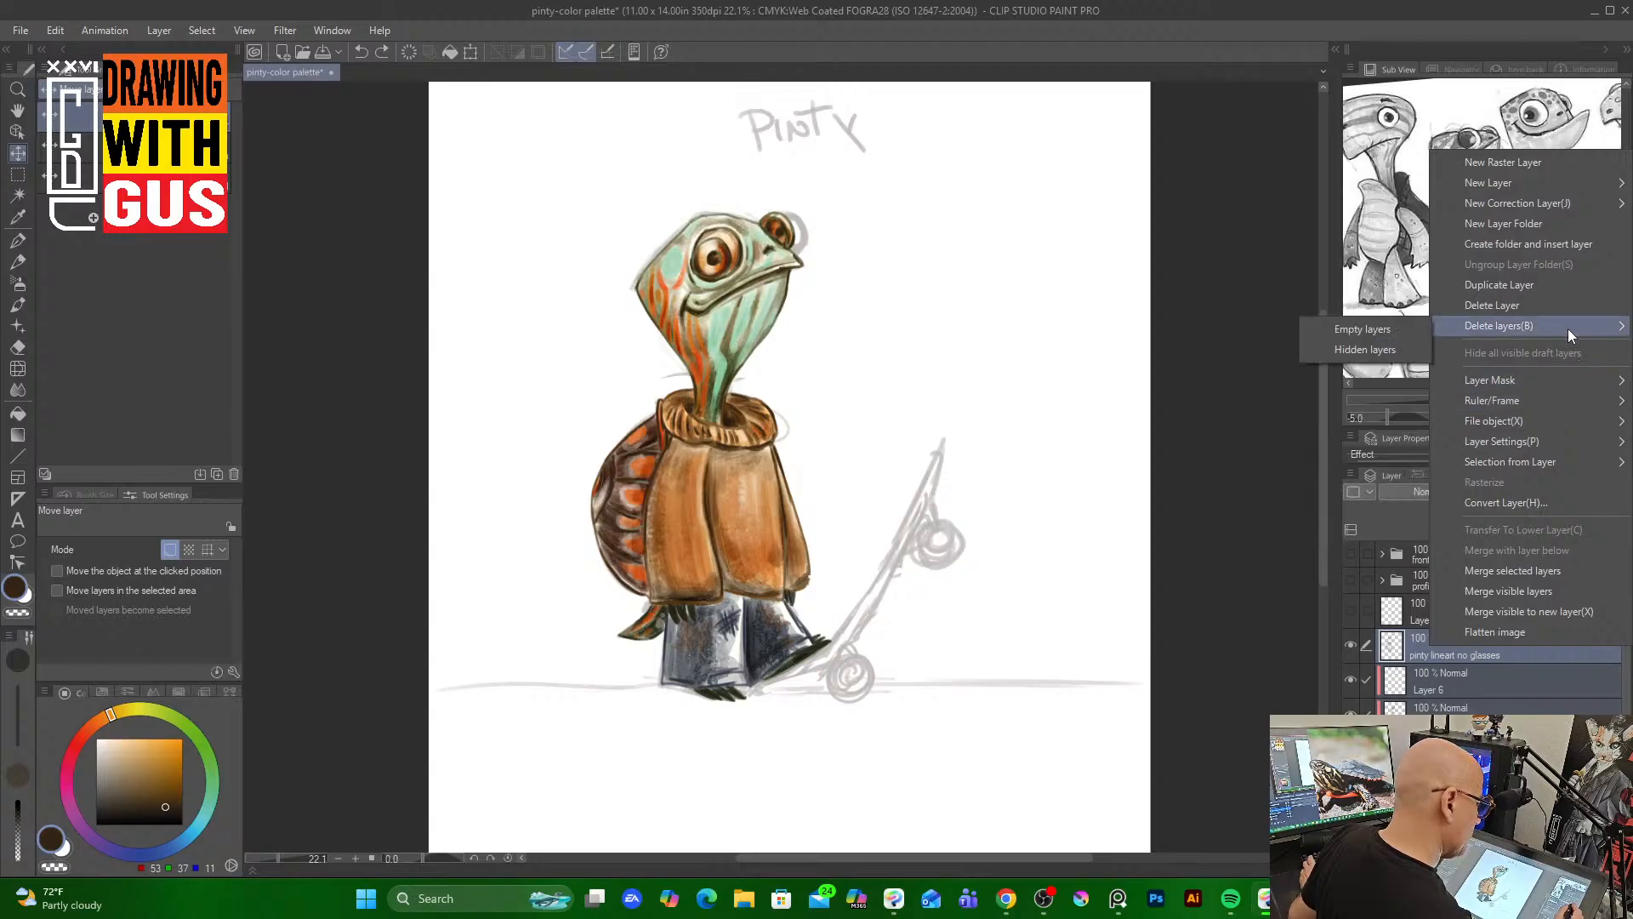
click(1567, 247)
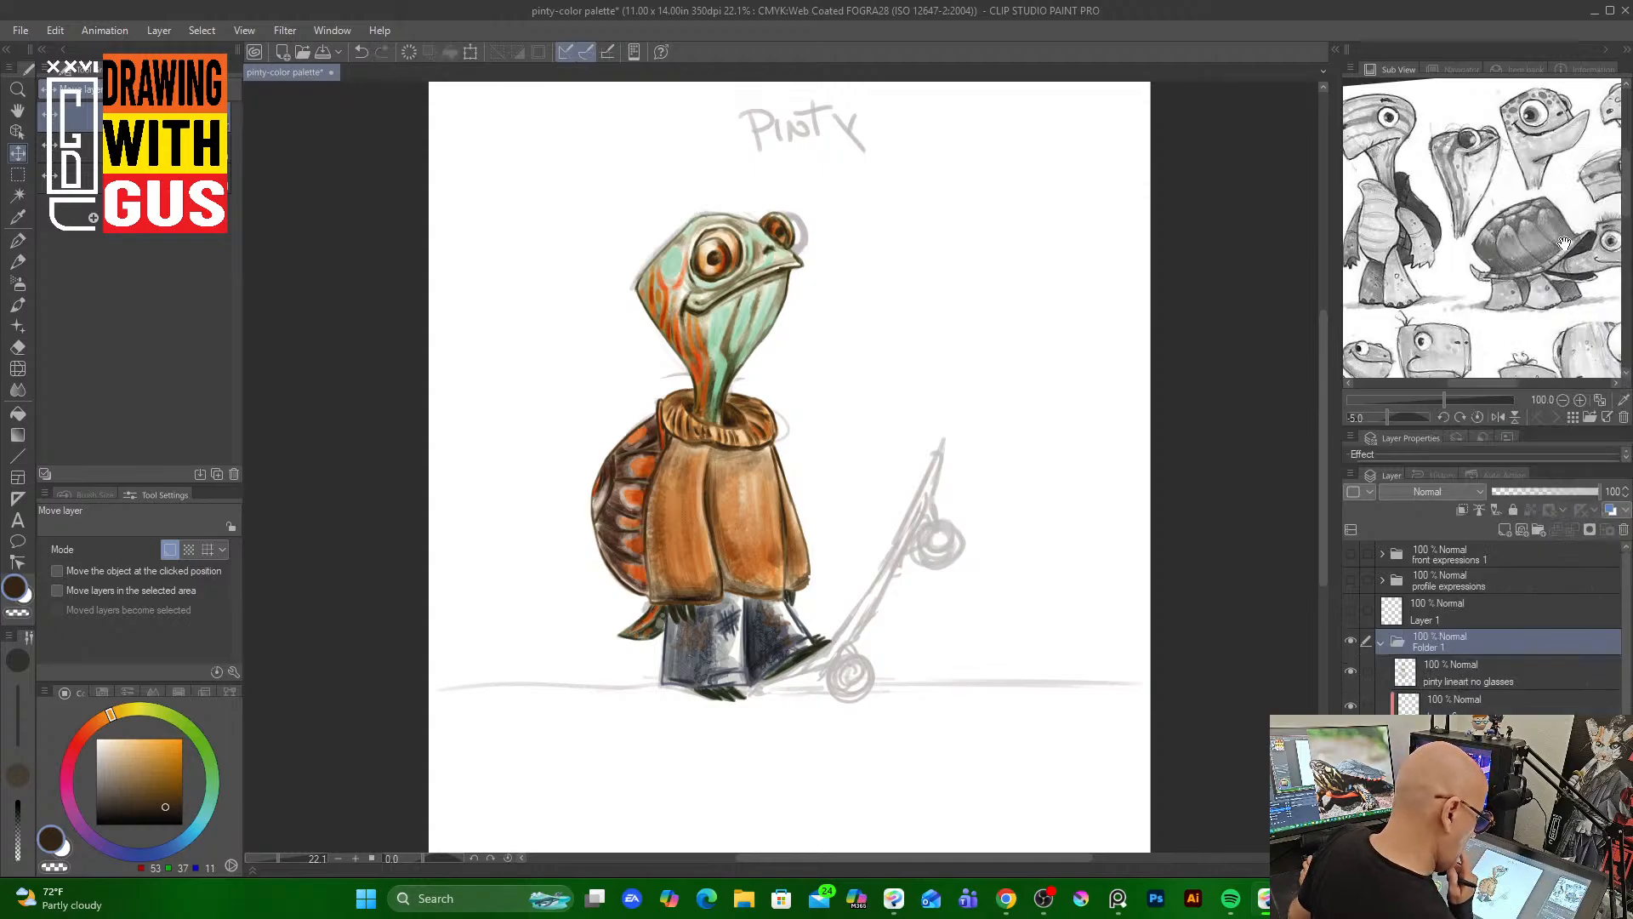
double_click(1441, 644)
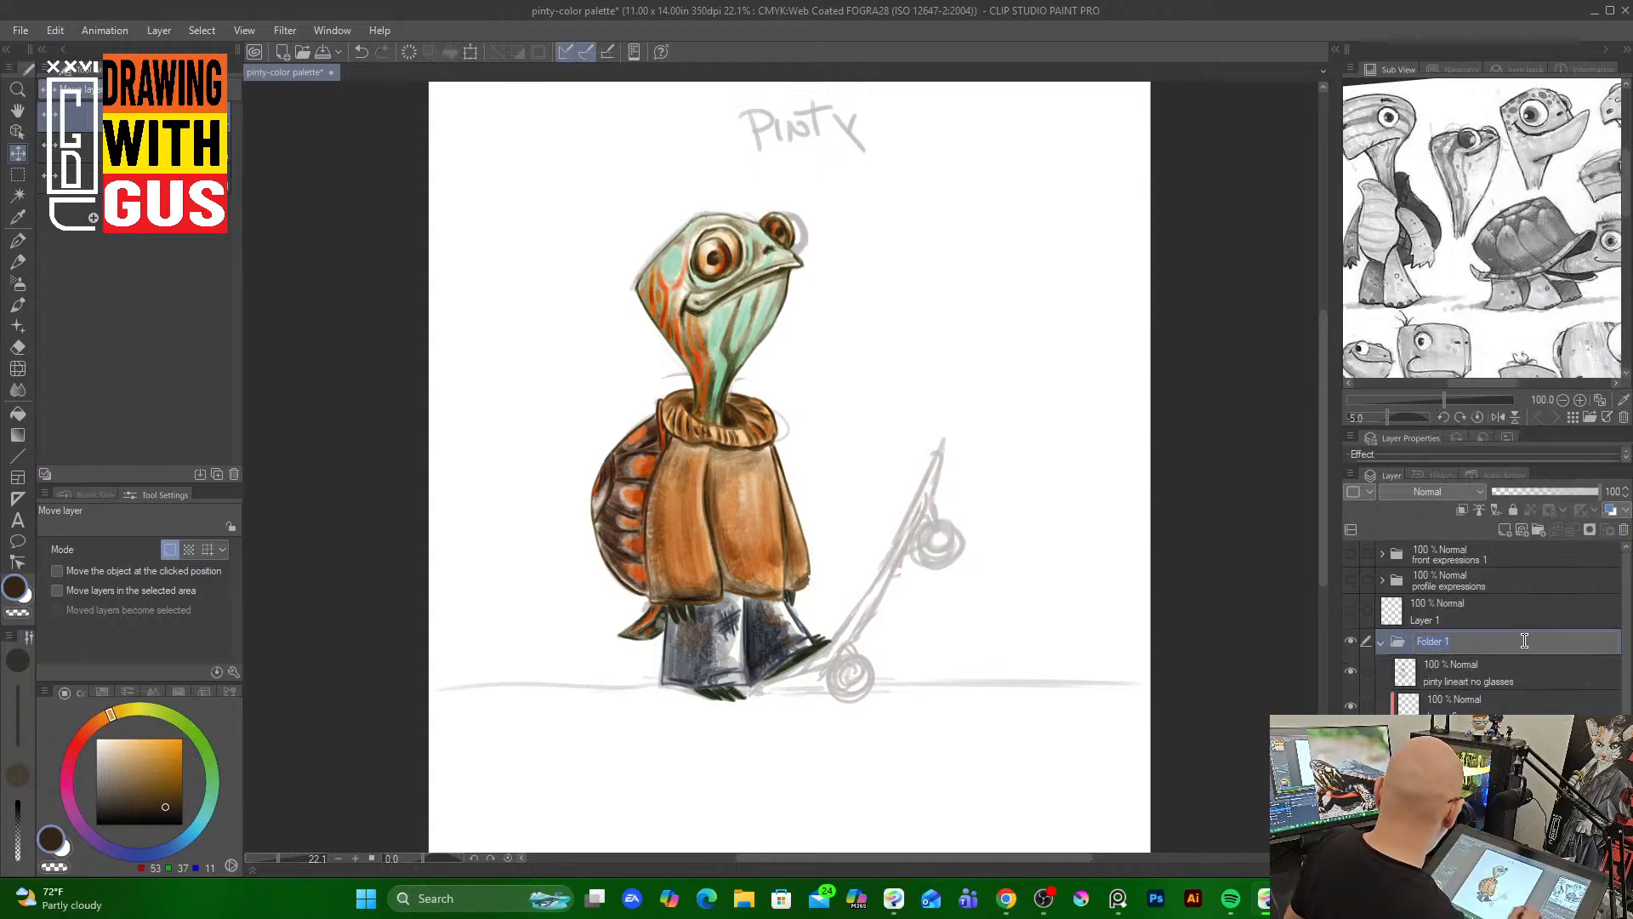
text(pinty-color)
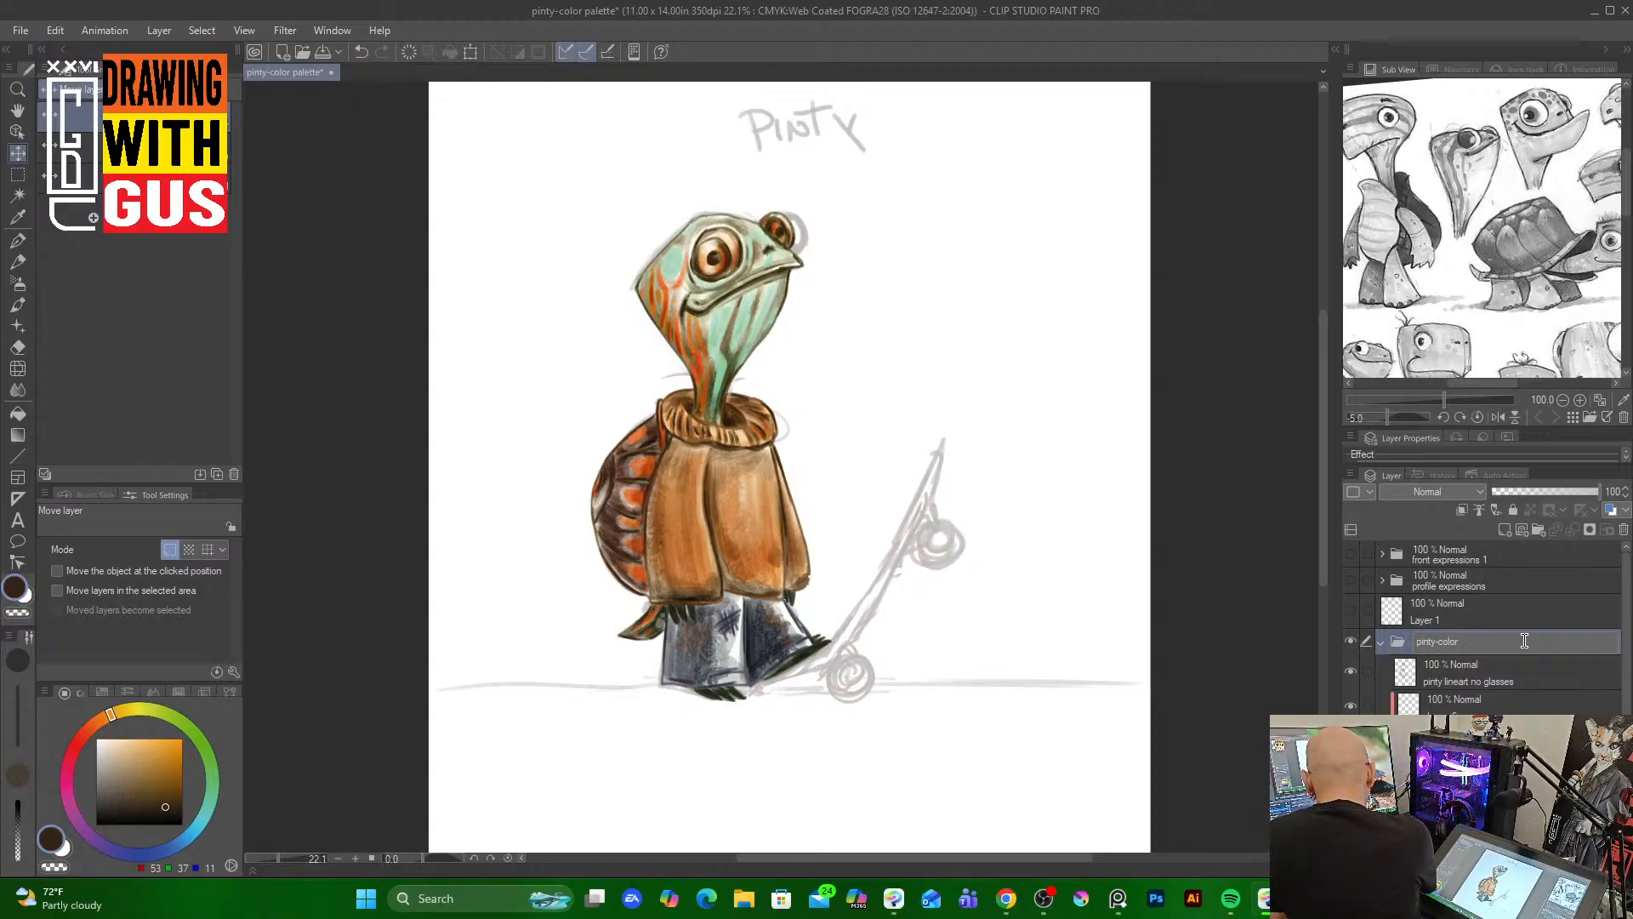
key(Return)
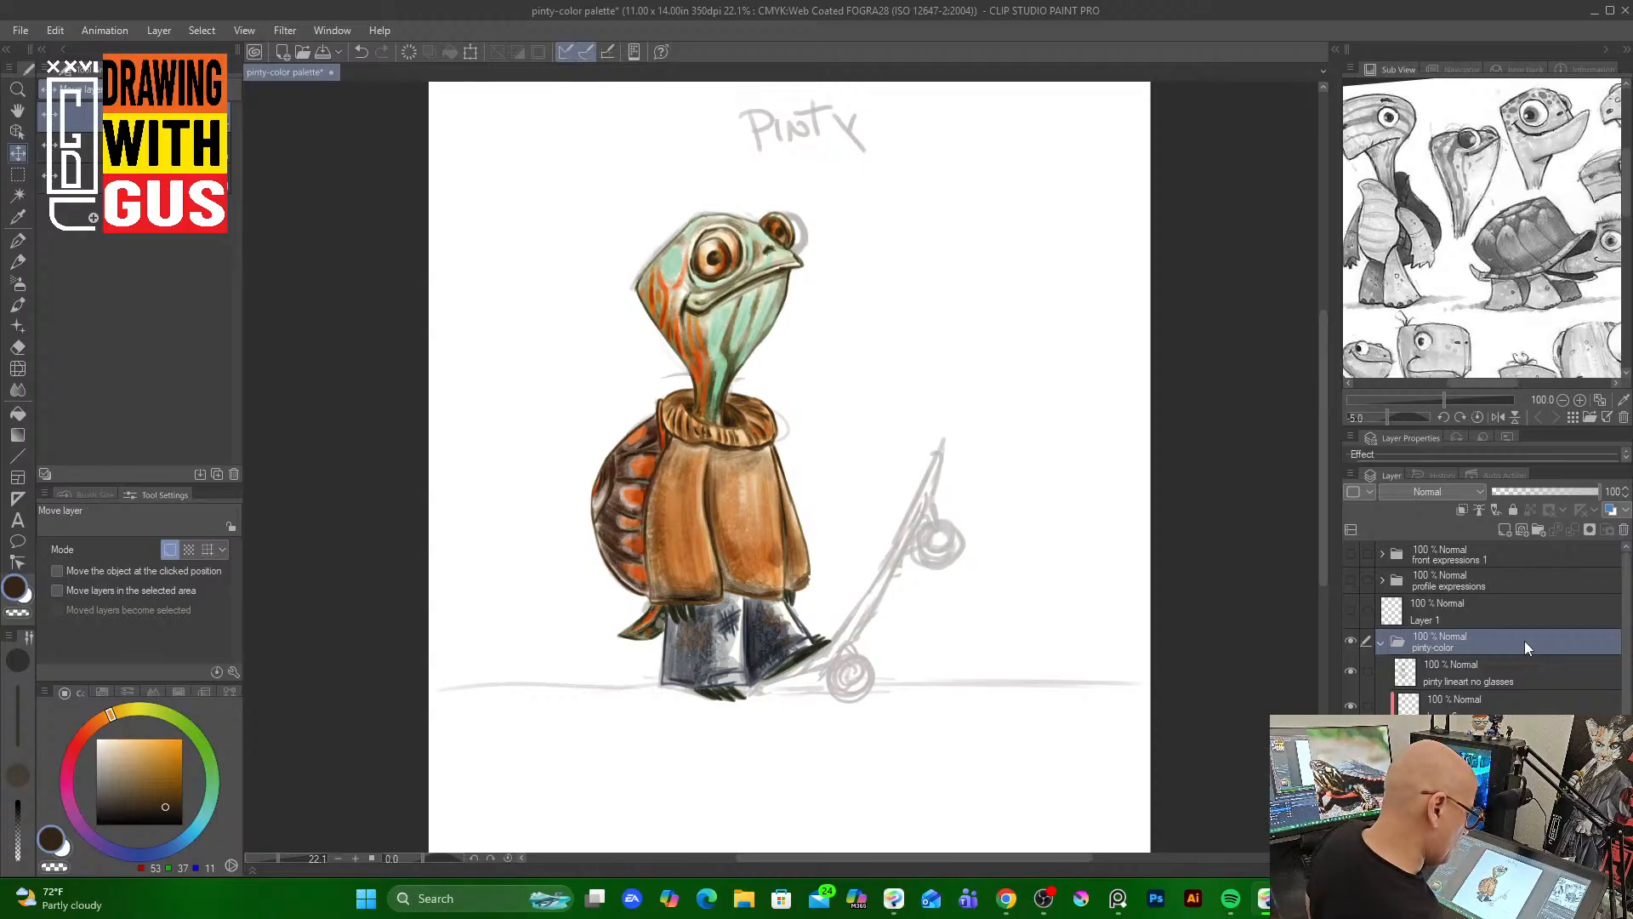
click(1381, 643)
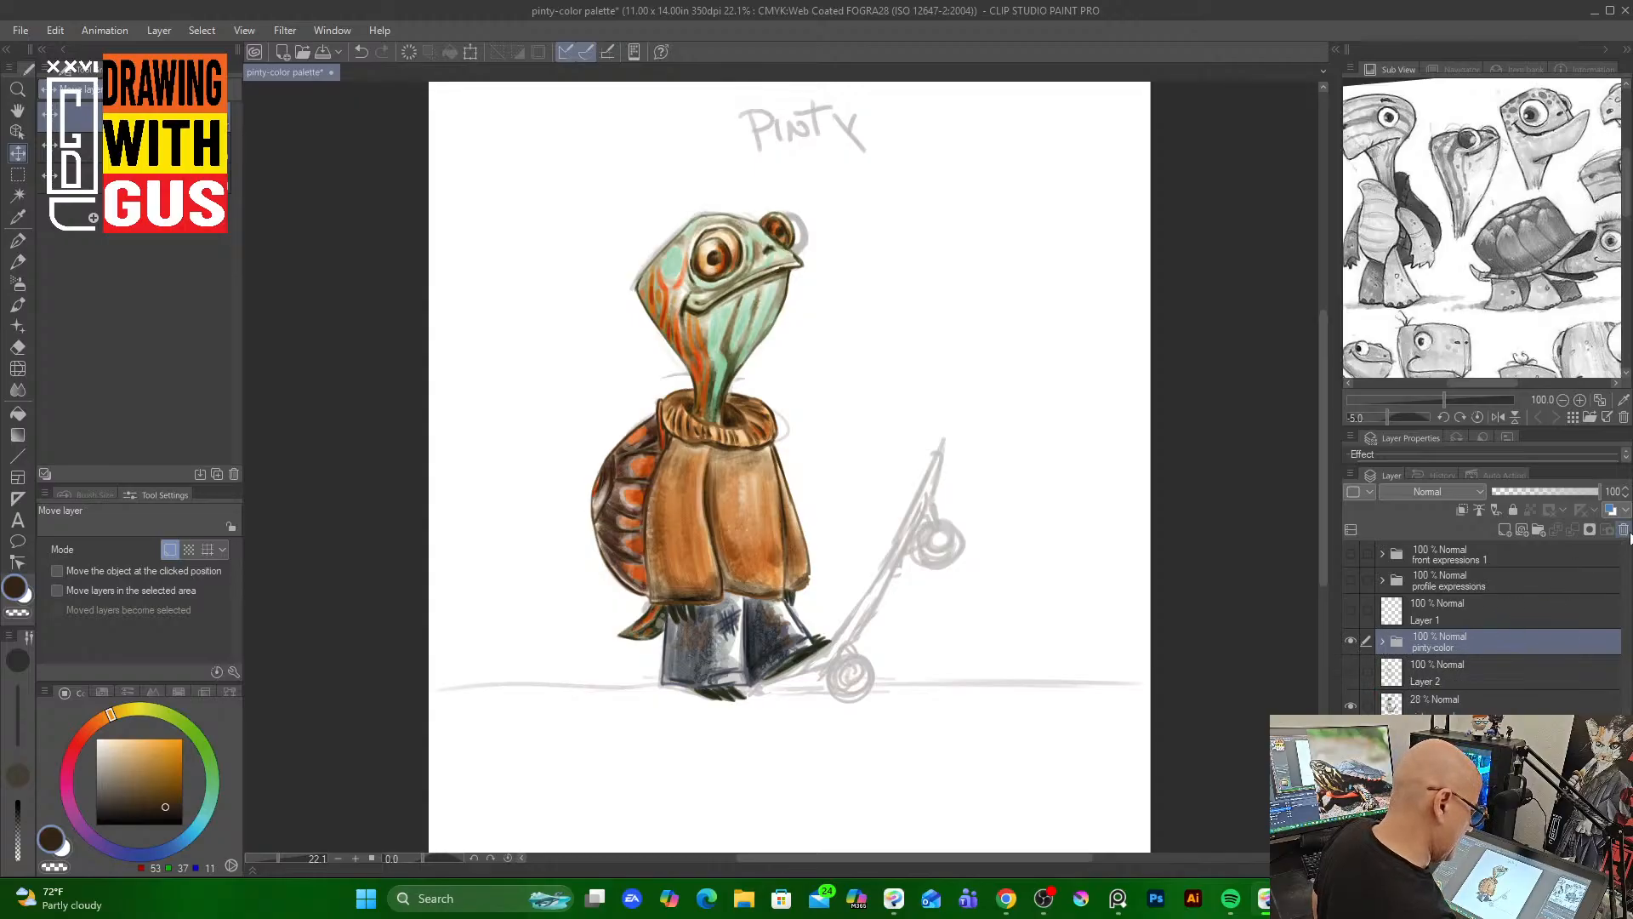
click(1512, 509)
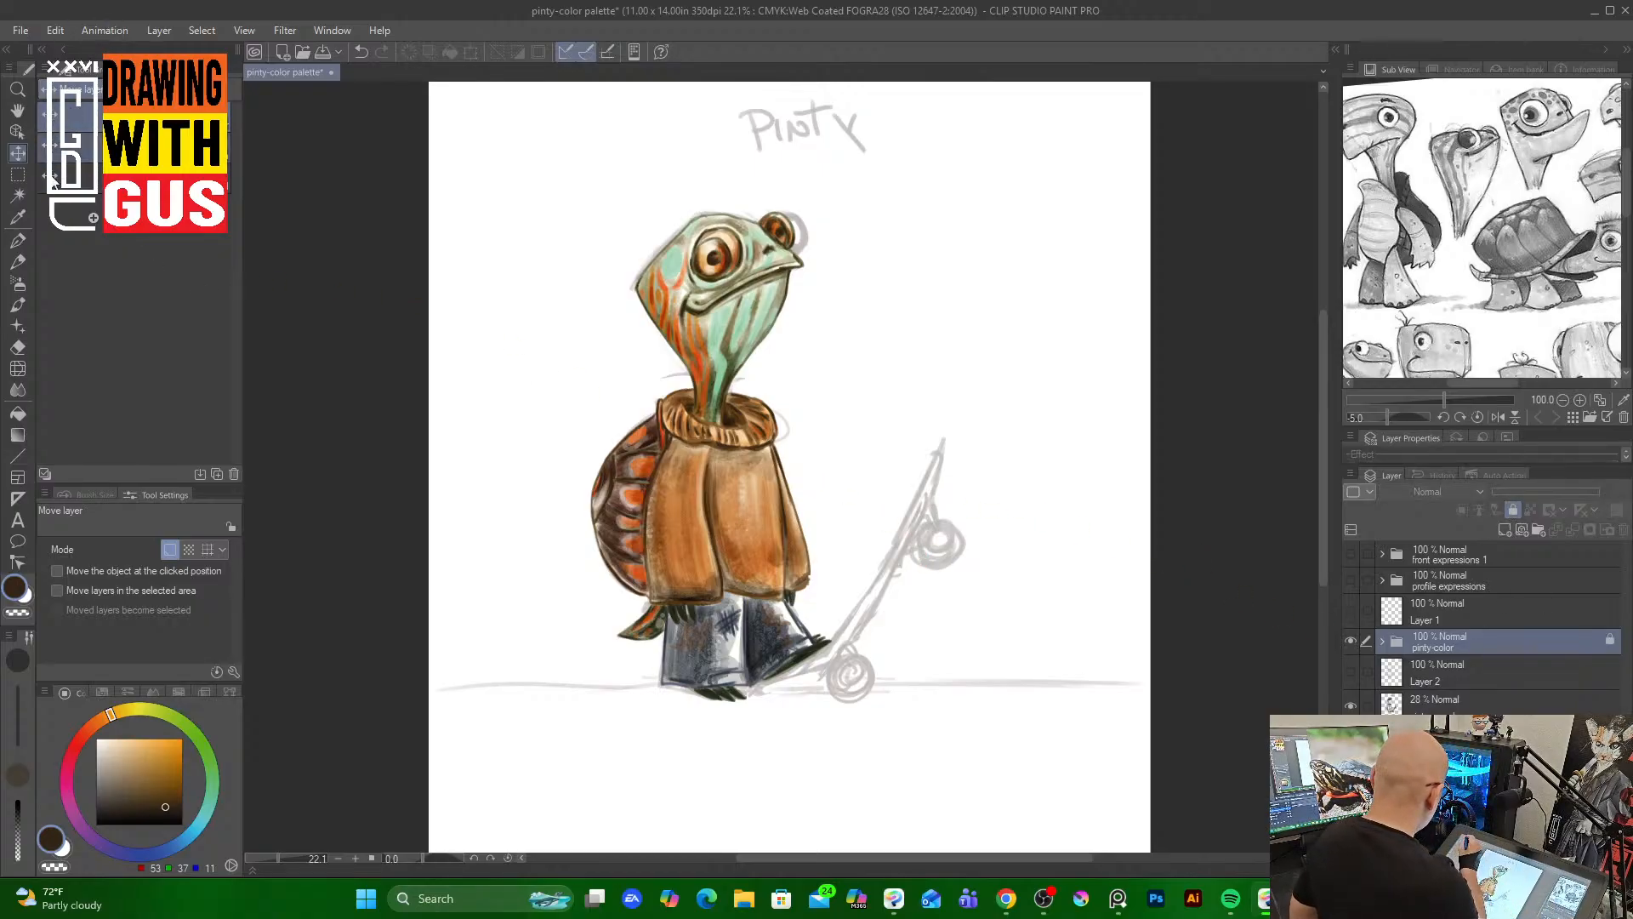
Move the faint sketch layer to the right of the character and raise its opacity to 100%
click(1517, 702)
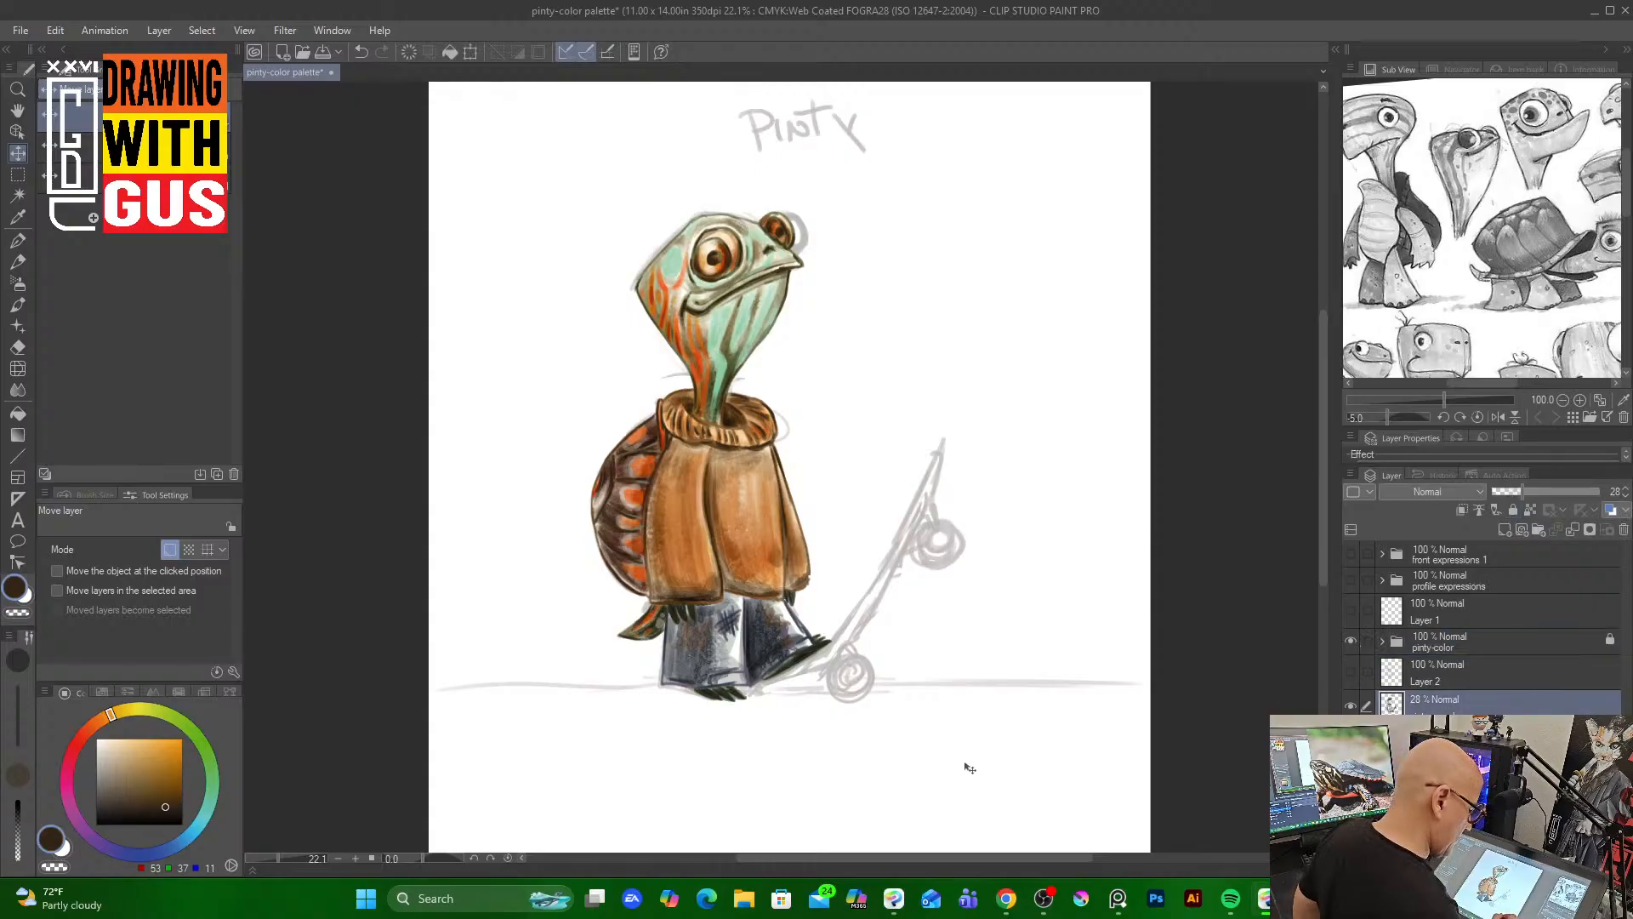
drag(891, 577, 1108, 570)
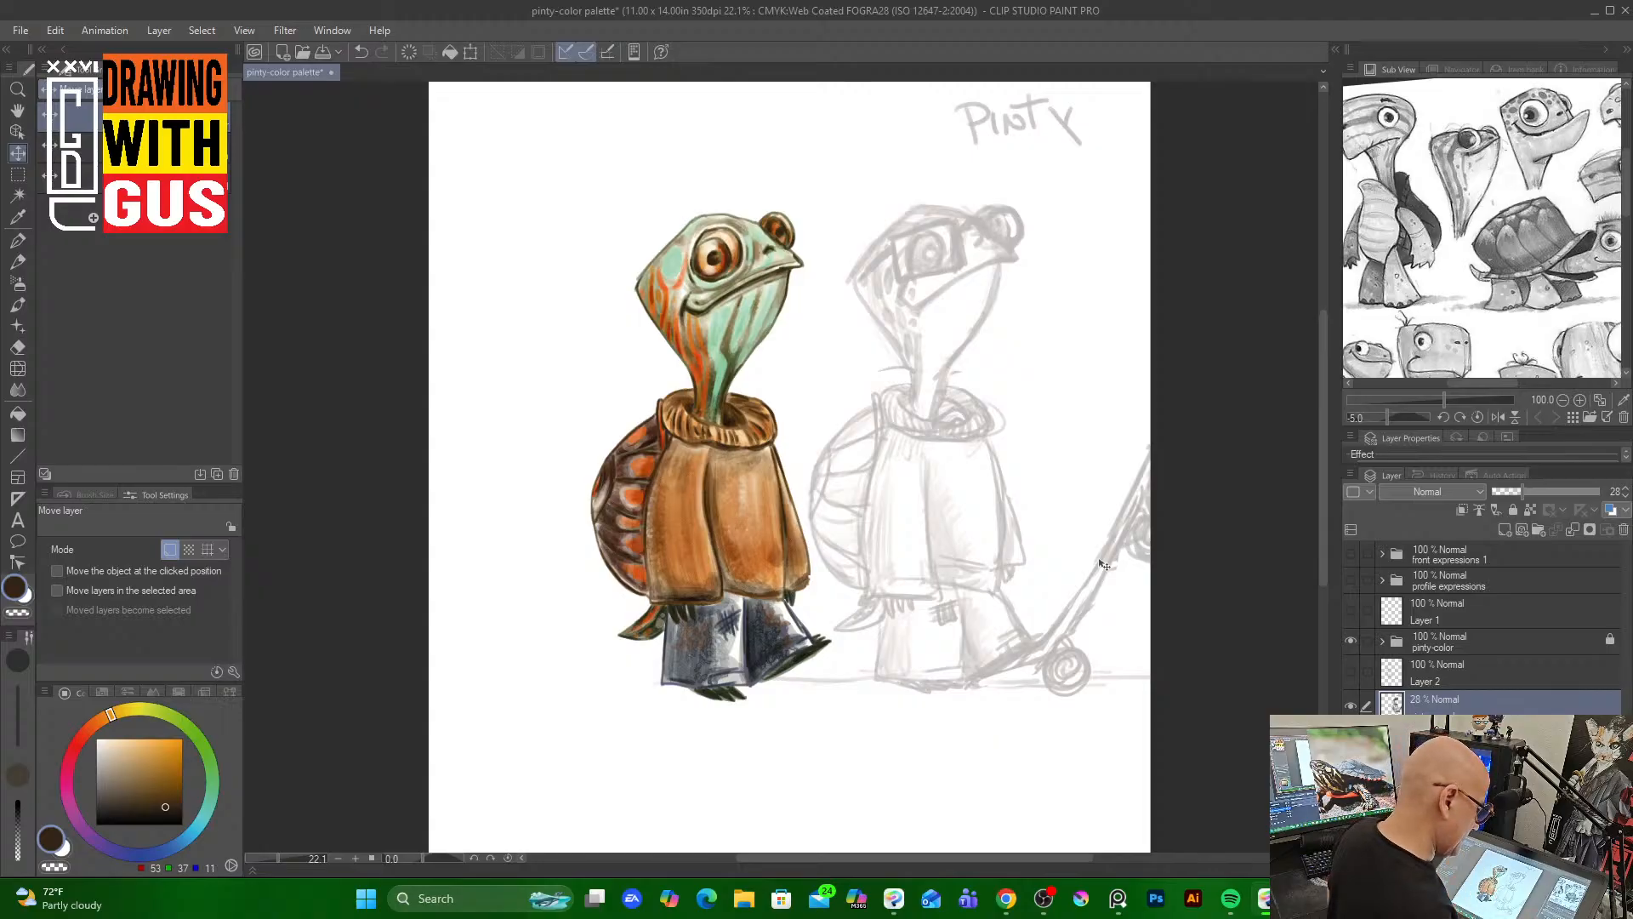
drag(1537, 493, 1601, 492)
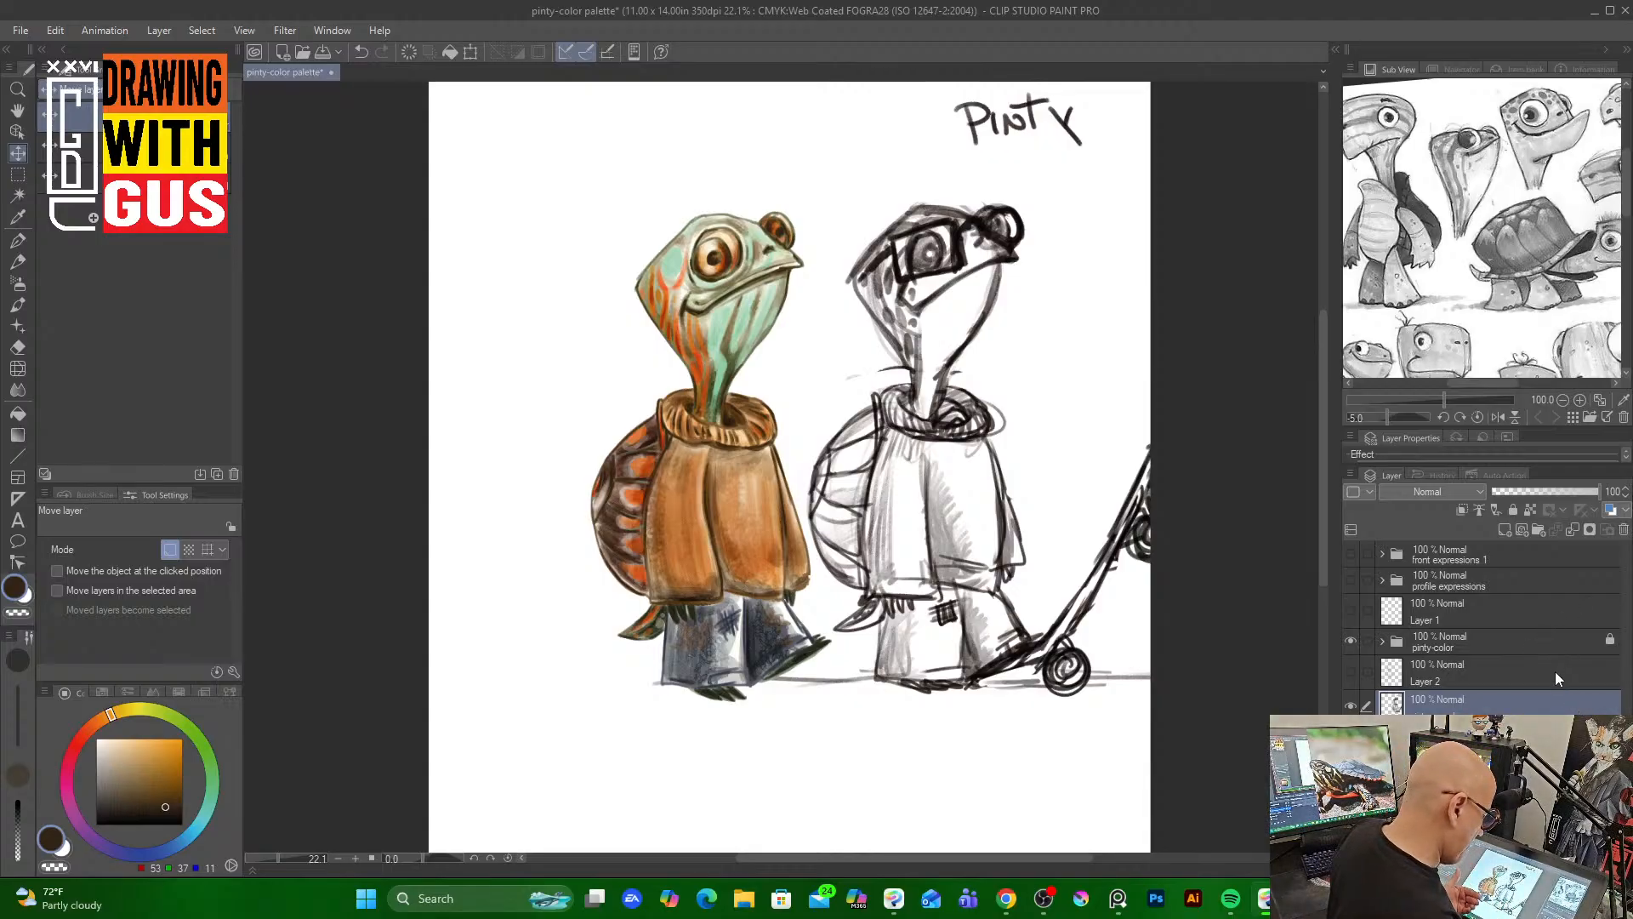
On Layer 2, paint a light blue Rough wash background behind the character at brush size 700
click(1425, 675)
click(1349, 672)
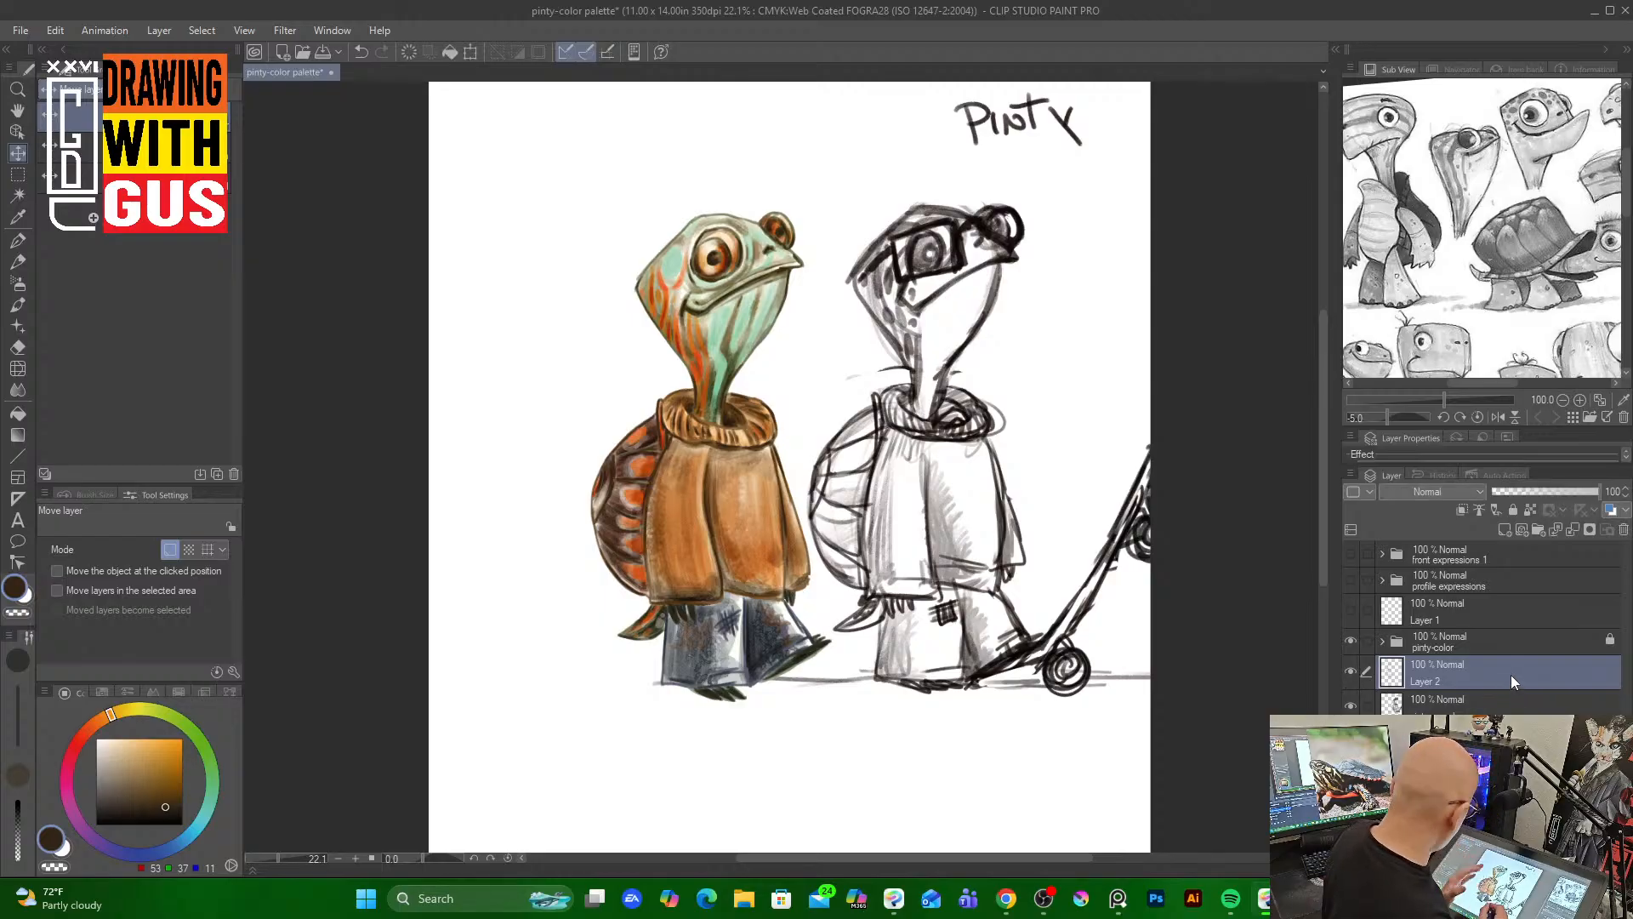
click(18, 305)
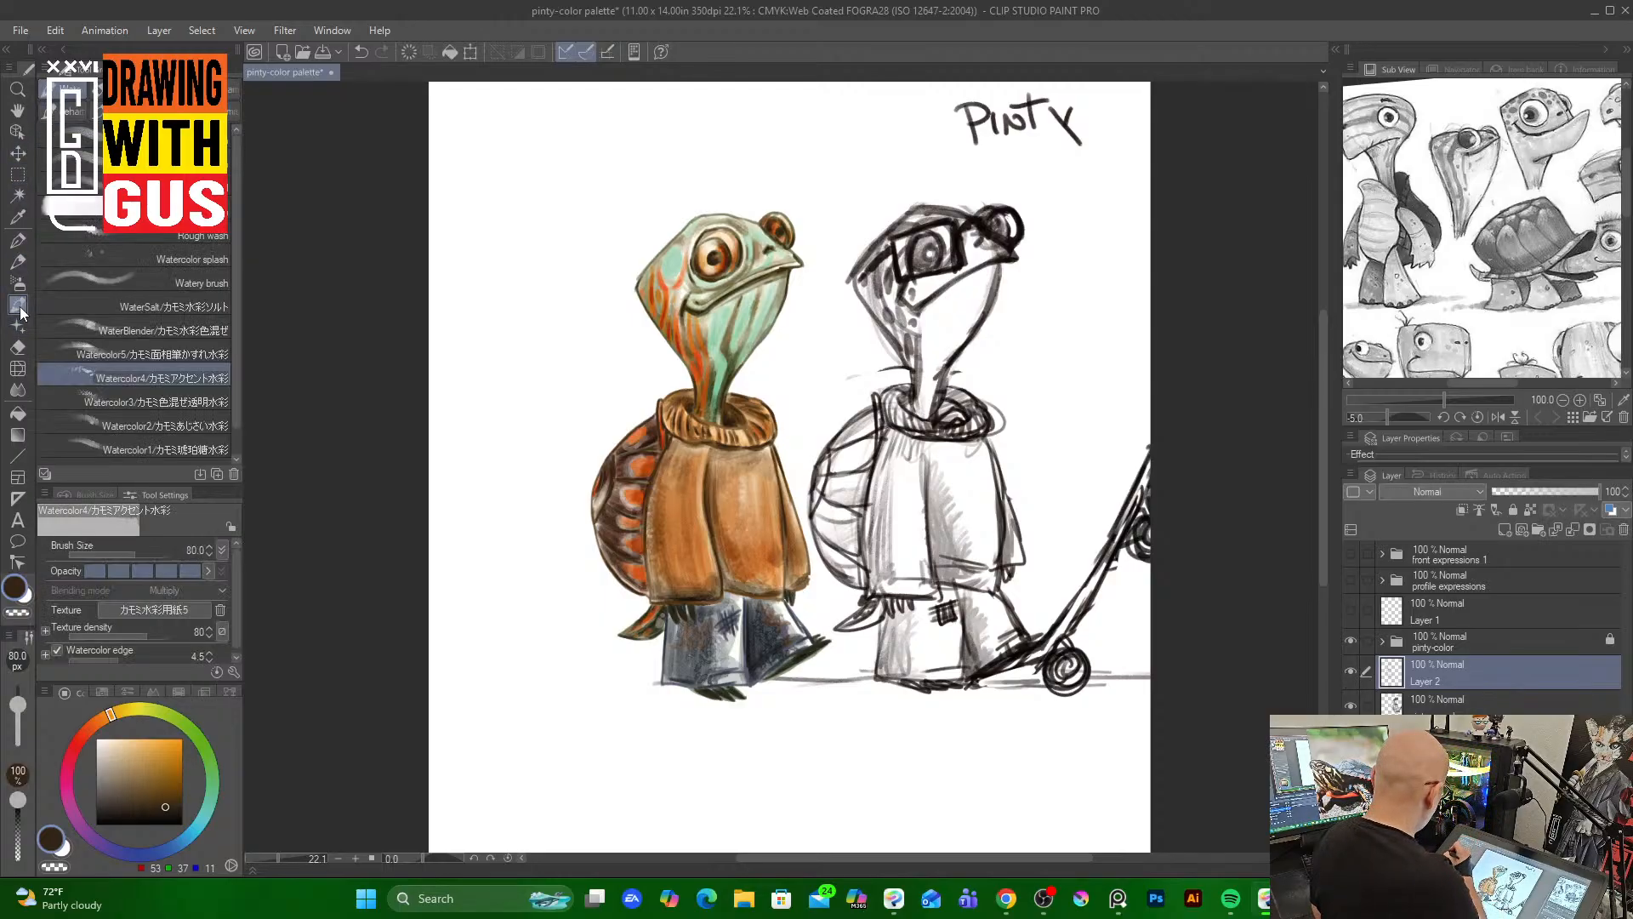
click(219, 237)
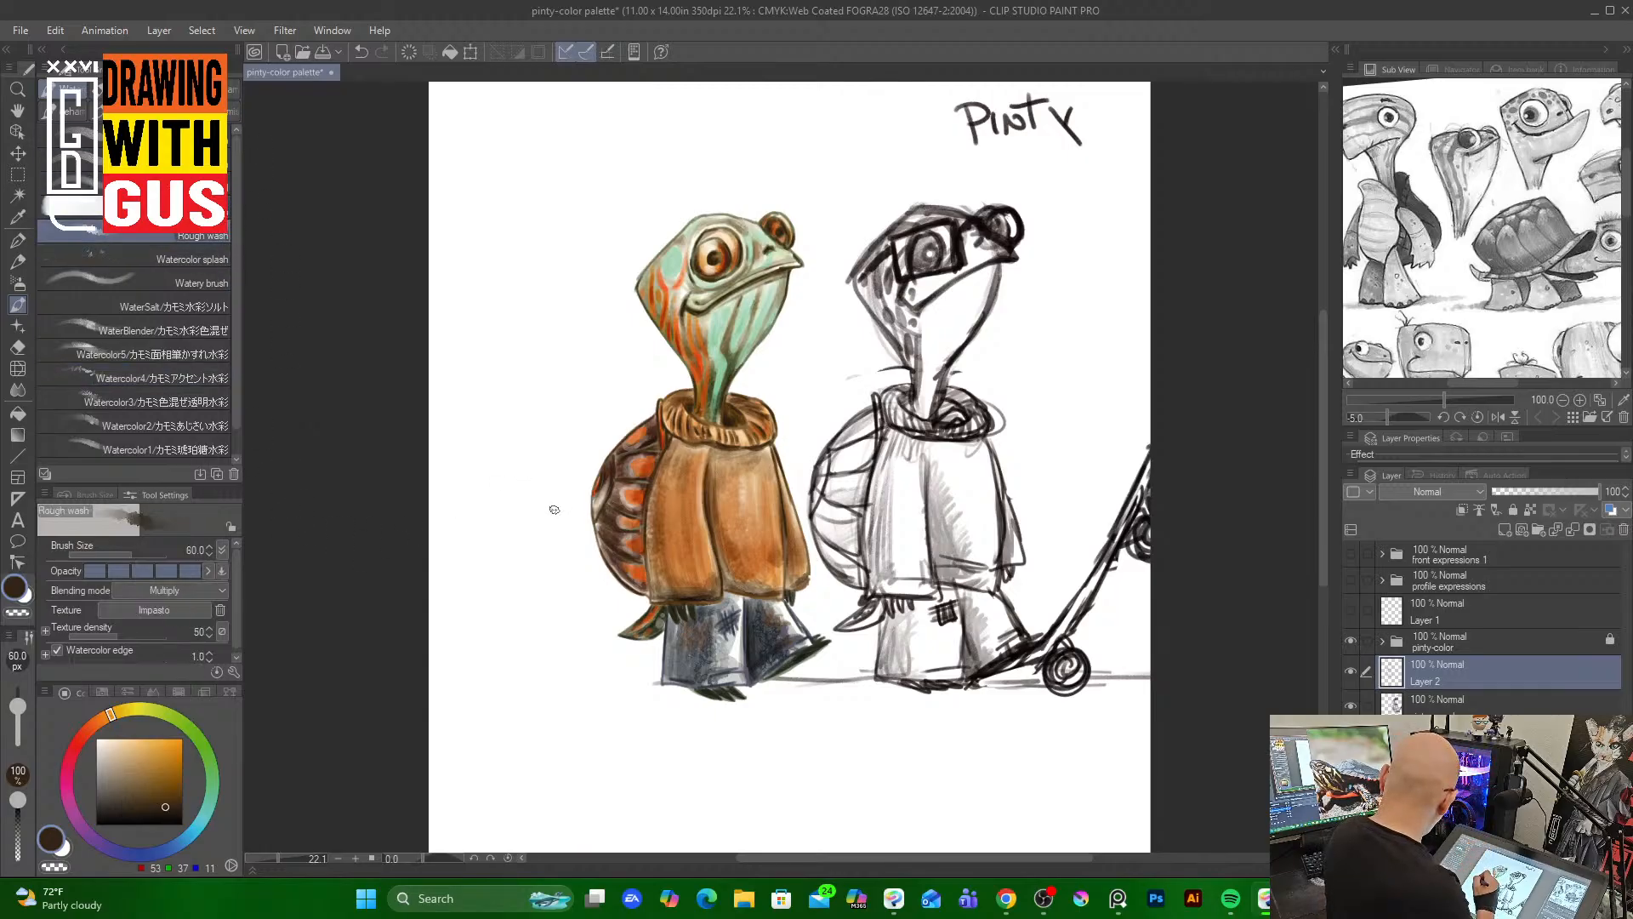
key(])
key(])
key(])
key(])
key(])
key(])
key(])
key(])
key(])
key(])
key(])
key(])
key(])
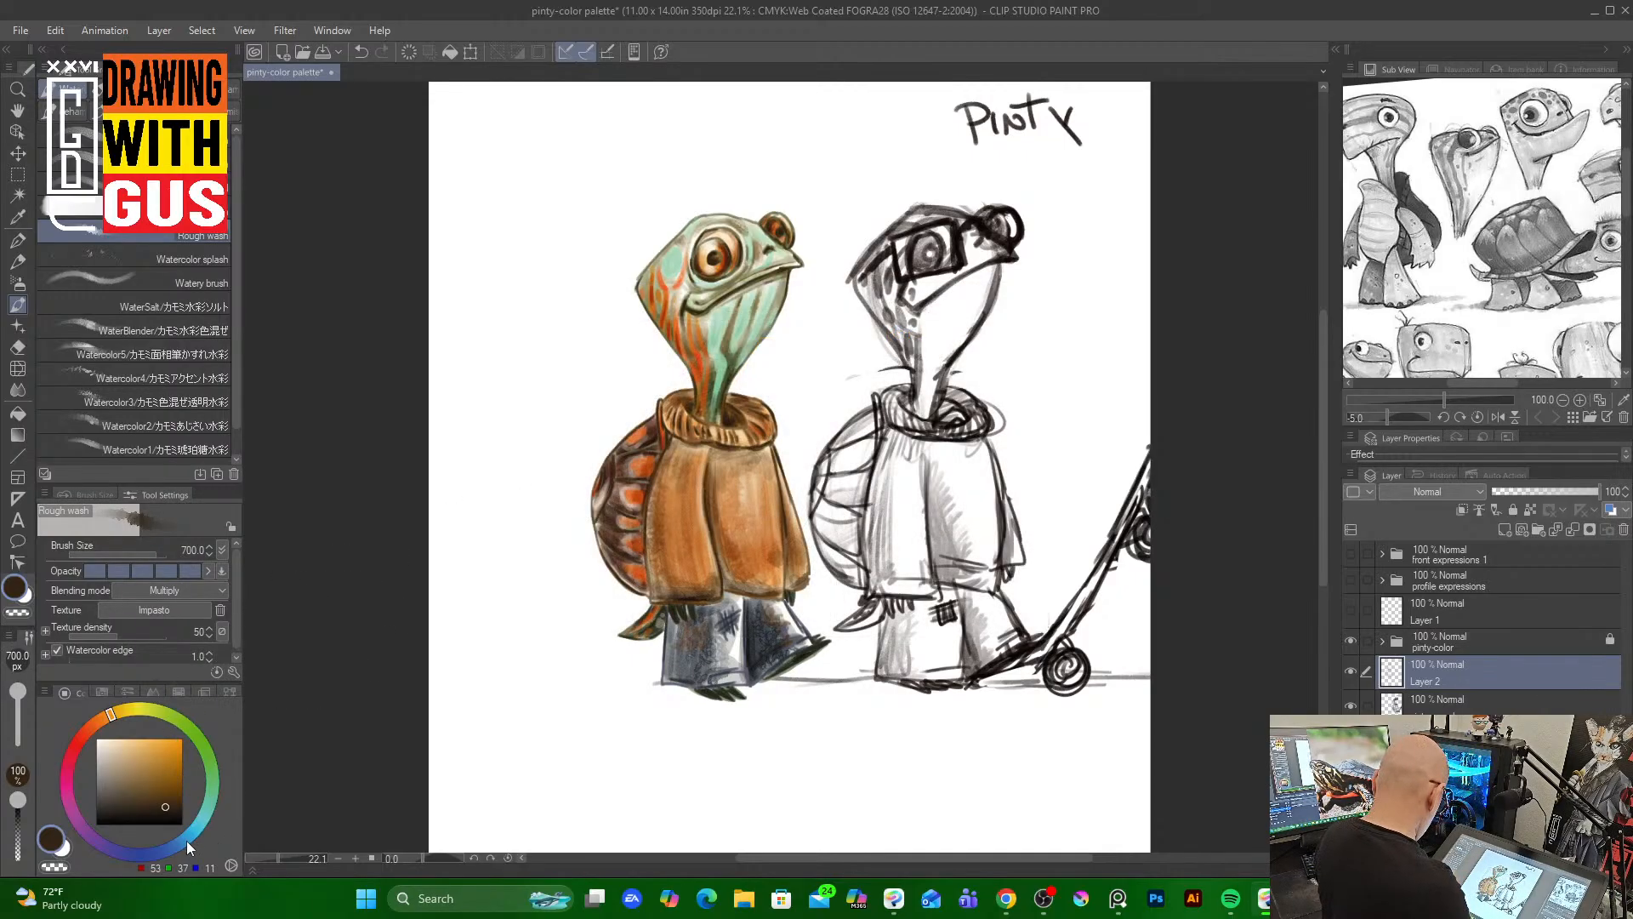
drag(186, 840, 190, 835)
click(136, 747)
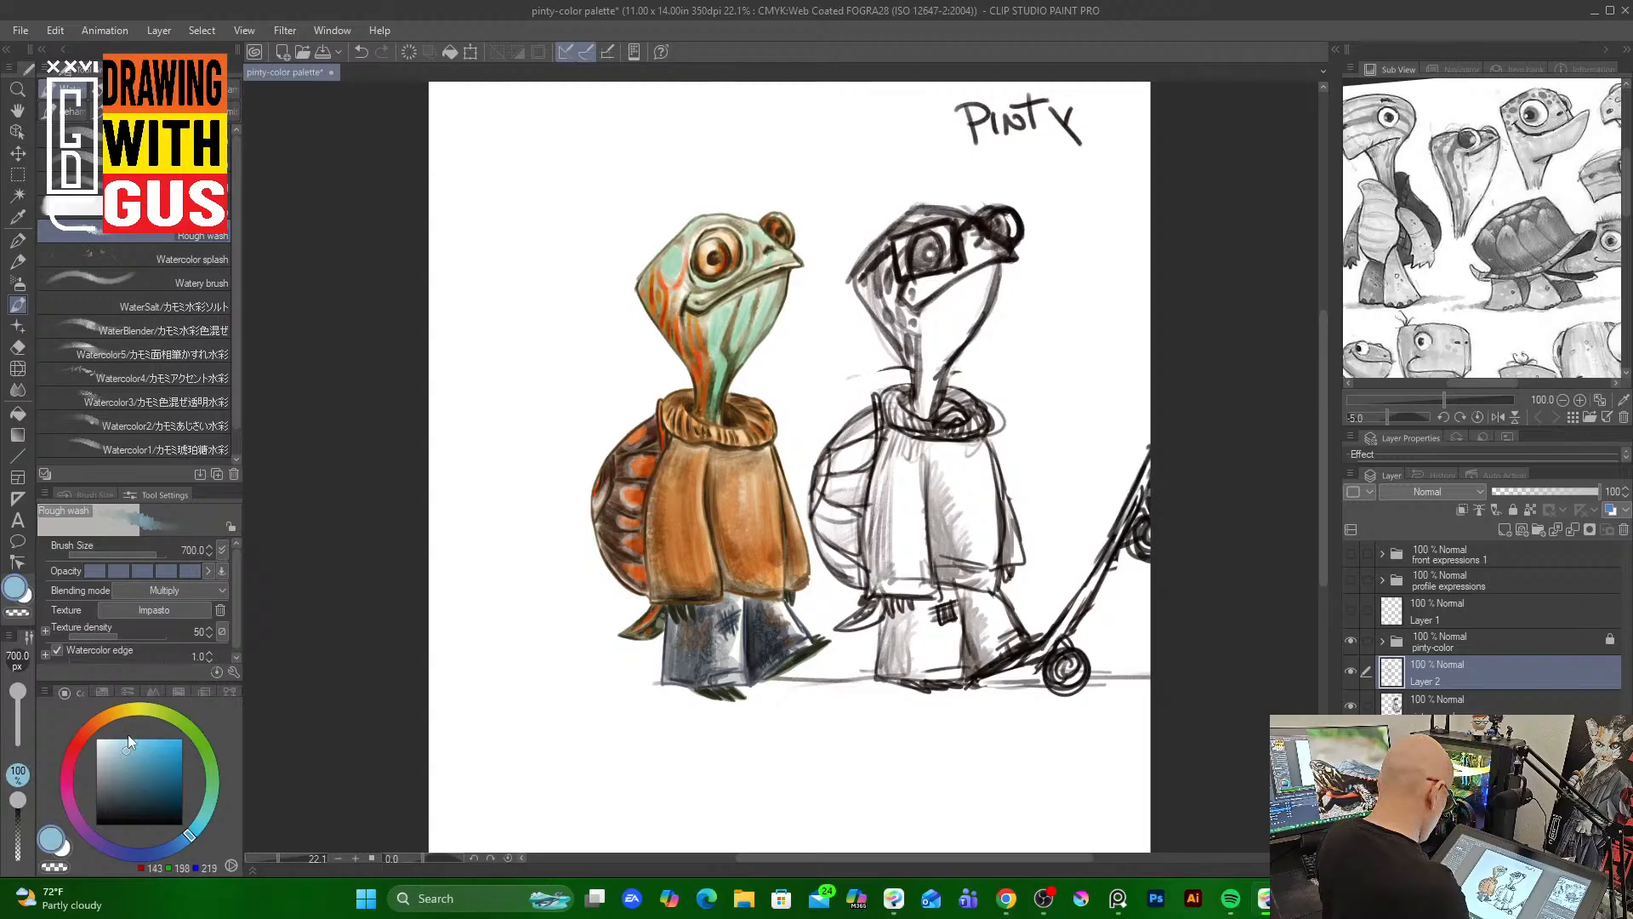
mouse_move(493, 627)
mouse_down()
mouse_move(572, 642)
mouse_move(628, 598)
mouse_move(582, 578)
mouse_move(570, 645)
mouse_move(591, 698)
mouse_move(634, 625)
mouse_move(668, 665)
mouse_move(521, 635)
mouse_move(578, 554)
mouse_move(499, 561)
mouse_move(453, 620)
mouse_move(502, 628)
mouse_move(504, 662)
mouse_move(510, 647)
mouse_move(455, 649)
mouse_move(563, 489)
mouse_move(603, 495)
mouse_move(629, 530)
mouse_move(603, 419)
mouse_move(551, 502)
mouse_move(481, 542)
mouse_move(660, 502)
mouse_move(630, 458)
mouse_move(662, 419)
mouse_move(478, 517)
mouse_move(645, 522)
mouse_move(703, 574)
mouse_move(659, 591)
mouse_move(692, 631)
mouse_move(835, 646)
mouse_move(852, 622)
mouse_move(796, 485)
mouse_move(841, 596)
mouse_move(886, 644)
mouse_move(874, 588)
mouse_move(805, 473)
mouse_move(904, 596)
mouse_move(667, 396)
mouse_move(633, 413)
mouse_move(478, 592)
mouse_move(553, 685)
mouse_move(582, 679)
mouse_move(578, 617)
mouse_up()
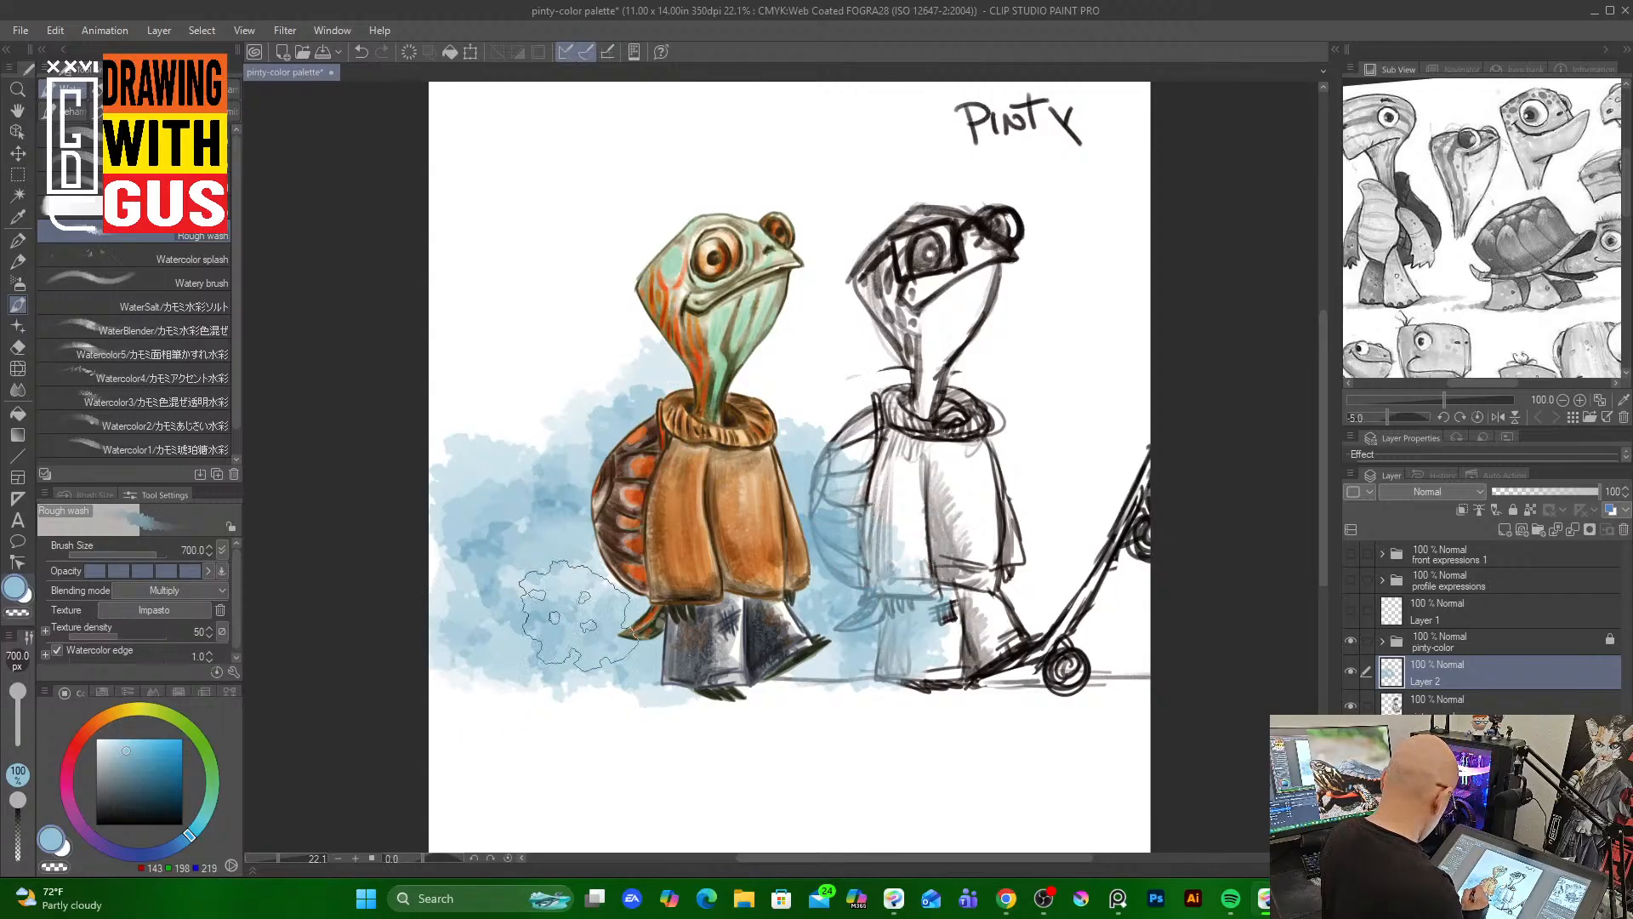
Pick a darker blue and paint tree-trunk strokes into the background wash at size 70
click(167, 781)
mouse_move(527, 545)
mouse_down()
mouse_move(590, 476)
mouse_move(581, 516)
mouse_move(501, 572)
mouse_move(608, 574)
mouse_up()
key(bracketleft)
key(bracketleft)
key(bracketleft)
key(bracketleft)
key(bracketleft)
key(bracketleft)
key(bracketleft)
key(bracketleft)
key(bracketleft)
key(bracketleft)
key(bracketleft)
key(bracketleft)
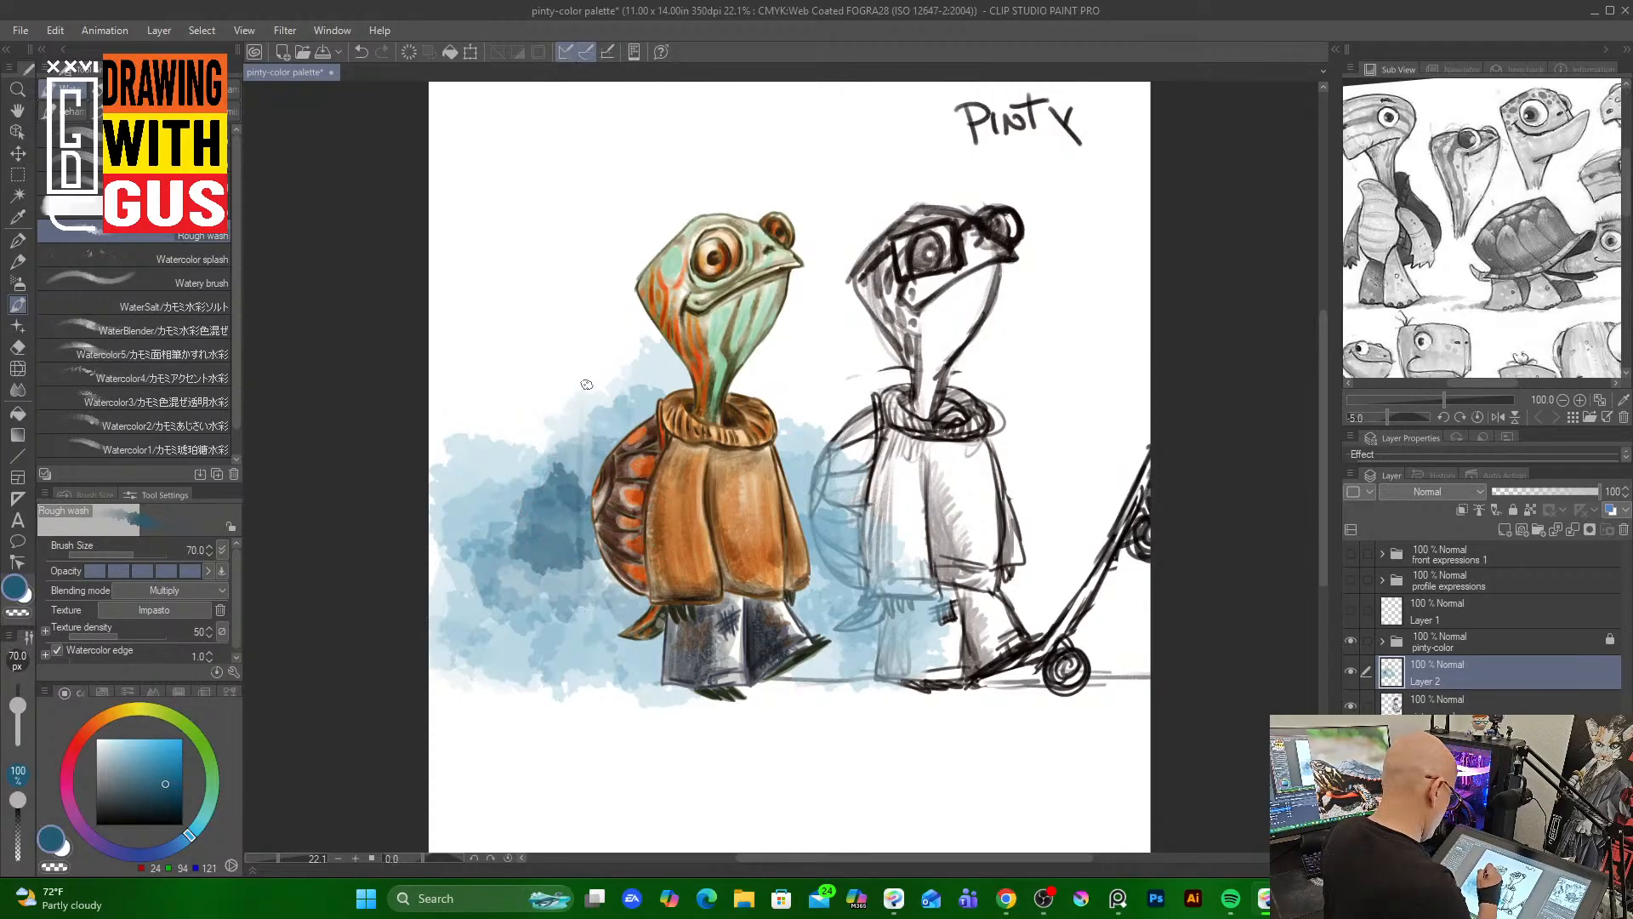
drag(576, 425, 584, 659)
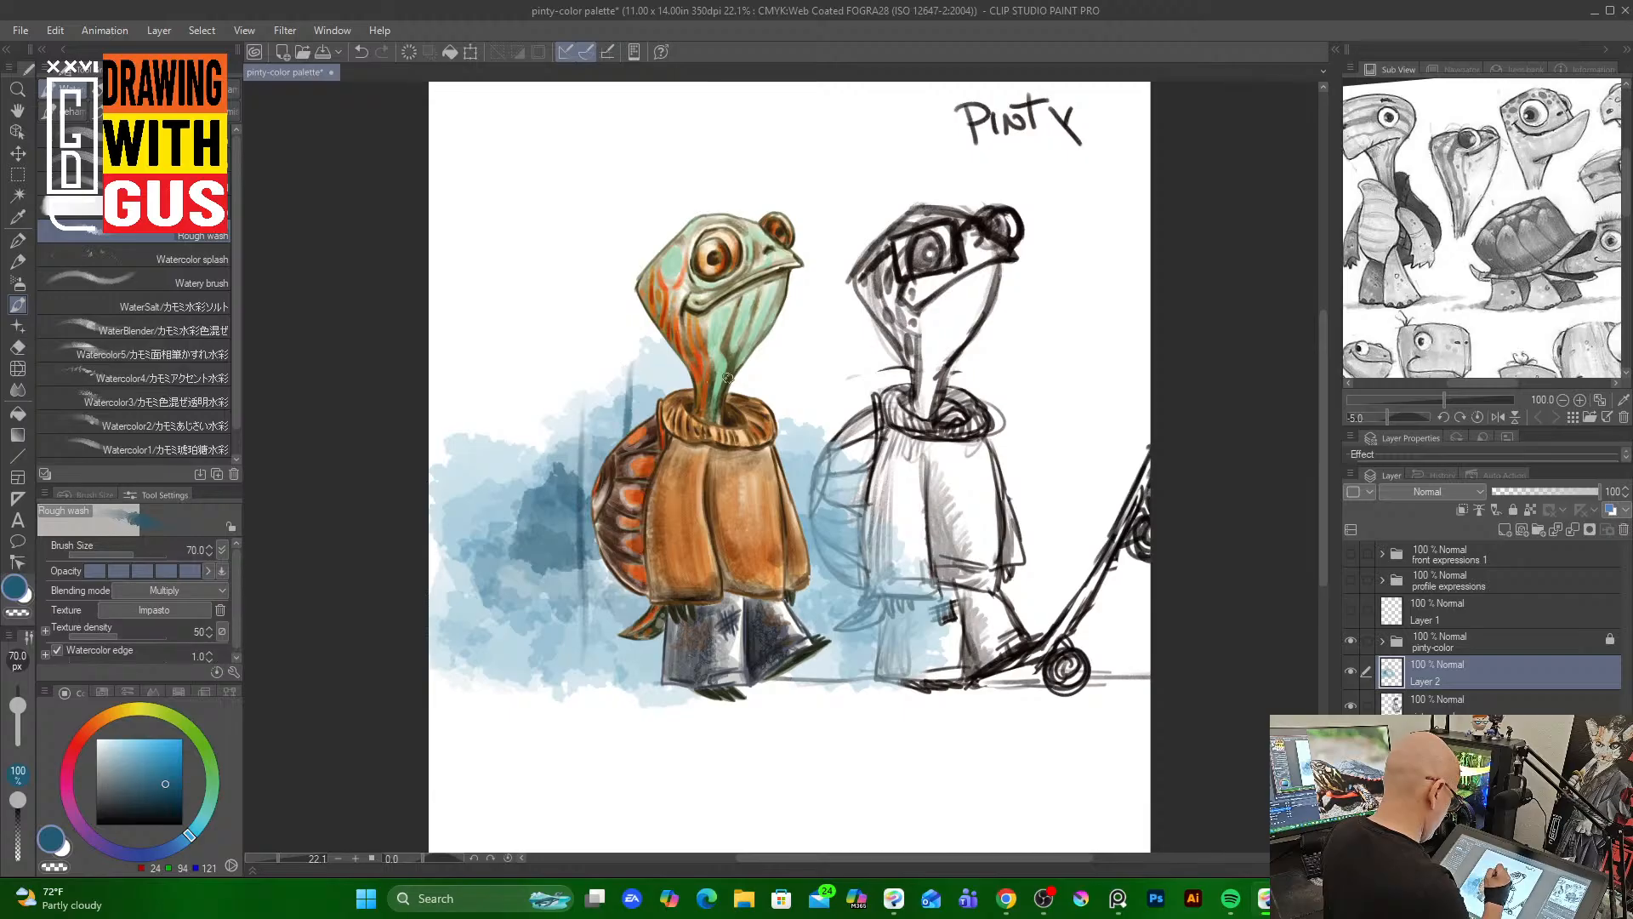
drag(797, 357, 797, 515)
drag(527, 399, 522, 563)
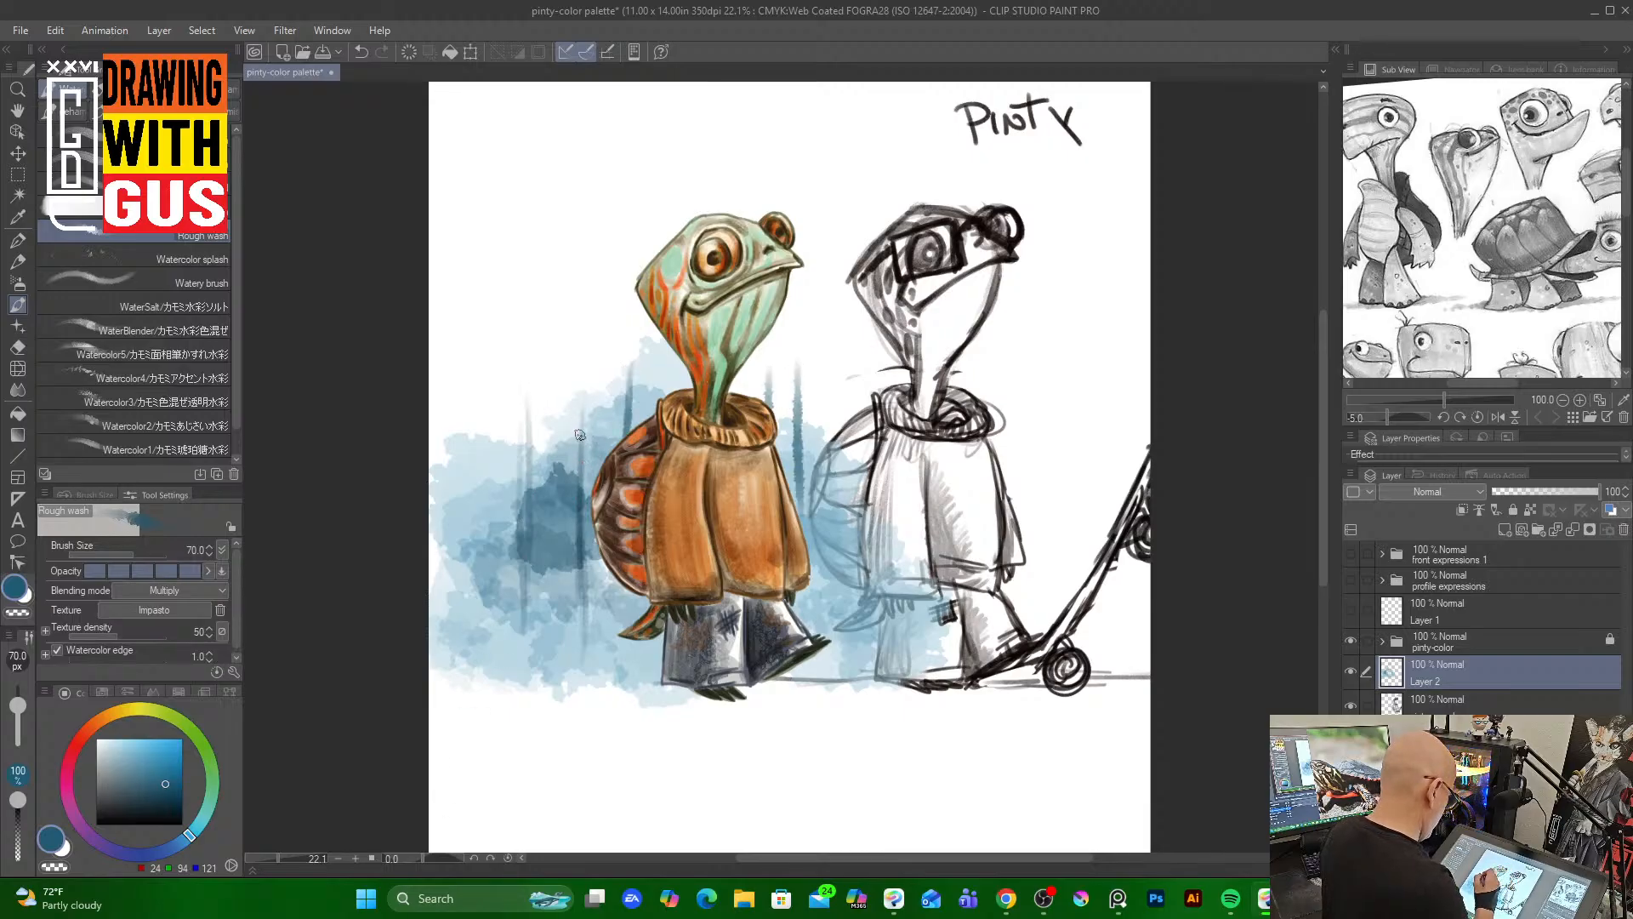
Pick a green and wash foliage tones across the upper background at brush size 400
click(212, 787)
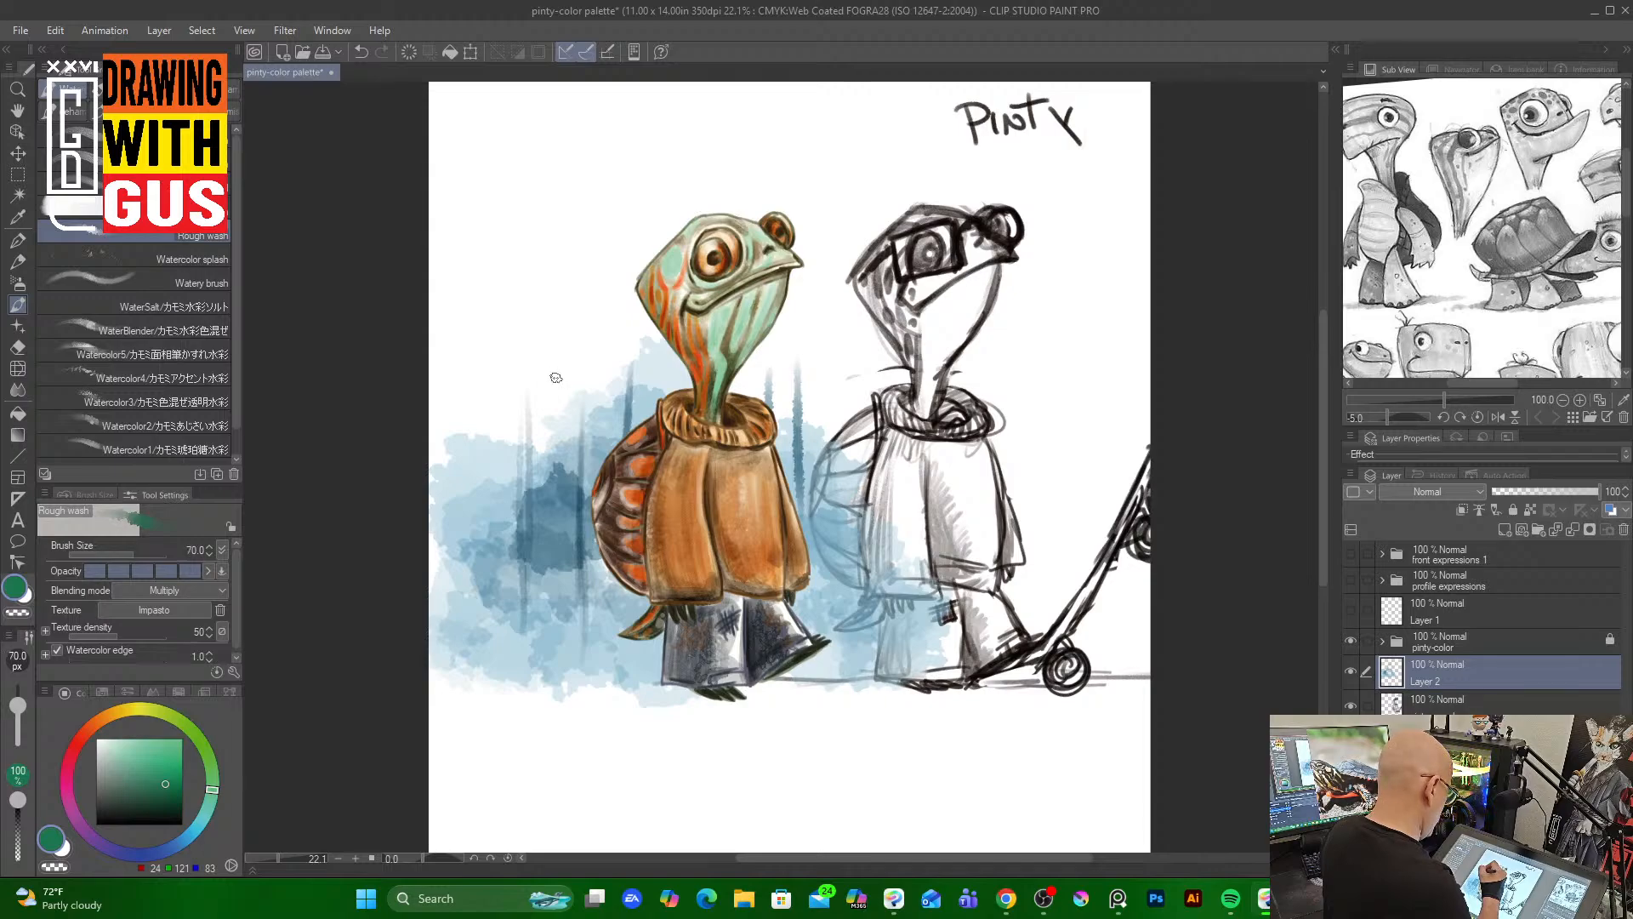
key(bracketright)
key(bracketright)
key(bracketright)
key(bracketright)
key(bracketright)
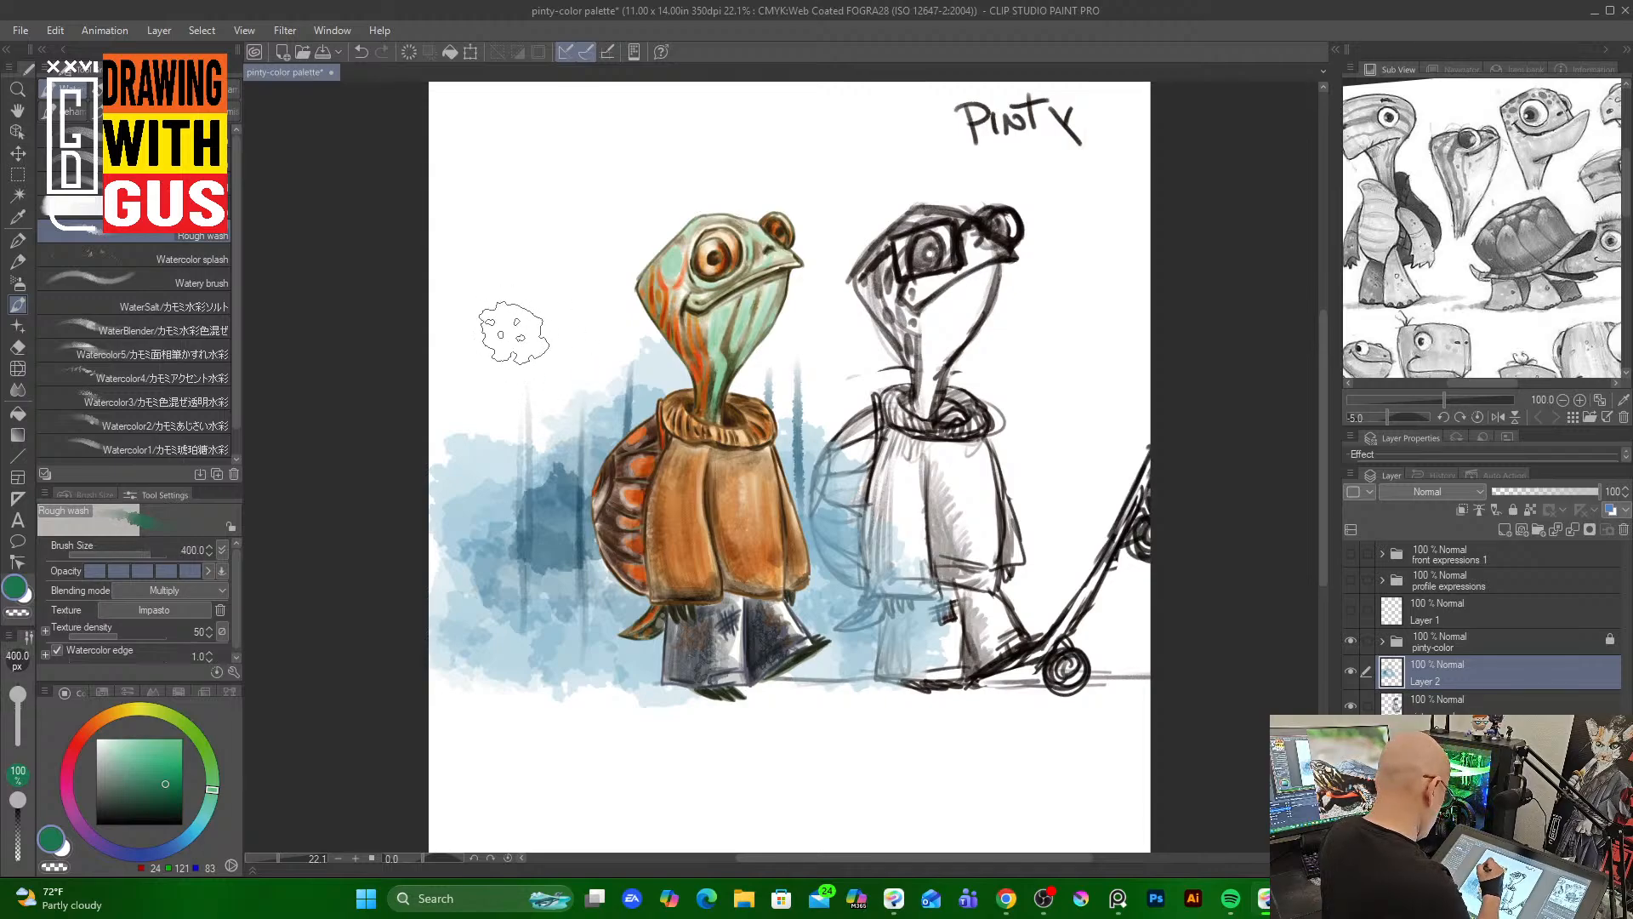
mouse_move(508, 349)
mouse_down()
mouse_move(611, 402)
mouse_move(600, 327)
mouse_move(631, 308)
mouse_move(661, 350)
mouse_move(611, 308)
mouse_move(626, 242)
mouse_move(502, 415)
mouse_move(619, 380)
mouse_move(612, 331)
mouse_up()
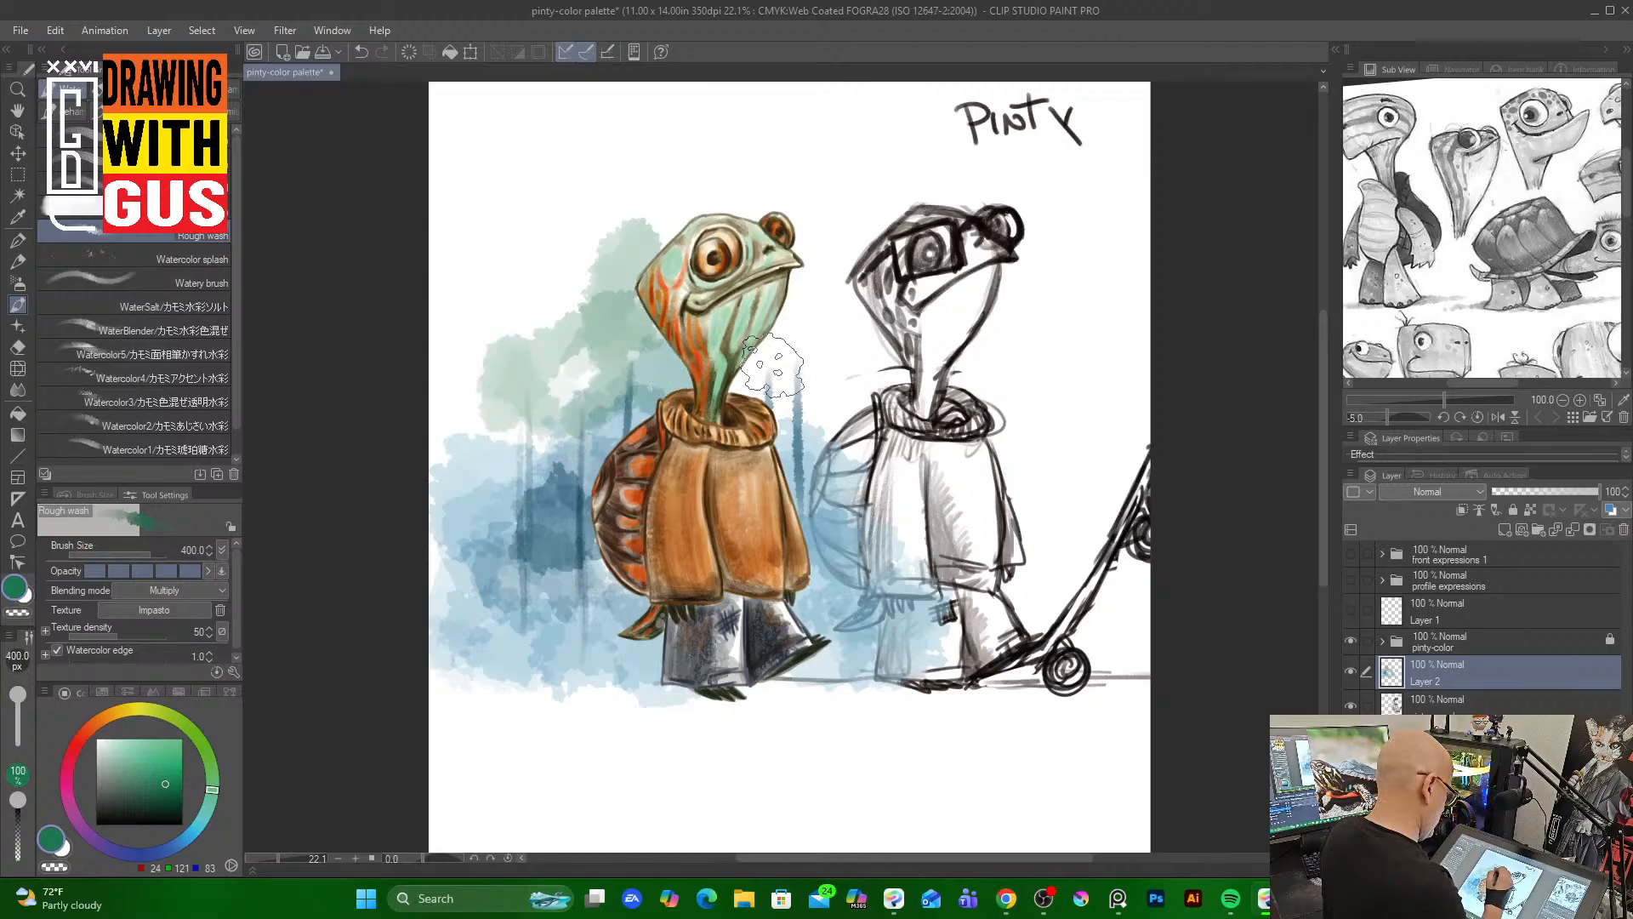
mouse_move(767, 375)
mouse_down()
mouse_move(827, 292)
mouse_move(801, 299)
mouse_move(770, 376)
mouse_move(839, 399)
mouse_move(827, 249)
mouse_move(753, 182)
mouse_move(627, 232)
mouse_move(566, 392)
mouse_move(653, 364)
mouse_move(575, 352)
mouse_move(473, 384)
mouse_move(575, 321)
mouse_move(525, 303)
mouse_move(525, 430)
mouse_move(473, 456)
mouse_move(589, 449)
mouse_move(518, 456)
mouse_move(637, 388)
mouse_move(569, 356)
mouse_move(598, 245)
mouse_move(515, 618)
mouse_move(484, 608)
mouse_move(493, 634)
mouse_move(474, 634)
mouse_move(502, 589)
mouse_move(532, 661)
mouse_move(476, 644)
mouse_move(628, 650)
mouse_up()
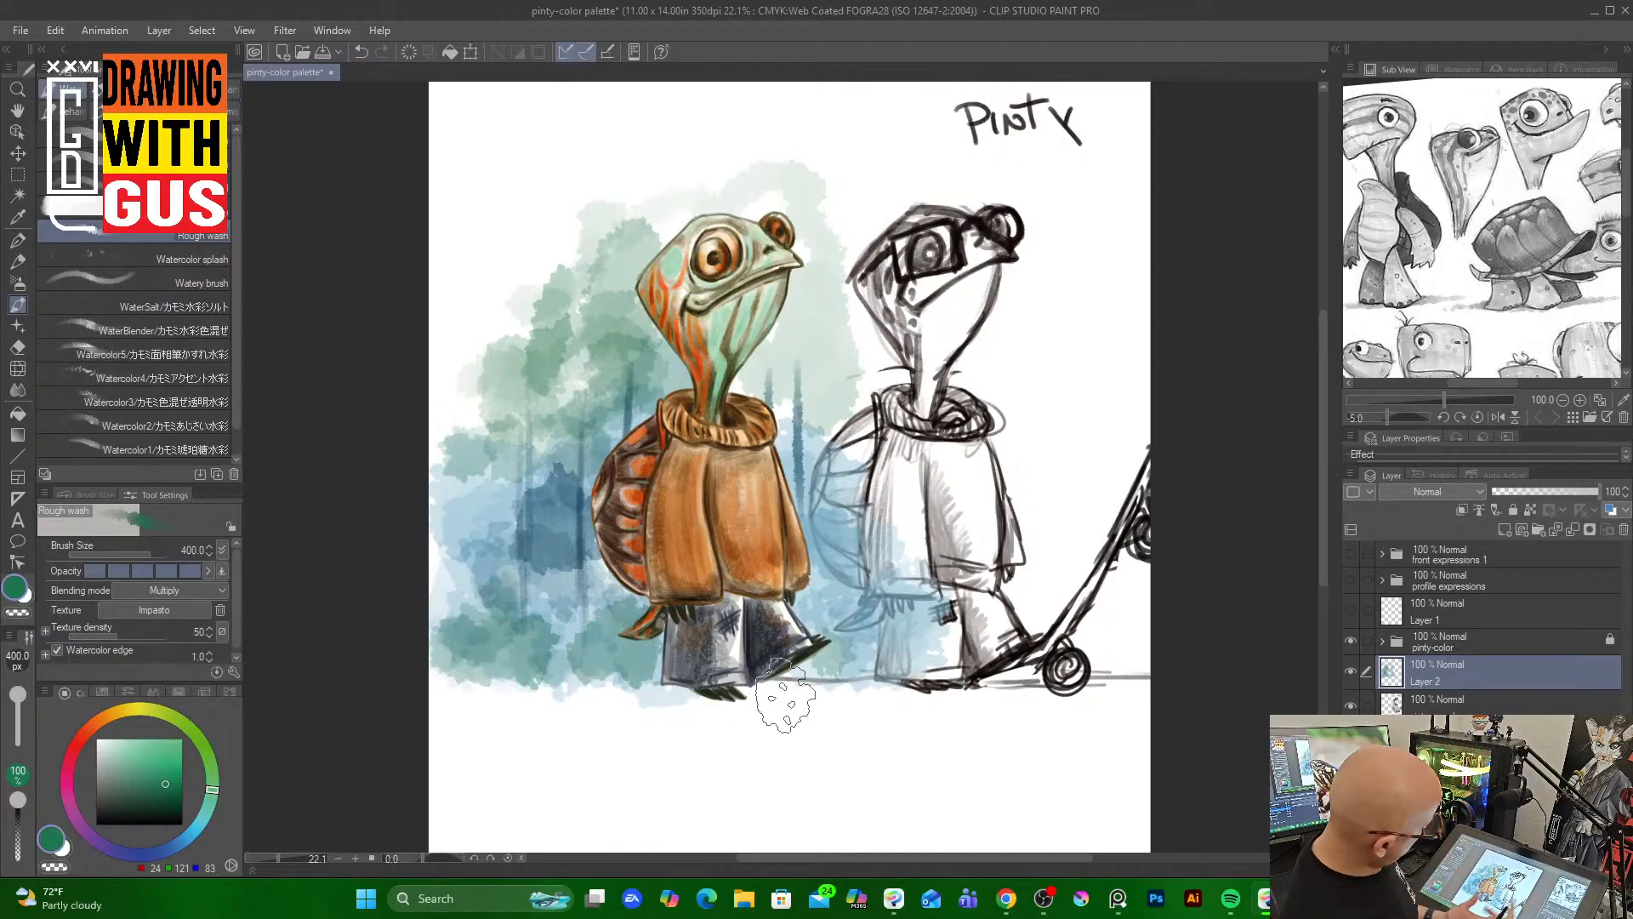